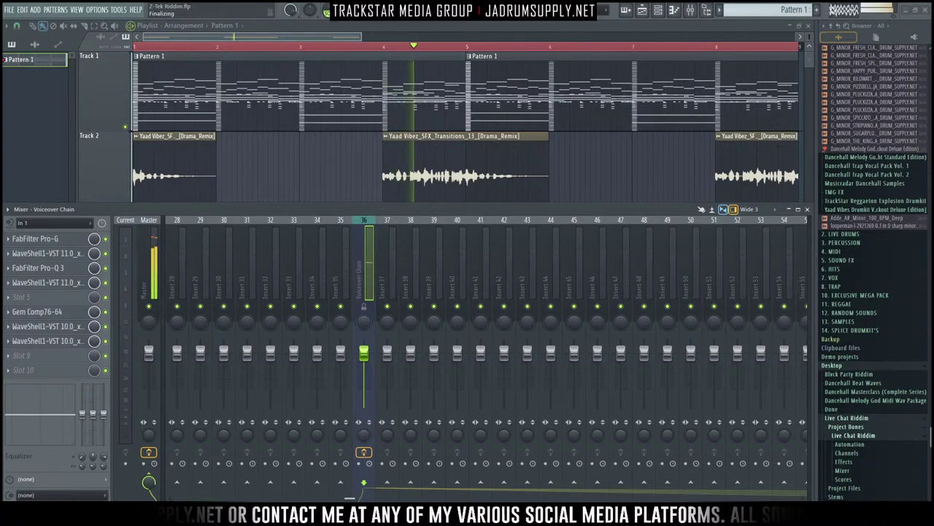
Step: Delete the AudioEditorTrack plugin from the Master track's effect slots
scroll(330, 281, "left", 10)
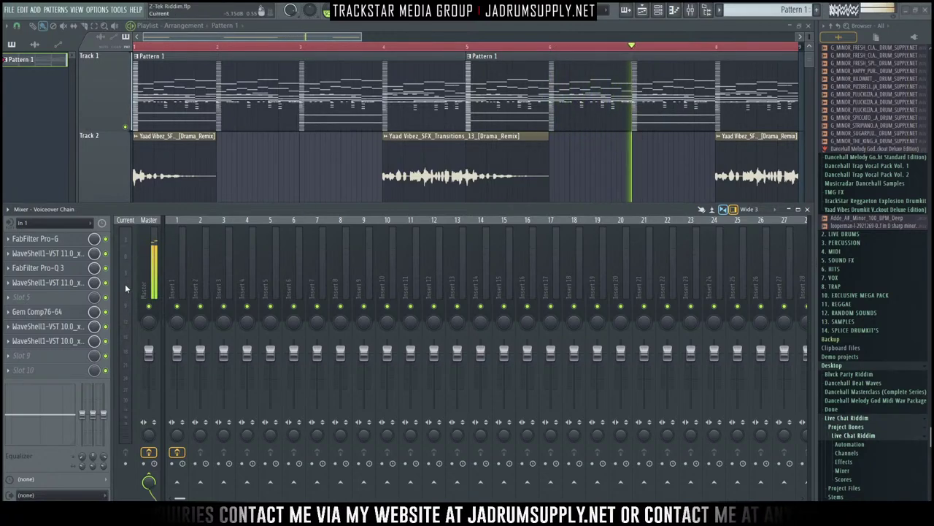
left_click(149, 379)
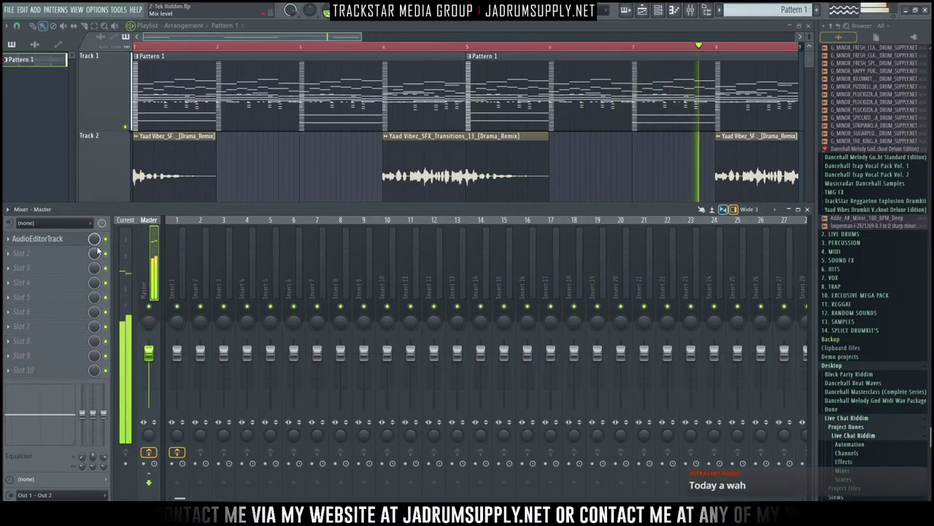
right_click(29, 238)
left_click(35, 263)
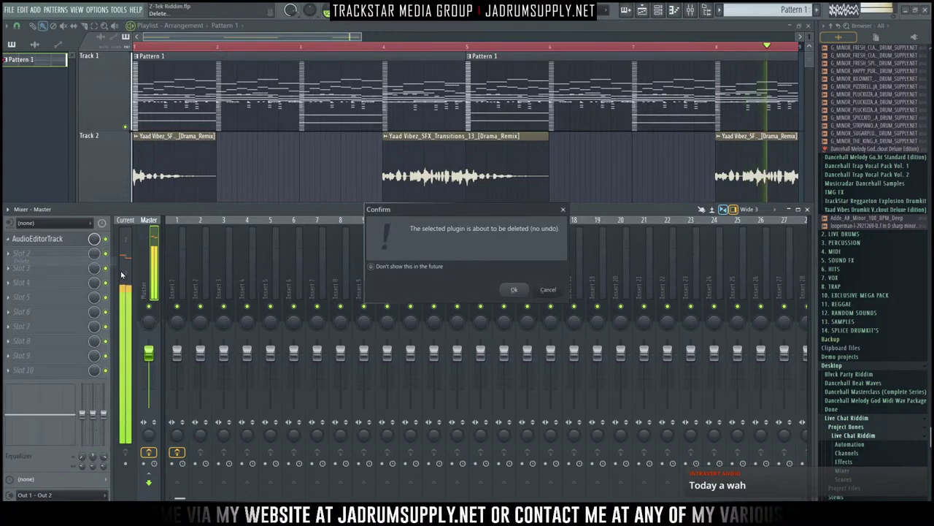
left_click(510, 293)
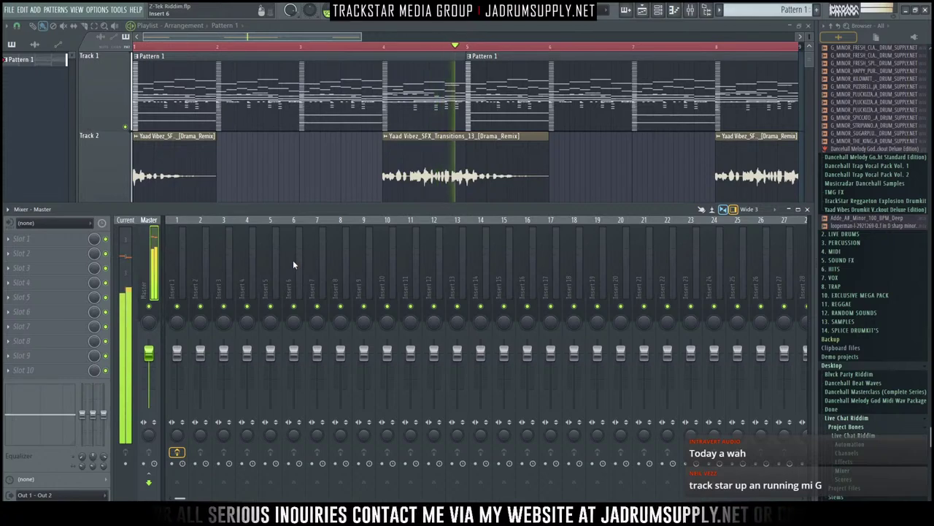
Step: Select the Voiceover Chain mixer track and switch the mixer layout to Wide 2
left_click(432, 248)
scroll(431, 247, "down", 7)
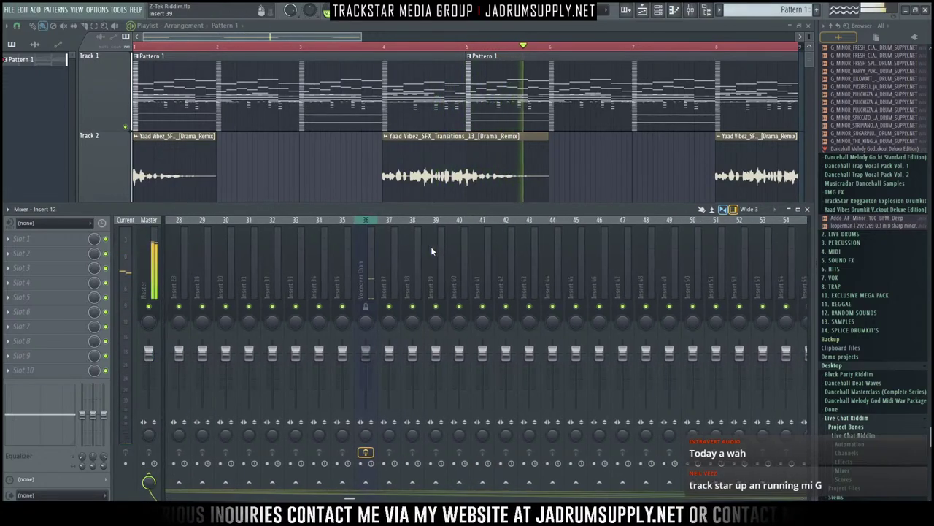
scroll(432, 251, "down", 1)
left_click(295, 271)
scroll(320, 273, "up", 10)
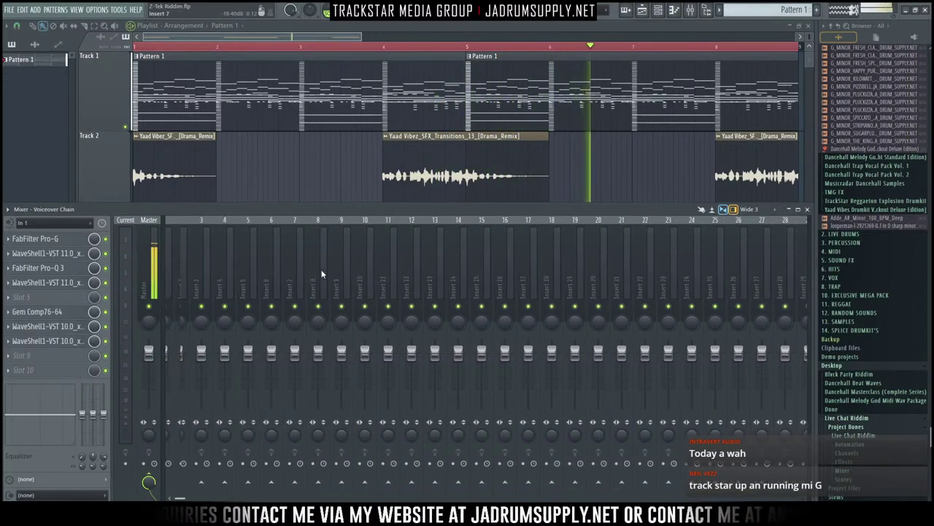
scroll(764, 211, "up", 3)
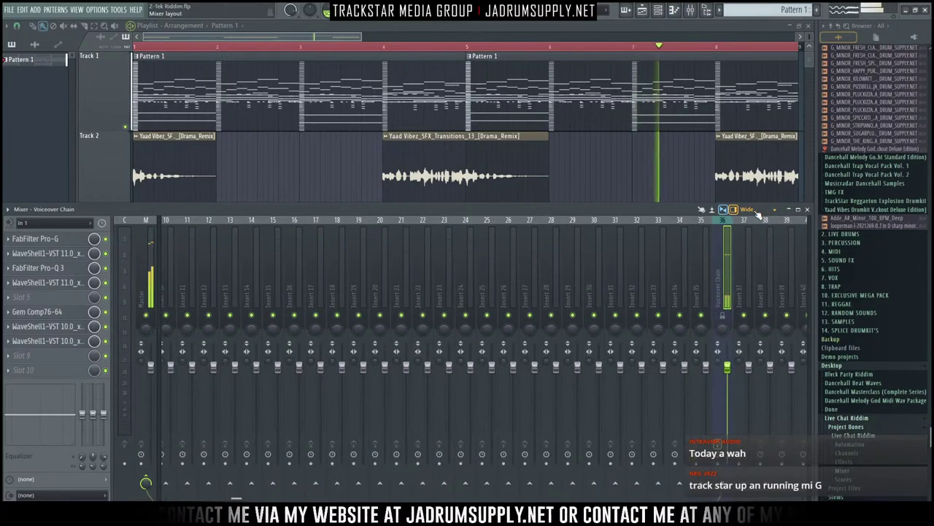
scroll(480, 272, "up", 3)
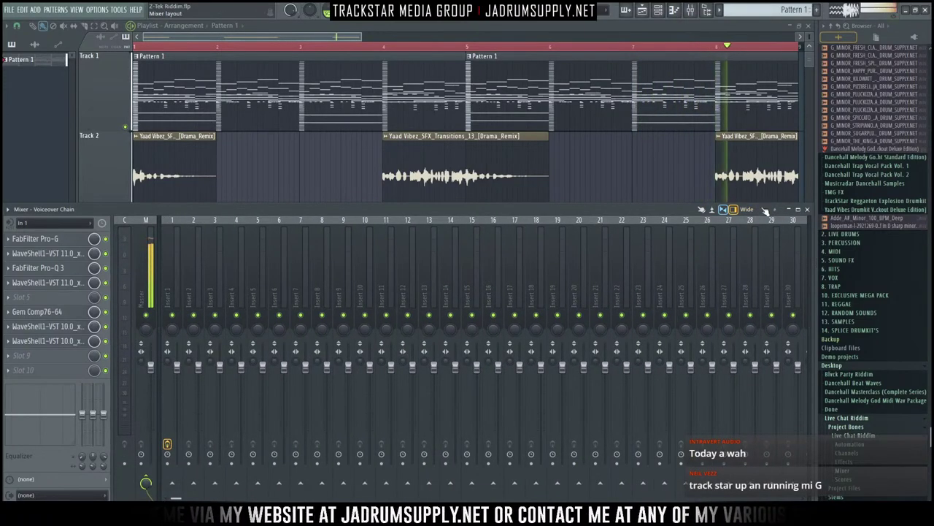
scroll(765, 210, "down", 1)
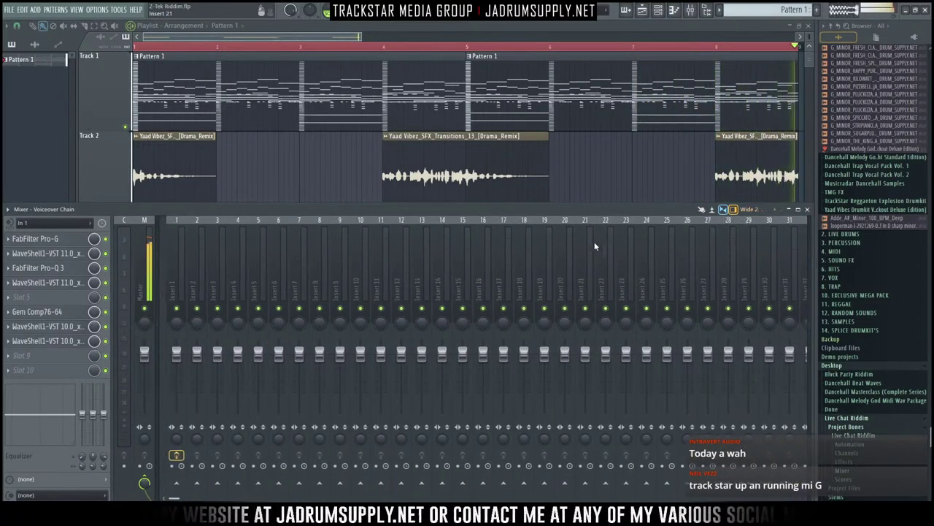
Step: Move the Voiceover Chain mixer track down to insert position 25
scroll(606, 245, "down", 3)
scroll(712, 269, "down", 1)
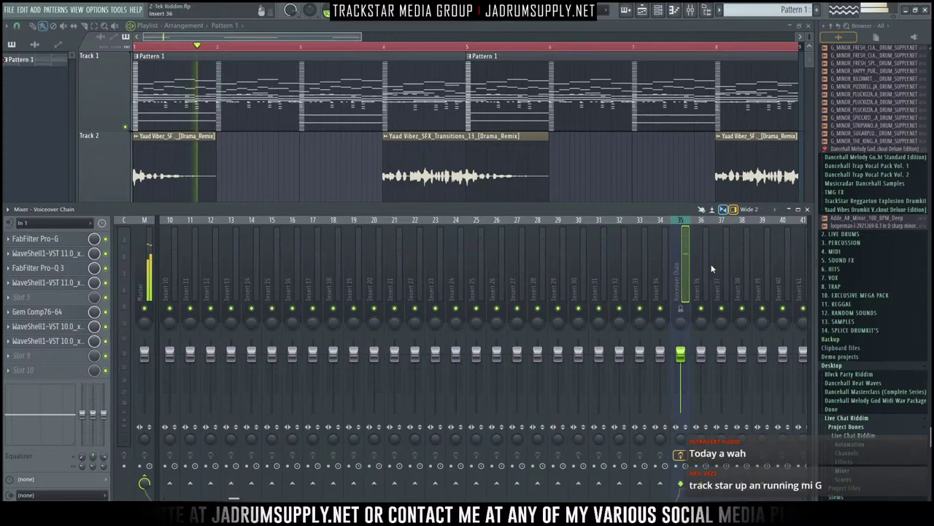
key("alt+Left")
key("alt+Left")
key("alt+Left")
key("alt+Left")
key("alt+Left")
key("alt+Left")
key("alt+Left")
key("alt+Left")
key("alt+Left")
key("alt+Left")
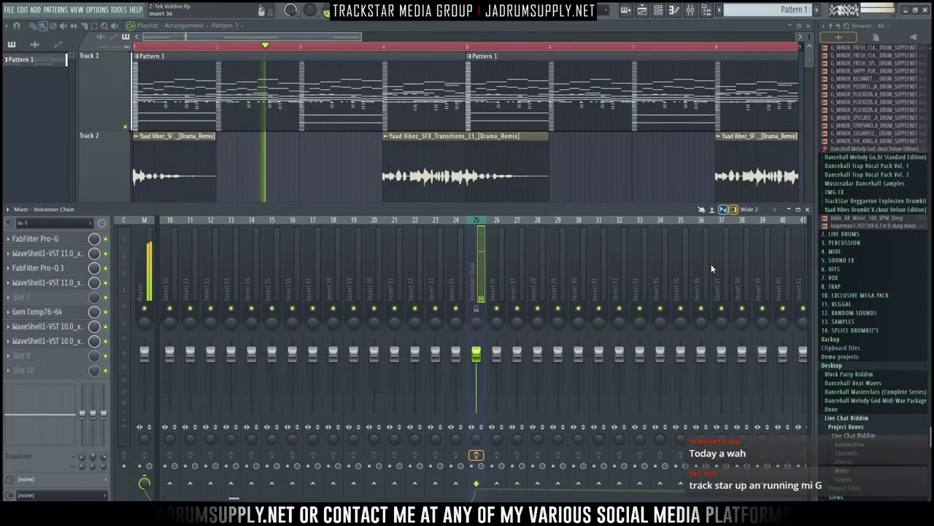
scroll(712, 268, "up", 3)
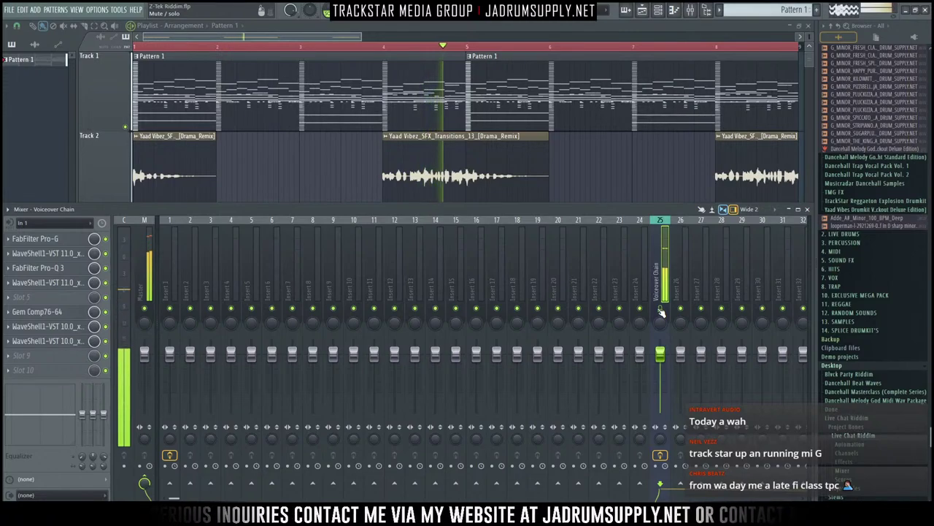
Step: Bring up the channel rack and rename the first Xpand!2 channel as Spiccato Strings Up + Down, after its loaded patch
key("space")
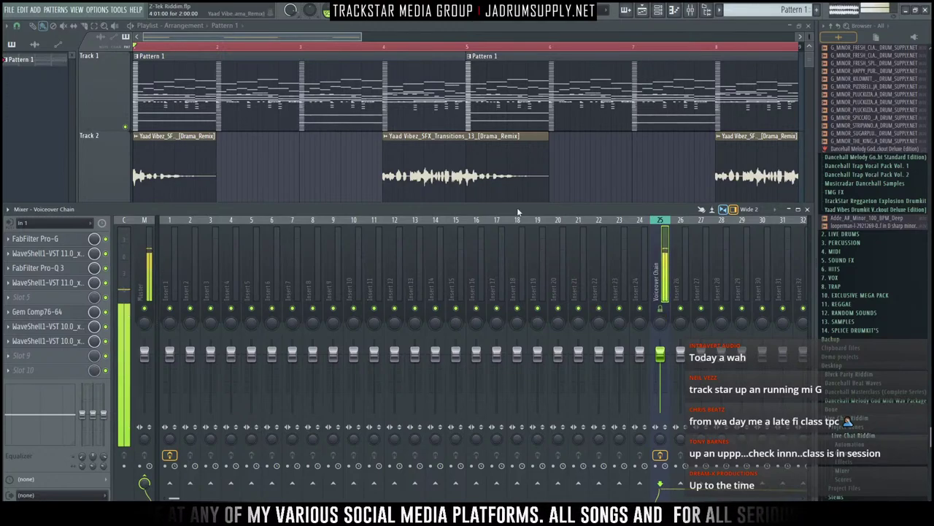
left_click(658, 10)
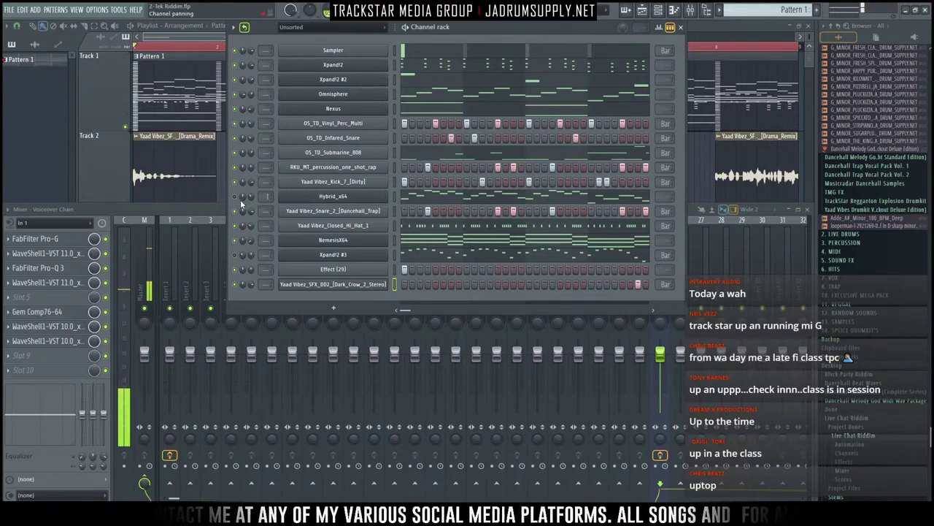
left_click(343, 66)
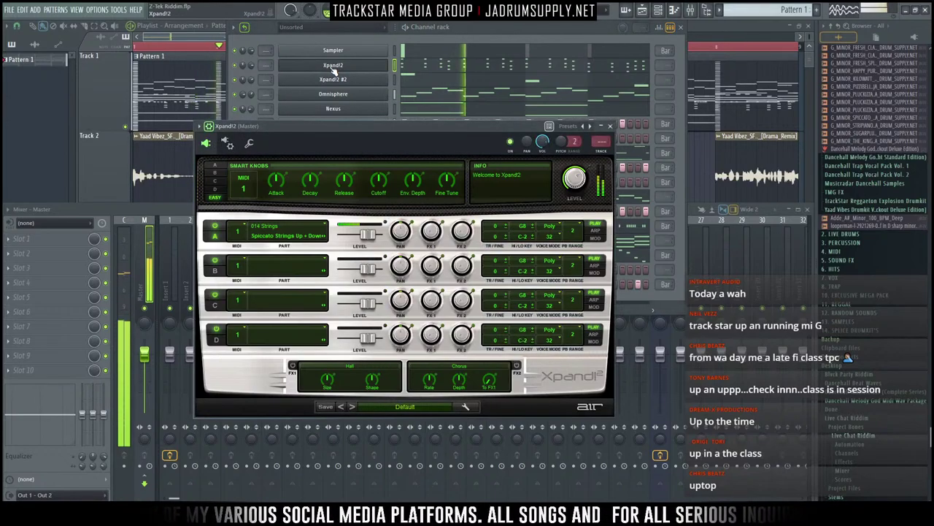
right_click(391, 64)
left_click(427, 88)
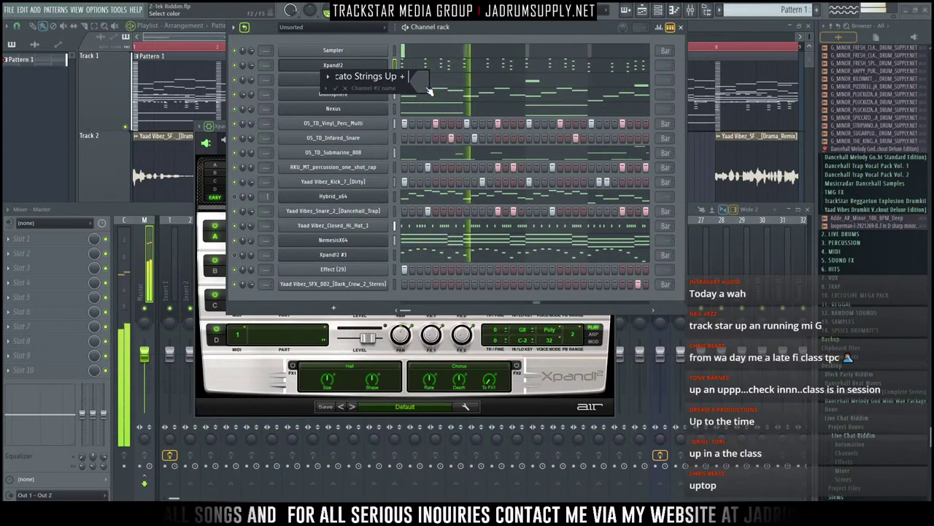
key("Return")
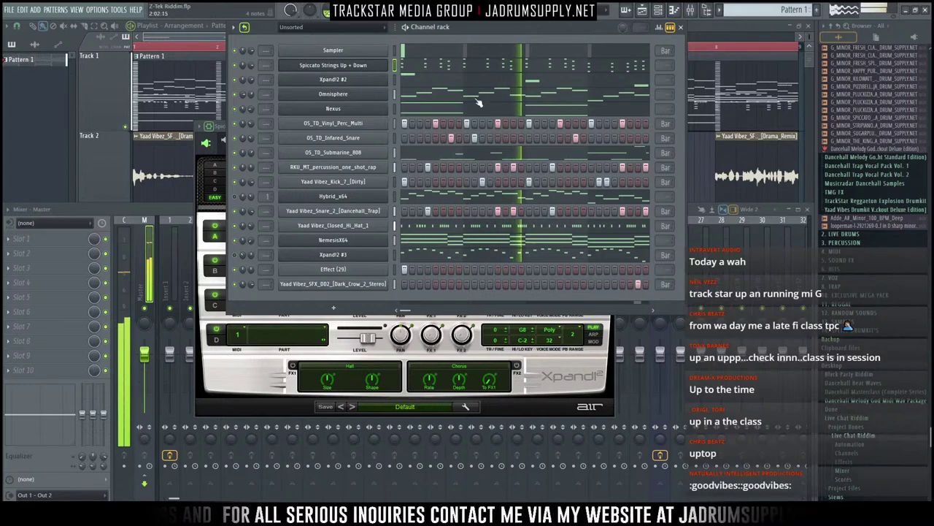
Step: Rename the Xpand!2 #2 channel as Tubular Bells
right_click(386, 80)
left_click(423, 103)
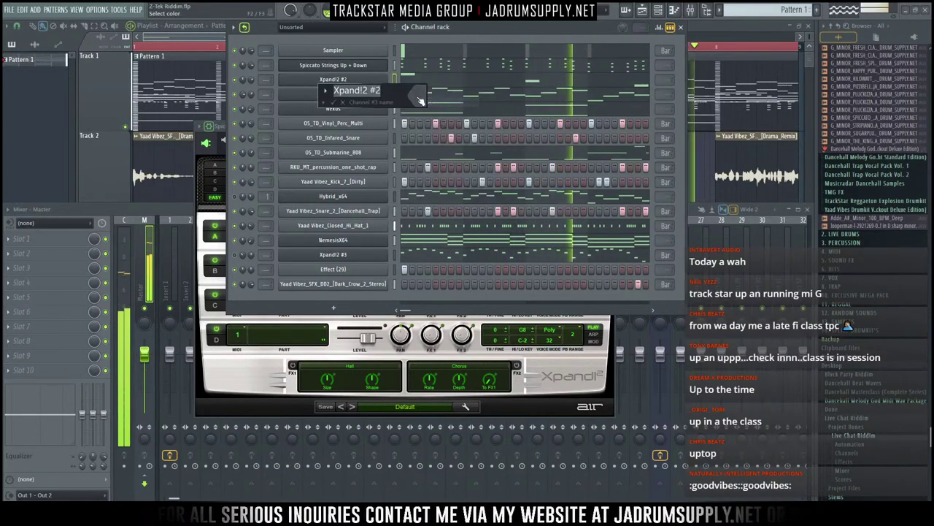
type("Tubular Bells")
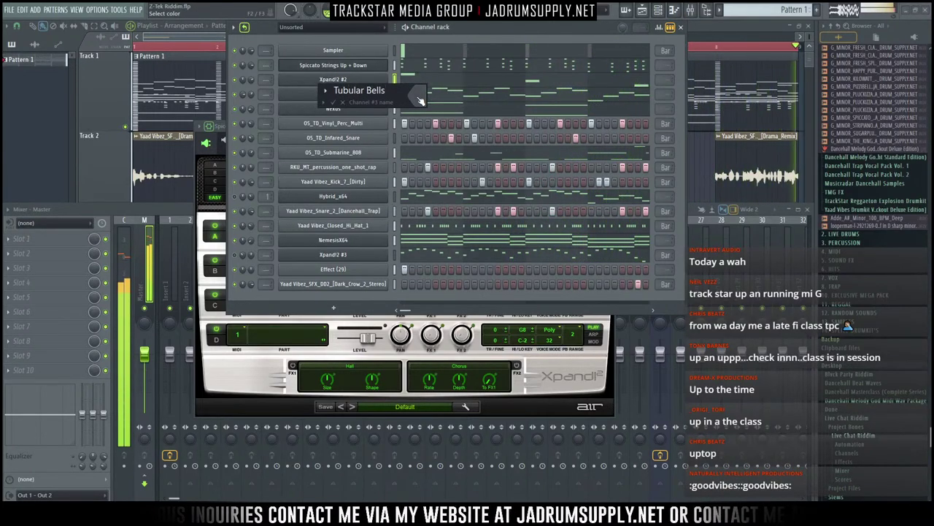
key("Return")
key("F7")
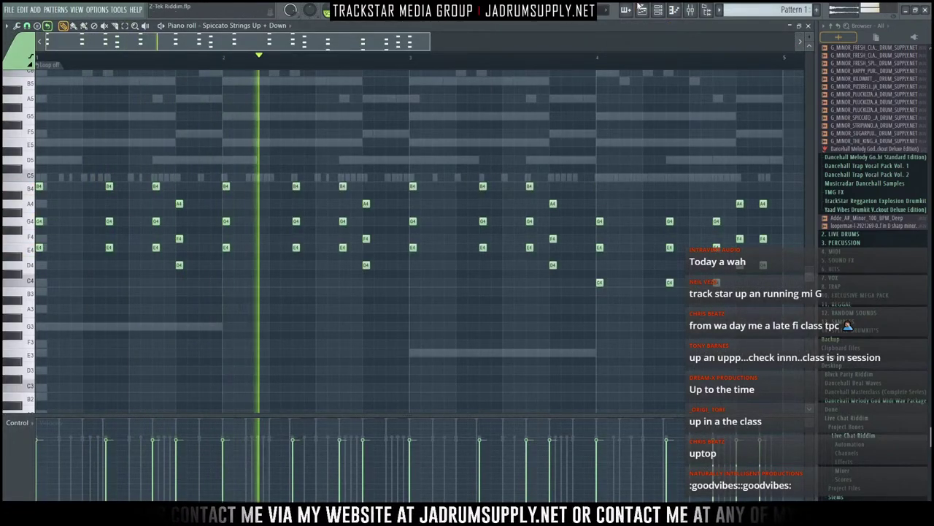
key("F6")
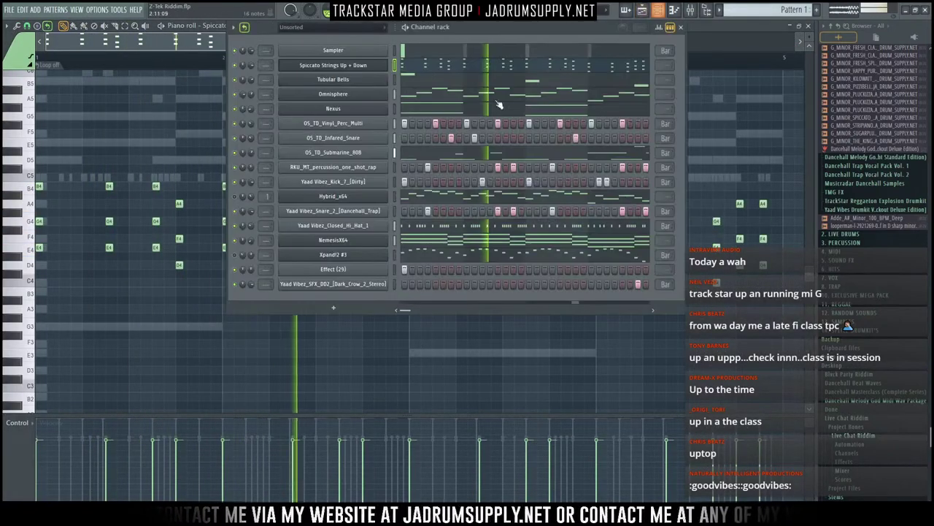
Step: Check the patch loaded in the Omnisphere channel and rename the channel as C7 Dark Score
left_click(343, 94)
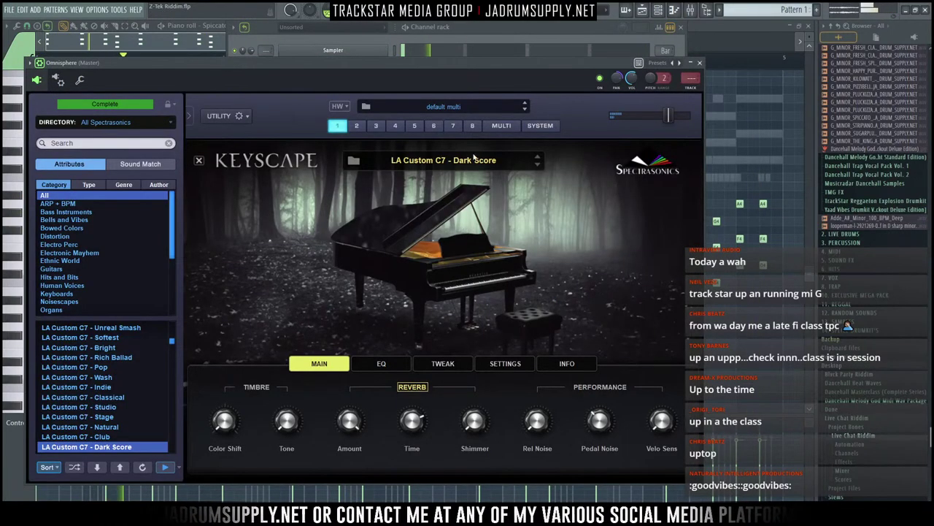
left_click(700, 64)
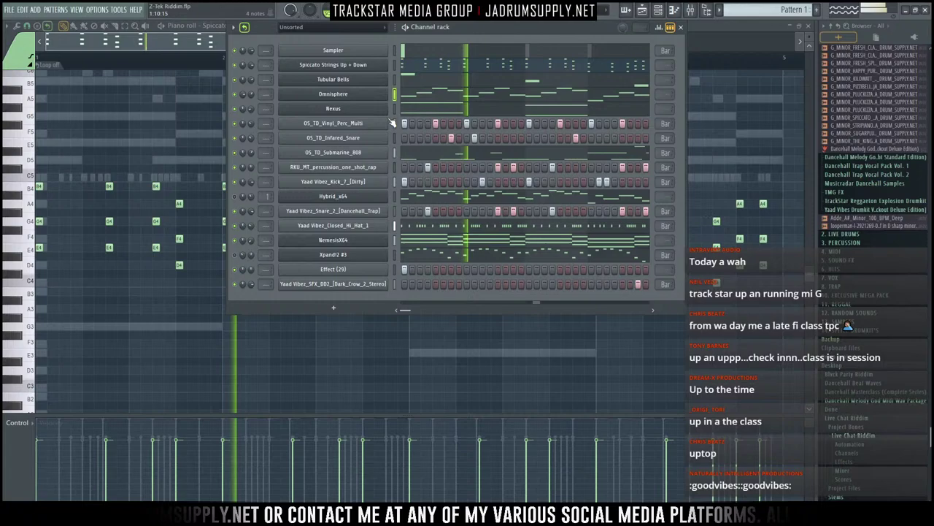
right_click(385, 94)
left_click(447, 117)
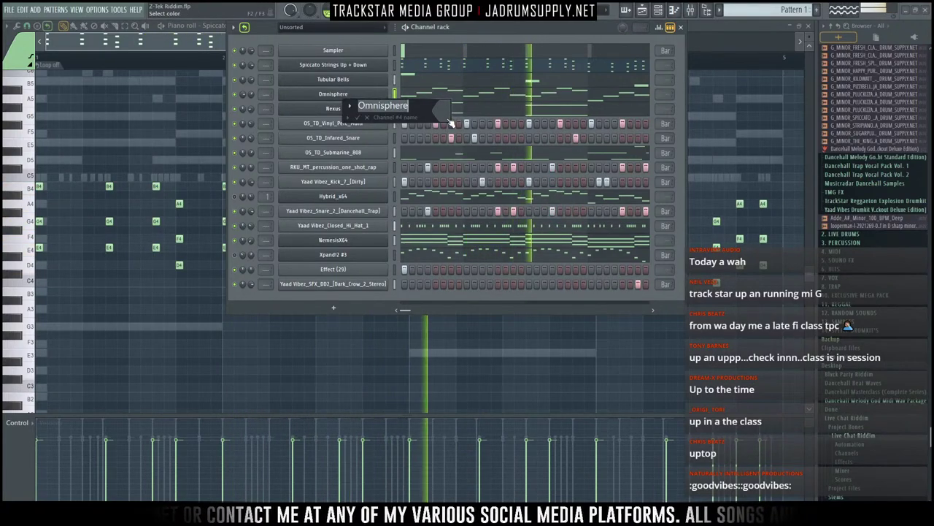
type("C7 Da")
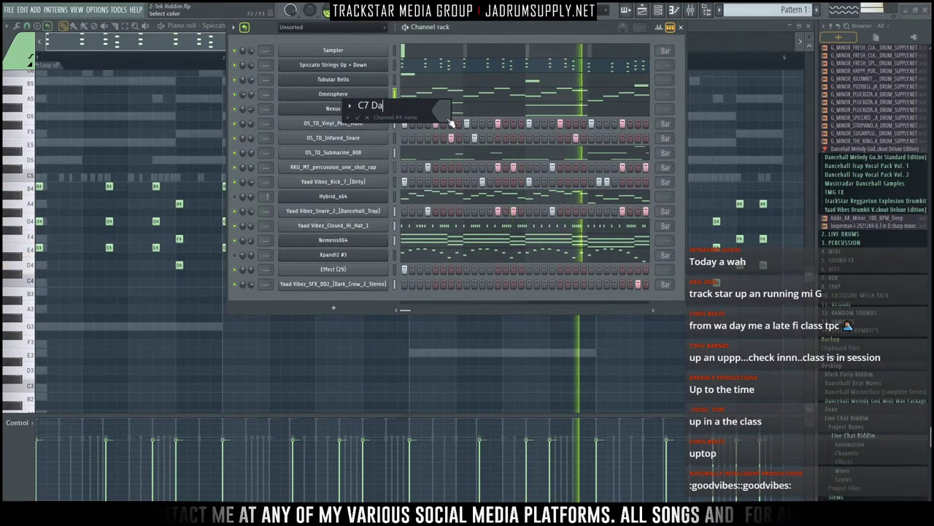
type("rk Score")
key("Return")
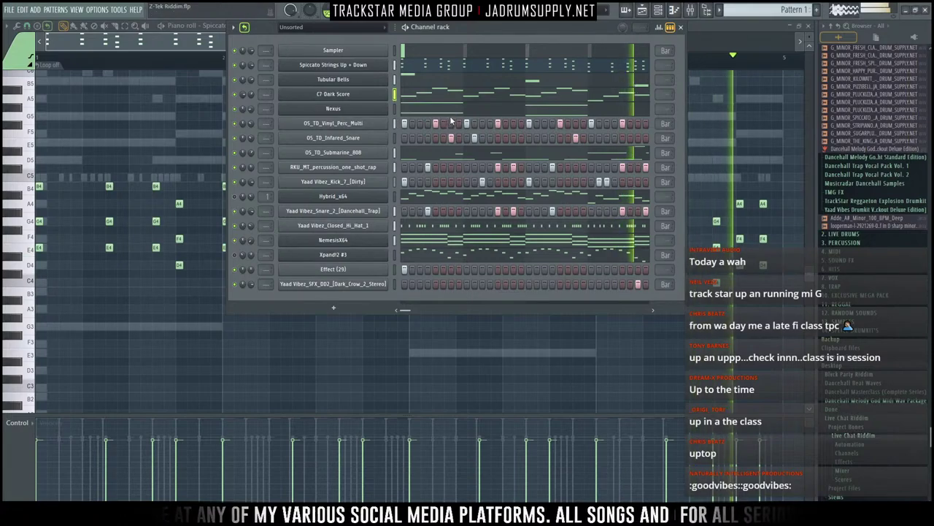
Step: Check the preset loaded in the Nexus channel, rename the channel as PN Nexus Grandpiano and close the plugin window
right_click(358, 109)
left_click(358, 109)
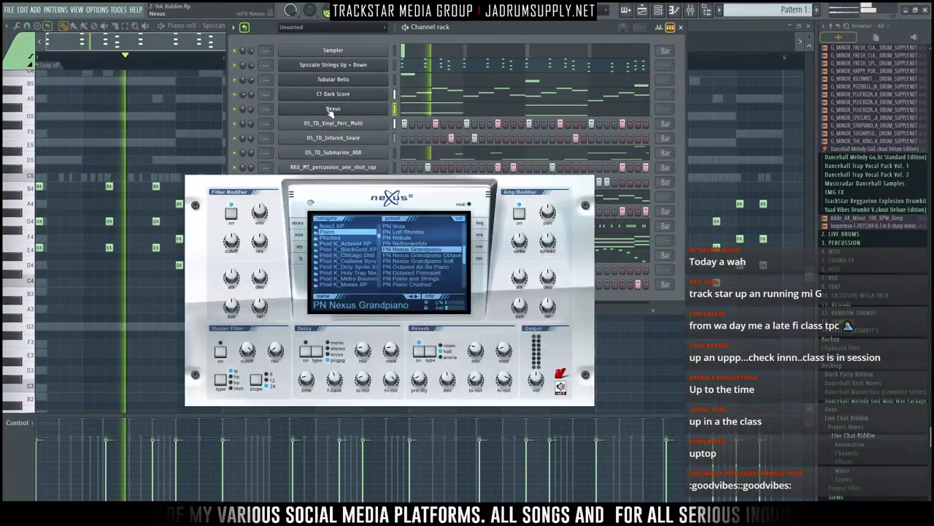
right_click(358, 109)
left_click(425, 131)
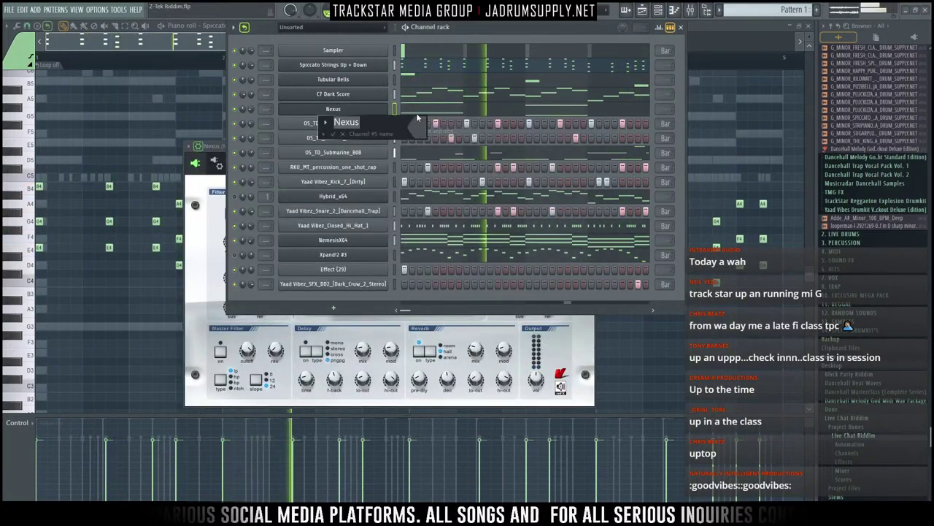
type("PN Nexus Grand")
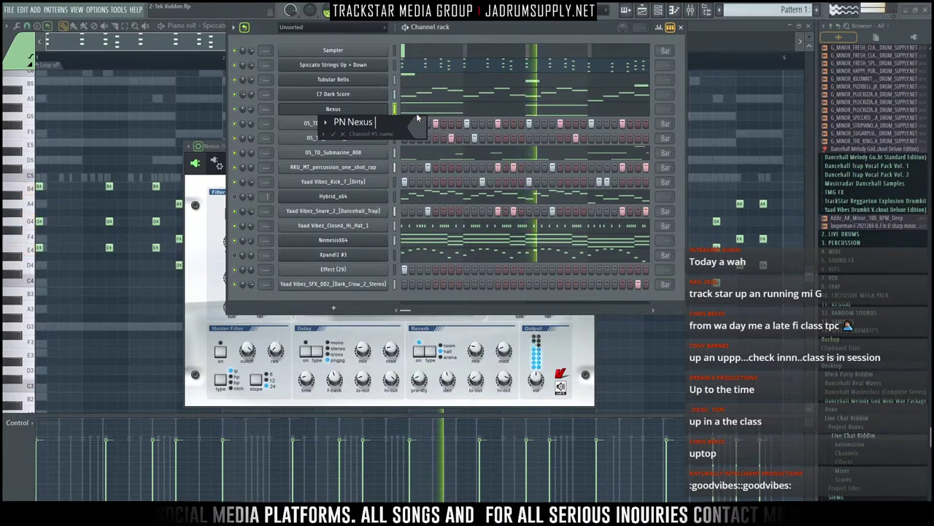
type("piano")
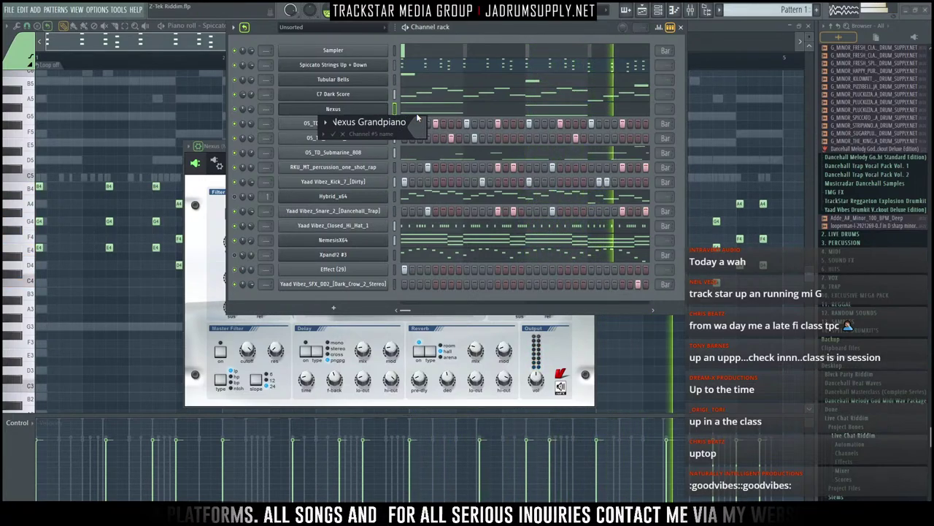
key("Return")
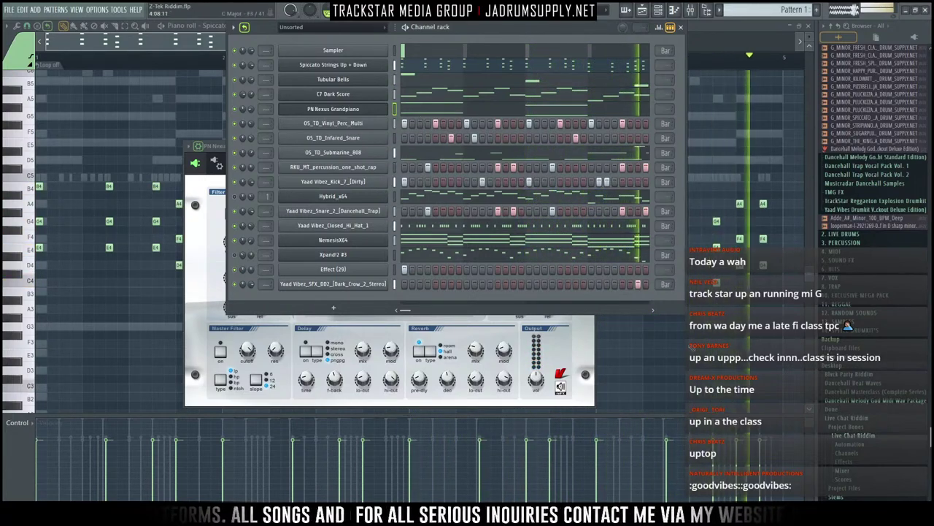
left_click(346, 109)
left_click(346, 110)
left_click(346, 109)
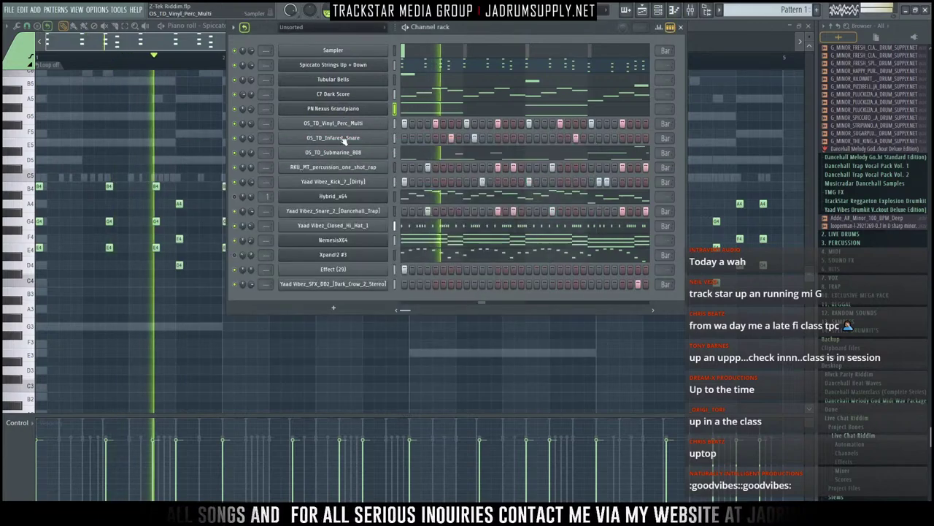
Step: Check the preset loaded in the Hybrid channel and rename the channel as 08 Light + Pure
left_click(337, 200)
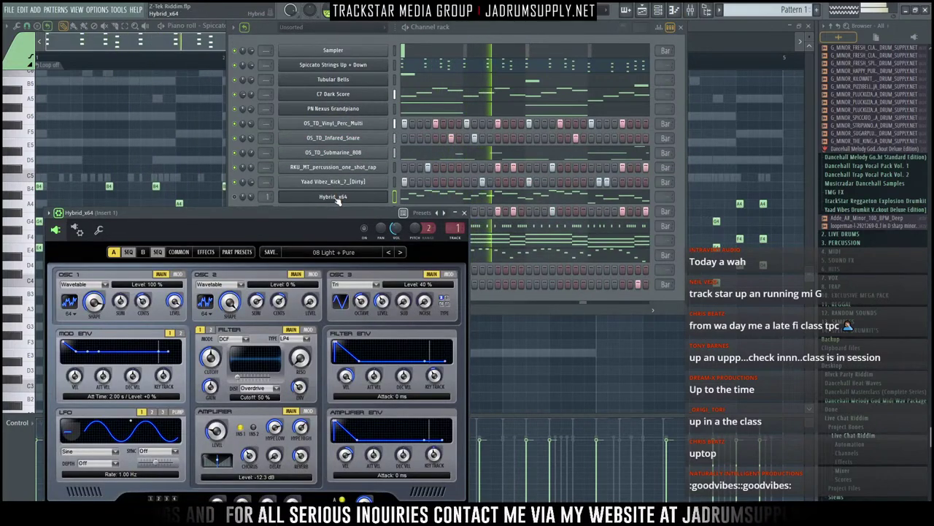
right_click(338, 199)
left_click(429, 224)
type("08")
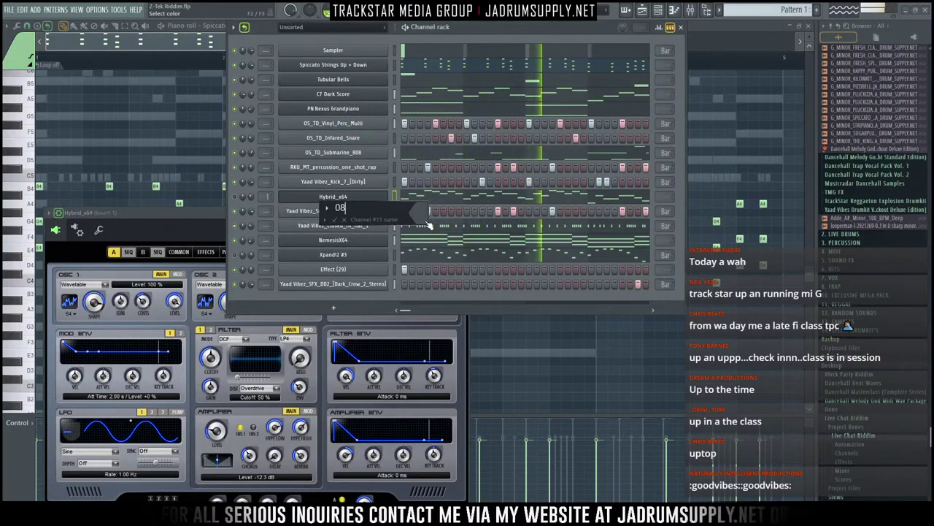
type(" Light ")
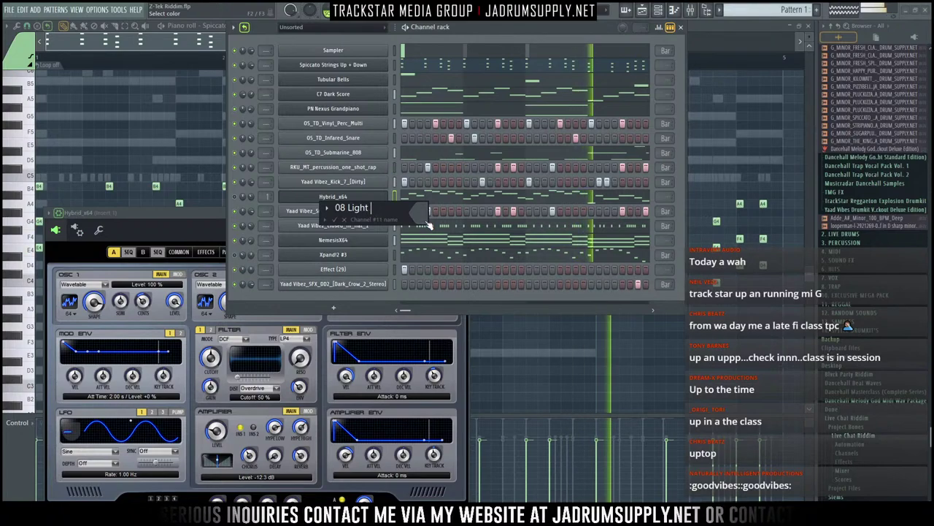
type("+ Pure")
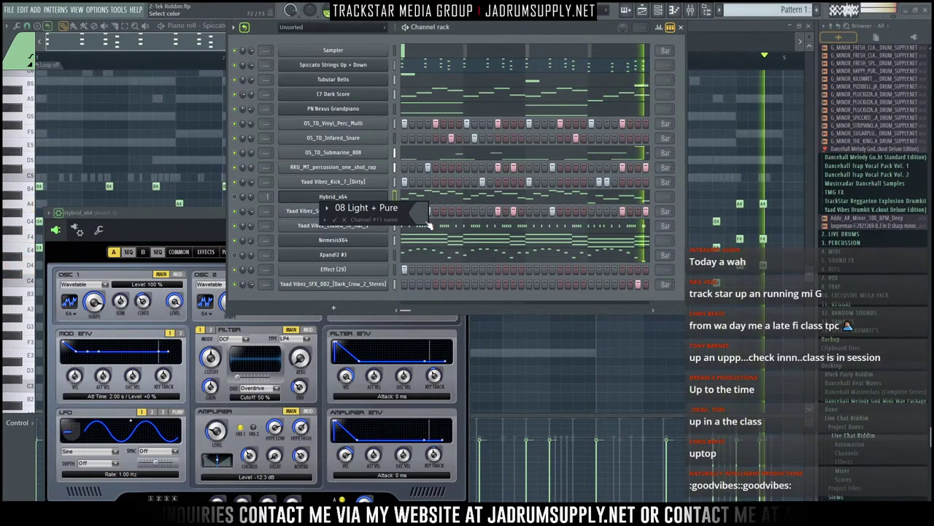
key("Return")
Step: Check the preset loaded in the Nemesis channel, close the plugin window and rename the channel as Dragon Acid
left_click(340, 241)
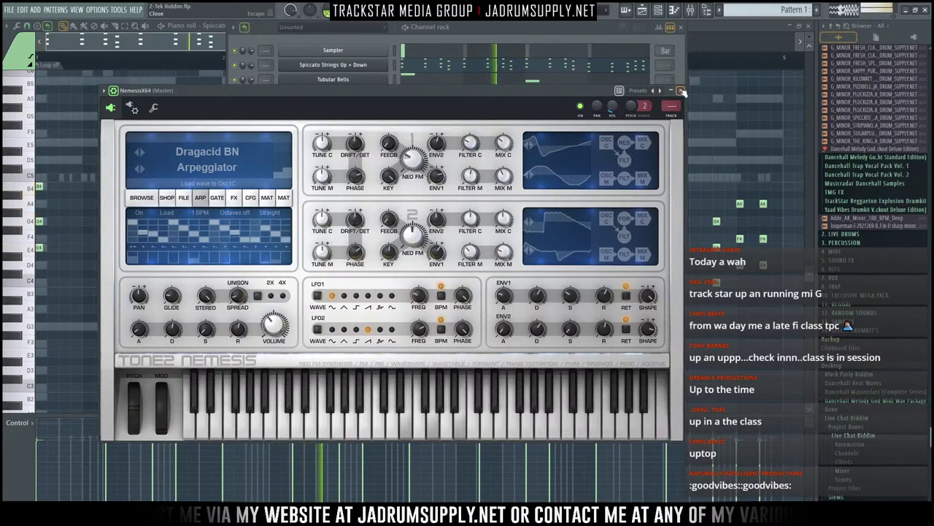
left_click(681, 90)
right_click(383, 240)
left_click(435, 267)
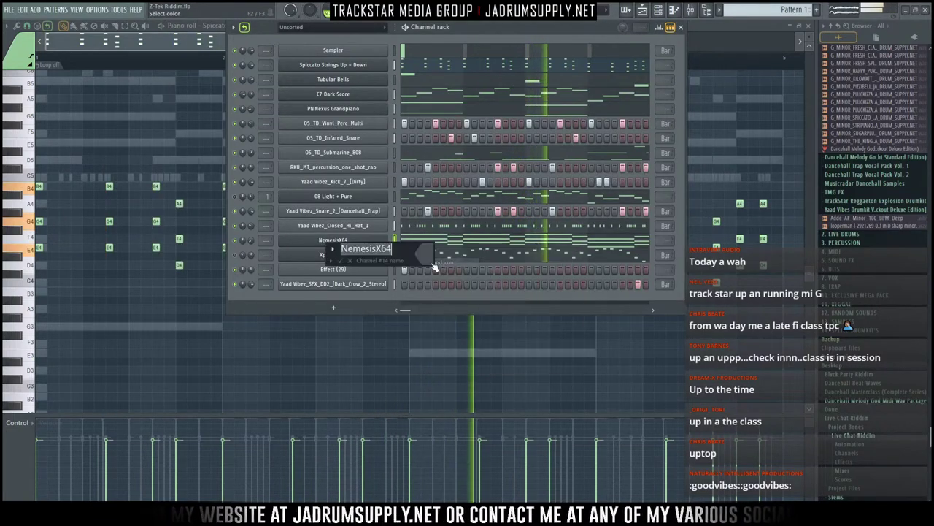
type("Dr")
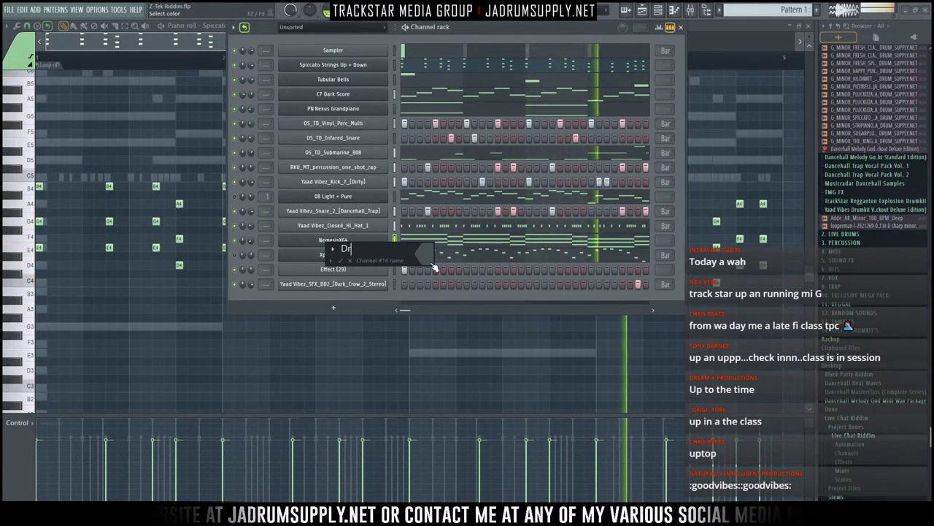
type("agon ")
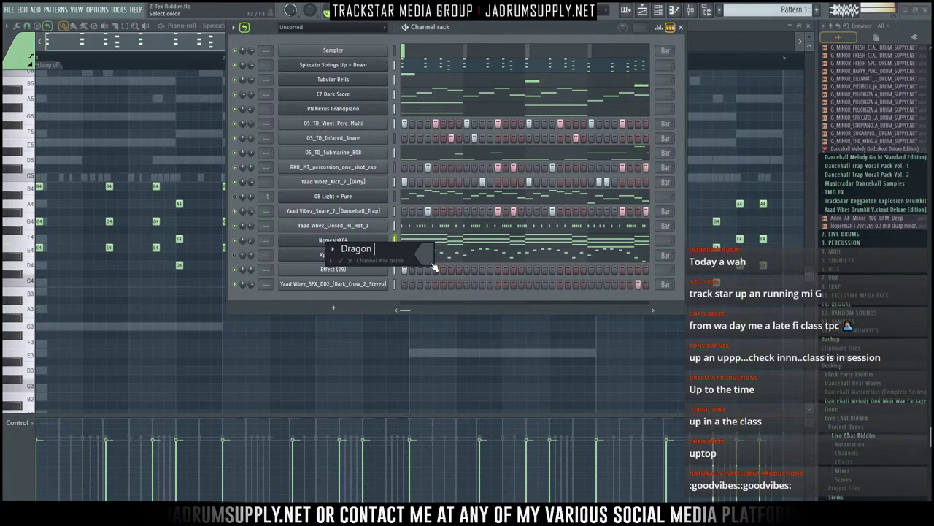
type("Acid")
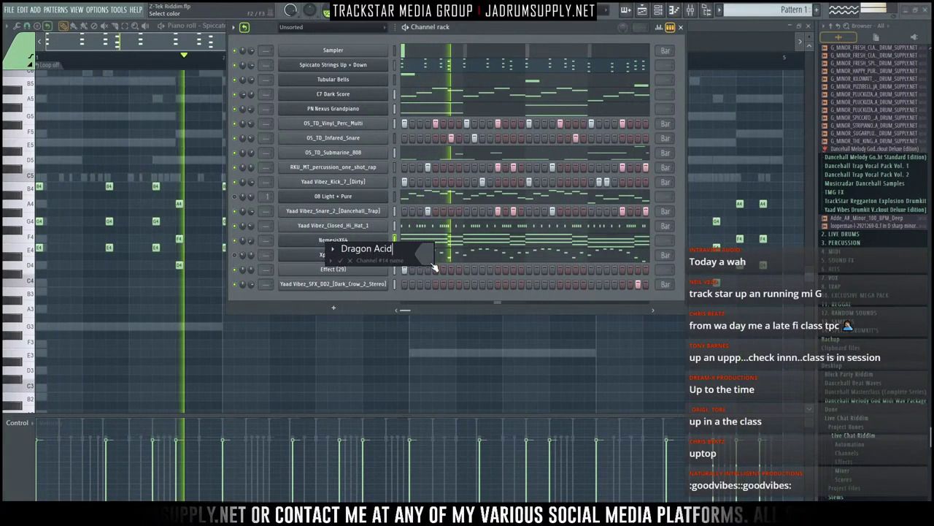
key("Return")
Step: Check the patch in the Xpand!2 #3 channel, close the plugin window and rename the channel as Big Pizz Strings
left_click(342, 254)
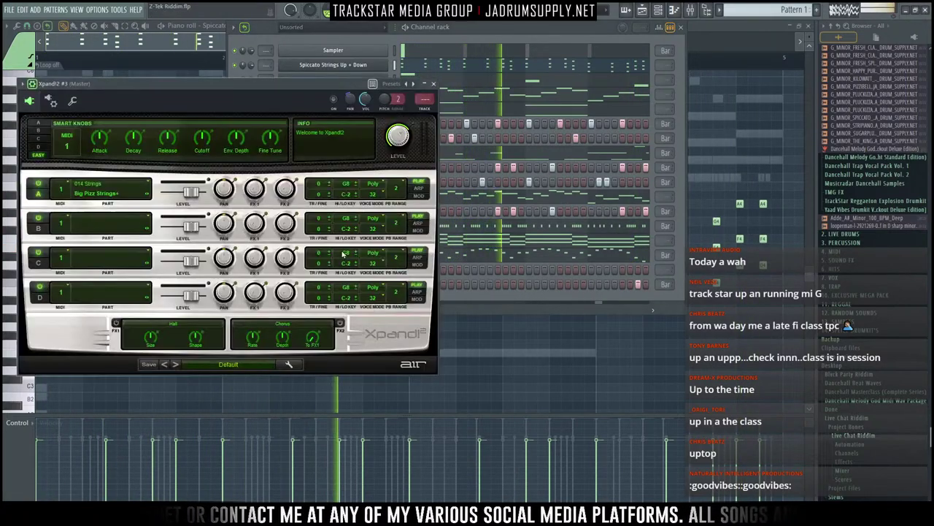
left_click(434, 84)
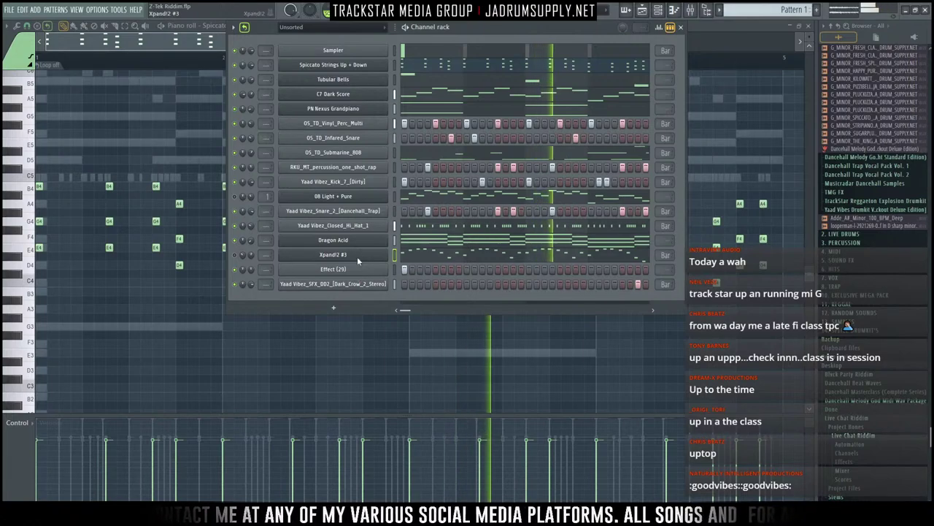
right_click(357, 255)
left_click(436, 290)
type("Bi")
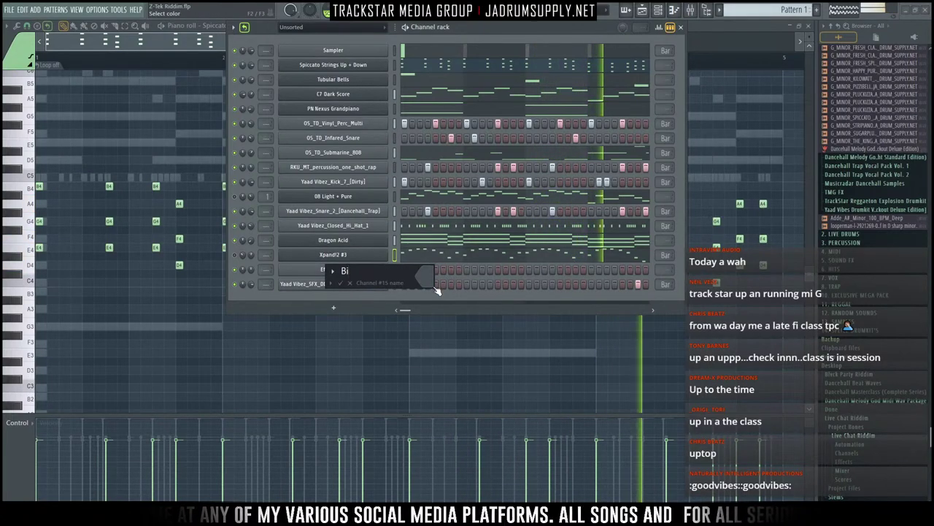
type("g Pizz")
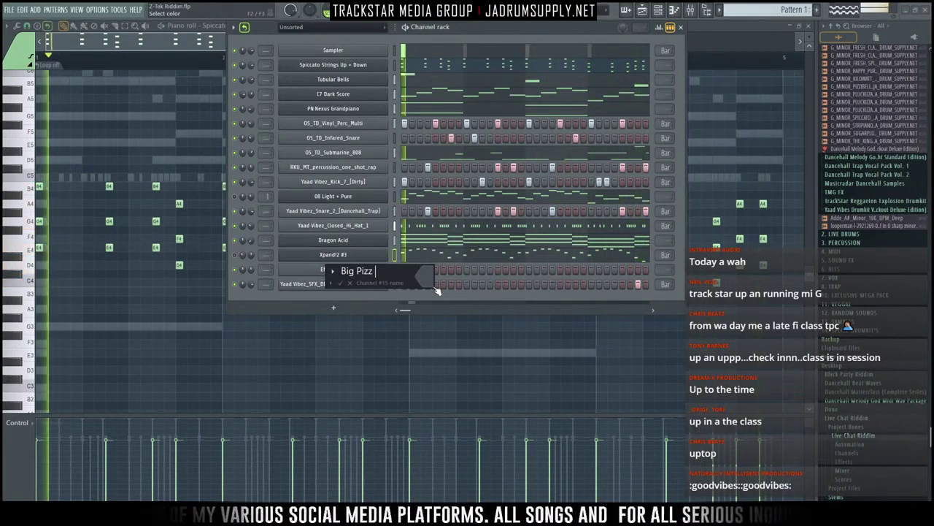
type("a Strings")
key("Return")
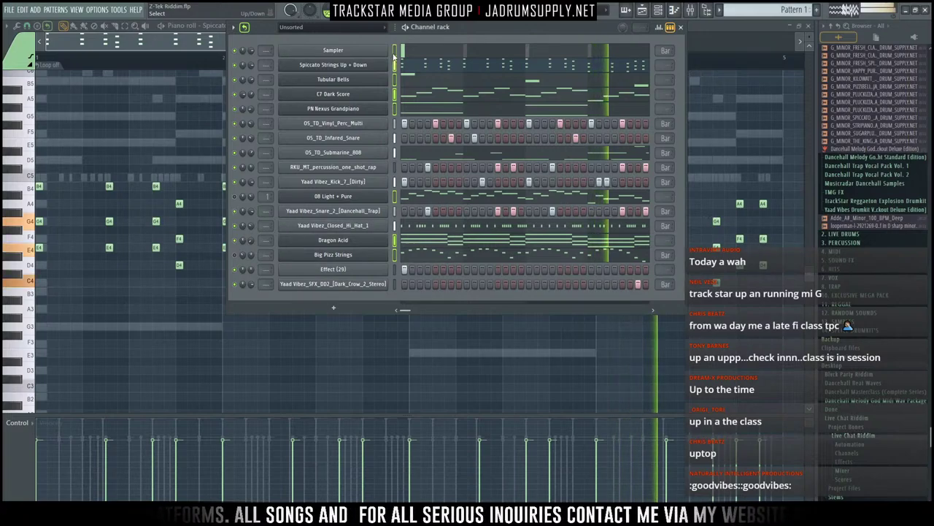
Step: Color the selected melodic channels with a gradient from dark blue #54039B to purple #7A0064
left_click(233, 28)
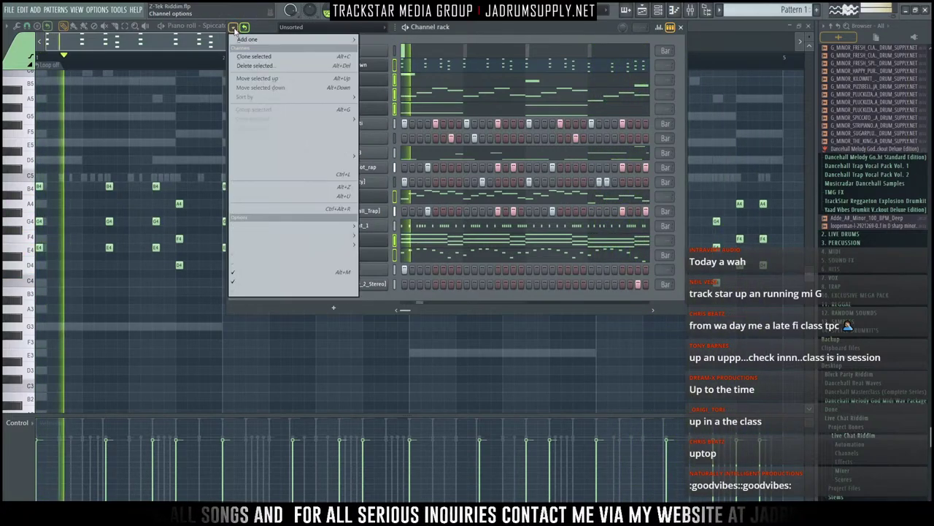
mouse_move(351, 118)
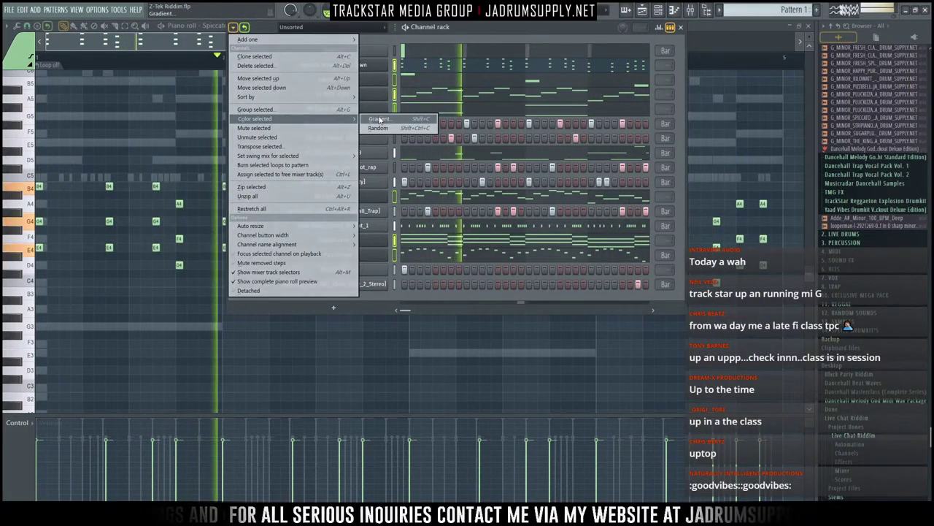
left_click(378, 119)
left_click_drag(555, 197, 524, 176)
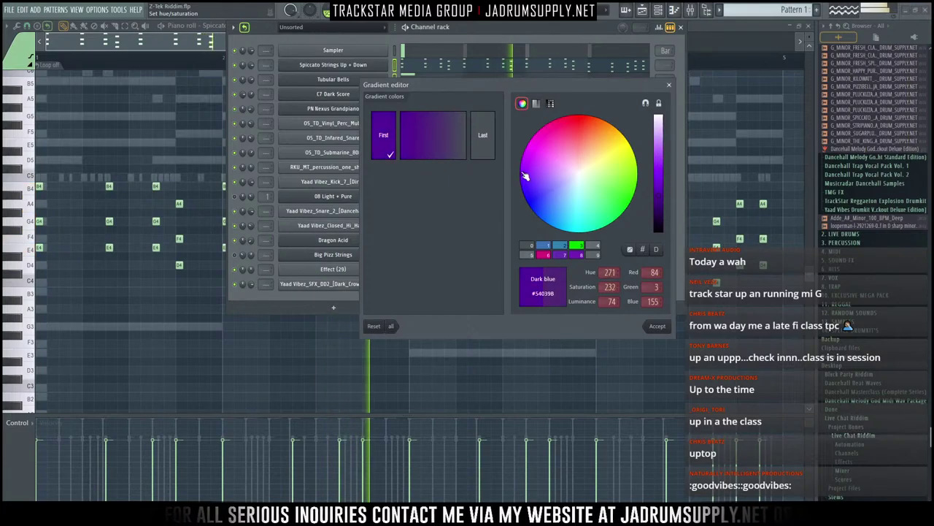
left_click(482, 135)
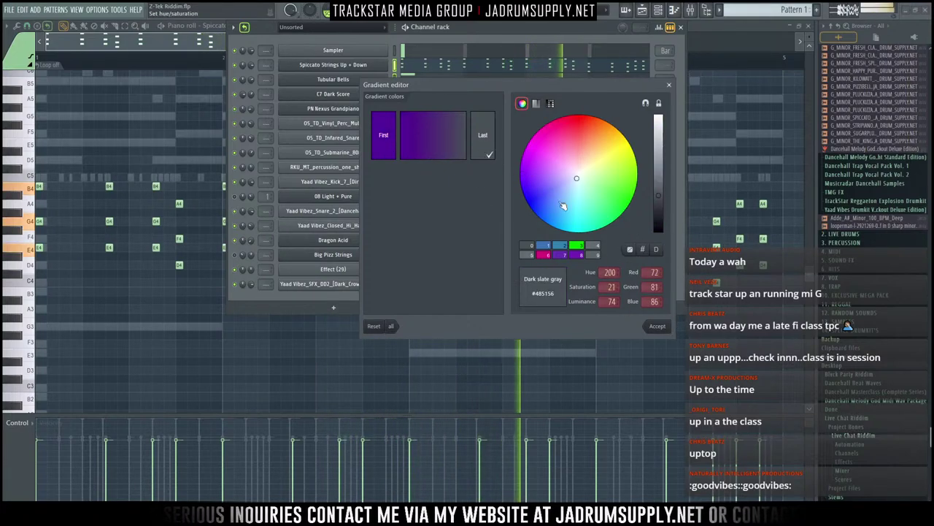
left_click_drag(559, 202, 556, 108)
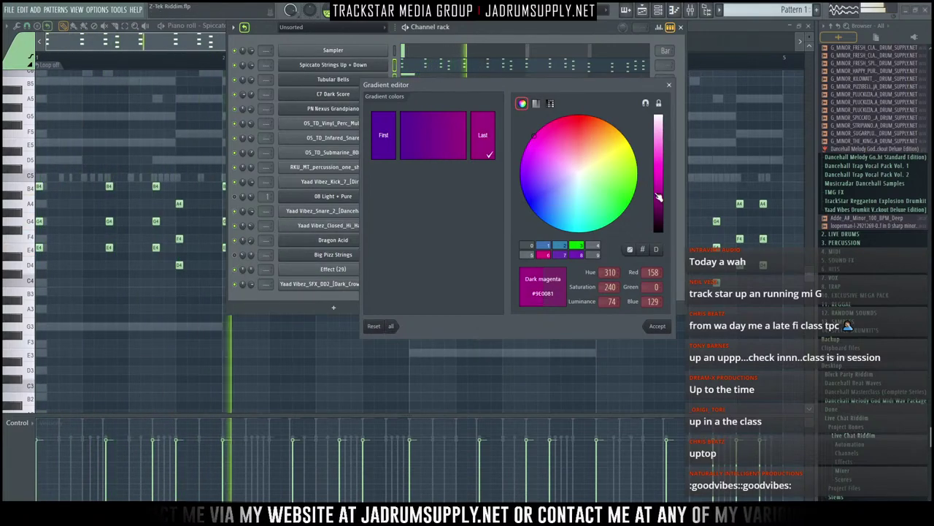
left_click_drag(663, 202, 666, 209)
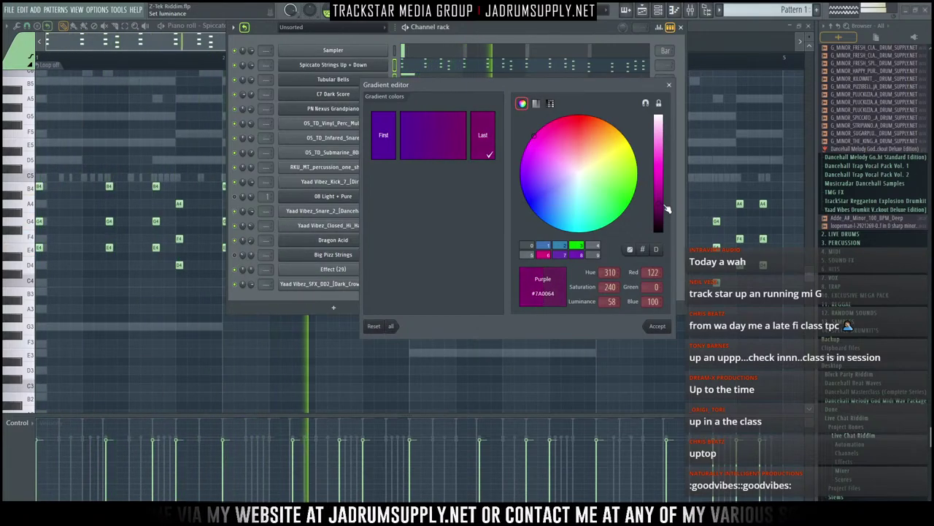
left_click(659, 327)
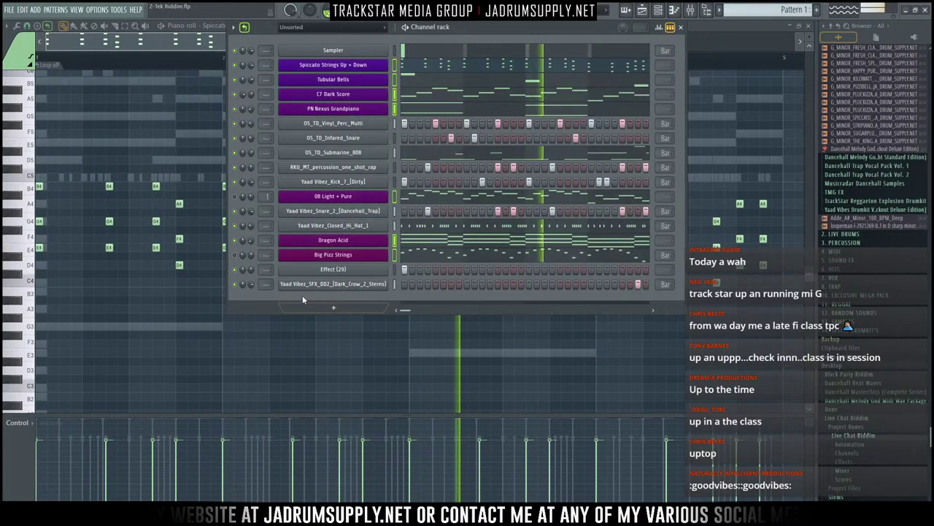
Step: Select every channel except the Sampler and move the mixer track holding HalfTime from insert 1 to position 10
double_click(397, 54)
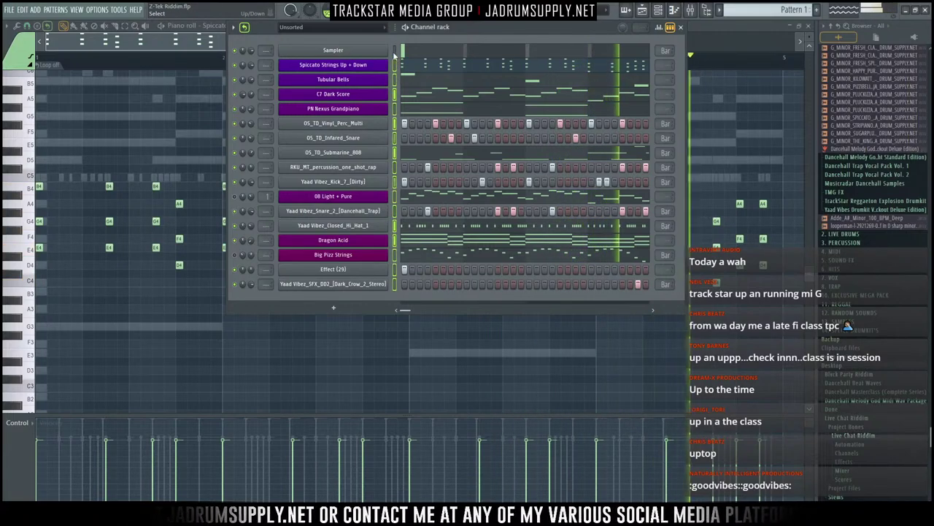
left_click(688, 16)
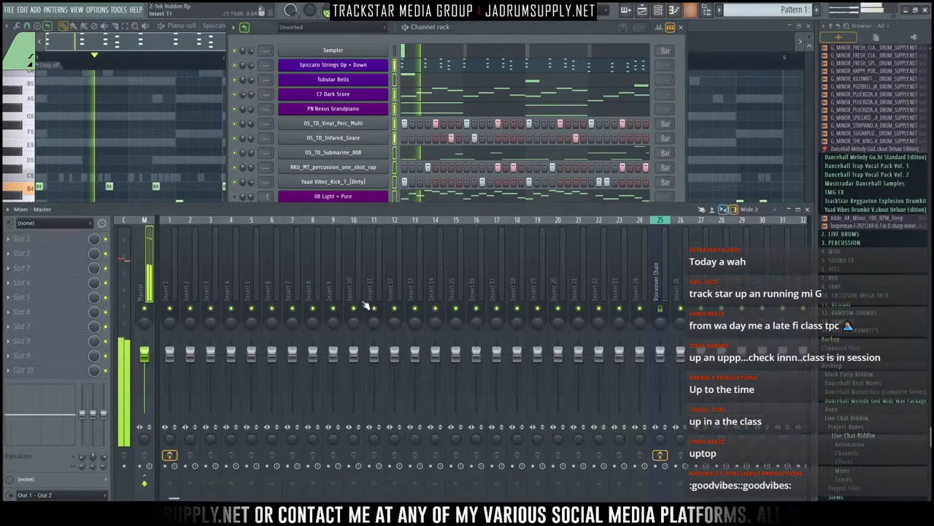
left_click(166, 269)
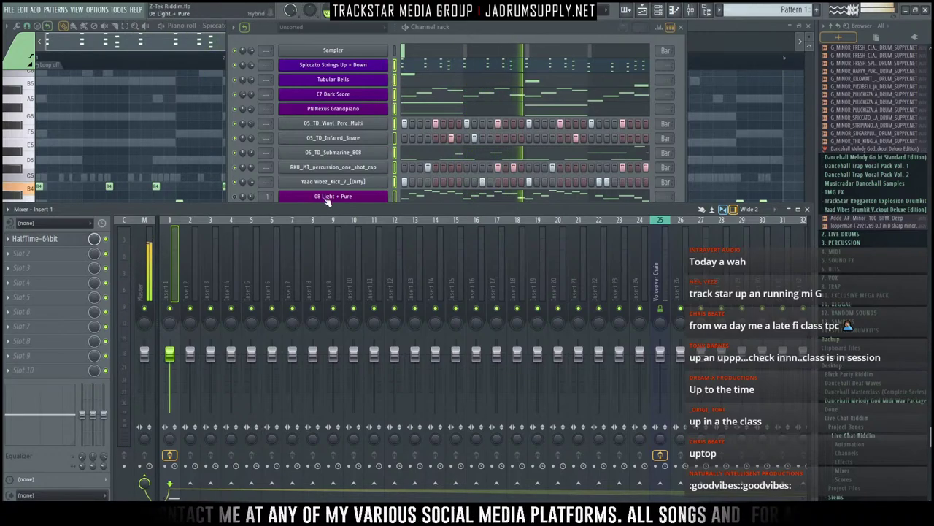
left_click(239, 204)
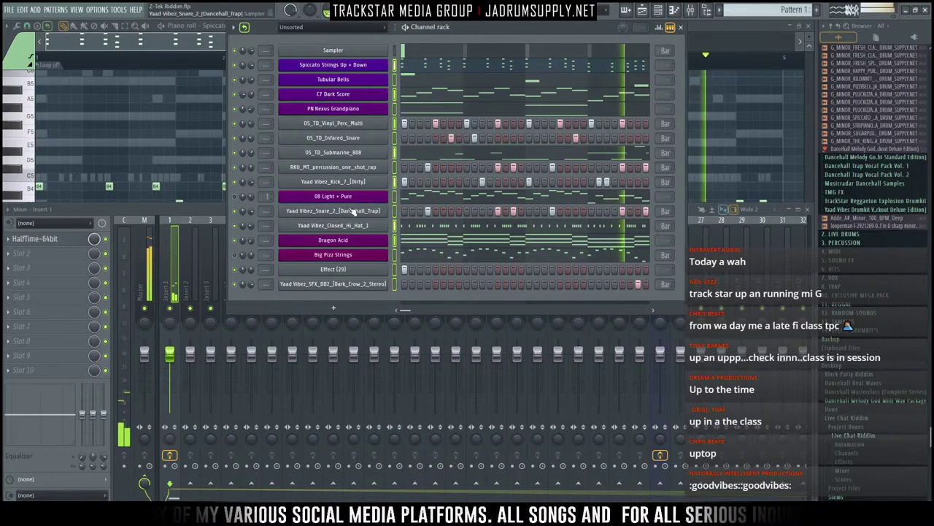
left_click(175, 272)
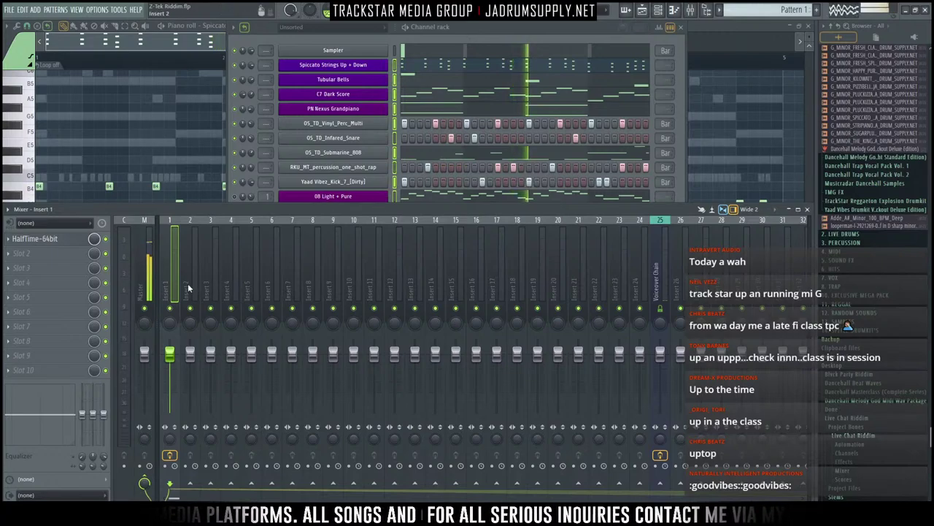
scroll(152, 276, "down", 9)
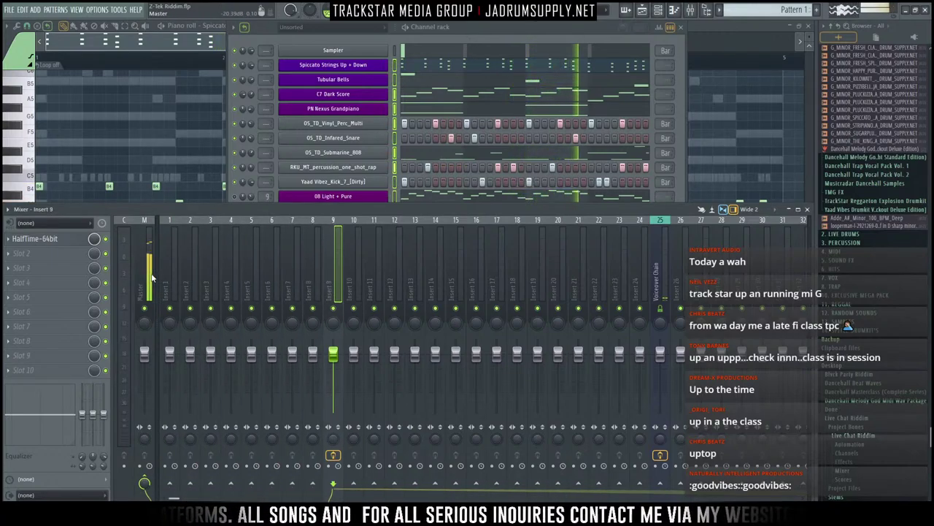
Step: Assign the selected channels to mixer tracks starting at insert 1 and lower all sixteen faders together to about -10.8 dB
left_click(173, 260)
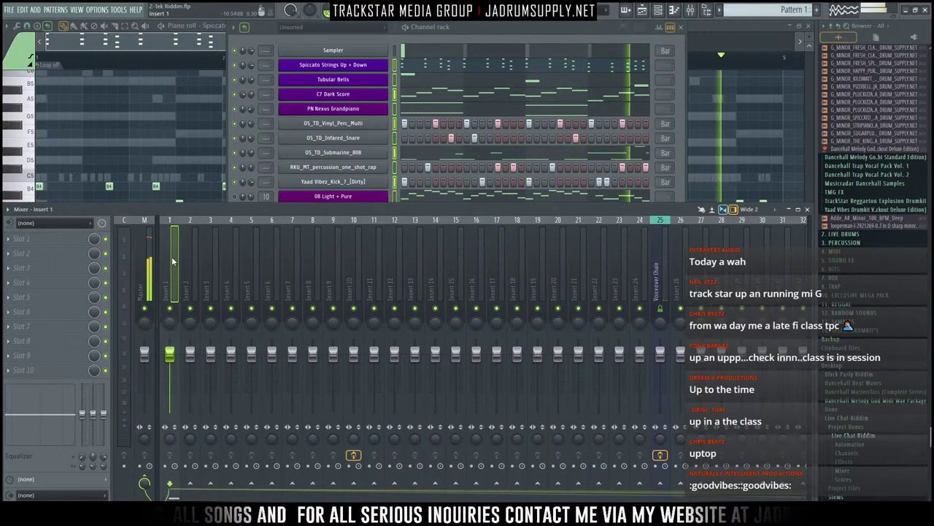
key("ctrl+l")
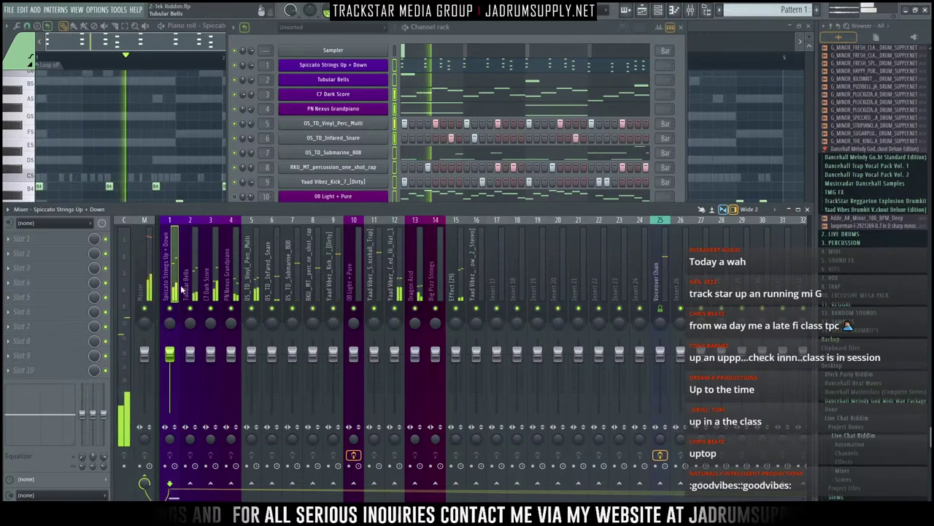
left_click_drag(174, 281, 496, 275)
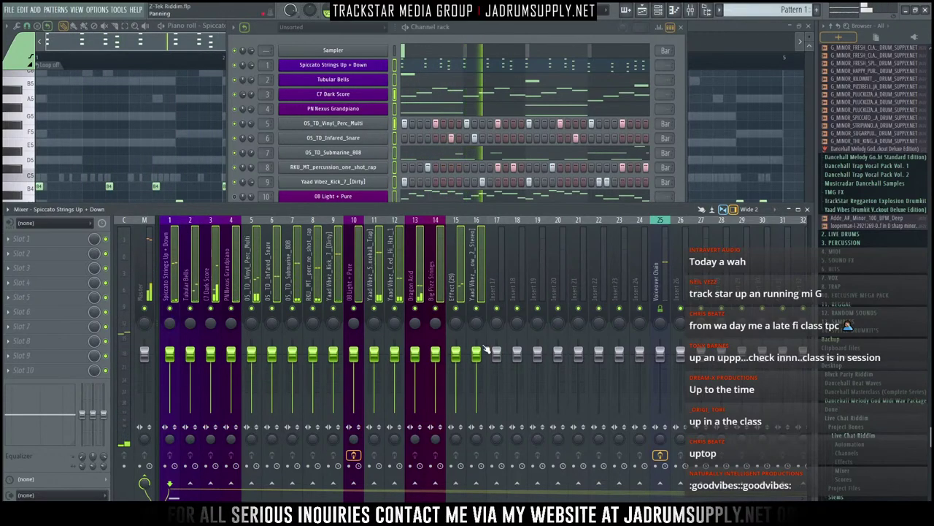
left_click_drag(484, 347, 484, 373)
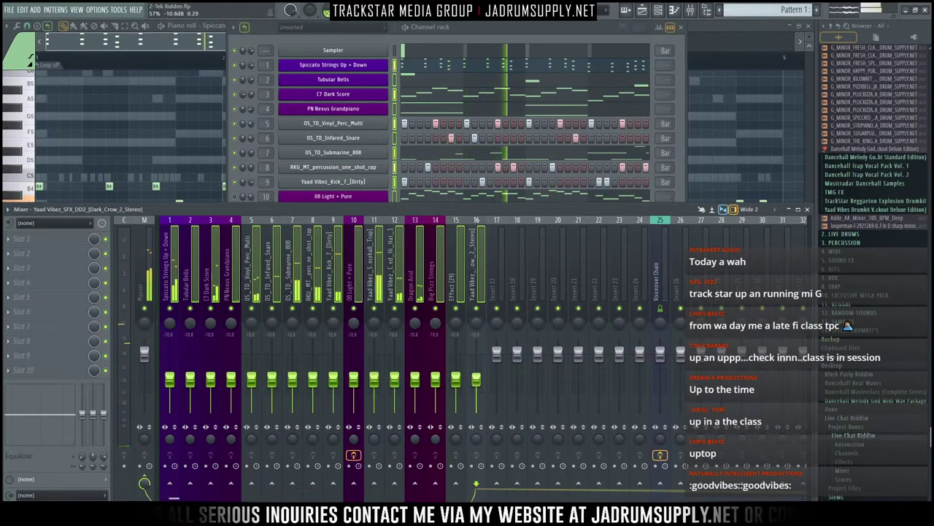
Step: Examine the marker notes in the Sampler channel's piano roll and return to the channel rack
left_click(250, 66)
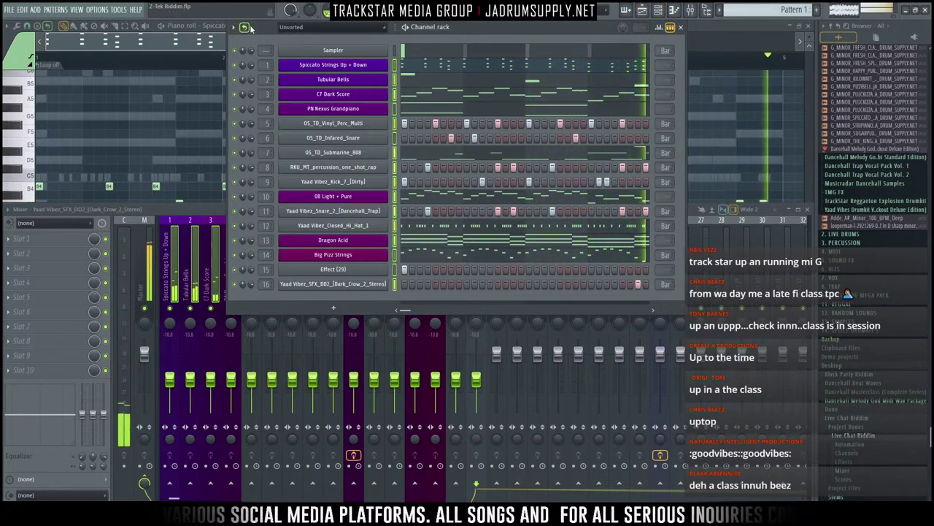
left_click(419, 55)
scroll(397, 144, "down", 5)
scroll(396, 144, "down", 3)
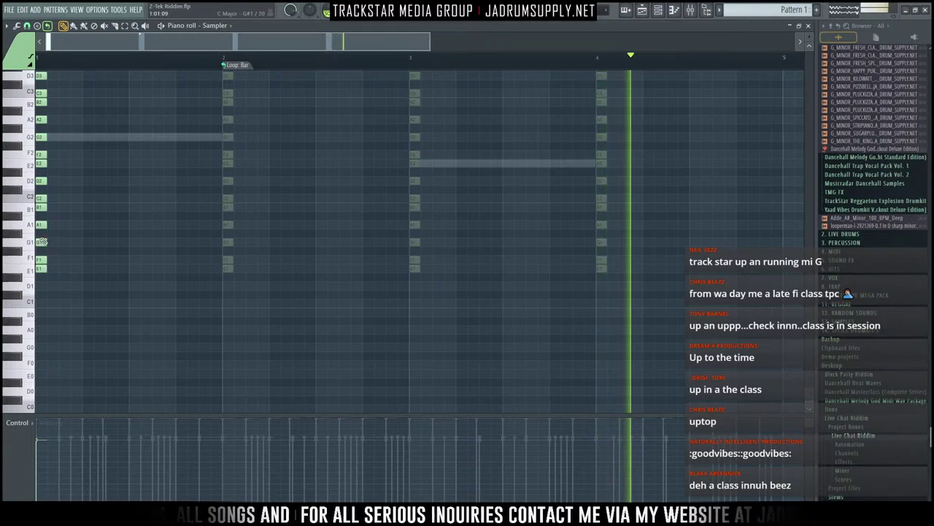
scroll(66, 223, "up", 2)
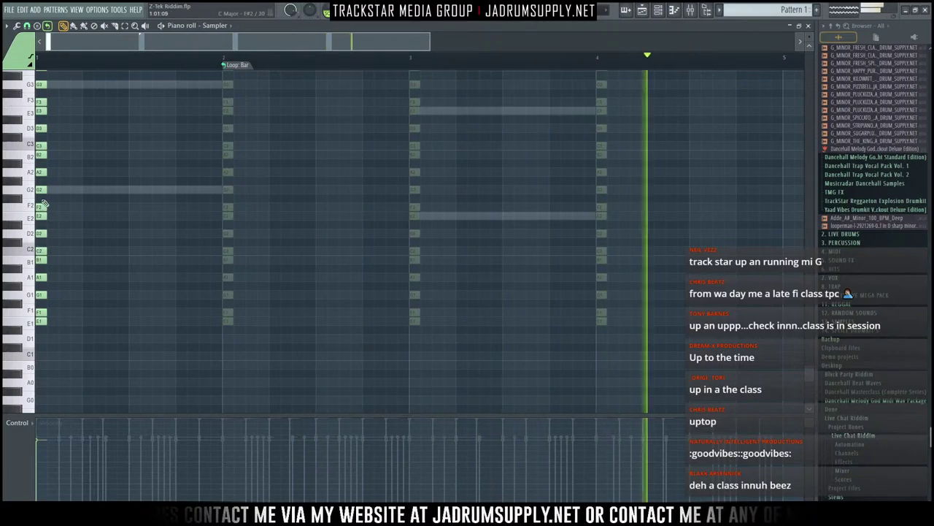
left_click(657, 11)
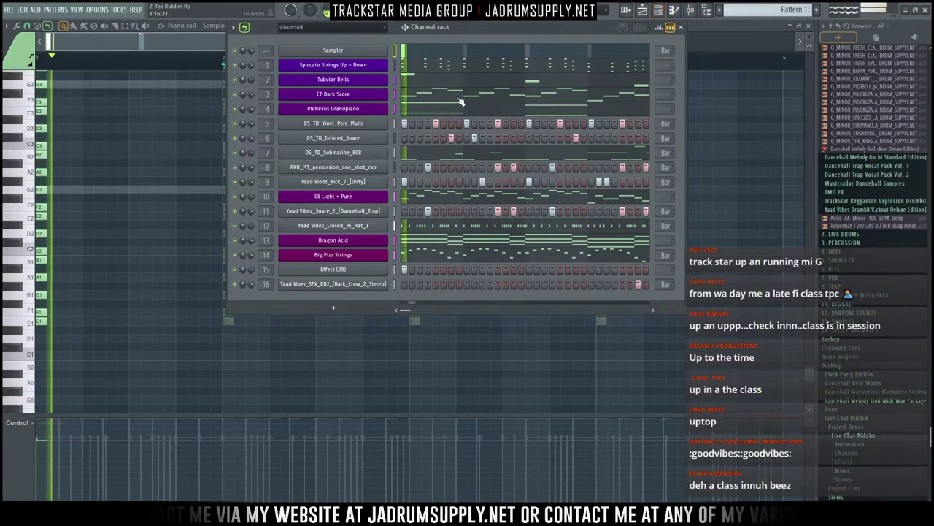
Step: Stop playback and rename Pattern 1 as "C MAJOR"
key("space")
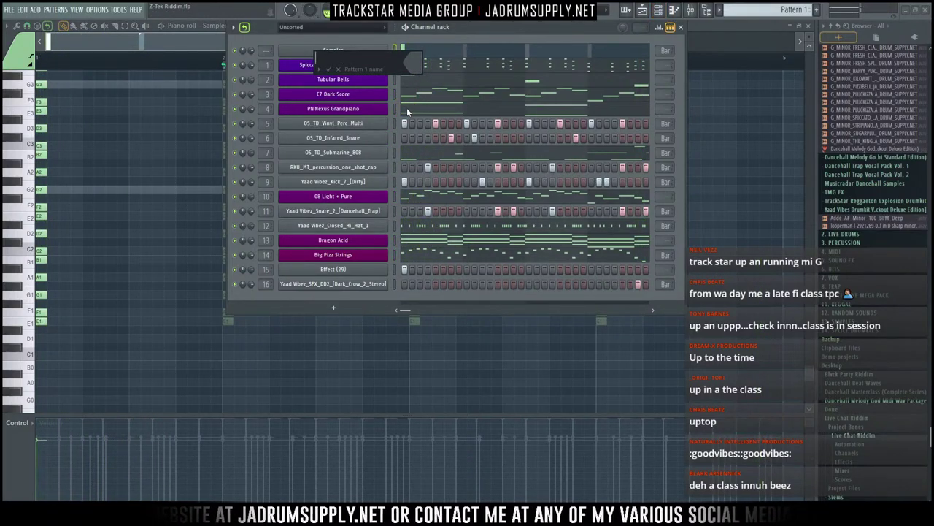
type("C MAJOR")
key("Return")
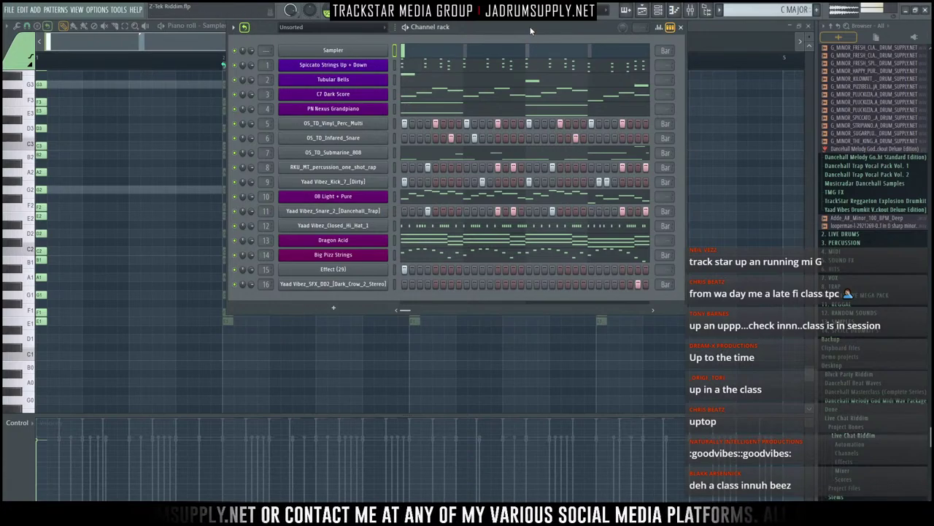
Step: Return to the C MAJOR pattern and select every channel except the Sampler for copying
key("F4")
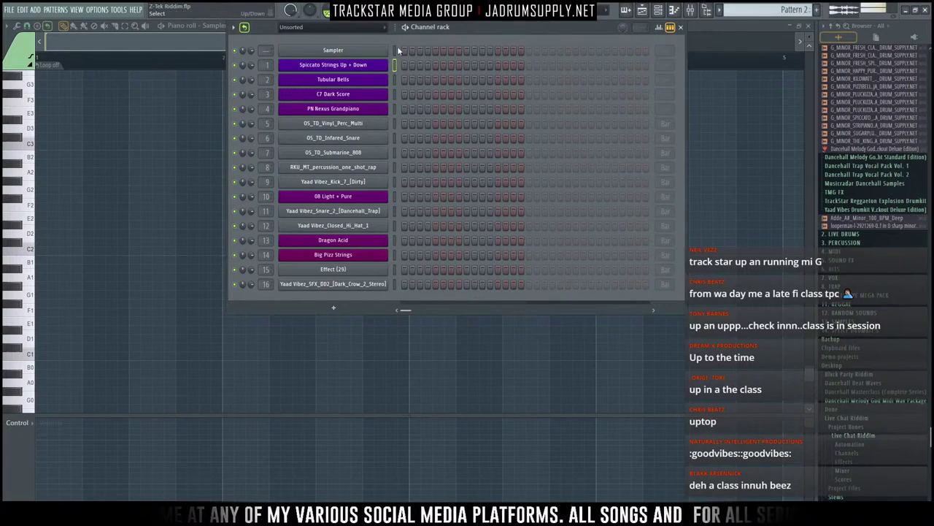
key("Left")
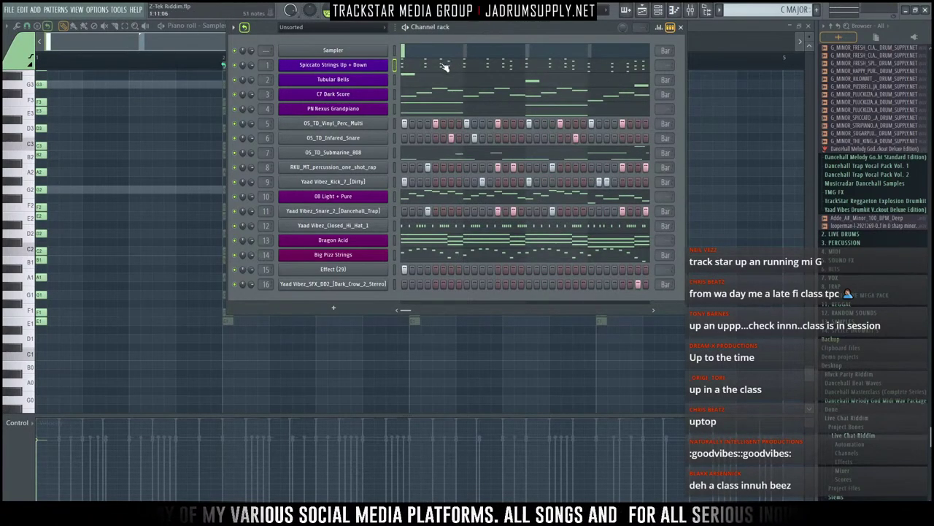
left_click(405, 52)
double_click(392, 64)
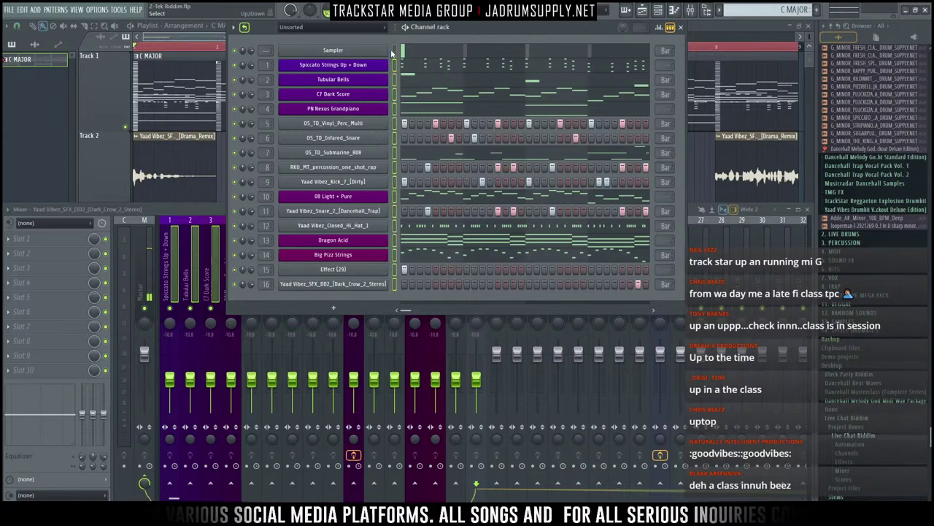
Step: Insert a fresh Pattern 1 above C MAJOR and paste the notes and steps of the selected channels into it
key("F4")
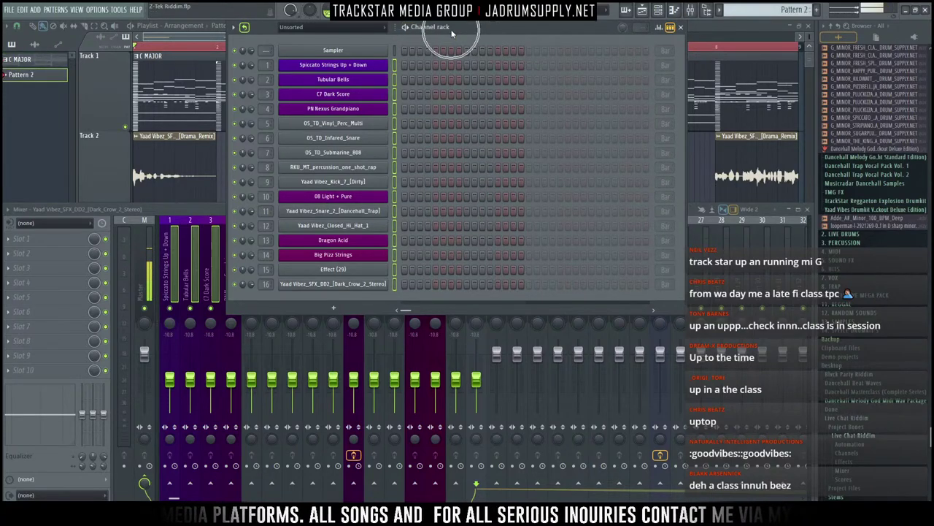
key("ctrl+z")
key("ctrl+shift+Insert")
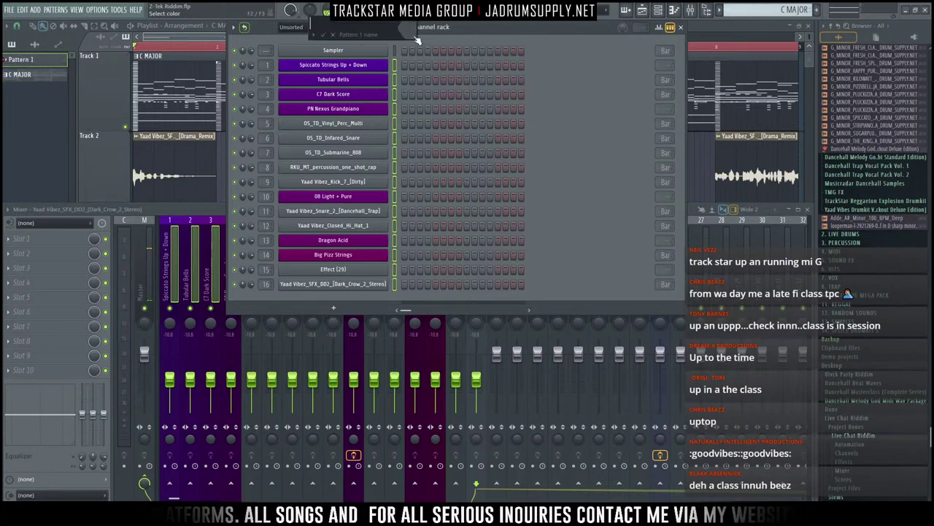
key("Return")
key("ctrl+v")
left_click(406, 28)
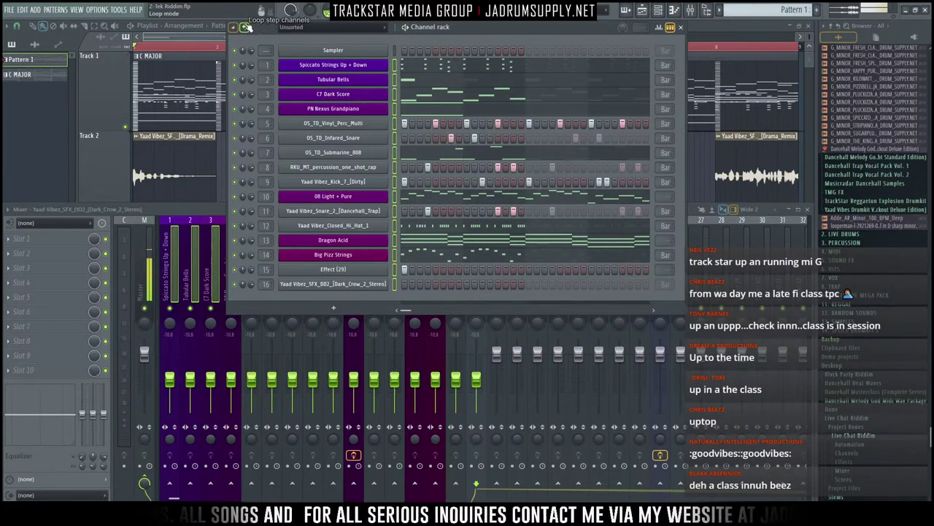
left_click(234, 28)
left_click(244, 28)
Step: Remove both C MAJOR pattern clips from Track 1 of the playlist
left_click(162, 153)
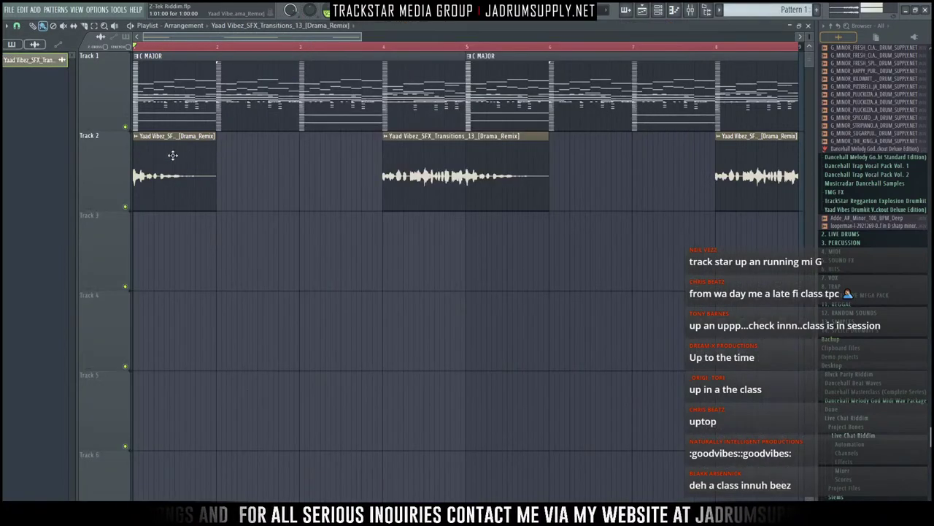
scroll(163, 52, "down", 5)
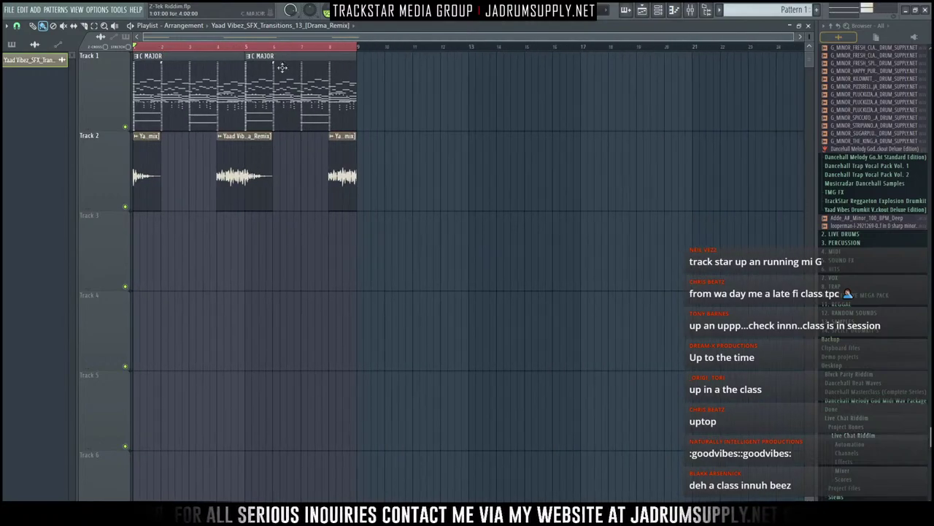
right_click(282, 67)
right_click(191, 80)
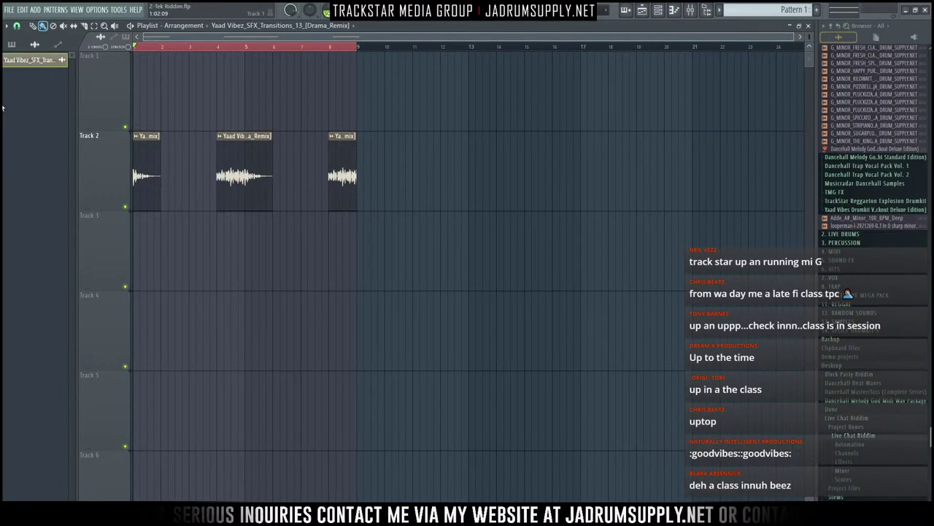
Step: Split Pattern 1 by channel into separate patterns for each instrument
left_click(11, 44)
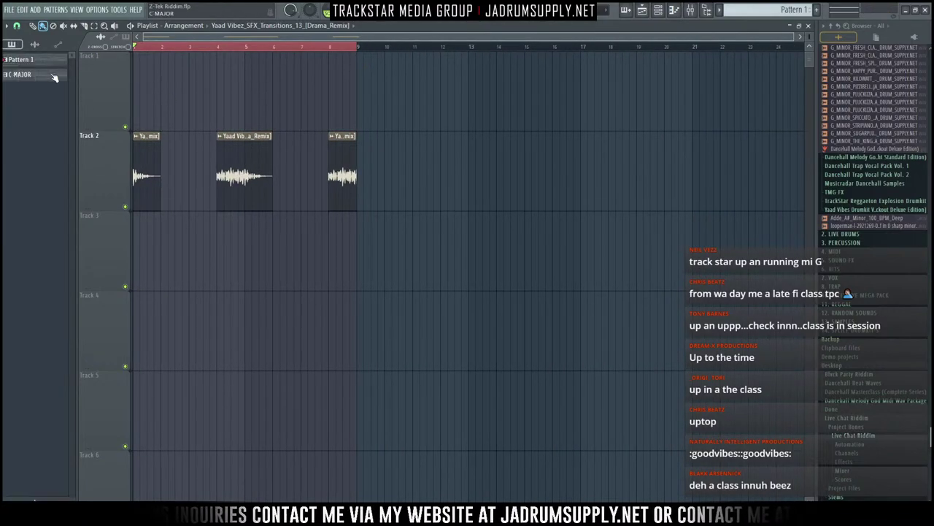
right_click(44, 65)
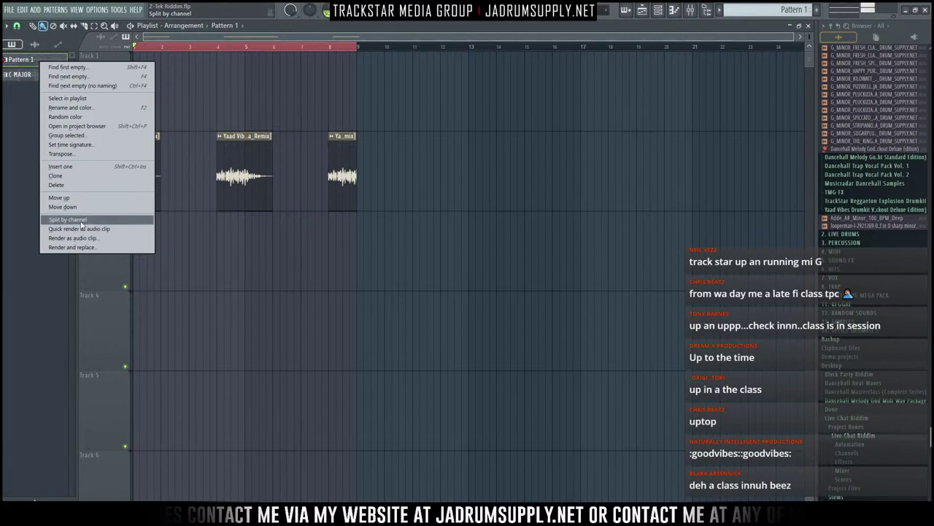
left_click(80, 222)
Step: Move the three SFX audio clips from Track 2 down to Track 18
left_click_drag(511, 267, 139, 94)
left_click_drag(144, 181, 73, 504)
key("shift+Down")
key("shift+Down")
key("shift+5")
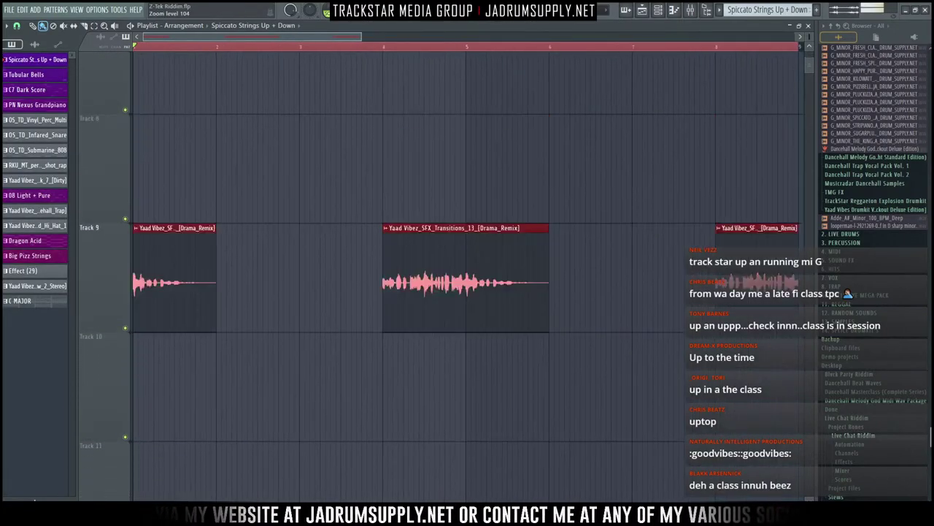
key("Delete")
scroll(261, 124, "down", 6)
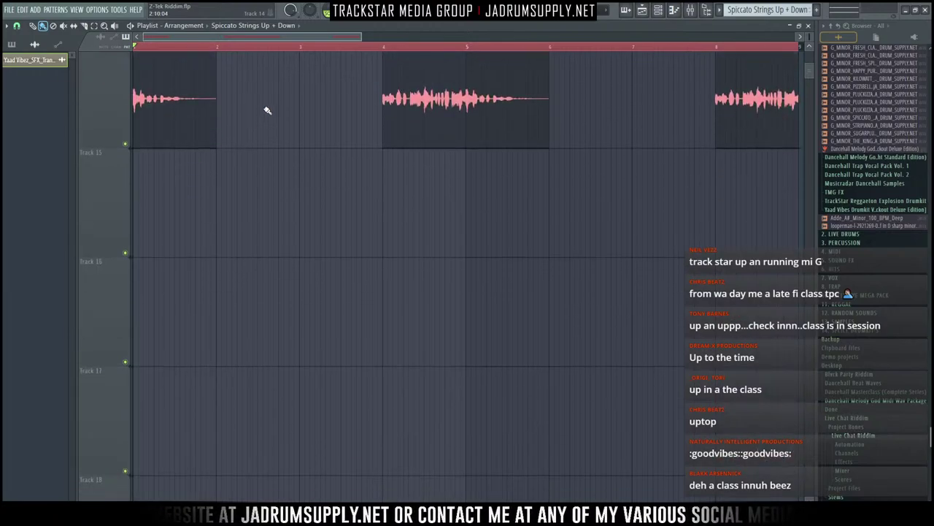
scroll(329, 106, "down", 4)
scroll(236, 140, "up", 3)
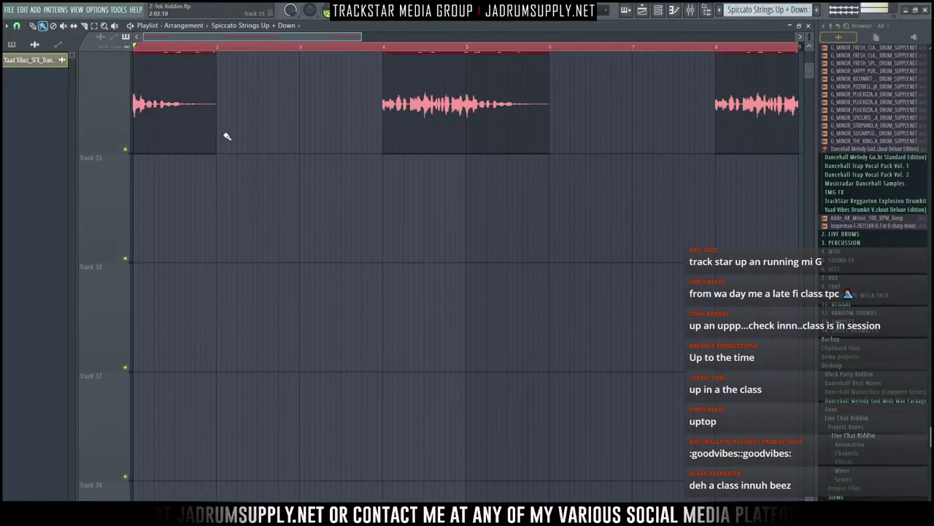
left_click_drag(141, 120, 148, 479)
left_click_drag(165, 437, 158, 474)
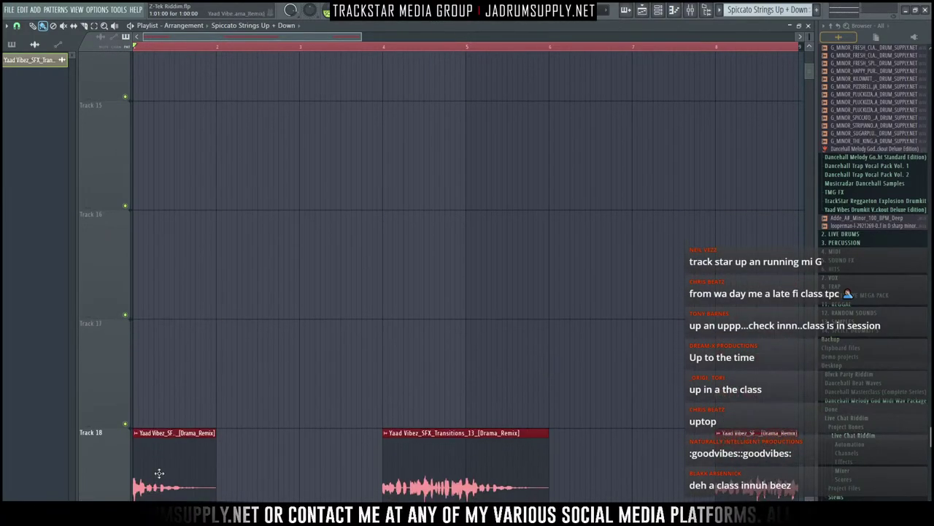
Step: Select all split instrument patterns, leaving out C MAJOR, and place them as linked playlist tracks starting from Track 1
scroll(232, 252, "up", 6)
scroll(232, 252, "up", 8)
left_click(11, 45)
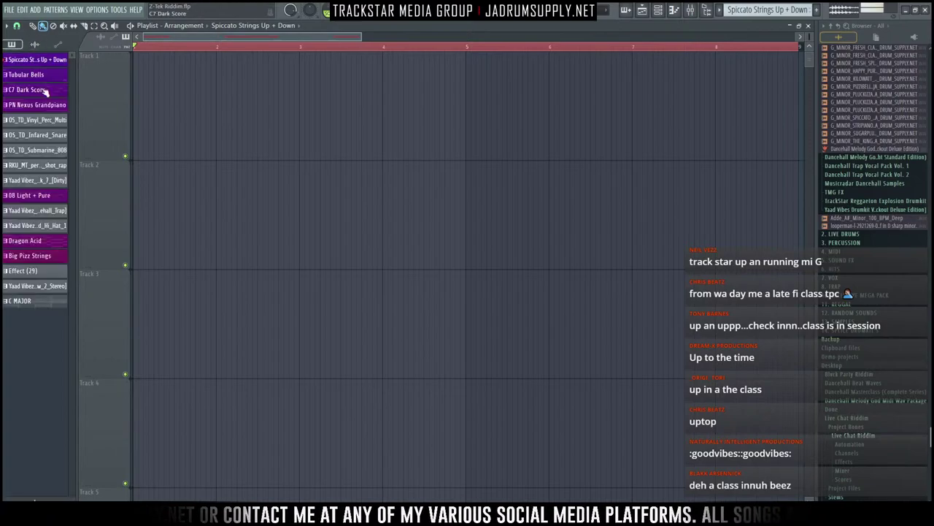
left_click(45, 284)
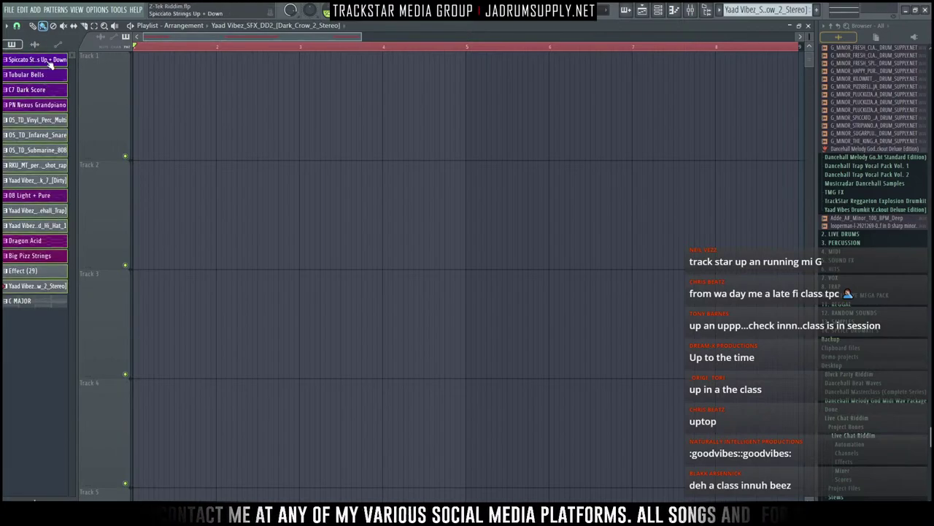
left_click_drag(29, 66, 105, 69)
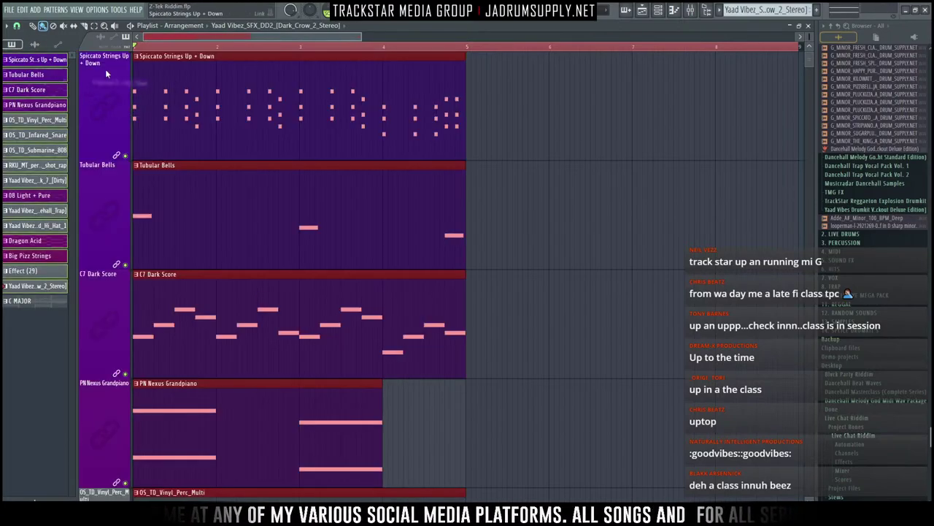
Step: Trim the Effect (29) and Dark Crow SFX clips to their hits and duplicate them with the two-bar snare and percussion clips at bar 3
scroll(707, 83, "down", 5)
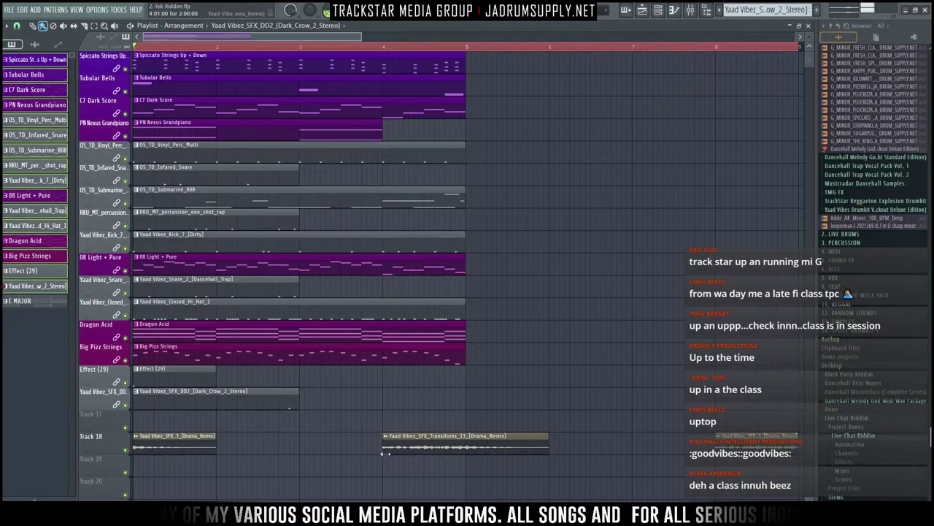
left_click_drag(212, 380, 281, 419)
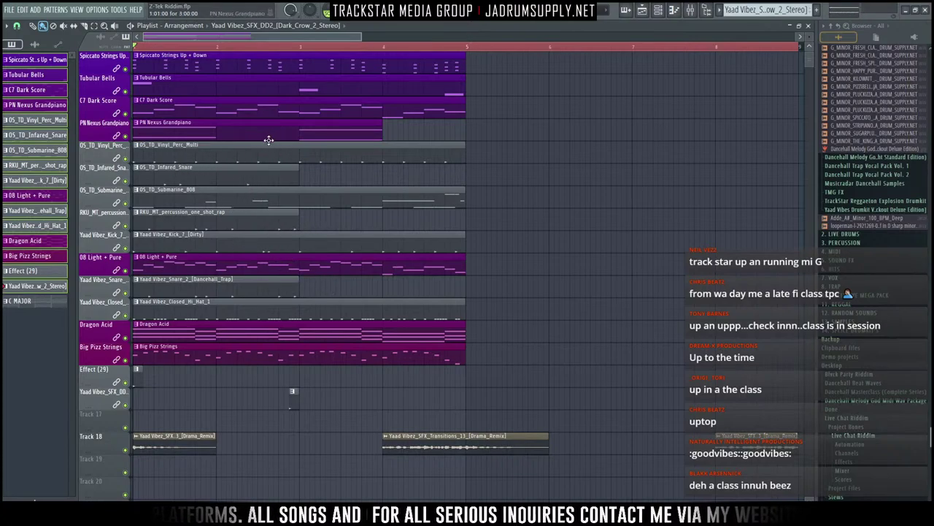
left_click(286, 217, "ctrl+shift")
left_click(282, 173, "ctrl+shift")
left_click(270, 289, "ctrl+shift")
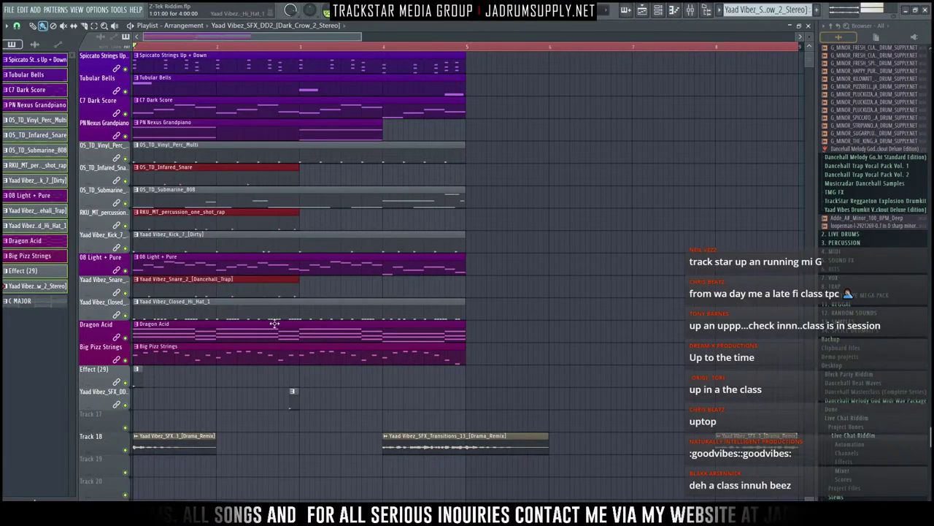
left_click_drag(307, 407, 133, 369)
key("ctrl+b")
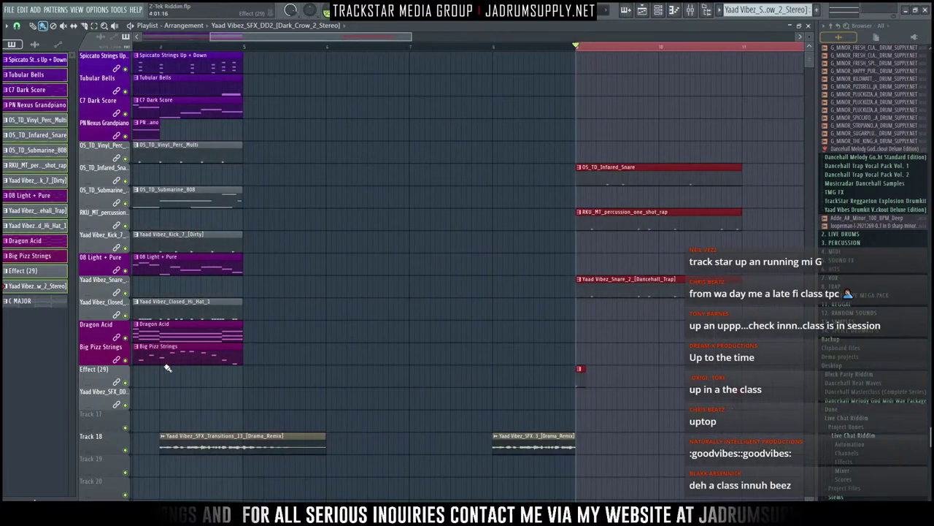
left_click_drag(612, 228, 252, 212)
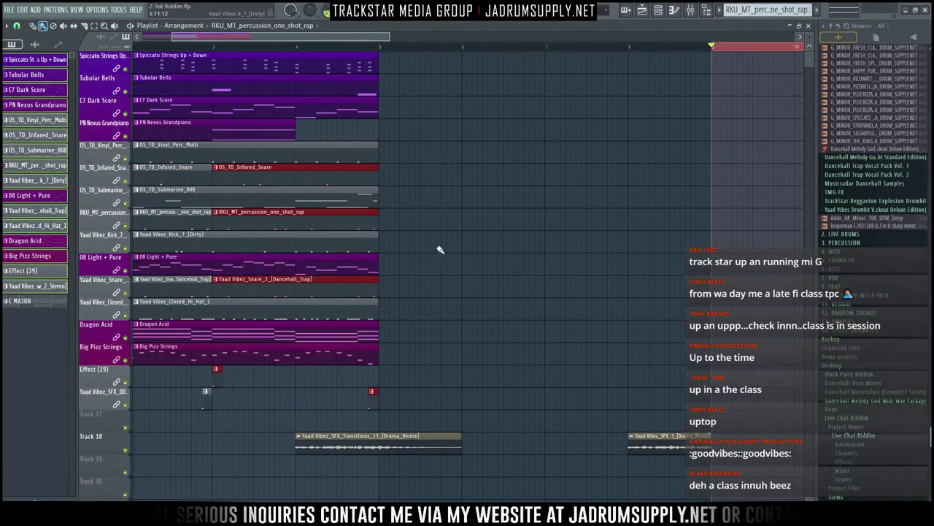
left_click(440, 249, "ctrl")
Step: Slice the PN Nexus Grandpiano and Tubular Bells clips around their notes and remove the silent sections
scroll(446, 239, "left", 2)
scroll(407, 38, "right", 1)
scroll(407, 38, "down", 3)
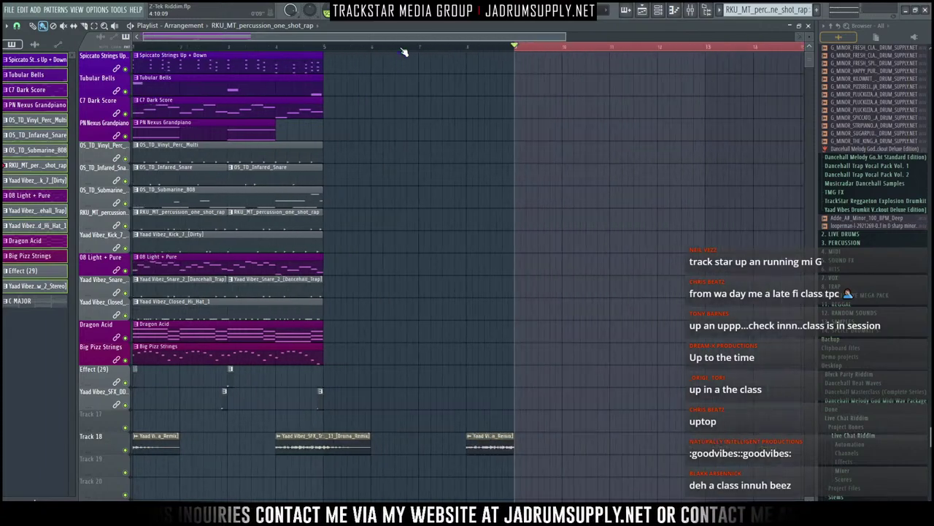
left_click(216, 126)
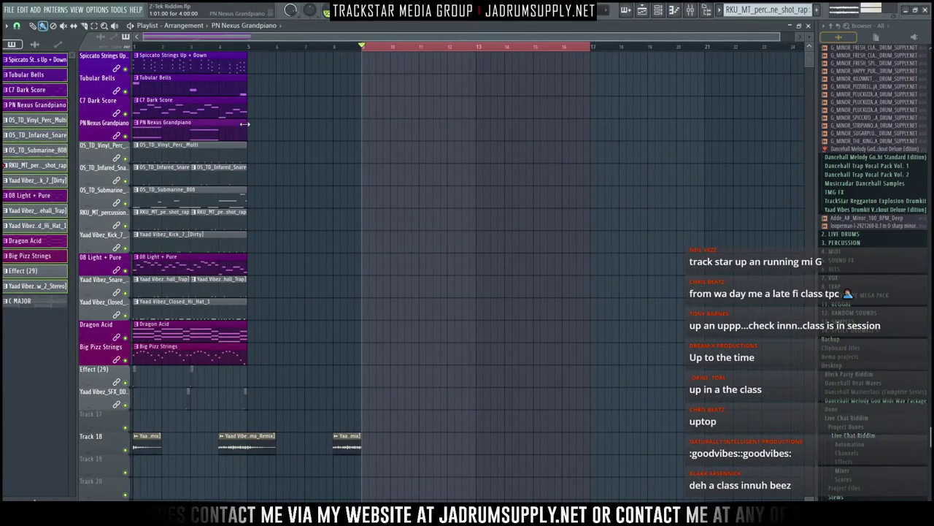
key("c")
right_click(220, 136)
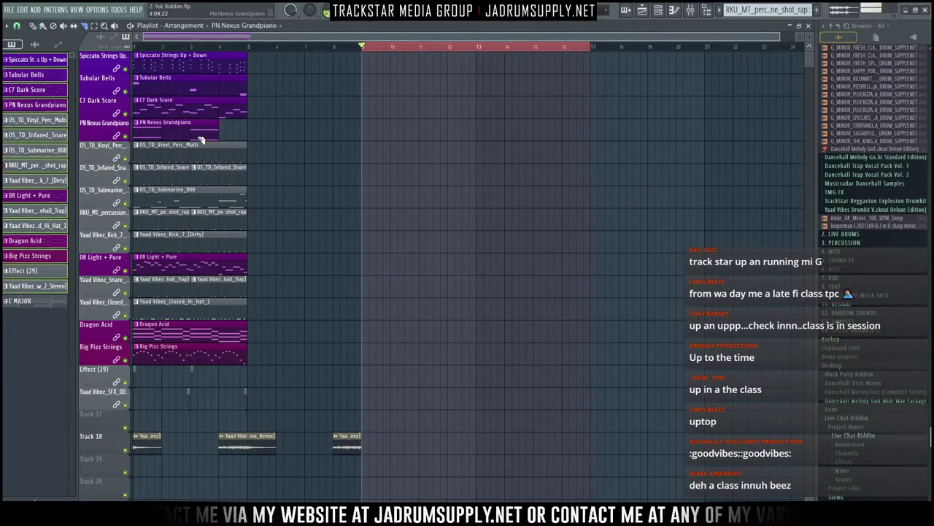
left_click(191, 137)
left_click(163, 137)
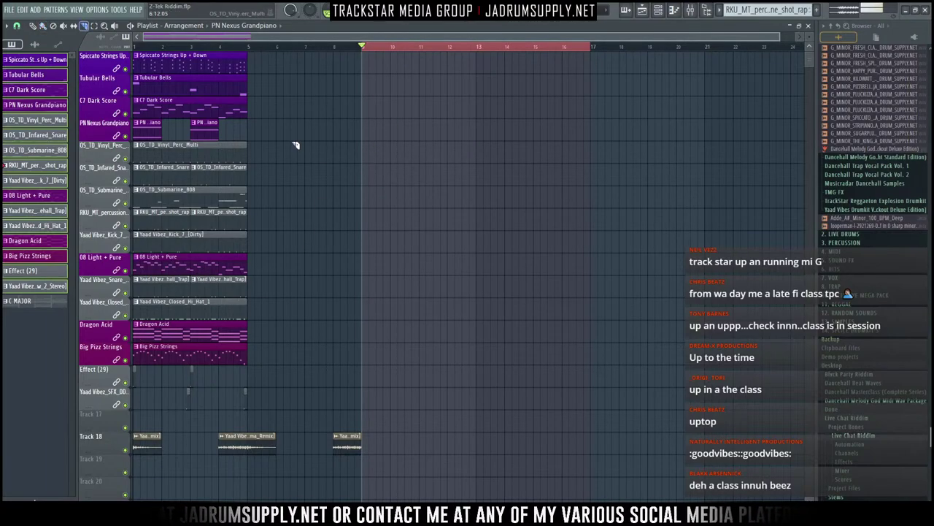
left_click(192, 94)
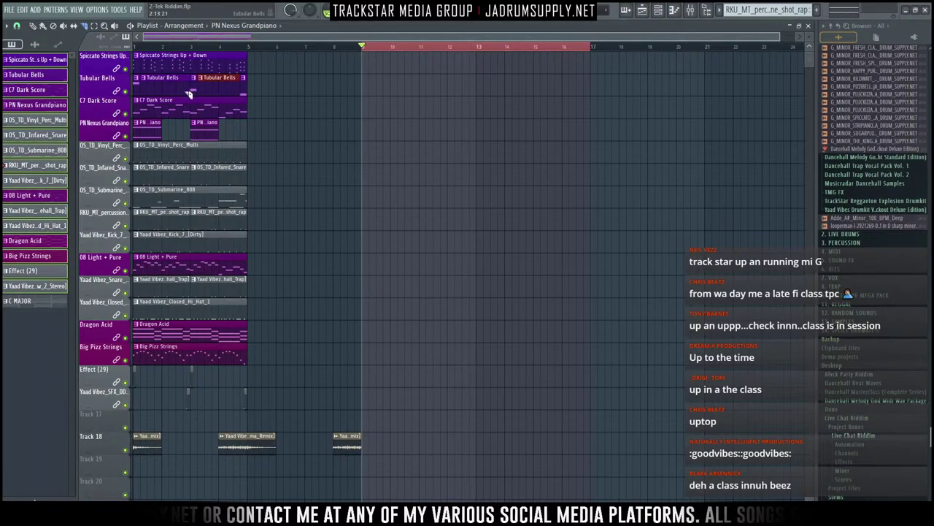
key("Delete")
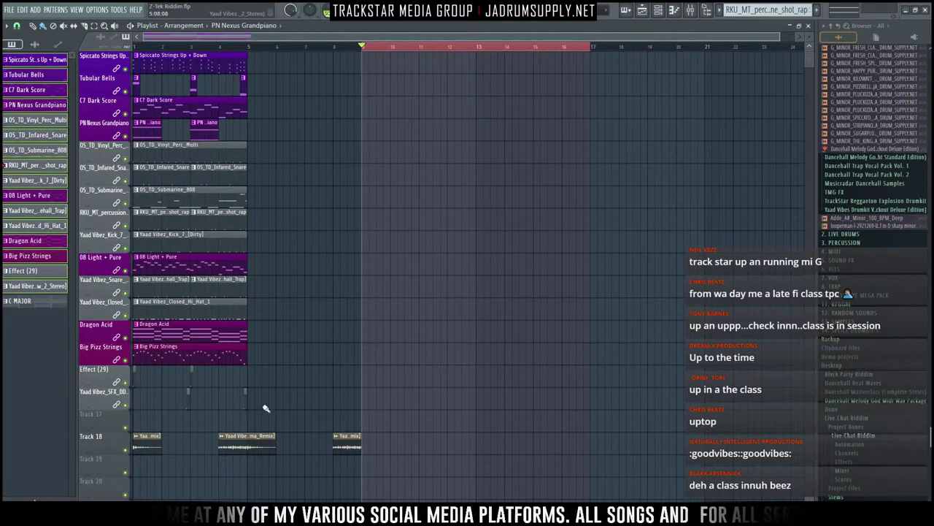
Step: Lengthen the Effect (29) and Dark Crow SFX clips to one beat each
left_click_drag(265, 408, 131, 366)
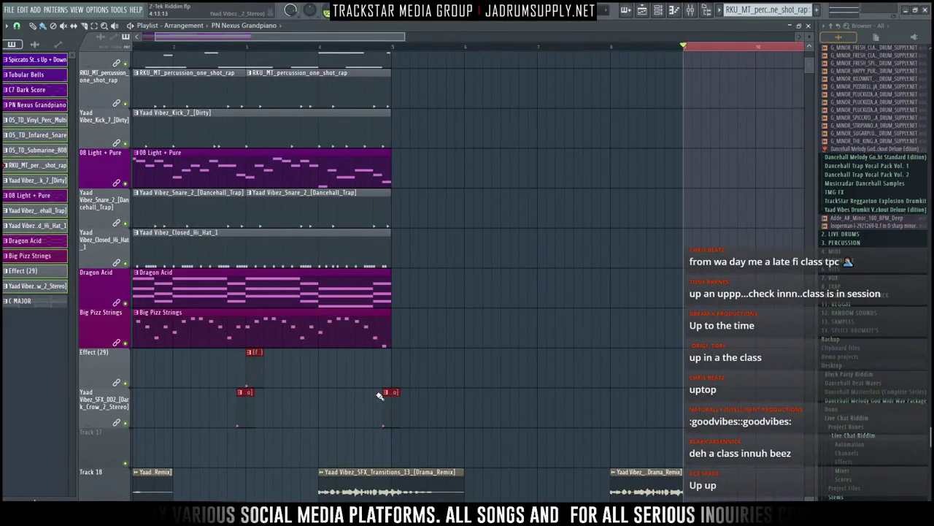
left_click(365, 373)
right_click(374, 371, "ctrl")
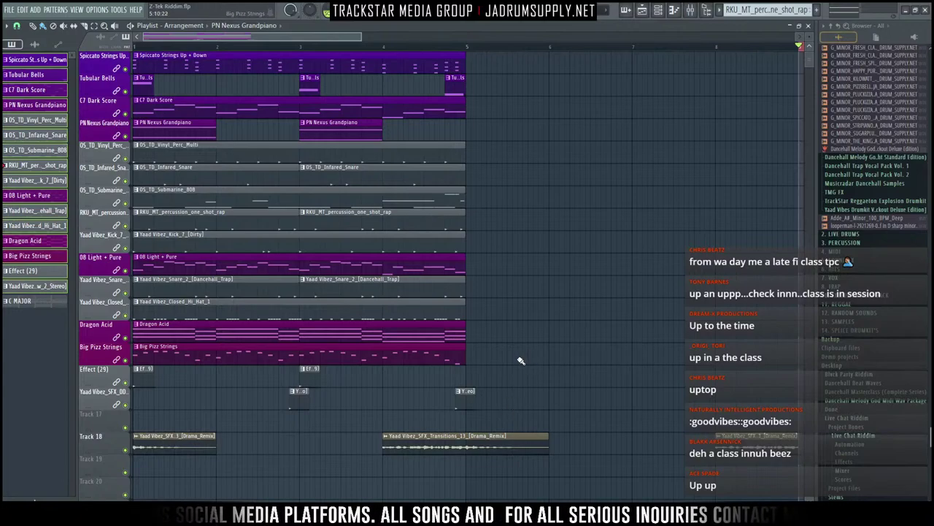
Step: Adjust the boundaries of both Dark Crow SFX clips so they end exactly at bars 3 and 5
left_click_drag(486, 407, 115, 90)
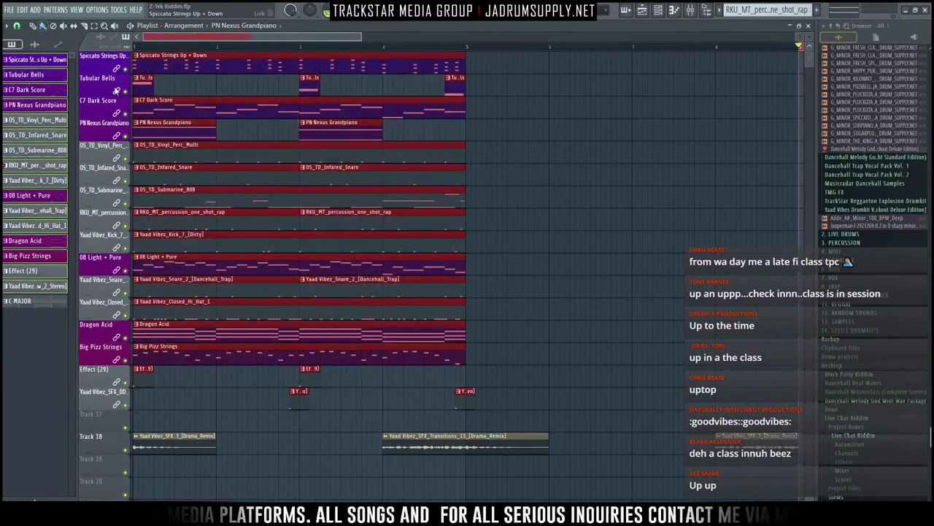
left_click(432, 406, "ctrl")
left_click_drag(480, 400, 273, 403)
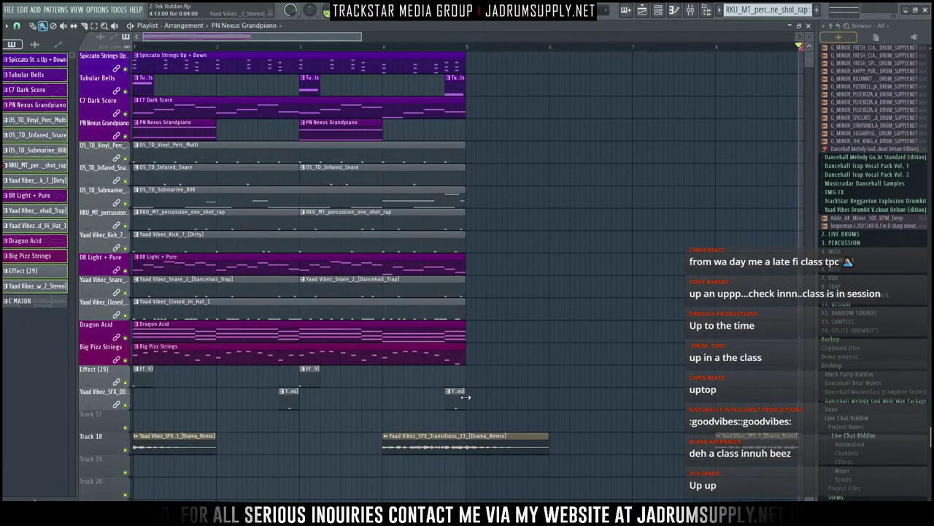
Step: Move the whole four-bar block of instrument clips so it starts at bar 9, leaving the first eight bars free
left_click_drag(465, 396, 478, 46)
scroll(426, 48, "down", 3)
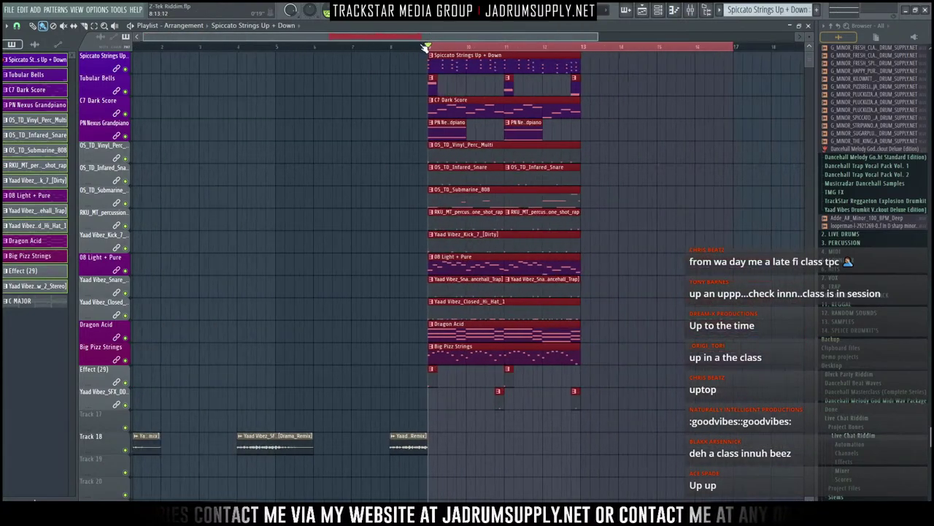
scroll(426, 47, "down", 2)
left_click(256, 150)
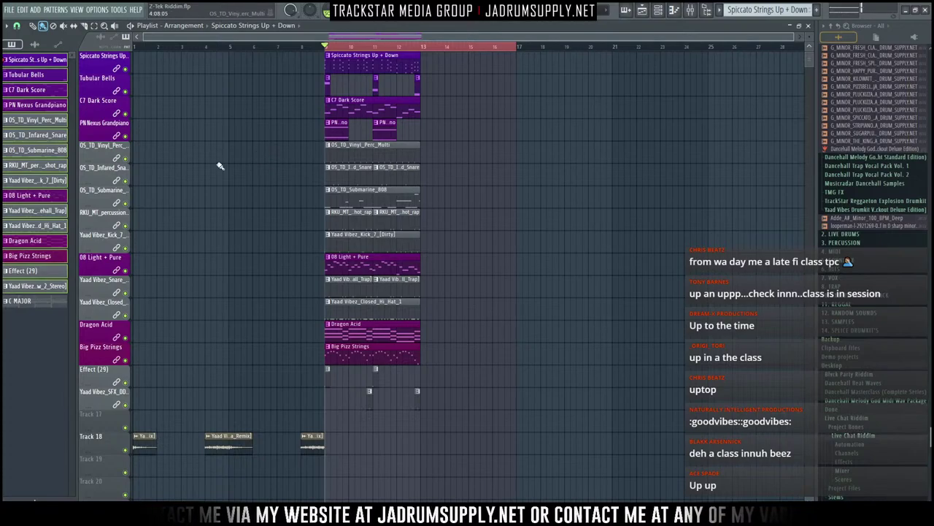
Step: Place copies of the Spiccato Strings Up + Down clip at bars 1 and 5 and play the arrangement
key("ctrl+d")
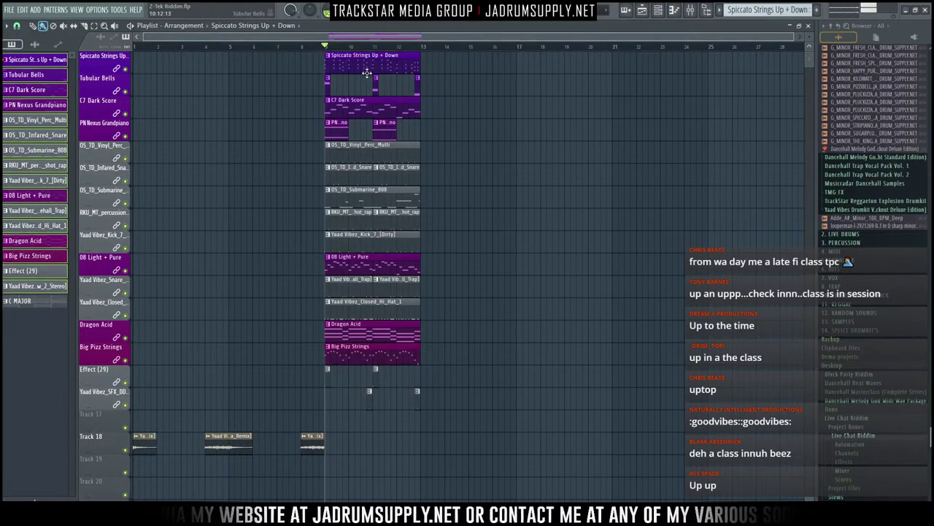
key("ctrl+v")
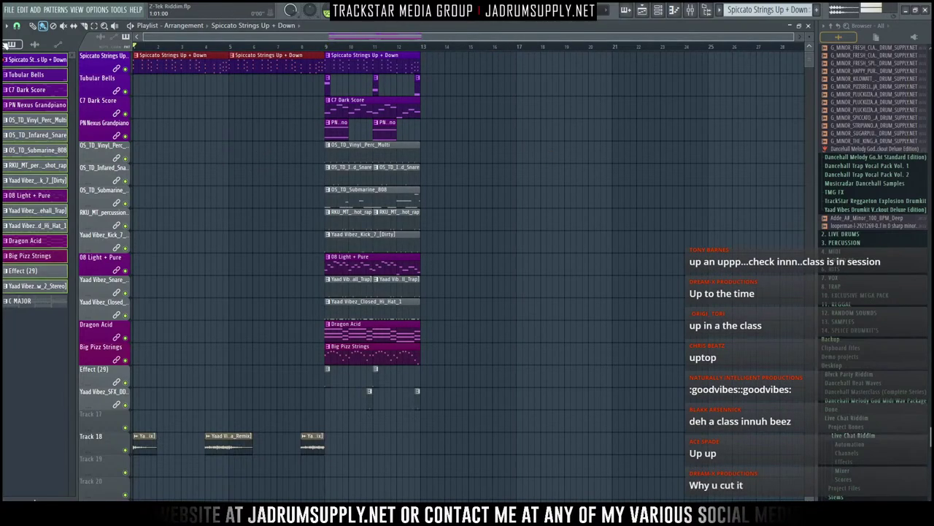
key("space")
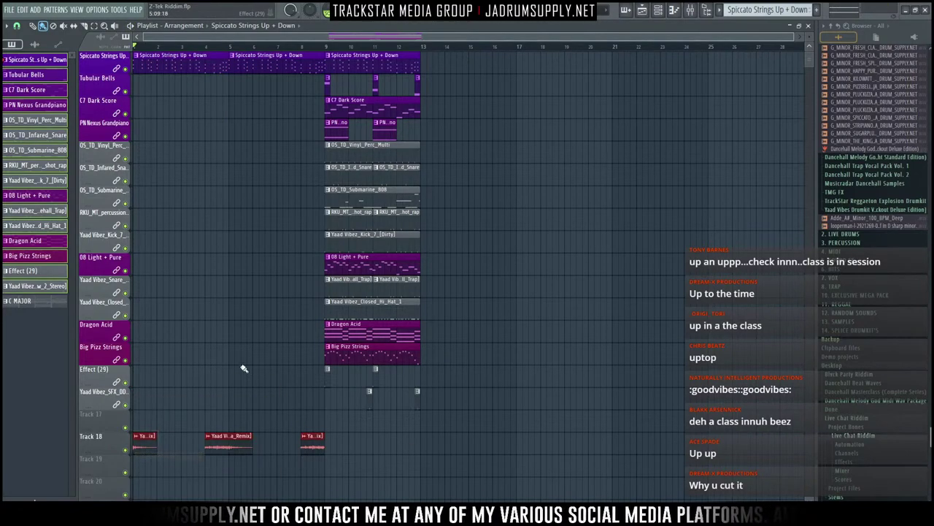
Step: Delete the two SFX clips at bars 1 and 8 on Track 18 and move the SFX Transitions clip to bar 8
right_click(144, 441)
right_click(311, 438)
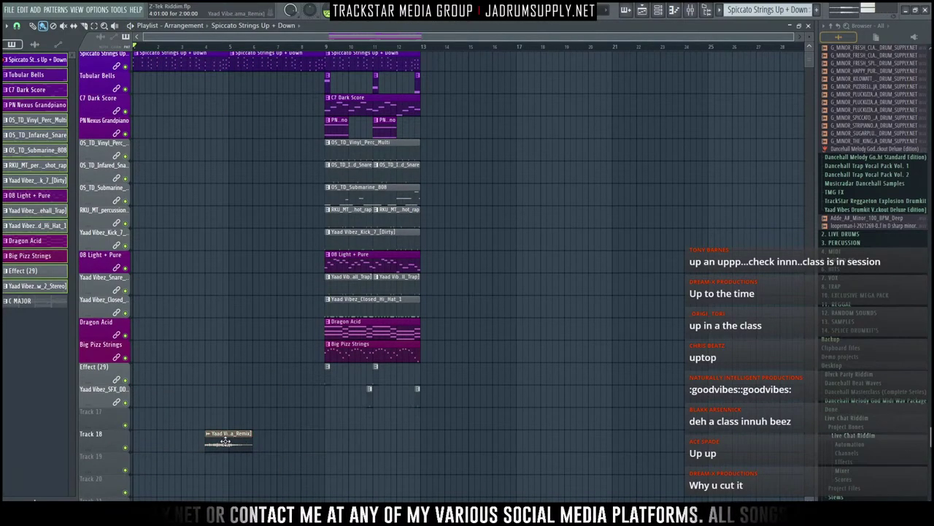
left_click_drag(227, 441, 322, 441)
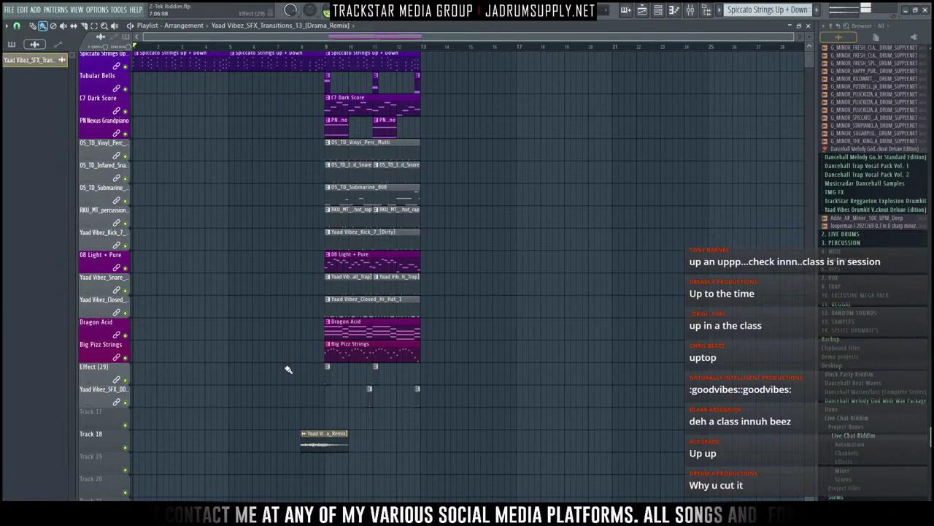
key("space")
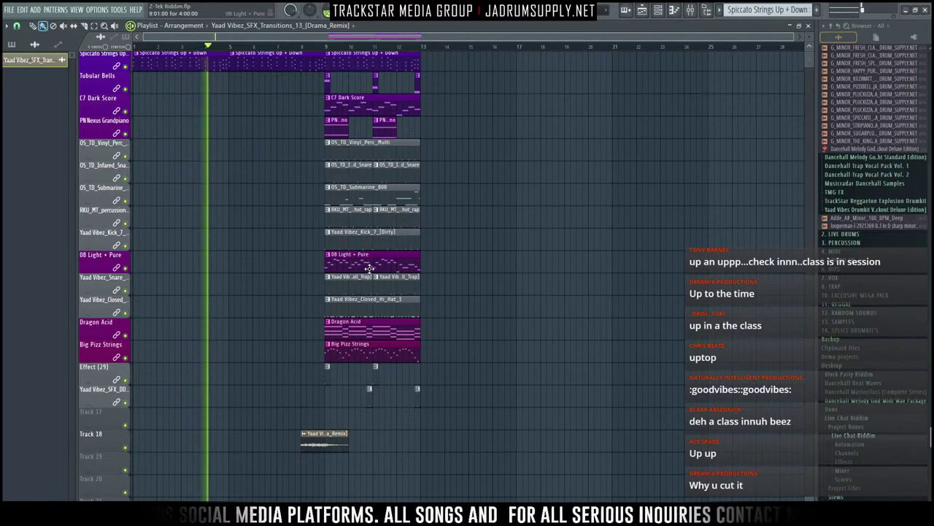
Step: Place a copy of the OS_TD_Submarine_808 clip at bar 5 and try out the 08 Light + Pure clip there
left_click(340, 200)
left_click(241, 198)
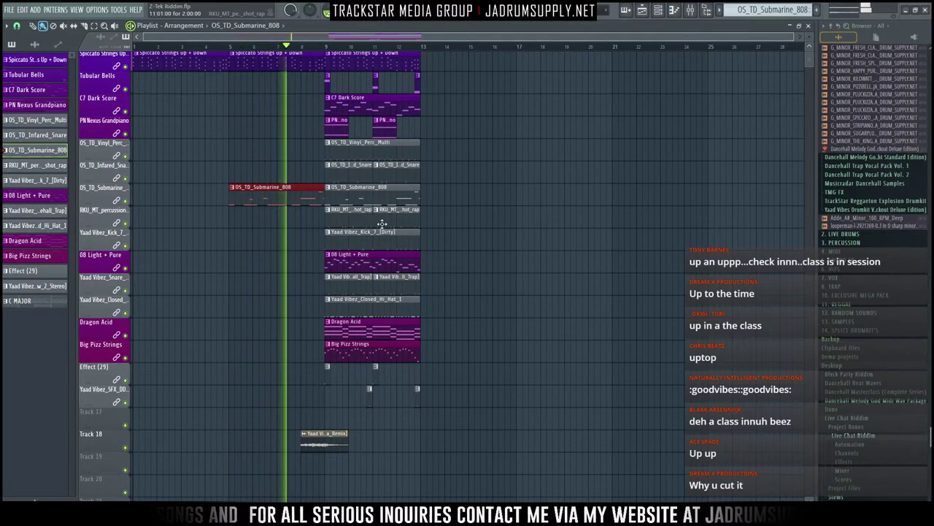
left_click_drag(348, 264, 252, 263)
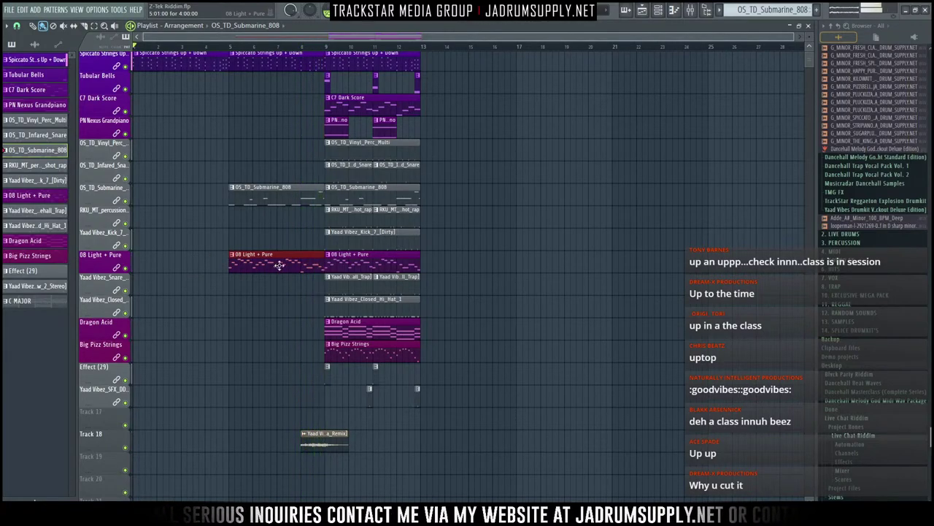
right_click(280, 264)
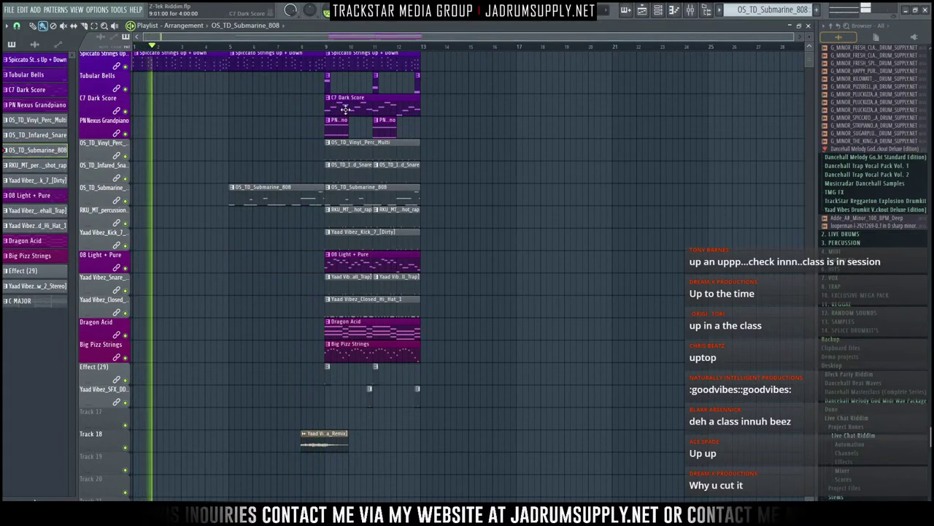
Step: Copy the C7 Dark Score clip to bar 5, repeat the PN Nexus Grandpiano clips across bars 1 to 8, and play back
left_click_drag(323, 105, 219, 102)
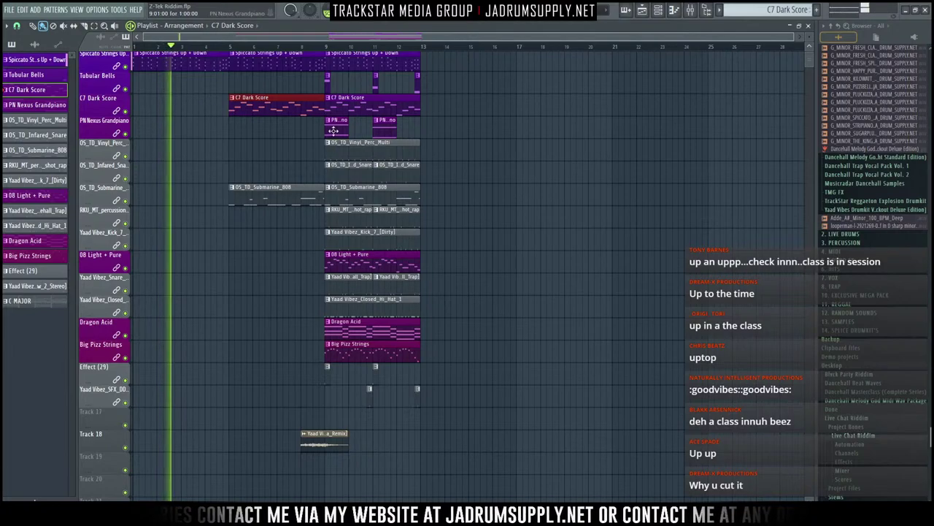
left_click_drag(391, 116, 297, 130)
key("space")
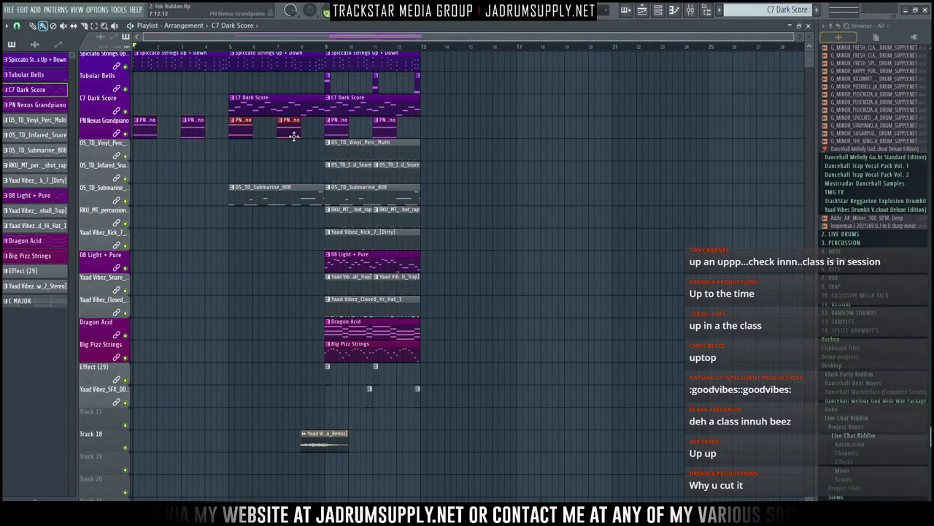
key("space")
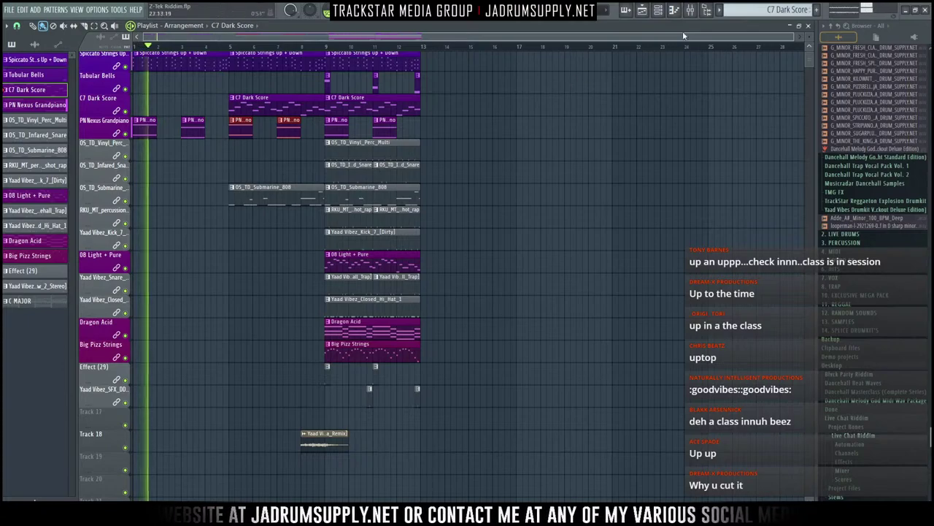
left_click(659, 10)
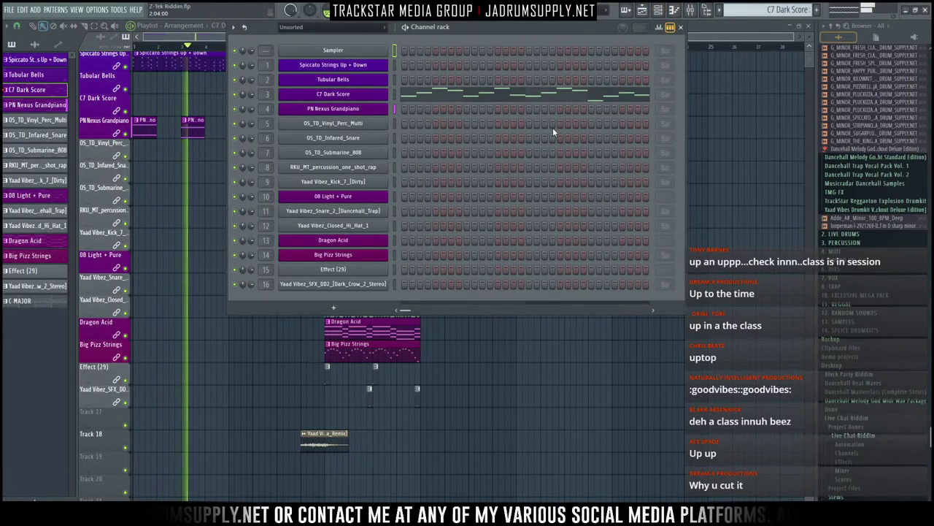
left_click(189, 171)
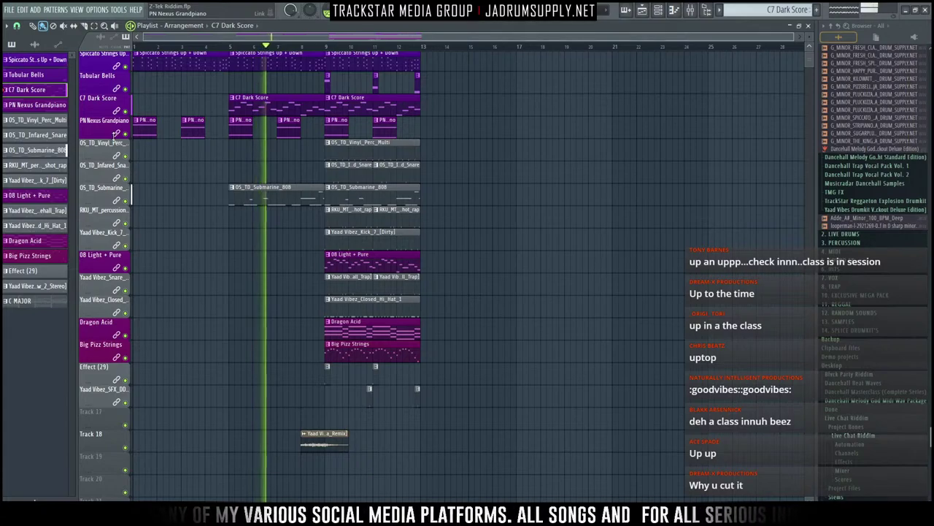
Step: Insert a track below PN Nexus Grandpiano, move the bar 3 piano clip onto it and make that clip unique
right_click(110, 150)
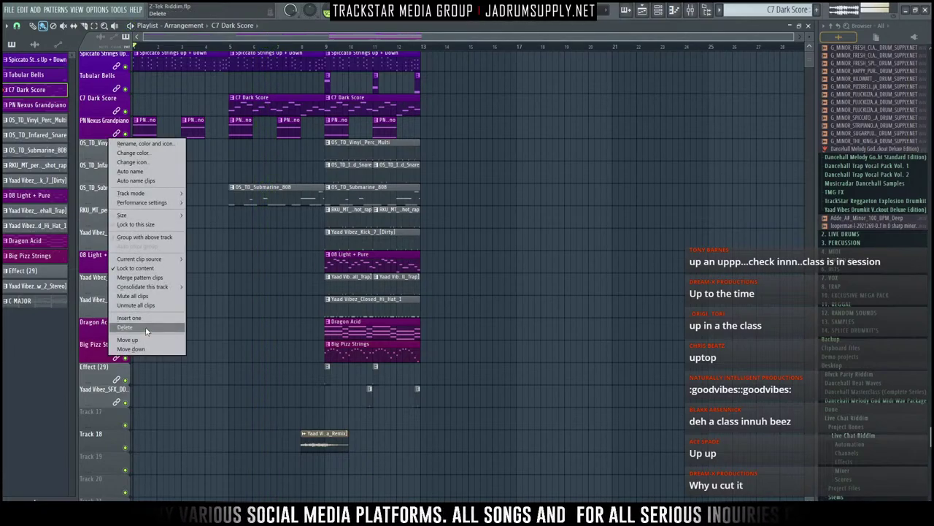
left_click(146, 319)
left_click_drag(195, 136, 223, 157)
left_click(184, 143)
left_click(210, 206)
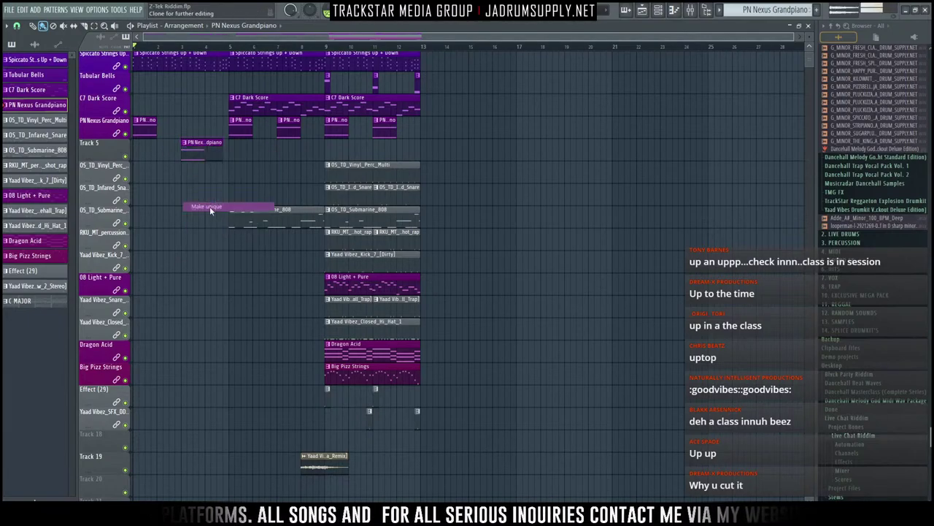
Step: Copy the Spiccato Strings notes into the PN Nexus Grandpiano pattern as a reference for the piano part
double_click(216, 153)
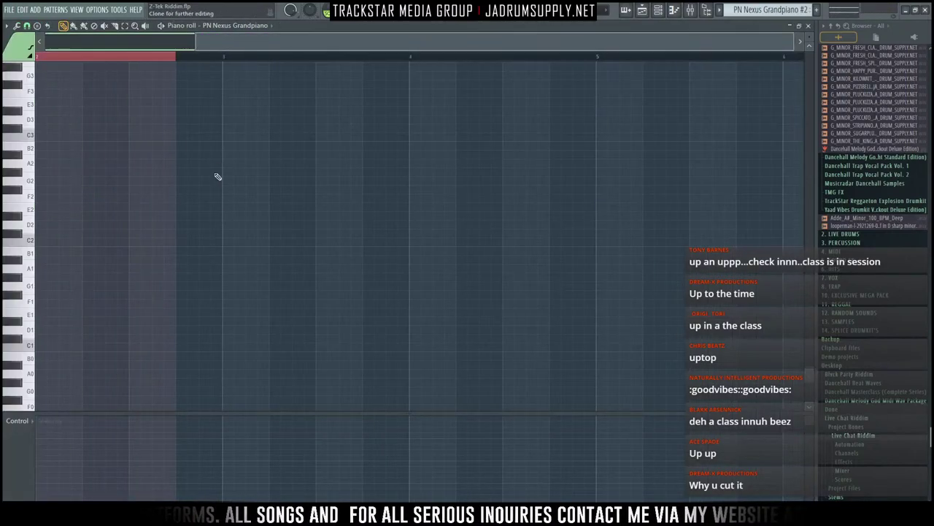
left_click(661, 14)
scroll(494, 28, "up", 4)
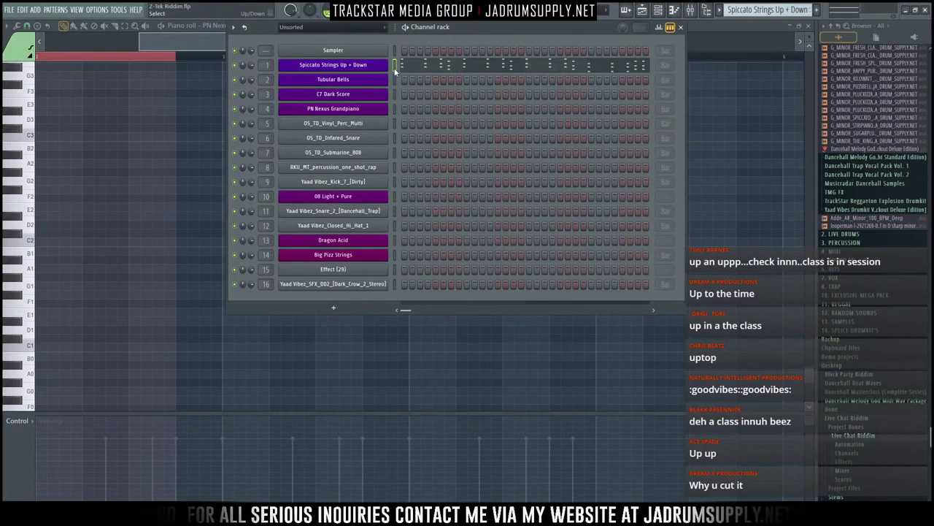
scroll(489, 31, "down", 3)
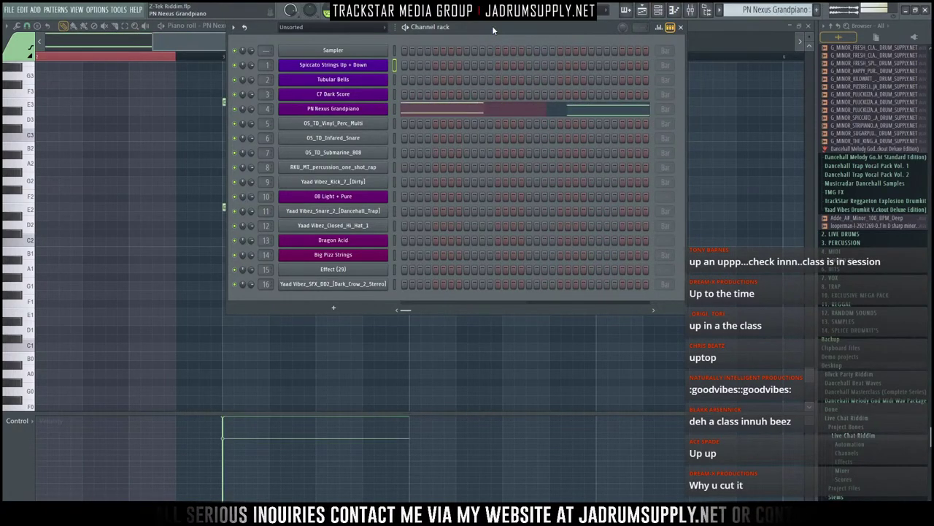
key("ctrl+v")
key("F5")
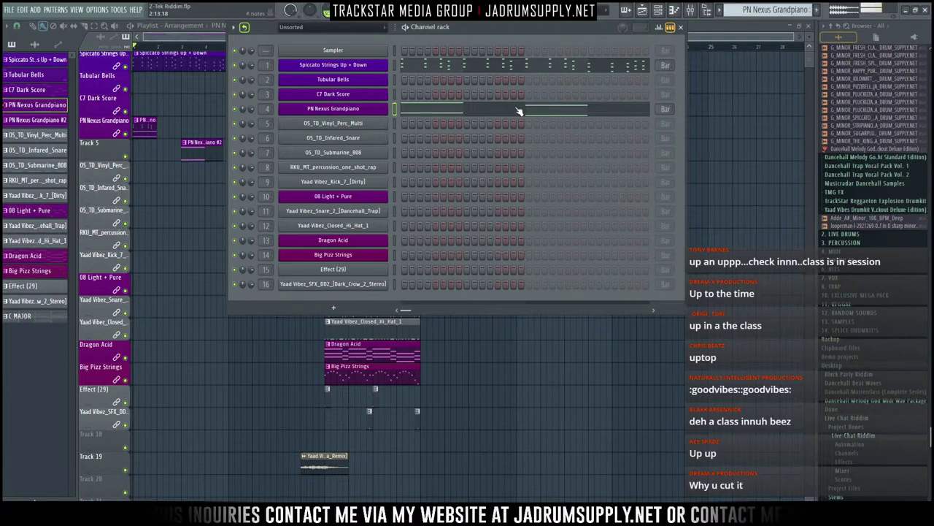
Step: Transpose the Spiccato Strings reference notes in the PN Nexus Grandpiano pattern down one octave
left_click(516, 112)
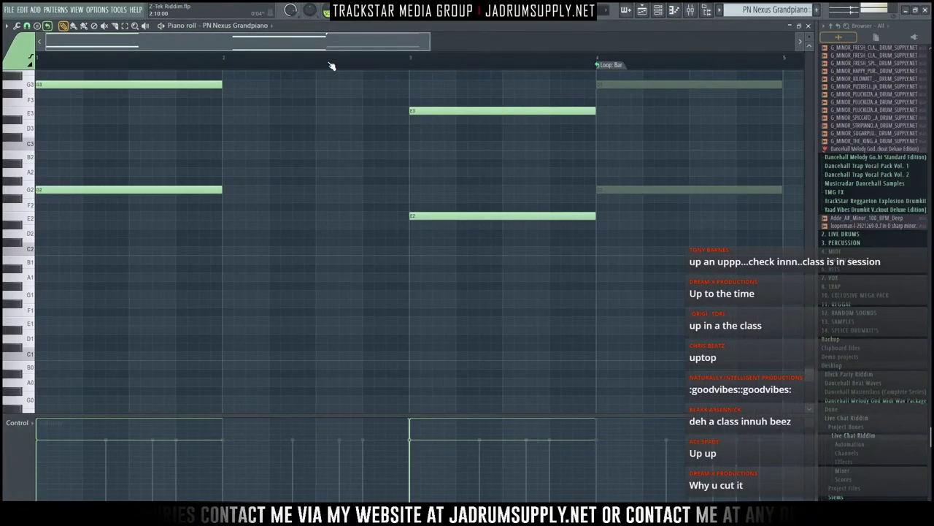
scroll(332, 66, "down", 3)
scroll(373, 117, "up", 5)
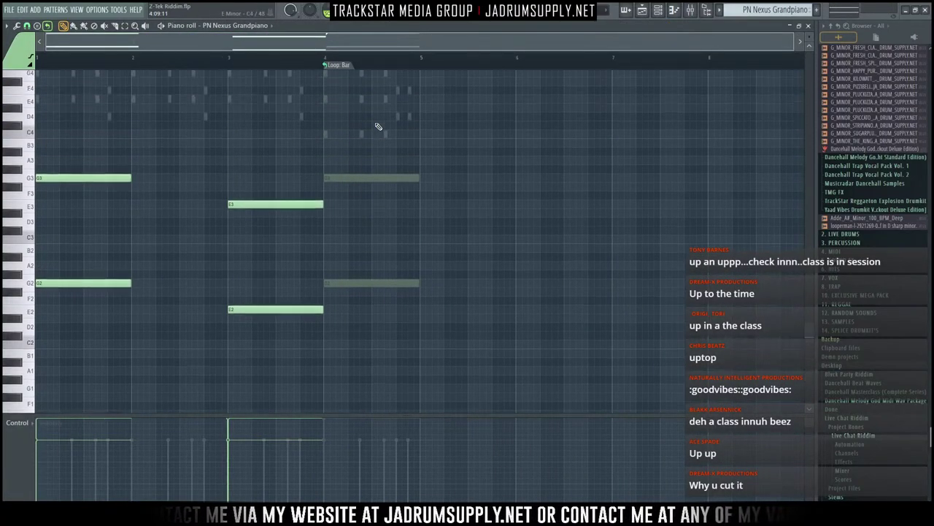
double_click(326, 137)
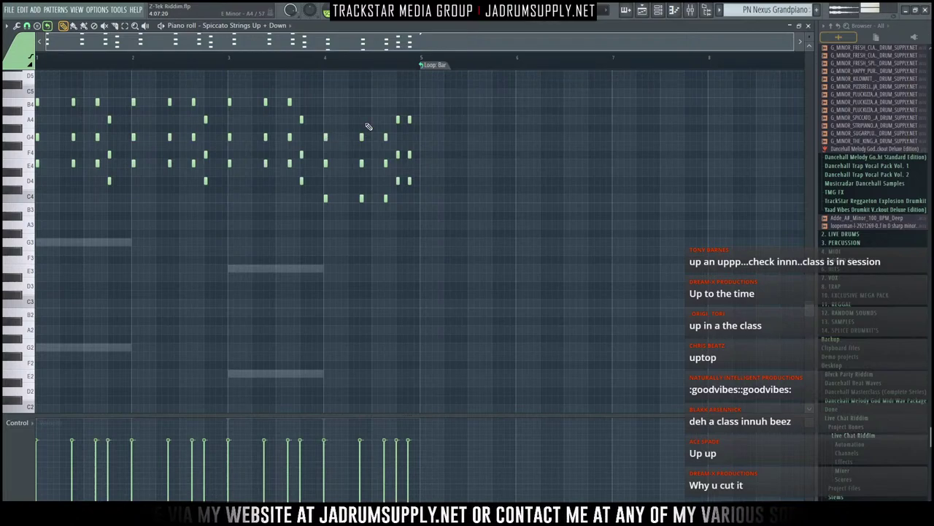
key("ctrl+Down")
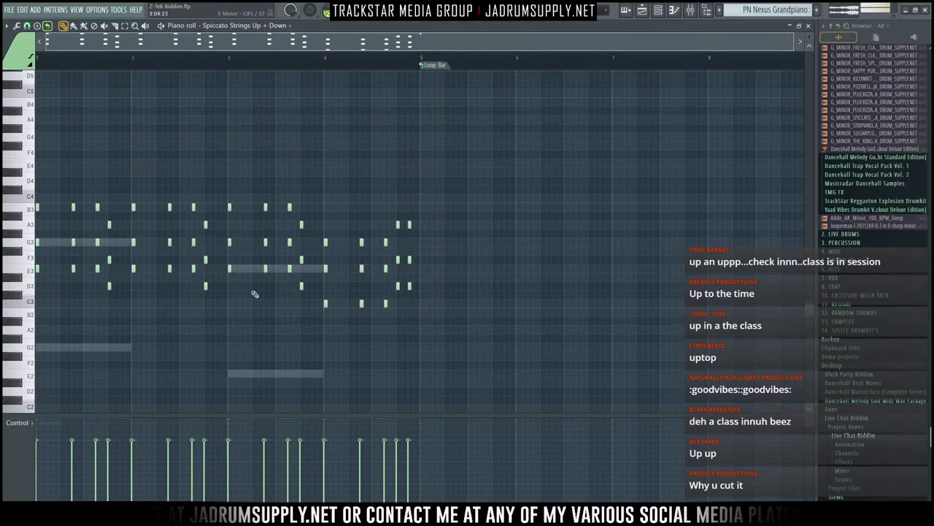
Step: Add a one-bar C3 note at bar 4 of the PN Nexus Grandpiano part
double_click(250, 269)
scroll(260, 256, "down", 2)
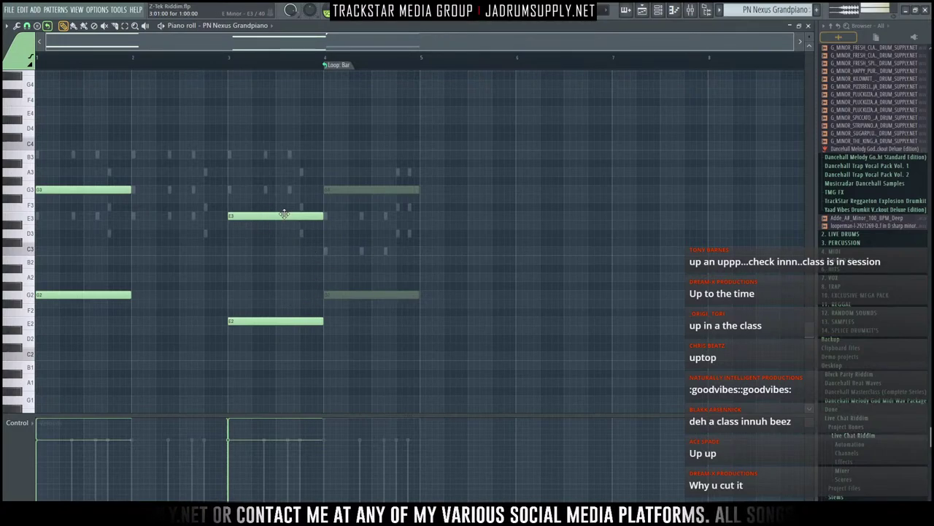
left_click_drag(376, 218, 380, 254)
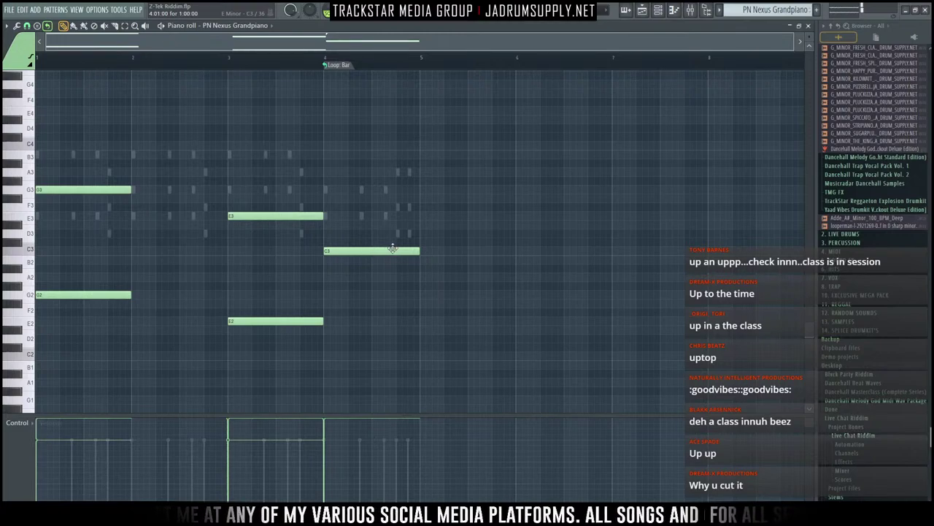
Step: Duplicate the C3 note an octave lower at C2, align the copy with bar 4, and play the piano part
left_click_drag(363, 230, 365, 285)
key("ctrl+c")
key("ctrl+v")
key("ctrl+Down")
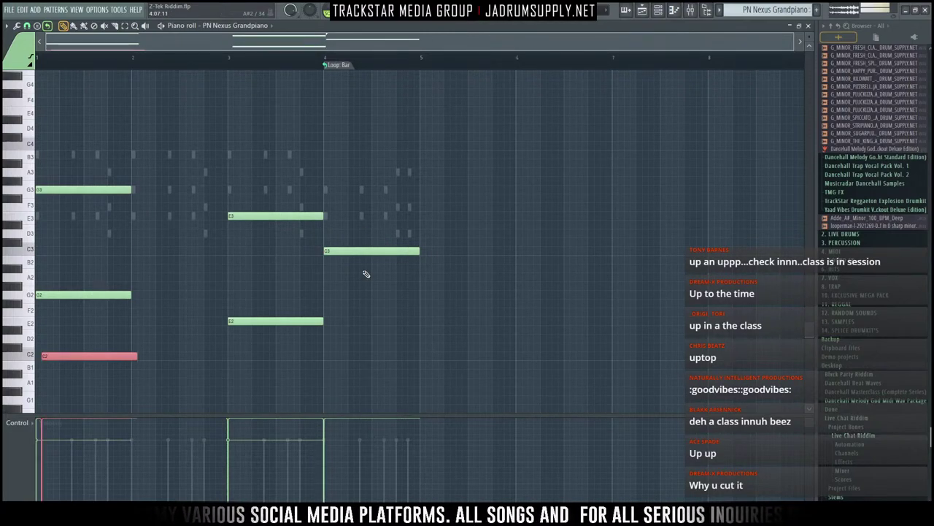
key("shift+Right")
key("shift+Right")
key("shift+Right")
key("shift+Right")
key("shift+Right")
key("shift+Right")
key("shift+Right")
key("shift+Right")
key("shift+Right")
key("shift+Right")
key("shift+Right")
key("shift+Right")
key("shift+Right")
key("shift+Right")
key("shift+Right")
key("shift+Right")
key("shift+Right")
key("shift+Right")
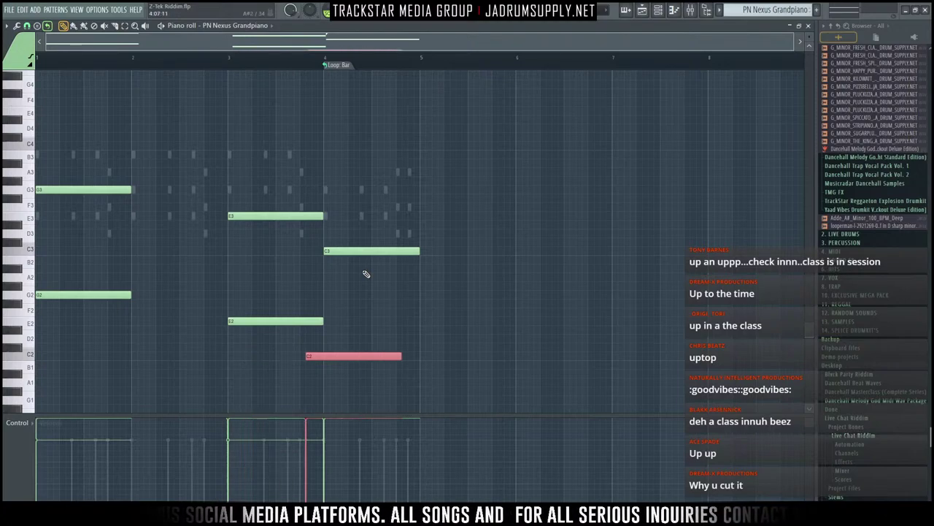
key("space")
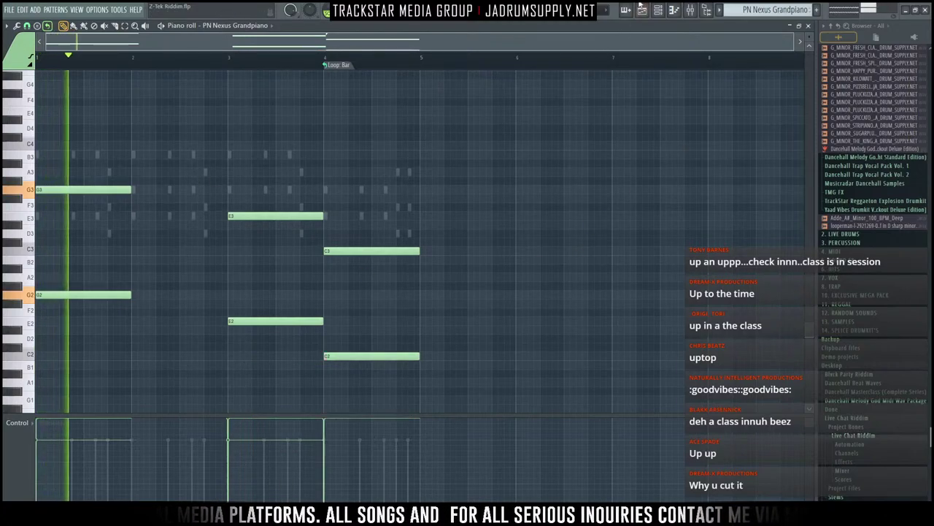
Step: Try to lengthen the first PN Nexus Grandpiano clip in the playlist to about two and a half bars
key("F6")
left_click(642, 10)
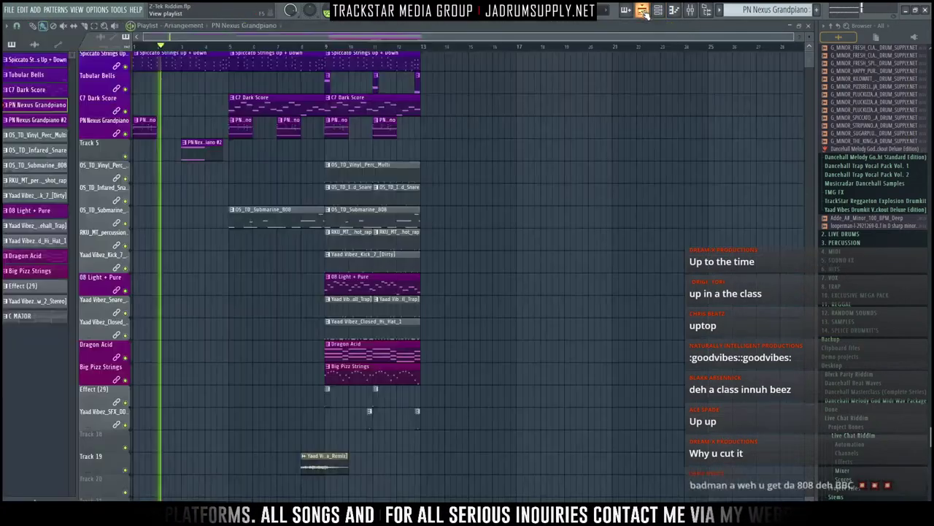
left_click(658, 10)
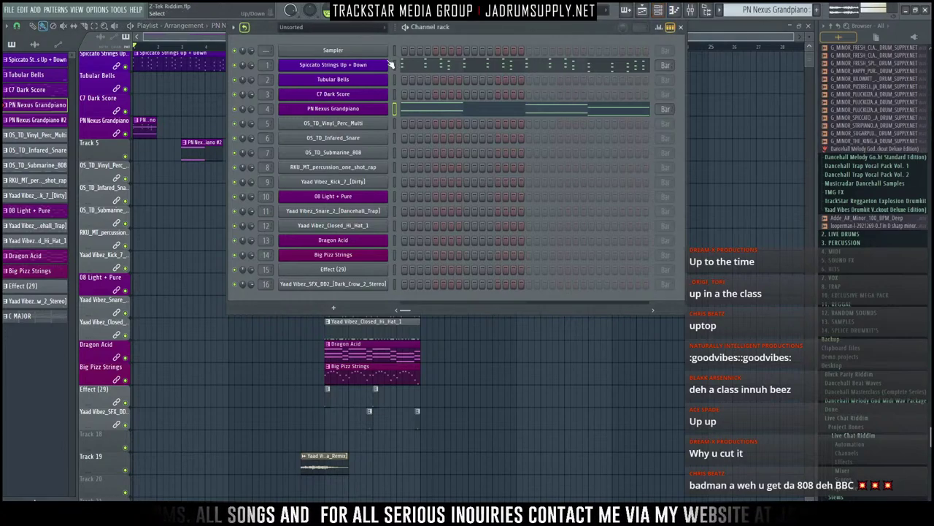
key("F6")
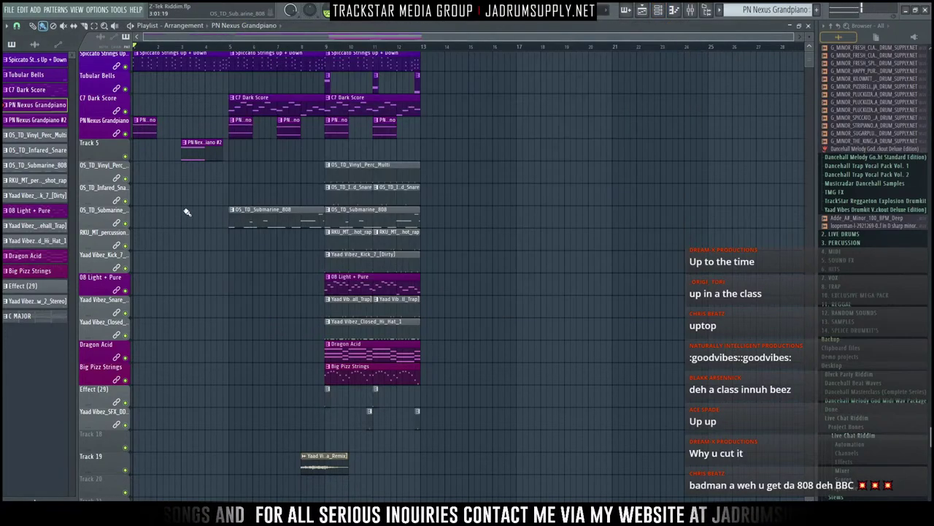
left_click_drag(154, 127, 198, 123)
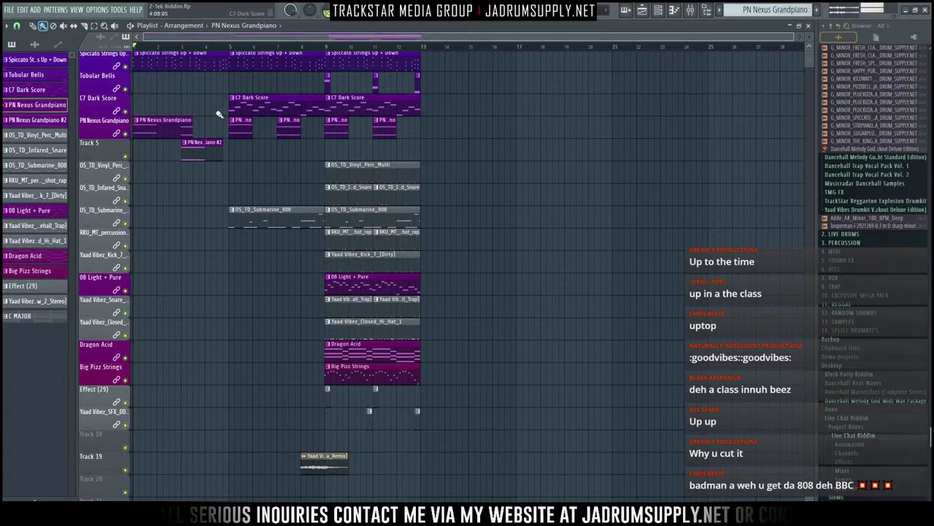
key("ctrl+z")
Step: Undo the run of note edits in the PN Nexus Grandpiano pattern, back to before the piano and string notes were pasted
left_click(658, 10)
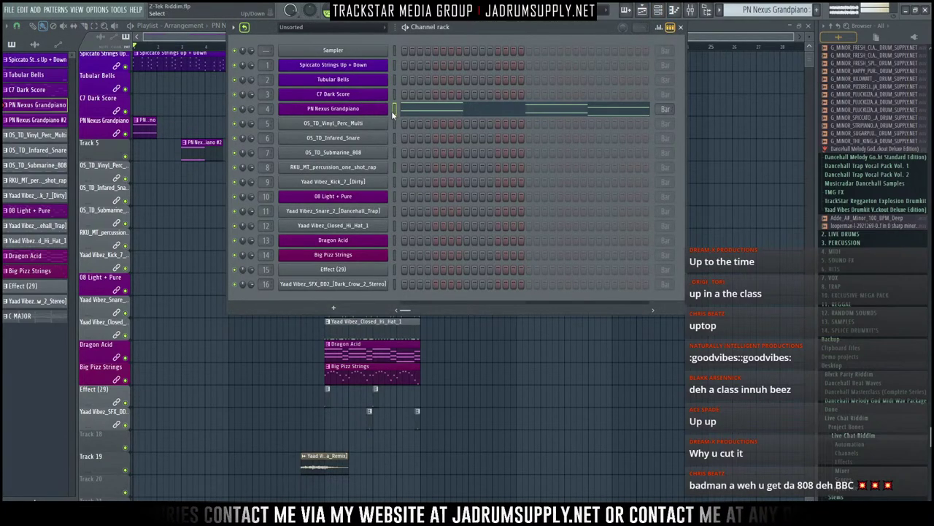
key("ctrl+z")
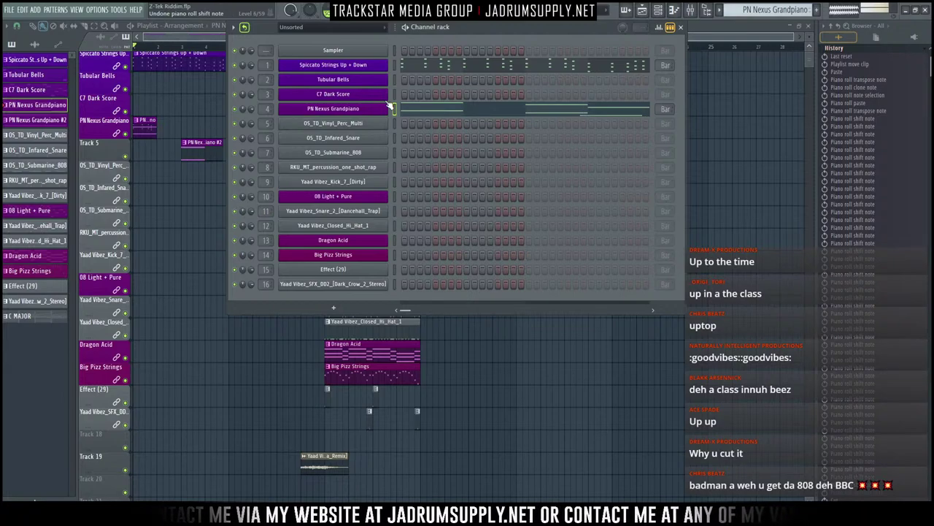
key("ctrl+z")
key("ctrl+z")
key("ctrl+z")
key("ctrl+z")
key("ctrl+z")
key("ctrl+z")
key("ctrl+z")
key("ctrl+z")
key("ctrl+z")
key("ctrl+z")
key("ctrl+z")
key("ctrl+z")
key("ctrl+z")
key("ctrl+z")
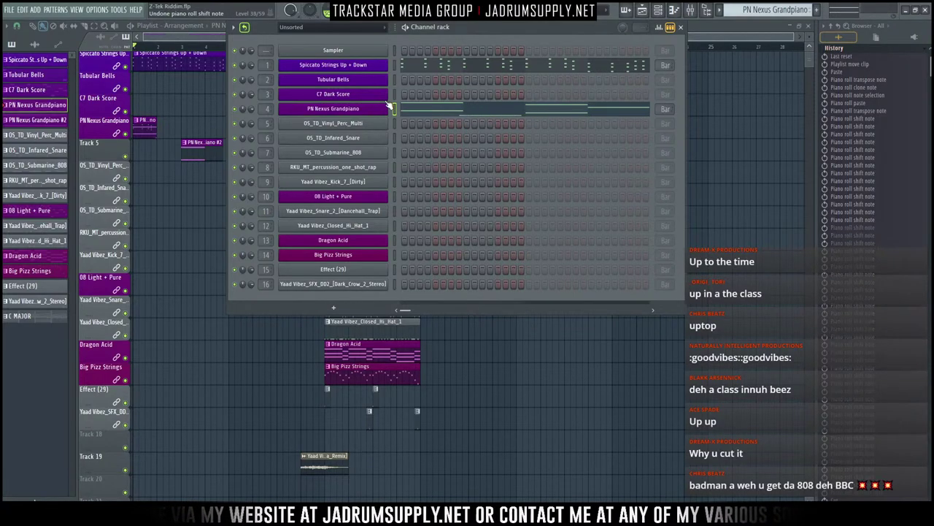
key("ctrl+z")
key("ctrl+z")
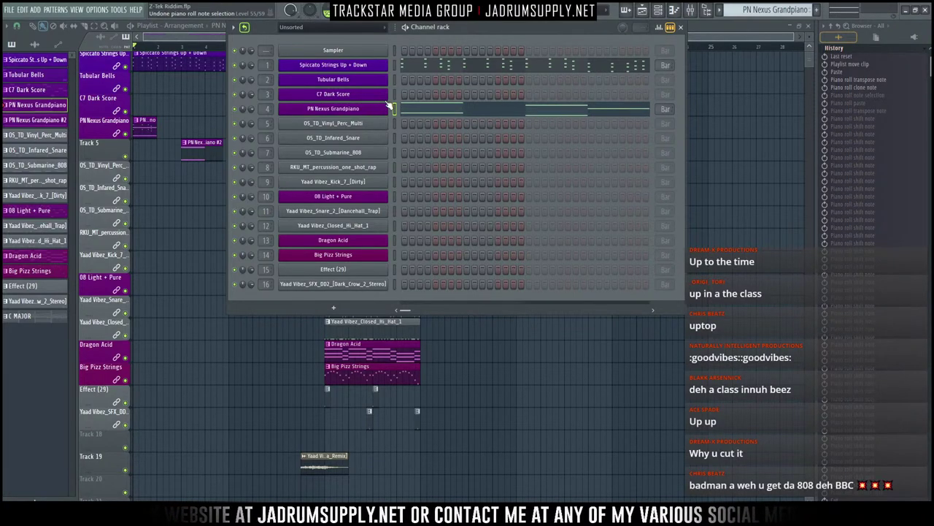
key("ctrl+z")
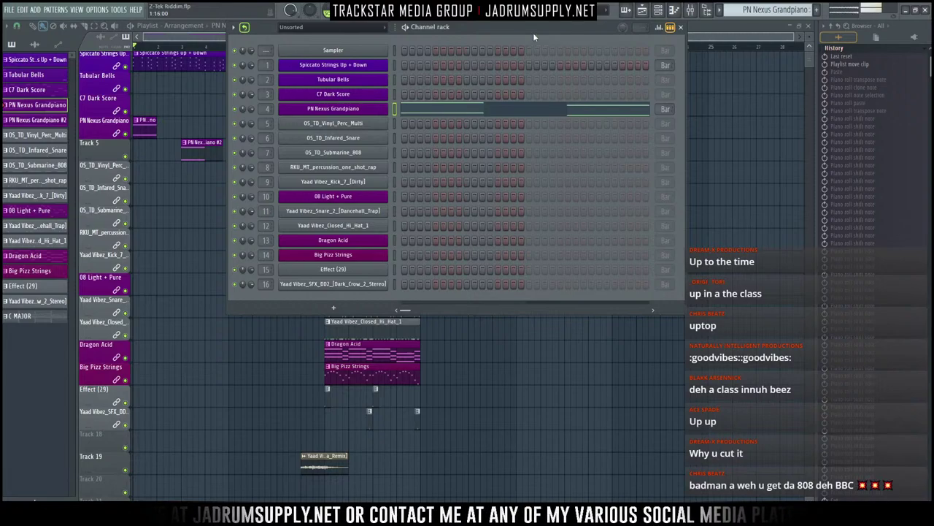
Step: Paste the copied piano notes into the PN Nexus Grandpiano #2 pattern and fit its Track 5 clip to bars 3 and 4
key("KP_Add")
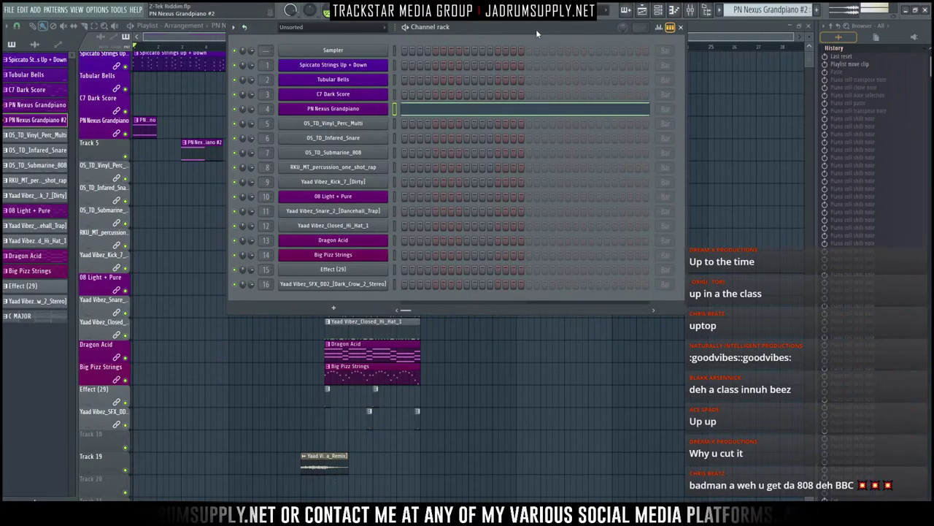
key("F6")
mouse_move(218, 152)
left_mouse_down()
mouse_move(328, 150)
mouse_move(205, 146)
left_mouse_up()
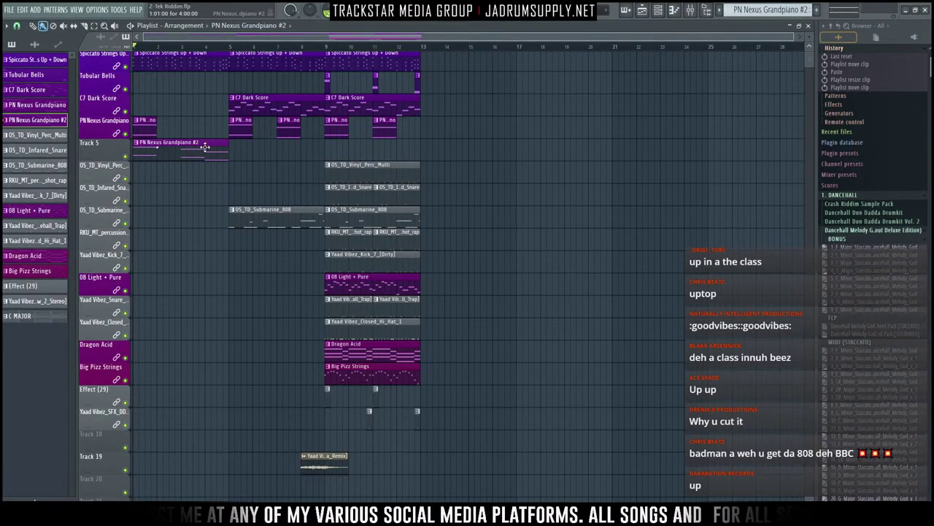
left_click_drag(136, 152, 173, 152)
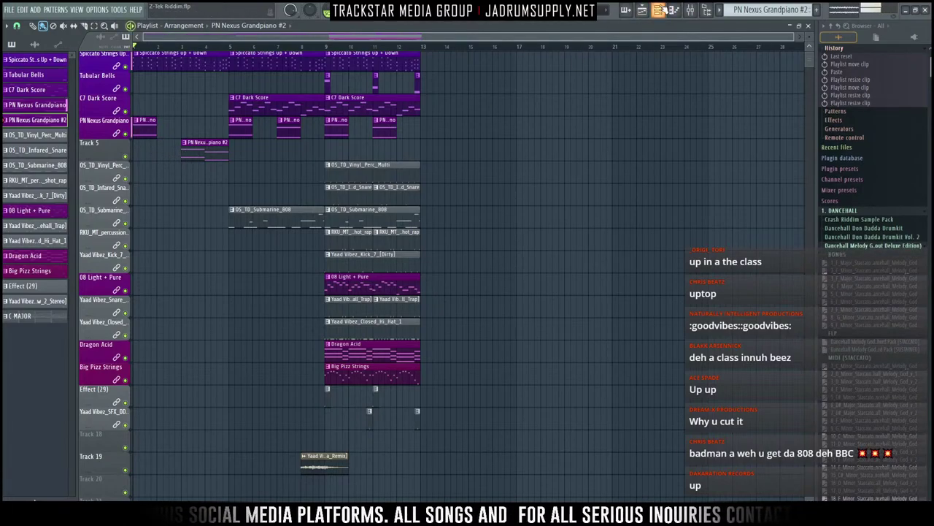
Step: Play the arrangement from the start through bar 4 to check the revised piano part
key("space")
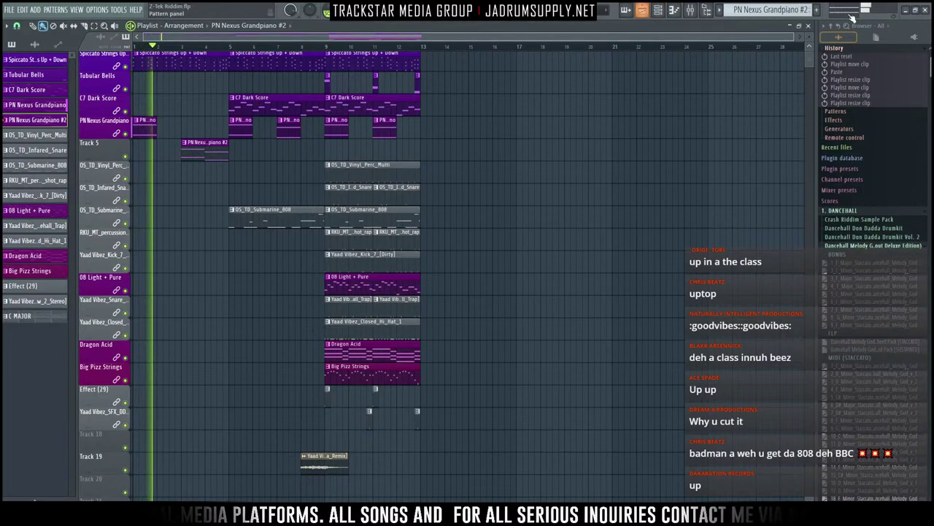
left_click(658, 10)
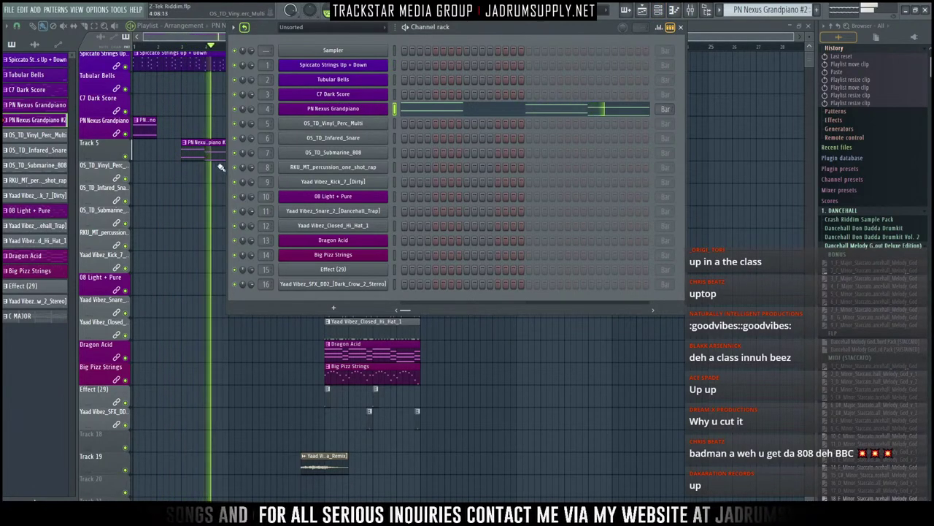
key("F6")
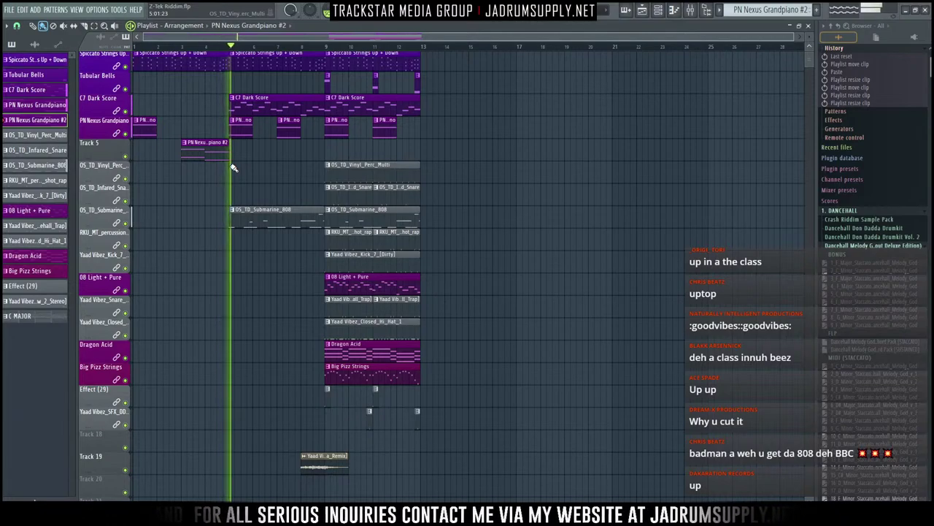
key("space")
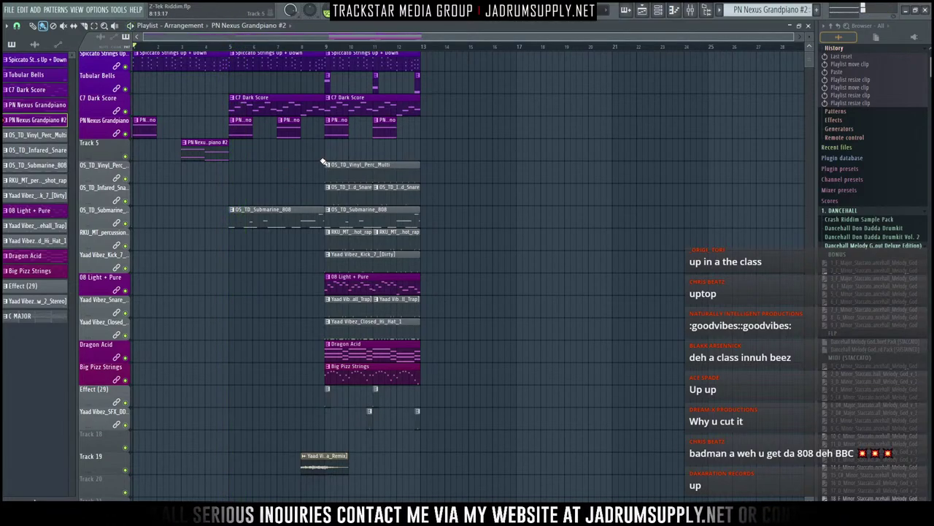
Step: Delete the PN Nexus Grandpiano clip at bar 7 and copy the PN Nexus Grandpiano #2 clip to bar 7 on Track 5
right_click(286, 134)
left_click_drag(203, 149, 303, 148)
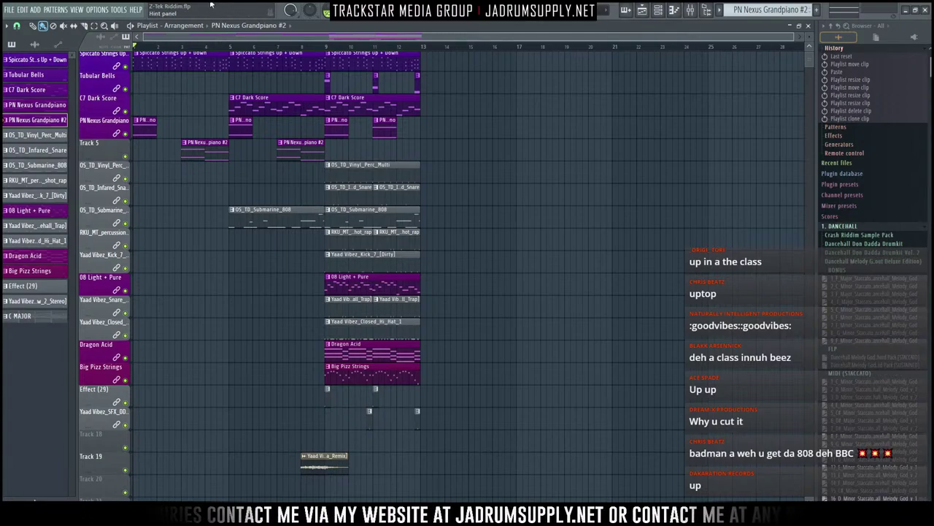
Step: Collapse the sample browser folders and open the Loops folder of Main Stash 2.0 within the TRAP samples
scroll(233, 312, "down", 2)
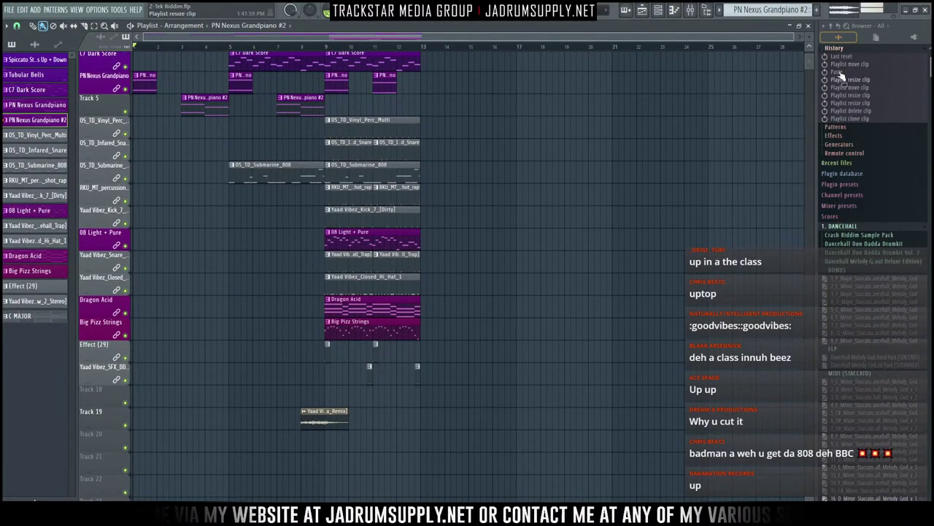
left_click(826, 25)
left_click(826, 25)
left_click(831, 26)
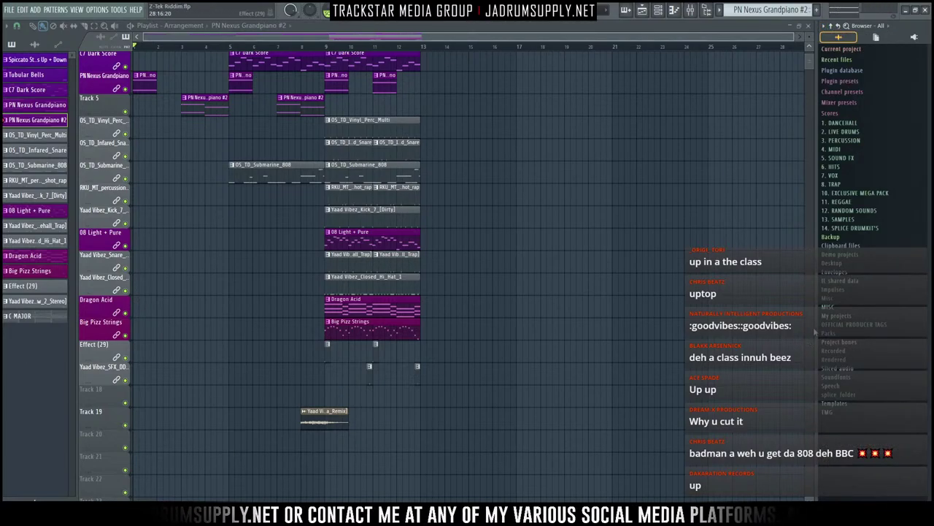
left_click(847, 123)
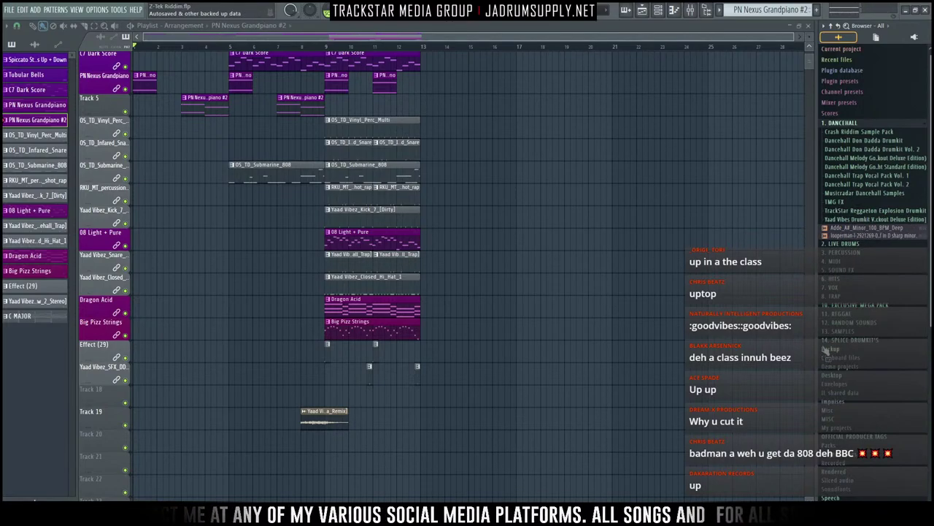
left_click(837, 298)
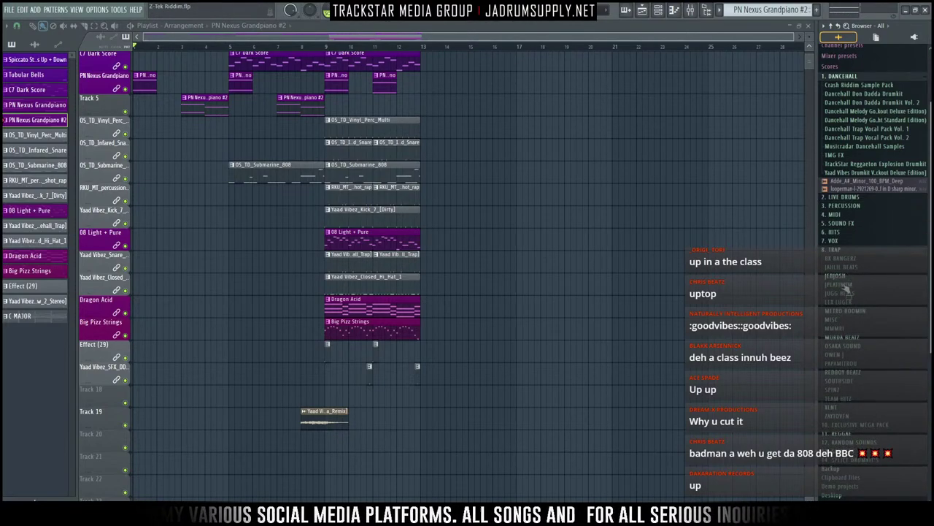
left_click(839, 355)
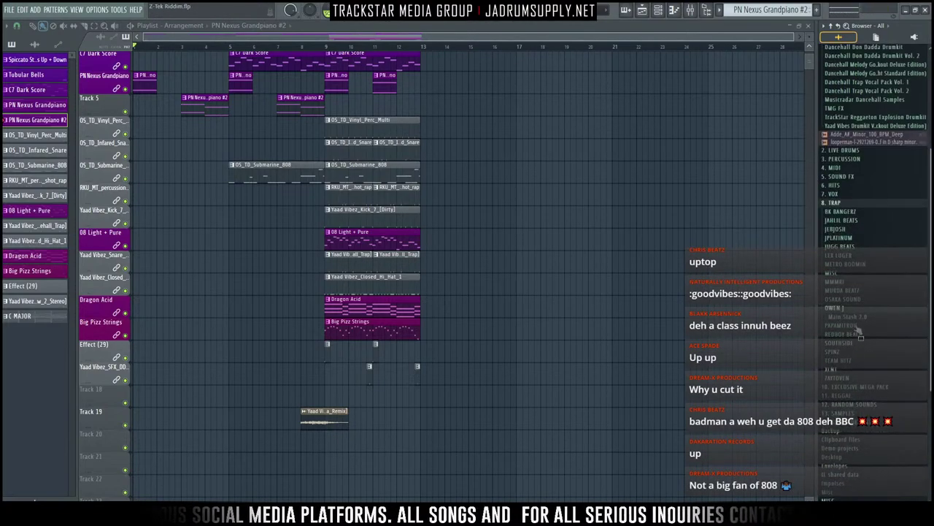
scroll(857, 377, "down", 1)
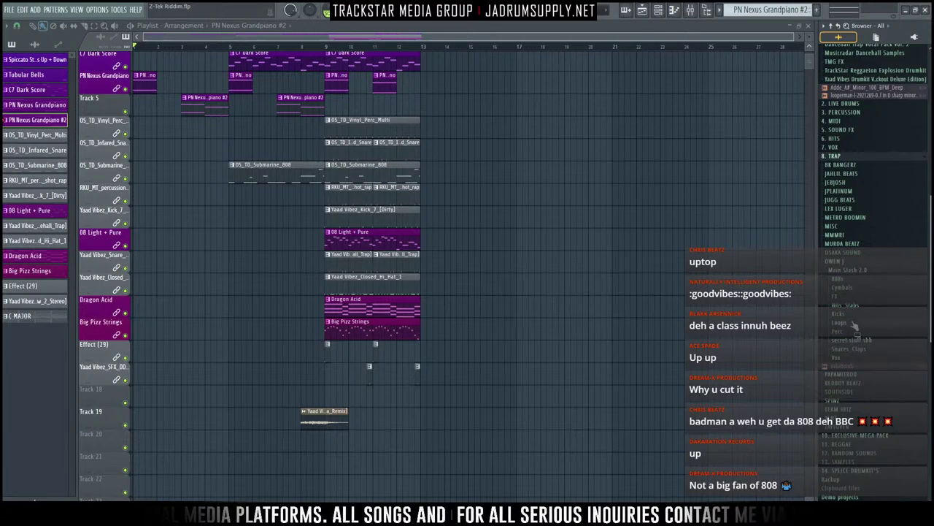
left_click(854, 325)
scroll(856, 327, "down", 1)
Step: Audition the clap, percussion and shaker loops in the Loops folder, including 145 - Tribal Shaker Loop and 117 - Mushy Block Loop
left_click(862, 302)
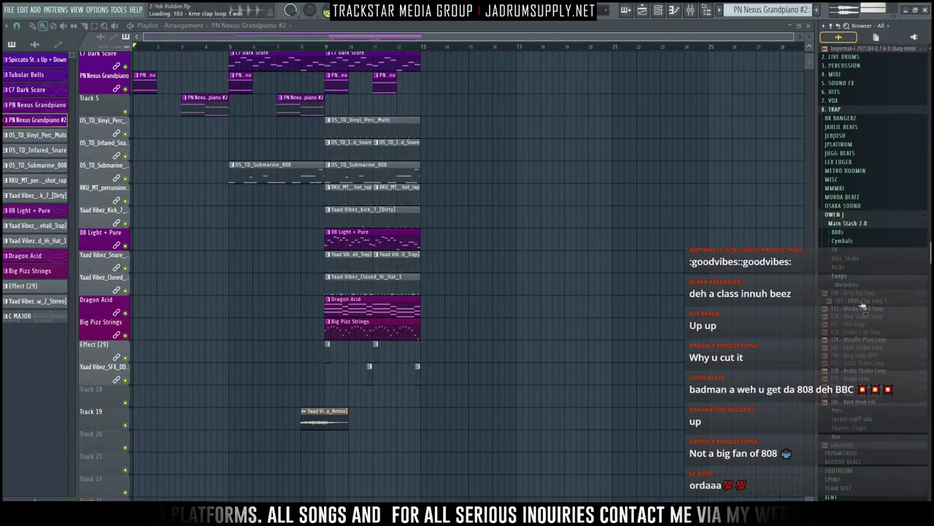
left_click(862, 324)
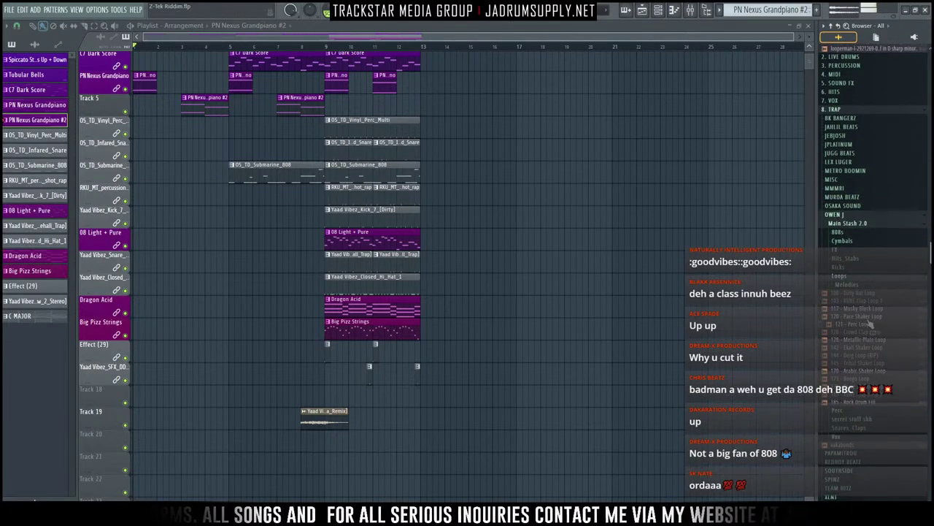
left_click(862, 309)
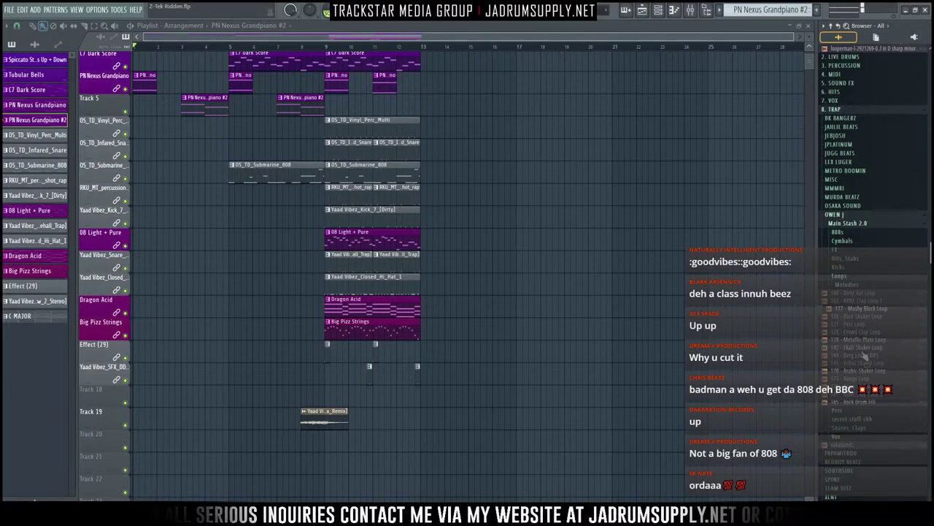
left_click(862, 350)
left_click(872, 357)
left_click(866, 364)
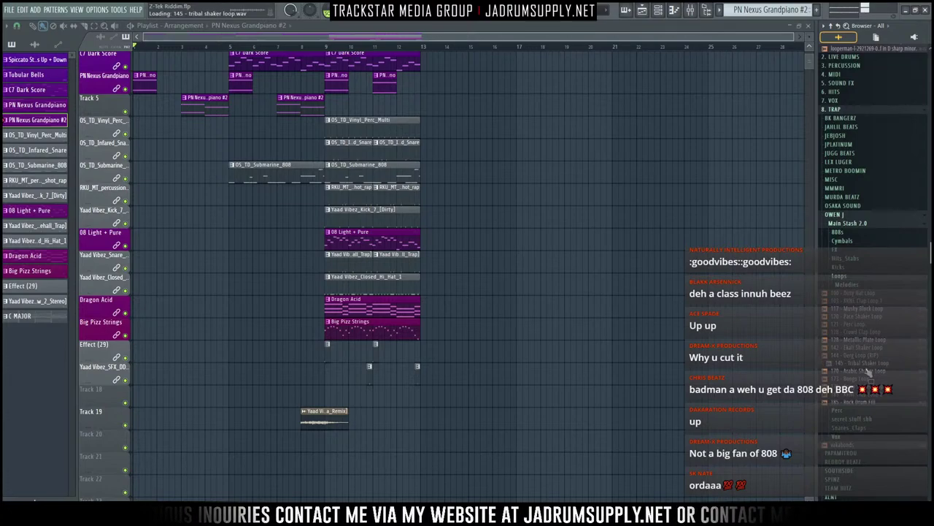
left_click(867, 371)
left_click(865, 379)
left_click(862, 392)
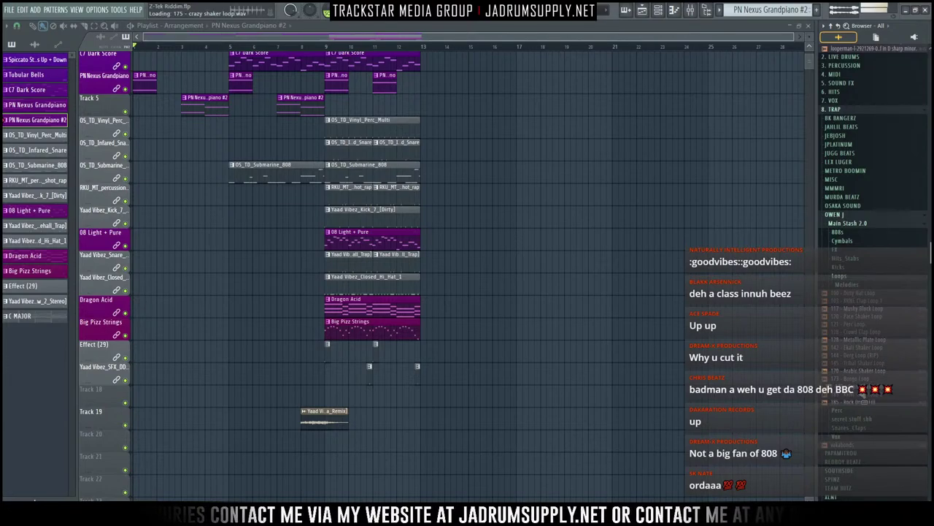
left_click(861, 395)
left_click(860, 402)
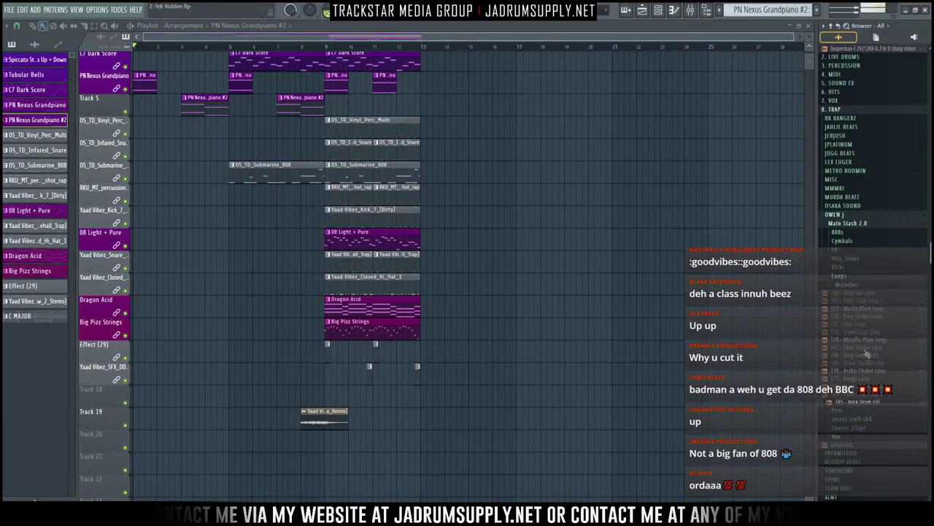
left_click(864, 308)
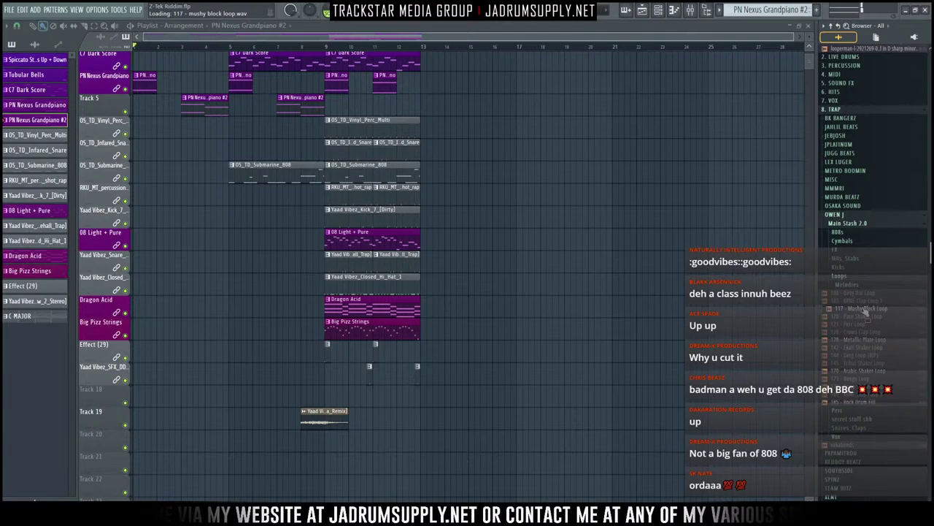
Step: Place 117 - Mushy Block Loop on Track 20 at bar 5, time-stretch it to 4 bars in Auto mode, and play the arrangement
left_click_drag(864, 310, 271, 441)
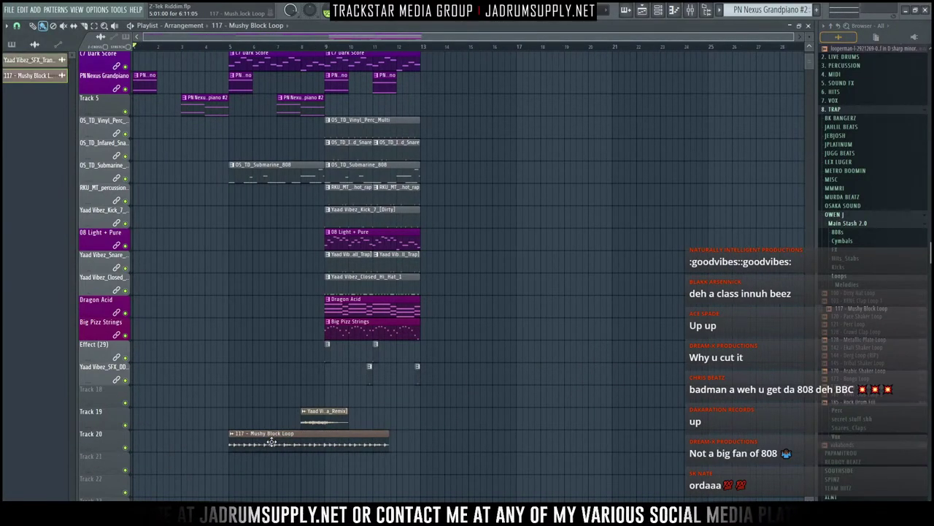
double_click(271, 441)
left_click(328, 211)
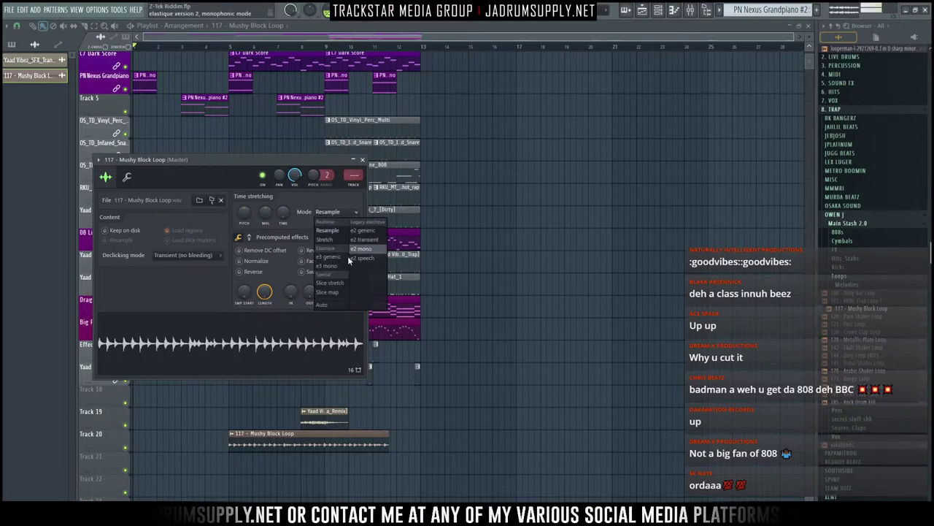
left_click(324, 306)
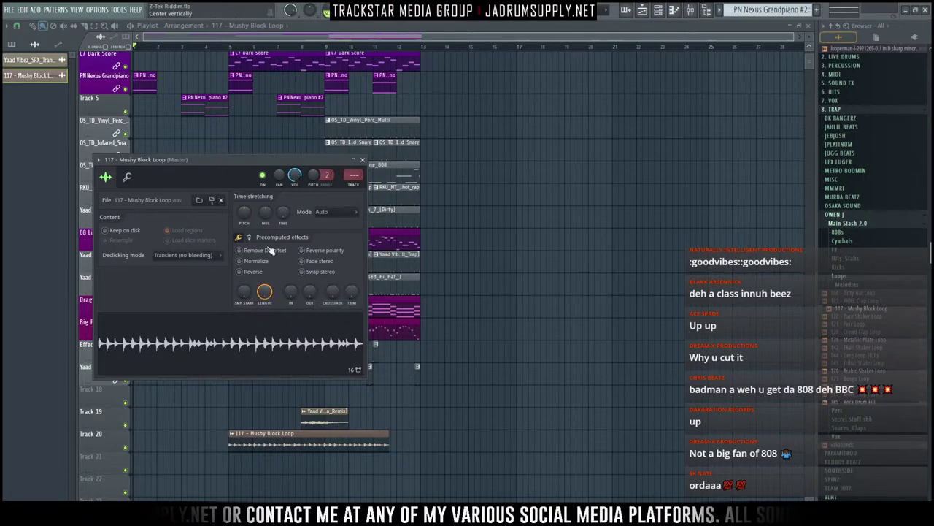
right_click(286, 210)
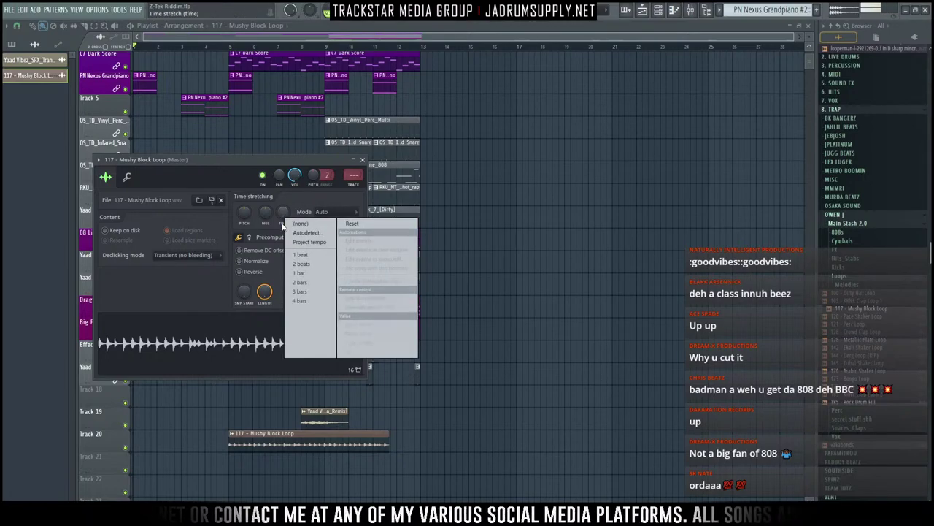
left_click(308, 303)
key("Escape")
key("space")
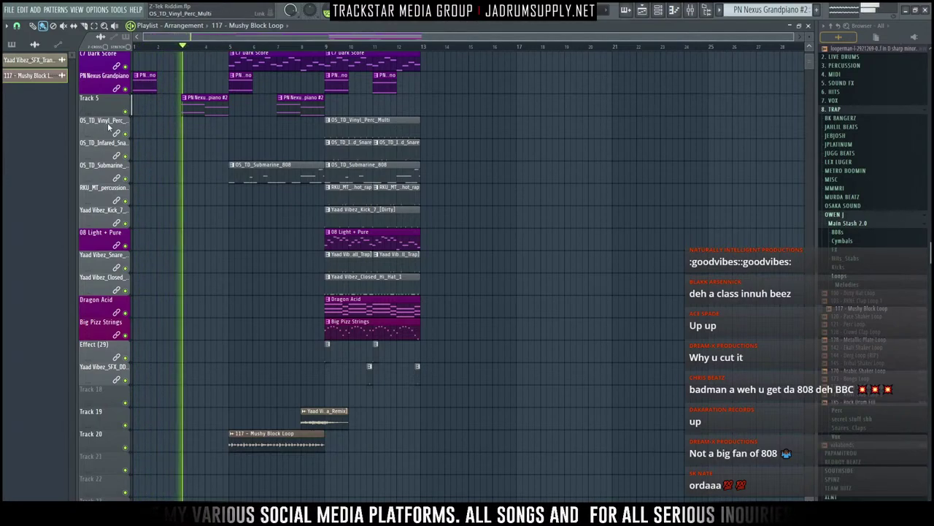
Step: Group Track 5 with the PN Nexus Grandpiano track above it, giving it the matching piano name and colour
right_click(106, 95)
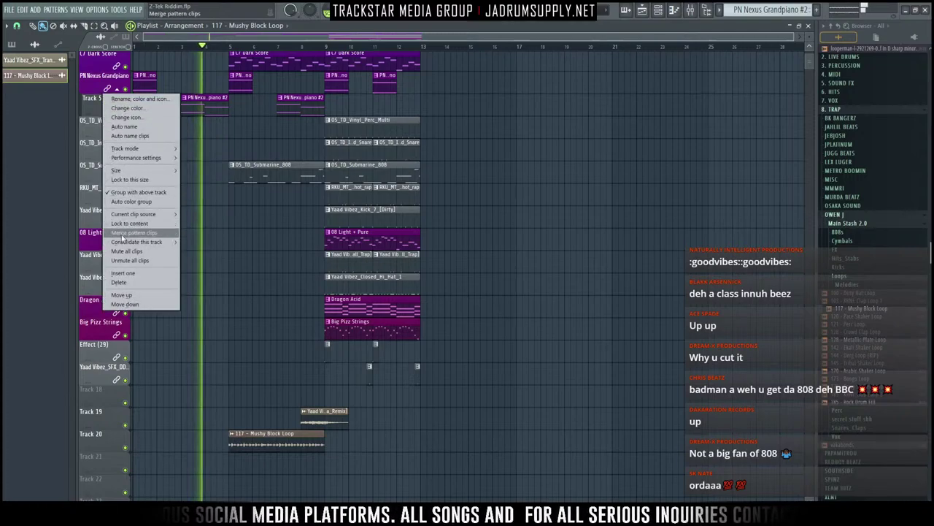
left_click(126, 232)
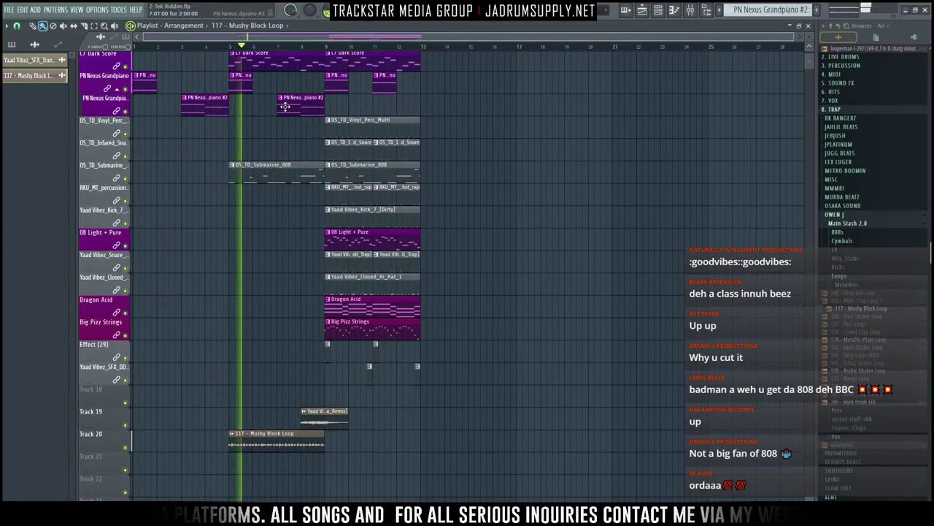
Step: Copy the 117 - Mushy Block Loop clip to bar 9 on Track 20 and stop playback
right_click(286, 54, "ctrl")
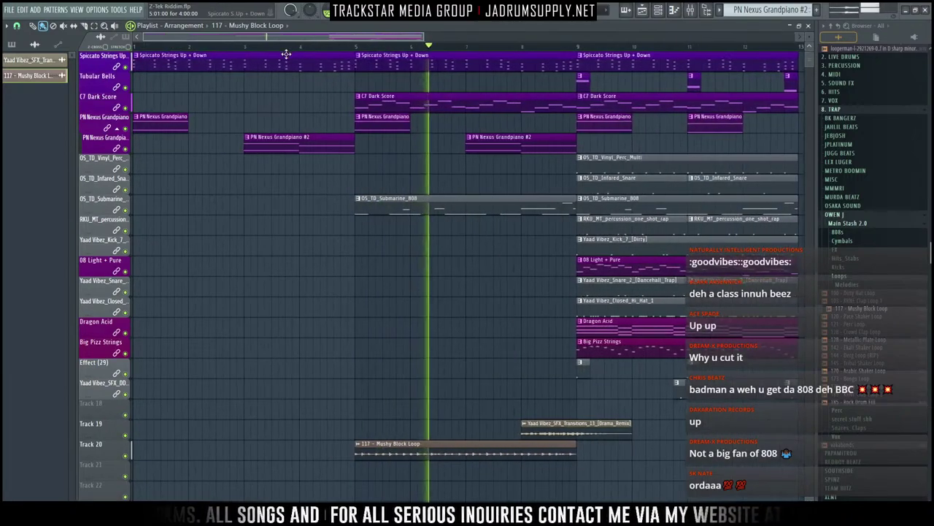
scroll(470, 47, "down", 3)
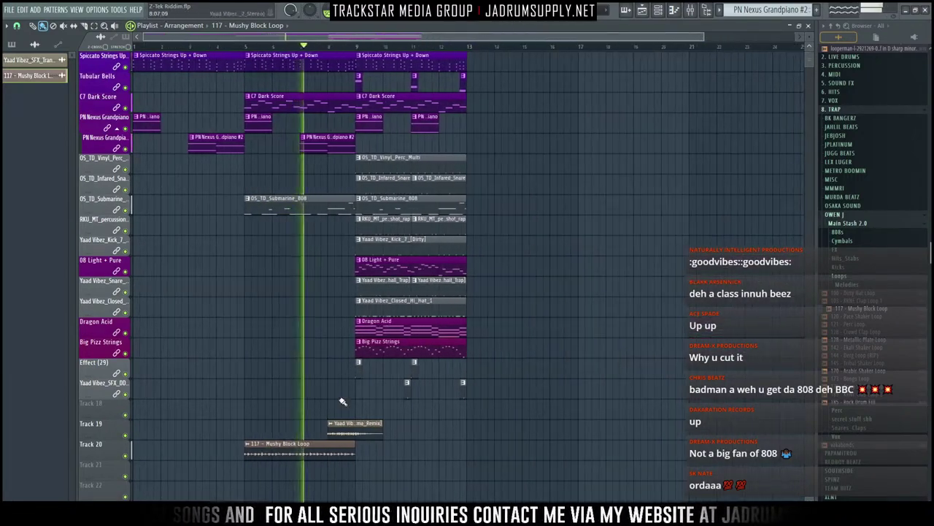
left_click_drag(279, 443, 389, 443)
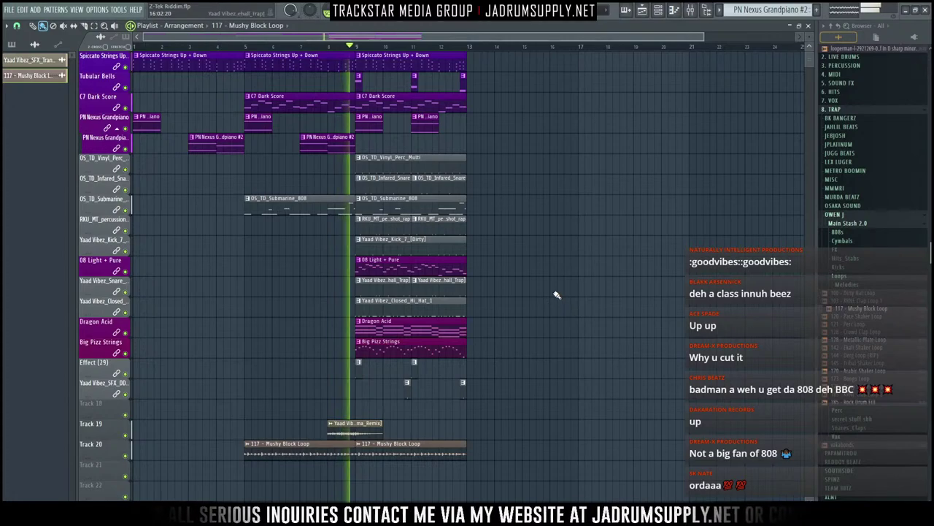
key("space")
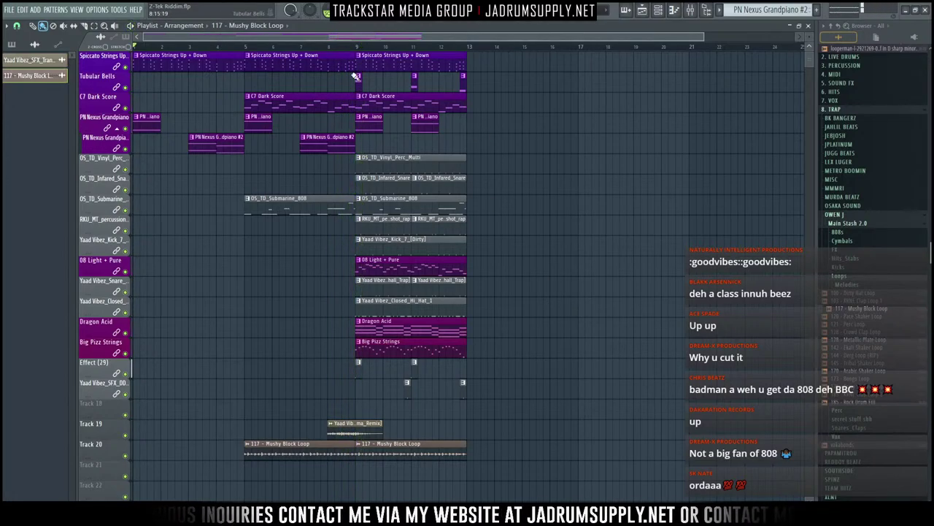
Step: Select bar 8 on the playlist timeline and show the Unsorted channels in the channel rack
left_click_drag(326, 51, 356, 51)
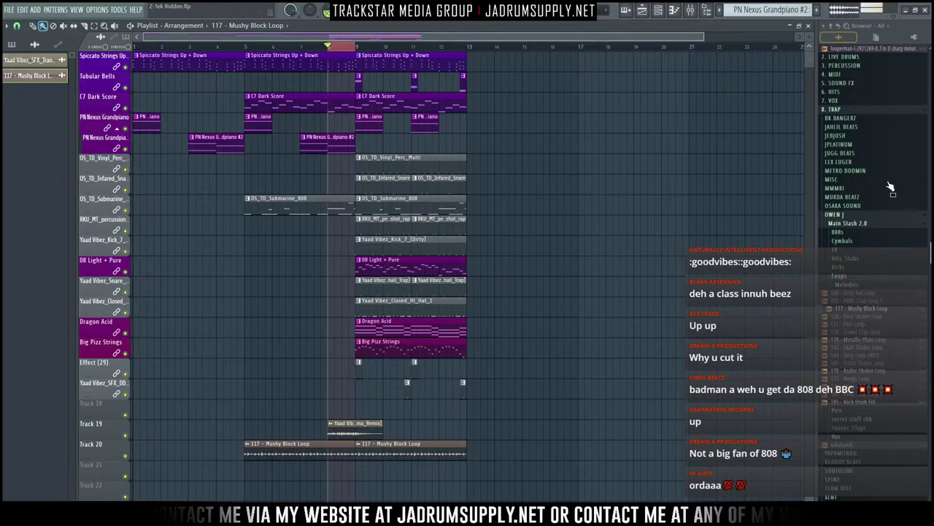
left_click(675, 10)
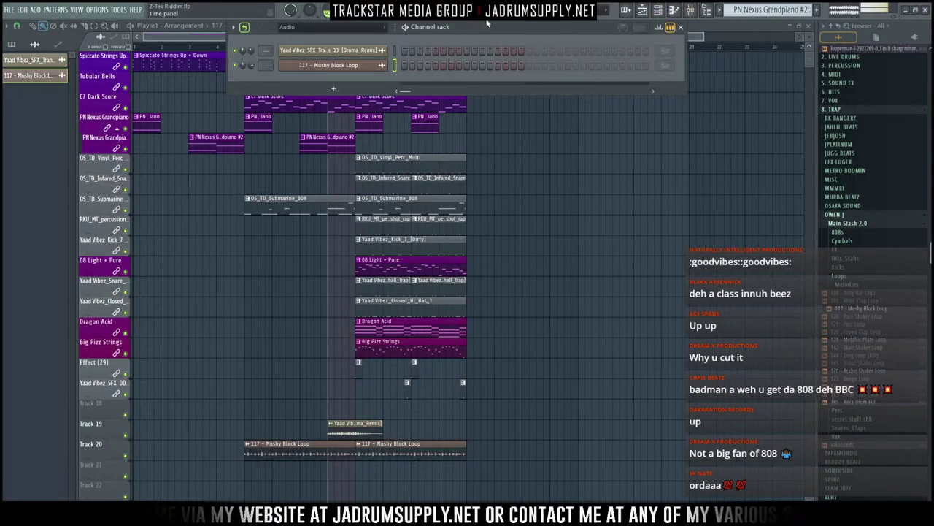
key("Left")
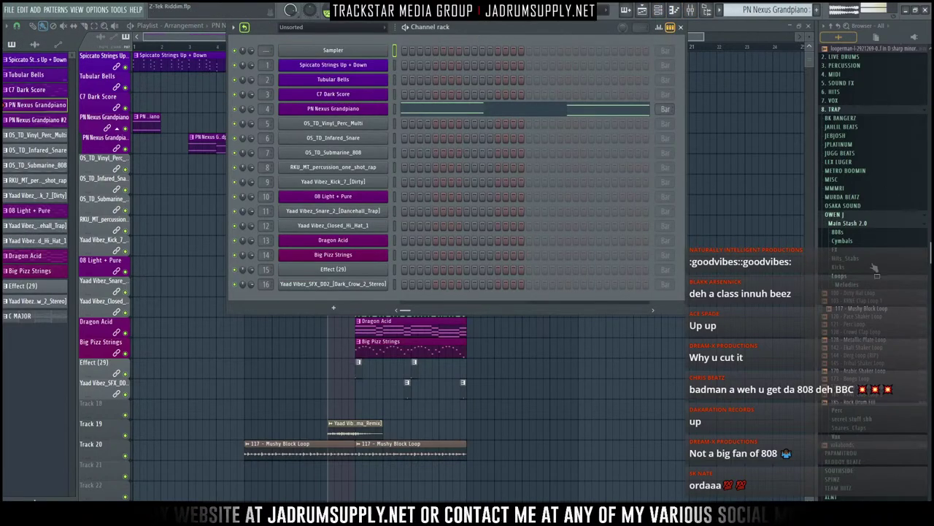
Step: Find the Snares folder under Snares_Claps in Main Stash 2.0 and open it
left_click(838, 267)
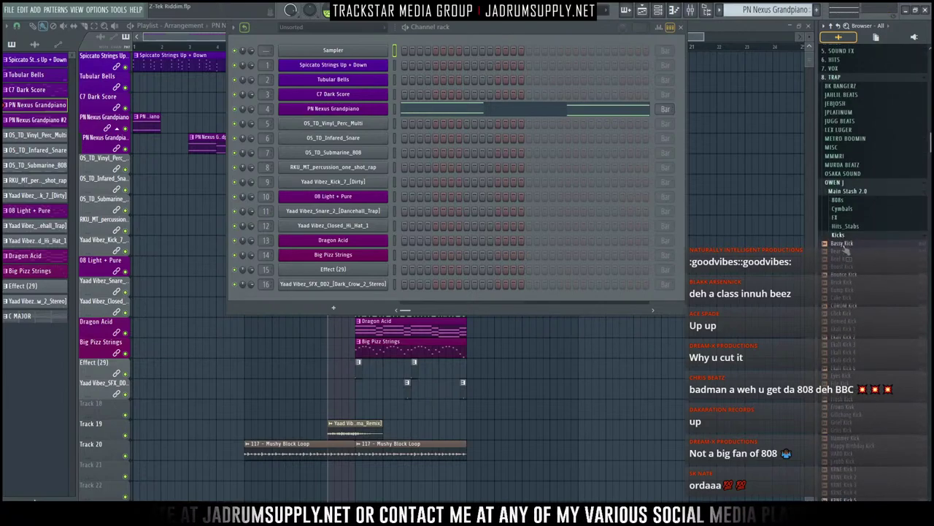
left_click(839, 235)
left_click(841, 244)
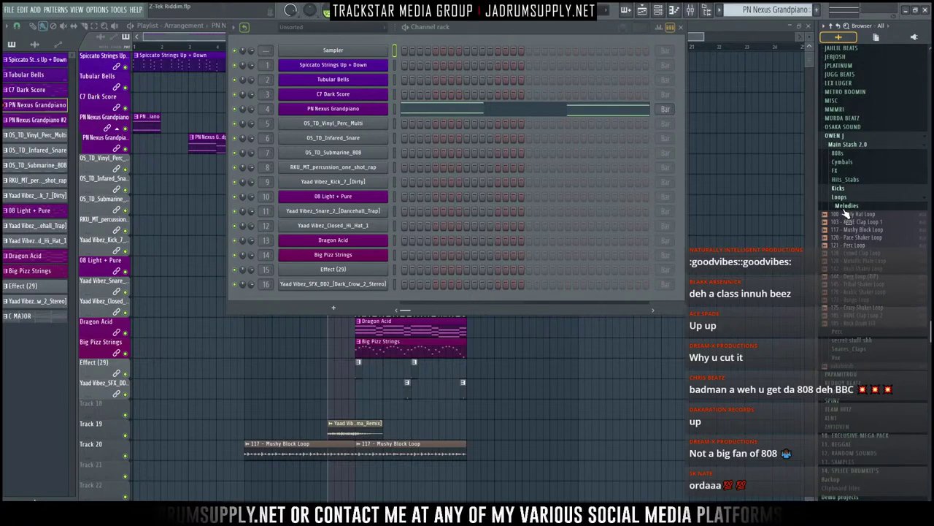
left_click(846, 206)
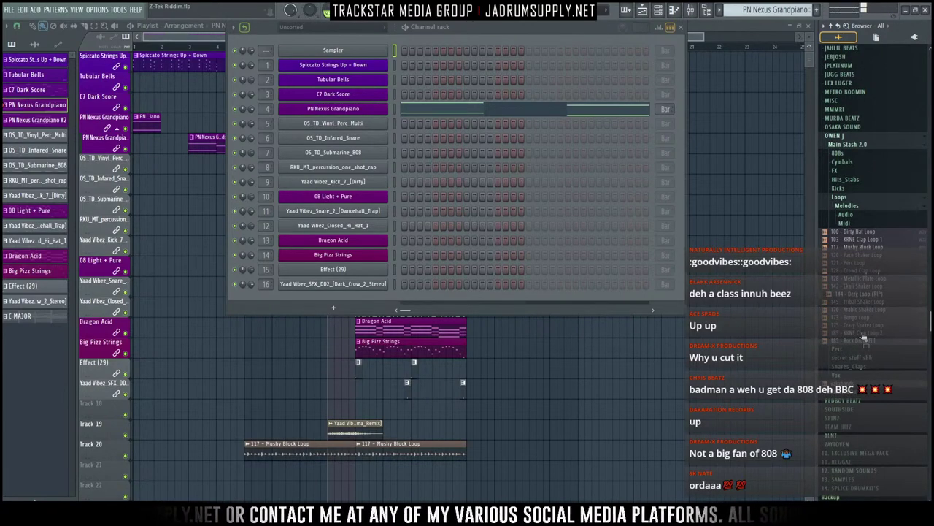
scroll(866, 342, "down", 3)
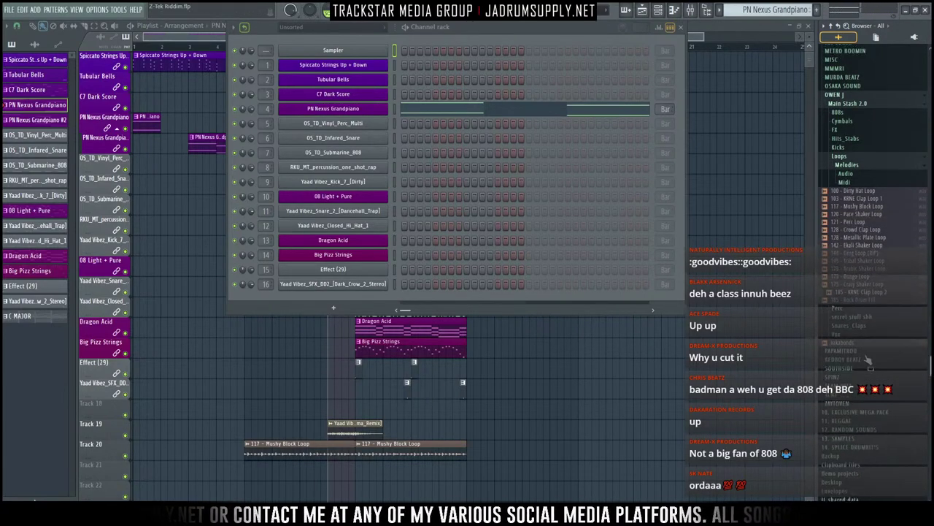
left_click(842, 321)
left_click(850, 355)
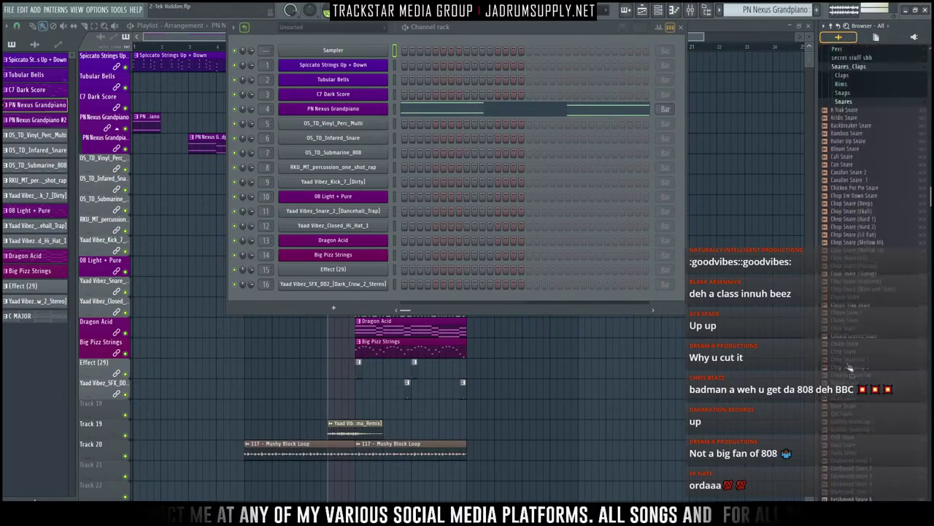
Step: Audition the snares in the Snares folder, including Gobble Snare, Gillchang Snare, the Medasin snares and Metro Boomin Snare 7 Low
left_click(844, 407)
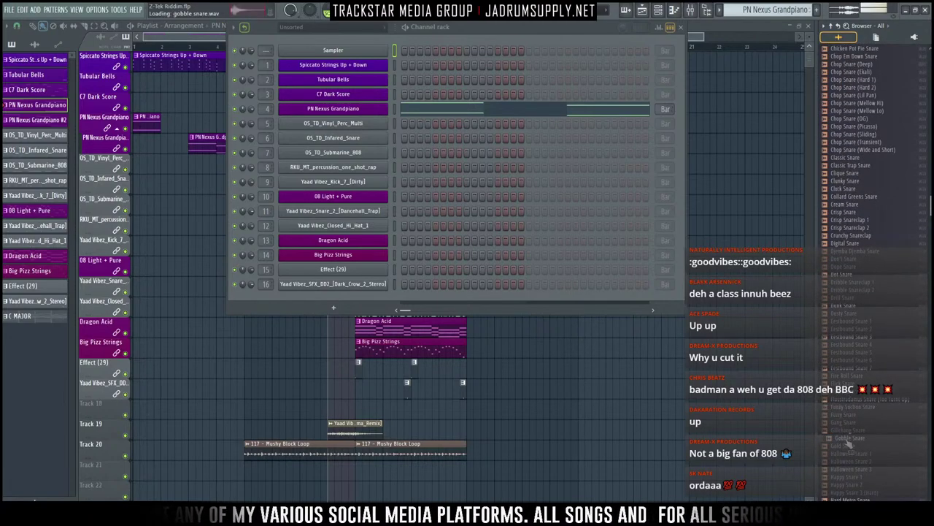
left_click(846, 430)
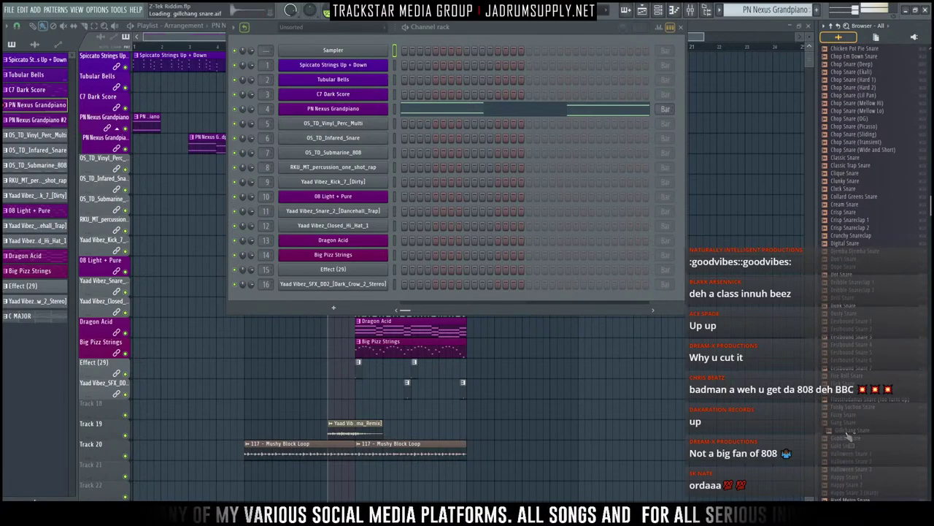
left_click(849, 492)
scroll(849, 496, "down", 4)
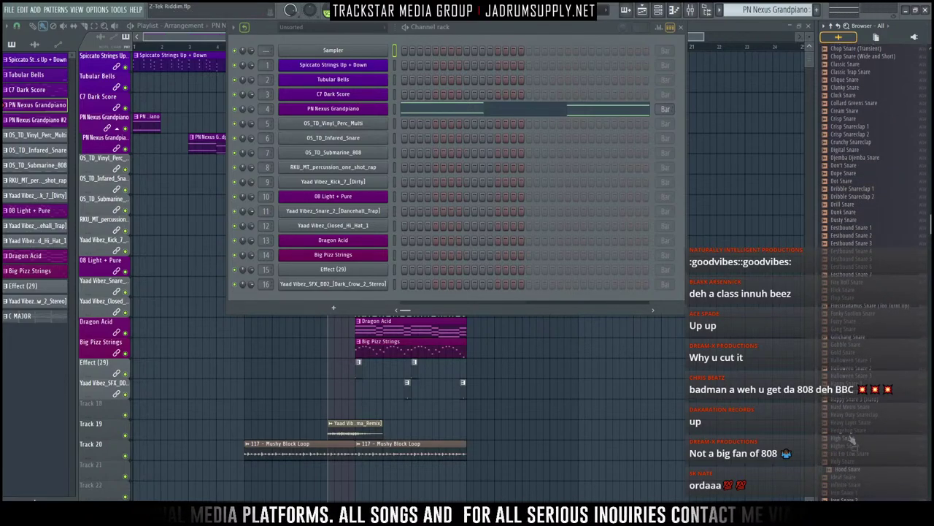
left_click(850, 431)
scroll(851, 433, "down", 6)
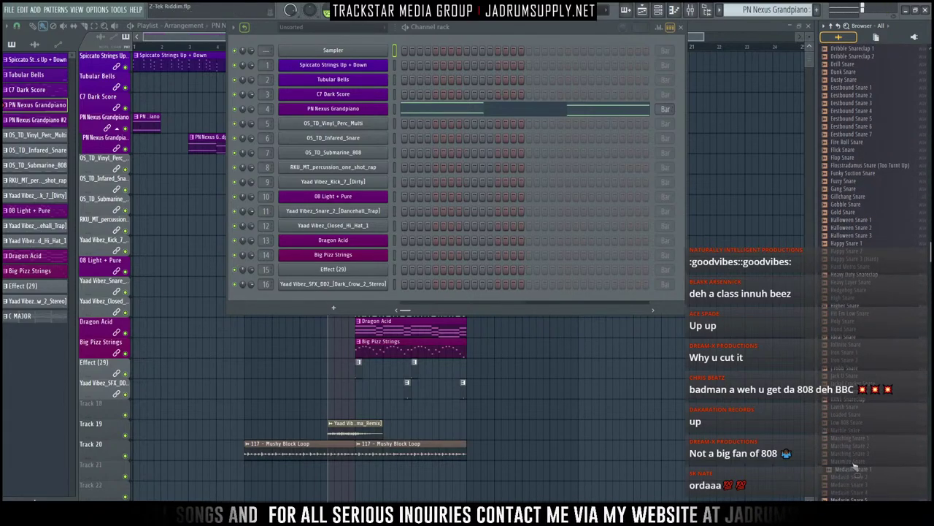
scroll(869, 453, "down", 4)
left_click(851, 415)
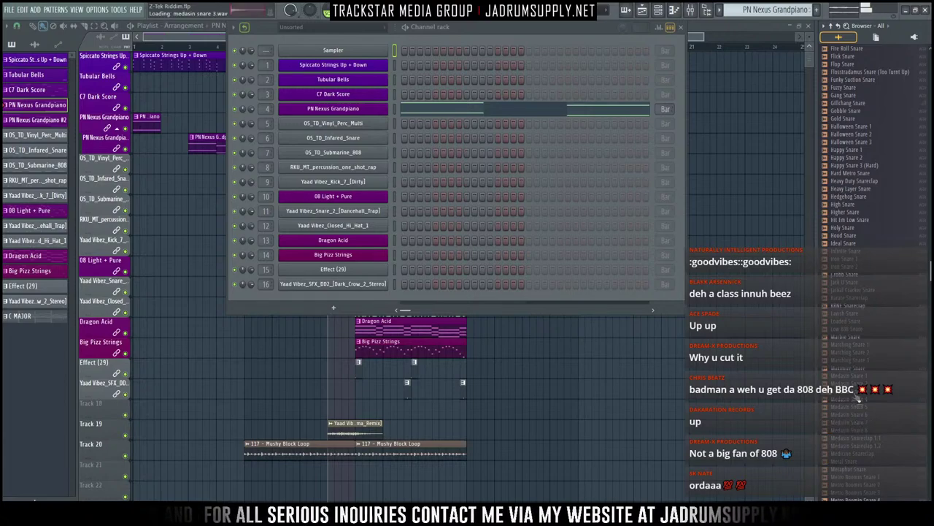
scroll(858, 429, "down", 2)
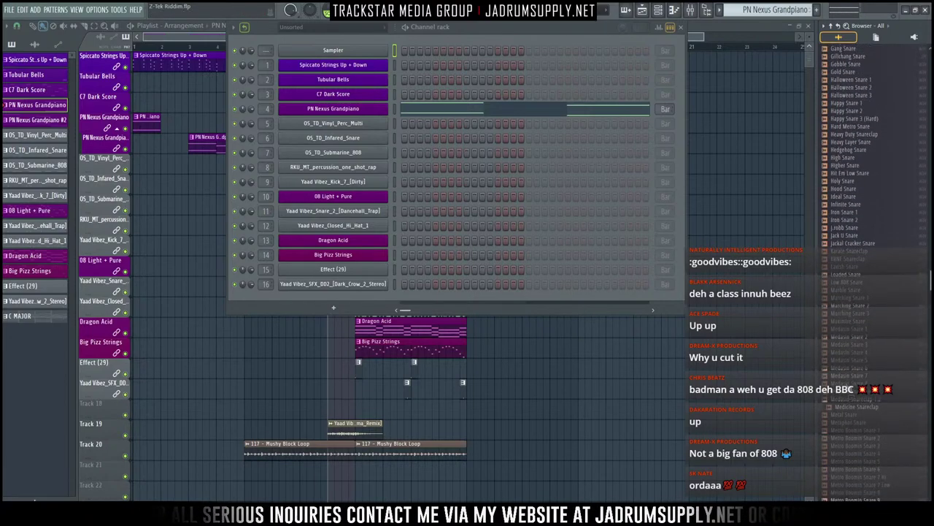
left_click(857, 476)
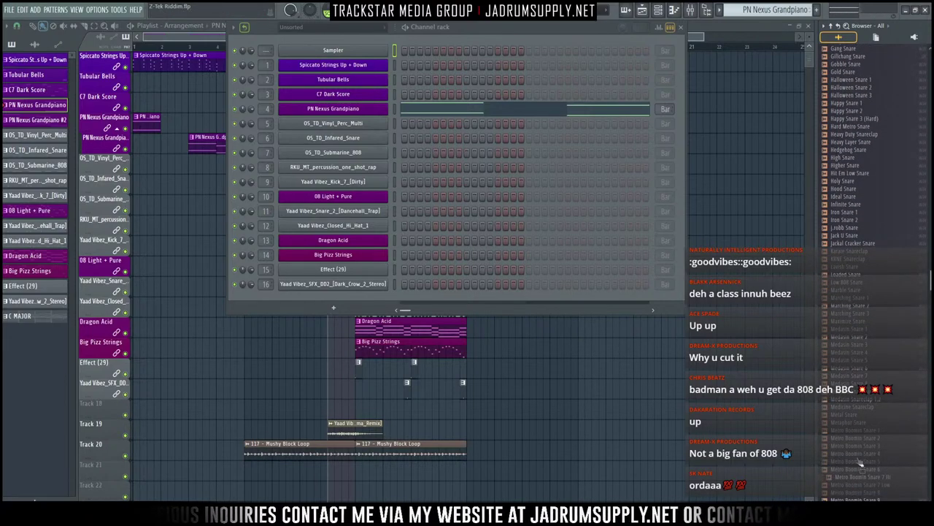
left_click(862, 484)
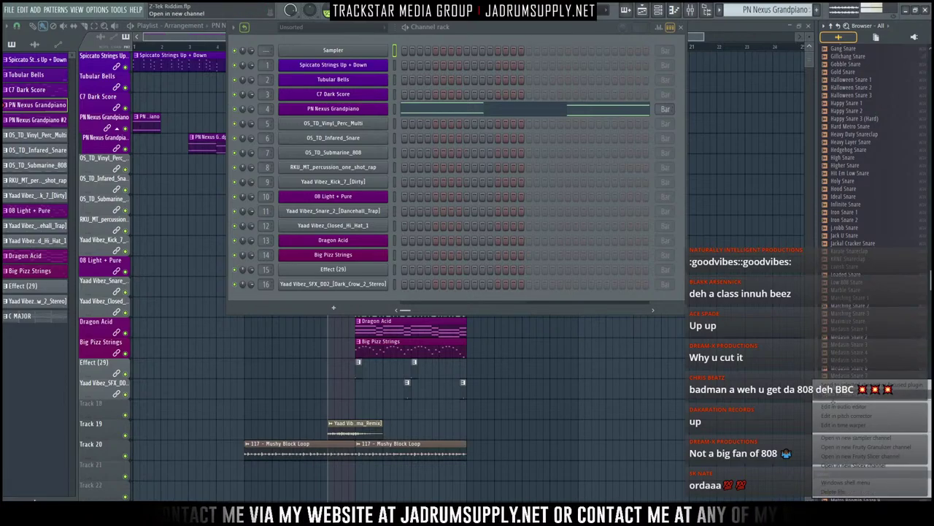
Step: Add Metro Boomin Snare 7 Low as a new channel and open its sample in the Edison audio editor
left_click_drag(864, 490, 446, 331)
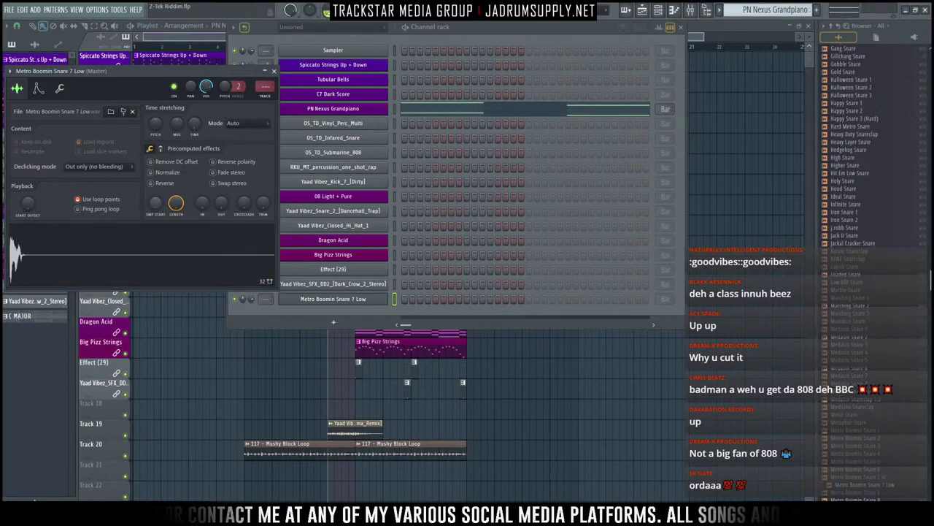
right_click(232, 233)
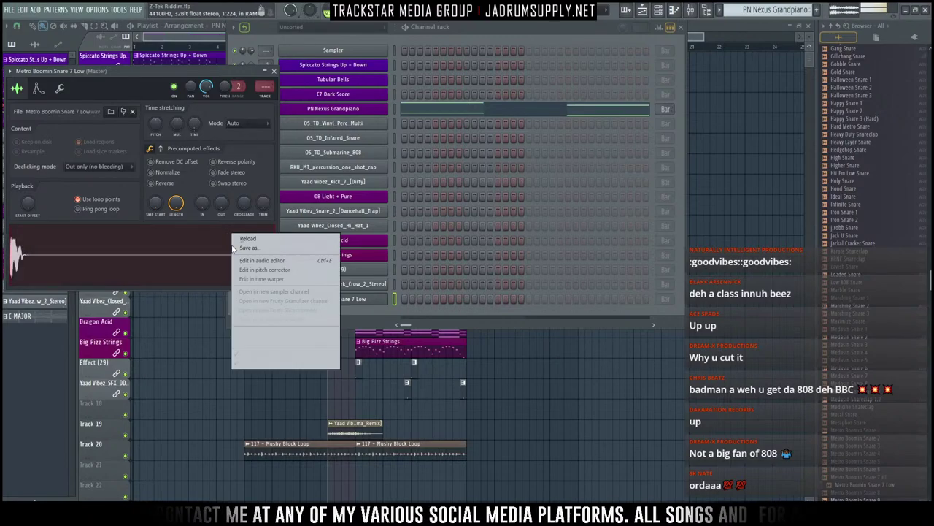
left_click(275, 261)
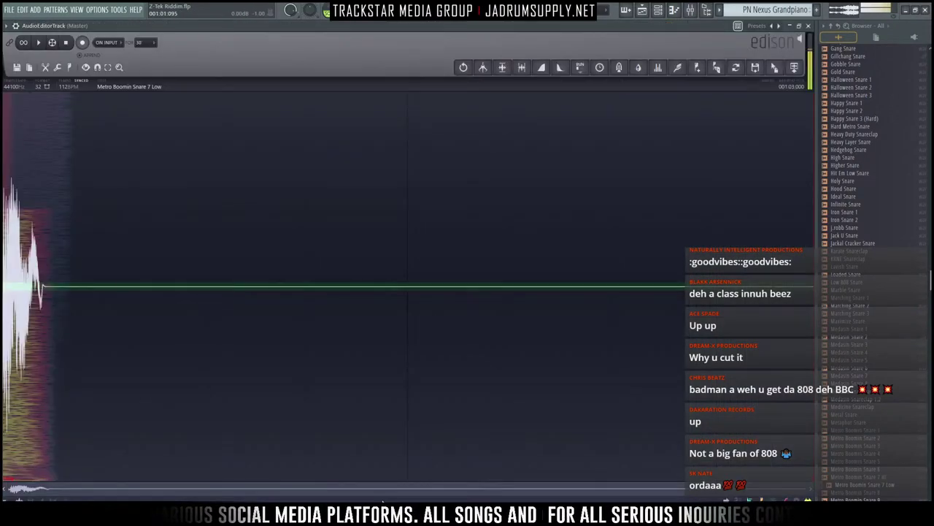
Step: Remove the loop marker at the start of the snare sample in Edison and load the edited sample back into its channel
left_click(380, 95)
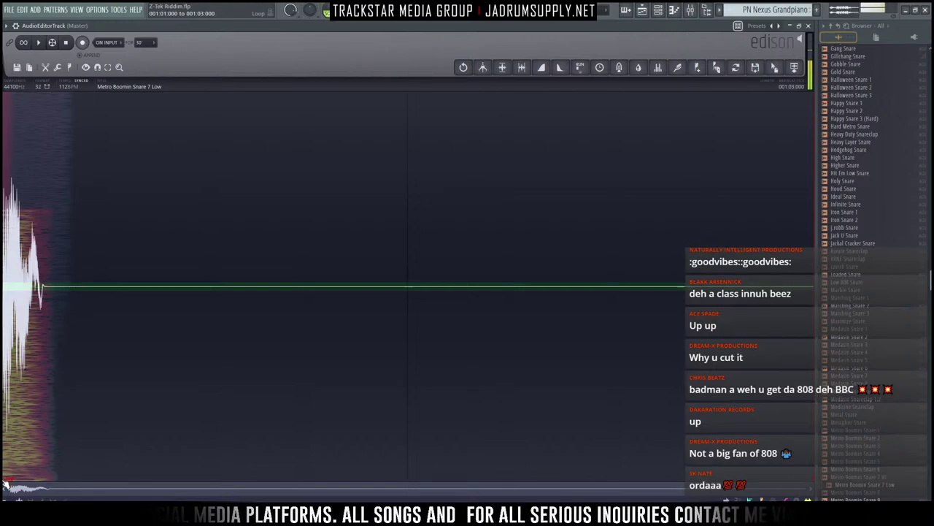
right_click(7, 482)
left_click(27, 440)
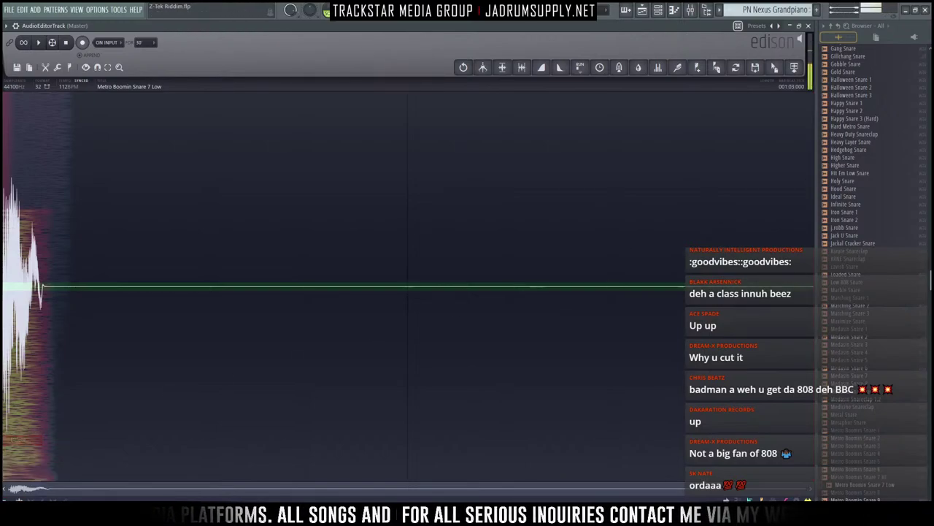
left_click(798, 26)
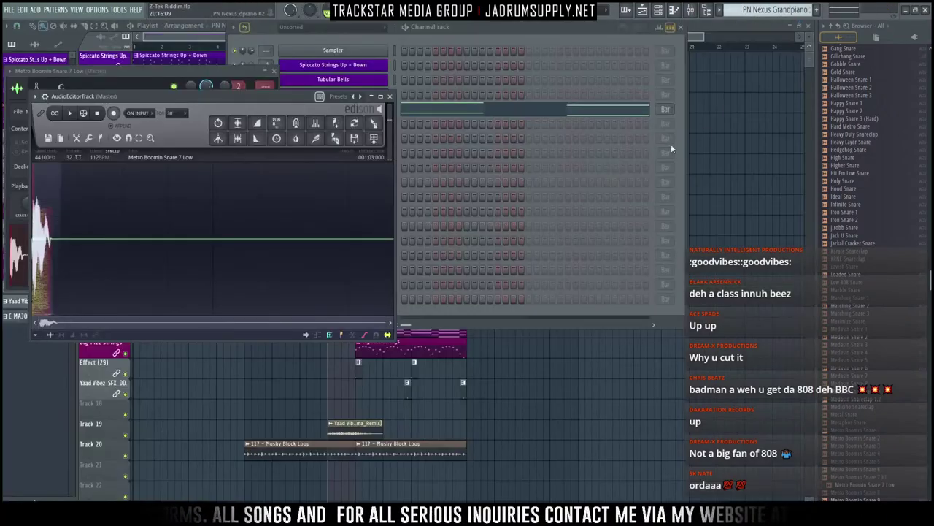
left_click_drag(373, 124, 155, 270)
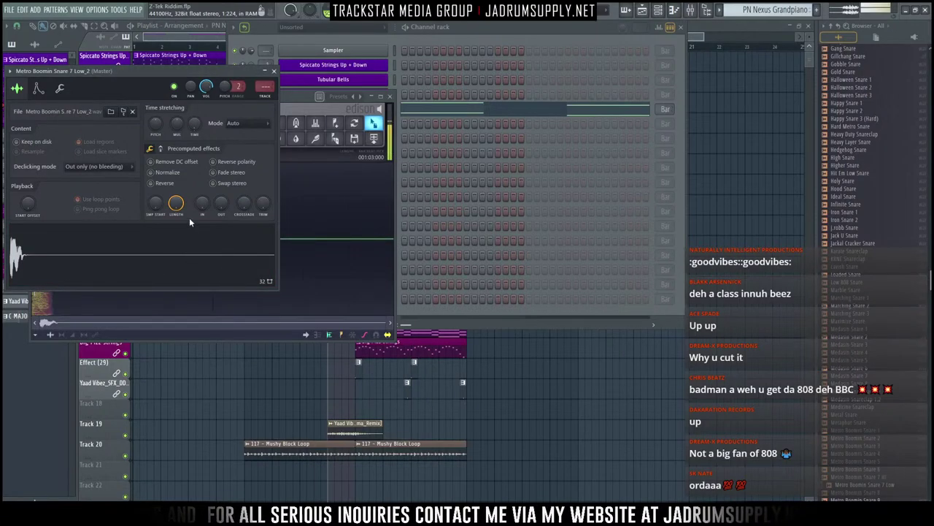
left_click(348, 190)
left_click(391, 97)
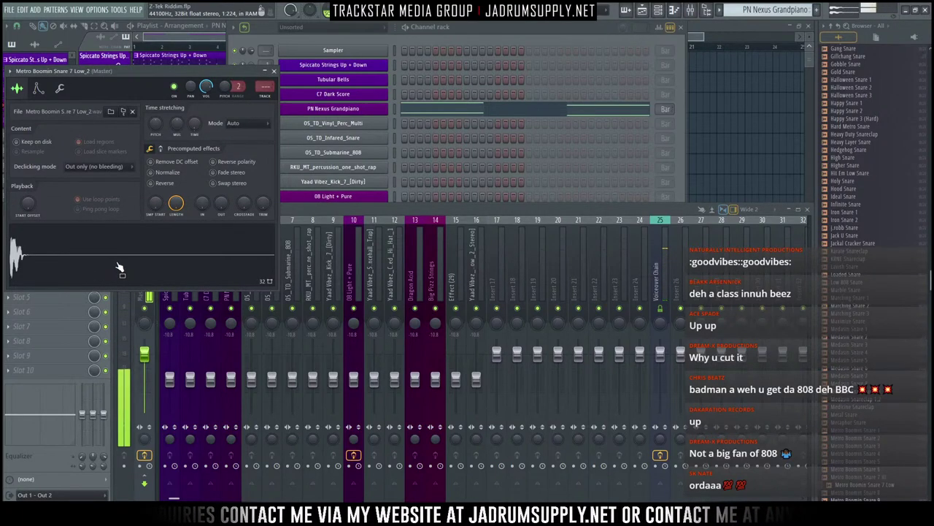
Step: Trim the silence from the snare sample and set its time stretching to Resample mode with the time set to (none)
left_click_drag(264, 204, 264, 172)
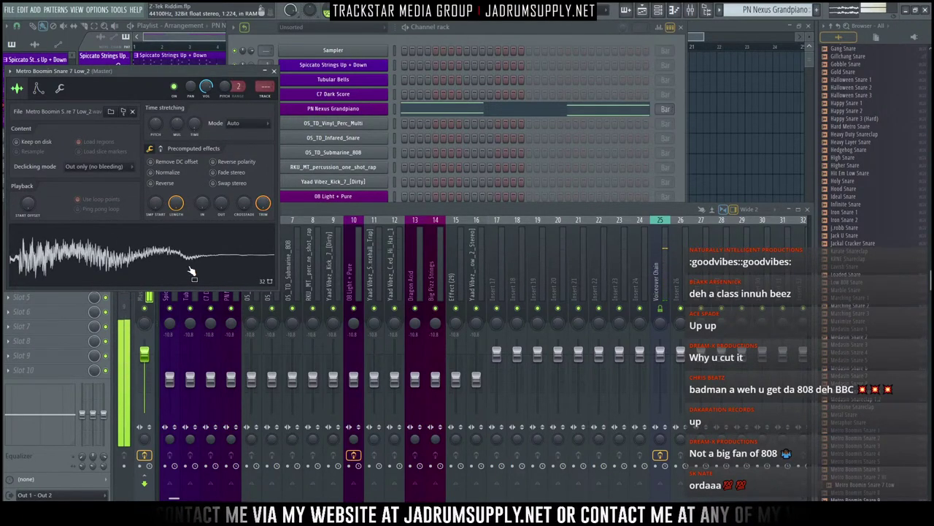
left_click(245, 124)
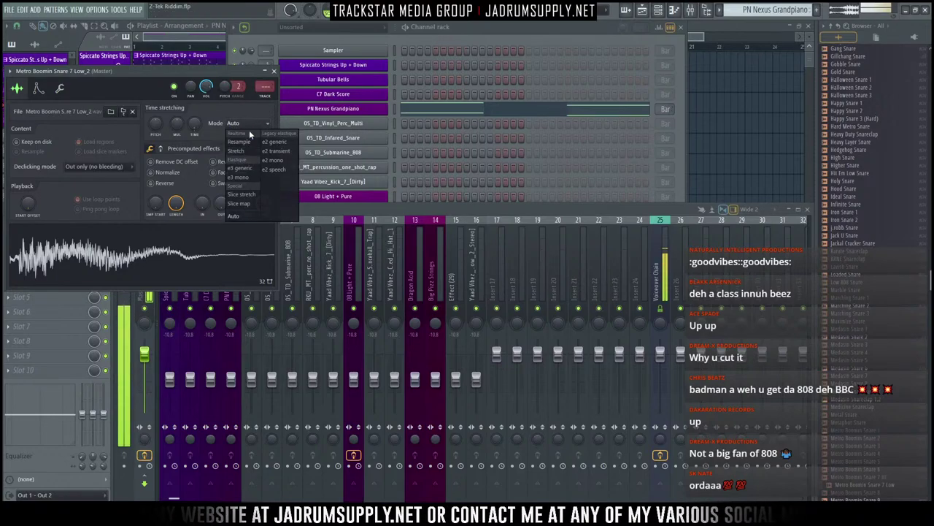
left_click(248, 143)
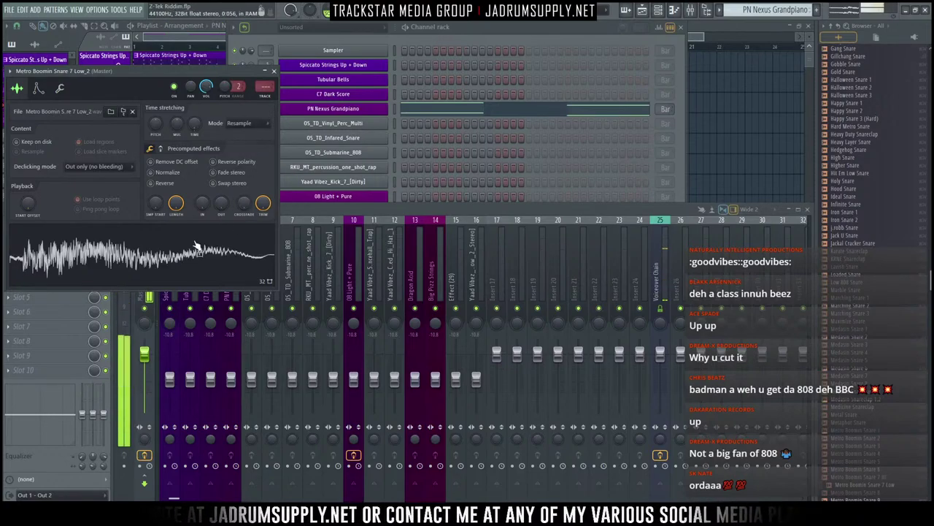
right_click(194, 123)
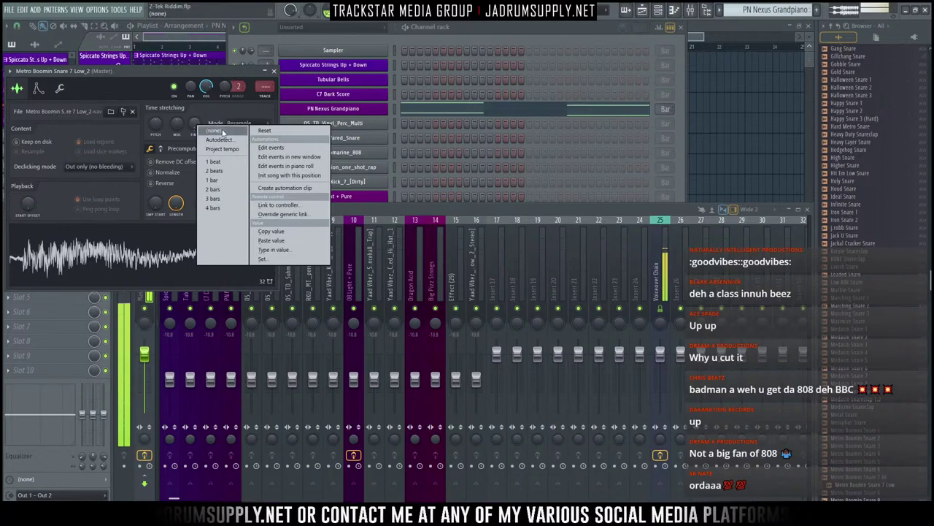
left_click(213, 130)
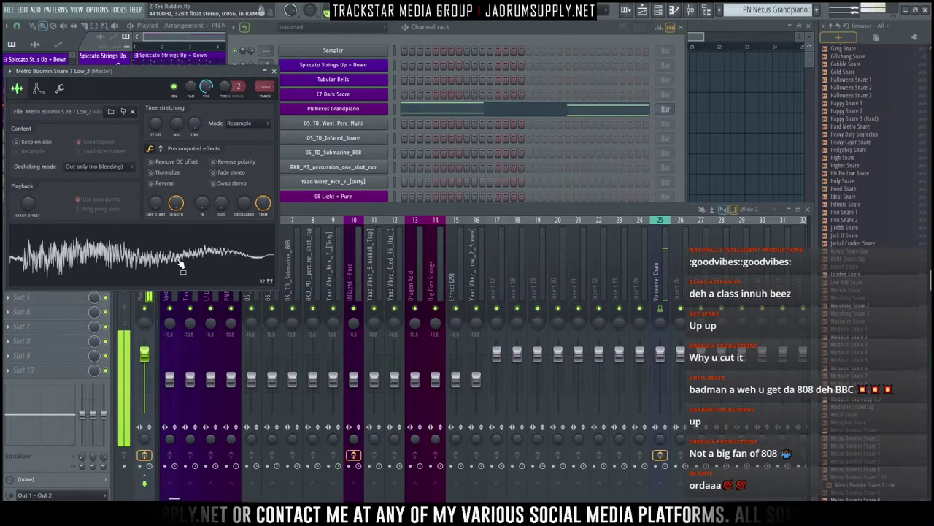
Step: Normalize the snare sample, close its channel settings and switch to the C MAJOR pattern
left_click(176, 180)
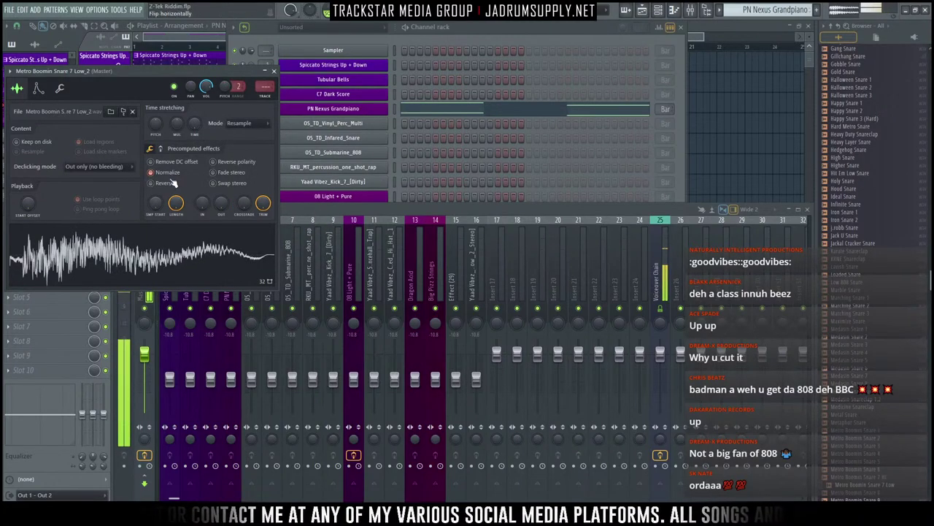
left_click(274, 71)
left_click(522, 22)
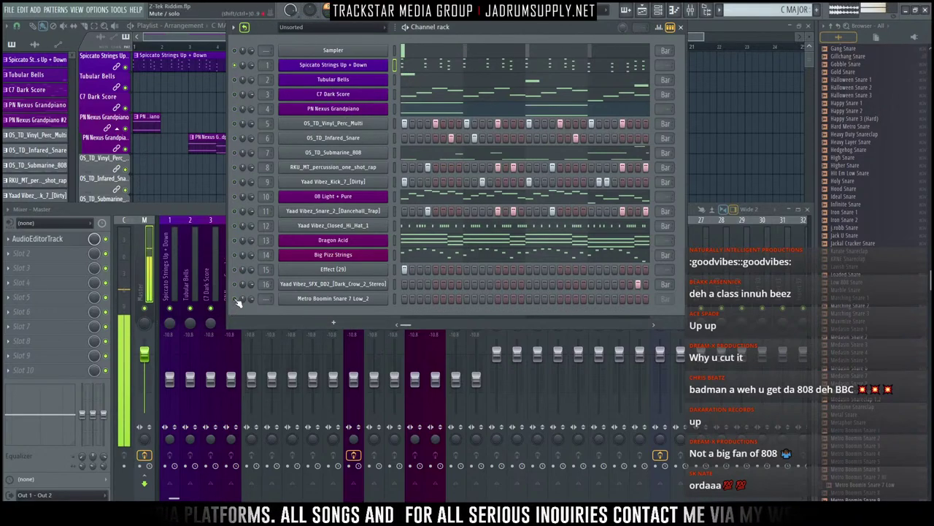
Step: Inspect the Metro Boomin Snare 7 Low_2 channel's sample settings and volume envelope
right_click(377, 301)
left_click(363, 301)
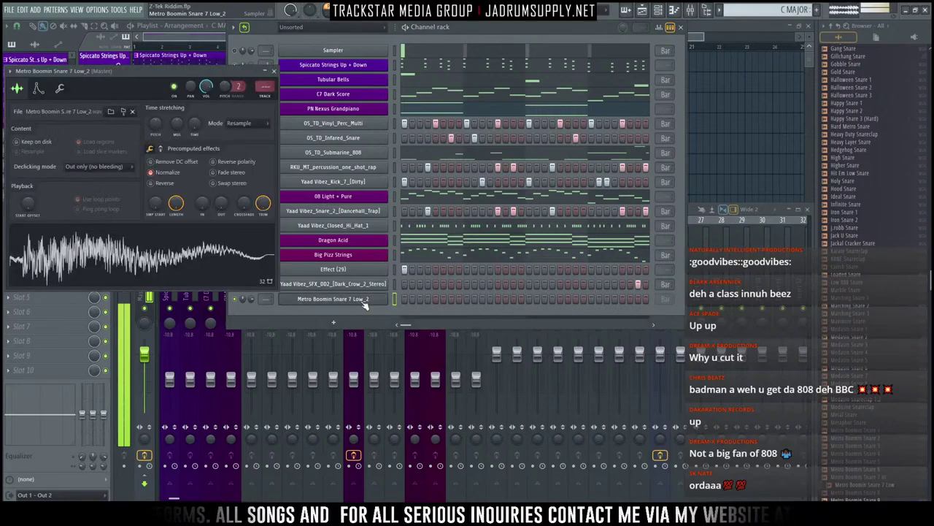
left_click(38, 88)
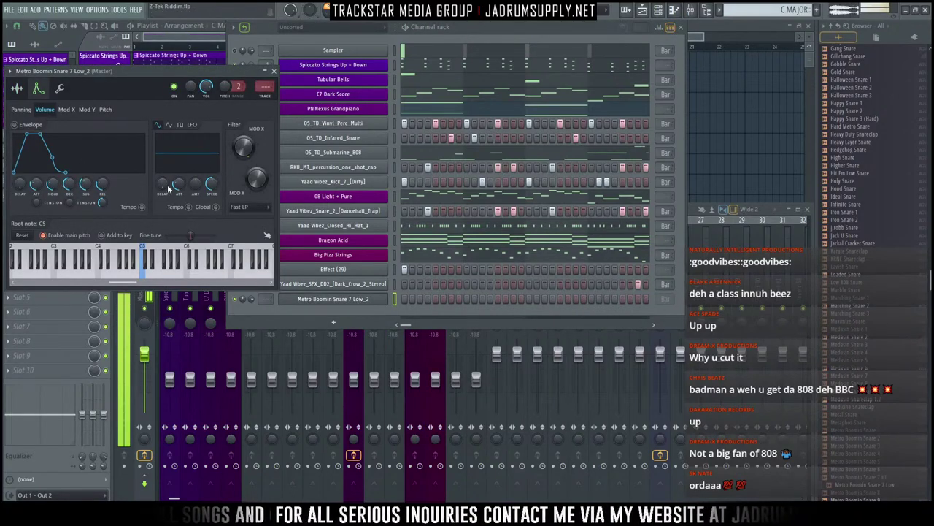
left_click(274, 71)
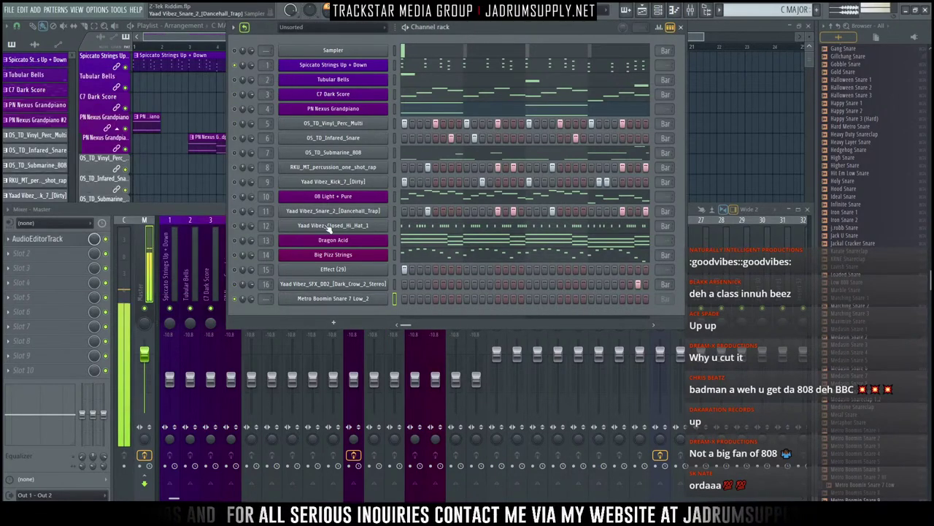
Step: Open the Metro Boomin snare channel in the piano roll and place a D6 note at the start of bar 4
right_click(373, 300)
left_click(411, 297)
scroll(227, 271, "up", 2)
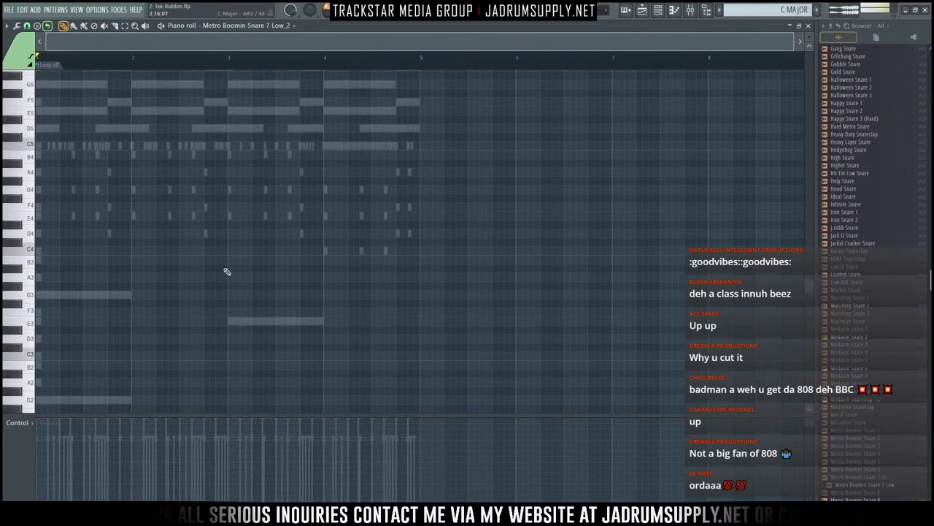
scroll(227, 271, "up", 2)
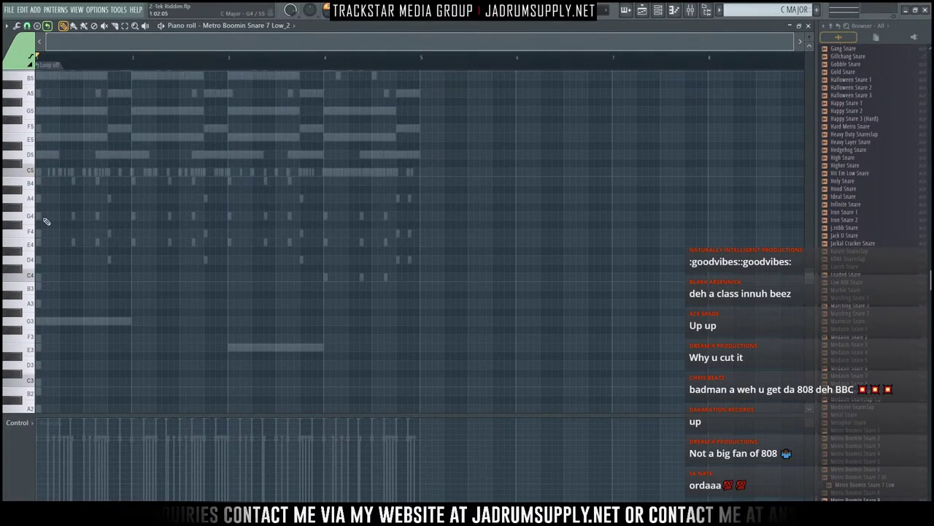
scroll(45, 221, "up", 4)
key("space")
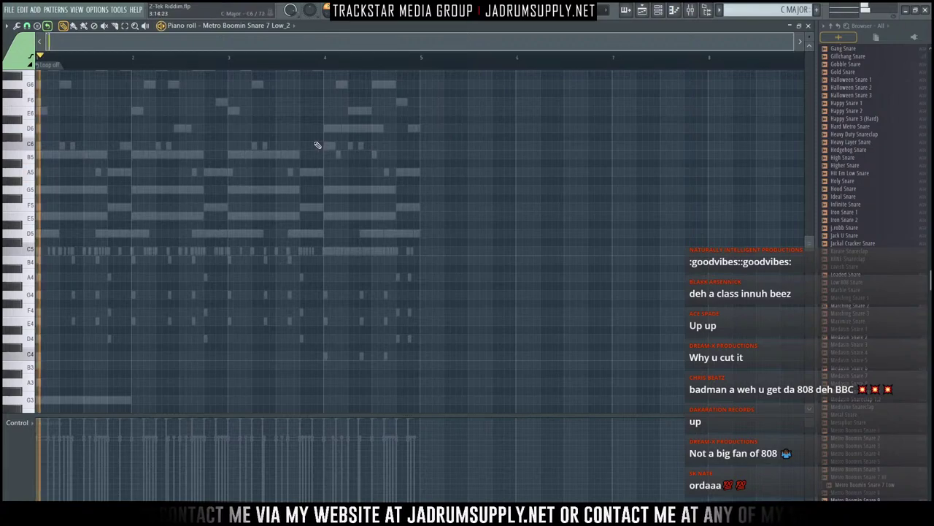
left_click(323, 57)
key("space")
key("space")
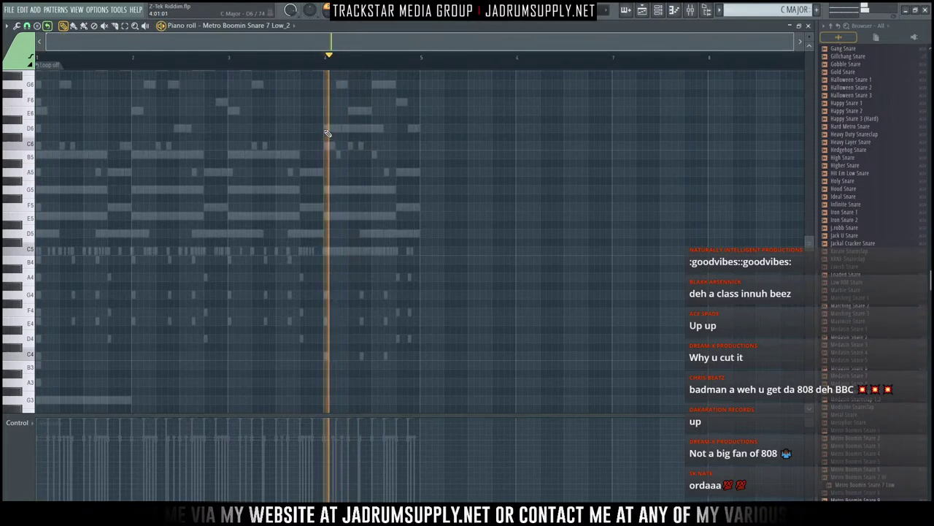
left_click(328, 128)
Step: Play back the snare in context and add a second one-step D6 note on step 3 of bar 4
key("space")
key("space")
key("space")
left_click_drag(415, 128, 57, 114)
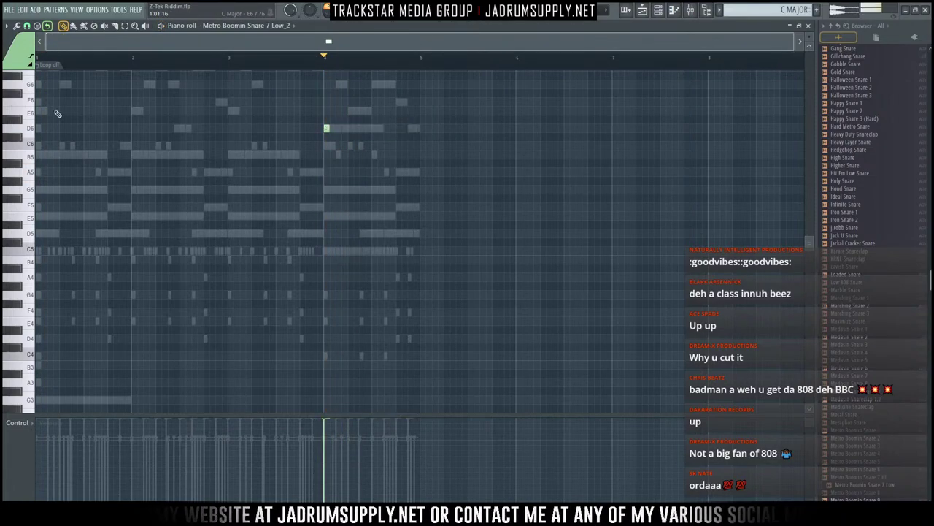
scroll(349, 66, "up", 5)
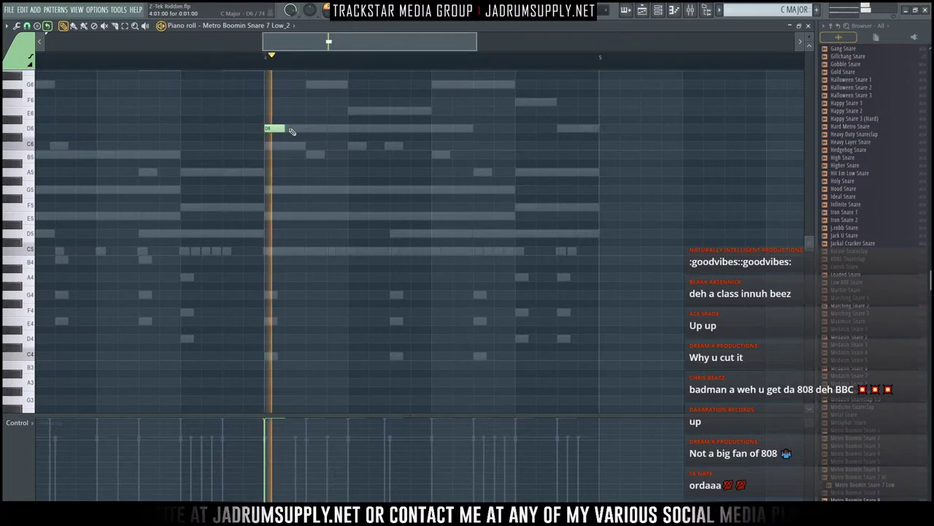
left_click_drag(286, 128, 311, 128)
key("space")
key("space")
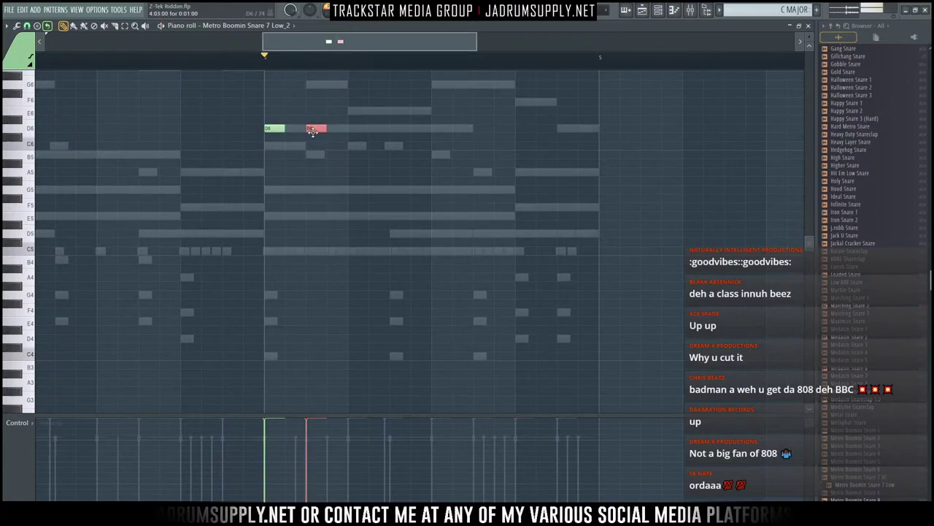
Step: Chop the second D6 note, delete its last two slices, and add a short D6 note on step 4
key("ctrl+u")
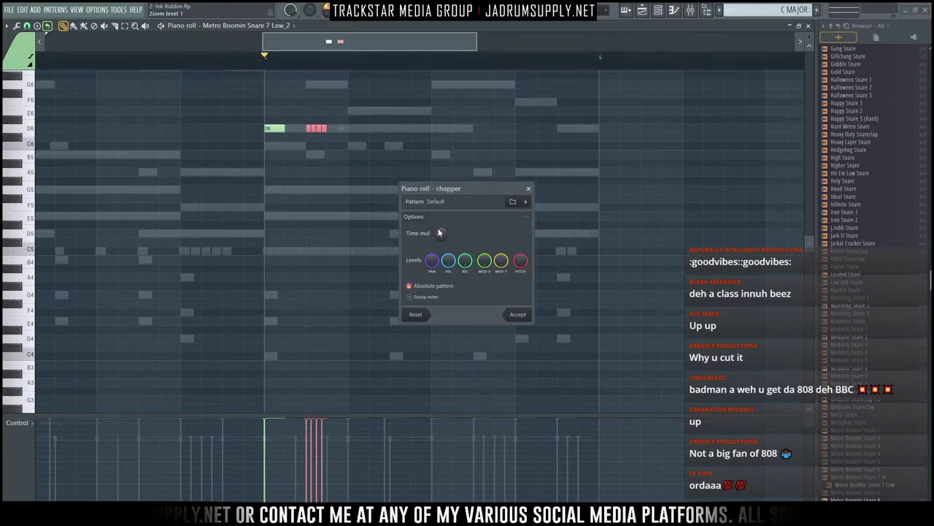
left_click(520, 315)
right_click(325, 129)
right_click(318, 129)
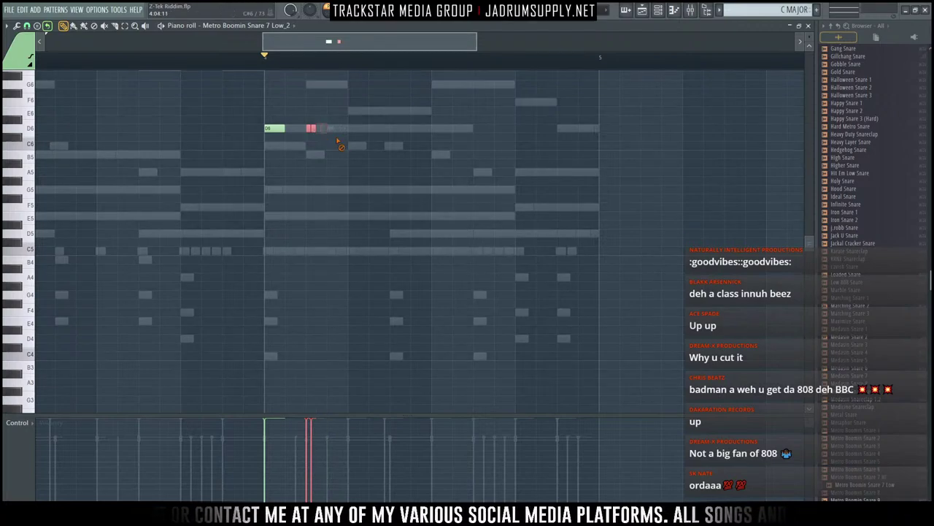
right_click(351, 123)
key("space")
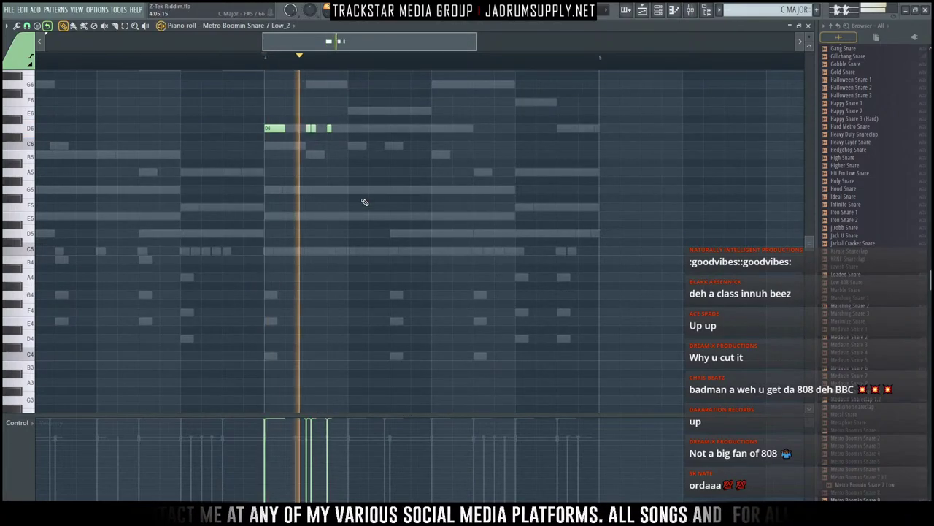
key("space")
key("space")
key("space")
Step: Move the three short notes down to B5 and replace the long D6 note with short D6 notes on steps 1 and 2
left_click_drag(312, 107, 346, 151)
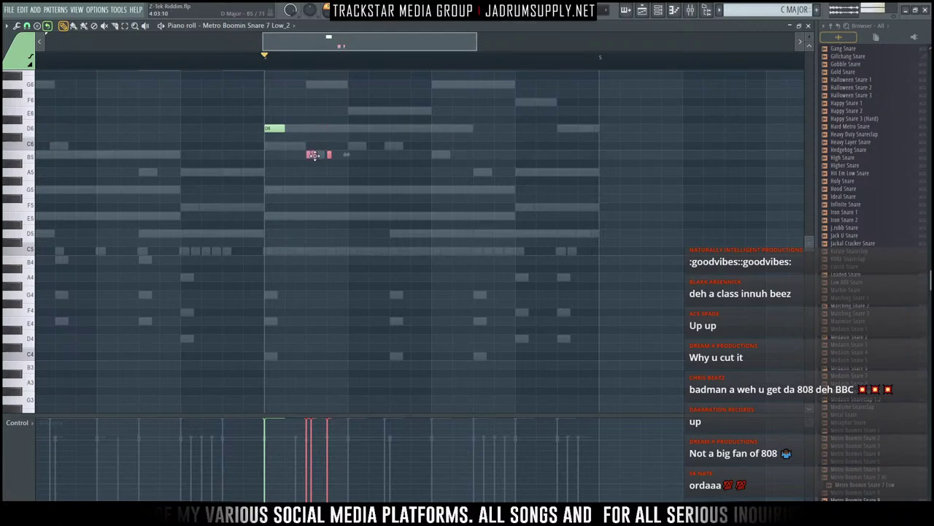
right_click(269, 129)
left_click(268, 129)
left_click(289, 130)
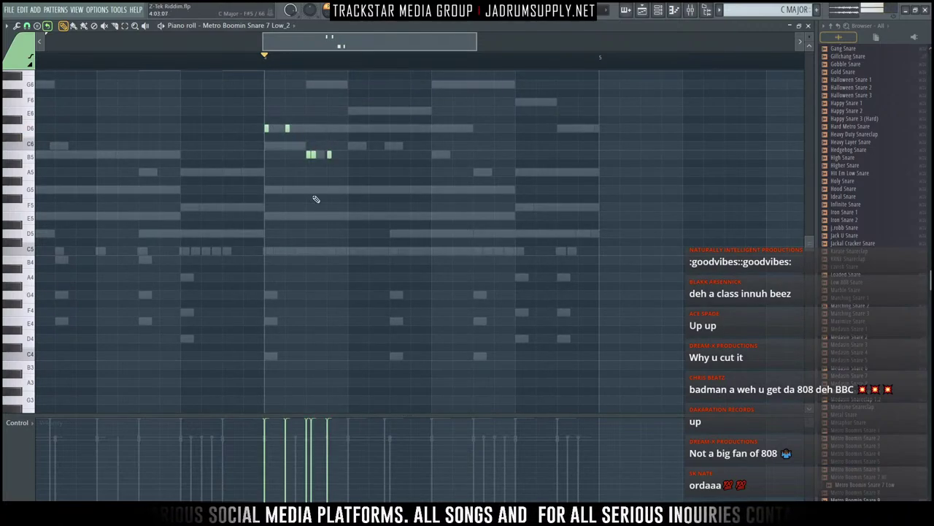
key("space")
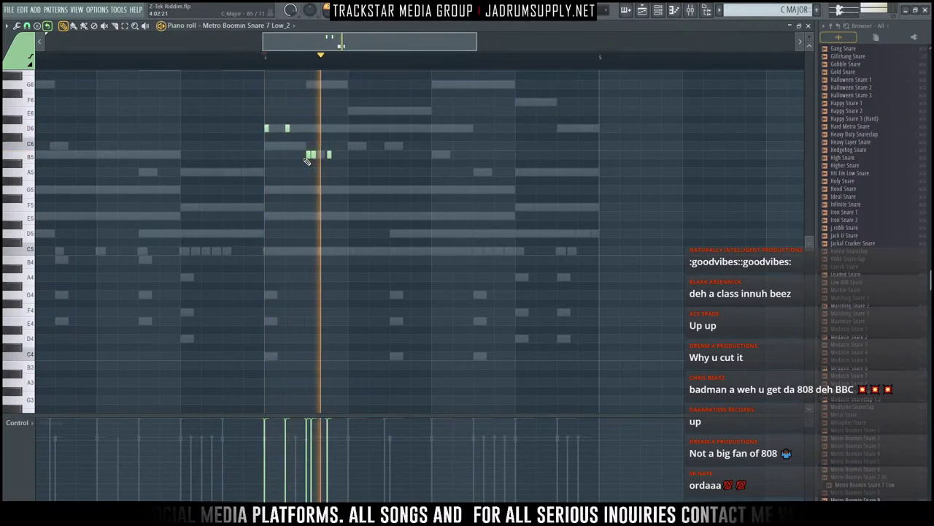
Step: Add three short G5 snare notes on steps 5, 7 and 8 of bar 4
left_click(349, 191)
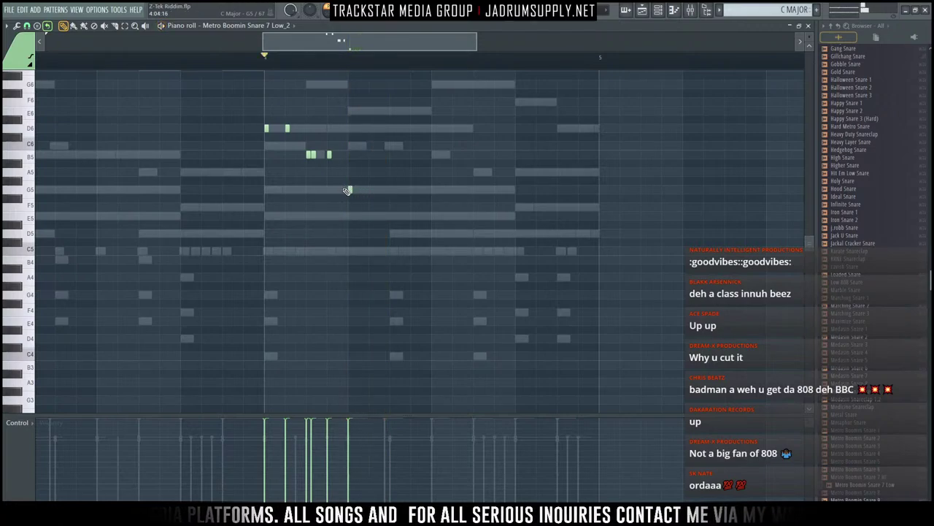
left_click(392, 190)
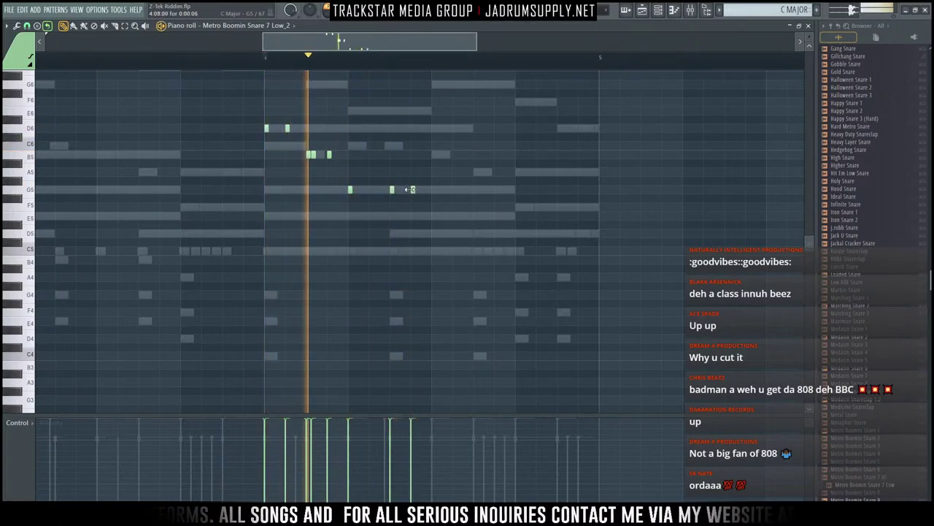
key("space")
left_click(412, 190)
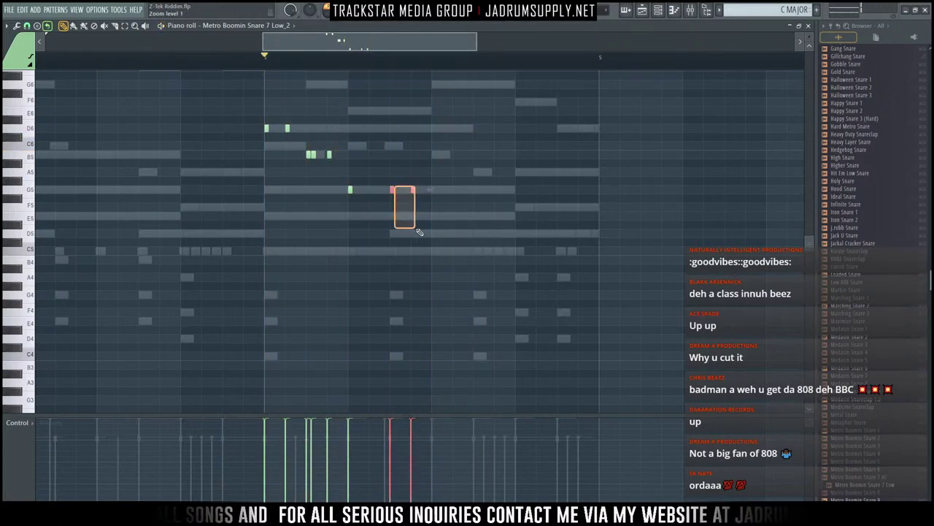
Step: Lower the velocity of all the snare notes, keeping the middle G5 note softest, and play back the fill
left_click_drag(473, 219, 251, 76)
key("space")
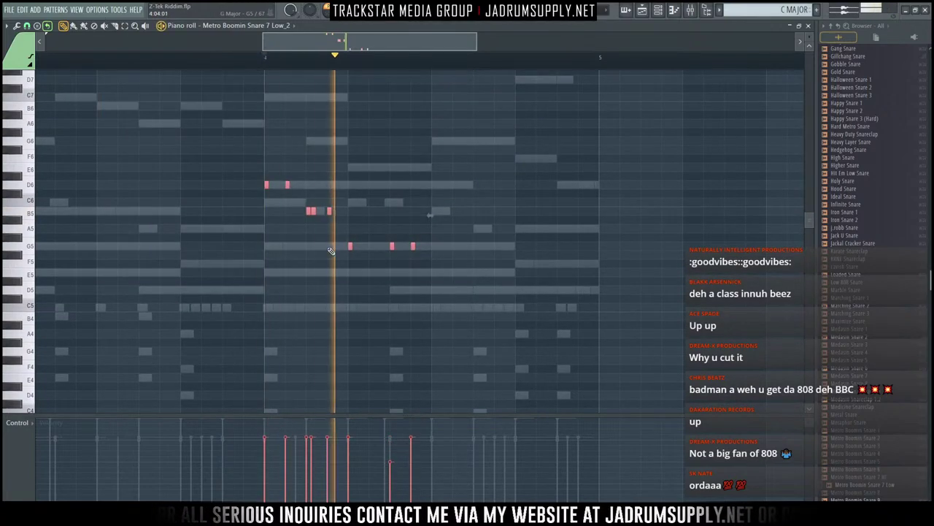
key("space")
left_click(487, 295, "ctrl")
key("space")
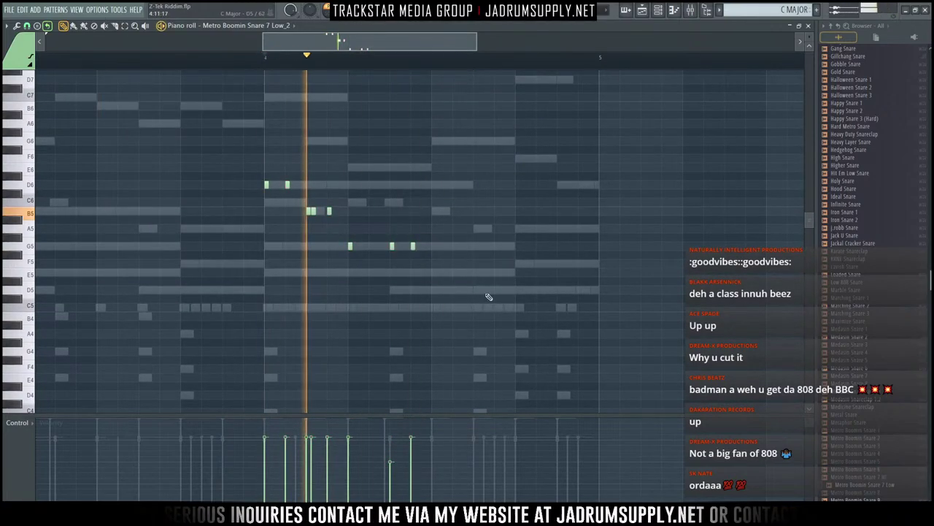
key("space")
key("space")
Step: Add an E5 note on step 9 chopped into three quick hits, plus a single short E5 note on step 11
left_click(434, 272)
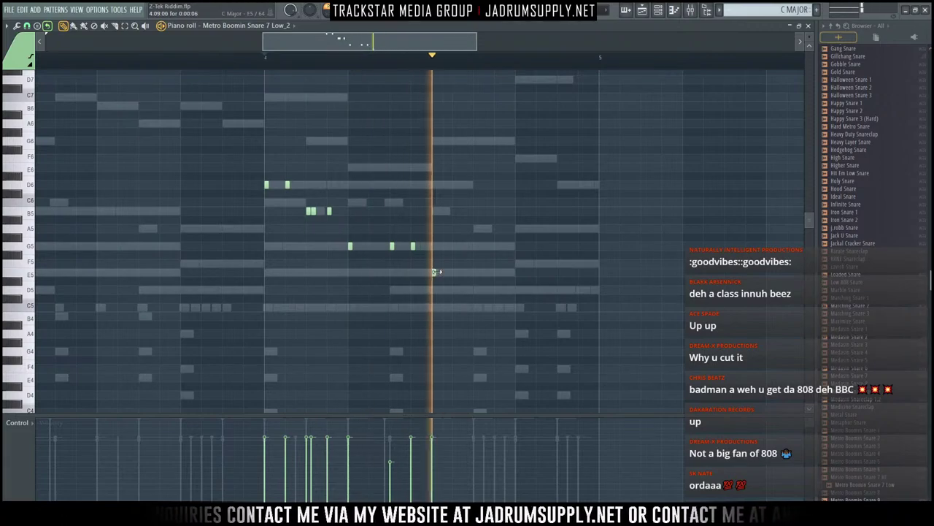
left_click_drag(445, 285, 416, 270)
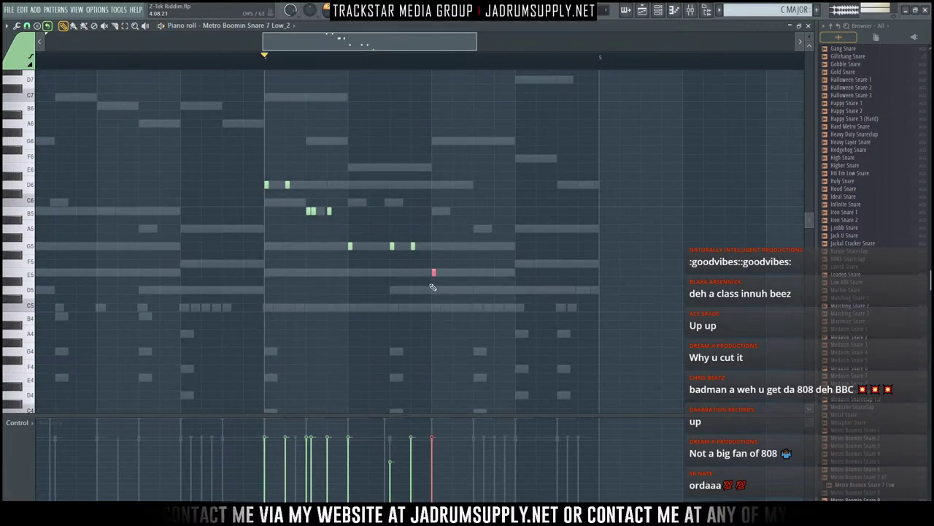
key("ctrl+u")
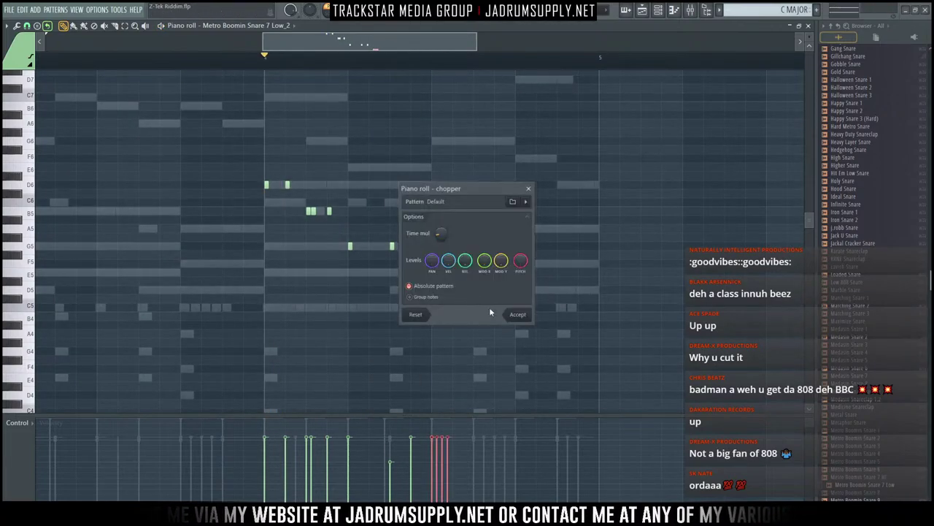
left_click(515, 315)
key("space")
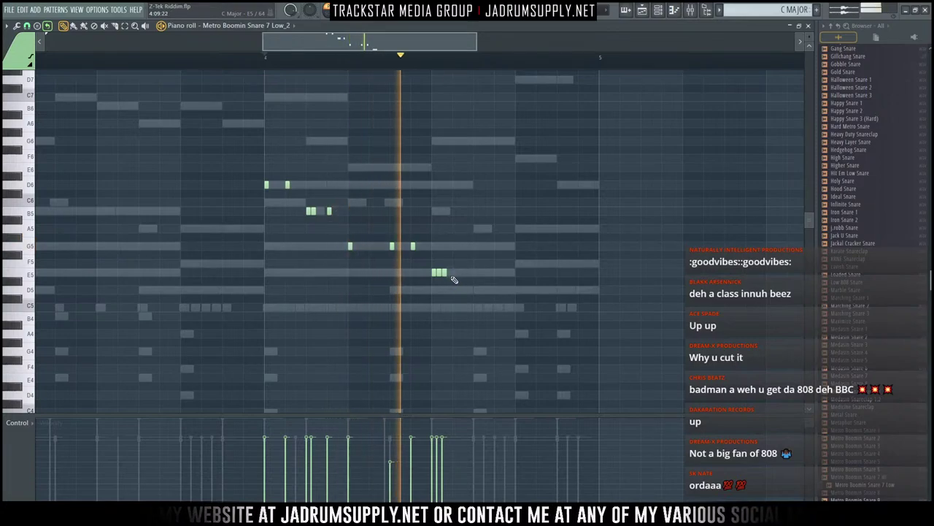
left_click_drag(450, 273, 472, 274)
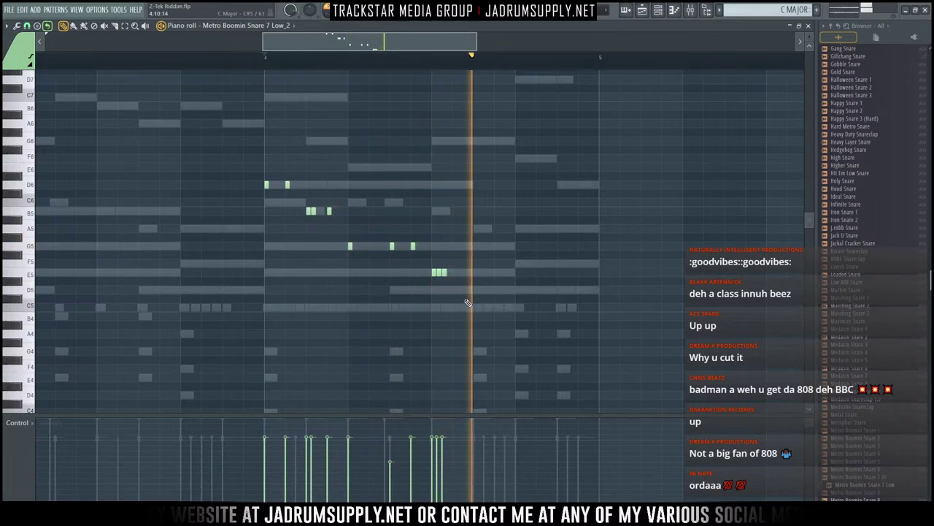
Step: Add three short D5 notes across the last beat of bar 4, setting the snap to 1/3 step for the final two
left_click(518, 289)
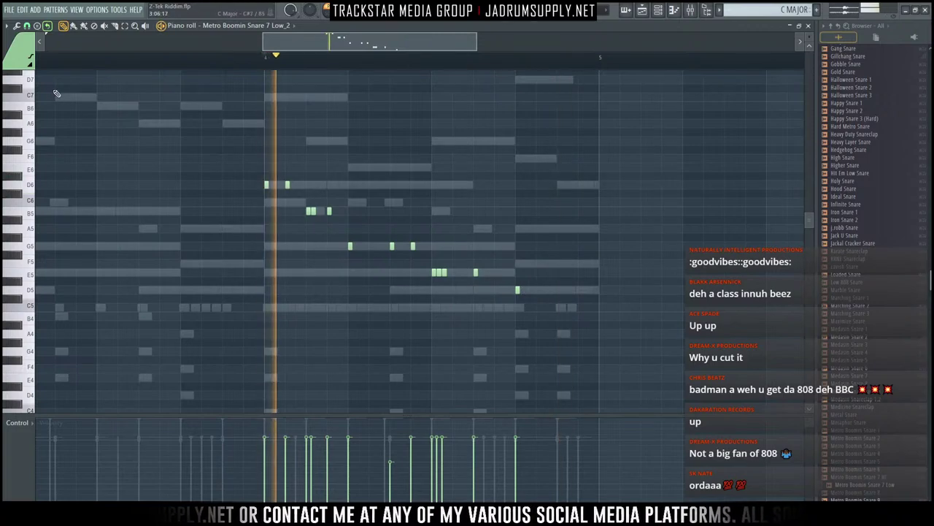
left_click(27, 26)
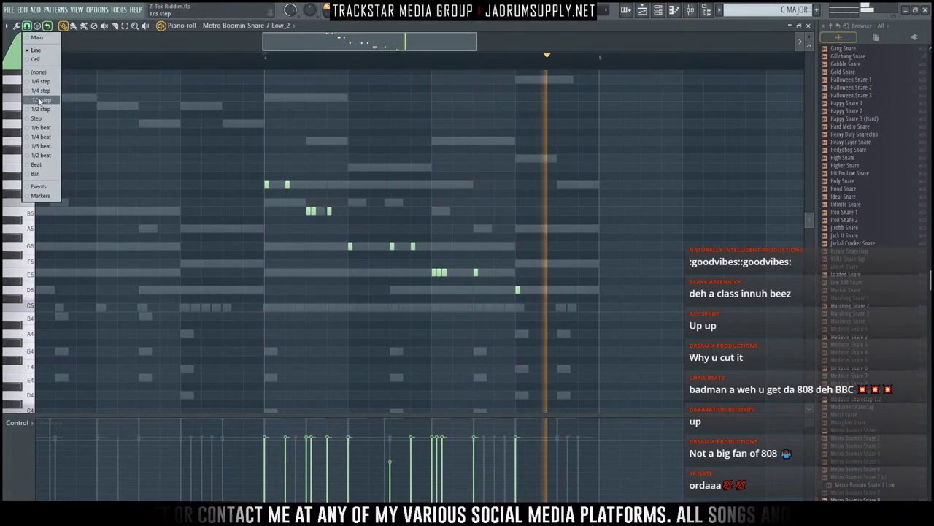
left_click(39, 100)
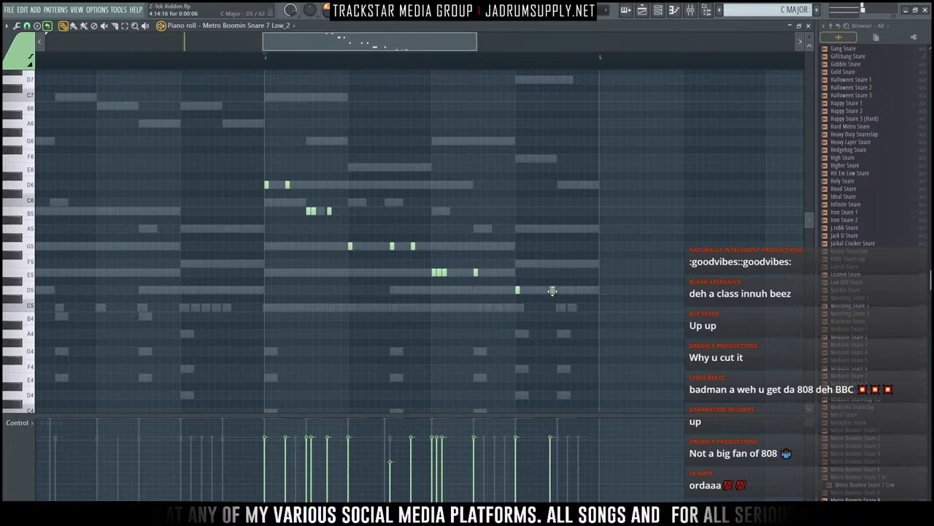
left_click(580, 290)
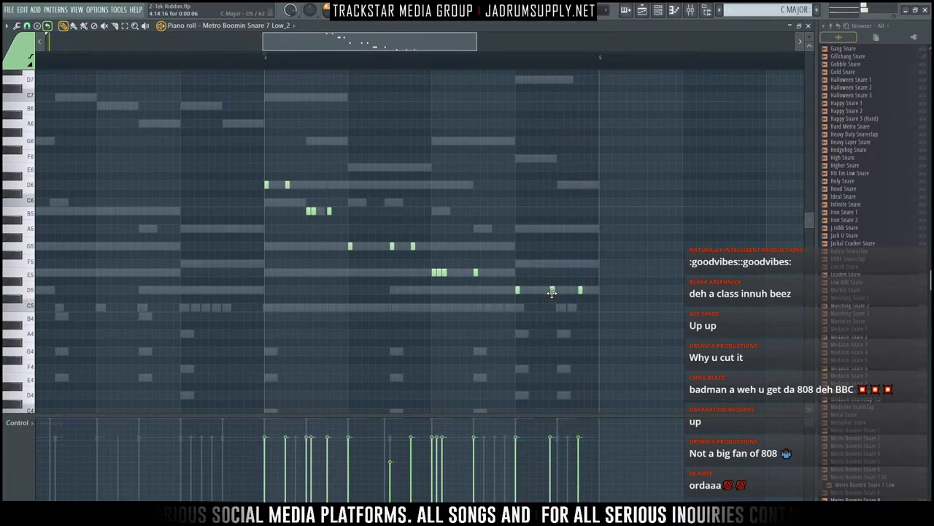
Step: Check the note property options for the control lane beneath the snare fill
scroll(405, 60, "down", 3)
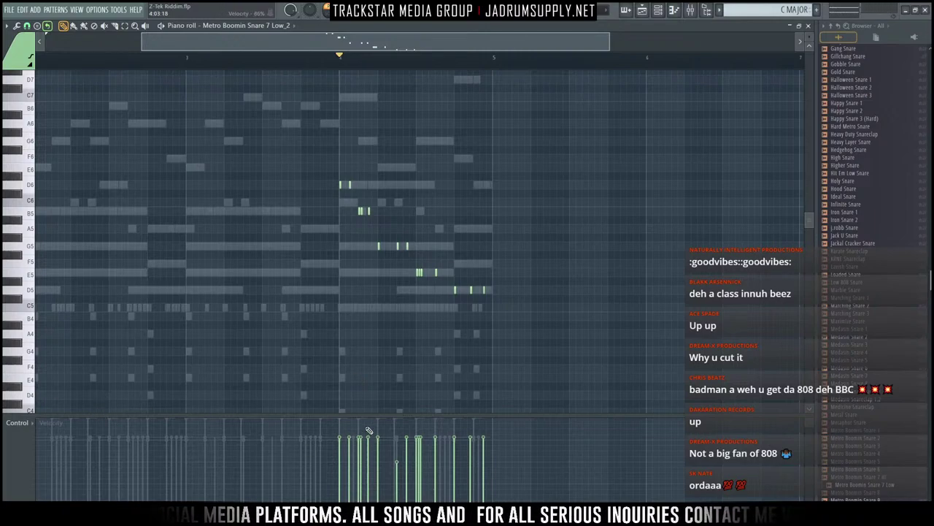
left_click(22, 427)
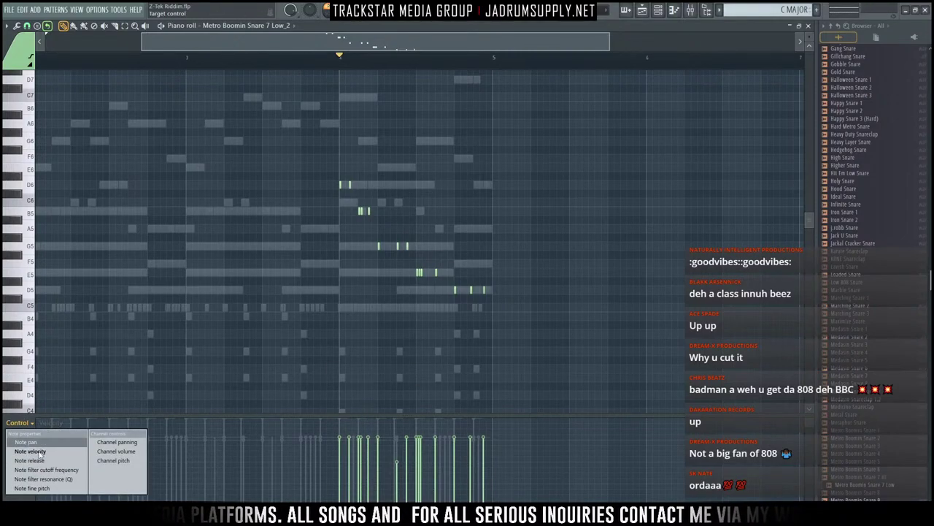
right_click(557, 180)
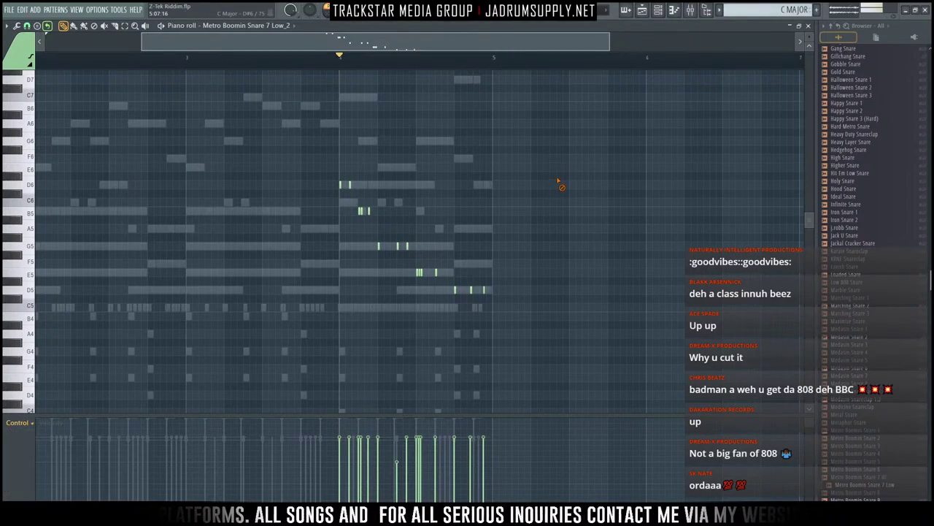
Step: Route the Metro Boomin Snare 7 Low_2 channel to mixer track 17 and lower its fader to match the neighbouring tracks
left_click(658, 9)
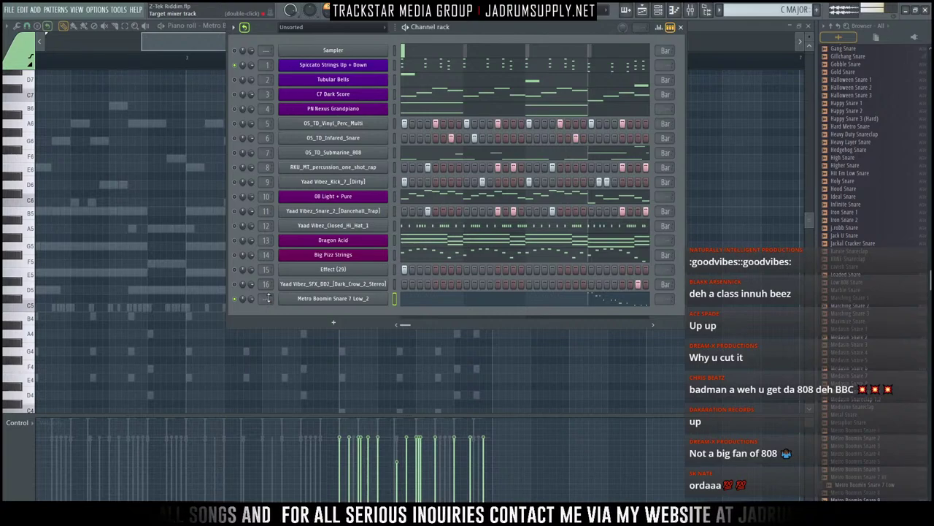
left_click(314, 298)
left_click(691, 10)
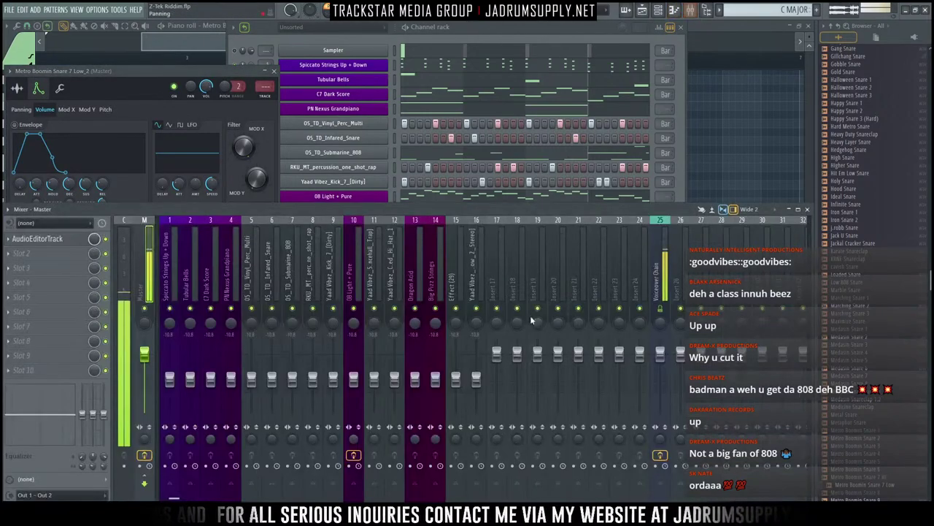
left_click(496, 270)
key("ctrl+l")
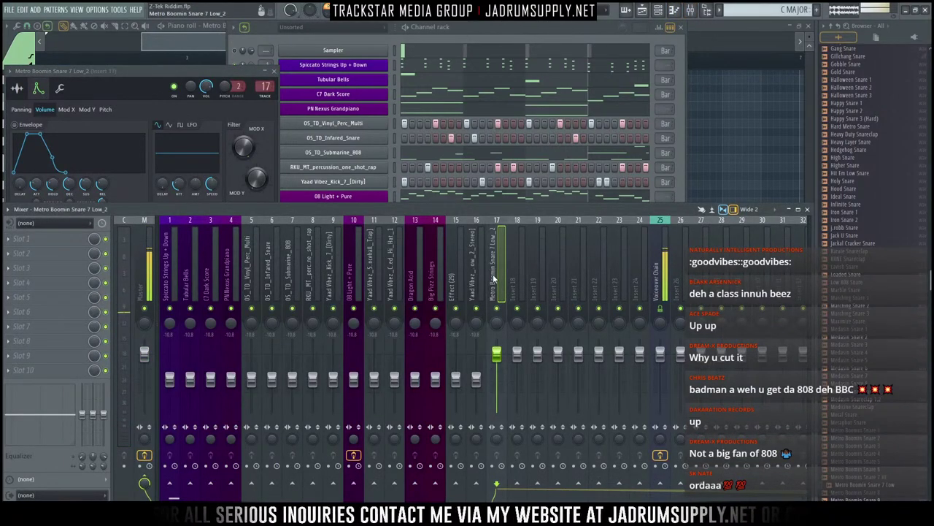
left_click_drag(496, 354, 496, 374)
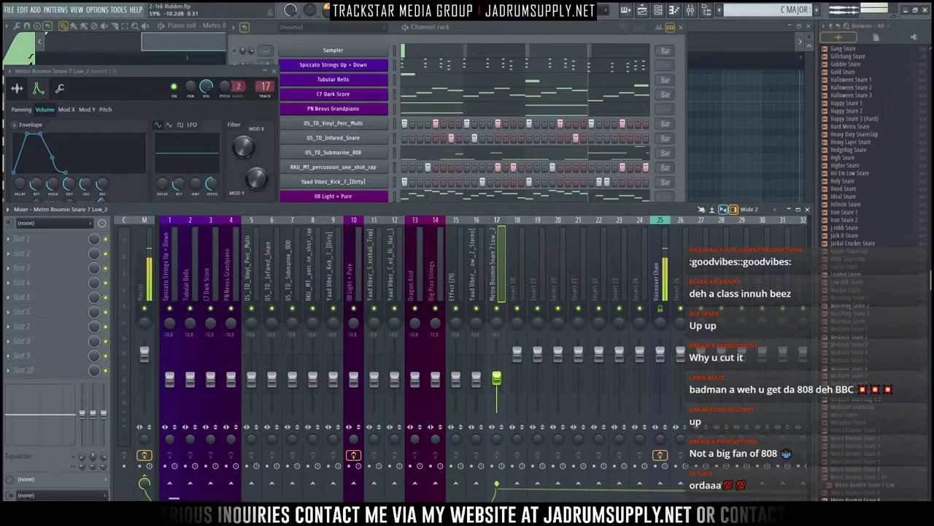
Step: Show fine pitch in the snare fill's control lane and shape a descending slope from raised early notes to lowered final notes
left_click(673, 10)
left_click(317, 300)
left_click(316, 300)
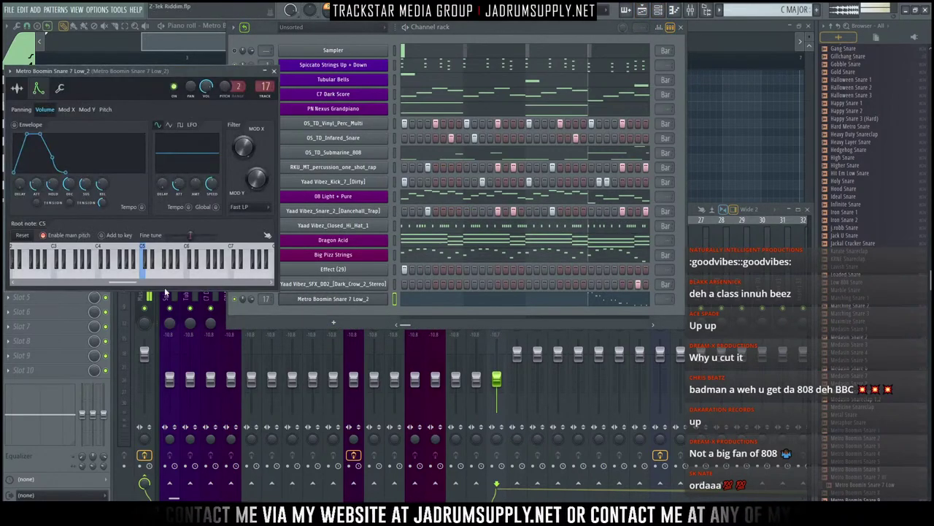
left_click(635, 299)
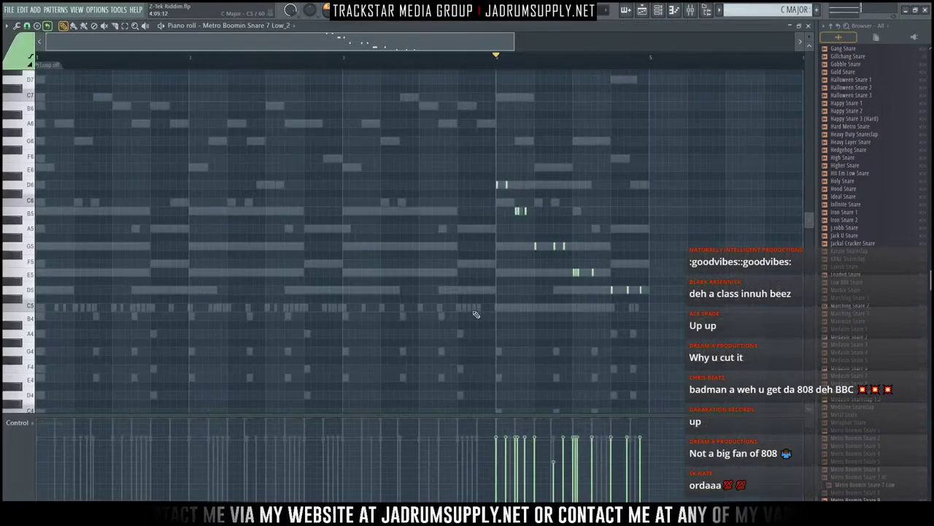
left_click(31, 424)
left_click(30, 488)
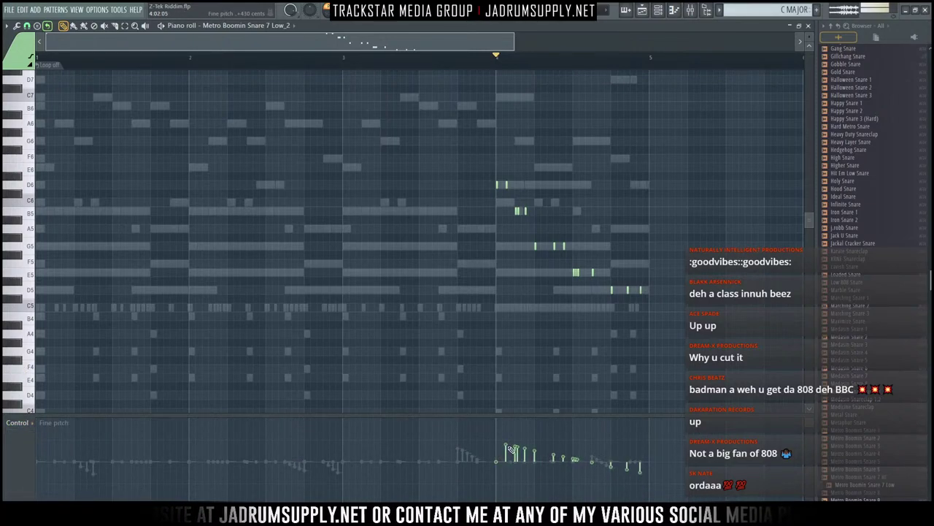
left_click(502, 447)
key("space")
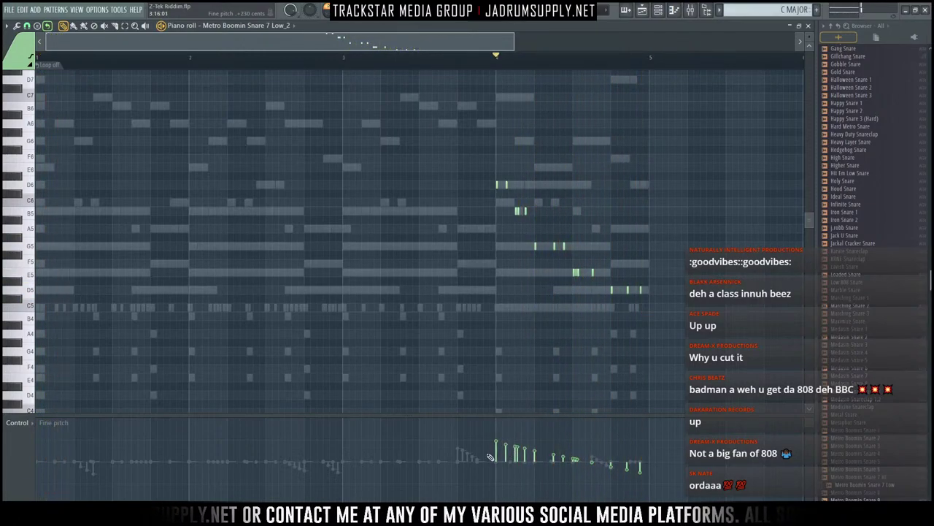
Step: Reduce the fine pitch of the fill's earlier notes to a gentle descending slope and play back the result
key("space")
left_click_drag(497, 462, 556, 460)
key("space")
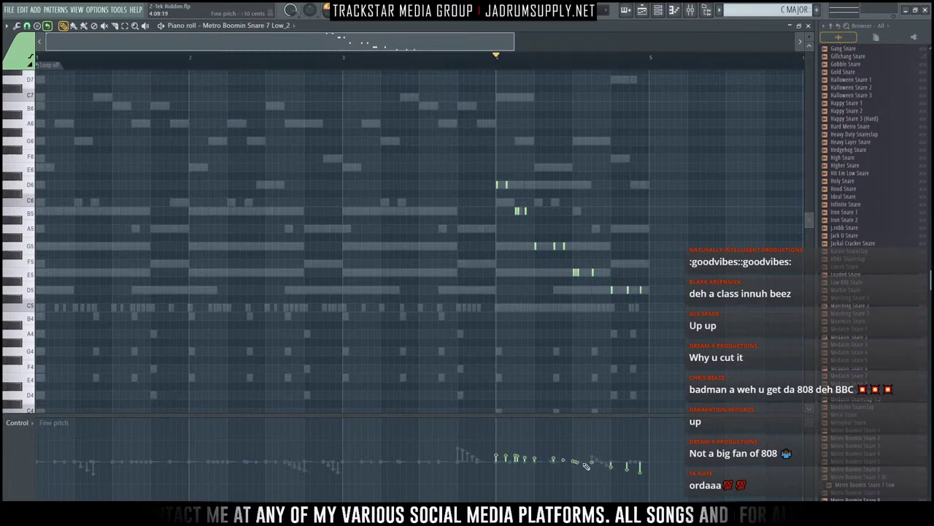
key("space")
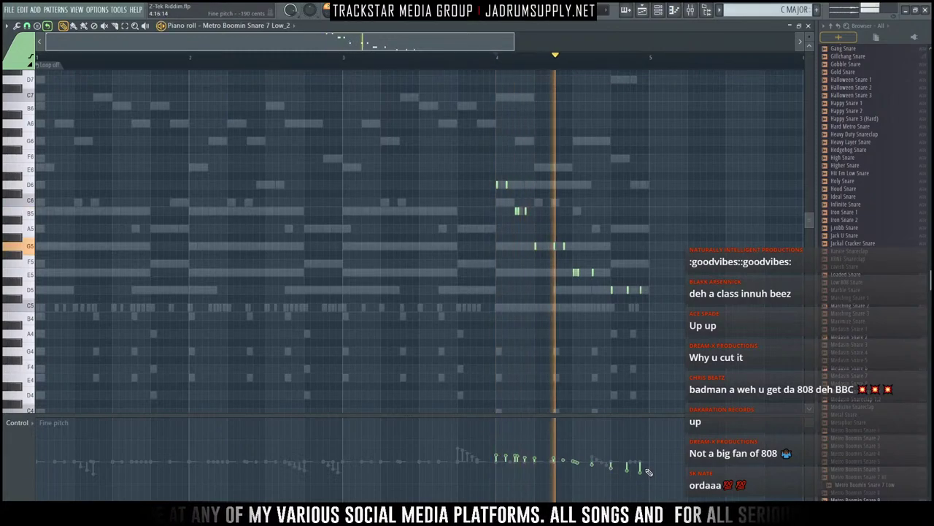
key("space")
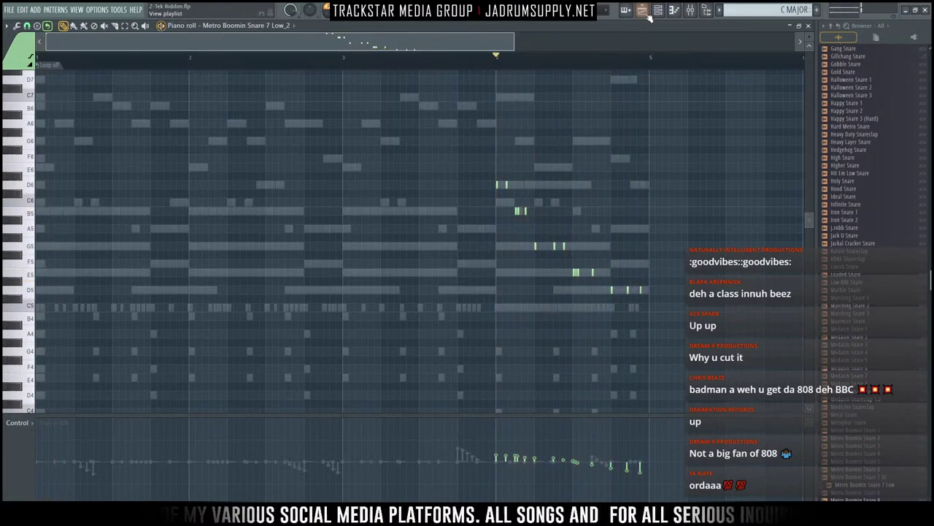
Step: Create a new pattern named Snare Roll for the snare fill
left_click(643, 11)
scroll(360, 376, "down", 3)
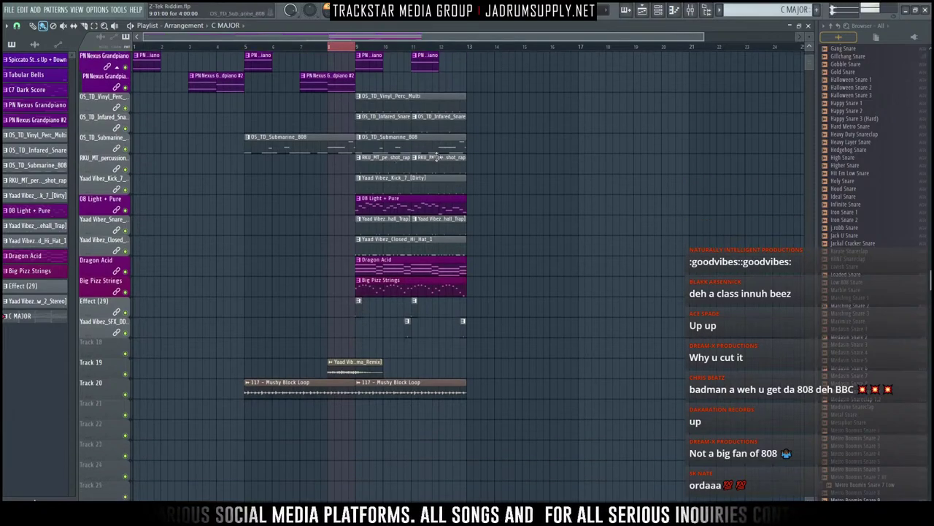
left_click(643, 11)
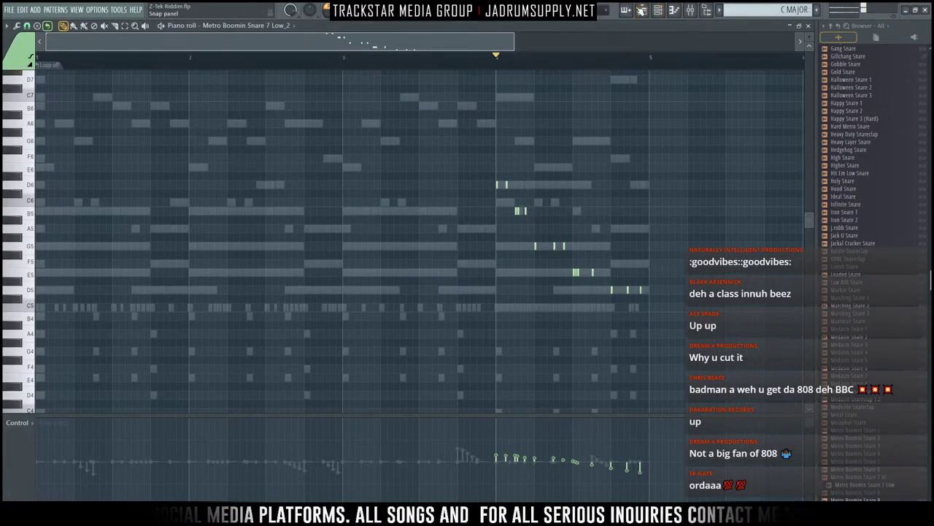
left_click(659, 11)
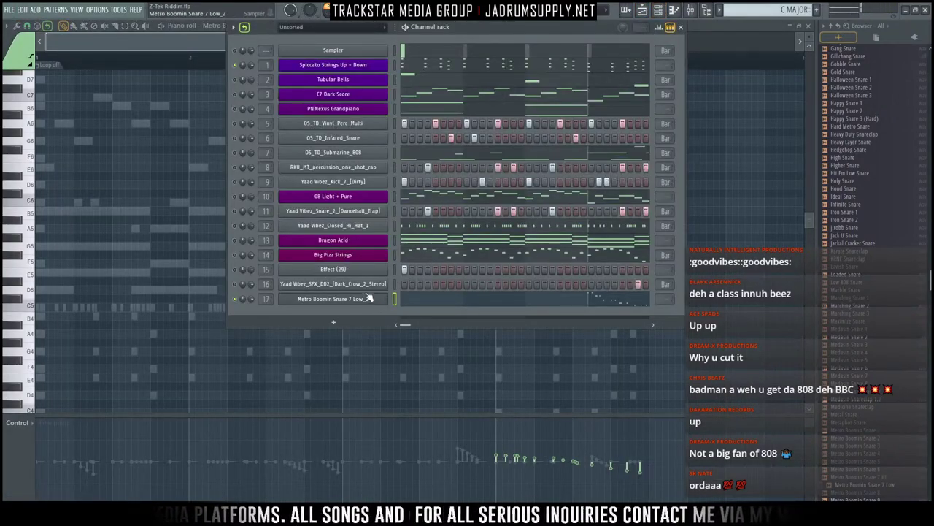
key("F4")
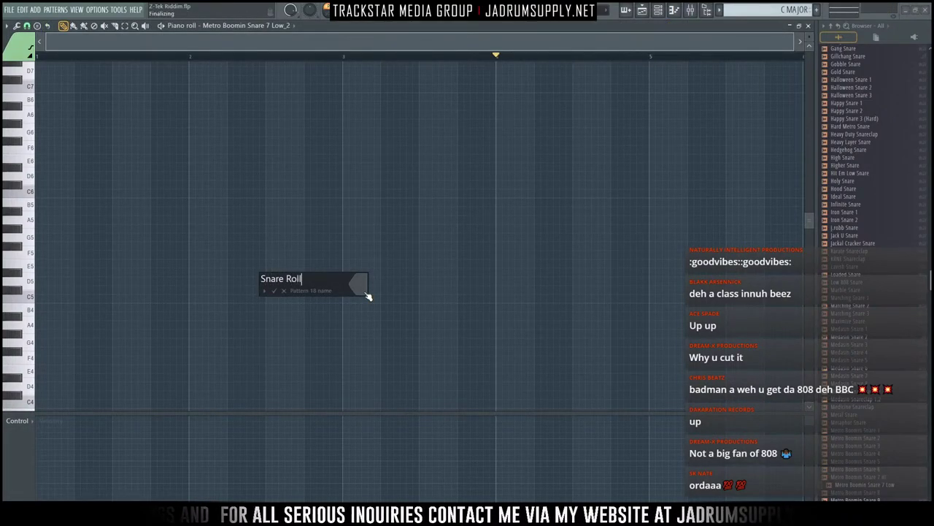
key("Return")
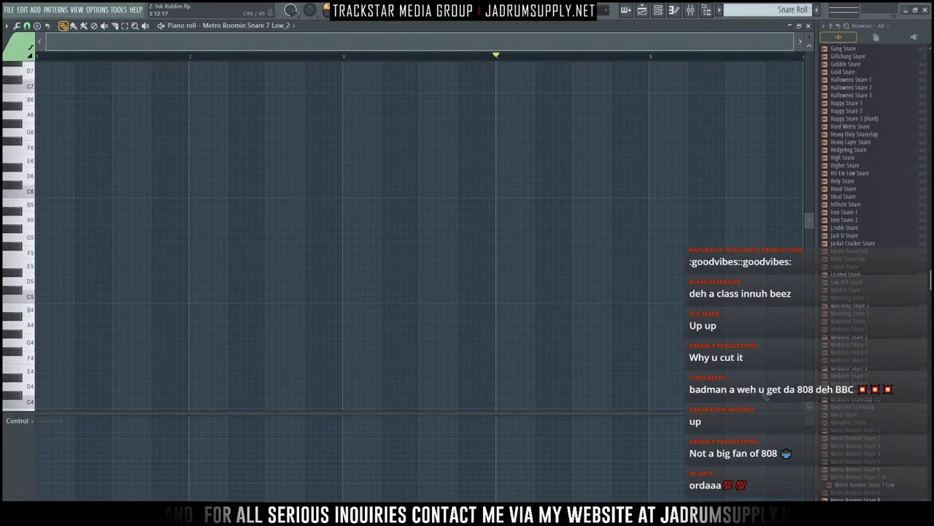
Step: Place the snare fill notes in the Snare Roll pattern and shift them back to begin at the start of bar 1
left_click(656, 11)
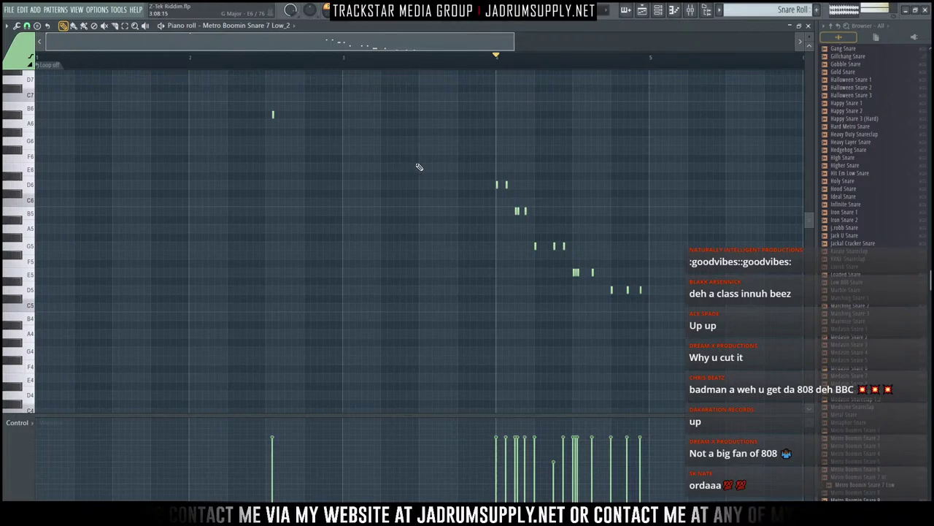
key("shift+Left")
key("shift+Left")
key("shift+Left")
key("shift+Left")
key("shift+Left")
key("shift+Left")
key("shift+Left")
key("shift+Left")
key("shift+Left")
key("shift+Left")
key("shift+Left")
key("shift+Left")
key("shift+Left")
key("shift+Left")
key("shift+Left")
key("shift+Left")
key("shift+Left")
key("shift+Left")
key("shift+Left")
key("shift+Left")
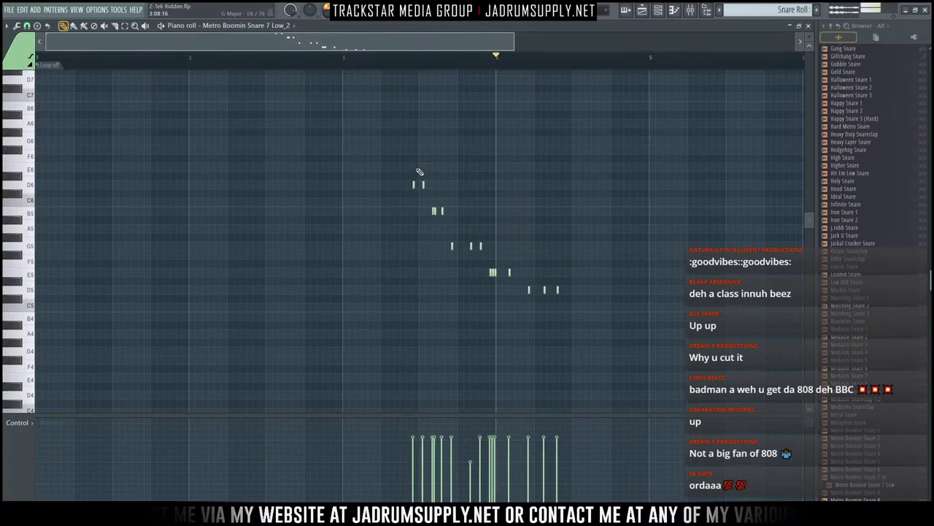
key("shift+Left")
key("shift+Left")
key("shift+Left")
key("shift+Left")
key("shift+Left")
key("shift+Left")
key("shift+Left")
key("shift+Left")
key("shift+Left")
key("shift+Left")
key("shift+Left")
key("shift+Left")
key("shift+Left")
key("shift+Left")
key("shift+Left")
key("shift+Left")
key("shift+Left")
key("shift+Left")
key("shift+Left")
key("shift+Left")
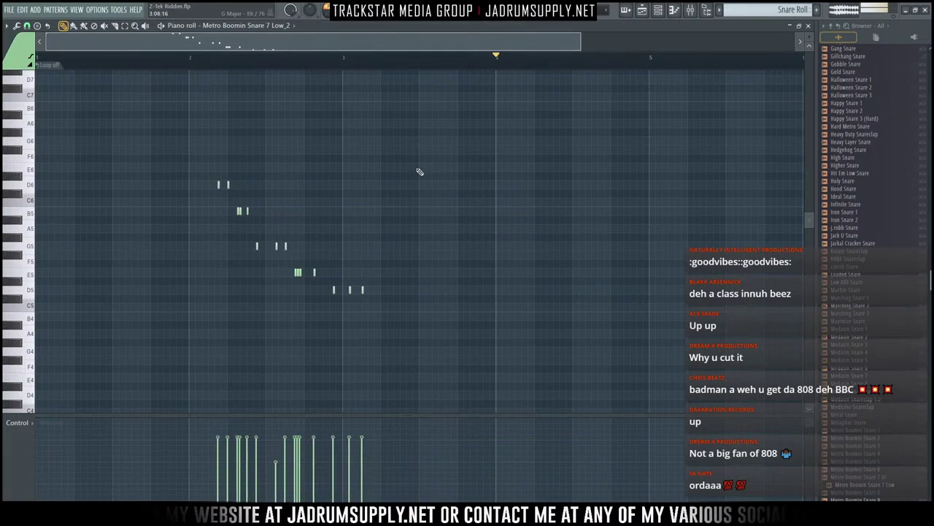
key("shift+Left")
key("shift+Left")
key("shift+Left")
key("shift+Left")
key("shift+Left")
key("shift+Left")
key("shift+Left")
key("shift+Left")
key("shift+Left")
key("shift+Left")
key("shift+Left")
key("shift+Left")
key("shift+Left")
key("shift+Left")
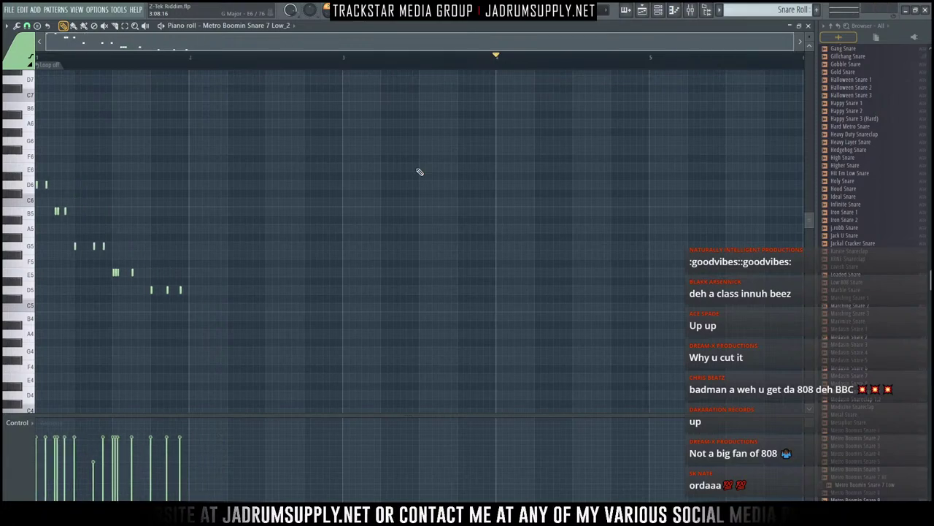
Step: Place the Snare Roll pattern in the playlist on Track 18 at bar 8
left_click(642, 11)
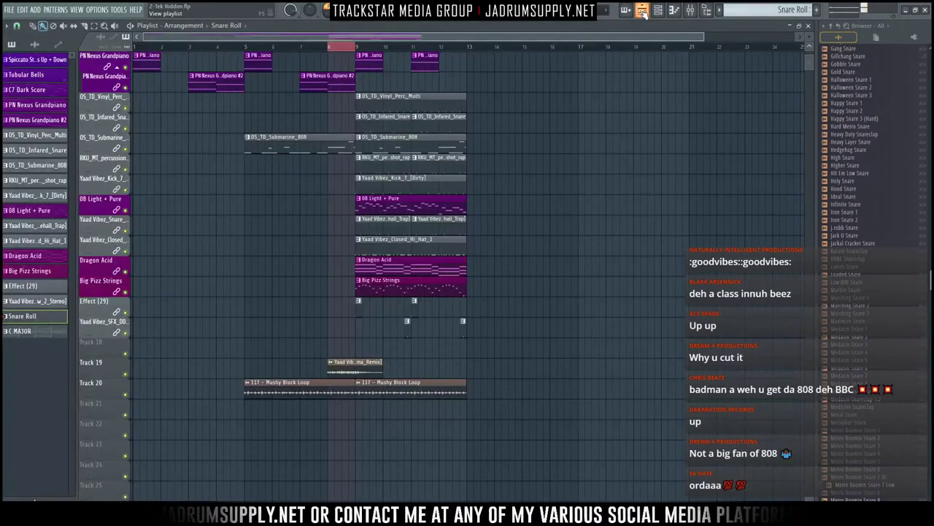
left_click_drag(436, 353, 339, 347)
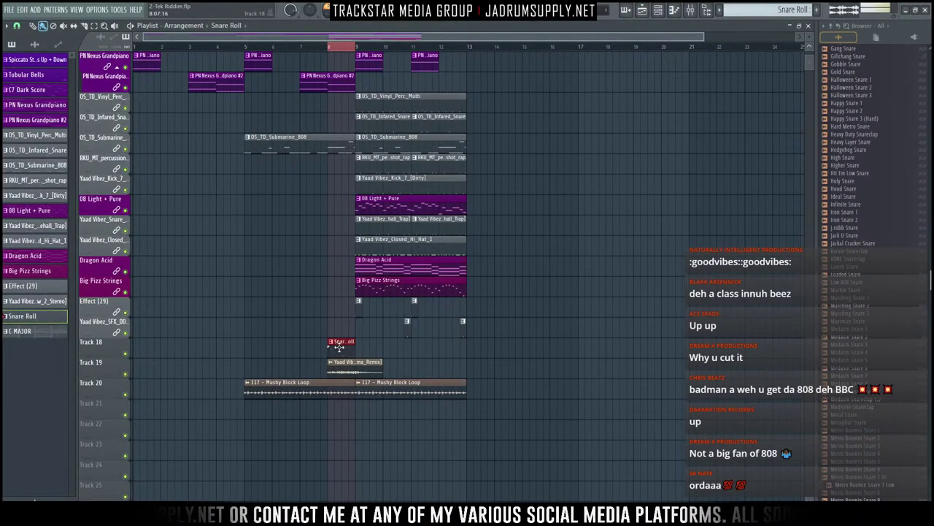
left_click(658, 10)
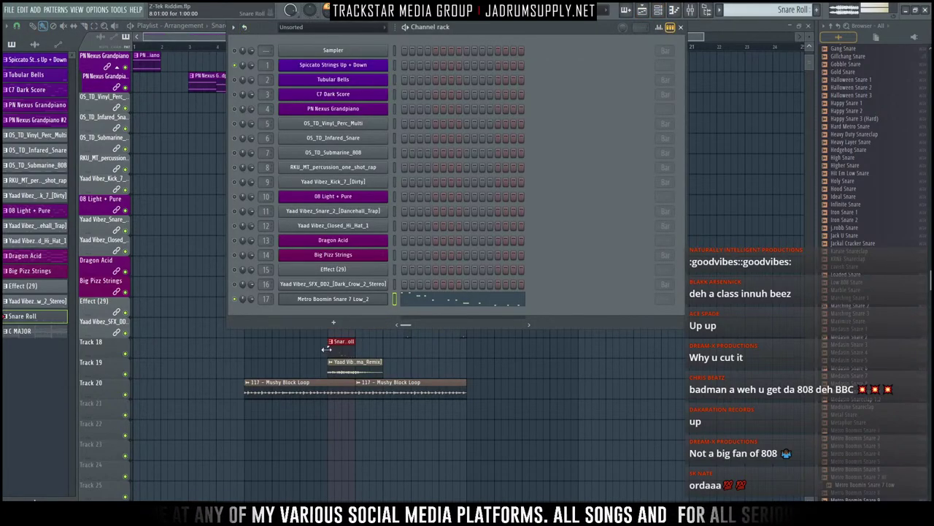
left_click(244, 27)
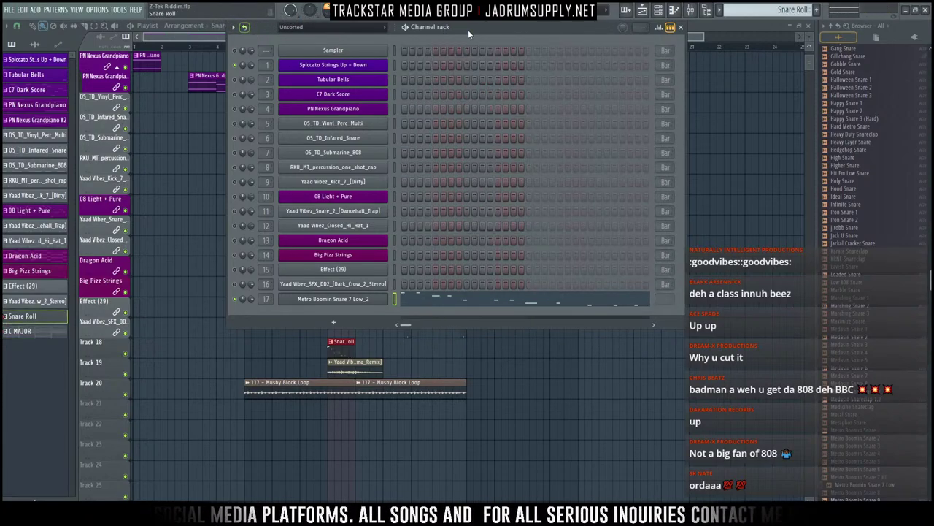
key("KP_Add")
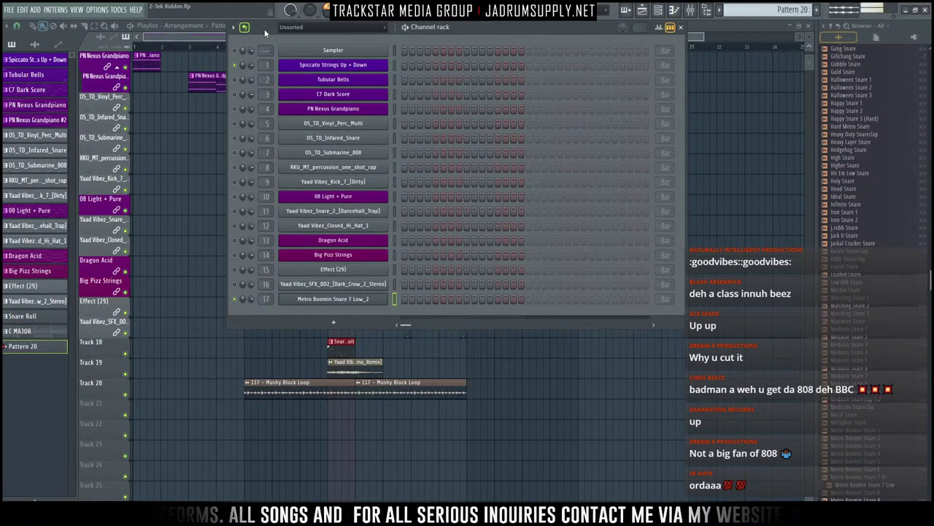
key("KP_Subtract")
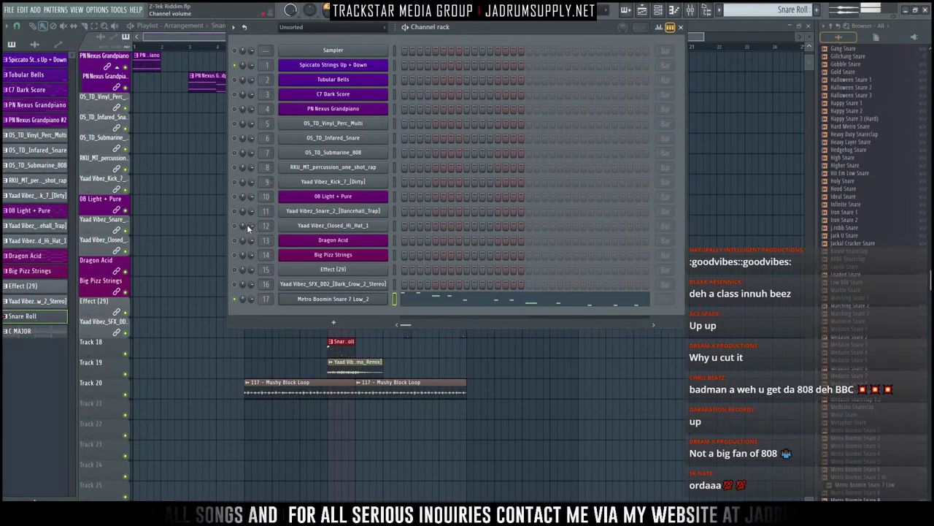
key("F6")
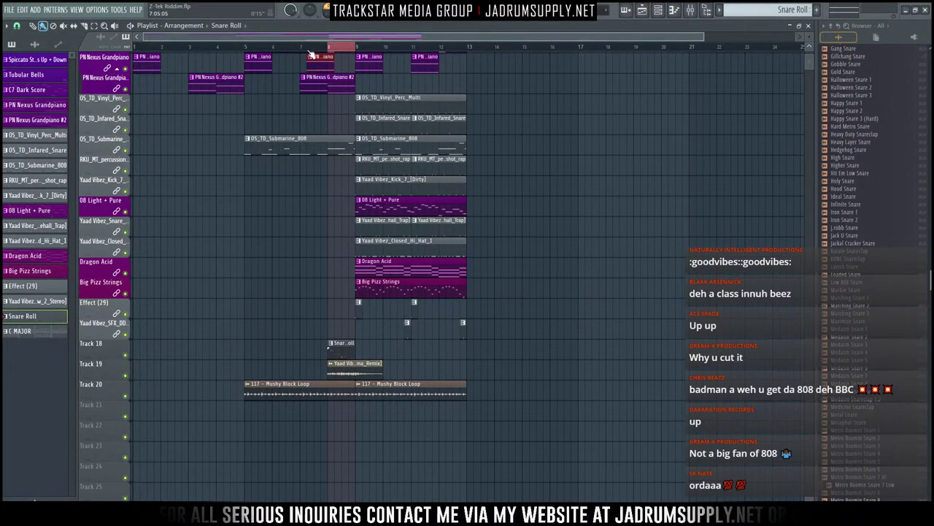
Step: Play the arrangement from bar 7 to audition the snare roll before the main loop
left_click(307, 48)
key("space")
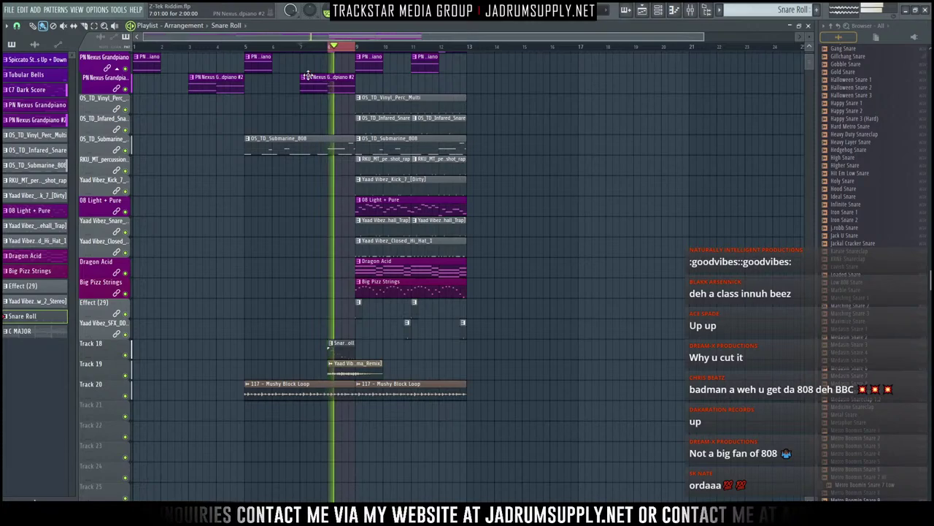
key("space")
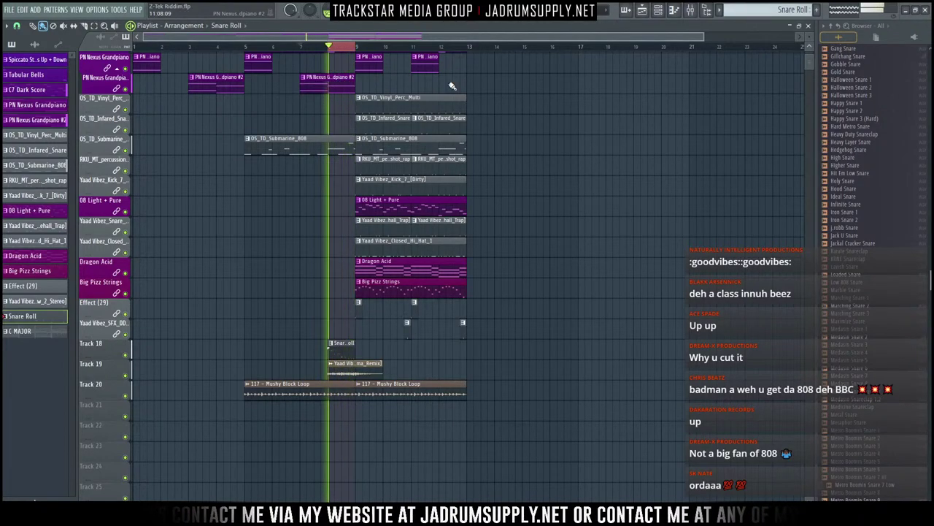
key("F6")
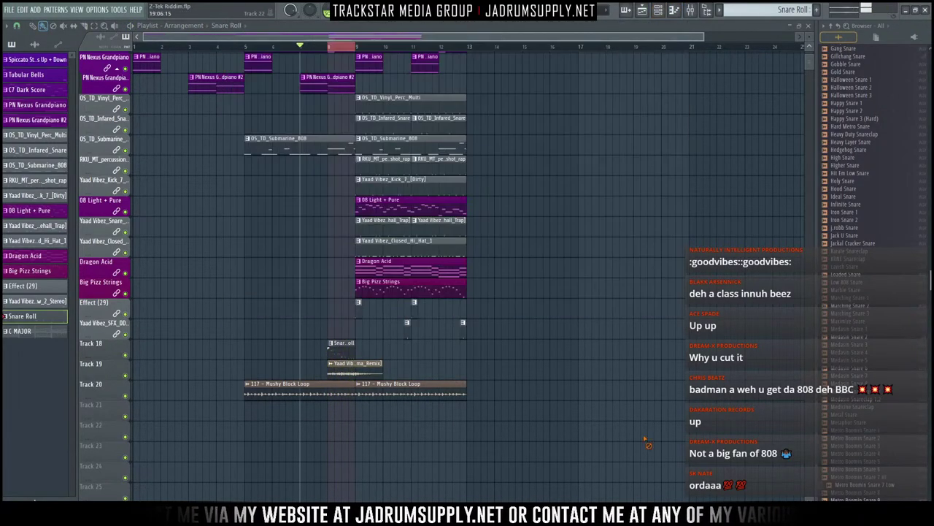
scroll(453, 50, "down", 2)
scroll(494, 215, "up", 3)
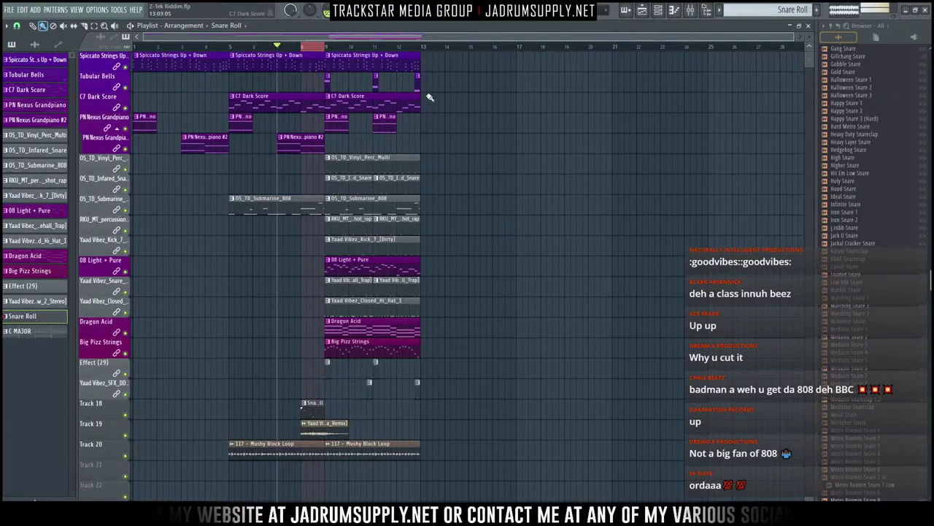
Step: Clear the playlist time selection and mute the Dragon Acid track while auditioning the main loop from bar 9
key("ctrl+d")
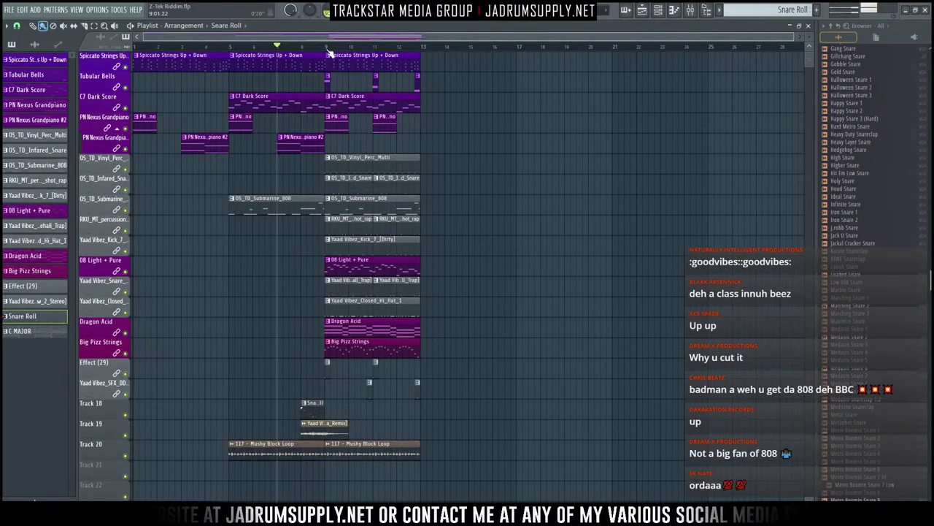
left_click(327, 48)
key("space")
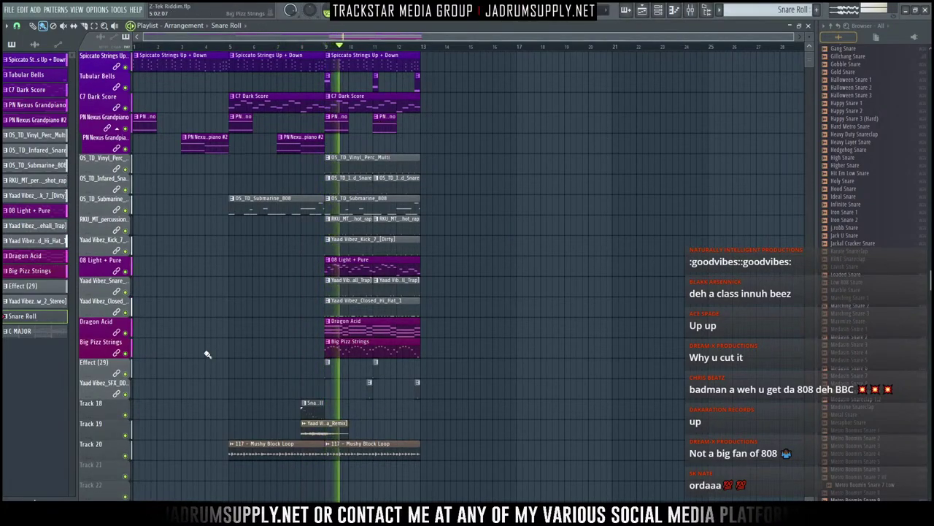
key("space")
left_click(127, 332)
key("space")
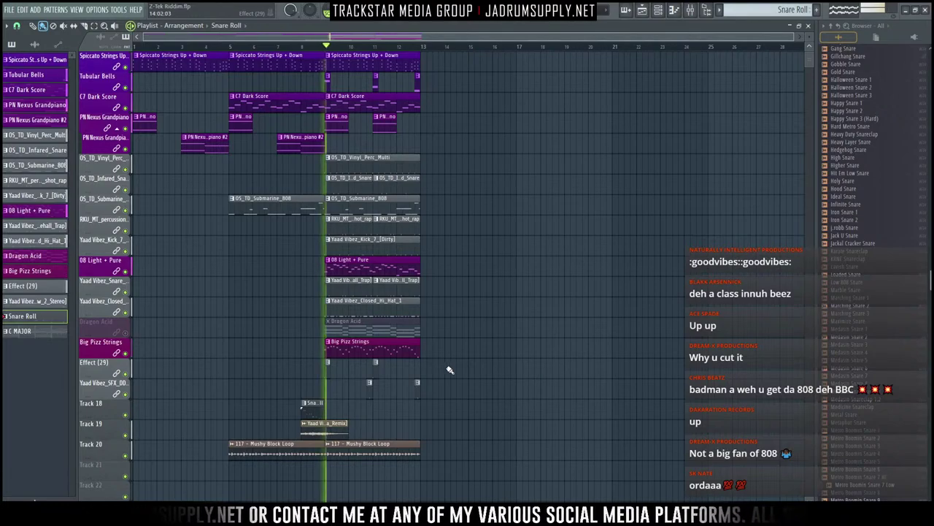
Step: Move the Big Pizz Strings clip from bar 9 to start at bar 13
left_click_drag(359, 351, 454, 350)
key("space")
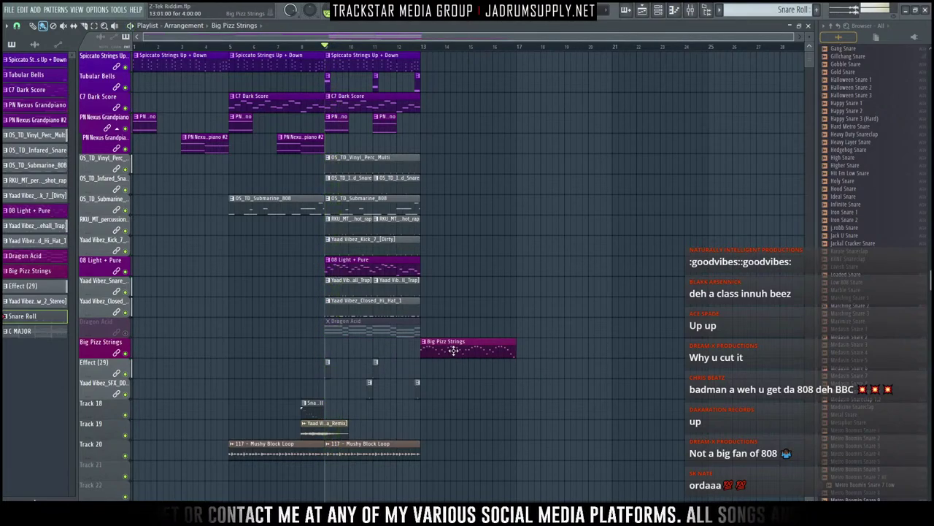
Step: Audition the Big Pizz Strings clip from bar 13 and inspect its notes in the piano roll
right_click(127, 356)
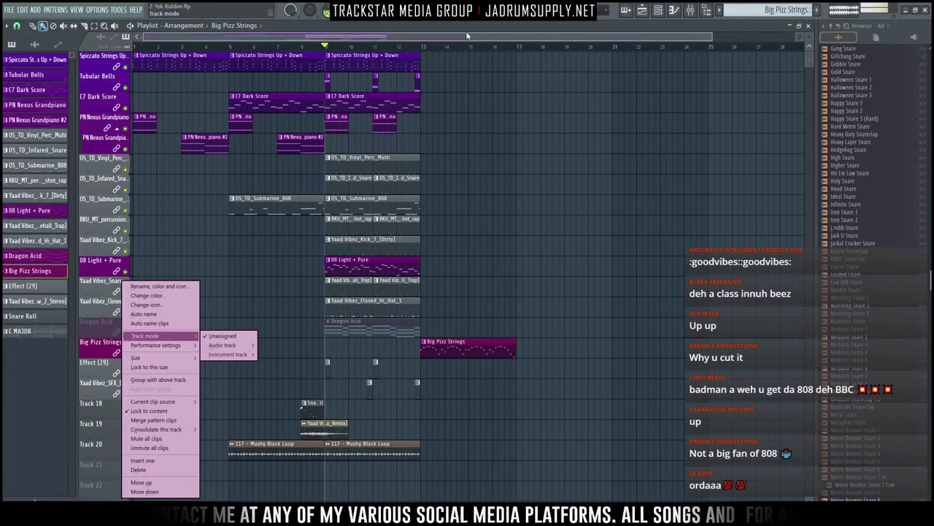
left_click(418, 45)
left_click(421, 46)
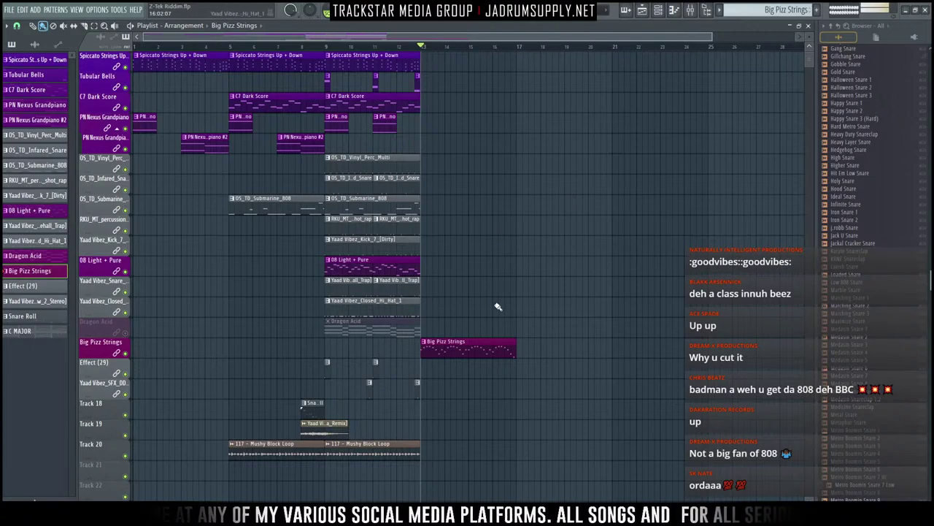
key("space")
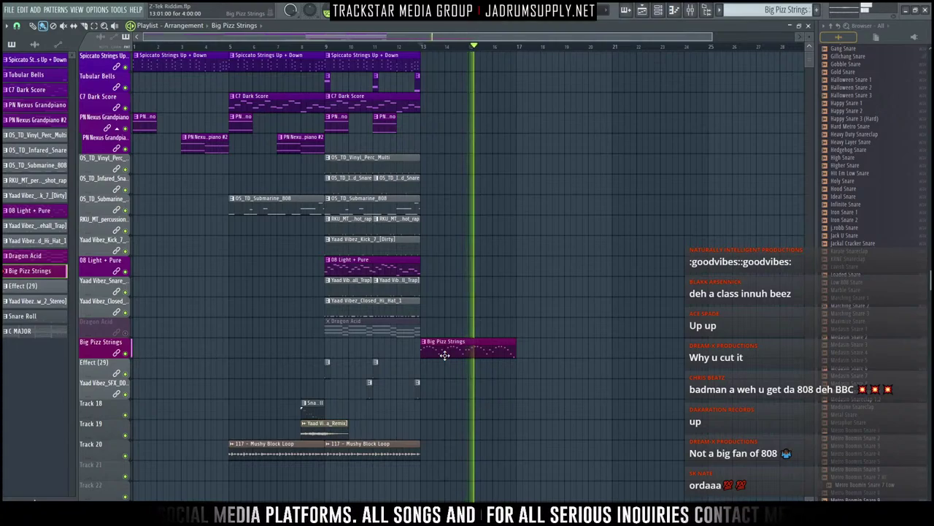
double_click(474, 354)
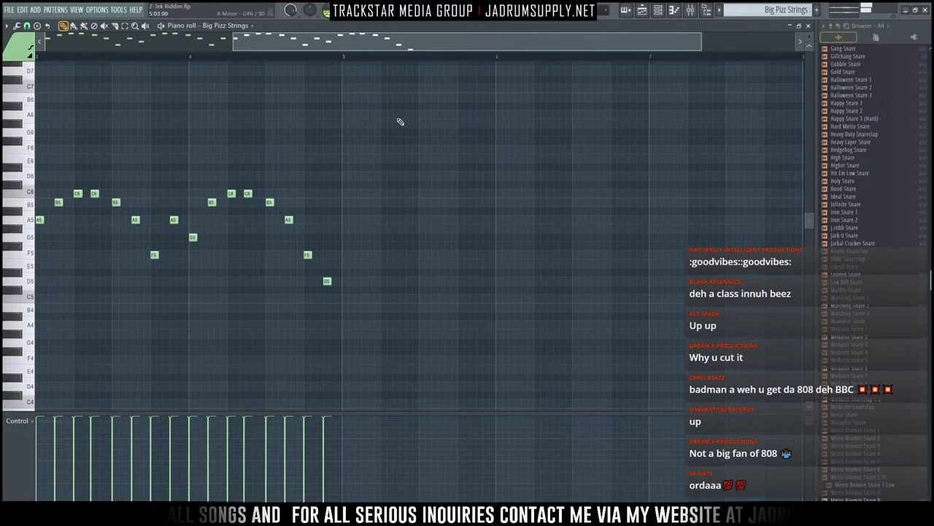
left_click(644, 10)
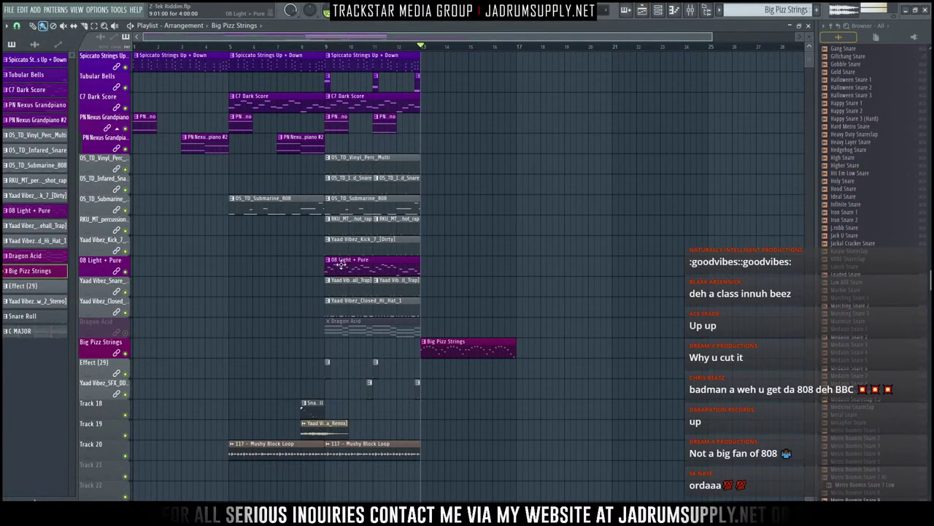
Step: Move the 08 Light + Pure clip from bar 9 to start at bar 13 and audition it alongside the Big Pizz Strings
left_click_drag(339, 264, 435, 264)
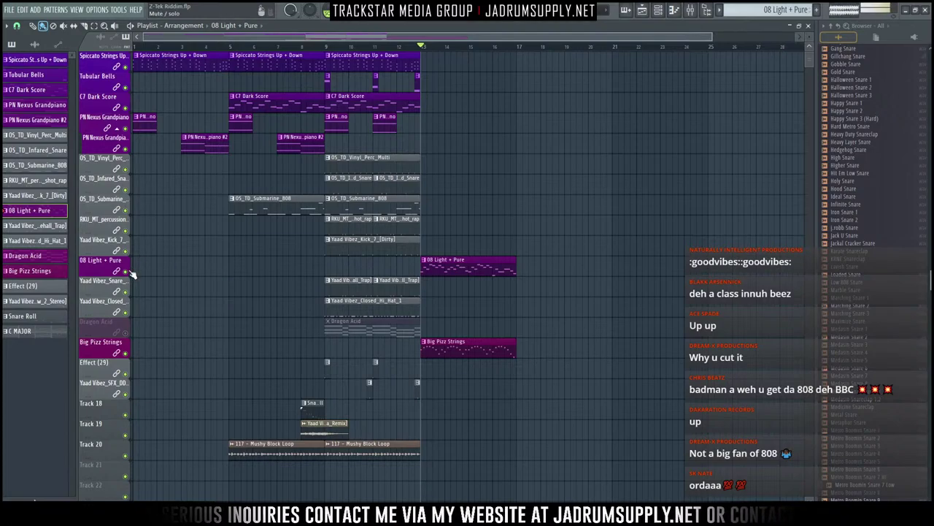
key("space")
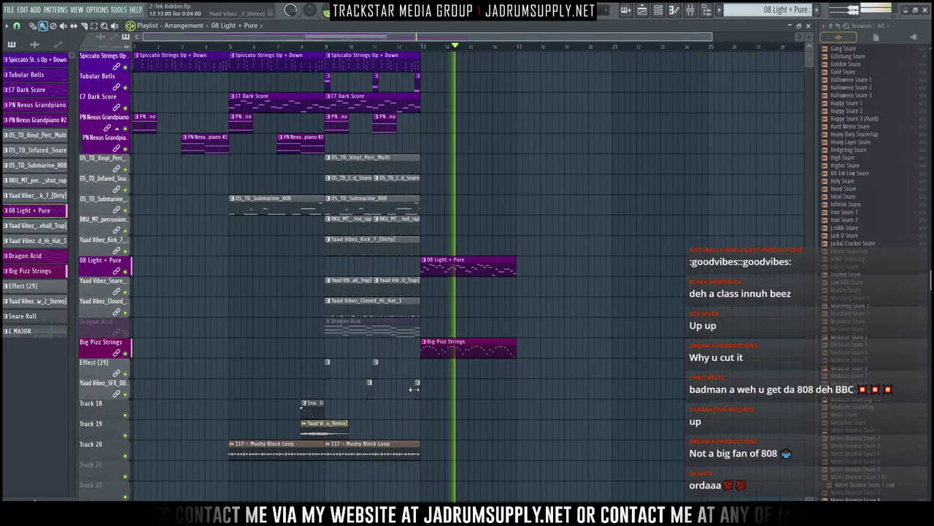
key("space")
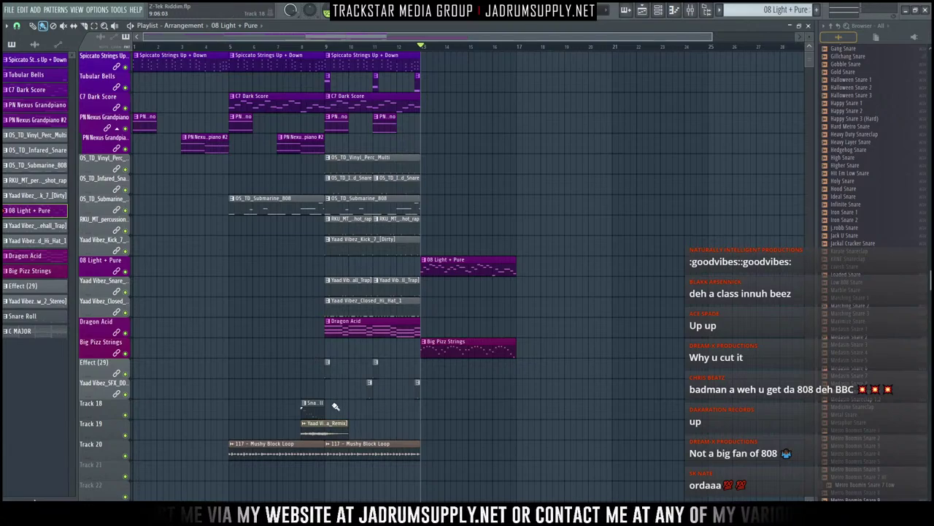
Step: Duplicate the bar 9 to 12 clips from Spiccato Strings through Yaad Vibez_SFX so the copies start at bar 13
left_click_drag(328, 399, 418, 44)
key("ctrl+b")
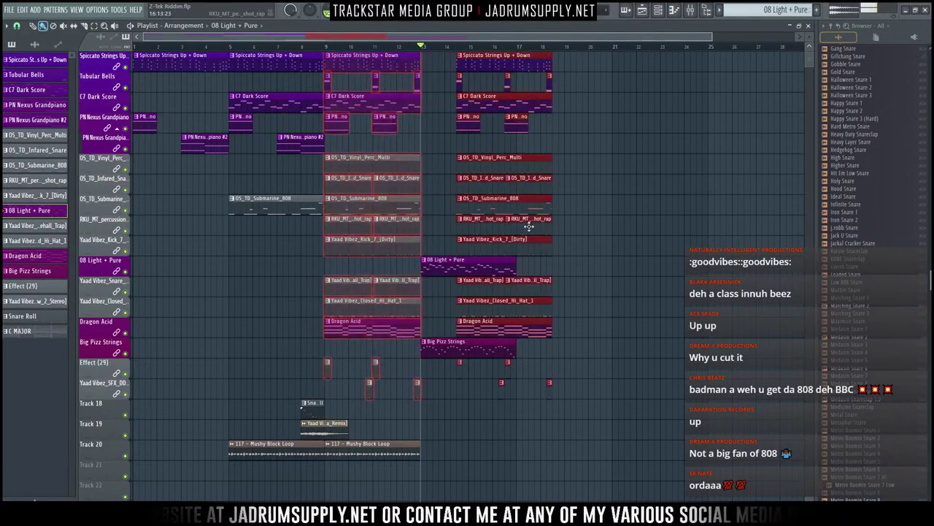
left_click_drag(471, 219, 478, 219)
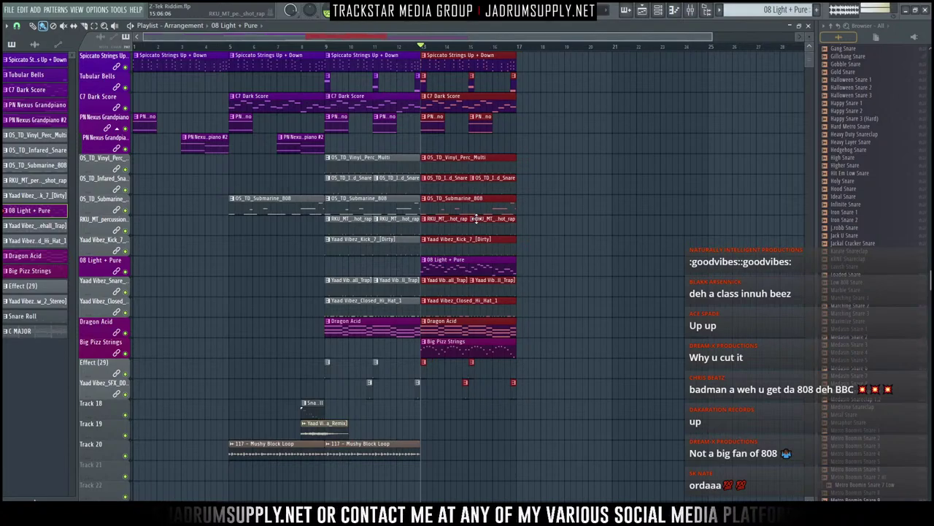
Step: Add an Intro marker to the playlist timeline and position it at bar 1
key("alt+t")
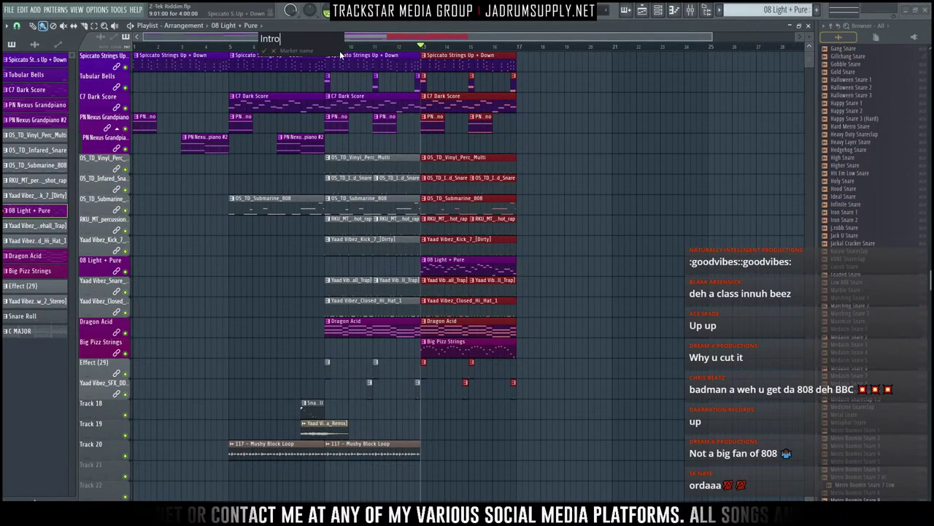
type("Intro")
key("Return")
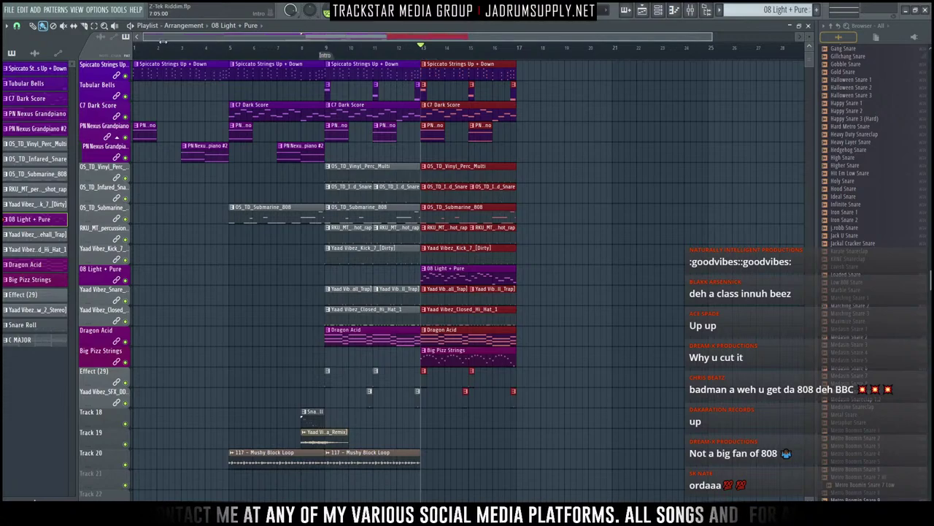
right_click(322, 59)
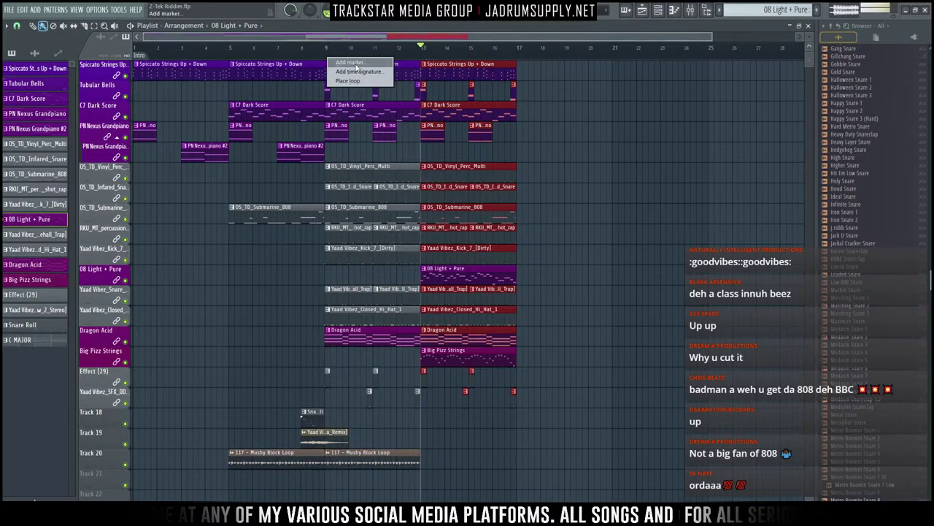
left_click(353, 70)
key("Return")
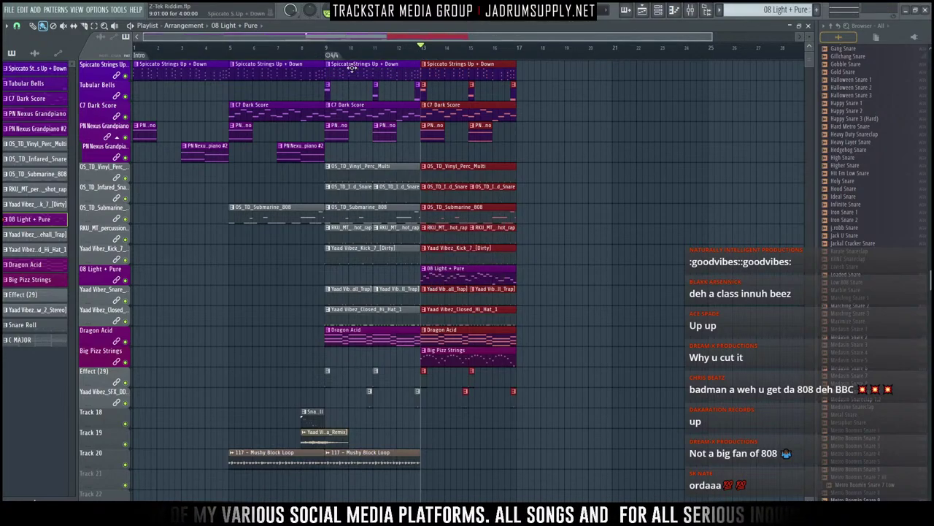
right_click(329, 54)
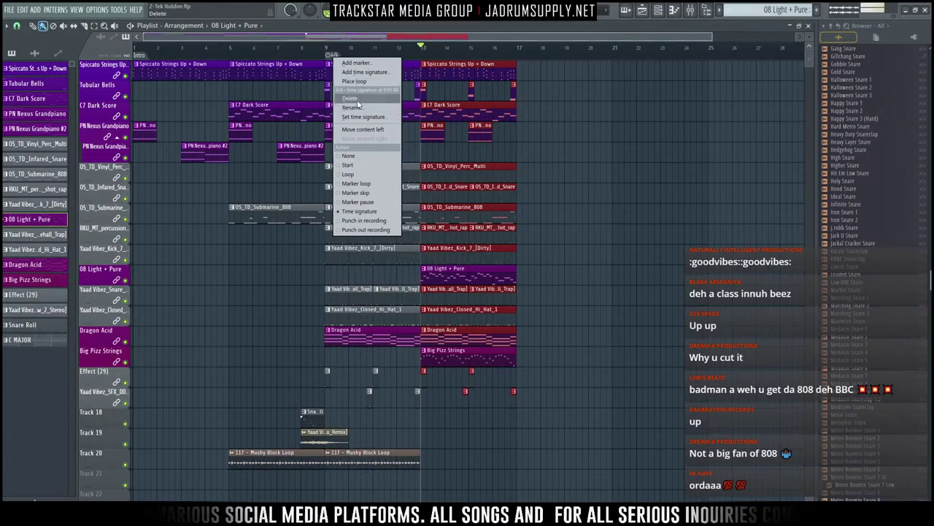
left_click(338, 64)
Step: Add a Chorus marker to the playlist timeline at bar 9
right_click(327, 60)
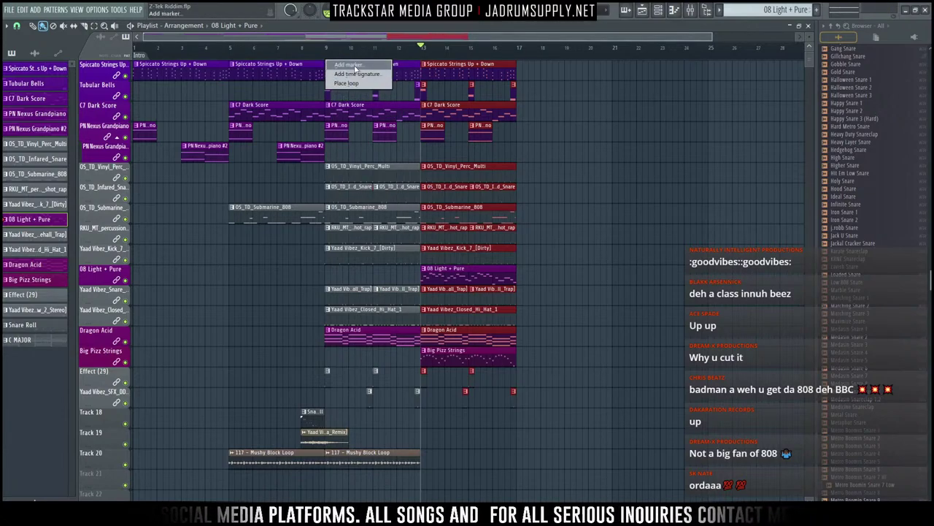
left_click(353, 70)
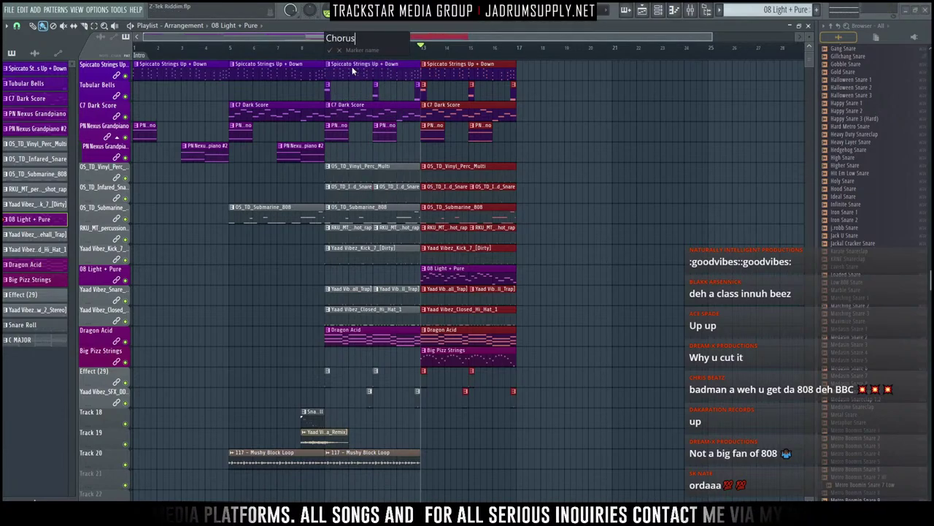
key("Return")
scroll(346, 59, "down", 2)
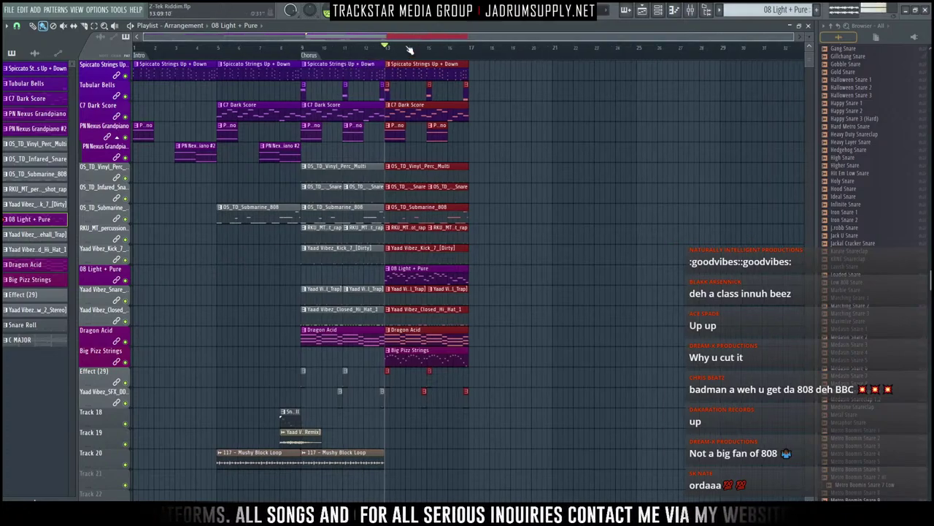
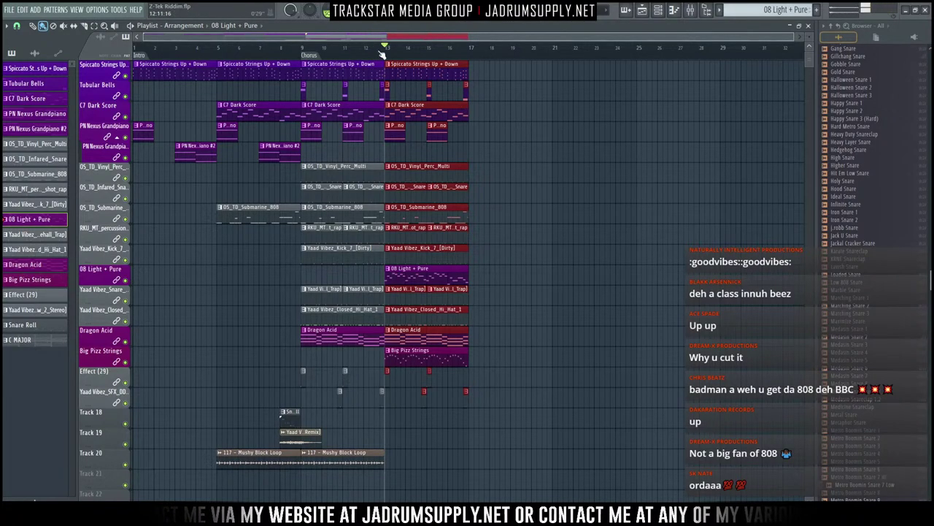
Step: Deselect the duplicated clips and place a loop on the timeline at the Chorus marker
right_click(397, 11)
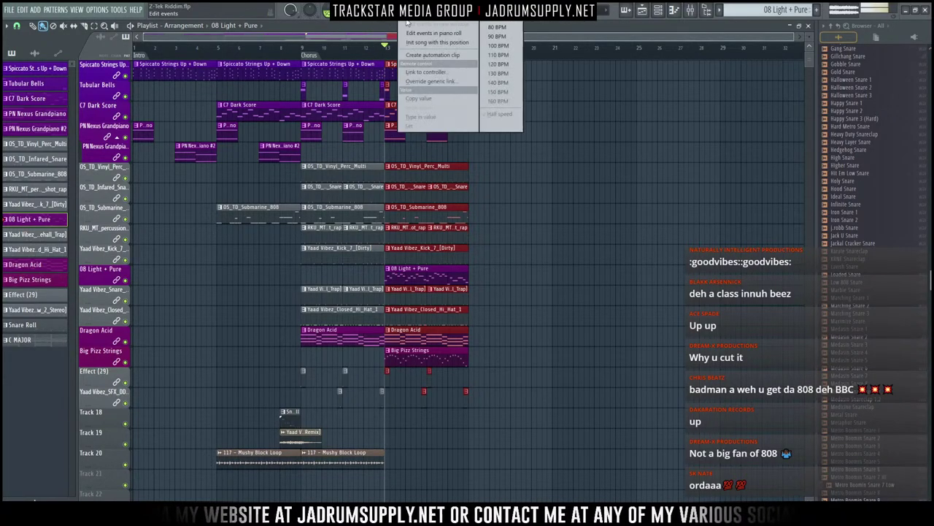
left_click(497, 275, "ctrl")
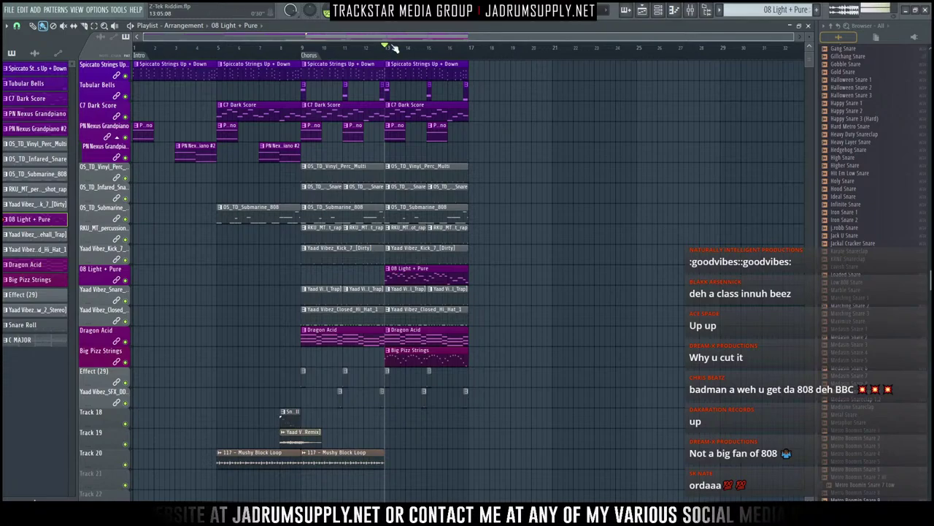
right_click(305, 56)
left_click(327, 83)
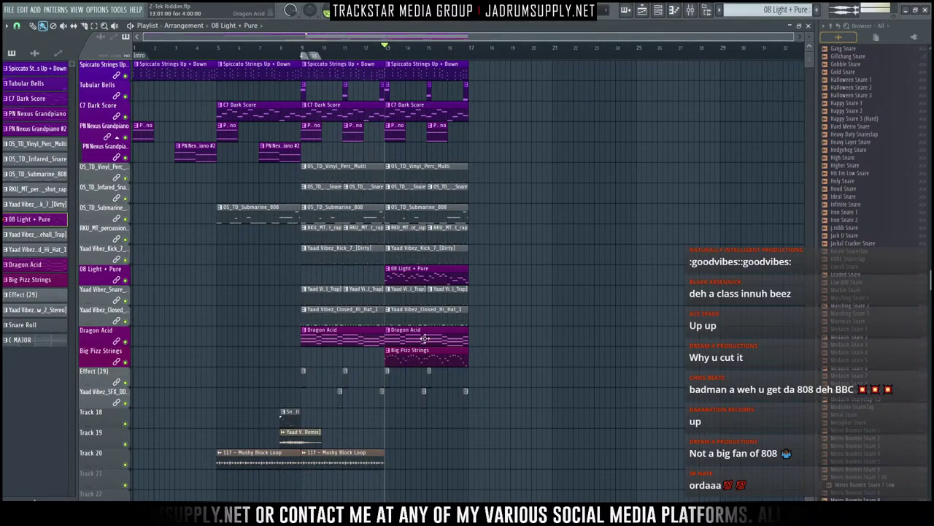
Step: Extend the 117 - Mushy Block Loop on Track 20 with another copy starting at bar 13, and deselect it
left_click(385, 462)
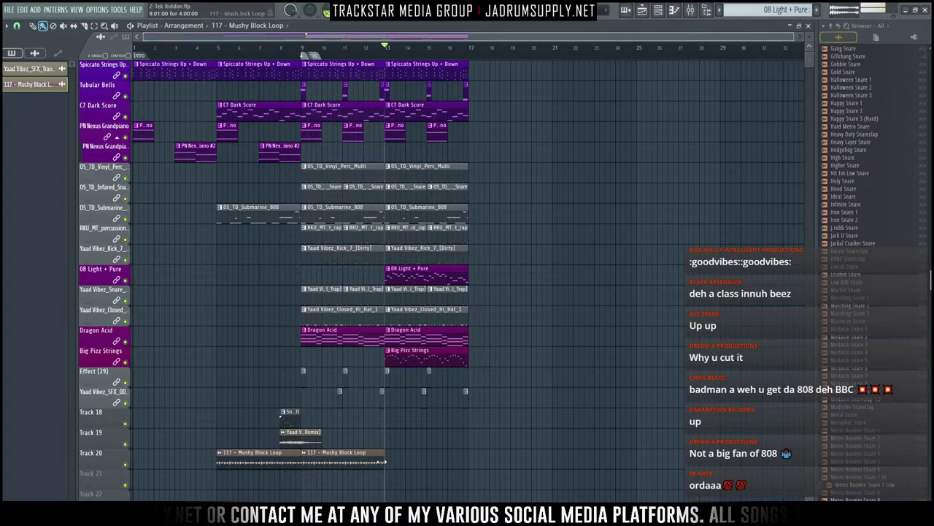
left_click(388, 463)
left_click(658, 10)
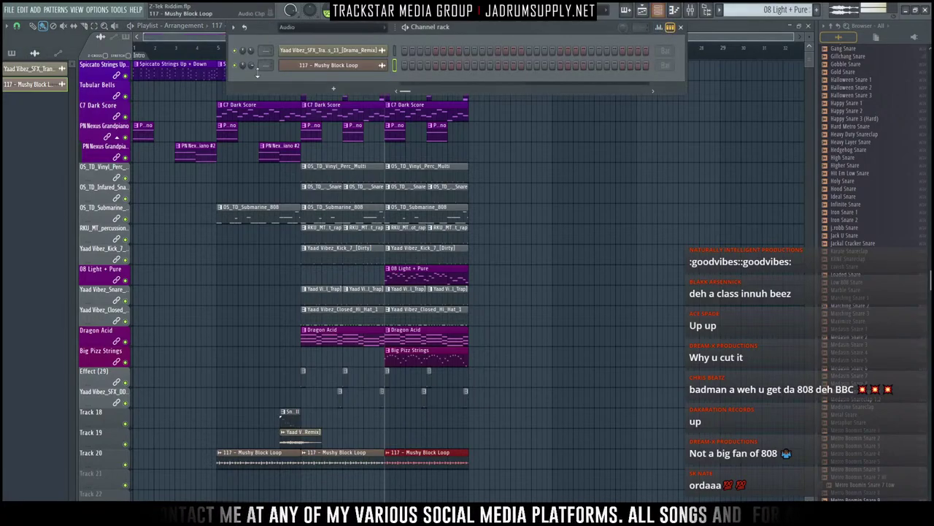
right_click(646, 399)
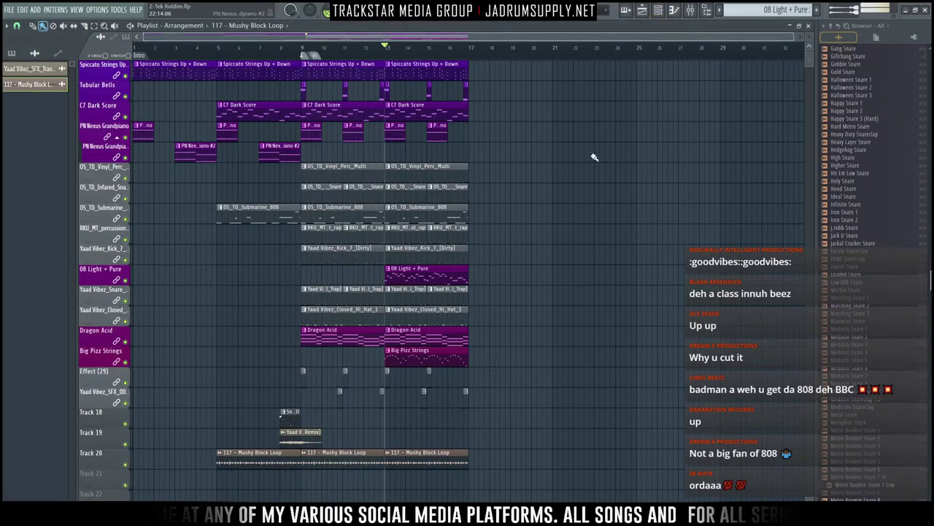
Step: Color the two audio channels with a gradient from blue for the transition SFX to light gray #A49890 for the Mushy Block Loop
left_click(658, 11)
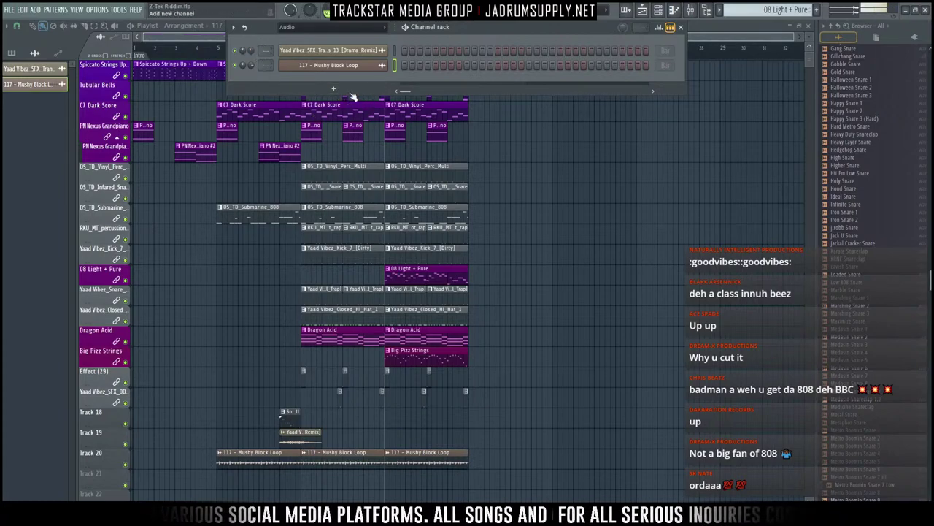
left_click(395, 56)
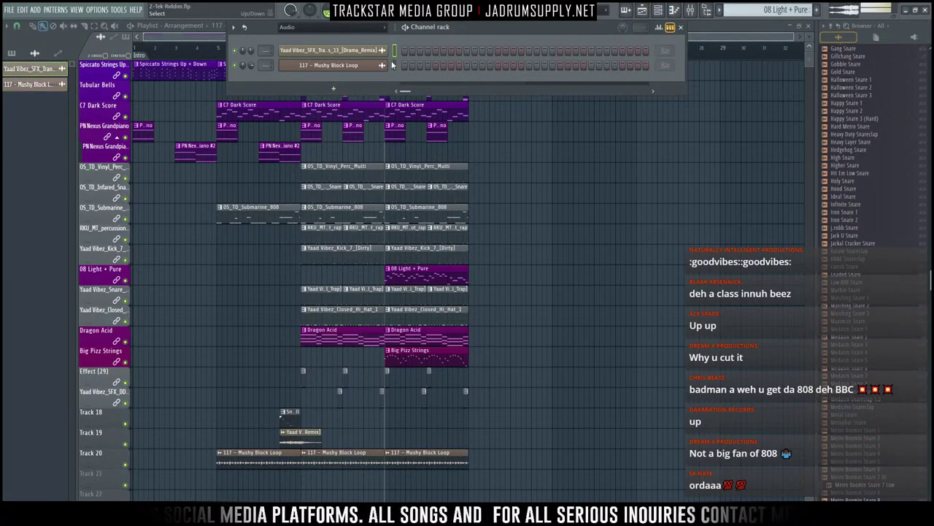
left_click(235, 27)
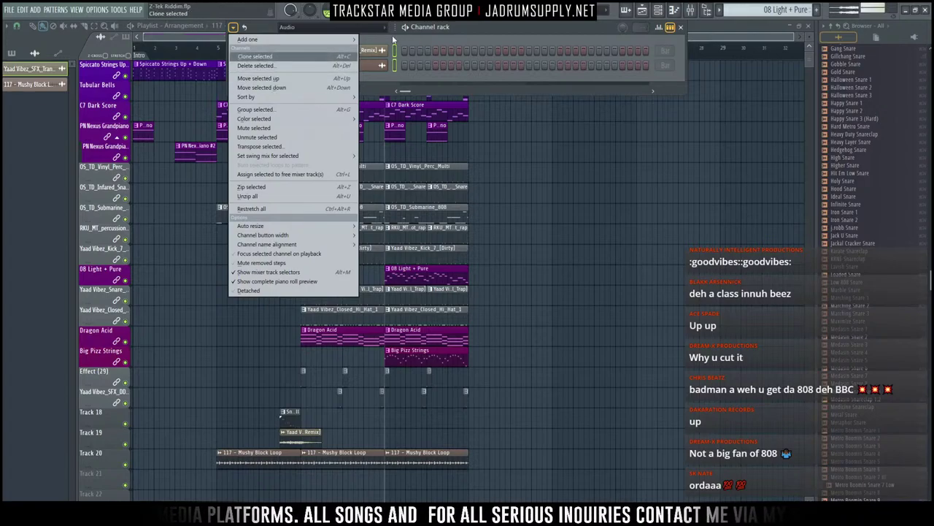
left_click(378, 118)
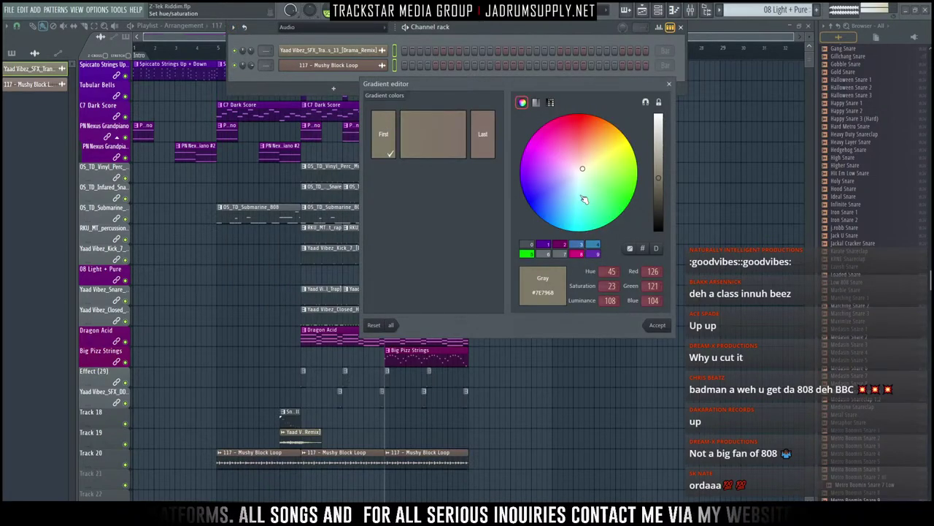
left_click(553, 225)
left_click(482, 140)
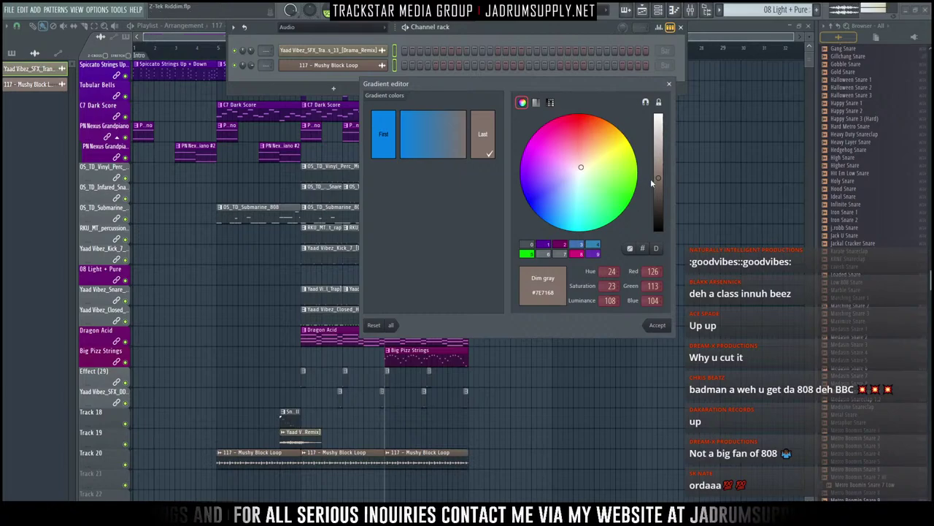
left_click_drag(658, 178, 662, 163)
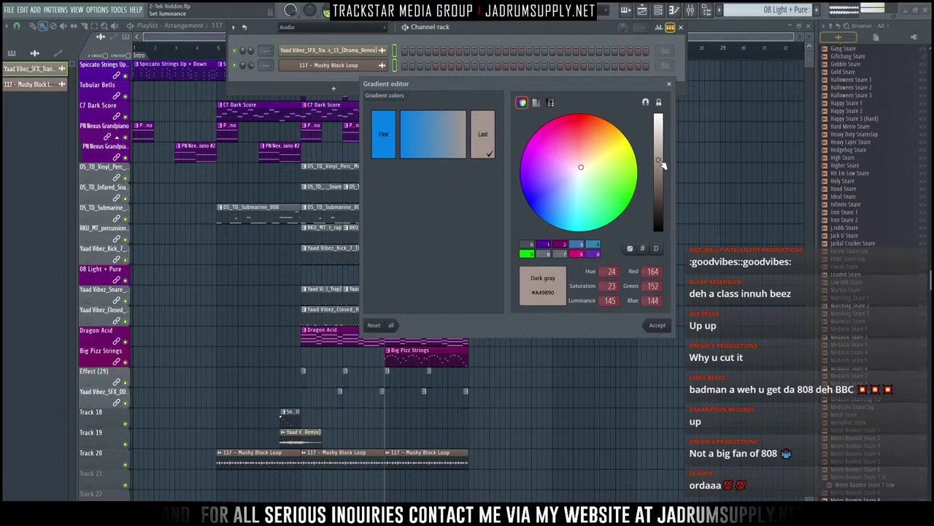
left_click(659, 326)
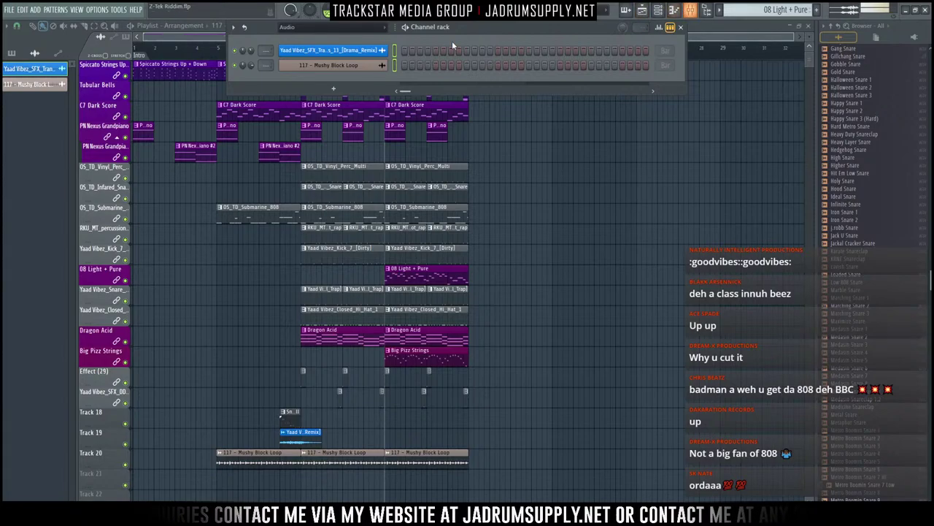
Step: Route the transition SFX and Mushy Block Loop channels to mixer inserts 21 and 22, and lower both insert volumes
left_click(692, 12)
left_click(578, 281)
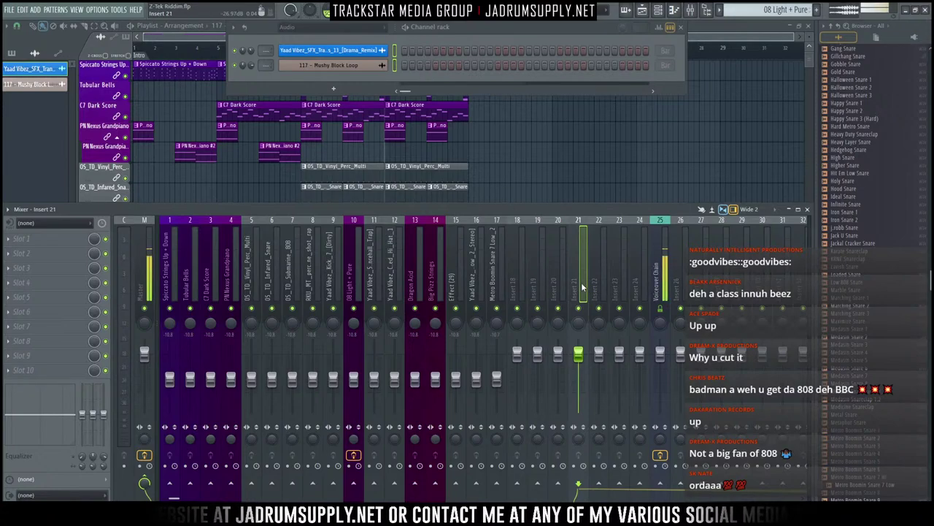
key("ctrl+l")
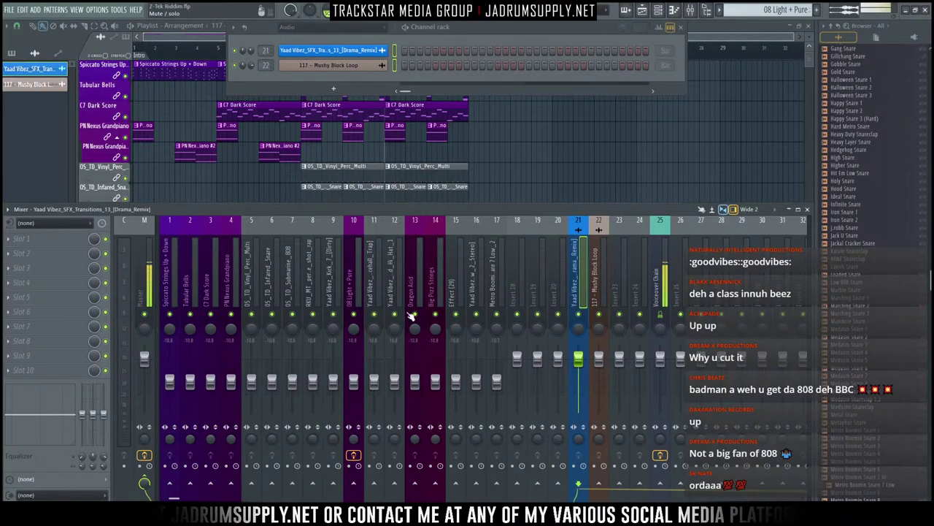
left_click_drag(579, 359, 579, 414)
left_click(176, 297)
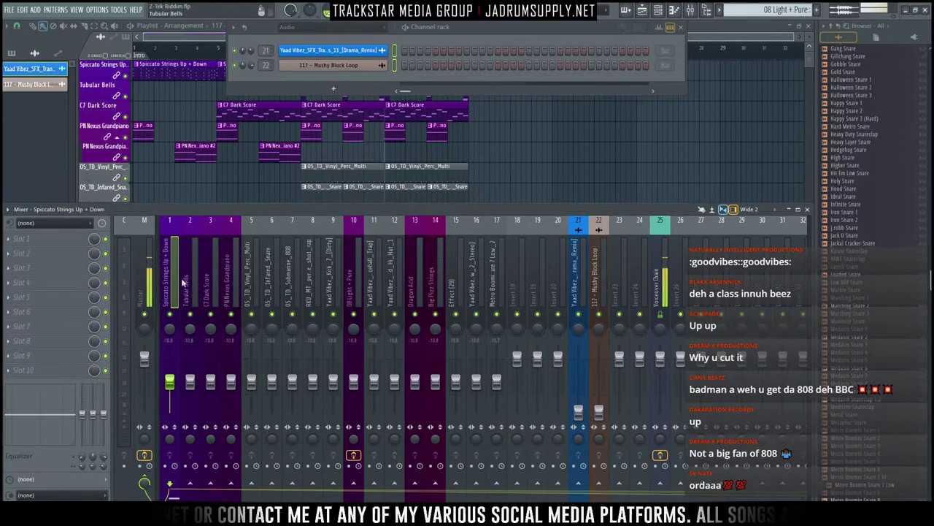
Step: Lower the volumes of mixer inserts 1 through 17 to the same level as inserts 21 and 22
left_click_drag(185, 284, 491, 310)
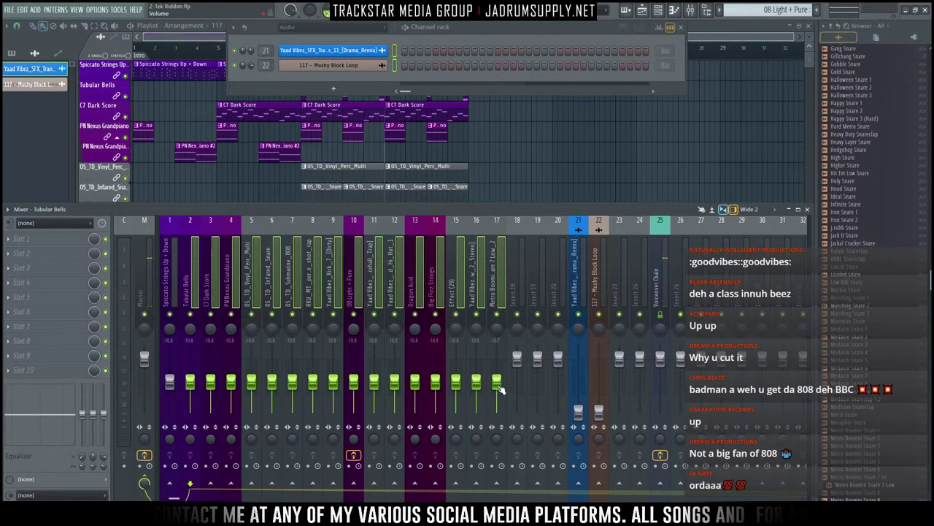
left_click_drag(501, 389, 501, 416)
left_click(176, 349)
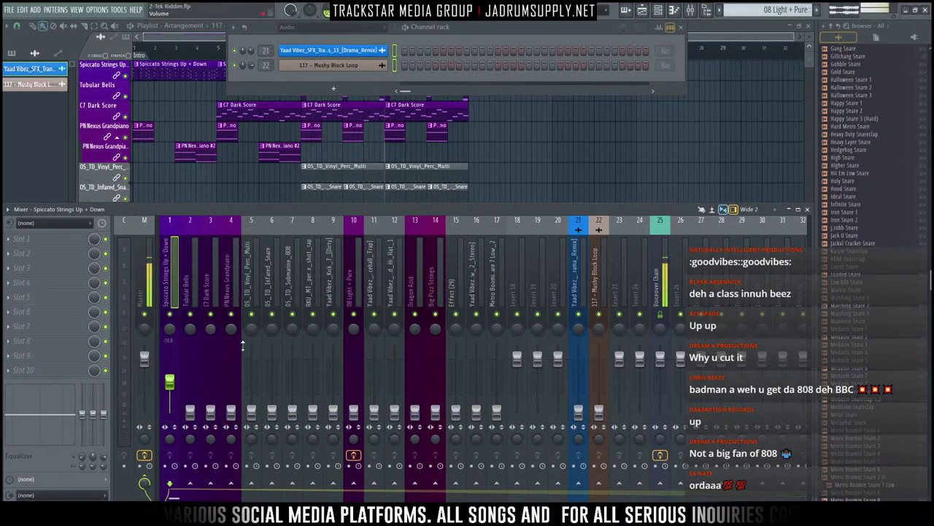
left_click_drag(169, 382, 170, 414)
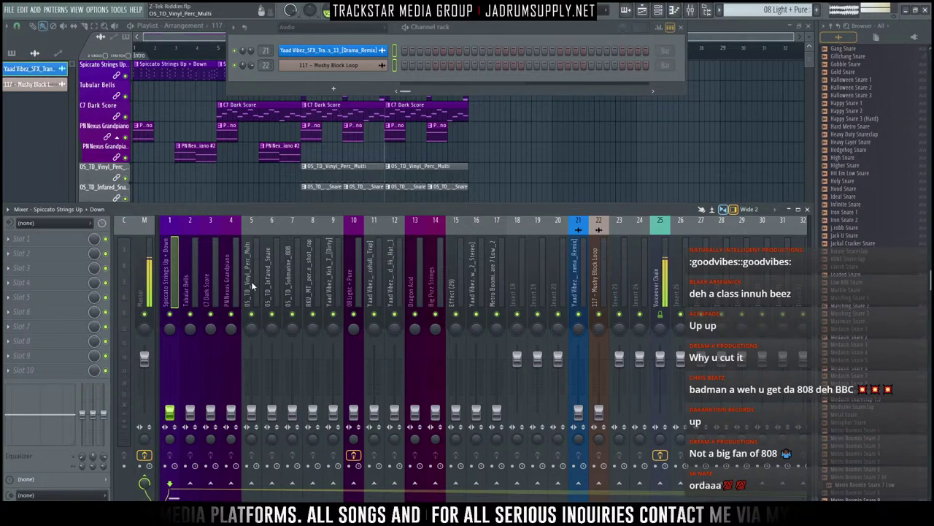
Step: Play the arrangement from the Chorus marker at bar 9 and raise the OS_TD_Submarine_808 insert's volume above the other inserts
right_click(603, 108)
scroll(560, 139, "down", 1)
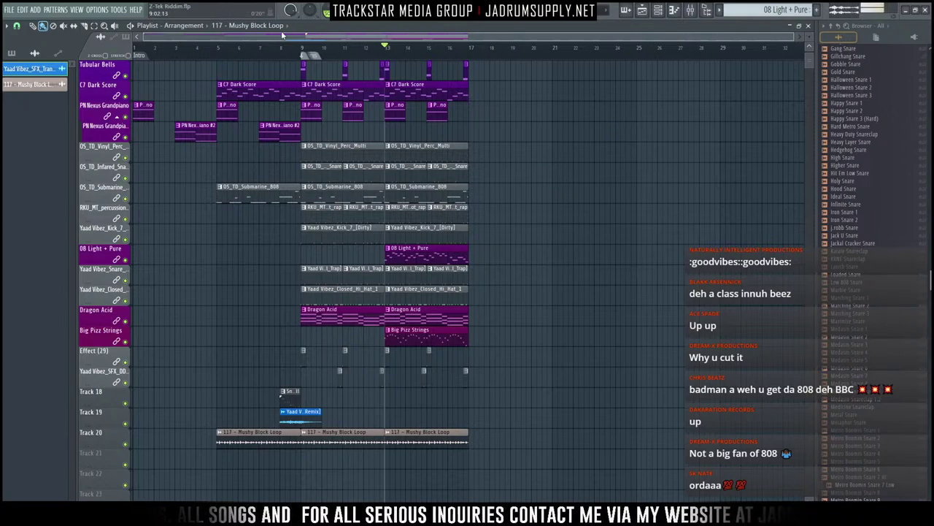
left_click(306, 51)
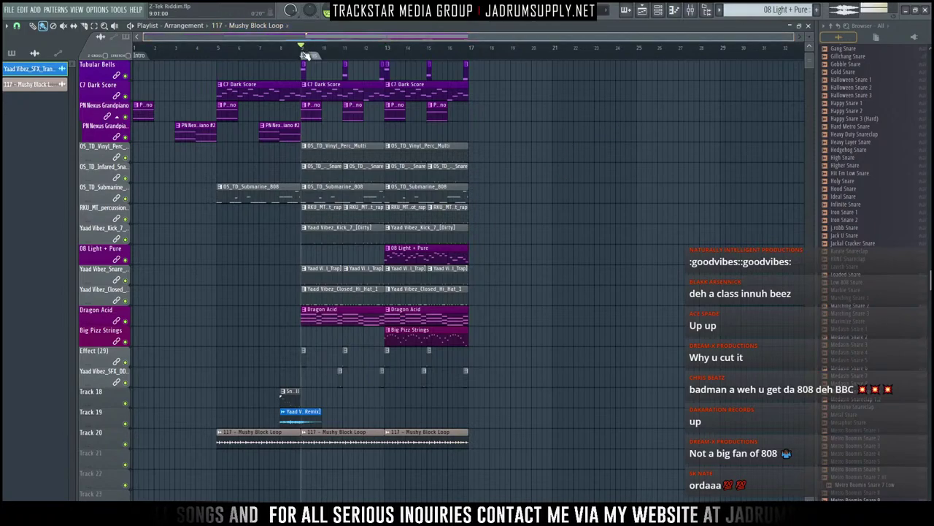
left_click(689, 10)
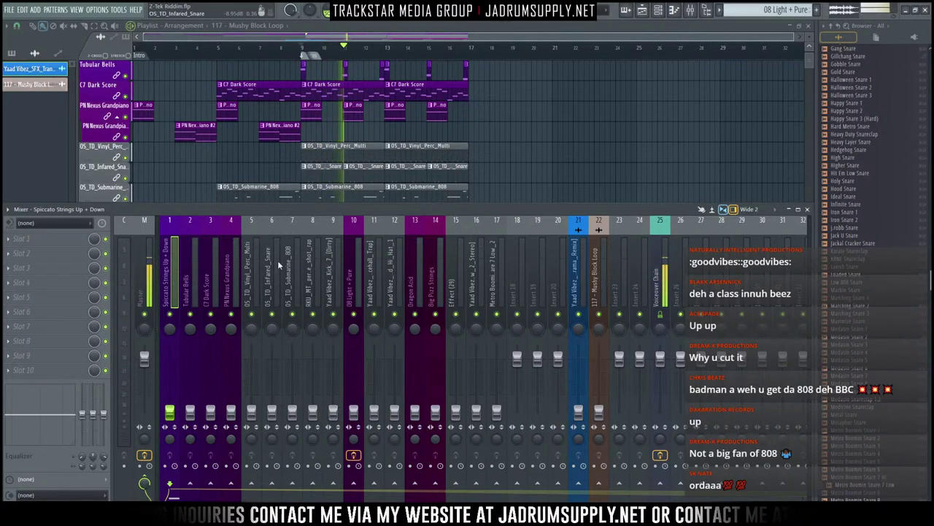
left_click_drag(292, 411, 292, 385)
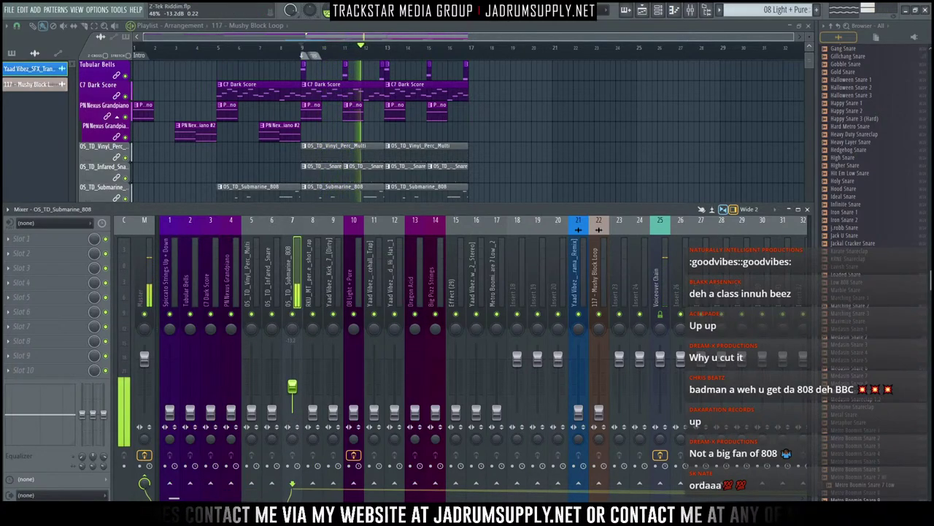
scroll(326, 279, "right", 15)
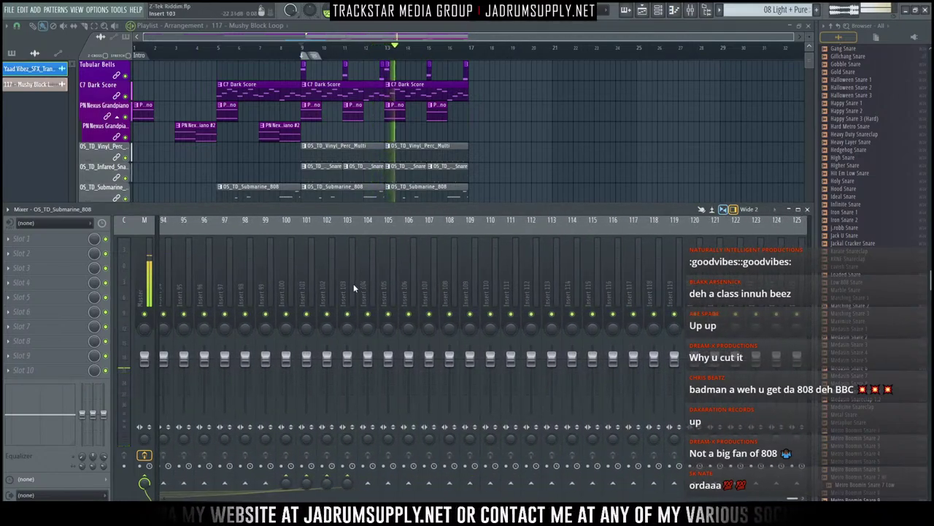
scroll(438, 274, "left", 15)
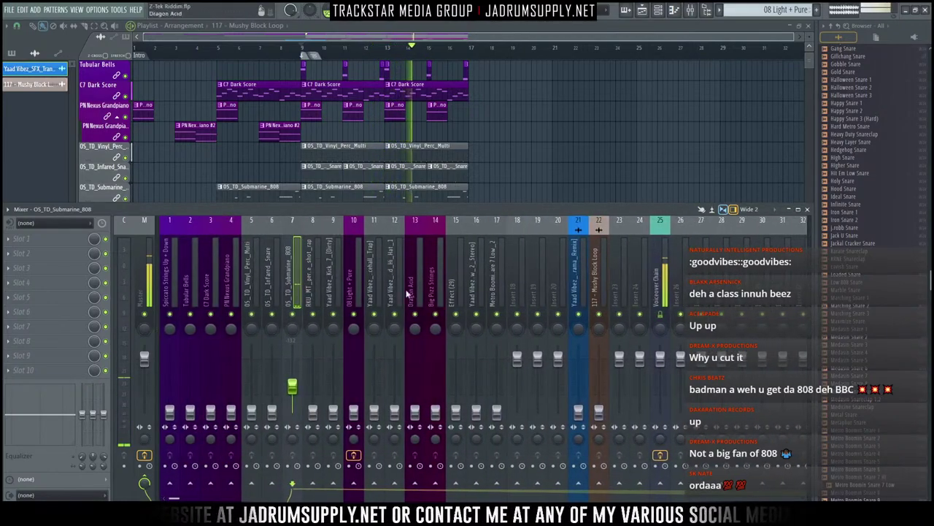
left_click_drag(292, 385, 292, 379)
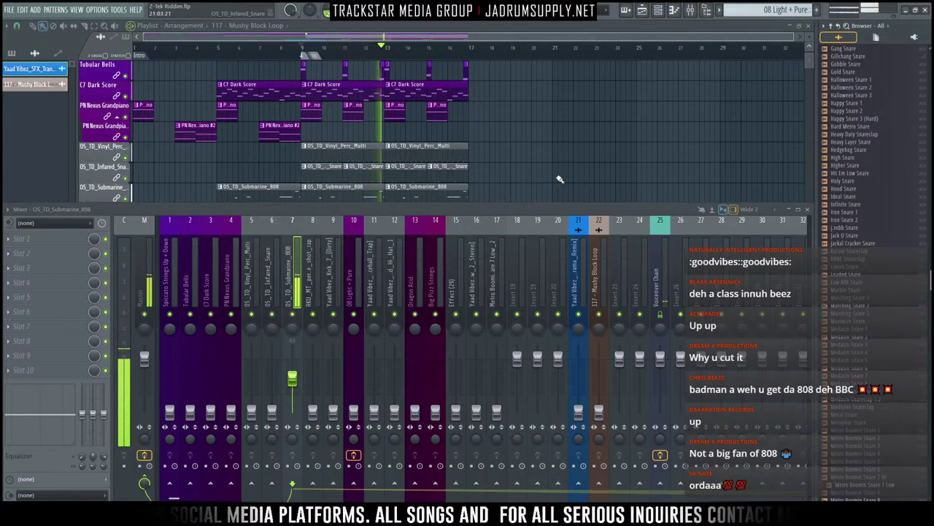
Step: Hide the browser and load Crave EQ into the first effect slot of the OS_TD_Submarine_808 insert
key("alt+F8")
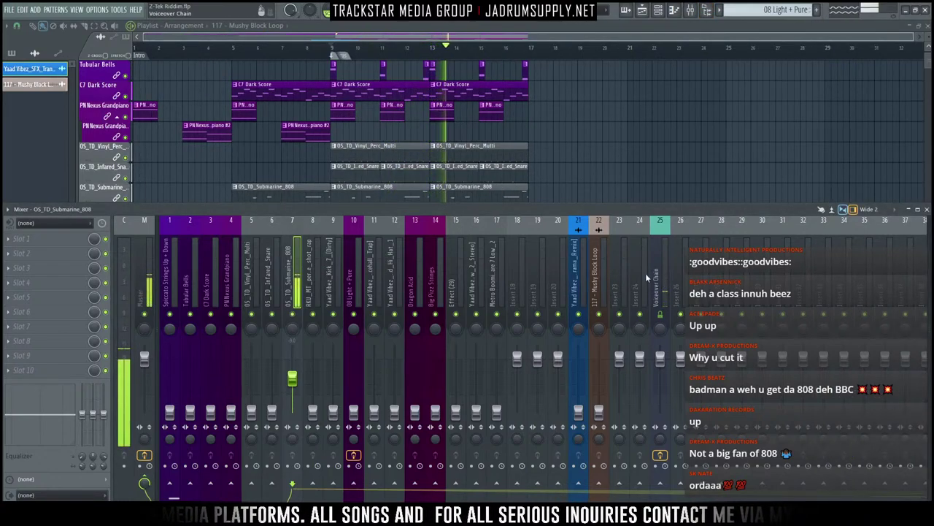
left_click(310, 289)
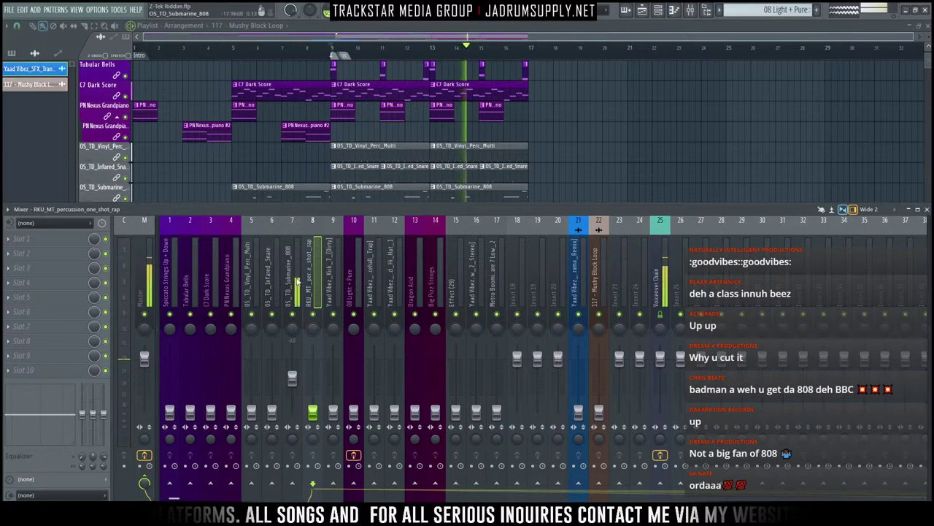
left_click(291, 277)
left_click(39, 241)
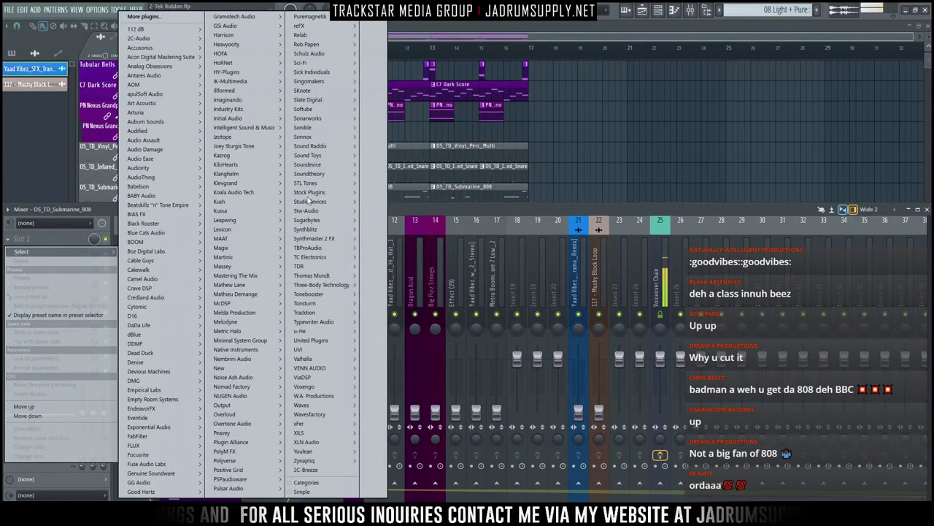
mouse_move(183, 287)
left_click(220, 291)
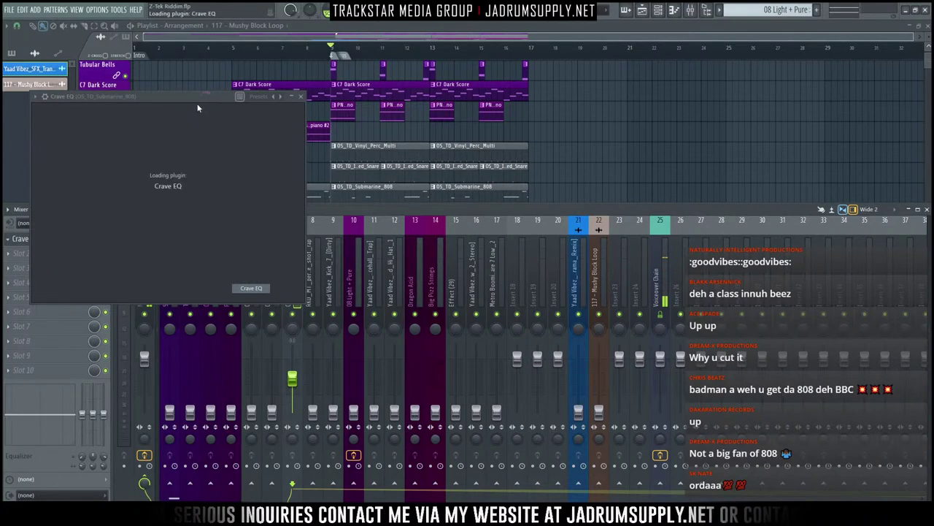
Step: Add a 48 dB/octave low cut band to the 808's EQ with its frequency set to 35 Hz
left_click(291, 192)
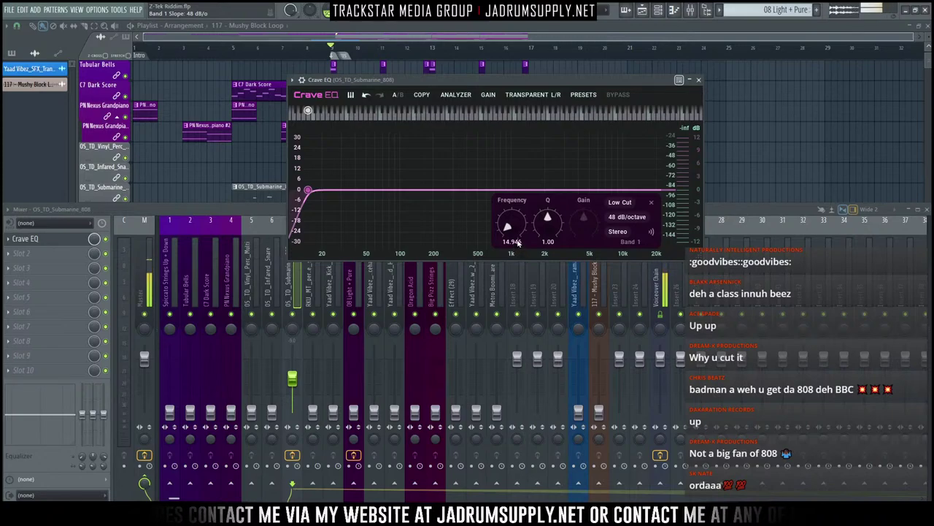
left_click(518, 242)
type("35")
key("Return")
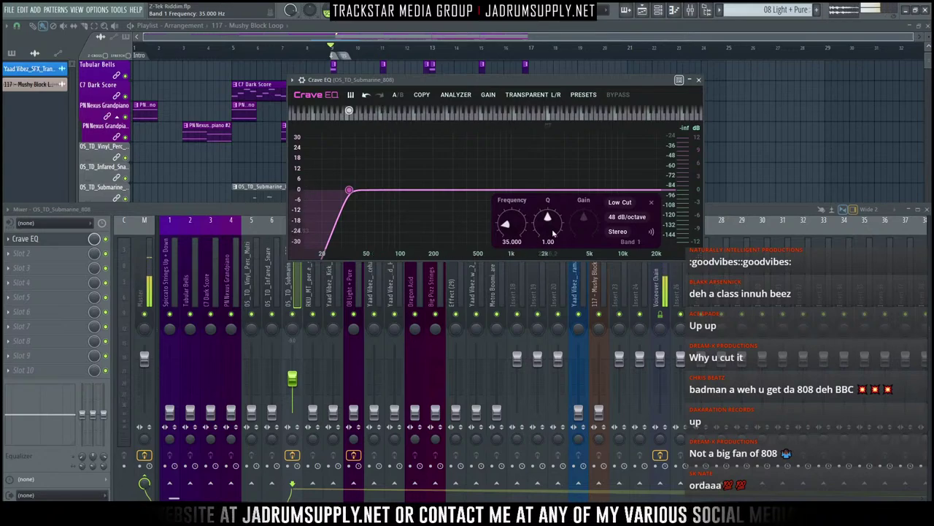
Step: Compare the playing 808 with the low cut off and on, and fine-tune the cut's frequency to 34.758 Hz
key("space")
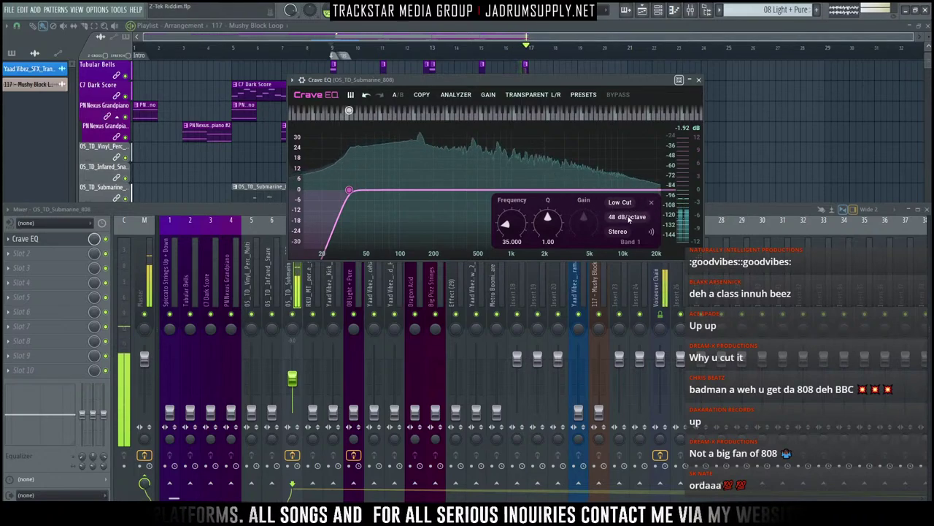
left_click(651, 233)
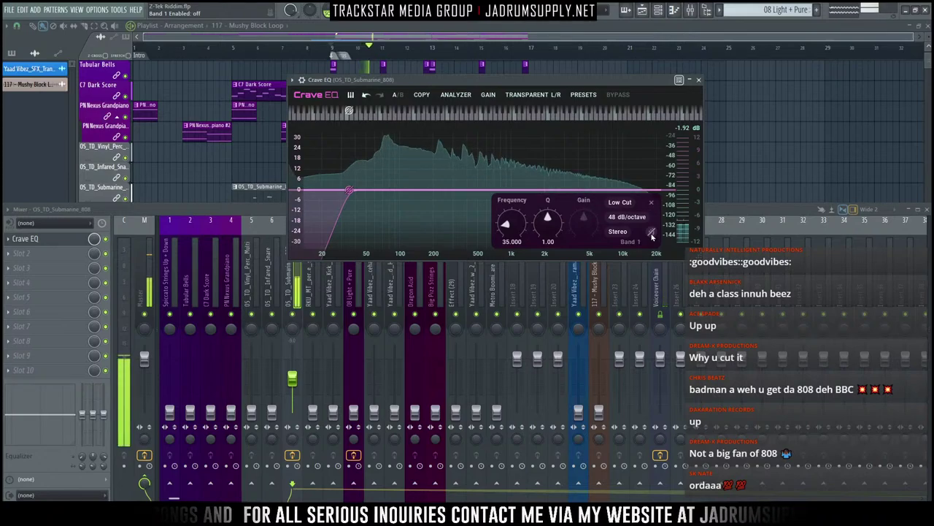
left_click(651, 234)
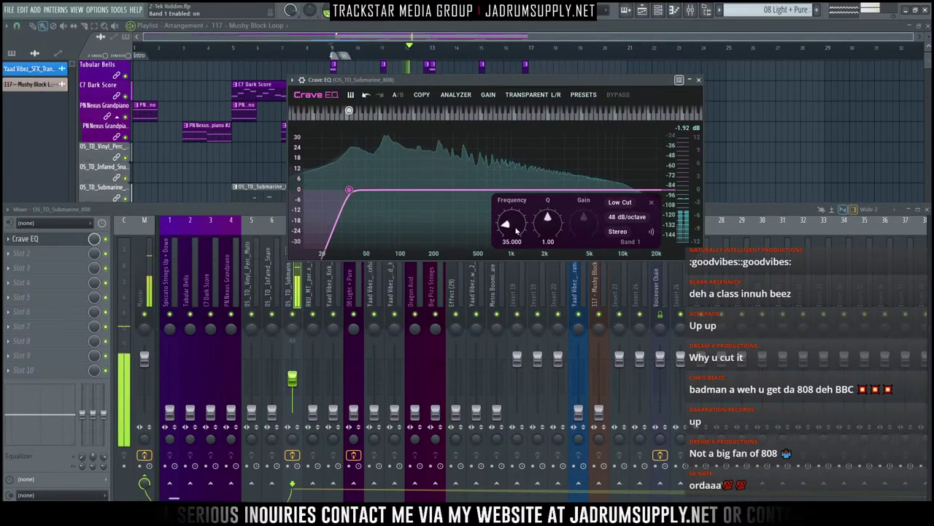
left_click_drag(516, 231, 517, 234)
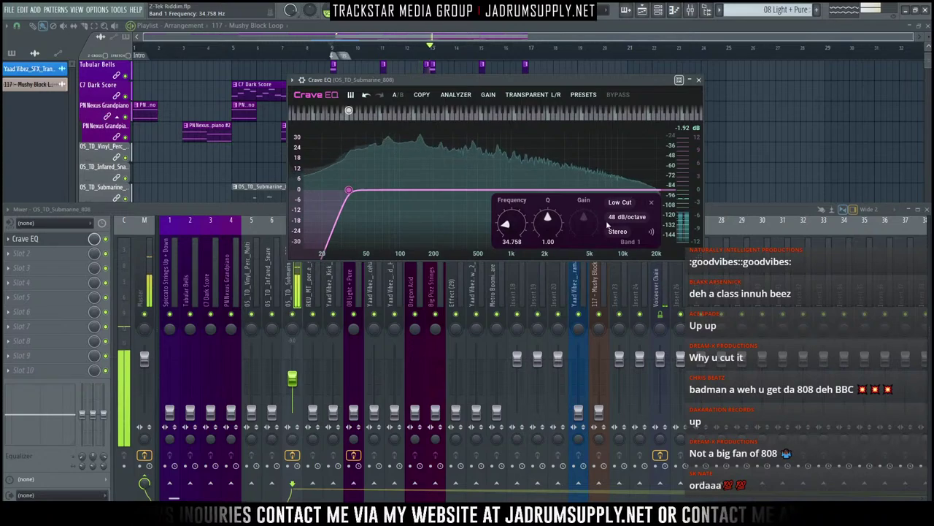
left_click(619, 220)
left_click(574, 181)
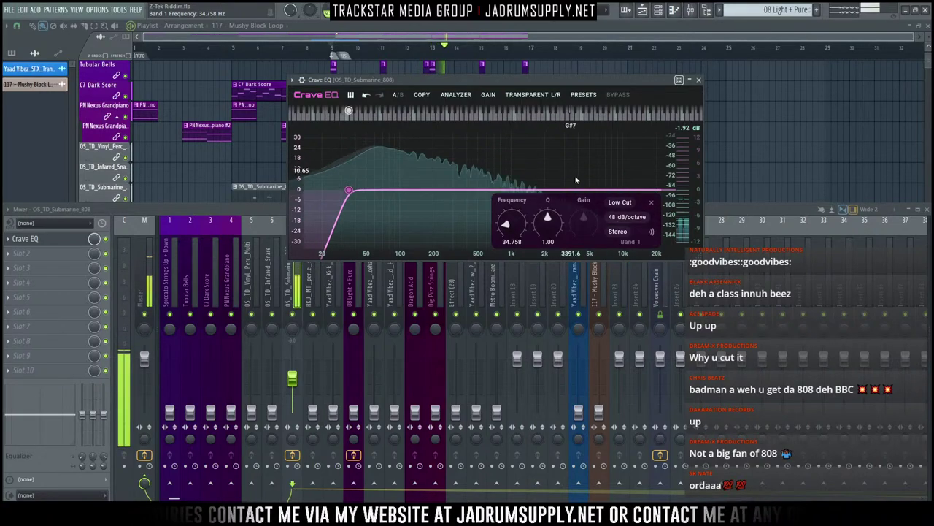
Step: Add an 18 dB/octave high cut at about 7.2 kHz and a peaking cut of -2.52 dB at about 966 Hz
left_click(664, 191)
left_click_drag(665, 191, 606, 194)
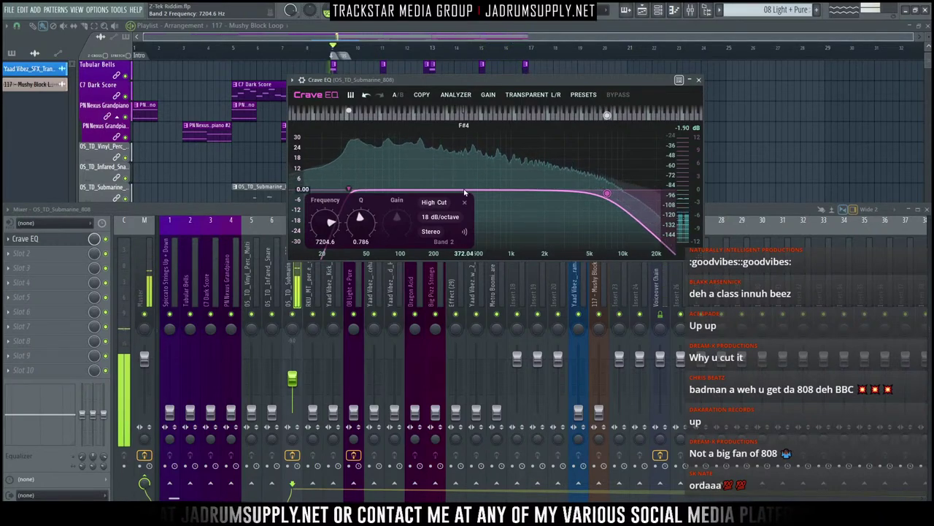
left_click_drag(479, 190, 511, 195)
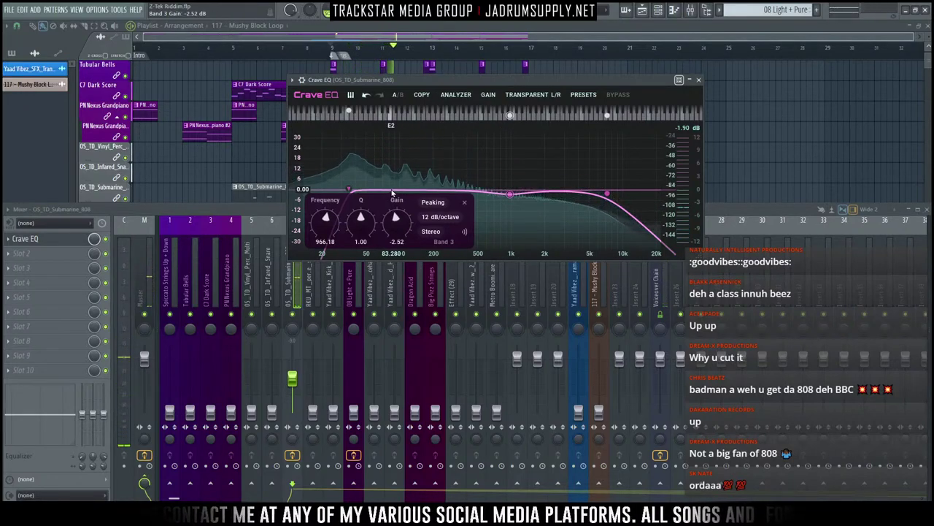
Step: Add a low peaking band at about 81.6 Hz with a Q of 2.00 and a gain of -2.52 dB
left_click_drag(390, 190, 391, 193)
scroll(391, 194, "down", 3)
scroll(391, 194, "up", 4)
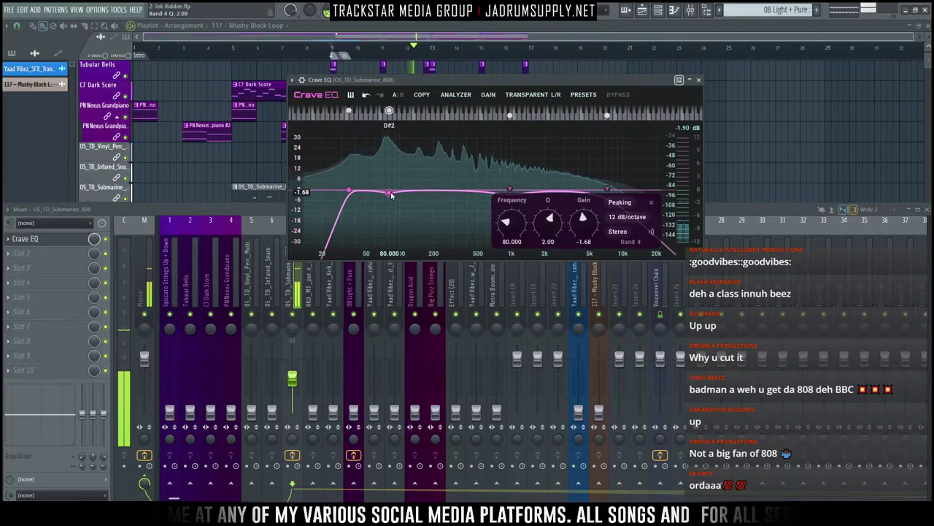
left_click(390, 193)
left_click_drag(390, 193, 391, 195)
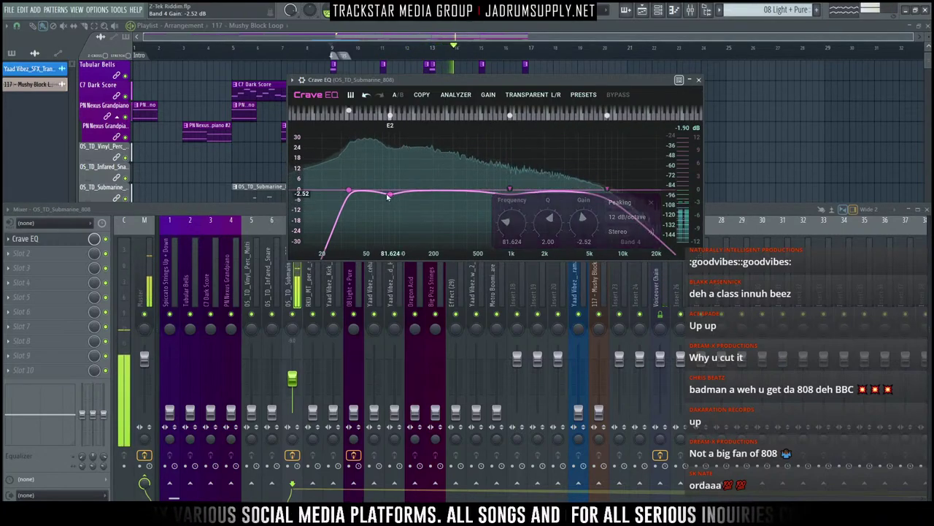
left_click_drag(367, 149, 408, 213)
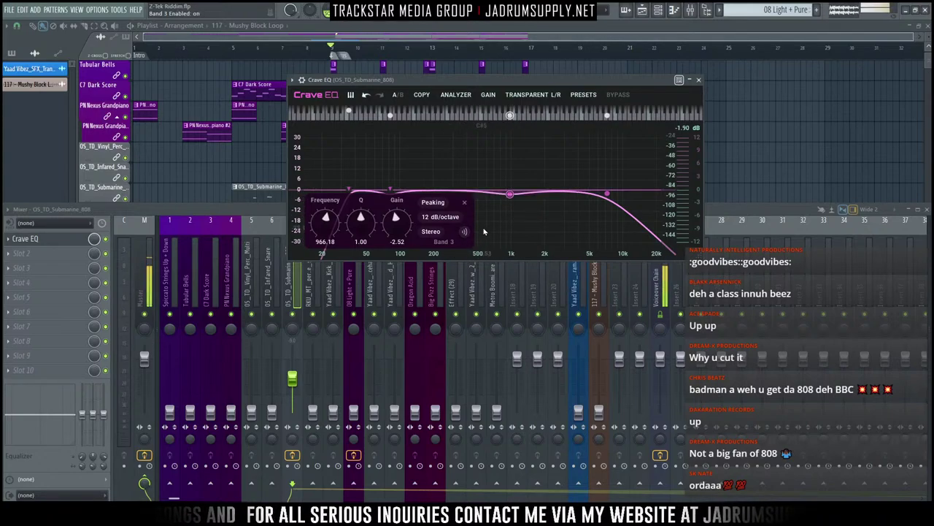
Step: Solo the 966 Hz peaking band, listen to it during playback, and turn its solo off
right_click(509, 196)
left_click(537, 232)
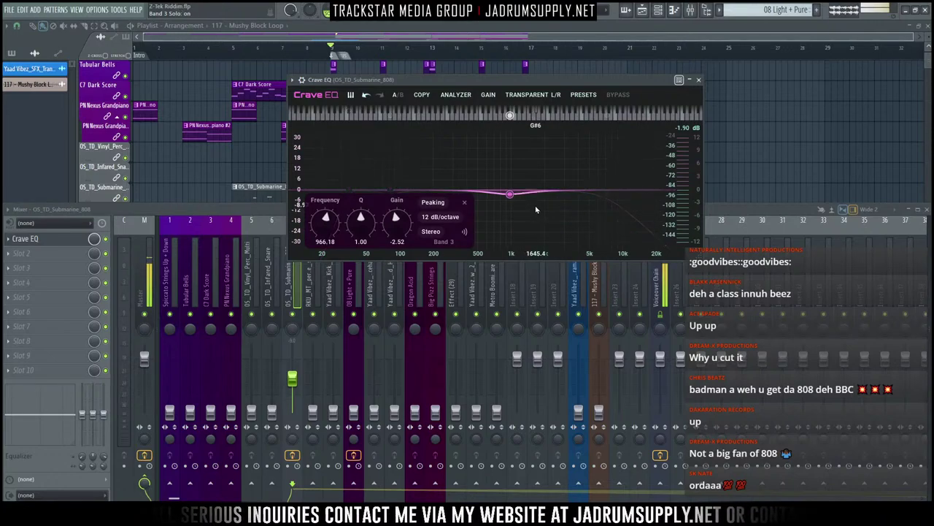
key("space")
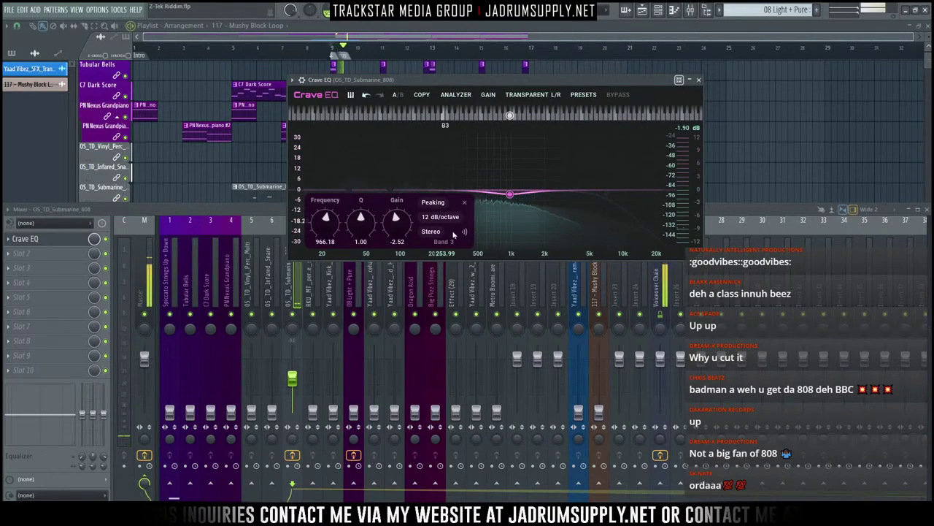
right_click(509, 198)
left_click(544, 235)
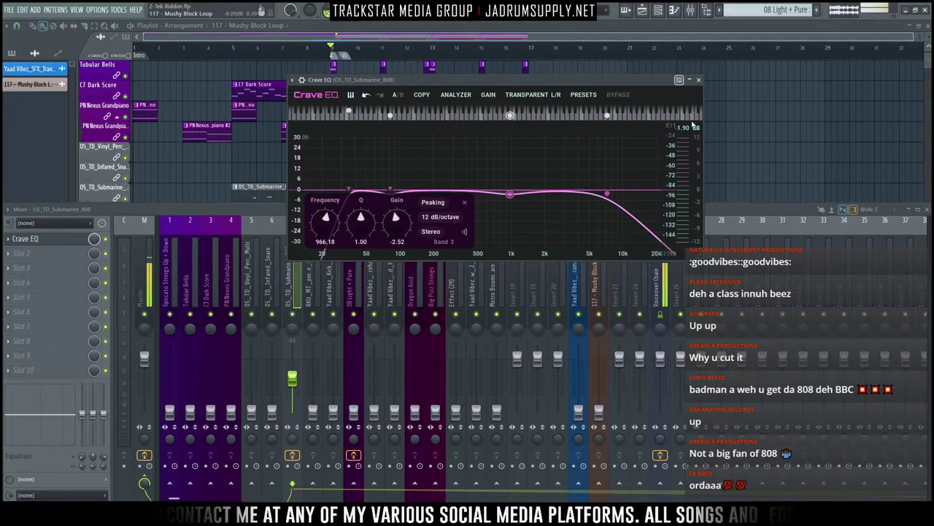
Step: Close the EQ and add FabFilter Pro-C 2 to the second effect slot of the OS_TD_Submarine_808 track
left_click(698, 79)
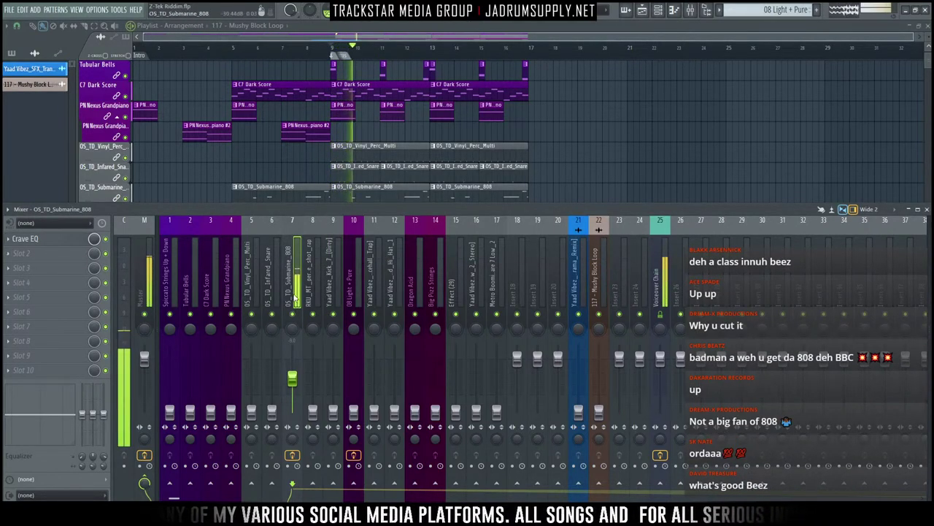
left_click(51, 250)
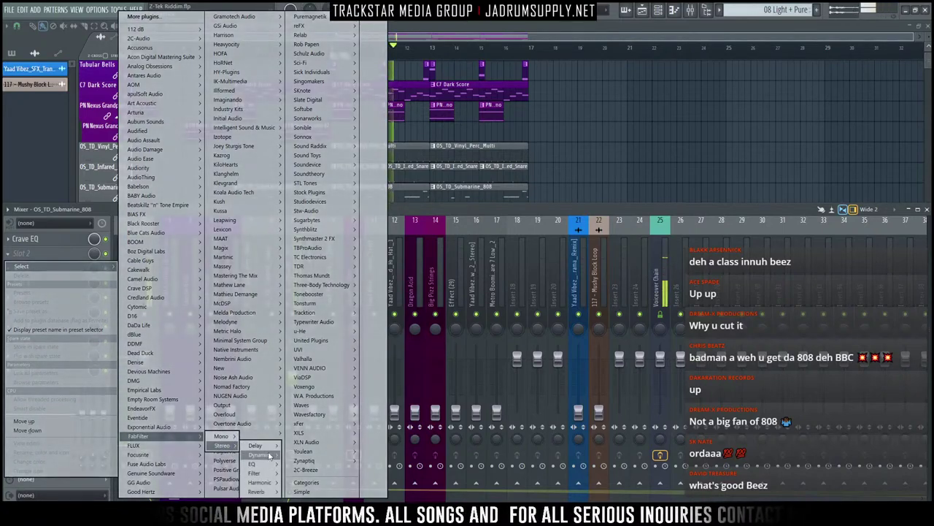
left_click(325, 411)
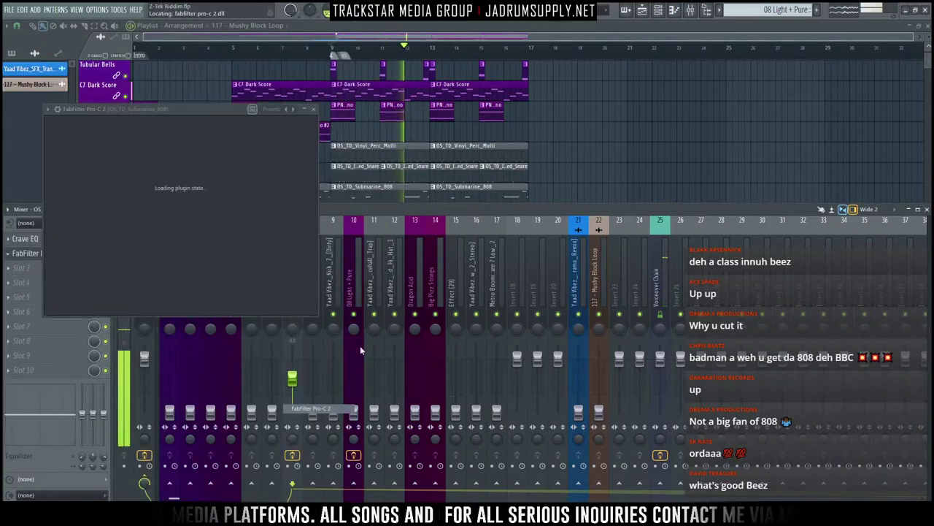
left_click_drag(233, 105, 520, 115)
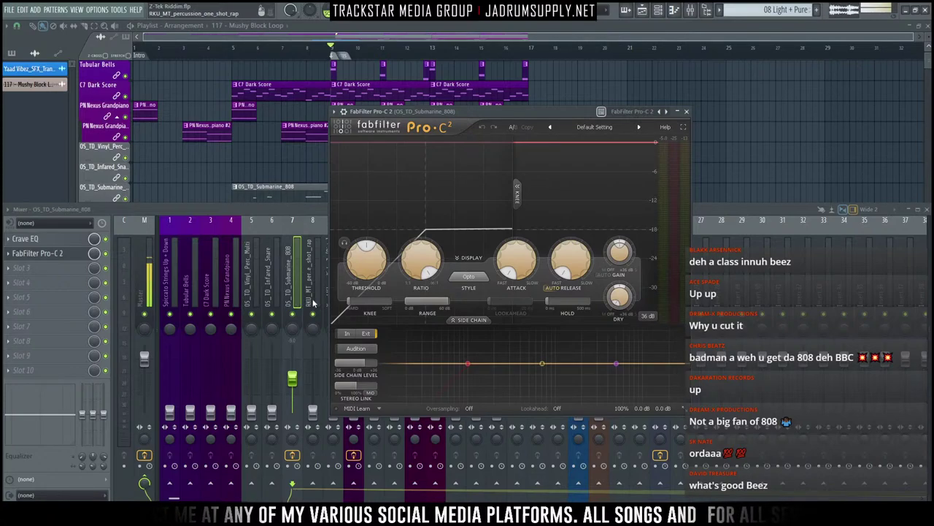
left_click_drag(480, 115, 647, 88)
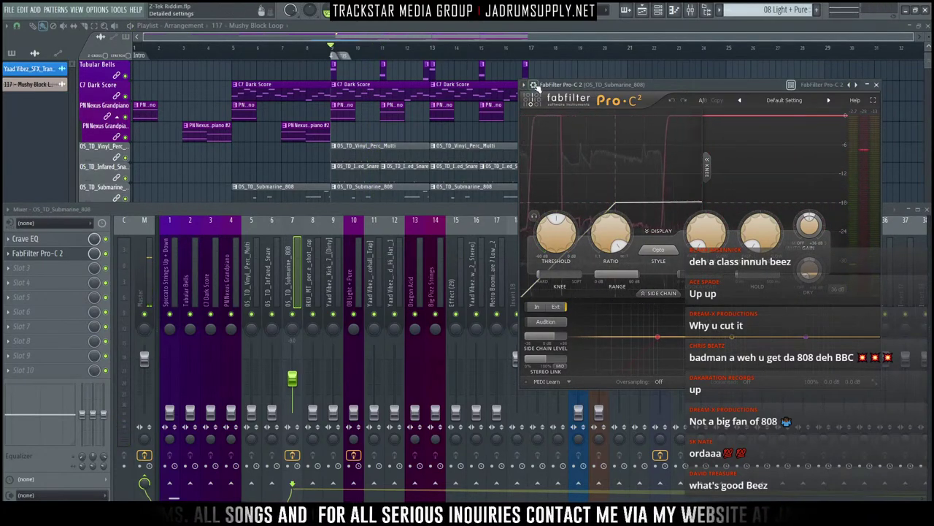
Step: Open Pro-C 2's processing settings showing its input and output connections
left_click(534, 85)
left_click(553, 102)
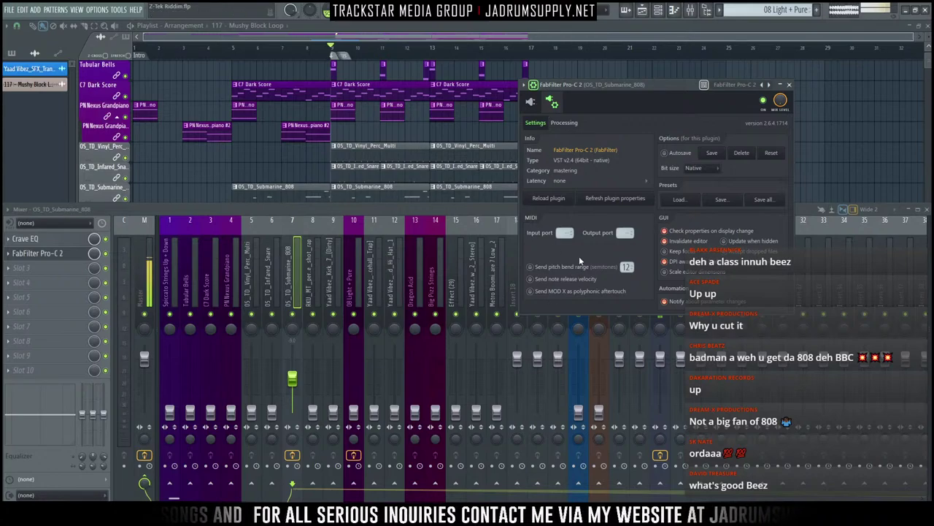
left_click(571, 123)
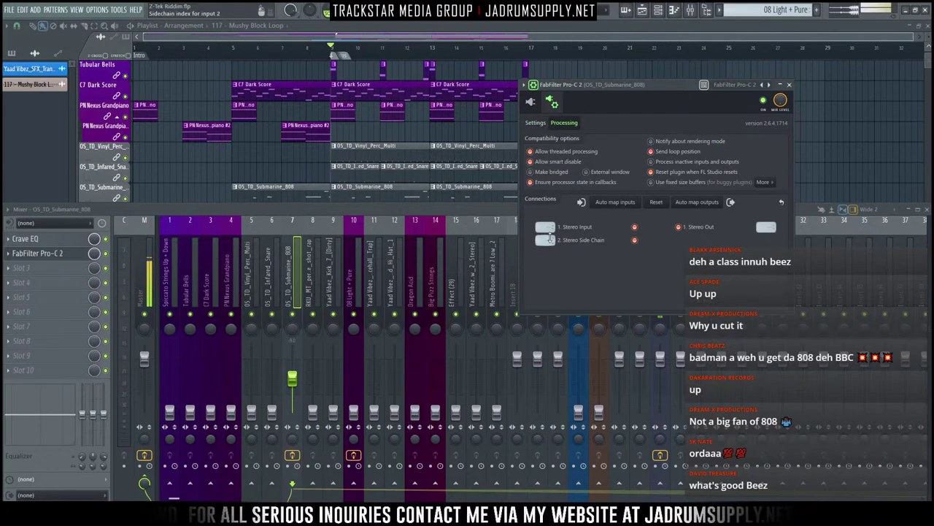
left_click_drag(614, 305, 616, 300)
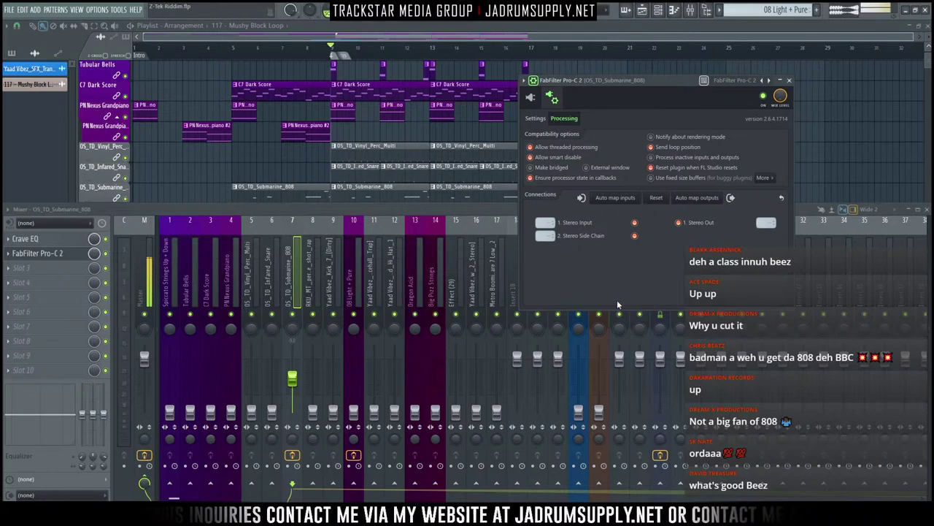
Step: Sidechain the Yaad Vibez_Kick_7_[Dirty] mixer track to the OS_TD_Submarine_808 track
left_click(295, 289)
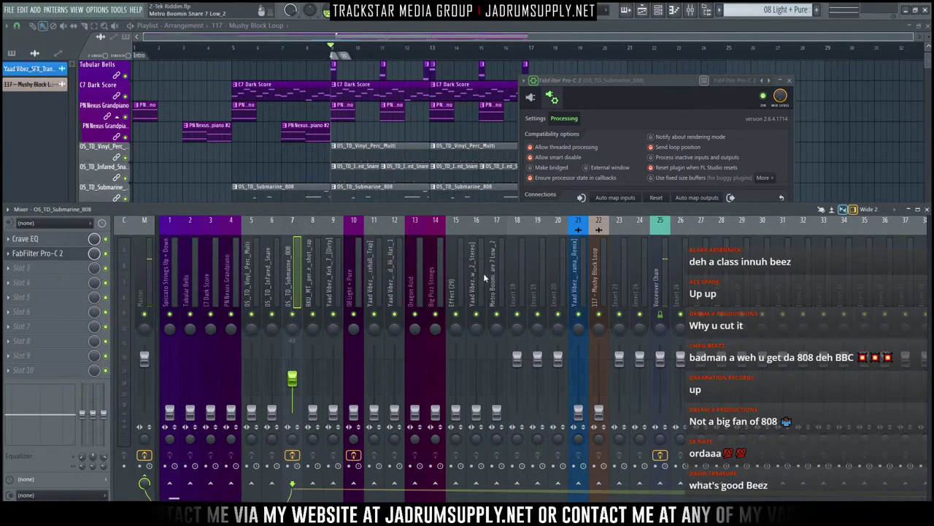
left_click(331, 271)
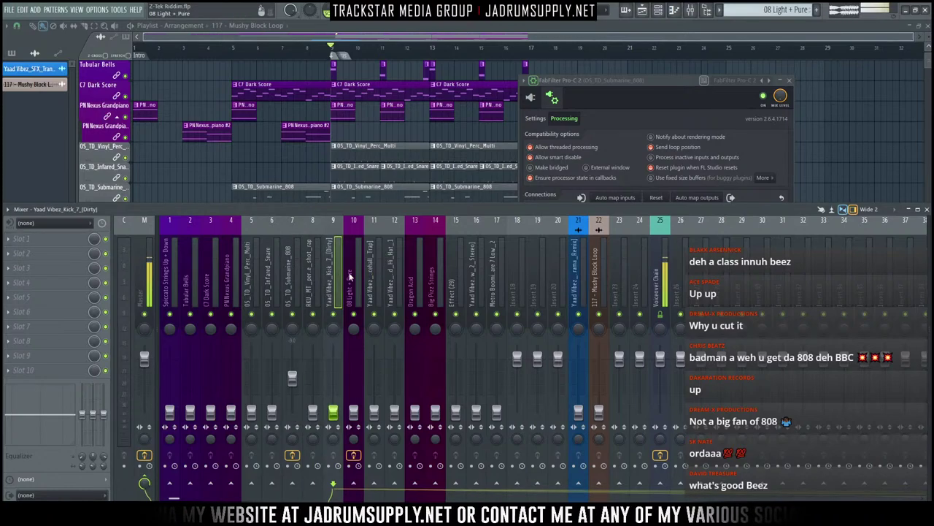
right_click(295, 485)
left_click(335, 482)
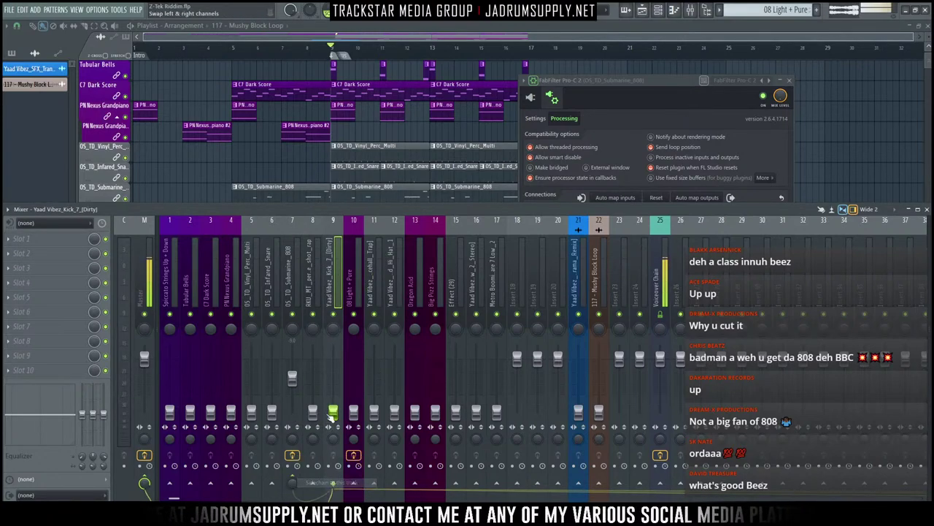
Step: Assign Yaad Vibez_Kick_7_[Dirty] to Pro-C 2's Stereo Side Chain input and return to the compressor controls
left_click(649, 122)
left_click(547, 235)
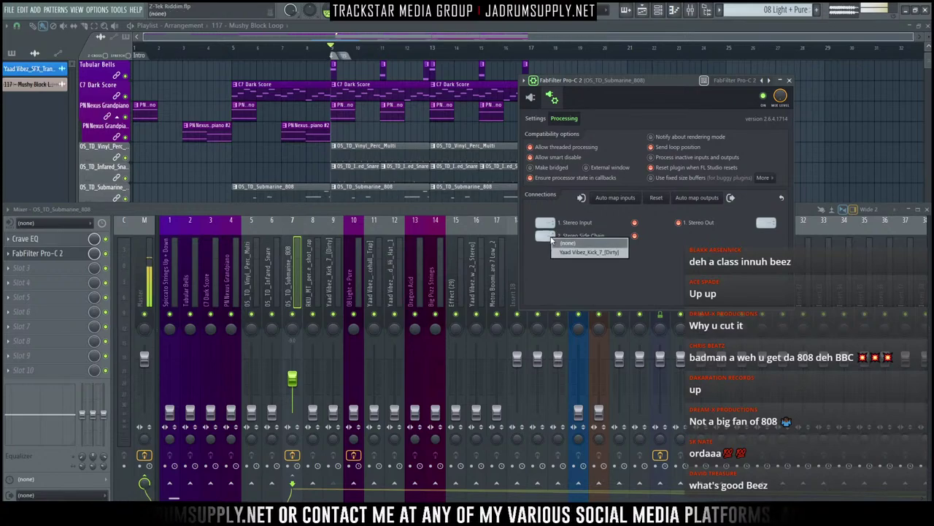
left_click(603, 253)
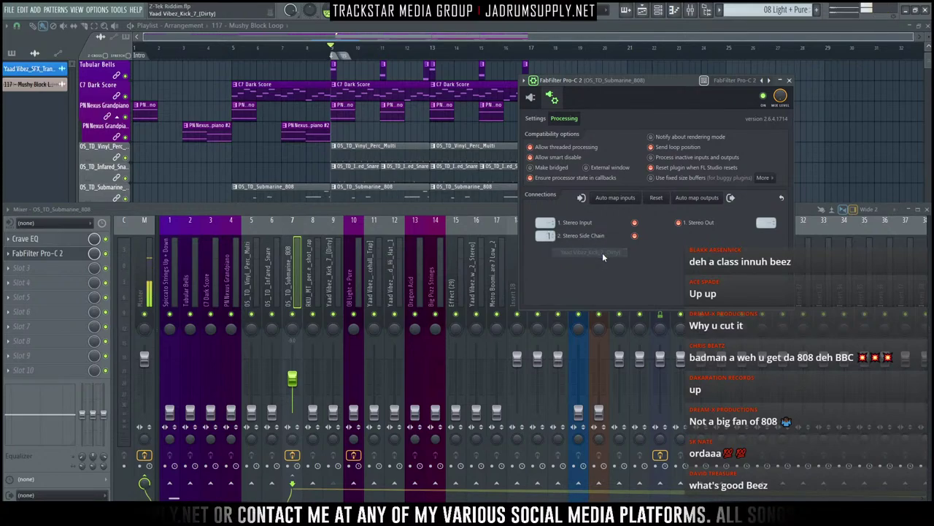
left_click(552, 97)
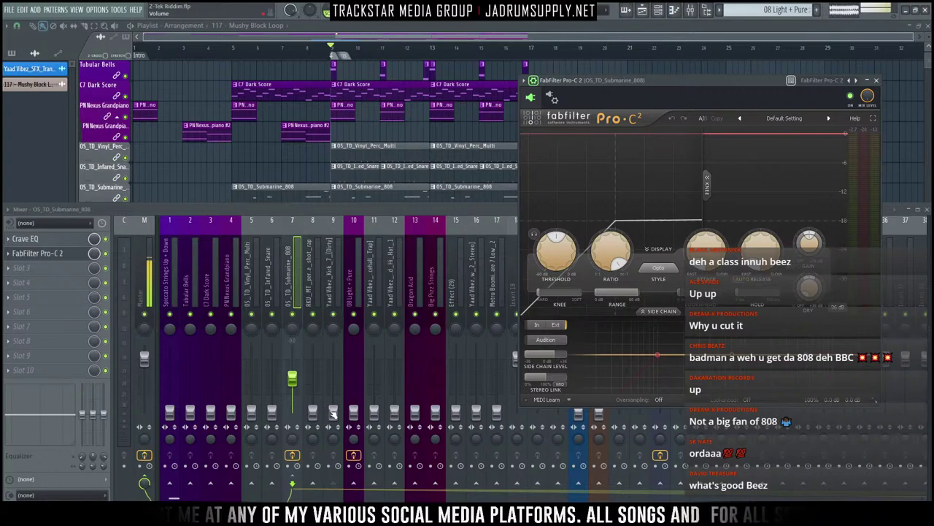
Step: Raise the kick track to 0.0 dB and set Pro-C 2's Side Chain Level to +5 dB while auditioning the loop
left_click(337, 417)
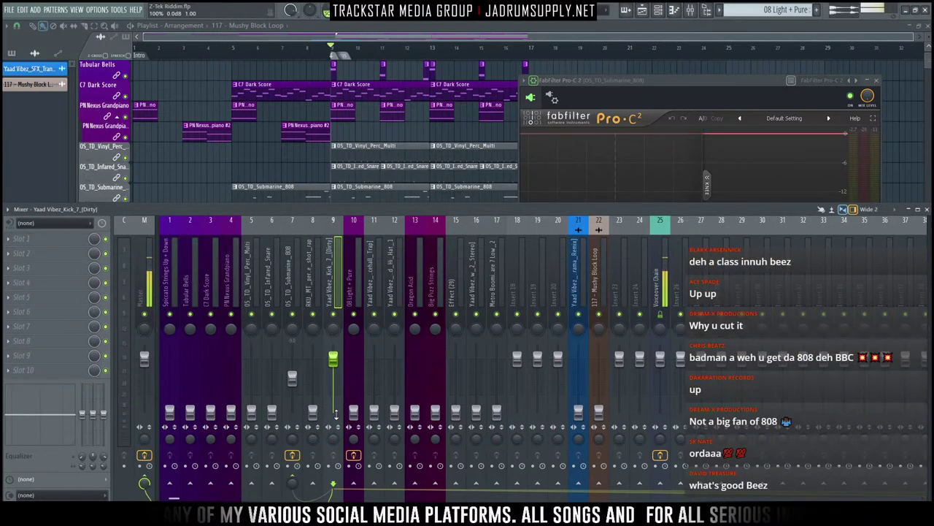
left_click(683, 82)
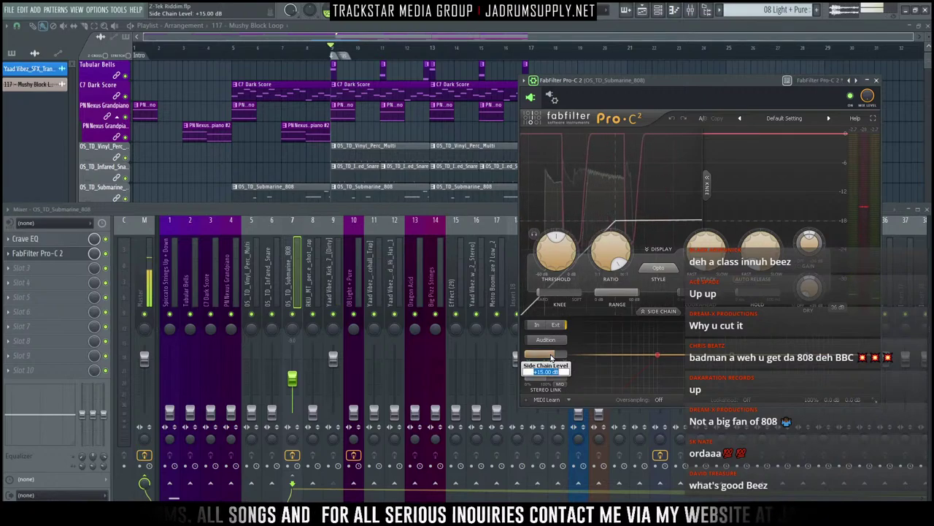
left_click_drag(538, 353, 552, 356)
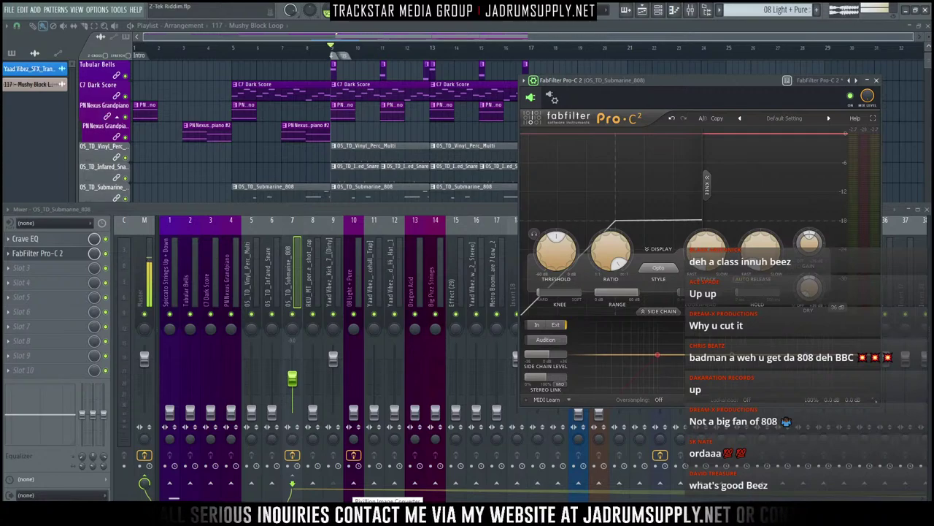
key("space")
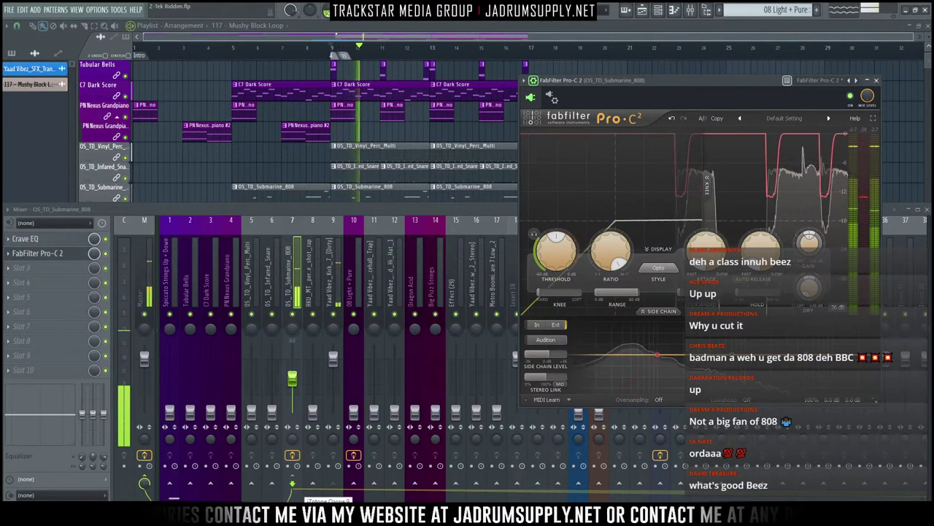
double_click(550, 356)
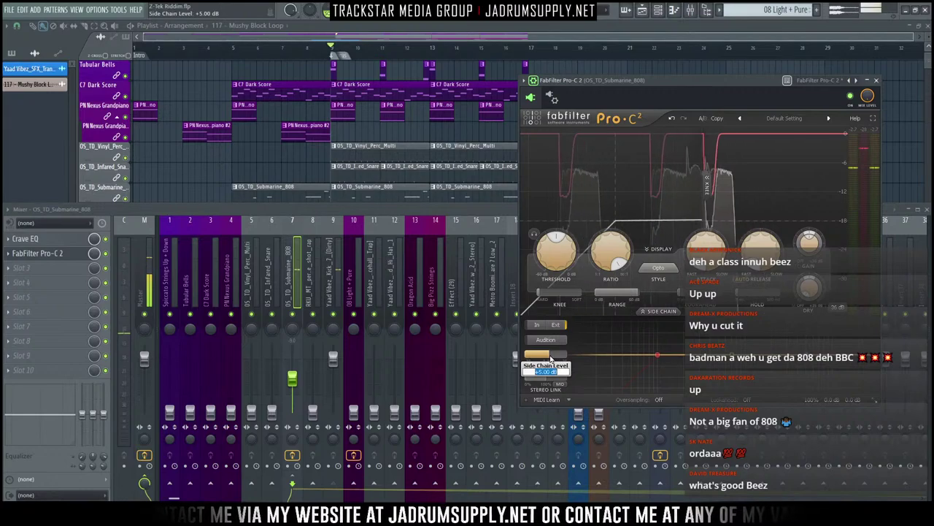
key("space")
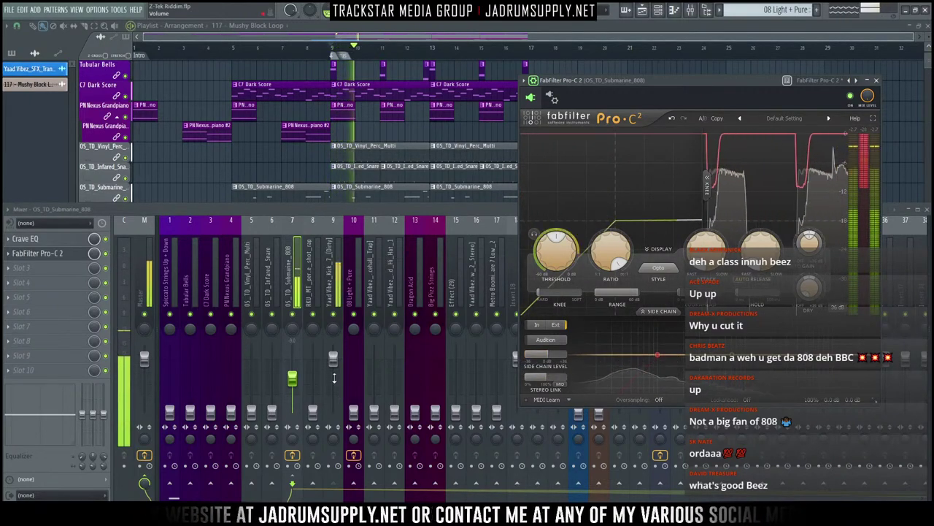
Step: Lower the kick track to about -6.4 dB and set Pro-C 2's Side Chain Level to +6 dB during playback
left_click_drag(333, 358, 333, 371)
key("space")
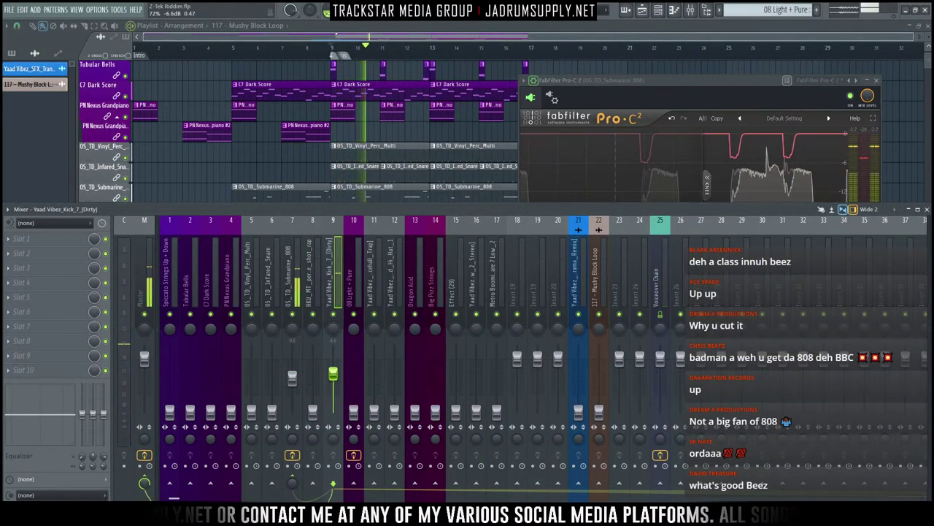
left_click(648, 174)
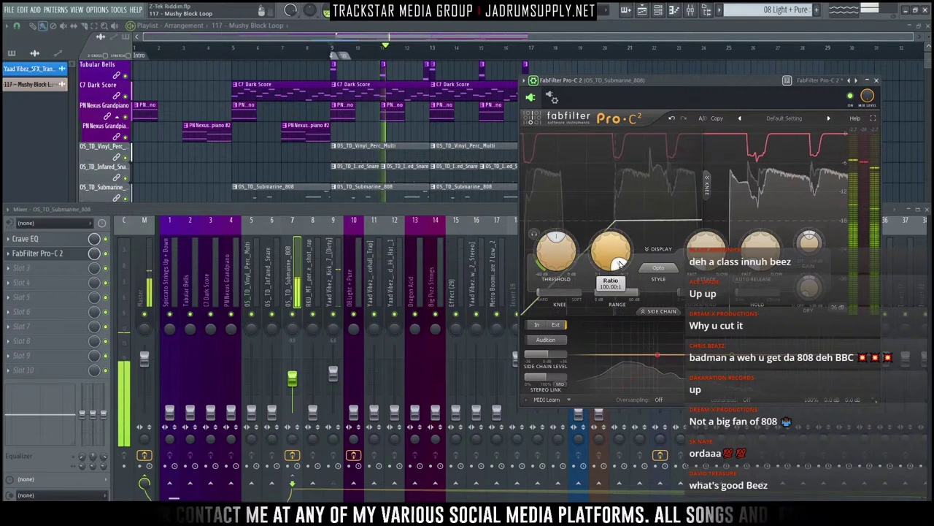
left_click_drag(557, 357, 551, 345)
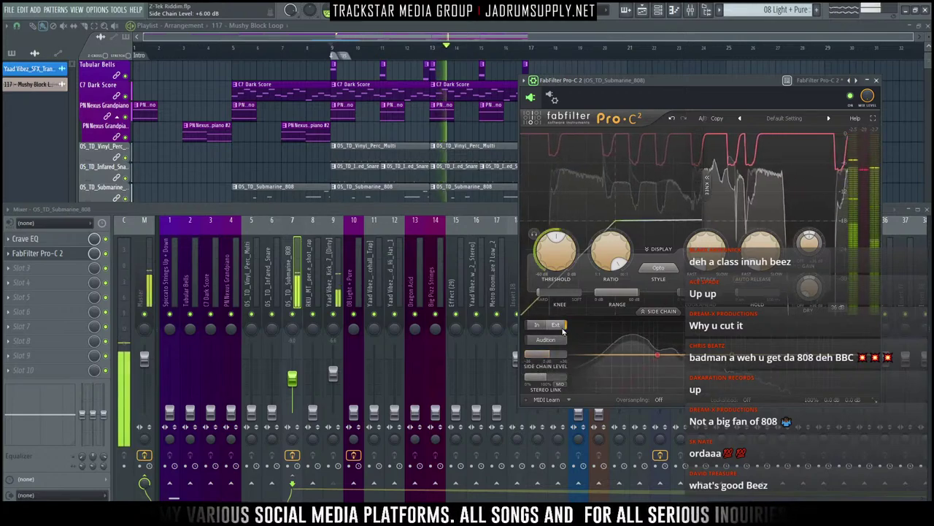
left_click(336, 377)
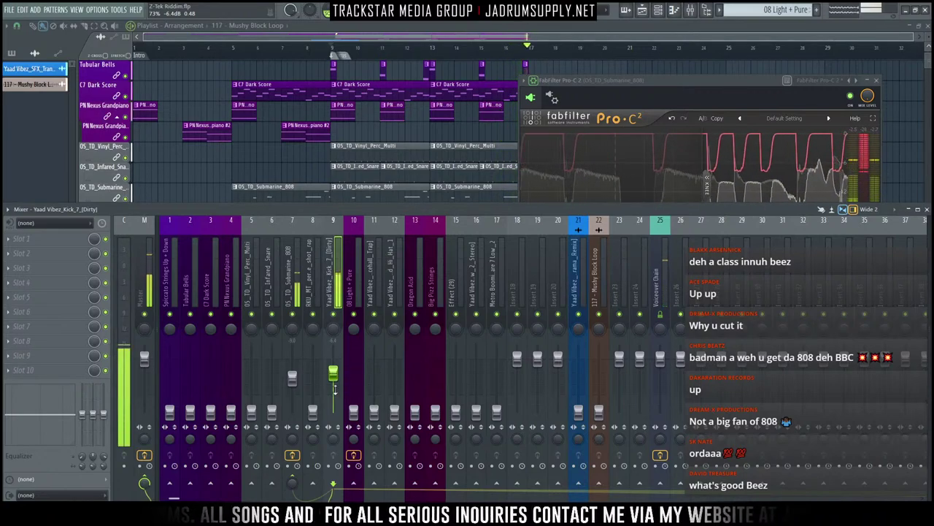
Step: Raise the RKU_MT percussion one-shot track to -6.0 dB and insert Fruity Parametric EQ 2 in its first effect slot
left_click_drag(313, 410, 312, 375)
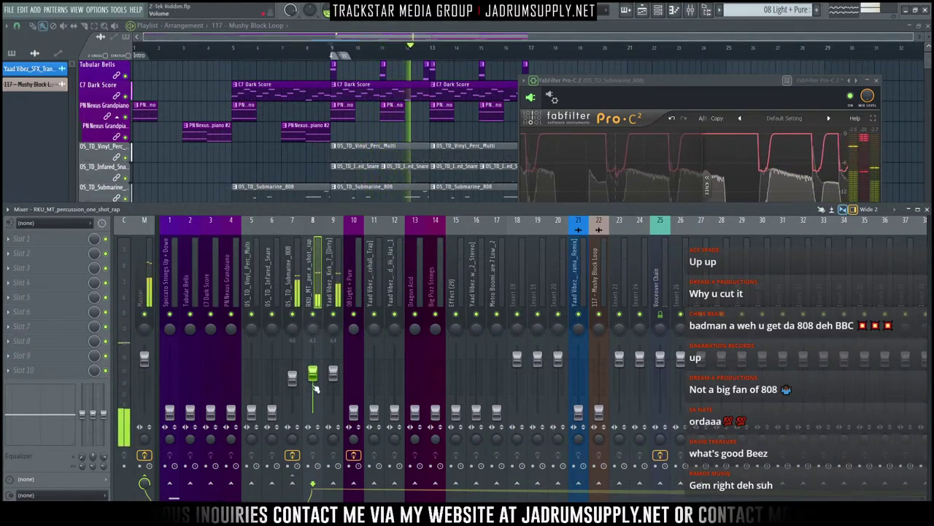
left_click(314, 374)
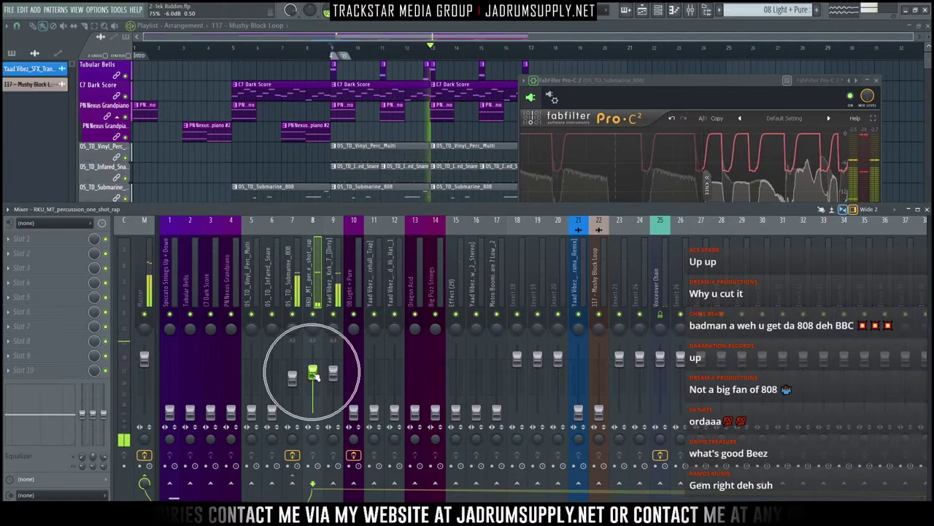
left_click(31, 241)
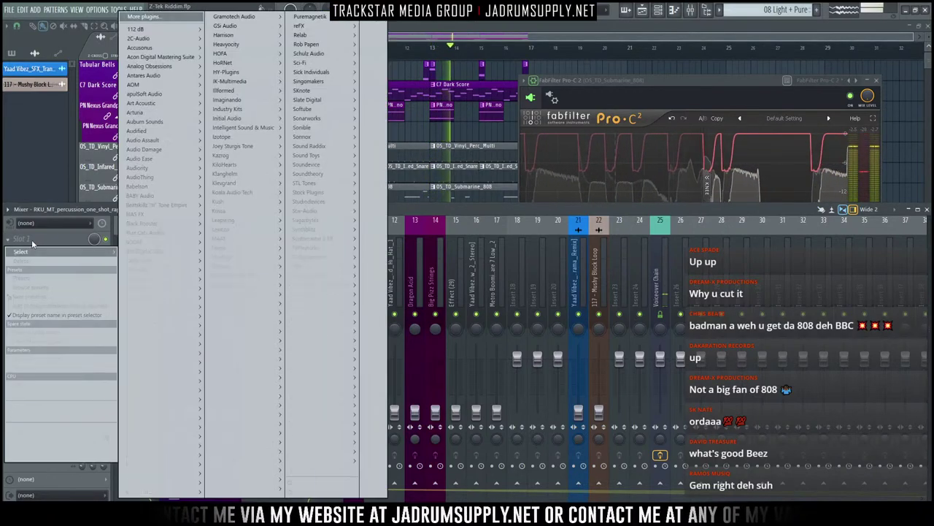
mouse_move(354, 193)
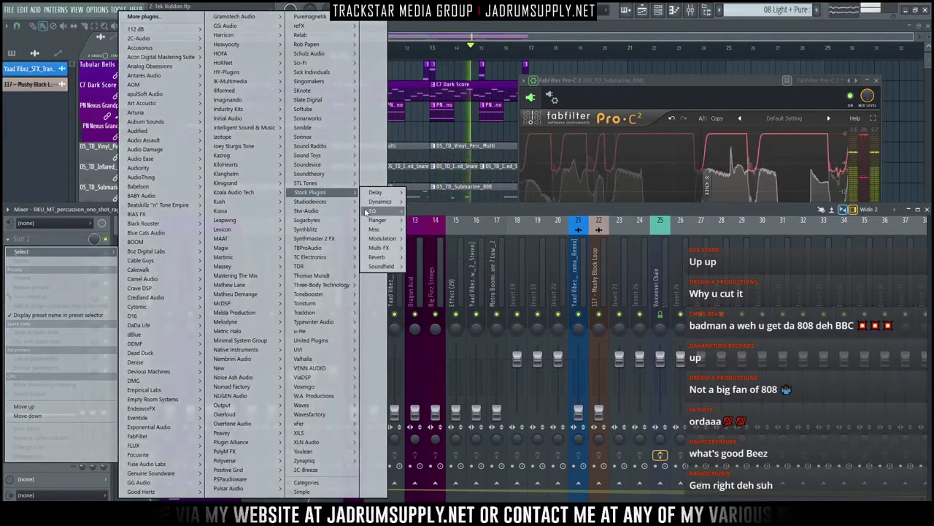
mouse_move(371, 211)
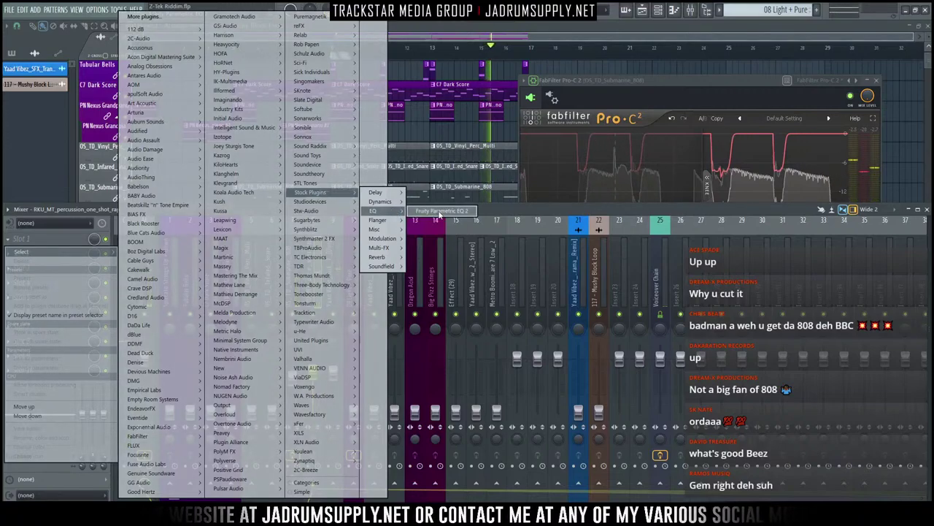
left_click(439, 212)
left_click_drag(264, 136, 431, 62)
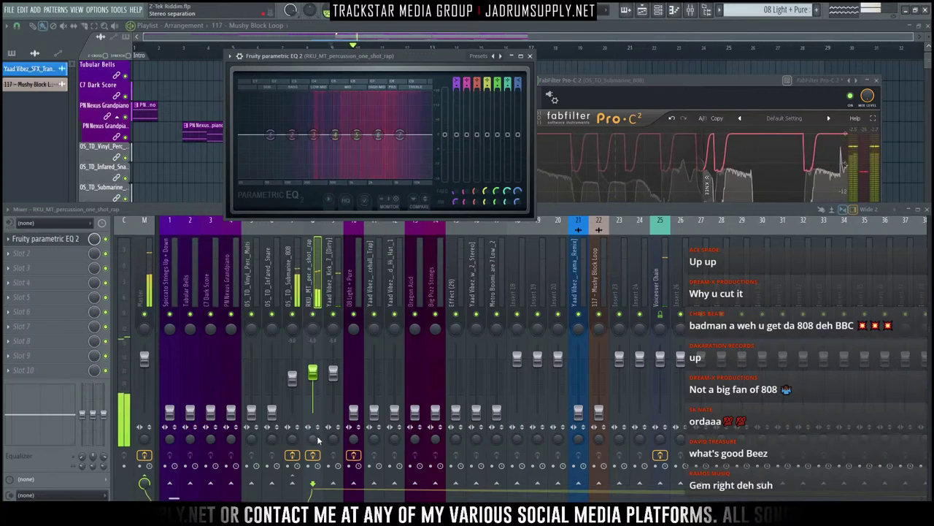
Step: Adjust the percussion track's stereo separation and cut its low end with the equalizer's Full Wave Filter preset
left_click_drag(314, 438, 314, 467)
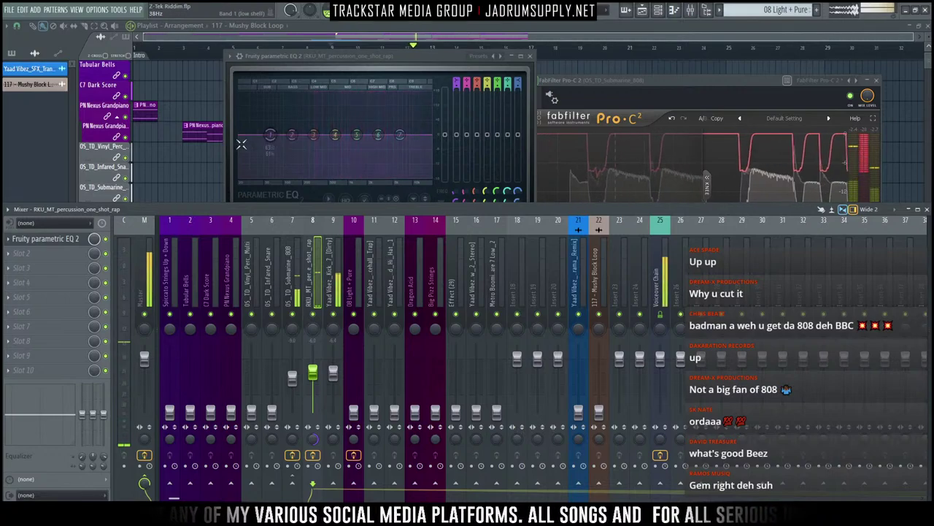
right_click(497, 56)
left_click(524, 77)
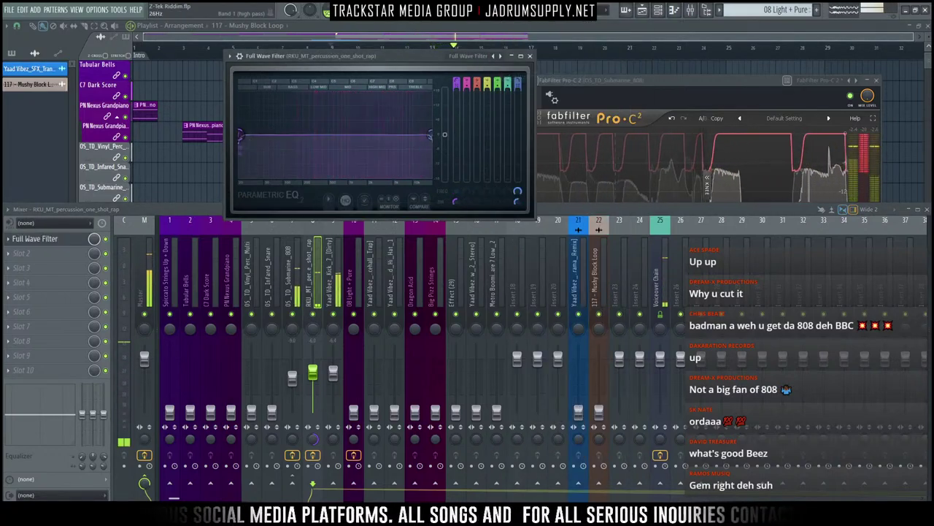
left_click_drag(241, 134, 303, 135)
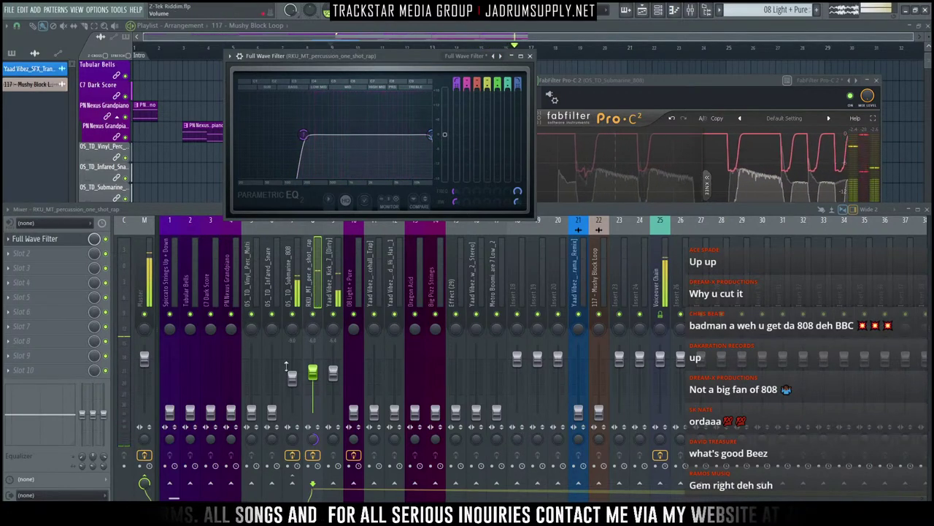
Step: Raise the OS_TD_Infared_Snare track's volume to about -6 dB
left_click_drag(272, 412, 271, 374)
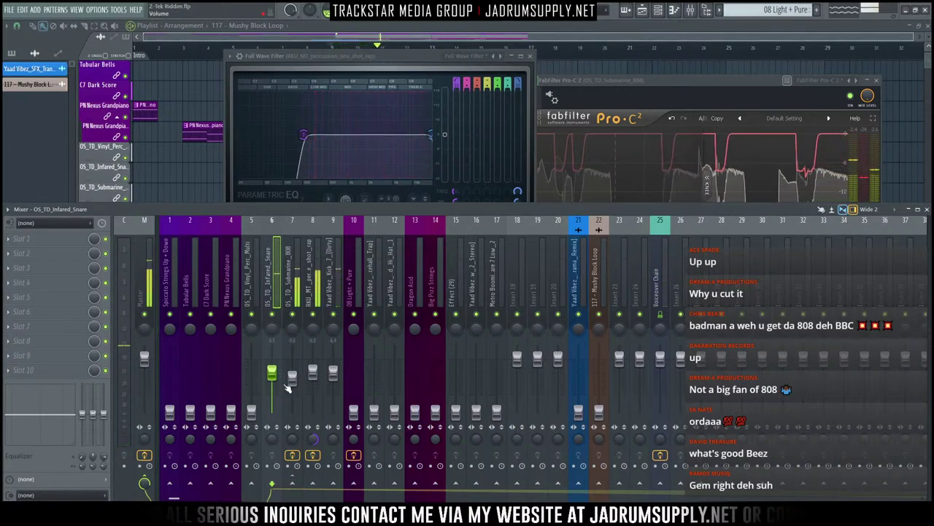
left_click_drag(291, 376, 272, 372)
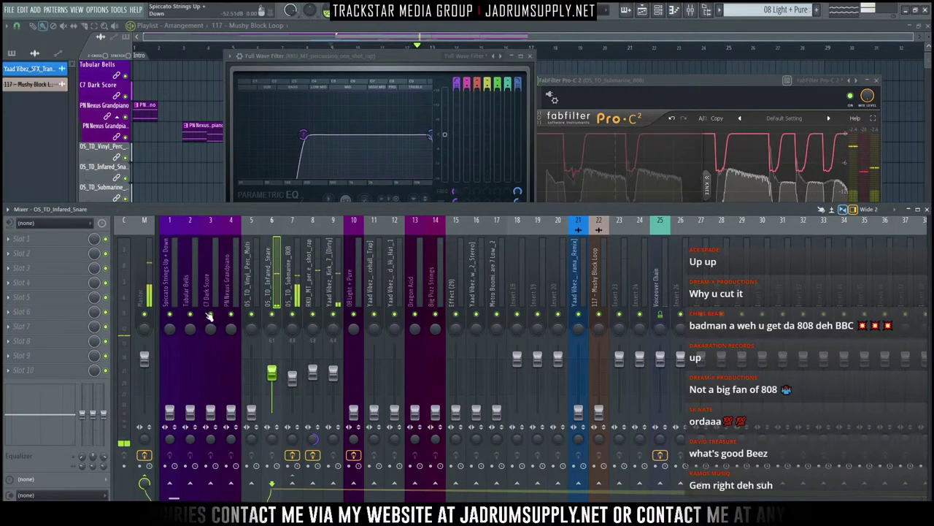
Step: Insert Fruity Parametric EQ 2 in the OS_TD_Infared_Snare track's first effect slot and load the Full Wave Filter preset
left_click(58, 240)
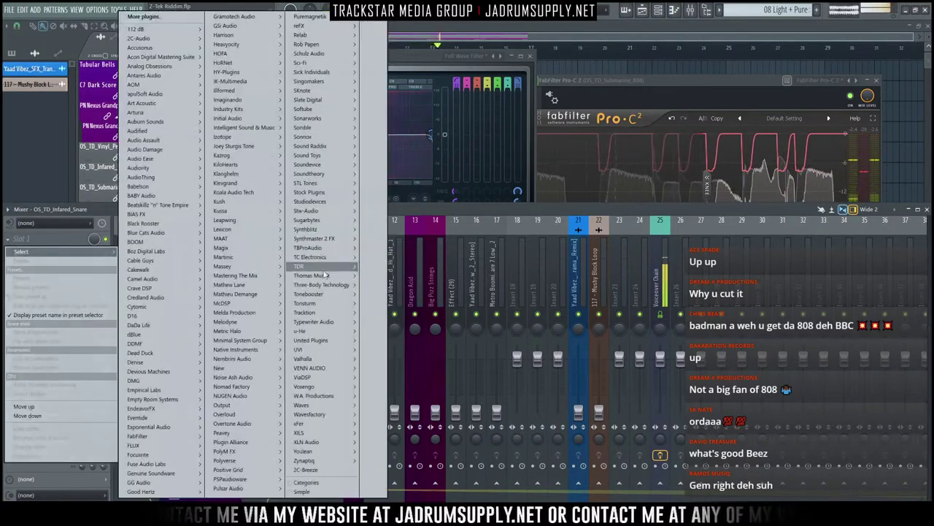
mouse_move(338, 193)
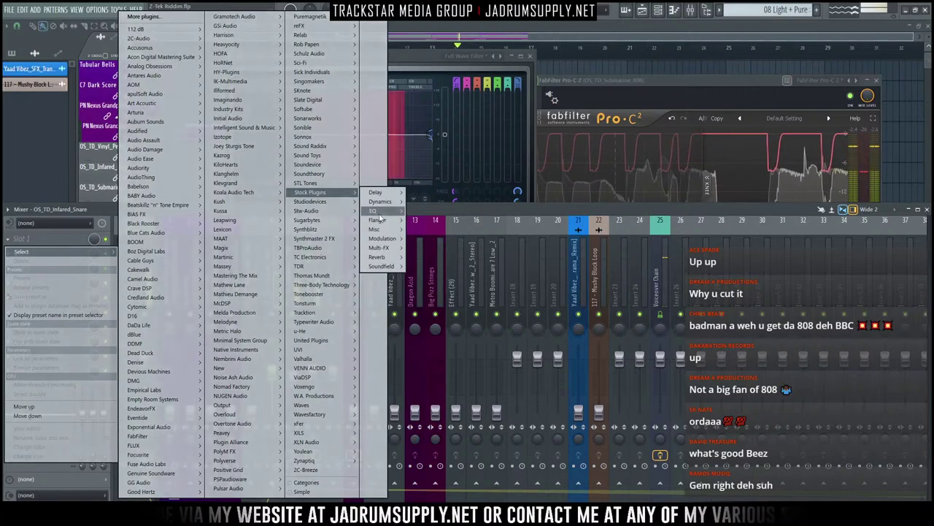
left_click(450, 217)
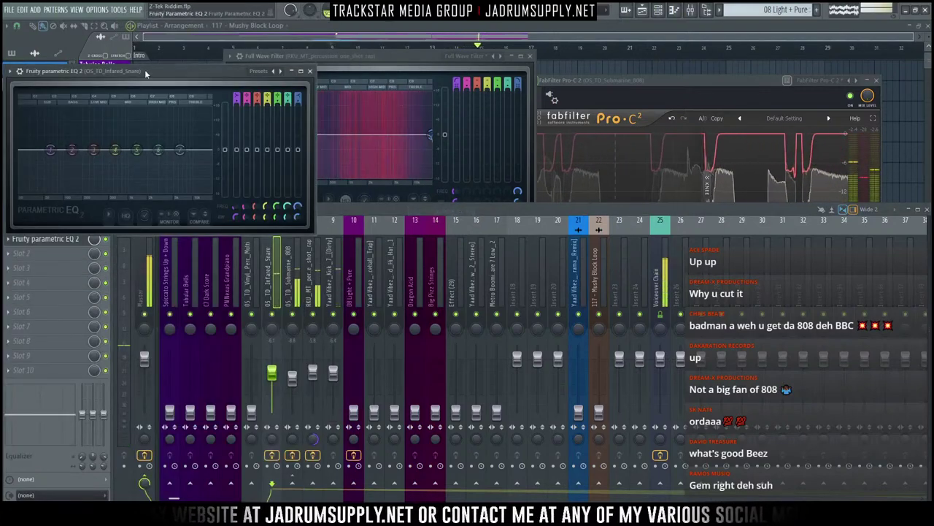
left_click_drag(146, 72, 648, 124)
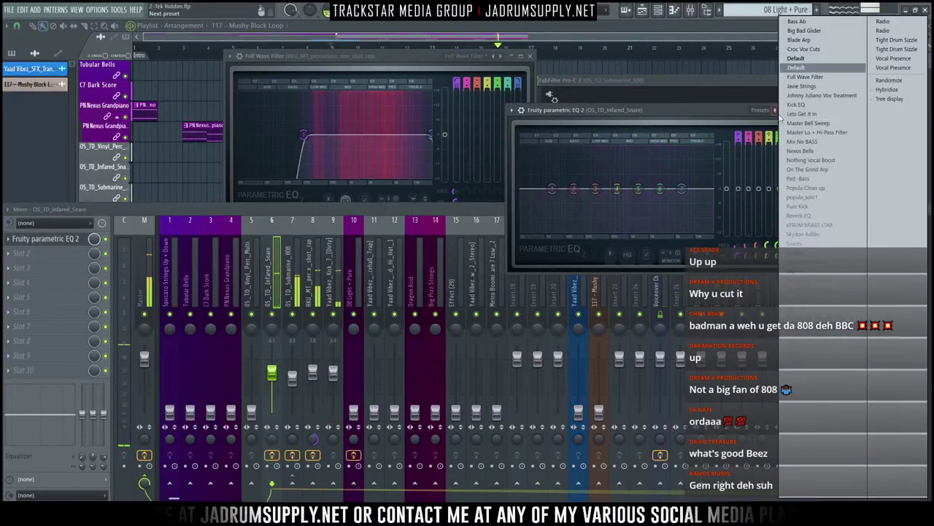
left_click(761, 110)
left_click(810, 77)
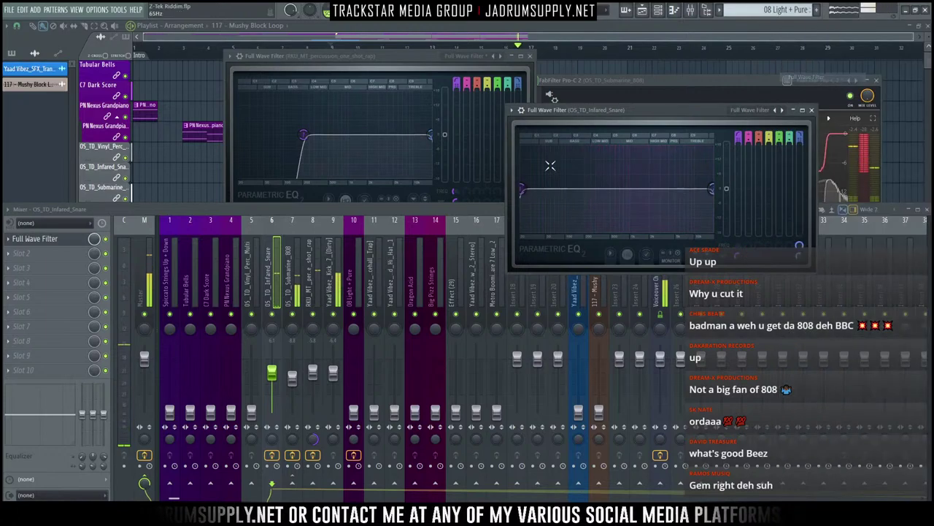
Step: Raise the snare EQ's low-cut frequency to remove low end and set the snare track's volume to about -6.2 dB
left_click_drag(564, 188, 585, 189)
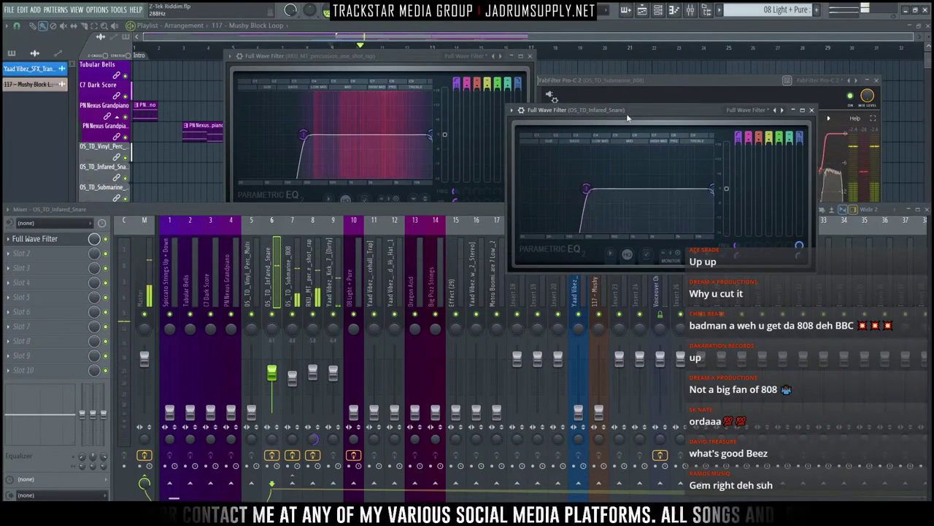
left_click_drag(626, 114, 528, 95)
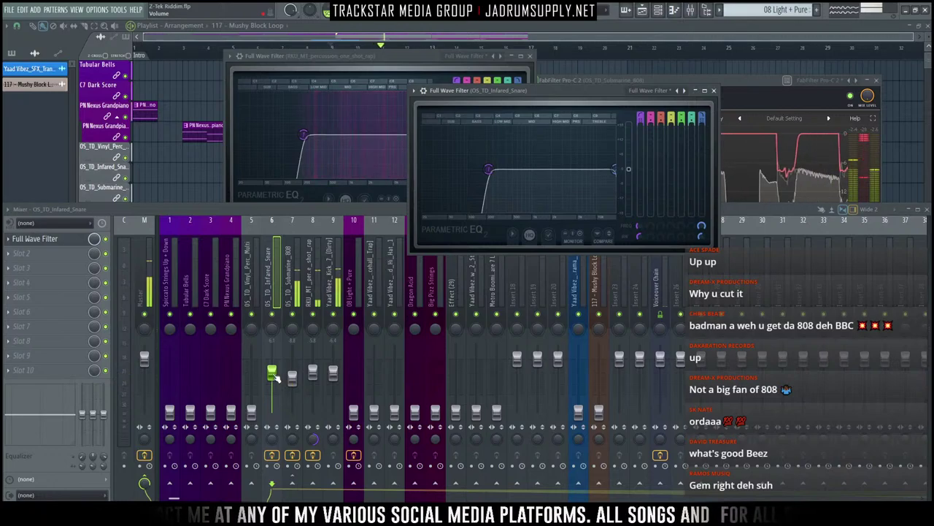
left_click(272, 375)
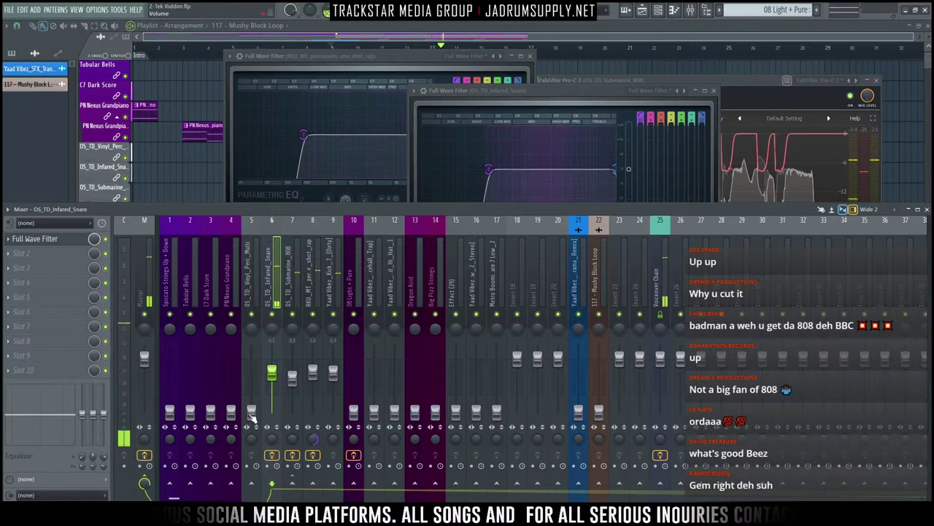
Step: Raise the OS_TD_Vinyl_Perc_Multi track's volume during playback and pan the track to the left
left_click(251, 411)
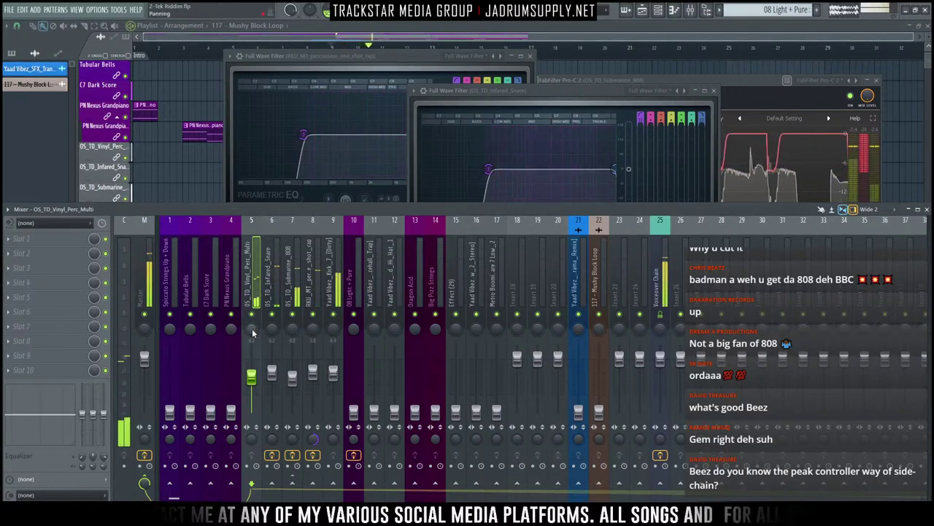
mouse_move(253, 333)
left_mouse_down()
mouse_move(253, 319)
mouse_move(254, 349)
left_mouse_up()
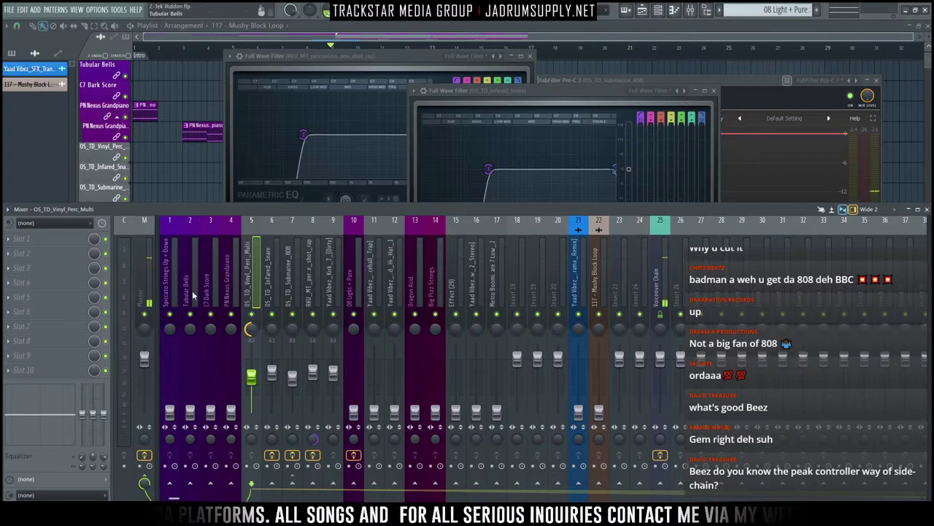
Step: Insert Fruity Parametric EQ 2 in the OS_TD_Vinyl_Perc_Multi track's first effect slot and load the Full Wave Filter preset
left_click(63, 240)
mouse_move(332, 159)
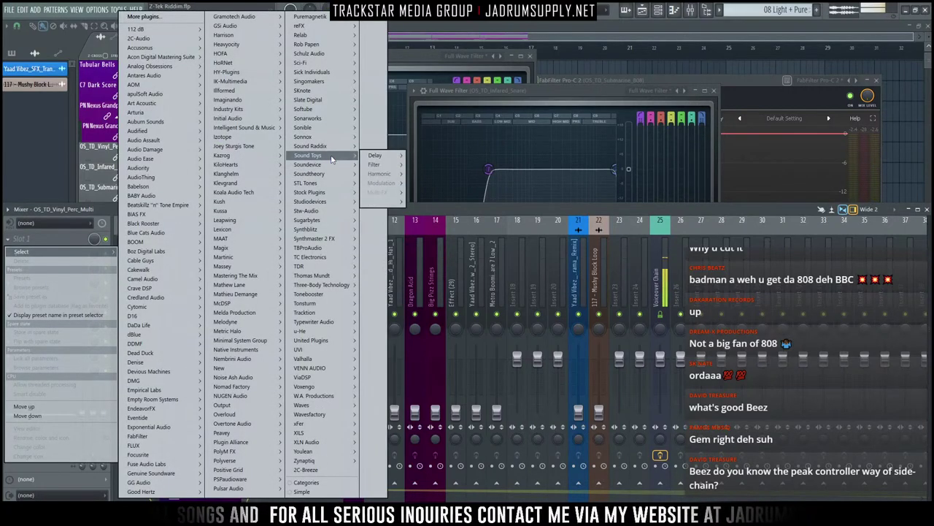
mouse_move(351, 192)
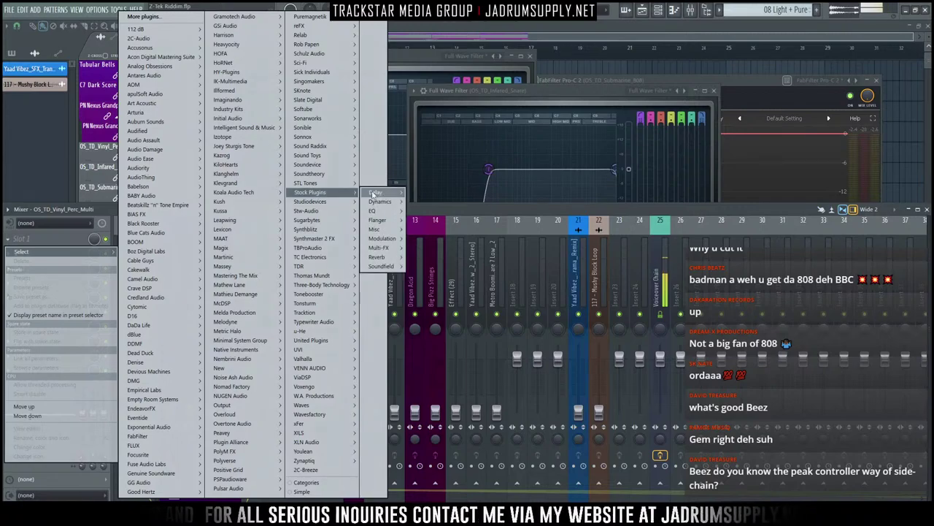
mouse_move(390, 211)
left_click(437, 212)
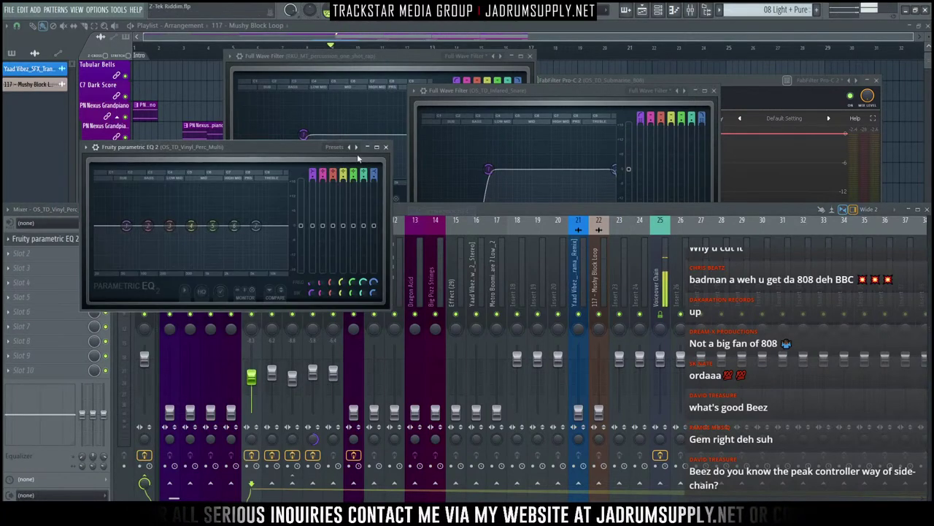
right_click(351, 148)
left_click(378, 77)
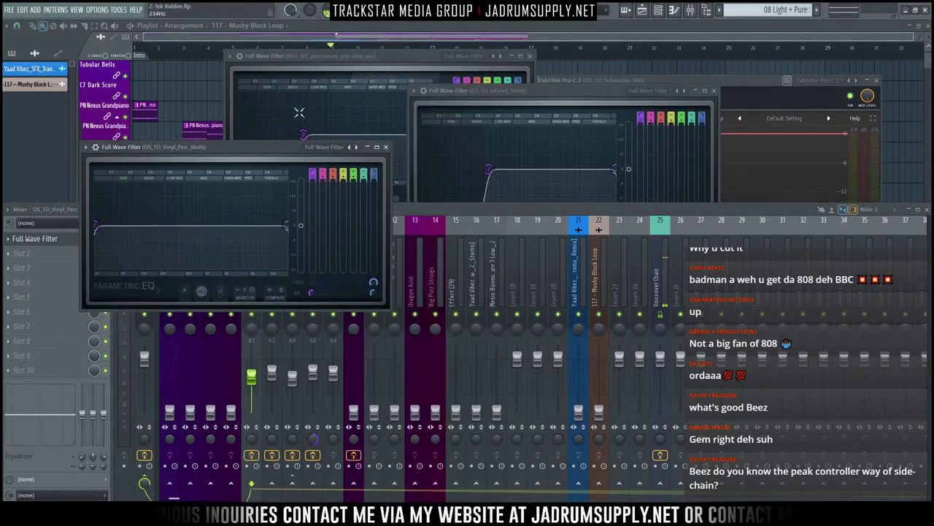
Step: Try narrowing the vinyl percussion's range with the EQ's low and high cuts, and with the 20Hz + 18kHz cut preset
left_click_drag(290, 151, 340, 160)
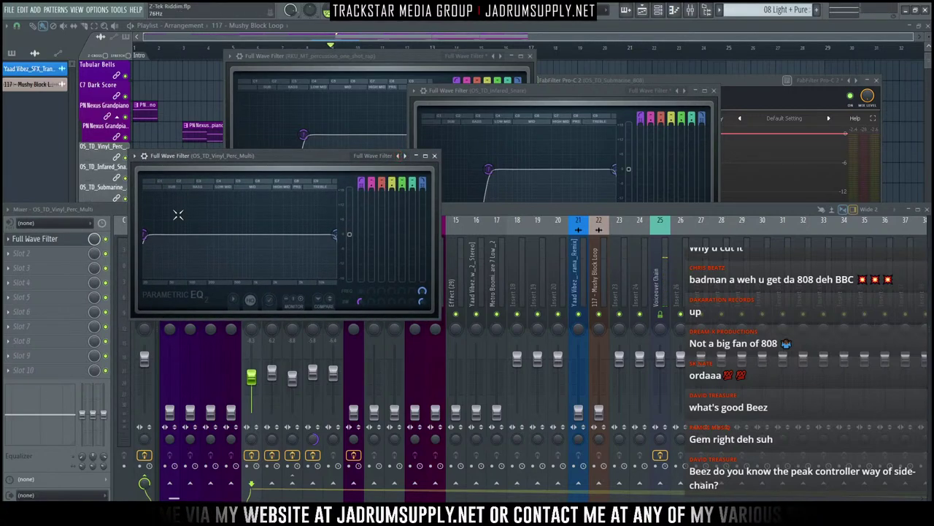
left_click_drag(145, 235, 167, 233)
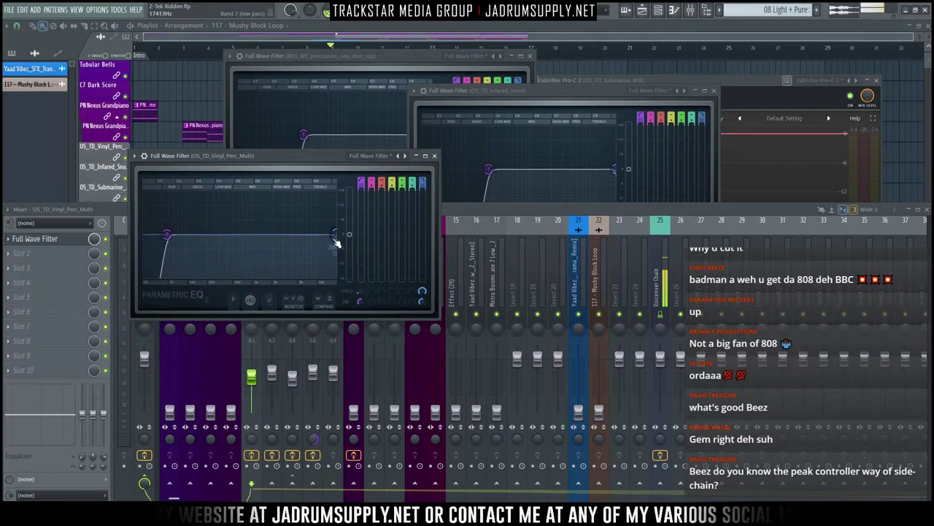
left_click_drag(335, 235, 300, 233)
left_click(405, 156)
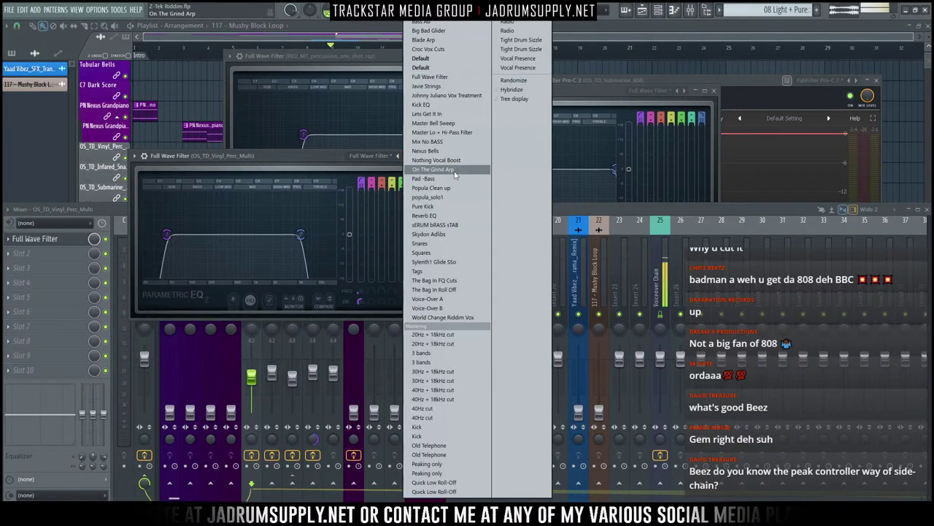
left_click(438, 334)
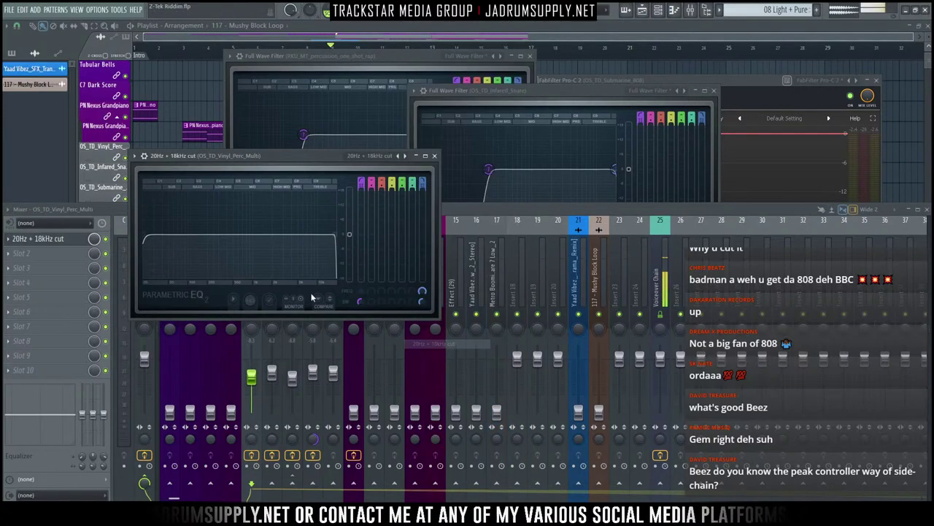
left_click_drag(321, 239, 318, 243)
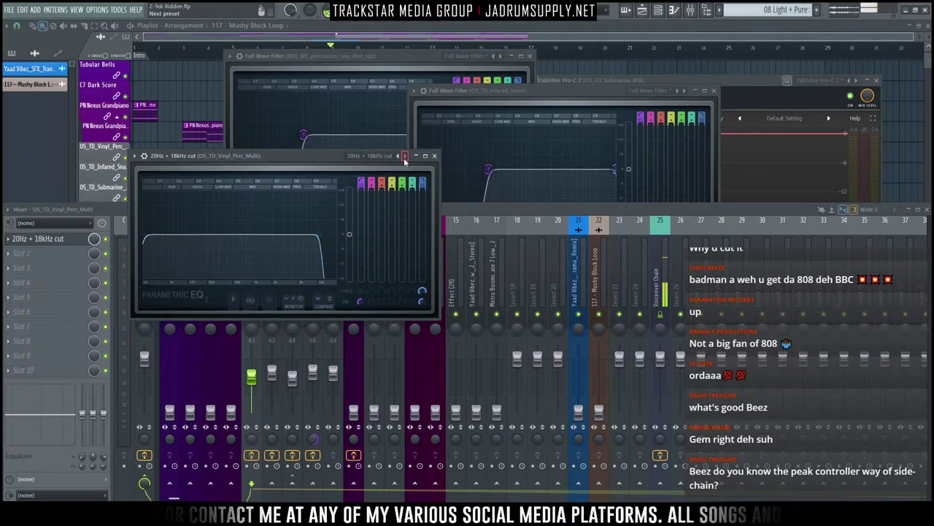
Step: Reload the Full Wave Filter preset on the vinyl percussion, cut its low and high ends, and close the equalizer
left_click(404, 157)
left_click(434, 78)
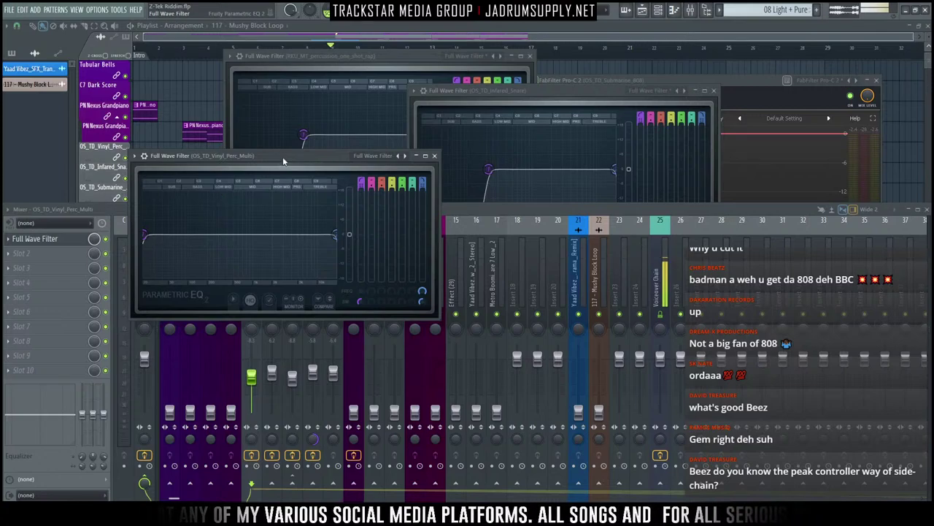
left_click_drag(283, 156, 315, 148)
left_click_drag(187, 230, 254, 230)
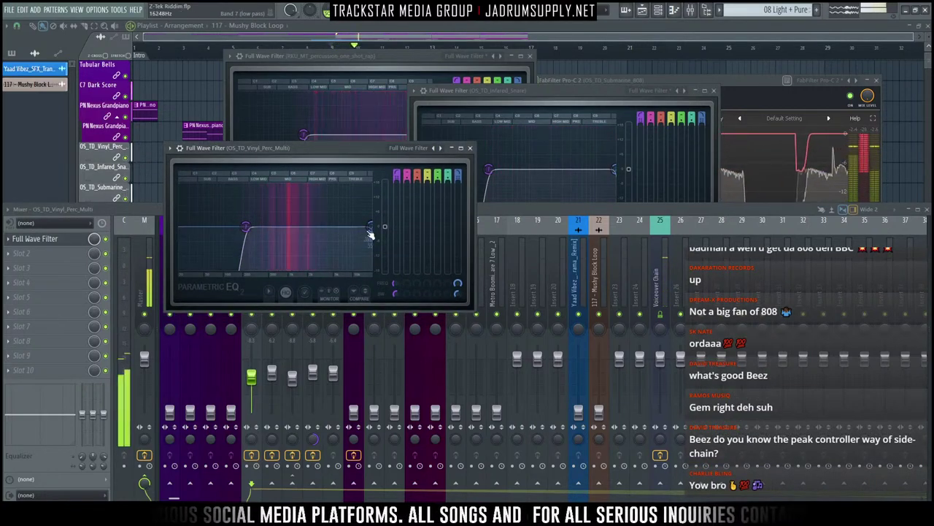
left_click_drag(370, 227, 353, 226)
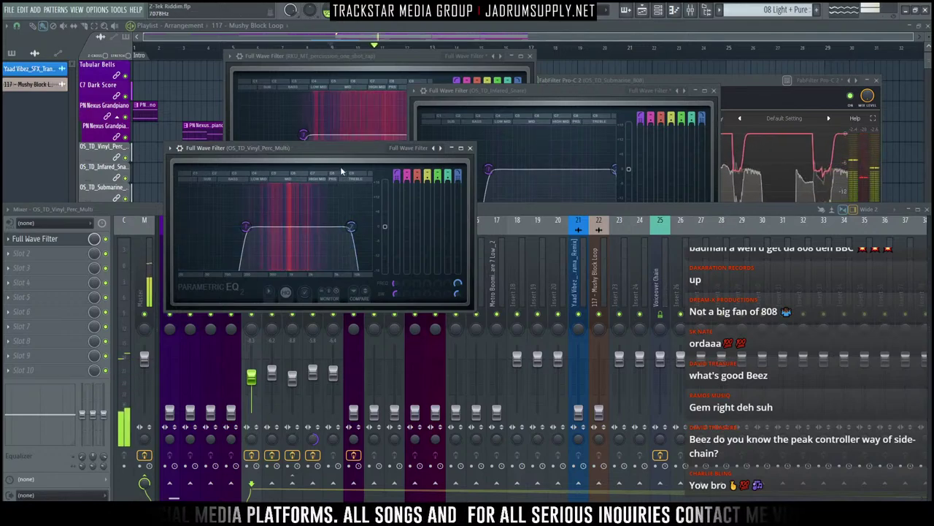
left_click_drag(348, 153, 402, 120)
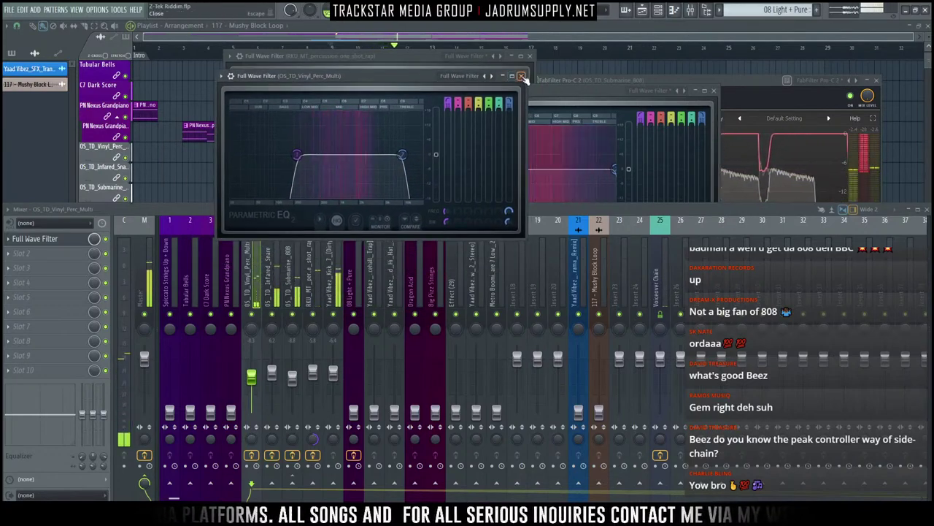
left_click(524, 111)
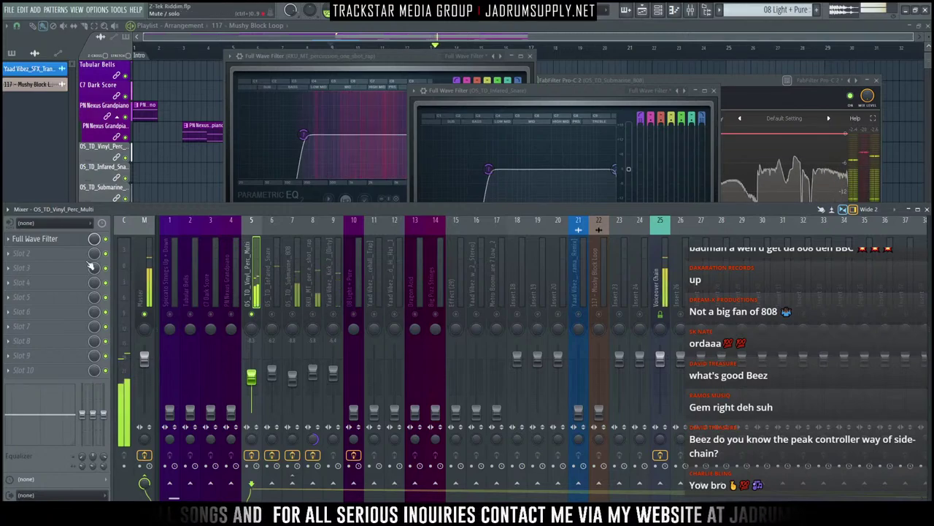
Step: Insert Dead Duck's DD Limiter in the soloed vinyl percussion track's second effect slot
left_click(57, 253)
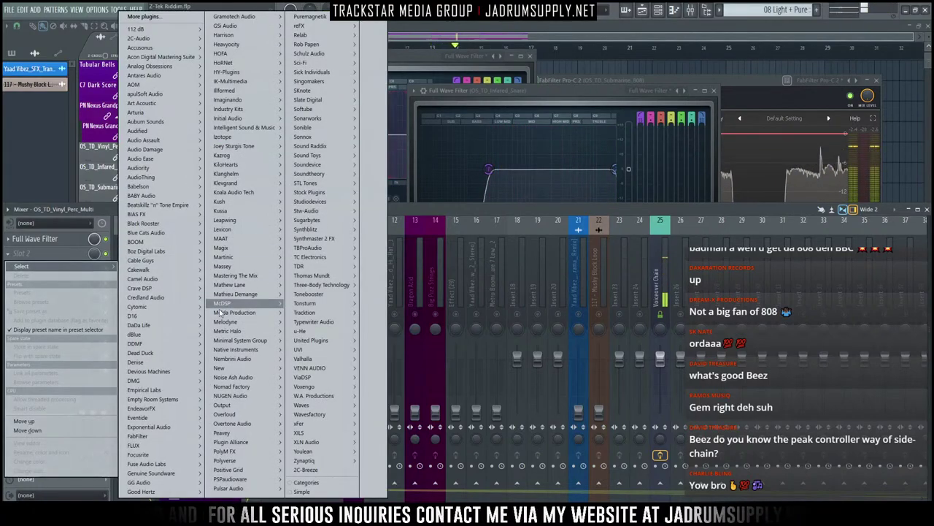
mouse_move(157, 353)
mouse_move(232, 362)
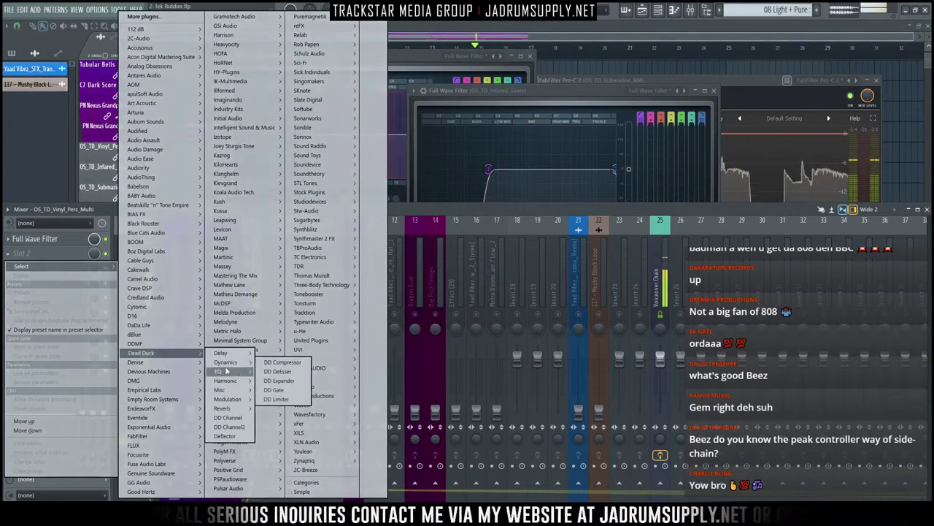
left_click(290, 393)
left_click(281, 398)
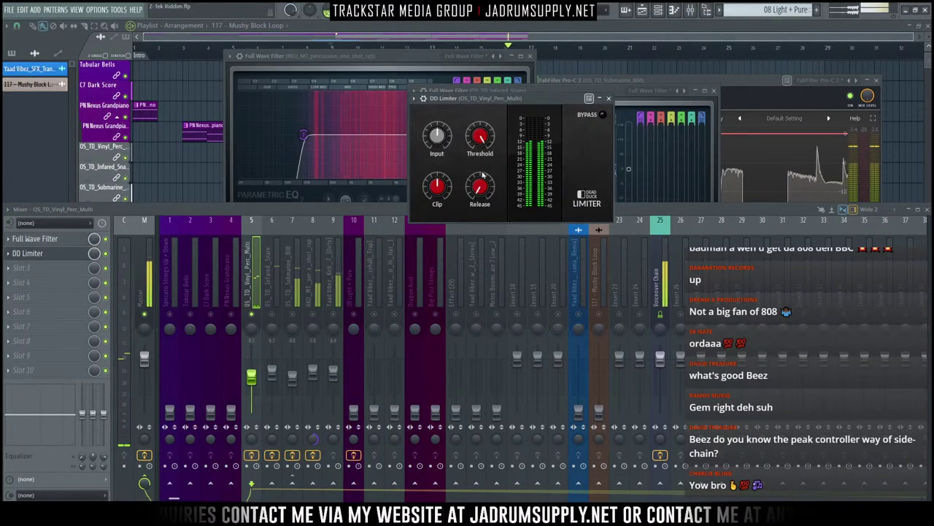
Step: Try adjusting the DD Limiter's clip, threshold and input gain on the vinyl percussion during playback
left_click_drag(443, 190, 454, 217)
left_click_drag(481, 142, 490, 201)
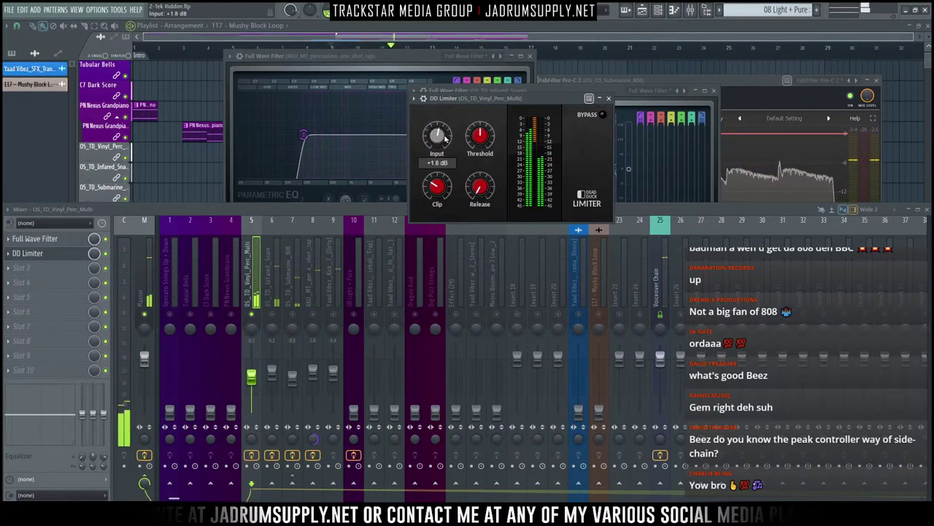
left_click_drag(444, 138, 445, 143)
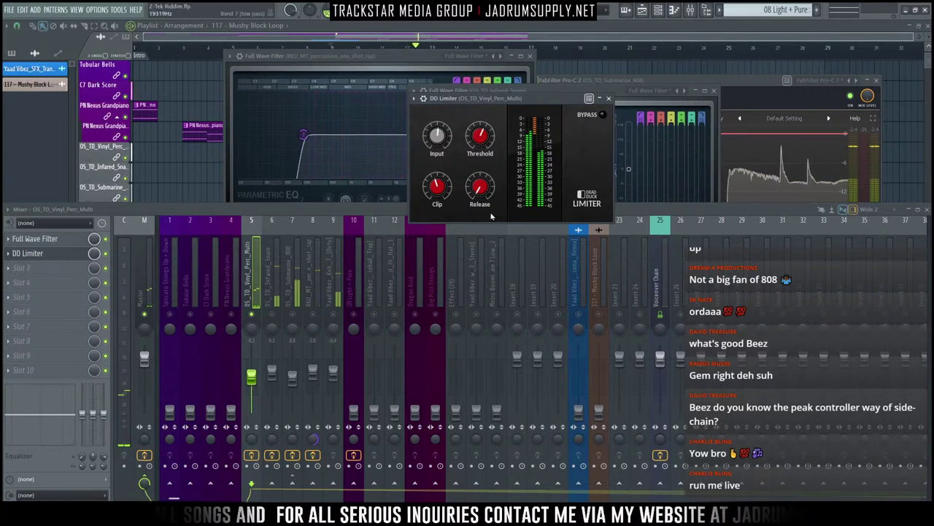
Step: Replace the DD Limiter in the vinyl percussion's second effect slot with Venn Audio's V-Clip
left_click(9, 257)
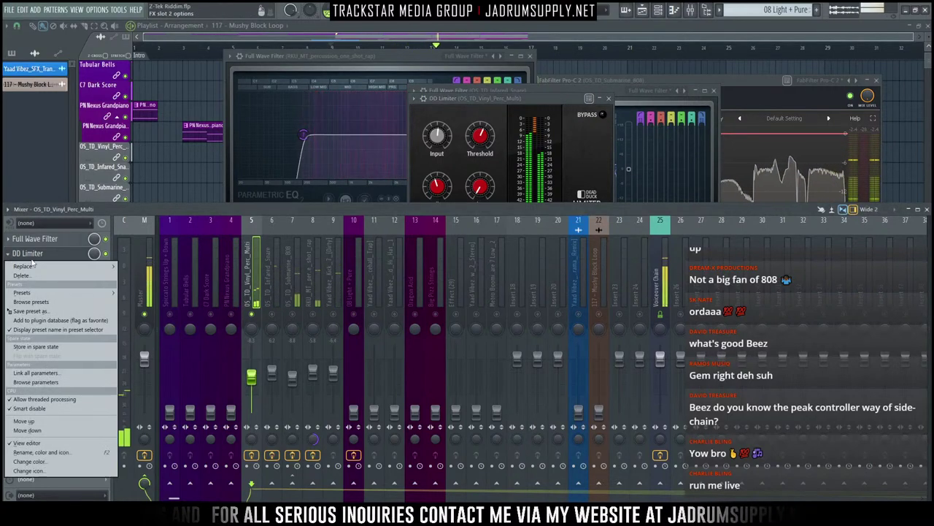
mouse_move(29, 265)
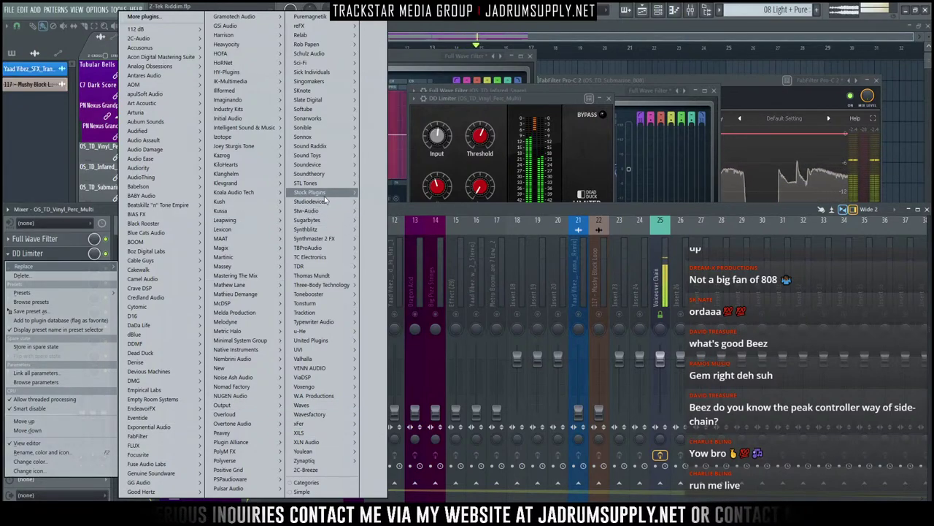
mouse_move(309, 407)
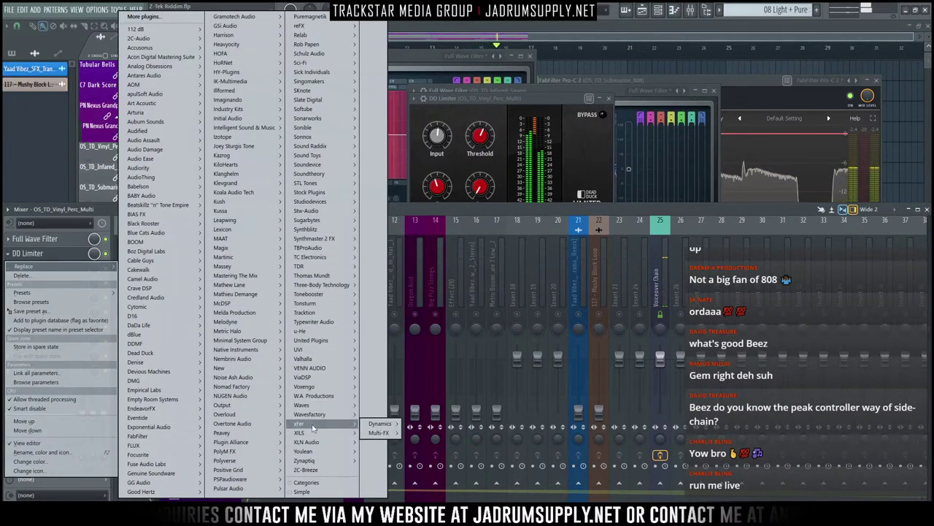
mouse_move(339, 369)
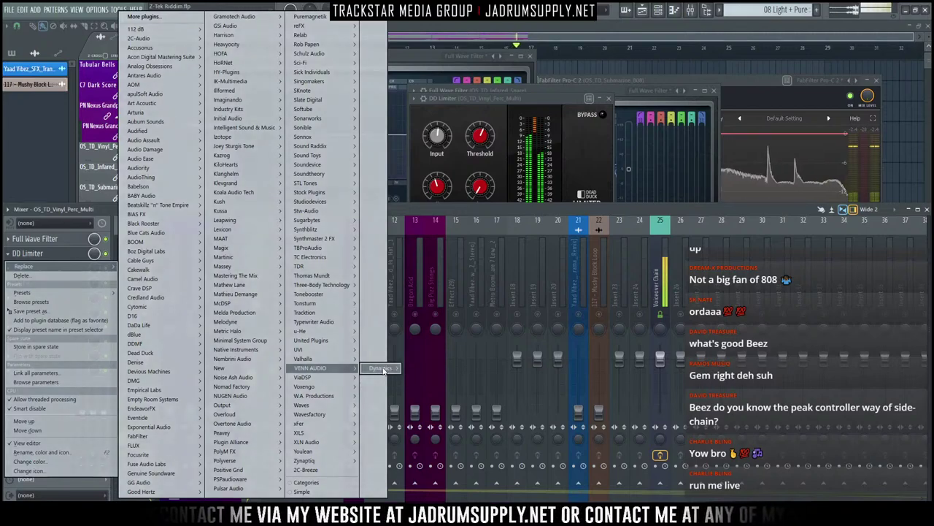
left_click(416, 368)
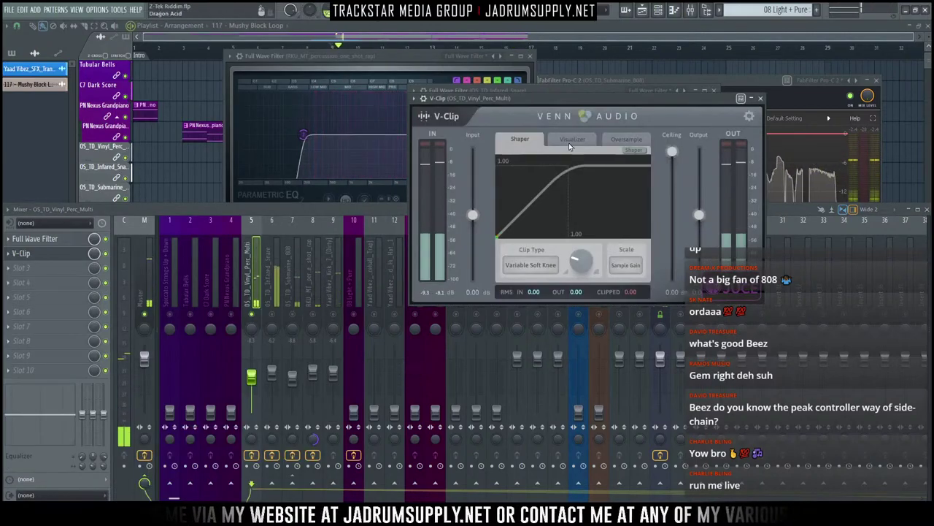
left_click_drag(475, 105, 449, 184)
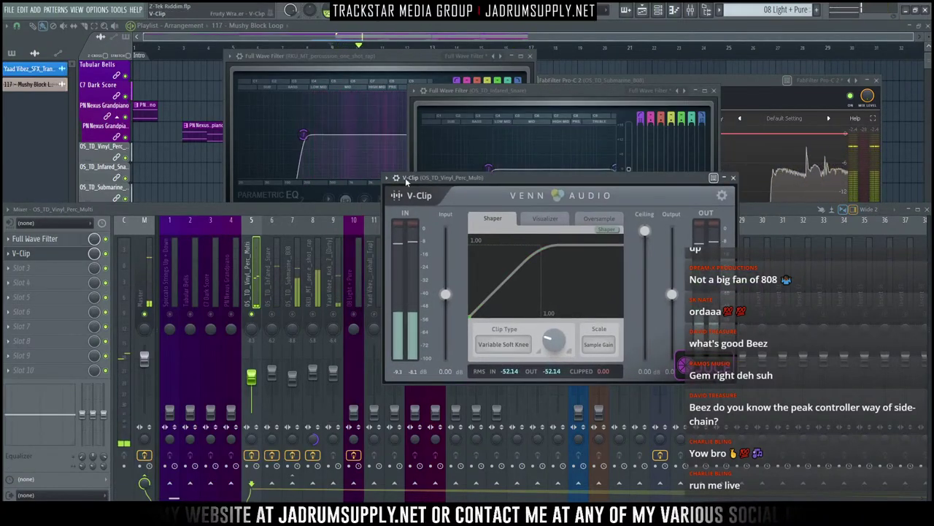
left_click(395, 177)
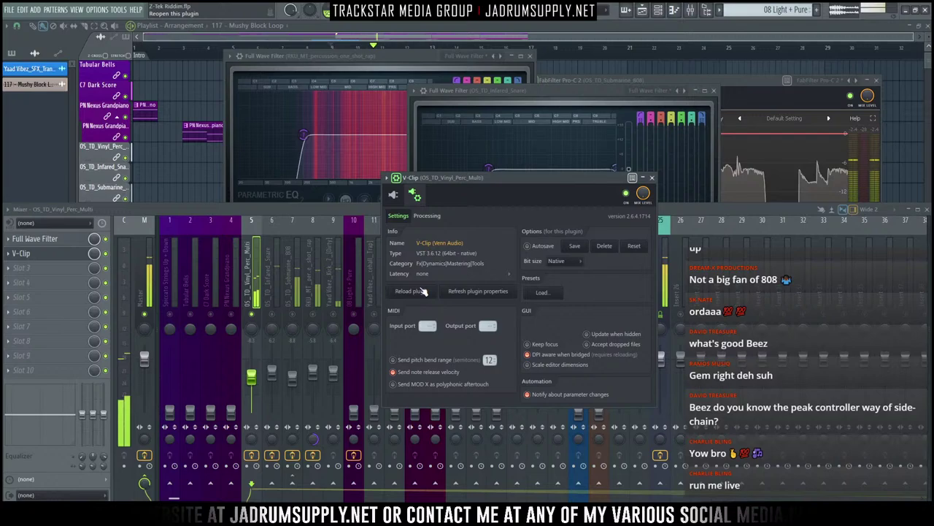
left_click(427, 215)
left_click(400, 216)
left_click(414, 195)
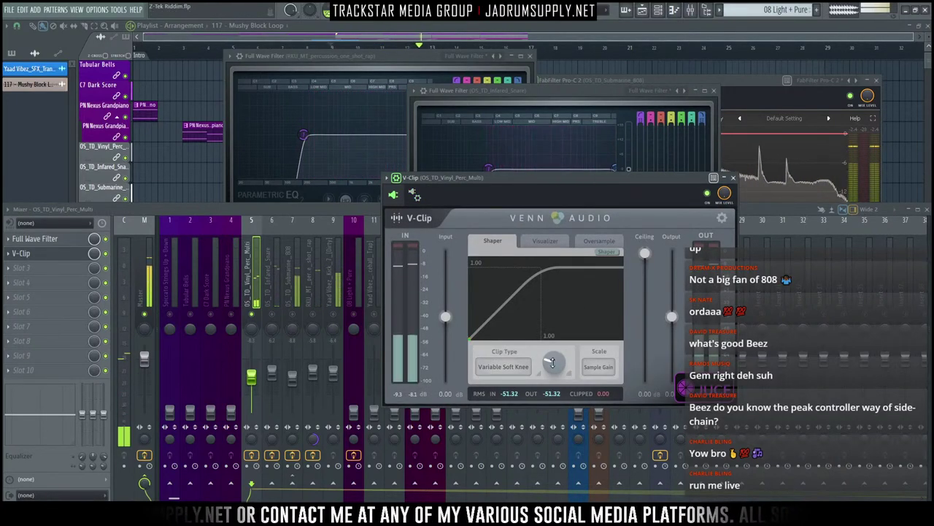
Step: Lower V-Clip's ceiling to -10.37 dB on the vinyl percussion and adjust the size of its variable soft knee
mouse_move(553, 363)
left_mouse_down()
mouse_move(553, 350)
mouse_move(553, 369)
left_mouse_up()
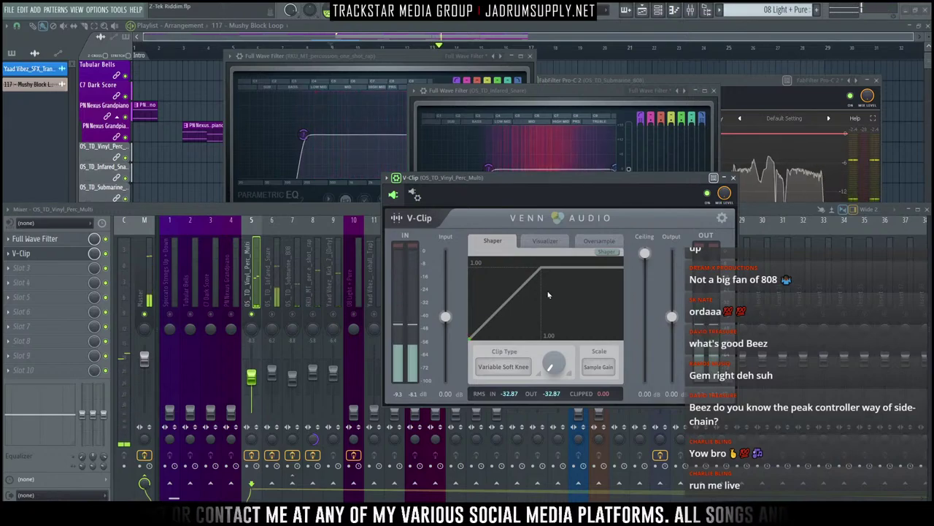
left_click_drag(645, 254, 645, 299)
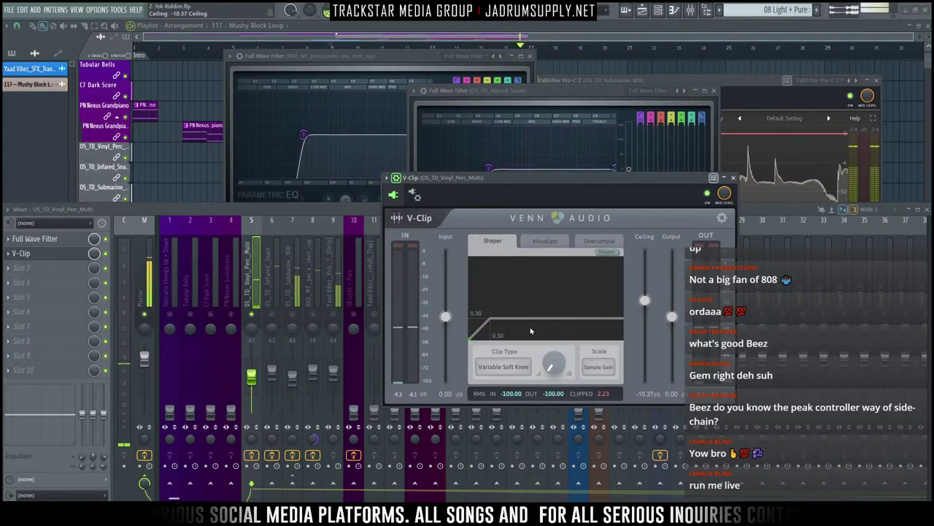
left_click_drag(552, 365, 552, 165)
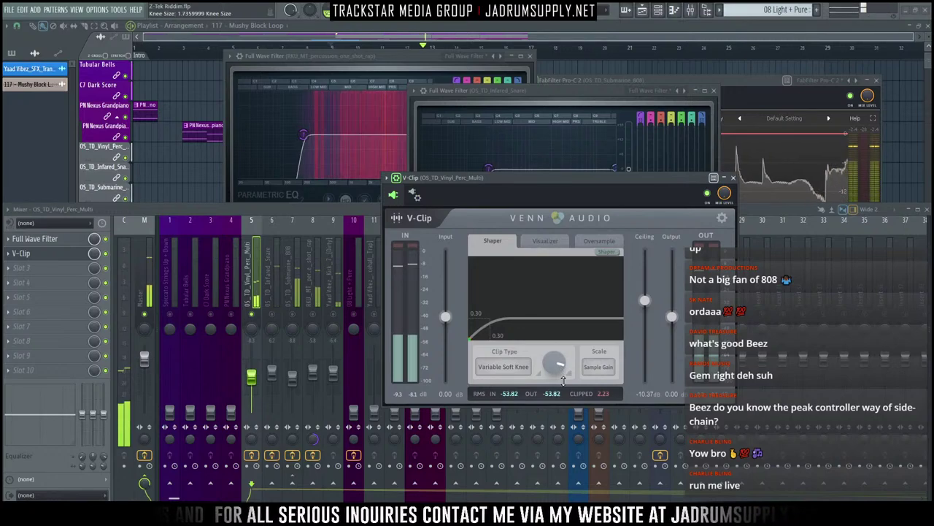
left_click_drag(563, 380, 593, 422)
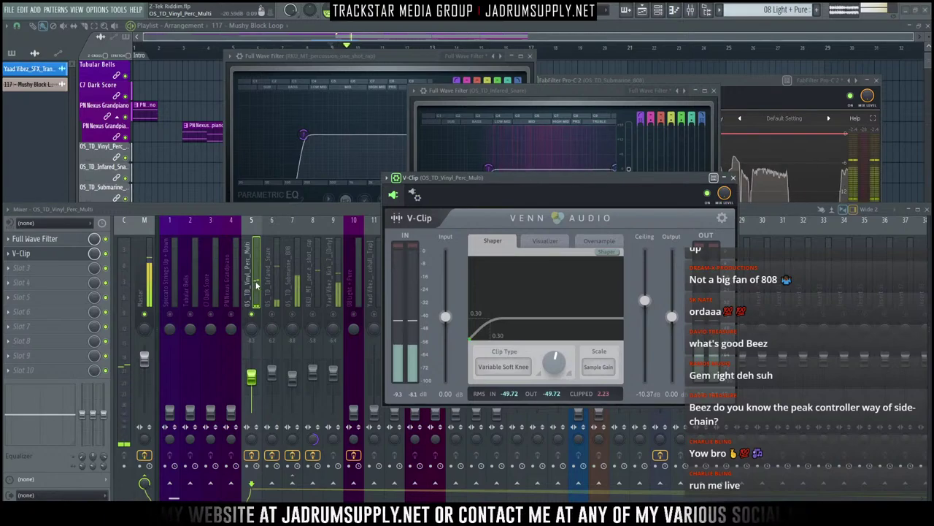
Step: Try panning the vinyl percussion mixer track 100% left during playback
left_click(255, 285)
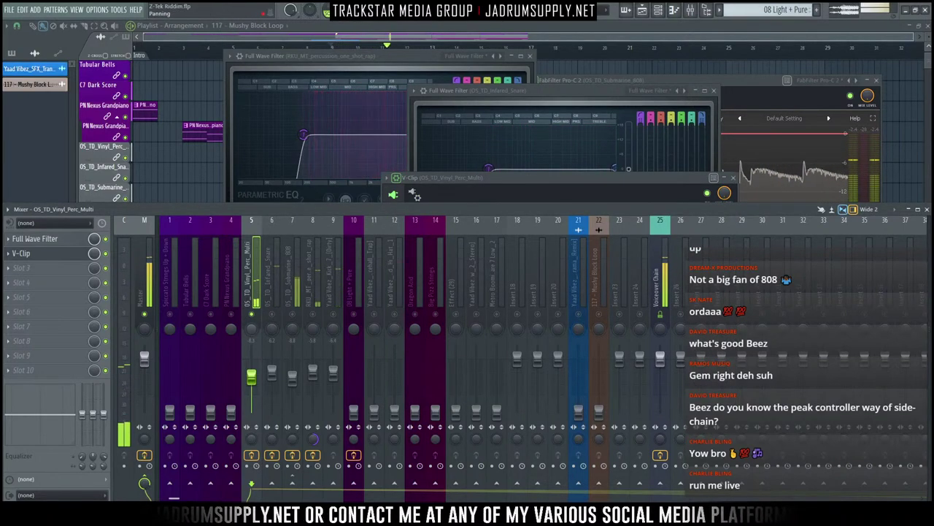
left_click_drag(251, 330, 251, 331)
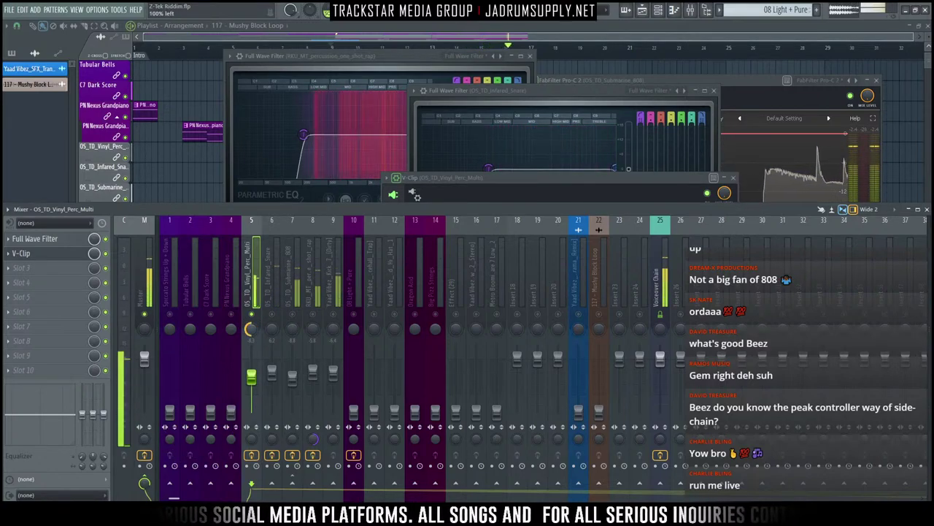
left_click_drag(249, 336, 250, 327)
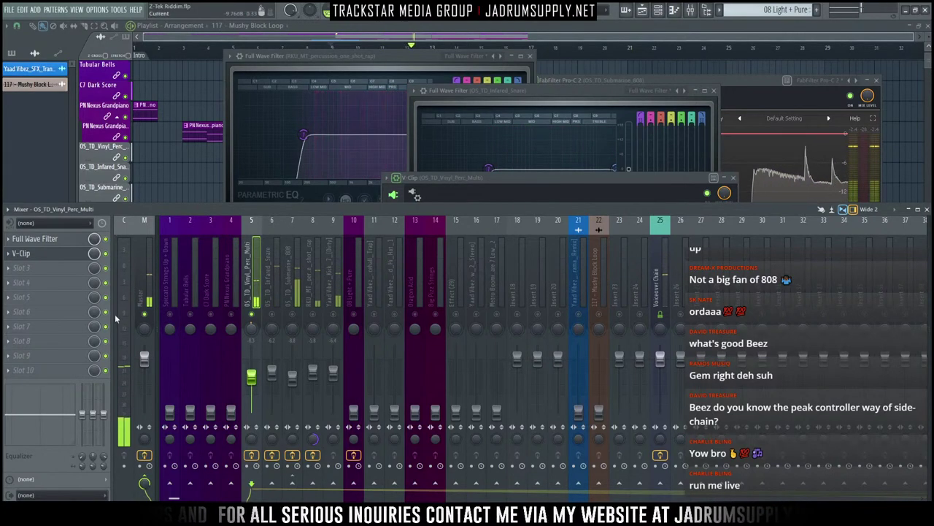
Step: Insert the stock Fruity Delay 3 in the vinyl percussion's third effect slot and move its window over the mixer
left_click(44, 268)
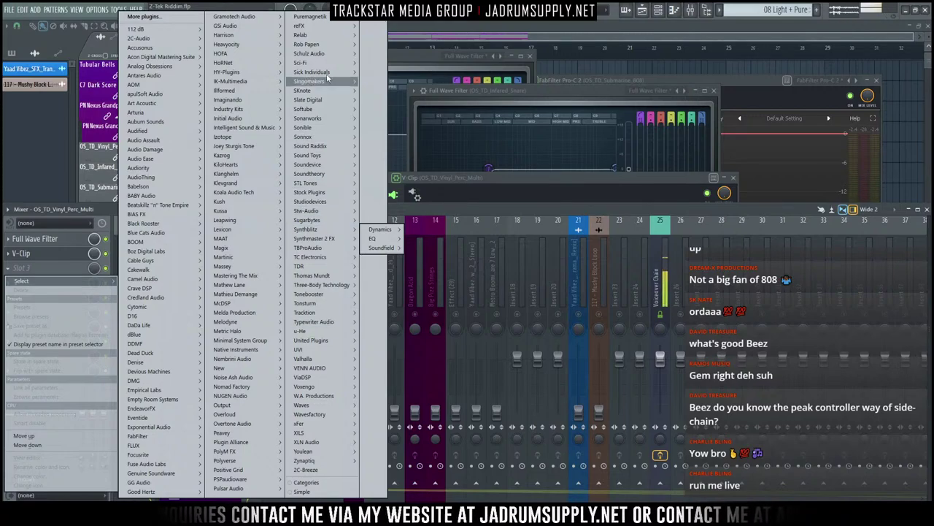
mouse_move(321, 192)
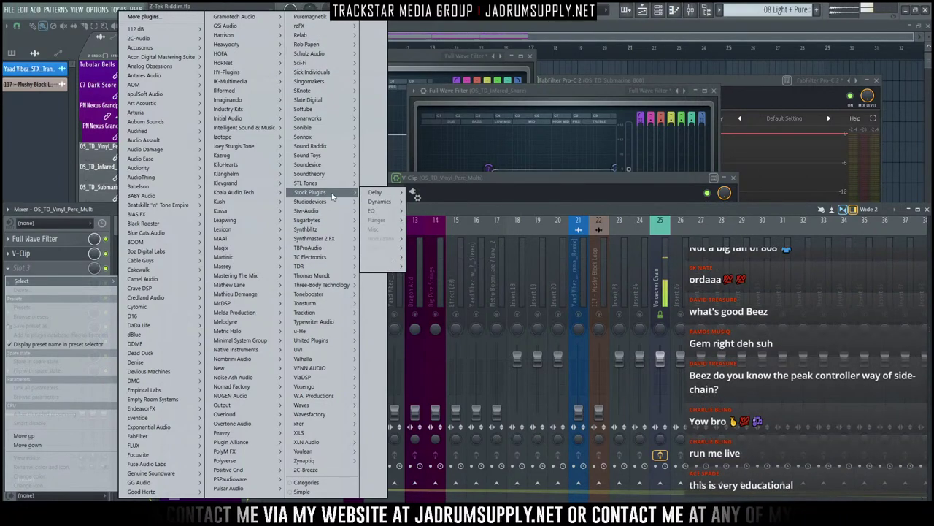
mouse_move(385, 195)
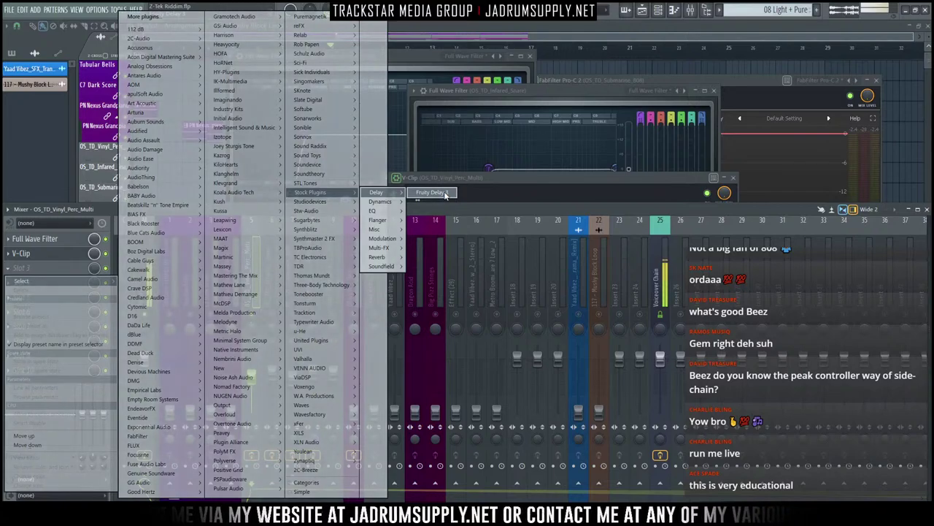
left_click(446, 194)
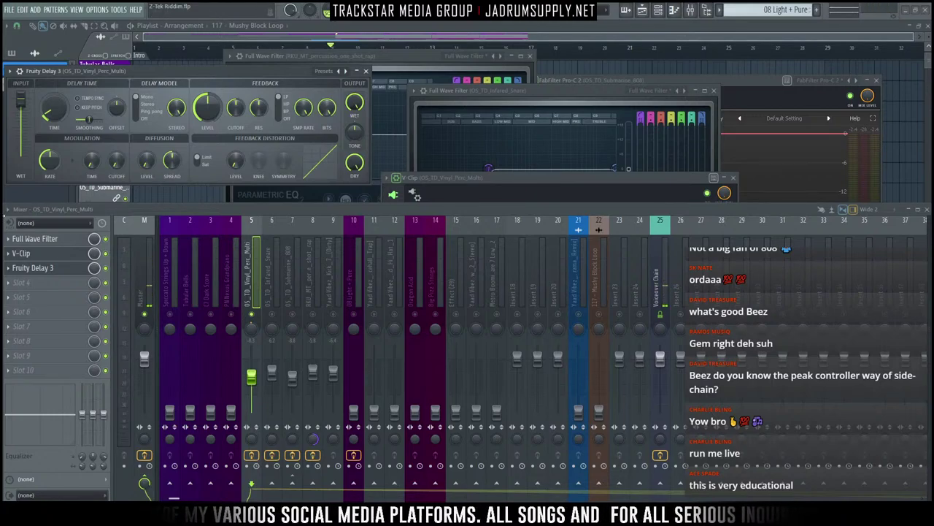
mouse_move(164, 72)
left_mouse_down()
mouse_move(453, 135)
mouse_move(394, 120)
mouse_move(431, 158)
left_mouse_up()
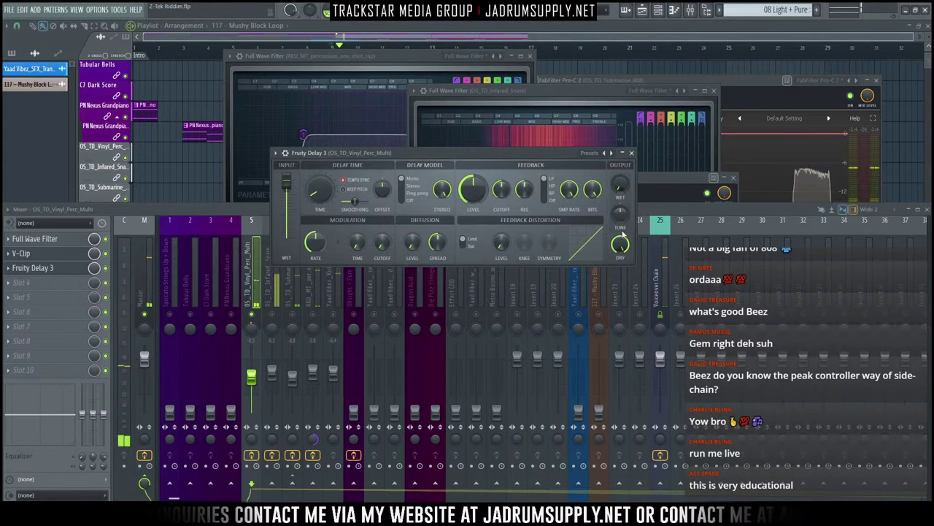
left_click_drag(518, 154, 501, 143)
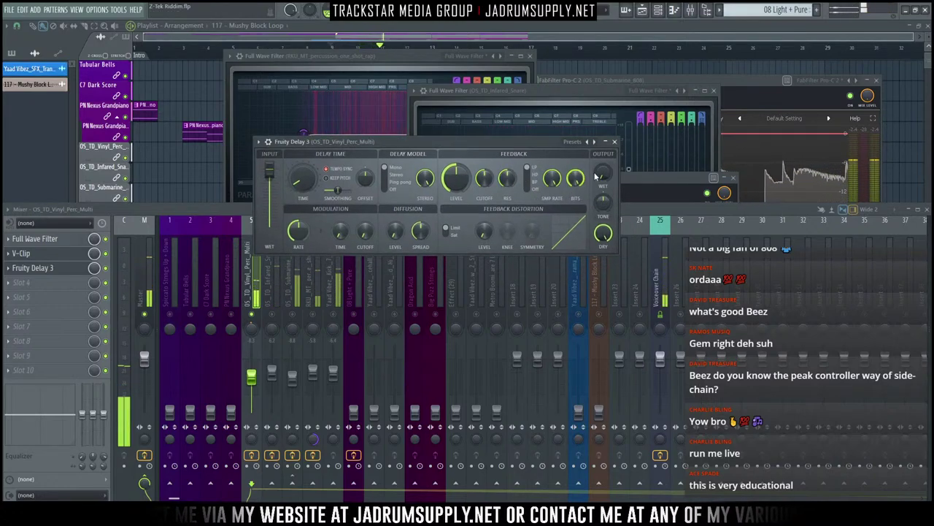
Step: Raise Fruity Delay 3's wet output, increase the delay time smoothing, and lower the feedback level
scroll(603, 175, "up", 3)
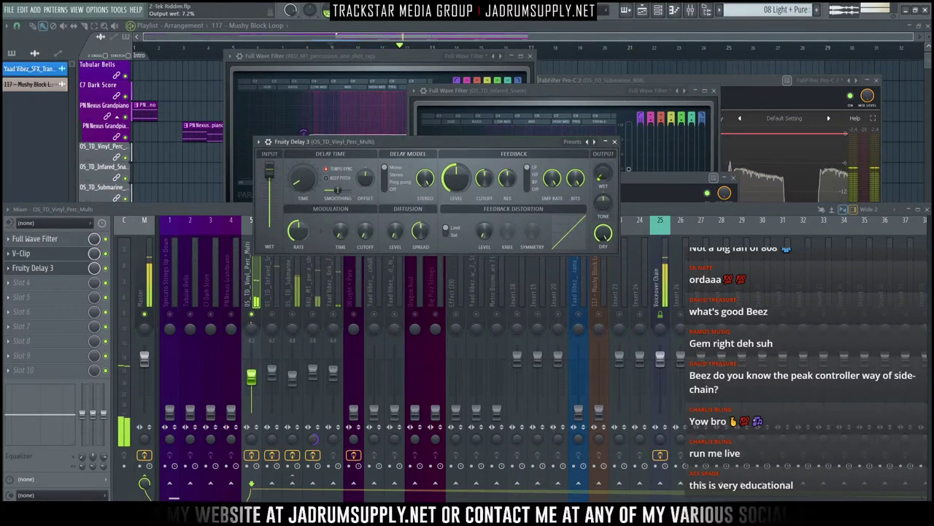
scroll(603, 175, "up", 1)
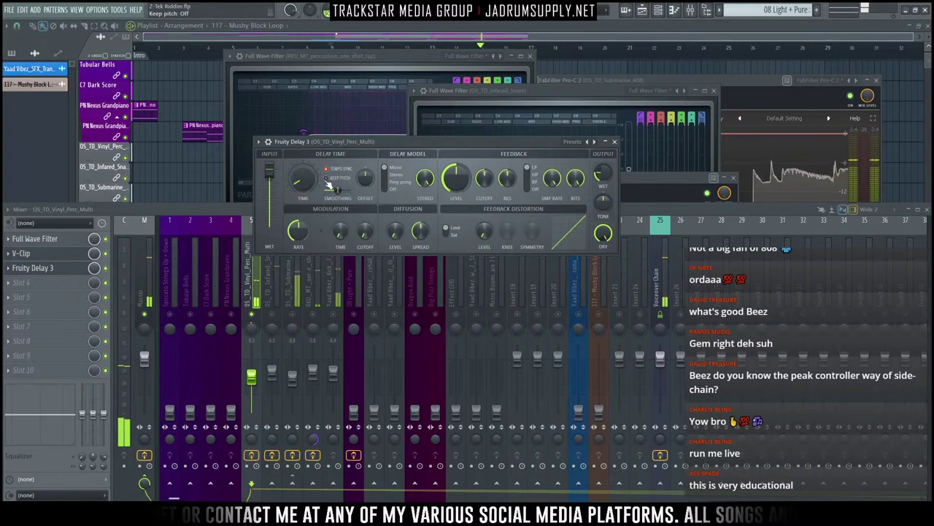
left_click(390, 180)
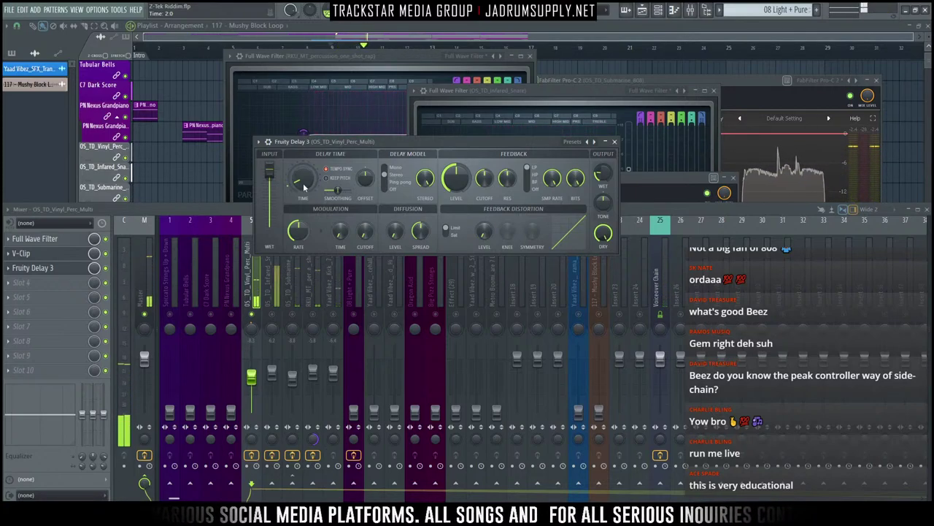
left_click_drag(343, 195, 355, 196)
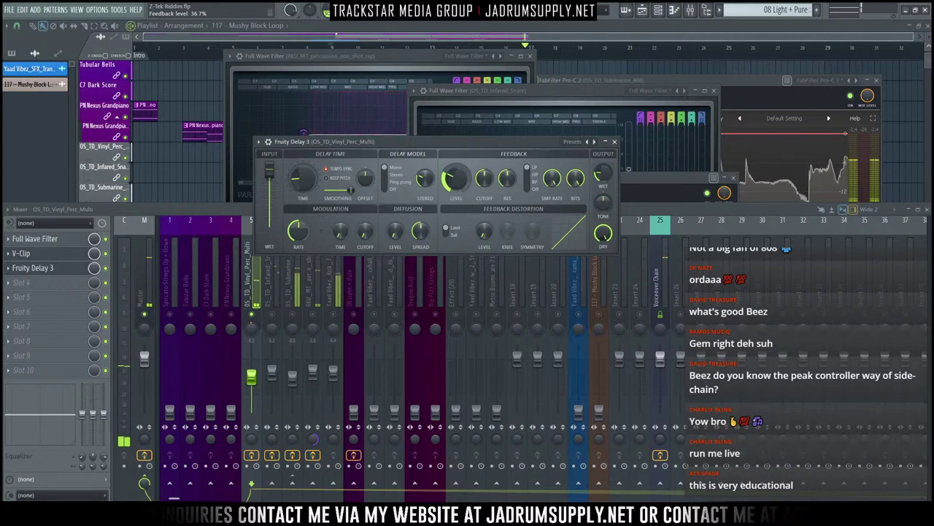
left_click_drag(456, 178, 455, 183)
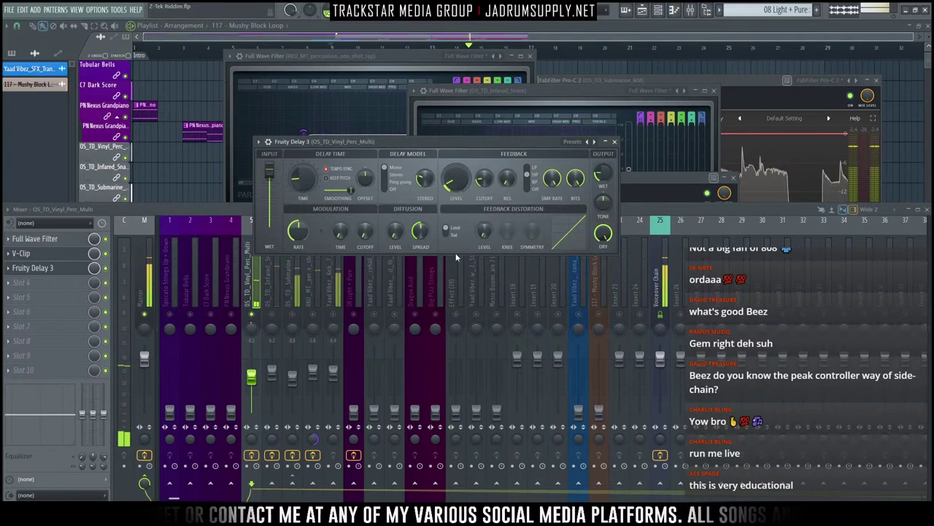
Step: Reduce Fruity Delay 3's diffusion spread to 26.9%, lower its modulation rate, and lengthen the delay time
scroll(422, 235, "down", 5)
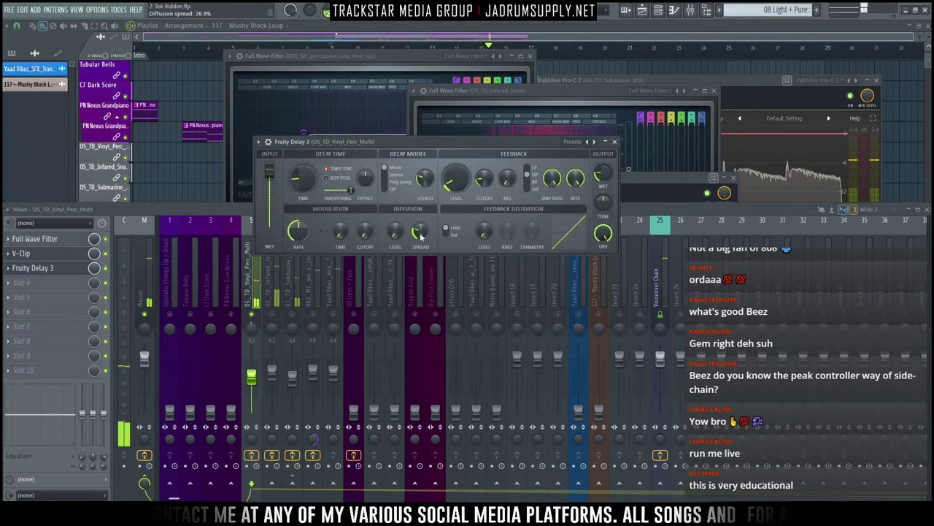
scroll(311, 228, "down", 3)
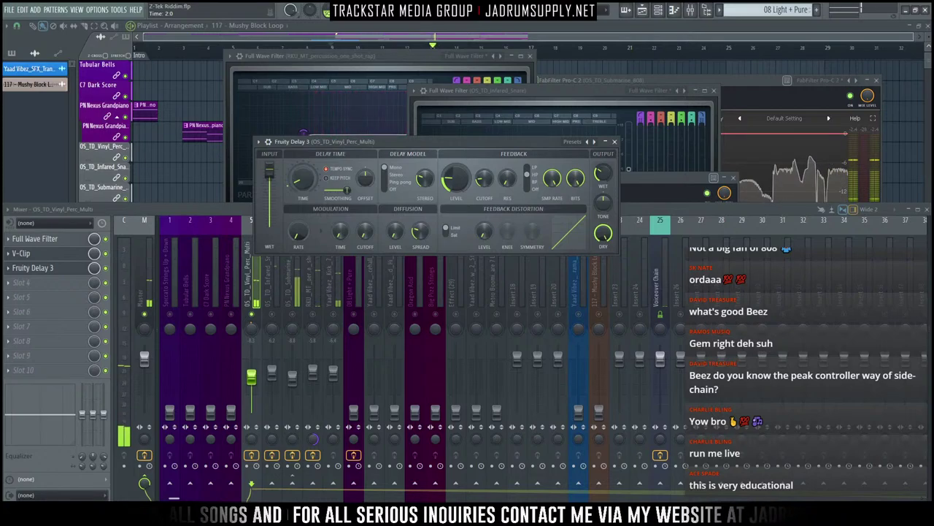
scroll(297, 186, "up", 3)
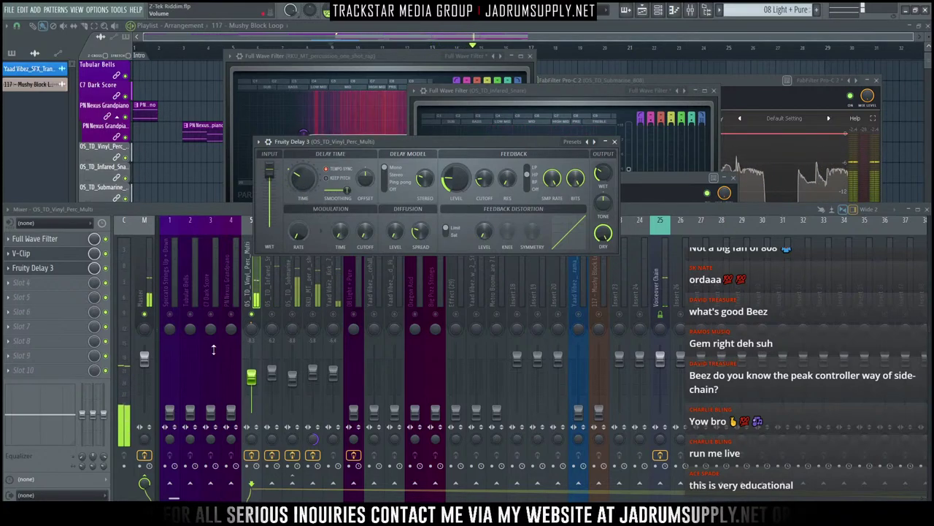
left_click(255, 290)
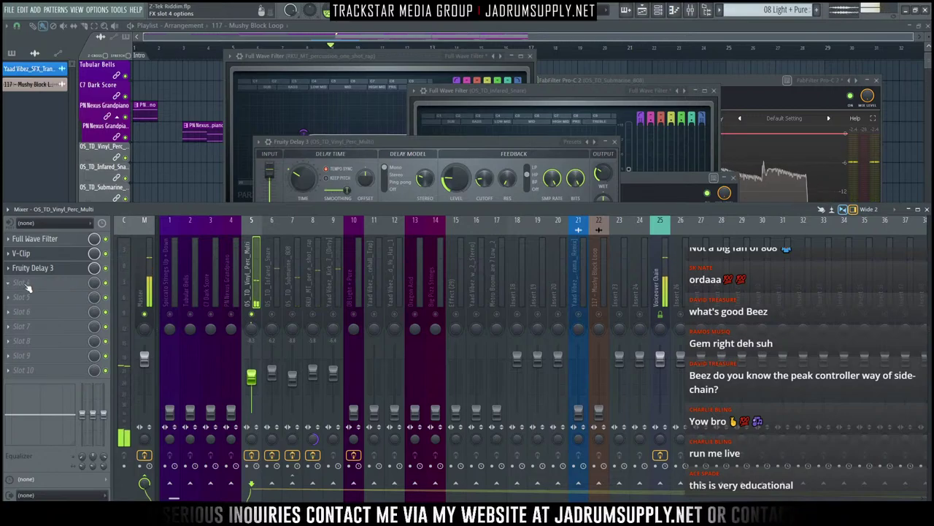
left_click(27, 287)
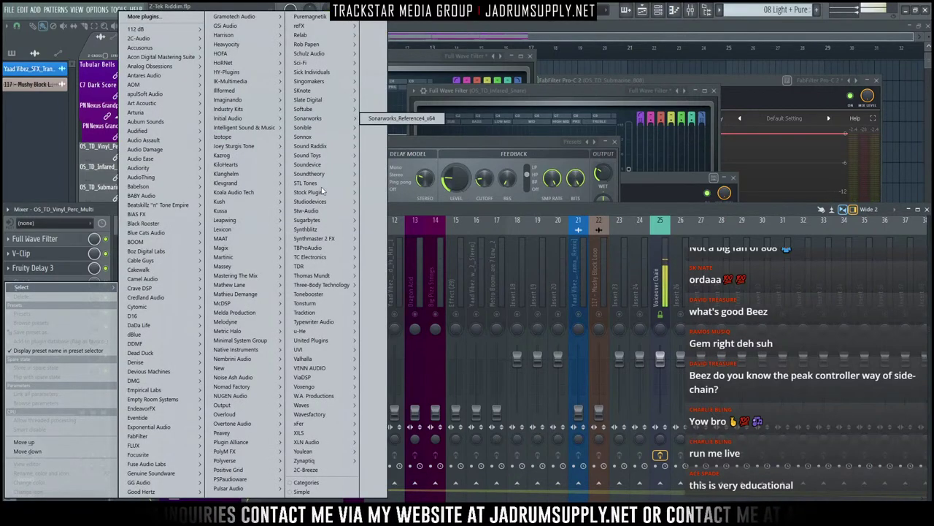
left_click(81, 245)
Step: Reposition the Fruity Delay 3 window and set its dry output to 9.4%
left_click_drag(519, 141, 516, 38)
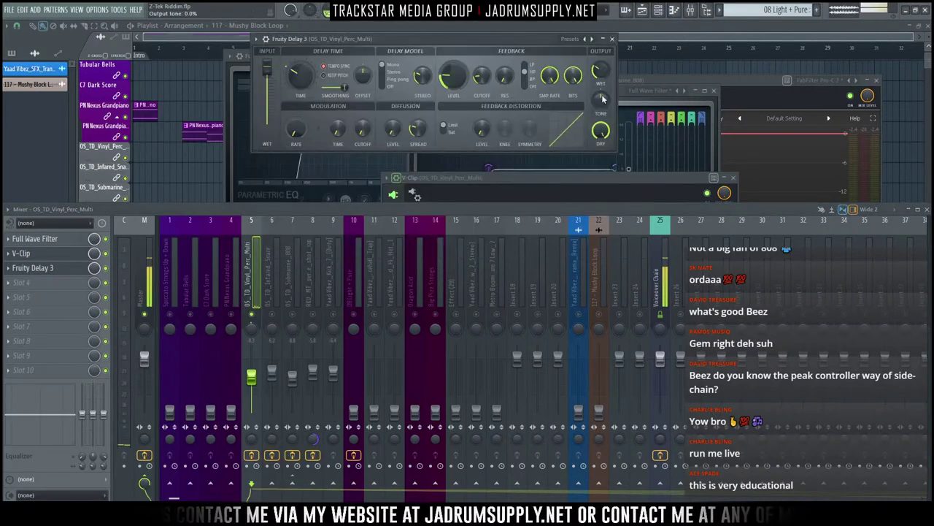
left_click_drag(436, 45, 444, 149)
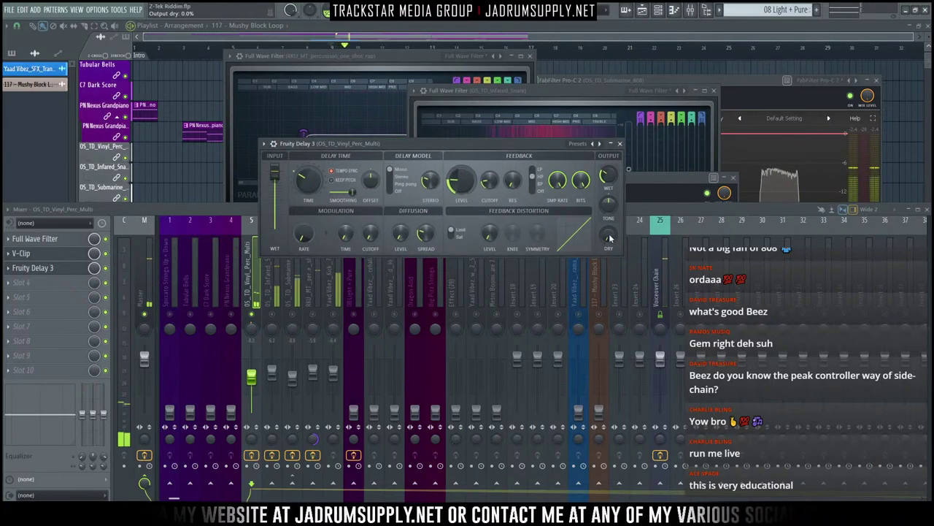
left_click_drag(608, 235, 609, 239)
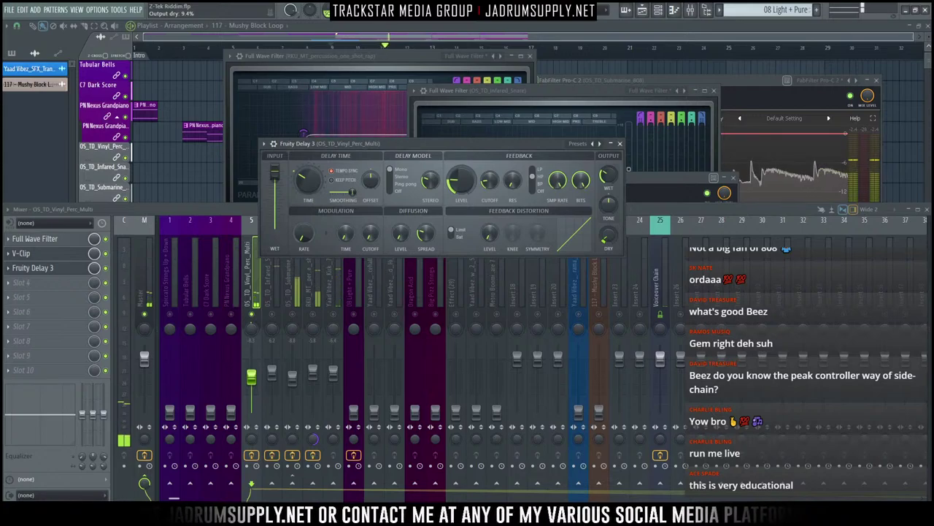
Step: Insert Soundtoys' PanMan in the vinyl percussion's fourth effect slot
left_click(30, 282)
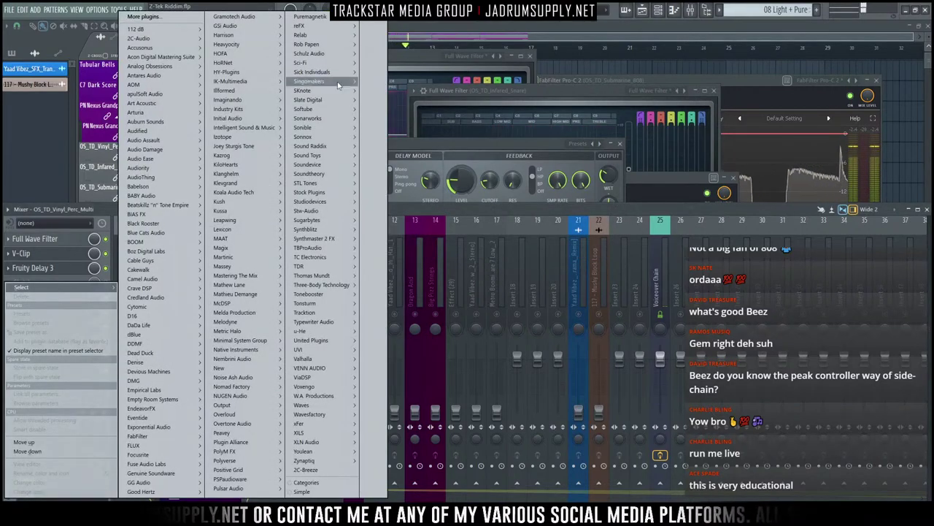
mouse_move(321, 156)
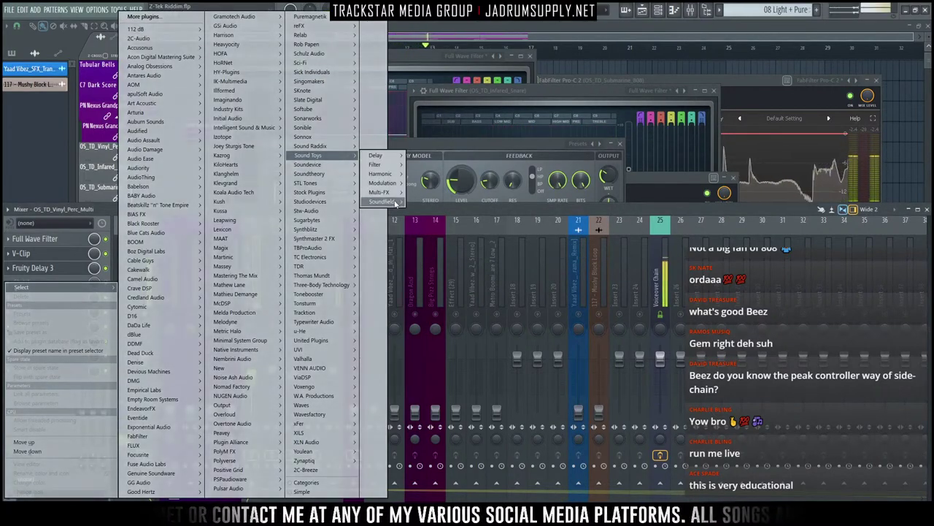
mouse_move(387, 201)
left_click(425, 220)
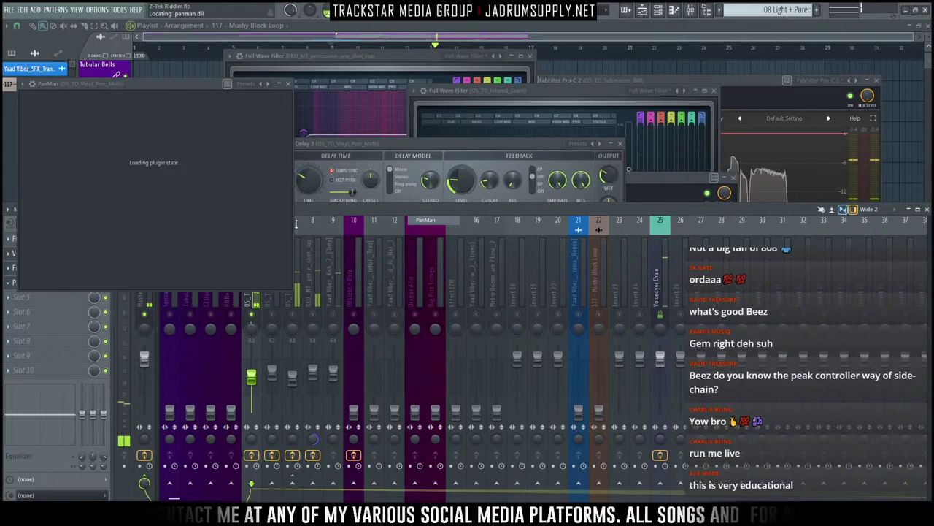
Step: Browse PanMan's presets and load the user preset TMG-16 Slap Wobble
left_click(81, 98)
mouse_move(101, 105)
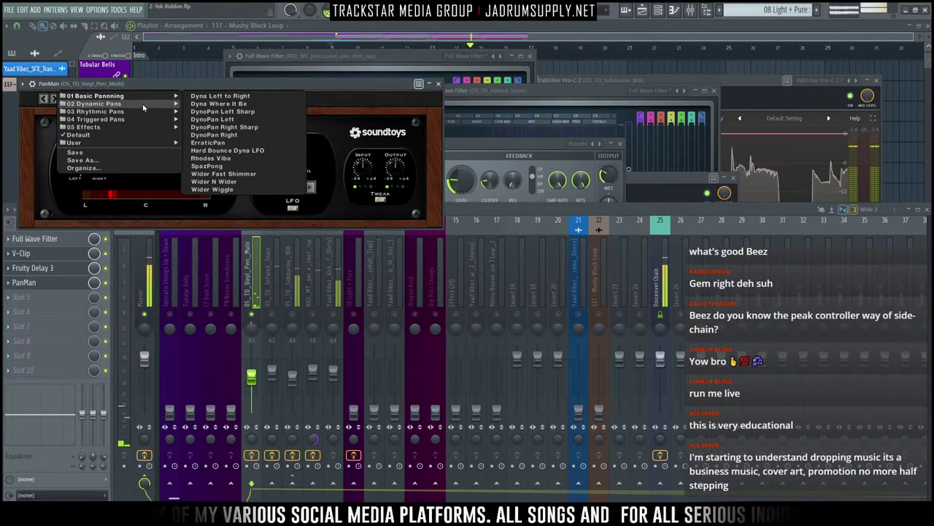
mouse_move(140, 99)
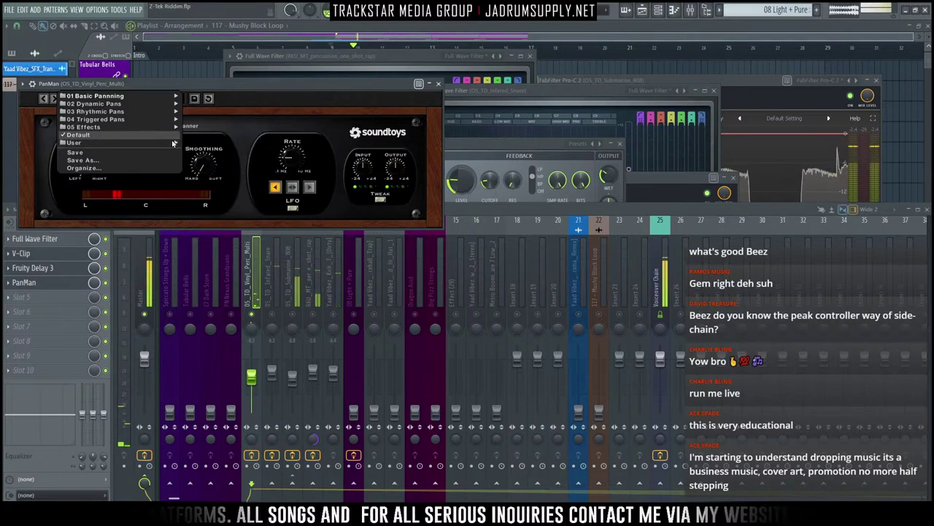
mouse_move(157, 148)
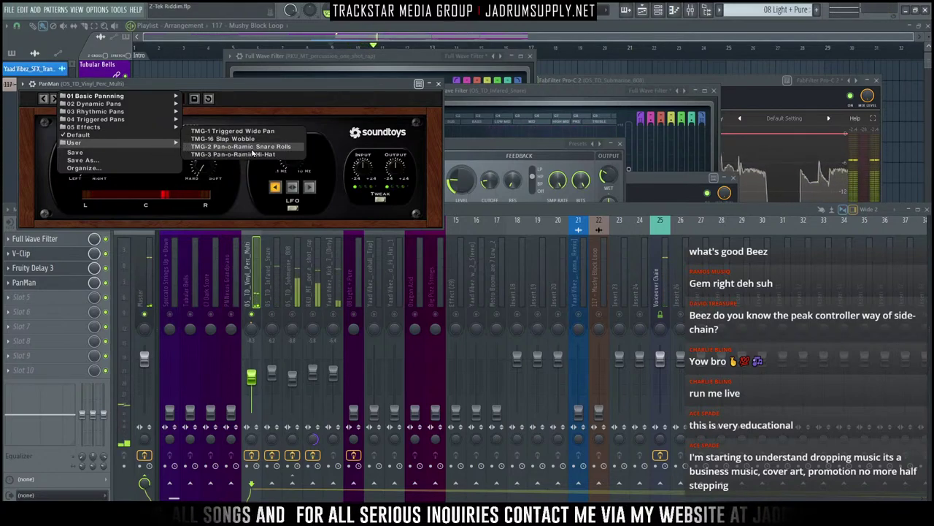
left_click(219, 138)
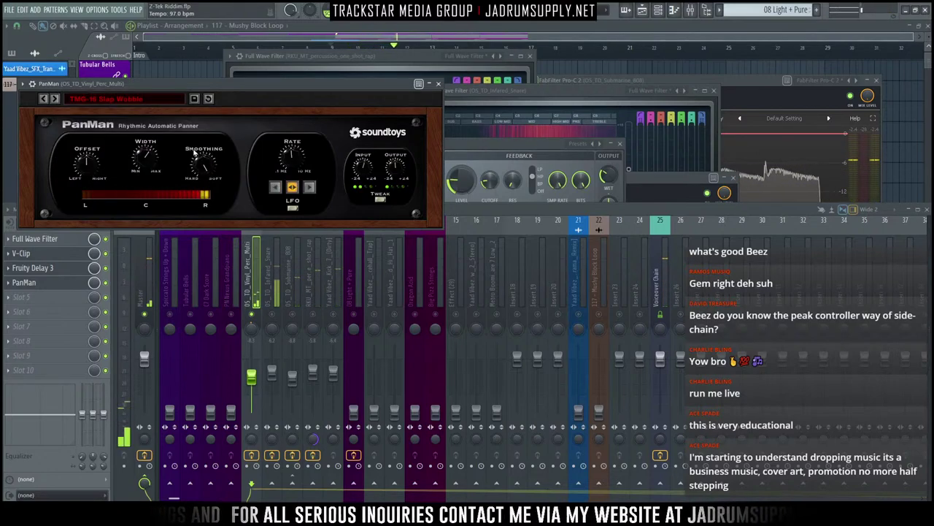
Step: Try PanMan's user preset TMG-3 Pan-o-Ramic Hi-Hat, and replace it with TMG-2 Pan-o-Ramic Snare Rolls
left_click(120, 99)
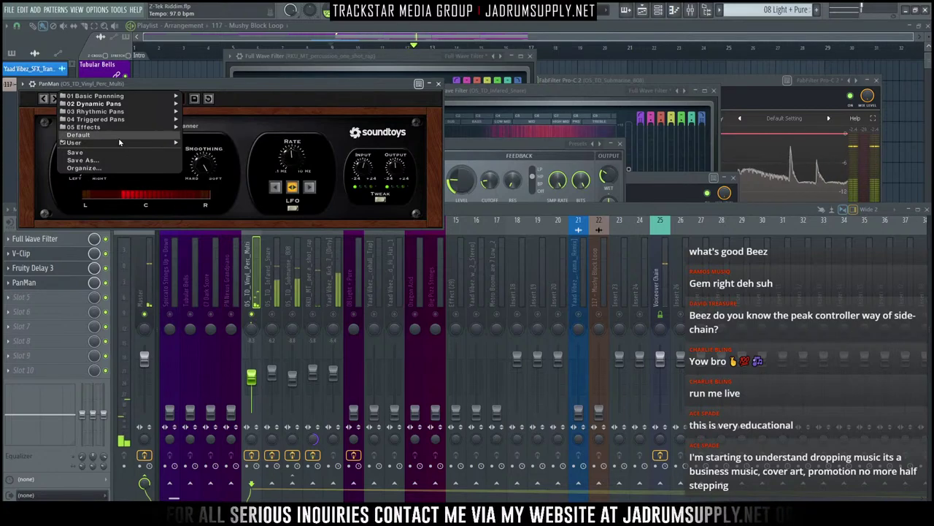
mouse_move(120, 143)
left_click(241, 154)
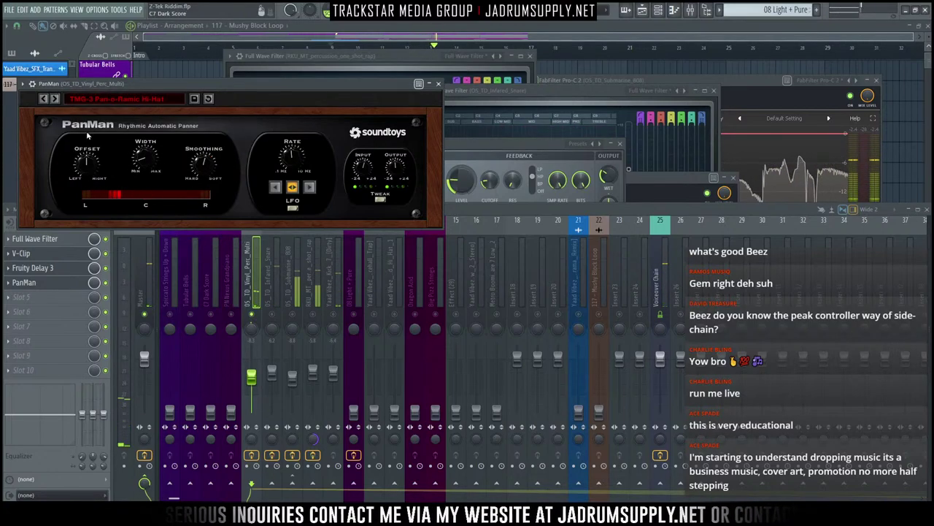
left_click(121, 99)
mouse_move(109, 142)
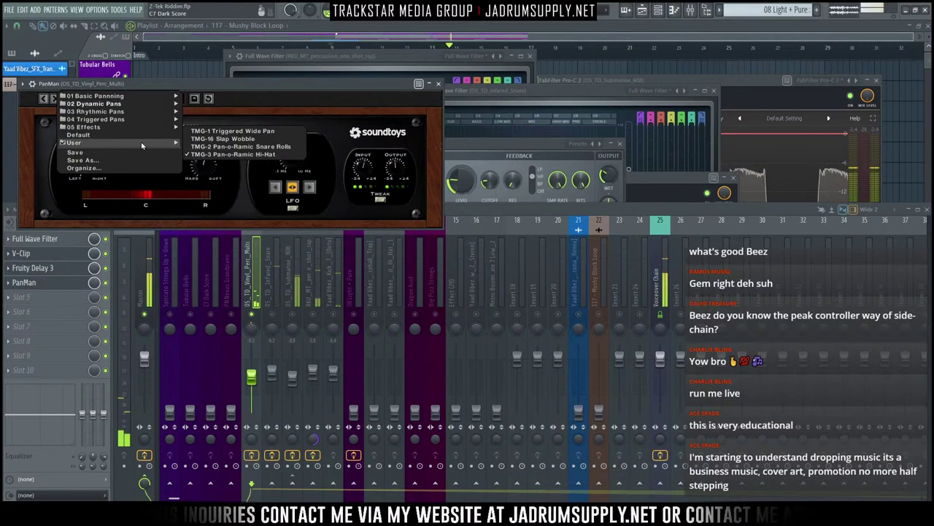
left_click(258, 147)
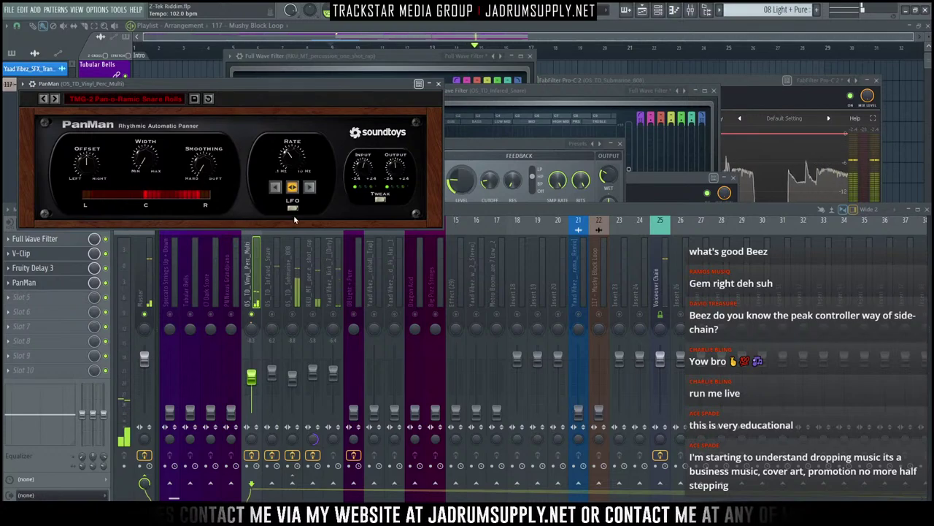
Step: Increase PanMan's width with its tweak controls shown, and lower the vinyl percussion's mixer level to -12.2 dB
left_click(380, 200)
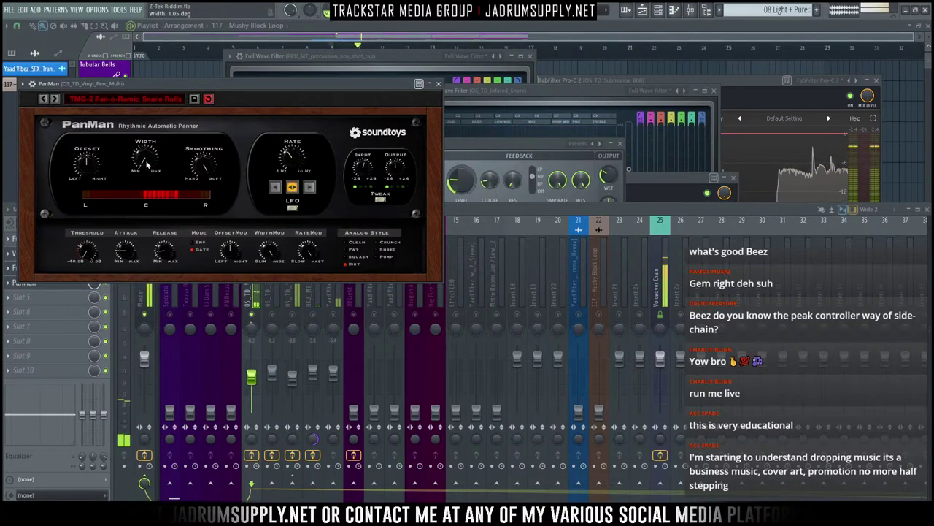
left_click_drag(147, 164, 130, 88)
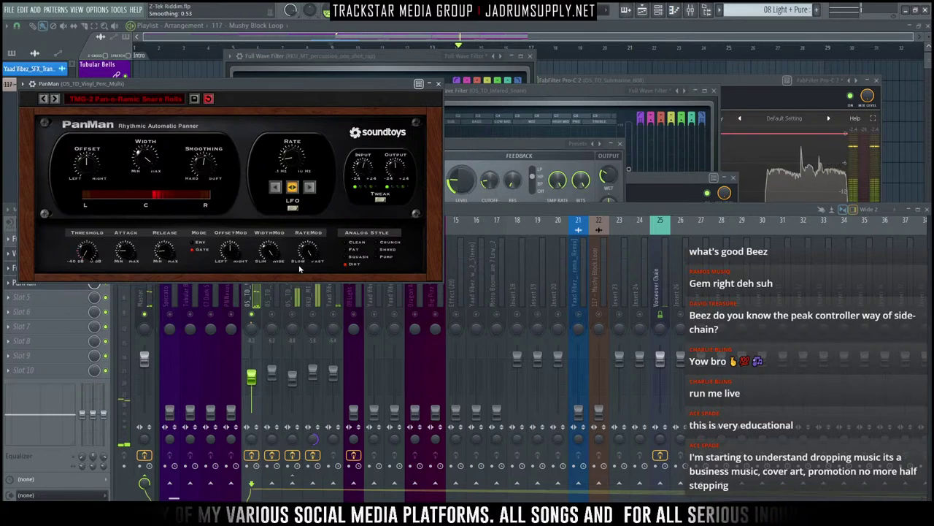
left_click(297, 292)
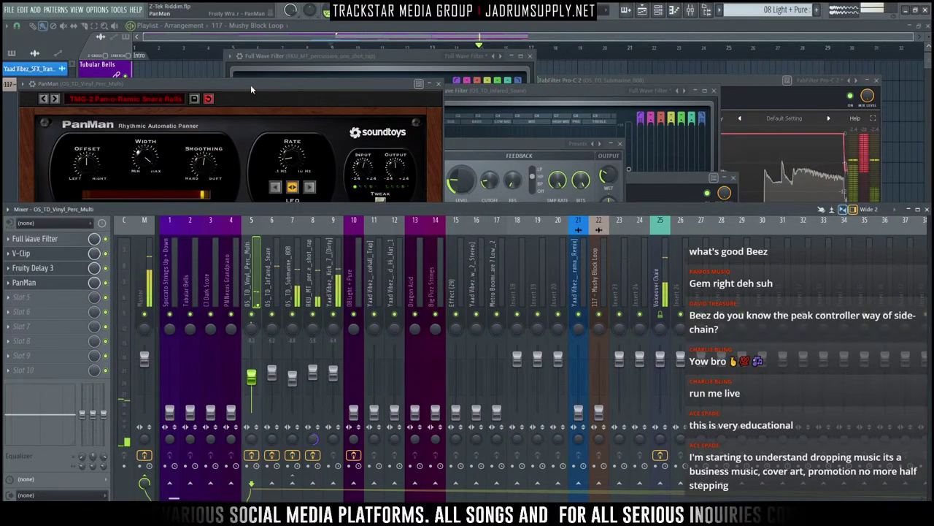
left_click_drag(250, 85, 342, 51)
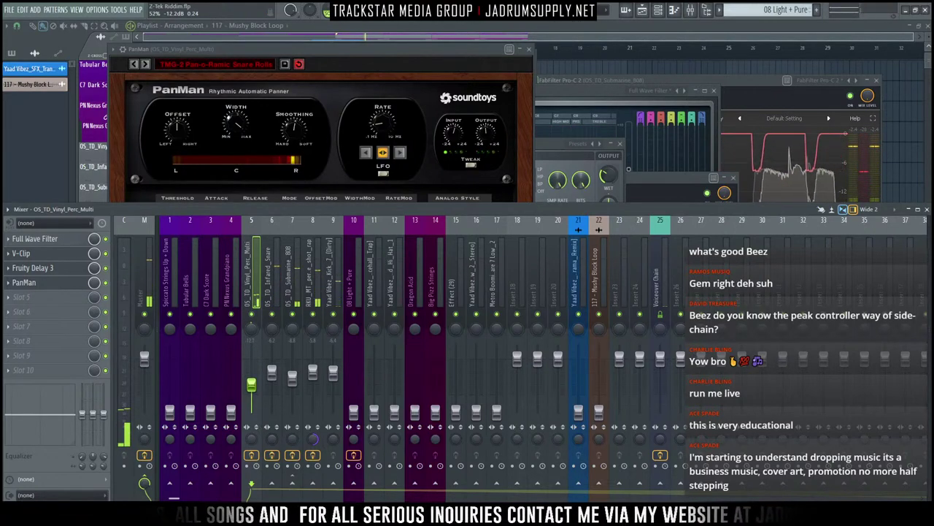
Step: Readjust PanMan's width, compare the vinyl percussion with and without its effects, and close the plugin window
left_click_drag(232, 129, 223, 90)
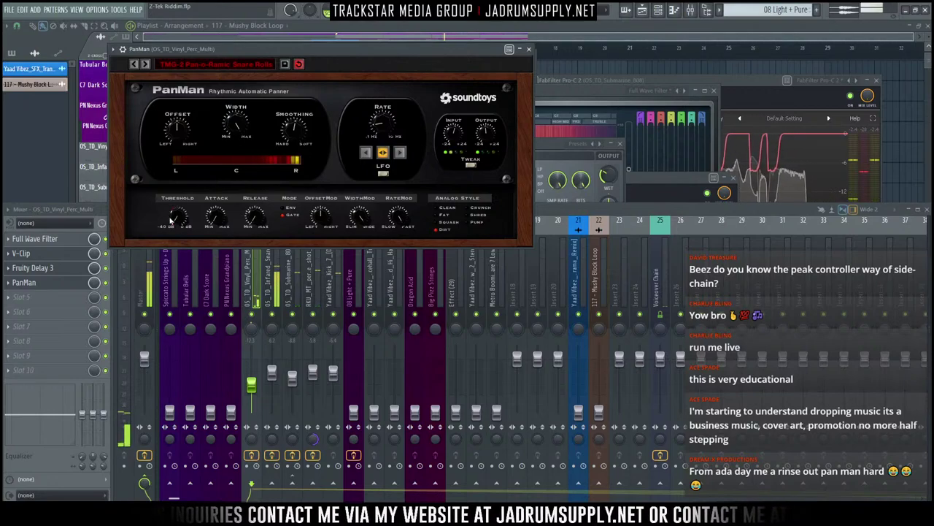
left_click(251, 455)
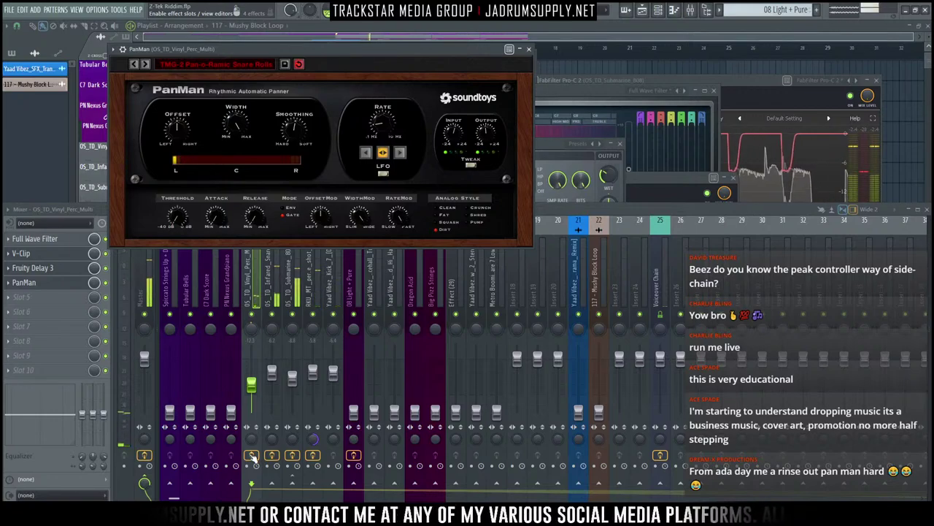
left_click(528, 49)
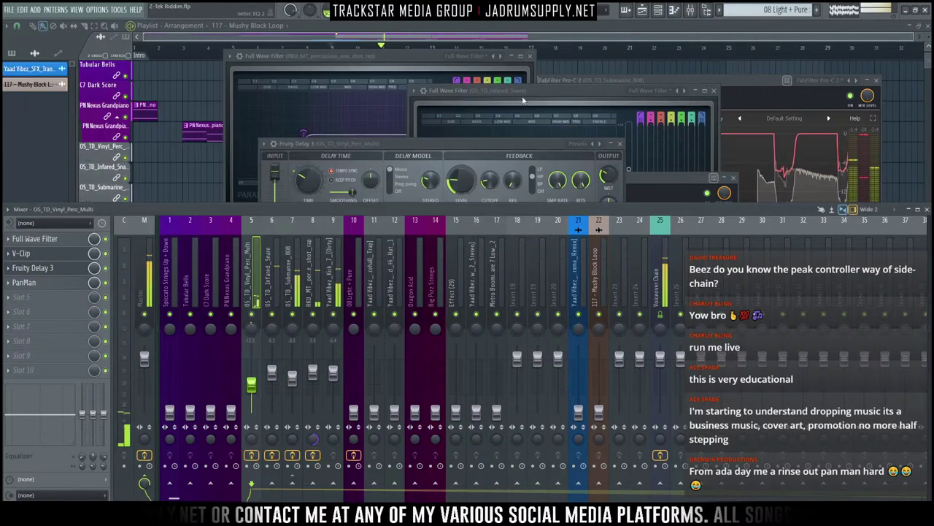
Step: Raise the Yaad Vibez Snare 2 track's level to about -8.8 dB and solo it
left_click(374, 410)
left_click_drag(373, 409, 374, 372)
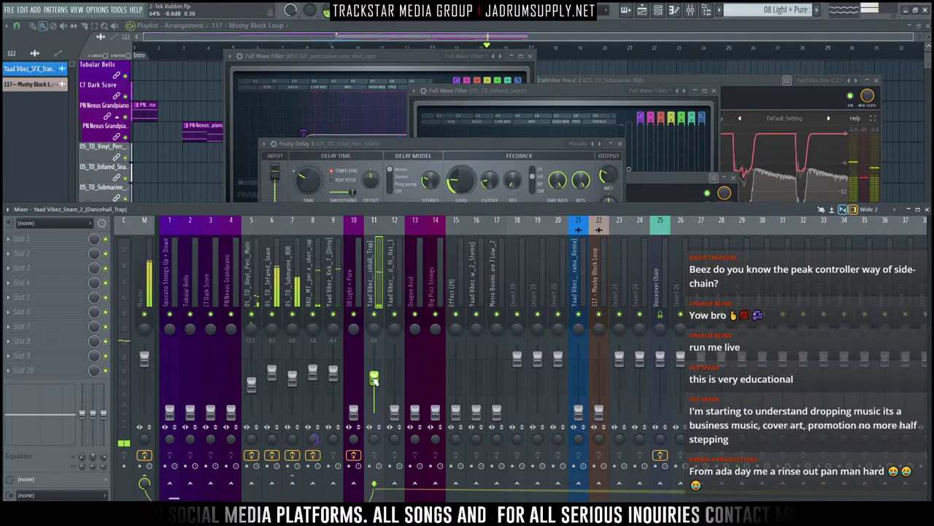
right_click(374, 314)
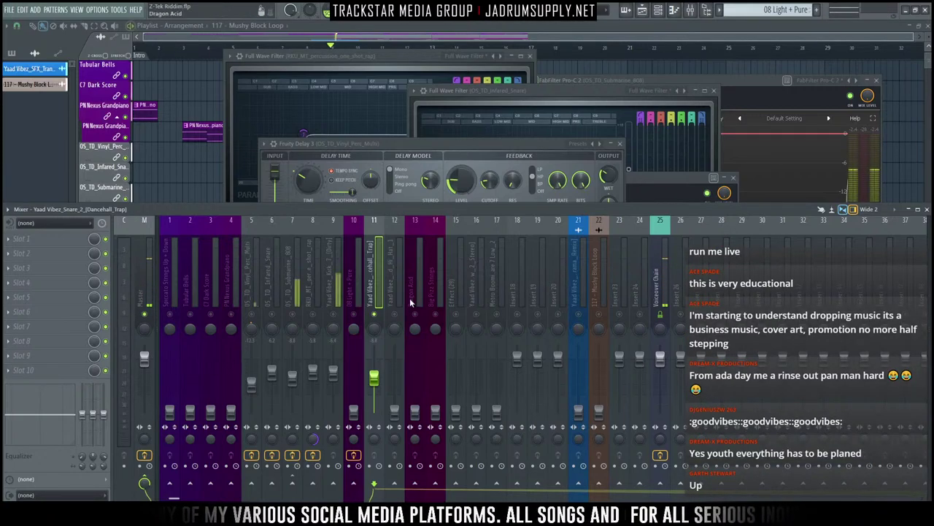
Step: Audition the kick, infrared snare and percussion one-shot tracks, isolating the percussion one-shot together with Yaad Vibez Snare 2
left_click(338, 288)
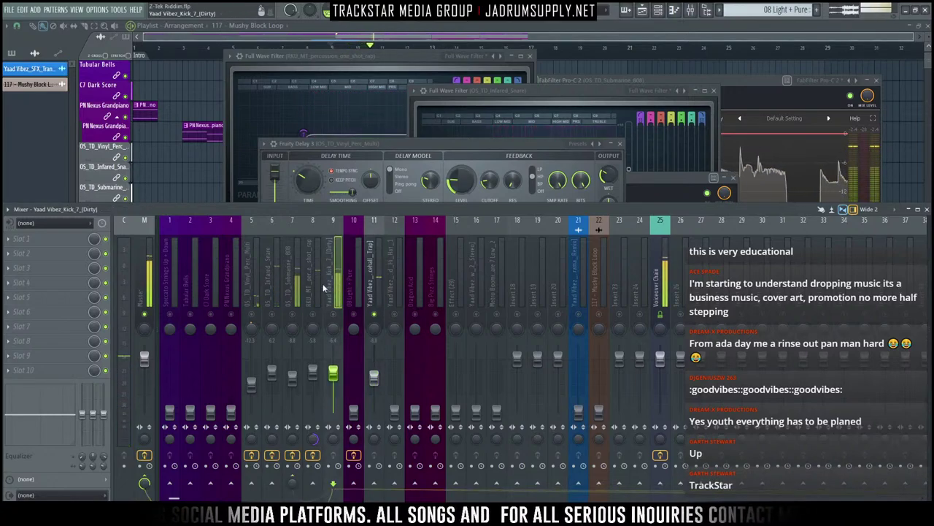
left_click(276, 296)
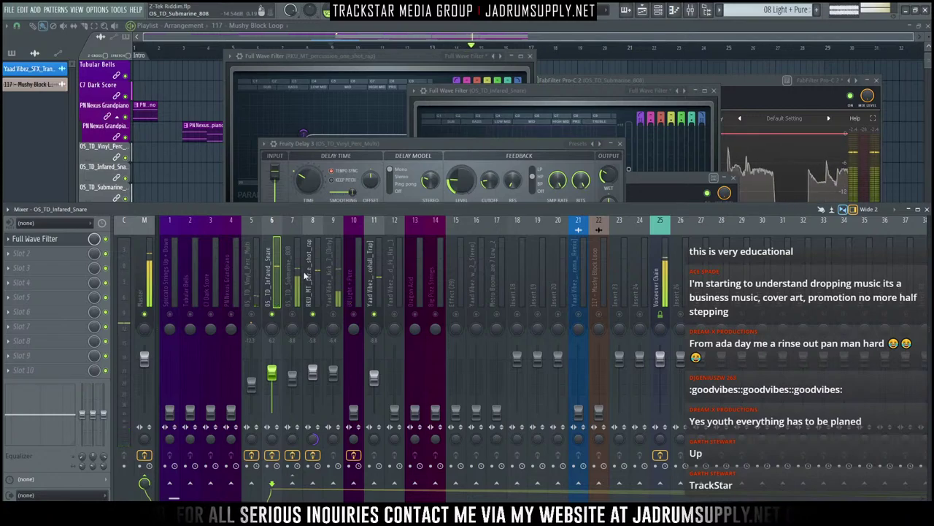
left_click(316, 290)
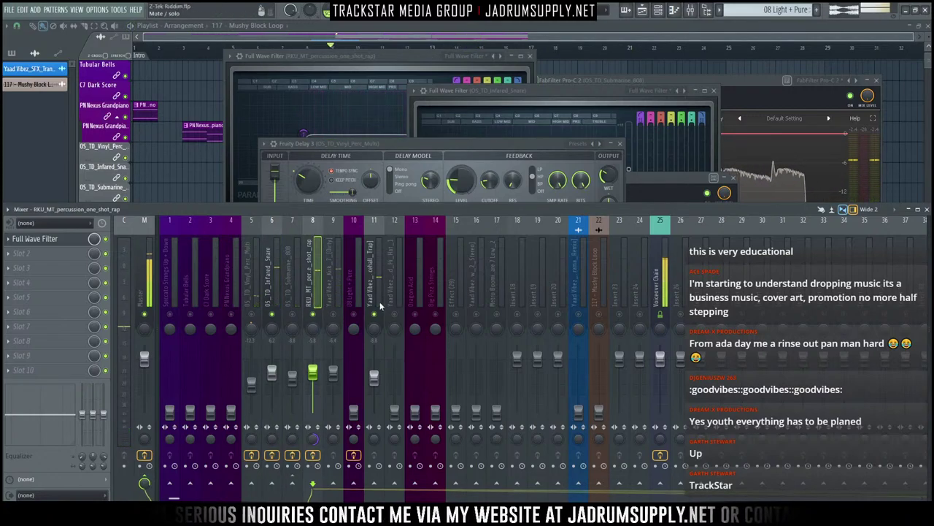
left_click(371, 300, "ctrl")
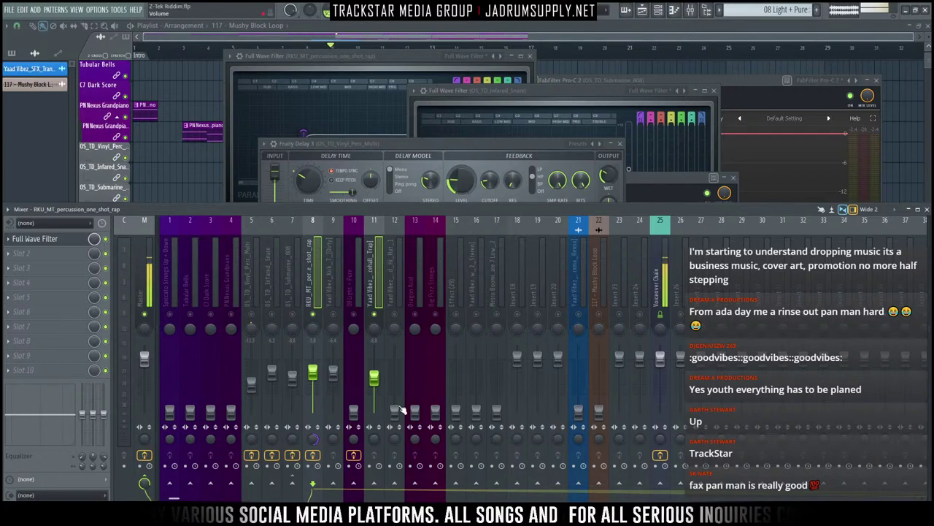
Step: Sidechain the Yaad Vibez Snare 2 track to the percussion one-shot track
left_click(373, 281)
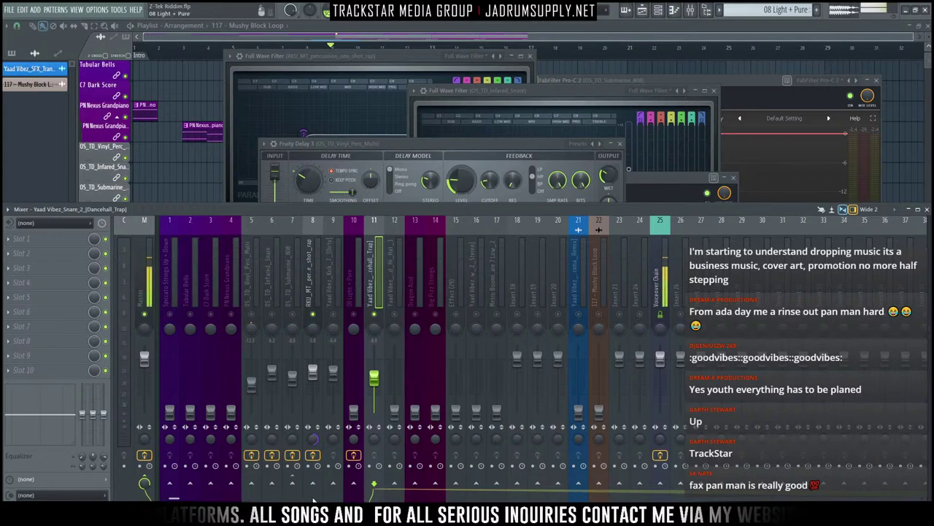
right_click(311, 486)
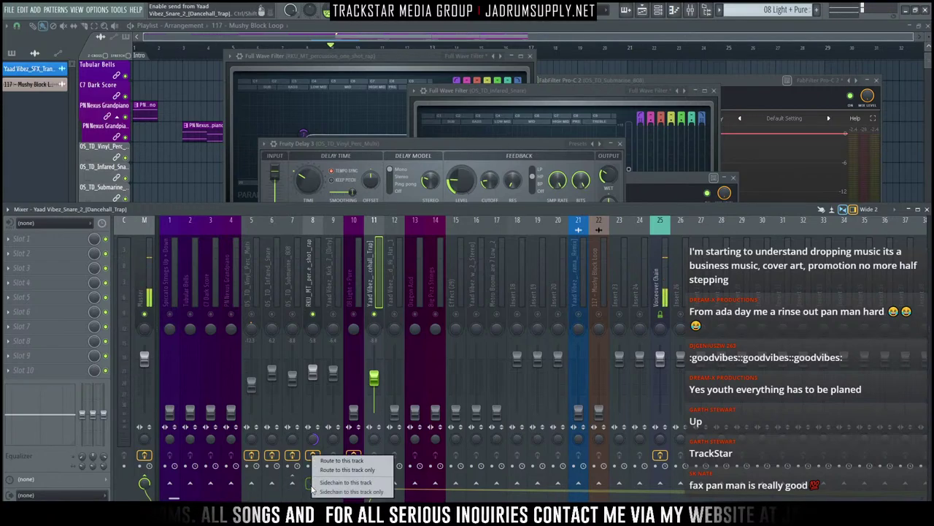
left_click(367, 484)
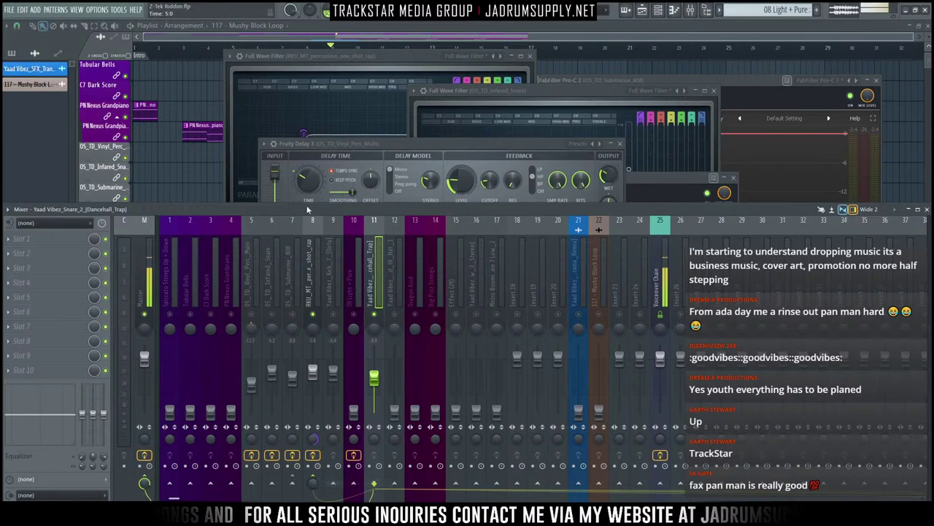
Step: Insert the stereo FabFilter Pro-C 2 compressor in the percussion one-shot track's second effect slot
left_click(312, 275)
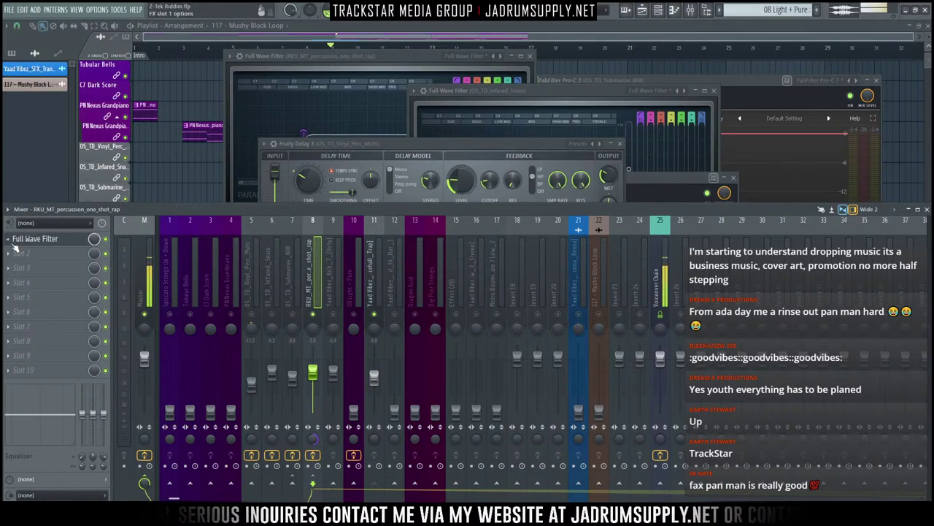
left_click(60, 255)
mouse_move(44, 265)
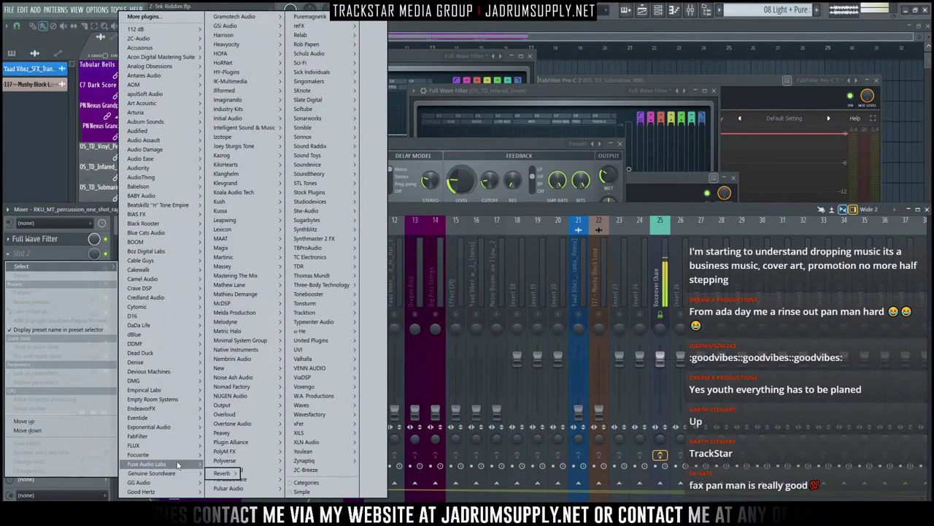
mouse_move(183, 440)
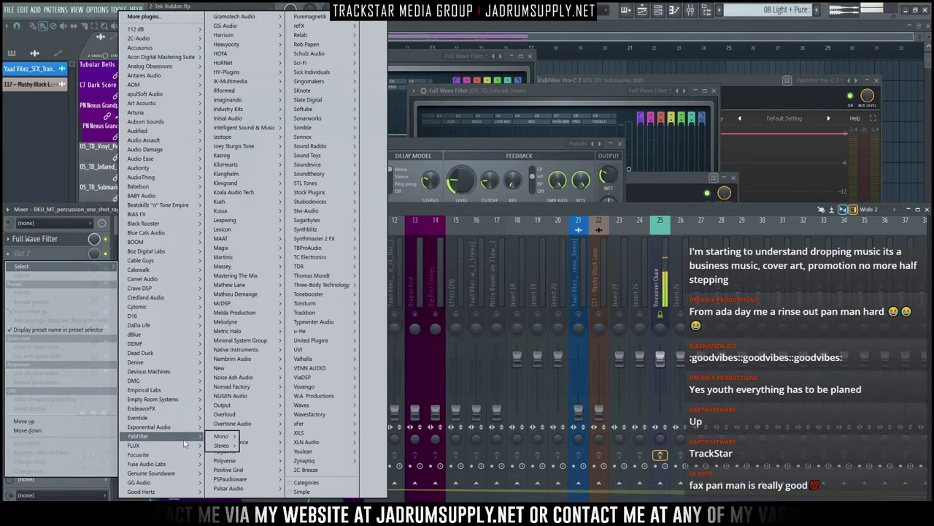
mouse_move(223, 446)
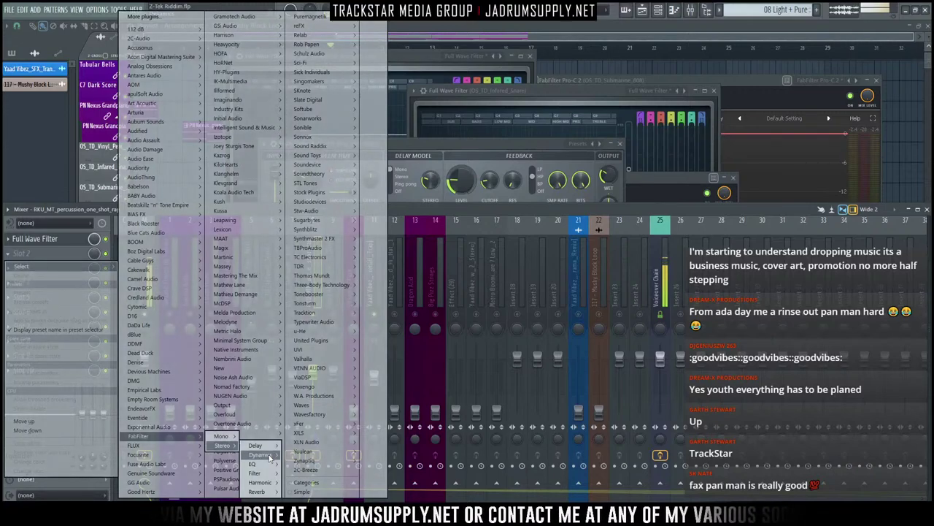
mouse_move(269, 456)
left_click(314, 409)
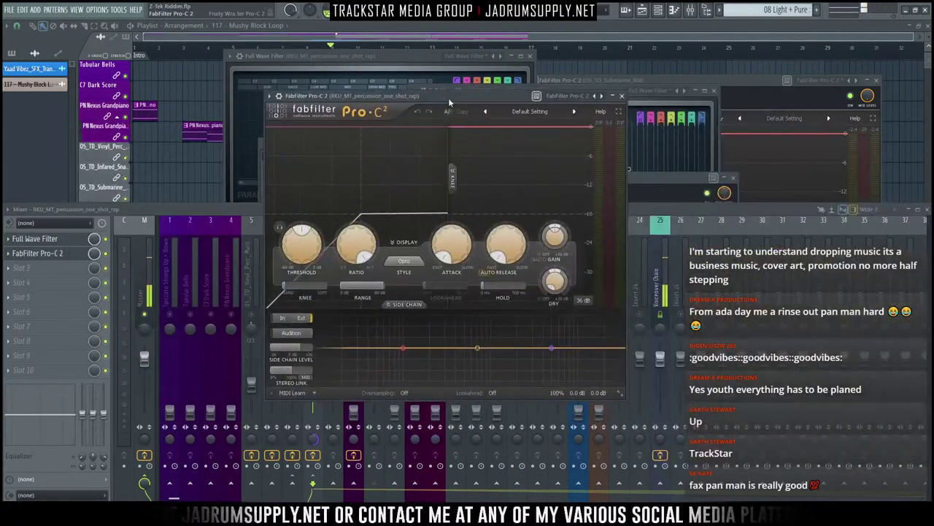
Step: Assign Yaad Vibez Snare 2 as Pro-C 2's stereo side chain input and return to the compressor controls
left_click(280, 96)
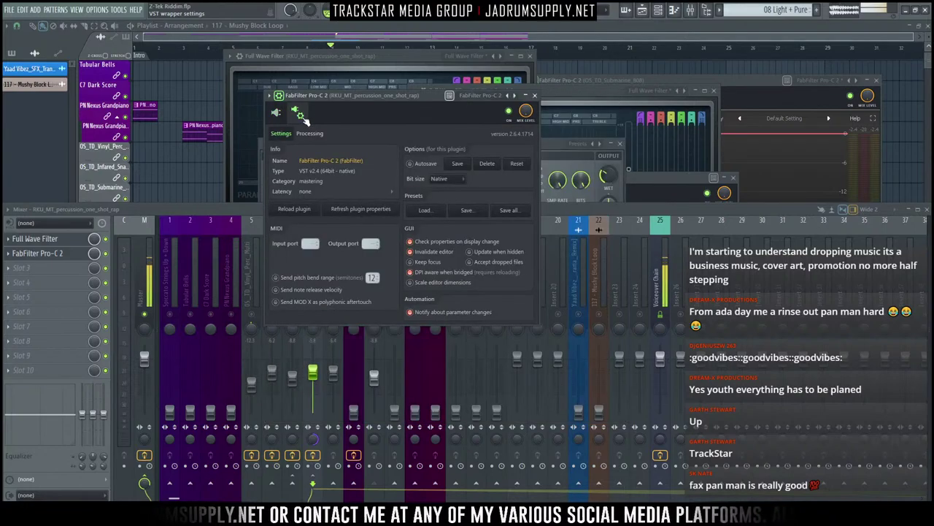
left_click(310, 133)
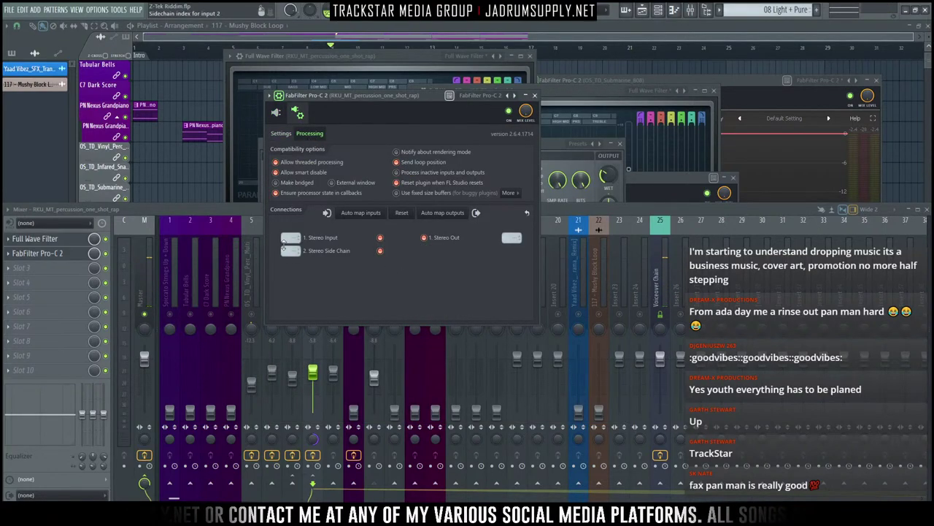
left_click(295, 250)
left_click(343, 270)
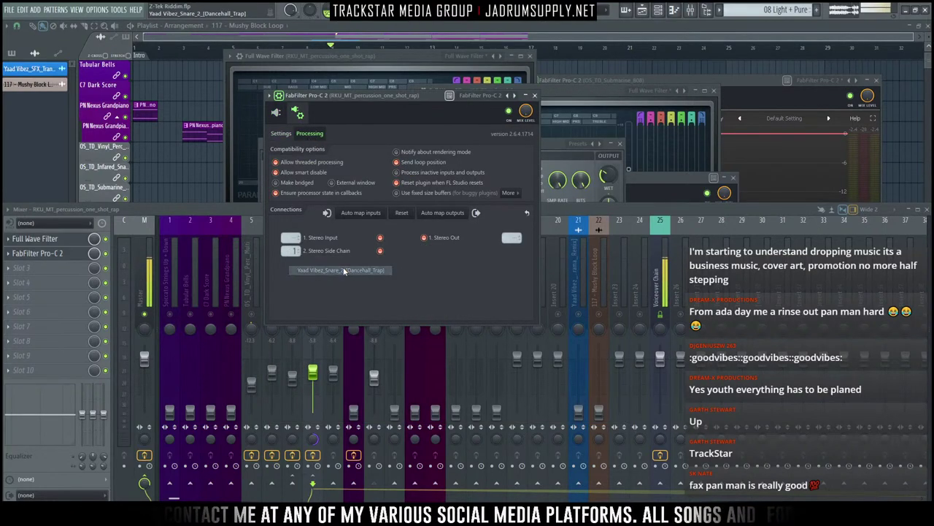
left_click(276, 114)
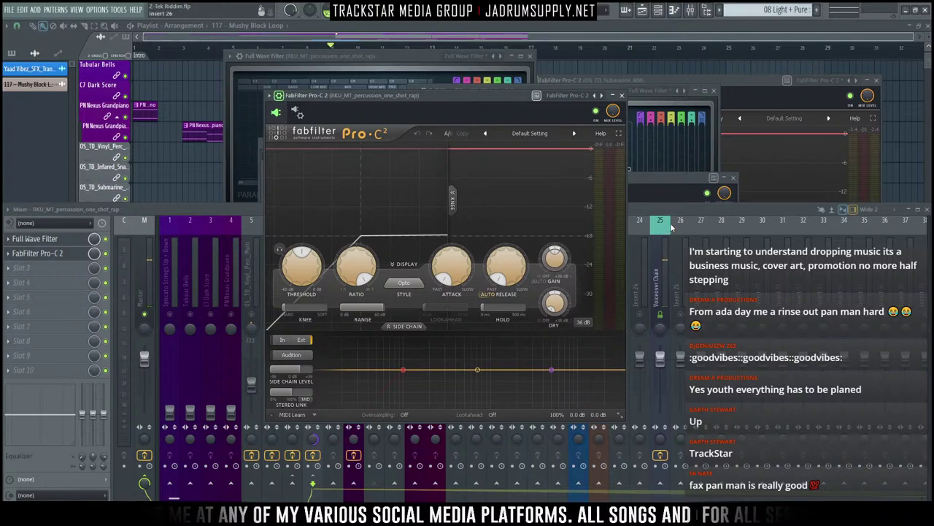
Step: Move the Pro-C 2 window clear of the drum tracks and lengthen the compressor's release
left_click_drag(447, 98, 336, 104)
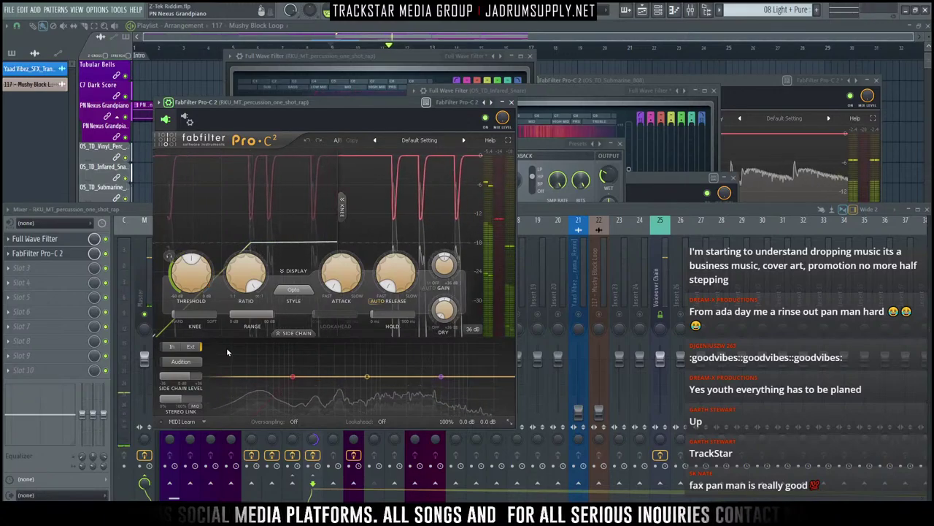
left_click_drag(374, 101, 660, 37)
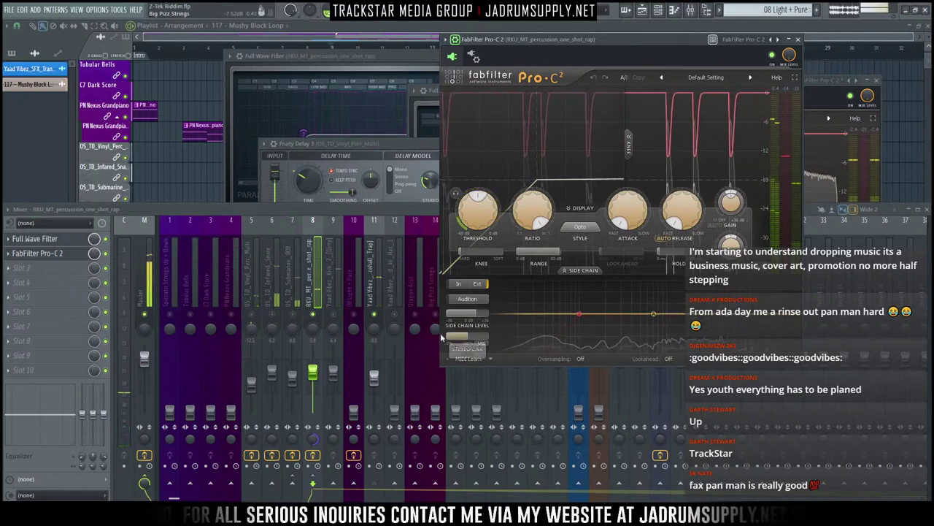
mouse_move(693, 219)
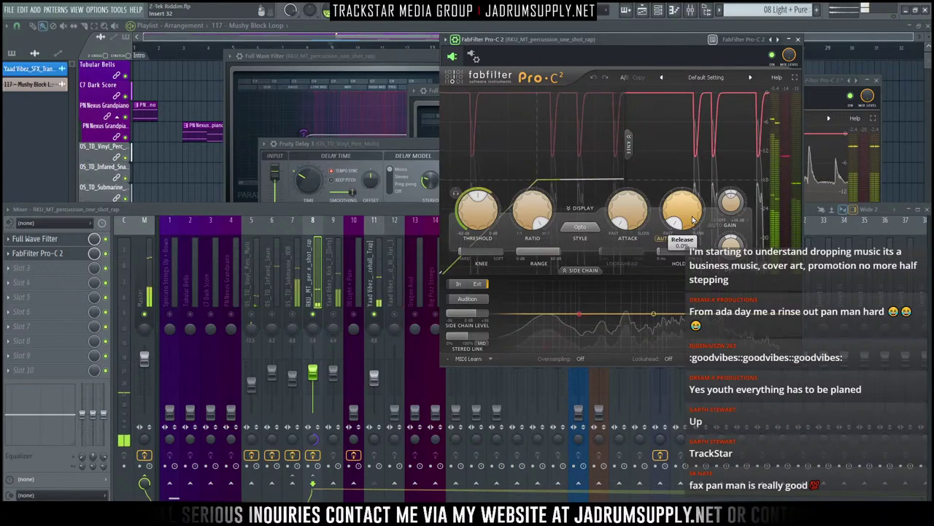
double_click(684, 219)
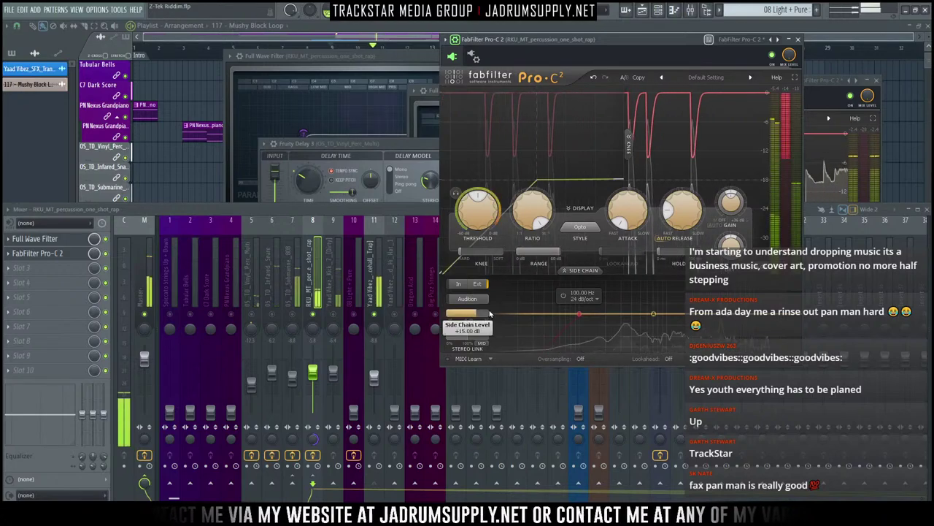
Step: Set Pro-C 2's side chain level to +20 dB
double_click(458, 328)
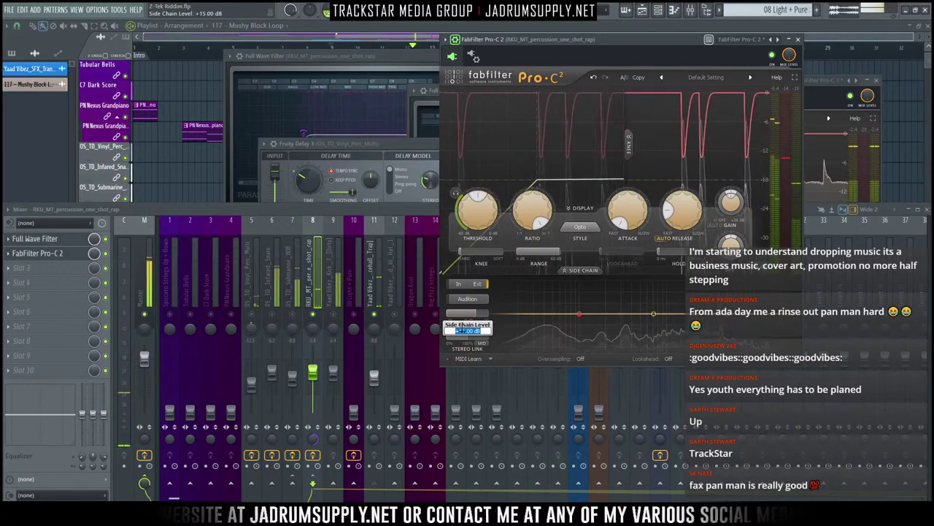
type("20")
key("Return")
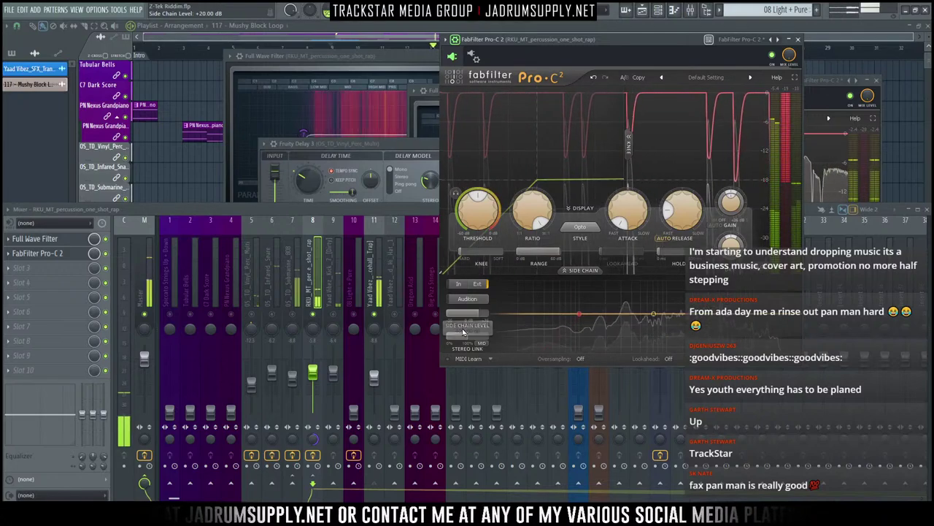
Step: Insert Fruity Parametric EQ 2 in the first effect slot of the Yaad Vibez Snare 2 track and shift its window aside
left_click(378, 273)
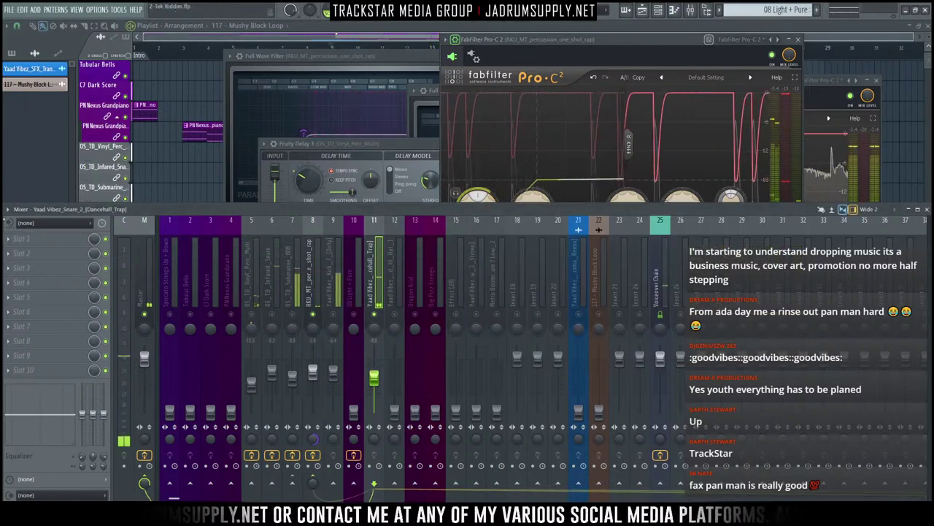
left_click(22, 239)
mouse_move(21, 251)
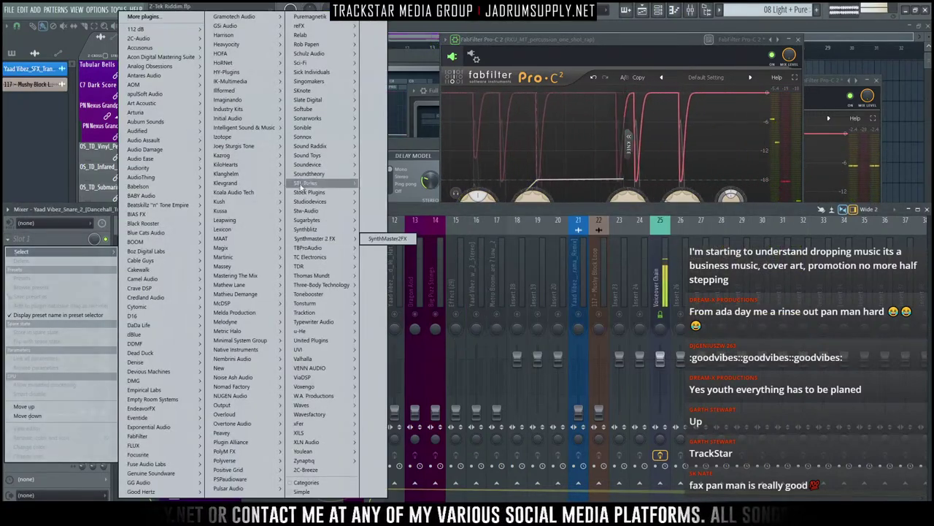
mouse_move(310, 192)
mouse_move(379, 211)
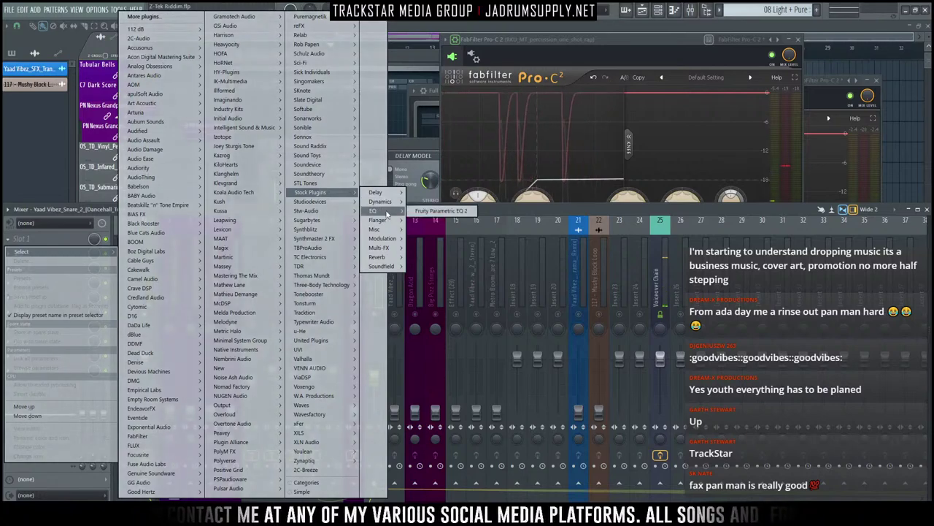
left_click(441, 211)
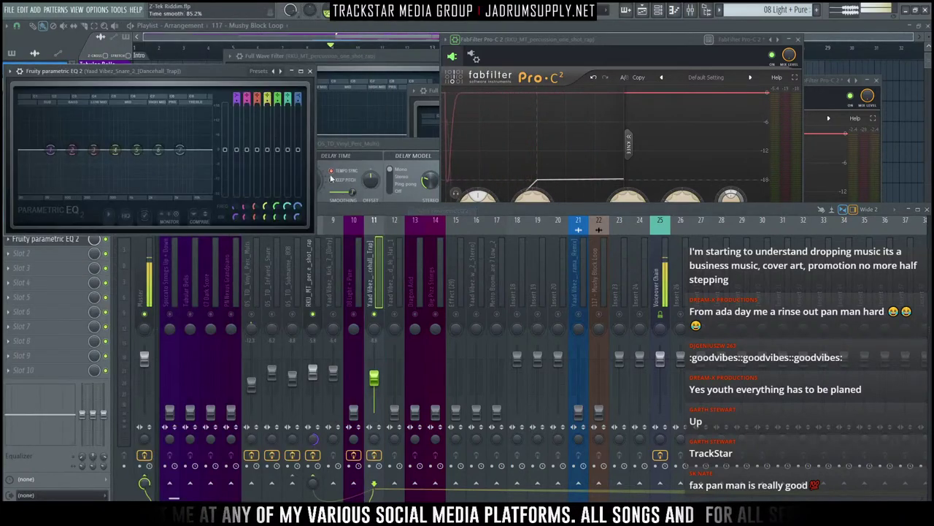
left_click_drag(186, 69, 240, 64)
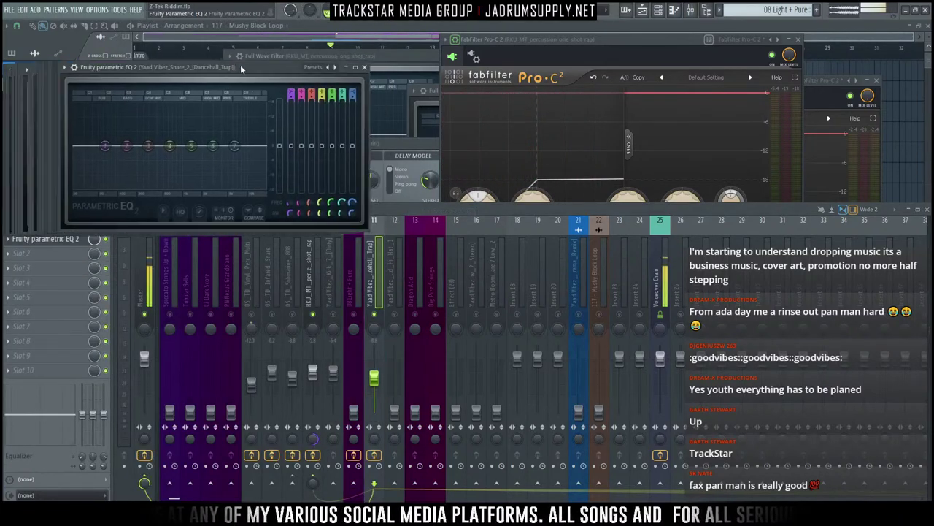
Step: Load the Full Wave Filter preset into the snare track's parametric EQ
left_click(666, 40)
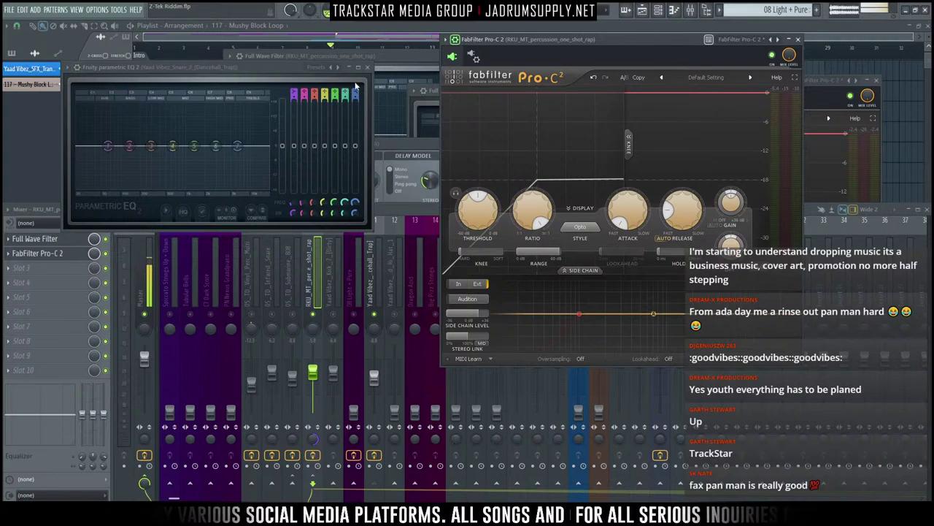
left_click(337, 67)
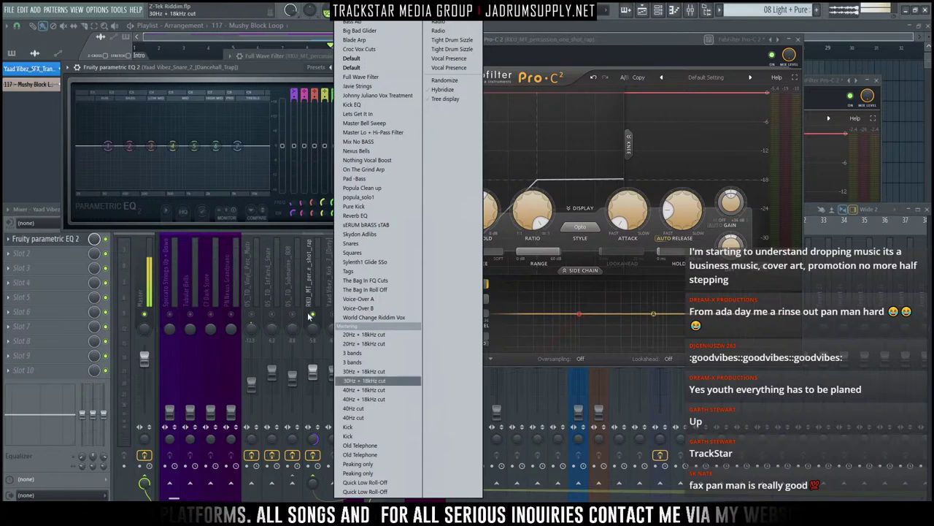
left_click(384, 78)
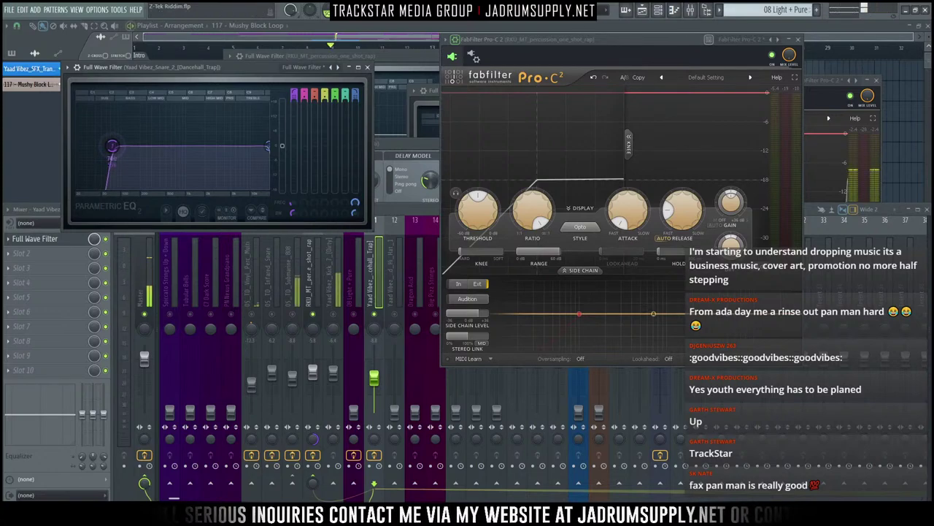
Step: Raise the low-cut frequency in the snare's EQ and add a gentle, broad boost in the high mids
left_click_drag(113, 146, 128, 145)
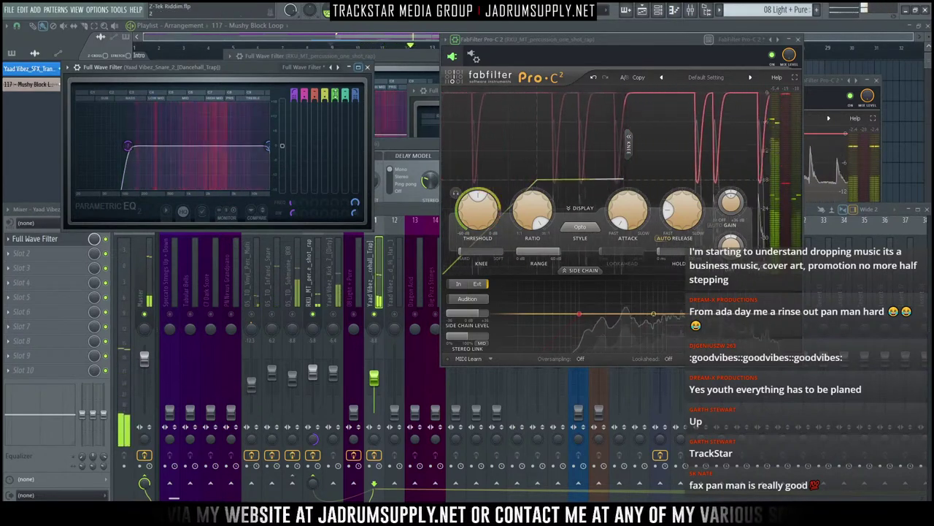
left_click_drag(219, 145, 216, 145)
left_click_drag(218, 105, 215, 135)
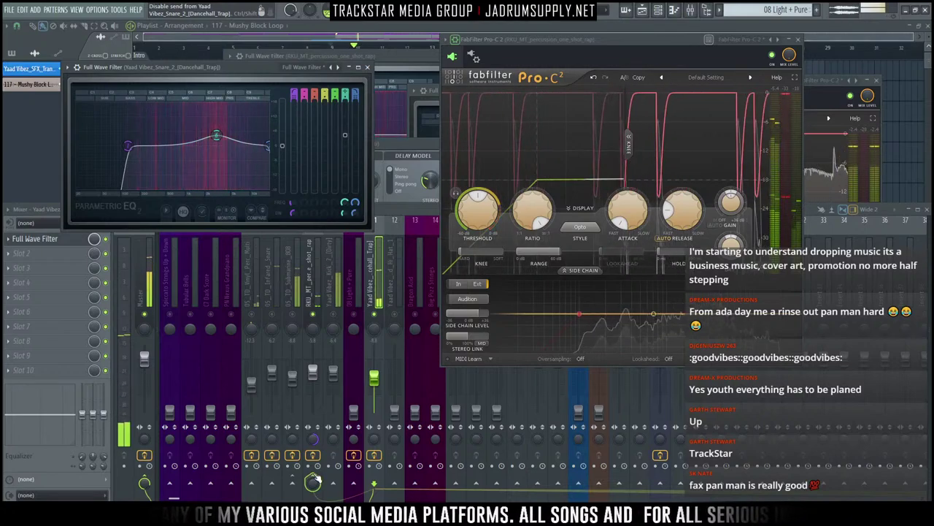
Step: Disable the snare's send to the percussion one-shot track and recreate it as a sidechain-only send
left_click(314, 479)
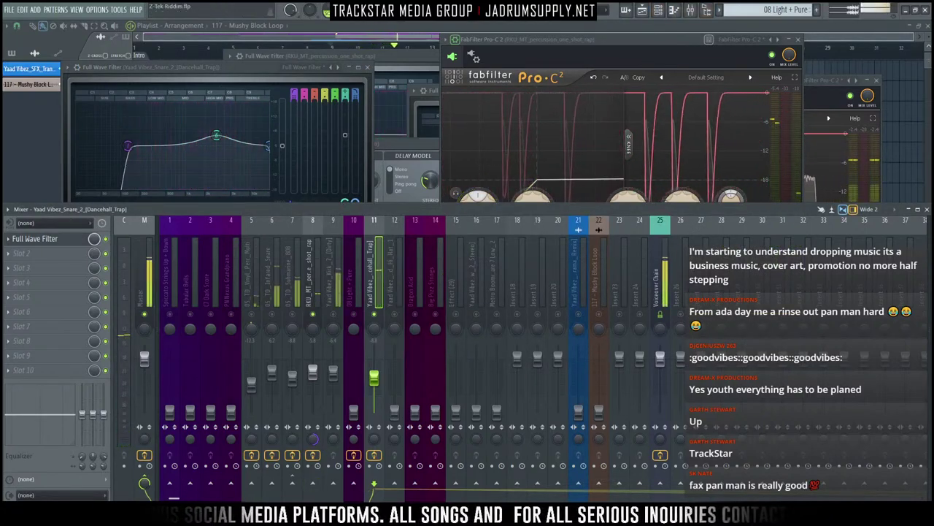
right_click(312, 485)
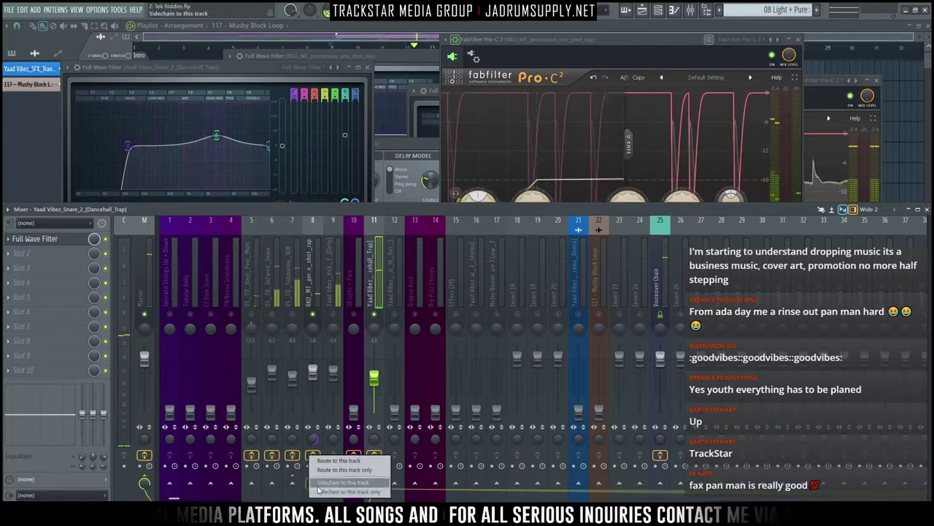
left_click(367, 480)
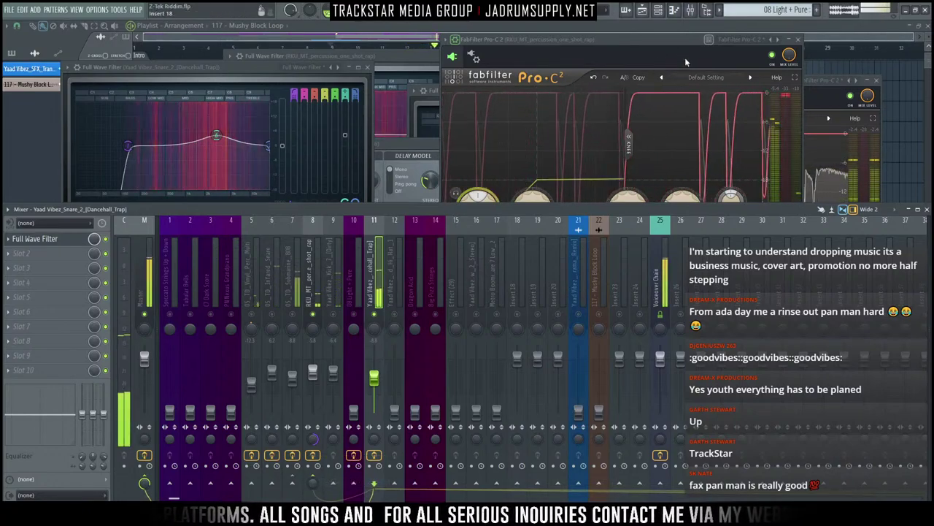
Step: Compare the percussion one-shot with Pro-C 2 bypassed and active, and unmute all mixer tracks
left_click(685, 37)
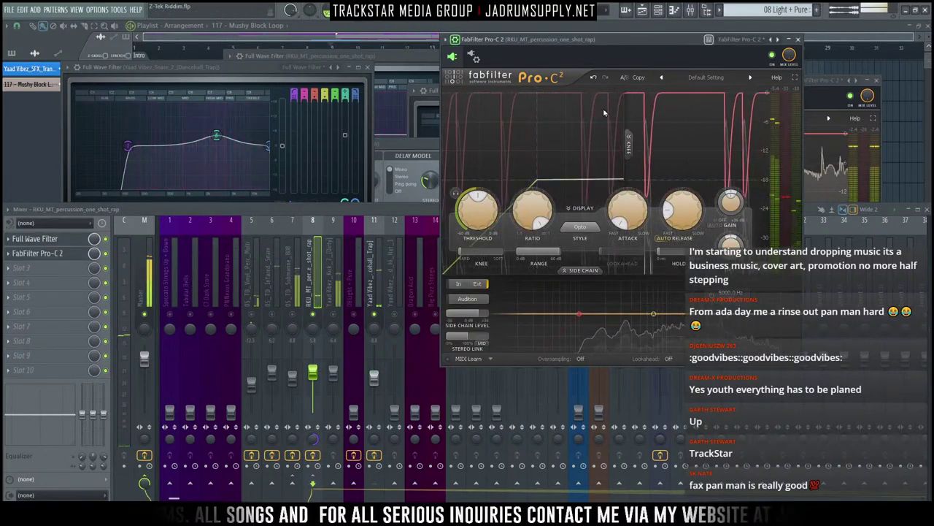
left_click(772, 56)
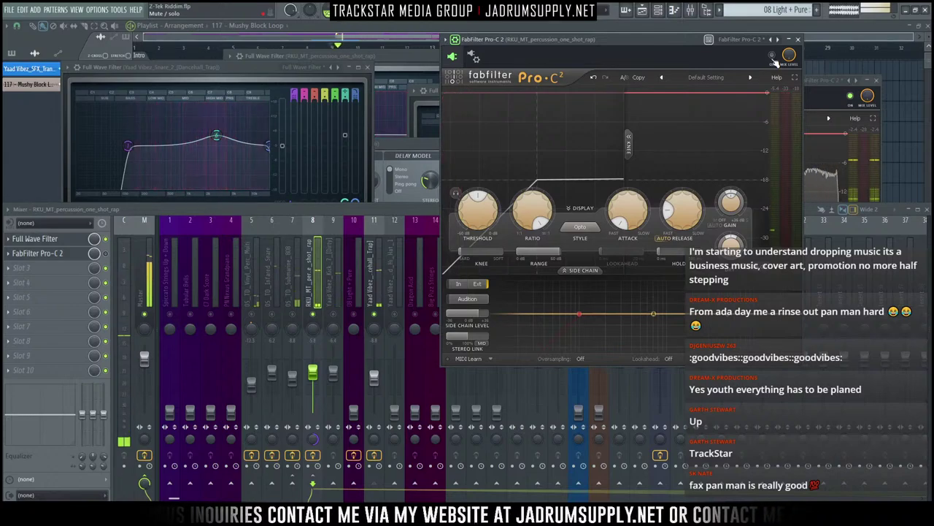
left_click(772, 56)
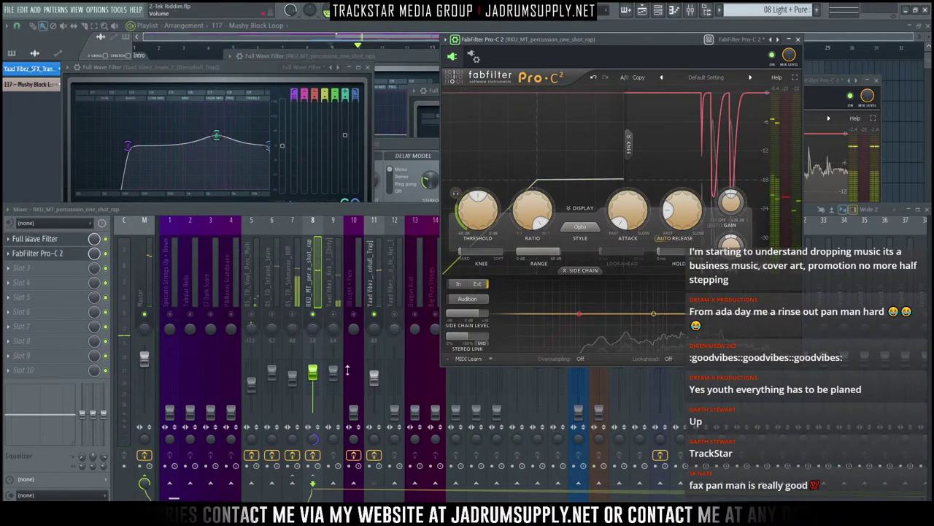
left_click(375, 325)
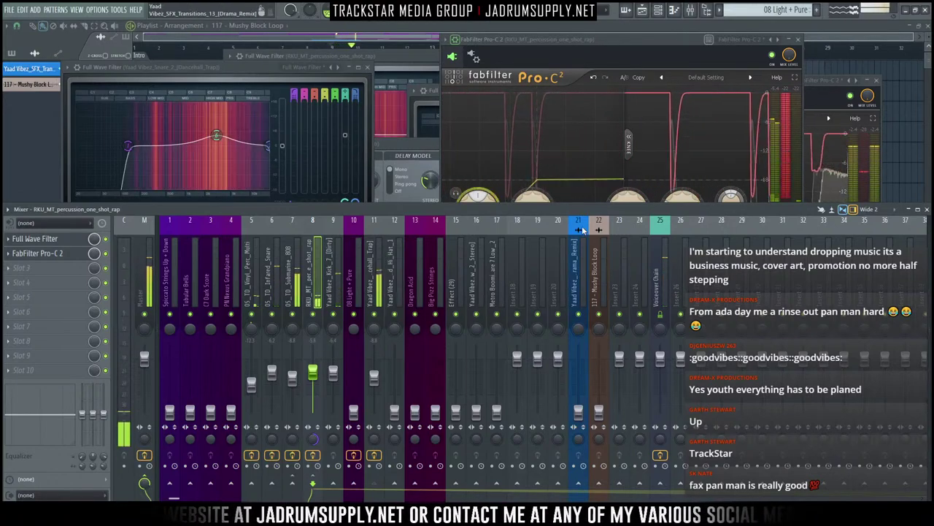
left_click(770, 58)
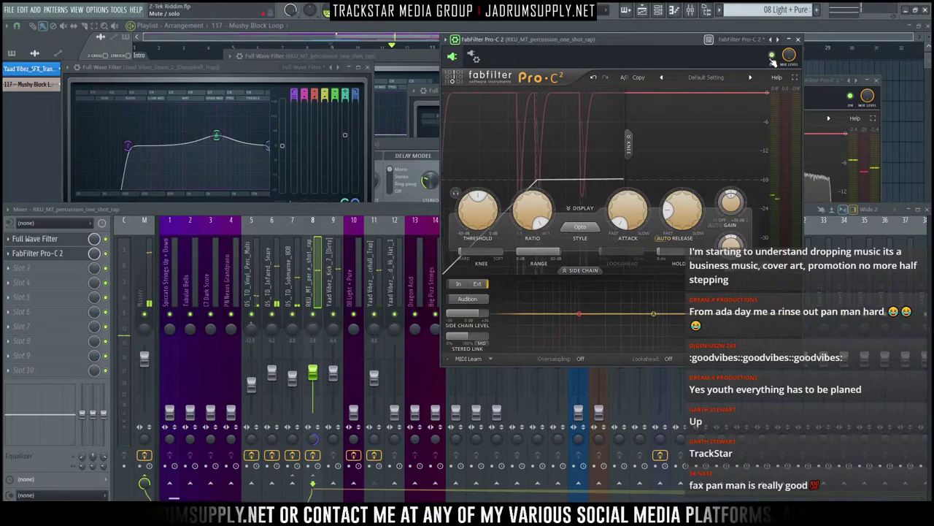
Step: Raise the Yaad Vibez Snare 2 level slightly and set the closed hi-hat track's volume to about -12.2 dB
left_click(373, 377)
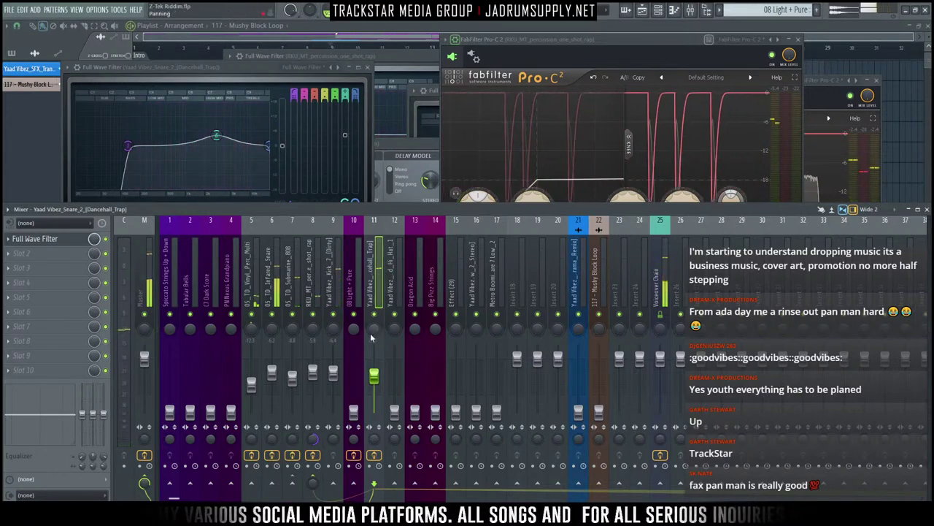
left_click_drag(374, 328, 374, 329)
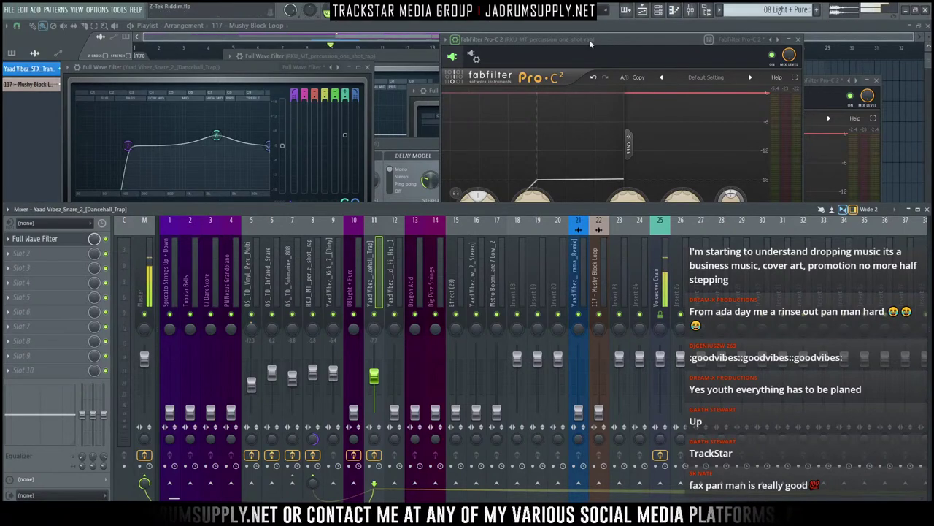
left_click(670, 336)
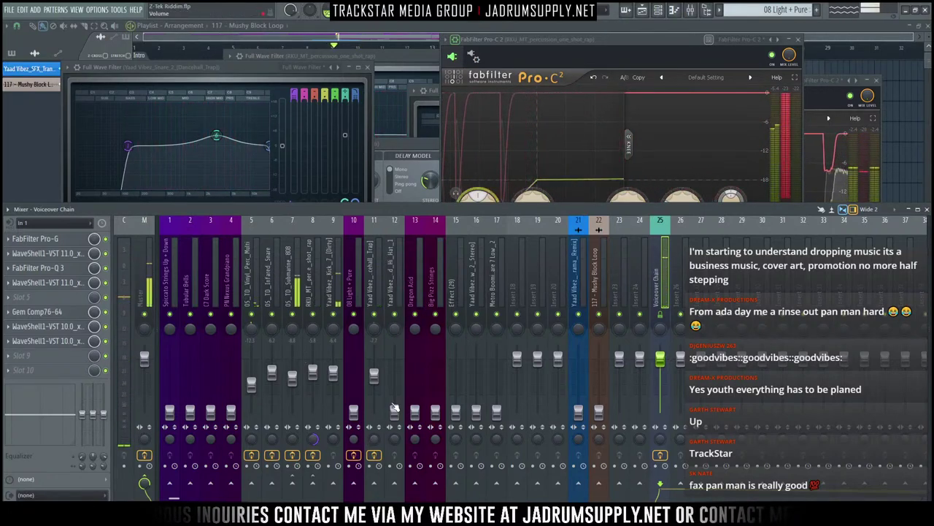
left_click(394, 351)
left_click_drag(395, 394, 394, 384)
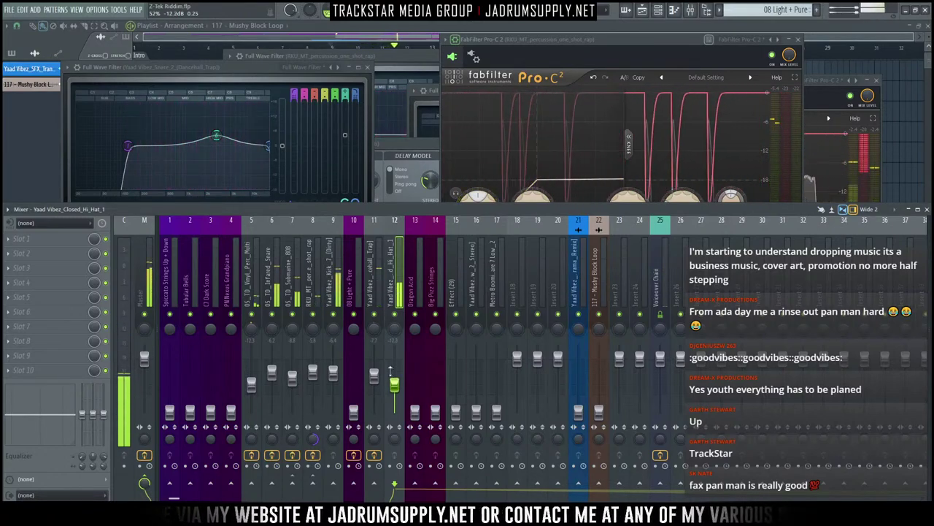
Step: Insert Native Instruments' Freak effect in the closed hi-hat track's first slot and move its window over the mixer
left_click(59, 254)
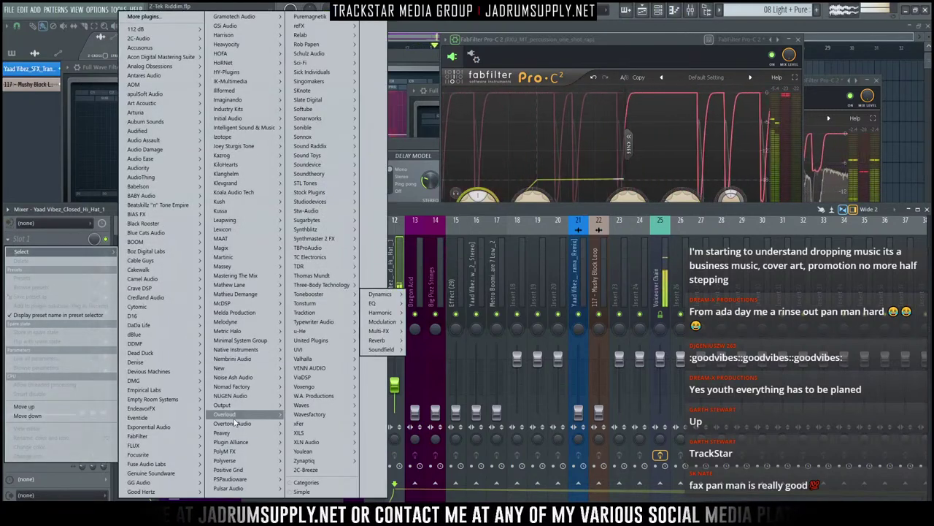
mouse_move(252, 358)
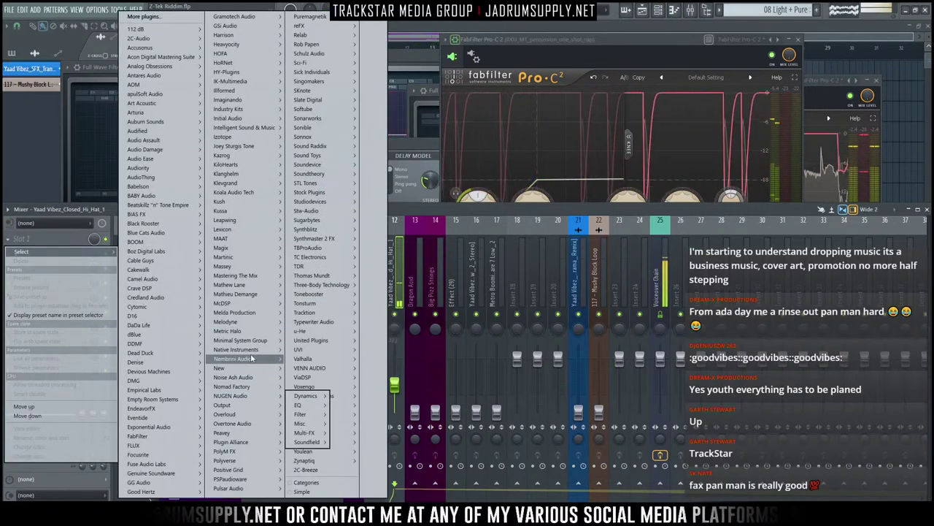
mouse_move(313, 360)
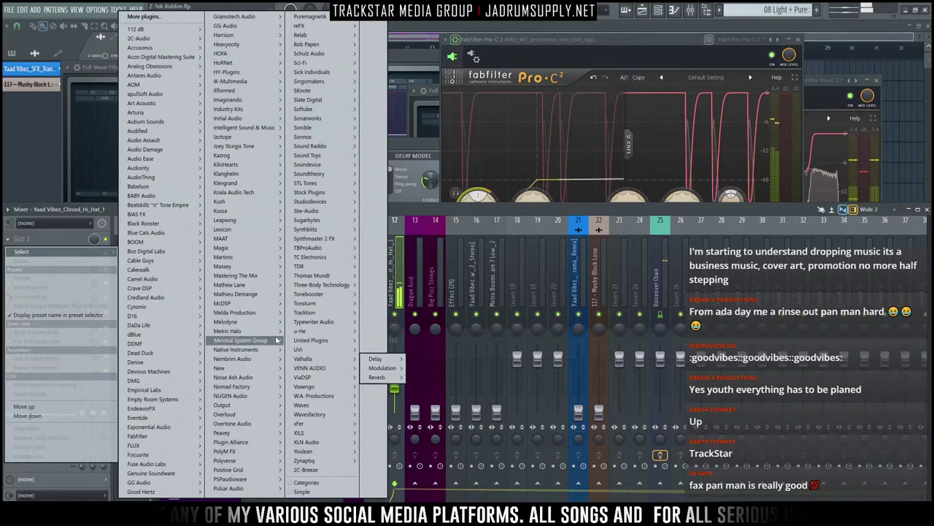
mouse_move(316, 395)
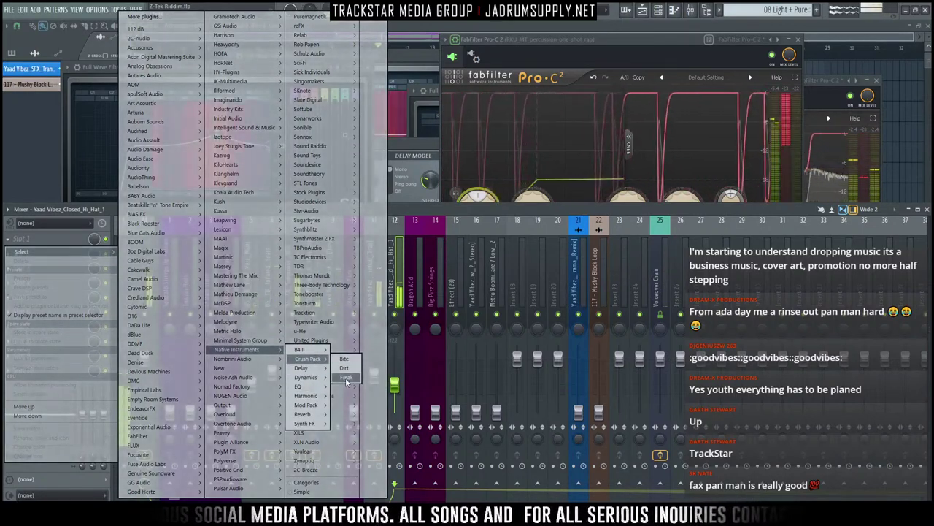
left_click(344, 378)
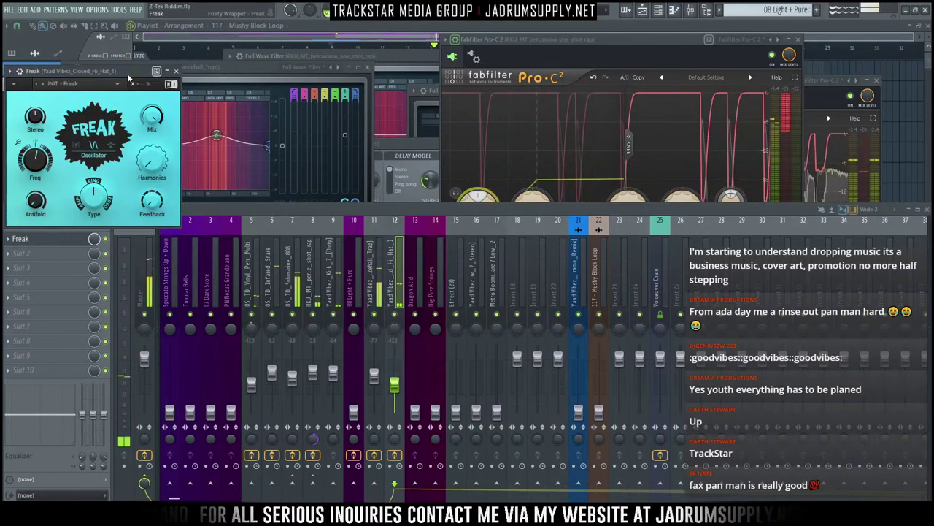
mouse_move(87, 71)
left_mouse_down()
mouse_move(666, 158)
mouse_move(302, 99)
mouse_move(385, 100)
mouse_move(494, 217)
mouse_move(447, 140)
mouse_move(555, 261)
mouse_move(649, 277)
mouse_move(811, 226)
mouse_move(438, 209)
mouse_move(458, 243)
mouse_move(464, 202)
left_mouse_up()
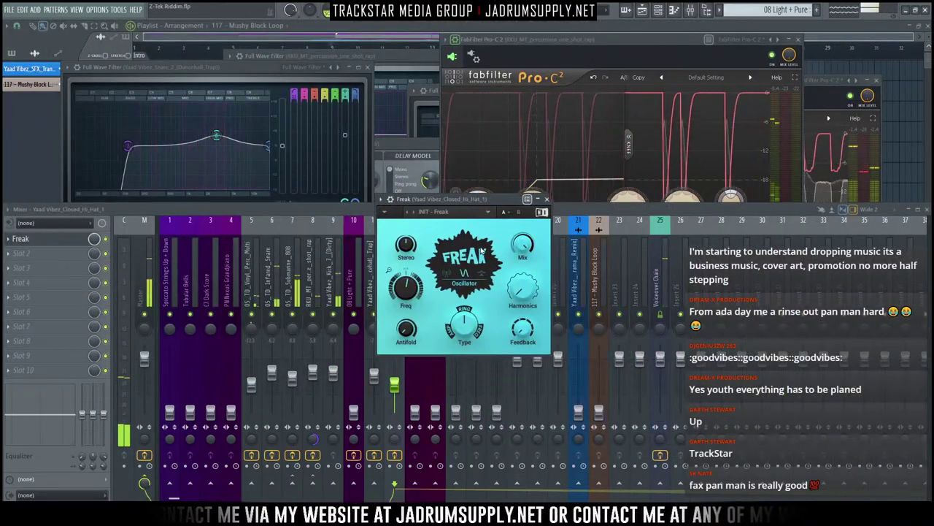
Step: Load the Lightfeet preset in Freak on the closed hi-hat, move its window off the mixer and close it
left_click(414, 212)
left_click(414, 212)
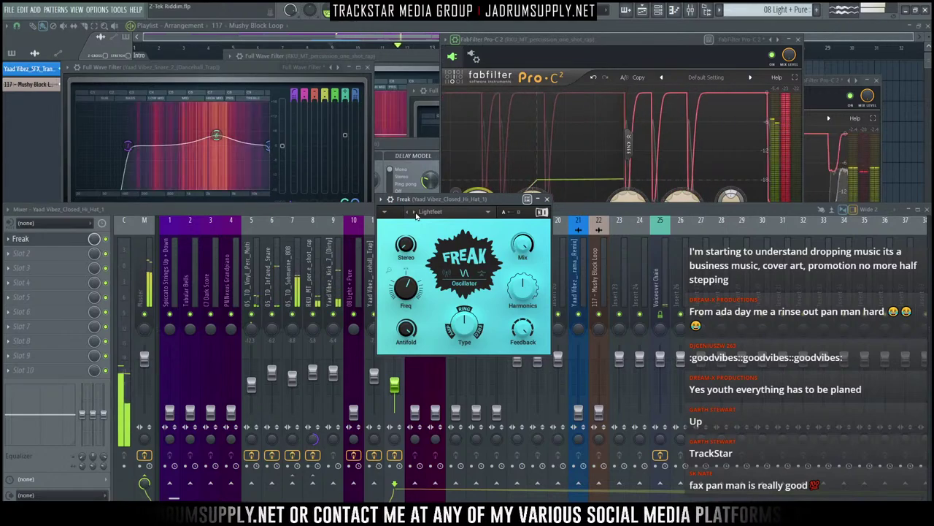
left_click_drag(457, 197, 155, 76)
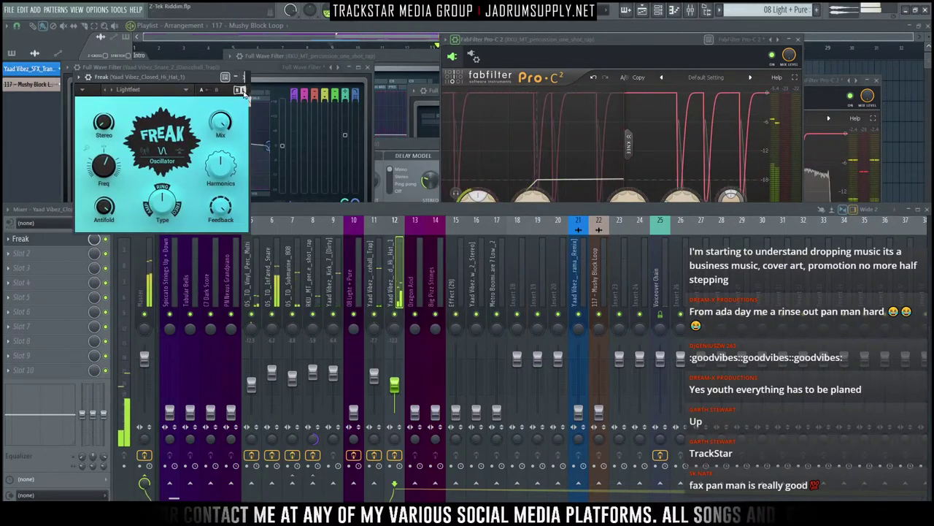
left_click(245, 76)
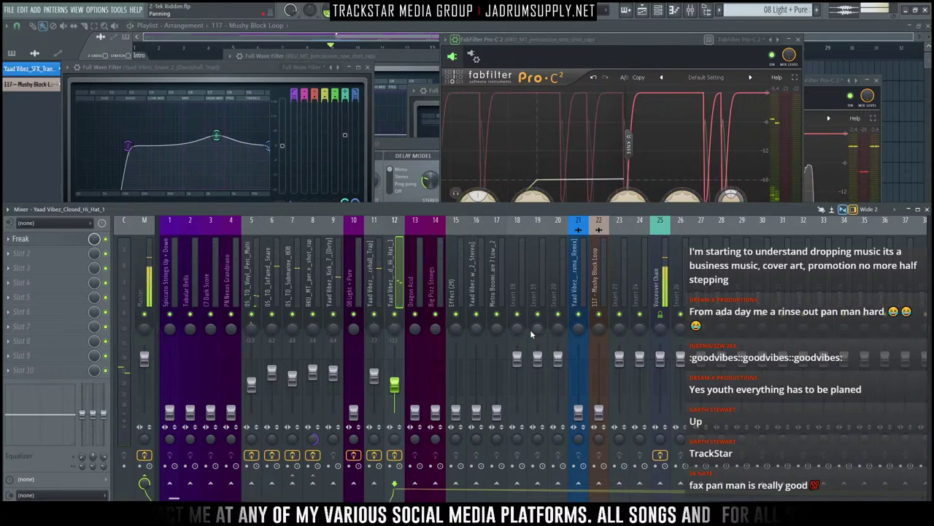
Step: Close all open windows, bring back the mixer and insert Native Instruments' Flair in the closed hi-hat track's second slot
key("F12")
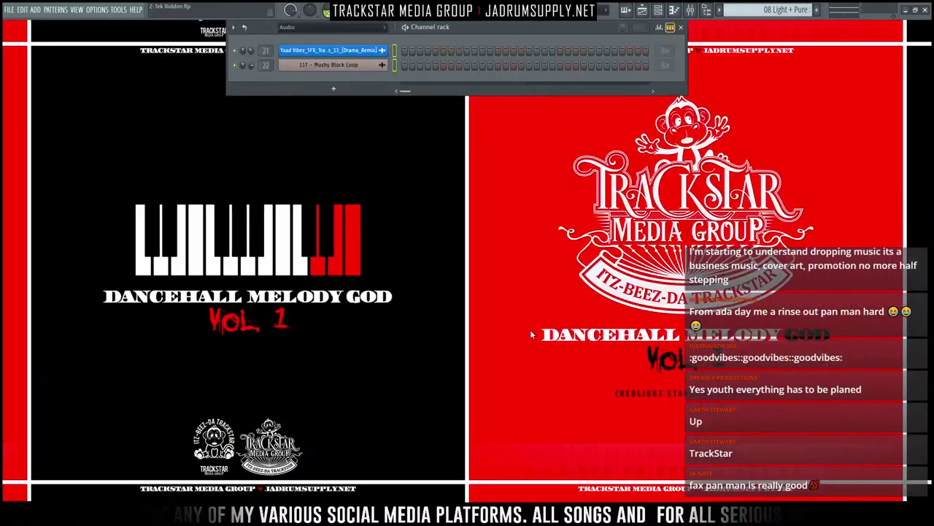
key("F9")
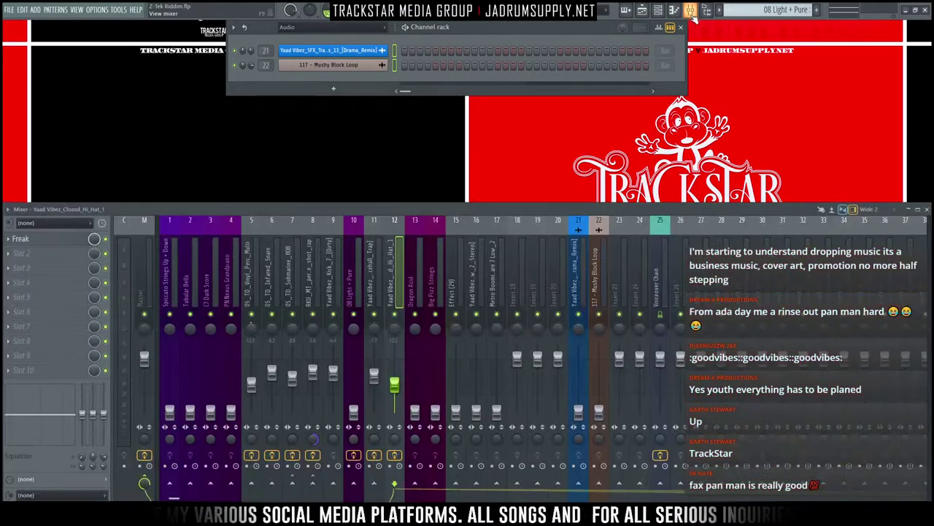
left_click(36, 252)
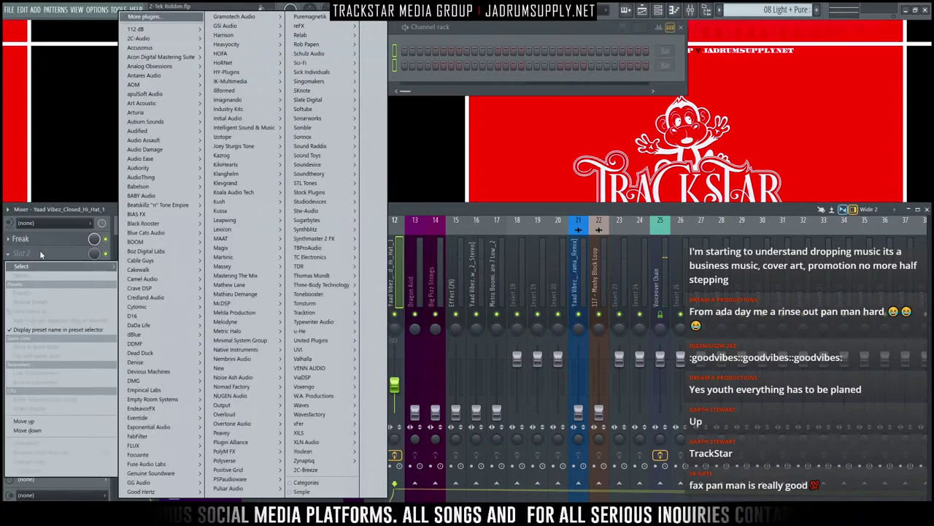
mouse_move(259, 411)
mouse_move(241, 348)
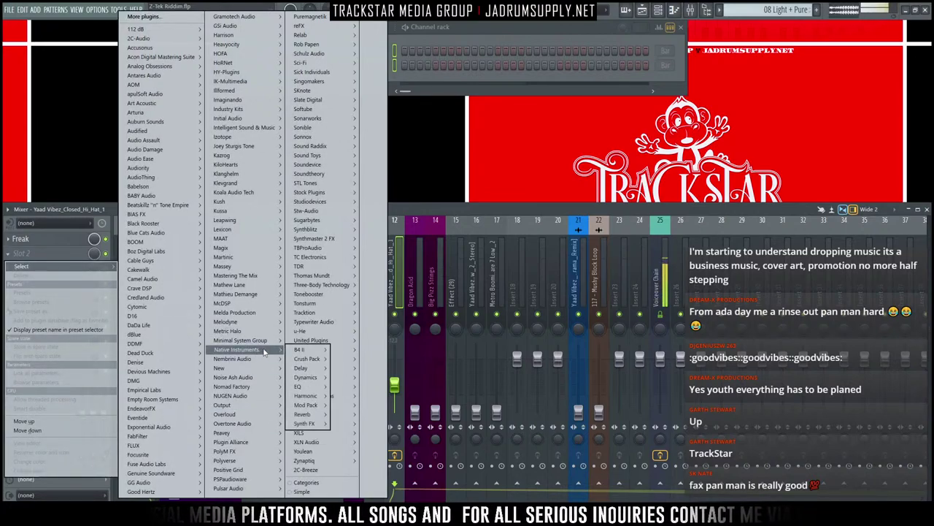
mouse_move(310, 379)
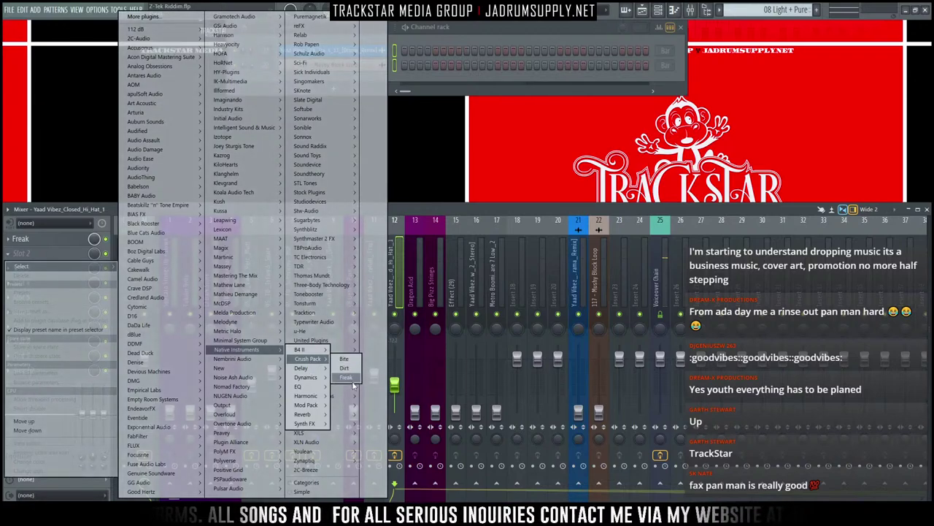
mouse_move(307, 406)
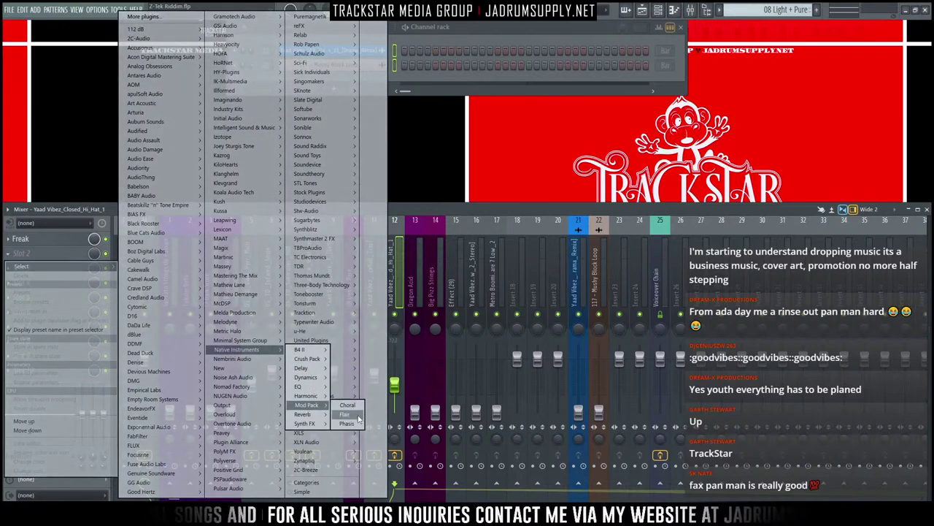
left_click(345, 414)
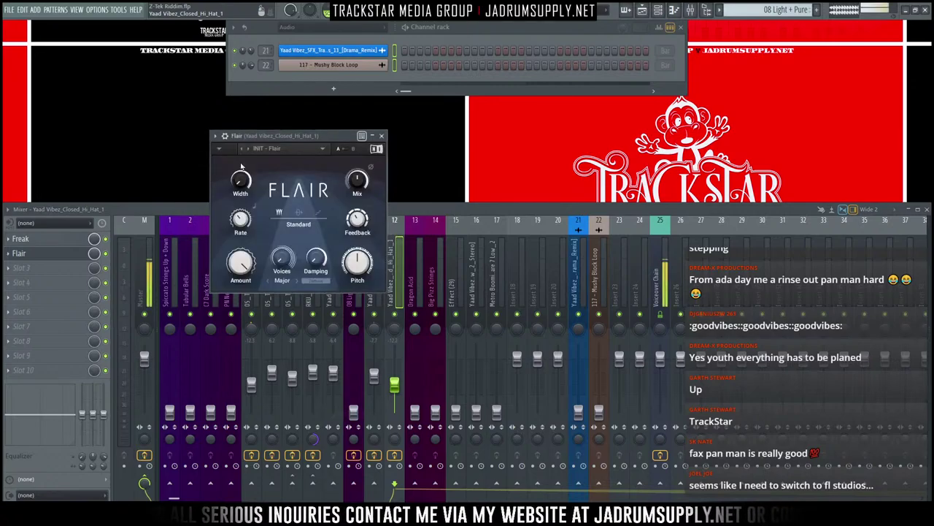
Step: Load the user preset TMG 01 Hi Hat Aliens Aproach in Flair on the closed hi-hat and fine-tune its Mix amount
left_click(323, 148)
mouse_move(296, 204)
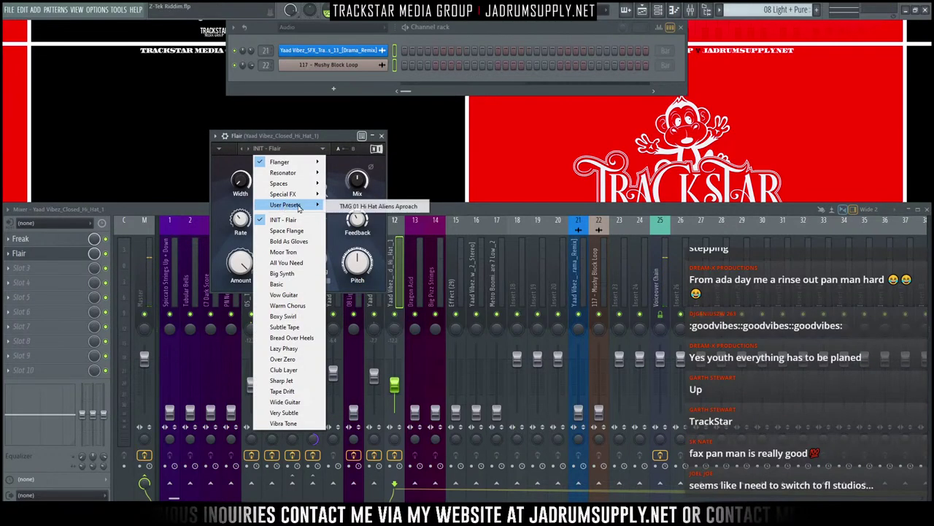
left_click(357, 207)
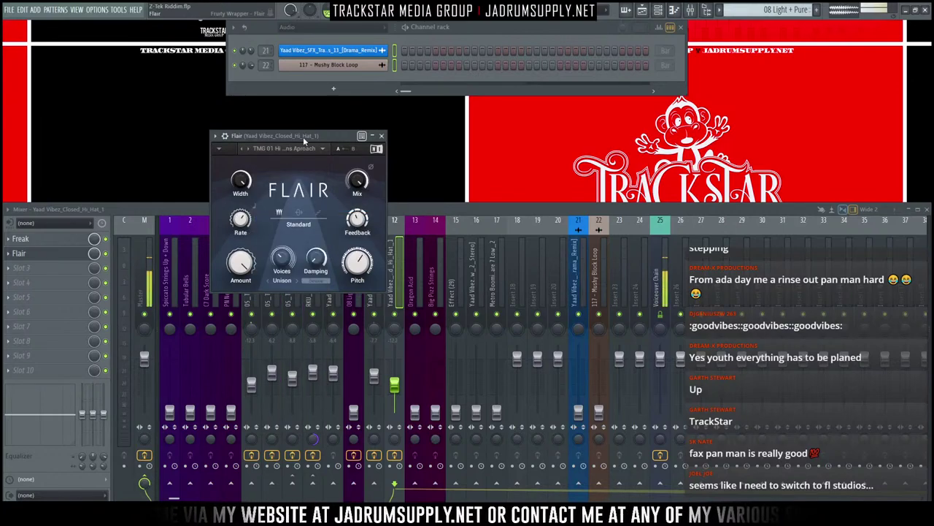
left_click_drag(303, 137, 556, 193)
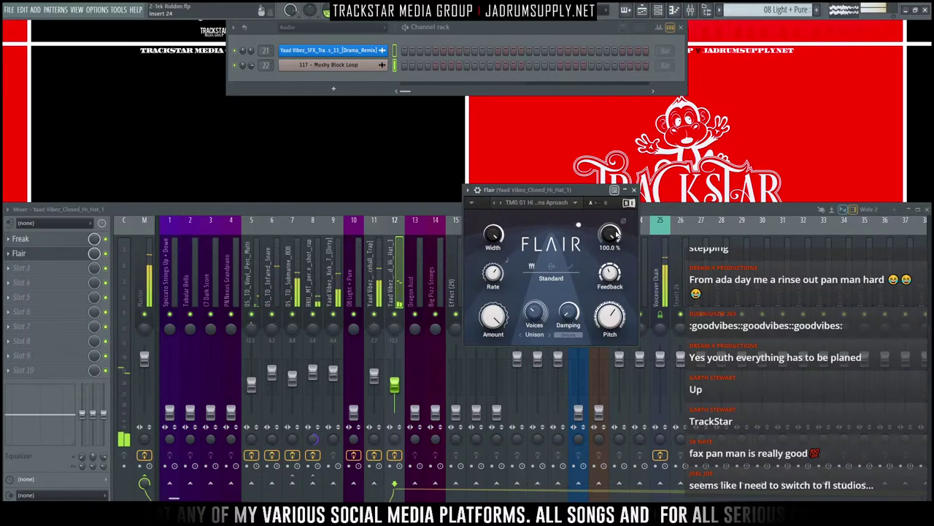
left_click_drag(609, 233, 610, 252)
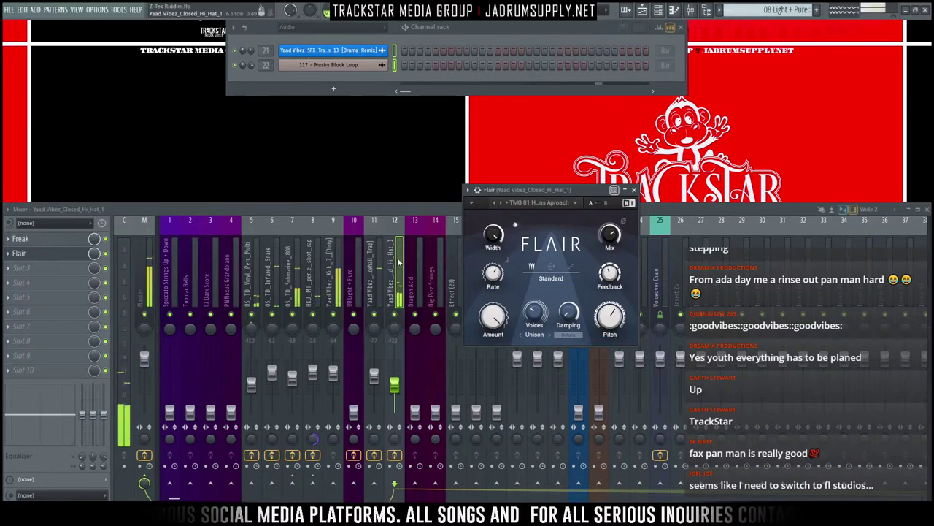
Step: Raise the closed hi-hat track's volume slightly and insert the Waves L2 Ultramaximizer in its third slot
left_click(410, 393)
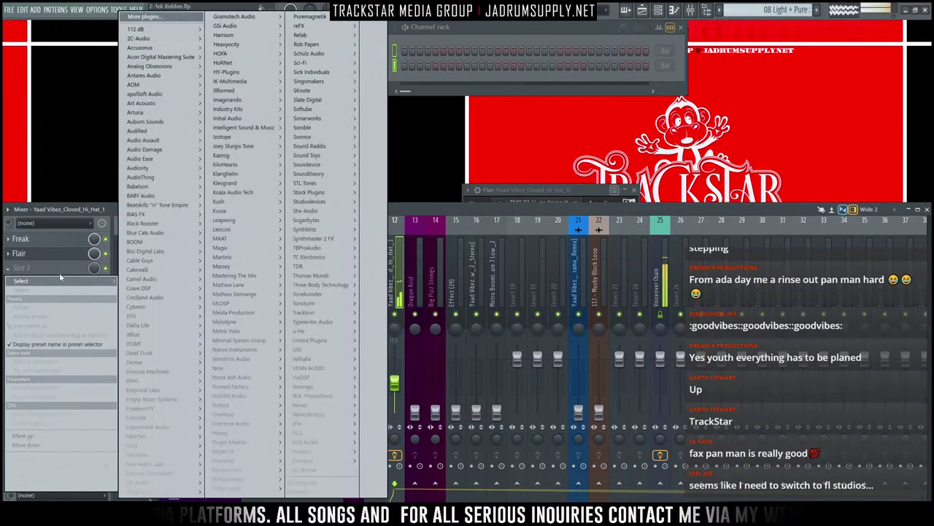
left_click(59, 269)
left_click(71, 206)
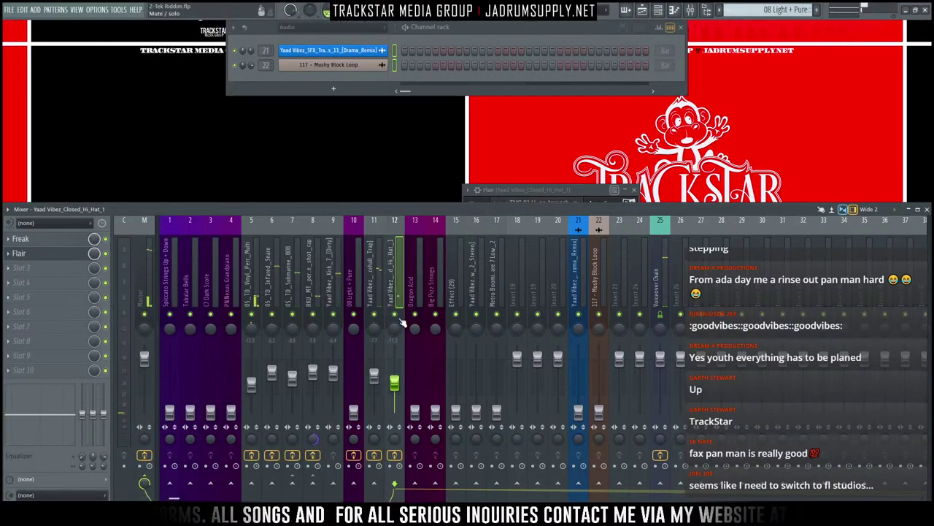
left_click(59, 267)
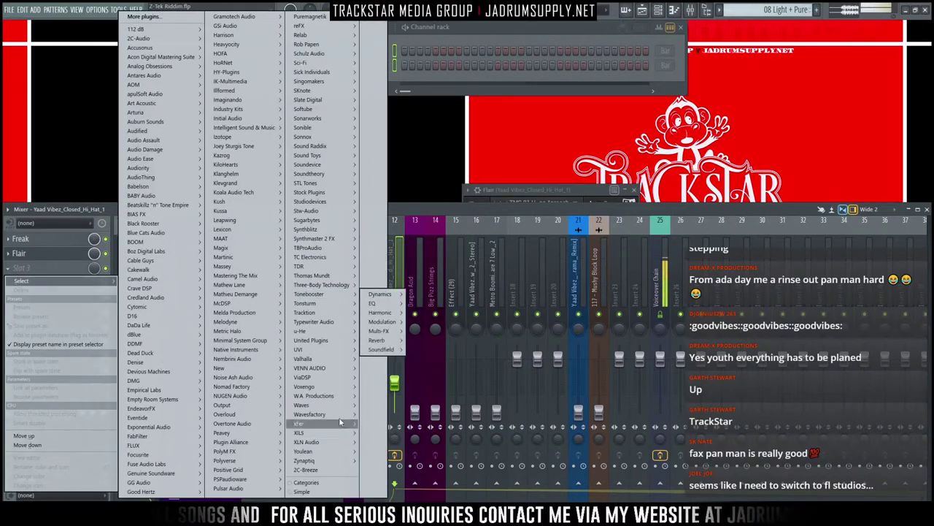
mouse_move(321, 405)
left_click(427, 408)
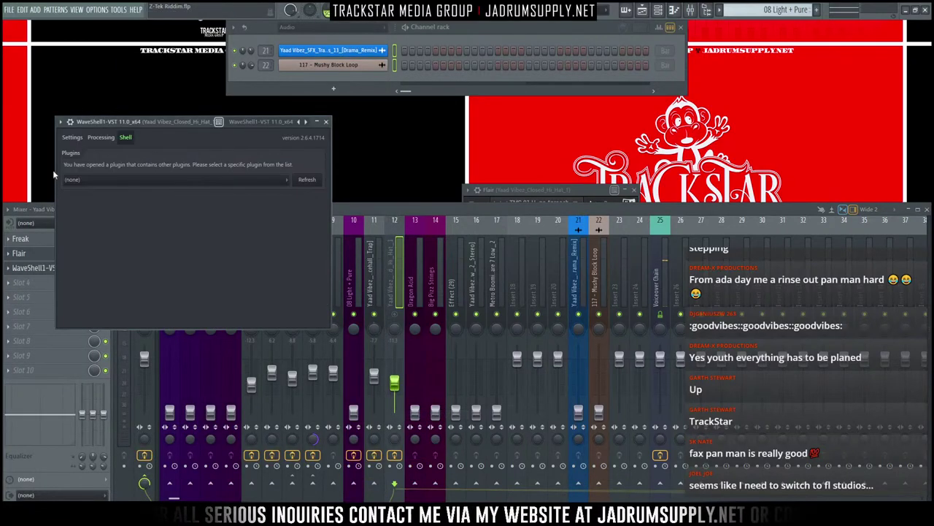
left_click(131, 182)
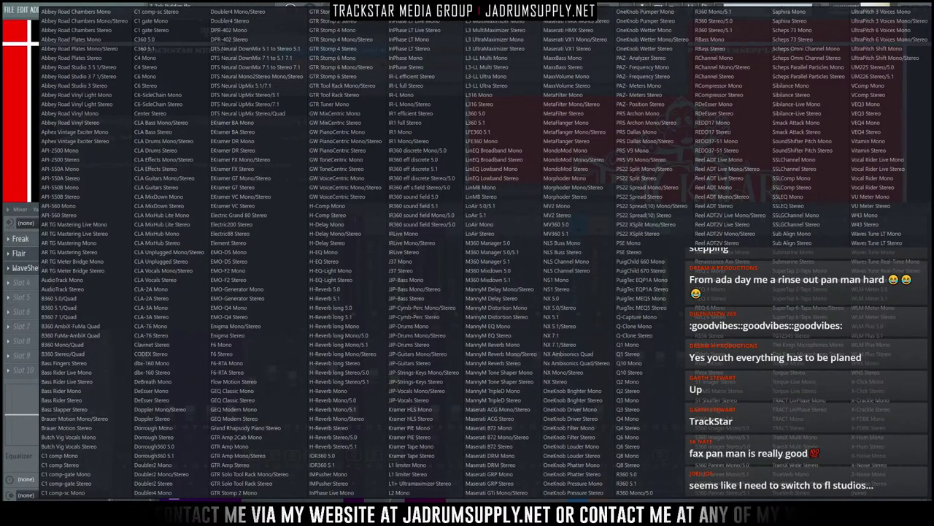
left_click(479, 11)
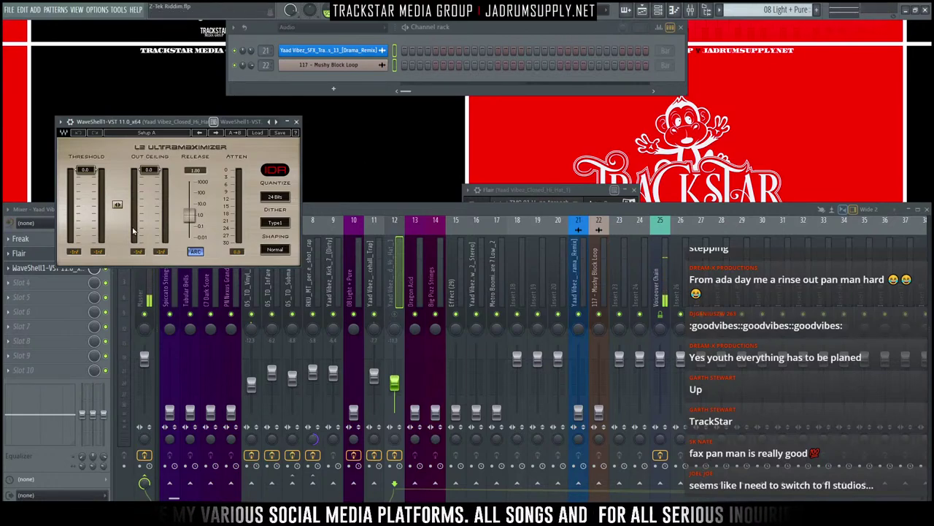
Step: During playback, set L2's threshold and out ceiling to -15.0 dB and its release to 0.02 with ARC off, and close it
key("space")
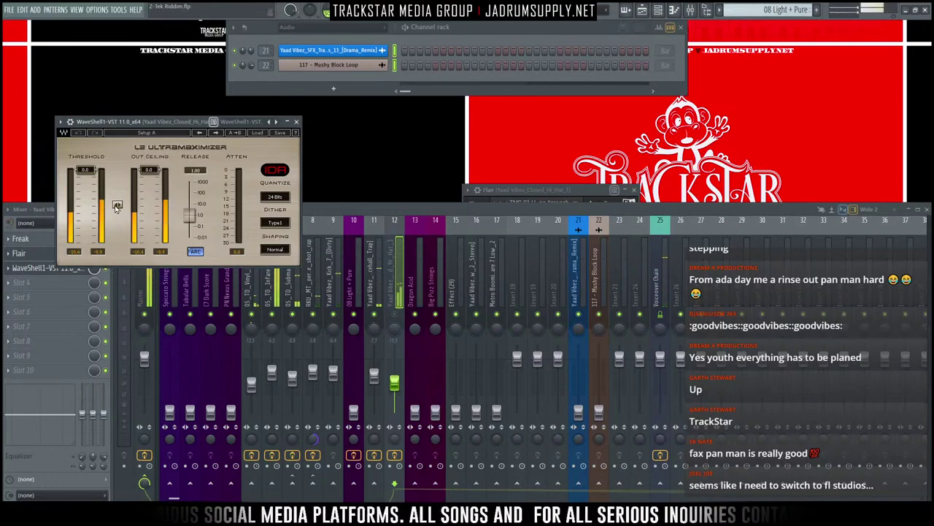
left_click_drag(117, 207, 117, 237)
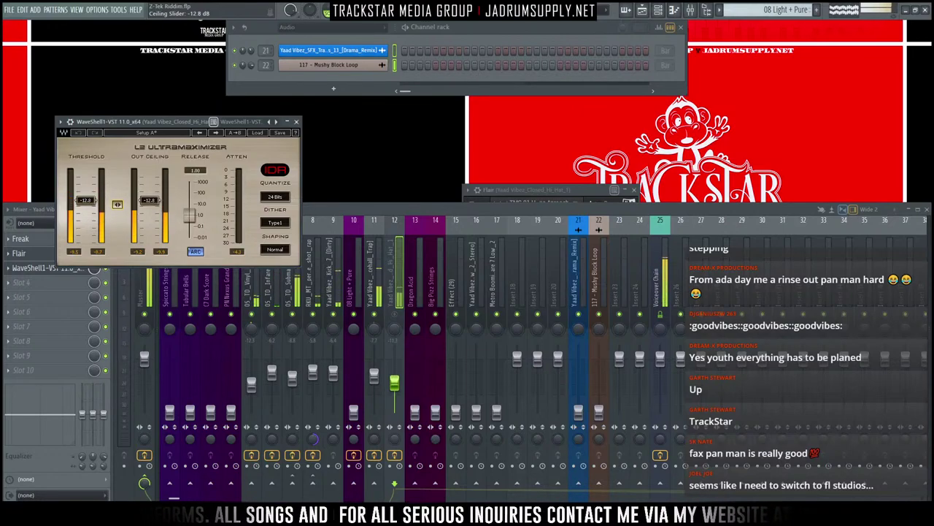
left_click_drag(117, 204, 117, 205)
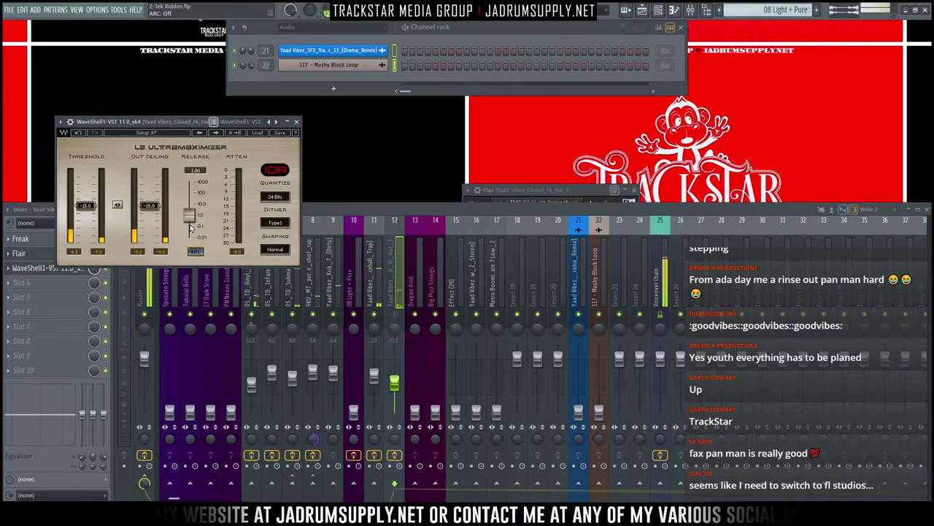
left_click_drag(190, 227, 190, 238)
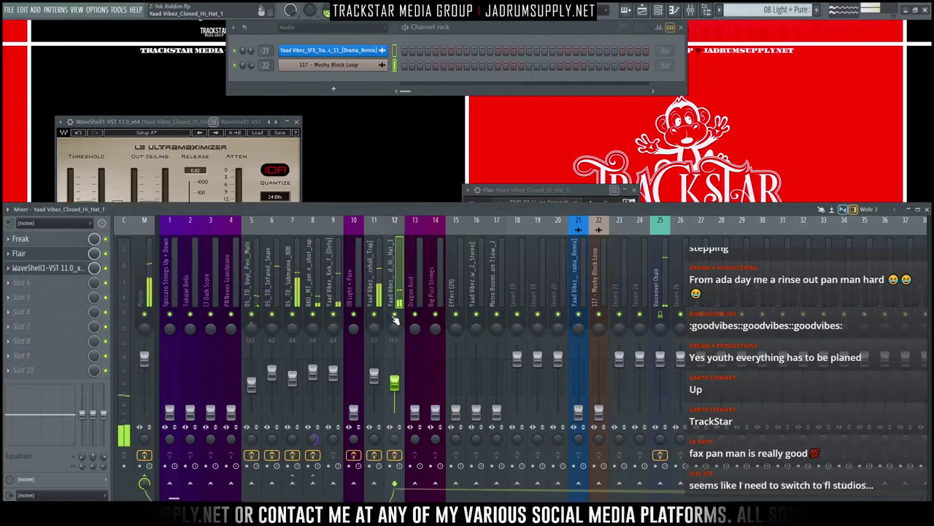
left_click(296, 122)
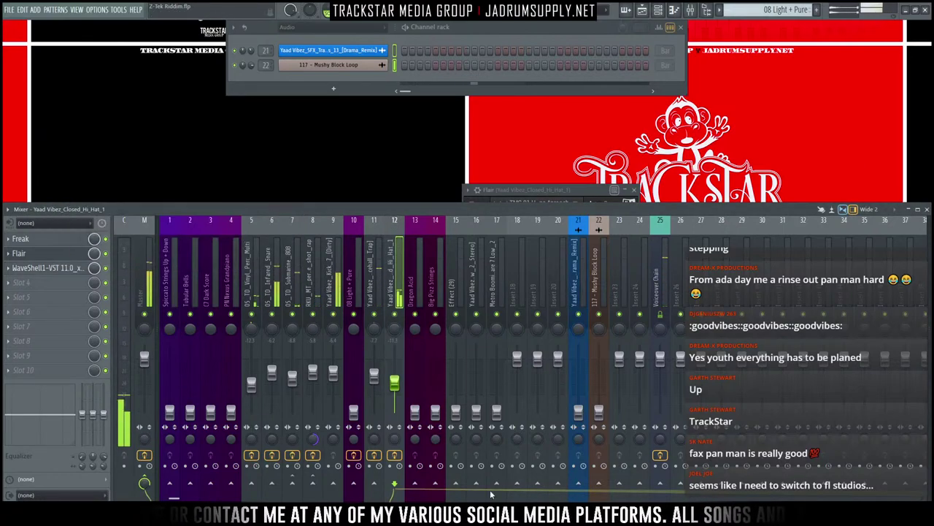
Step: Raise the Effect (29) track's volume to about -8.7 dB and insert Fruity Stereo Shaper in its first slot
left_click(460, 271)
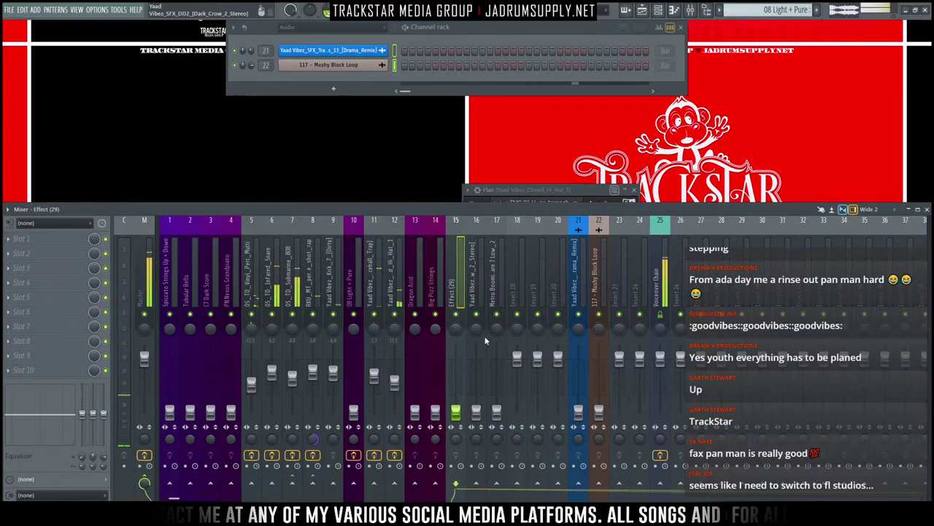
left_click_drag(456, 412, 455, 379)
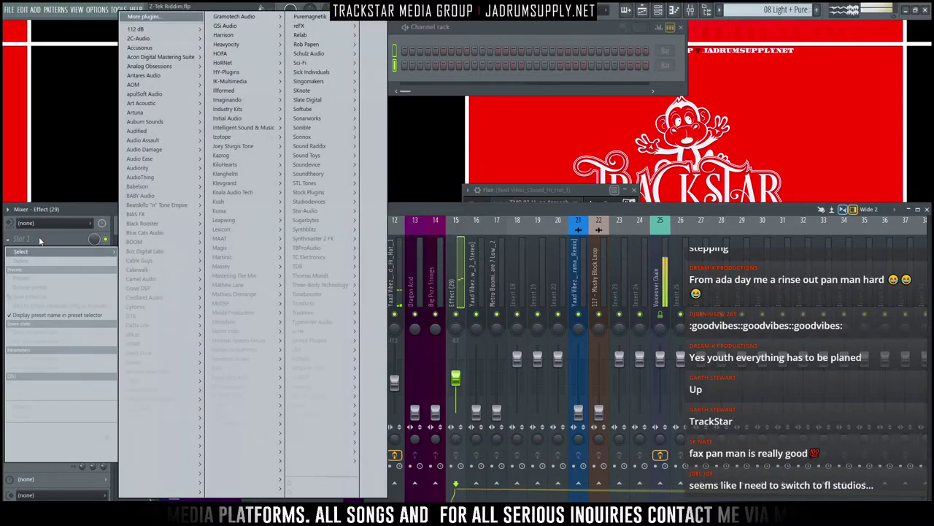
left_click(30, 239)
mouse_move(44, 251)
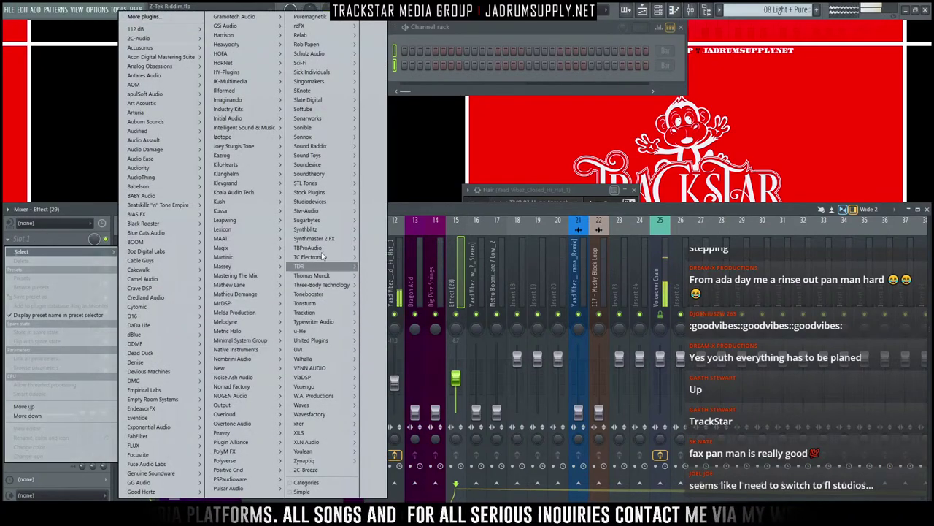
mouse_move(343, 194)
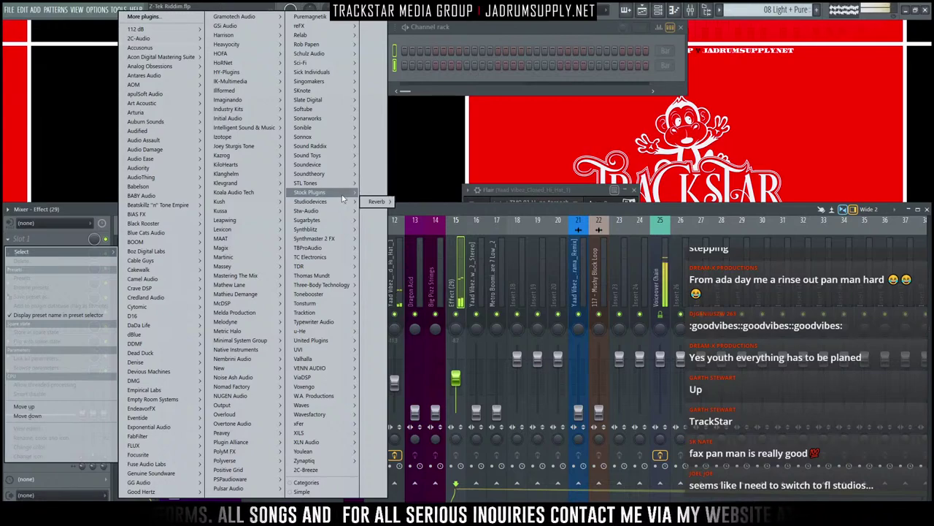
mouse_move(395, 266)
left_click(435, 267)
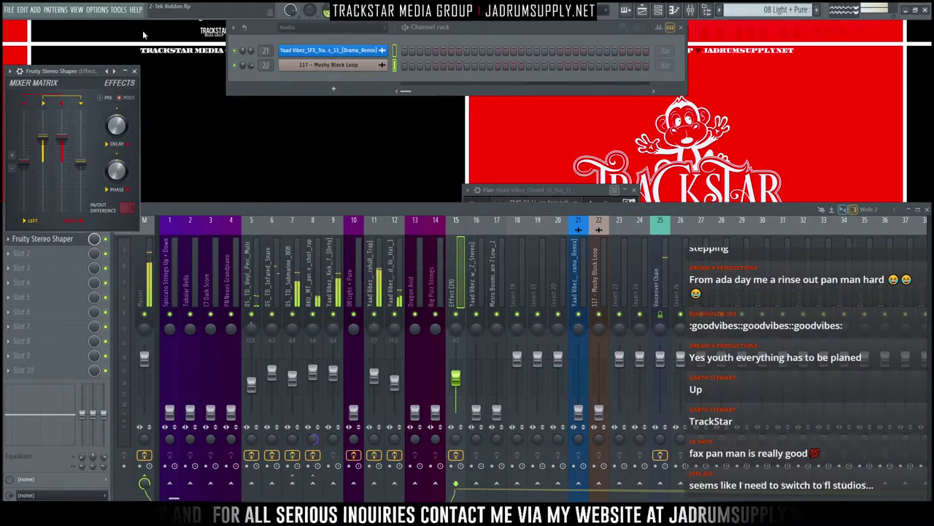
Step: Load the Delay preset in Fruity Stereo Shaper on the Effect (29) track and move its window away from the faders
left_click_drag(84, 73, 434, 192)
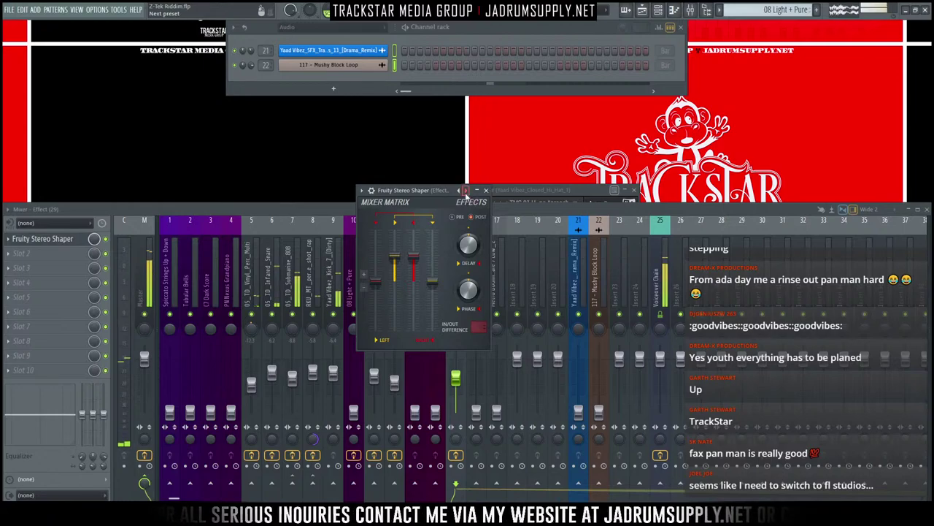
right_click(467, 192)
left_click(487, 46)
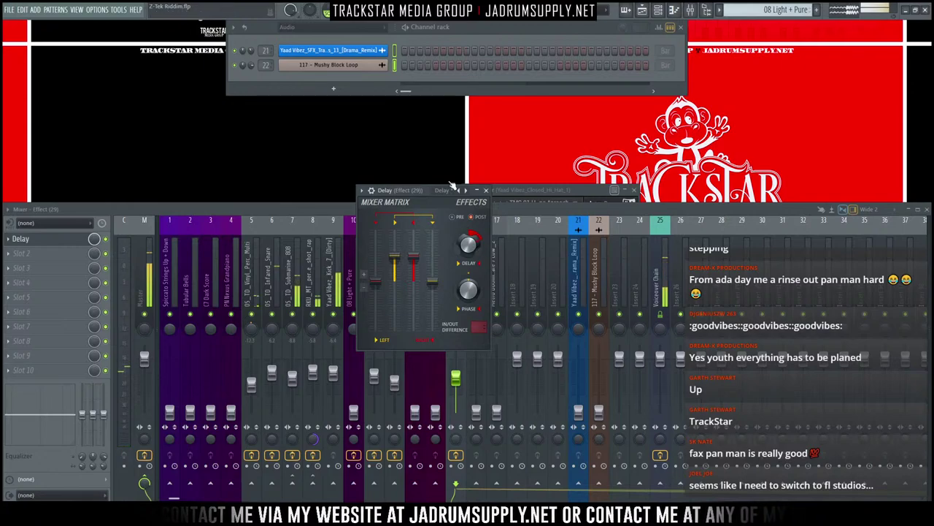
left_click_drag(400, 196, 136, 119)
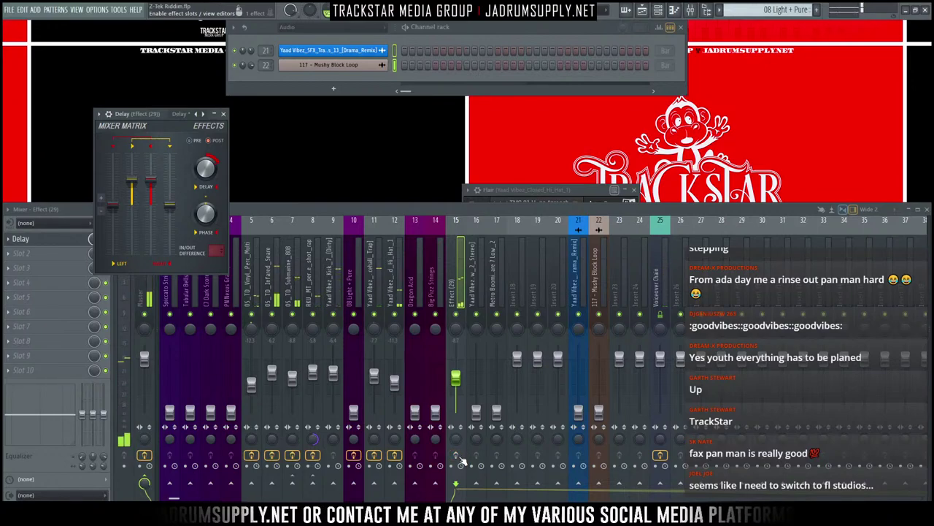
Step: Solo the Effect (29) track, insert Fruity parametric EQ 2 in its second slot and place its window over the mixer
right_click(456, 315)
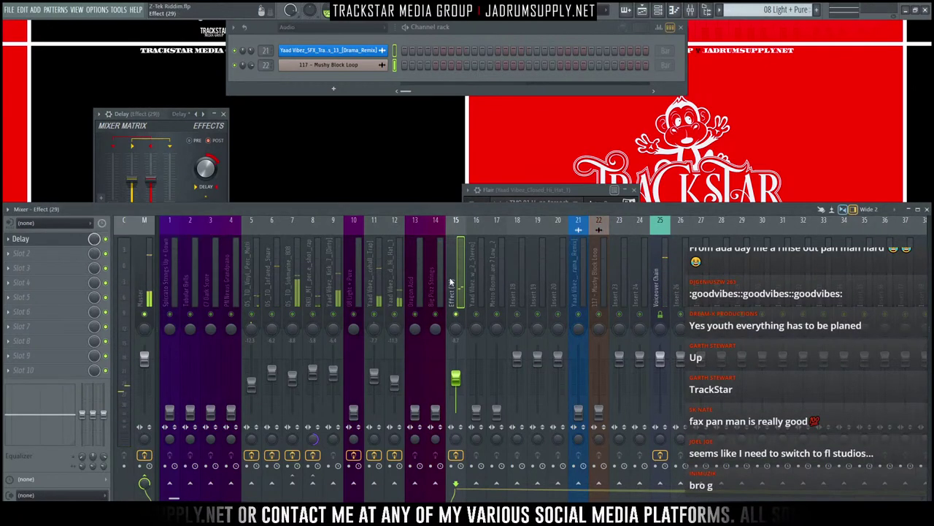
left_click(21, 253)
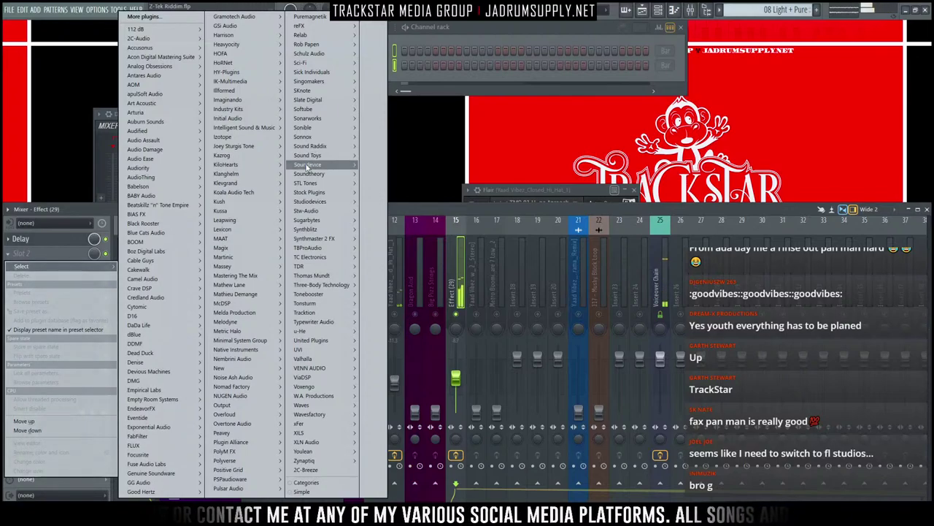
mouse_move(322, 192)
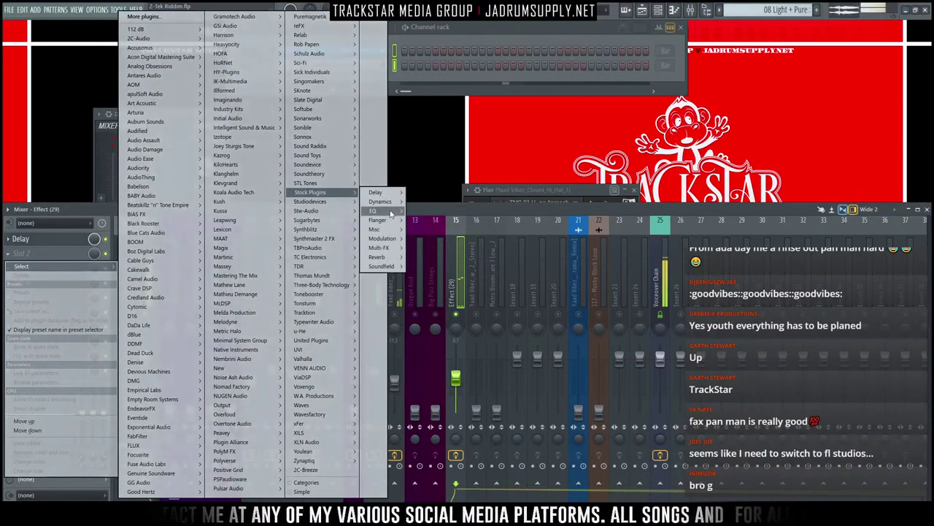
mouse_move(374, 210)
left_click(423, 216)
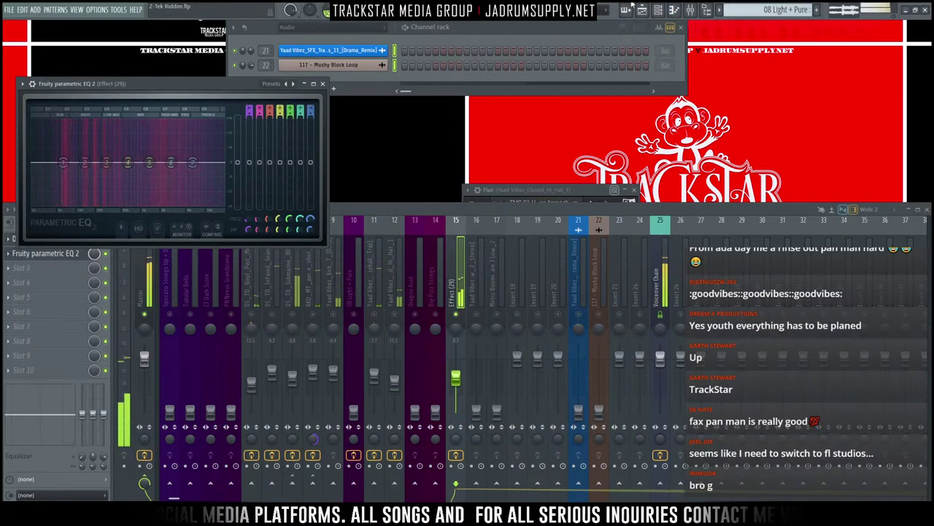
left_click_drag(224, 85, 468, 148)
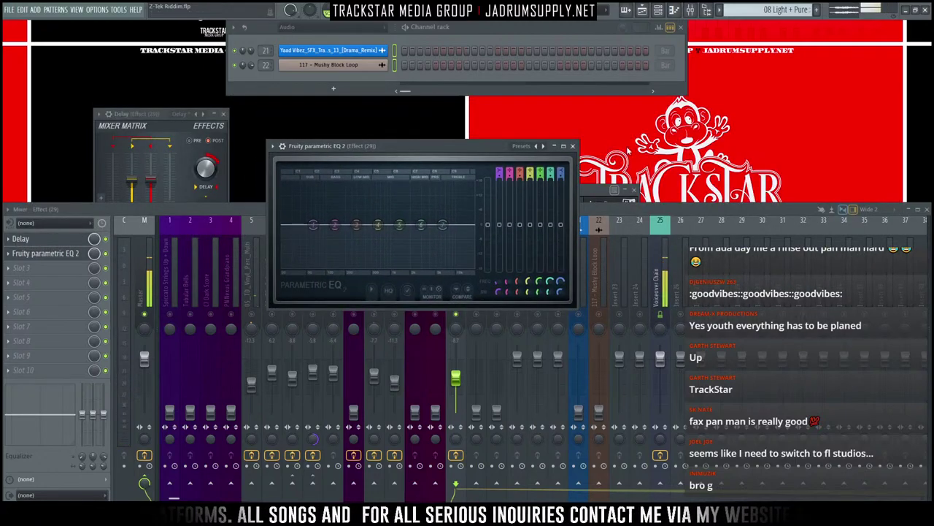
Step: Load the Full Wave Filter preset in the Effect (29) track's EQ, shape its low cut, add a slight treble boost and close it
left_click(540, 146)
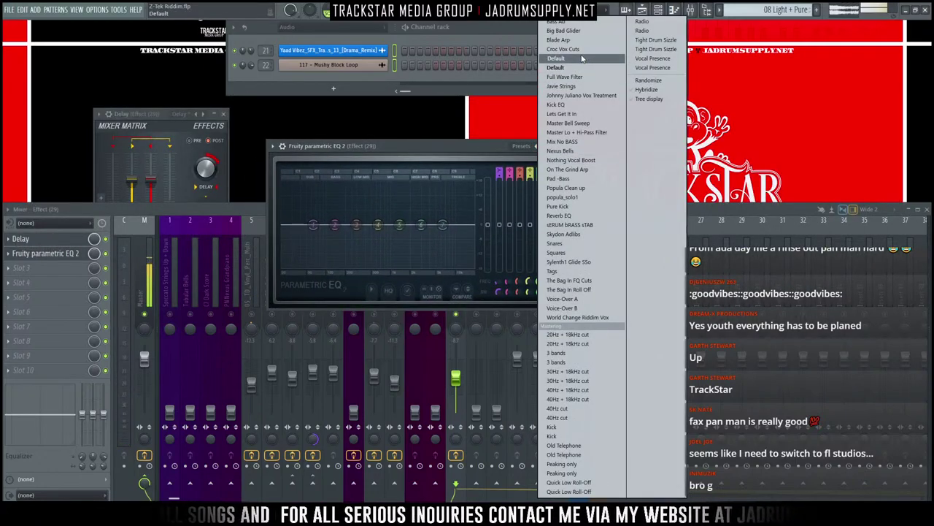
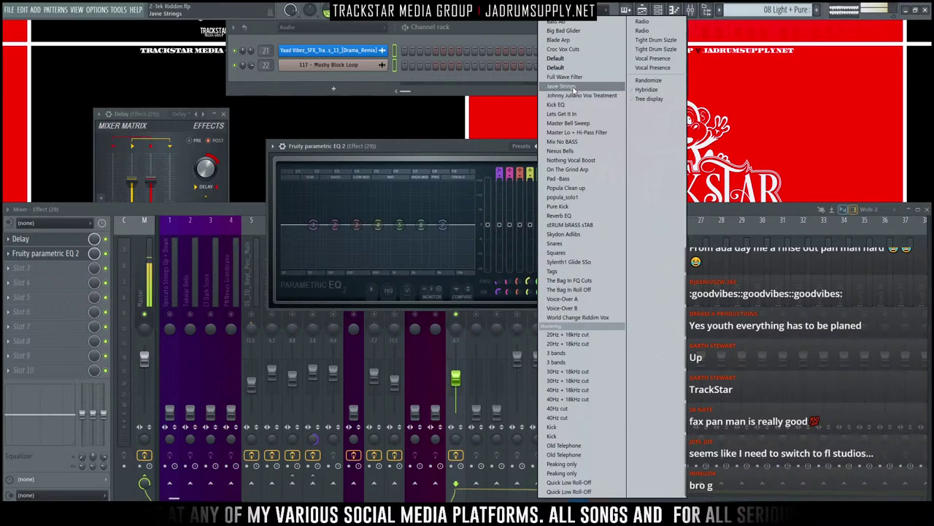
left_click(566, 77)
left_click_drag(284, 226, 333, 224)
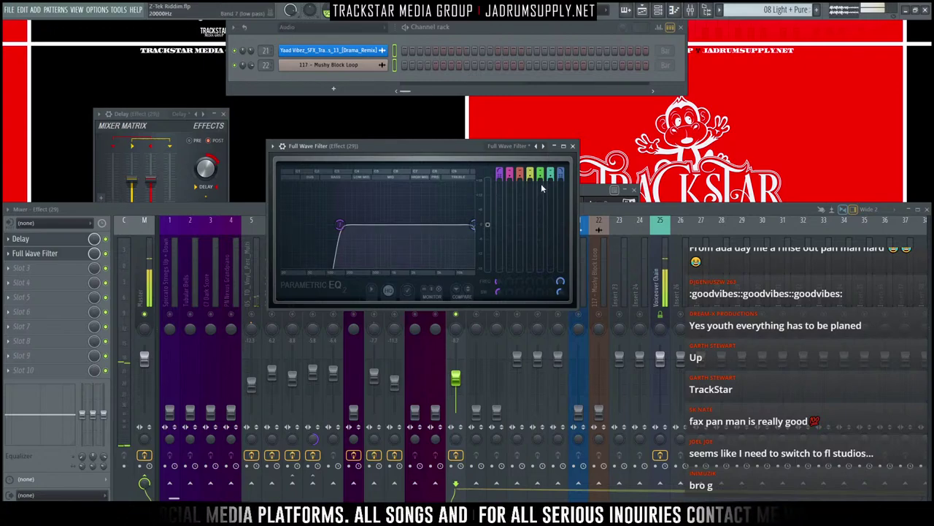
left_click_drag(420, 224, 441, 220)
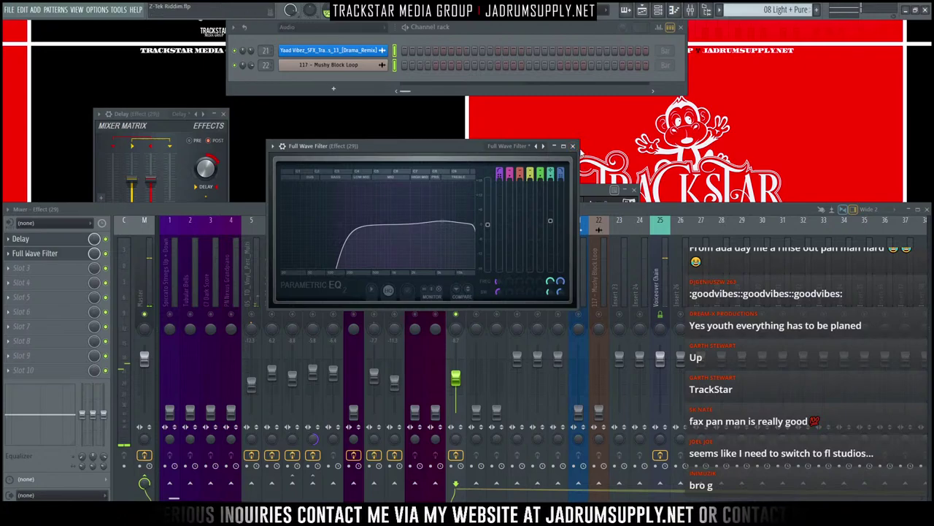
left_click(573, 146)
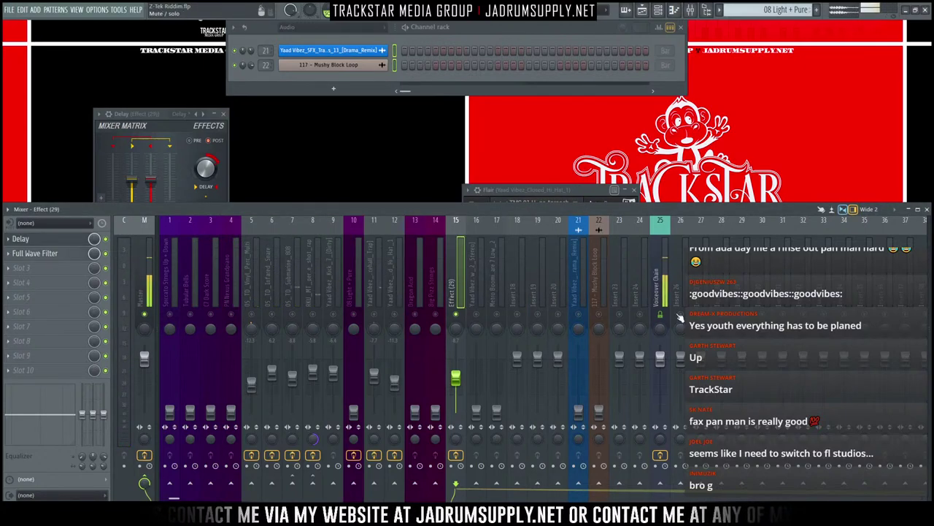
Step: Name the empty insert track 31 "Valhalla Vintage" and colour it magenta
right_click(780, 248)
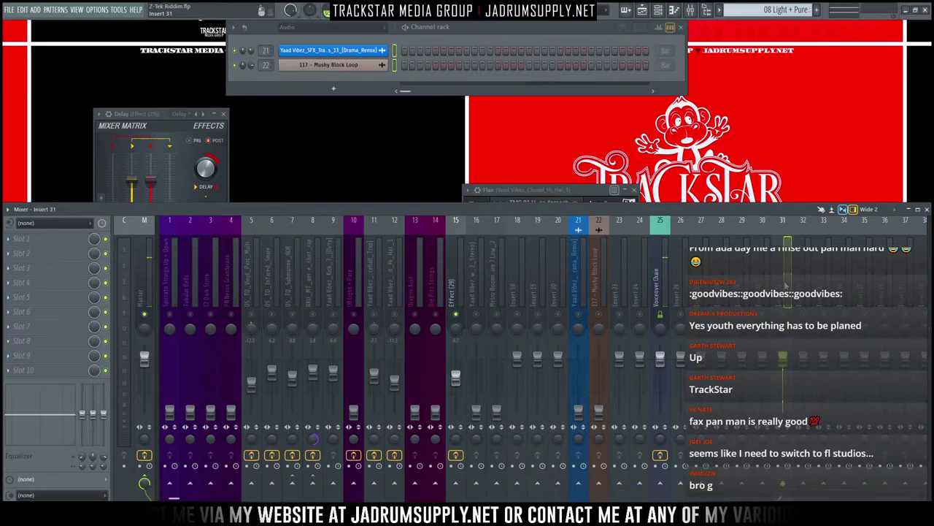
left_click(827, 236)
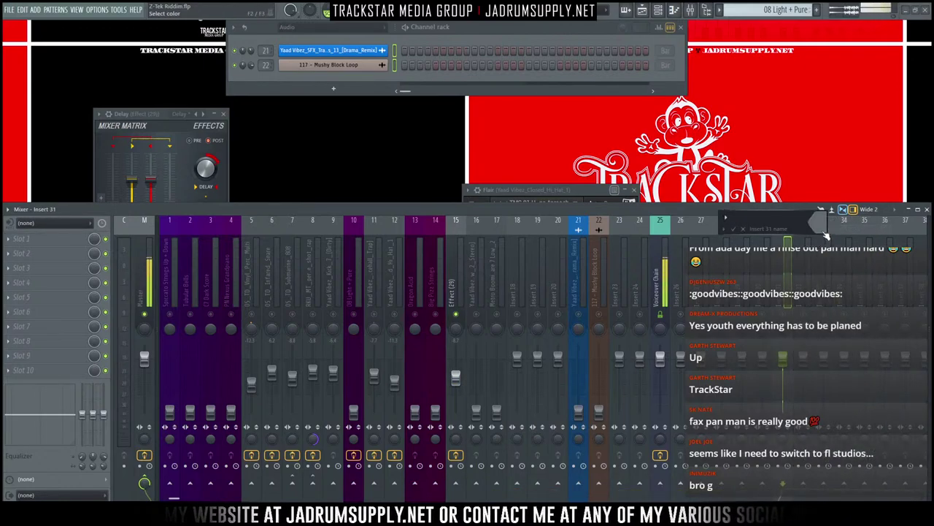
left_click(824, 226)
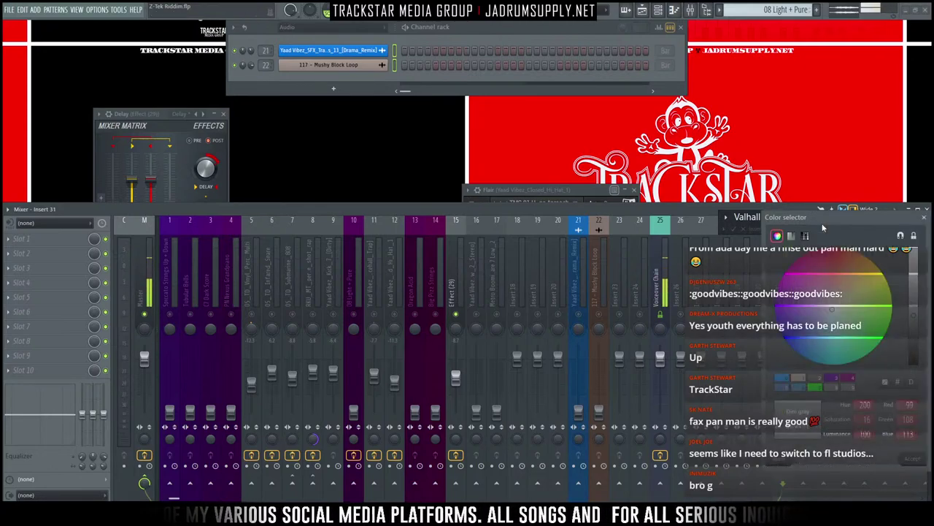
left_click_drag(832, 308, 745, 275)
key("Return")
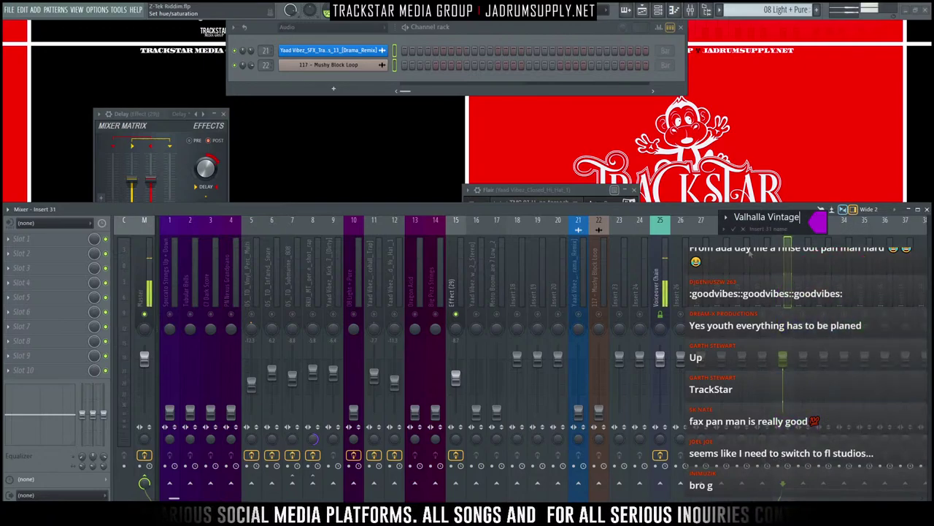
key("Return")
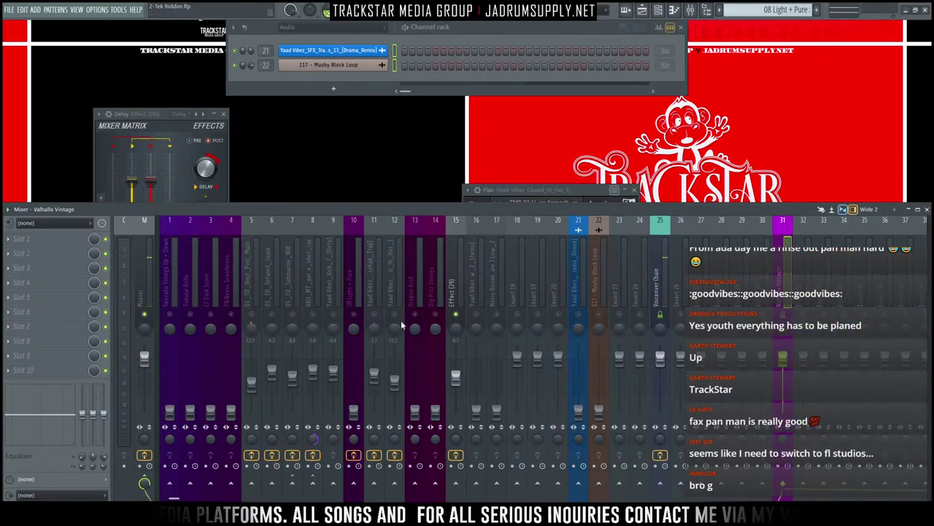
Step: Insert ValhallaVintageVerb_x64 in the Valhalla Vintage track's first slot and move its window over the middle of the mixer
left_click(29, 239)
mouse_move(29, 251)
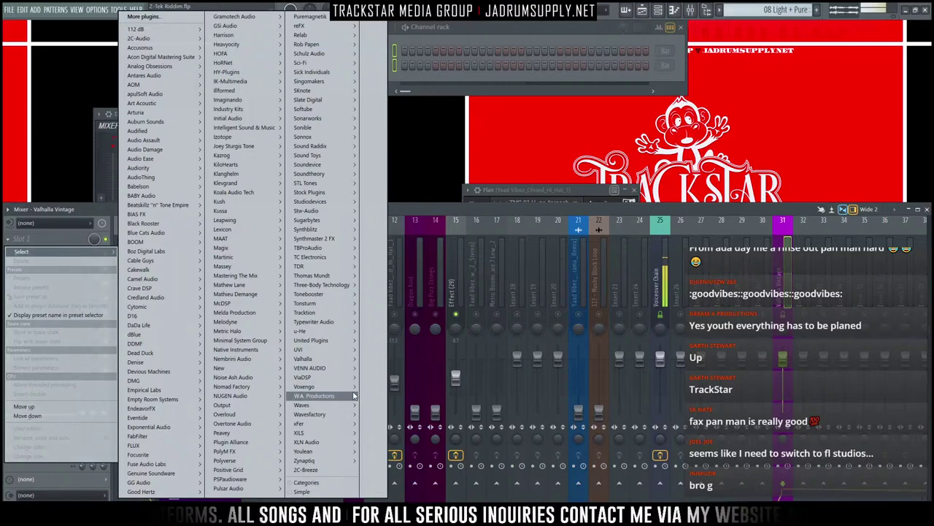
mouse_move(303, 359)
mouse_move(377, 377)
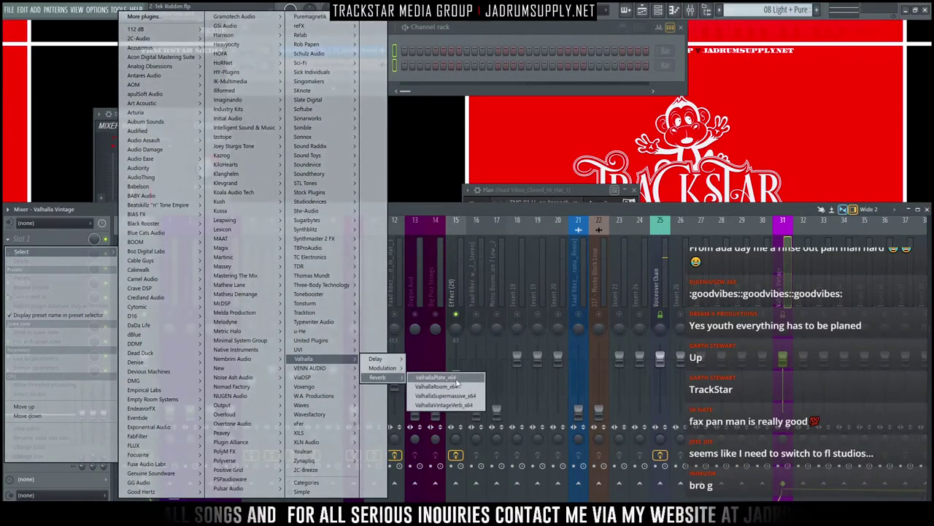
left_click(445, 404)
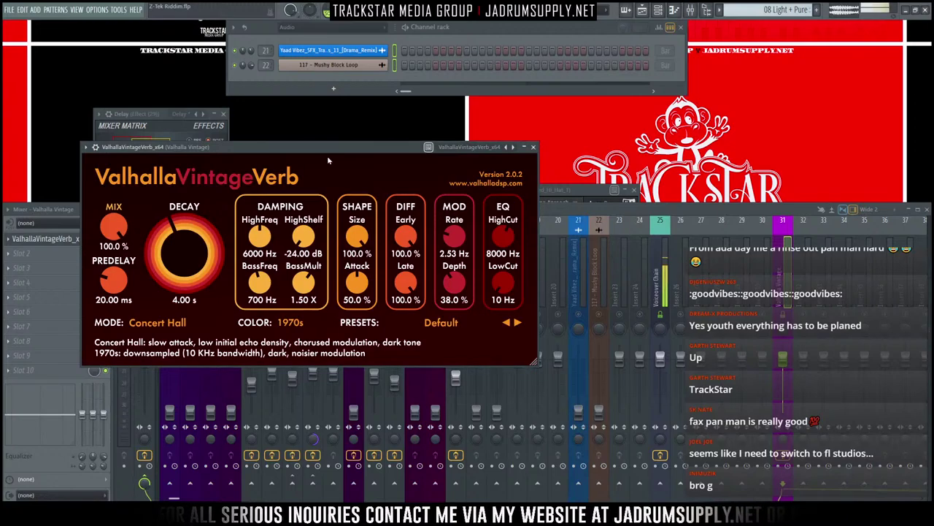
left_click_drag(351, 149, 481, 138)
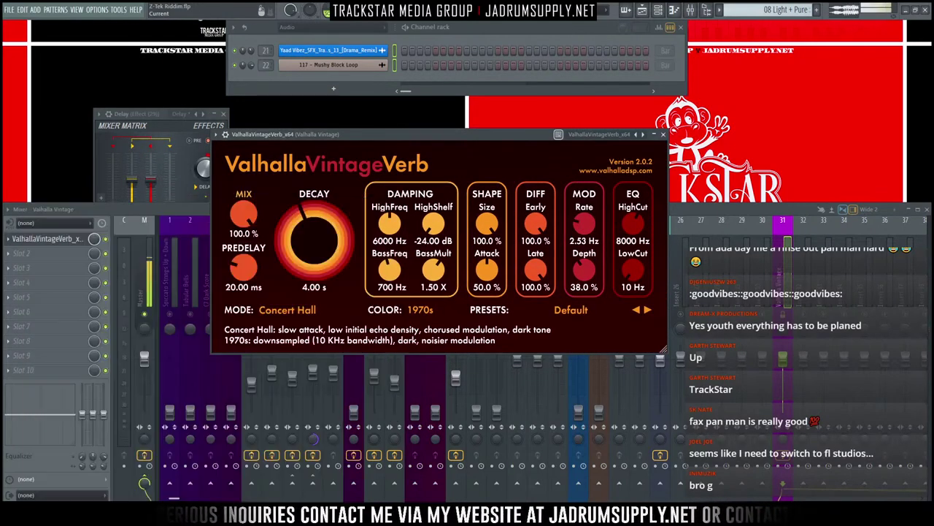
Step: Calculate 60000/98 in Windows search, and return to the reverb plugin
key("super")
key("super")
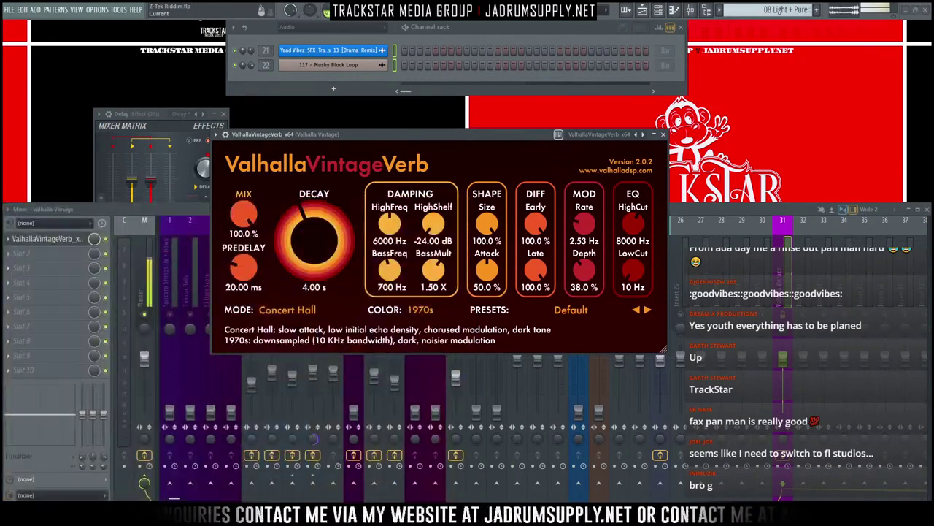
key("super")
type("60000")
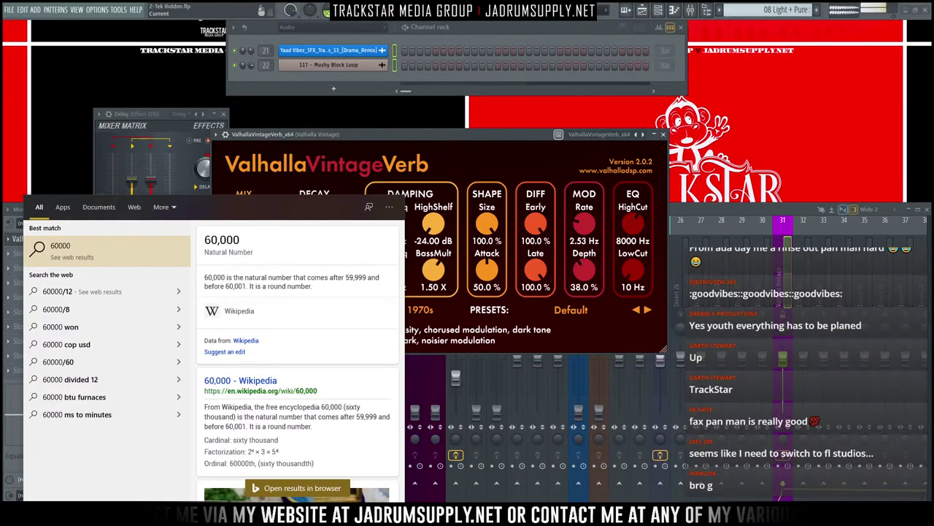
type("/98")
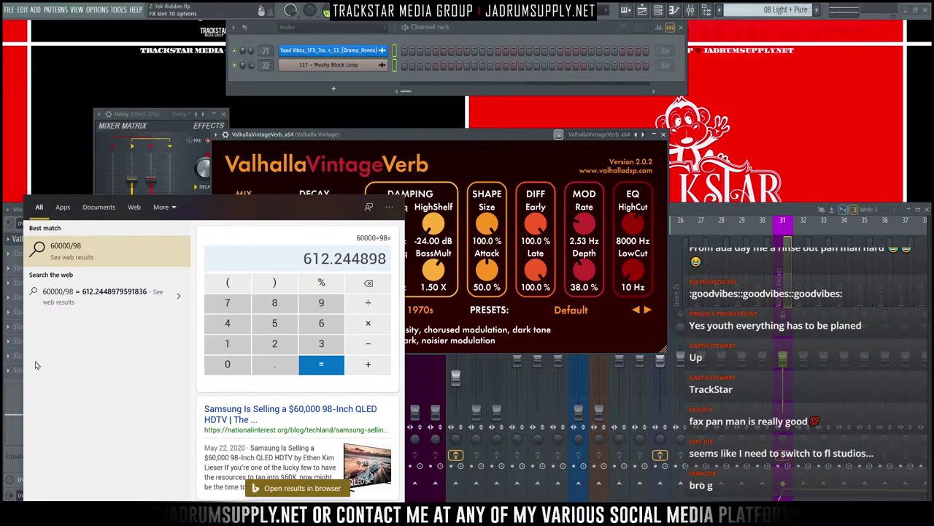
left_click(451, 148)
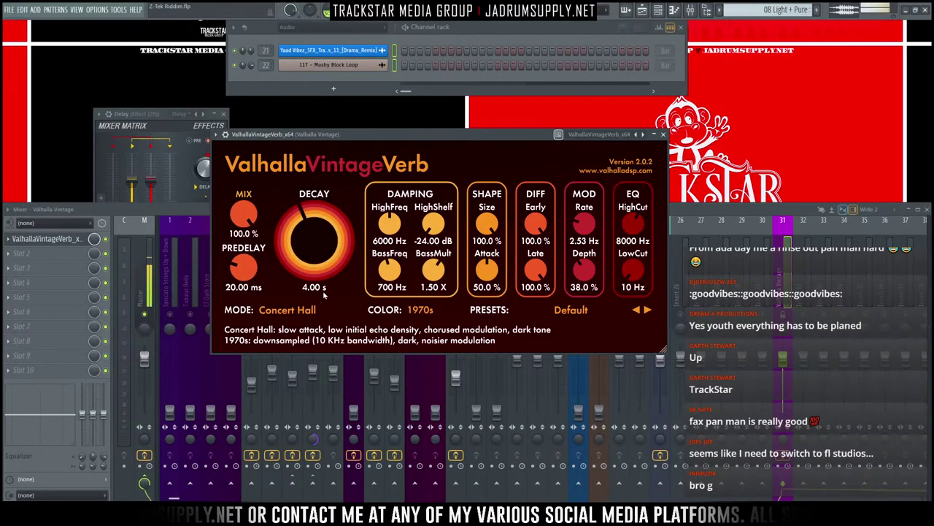
Step: Try a 6.1244898 s decay in ValhallaVintageVerb, and set the decay to 3.61 s instead
left_click(301, 288)
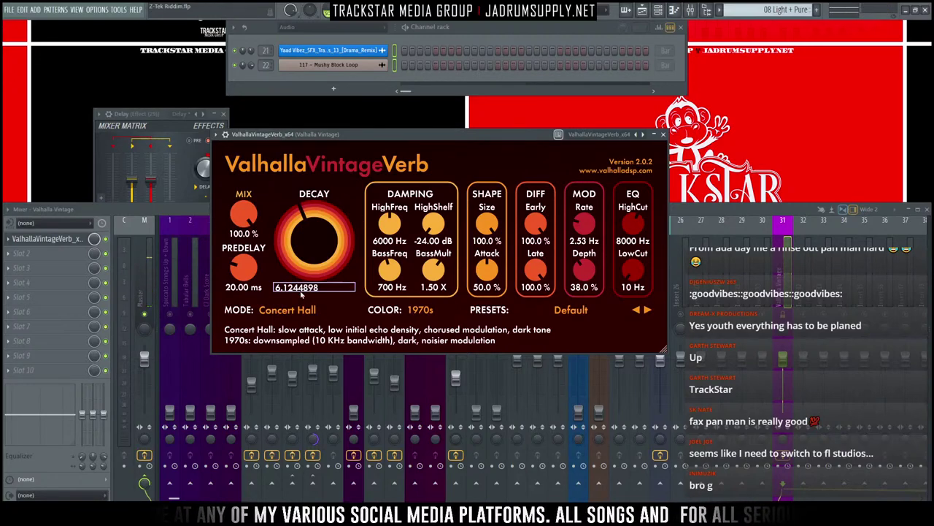
key("Return")
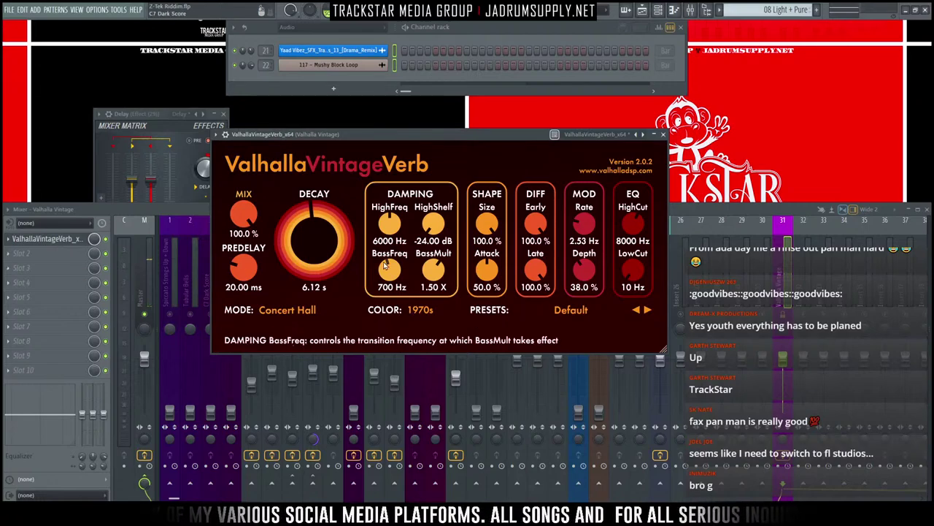
left_click(310, 288)
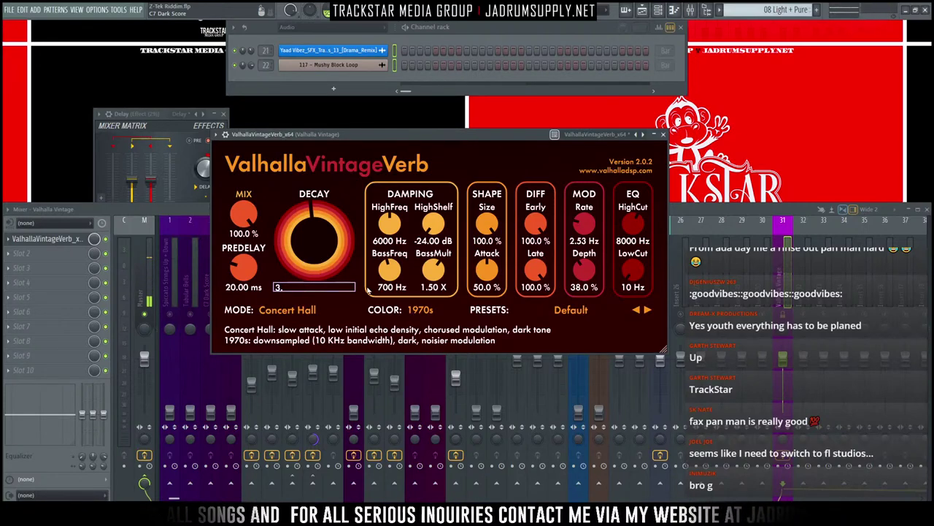
key("Return")
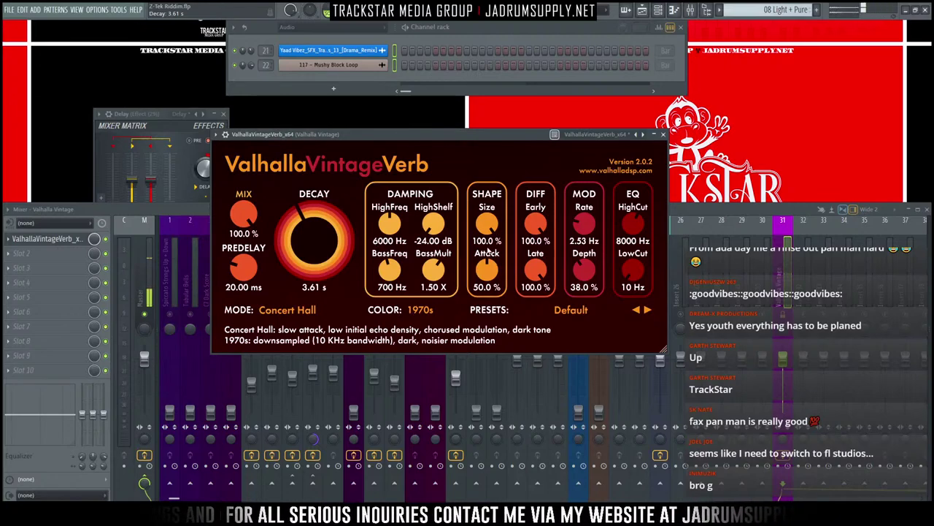
Step: Set the reverb's predelay to 1 ms and attack to 39.6%, lock its mix at 100% and close the plugin
left_click(243, 280)
type("1")
key("Return")
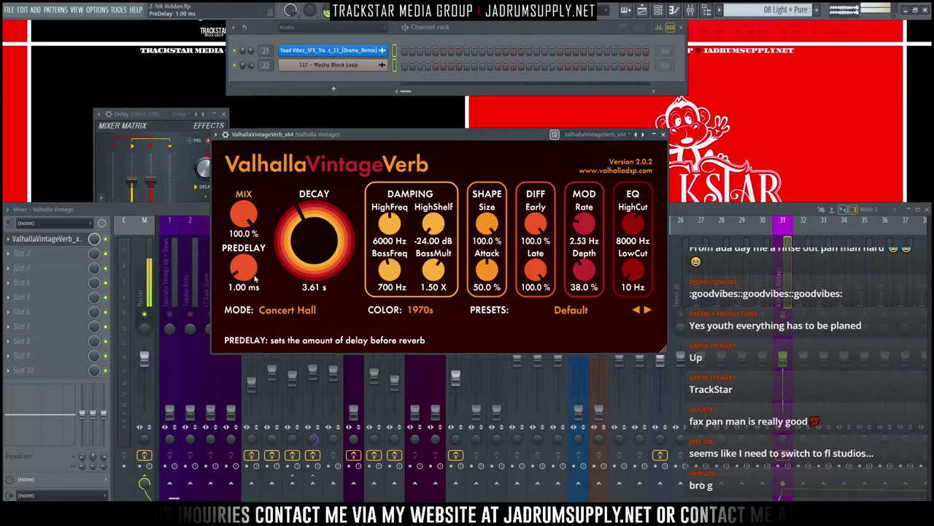
left_click(244, 193)
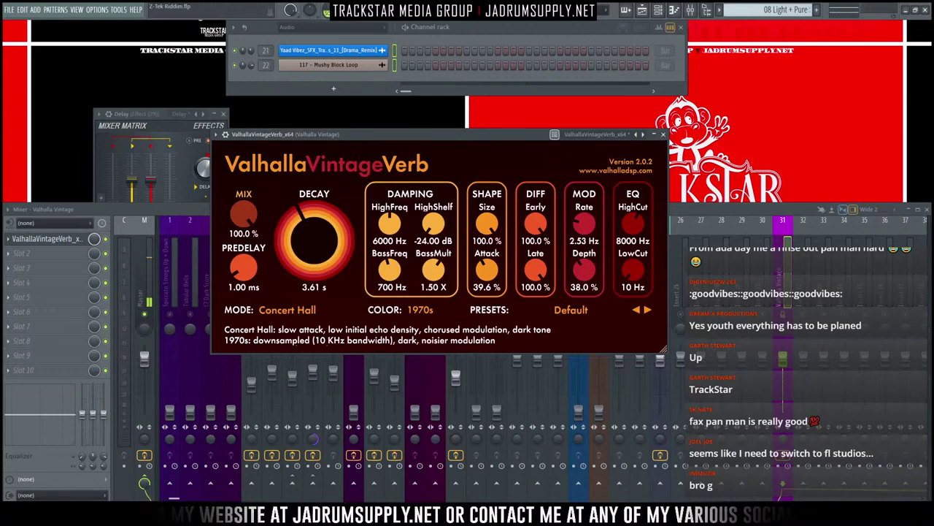
left_click(663, 134)
Step: Insert FabFilter Pro-Q 3 in the Valhalla Vintage track's second slot and move its window clear of the Effect (29) track
left_click(36, 252)
mouse_move(43, 265)
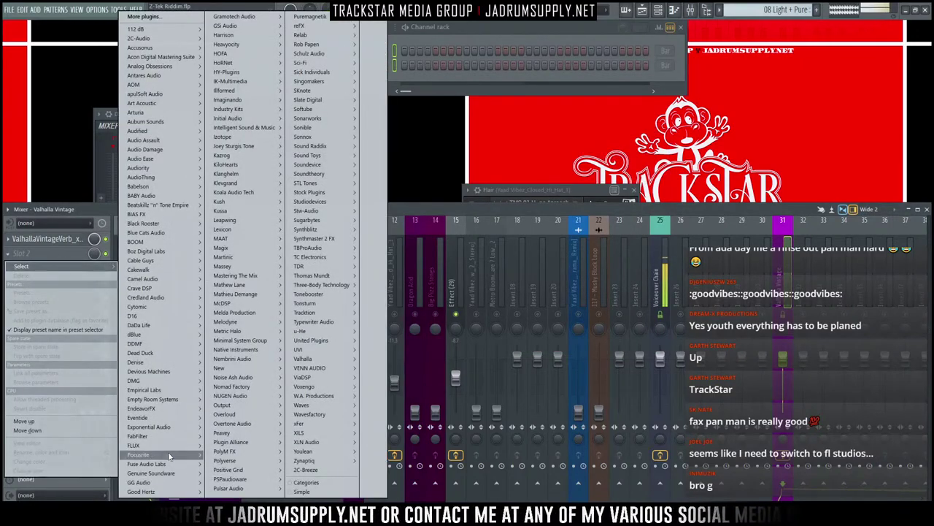
mouse_move(139, 436)
mouse_move(223, 445)
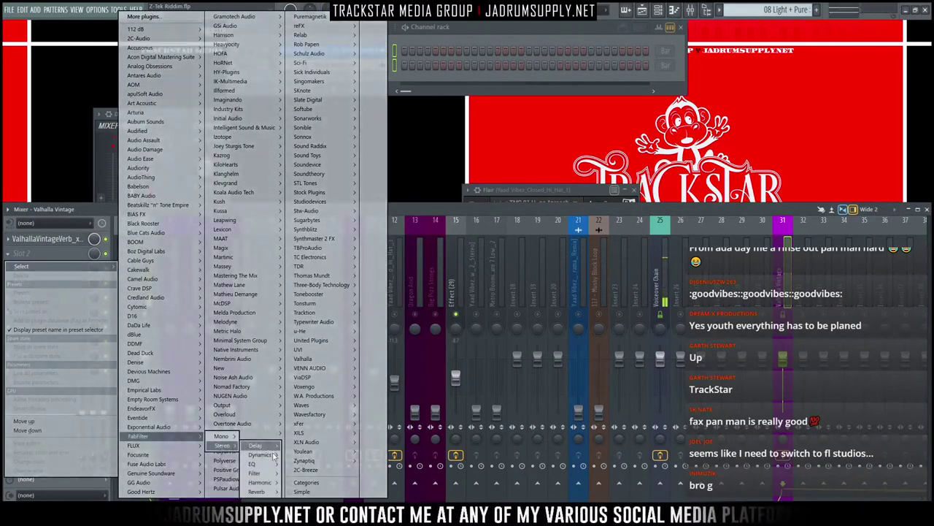
mouse_move(256, 464)
left_click(306, 482)
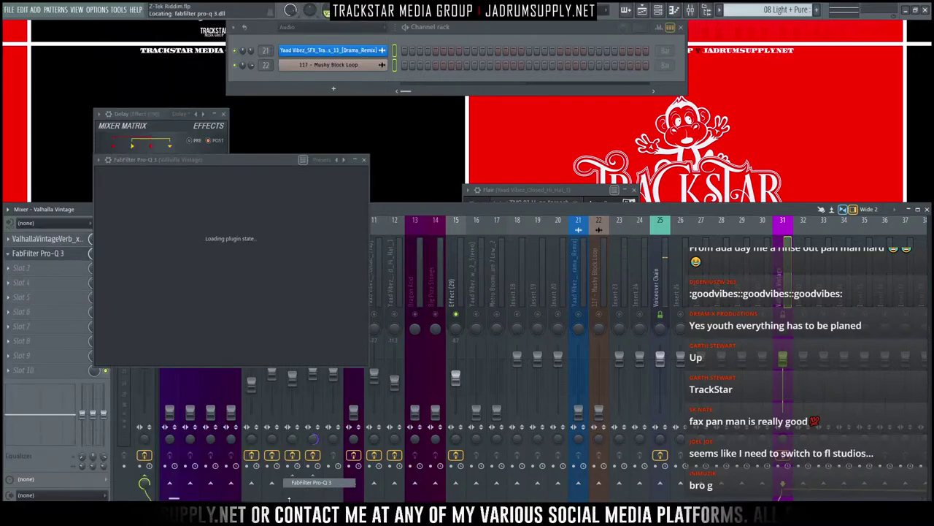
left_click_drag(271, 160, 670, 307)
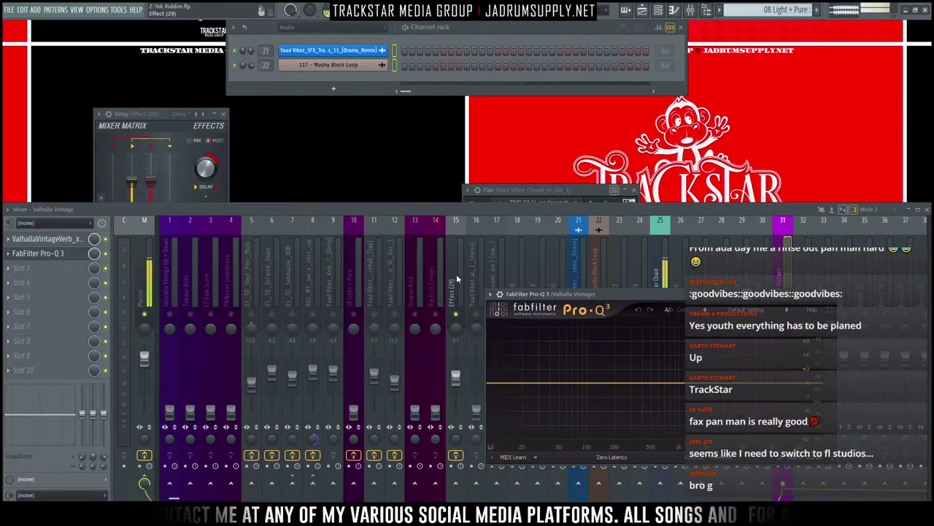
Step: Route the Effect (29) track to the Valhalla Vintage track, check its Full Wave Filter EQ, and close the Flair and EQ windows
left_click(457, 279)
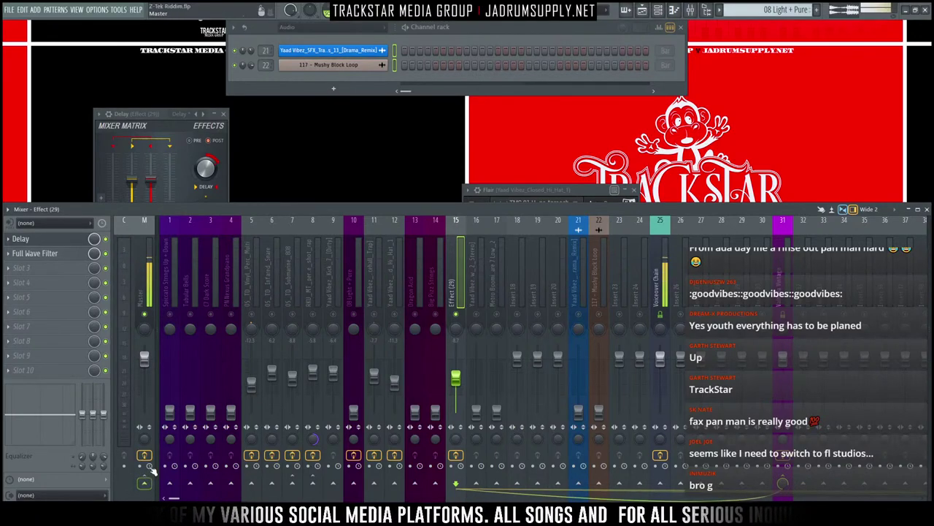
left_click(41, 255)
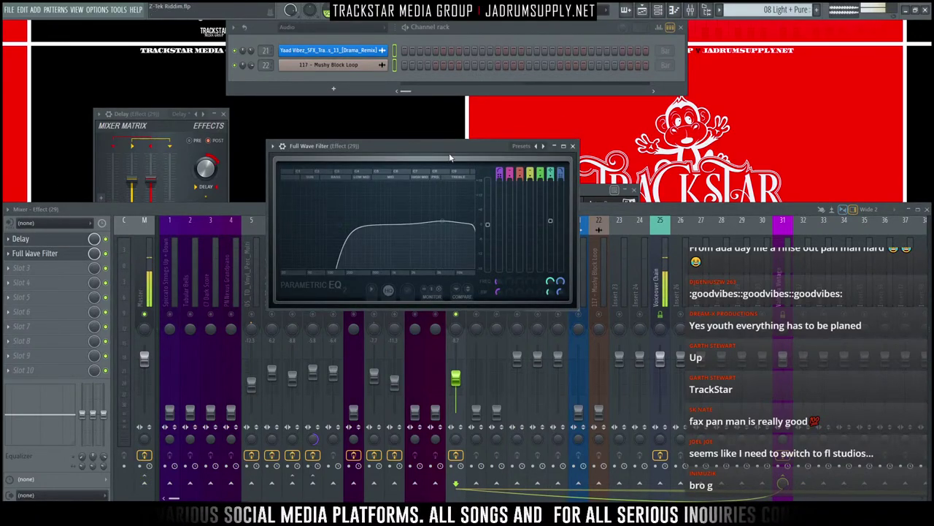
left_click(635, 190)
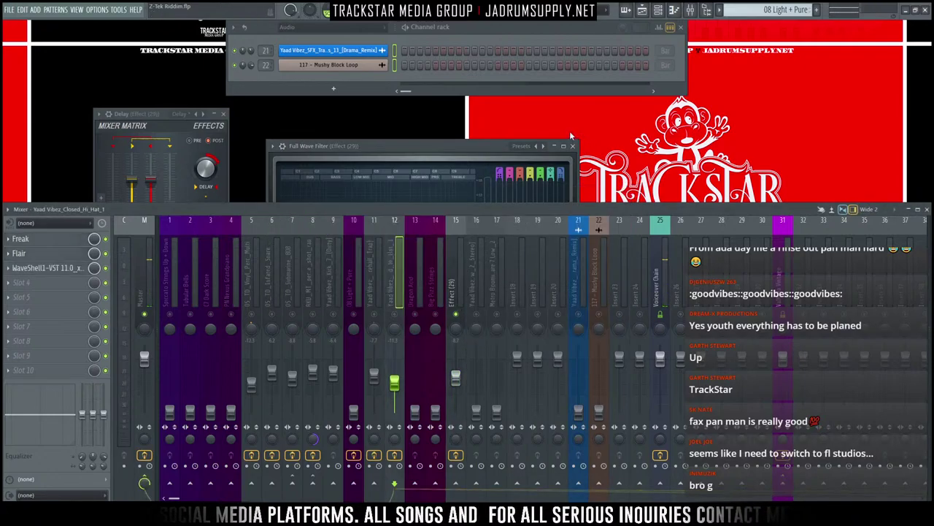
left_click(573, 147)
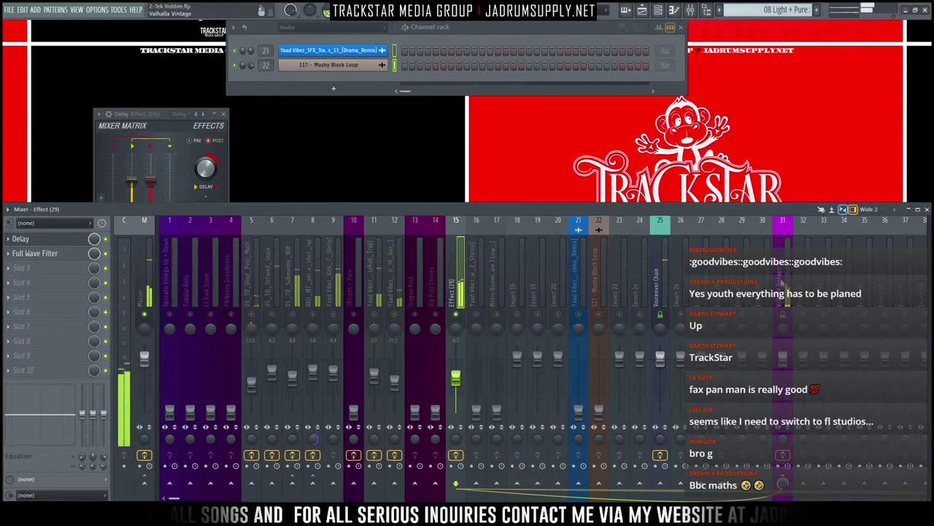
Step: Reopen FabFilter Pro-Q 3 on the Valhalla Vintage track, move it over the middle of the mixer and expand it to full screen
left_click(781, 295)
left_click(38, 253)
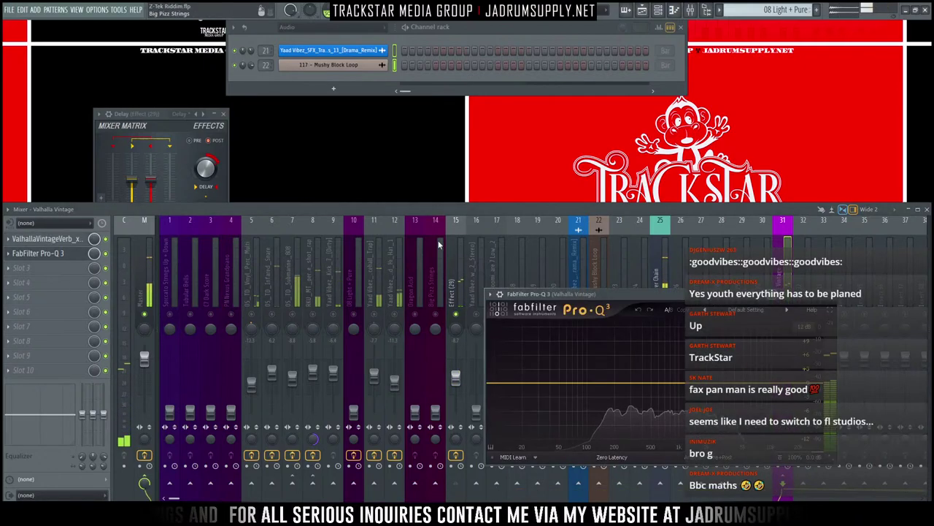
left_click_drag(697, 294, 436, 163)
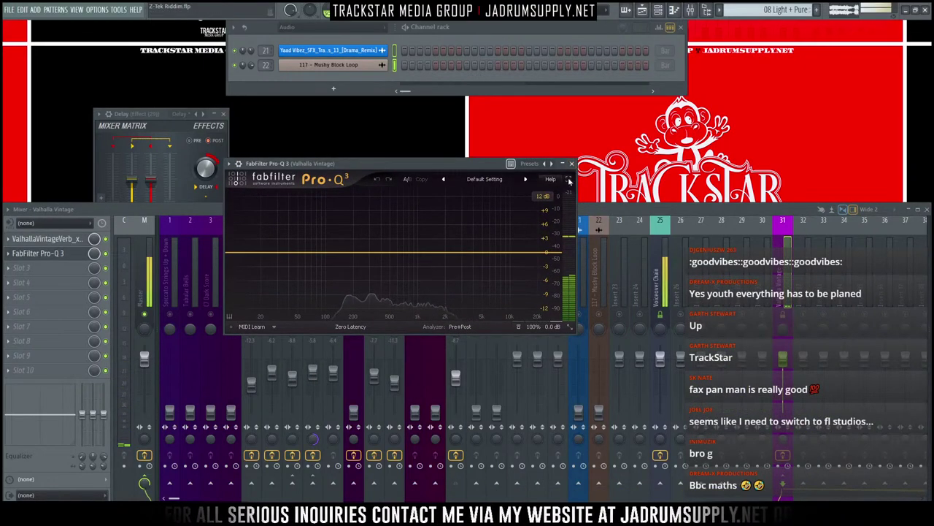
left_click(569, 178)
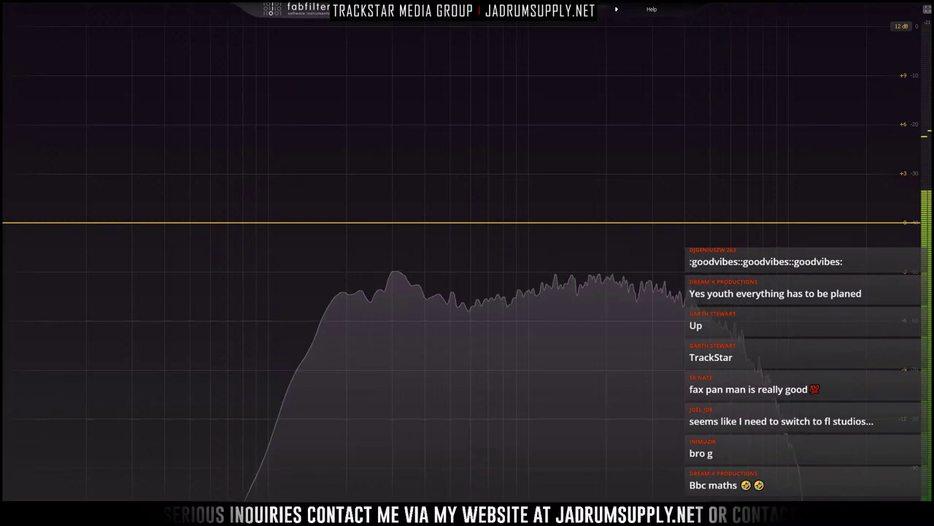
Step: Load the Band Pass Wide preset and add a bell cut of about -2.38 dB at 262 Hz with a Q of about 2.7
left_click(562, 9)
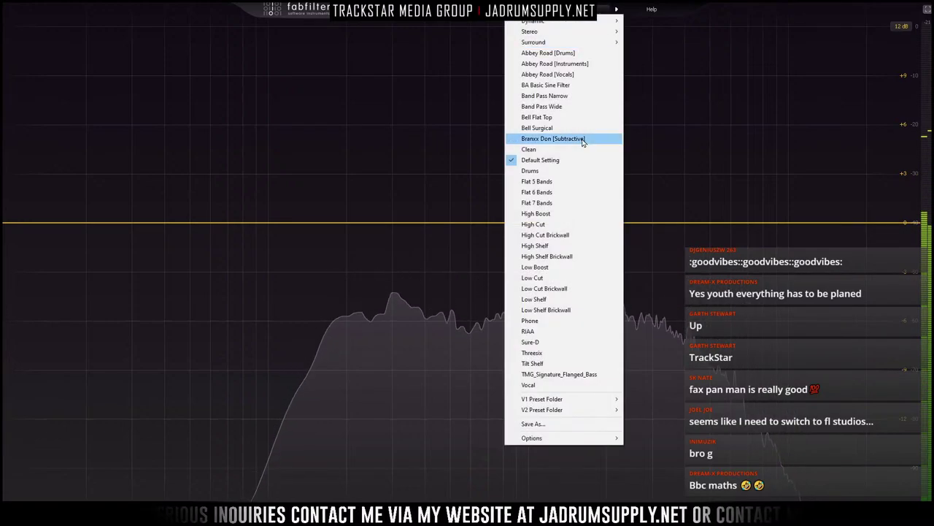
left_click(564, 107)
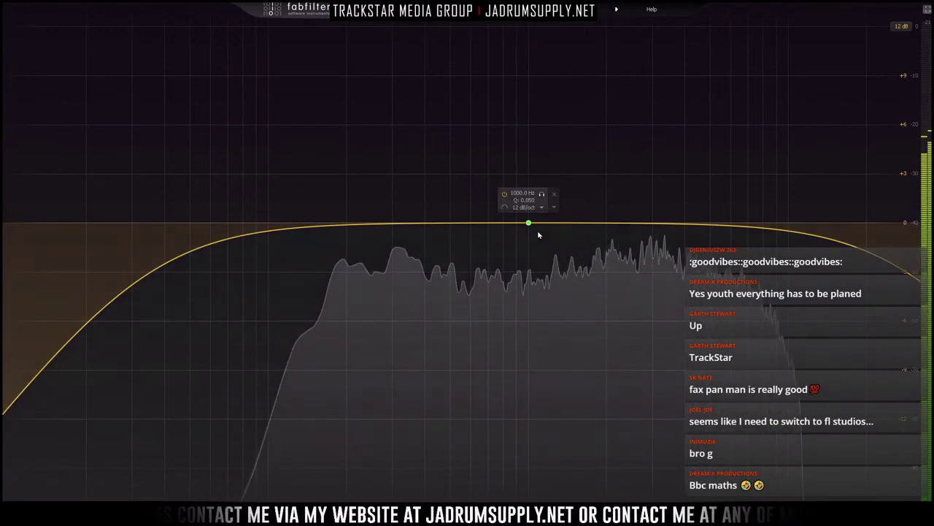
left_click(183, 255)
scroll(182, 254, "up", 8)
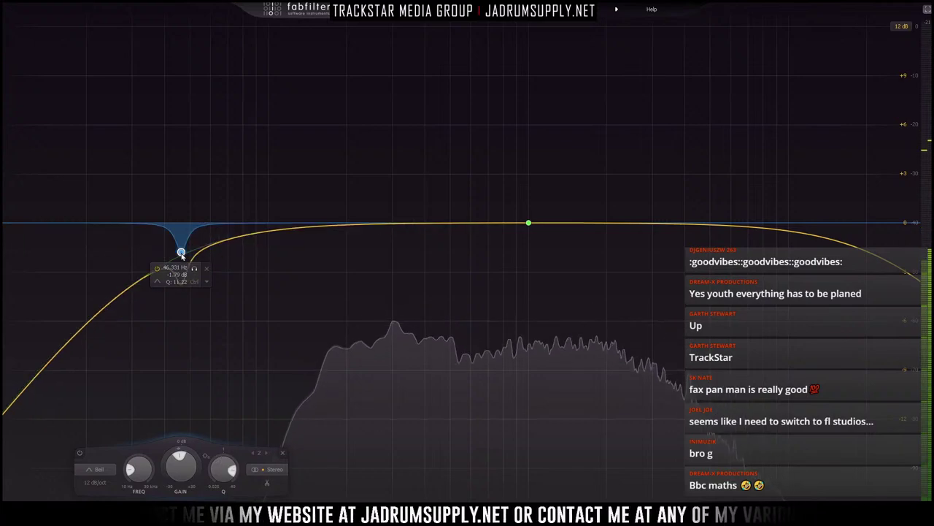
left_click_drag(182, 254, 376, 263)
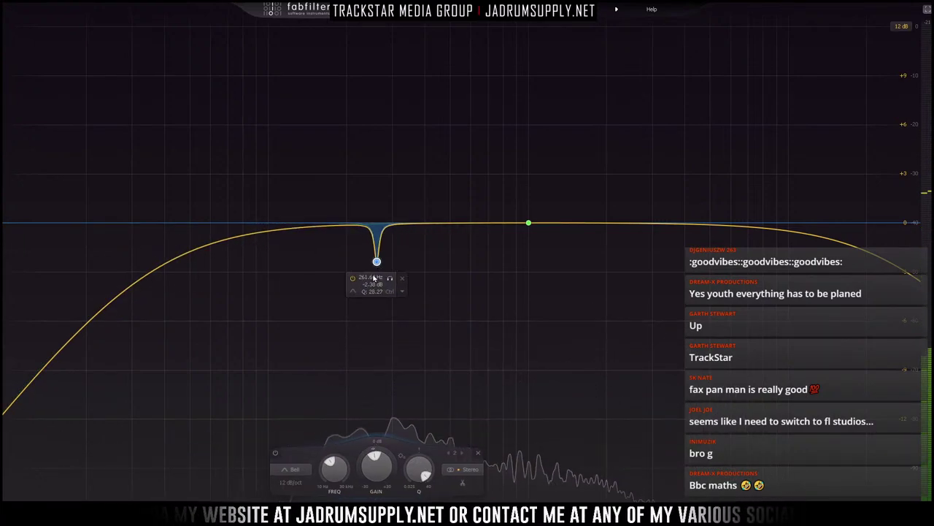
scroll(377, 263, "down", 3)
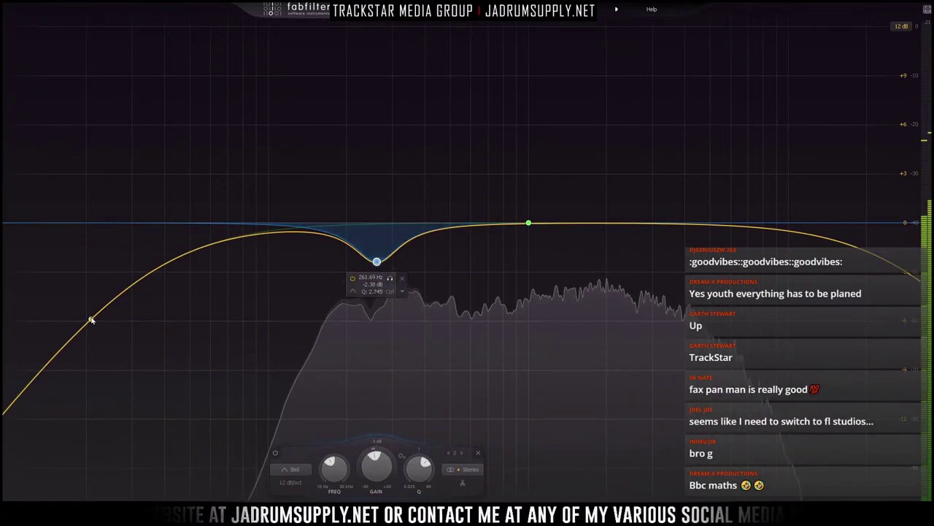
Step: Add a low cut band at about 20.9 Hz and delete the preset's band-pass band at 1000 Hz
left_click(91, 317)
scroll(91, 317, "down", 3)
left_click(91, 318)
left_click(92, 318, "alt+shift")
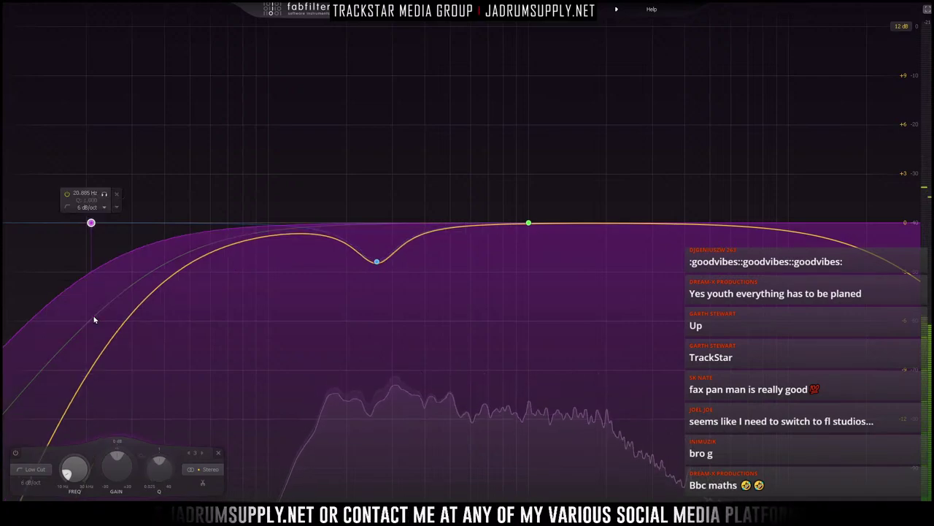
right_click(529, 224)
left_click(547, 285)
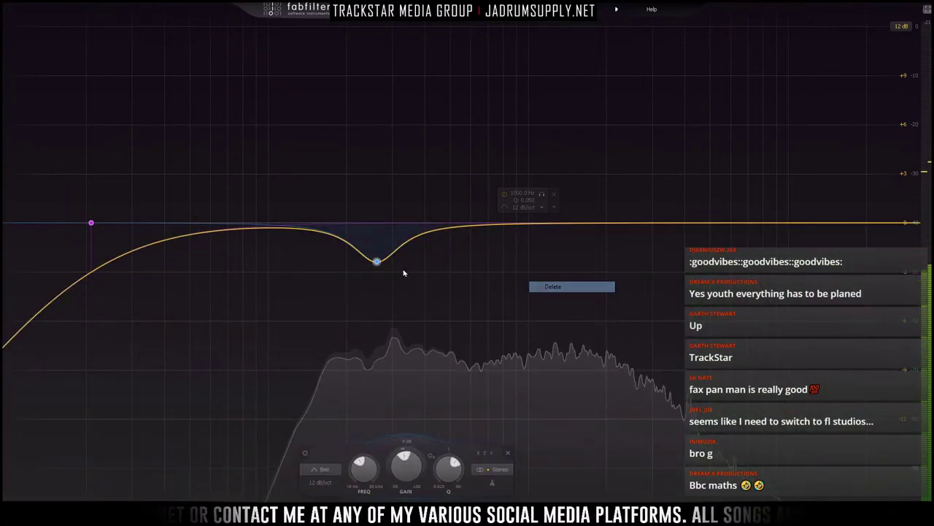
Step: Steepen the low cut to 48 dB/oct, reset its Q to 1 and move it up to about 146 Hz with a Q of 0.833
left_click(92, 224)
scroll(94, 225, "up", 3)
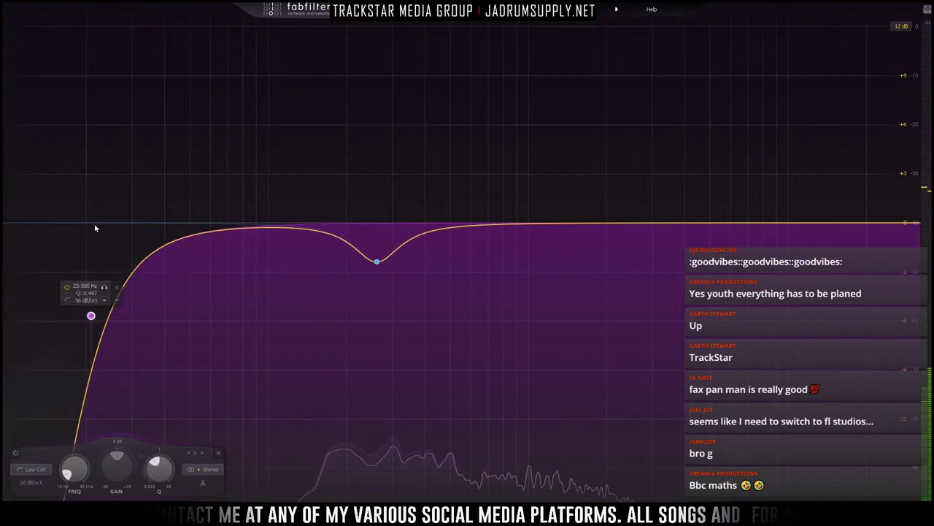
mouse_move(85, 302)
left_mouse_down()
mouse_move(95, 271)
mouse_move(92, 304)
left_mouse_up()
double_click(85, 286)
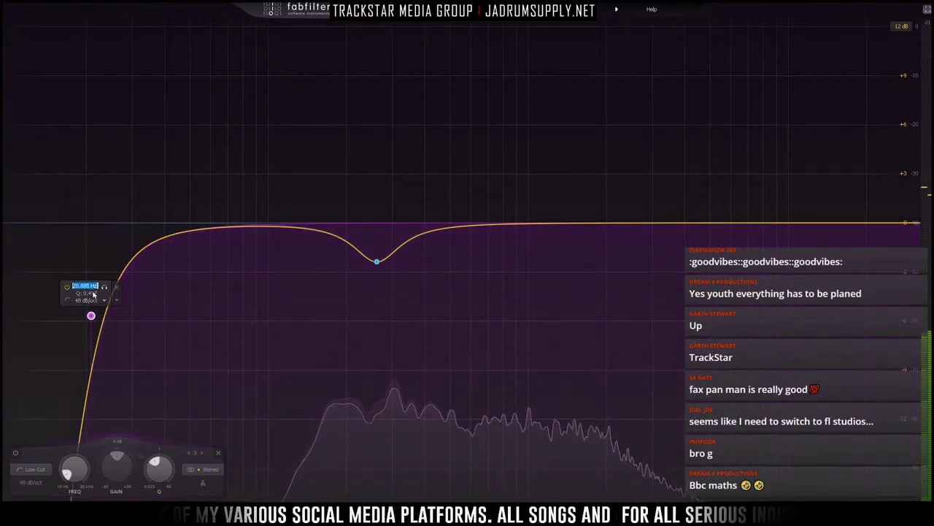
double_click(92, 294)
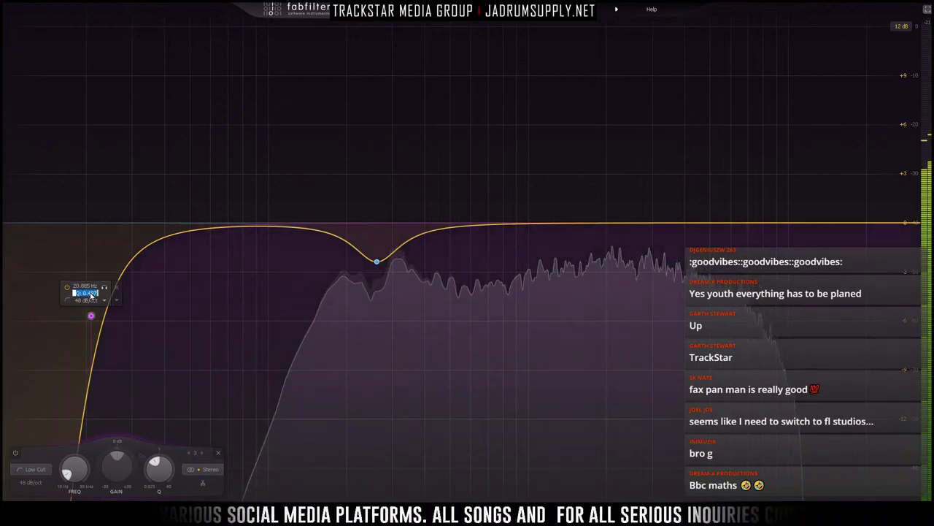
type("1")
key("Return")
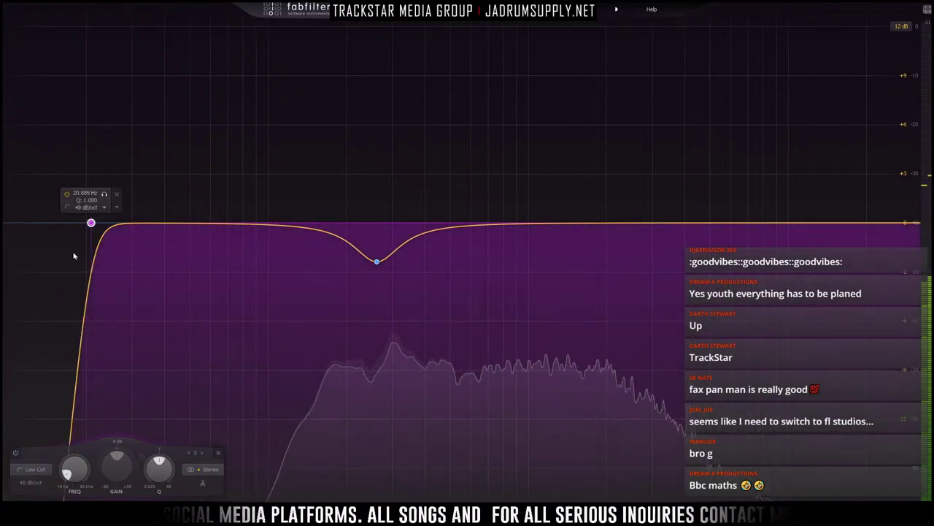
left_click_drag(91, 222, 311, 247)
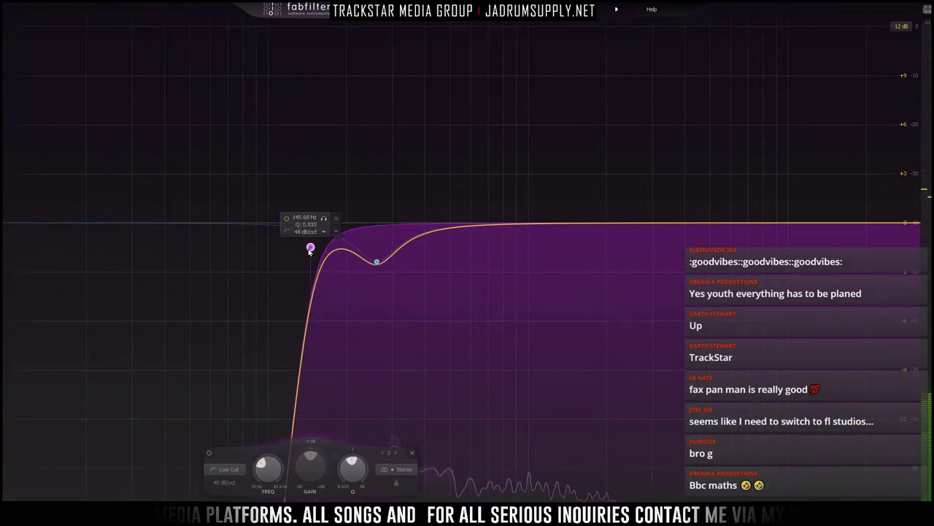
Step: On a 6 dB display range, add a high shelf at about 10134 Hz and a 30 dB/oct high cut at about 6337 Hz
left_click(900, 27)
left_click(904, 38)
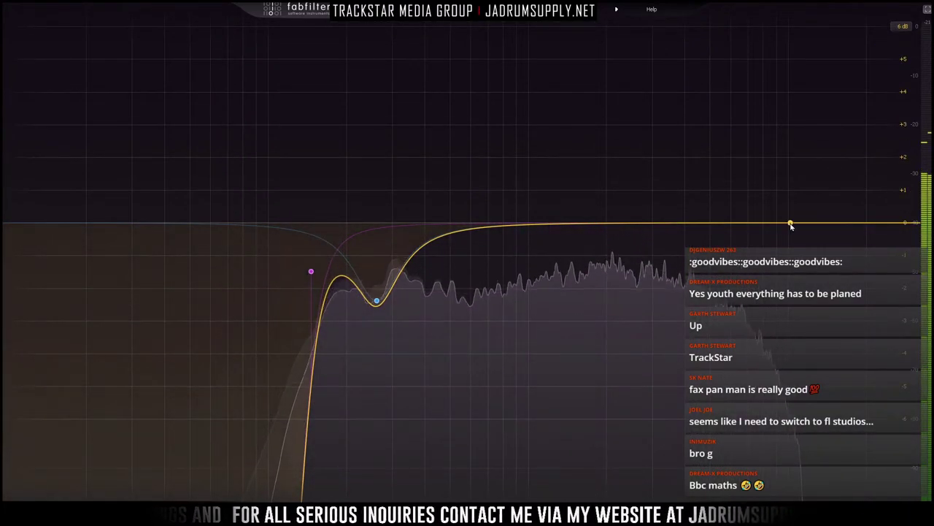
left_click(789, 223)
left_click_drag(849, 221, 736, 252)
scroll(737, 253, "up", 2)
scroll(736, 254, "down", 4)
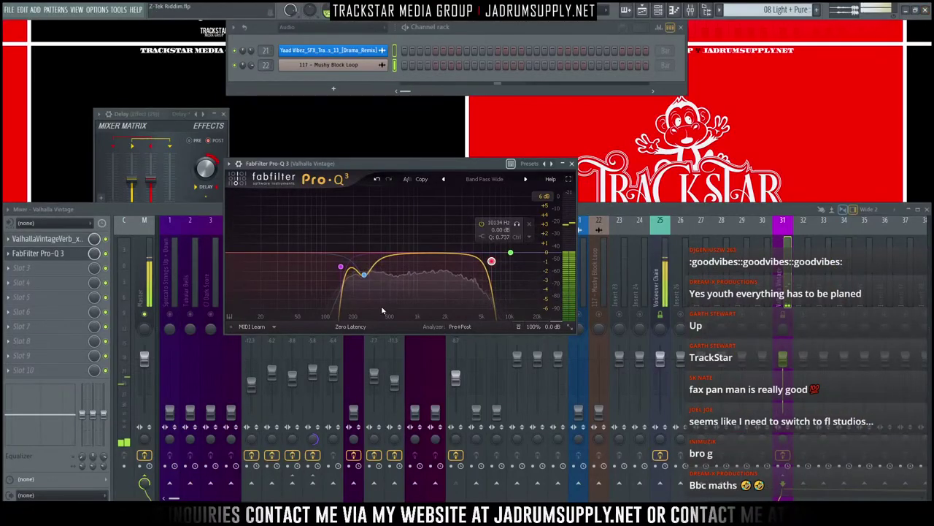
Step: Make the high shelf dynamic with a dynamic range of about -1.48 dB
right_click(511, 252)
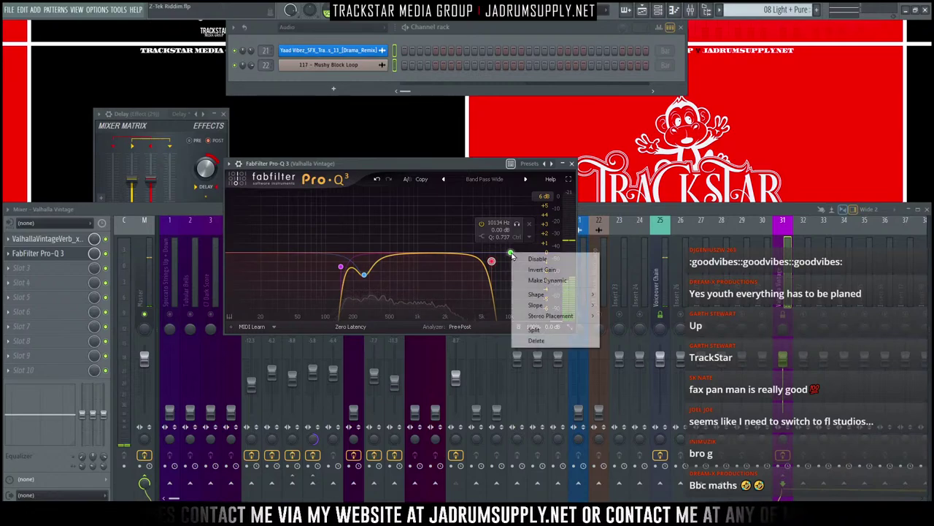
left_click(522, 280)
left_click_drag(510, 263, 510, 271)
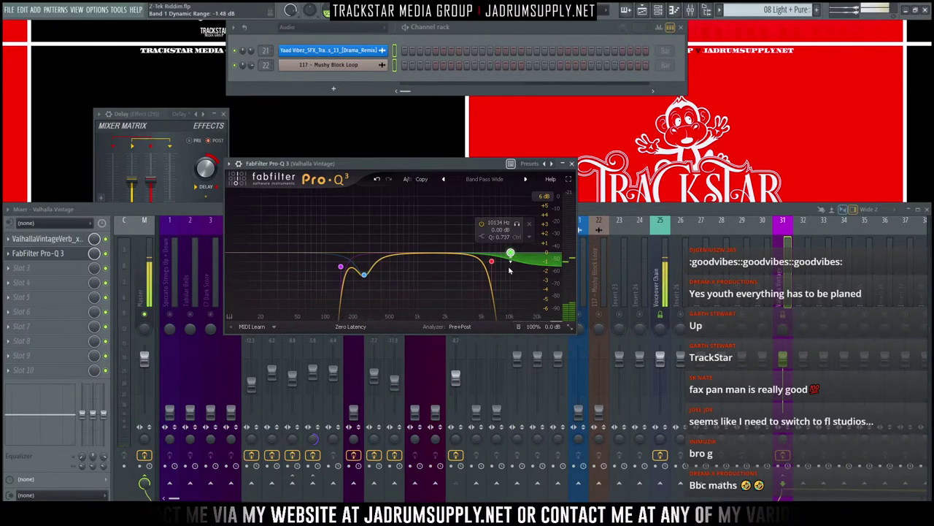
Step: Soften the high cut's slope to 12 dB/oct, move it to about 6493 Hz and set its Q to 1
left_click(491, 261)
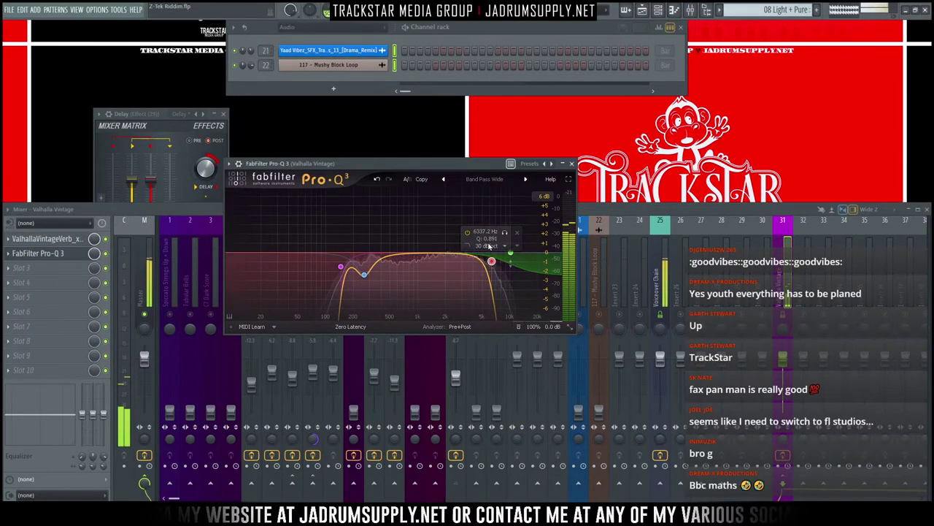
left_click(490, 246)
left_click(502, 277)
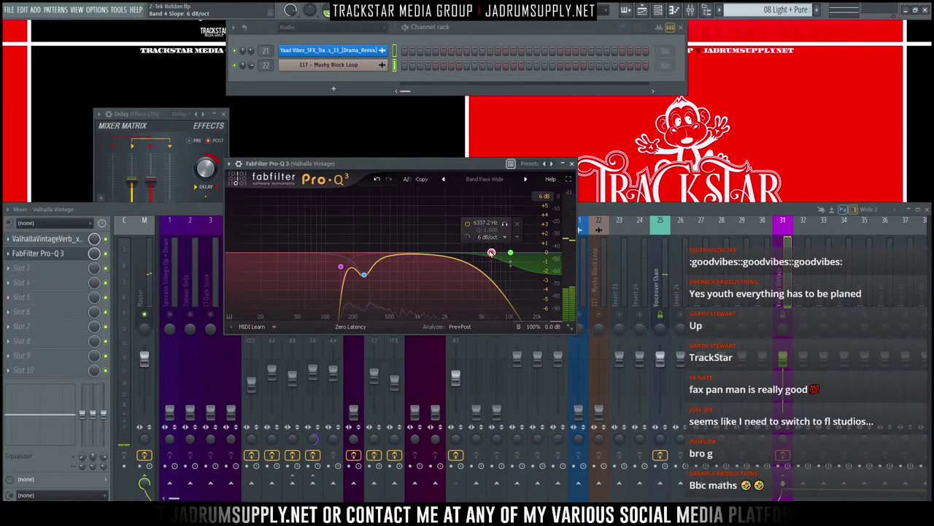
left_click_drag(491, 252, 490, 246)
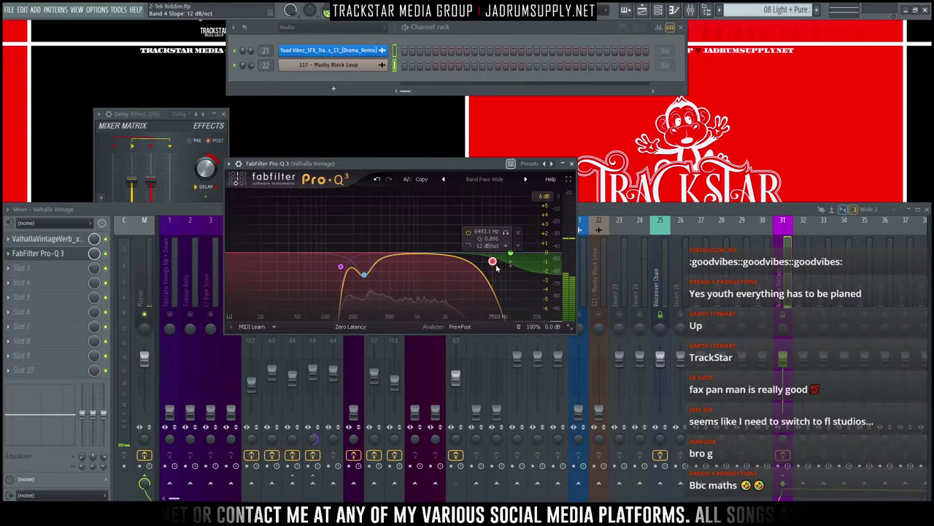
left_click_drag(493, 252, 493, 254)
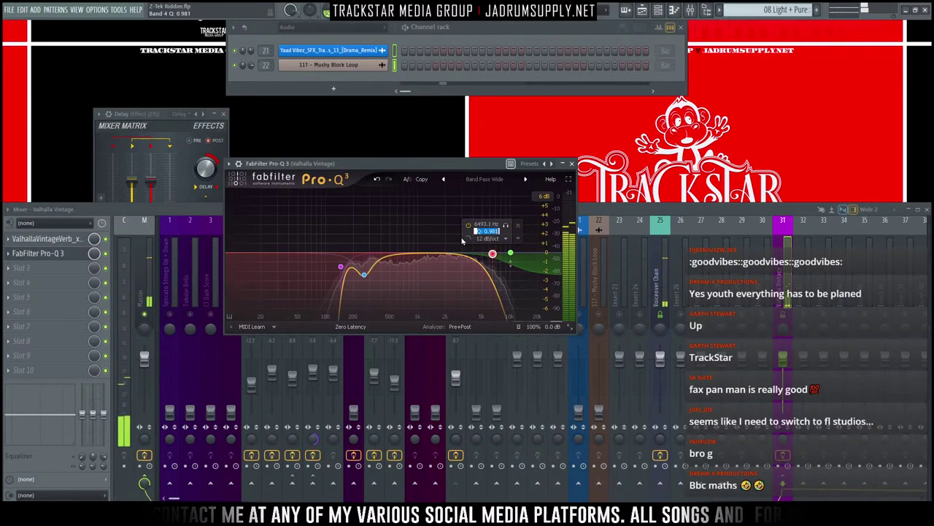
key("Return")
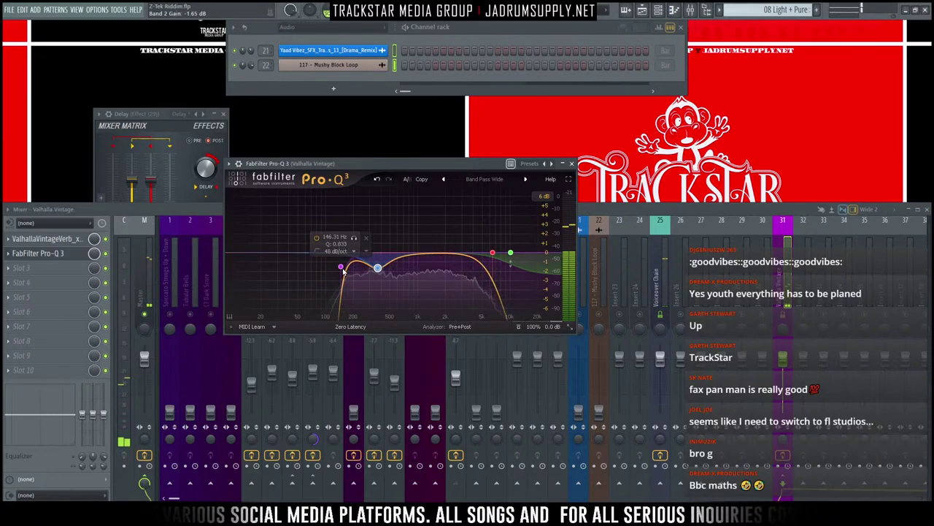
Step: Set the low cut's slope to 30 dB/oct and add a bell cut of about -1.25 dB near 2122.6 Hz
left_click(337, 251)
left_click(358, 304)
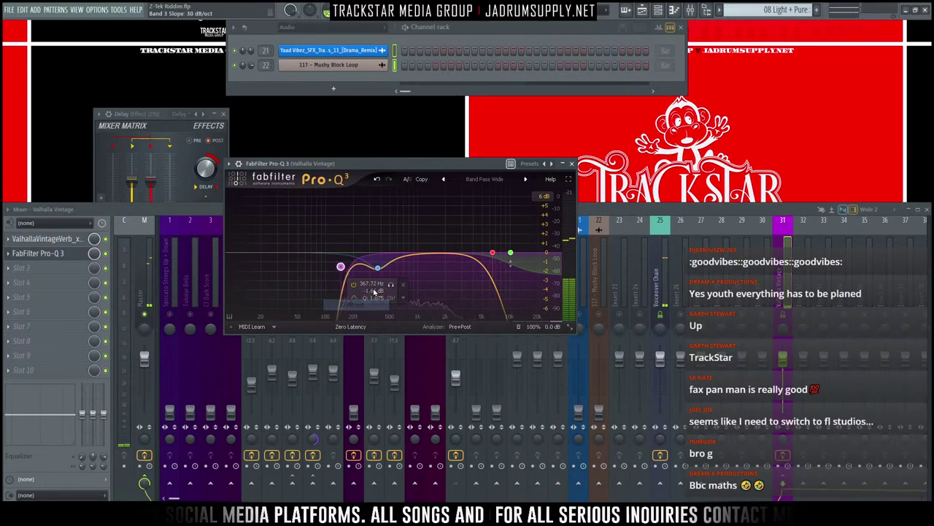
left_click_drag(439, 253, 445, 266)
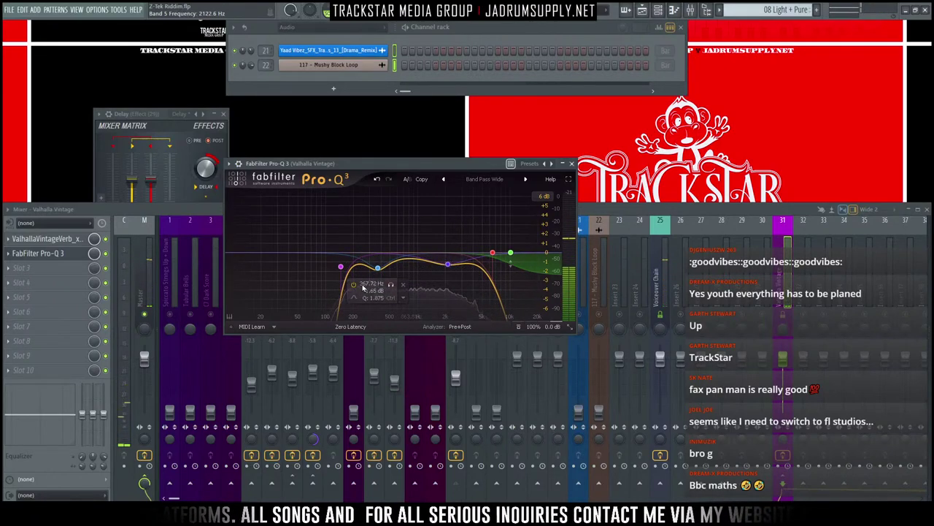
Step: Make both bell bands dynamic together, with a dynamic range of about -1.58 dB on the 2122.6 Hz band
left_click_drag(385, 262, 448, 281)
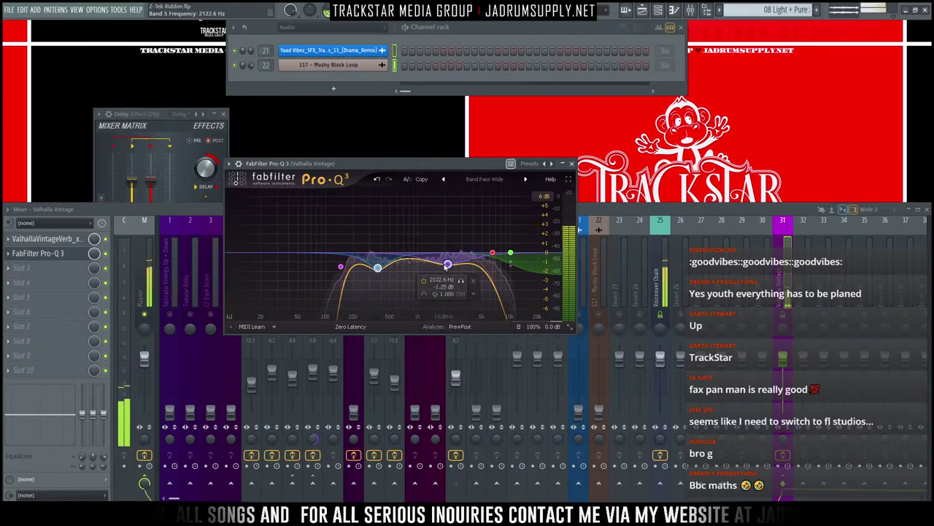
right_click(447, 263)
left_click(482, 292)
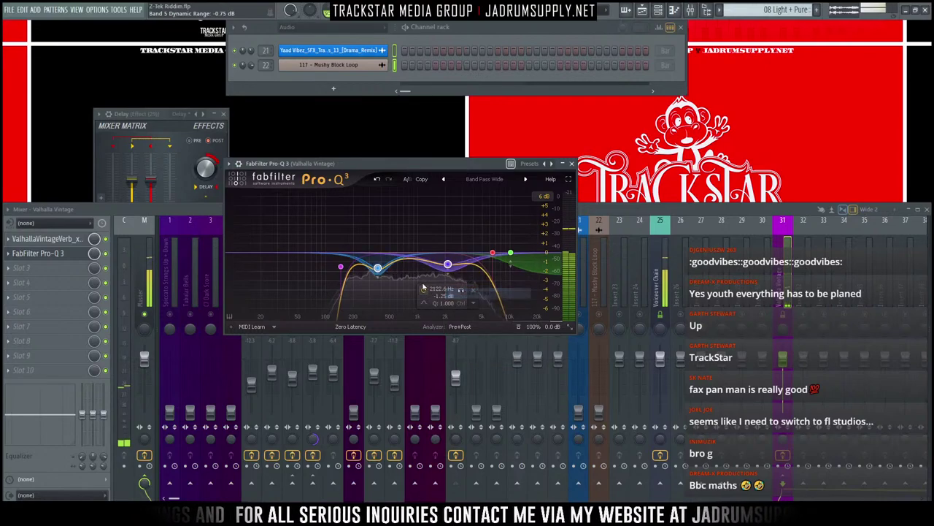
left_click_drag(447, 274, 448, 282)
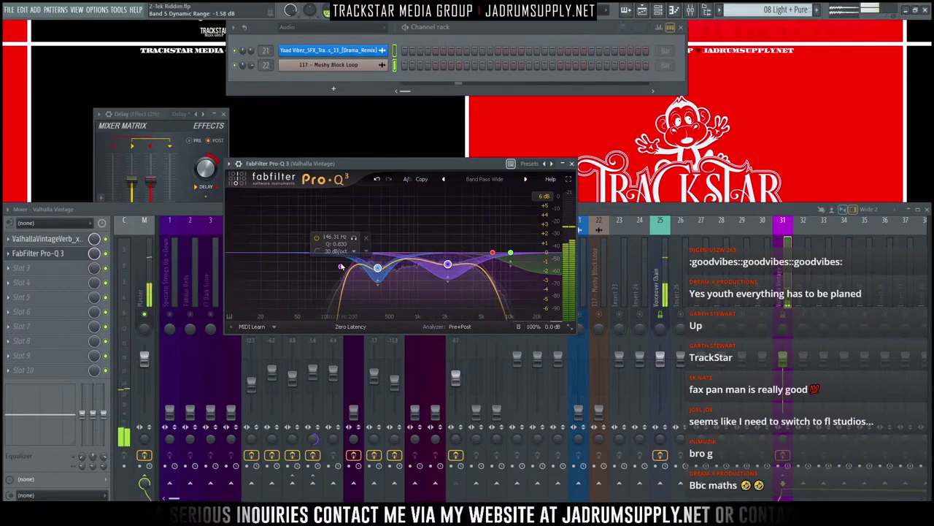
Step: Move the EQ window up off the mixer and compare the sound with the high cut and the whole EQ bypassed, leaving both enabled
left_click_drag(492, 165, 533, 88)
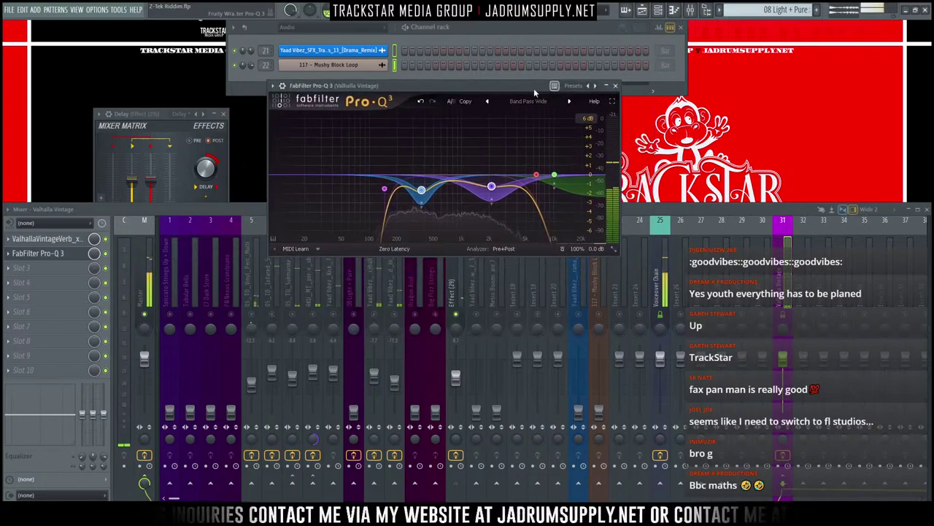
mouse_move(421, 189)
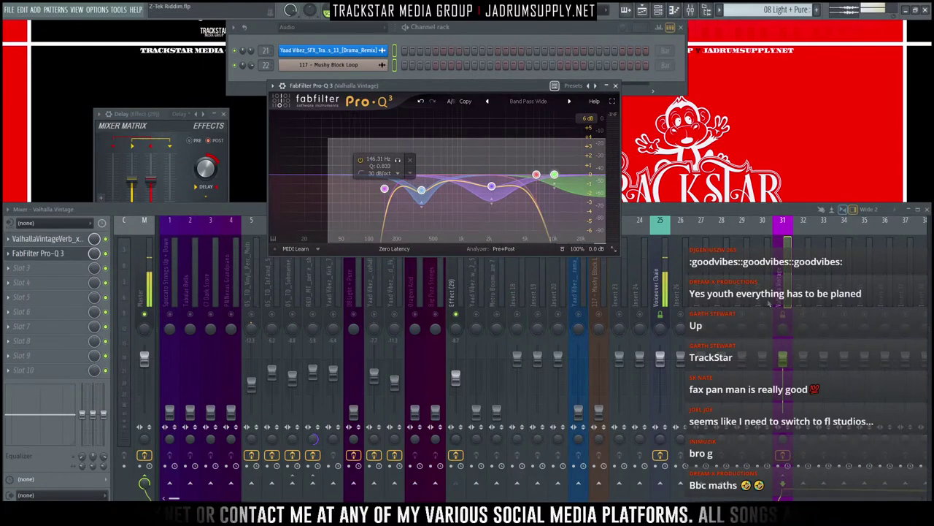
double_click(536, 176)
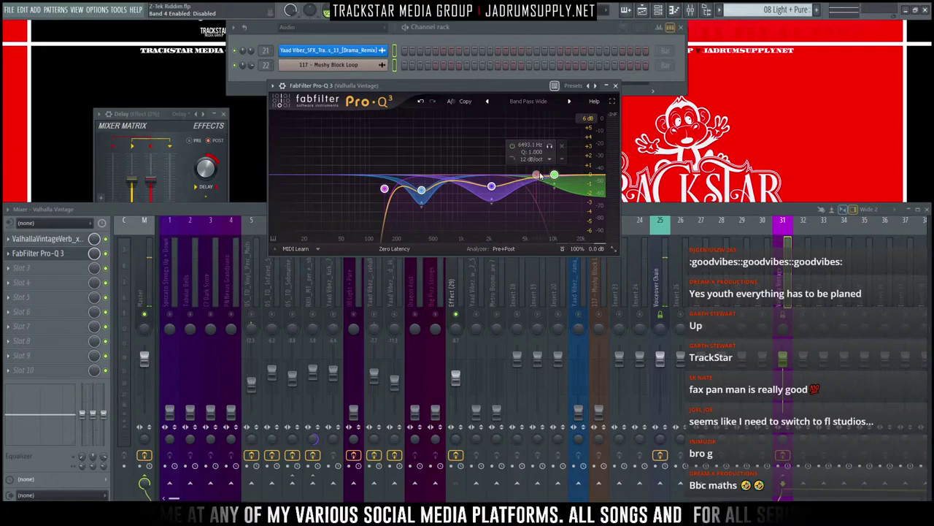
double_click(536, 176)
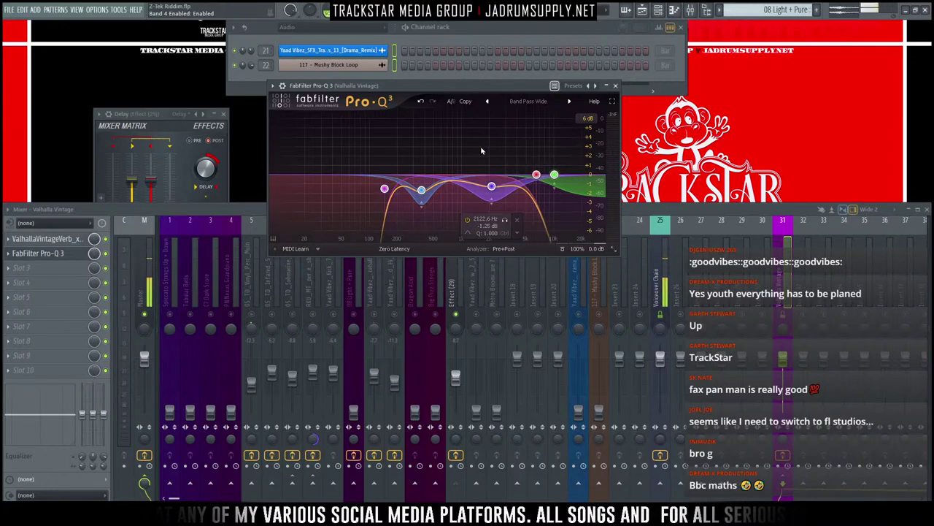
left_click(106, 254)
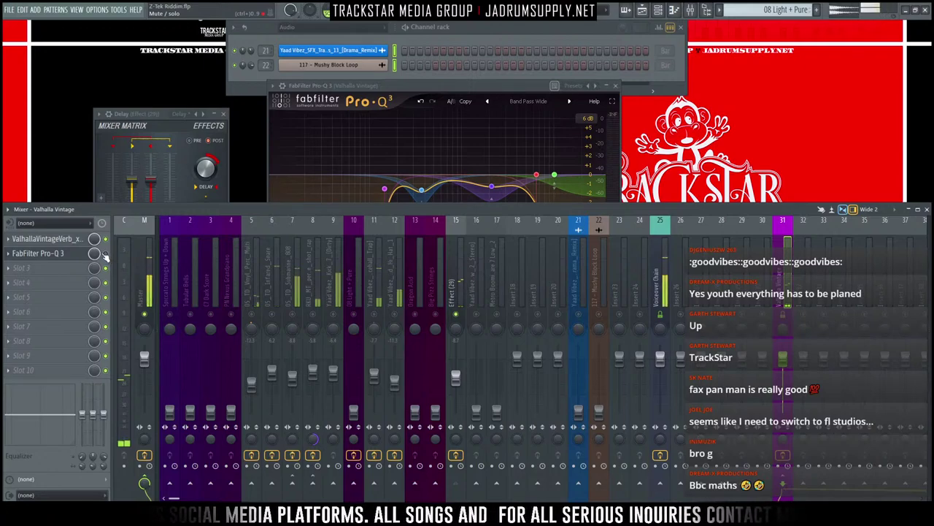
left_click(105, 254)
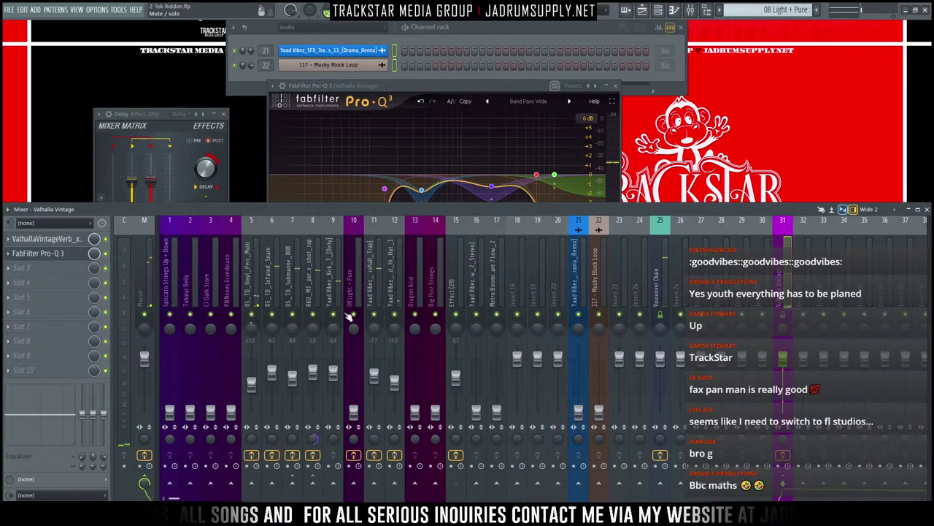
Step: Select the Effect (29) track and fine-tune its volume fader
left_click(471, 287)
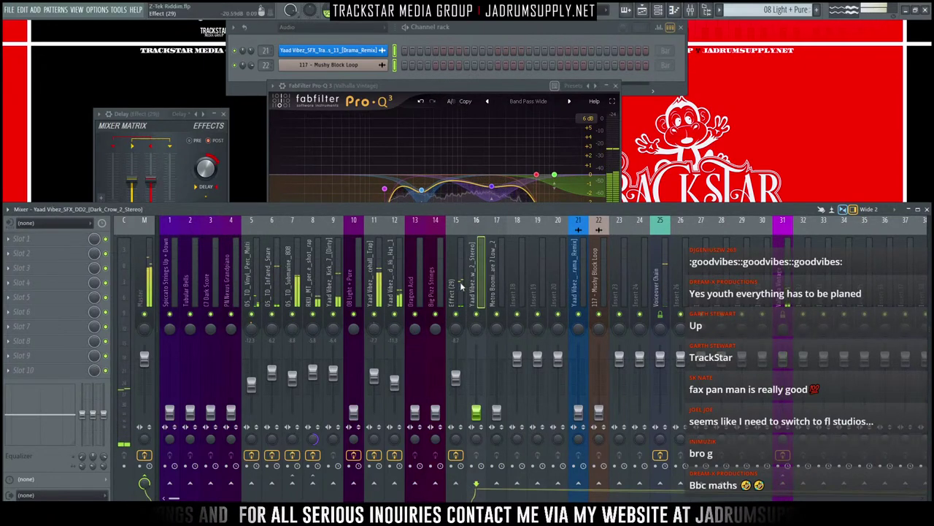
left_click(459, 285)
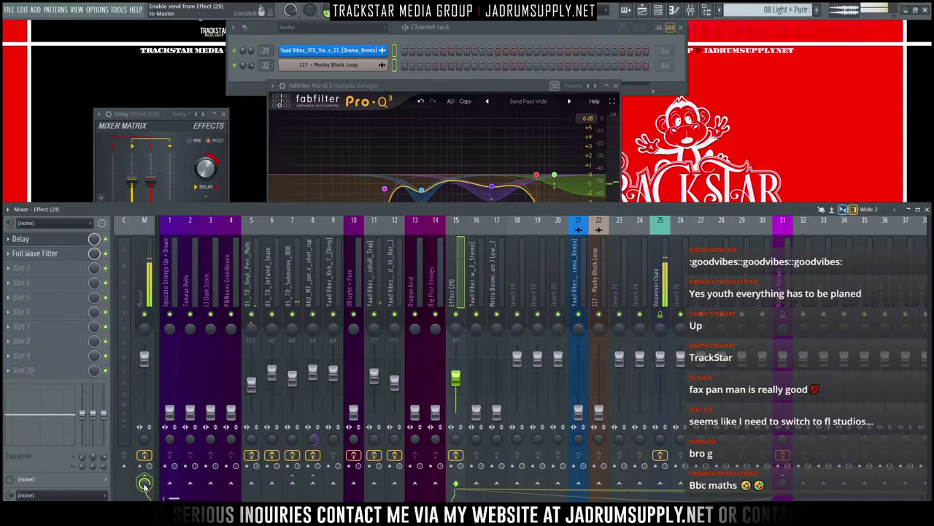
left_click_drag(462, 379, 461, 383)
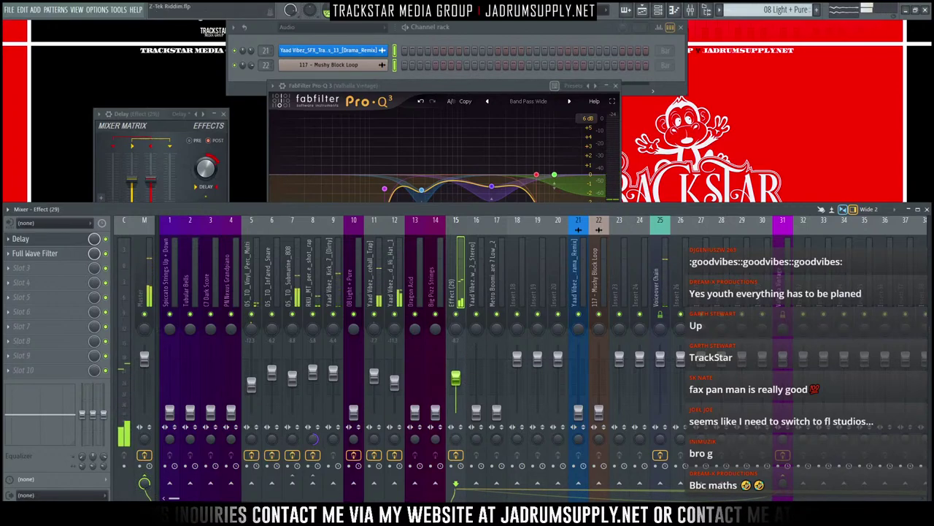
Step: Load the Waves L2 Ultramaximizer limiter in the third effect slot of the Effect (29) track
left_click(44, 268)
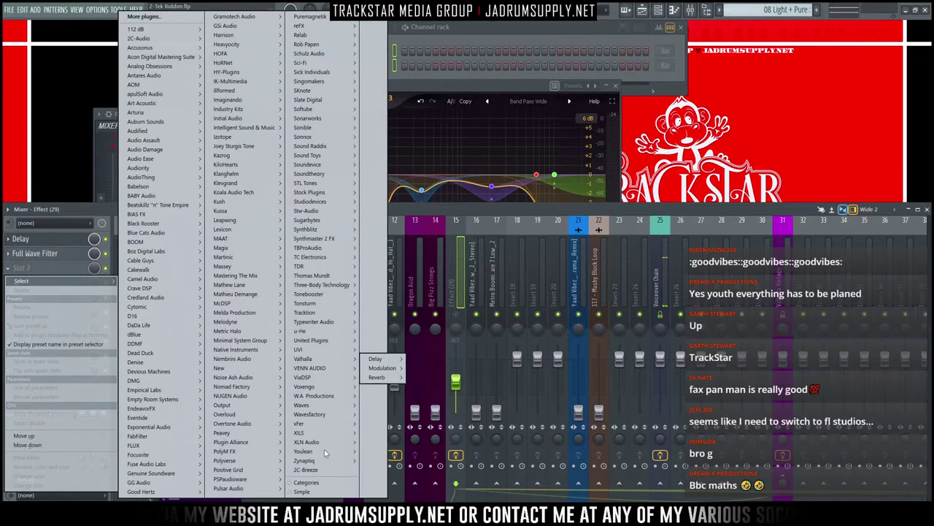
mouse_move(328, 405)
mouse_move(375, 405)
left_click(430, 407)
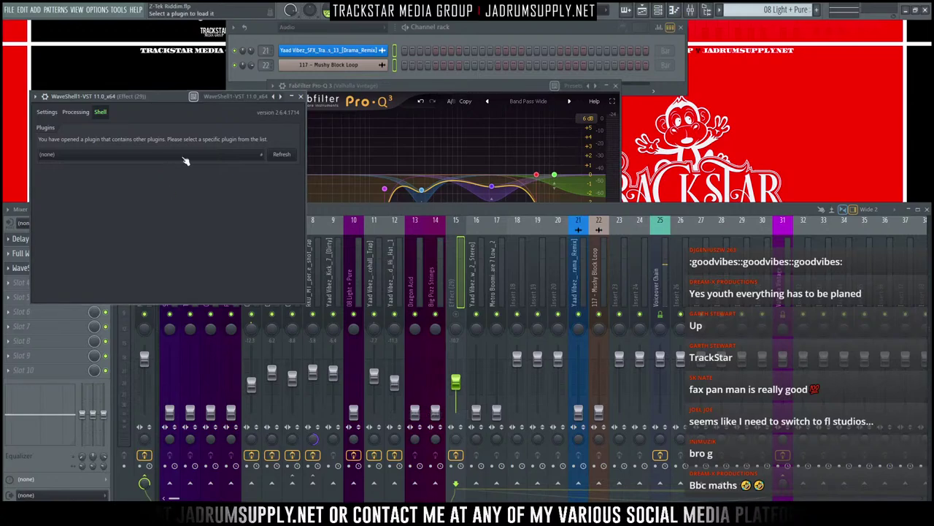
left_click(185, 156)
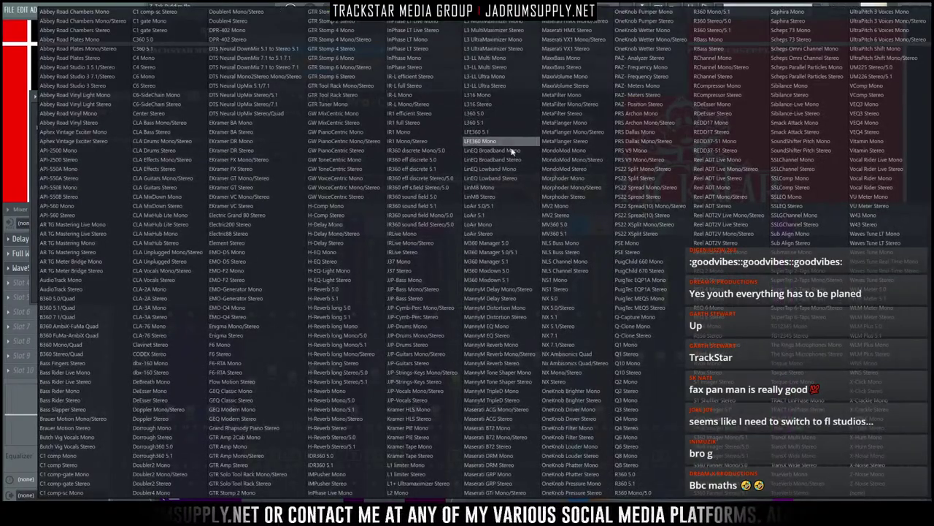
left_click(482, 12)
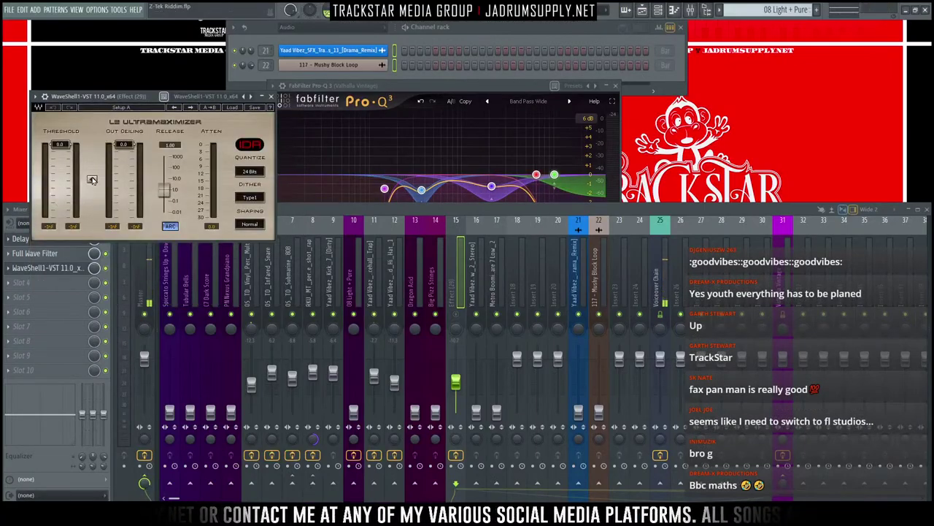
Step: During playback, lower L2's linked threshold and output ceiling to -13.5 and set the Effect (29) fader to about -14.3 dB
key("space")
left_click_drag(92, 179, 94, 184)
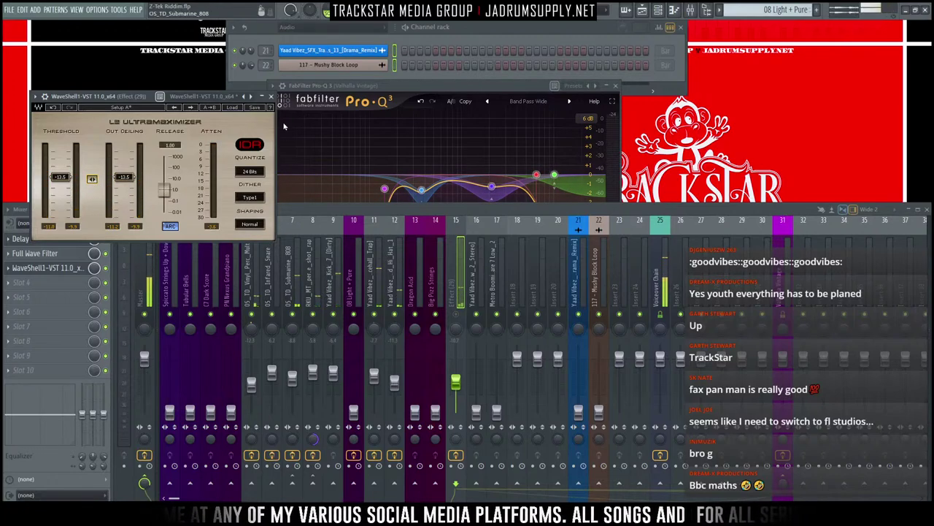
left_click(271, 96)
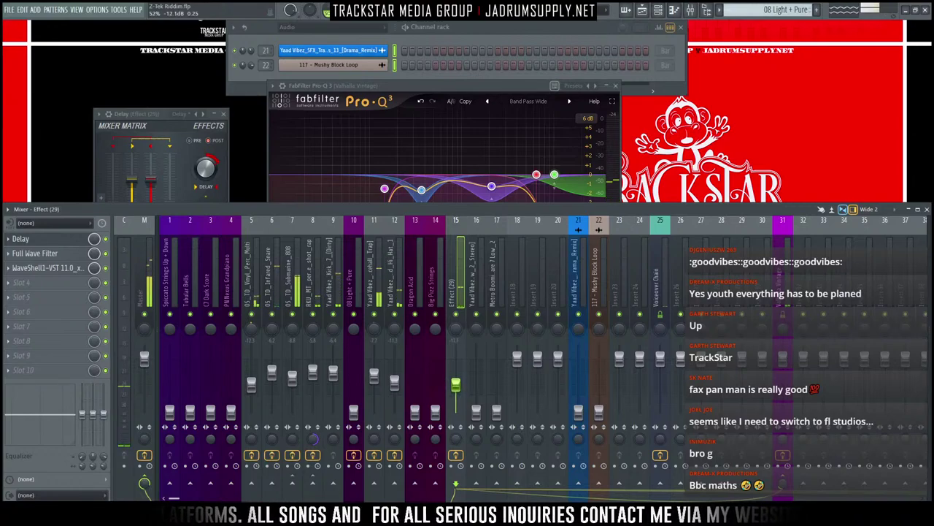
left_click_drag(458, 391, 458, 391)
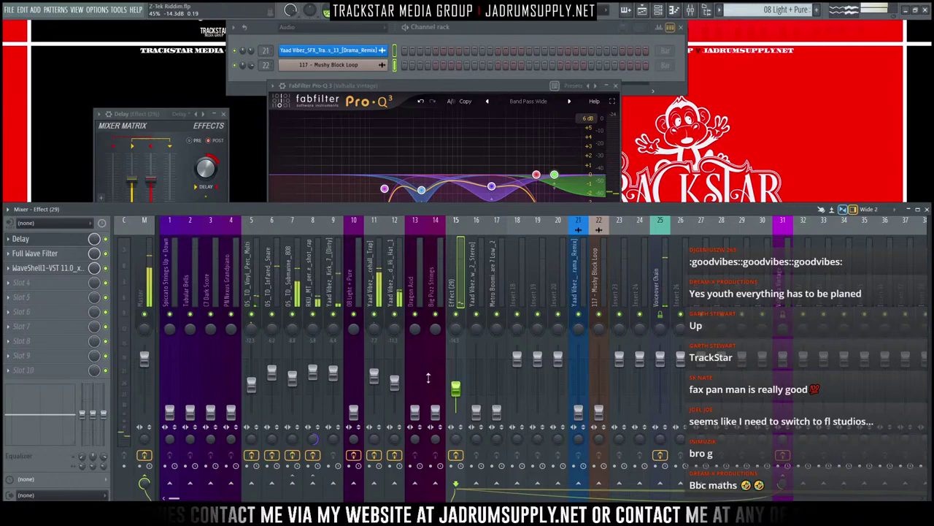
Step: Raise the Dark_Crow_2_Stereo track's fader from the bottom and load Fruity Parametric EQ 2 in its first effect slot
left_click(474, 279)
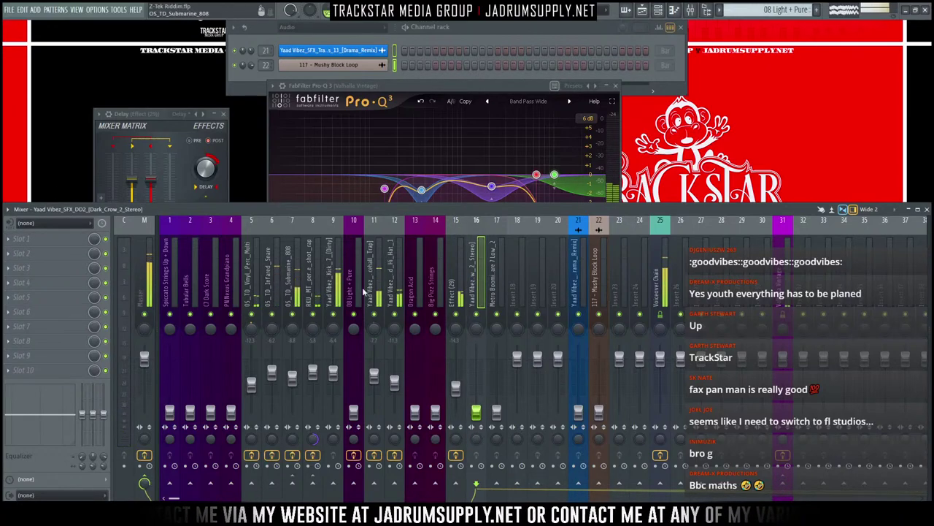
left_click_drag(480, 417, 480, 387)
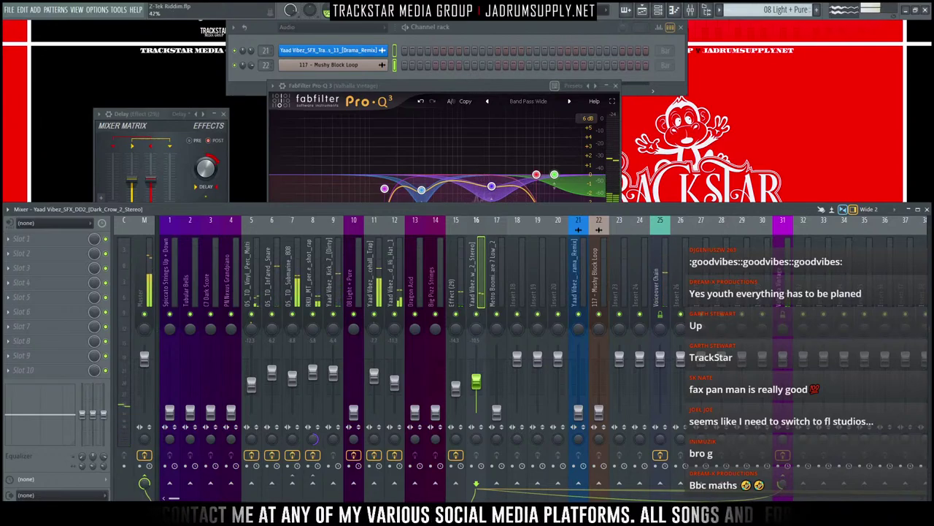
left_click(33, 253)
mouse_move(33, 252)
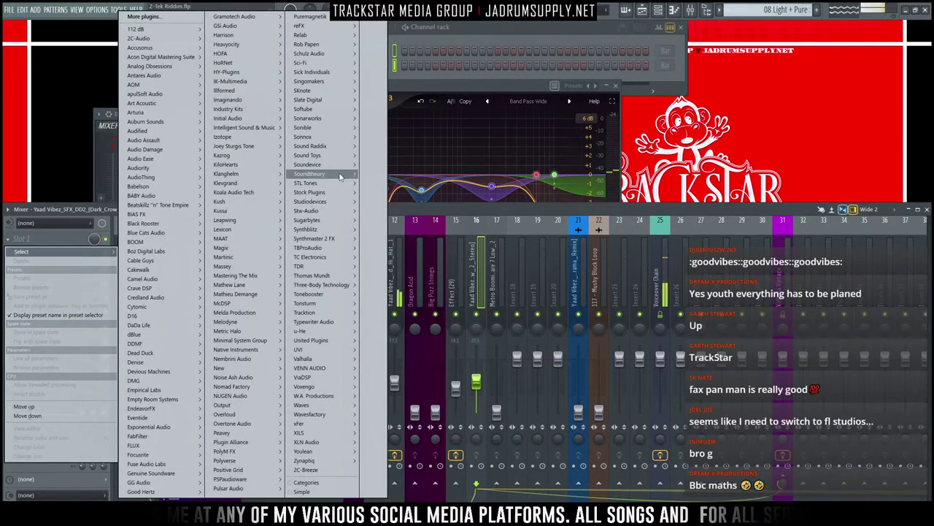
mouse_move(321, 192)
mouse_move(373, 210)
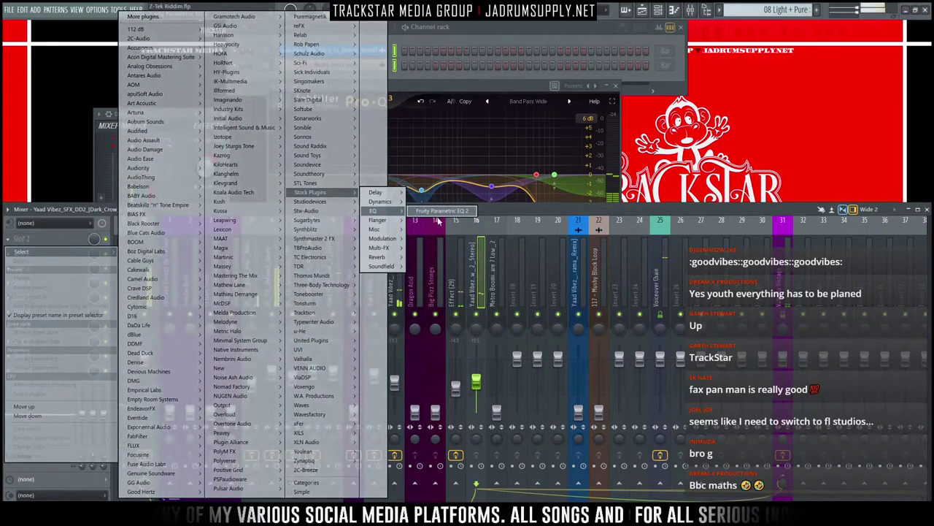
left_click(430, 210)
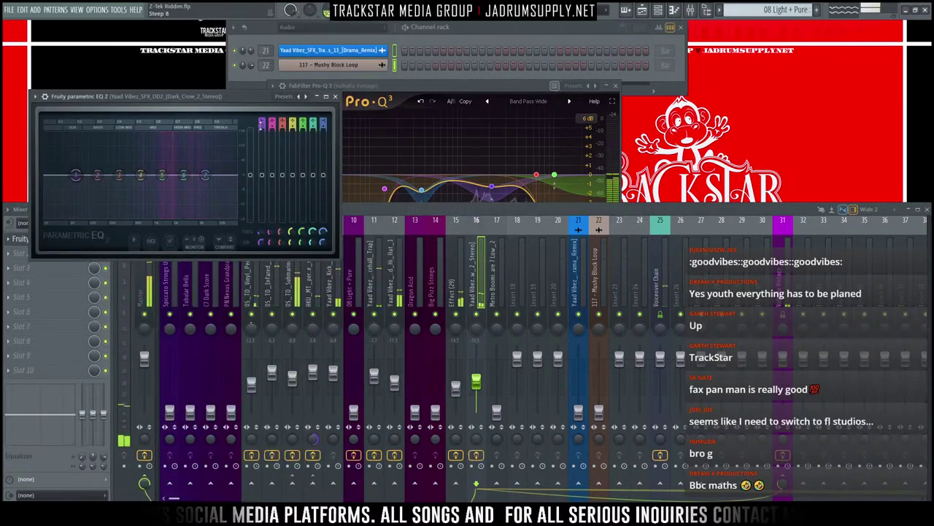
Step: Make EQ band 1 a low cut moved up to band 2's original position, slightly boost bands 6 and 7, and hide the band tokens
scroll(262, 118, "down", 2)
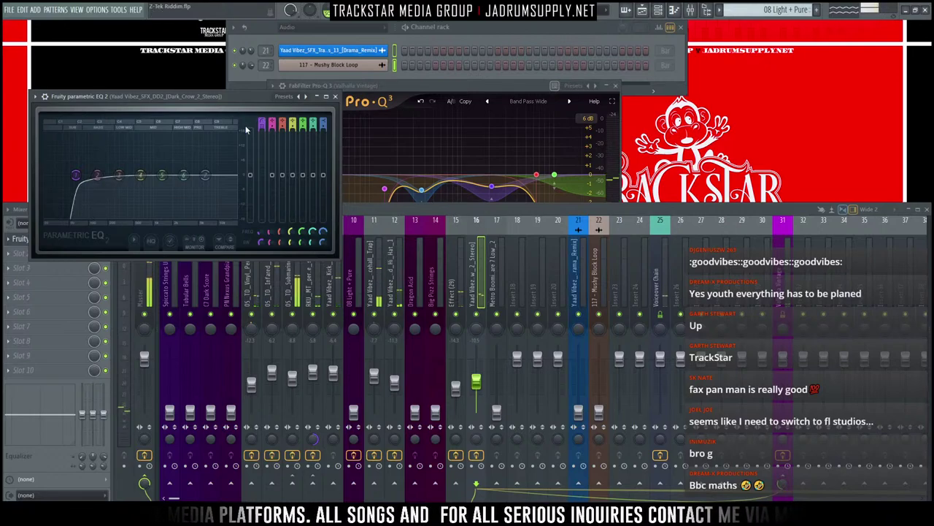
left_click_drag(76, 176, 95, 175)
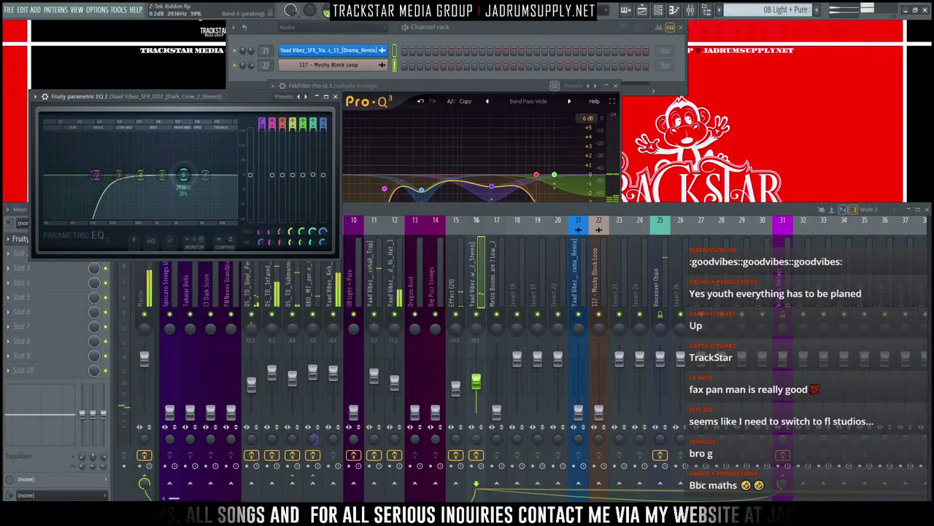
left_click_drag(183, 174, 205, 169)
left_click(169, 241)
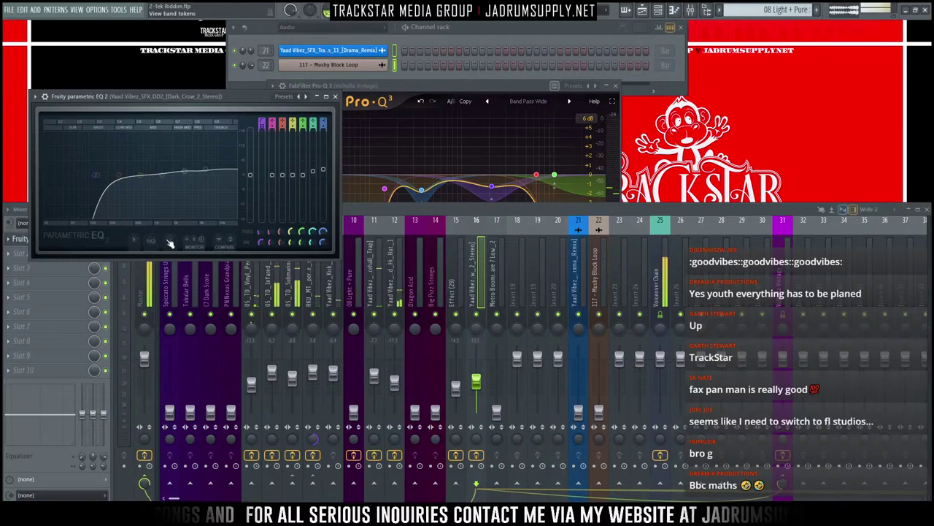
left_click(335, 97)
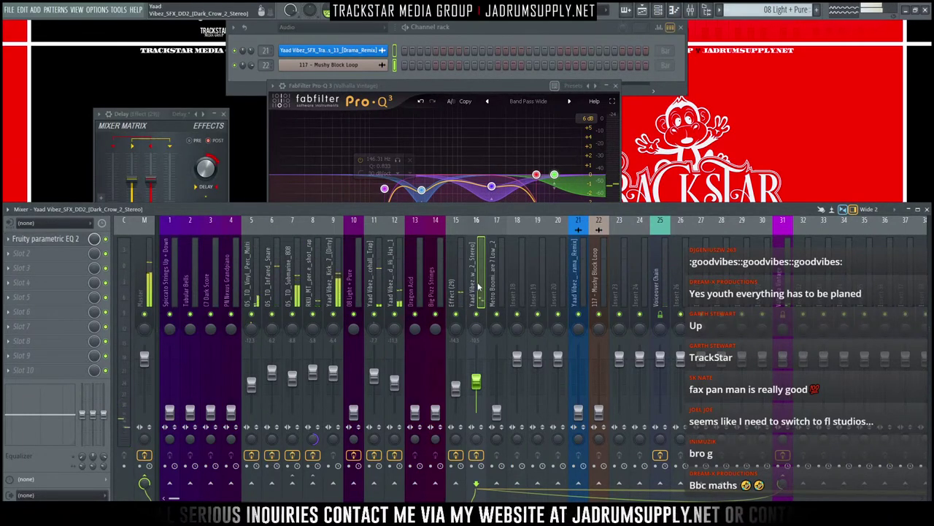
left_click(81, 253)
mouse_move(29, 266)
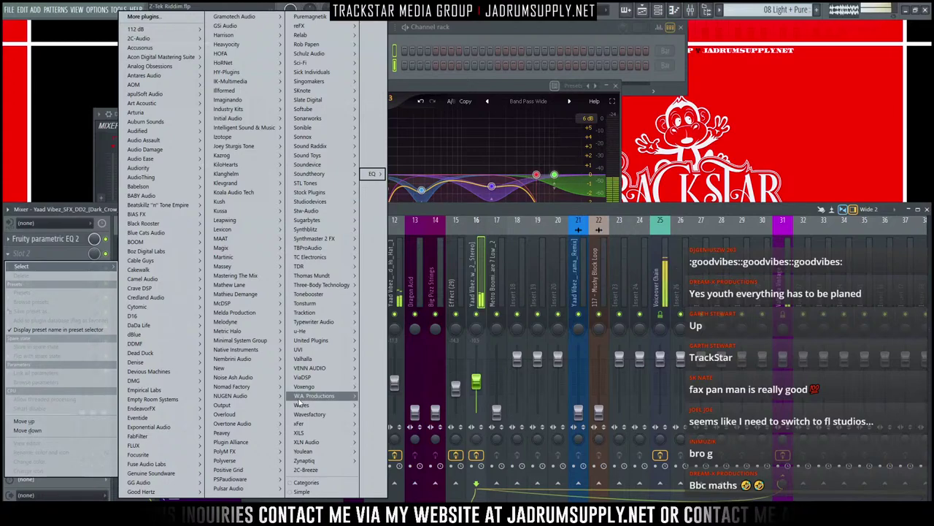
mouse_move(310, 358)
left_click(513, 202)
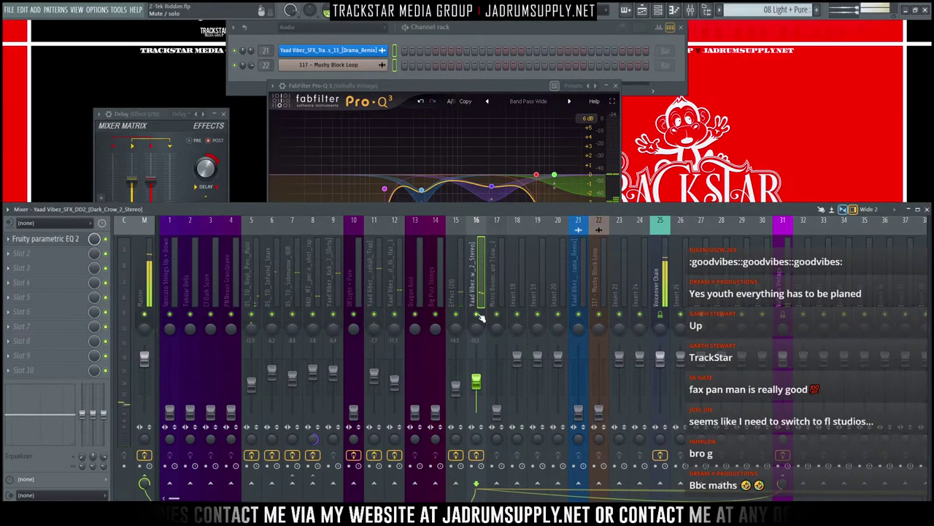
Step: Load the Polyverse Wider plugin in the Dark_Crow_2_Stereo track's second effect slot and set its width amount to 57%
left_click(43, 253)
mouse_move(29, 265)
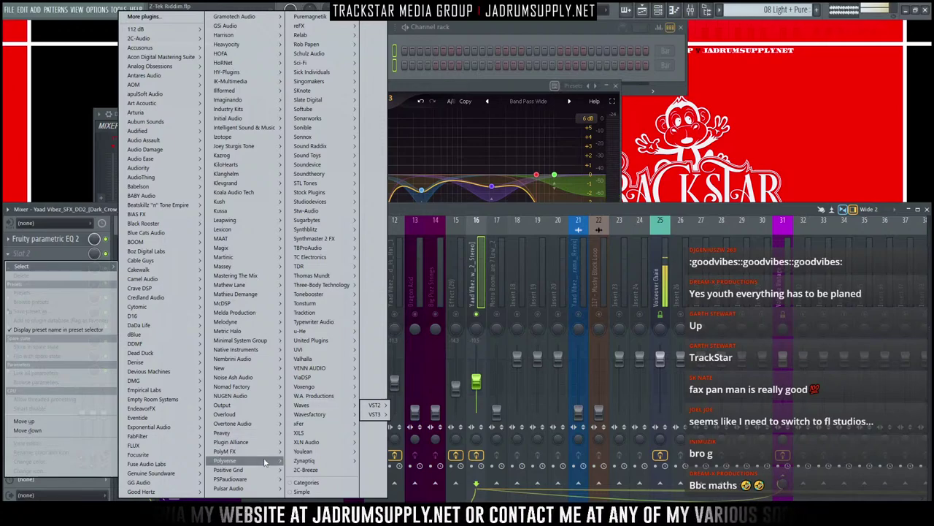
mouse_move(245, 485)
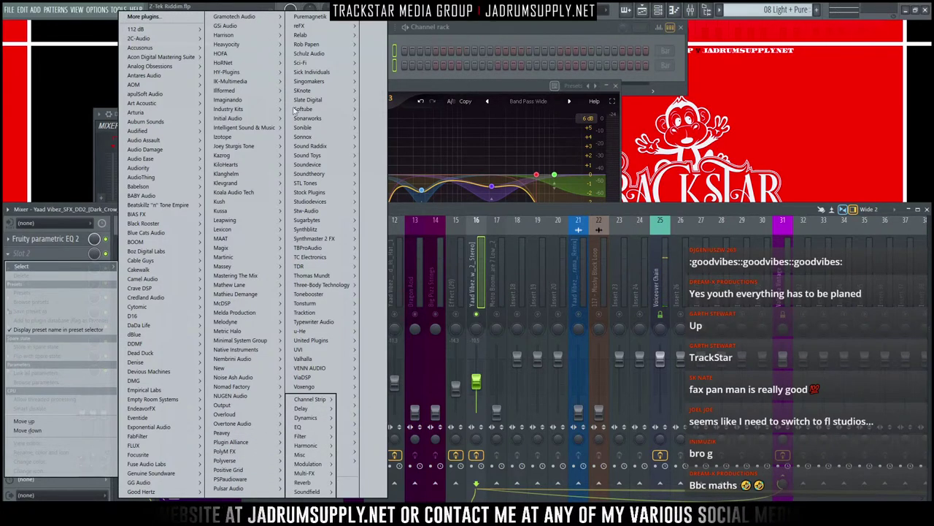
mouse_move(237, 452)
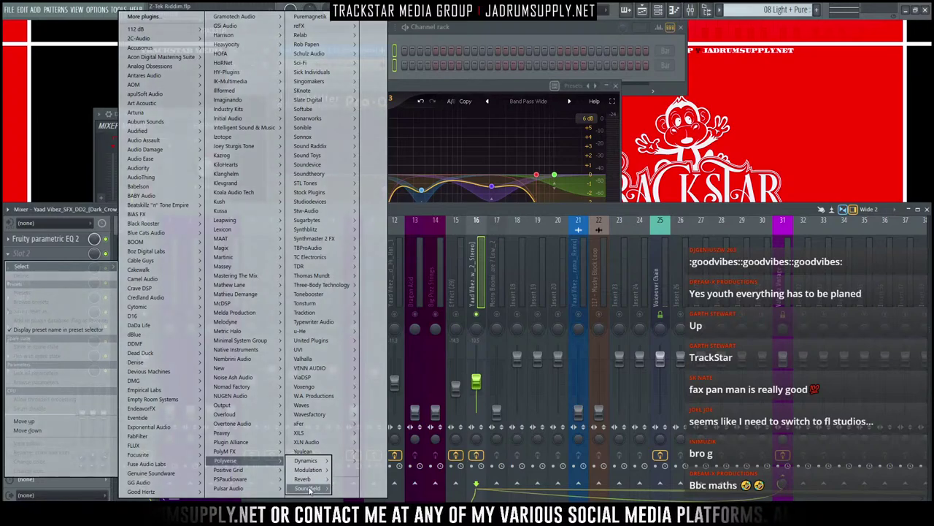
left_click(309, 488)
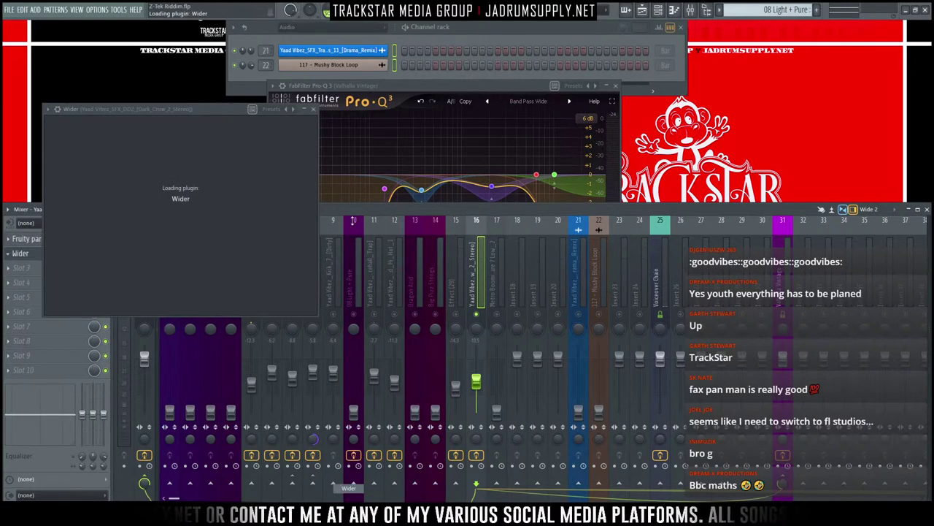
left_click_drag(245, 109, 518, 199)
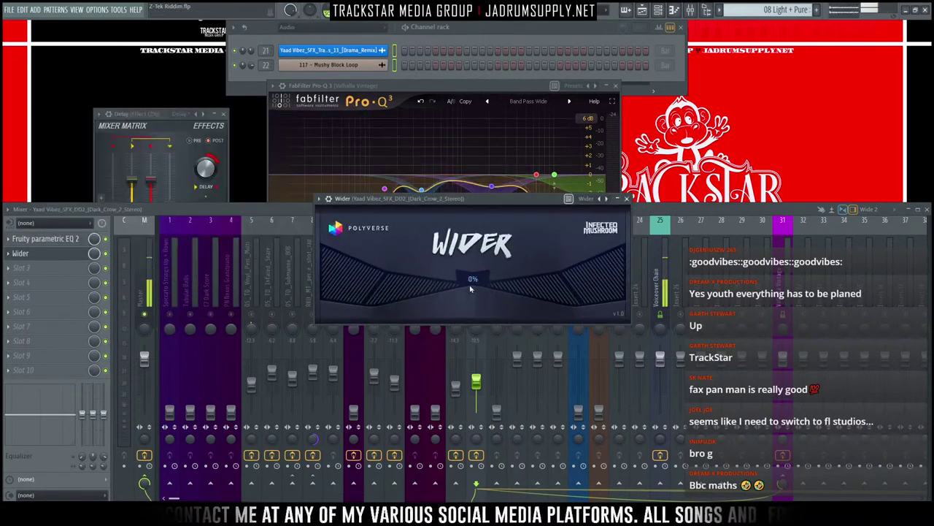
mouse_move(470, 242)
left_mouse_down()
mouse_move(476, 236)
mouse_move(471, 242)
left_mouse_up()
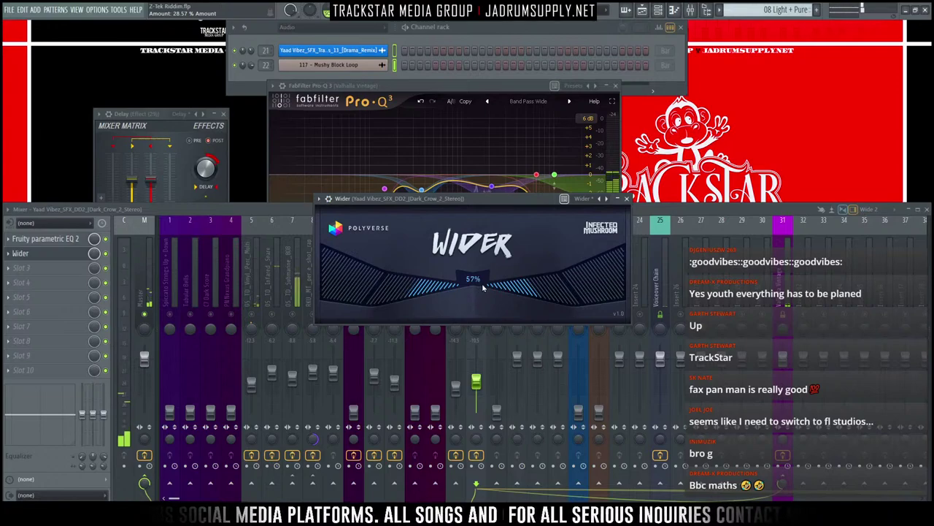
left_click(626, 198)
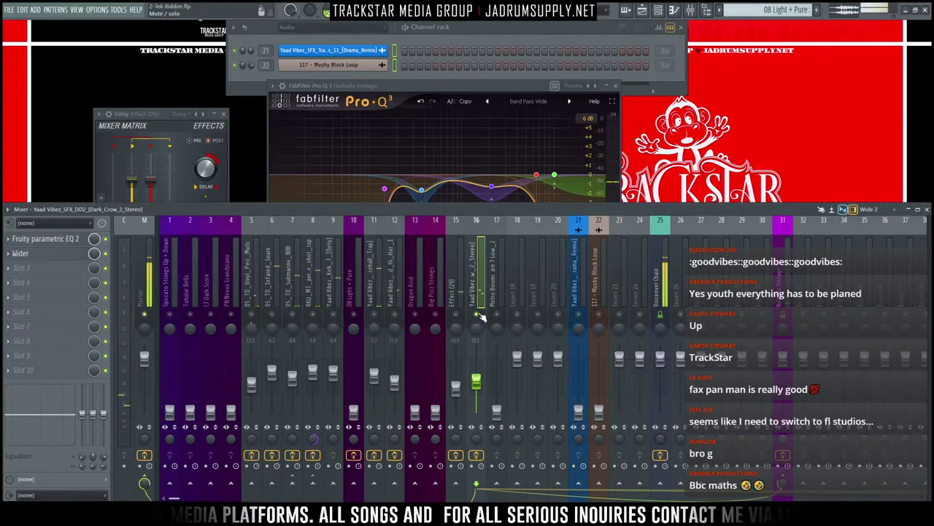
Step: Unsolo the Dark_Crow_2_Stereo track and lower it to about -11.8 dB, and raise the Metro Boomin Snare 7 Low_2 track's fader
left_click(490, 270)
left_click(475, 383)
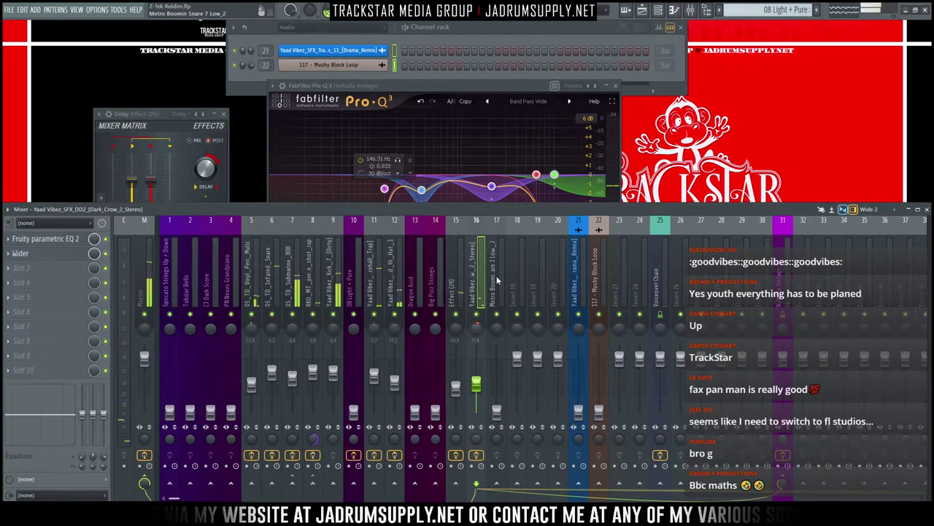
left_click(502, 333)
left_click_drag(506, 419, 507, 382)
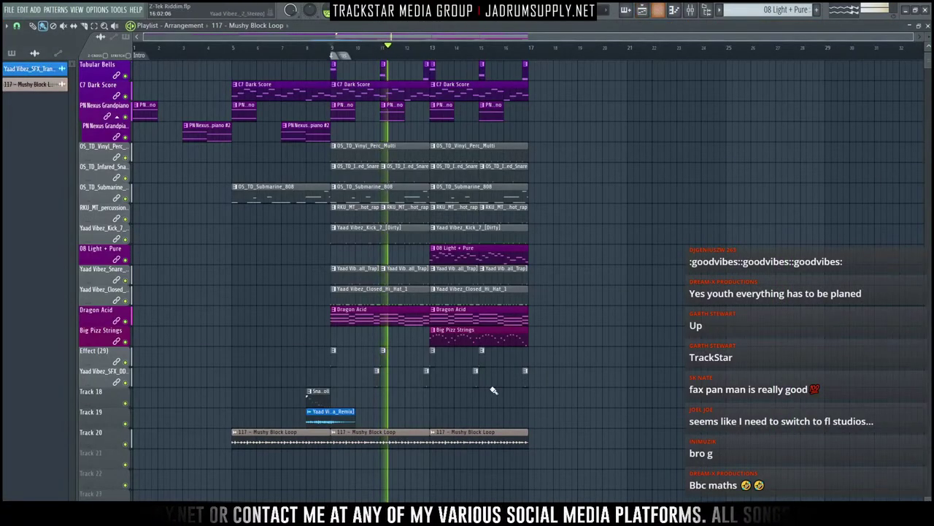
Step: Place copies of the Snare Roll clip at bars 12 and 16 on playlist Track 18 and return to the mixer
left_click_drag(317, 401, 416, 403)
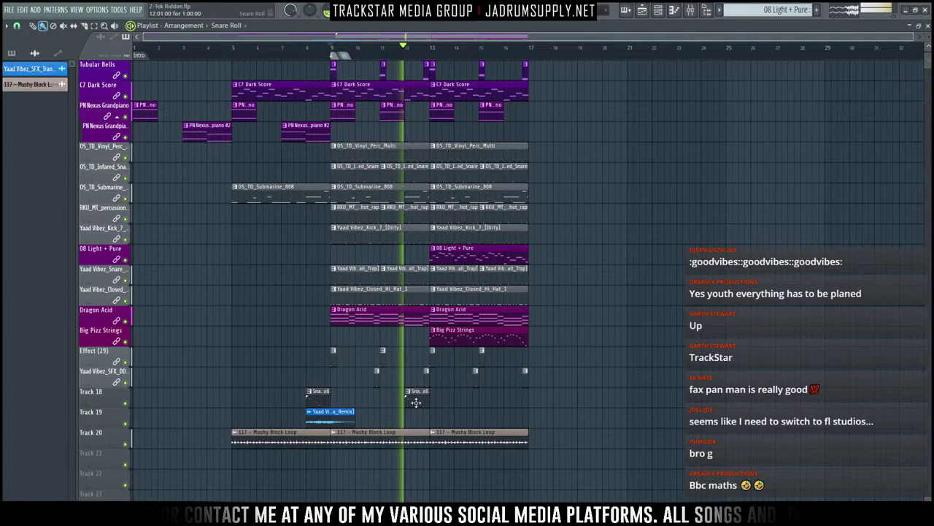
left_click(507, 400)
left_click(681, 12)
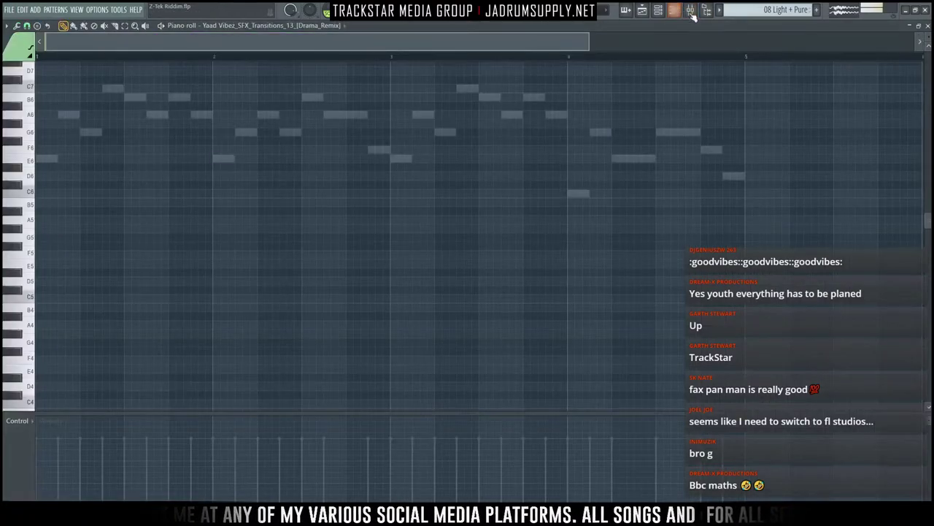
left_click(692, 13)
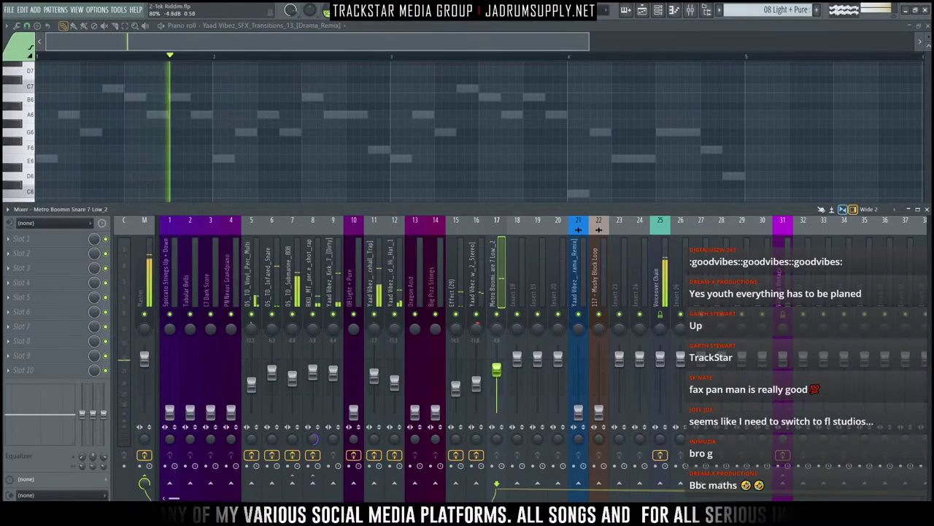
Step: Load Eventide's EChannel channel strip in the first effect slot of the Metro Boomin Snare 7 Low_2 track
left_click(22, 239)
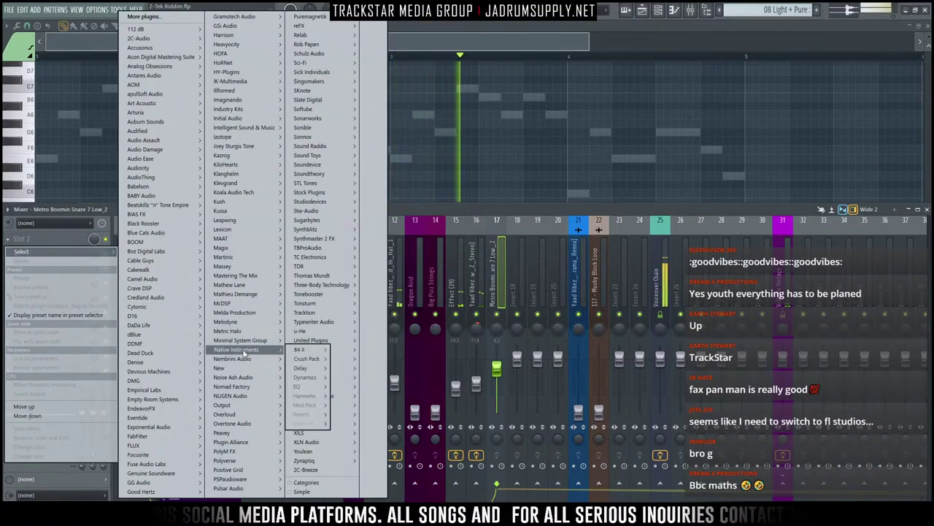
mouse_move(235, 442)
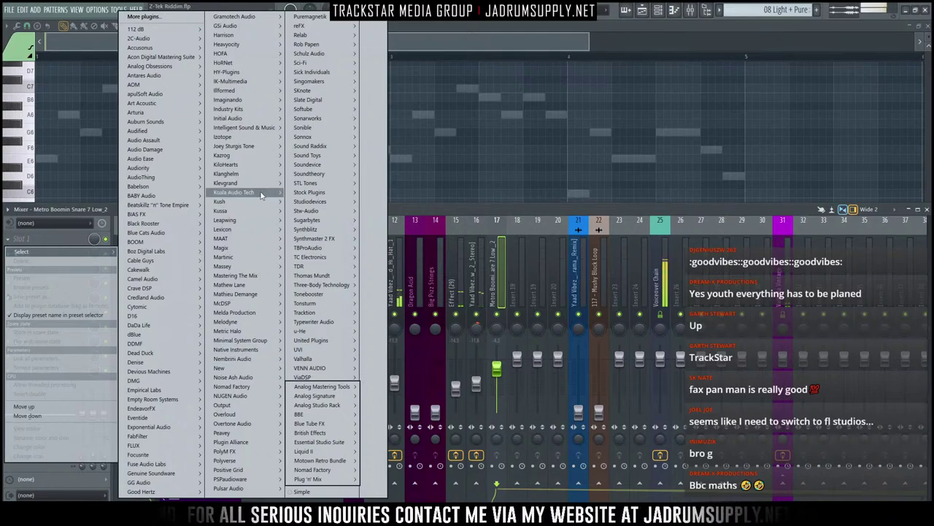
mouse_move(241, 84)
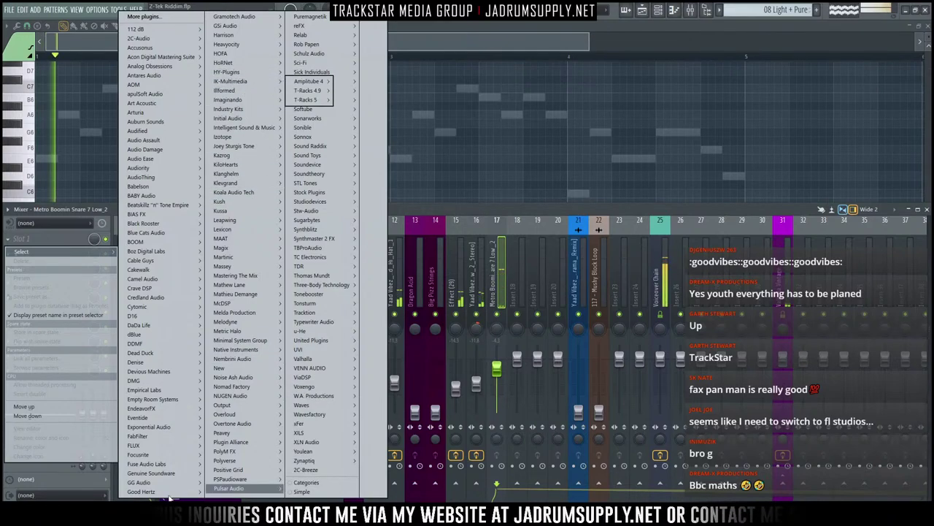
mouse_move(175, 417)
mouse_move(250, 422)
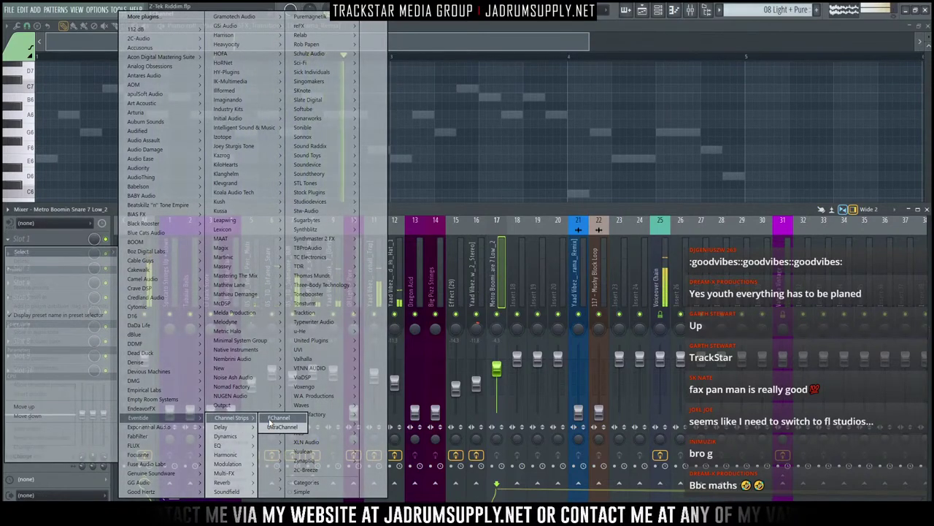
left_click(277, 418)
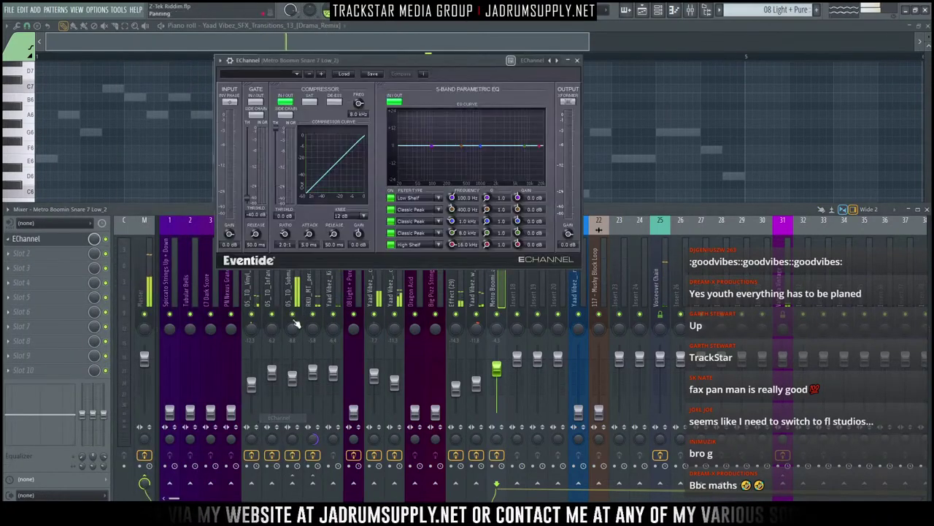
Step: Solo the Metro Boomin Snare 7 Low_2 track and move the EChannel window clear of its channel strip
left_click_drag(435, 70, 475, 90)
left_click(500, 317)
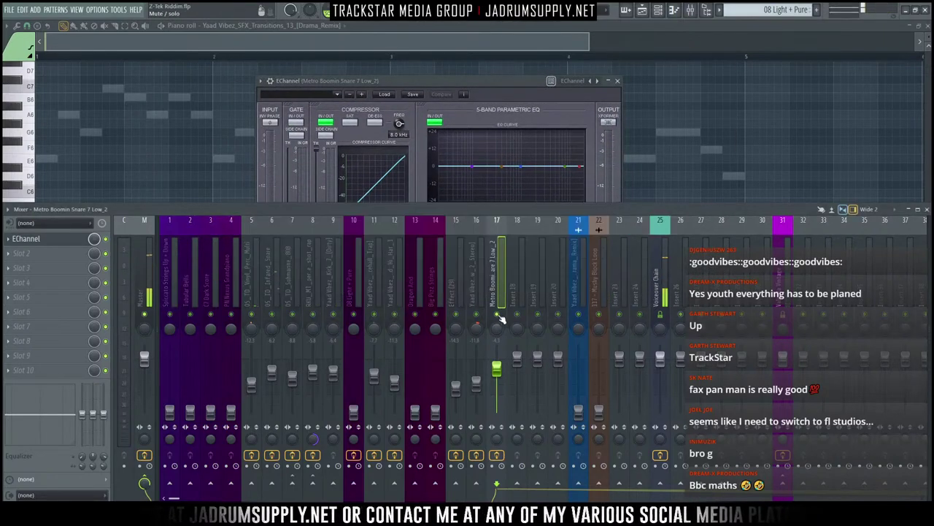
left_click_drag(470, 81, 412, 83)
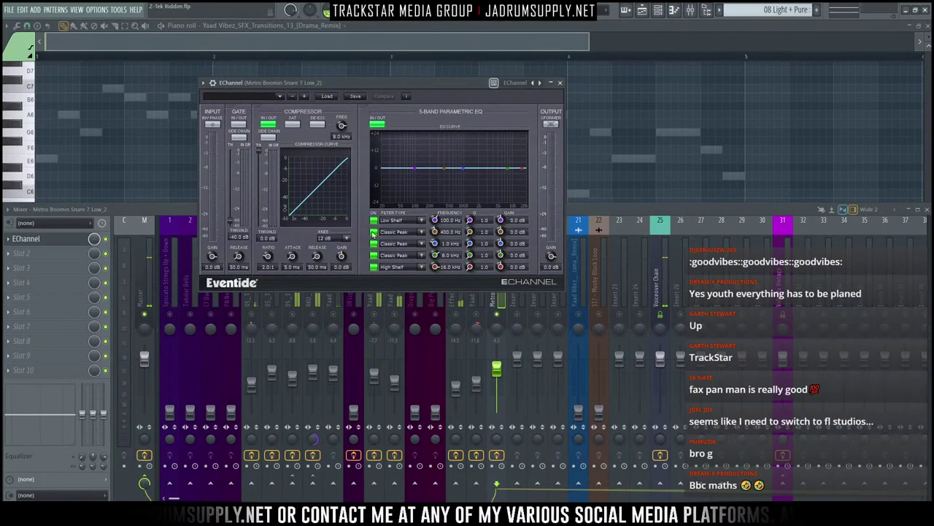
left_click_drag(356, 83, 207, 92)
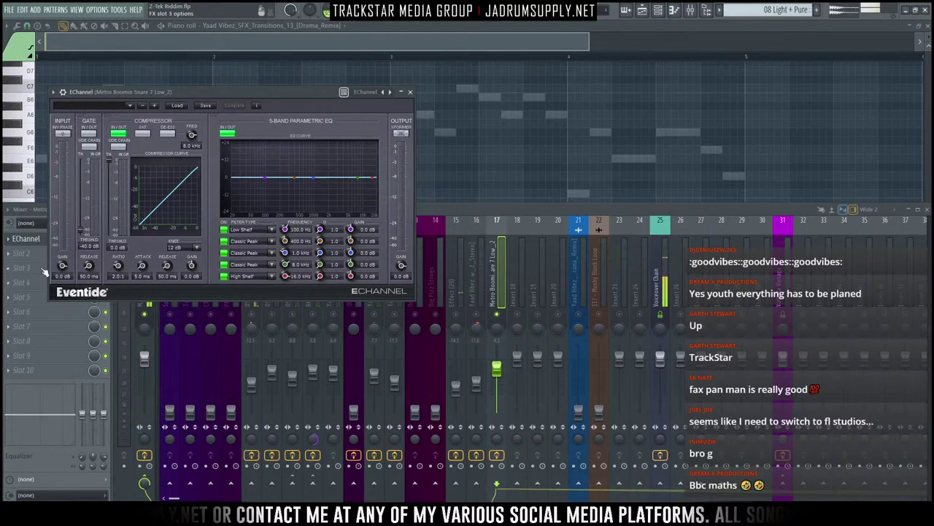
Step: Load the Waves SSLChannel Mono plugin in the snare track's second effect slot
left_click(42, 269)
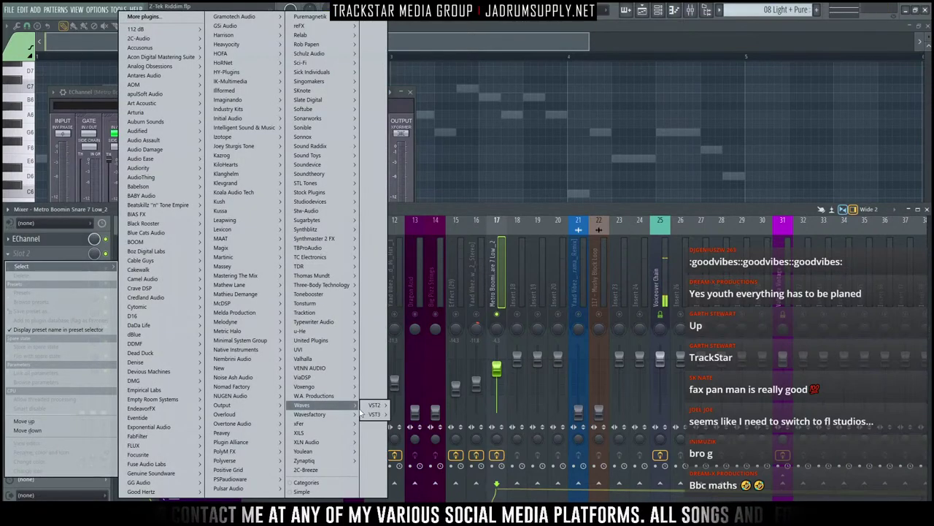
mouse_move(375, 414)
left_click(454, 415)
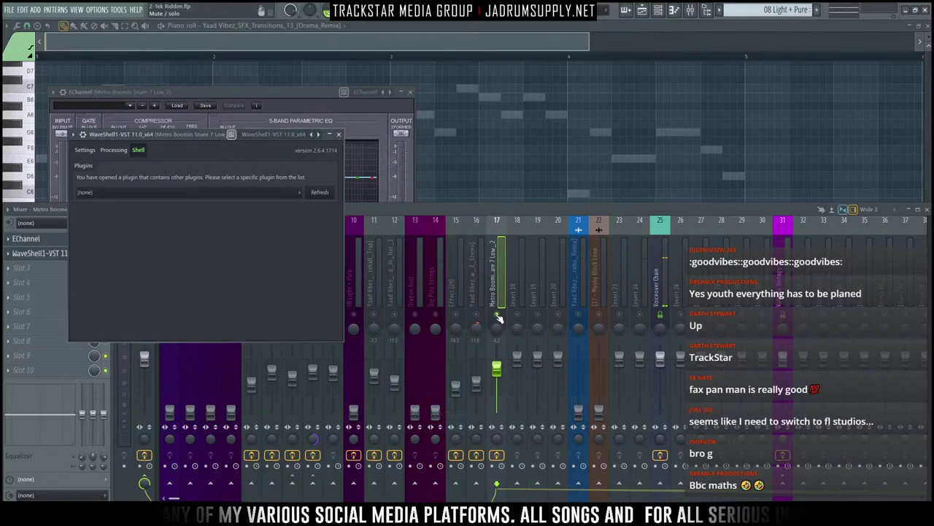
left_click(109, 192)
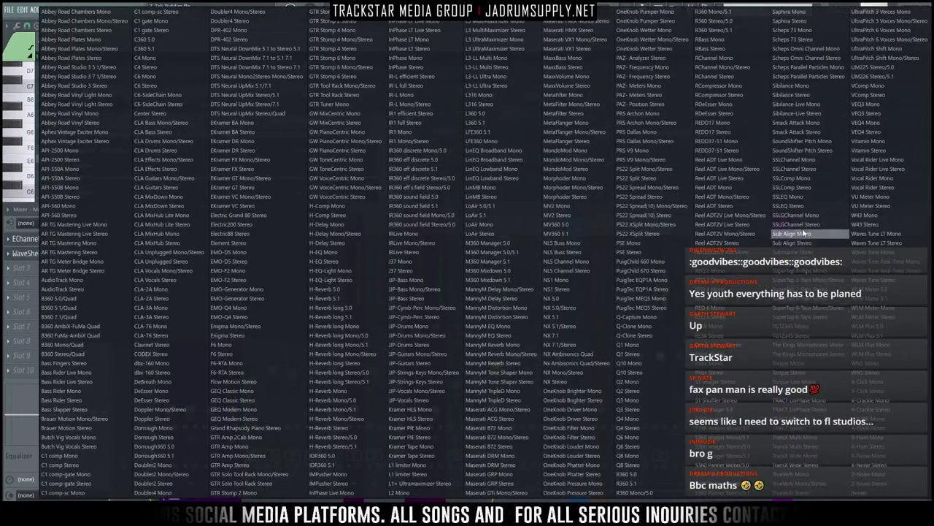
left_click(807, 162)
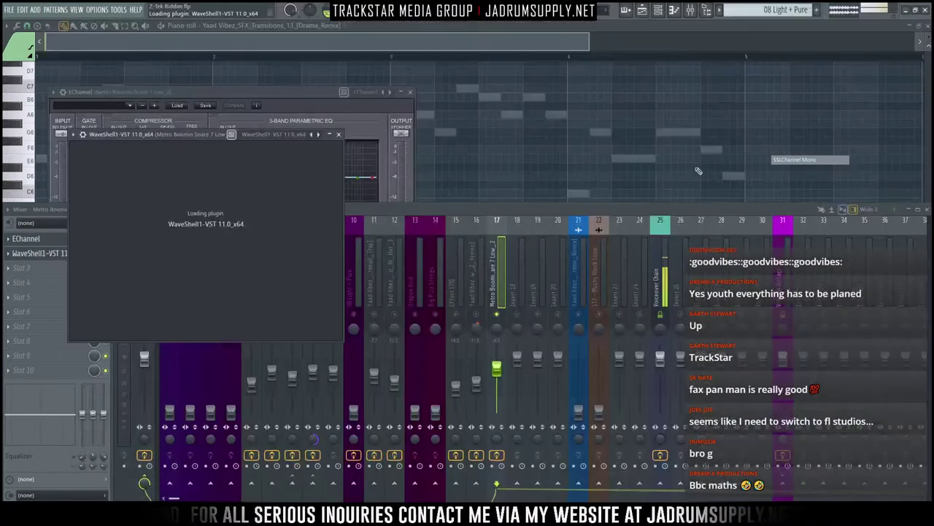
Step: Arrange the SSL E-Channel and Eventide EChannel windows side by side, and enable the Eventide EChannel's output transformer
left_click_drag(149, 135, 601, 62)
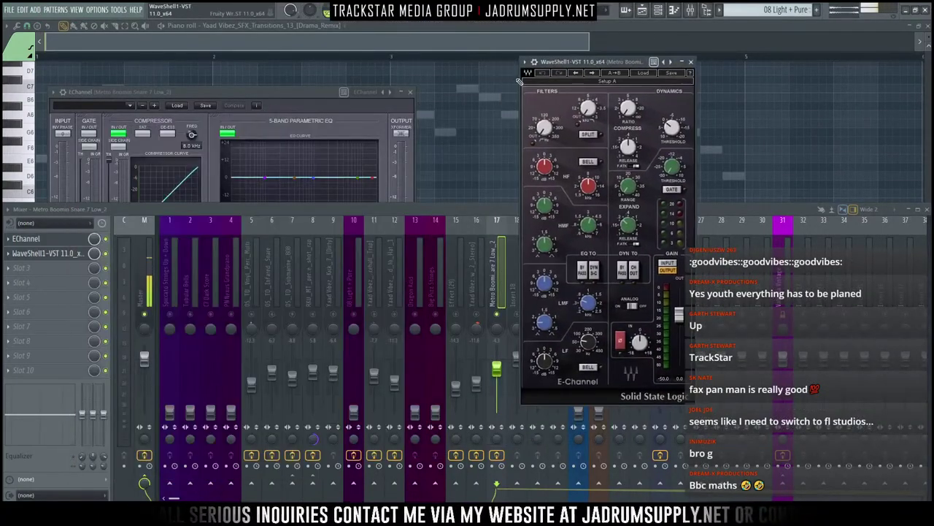
left_click_drag(253, 92, 351, 88)
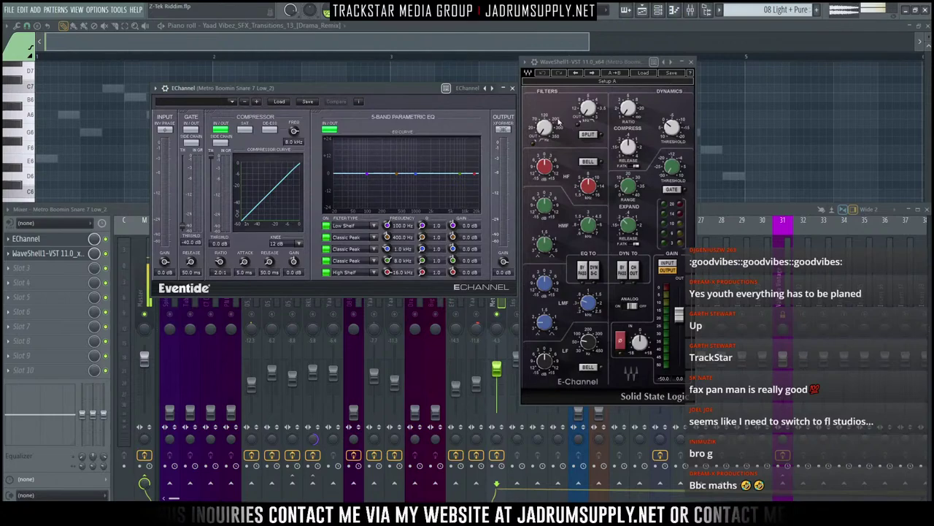
left_click_drag(420, 93, 353, 86)
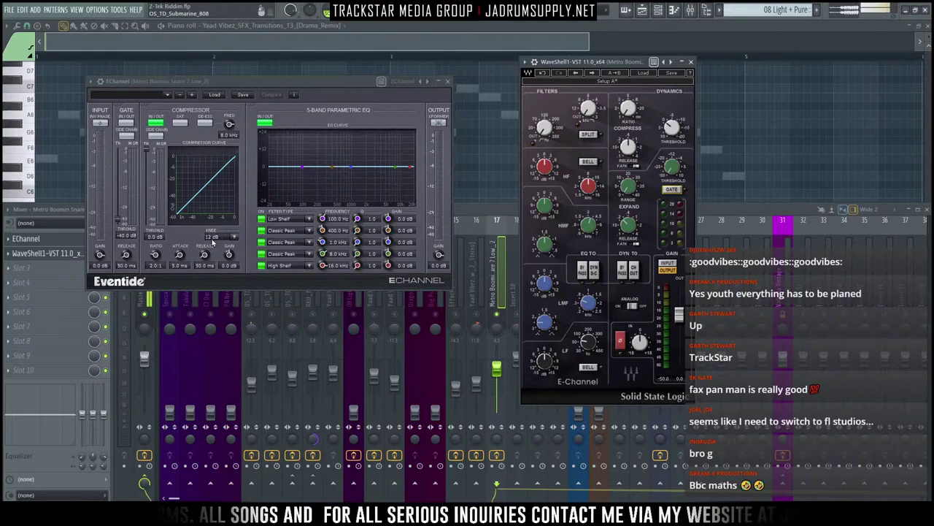
left_click(438, 124)
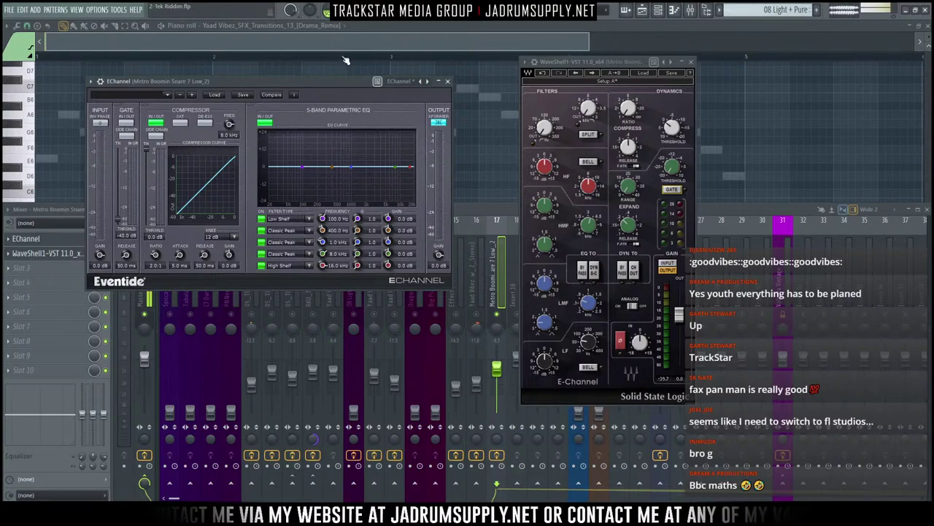
Step: Close the SSL E-Channel and delete its WaveShell plugin from the snare track's second effect slot
left_click(693, 62)
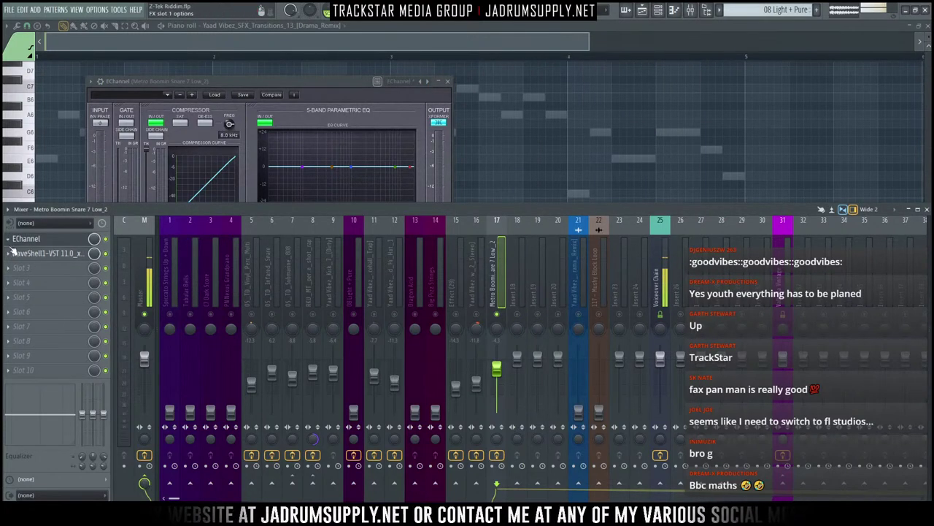
right_click(12, 251)
left_click(46, 283)
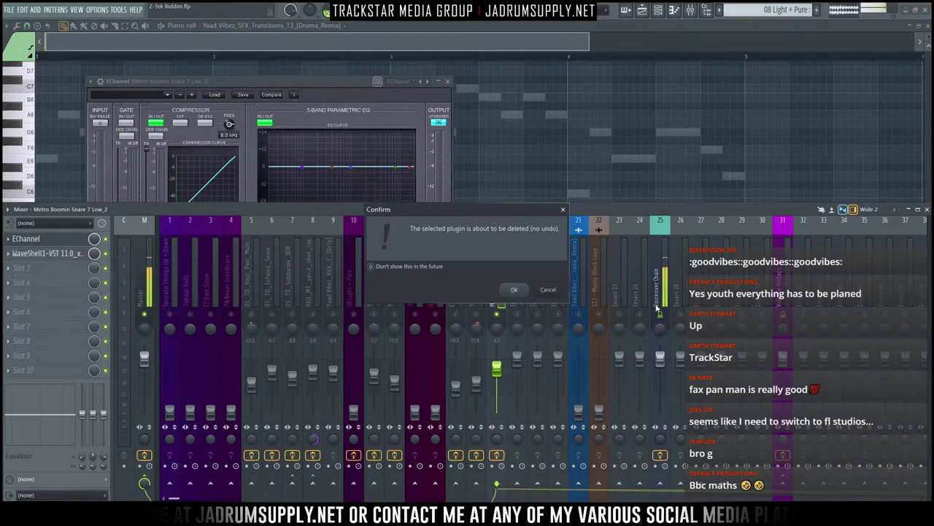
left_click(514, 290)
Step: Reopen EChannel from the first effect slot, reposition it above the mixer faders and unsolo the snare track
left_click(56, 239)
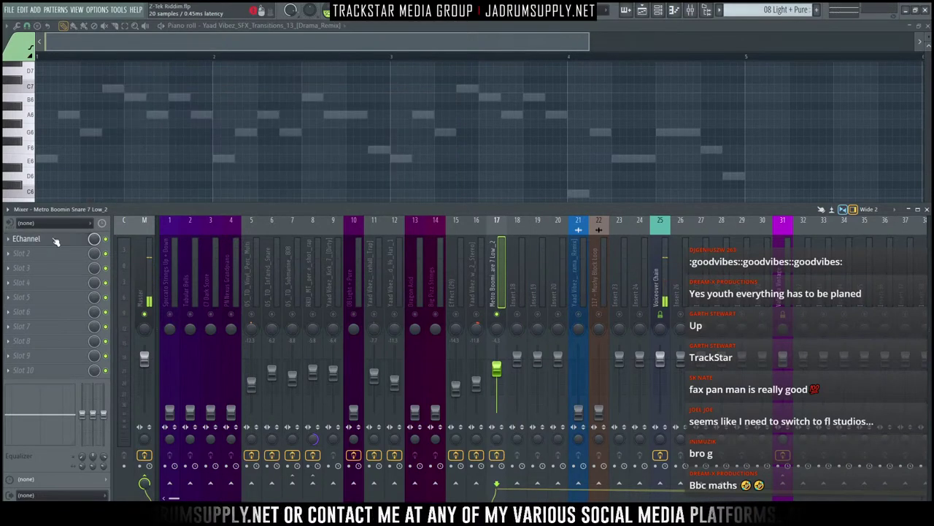
left_click(57, 239)
left_click_drag(345, 81, 537, 74)
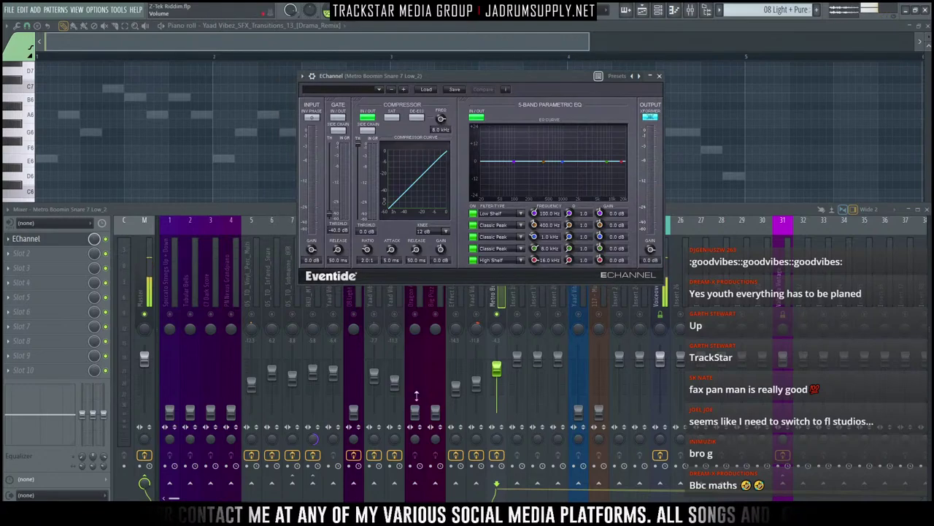
left_click(499, 318)
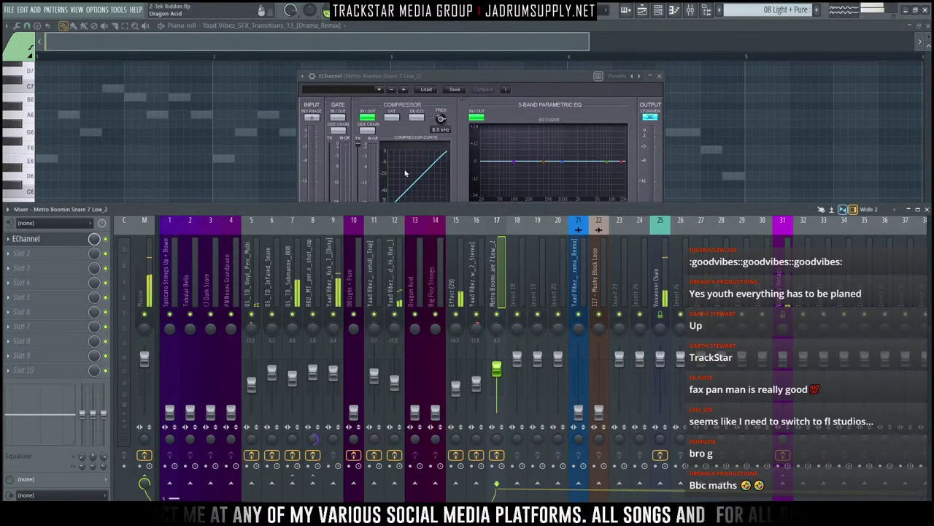
left_click_drag(417, 84, 412, 78)
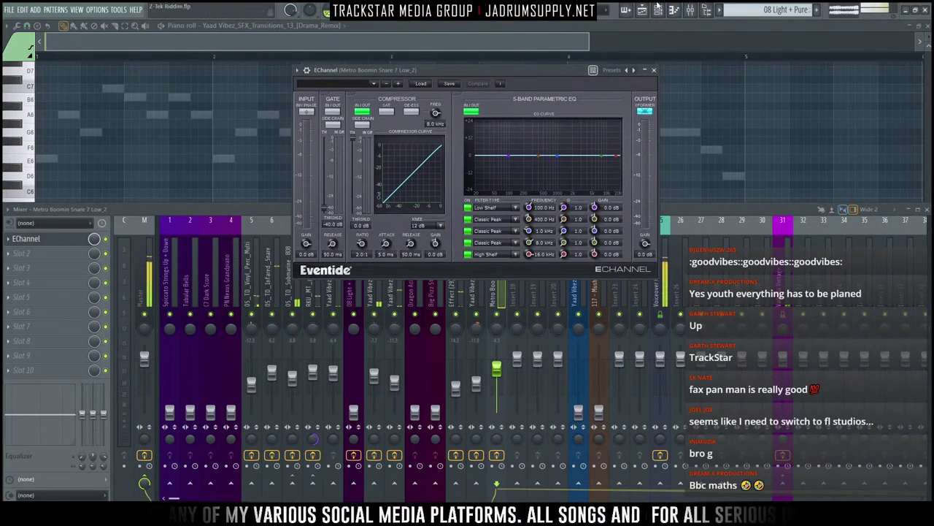
Step: Show all channels in the channel rack, switch to the Snare Roll pattern and bring EChannel back up for playback
left_click(659, 11)
scroll(381, 30, "down", 3)
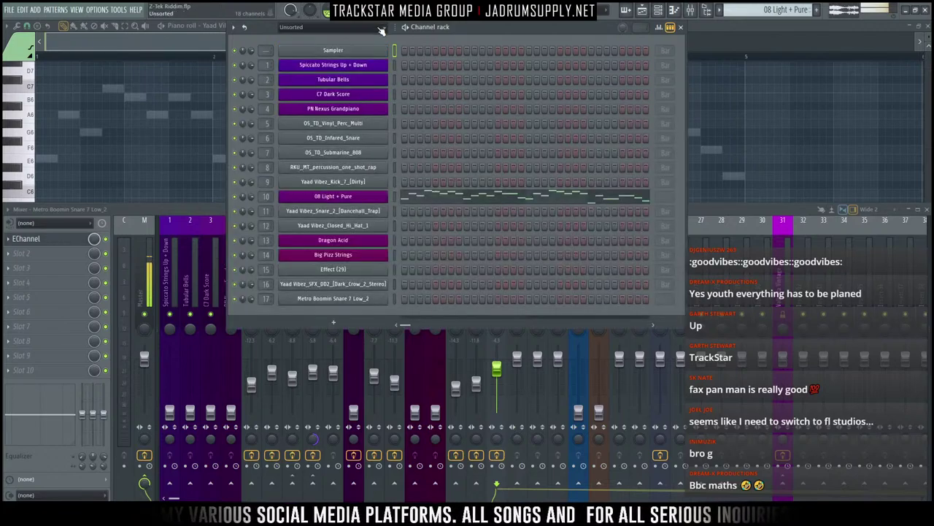
scroll(381, 30, "up", 1)
scroll(429, 28, "down", 4)
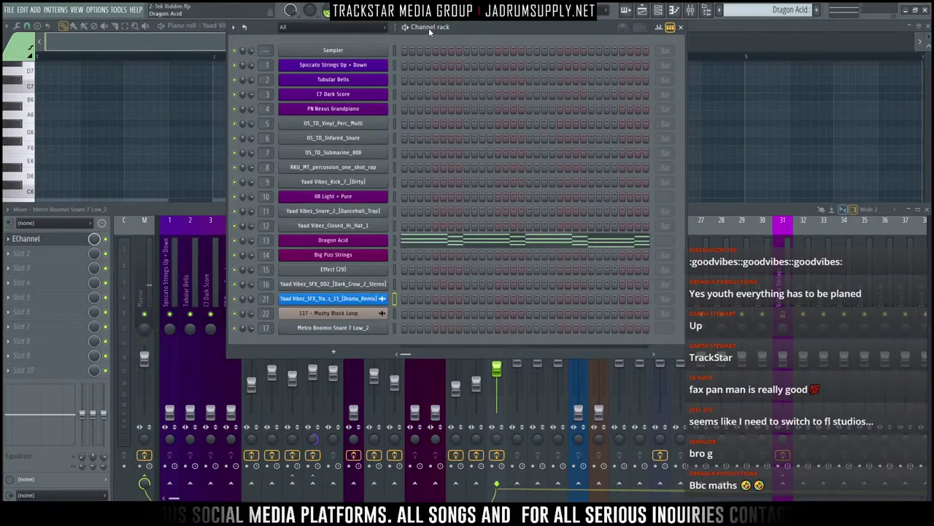
left_click(29, 240)
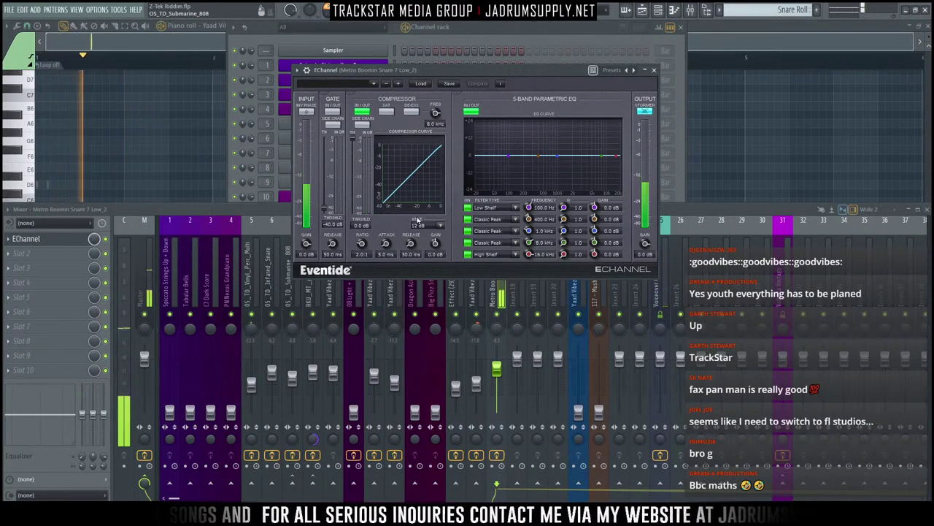
Step: Set EChannel's first EQ band to 12dB/Oct Lo Cut at 275.9 Hz and its second band to 100 Hz with -24 dB gain
left_click_drag(511, 69, 669, 48)
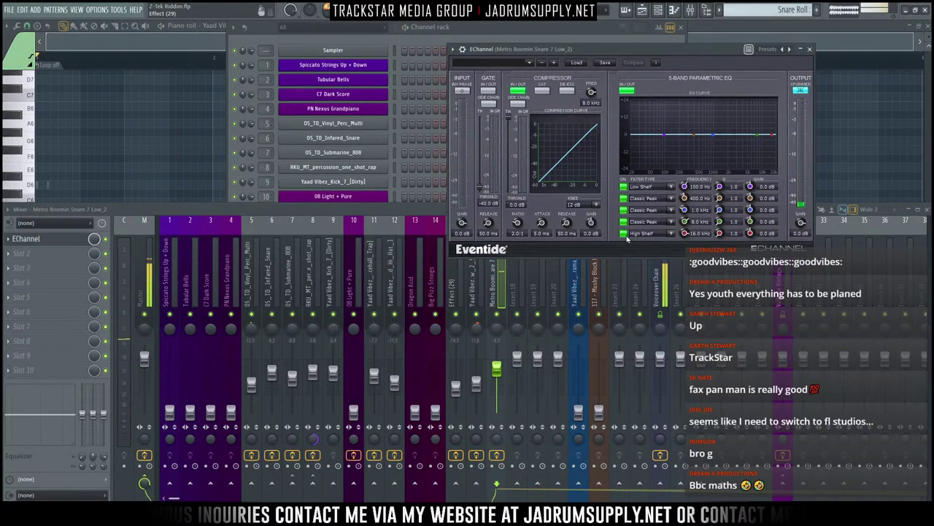
left_click_drag(544, 51, 366, 112)
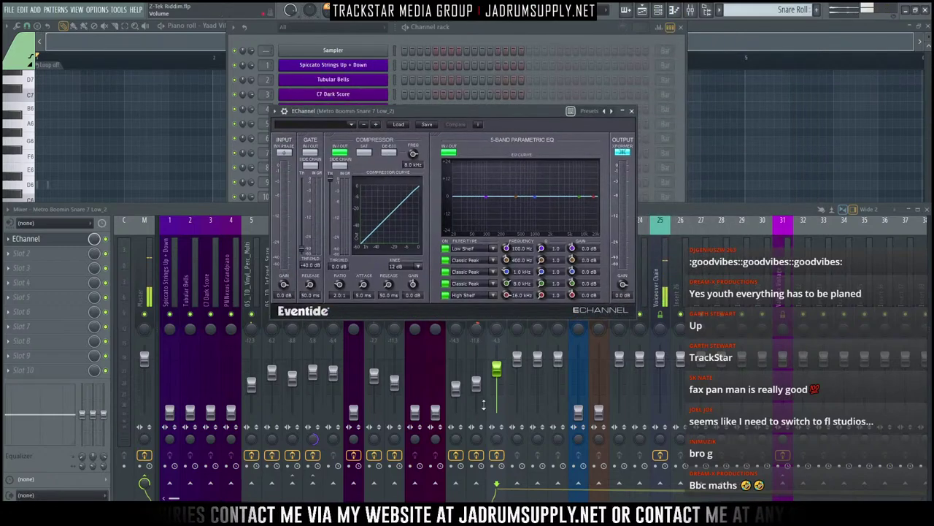
left_click(493, 249)
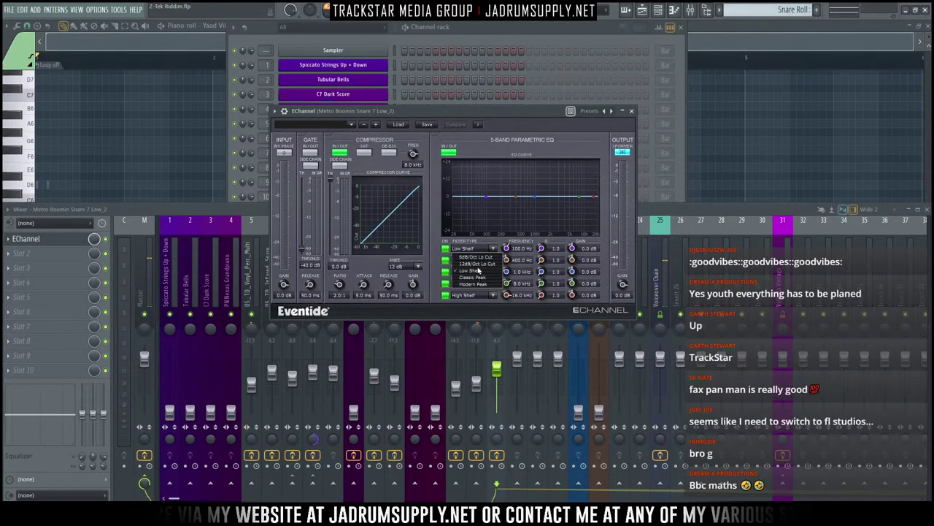
left_click(481, 264)
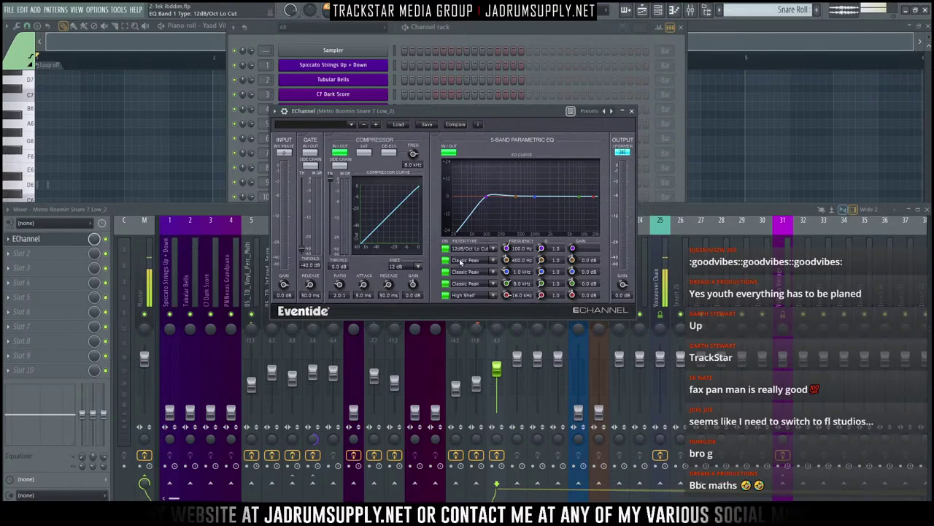
key("space")
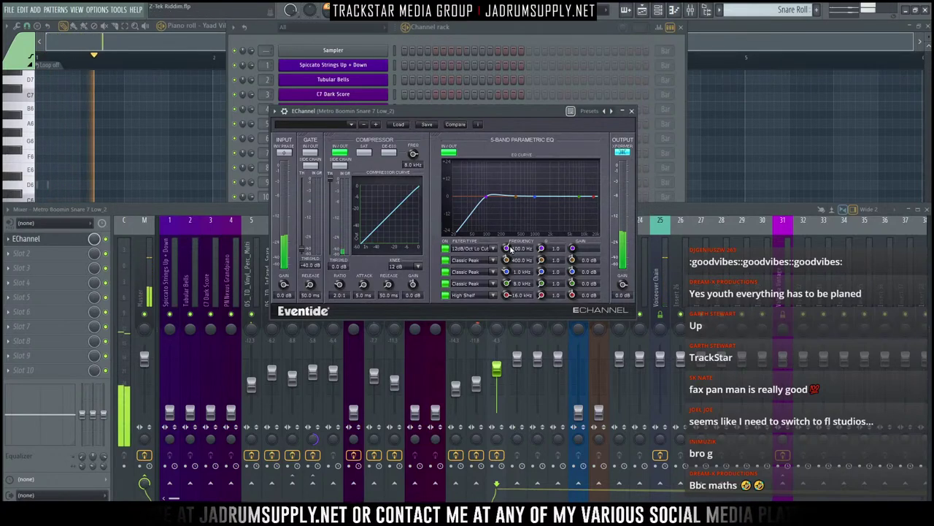
left_click_drag(506, 249, 480, 239)
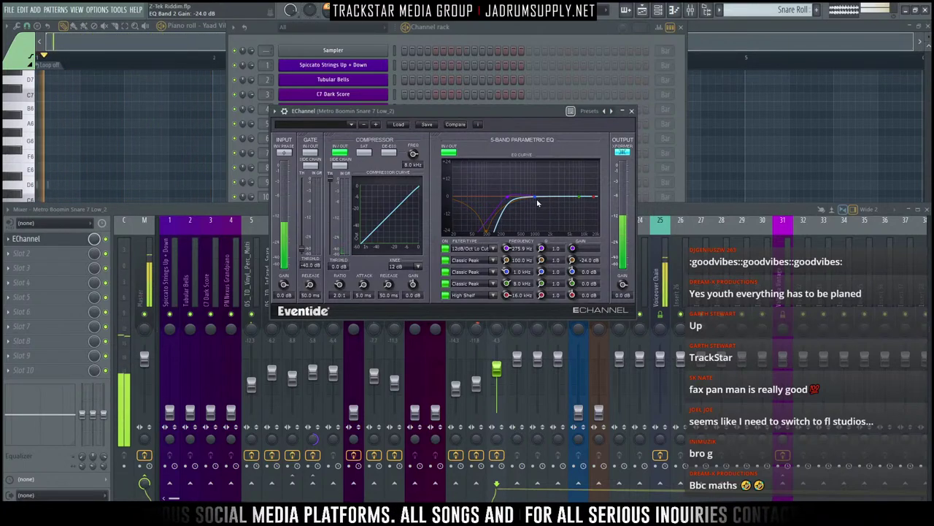
Step: Set EQ band 4 to 4.5 kHz at 3.0 dB, and the compressor to saturation on, -24.3 dB threshold, 0.1 ms attack and 20.0 ms release
mouse_move(578, 196)
left_mouse_down()
mouse_move(538, 198)
mouse_move(585, 207)
mouse_move(568, 196)
left_mouse_up()
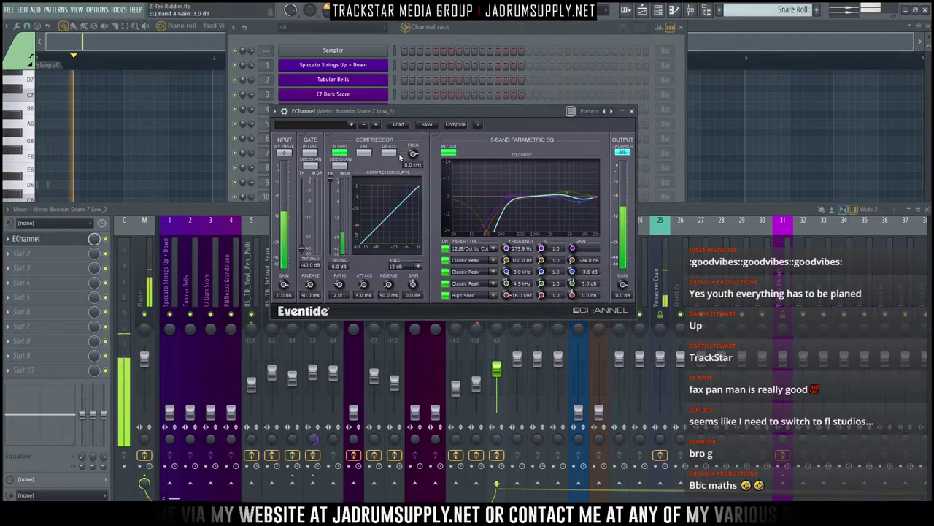
left_click(365, 153)
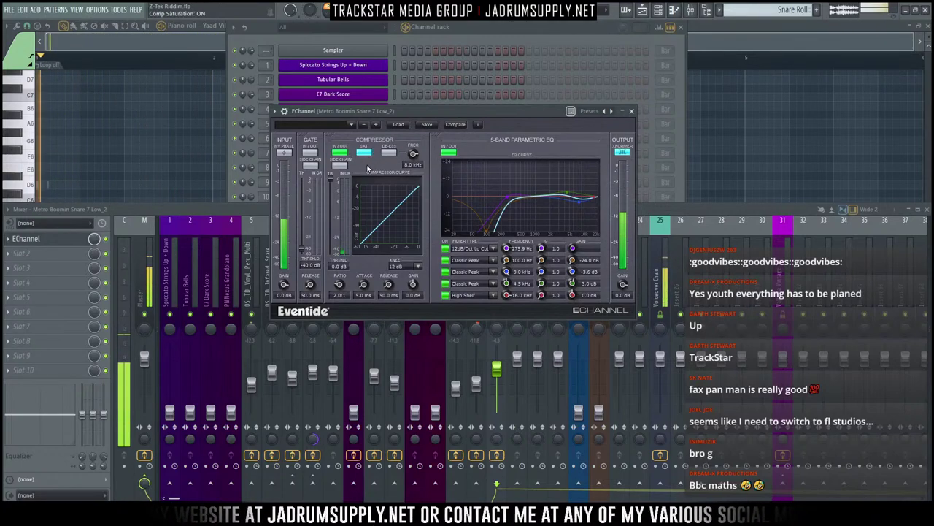
left_click_drag(338, 180, 354, 239)
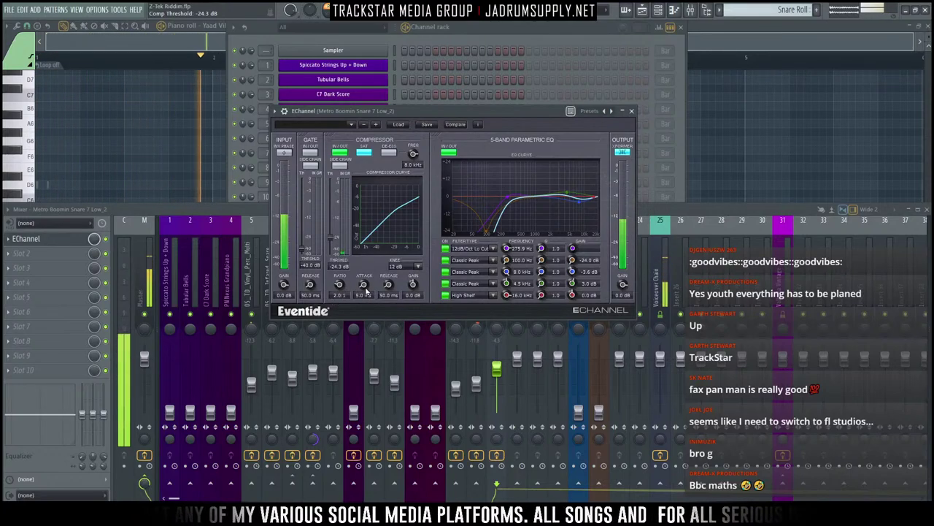
left_click_drag(364, 284, 362, 335)
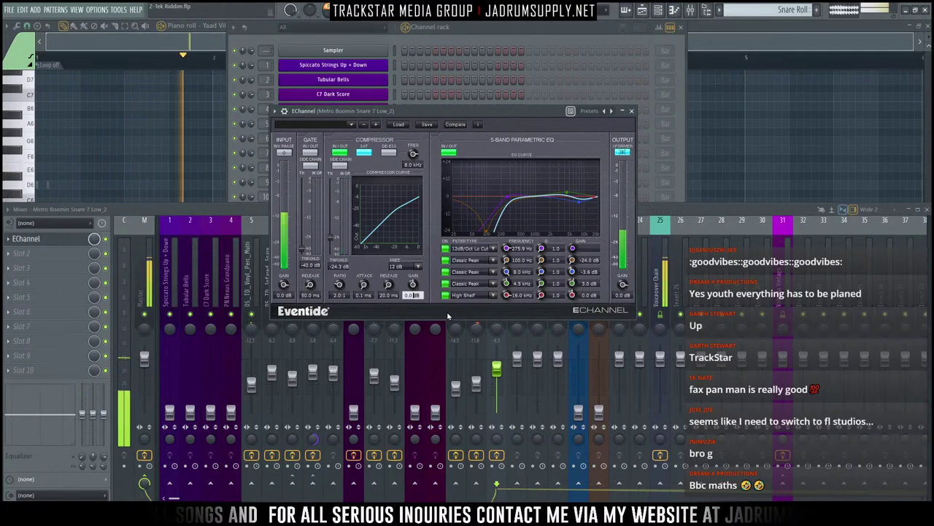
Step: Set EChannel's compressor makeup gain to 4.0 dB
key("BackSpace")
key("BackSpace")
key("BackSpace")
key("BackSpace")
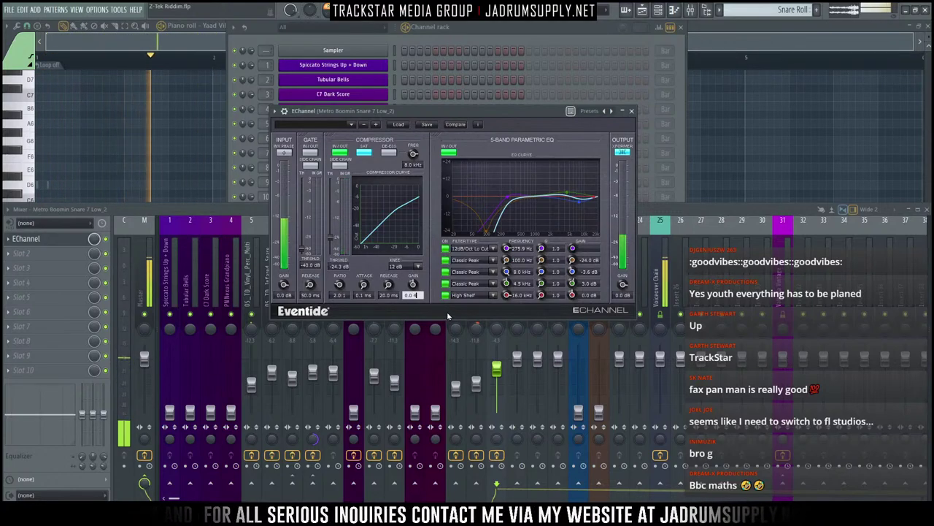
type("4")
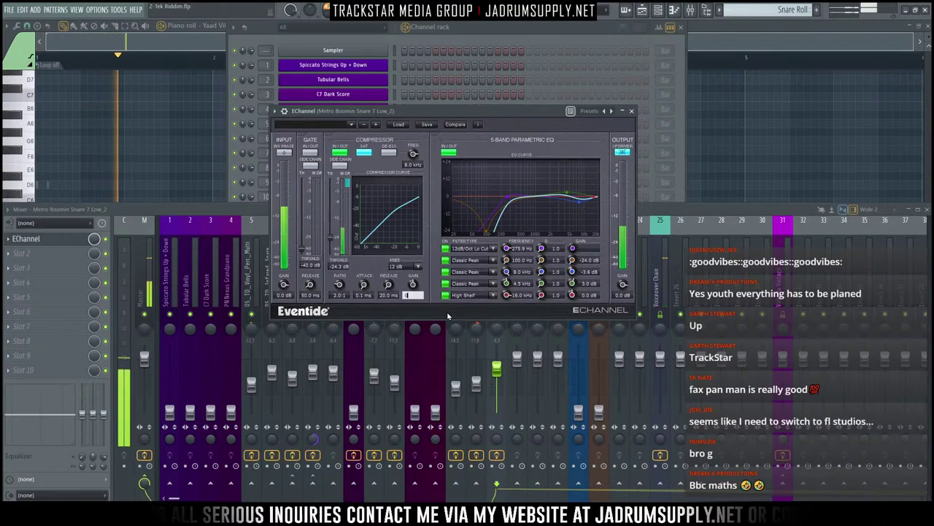
key("Return")
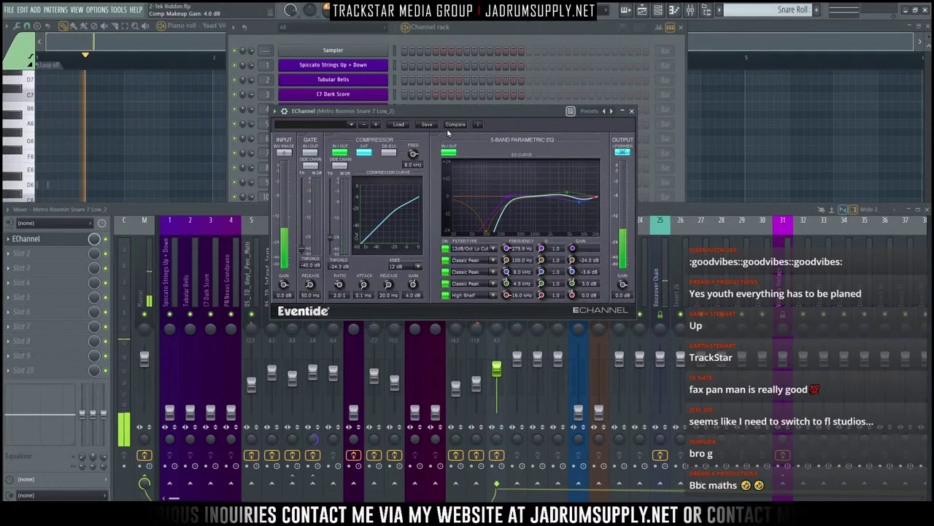
Step: Try a 24 dB compressor knee in EChannel, and settle on the 0 dB knee
left_click(418, 267)
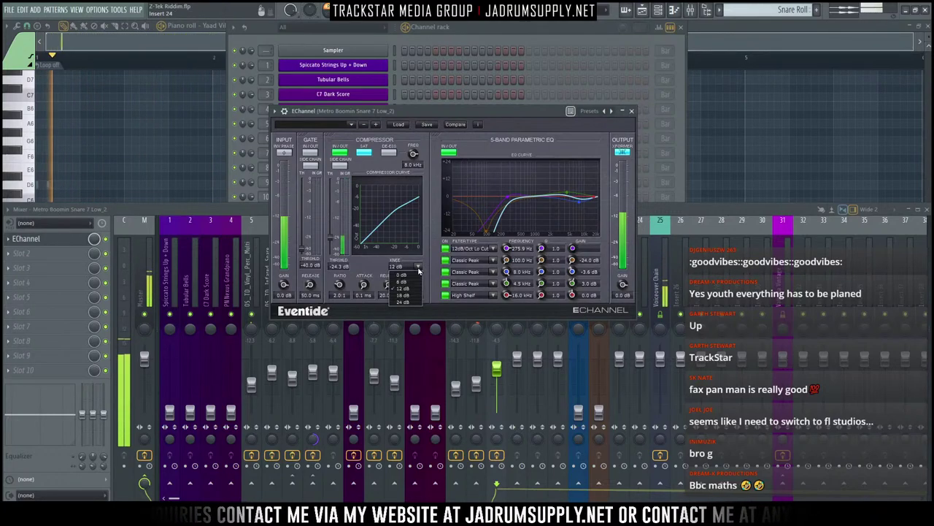
left_click(405, 304)
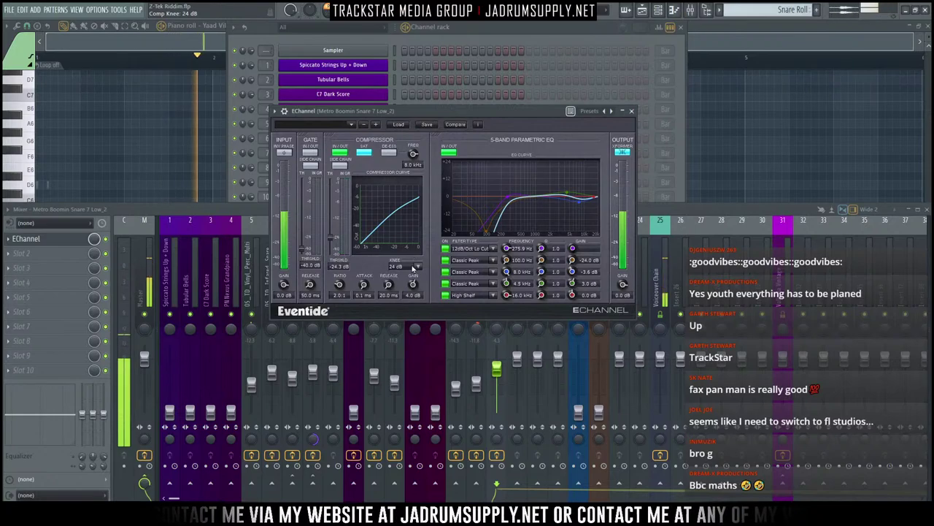
left_click(416, 267)
left_click(407, 275)
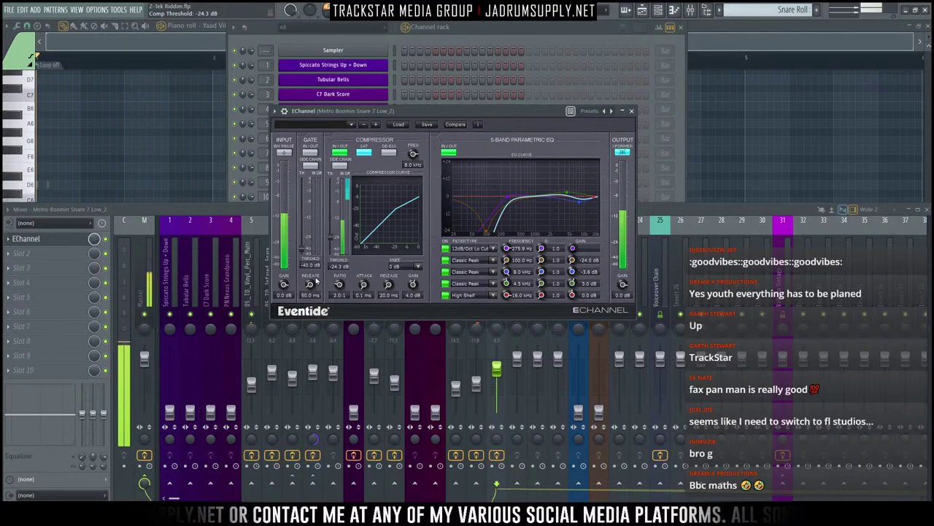
Step: Toggle EChannel to compare its effect in playback, and slightly raise the volume of the Metro Boomin Snare mixer track 17
left_click(111, 242)
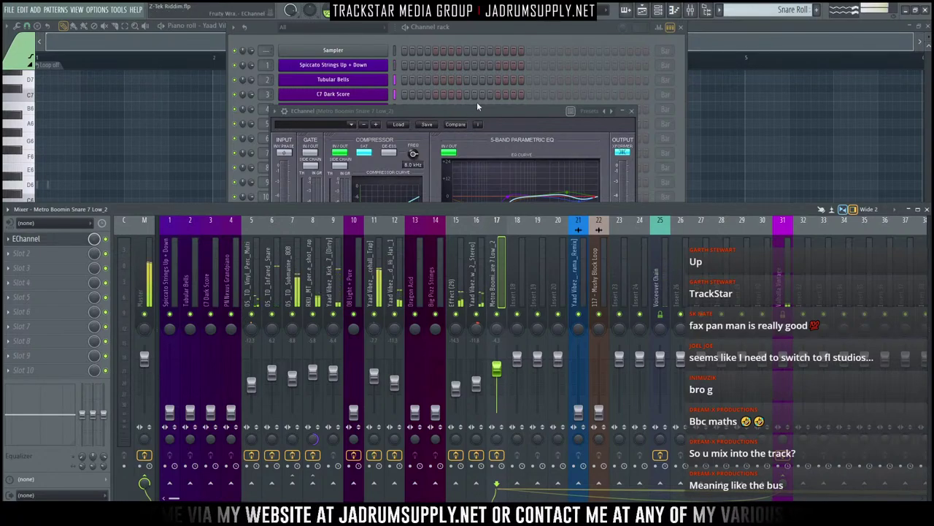
left_click_drag(504, 111, 514, 81)
key("space")
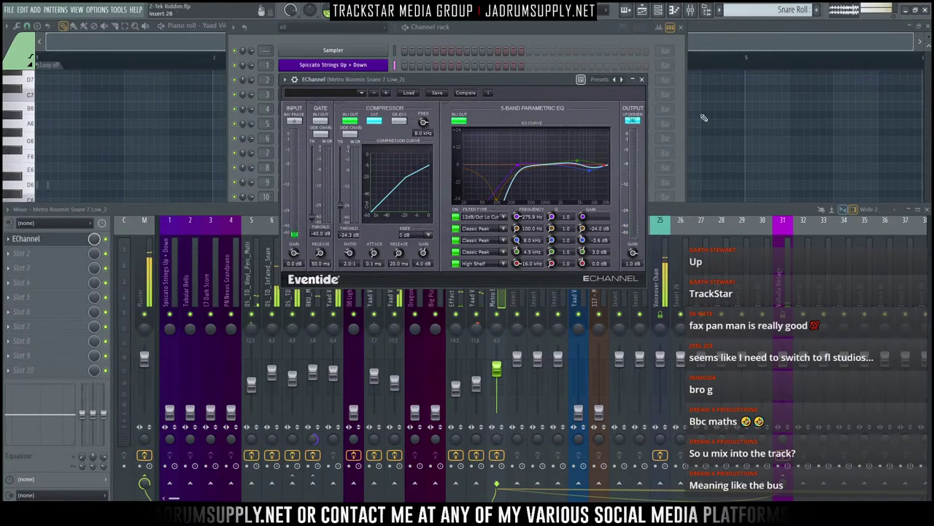
left_click_drag(785, 485, 784, 484)
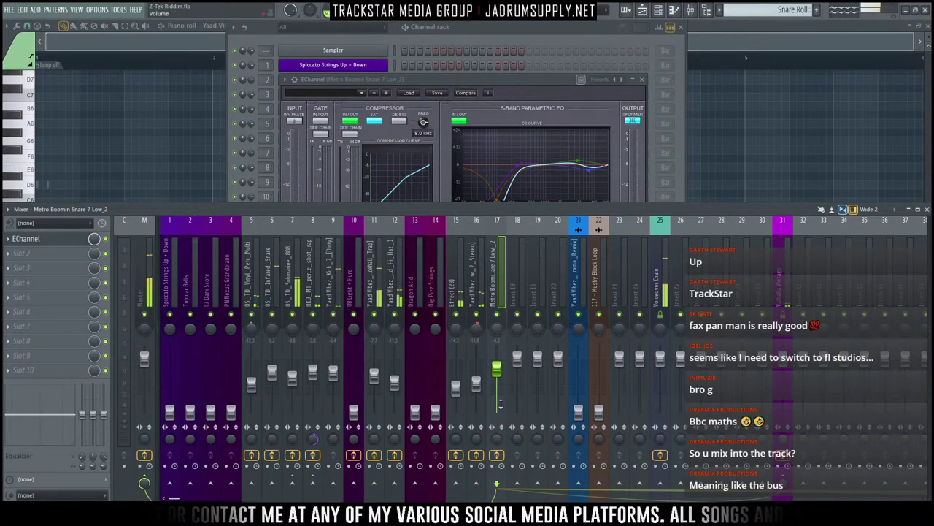
left_click_drag(496, 367, 496, 363)
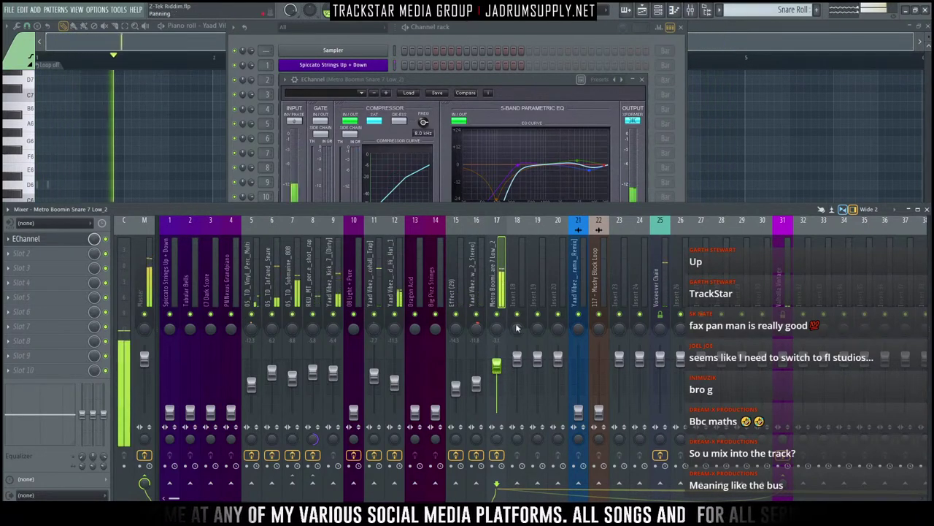
Step: Add the Soundtoys PanMan effect to the second slot of the snare's mixer track
left_click(29, 253)
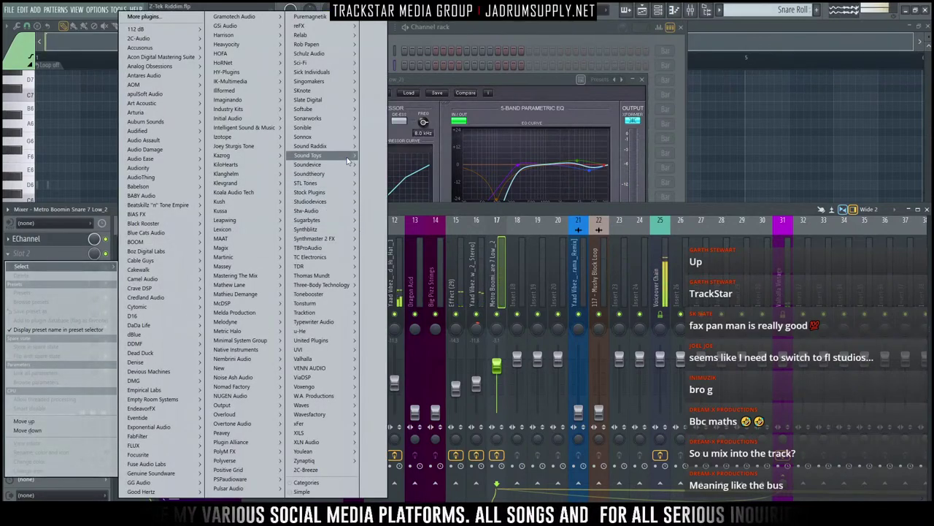
mouse_move(314, 154)
mouse_move(381, 201)
left_click(424, 220)
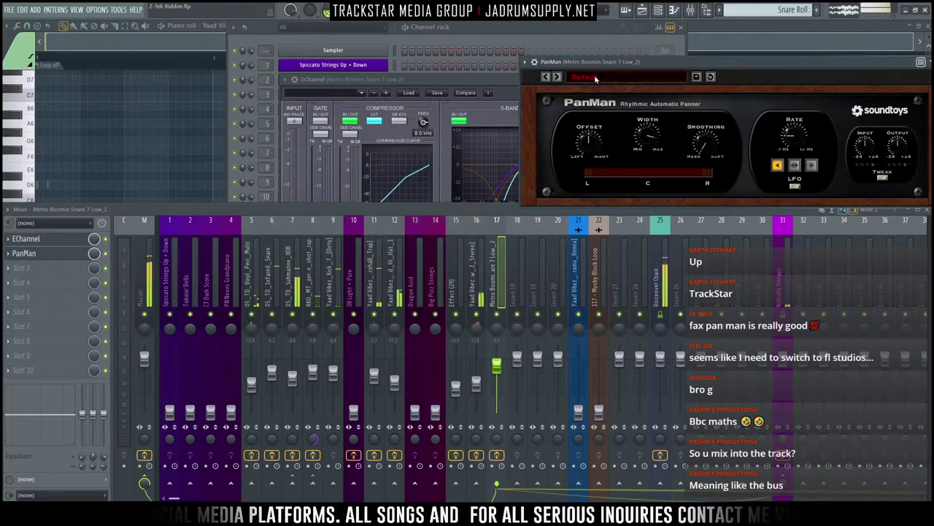
Step: Load the user preset TMG-2 Pan-o-Ramic Snare Rolls in PanMan
left_click(621, 76)
mouse_move(679, 121)
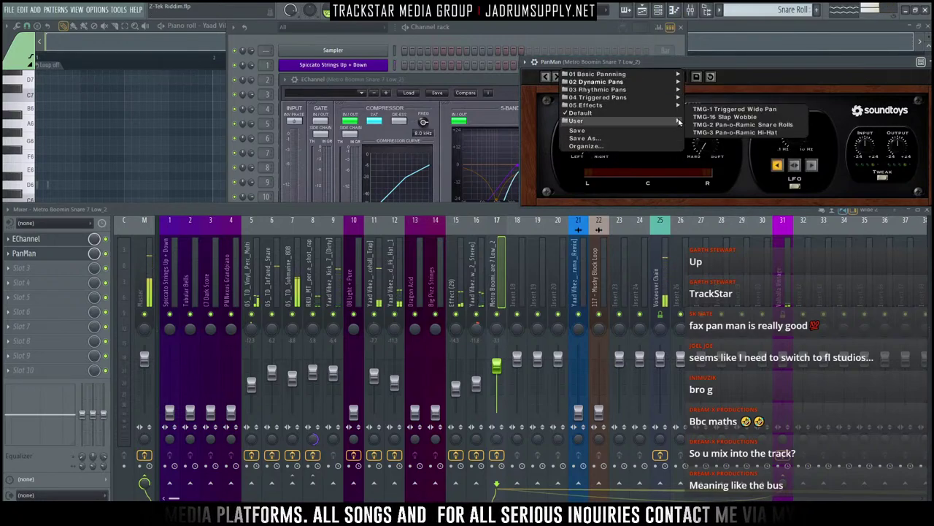
left_click(740, 124)
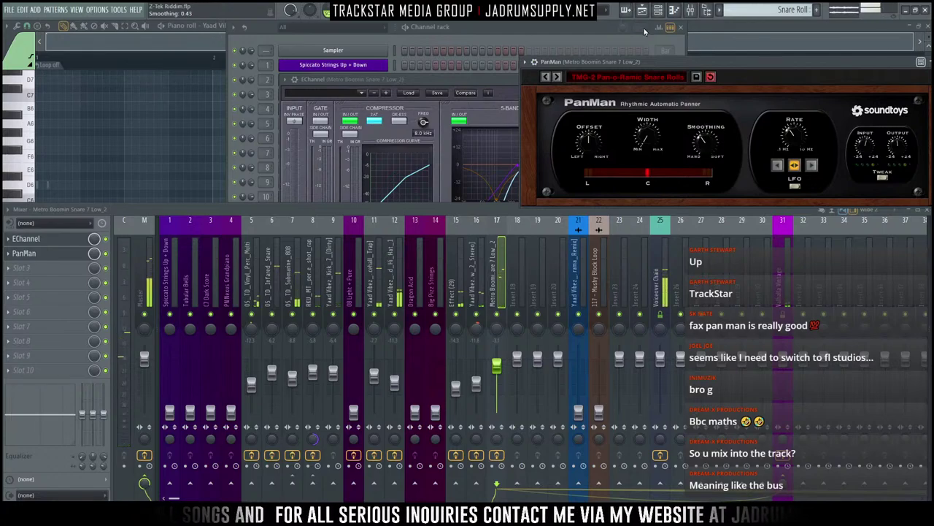
Step: Solo the snare track and, during playback, set PanMan's smoothing to 1.00 and its width to about 115.5 degrees
left_click_drag(679, 62, 175, 56)
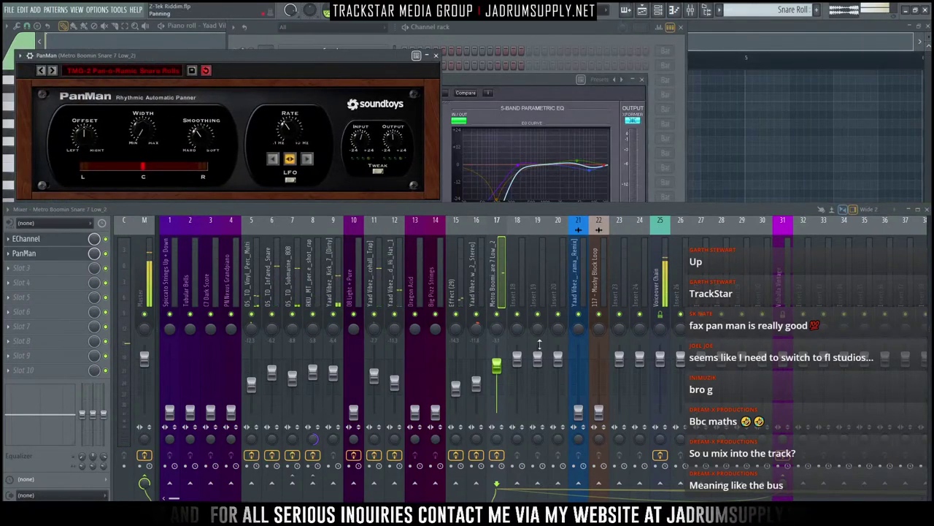
left_click_drag(200, 137, 175, 336)
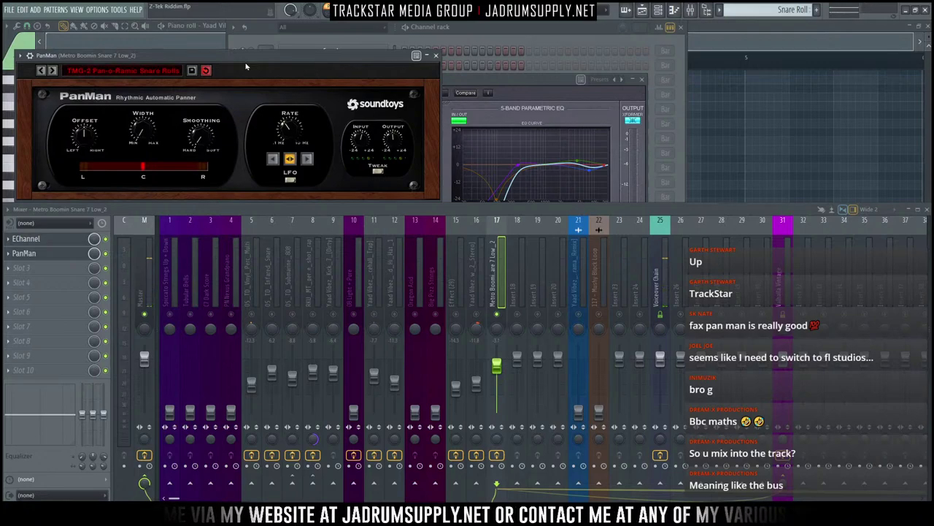
left_click_drag(246, 67, 334, 76)
key("space")
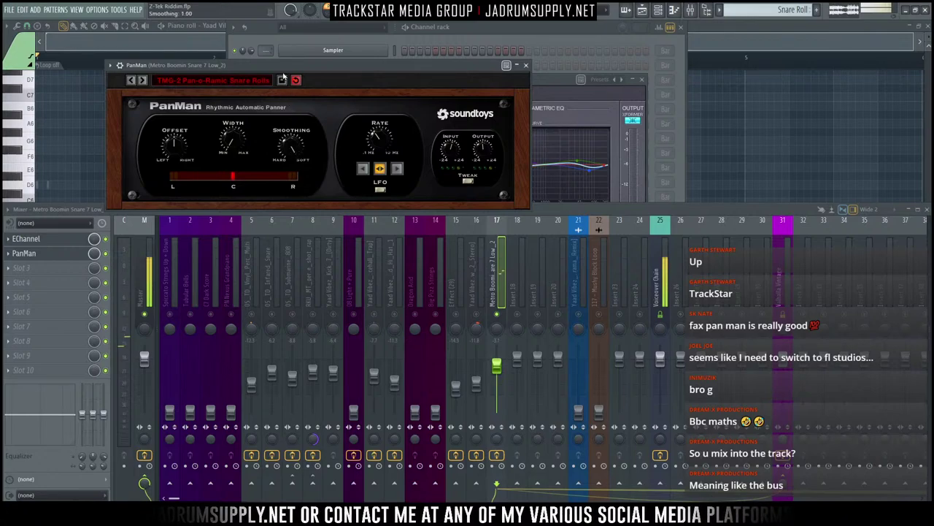
left_click_drag(286, 67, 271, 63)
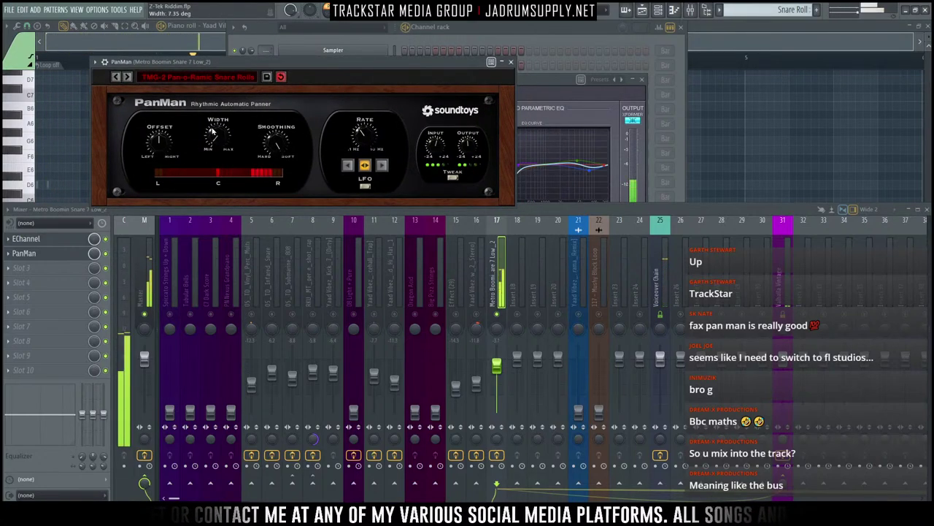
left_click_drag(212, 133, 206, 77)
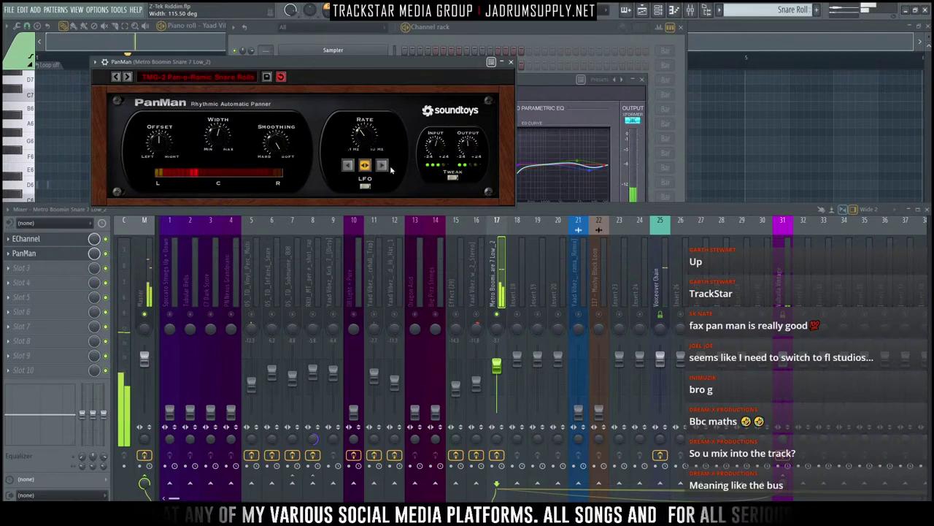
Step: Show PanMan's tweak controls and set WidthMod to about 78 degrees
left_click(454, 177)
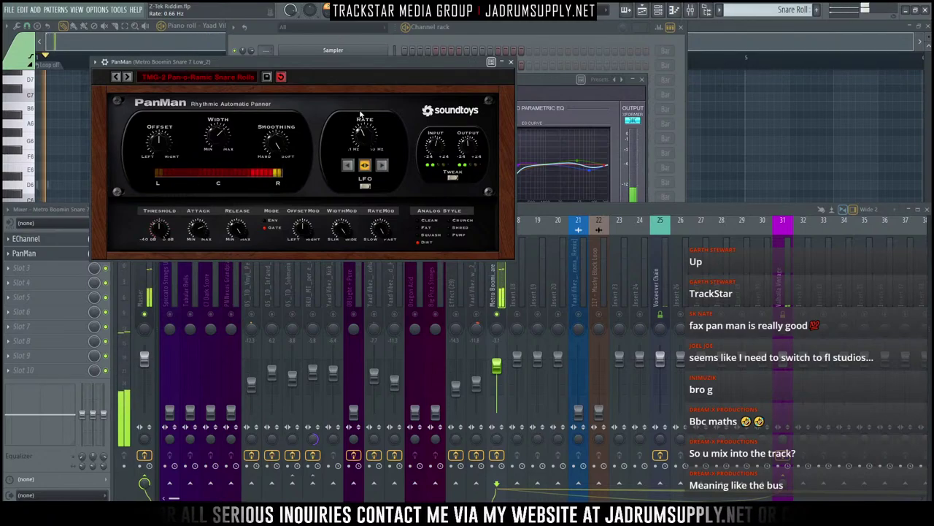
left_click_drag(351, 226, 342, 236)
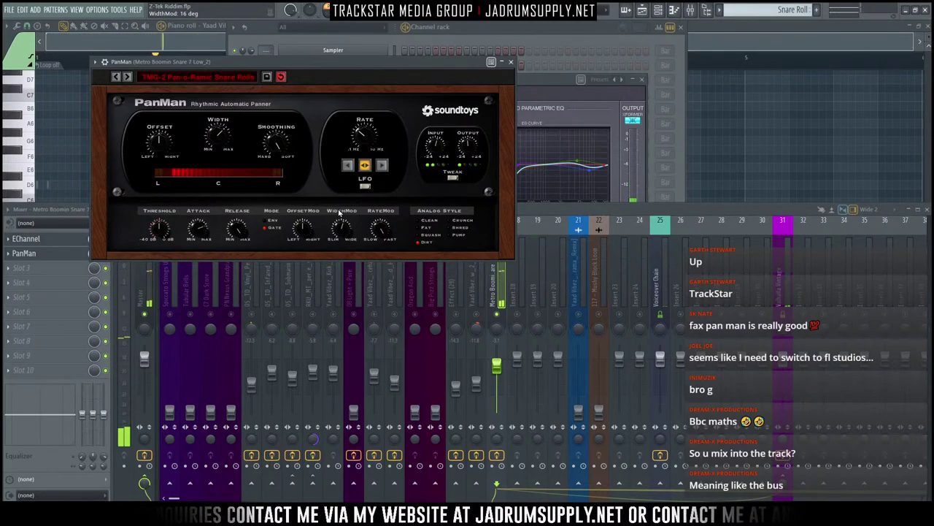
left_click_drag(343, 228, 333, 208)
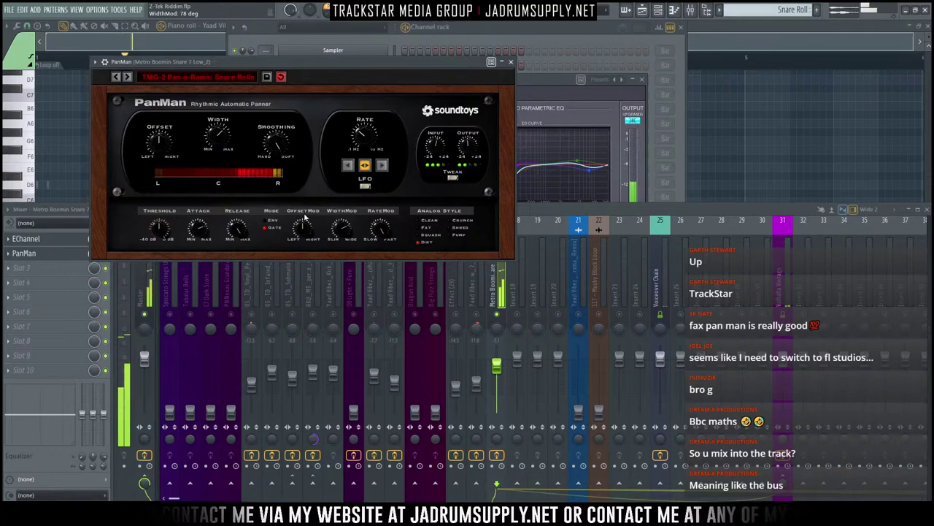
Step: Adjust PanMan's panning rate by ear and keep its smoothing at the softest setting
left_click_drag(357, 154, 352, 151)
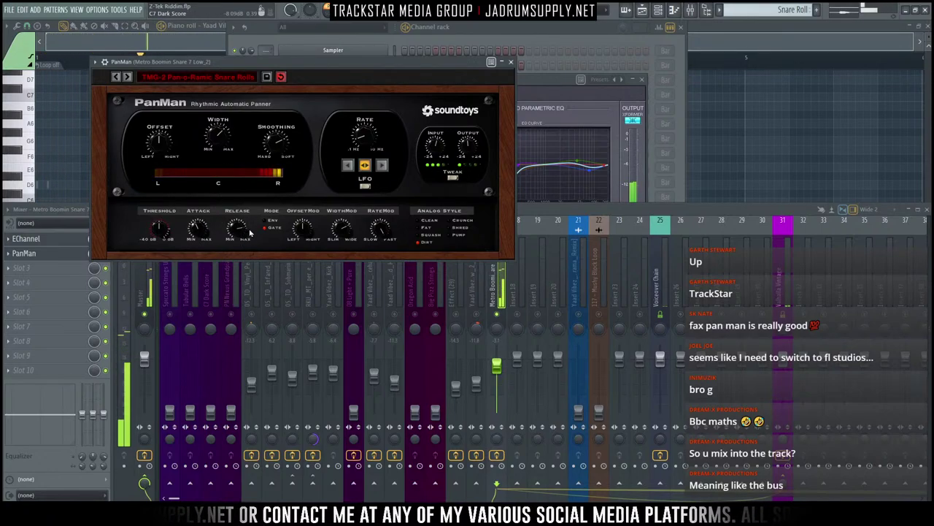
left_click_drag(277, 143, 296, 157)
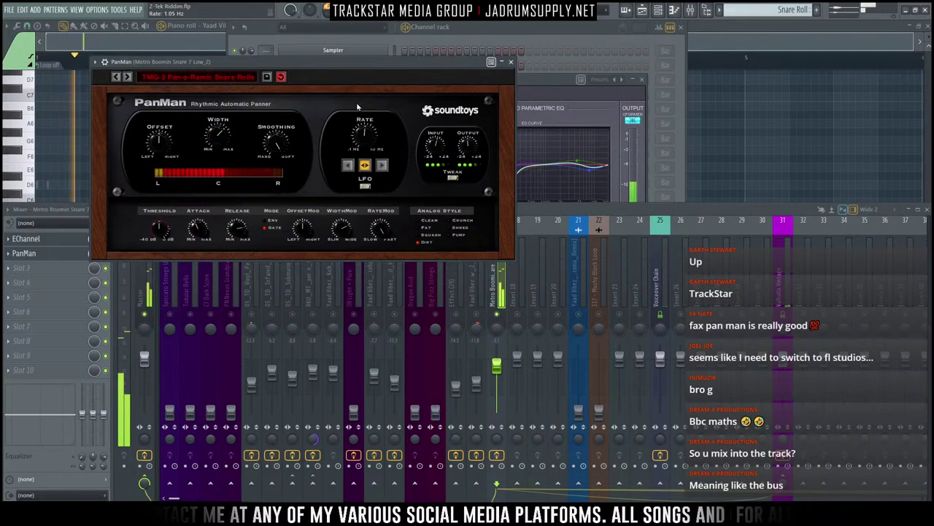
left_click_drag(356, 140, 366, 165)
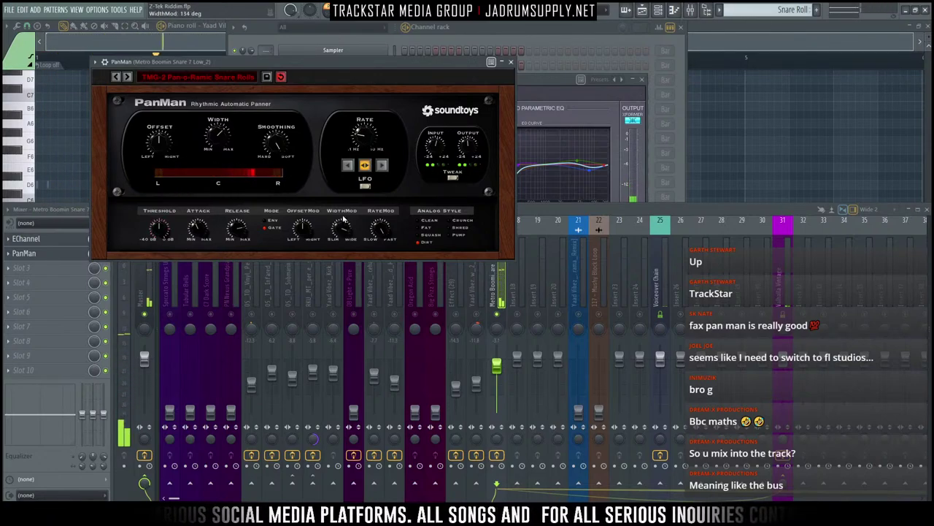
Step: Set PanMan's WidthMod to about 134 degrees, raise its release to maximum, and close the plugin window
left_click_drag(344, 213, 346, 217)
left_click_drag(241, 229, 247, 192)
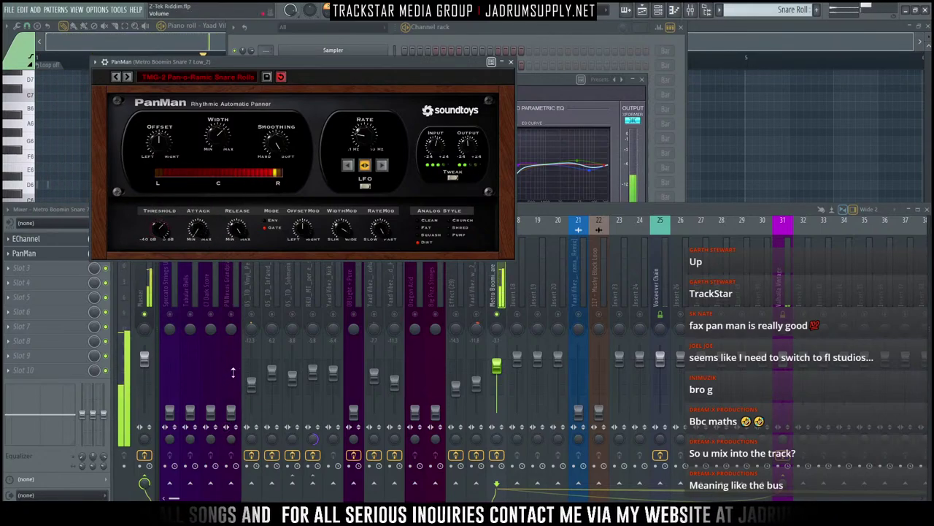
left_click(512, 63)
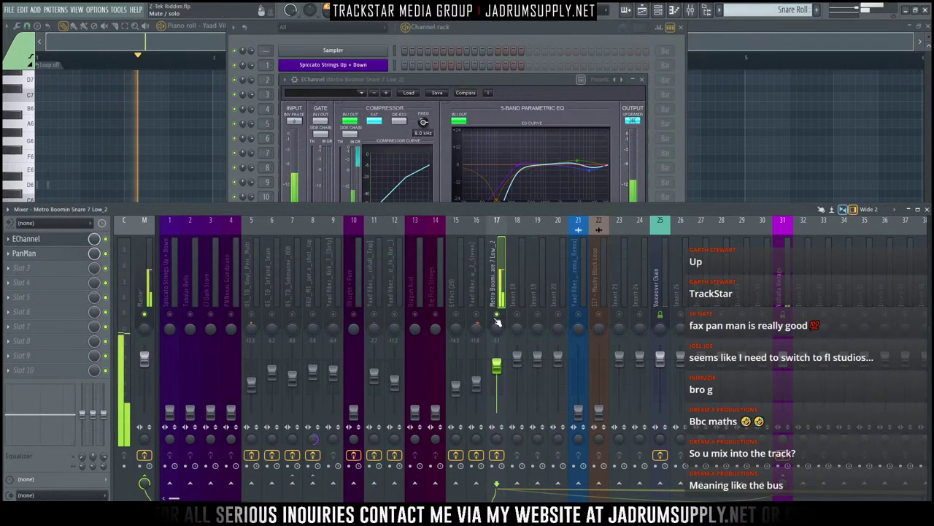
Step: Play the full mix with the snare unsoloed, bypassing PanMan and lowering the snare track's volume to about -4.5 dB
key("space")
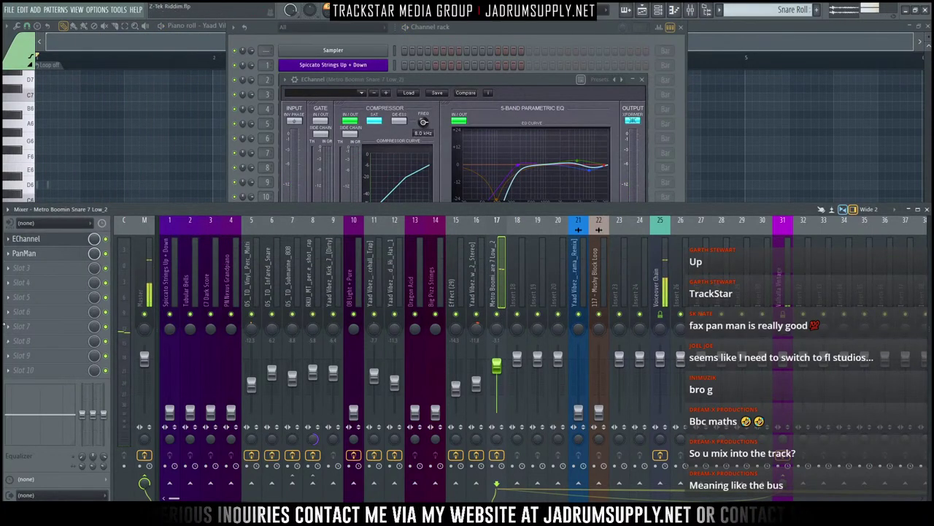
key("space")
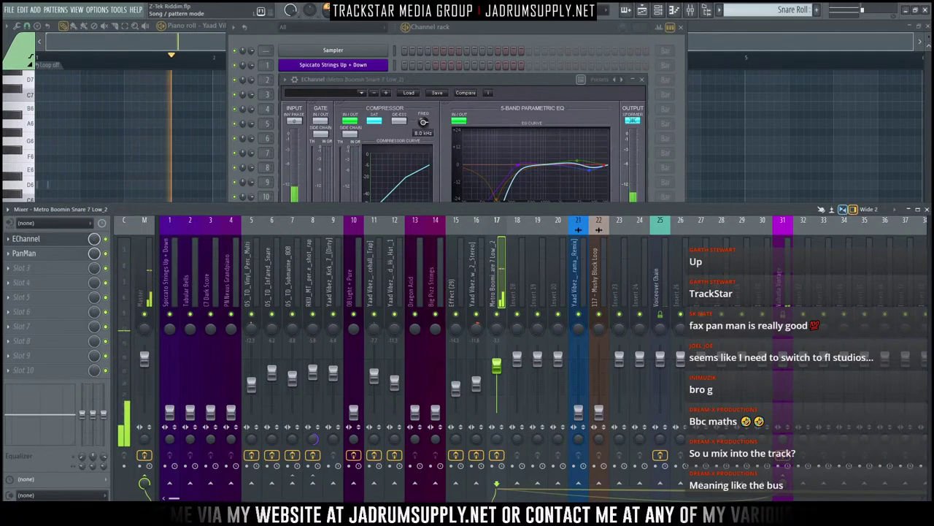
key("space")
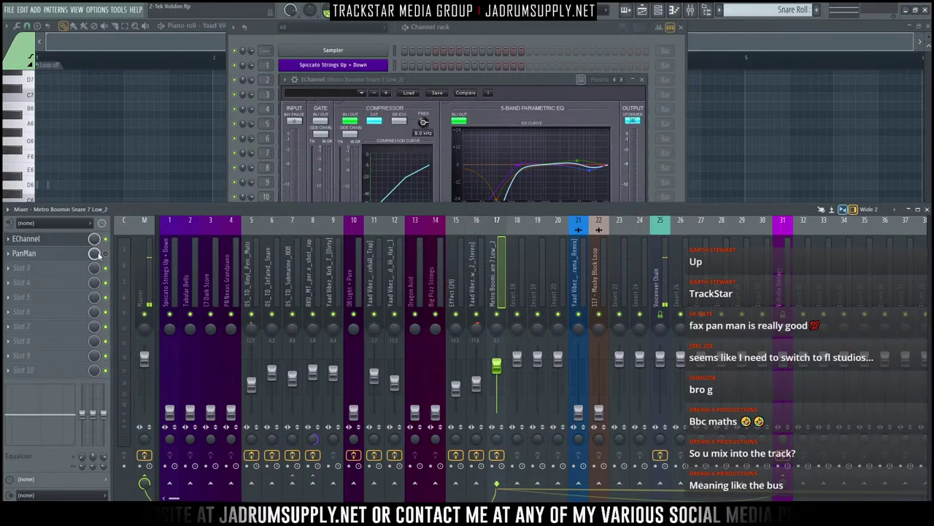
key("space")
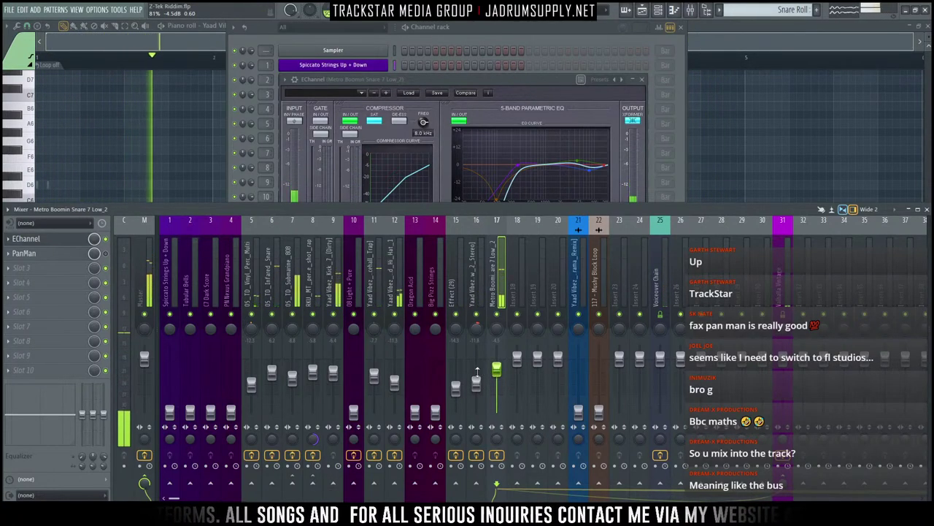
Step: Raise the Metro Boomin Snare track's volume to about -3.3 dB while playing the full mix
left_click(474, 394)
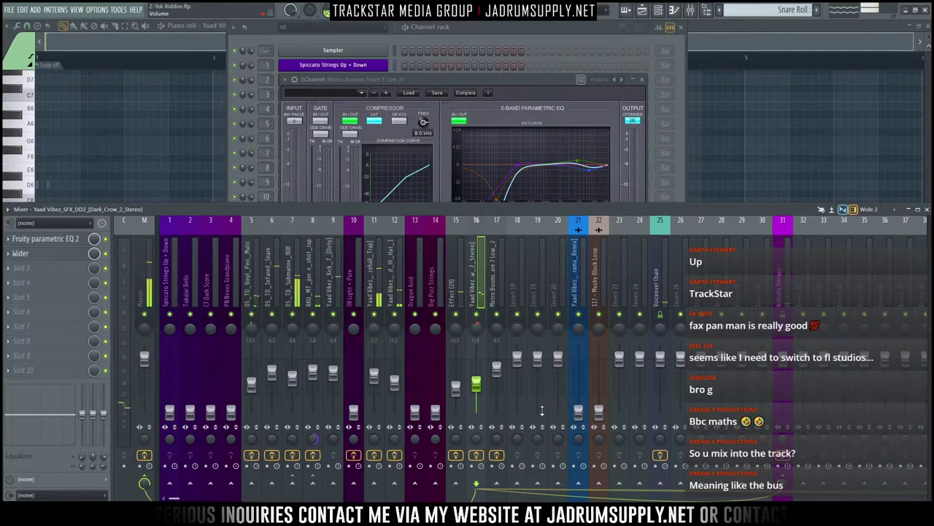
left_click(496, 367)
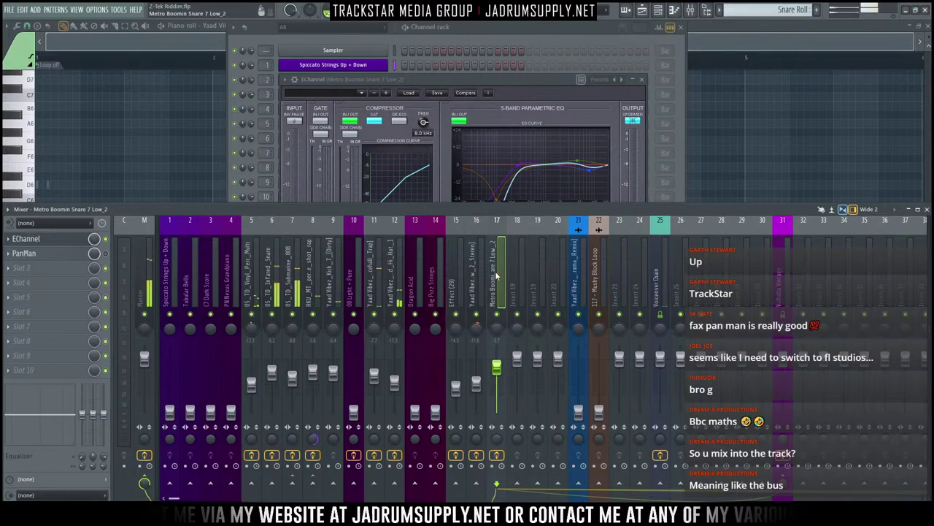
left_click(806, 291)
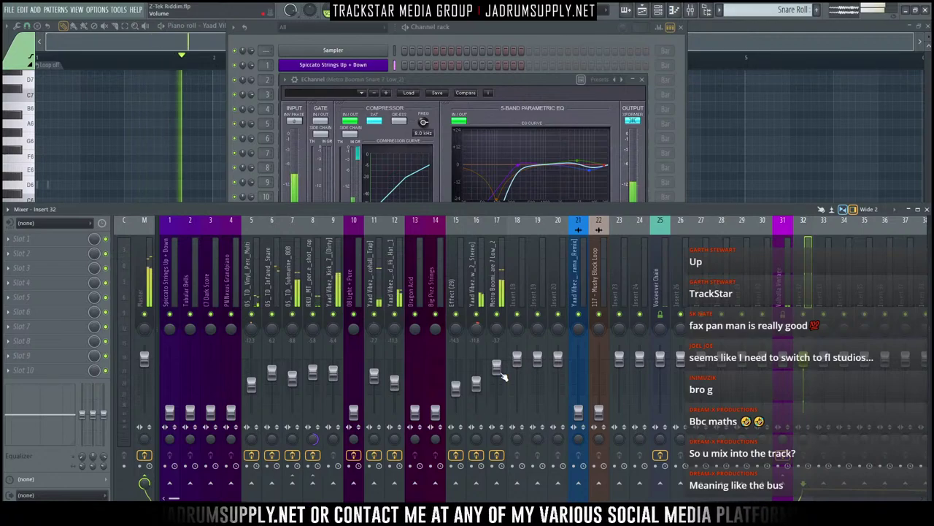
left_click(496, 366)
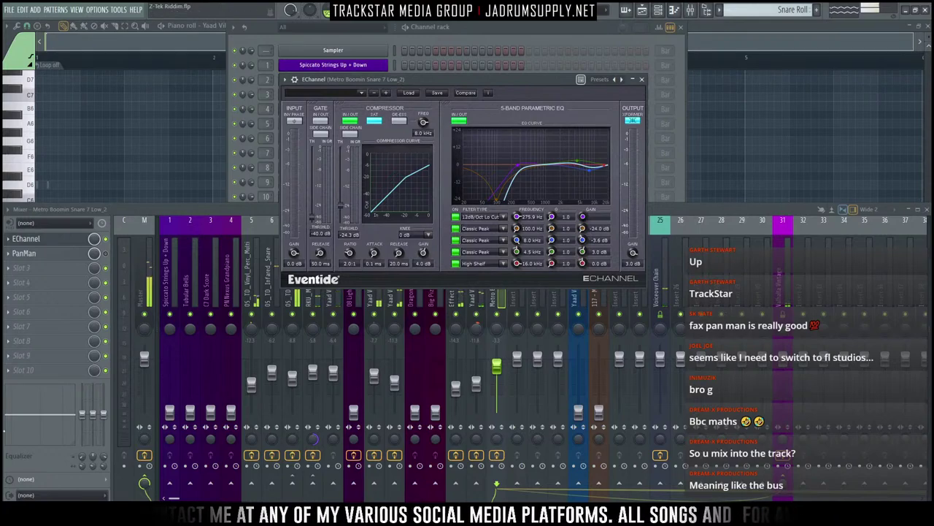
key("space")
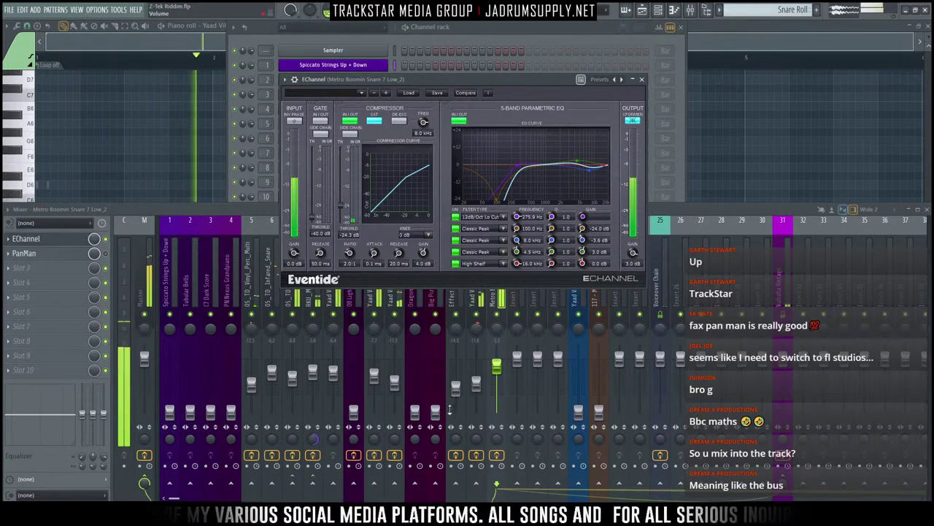
Step: Bring the Spiccato Strings track into the mix at a volume of about -7.1 dB
left_click(145, 286)
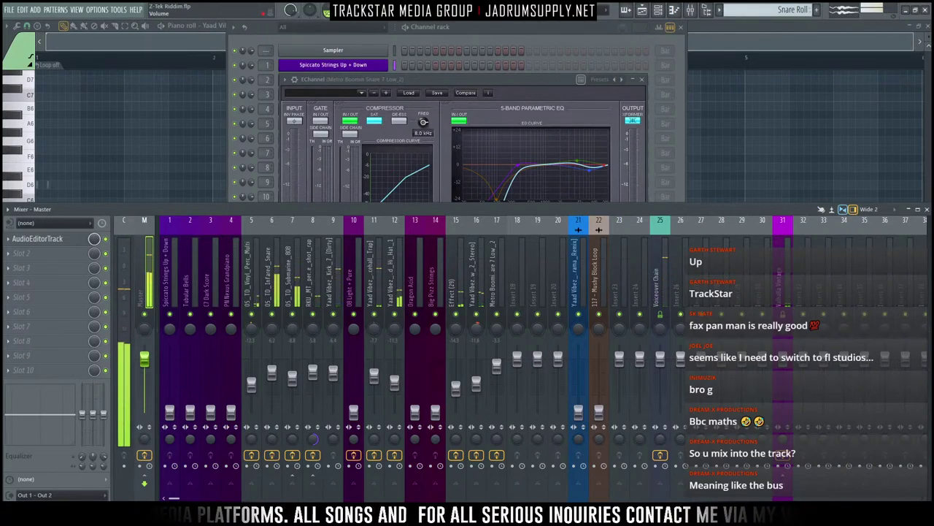
left_click_drag(170, 411, 169, 379)
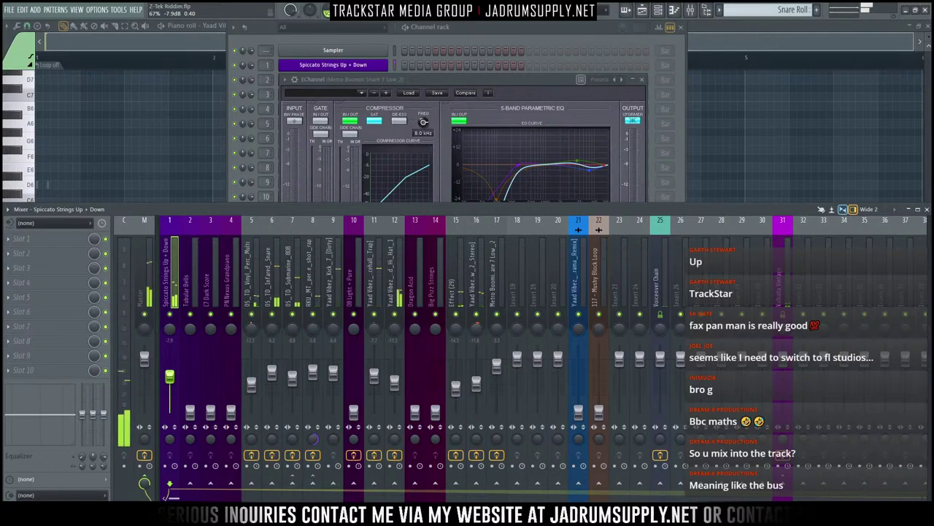
left_click_drag(170, 376, 170, 375)
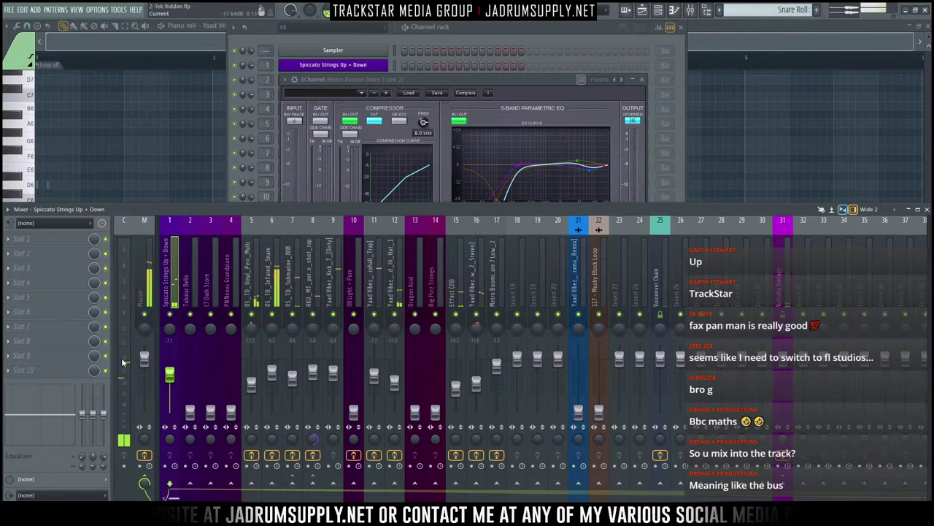
Step: Insert the stock Fruity Parametric EQ 2 in the first effect slot of the Spiccato Strings track
left_click(45, 238)
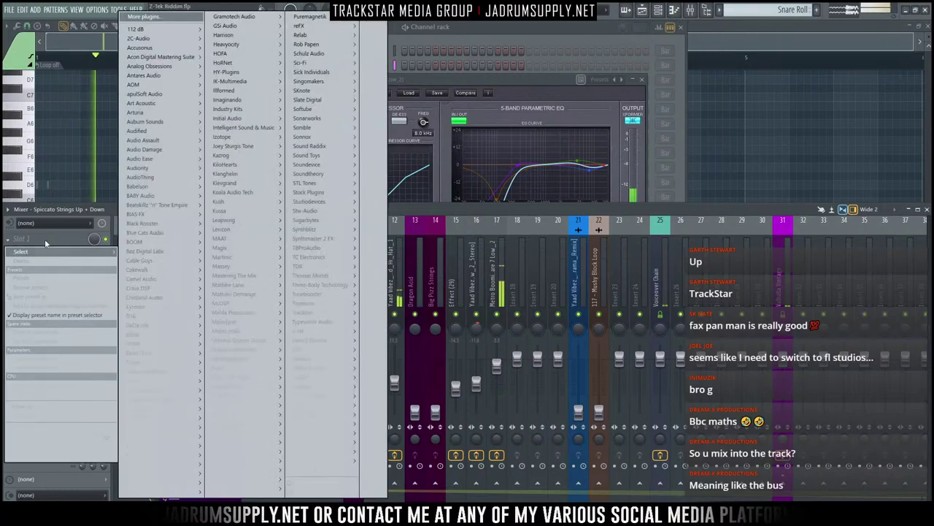
mouse_move(321, 192)
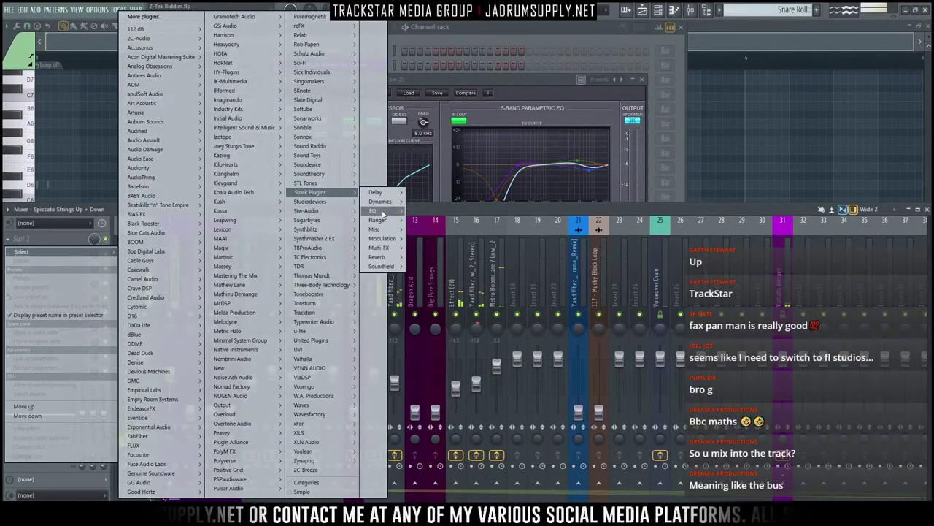
left_click(442, 212)
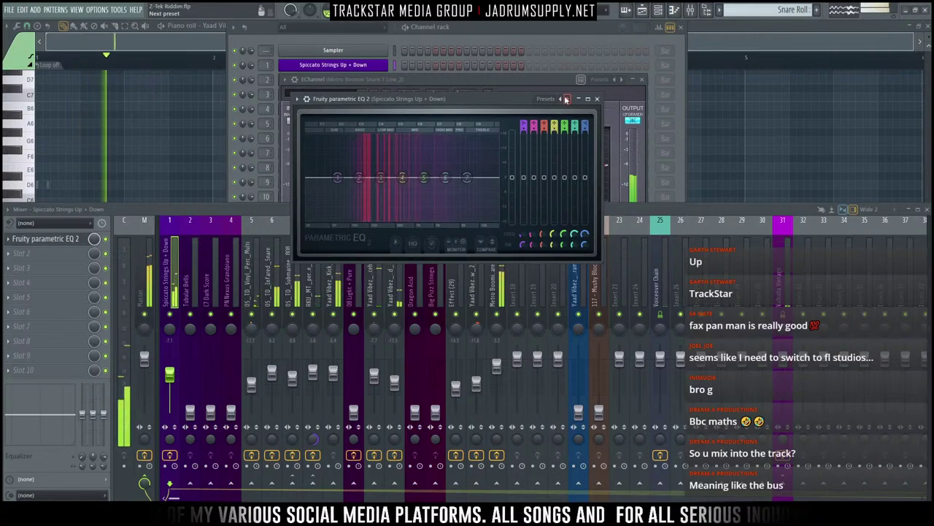
left_click(566, 100)
left_click(515, 115)
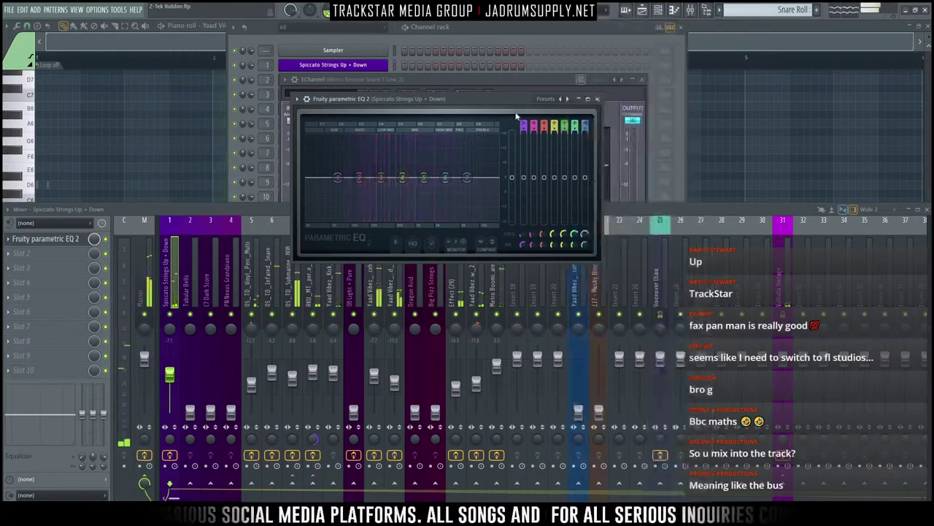
Step: Make band 1 of the strings EQ a high pass, raise its cutoff from the sub range into the bass, and close the EQ
left_click_drag(523, 121, 523, 122)
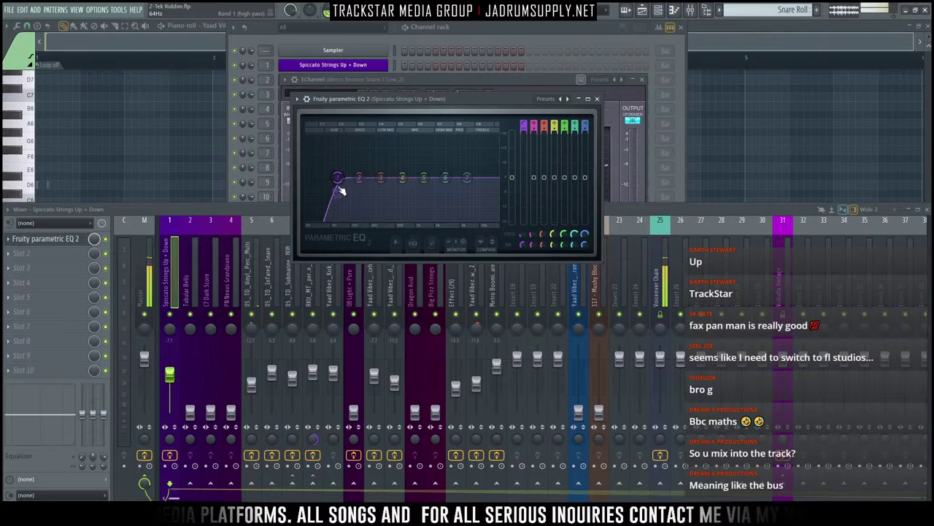
left_click_drag(337, 178, 357, 178)
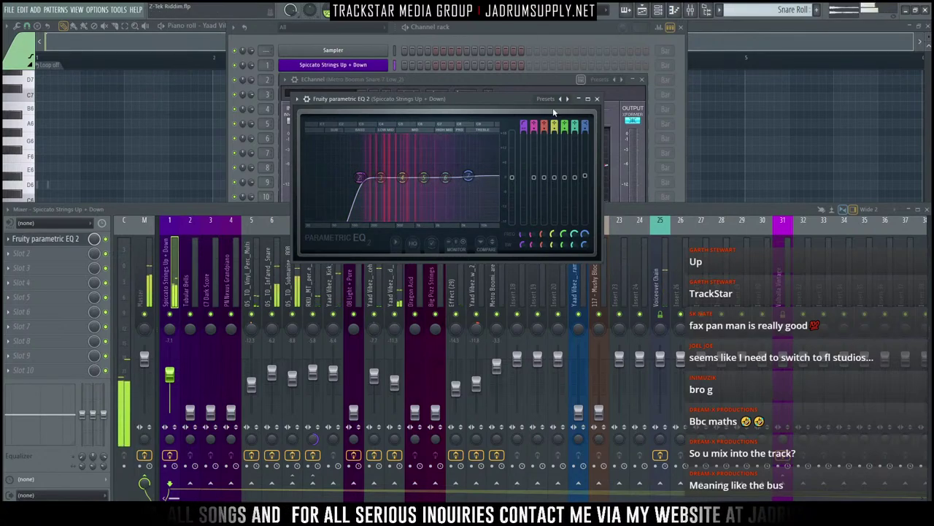
left_click(597, 98)
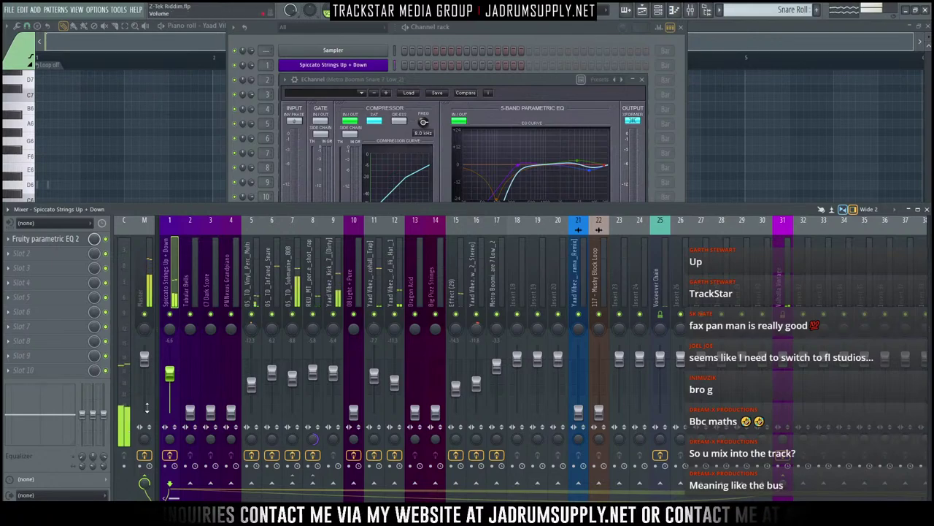
Step: Set the Spiccato Strings volume to about -6.4 dB and bring the Tubular Bells up to about -9.8 dB
left_click_drag(172, 376, 173, 375)
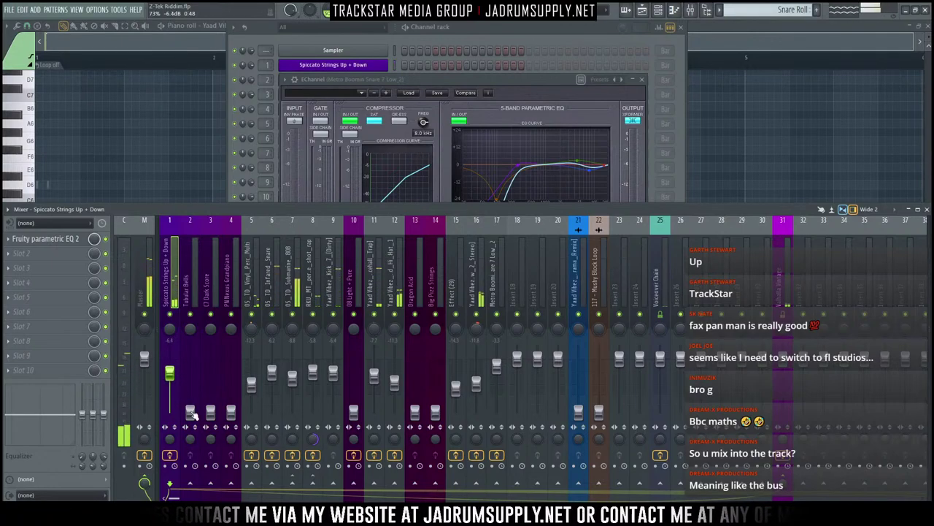
left_click_drag(190, 413, 191, 394)
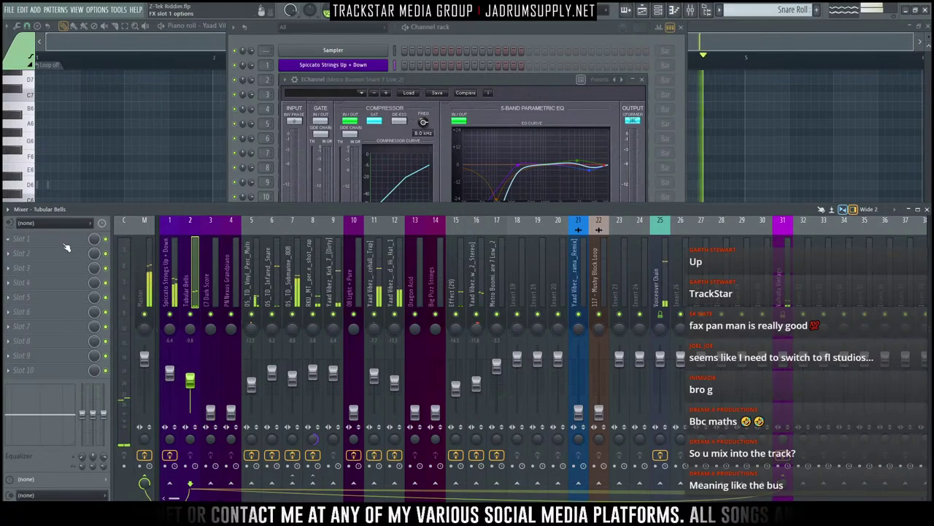
Step: Insert the stock Fruity Parametric EQ 2 in the first effect slot of the Tubular Bells track
left_click(22, 238)
mouse_move(21, 251)
mouse_move(310, 192)
mouse_move(381, 210)
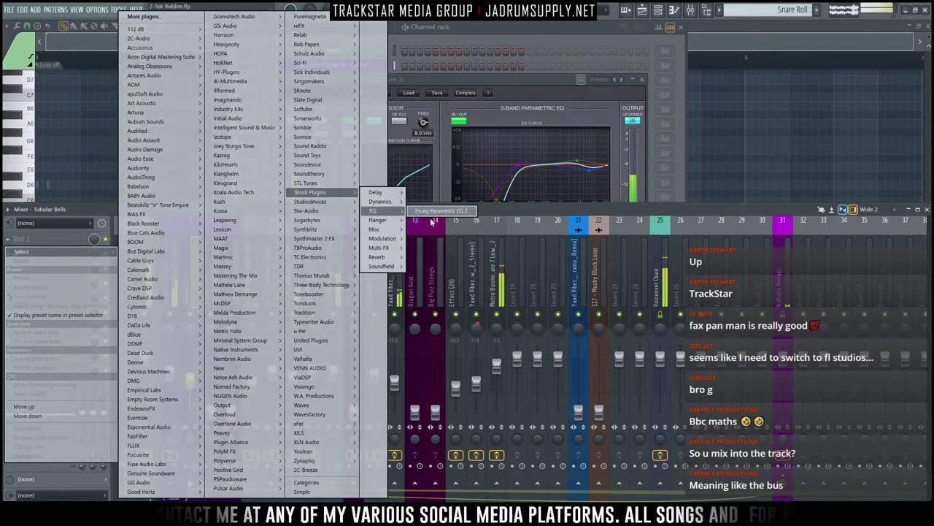
left_click(438, 211)
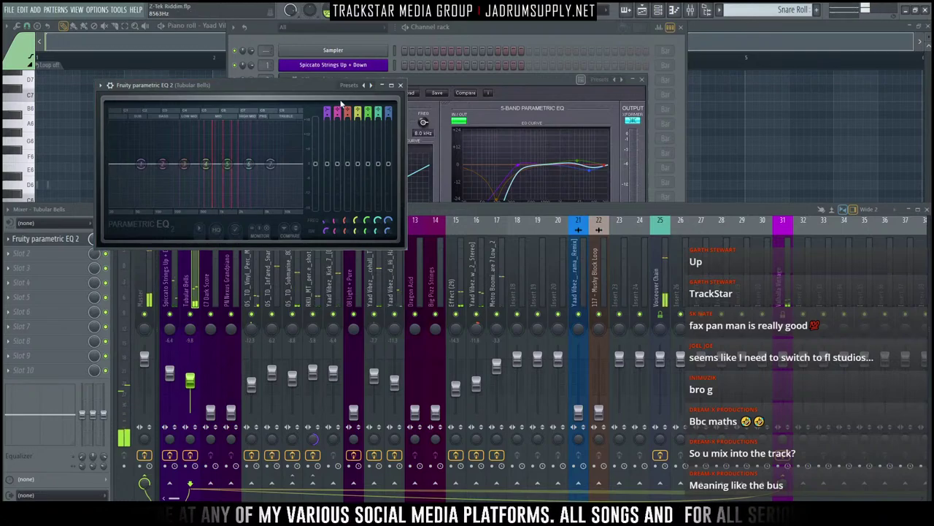
Step: Load the Full Wave Filter preset on the bells EQ, raise its low cut into the low mids, and close the EQ
left_click(365, 86)
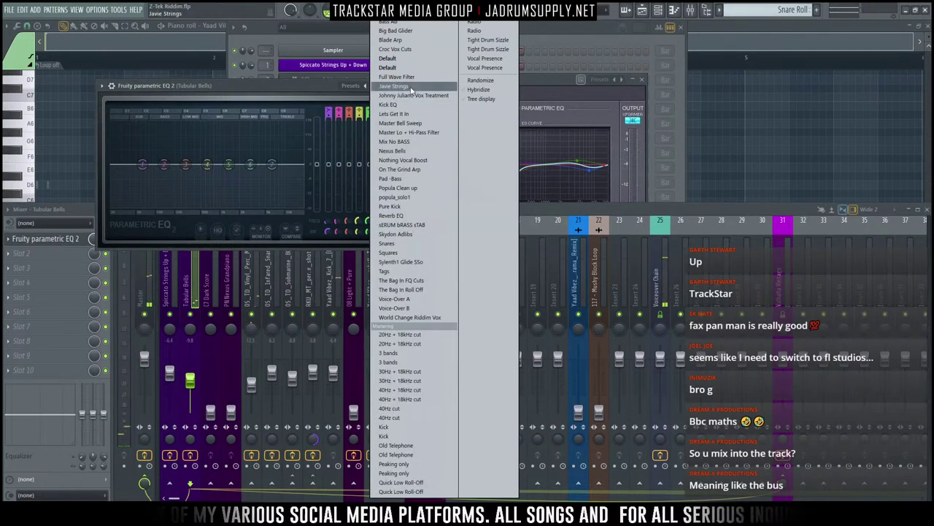
left_click(420, 79)
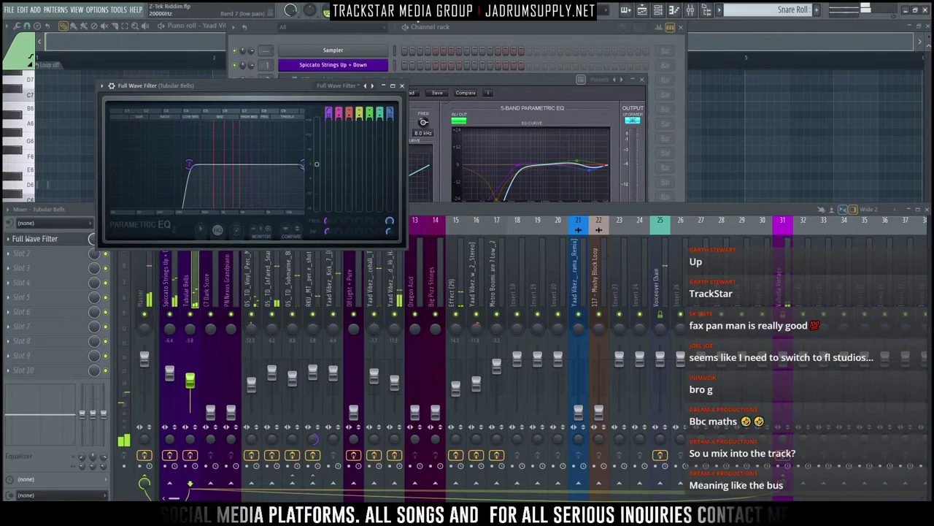
left_click(398, 86)
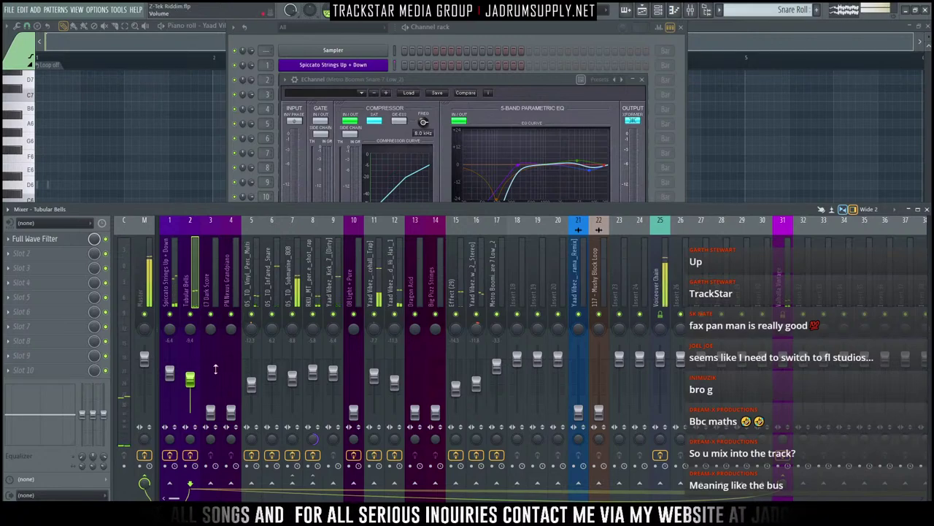
Step: Raise the C7 Dark Score track's volume to about -6.8 dB and solo the track
left_click(211, 374)
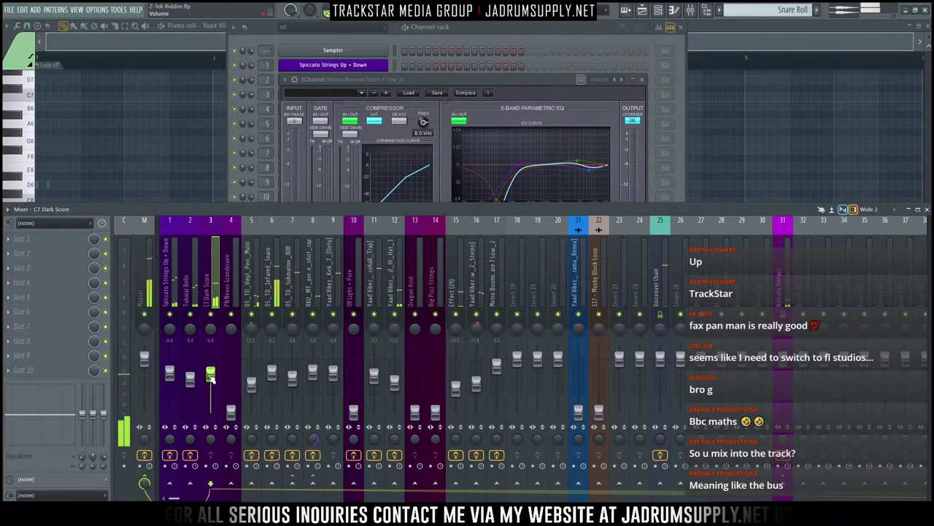
right_click(214, 320)
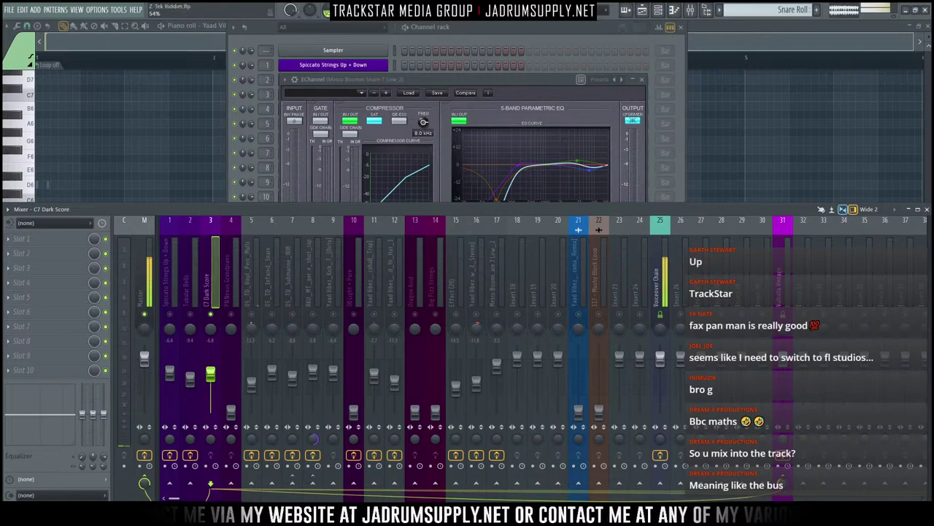
Step: Try Fruity Parametric EQ 2 with the Full Wave Filter preset on the C7 Dark Score track
left_click(39, 238)
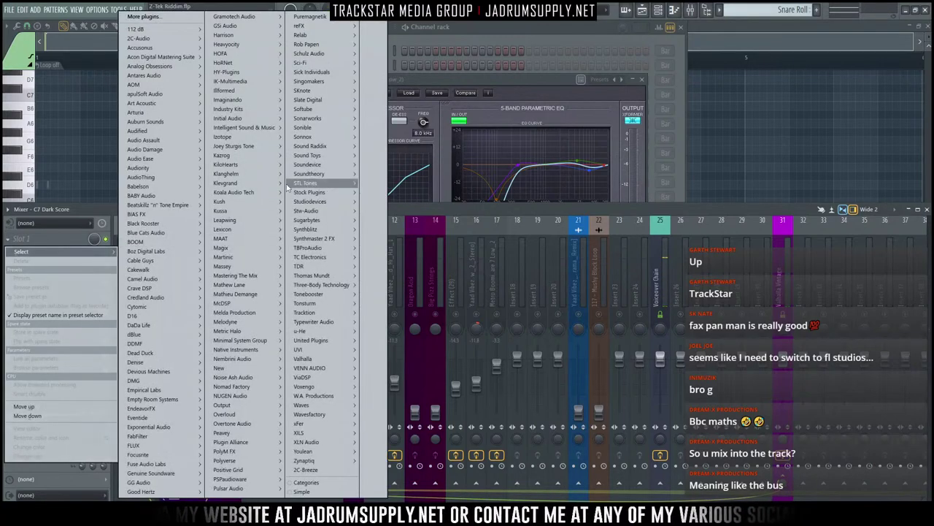
mouse_move(321, 193)
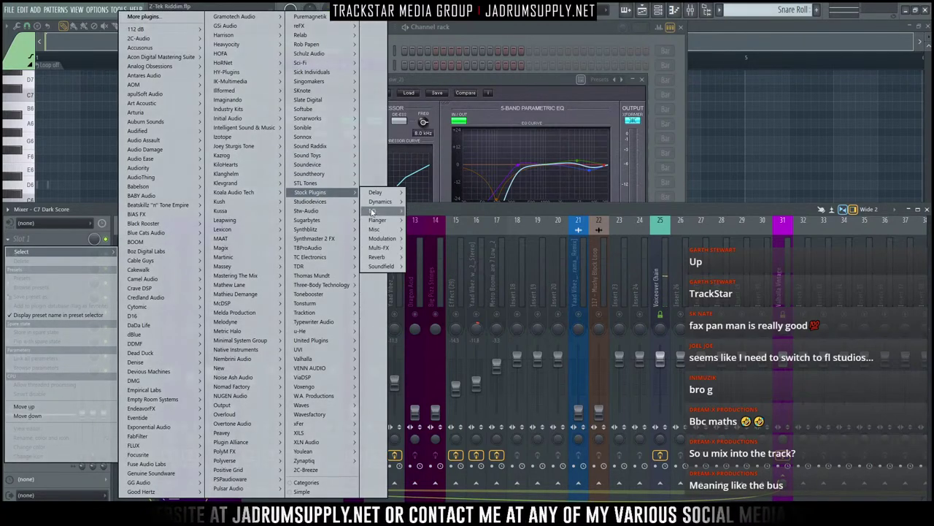
mouse_move(375, 212)
left_click(464, 213)
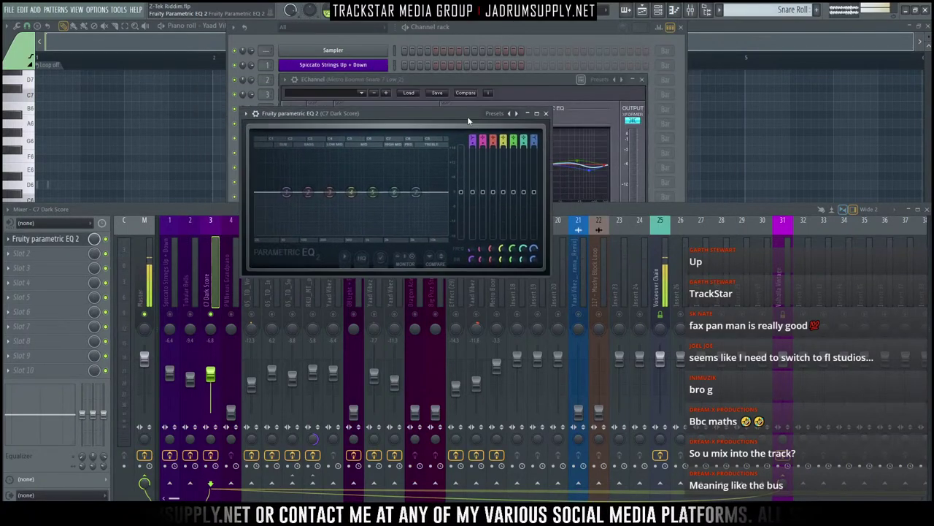
left_click(517, 115)
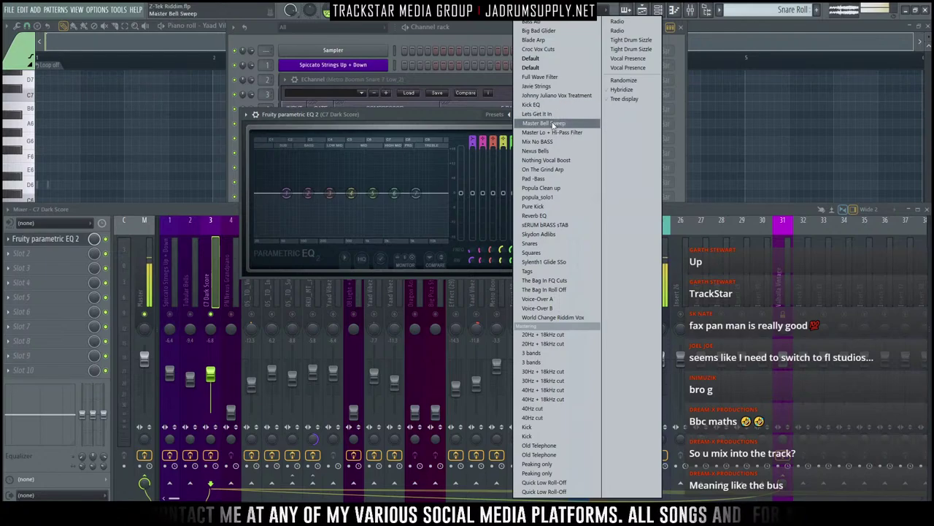
left_click(551, 79)
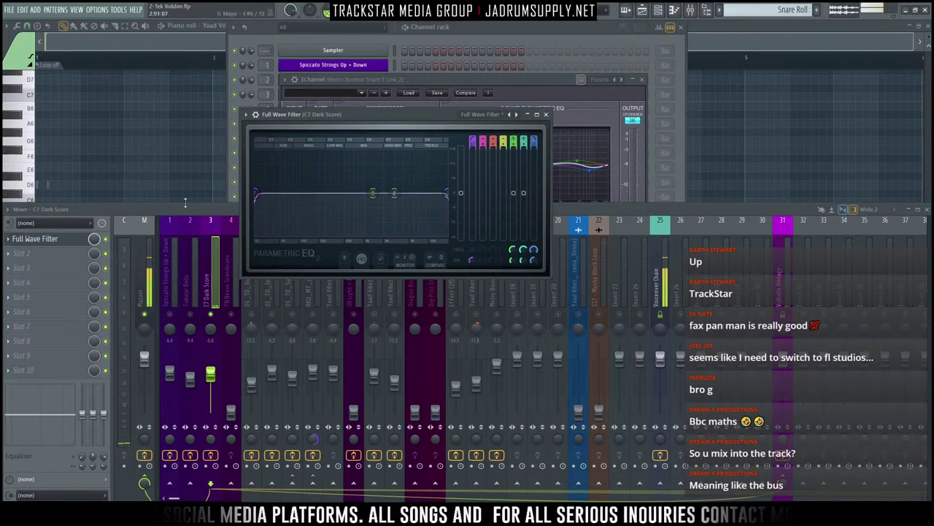
Step: Replace the C7 Dark Score track's EQ with the stereo version of FabFilter Pro-Q 3
left_click(13, 239)
mouse_move(25, 251)
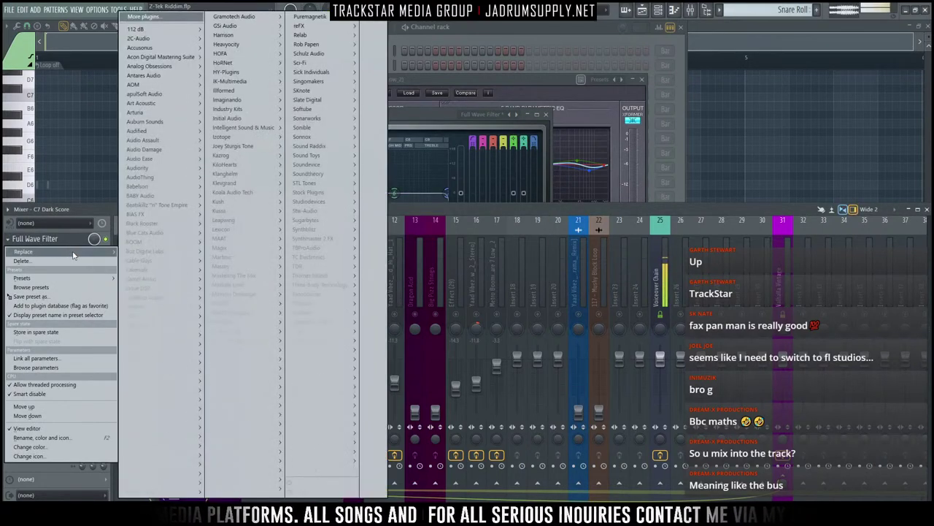
mouse_move(166, 432)
mouse_move(139, 435)
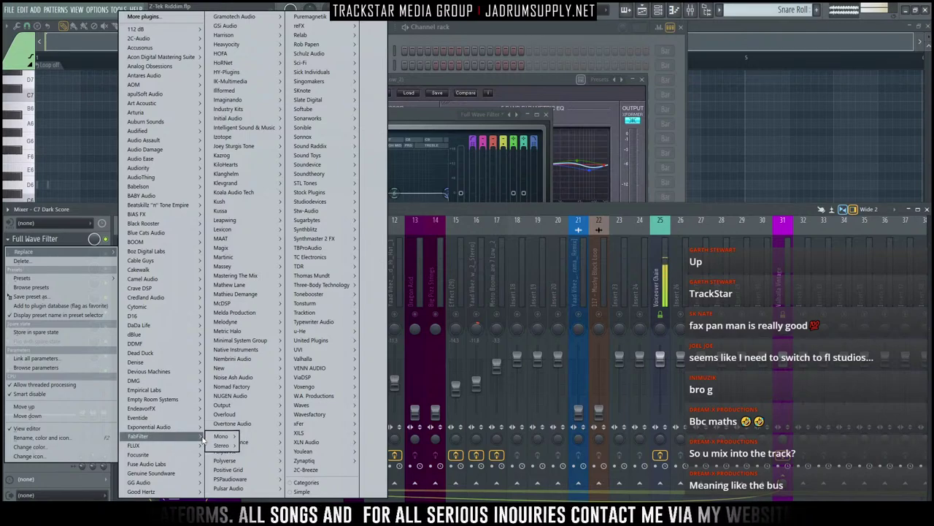
mouse_move(222, 445)
mouse_move(253, 464)
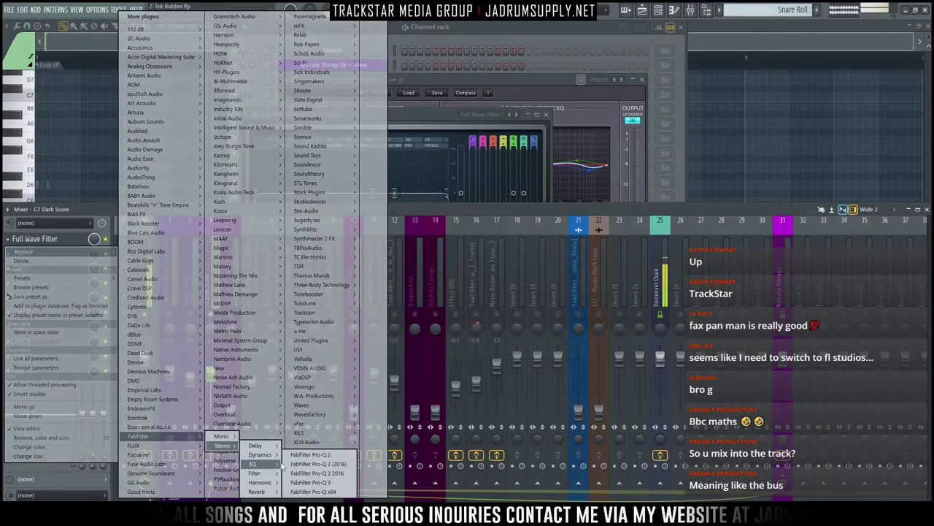
left_click(336, 483)
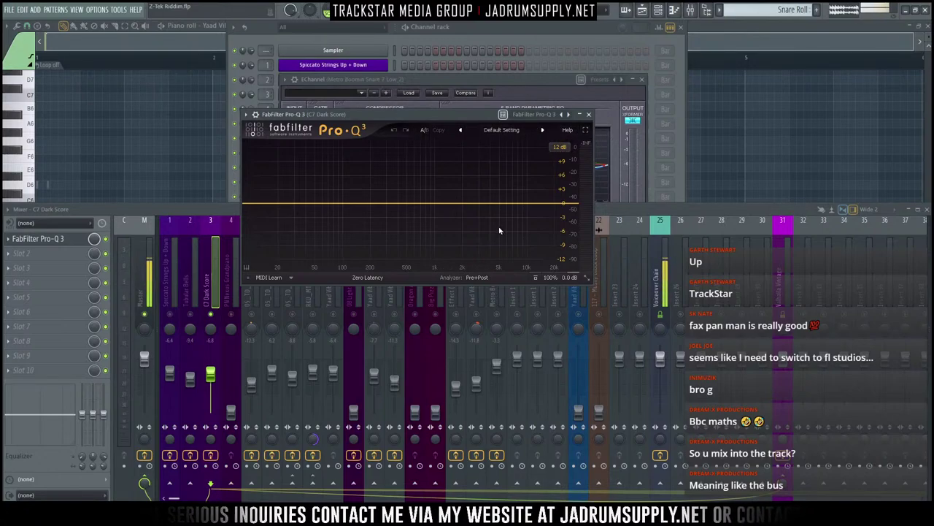
Step: Add a 30 dB/oct low cut at about 286 Hz to the C7 Dark Score track's EQ during playback
left_click(252, 204)
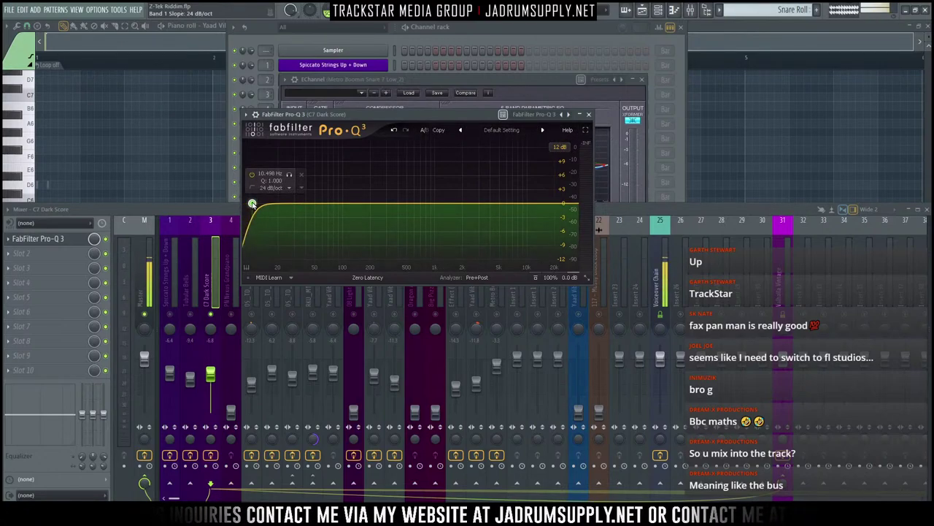
key("space")
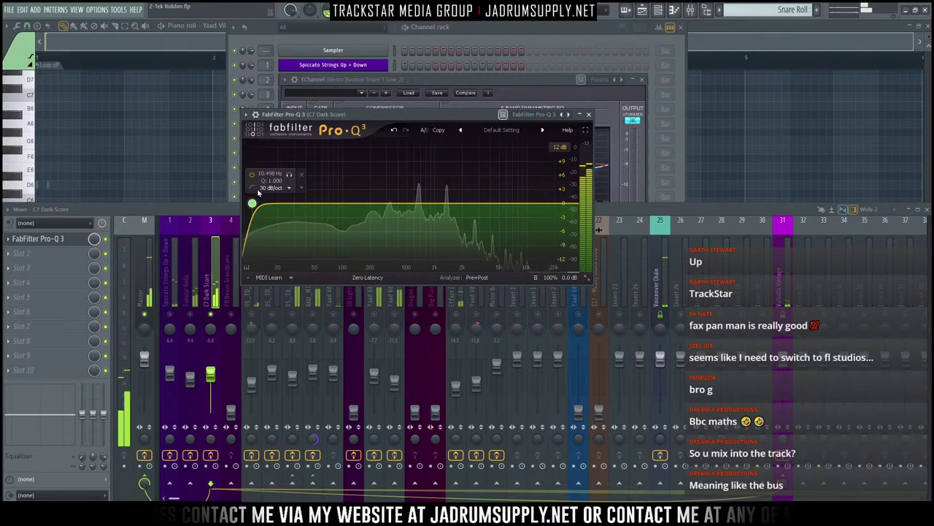
left_click_drag(267, 207, 372, 209)
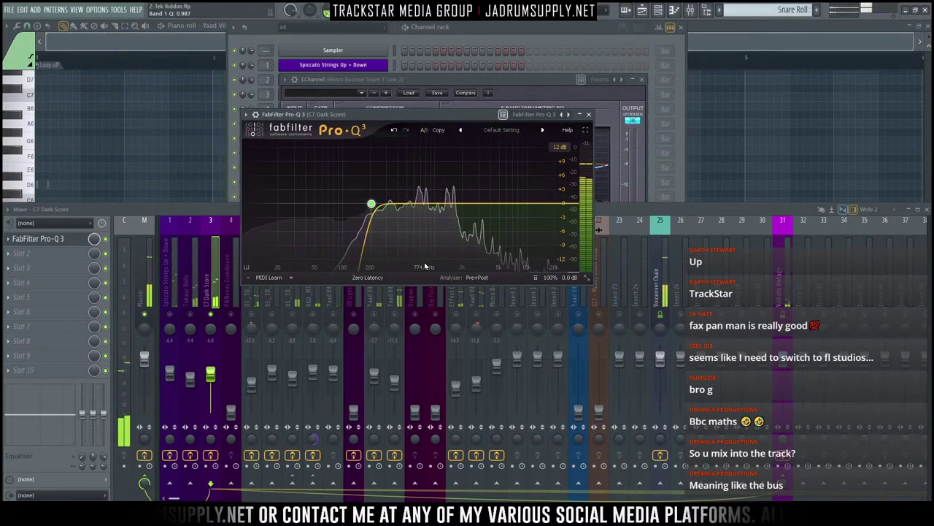
Step: Pull down the resonant peaks near 528, 694, 1029, 1422 and 2097 Hz by grabbing them from the enlarged spectrum
key("Delete")
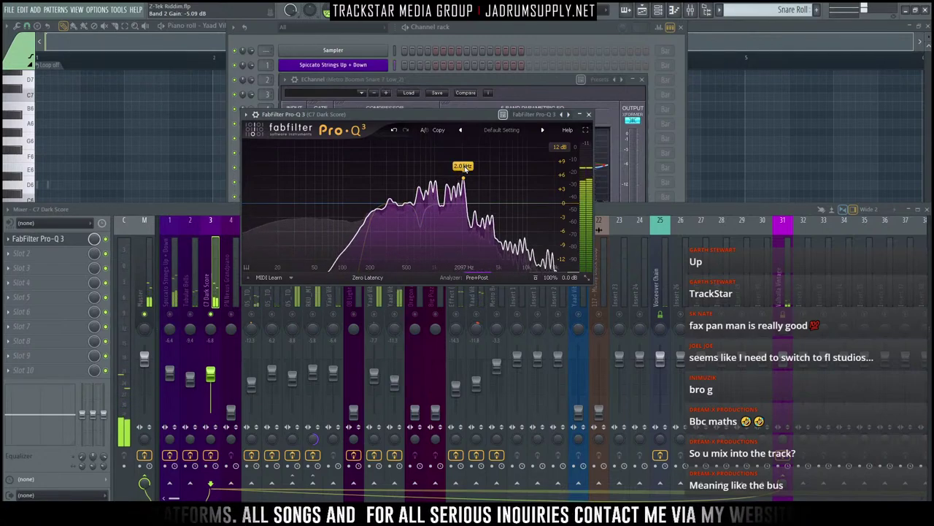
left_click_drag(463, 180, 462, 191)
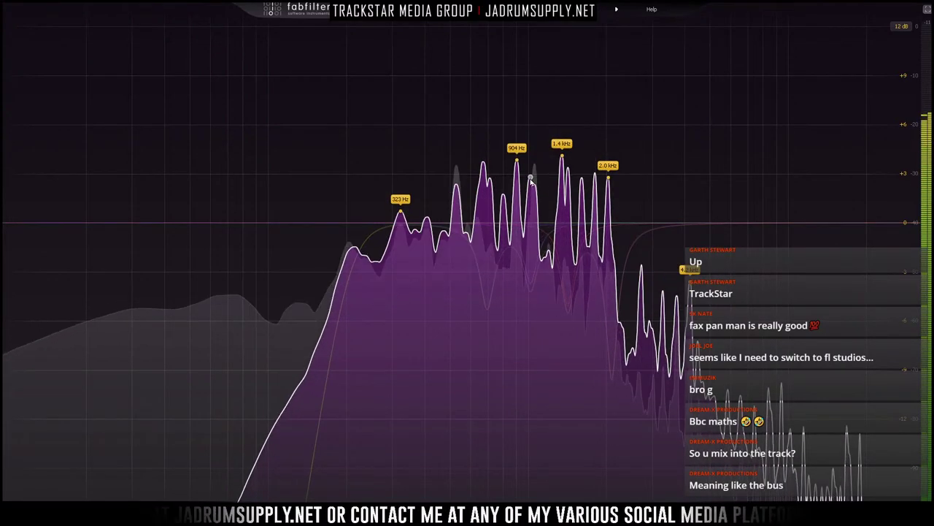
left_click_drag(531, 174, 531, 233)
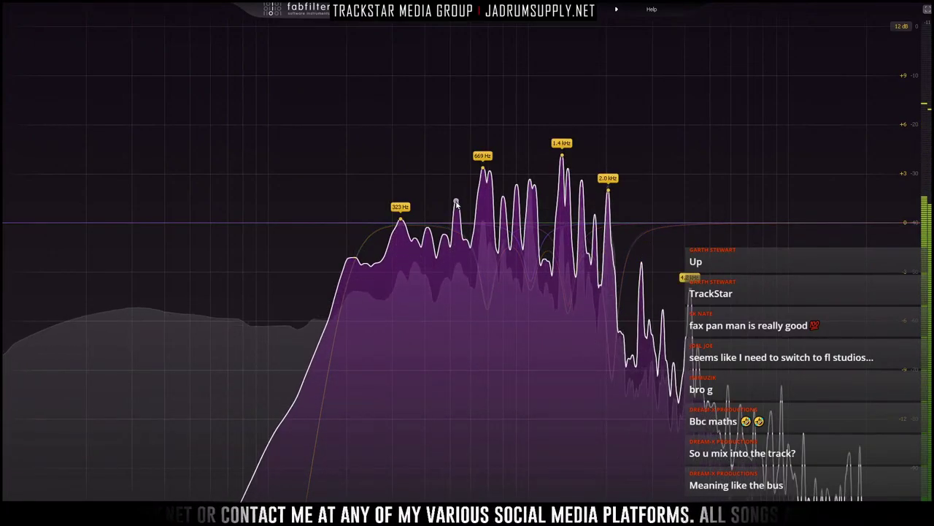
left_click_drag(456, 205, 456, 308)
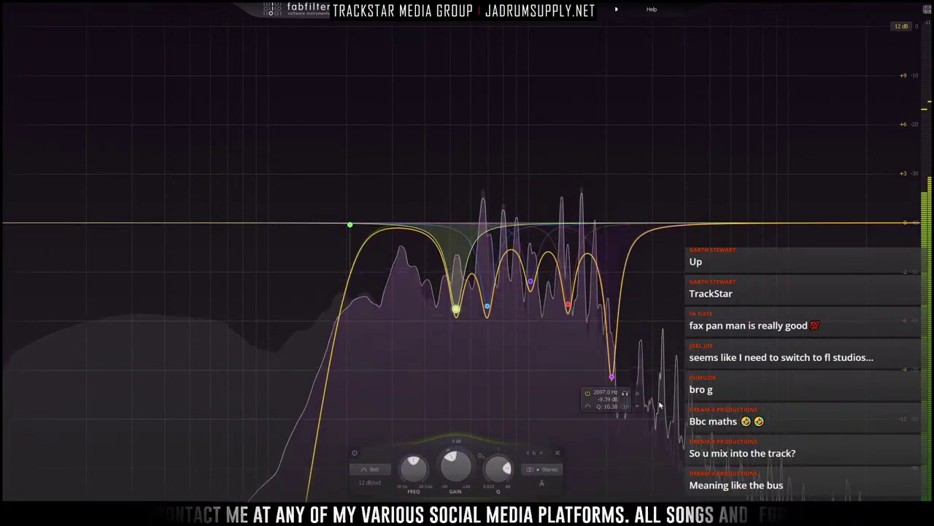
Step: Set all five bell bands to a gain of -10 dB and a Q of 40
left_click_drag(719, 441, 423, 242)
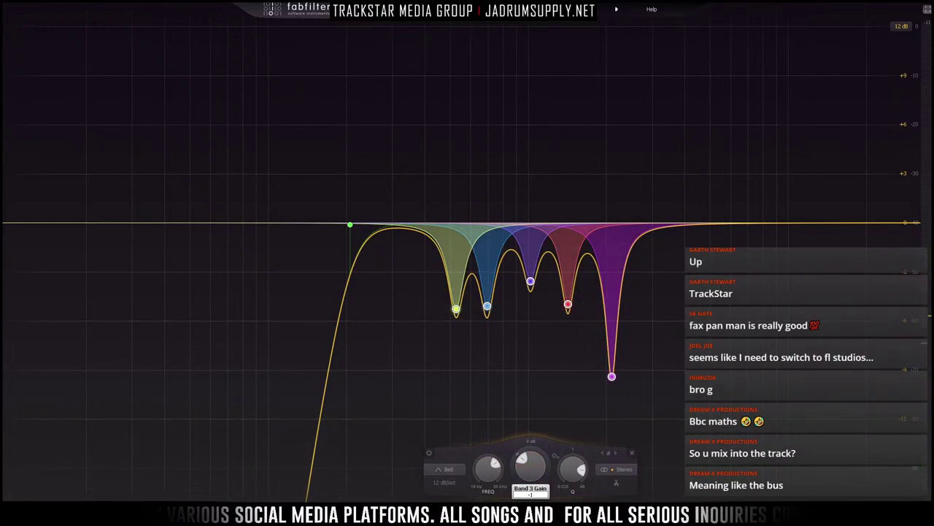
key("Return")
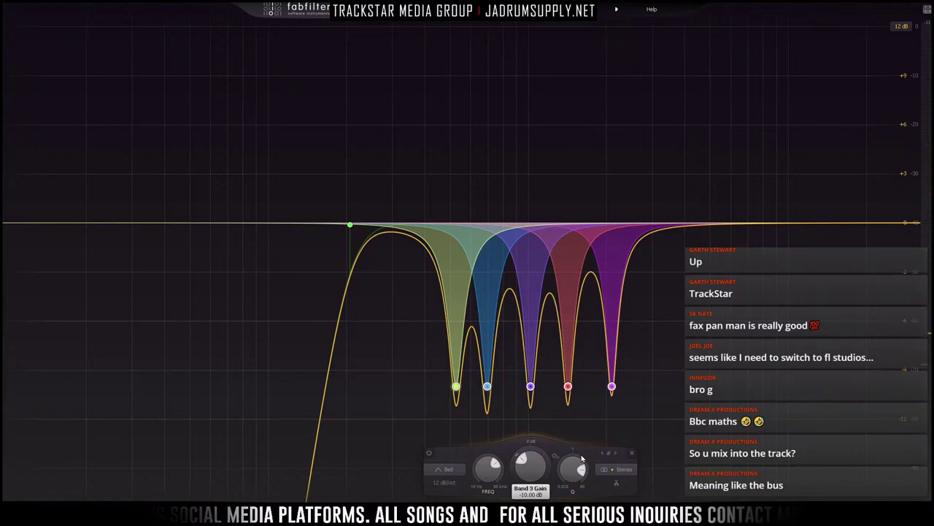
left_click_drag(583, 458, 581, 366)
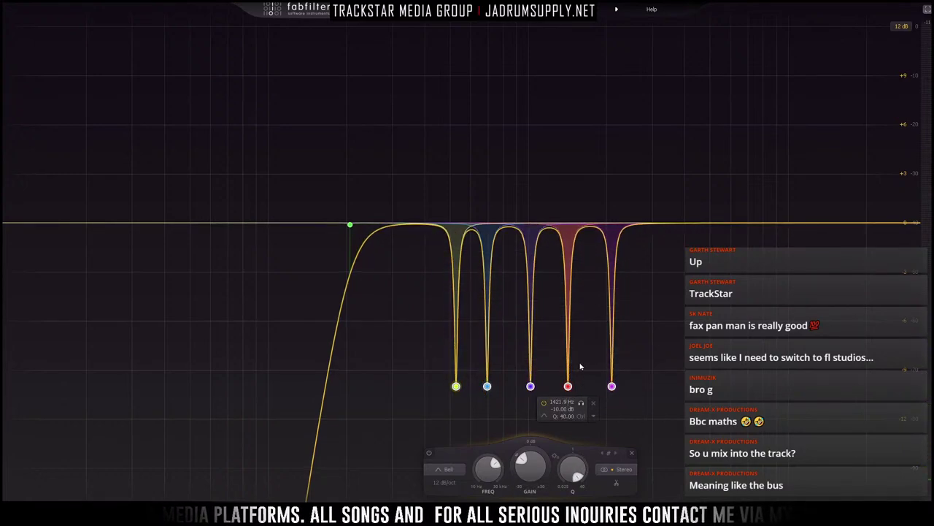
Step: Make the five bell bands dynamic, switch their threshold from automatic to manual, and give them an upward dynamic range
right_click(568, 392)
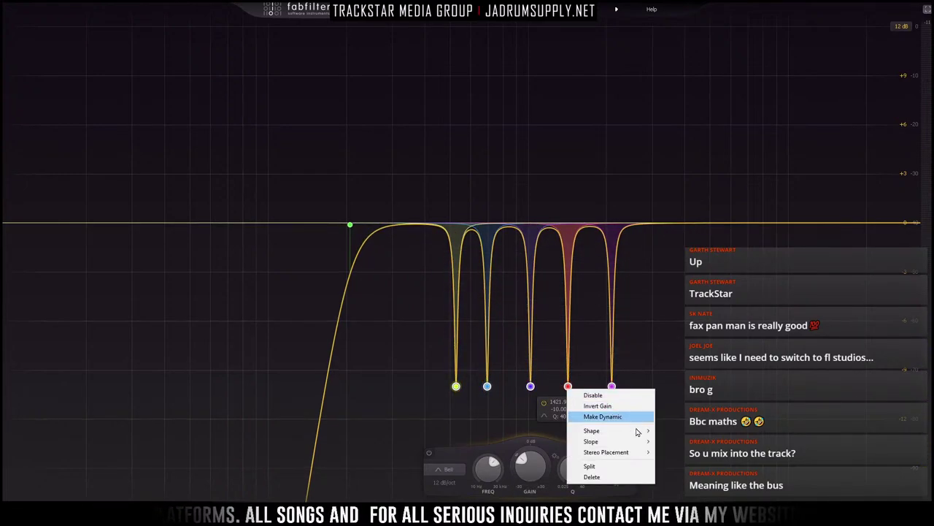
left_click(605, 417)
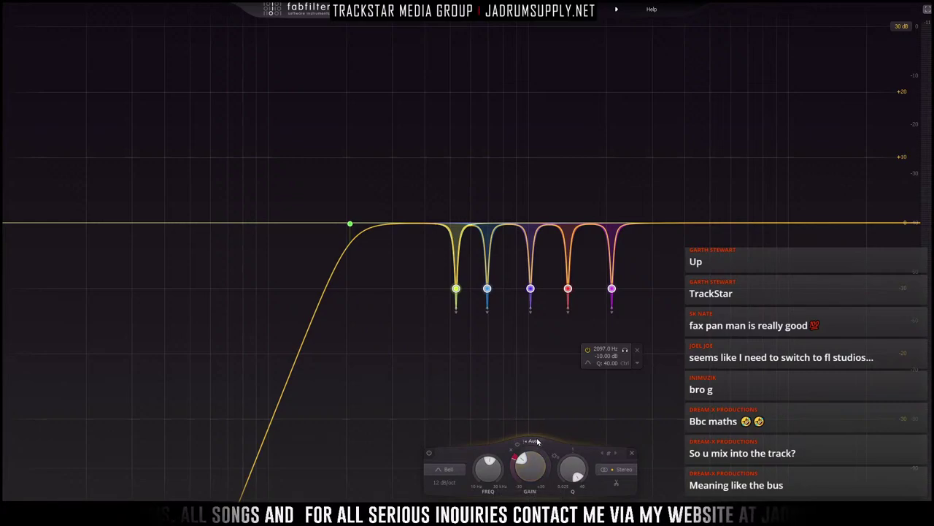
left_click(537, 440)
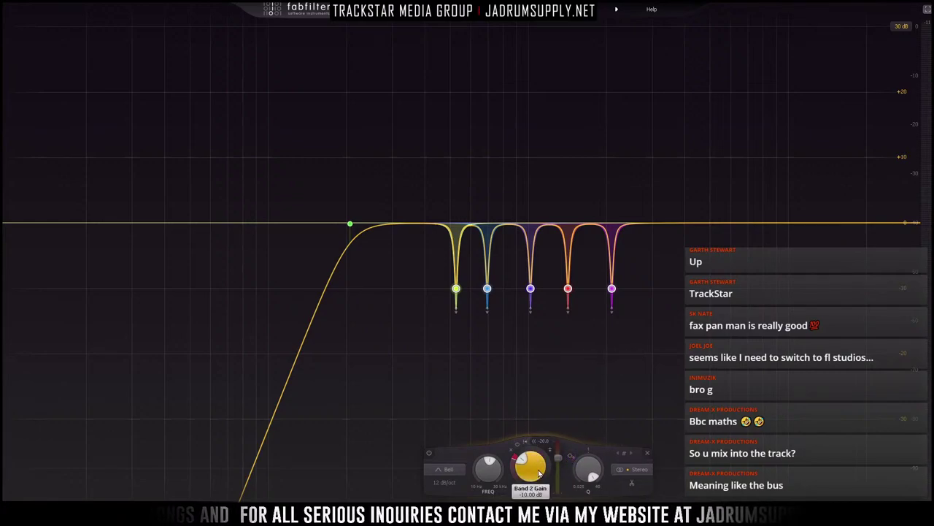
mouse_move(487, 308)
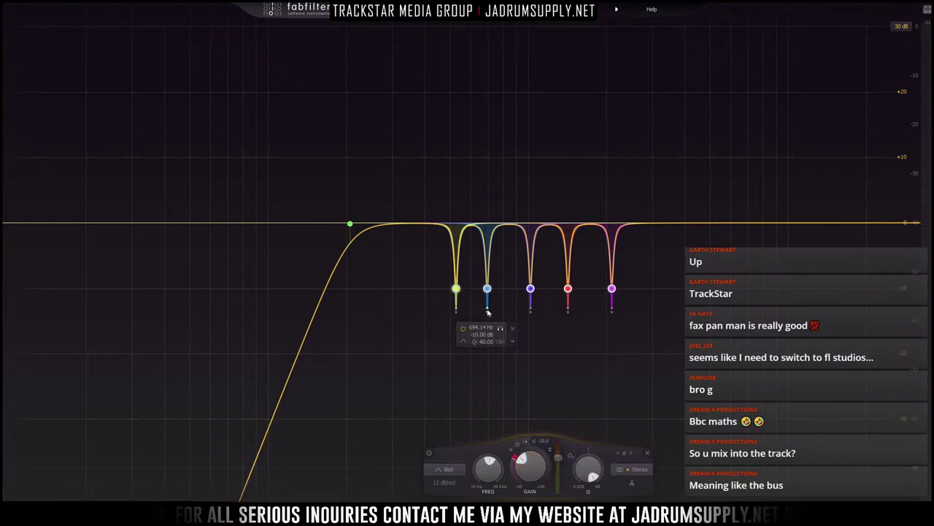
left_click_drag(489, 312, 476, 130)
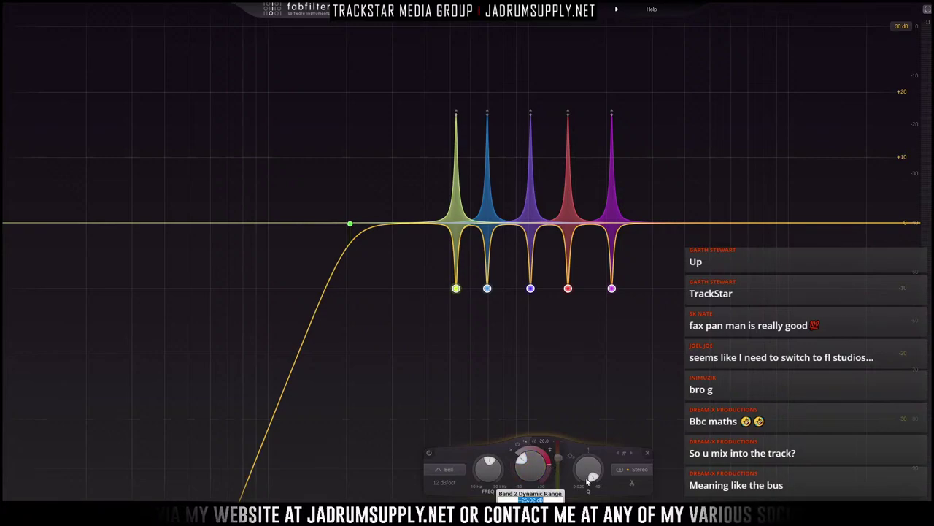
key("Return")
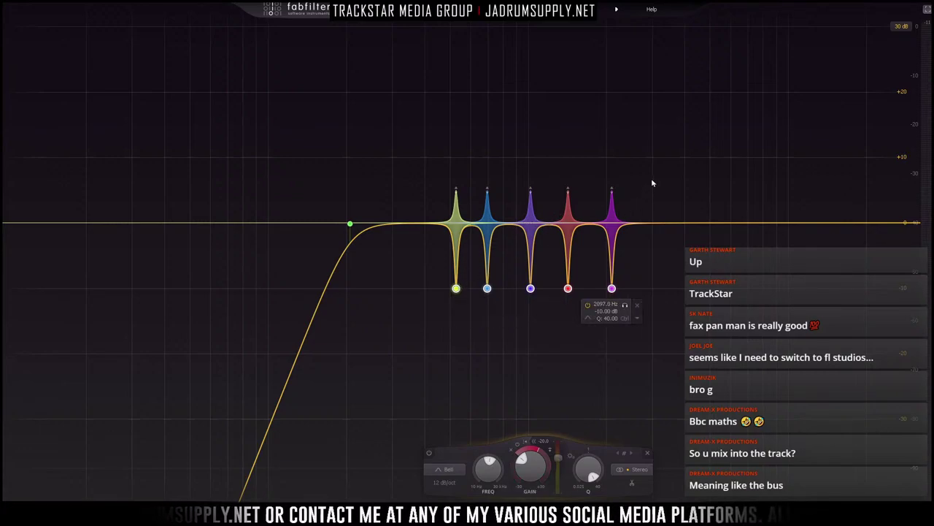
Step: Set the dynamic range of the five bell bands to 20 dB
left_click(926, 8)
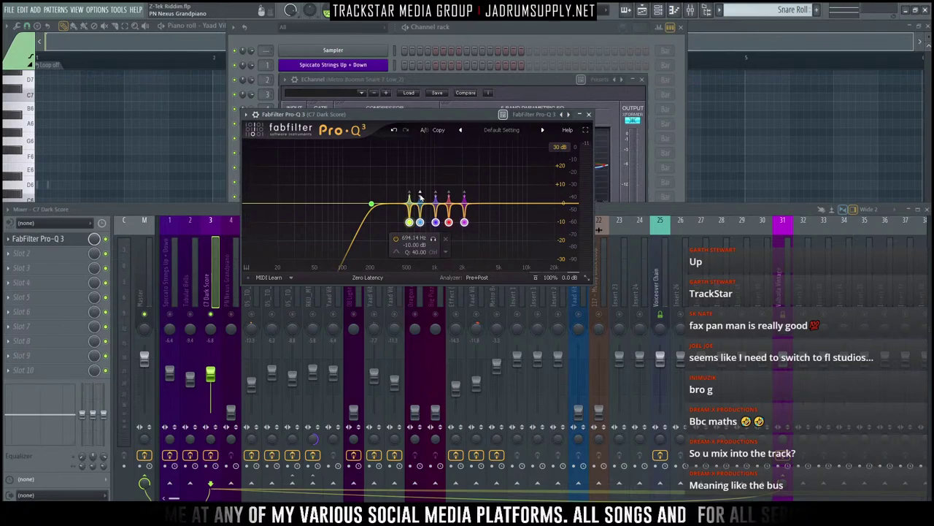
left_click(584, 133)
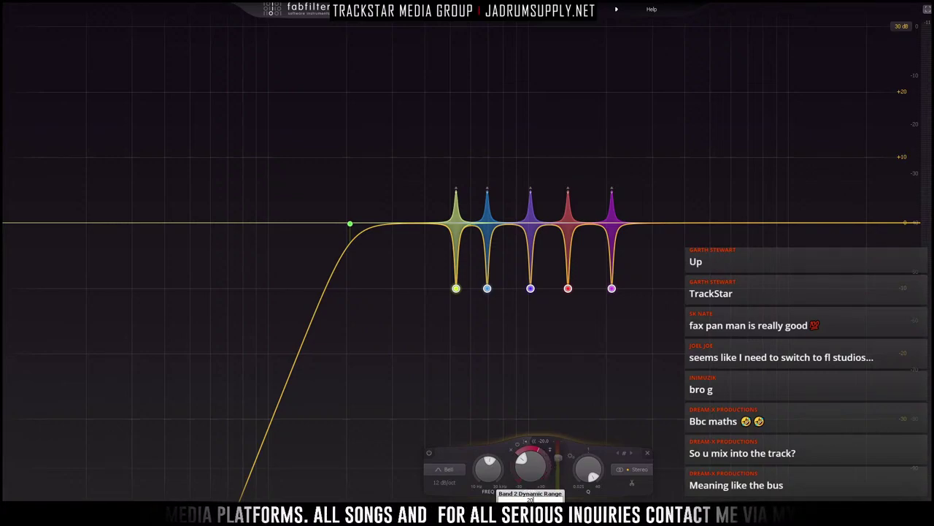
left_click_drag(531, 465, 542, 486)
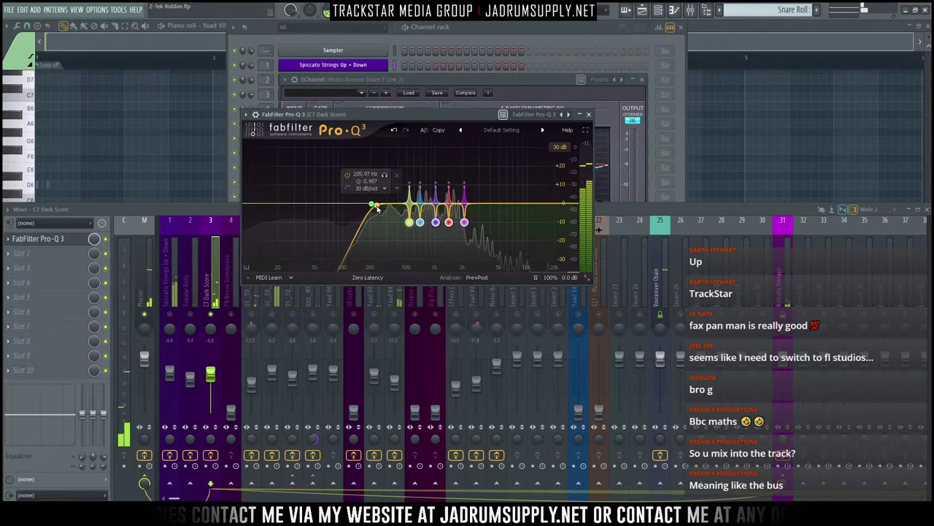
Step: Steepen the low cut to 72 dB/oct and raise its cutoff frequency slightly
scroll(371, 207, "up", 3)
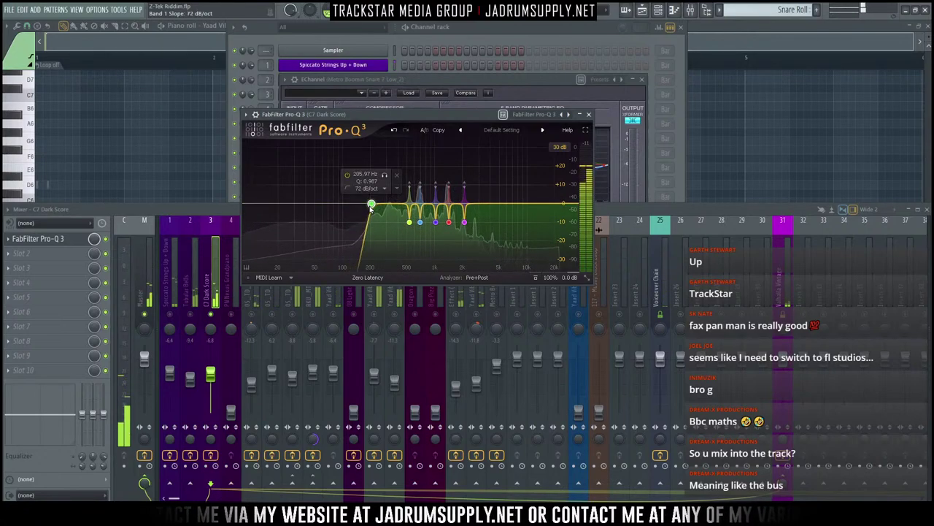
left_click_drag(370, 207, 384, 208)
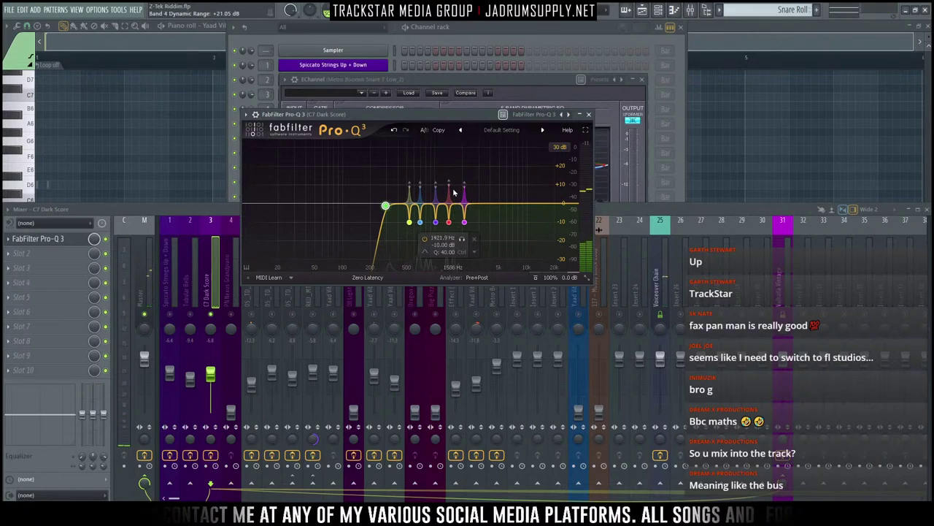
Step: Select the five bell bands, bypass their dynamics, and set their gain to +20 dB
left_click(586, 129)
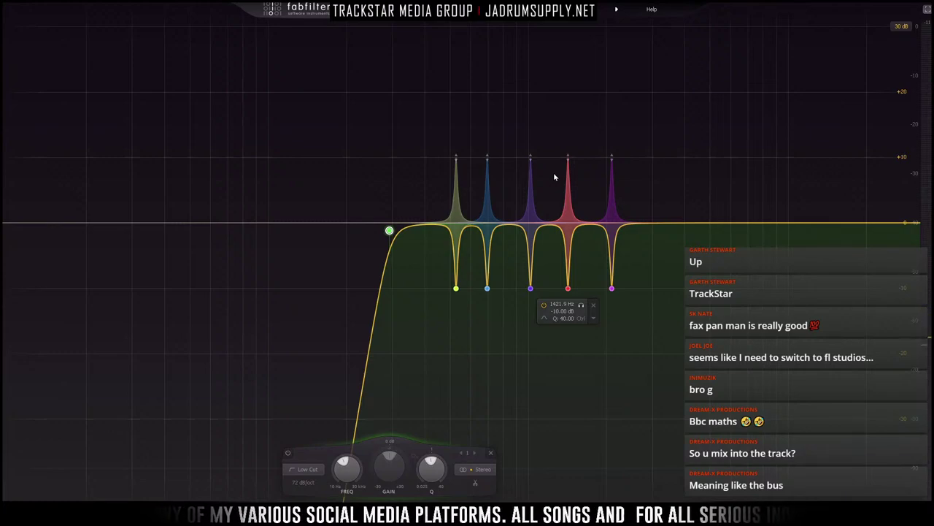
left_click_drag(683, 352, 429, 260)
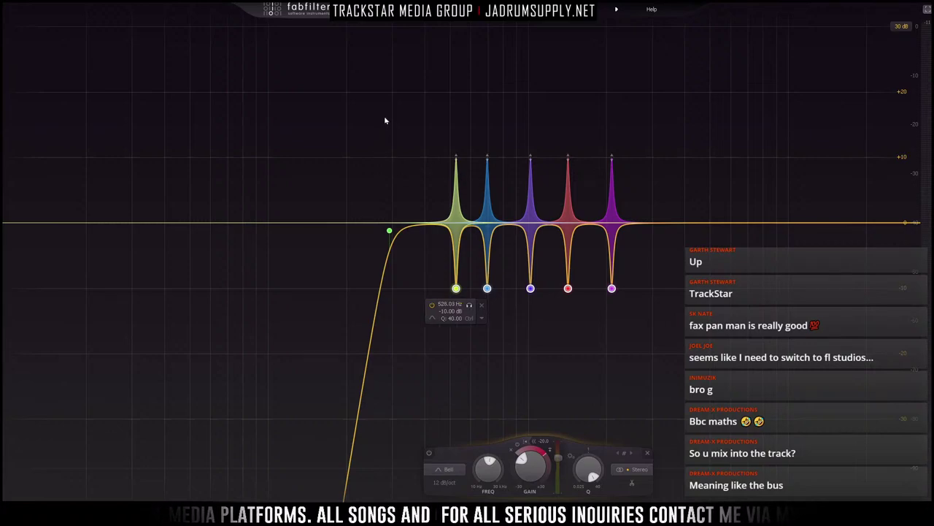
left_click_drag(386, 117, 767, 209)
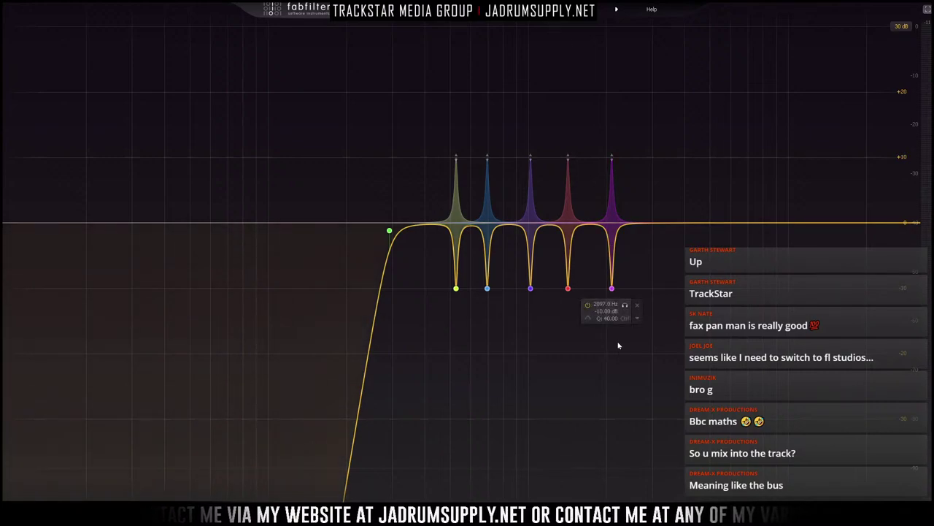
left_click_drag(685, 366, 435, 257)
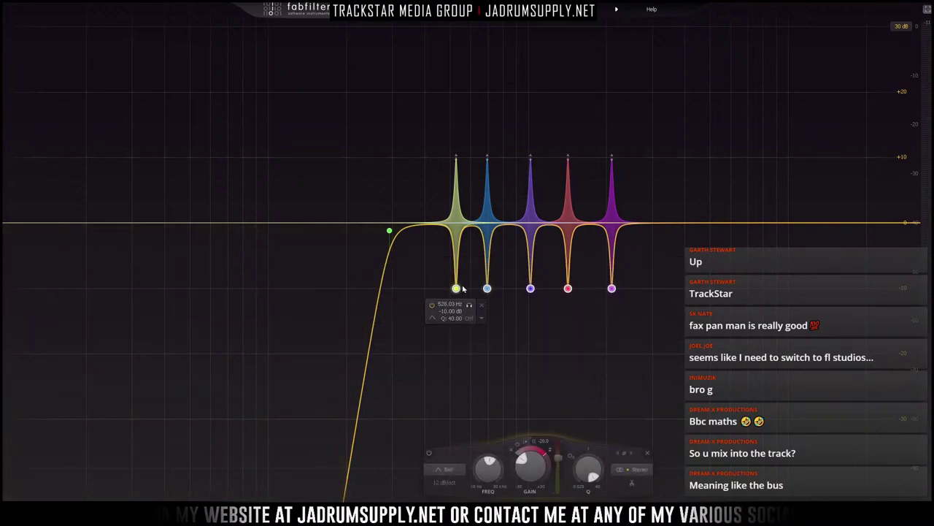
left_click(518, 444)
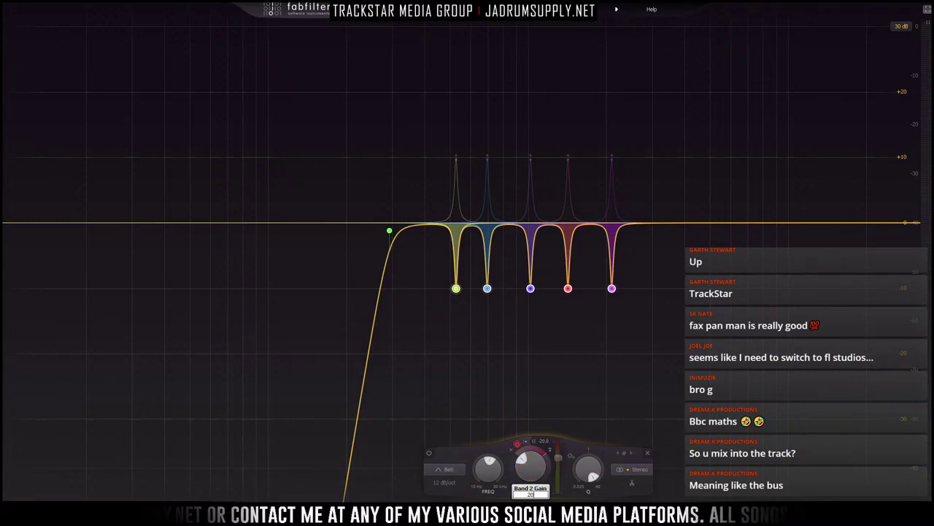
key("Return")
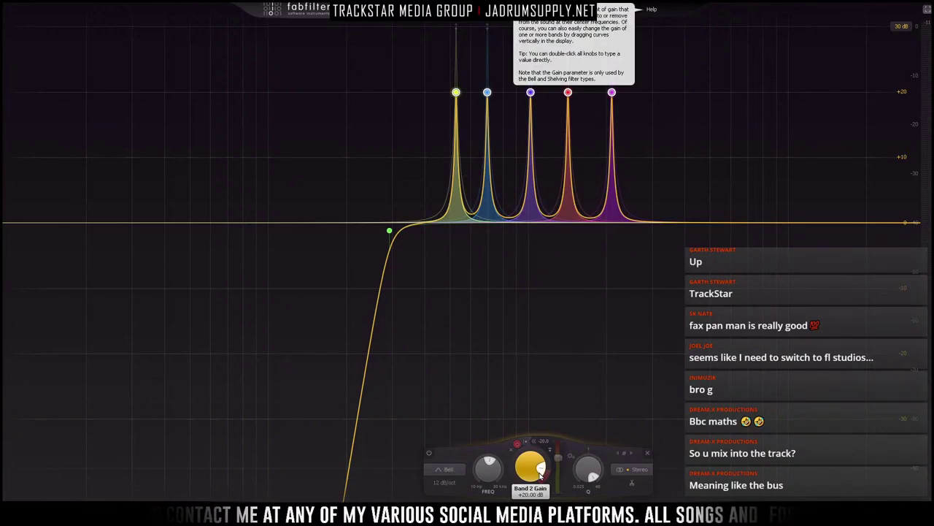
Step: Clear the dynamics from the five bell bands and play the track to hear the boosted resonances
right_click(456, 94)
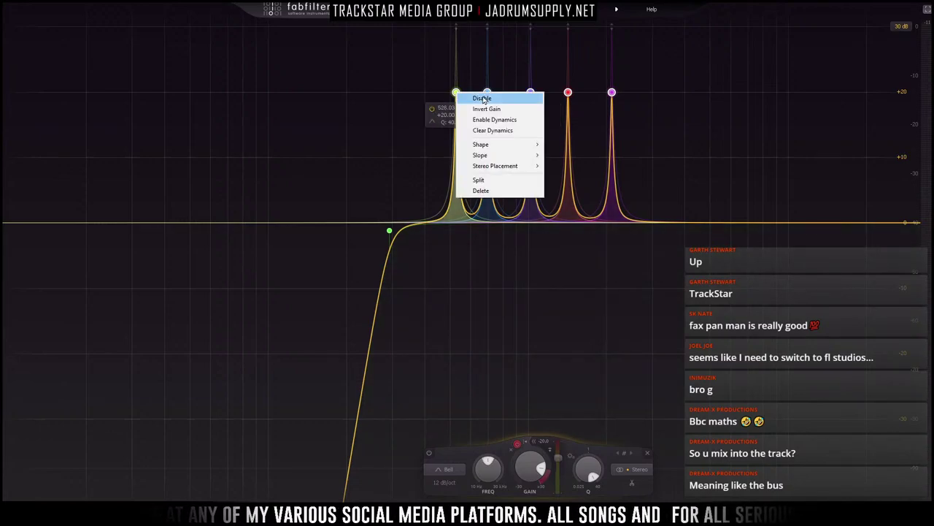
left_click(520, 131)
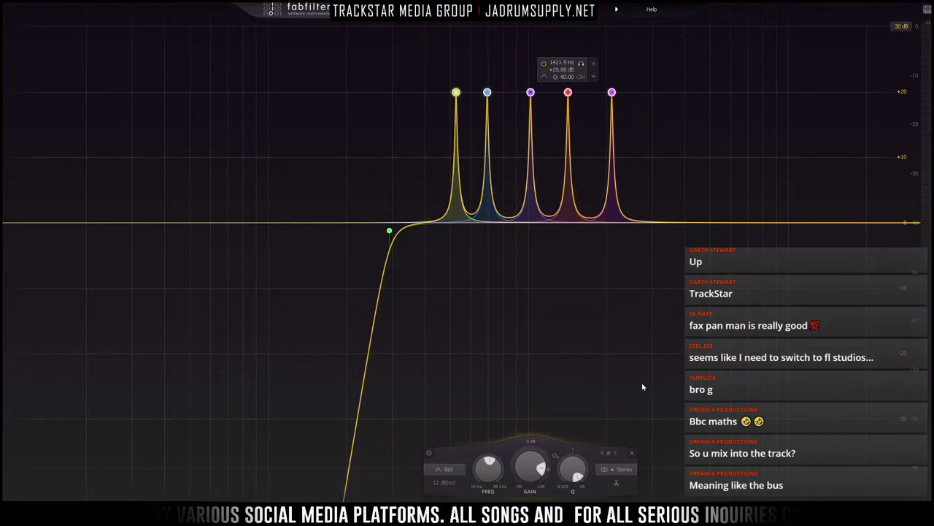
key("space")
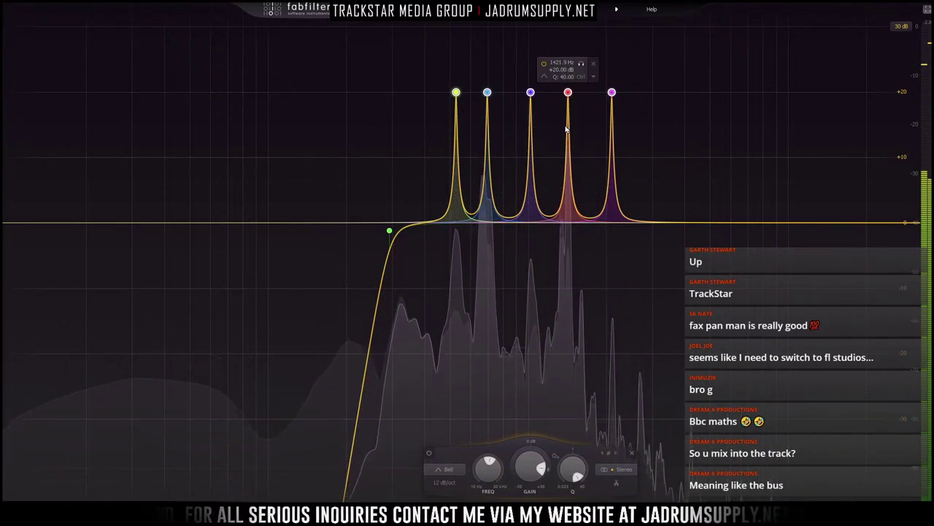
mouse_move(569, 99)
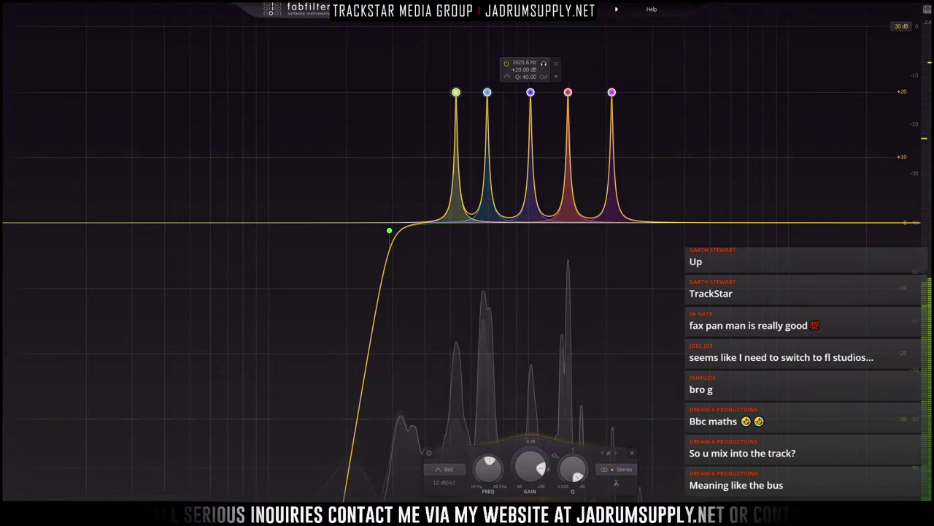
Step: Try a gain of +10 dB on the five bell bands, and set it to -10 dB
double_click(541, 464)
type("10")
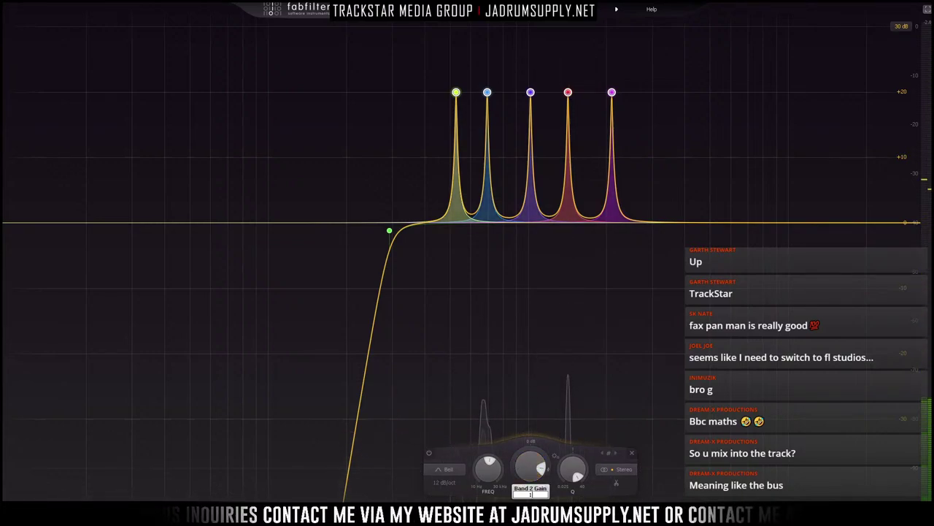
key("Return")
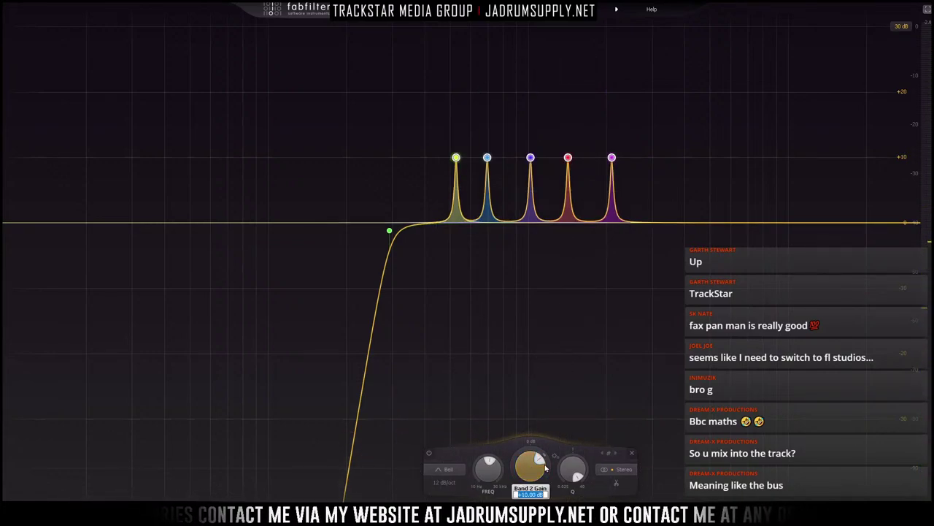
type("-10")
key("Return")
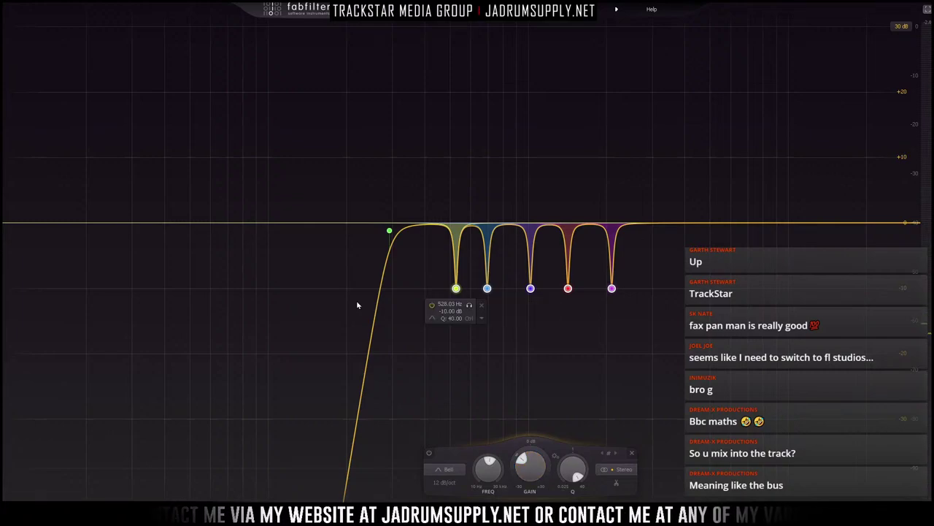
Step: Make the five bell bands dynamic and set their dynamic range to +20 dB
right_click(457, 289)
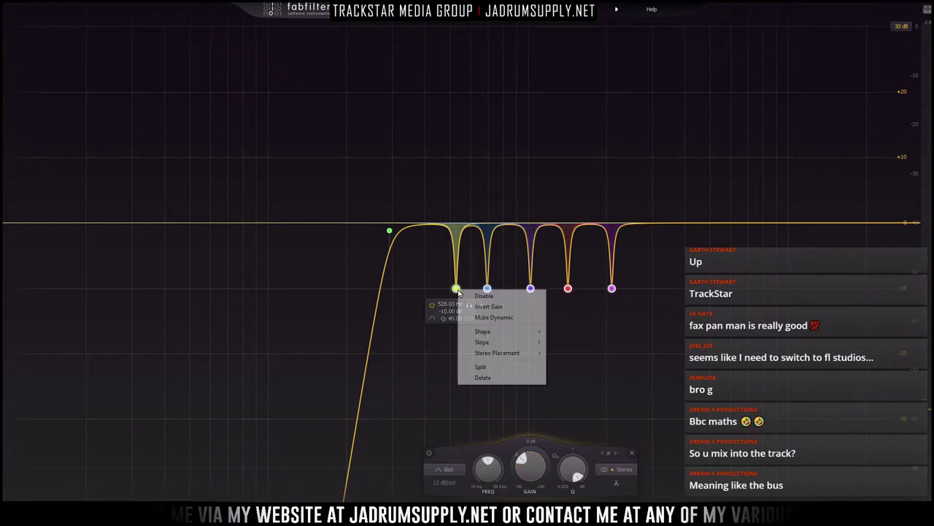
left_click(503, 317)
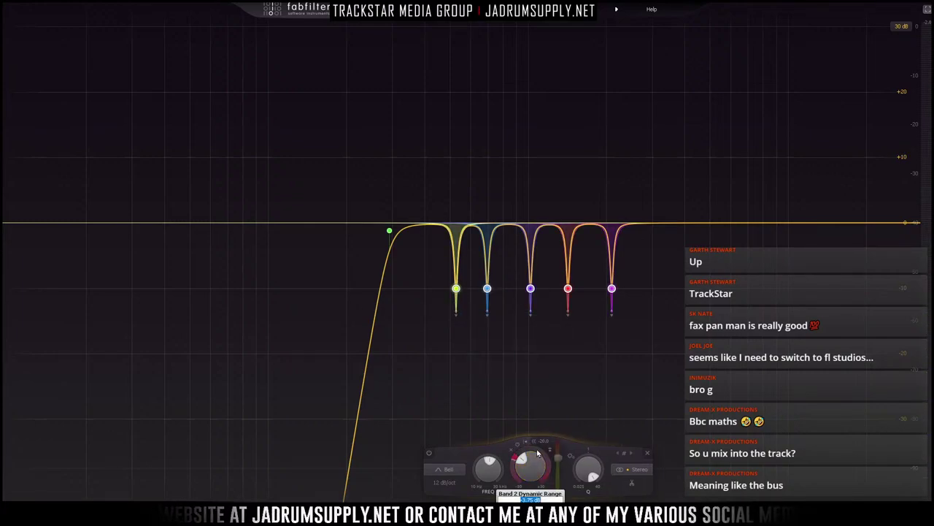
left_click_drag(521, 458, 536, 456)
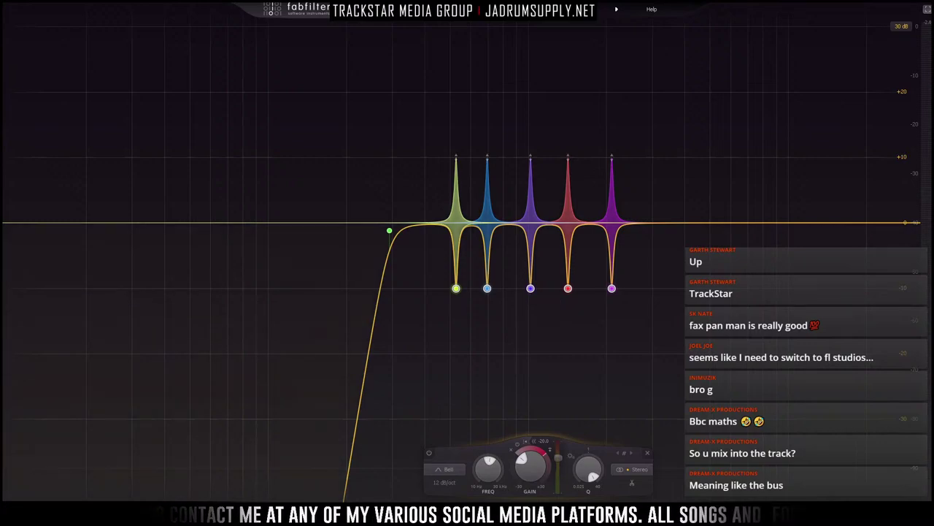
Step: Bring the C7 Dark Score track back into the full mix and lower its volume to about -9.8 dB
left_click(928, 13)
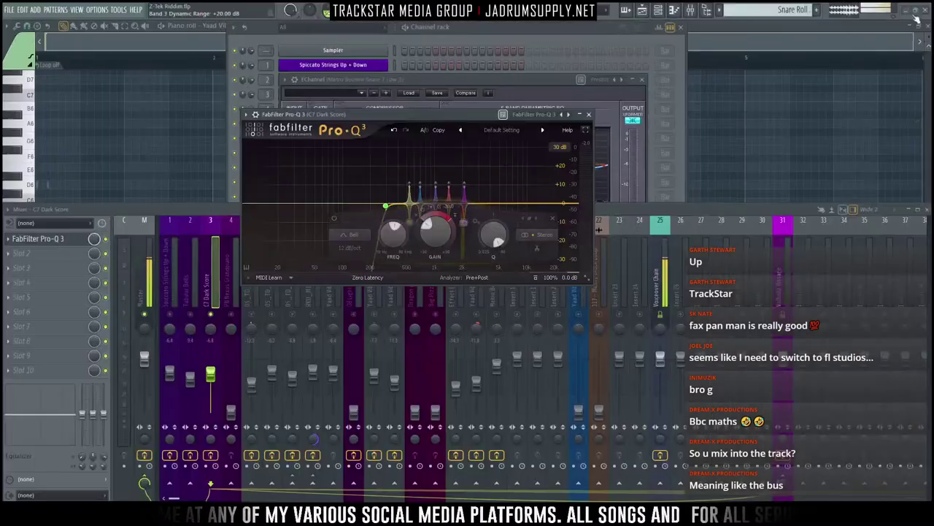
left_click(211, 321)
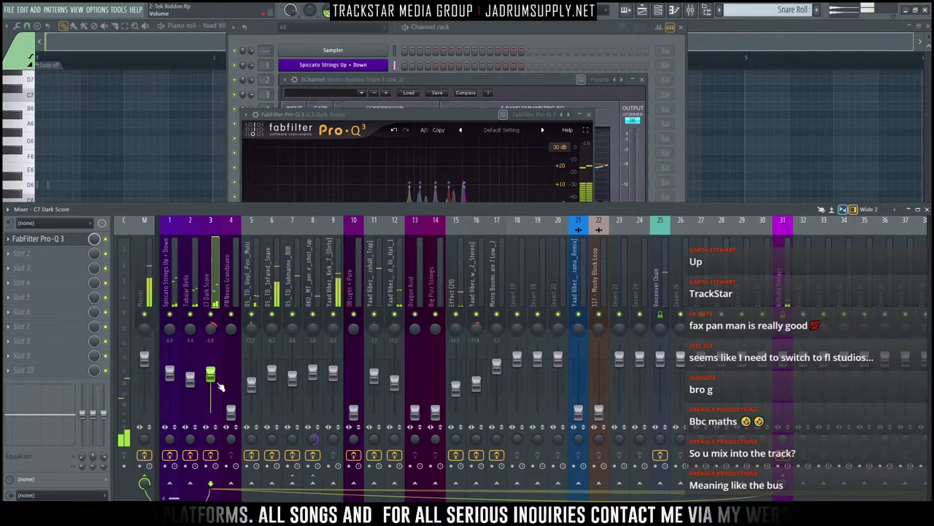
left_click_drag(212, 375, 212, 382)
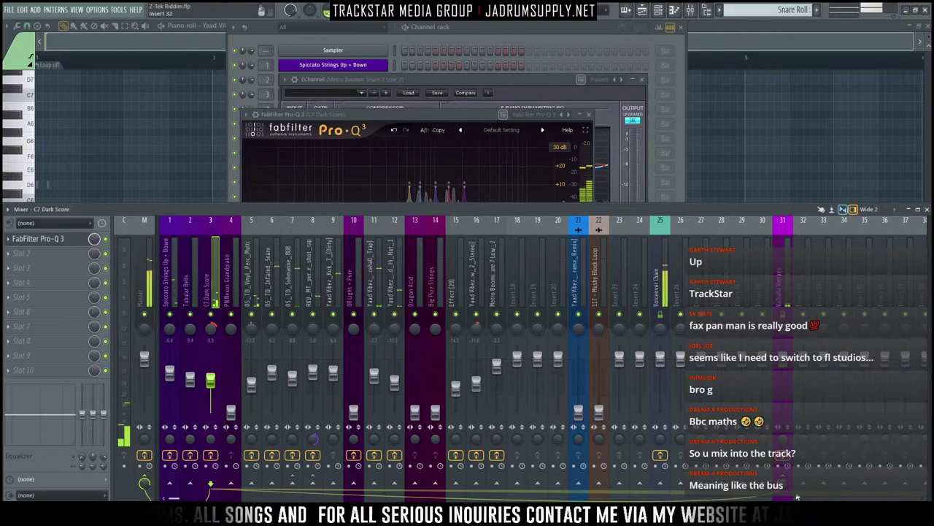
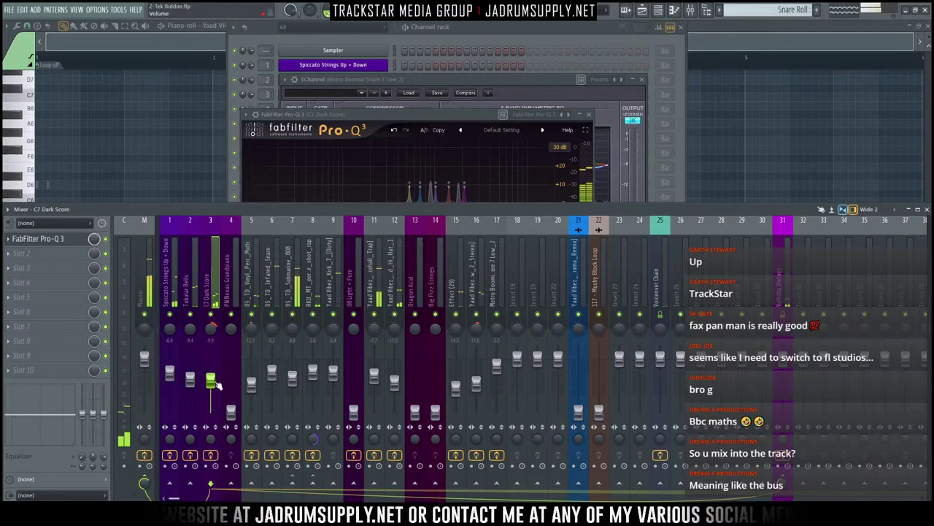
Step: Soften the C7 Dark Score low cut to a slope of 36 dB/oct and close the equalizer
left_click(387, 201)
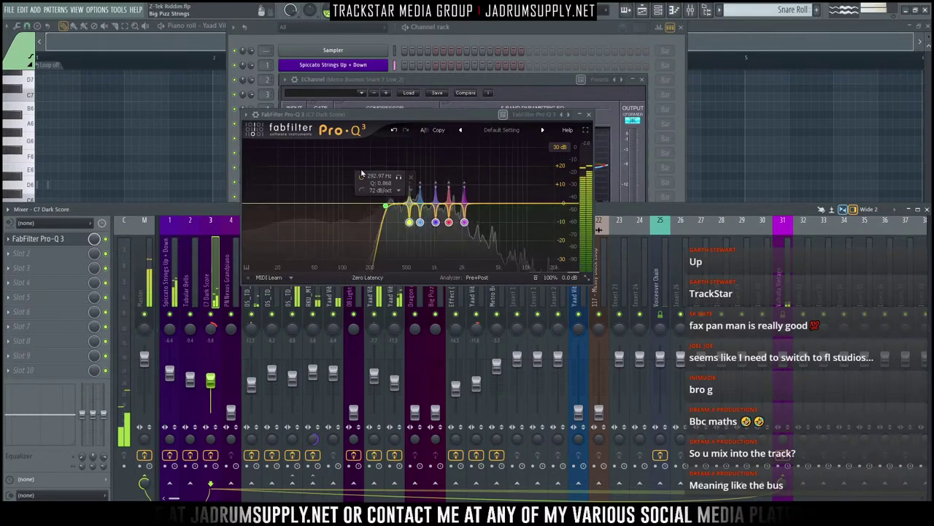
left_click(380, 190)
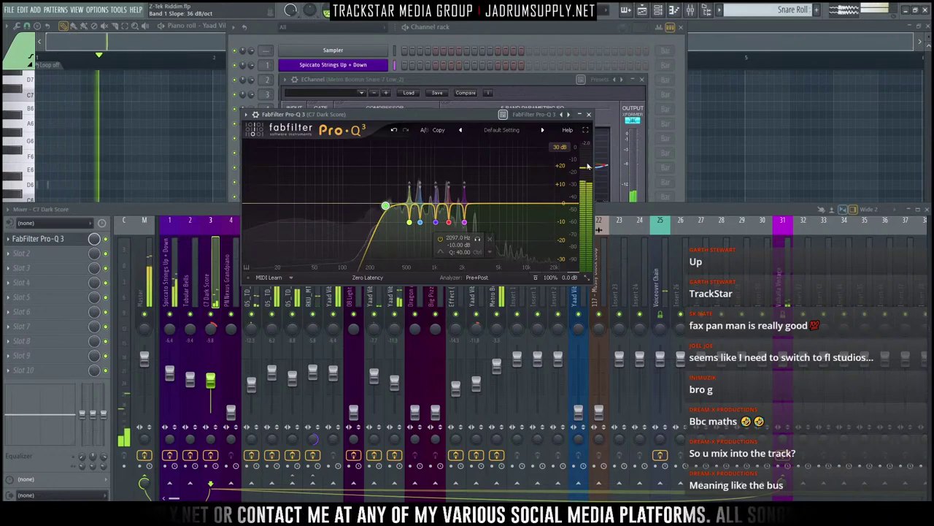
left_click(589, 115)
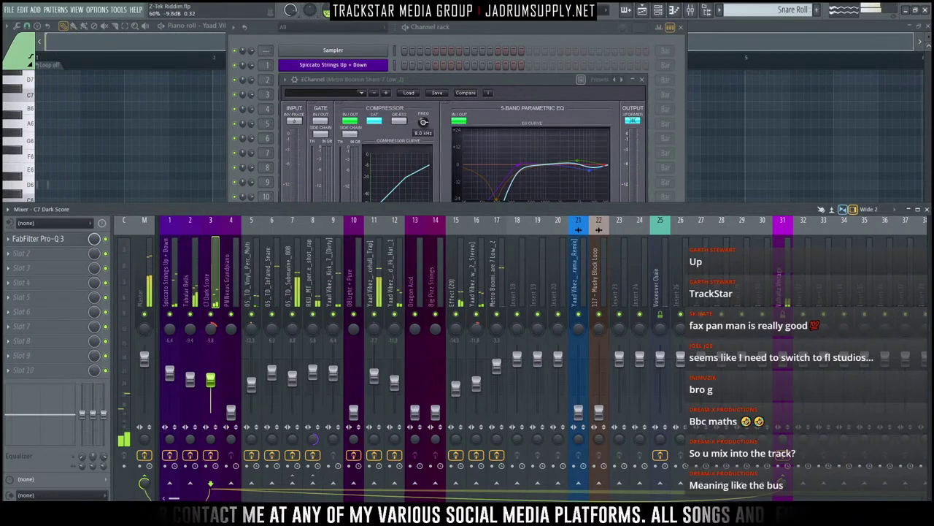
Step: Isolate the PN Nexus Grandpiano and C7 Dark Score tracks and load stereo FabFilter Pro-Q 3 into the piano's first effect slot
left_click(232, 316)
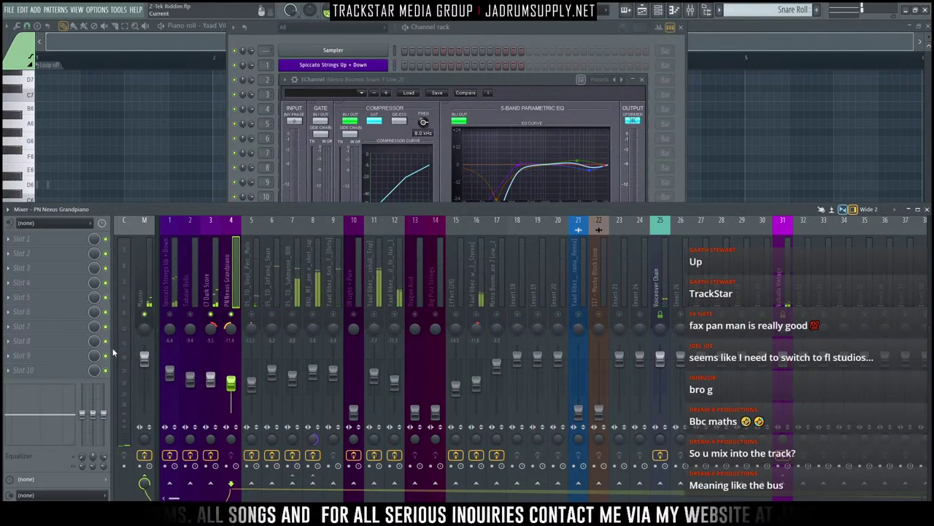
left_click(64, 243)
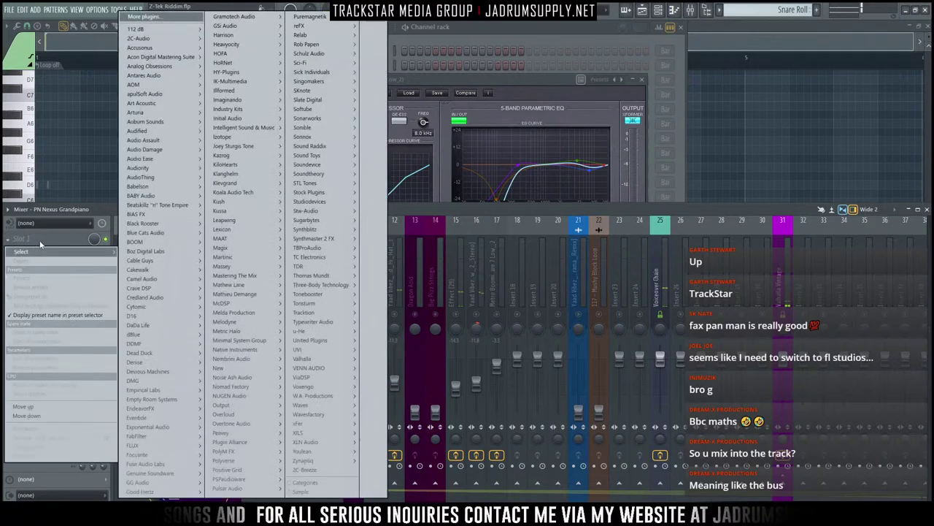
mouse_move(262, 275)
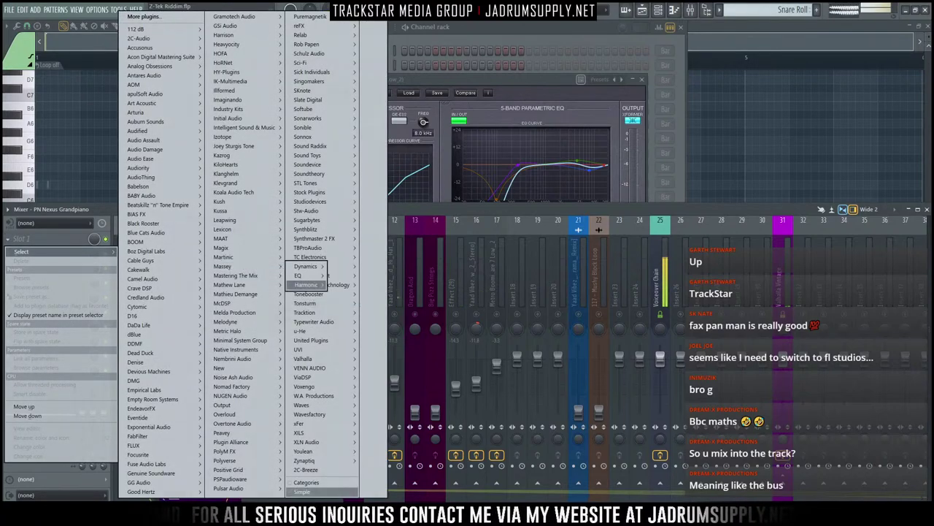
mouse_move(161, 435)
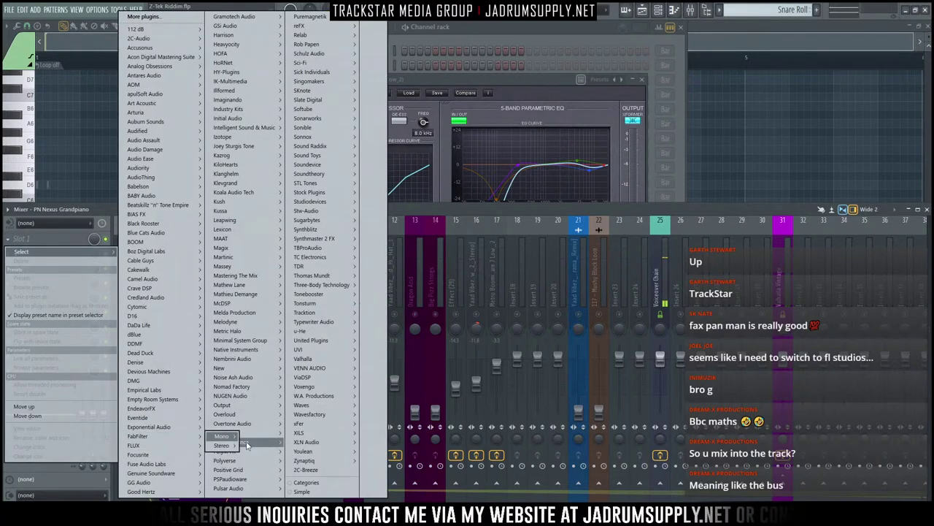
mouse_move(232, 445)
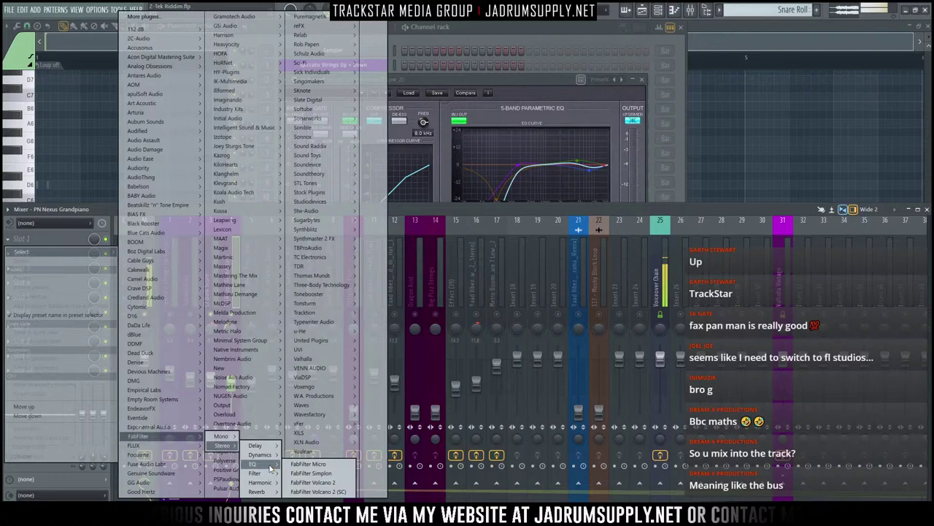
mouse_move(252, 463)
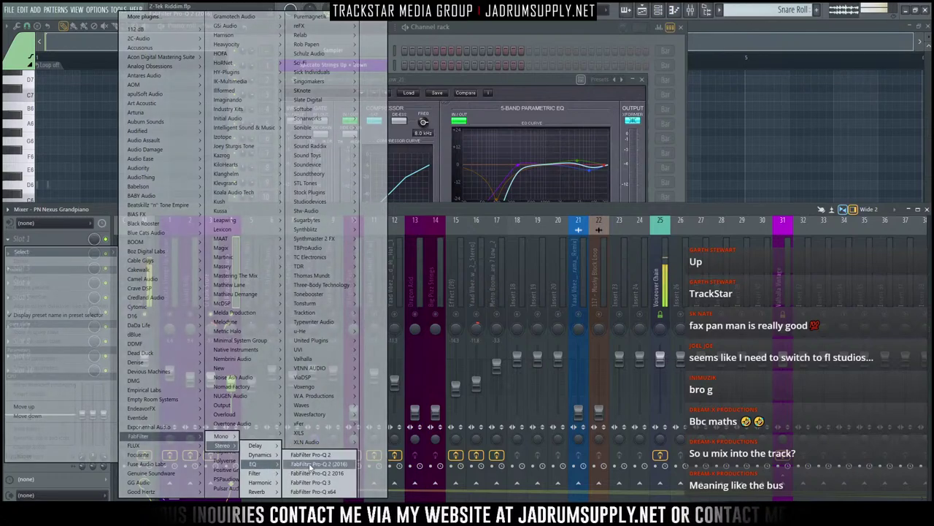
left_click(314, 482)
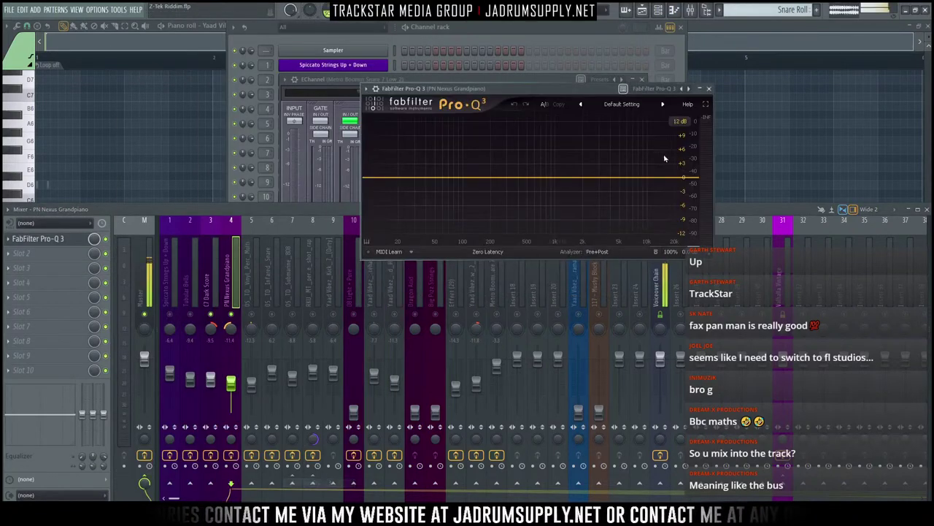
left_click_drag(502, 90, 278, 96)
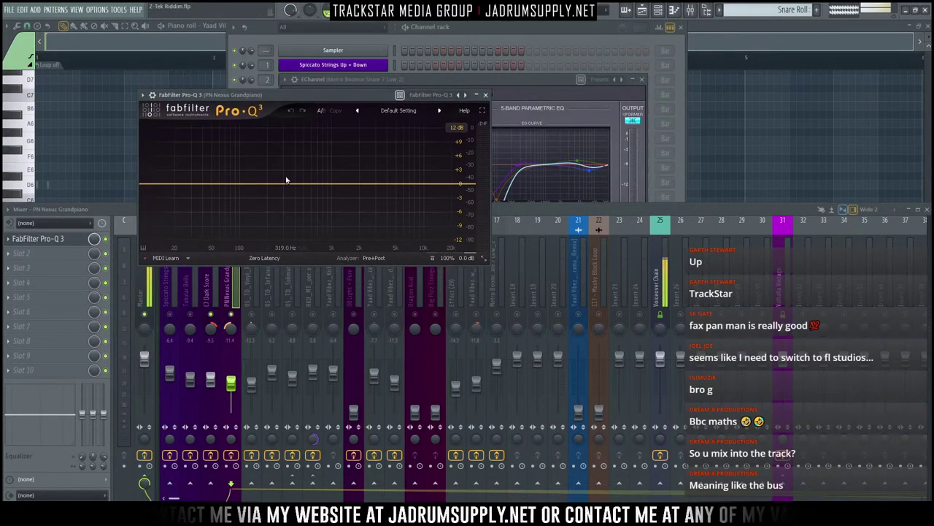
left_click(280, 188)
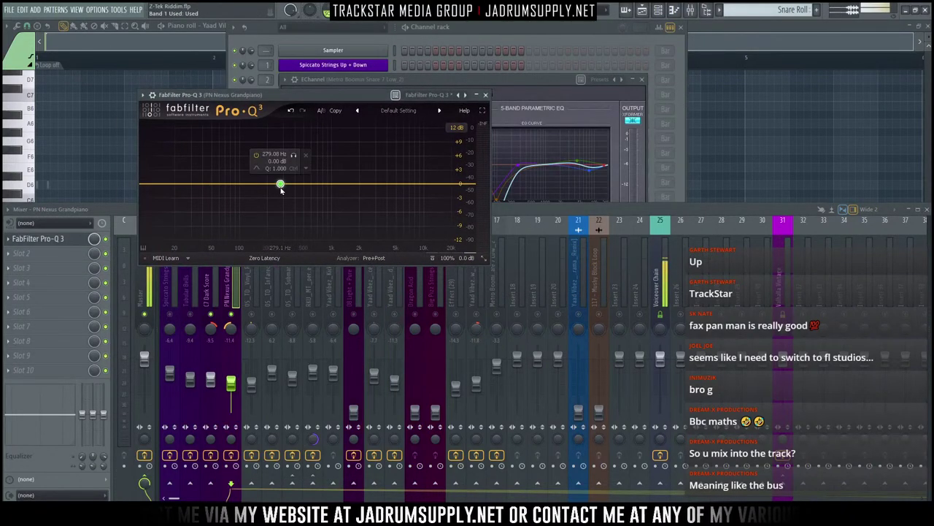
left_click(413, 185)
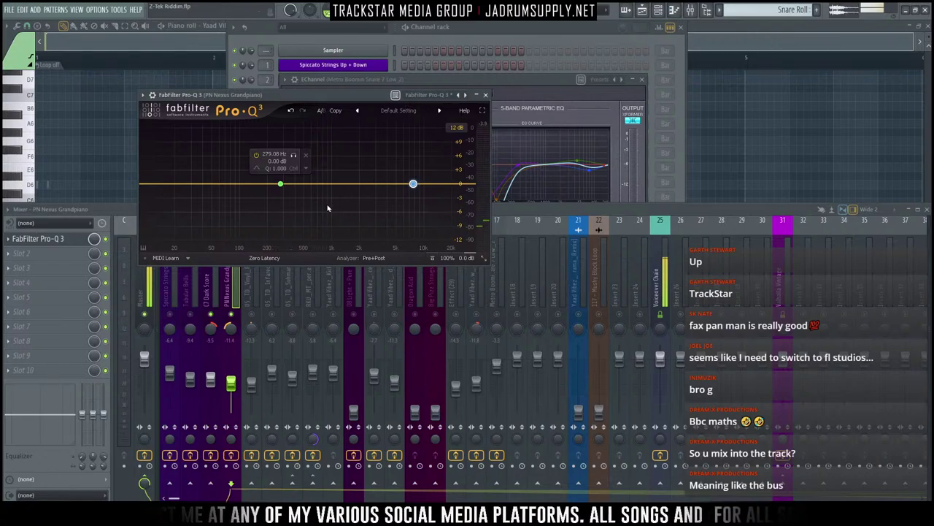
left_click(438, 189)
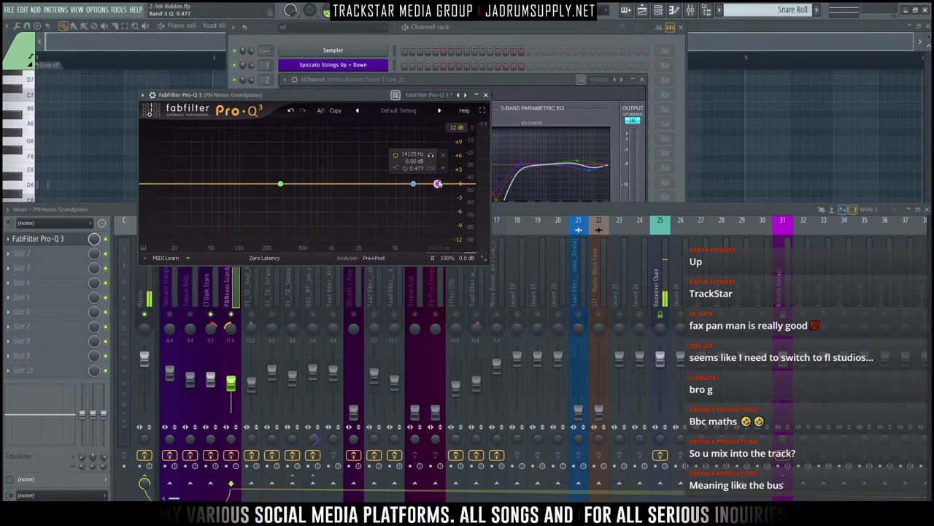
right_click(280, 183)
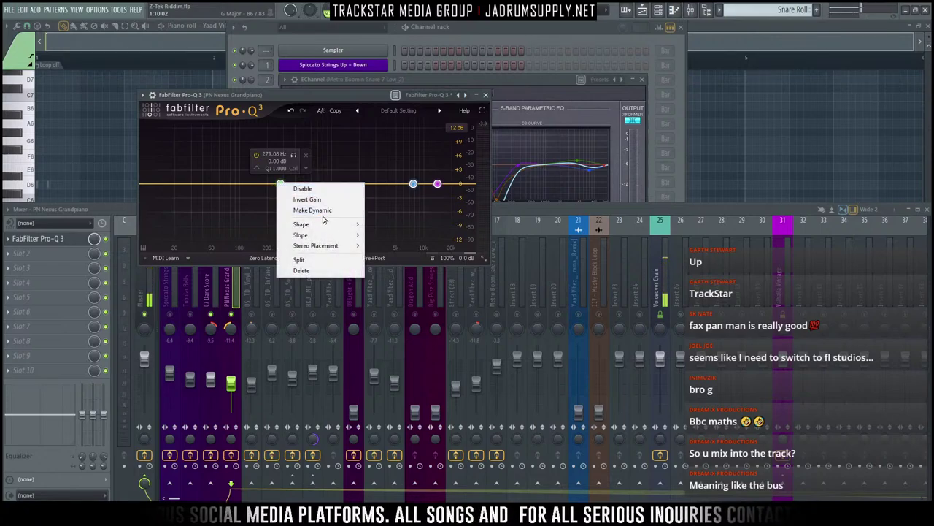
left_click(307, 270)
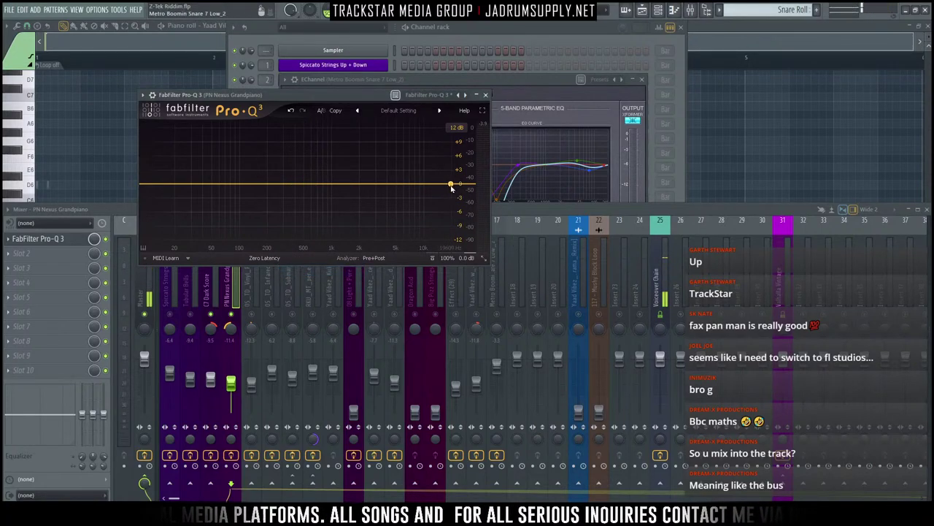
Step: Add a 48 dB/oct high cut at about 235 Hz, bypass it, and add a 48 dB/oct low cut at the same frequency
left_click_drag(451, 189, 274, 189)
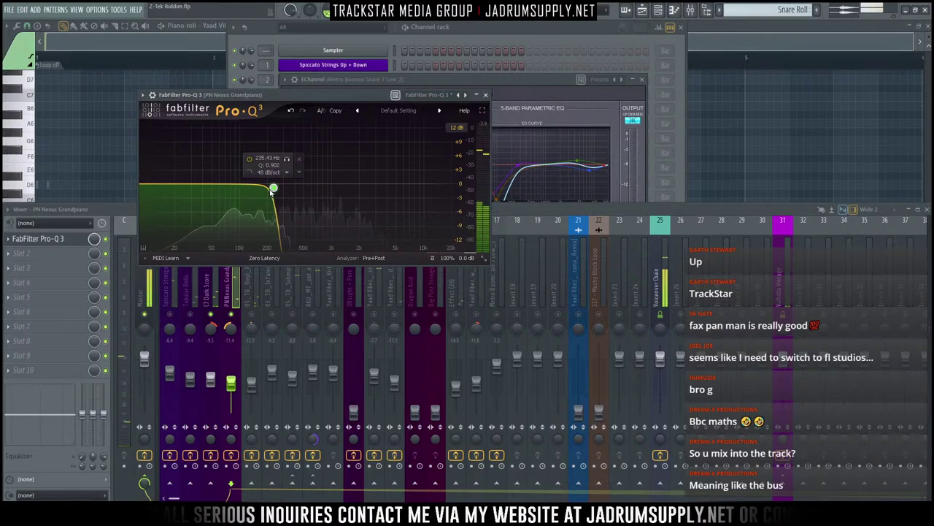
left_click(273, 188, "alt")
mouse_move(166, 191)
left_mouse_down()
mouse_move(147, 185)
mouse_move(277, 186)
left_mouse_up()
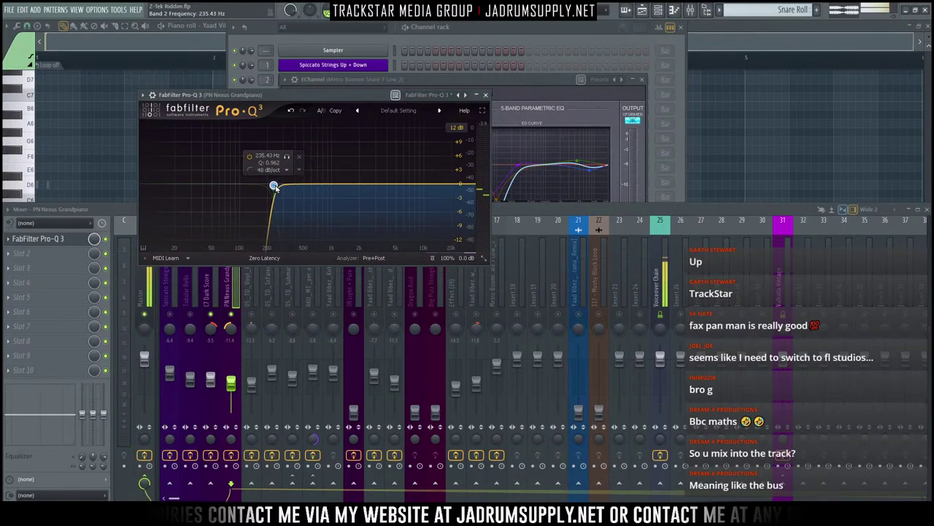
Step: Play the track and add a steep high cut just above 5 kHz to the piano
key("space")
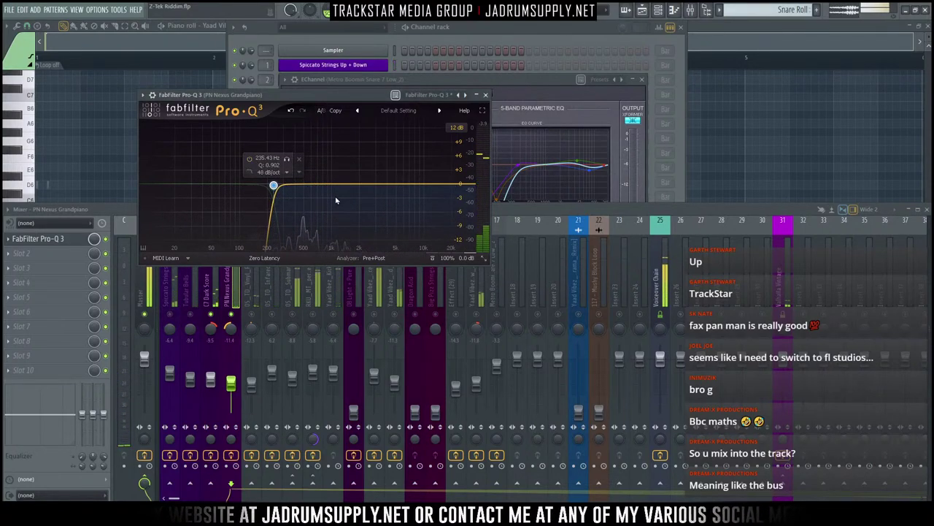
double_click(461, 190)
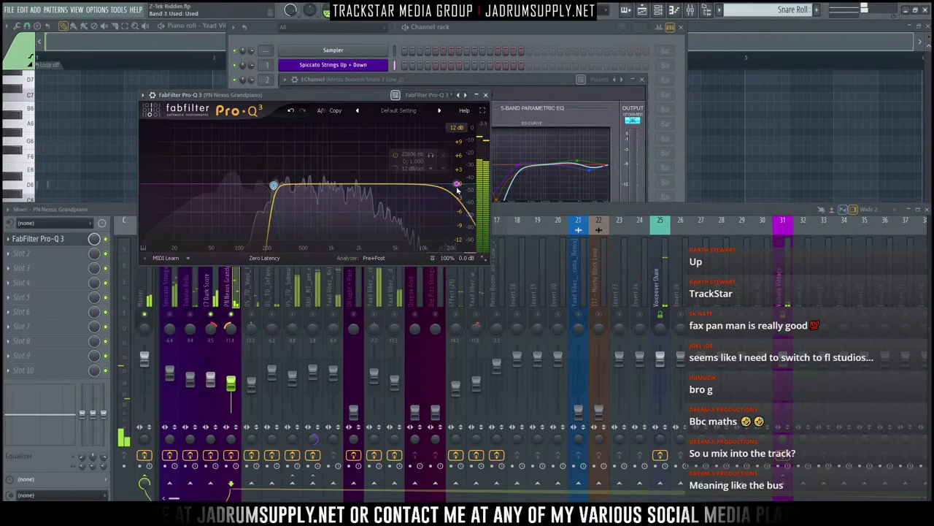
left_click_drag(460, 191, 399, 185)
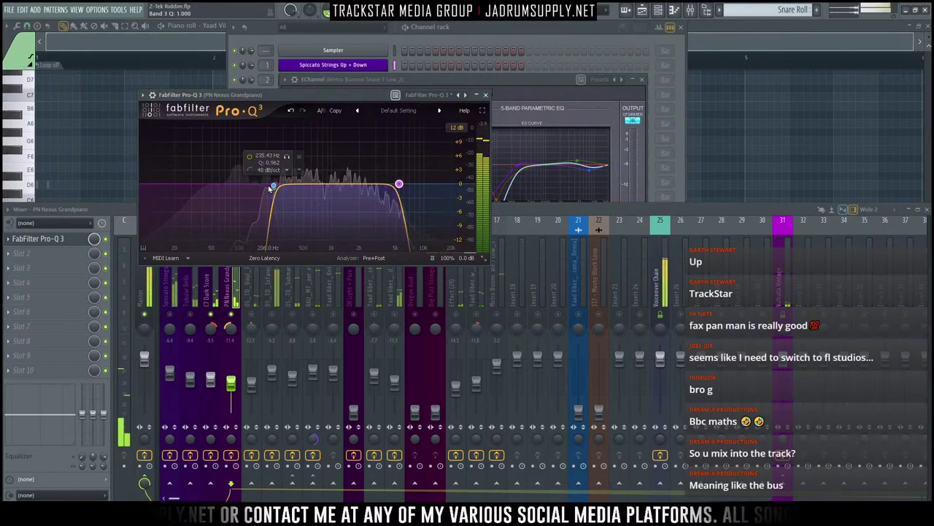
Step: Reduce the piano's low cut slope to 30 dB/oct and move its cutoff to about 158 Hz
left_click_drag(272, 190, 147, 190)
scroll(257, 186, "down", 1)
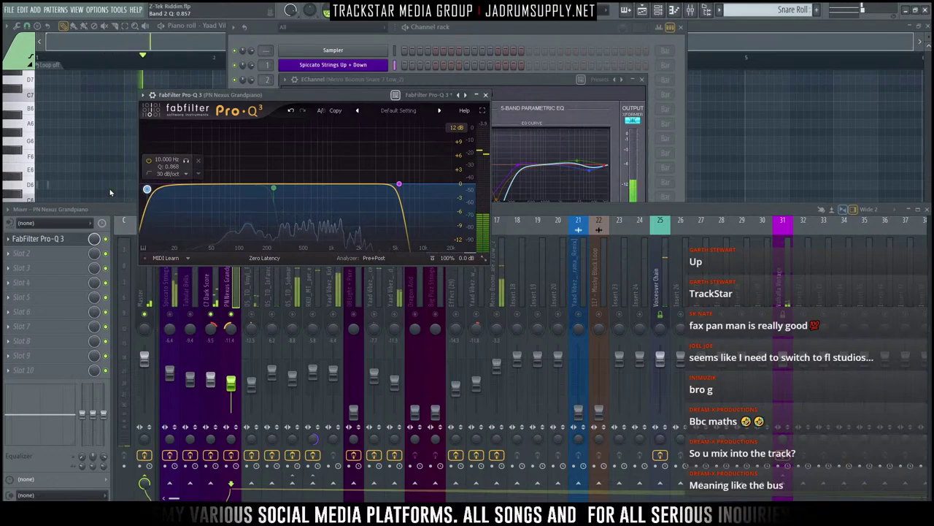
left_click_drag(111, 194, 212, 198)
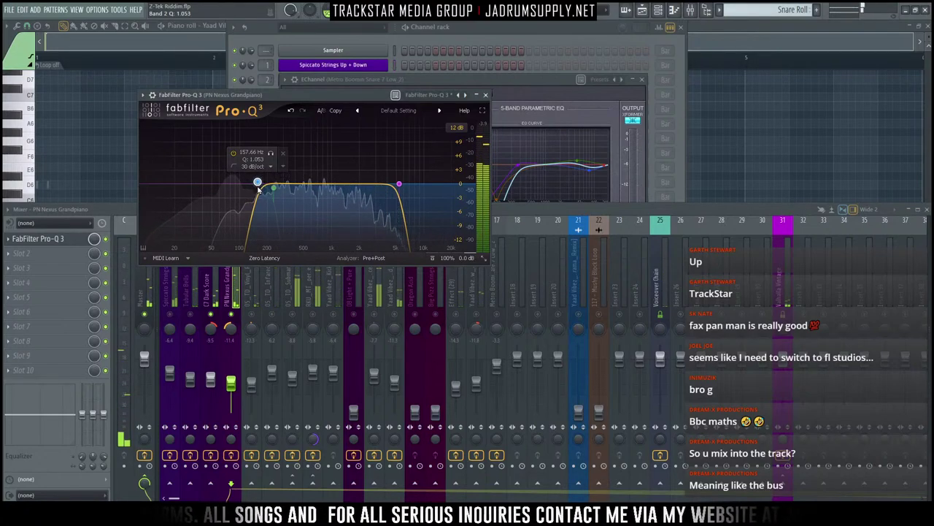
Step: Lower the PN Nexus Grandpiano track's volume to about -13.5 dB and unmute the rest of the mix
left_click_drag(231, 382, 230, 383)
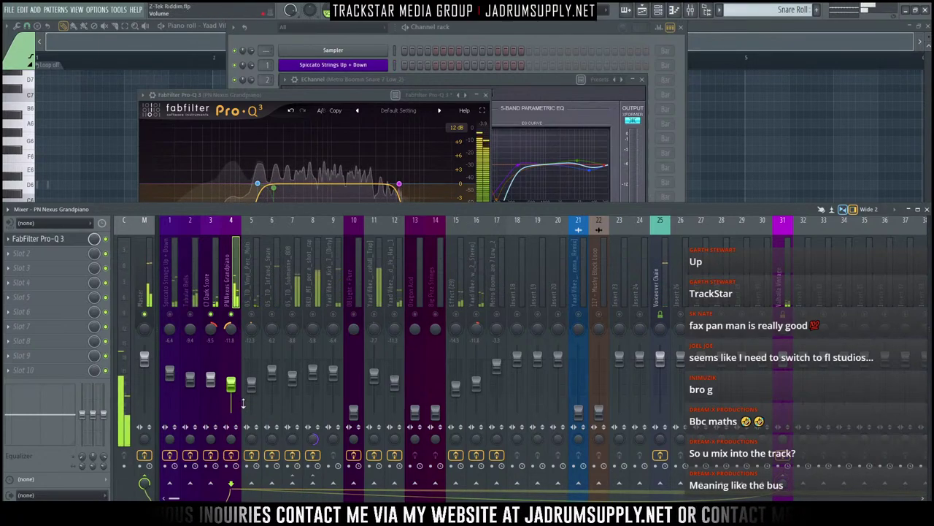
right_click(232, 319)
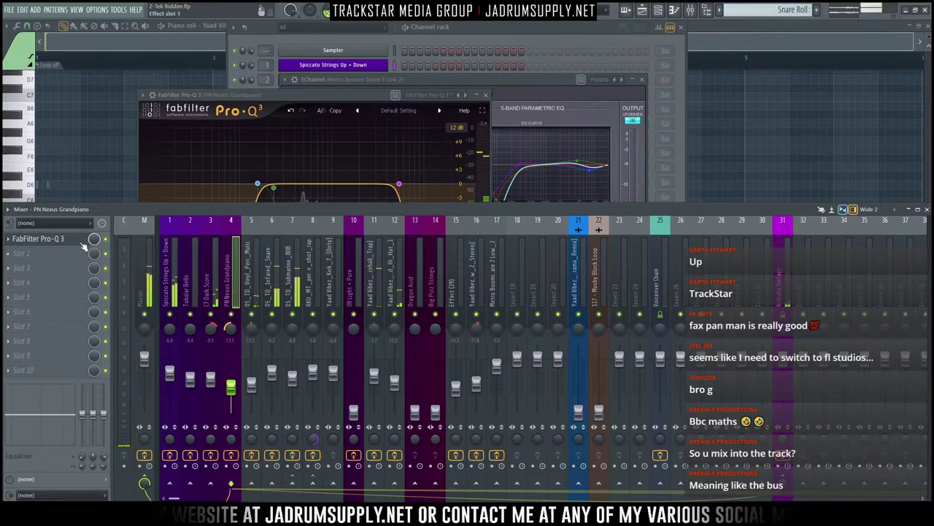
mouse_move(258, 183)
Step: Raise the 08 Light + Pure mixer track's volume to about -14.5 dB
left_click(501, 31)
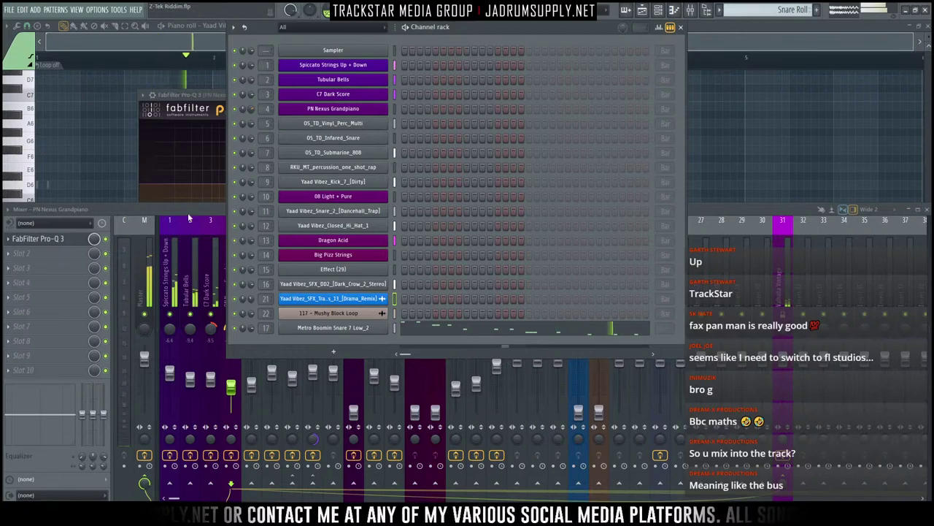
left_click(312, 439)
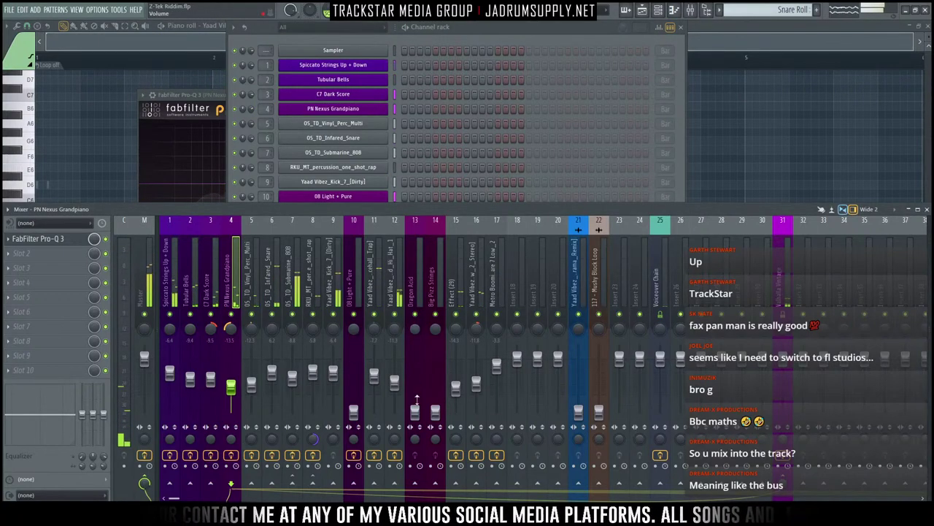
left_click_drag(354, 411, 354, 397)
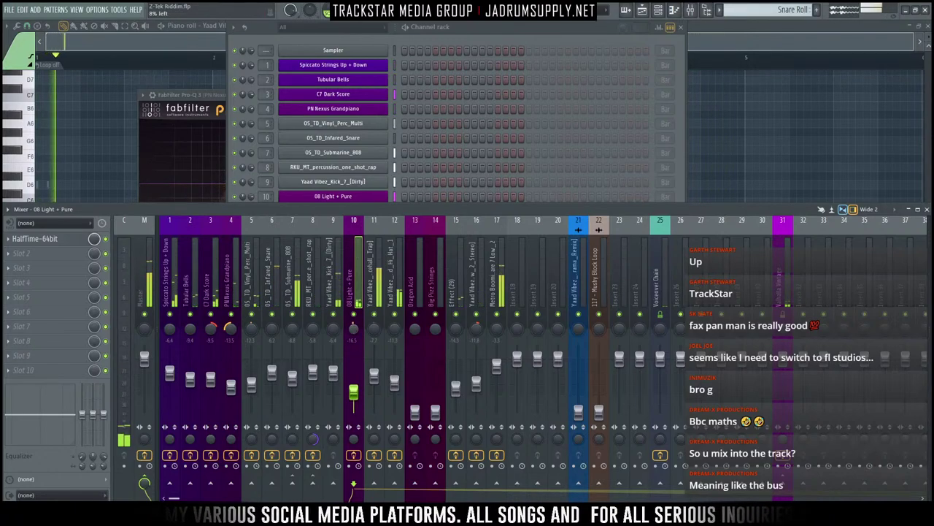
Step: Raise the Dragon Acid track's volume to about -24.5 dB and load FabFilter Pro-Q 3 in its first effect slot
left_click_drag(435, 411, 414, 402)
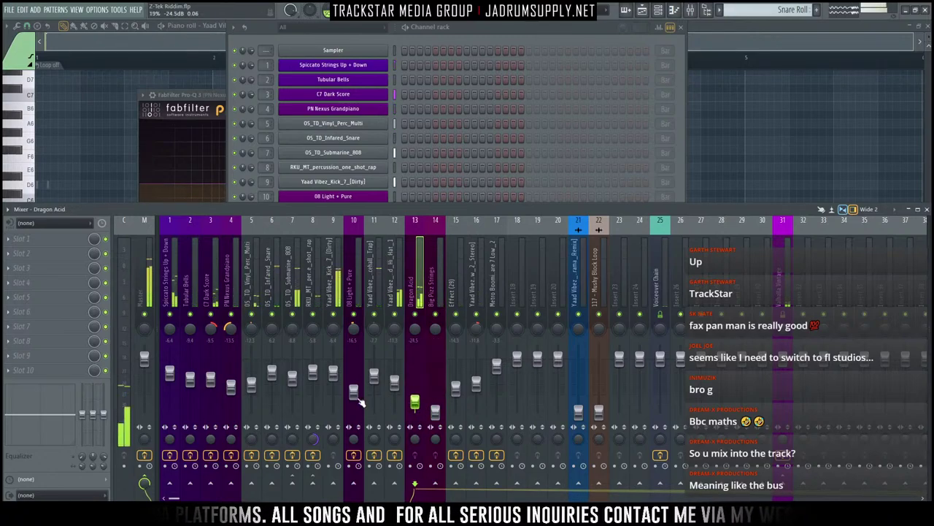
left_click(44, 239)
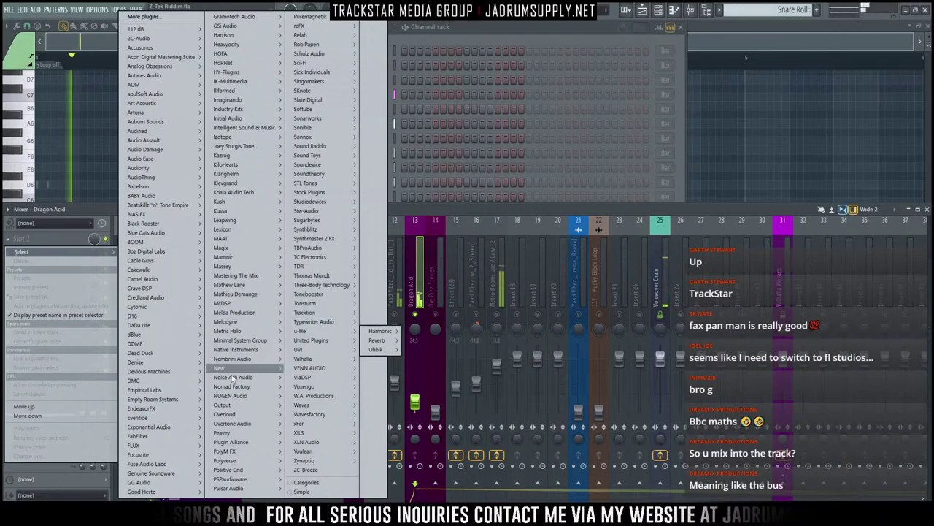
mouse_move(170, 436)
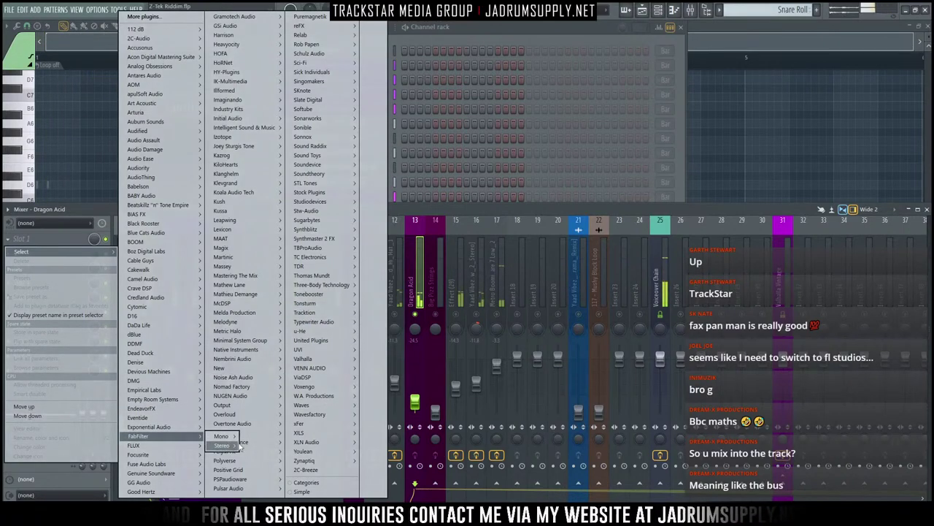
mouse_move(223, 446)
mouse_move(262, 466)
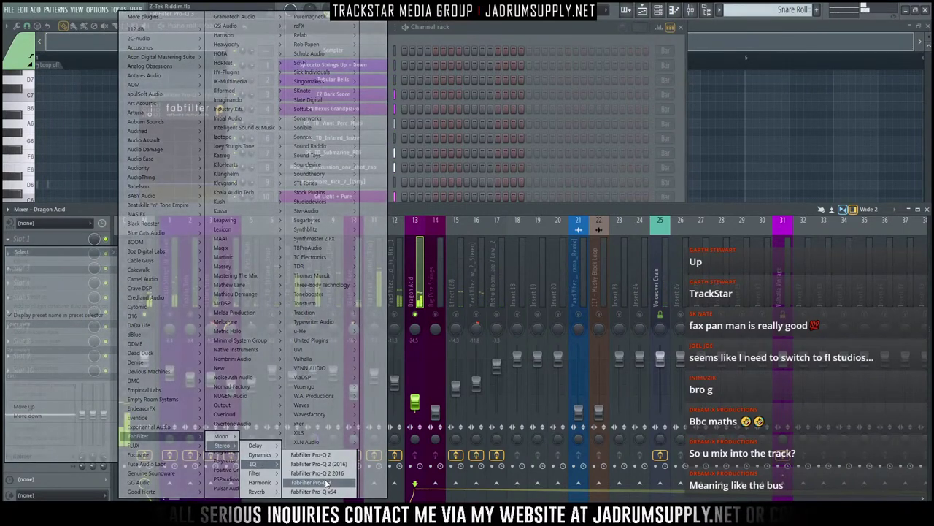
left_click(288, 454)
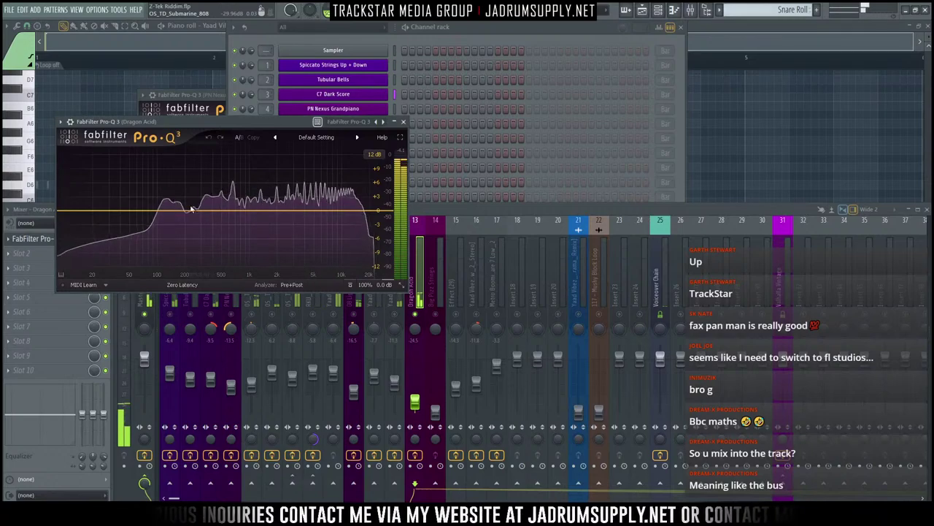
Step: Try the Abbey Road [Vocals], Band Pass Wide and Band Pass Narrow presets on Dragon Acid's EQ
left_click(316, 136)
left_click(332, 129)
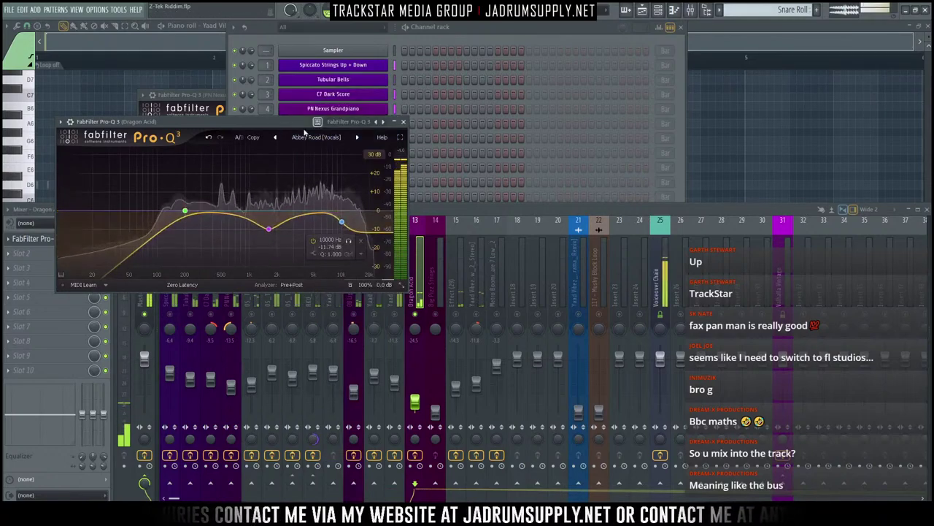
left_click(316, 136)
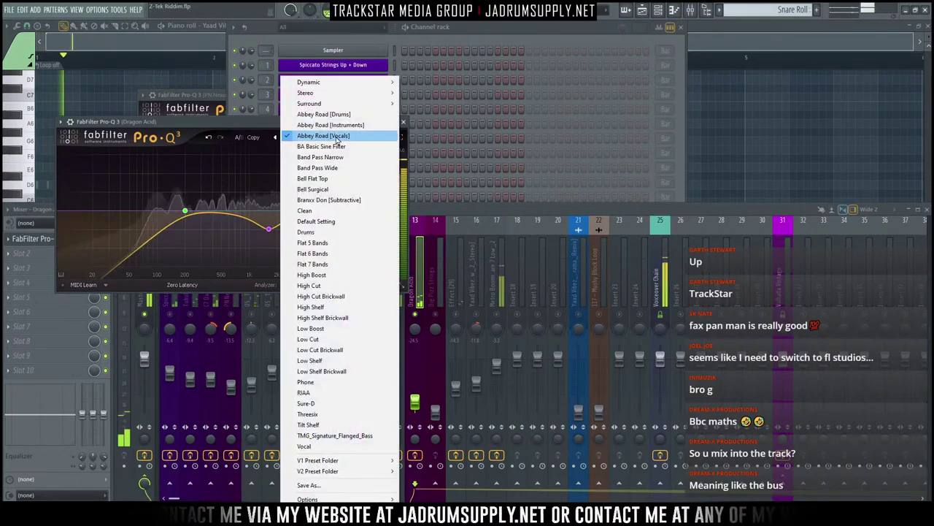
left_click(233, 176)
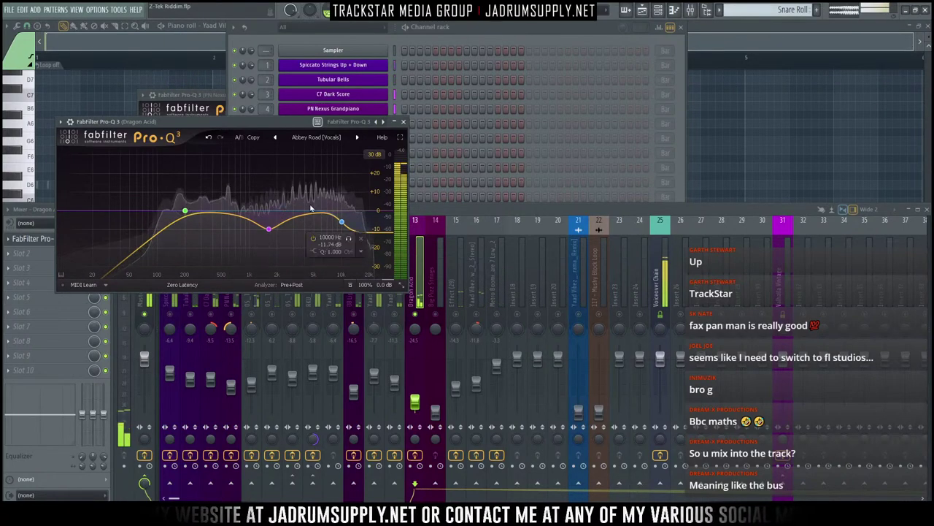
left_click(316, 137)
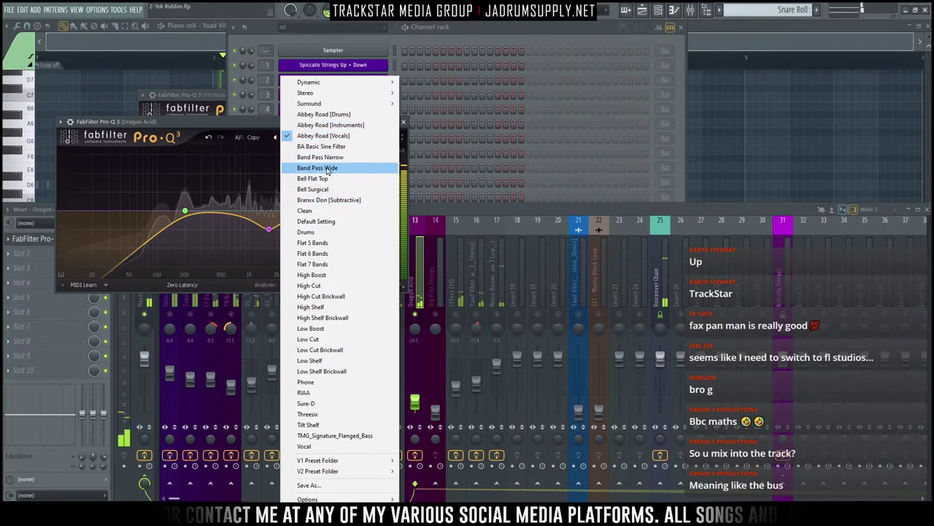
left_click(329, 168)
left_click(316, 136)
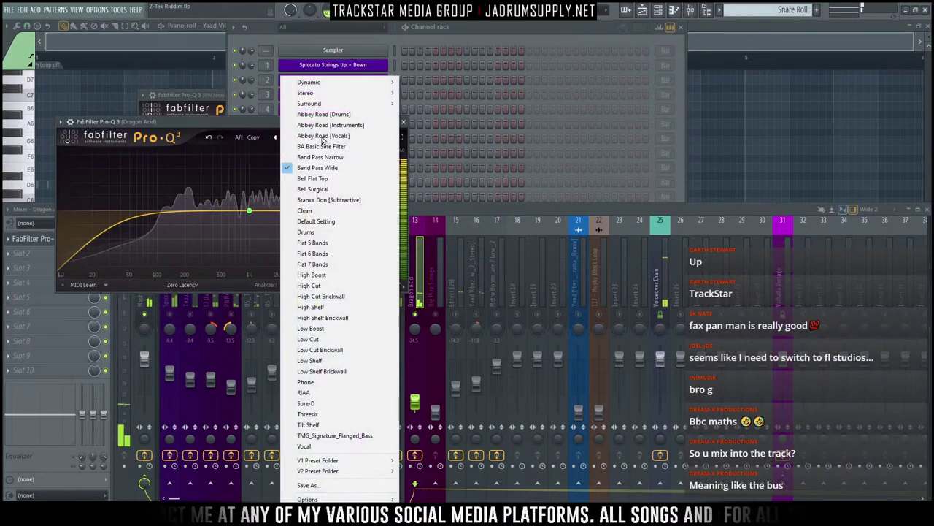
left_click(327, 158)
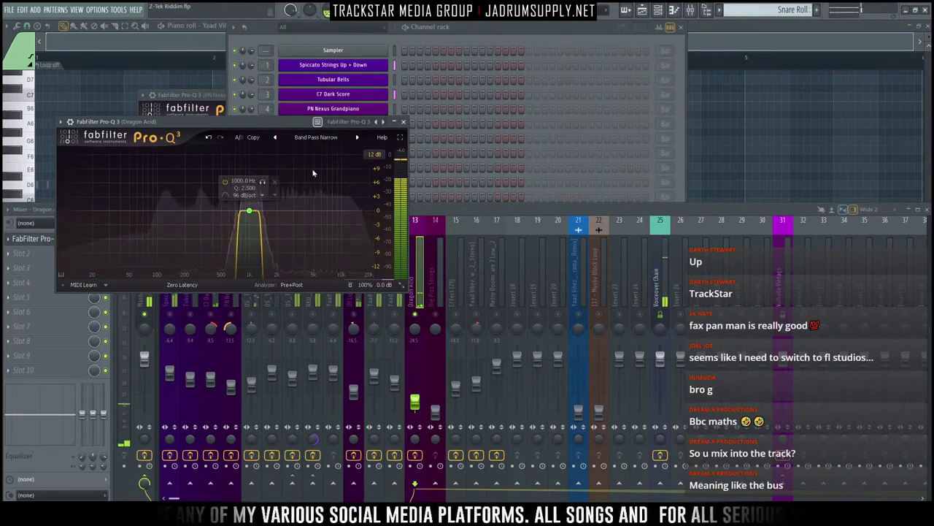
double_click(322, 138)
Step: Apply the BA Basic Sine Filter preset to Dragon Acid and move its low cut to about 199 Hz and high cut to about 4.1 kHz
left_click(327, 138)
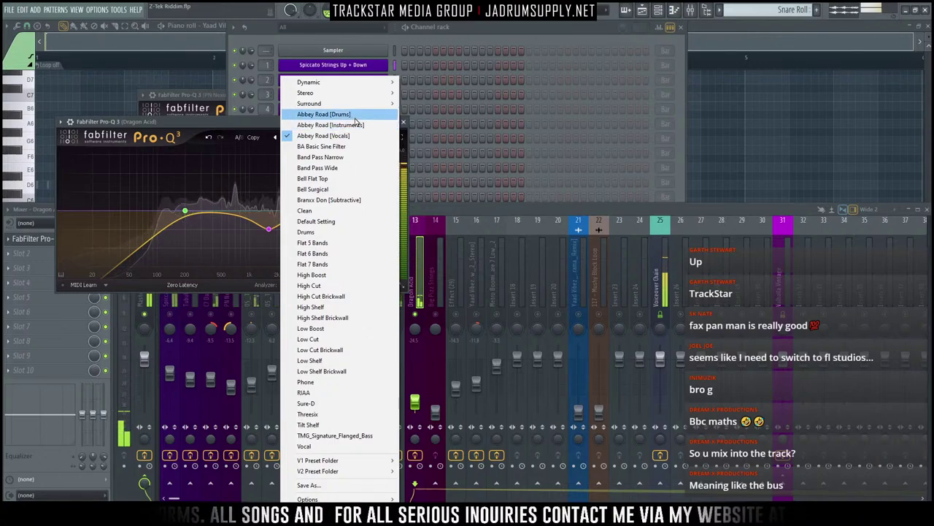
left_click(363, 149)
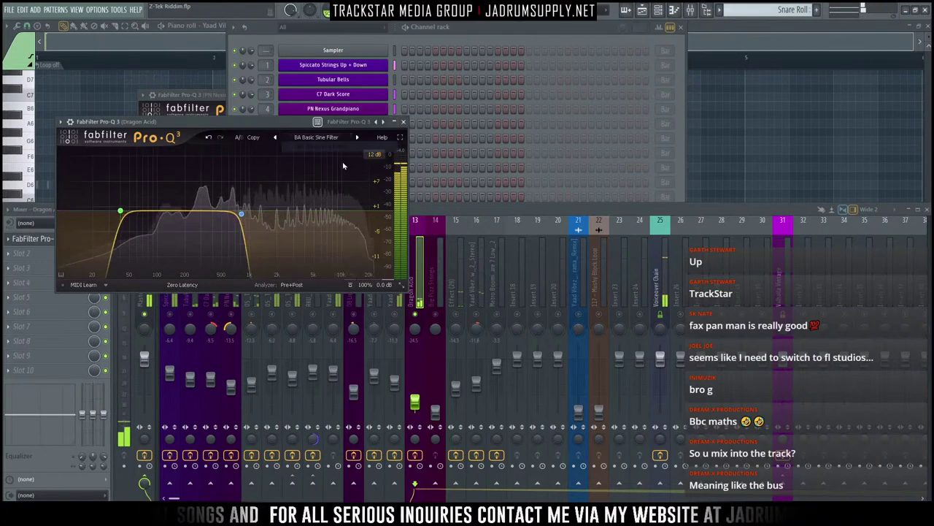
left_click_drag(70, 169, 395, 278)
left_click_drag(241, 216, 306, 219)
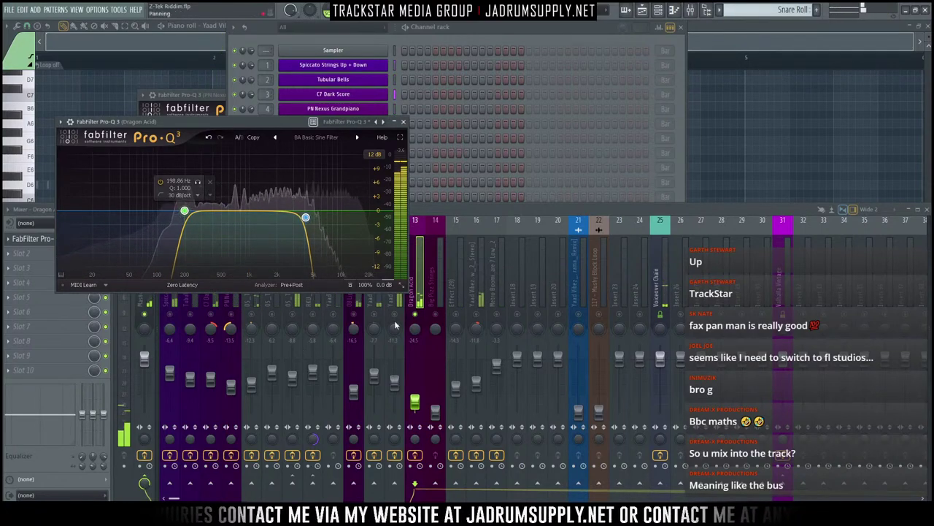
Step: Load FabFilter Pro-L 2 in Dragon Acid's second effect slot and move its window clear of the mixer's effect list
left_click(419, 306)
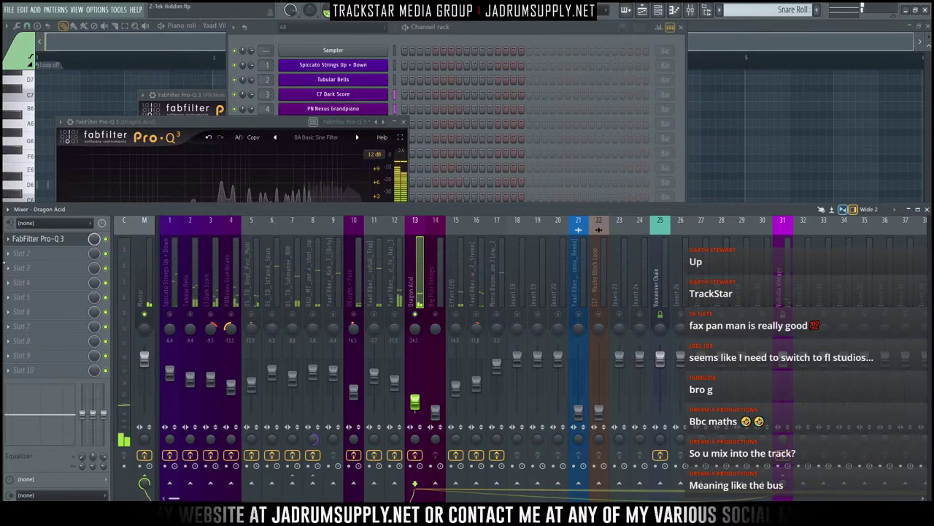
left_click(58, 259)
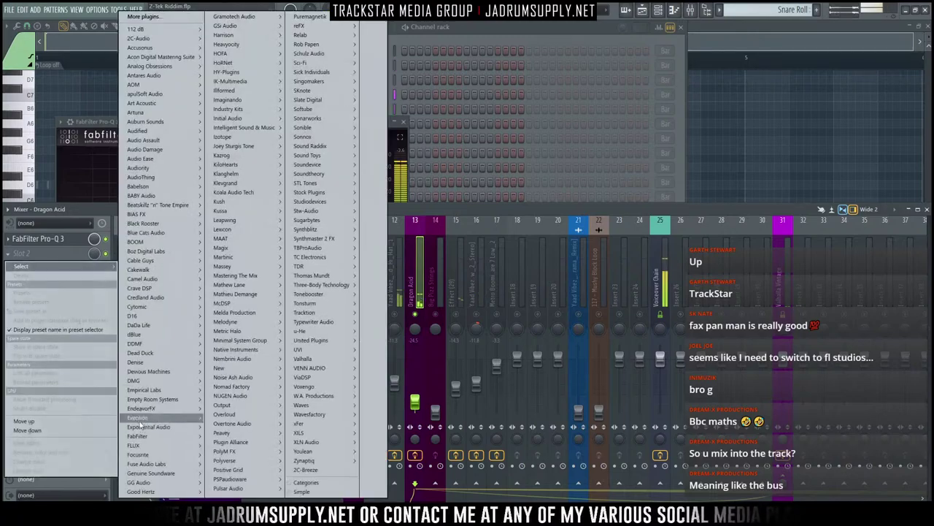
mouse_move(279, 436)
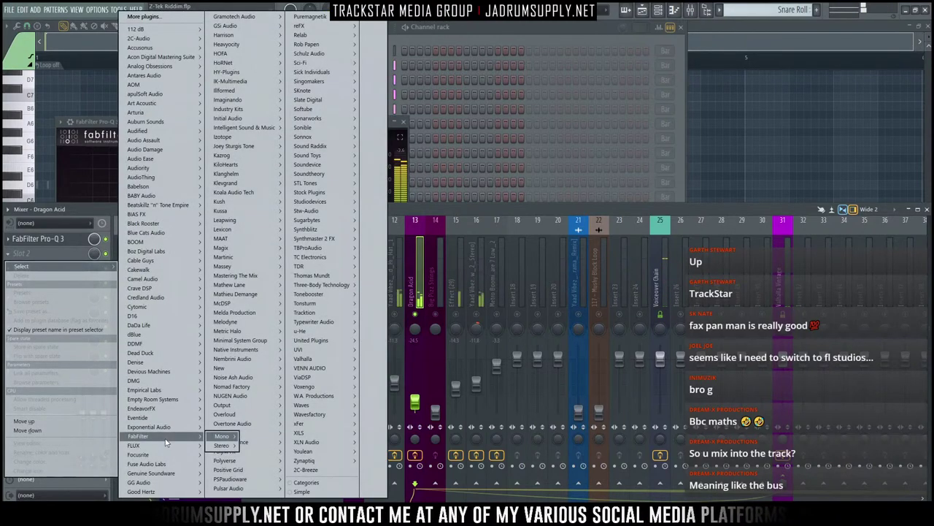
mouse_move(260, 455)
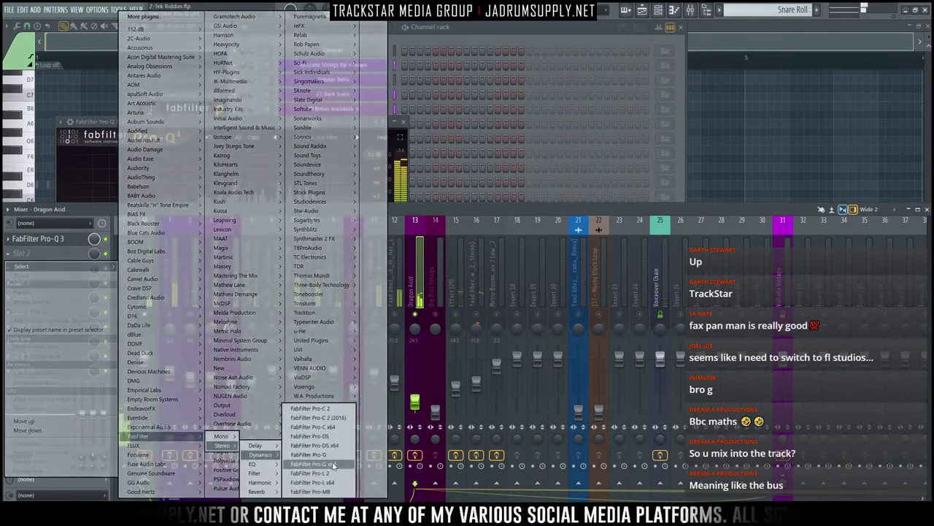
left_click(313, 473)
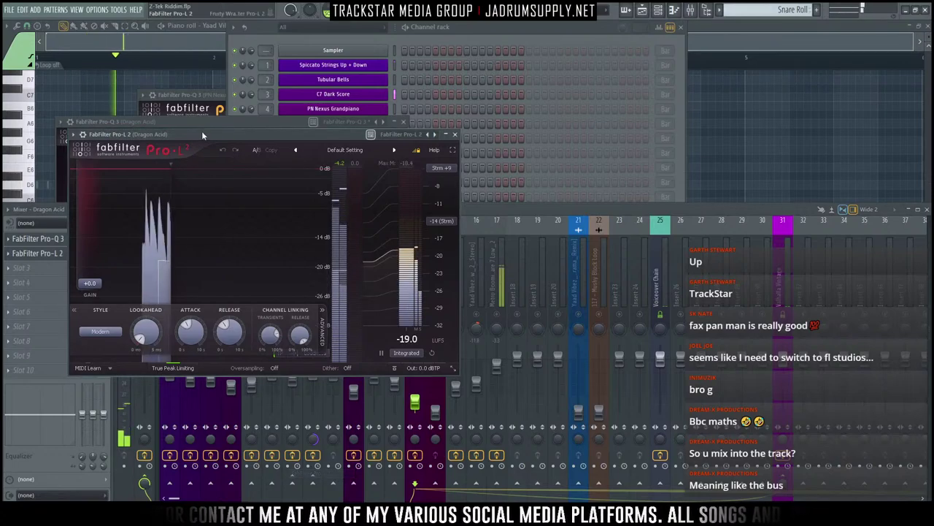
left_click_drag(202, 131, 472, 143)
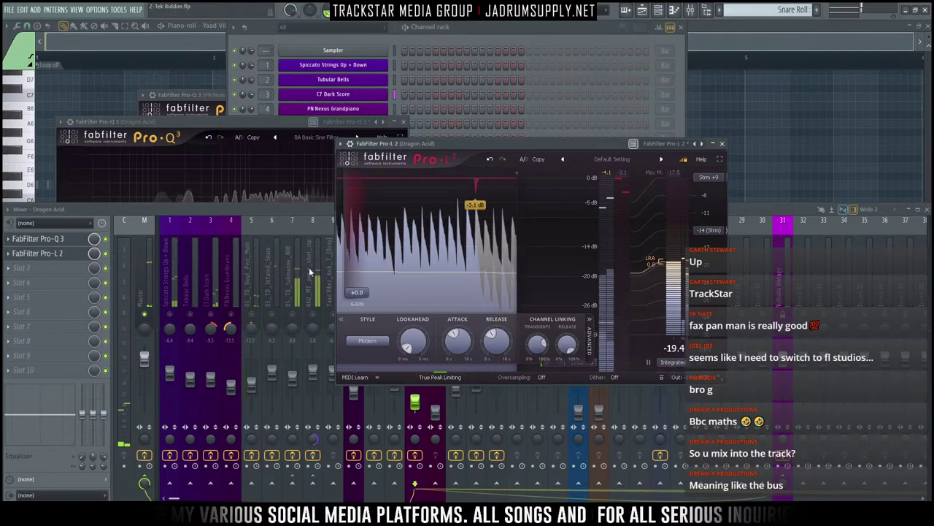
Step: Set Dragon Acid's limiter gain to +10 dB with its output at -10 dBTP, and close the limiter window
type("10")
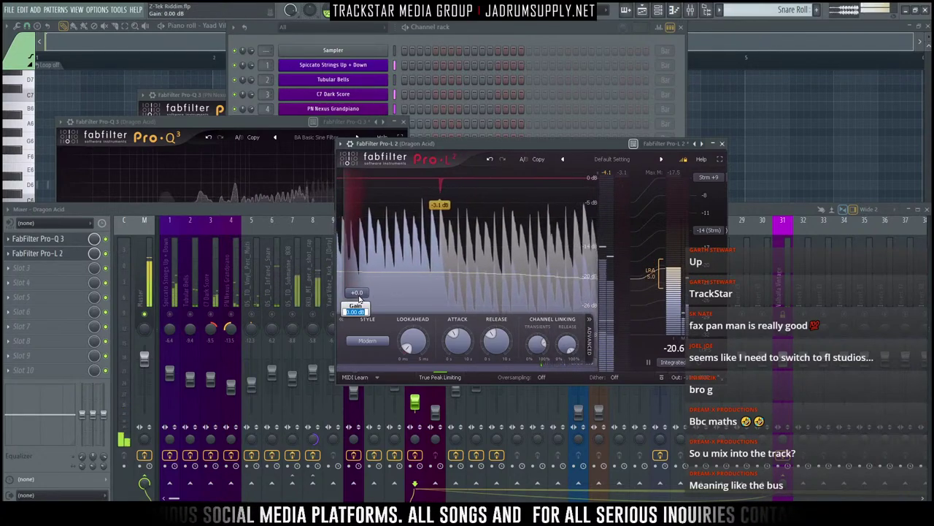
key("Return")
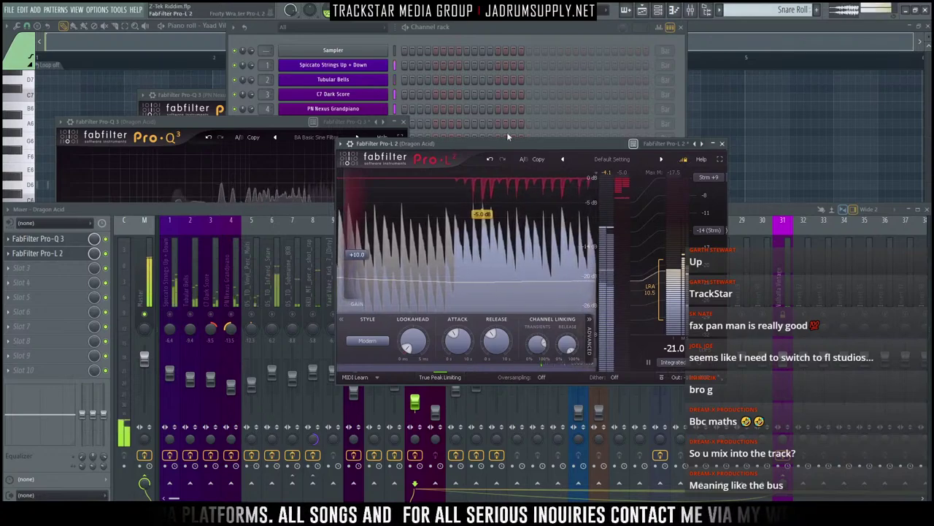
left_click_drag(524, 143, 75, 63)
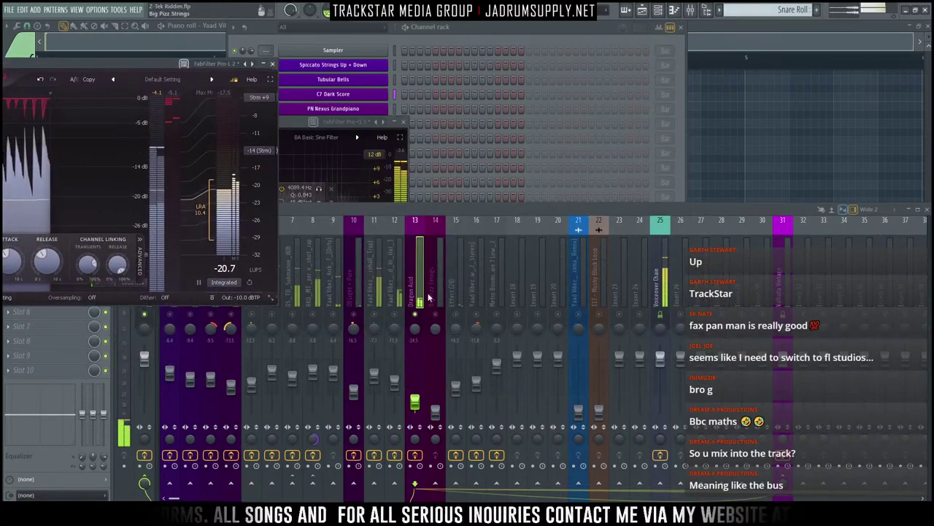
left_click_drag(164, 67, 668, 138)
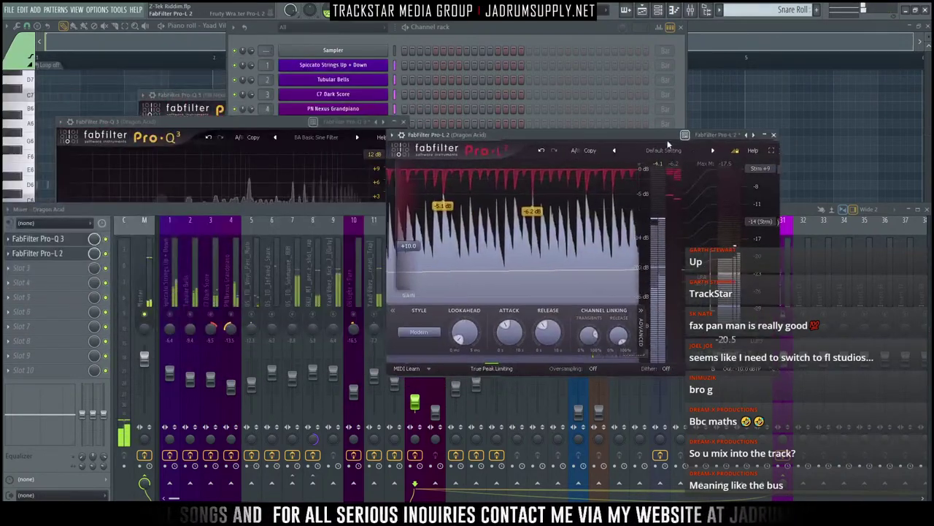
left_click(779, 134)
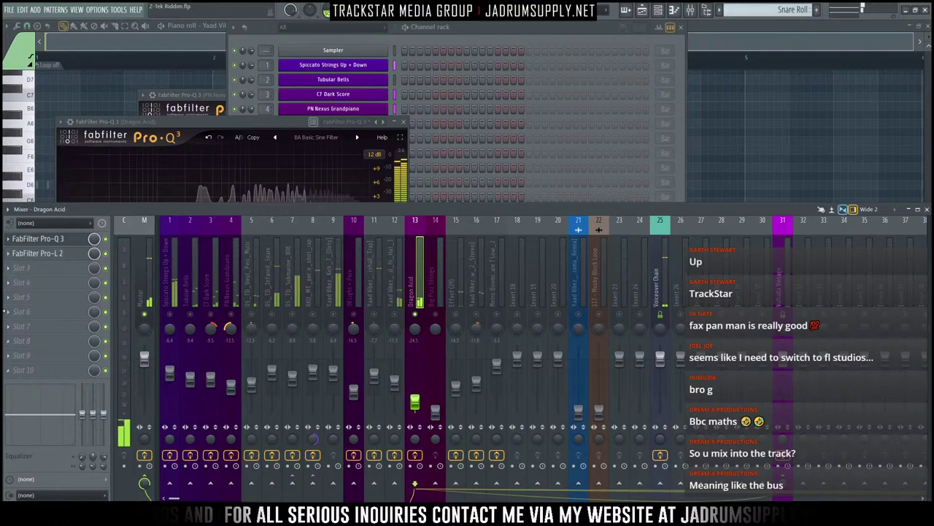
Step: Shift Pro-L 2 down one slot on Dragon Acid and load Fruity Stereo Shaper between the EQ and the limiter
scroll(58, 258, "down", 1)
left_click(61, 254)
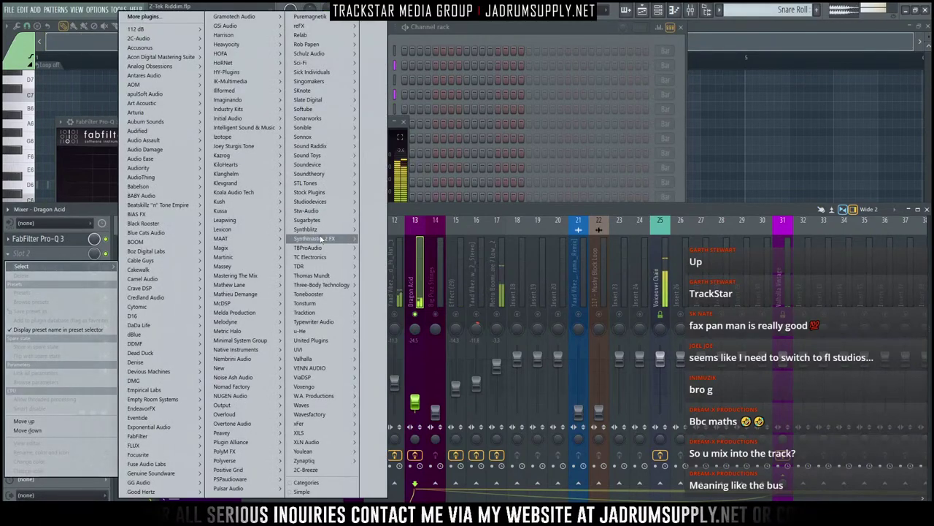
mouse_move(321, 193)
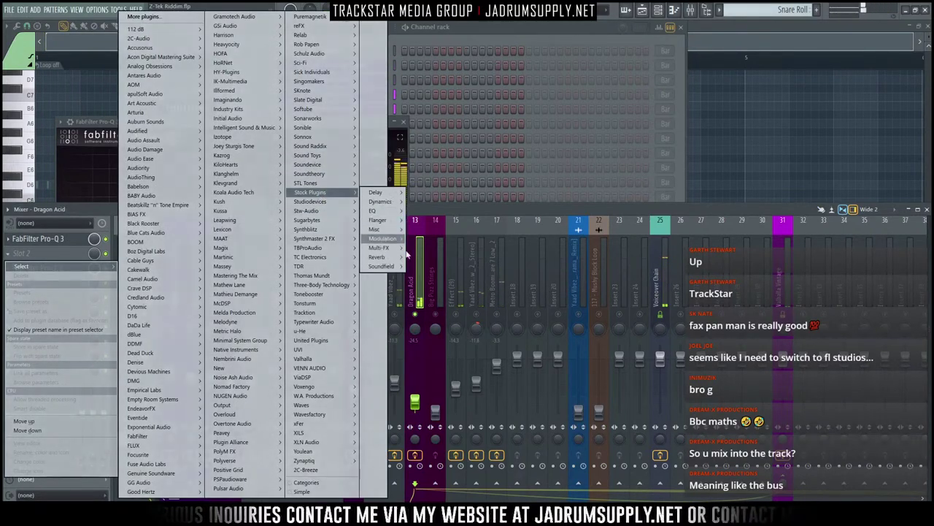
left_click(416, 269)
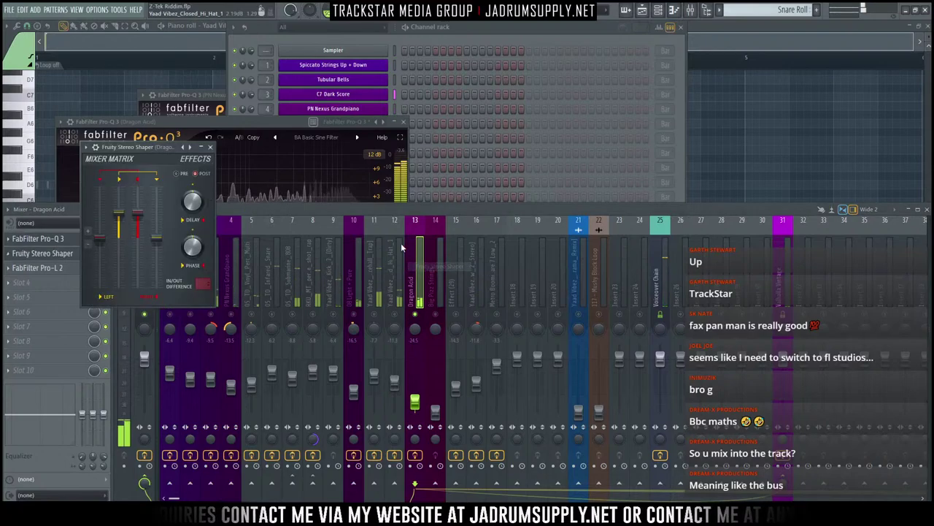
Step: Apply the Delay preset to the stereo shaper and reduce its left/right delay to about 16.7 ms right
left_click(186, 144)
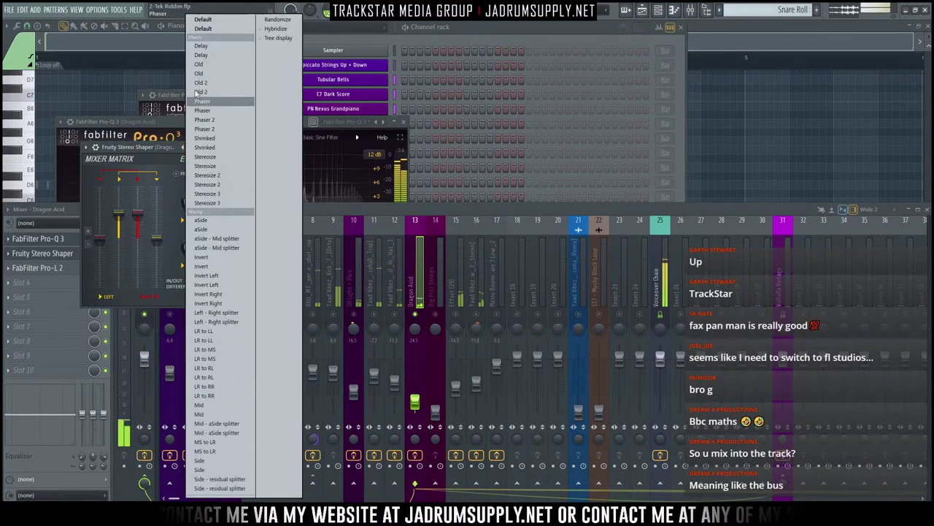
left_click(201, 53)
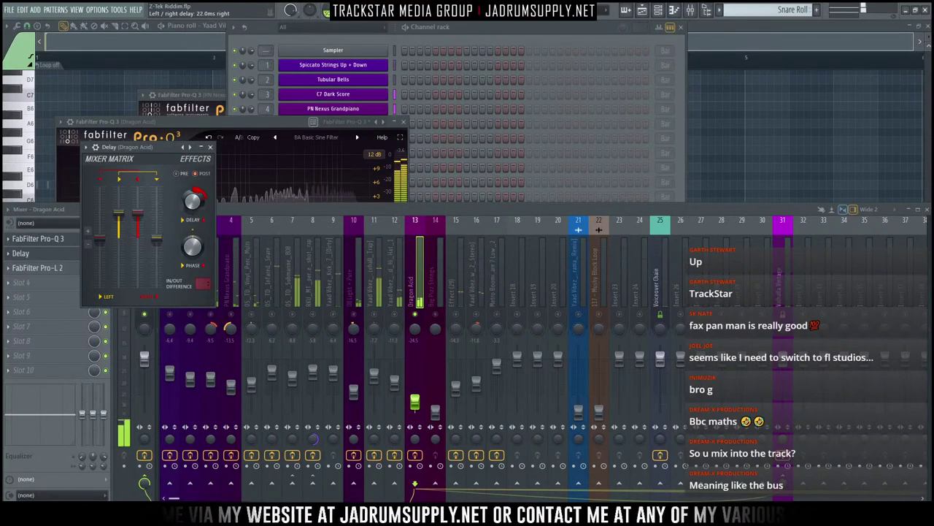
left_click_drag(192, 200, 194, 206)
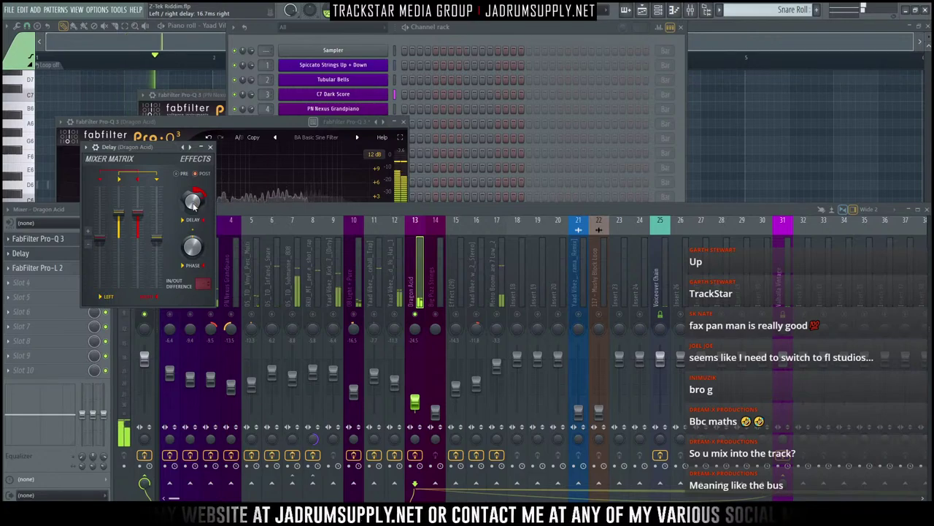
Step: Lower the Dragon Acid track's volume to about -26.2 dB and unmute the rest of the mix
left_click(408, 360)
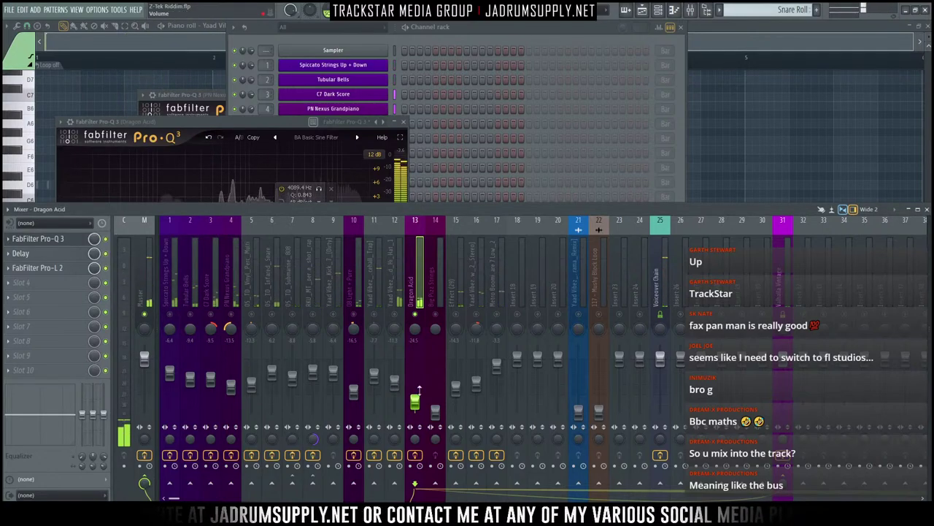
left_click_drag(419, 390, 419, 392)
right_click(415, 314)
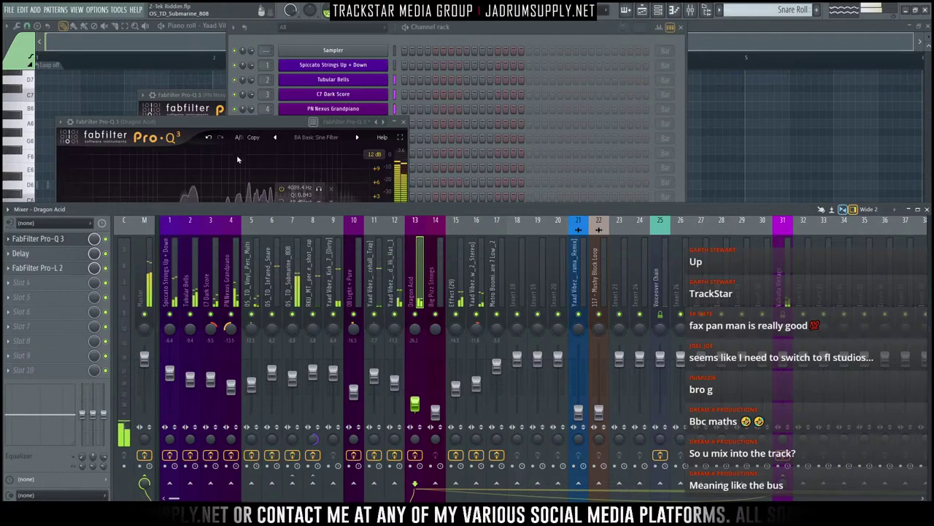
Step: Reopen Dragon Acid's stereo shaper to check its delay, and close the track's Pro-Q 3 window
left_click(20, 253)
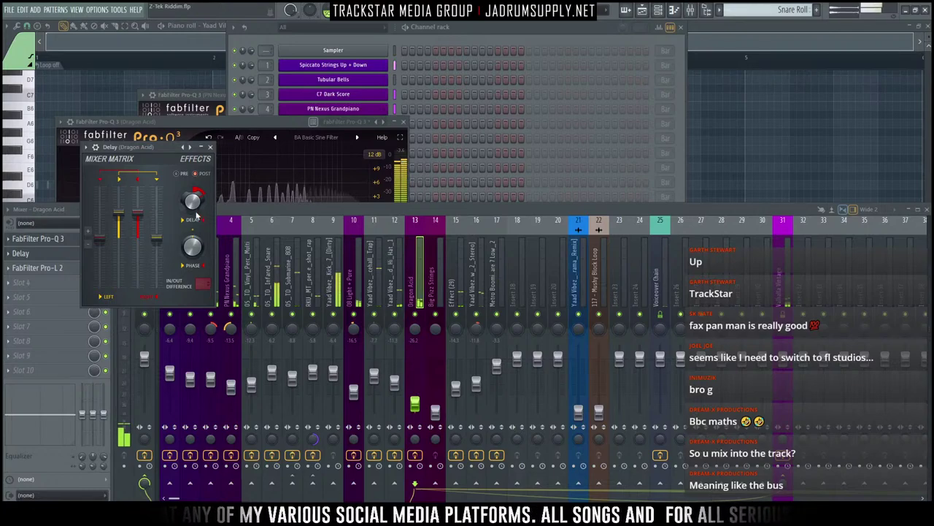
left_click(236, 152)
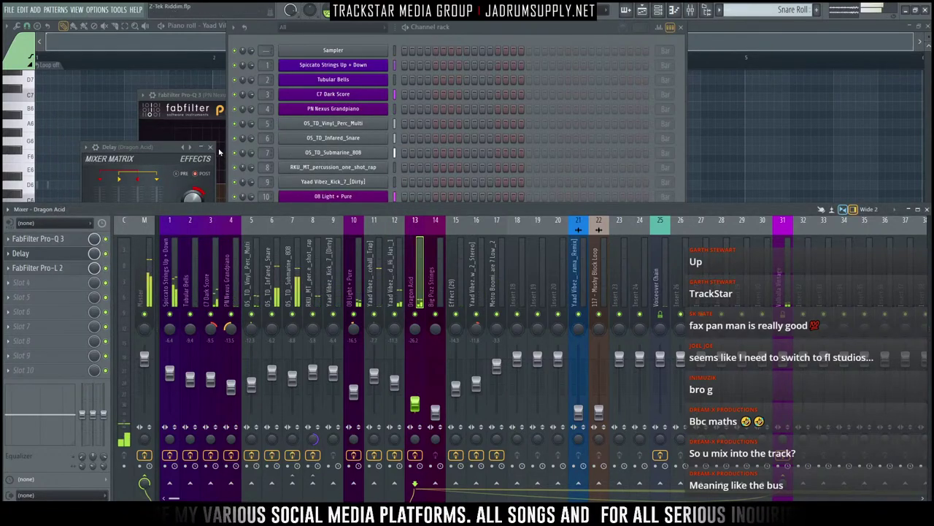
Step: Close the stereo shaper, raise Big Pizz Strings to about -10.3 dB and lower Dragon Acid to about -28.7 dB
left_click(210, 147)
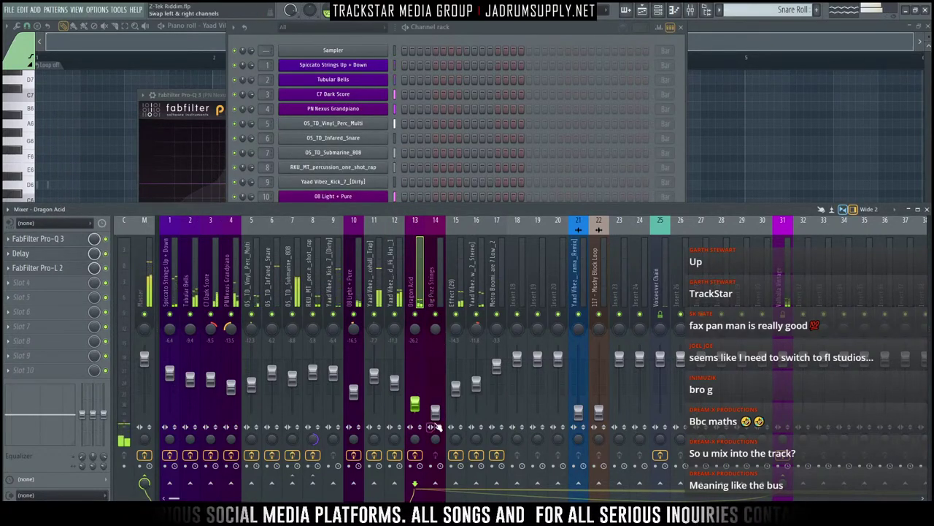
left_click_drag(435, 412, 435, 384)
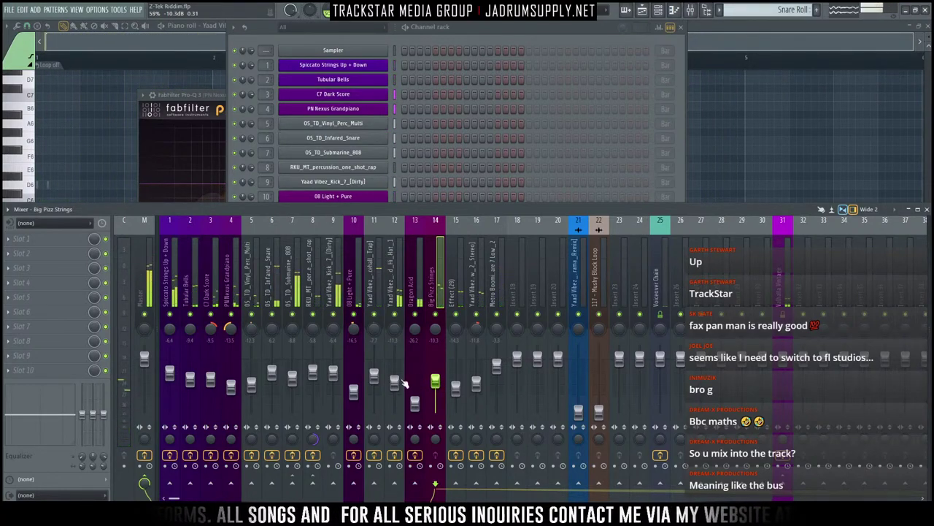
left_click_drag(414, 404, 414, 406)
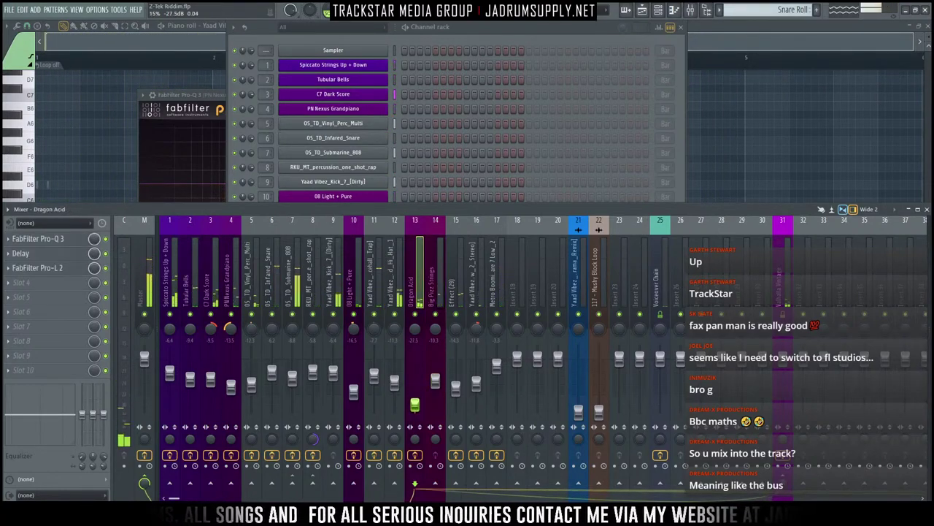
Step: Set the low-cut band in Dragon Acid's Pro-Q 3 to a 48 dB/oct slope at 230 Hz, and close the EQ
left_click(59, 243)
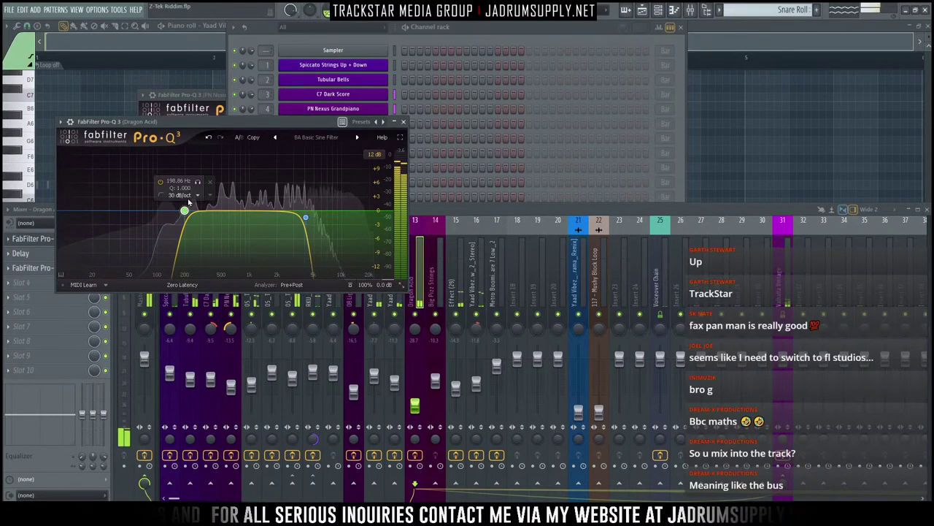
left_click(187, 196)
left_click(194, 268)
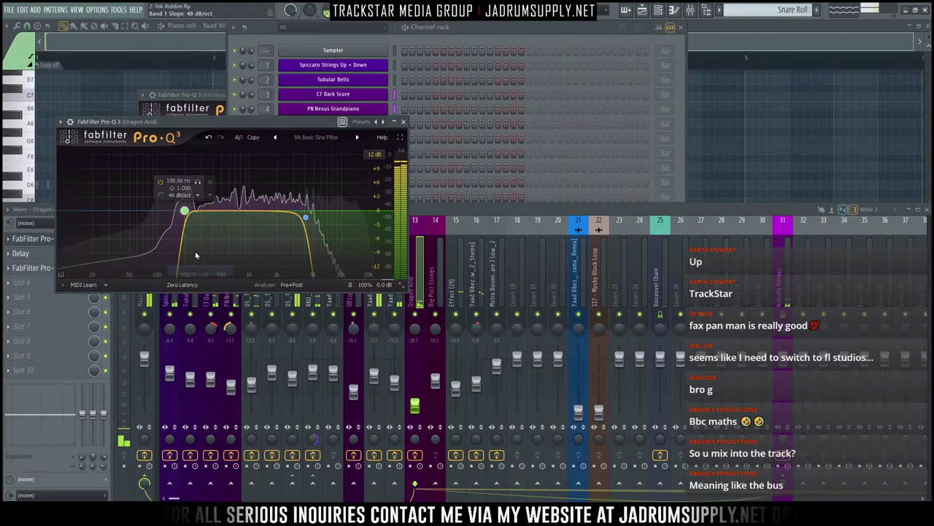
double_click(179, 180)
type("2")
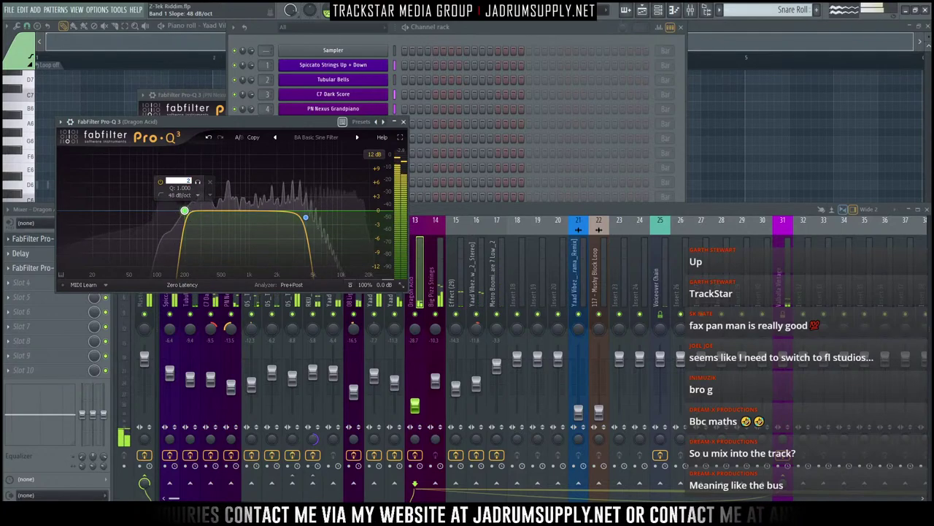
type("30")
key("Return")
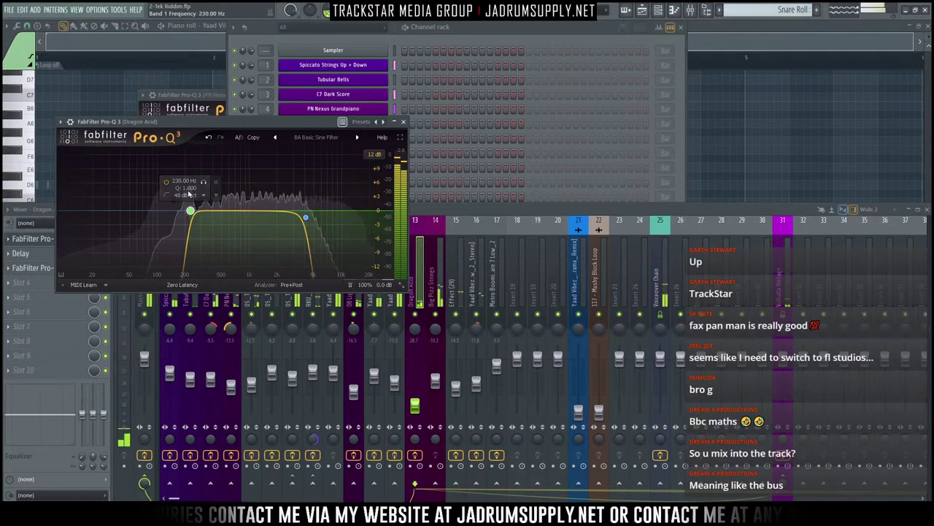
left_click(403, 121)
Step: Set Big Pizz Strings to about -9.3 dB, Dragon Acid to about -30.1 dB and 08 Light + Pure to about -15.4 dB
left_click(436, 381)
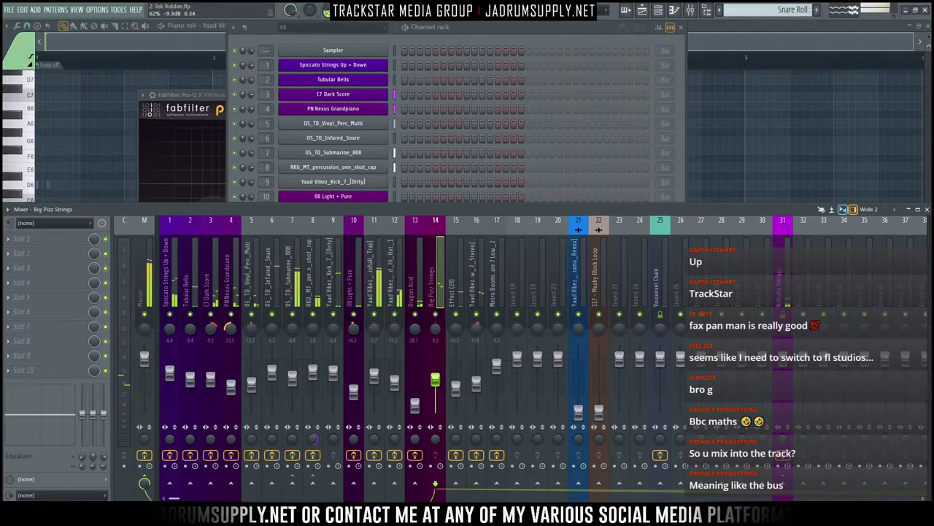
left_click_drag(417, 411, 416, 412)
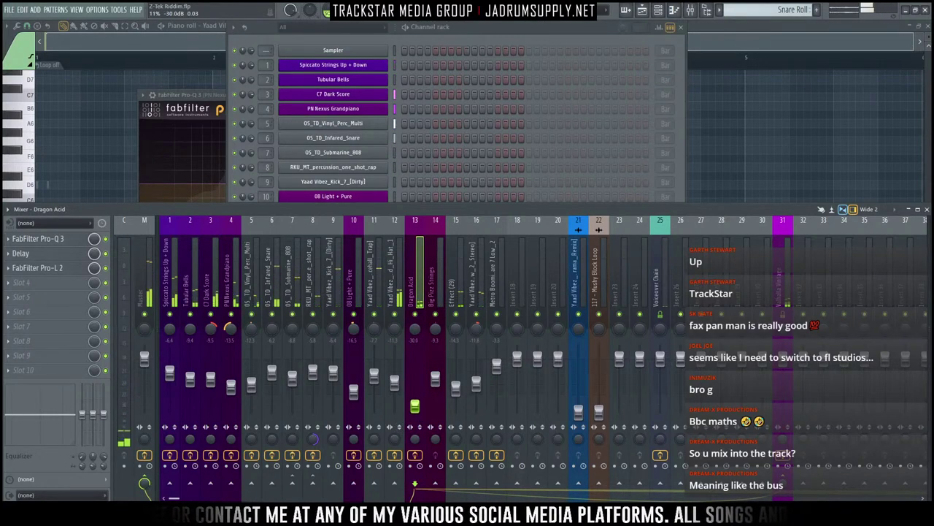
left_click_drag(354, 394, 354, 392)
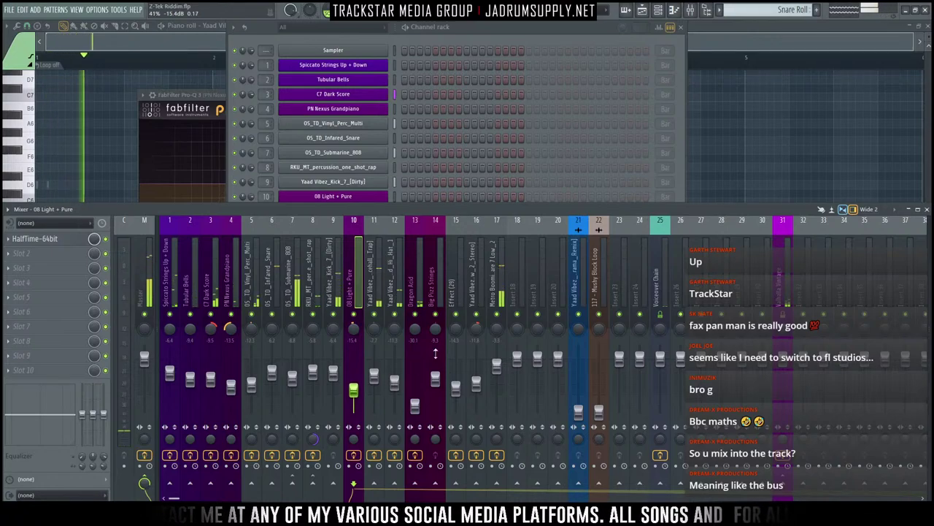
Step: Pan Big Pizz Strings about 15% right, adjust 08 Light + Pure's panning, and lower them to about -12.0 dB and -17.5 dB
left_click_drag(436, 331, 436, 329)
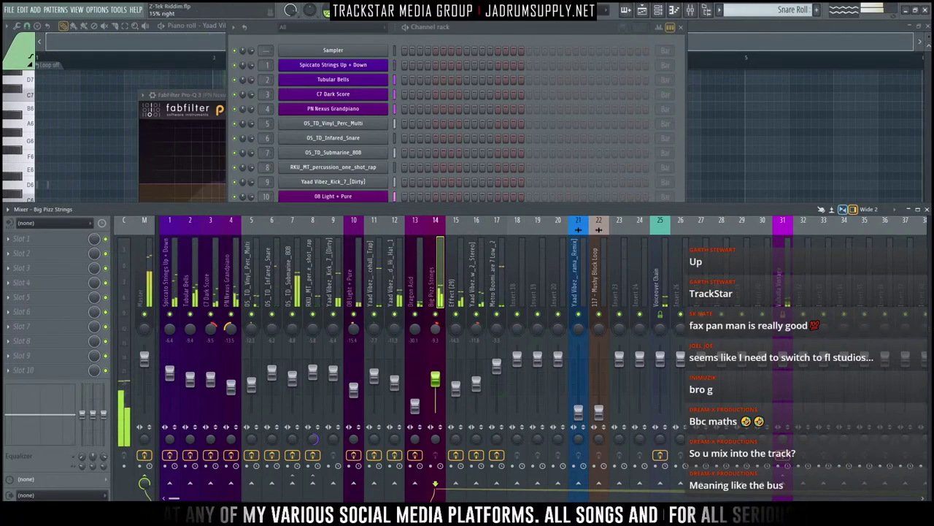
left_click_drag(354, 332, 354, 336)
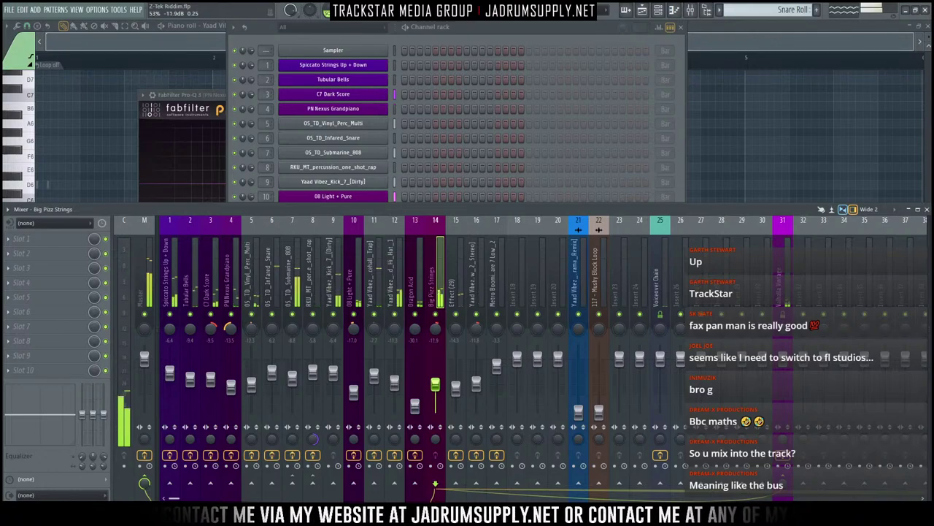
left_click(352, 394)
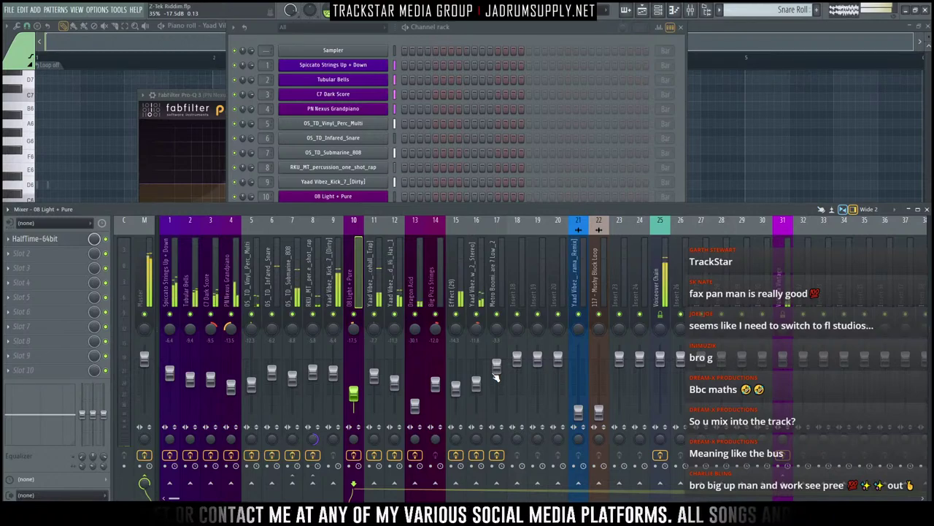
Step: Play the arrangement in the playlist alongside the mixer and mute the Dragon Acid mixer track
left_click(571, 30)
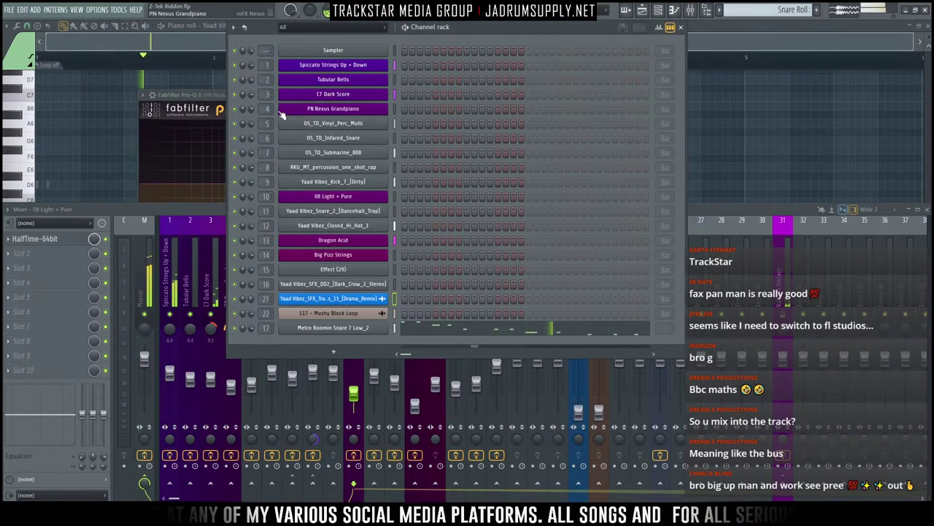
left_click(636, 12)
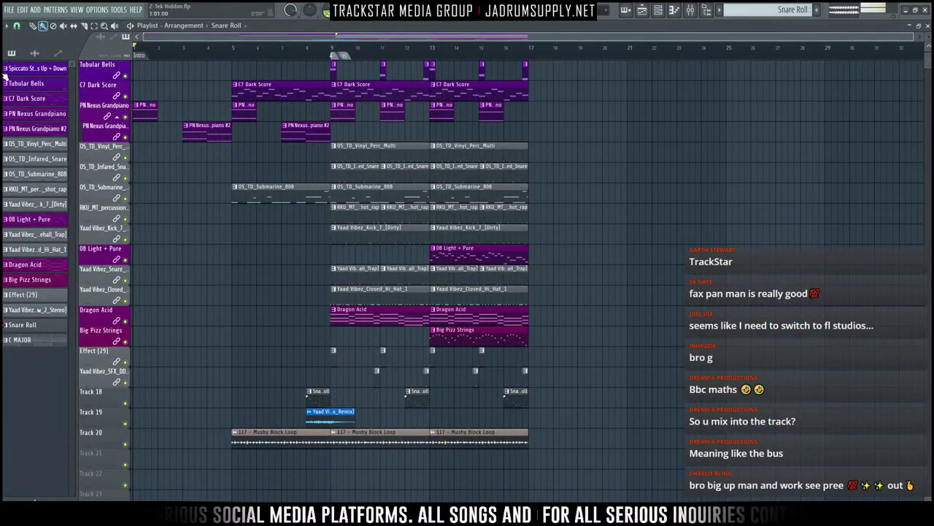
left_click(692, 10)
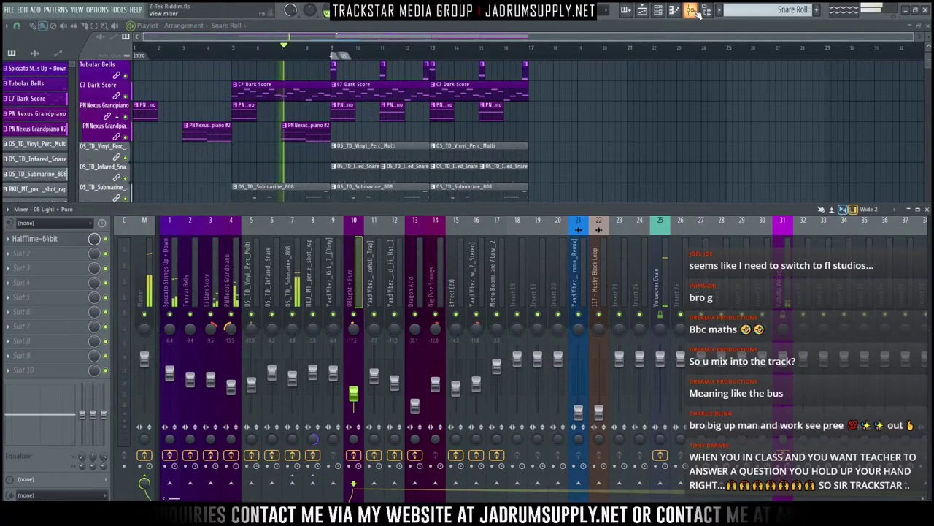
scroll(270, 139, "down", 2)
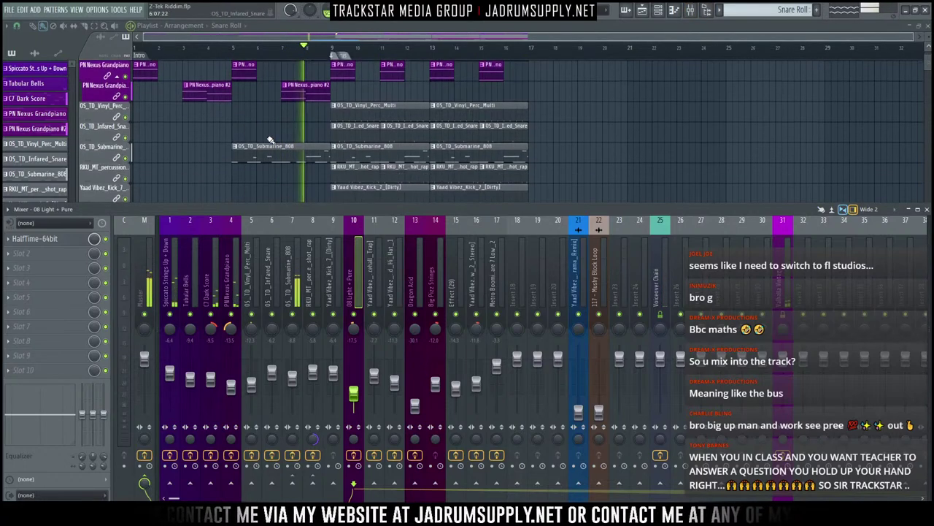
scroll(299, 102, "up", 2)
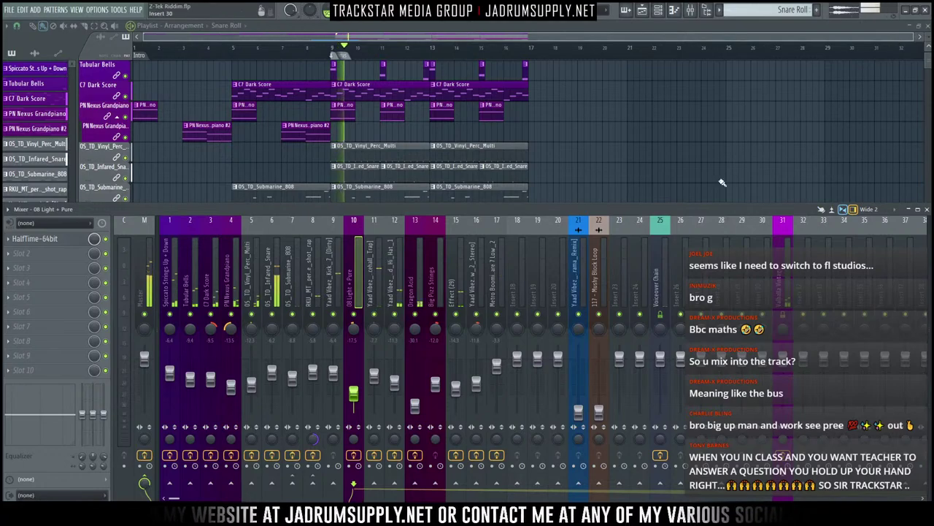
scroll(635, 146, "down", 1)
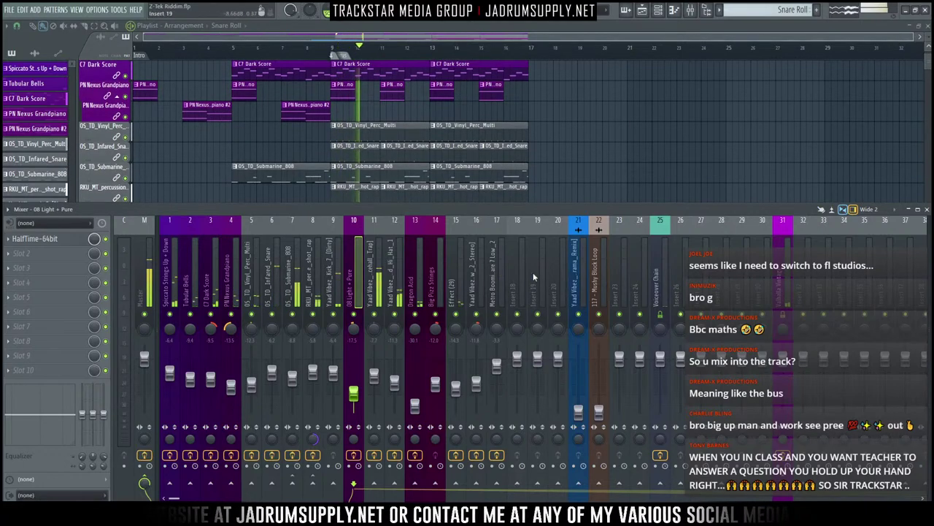
left_click(417, 314)
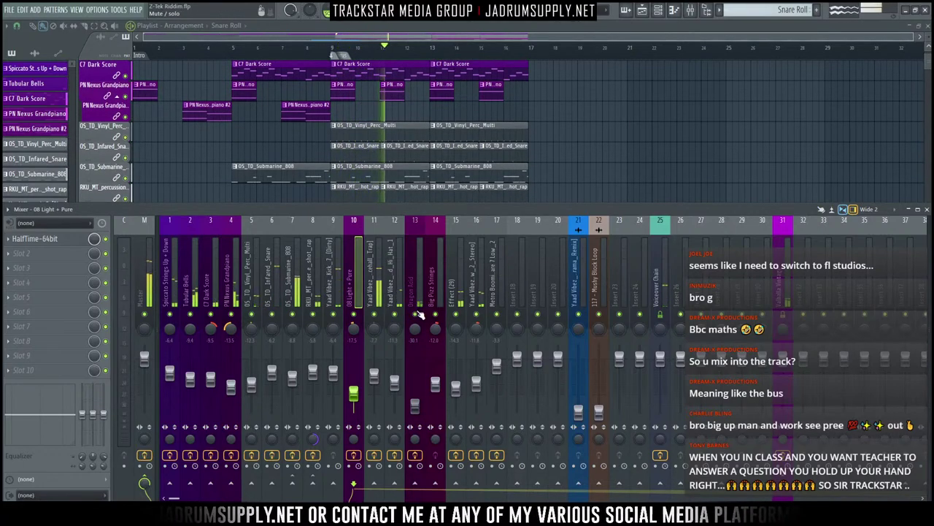
left_click(645, 12)
left_click(660, 13)
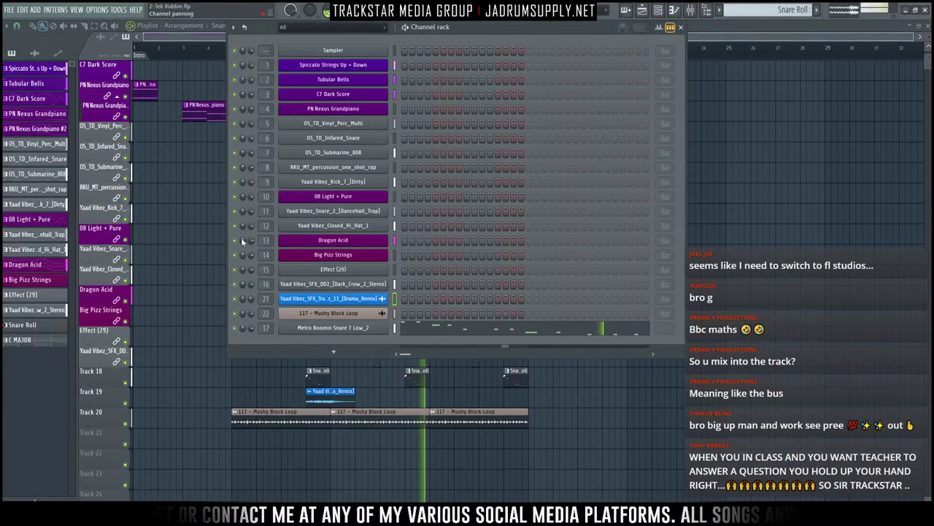
key("F6")
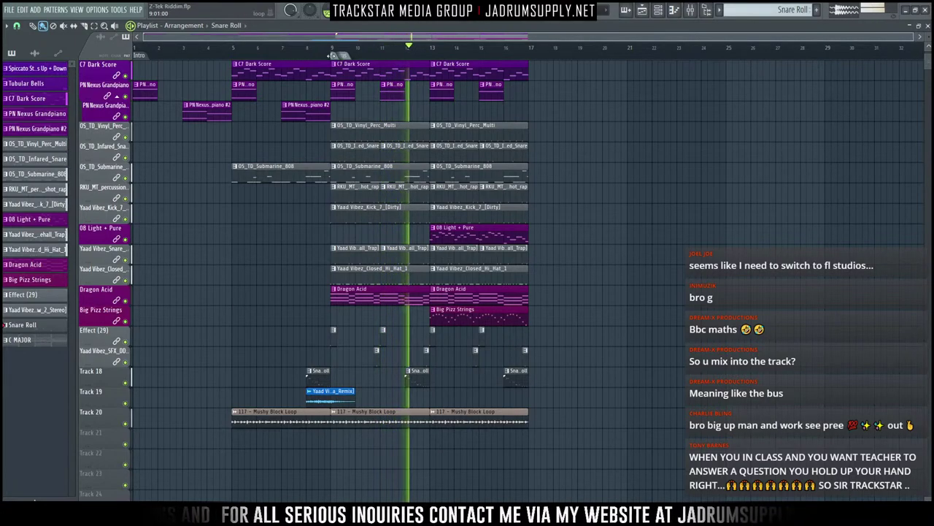
Step: Rename the playlist marker at bar 9 as Chorus
right_click(334, 56)
left_click(349, 107)
type("Chorus")
key("Return")
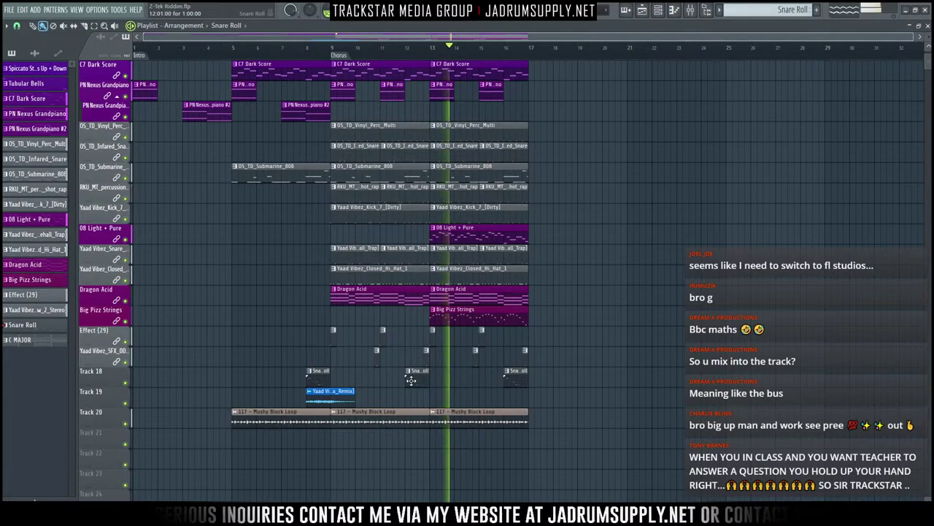
Step: Slice the Snare Roll clip at bar 12 so two short pieces remain, and play back the section
key("space")
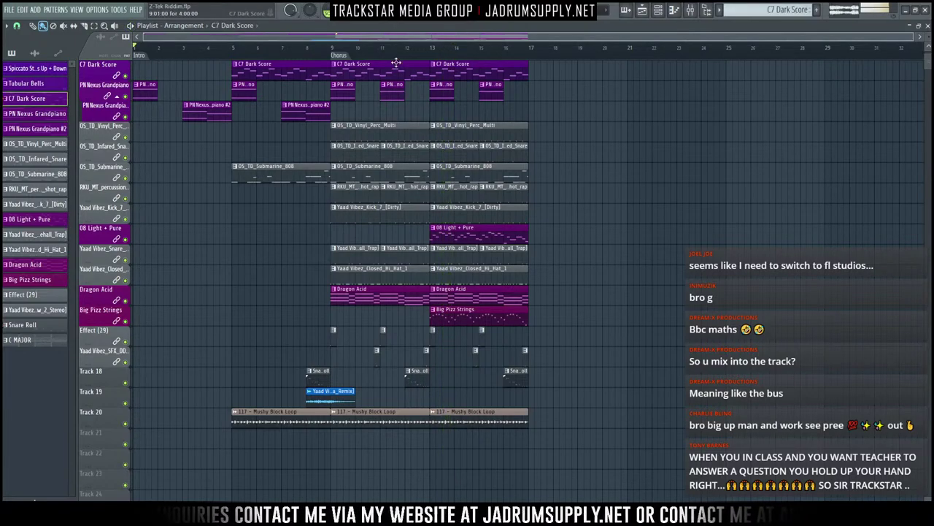
scroll(408, 65, "up", 3)
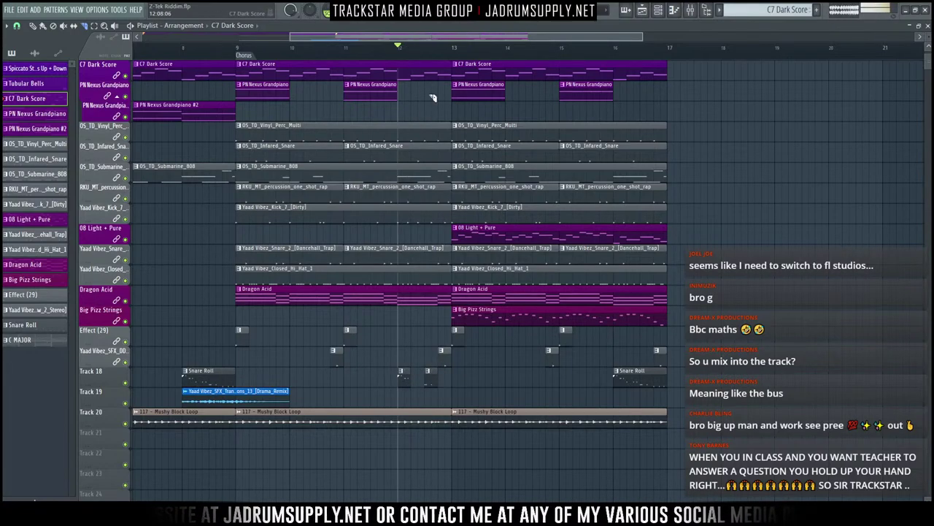
key("space")
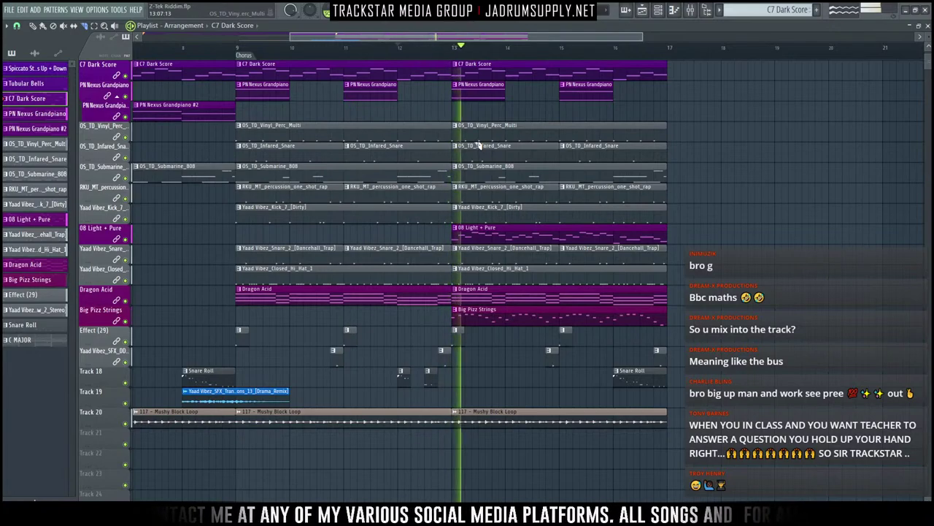
Step: Name playlist Track 18 after its Snare Roll clip
right_click(90, 375)
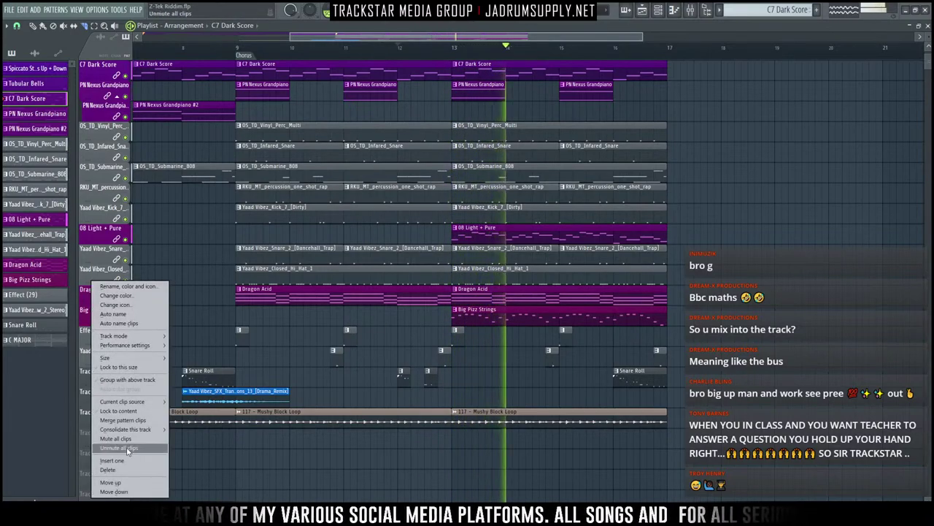
left_click(145, 415)
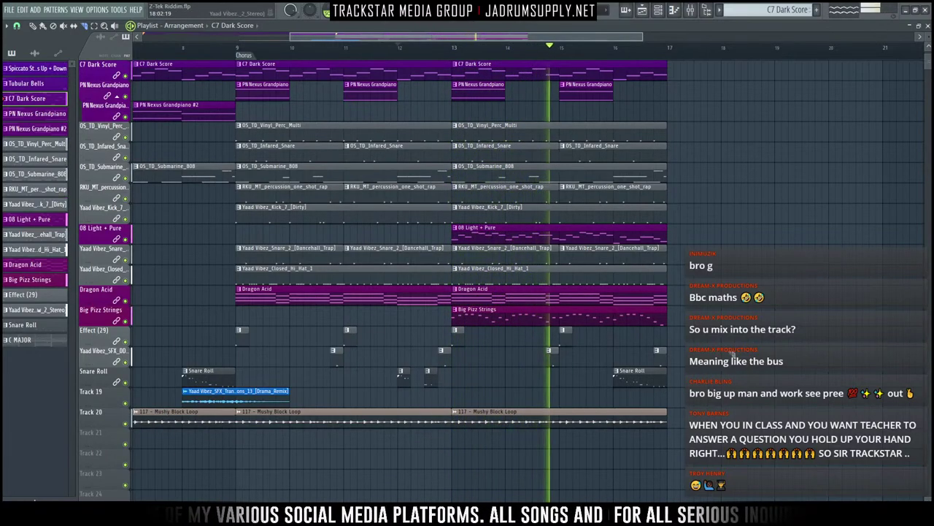
Step: Select the full-length melody and drum clips ending at bar 17, trim their ends back to the middle of bar 16, and deselect them
left_click_drag(682, 341, 660, 64)
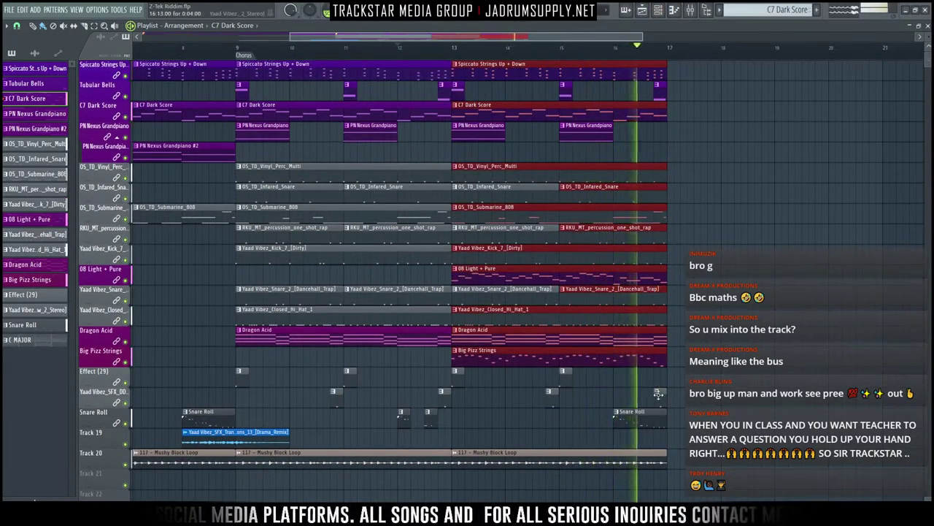
left_click_drag(658, 345, 647, 345)
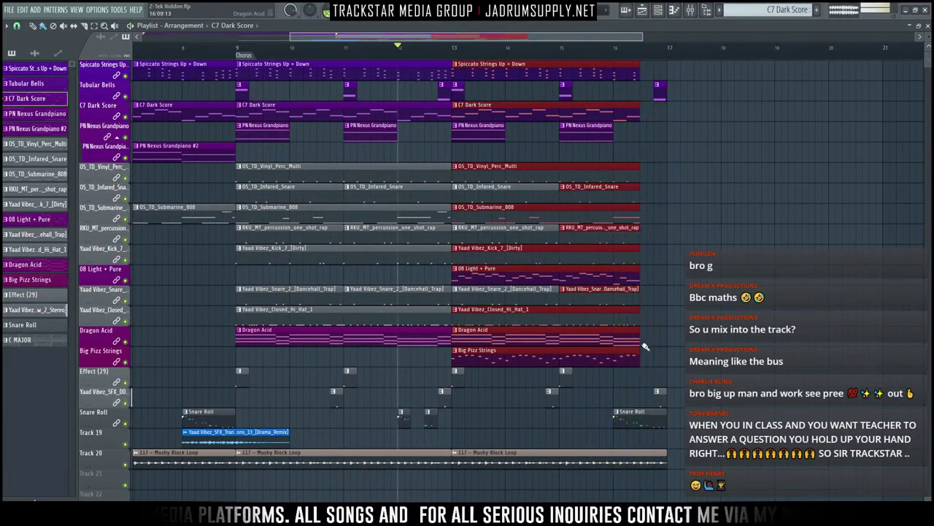
left_click(679, 273)
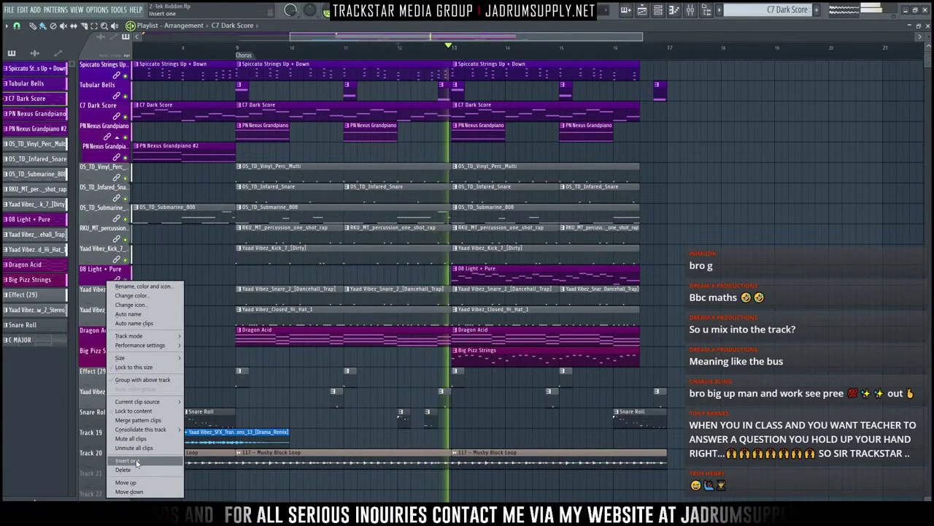
Step: Insert an empty playlist track directly below Snare Roll and name it FX & Transitions
left_click(129, 491)
right_click(110, 453)
left_click(157, 290)
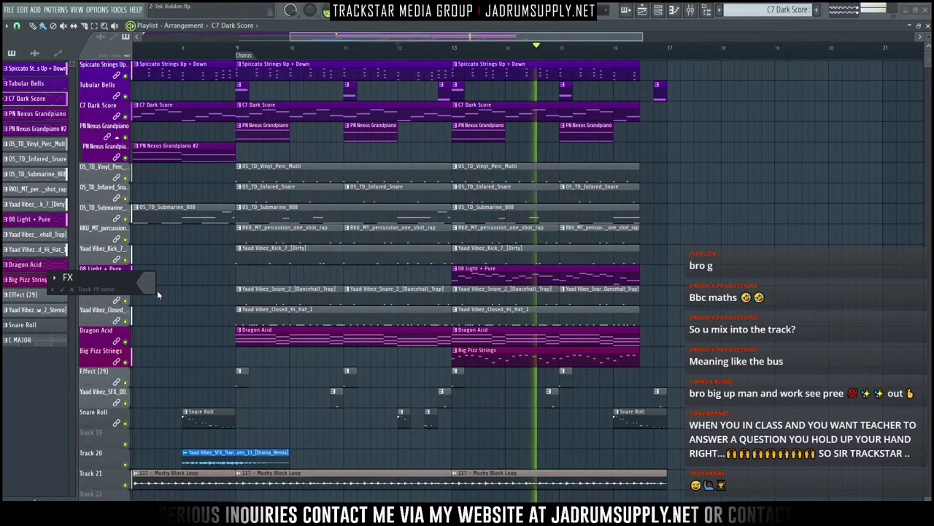
type("& Transitions")
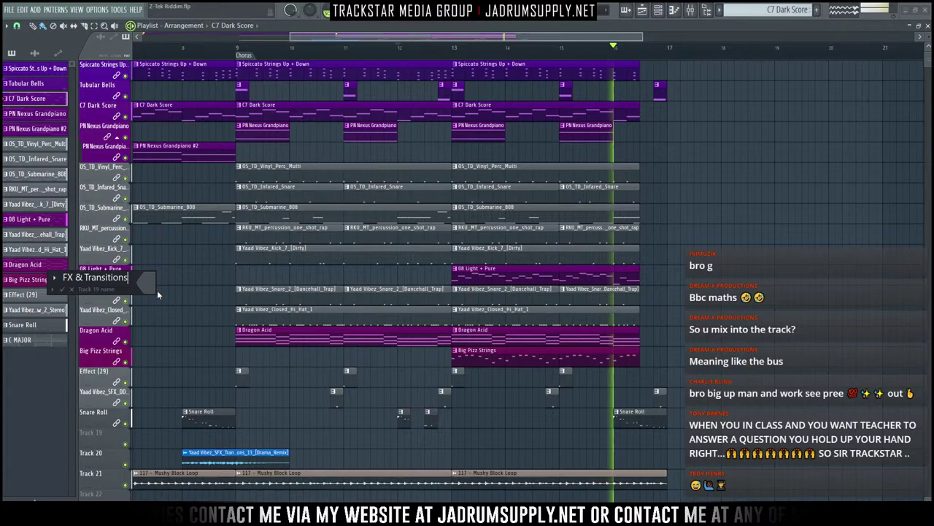
key("Return")
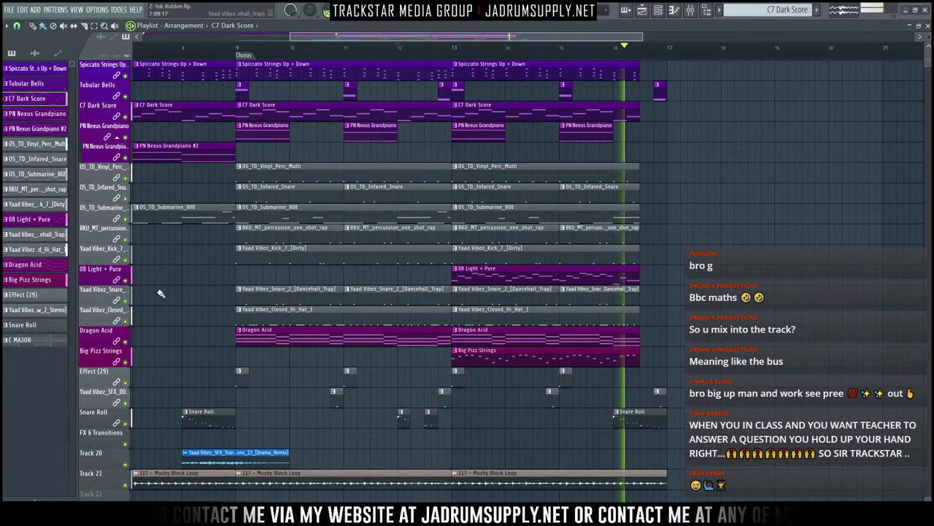
Step: Color the FX & Transitions playlist track black, shrink it to a thin header and group Track 20 under it
right_click(100, 447)
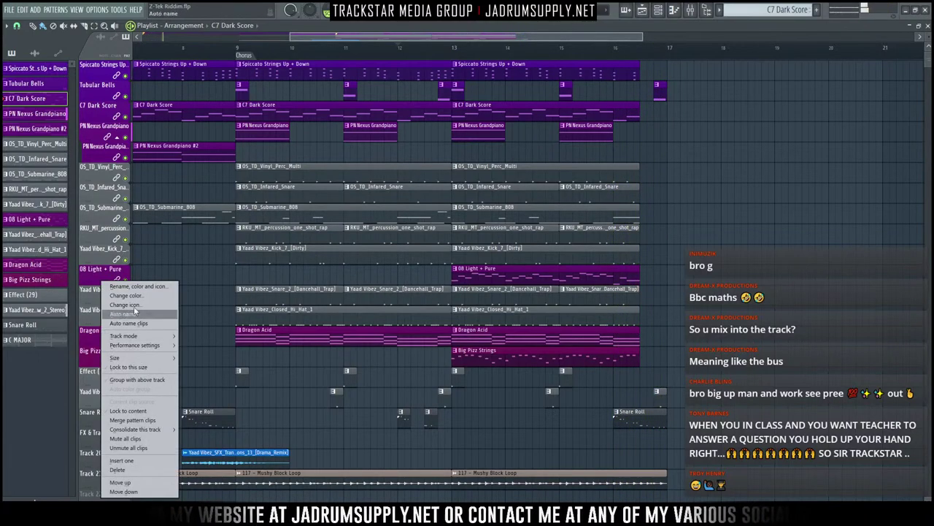
left_click(124, 296)
left_click_drag(272, 343, 266, 422)
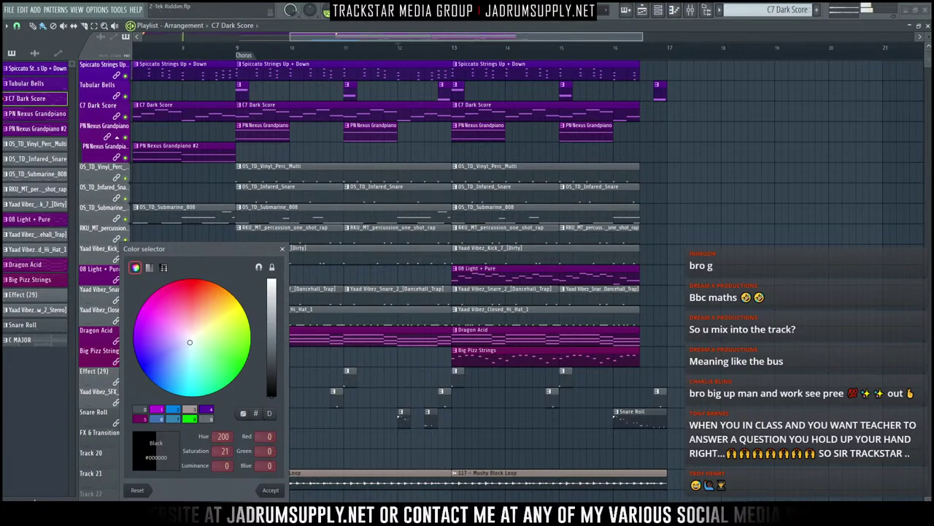
left_click(270, 490)
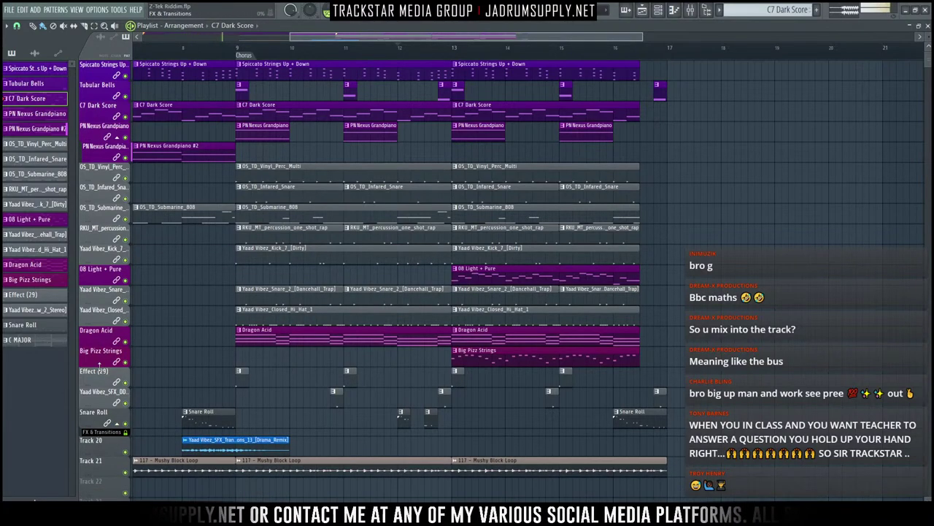
left_click_drag(97, 445, 96, 400)
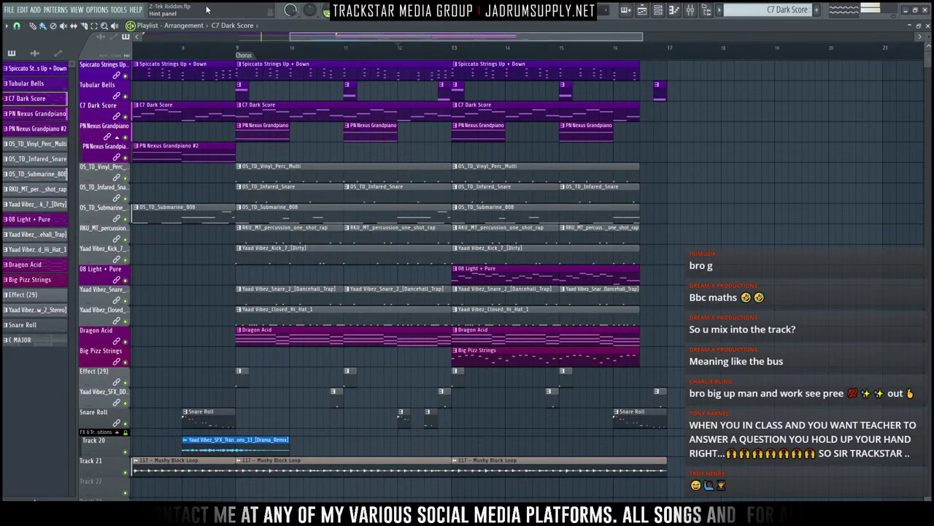
Step: Play back the arrangement through the chorus and delete the Effect (29) clips at bars 11 and 15
scroll(226, 65, "down", 4)
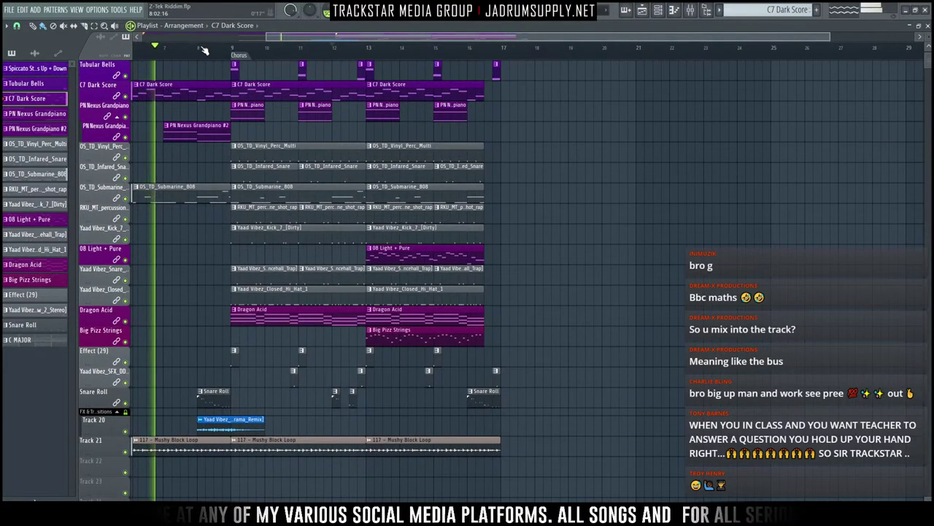
scroll(314, 278, "up", 1)
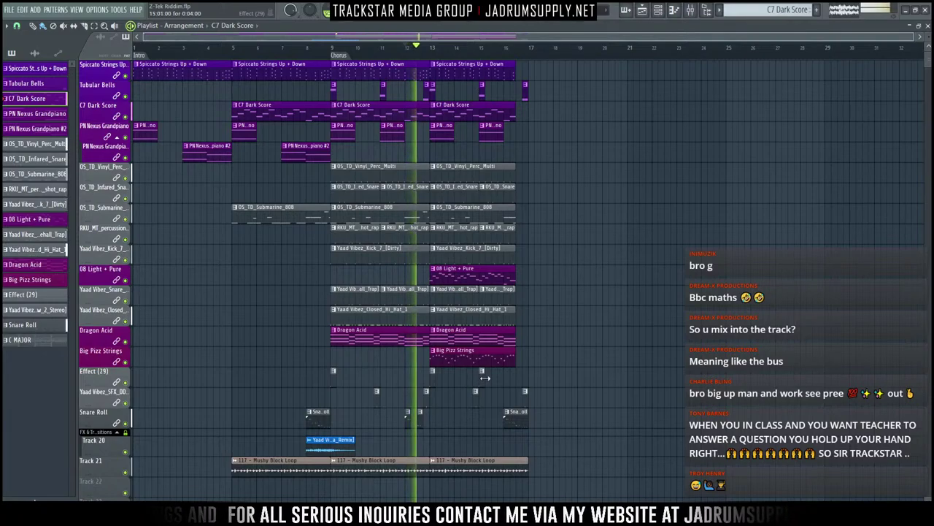
key("space")
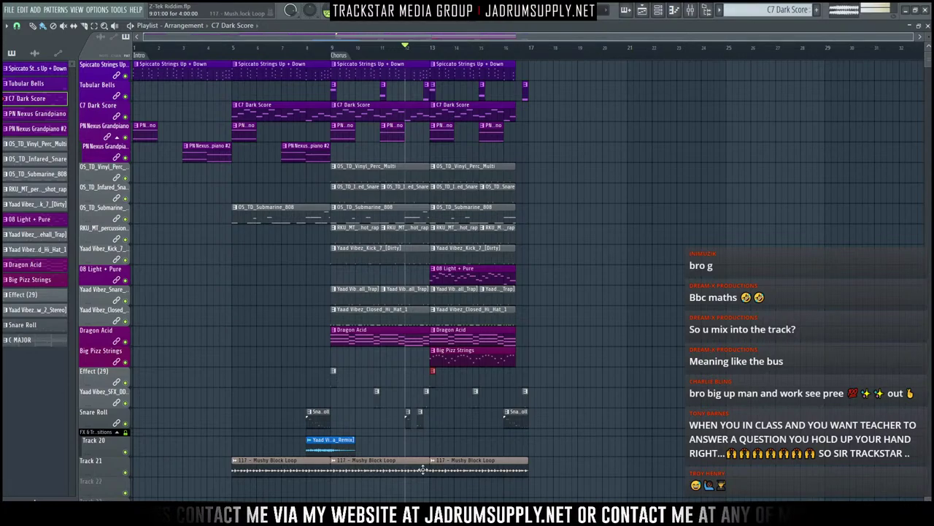
Step: Play from bar 5 and raise the 117 - Mushy Block Loop mixer fader to about -10 dB
left_click(233, 50)
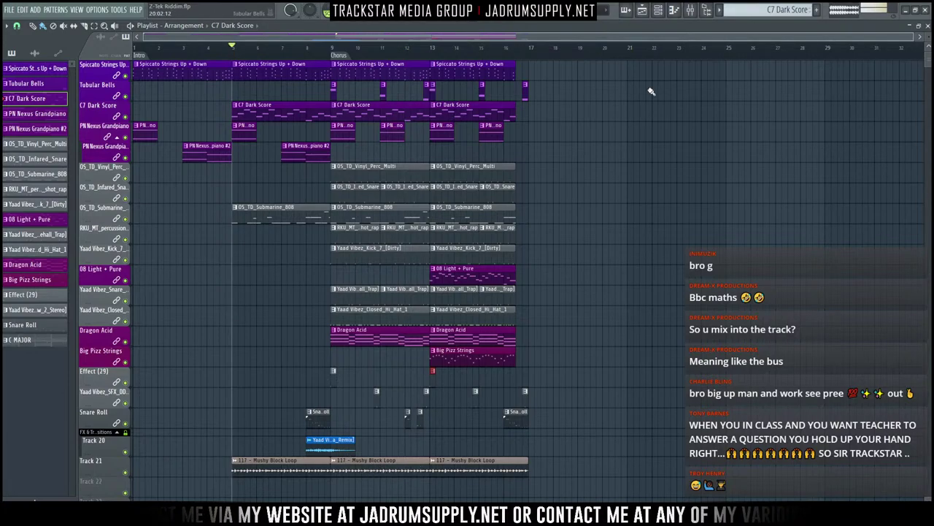
left_click(691, 10)
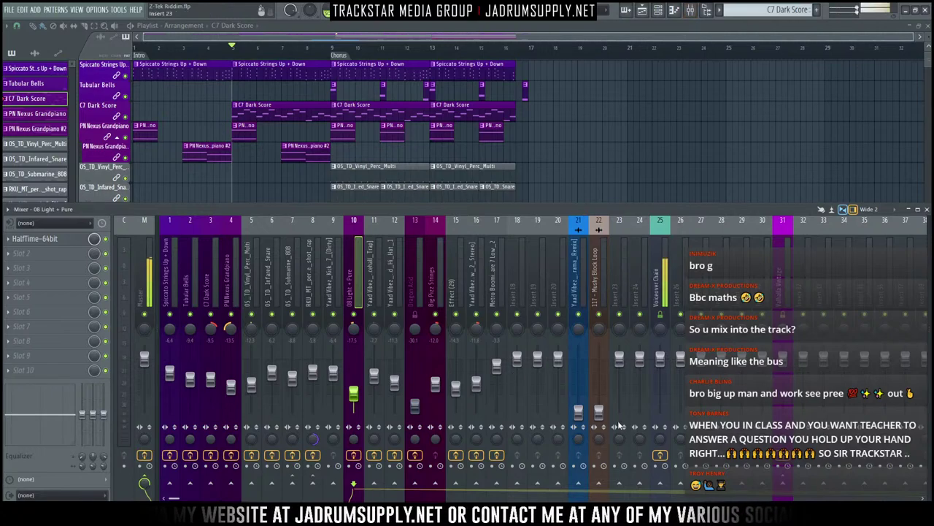
key("space")
left_click_drag(599, 411, 599, 382)
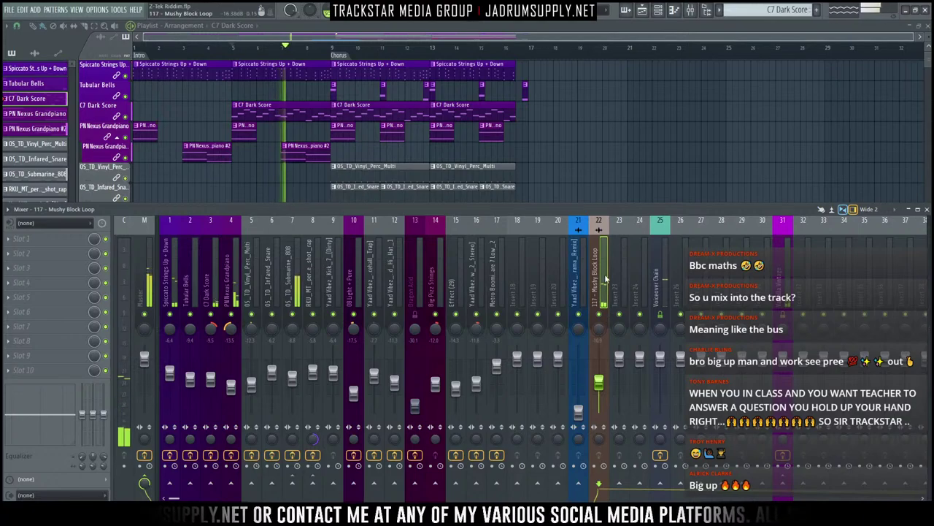
Step: Solo the 117 - Mushy Block Loop mixer track and send it to the Valhalla Vintage track
right_click(600, 313)
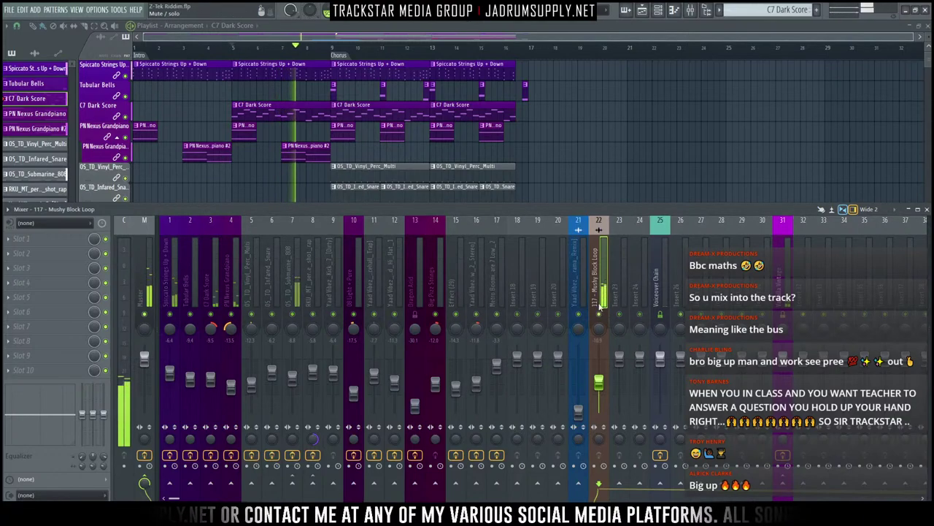
left_click(784, 484)
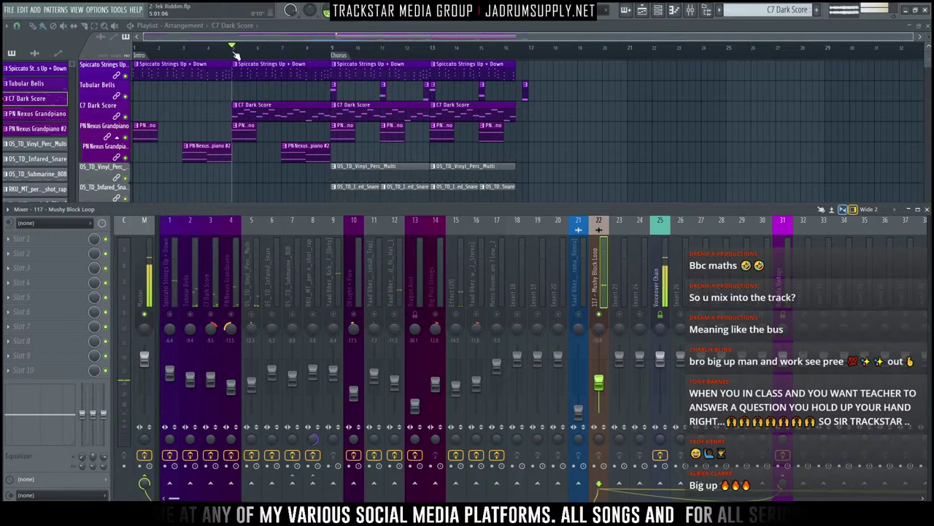
Step: Select bars 5 to 8 of the playlist as the loop range and unsolo the Mushy Block Loop mixer track
key("F9")
left_click_drag(235, 54, 321, 67)
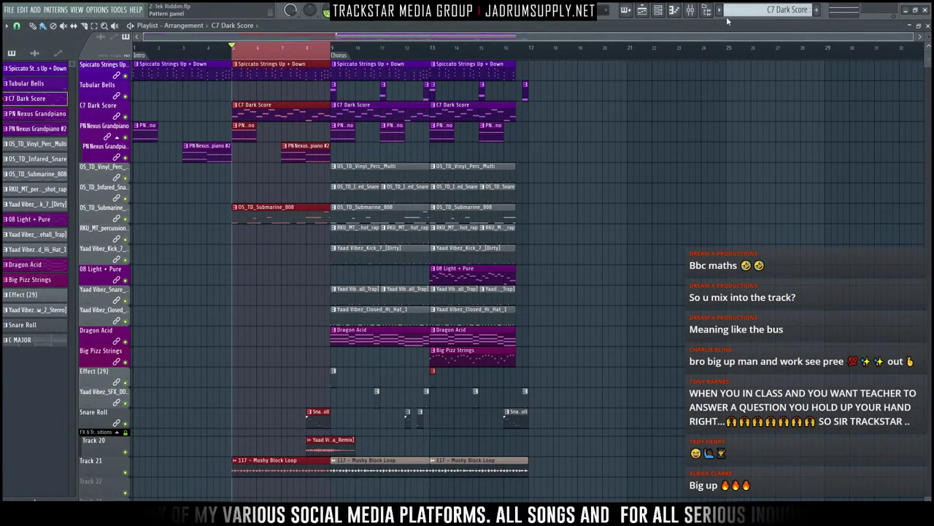
left_click(690, 11)
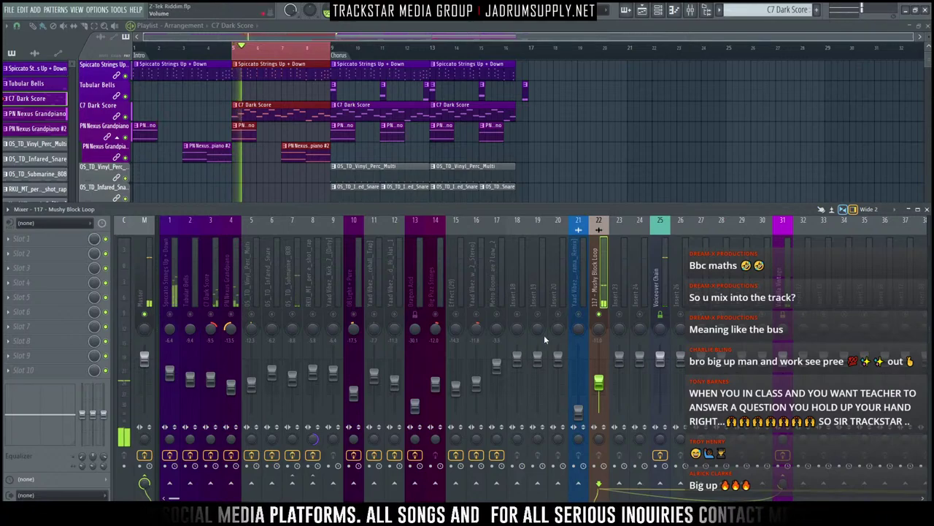
right_click(600, 316)
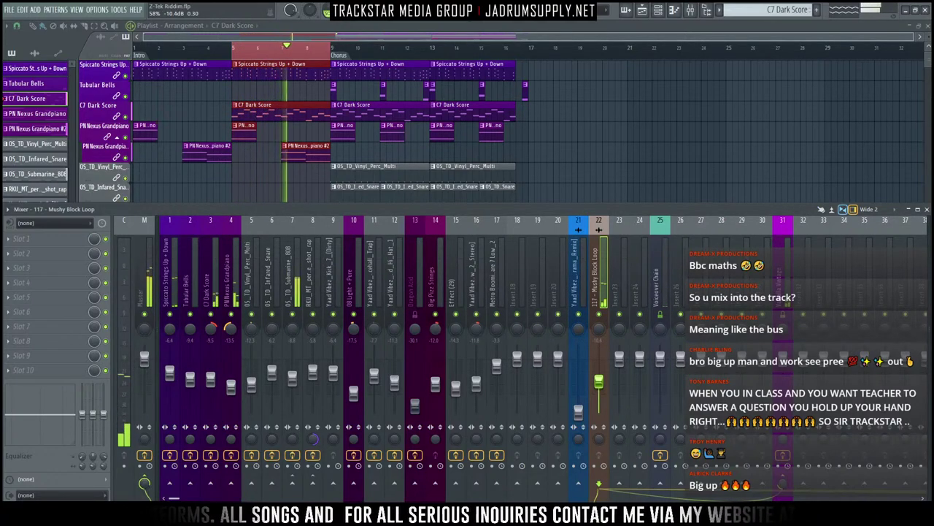
Step: Load the Native Instruments Freak effect into the first slot of the Mushy Block Loop mixer track
left_click(37, 237)
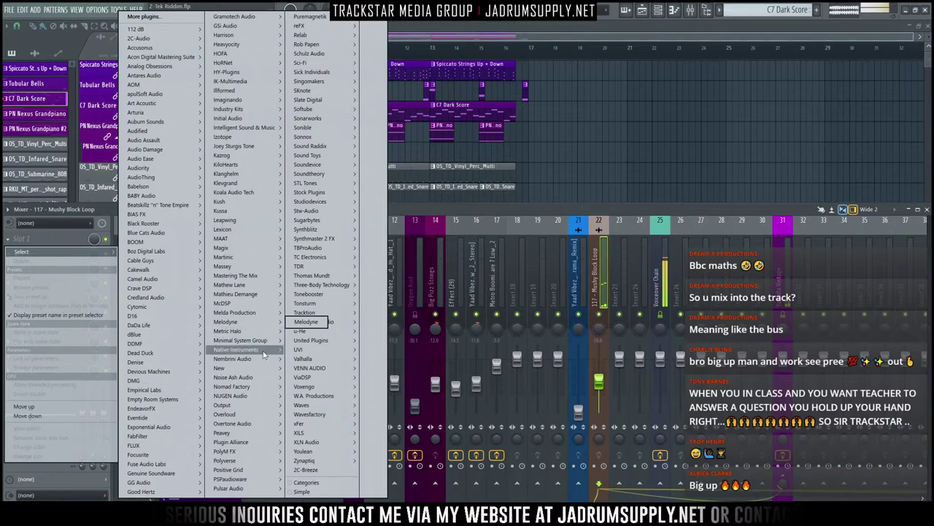
mouse_move(290, 351)
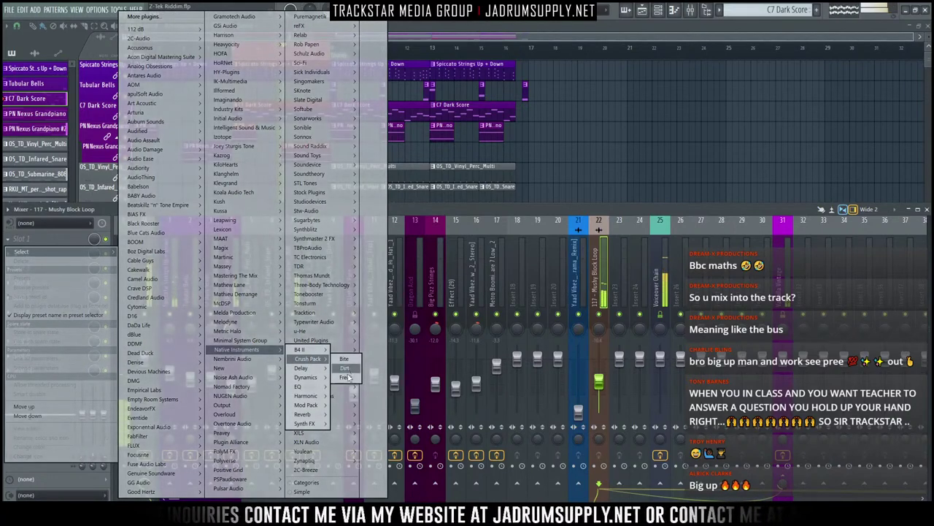
left_click(347, 379)
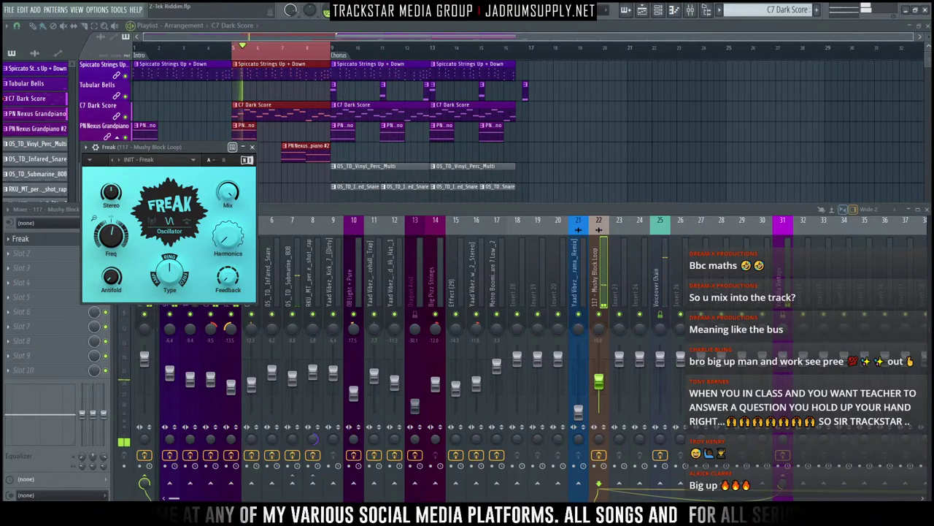
Step: Solo the Mushy Block Loop track and audition Freak's Special FX presets, including Spongy Radio, Bad Transistor and Botnik Bull
left_click(600, 313)
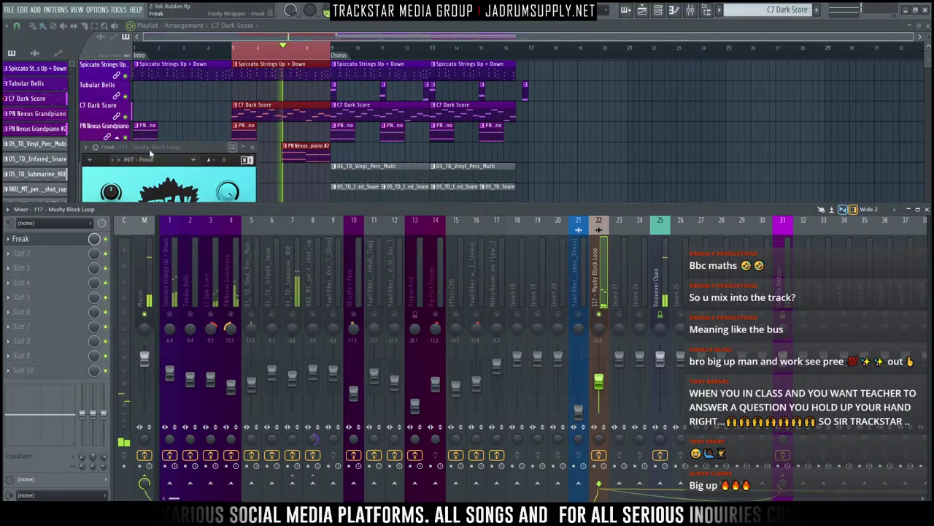
left_click_drag(150, 151, 405, 123)
left_click(400, 131)
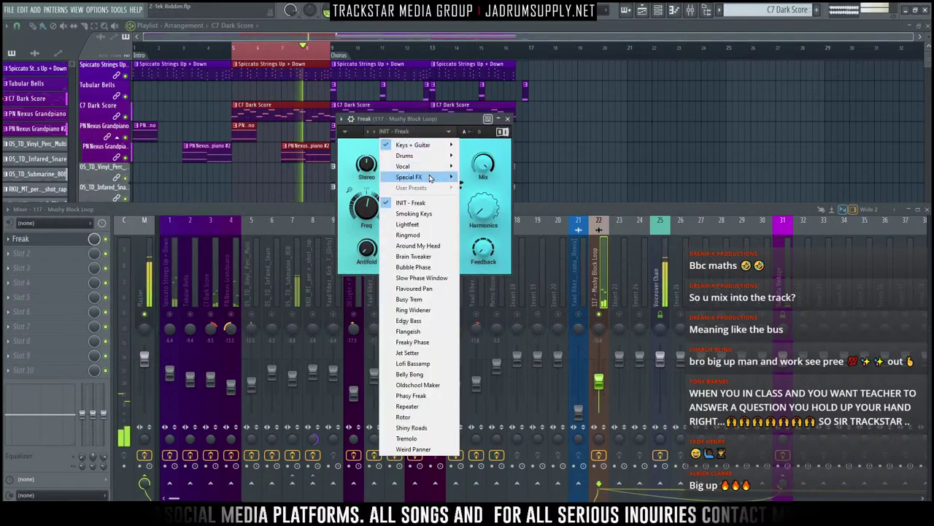
mouse_move(430, 178)
left_click(473, 178)
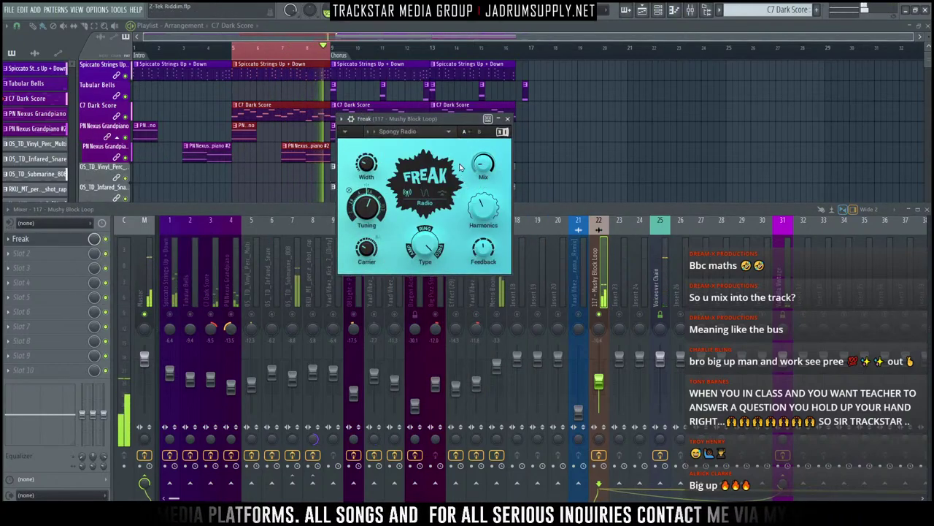
left_click(373, 133)
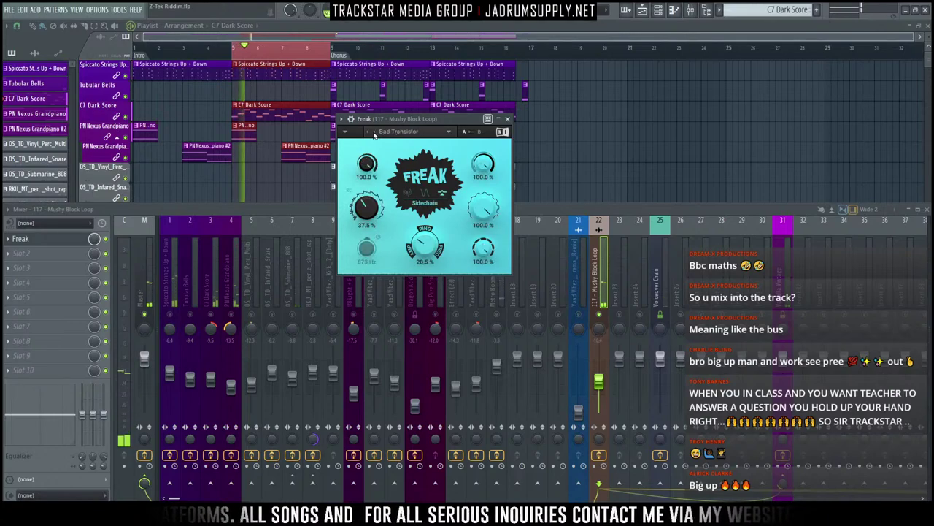
left_click(373, 132)
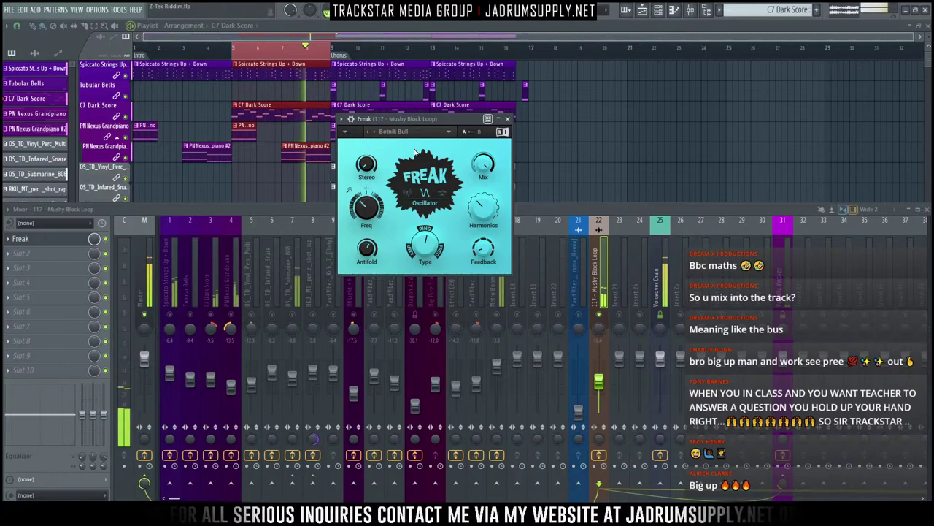
left_click_drag(425, 121, 449, 100)
key("space")
Step: Move the Valhalla Vintage mixer track from insert 31 to insert 35
left_click(600, 282)
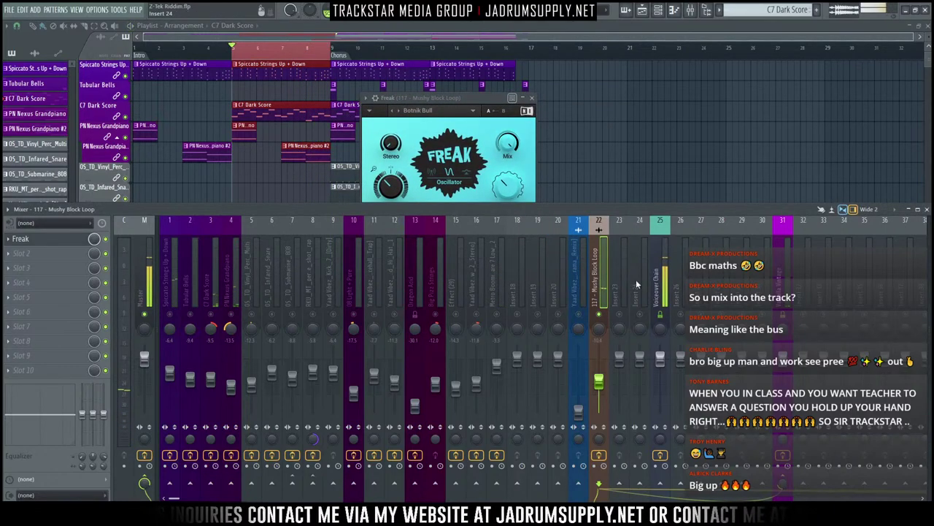
left_click(789, 276)
key("alt+Right")
key("alt+Right")
key("alt+Right")
key("alt+Right")
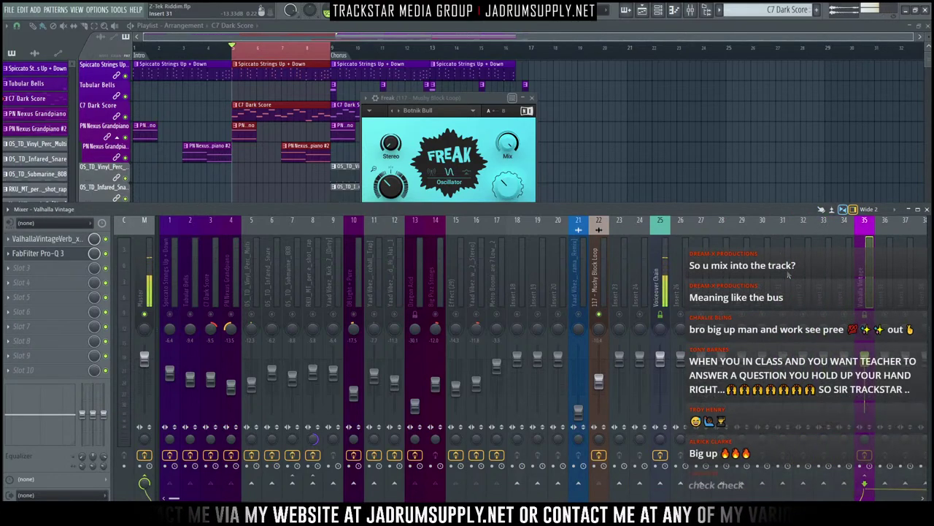
Step: Link the 117 - Mushy Block Loop mixer track to inserts 31 and 32 as sidechain sends
left_click(594, 289)
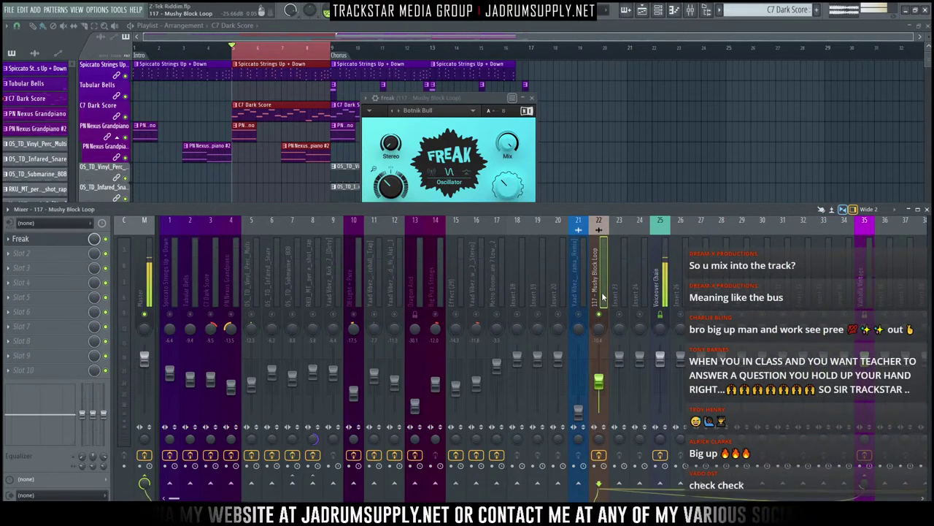
right_click(782, 484)
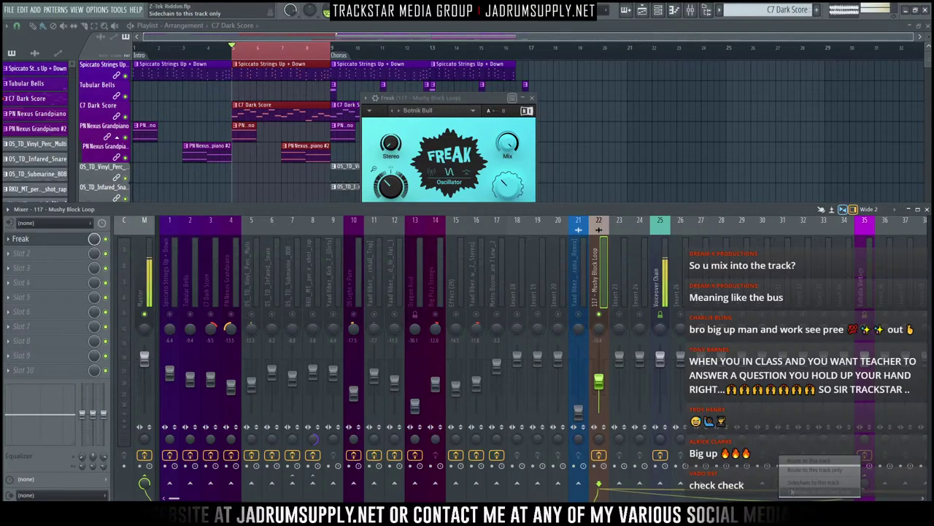
left_click(816, 483)
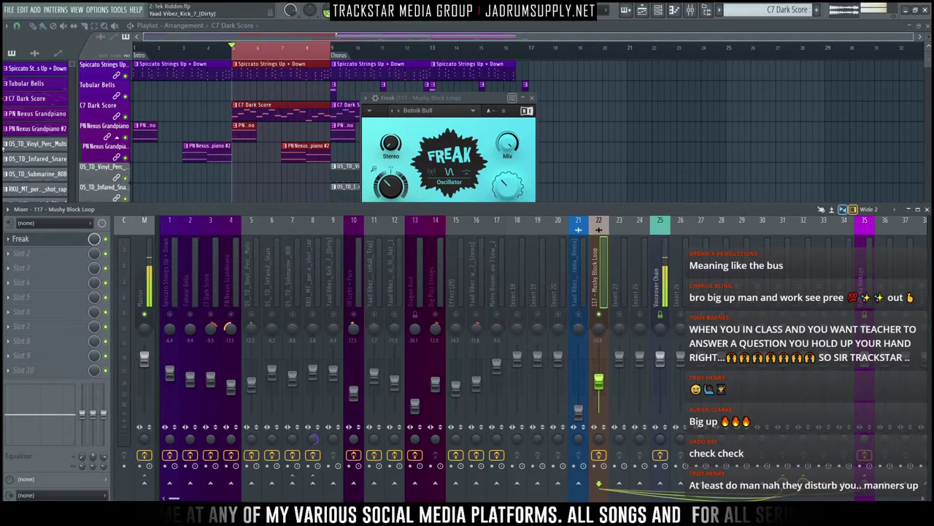
Step: Delete the Freak effect from the Mushy Block Loop mixer track
left_click(10, 247)
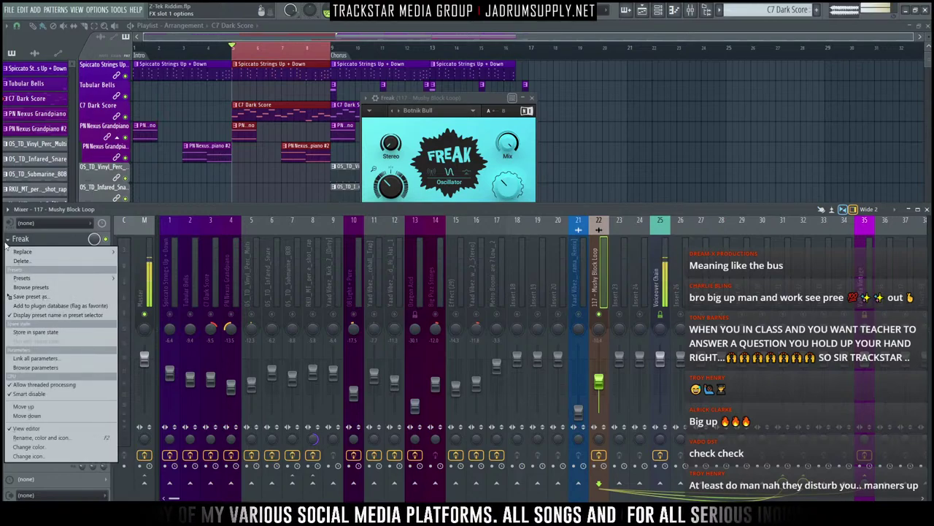
left_click(29, 263)
left_click(514, 289)
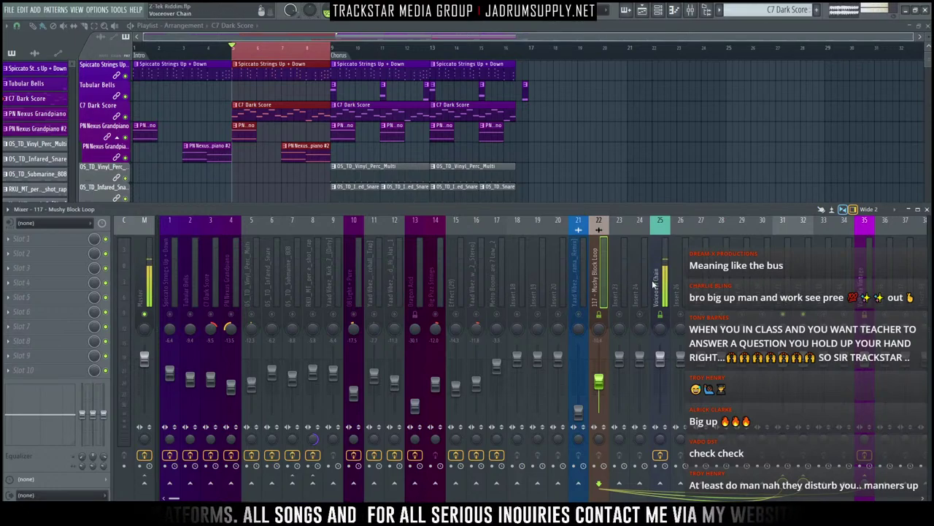
Step: Copy the Mushy Block Loop mixer track's name and use it with a 1 added to name insert 31
right_click(596, 276)
left_click(641, 230)
key("BackSpace")
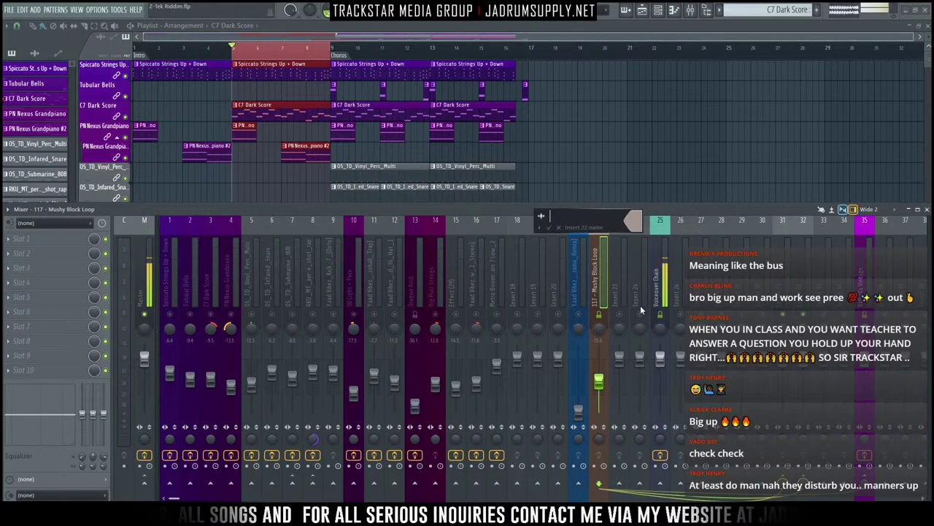
left_click(640, 306)
right_click(778, 285)
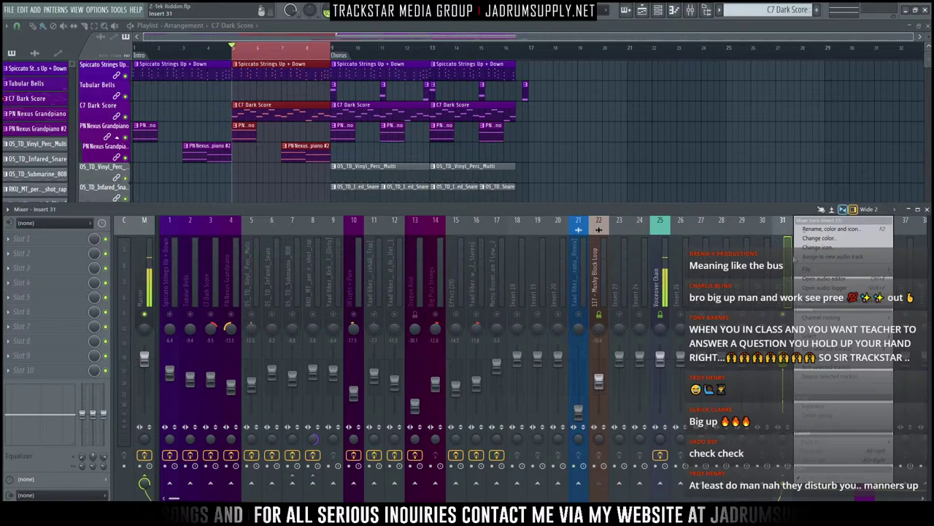
left_click(838, 236)
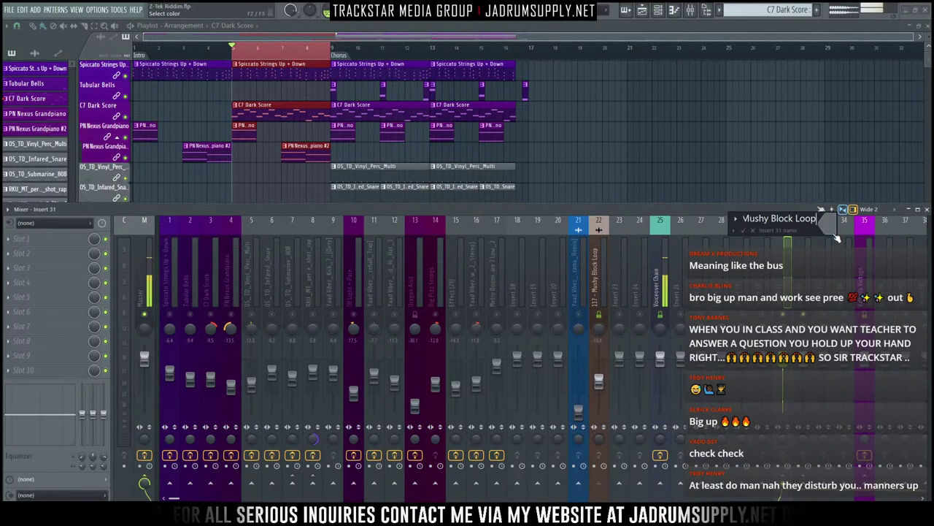
type("1")
key("Return")
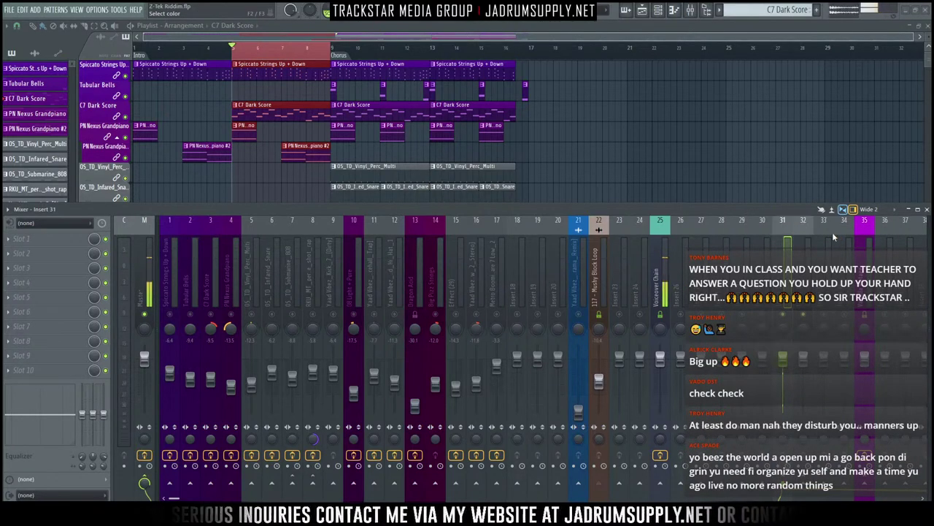
Step: Rename mixer insert 32 as 117 - Mushy Block Loop 2
right_click(806, 261)
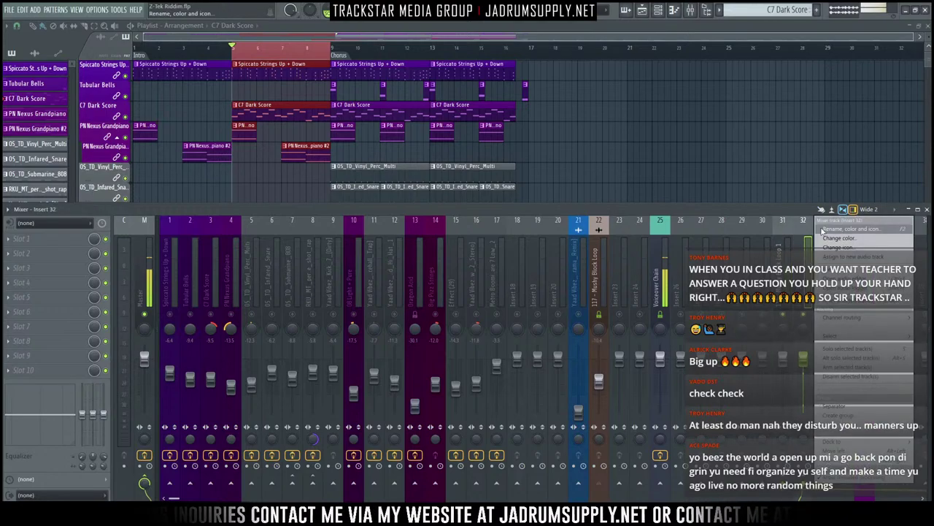
left_click(838, 233)
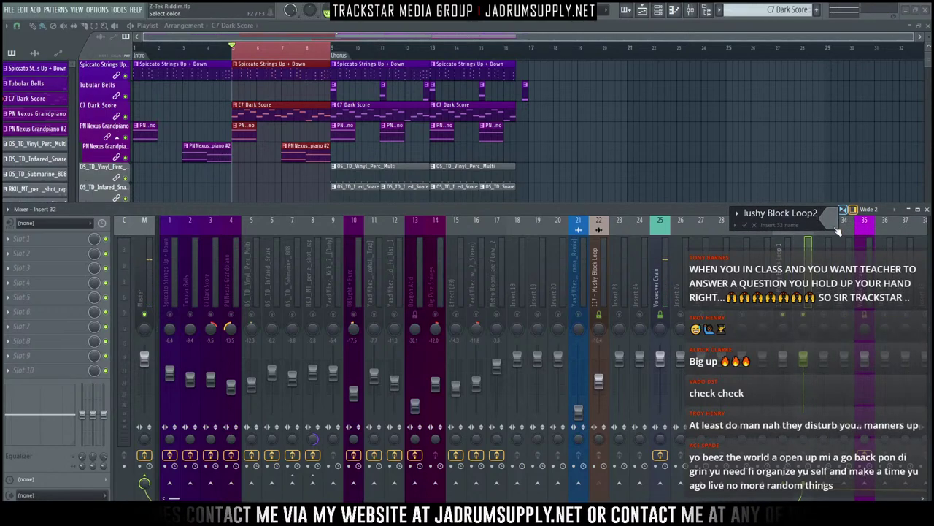
type("2")
key("Return")
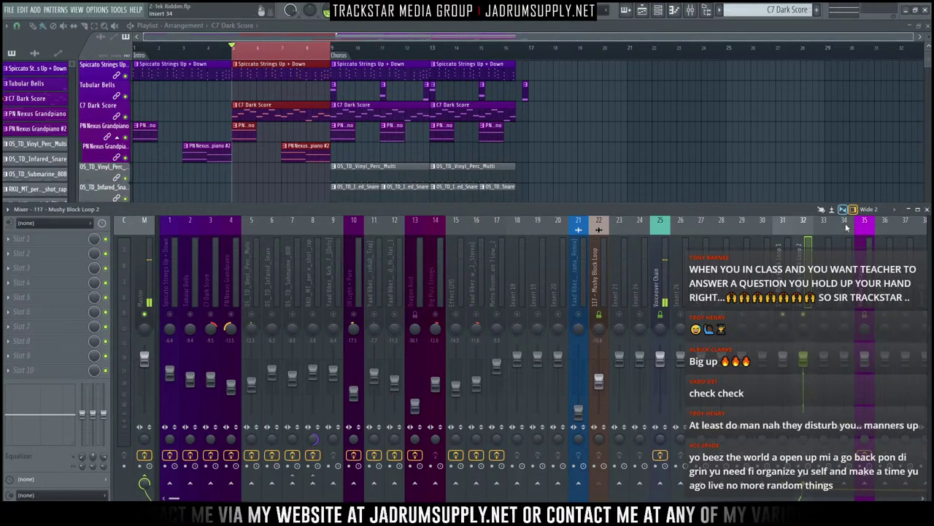
Step: Color the Mushy Block Loop 1 and 2 mixer tracks together in chocolate orange, #D44F00
right_click(810, 259)
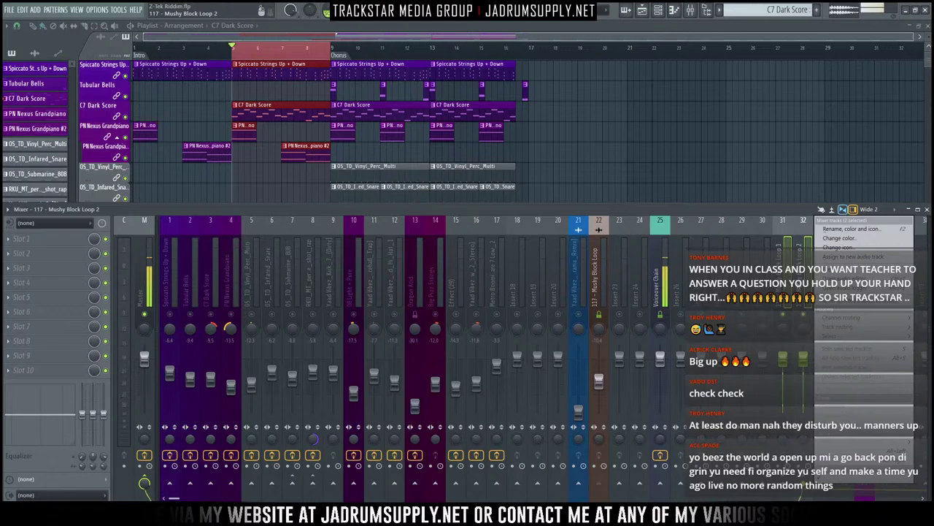
left_click(837, 238)
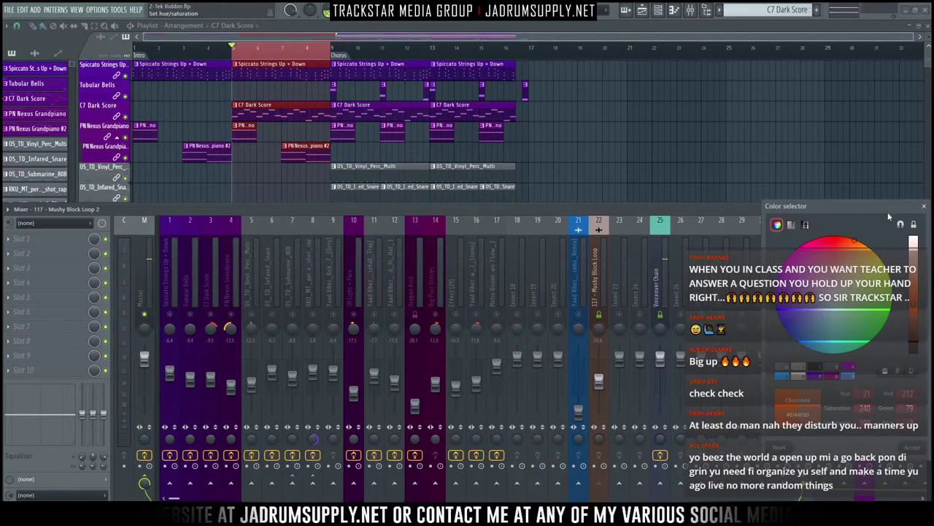
key("Escape")
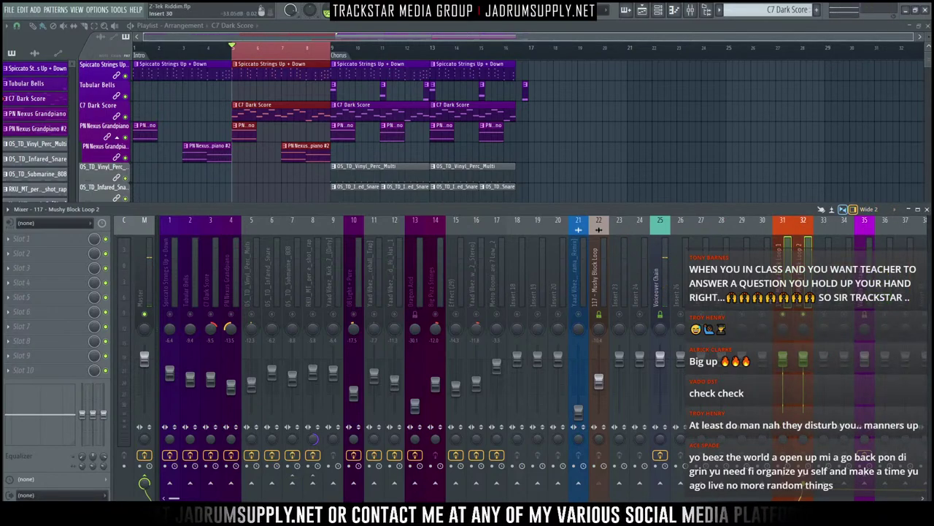
Step: Add mixer separators before insert 31 and before insert 33 to set off the two Mushy Block Loop tracks
right_click(792, 256)
left_click(831, 406)
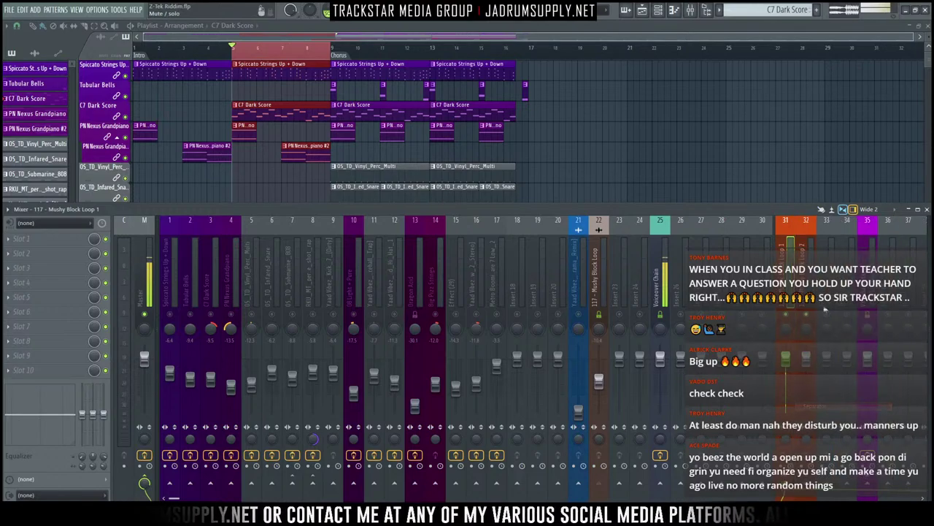
right_click(825, 309)
left_click(832, 406)
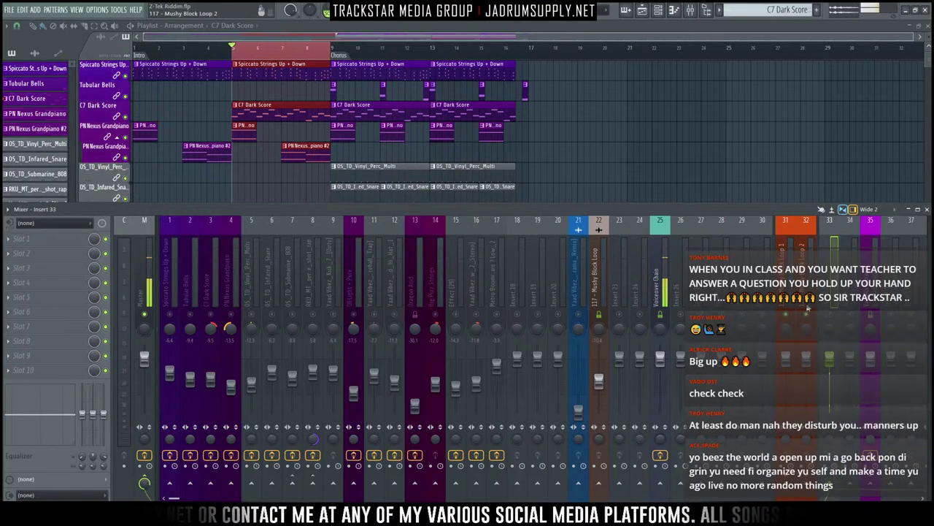
Step: Load the Native Instruments Freak effect on the Mushy Block Loop 1 mixer track with the Special FX preset Botnik Bull
left_click(790, 244)
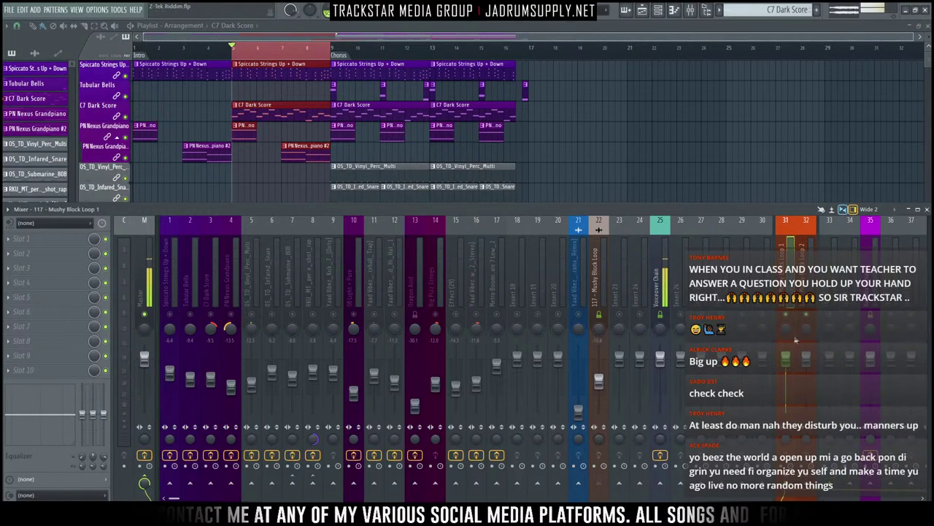
left_click(60, 228)
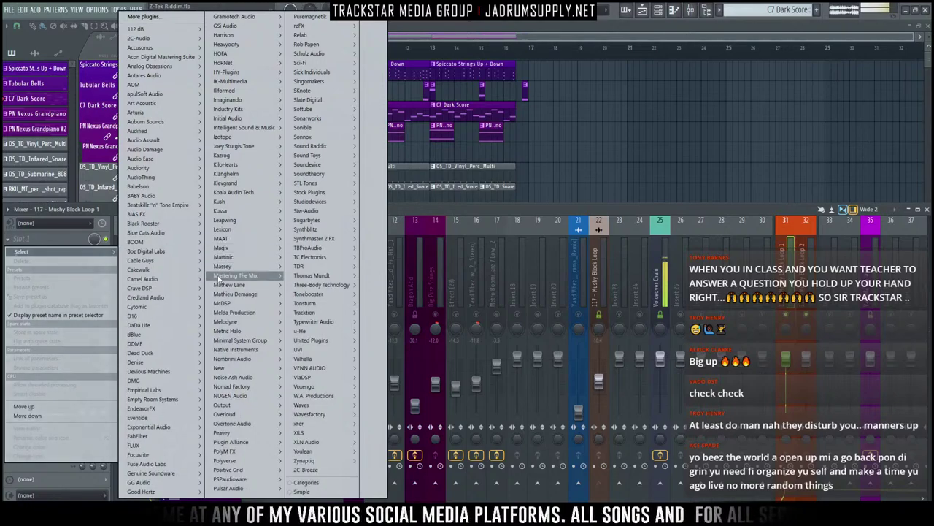
mouse_move(245, 350)
mouse_move(307, 358)
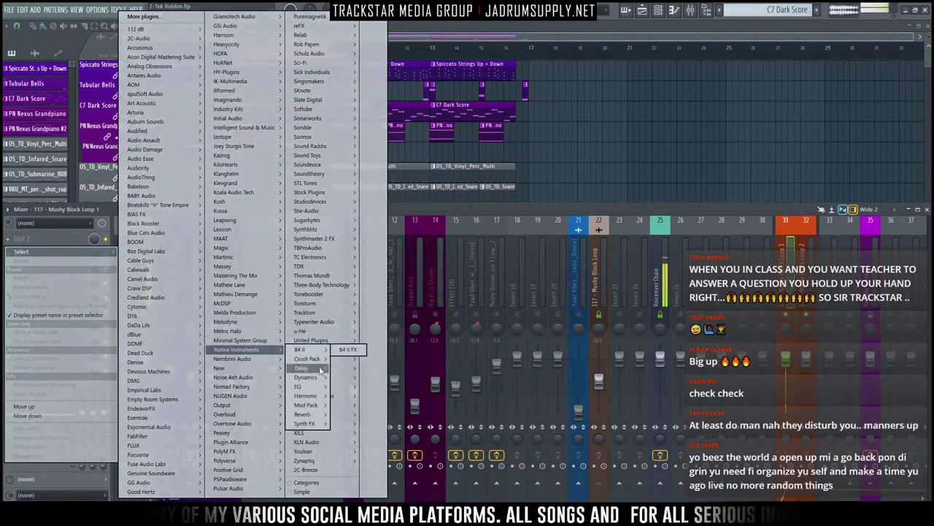
left_click(345, 377)
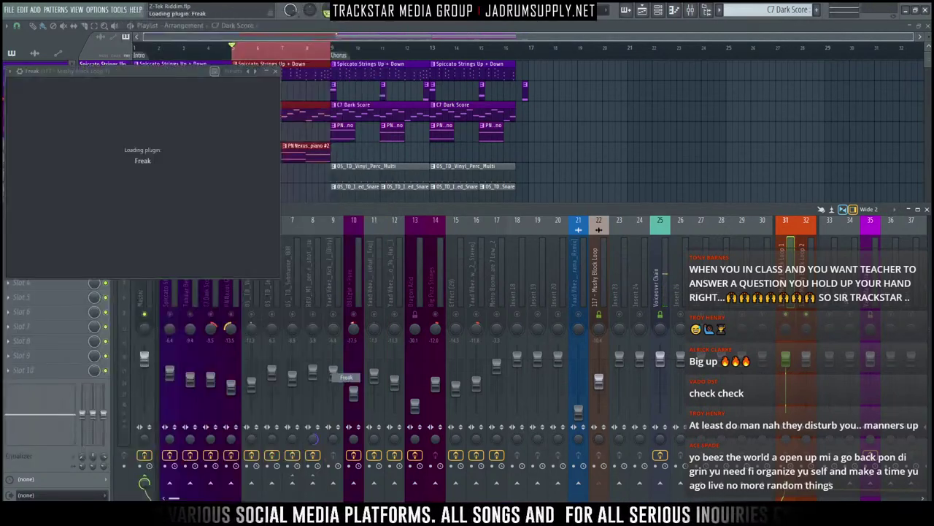
left_click(84, 89)
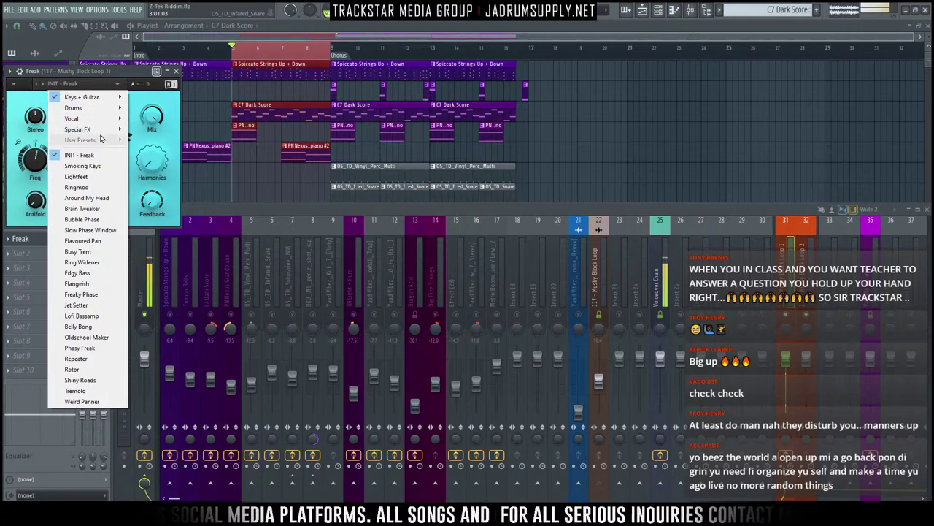
mouse_move(110, 130)
left_click(165, 152)
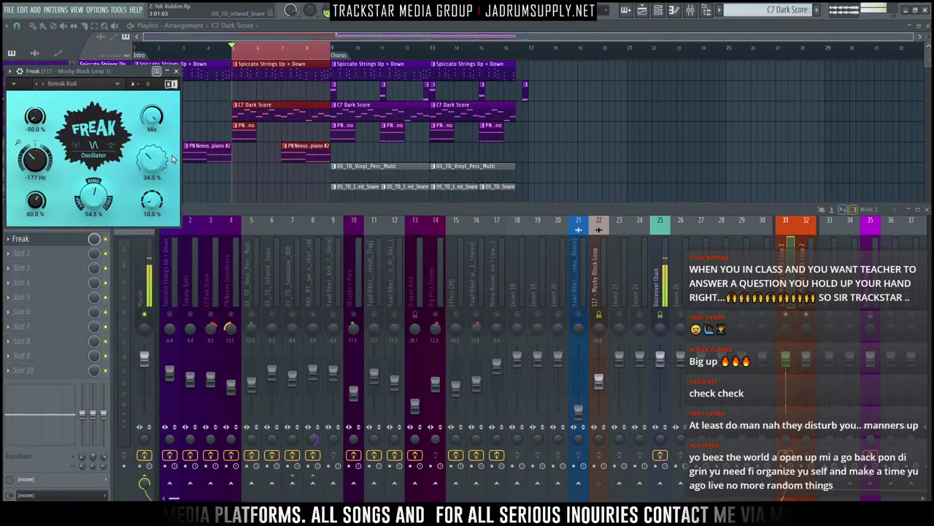
Step: Load the Native Instruments Freak effect on the Mushy Block Loop 2 mixer track and move the two Freak windows apart
left_click(815, 310)
left_click(32, 235)
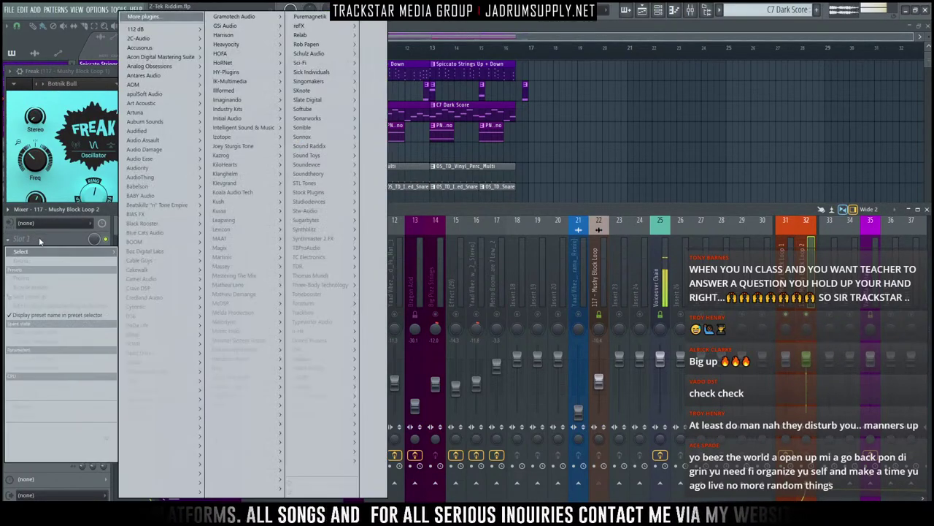
mouse_move(269, 350)
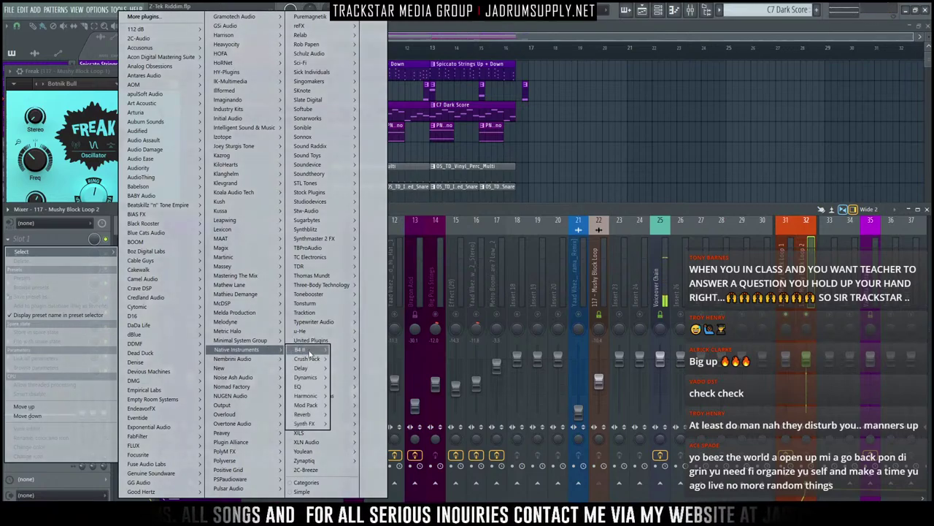
mouse_move(319, 359)
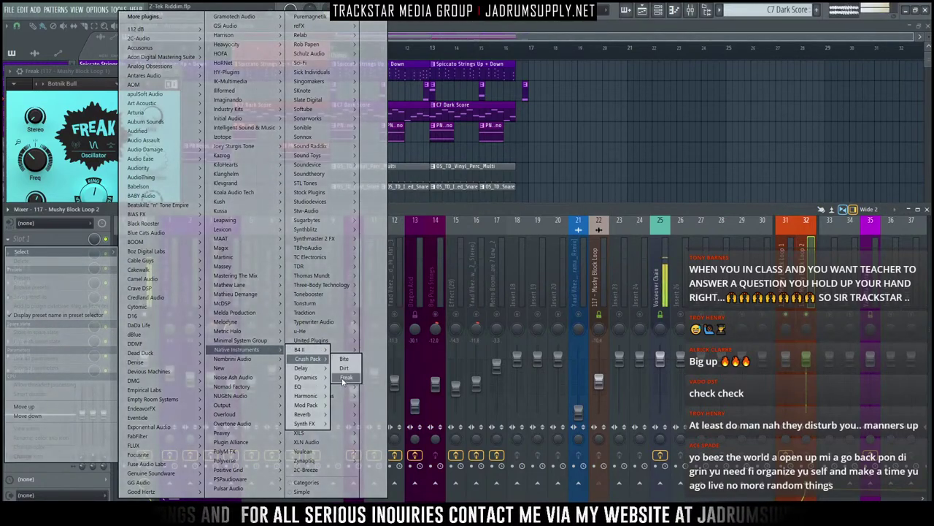
left_click(347, 378)
left_click_drag(102, 71, 338, 75)
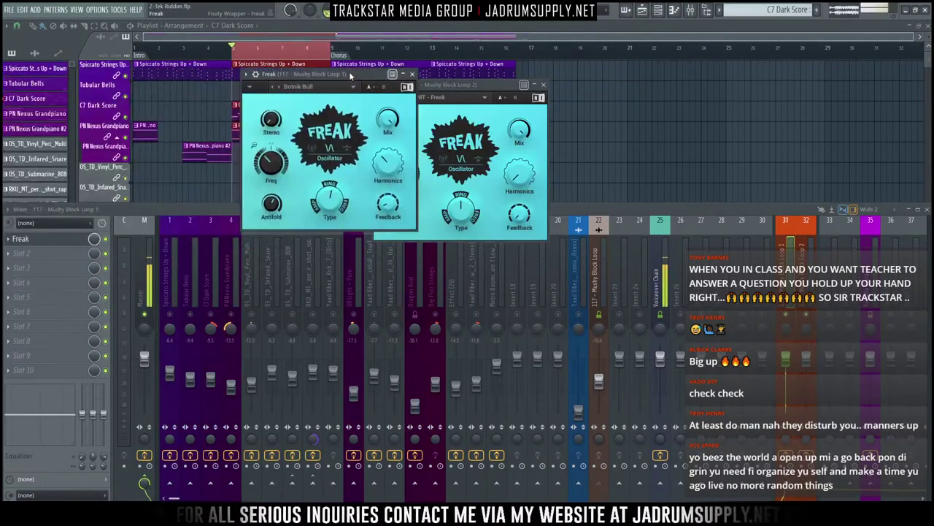
left_click_drag(438, 84, 630, 95)
Step: Toggle the Mushy Block Loop inserts' mutes to compare them in playback, and place the two Freak windows side by side
left_click(787, 319)
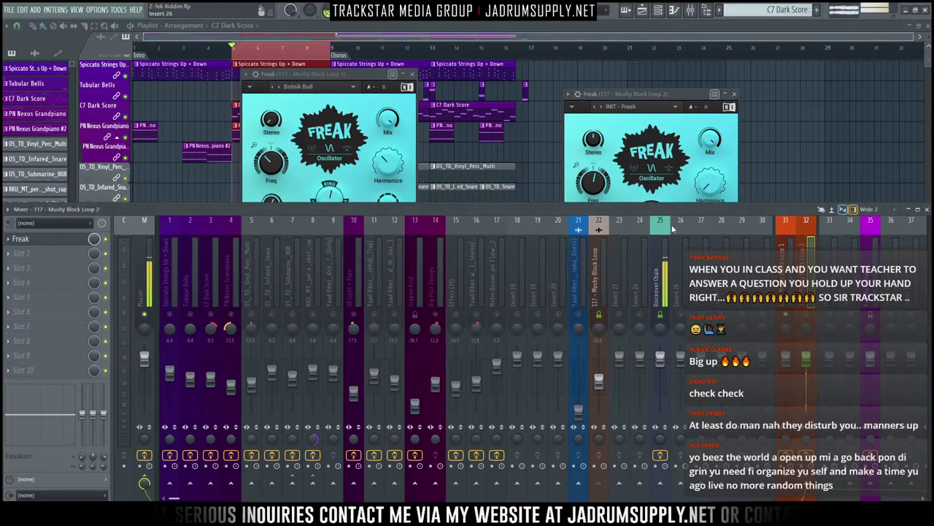
left_click_drag(271, 71, 300, 124)
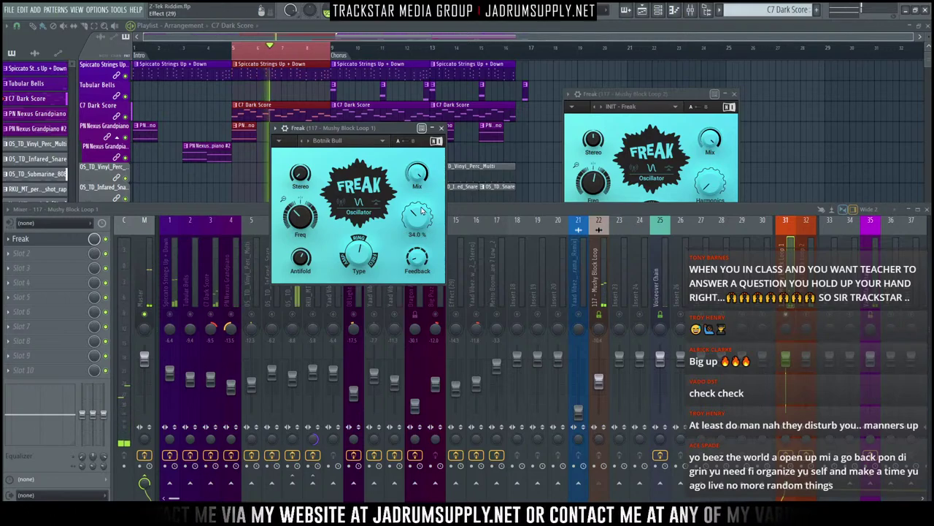
left_click(790, 319)
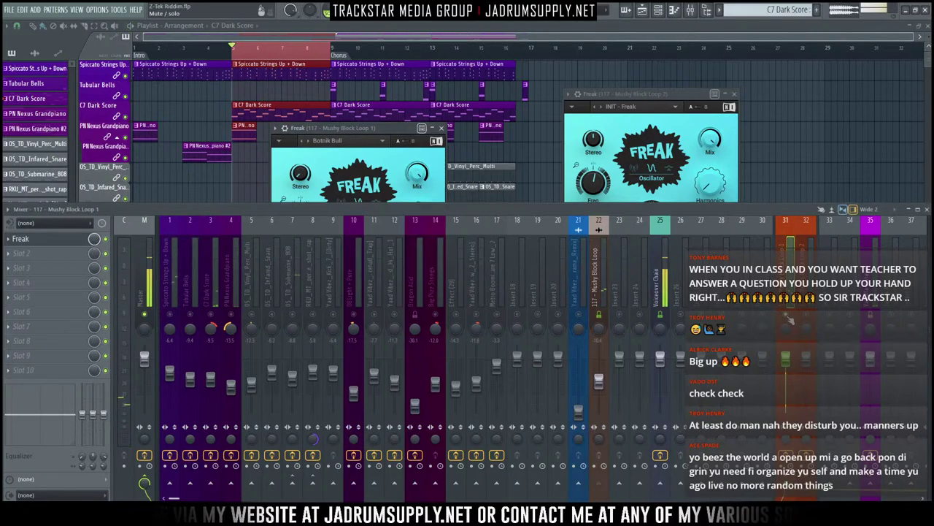
left_click(706, 164)
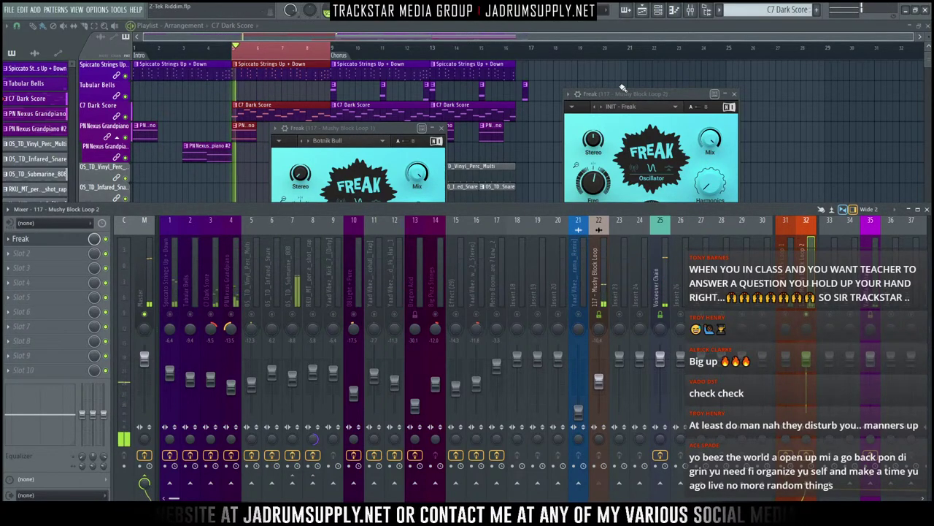
left_click_drag(614, 92, 500, 125)
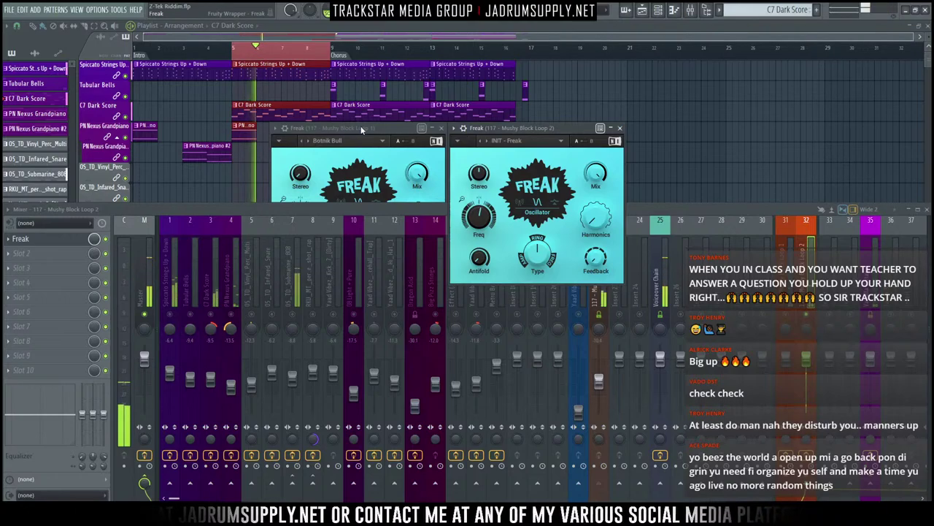
Step: Audition Special FX presets in Mushy Block Loop 2's Freak, from White Wash through Dark Metal and Mental Hospital to Discotroy
left_click(523, 140)
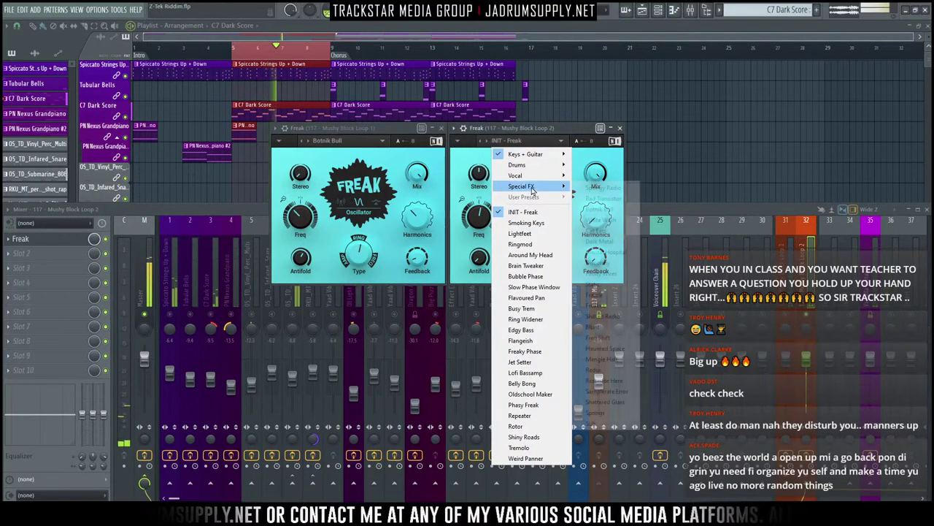
mouse_move(543, 186)
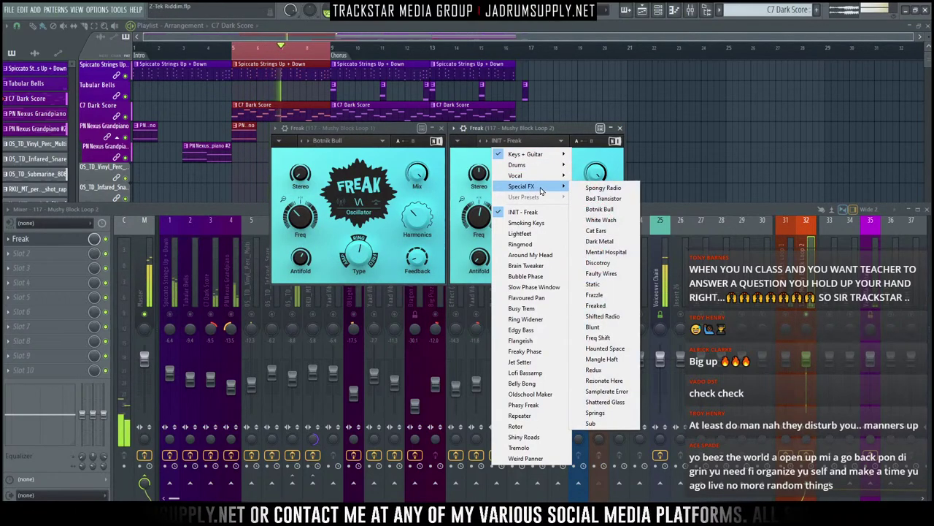
left_click(600, 230)
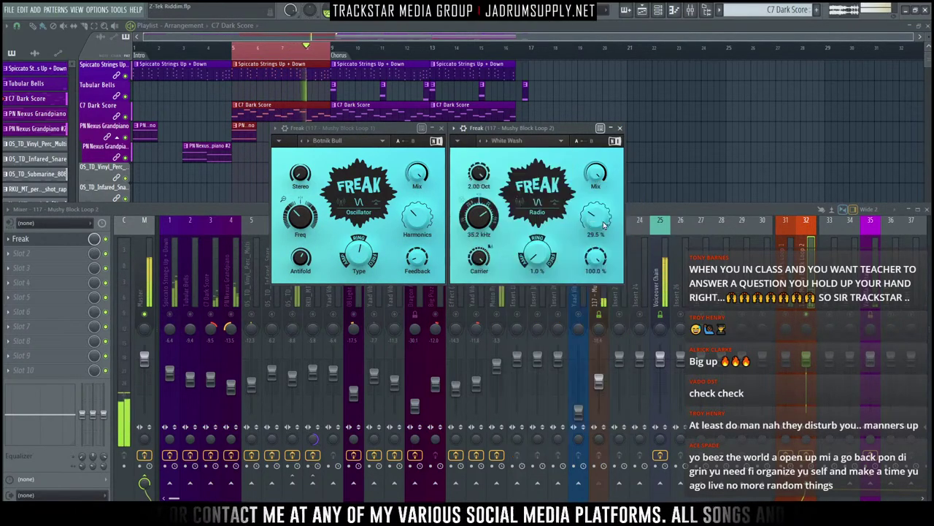
left_click(486, 142)
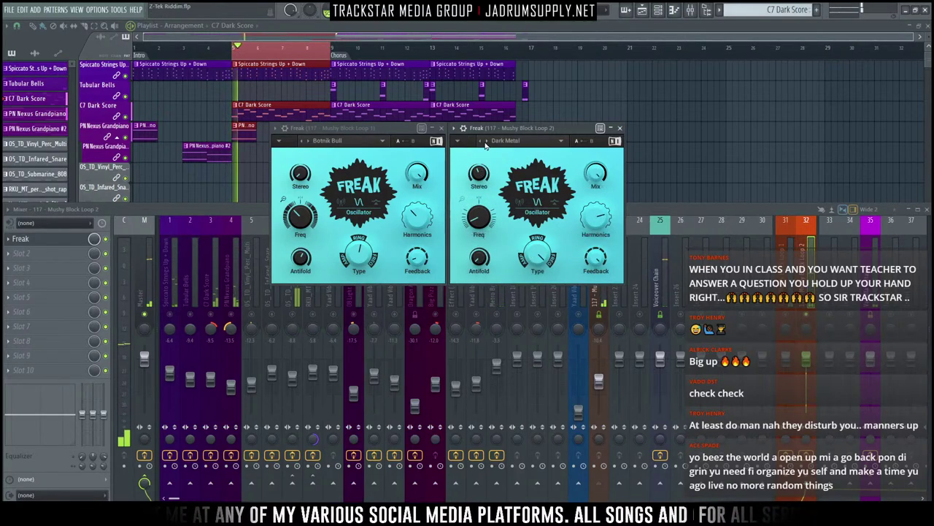
left_click(485, 141)
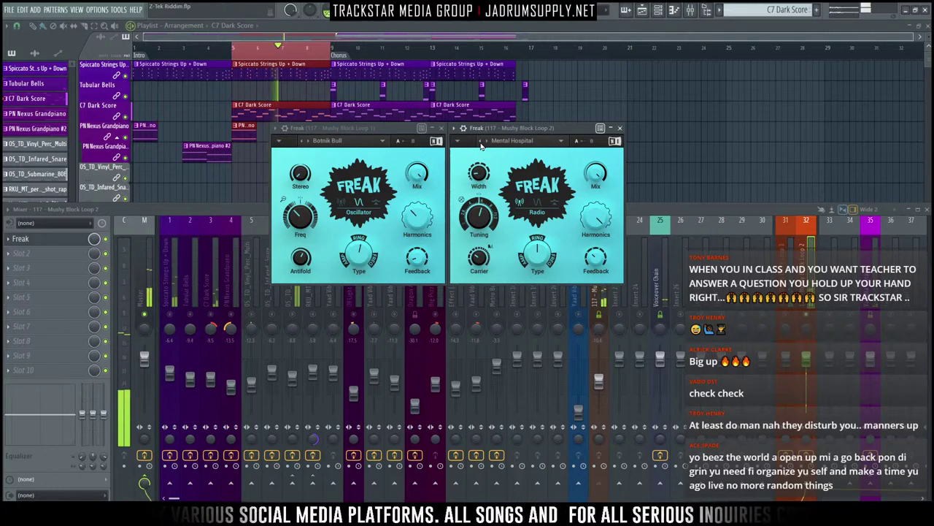
left_click(481, 143)
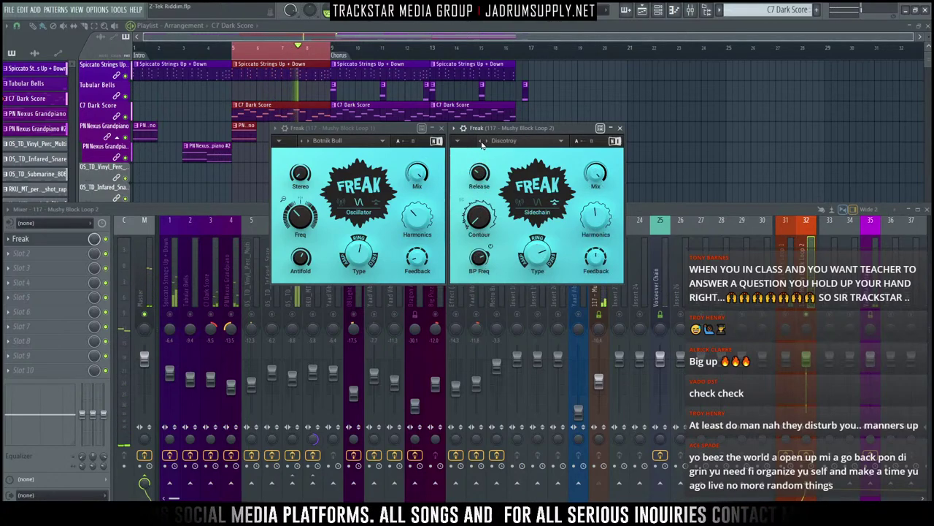
left_click(482, 143)
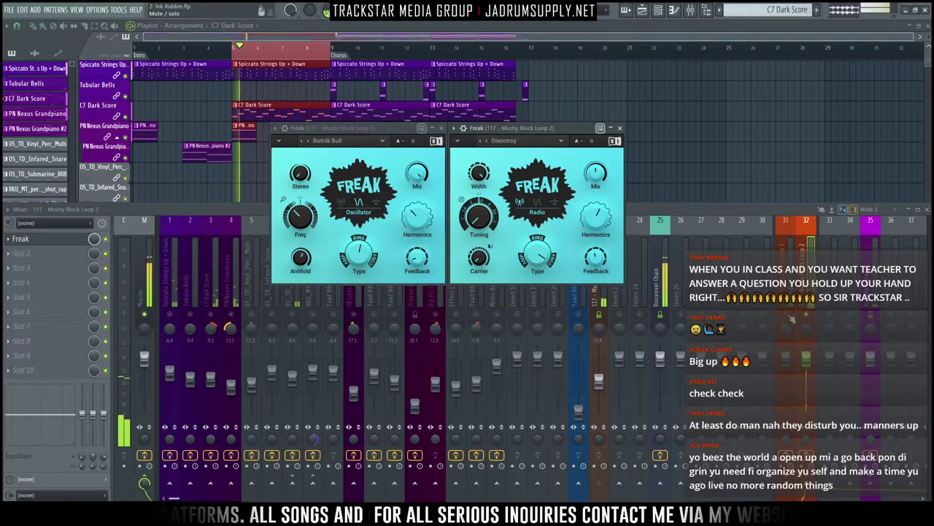
Step: Audition Mushy Block Loop 2's Freak presets from Static through Shifted Radio to Haunted Space, then settle on Freq Shift and adjust its Stereo amount
left_click(790, 316)
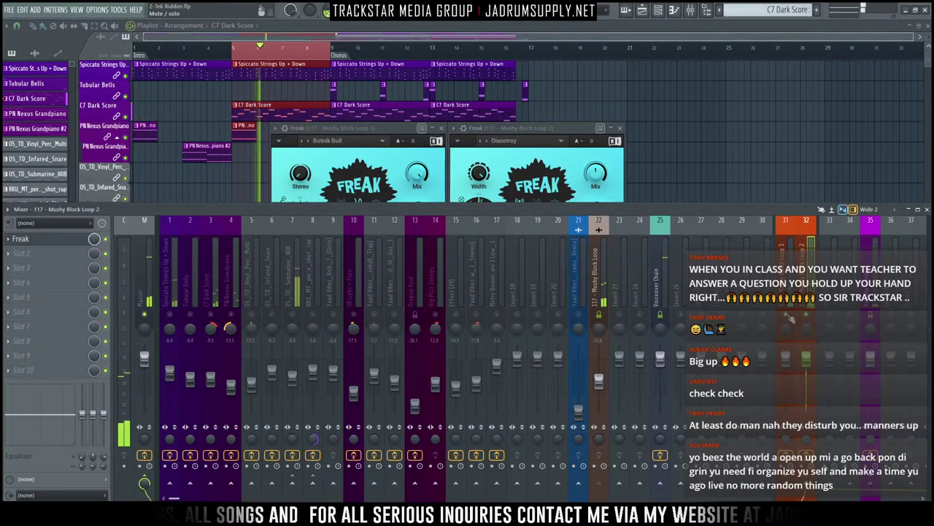
left_click(507, 162)
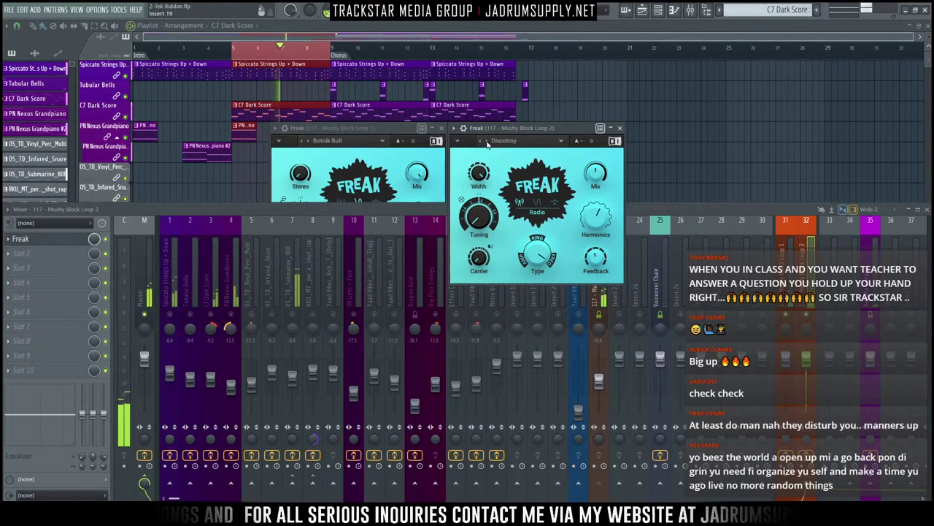
left_click(486, 141)
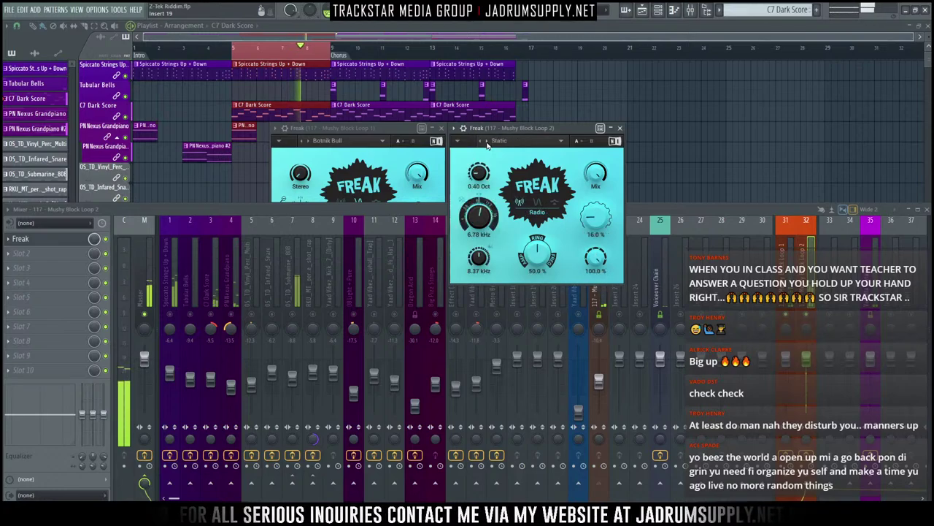
left_click(487, 142)
left_click(487, 141)
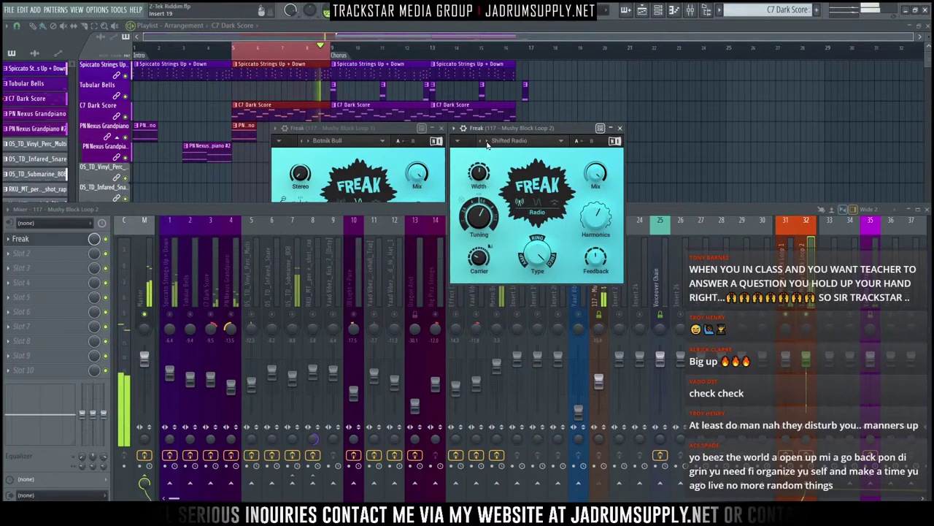
left_click(487, 142)
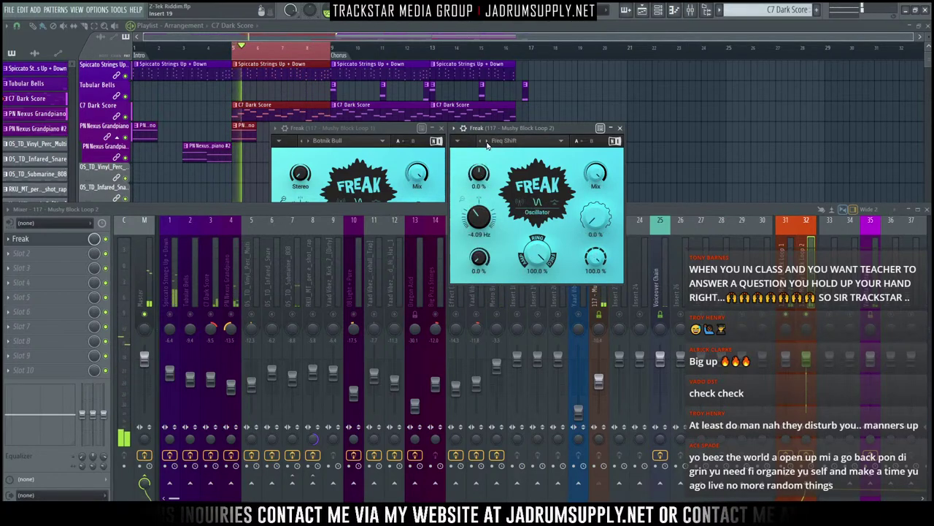
left_click(487, 143)
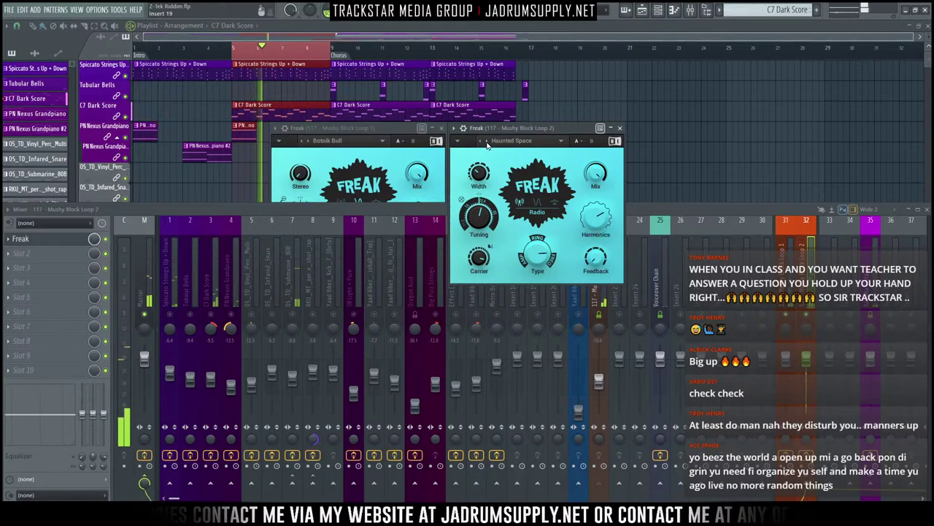
left_click(482, 143)
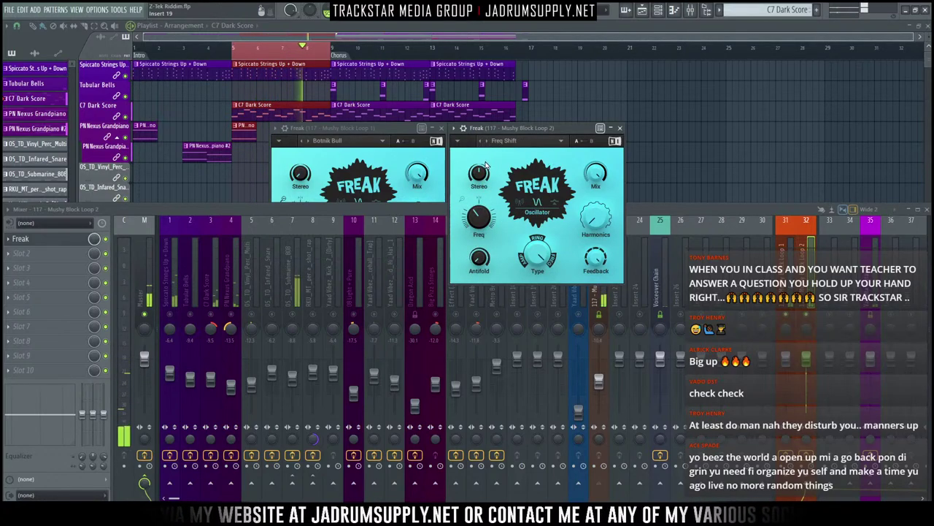
left_click_drag(487, 166, 487, 158)
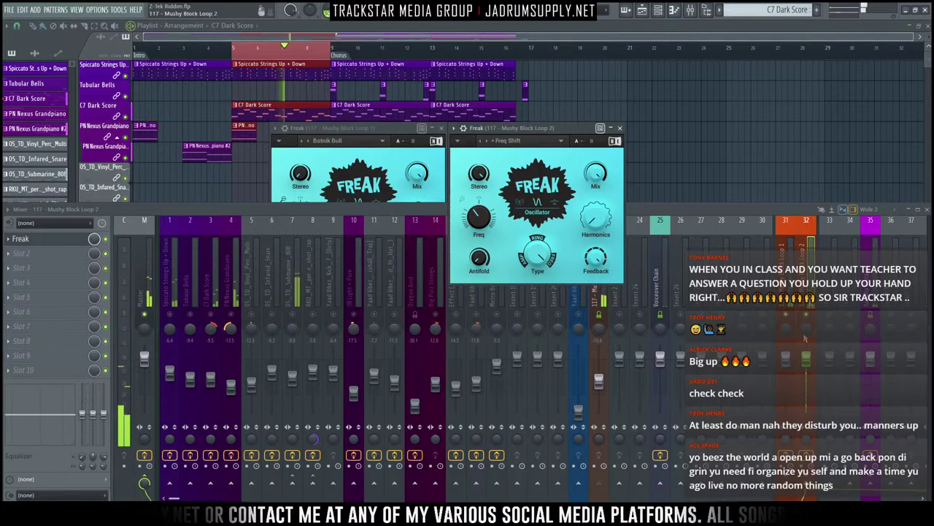
Step: Load the Polyverse Gatekeeper dynamics effect into the second effect slot of the Mushy Block Loop 2 mixer track
left_click(808, 261)
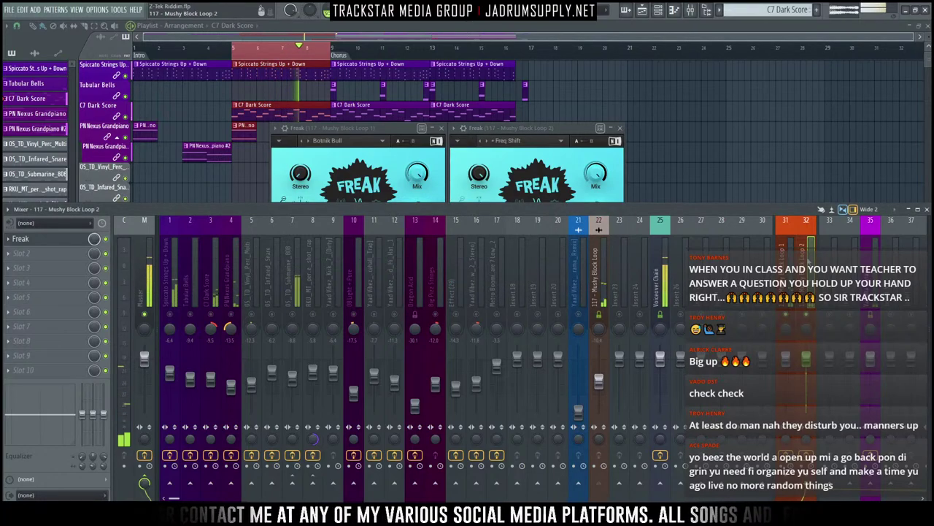
left_click(30, 253)
mouse_move(256, 464)
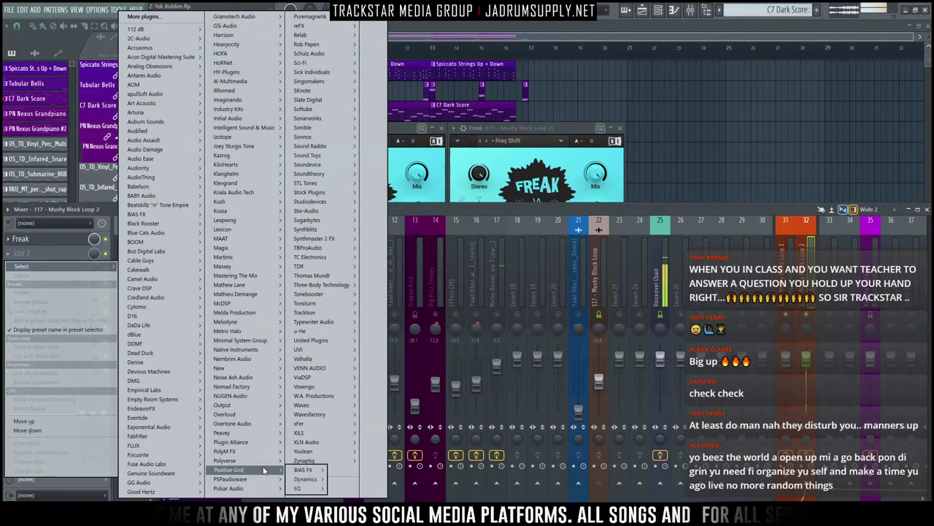
mouse_move(316, 471)
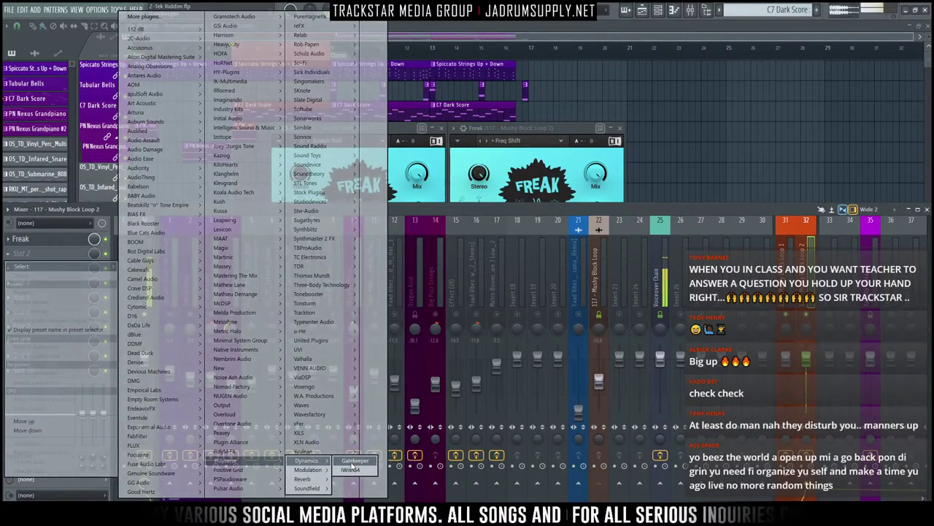
left_click(354, 461)
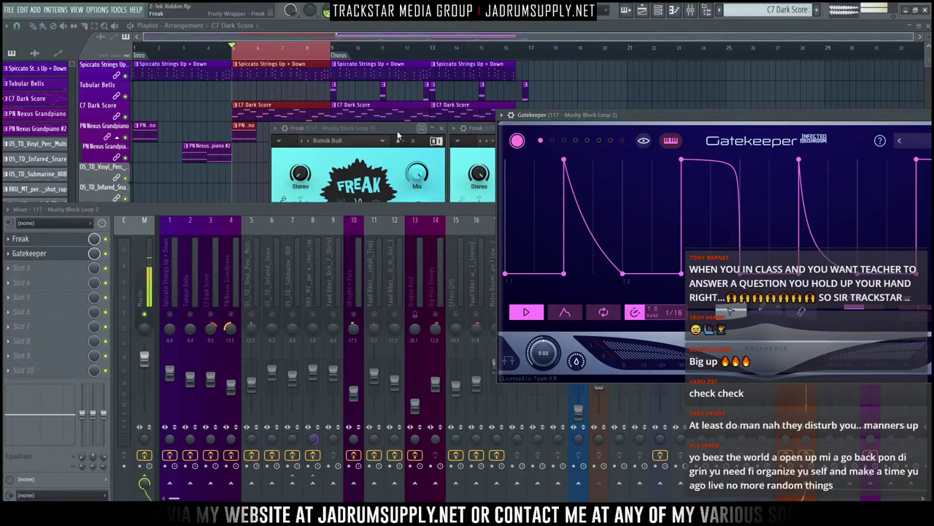
Step: Place the Gatekeeper window over the mixer below the two Freak windows and play the riddim
left_click(481, 127)
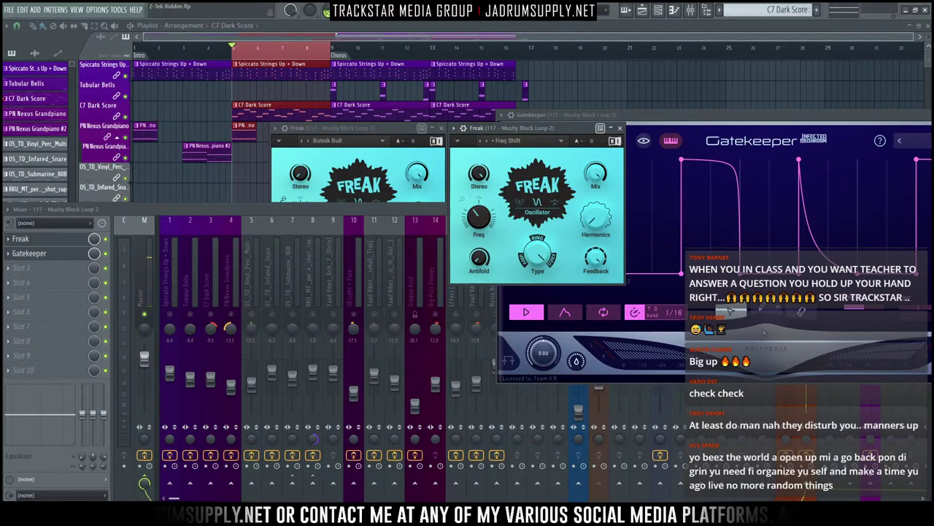
key("space")
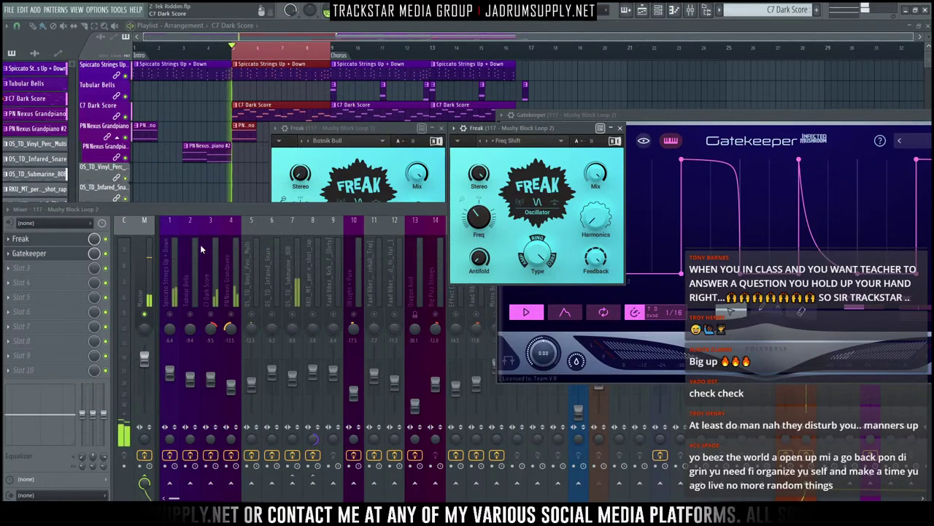
left_click(353, 212)
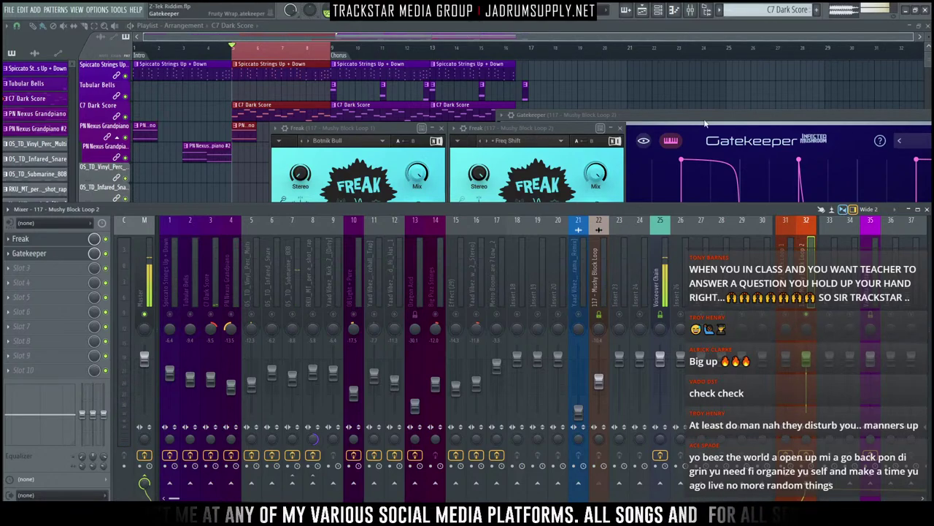
left_click_drag(705, 117, 348, 214)
key("space")
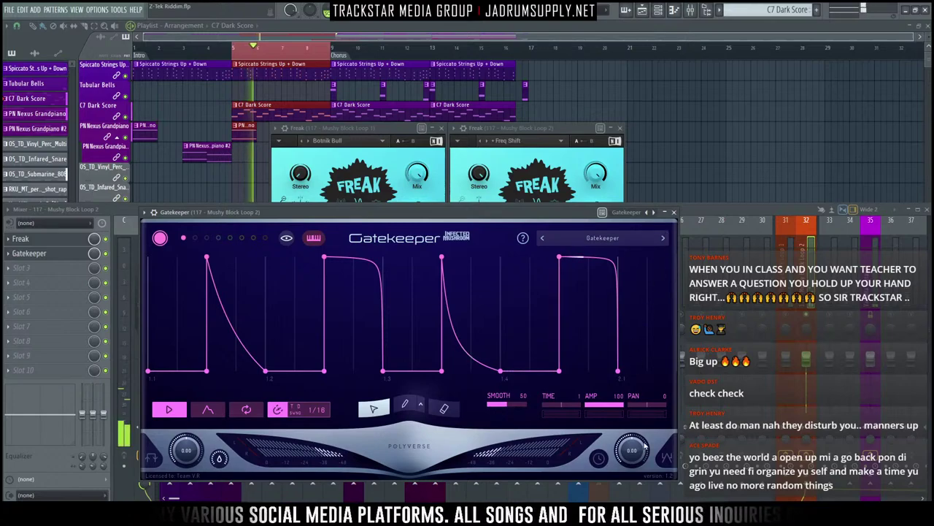
Step: Audition Gatekeeper's Rhythmic presets during playback, from Dramatic Rev through Fun stuff, 8 over 9, Regae and Palm Mute to Dynamic rise
left_click(606, 239)
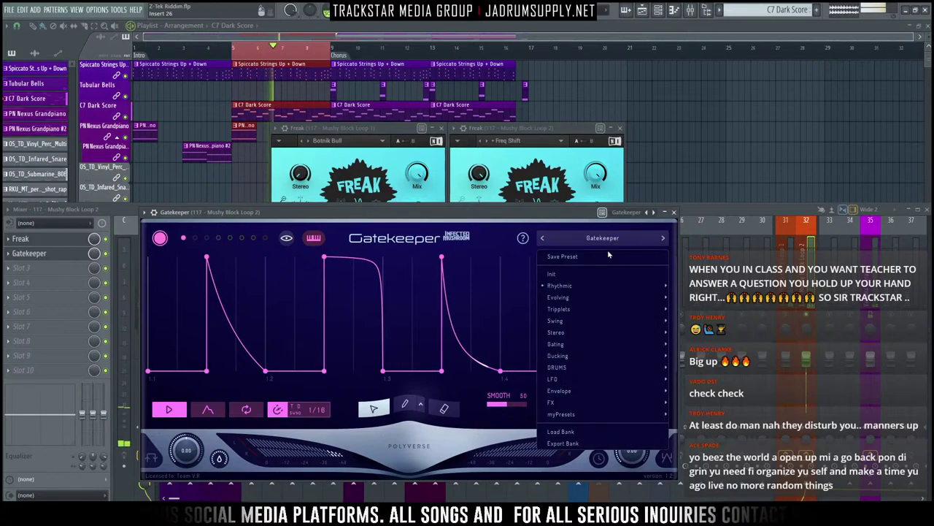
mouse_move(584, 285)
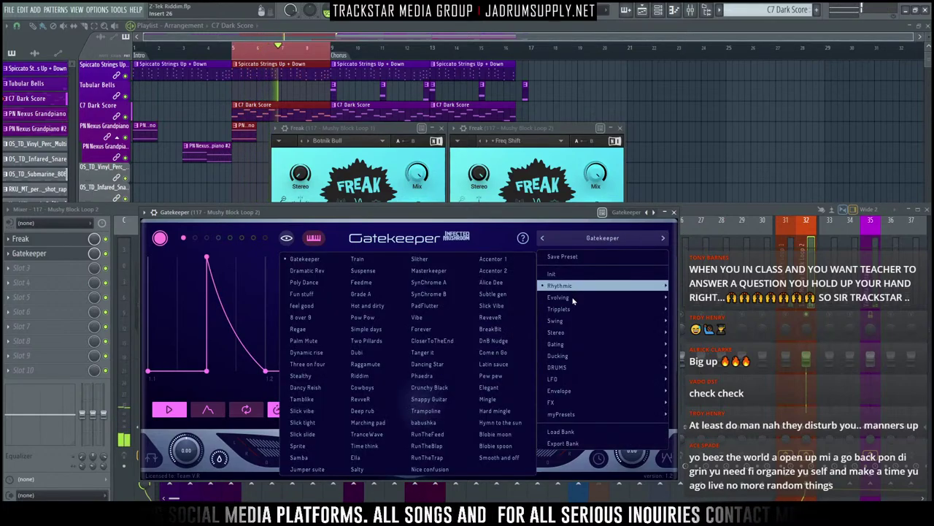
left_click(315, 270)
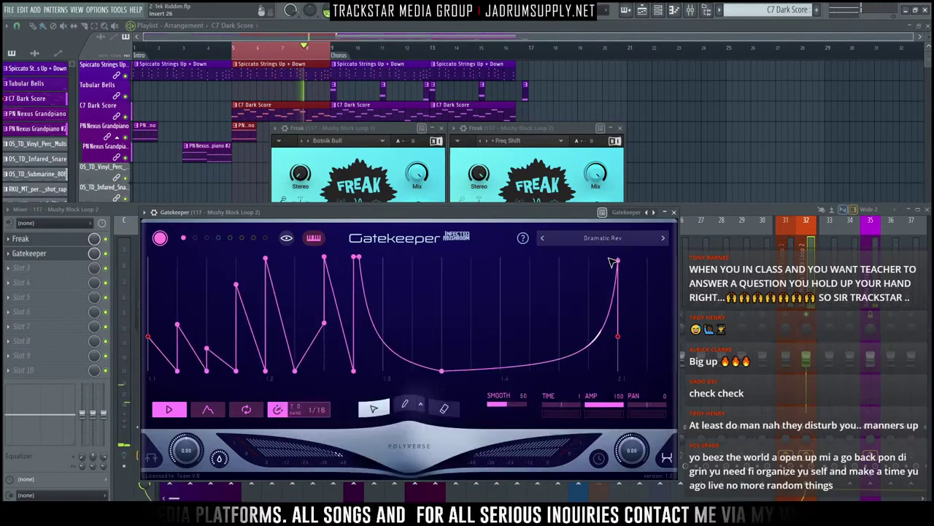
left_click(663, 239)
left_click(663, 239)
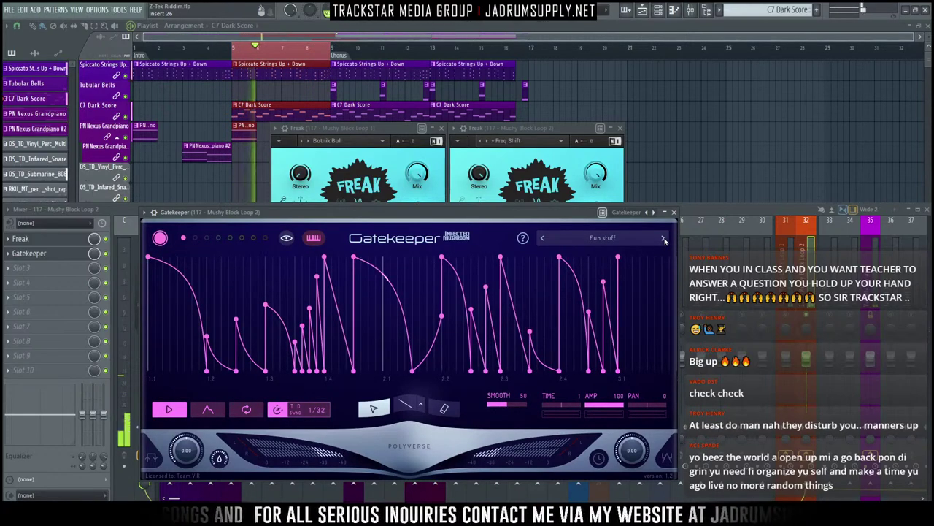
left_click(663, 238)
left_click(663, 239)
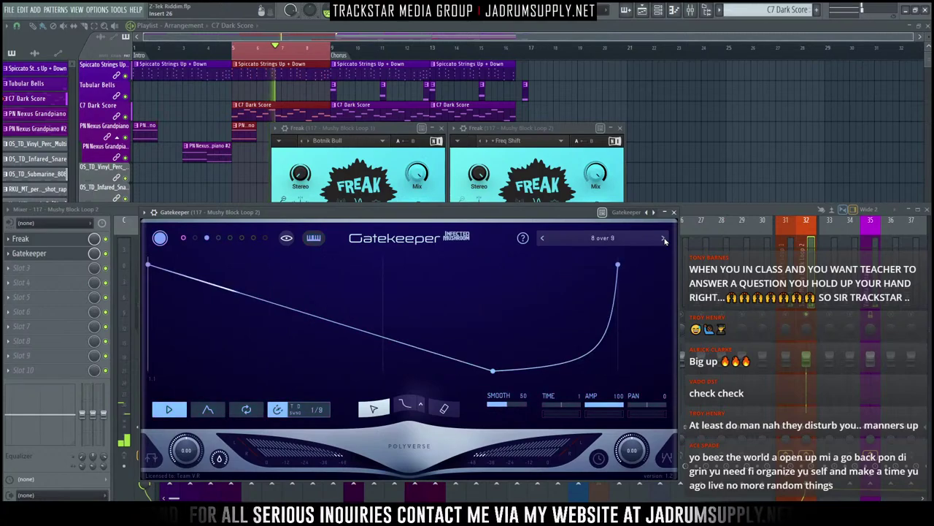
left_click(663, 238)
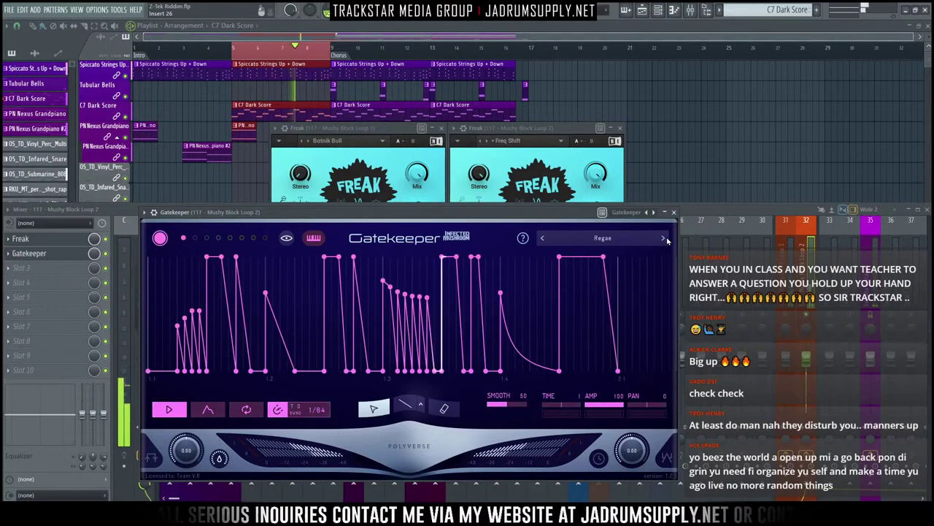
left_click(664, 239)
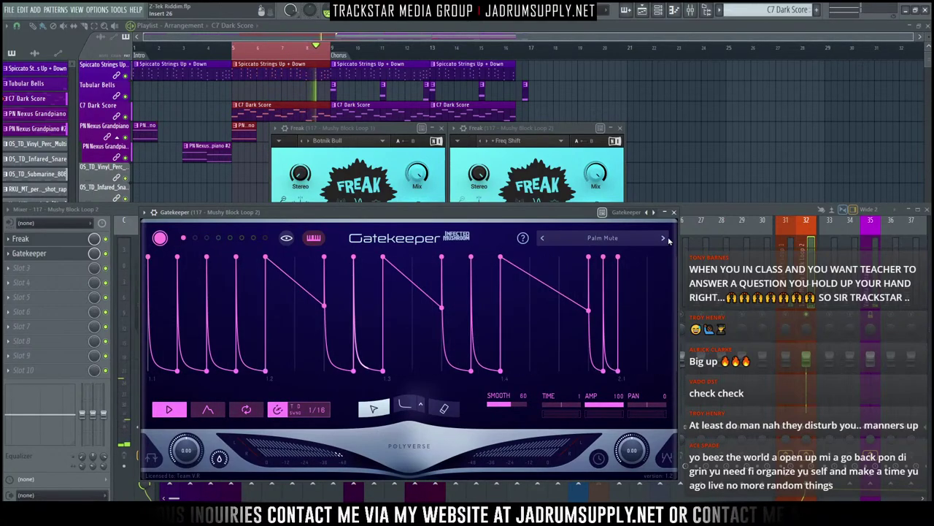
left_click(663, 239)
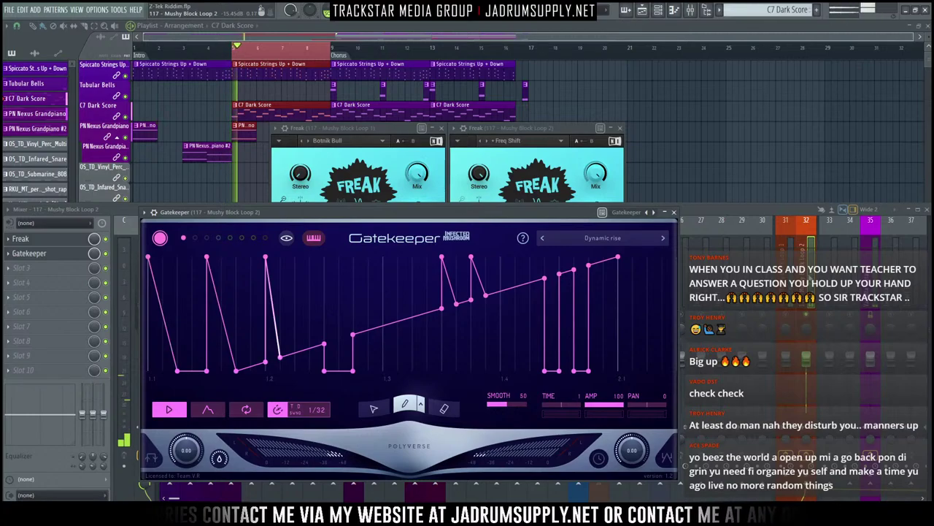
Step: Select the original Mushy Block Loop mixer track and open the value options for its send to insert 35
left_click(811, 277)
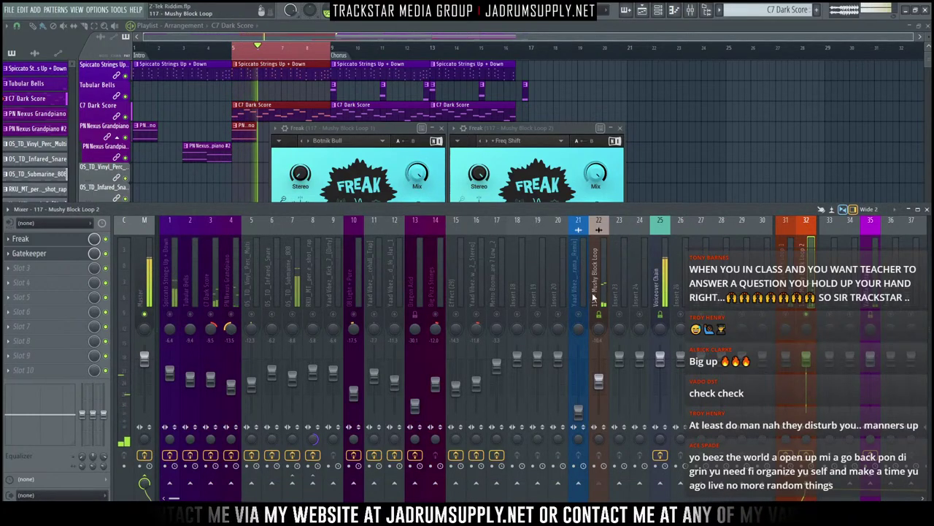
left_click(594, 298)
right_click(874, 488)
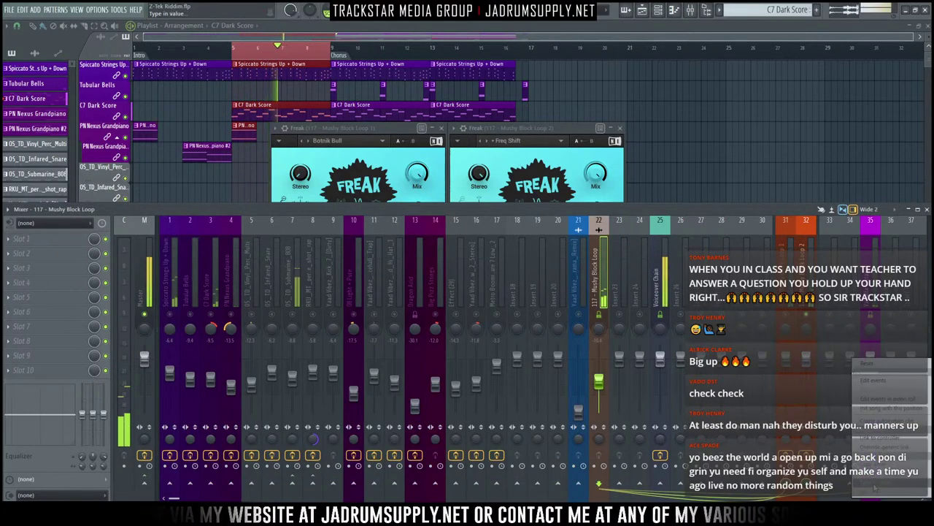
left_click(872, 464)
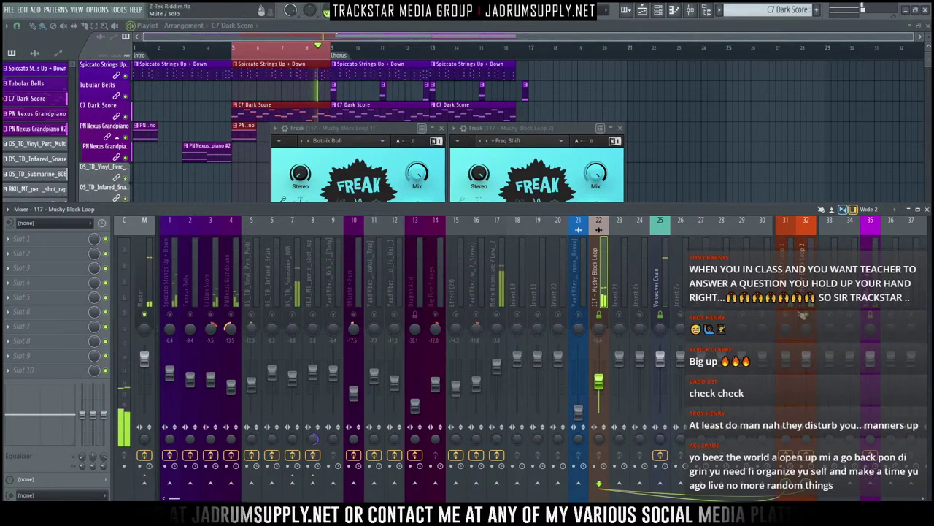
Step: Reopen Gatekeeper on the Mushy Block Loop 2 mixer track and switch through its presets from Dynamic rise to Samba during playback
left_click(803, 283)
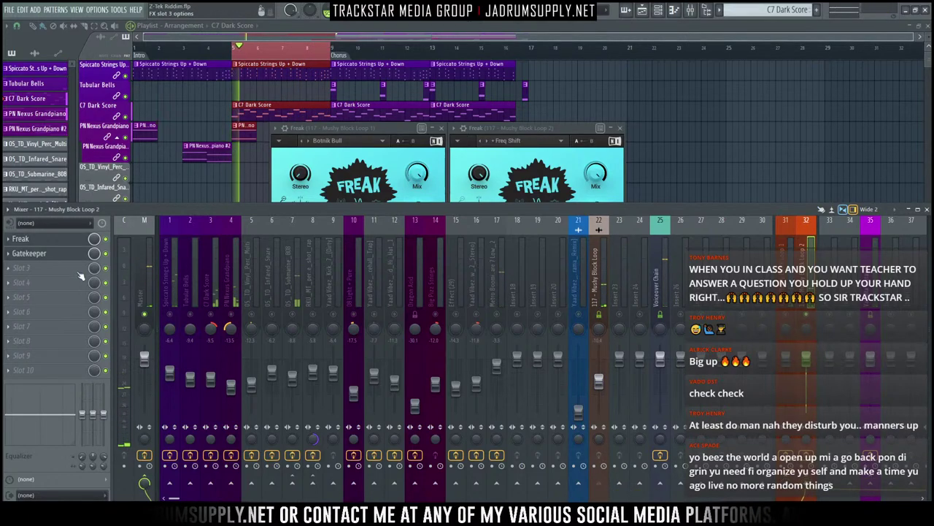
left_click(52, 253)
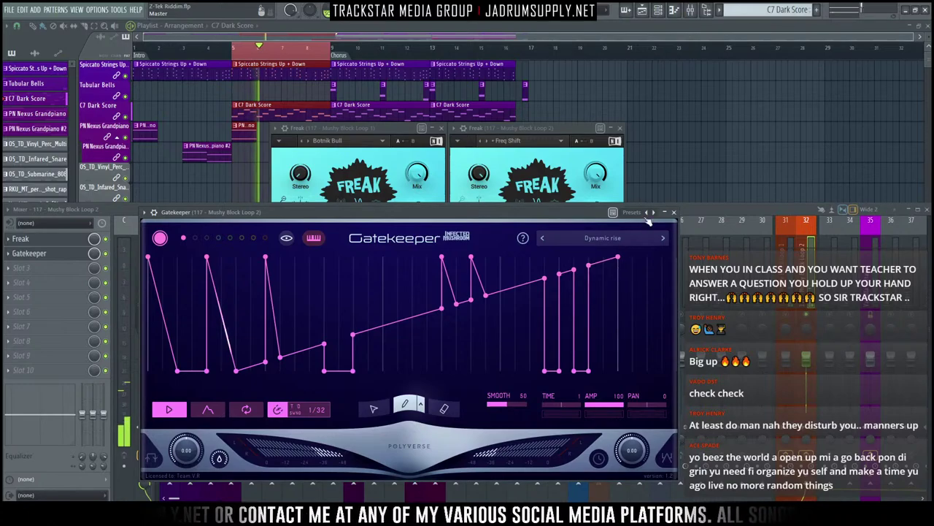
left_click(663, 238)
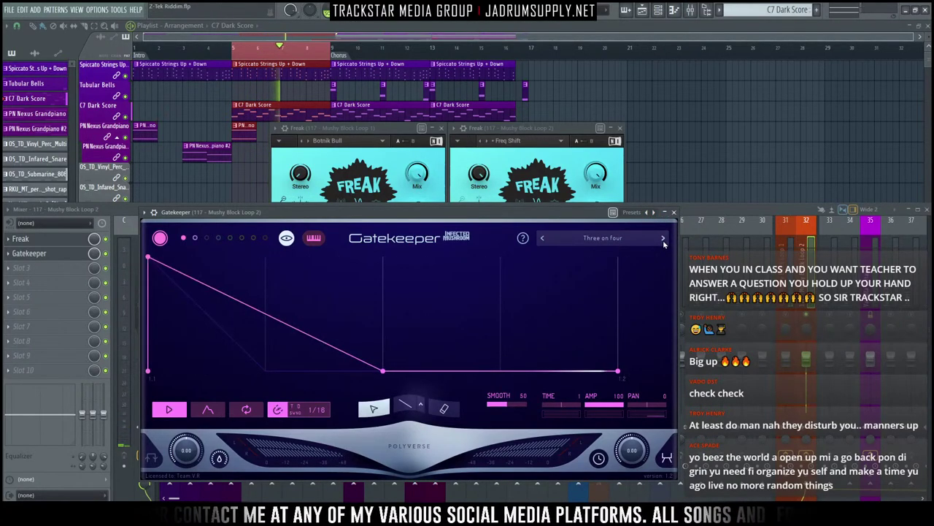
left_click(663, 241)
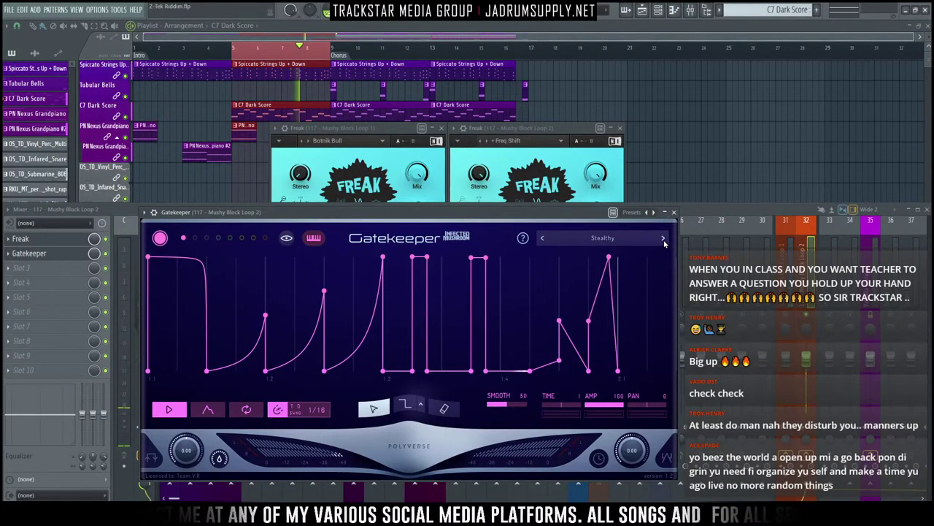
left_click(663, 238)
left_click(663, 238)
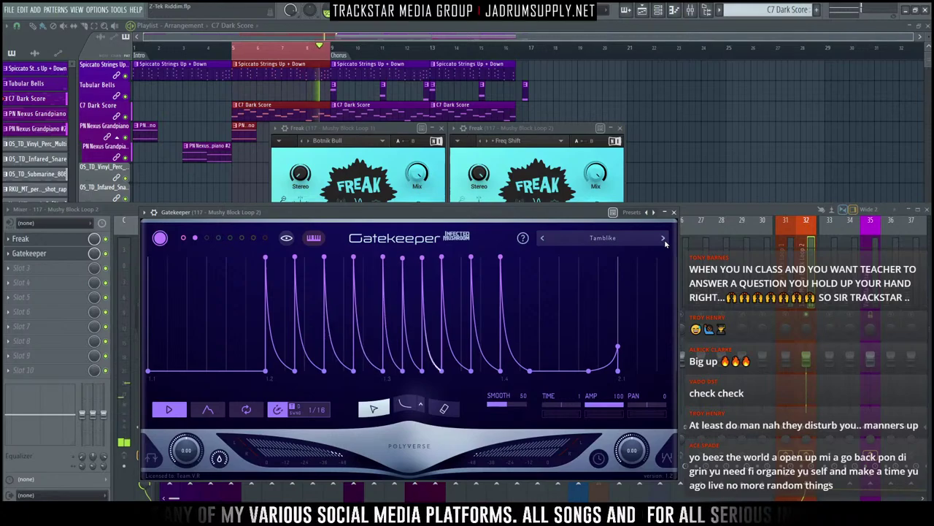
left_click(664, 241)
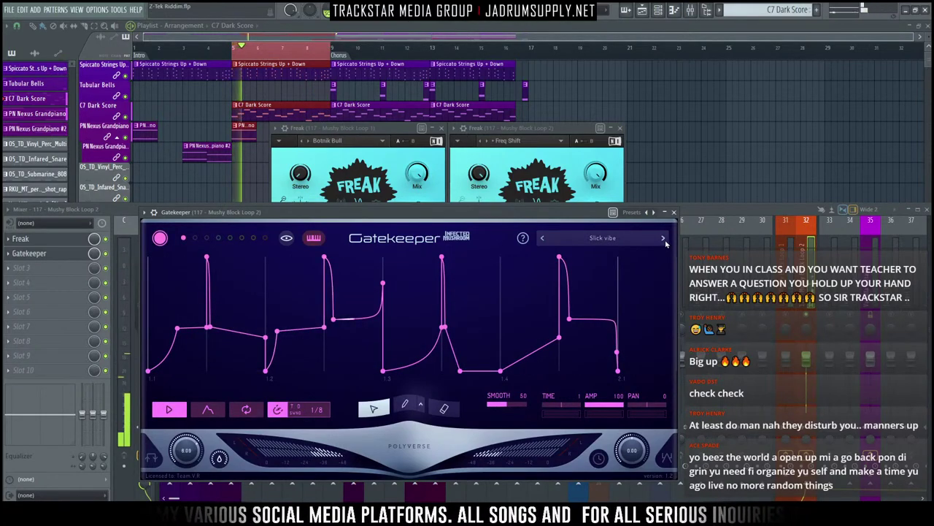
left_click(663, 239)
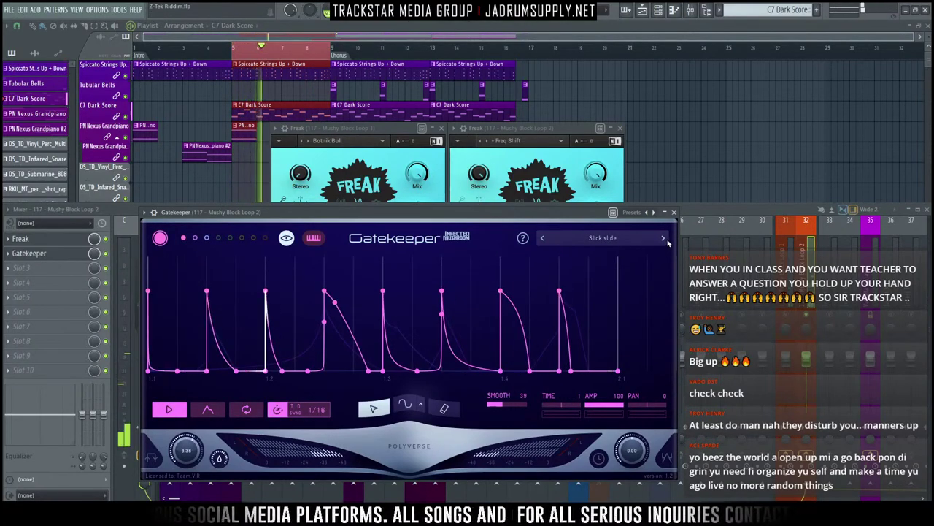
left_click(664, 239)
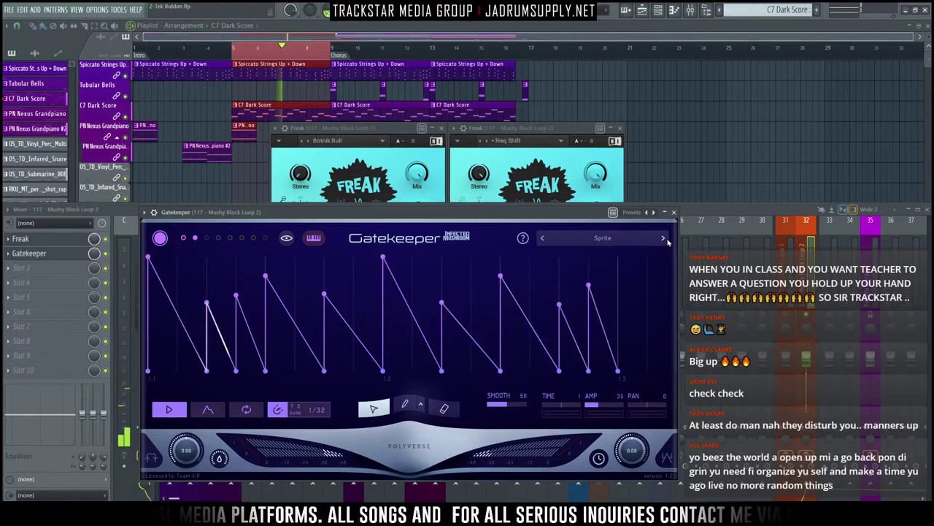
left_click(663, 238)
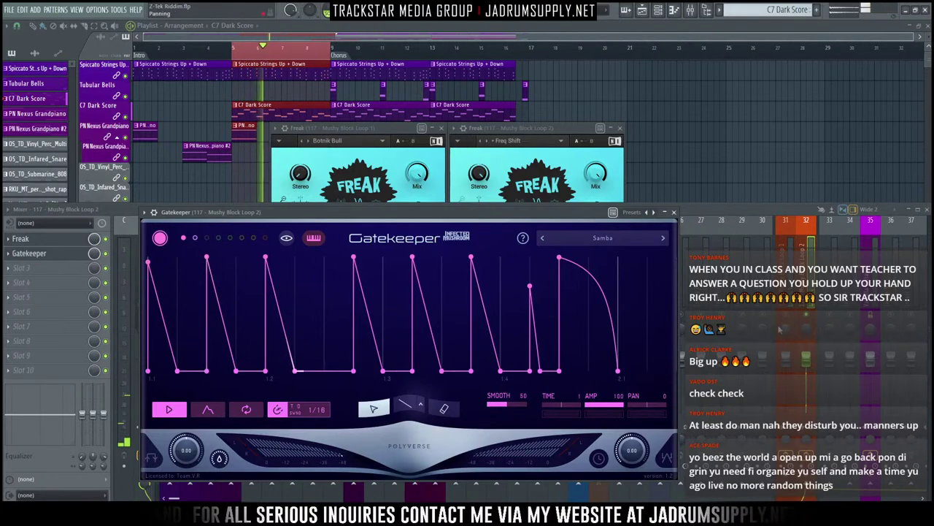
left_click(775, 324)
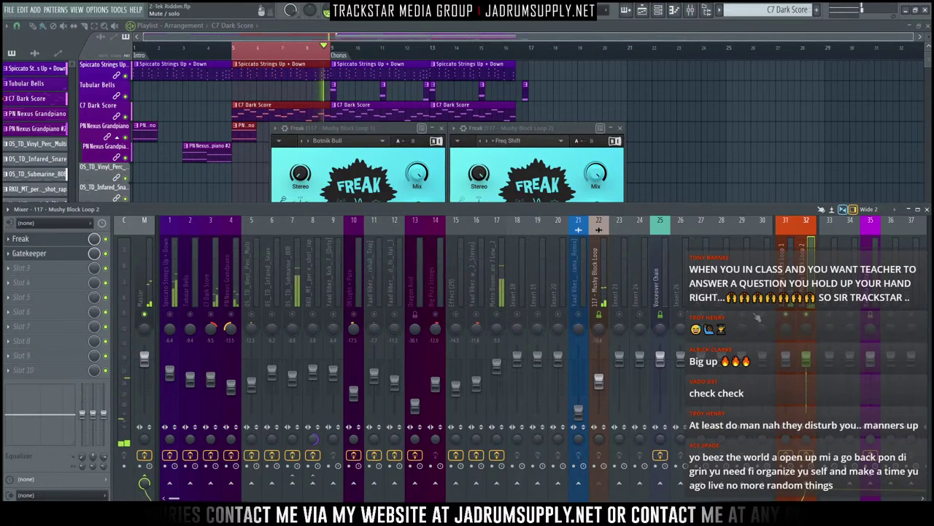
Step: Close both Freak windows and raise the level of the original Mushy Block Loop mixer track slightly
left_click(601, 300)
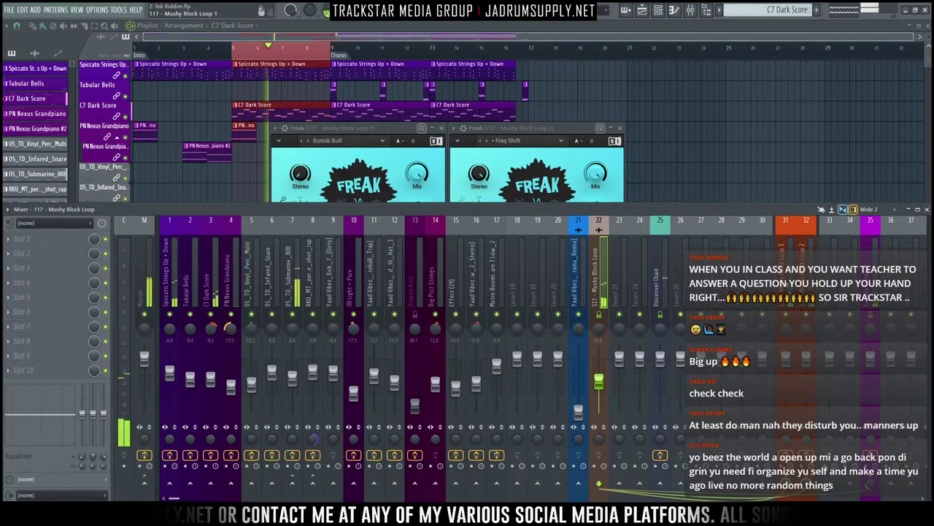
left_click(441, 129)
left_click(620, 128)
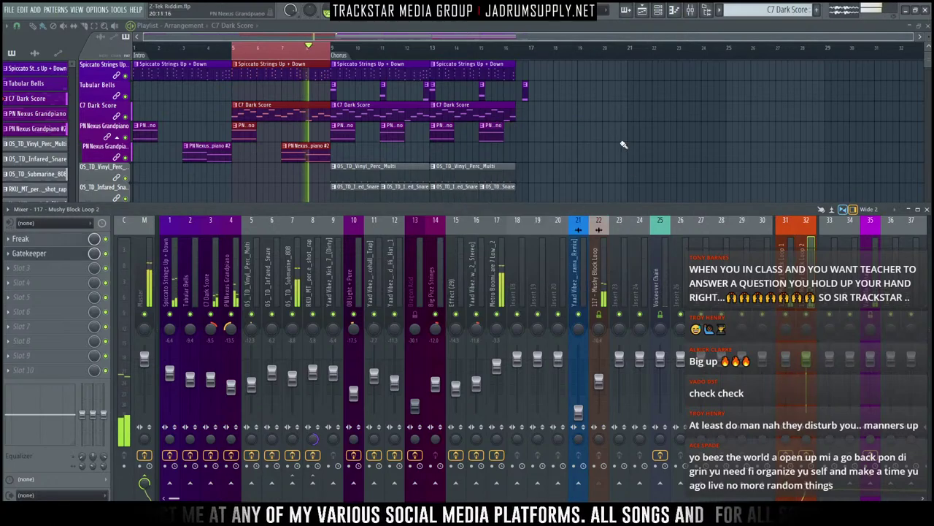
left_click(598, 378)
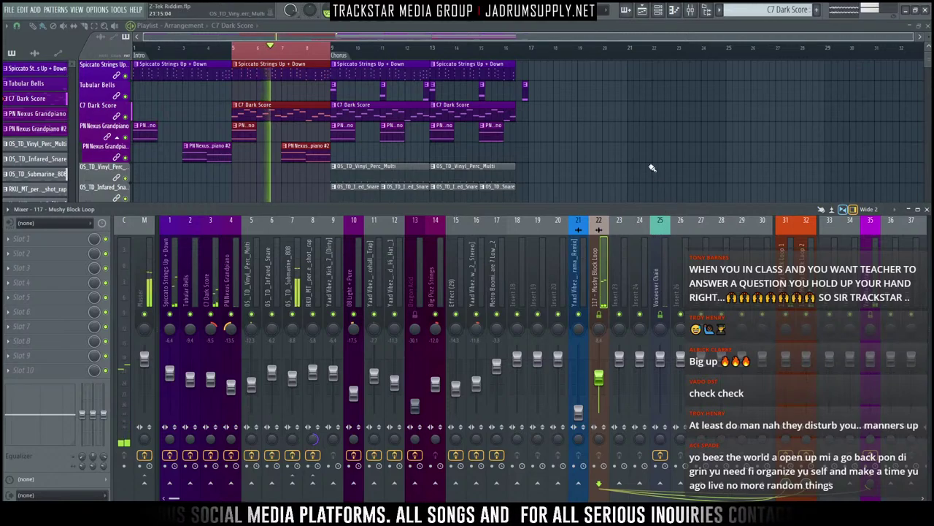
Step: Arm the Mushy Block Loop 1 and Mushy Block Loop 2 mixer tracks for recording and select the Master track
key("F9")
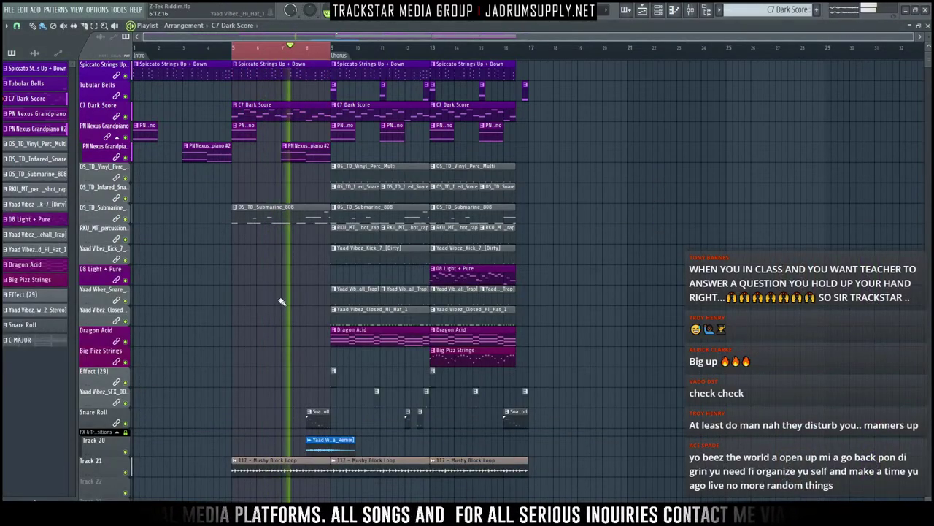
scroll(267, 270, "down", 2)
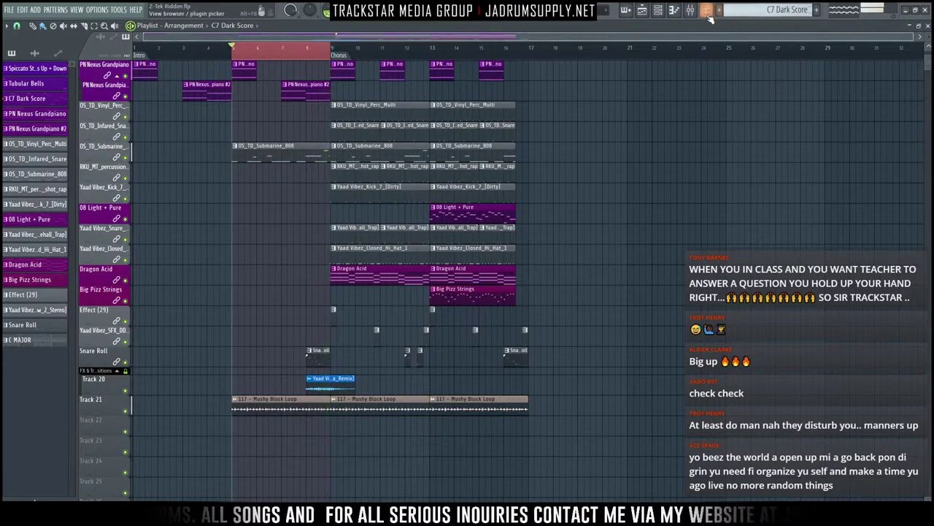
left_click(676, 12)
left_click(692, 13)
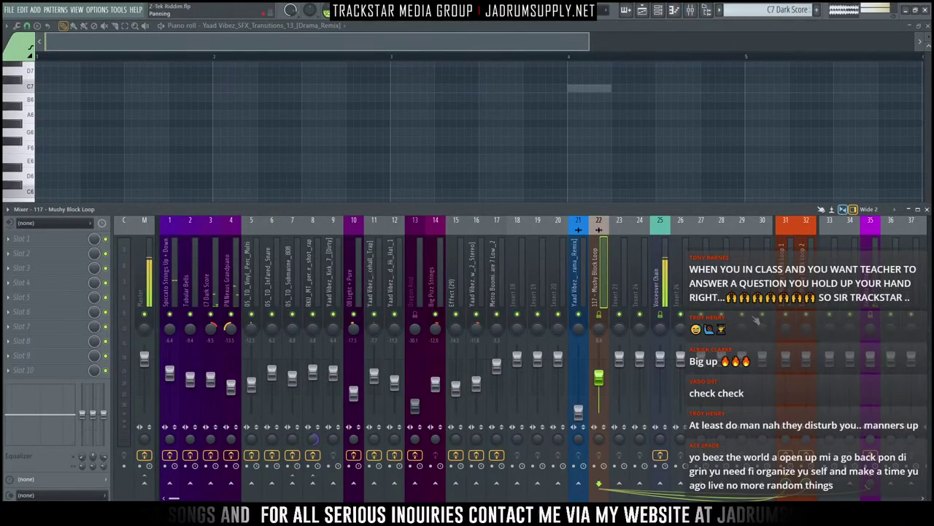
left_click(784, 330)
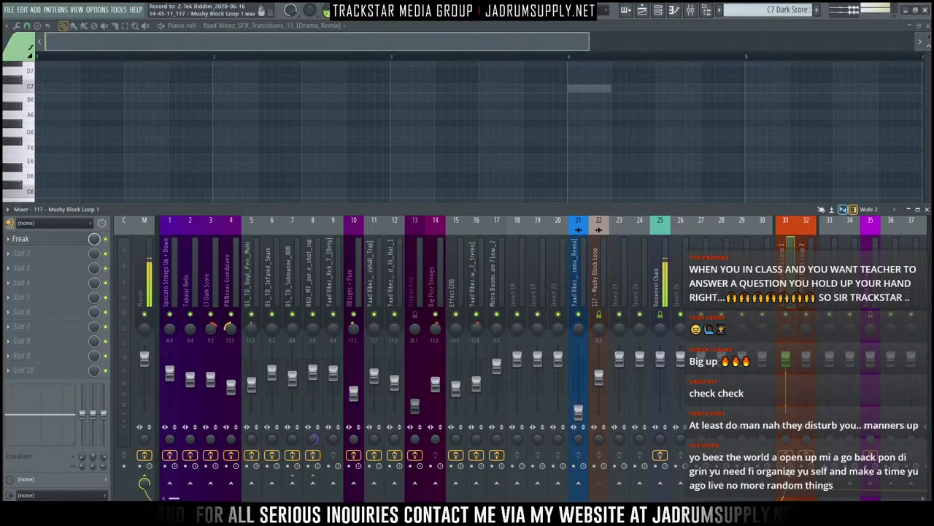
key("Right")
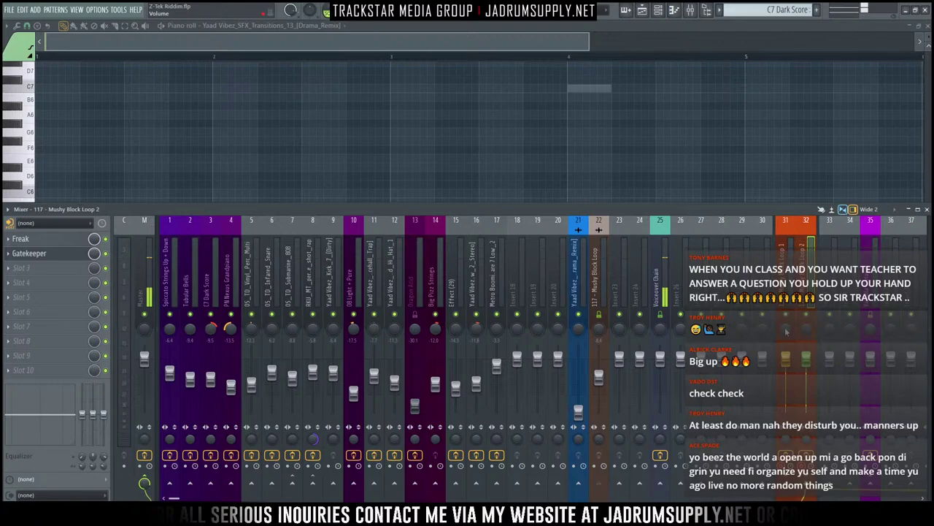
left_click(144, 269)
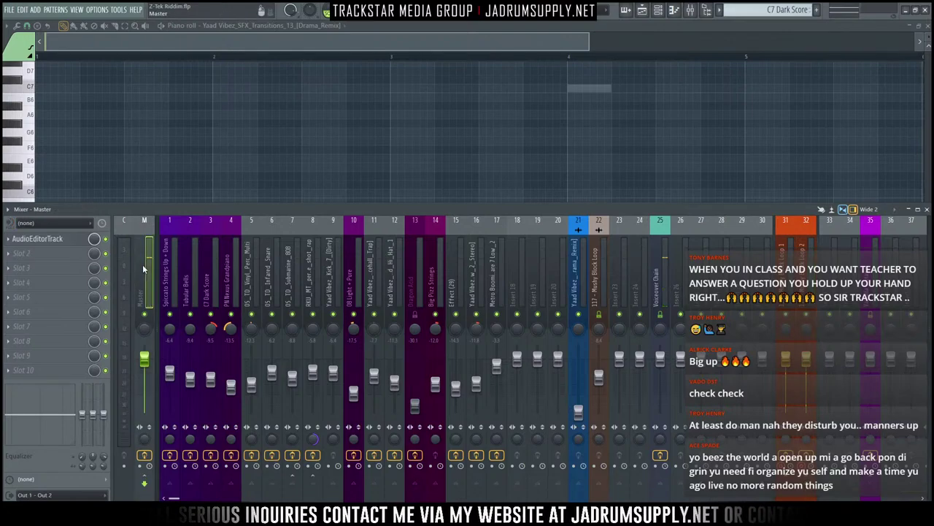
Step: Solo the Mushy Block Loop 1 and 2 mixer inserts together, with the playlist shown above the mixer
left_click(658, 10)
left_click(642, 10)
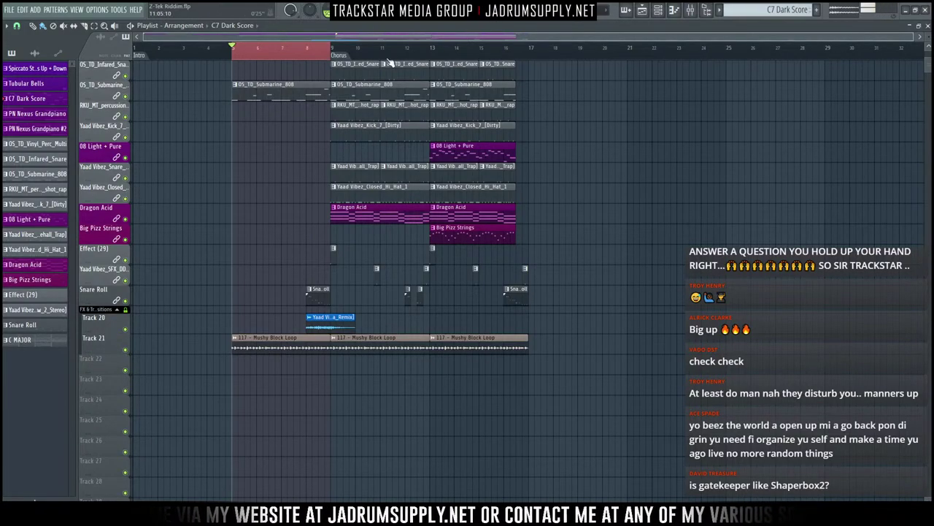
left_click(690, 11)
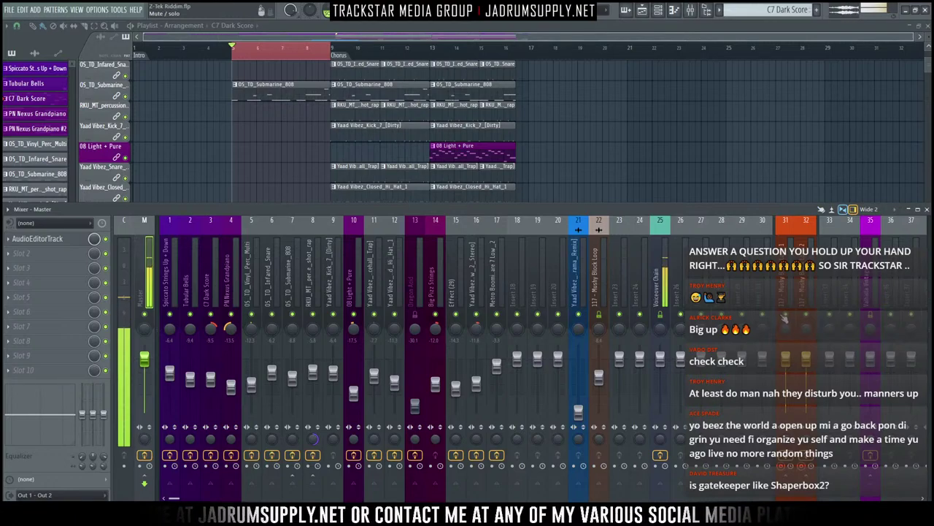
right_click(785, 315)
left_click(806, 314)
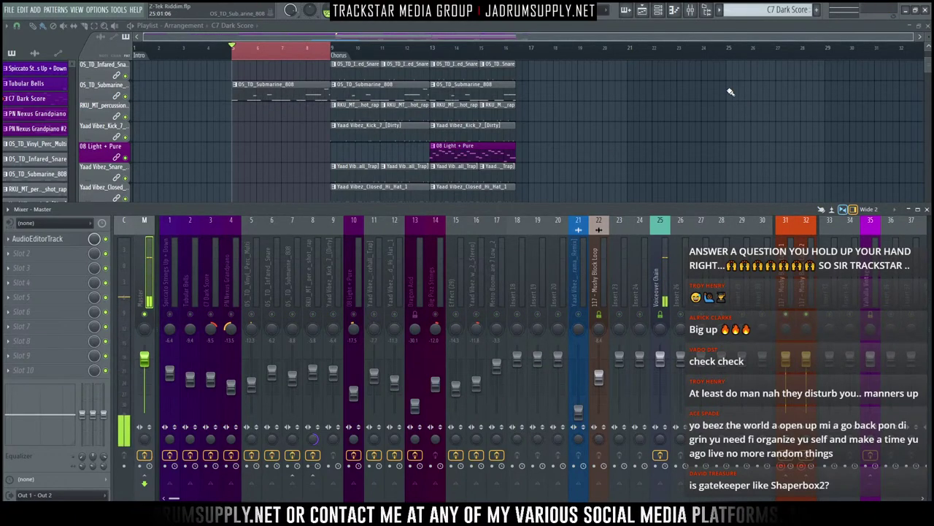
scroll(598, 120, "down", 5)
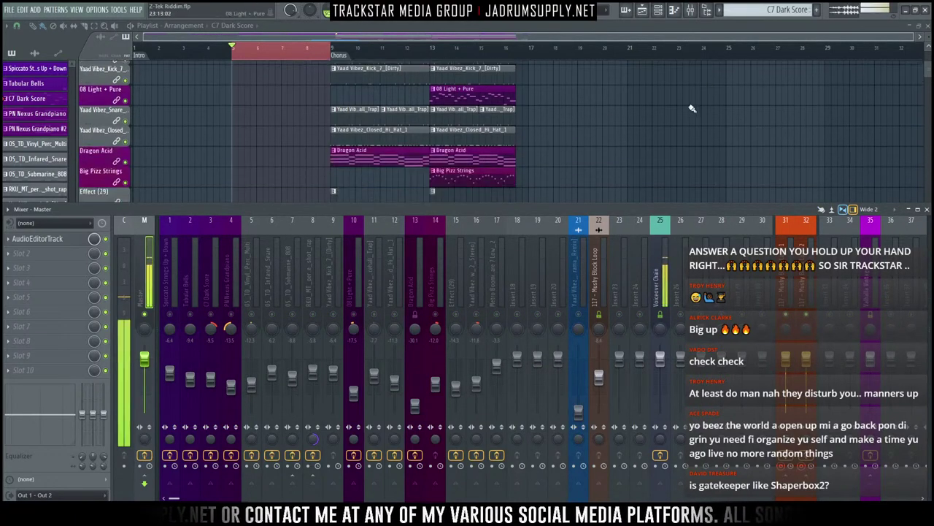
Step: Start the time selection slightly before bar 5 and record both armed Mushy Block Loop inserts up to the Chorus marker
key("space")
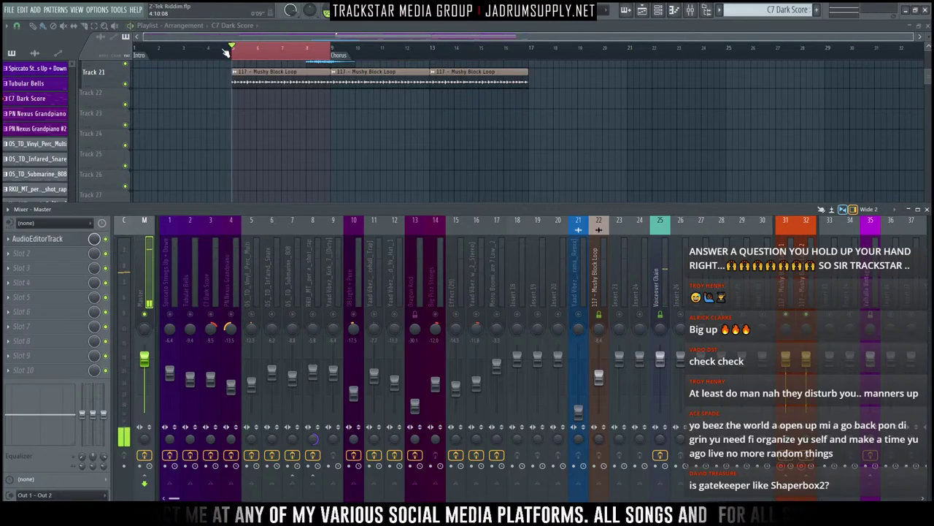
key("F9")
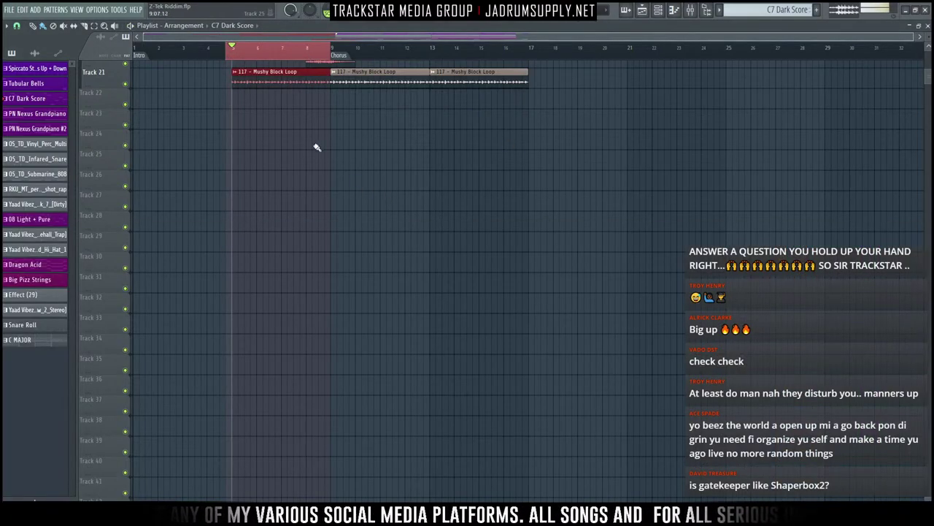
left_click_drag(227, 60, 225, 63)
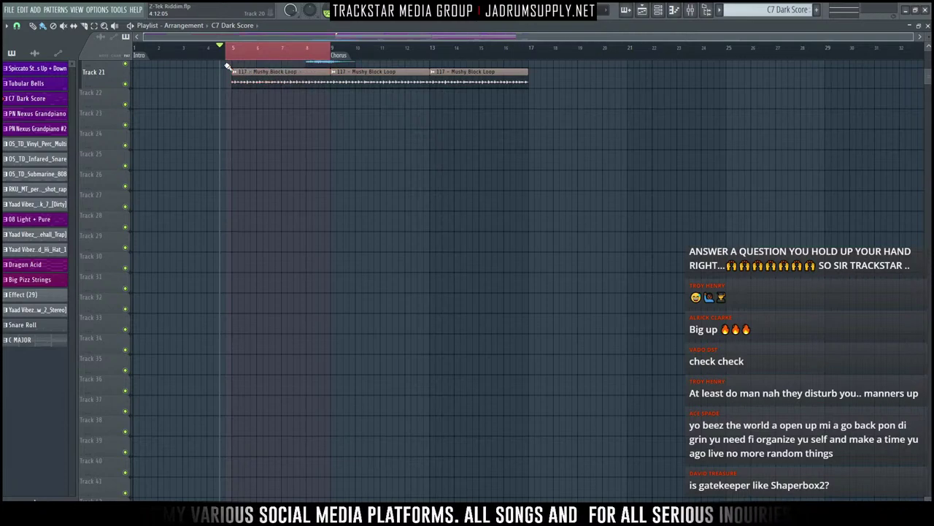
scroll(441, 193, "up", 2)
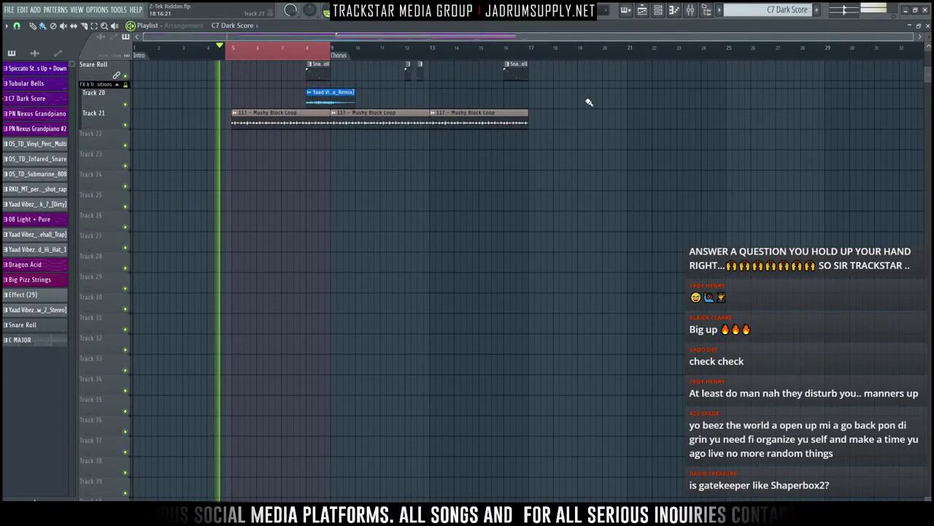
left_click(692, 13)
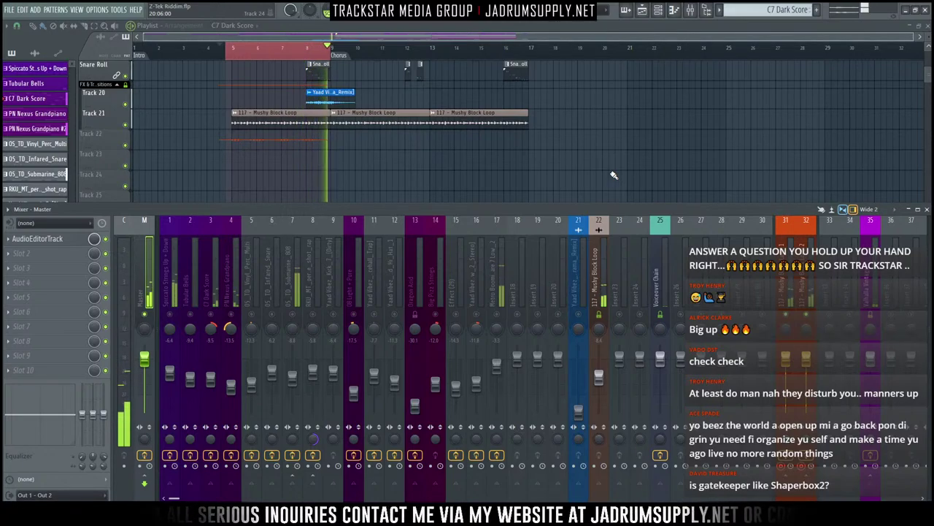
key("space")
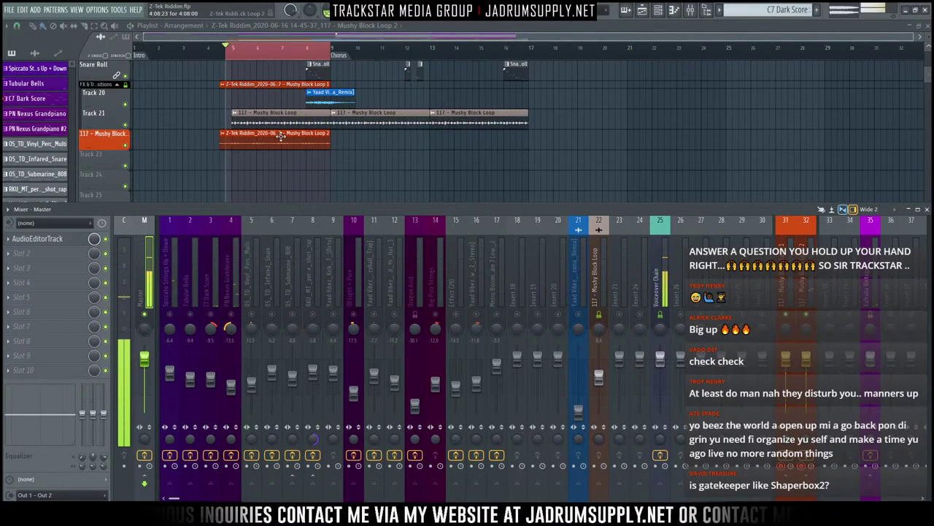
Step: Move the recorded Mushy Block Loop 2 clip to Track 23 and the Mushy Block Loop 1 clip to Track 24
key("F9")
left_click_drag(280, 136, 278, 176)
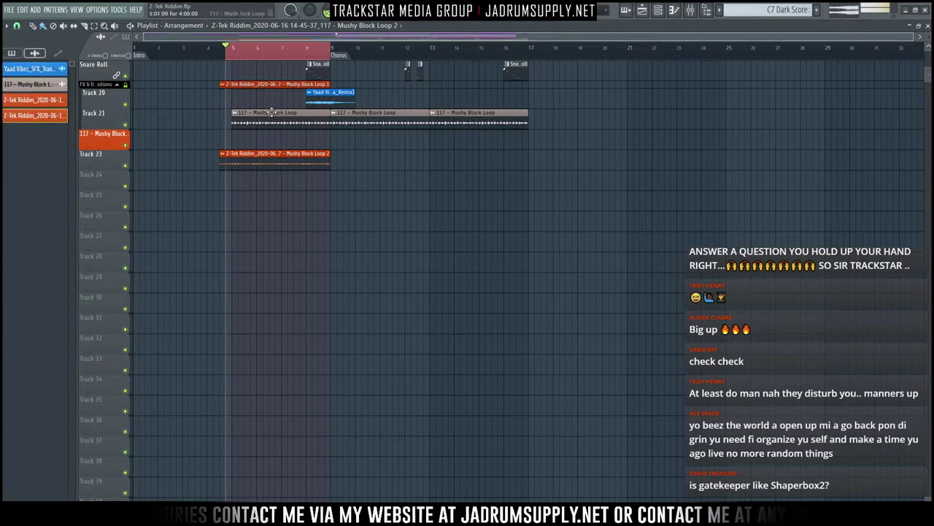
left_click_drag(264, 104, 266, 194)
scroll(264, 191, "up", 3)
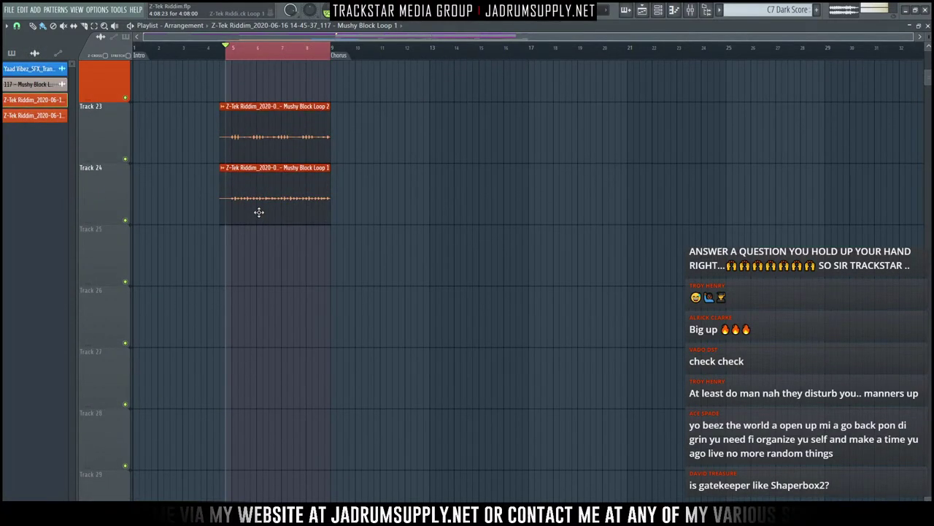
Step: Normalize the recorded Mushy Block Loop 1 and Mushy Block Loop 2 clips and move their settings windows aside
double_click(258, 212)
left_click(165, 186)
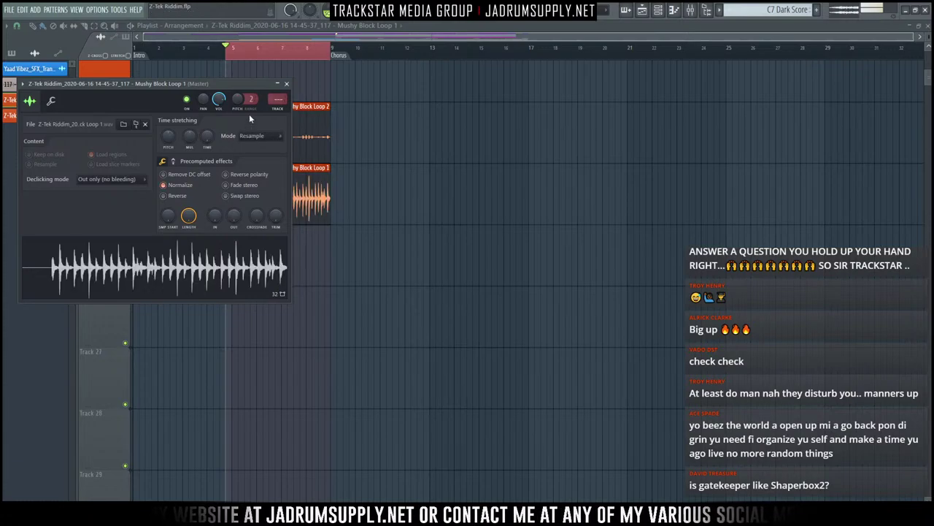
left_click_drag(213, 87, 568, 153)
double_click(259, 132)
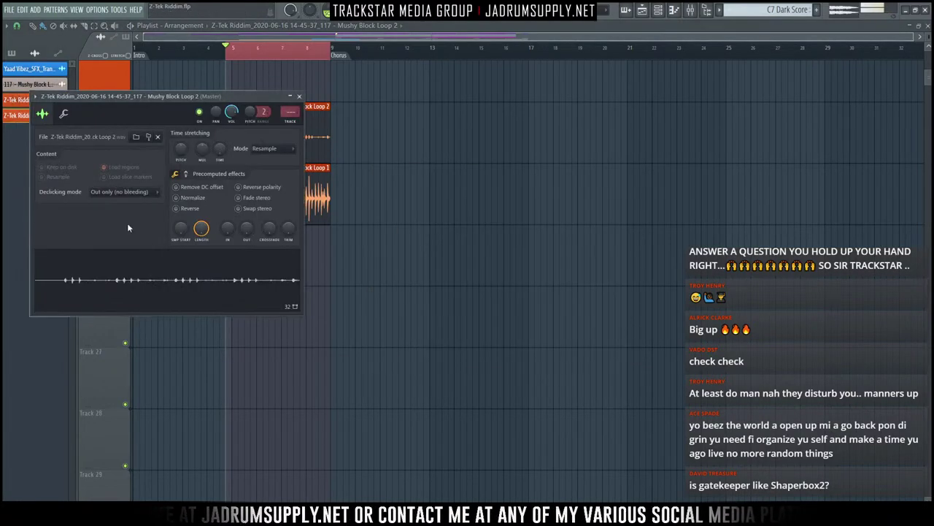
left_click(191, 198)
left_click_drag(252, 97, 672, 219)
Step: Mute playlist Tracks 23 and 24 holding the recordings and briefly play the selection
left_click(126, 159)
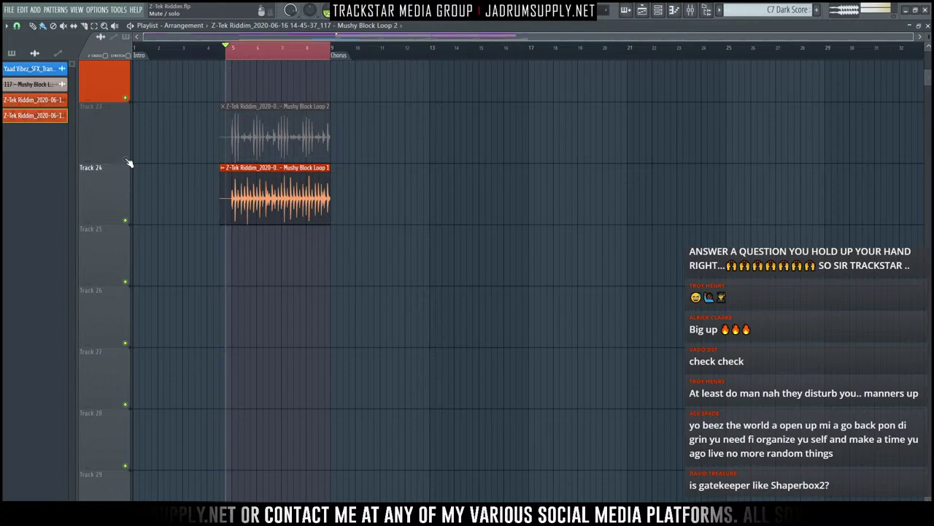
left_click(125, 220)
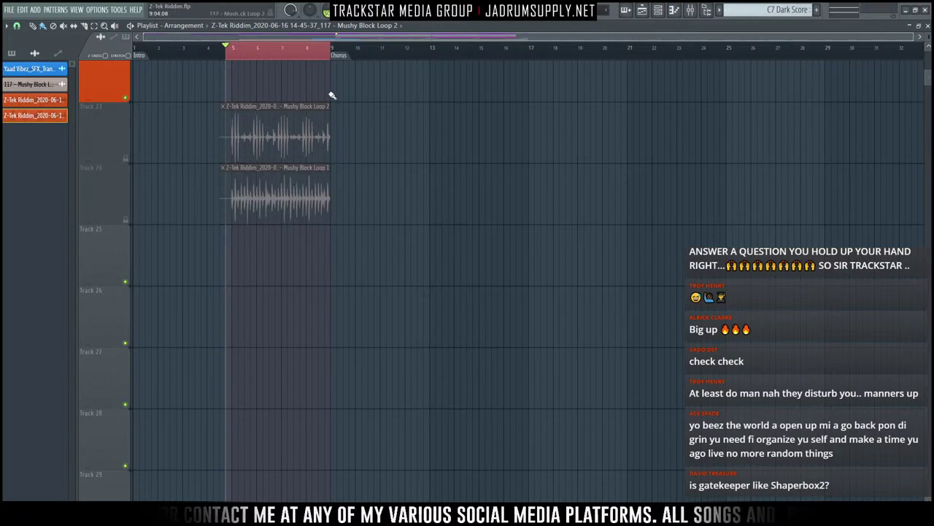
key("space")
scroll(234, 58, "up", 4)
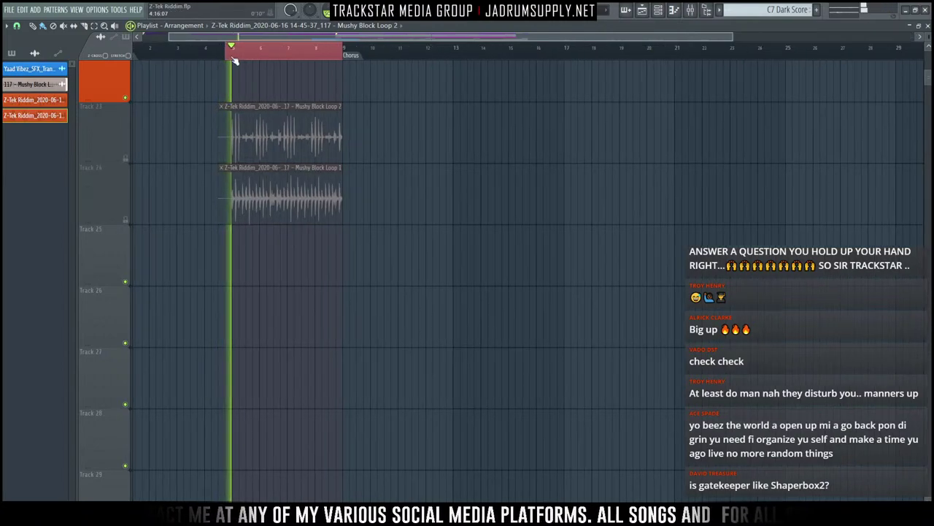
key("space")
Step: Inspect the sample settings and waveforms of both recorded loops against the original Mushy Block Loop on Track 21
double_click(267, 150)
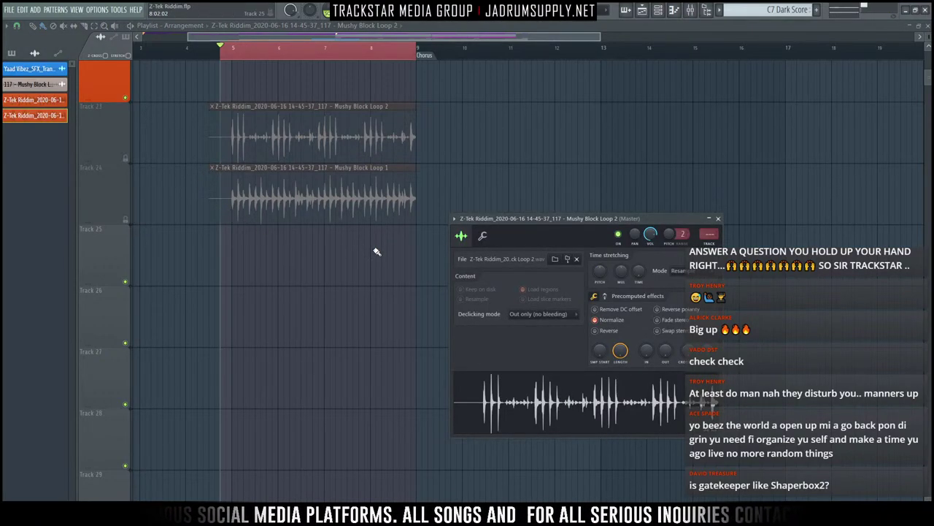
left_click(355, 194)
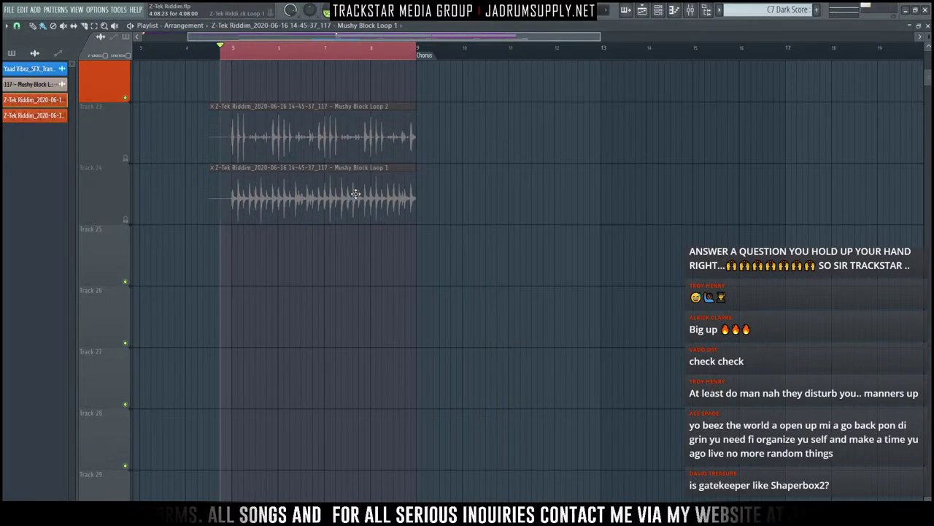
double_click(356, 194)
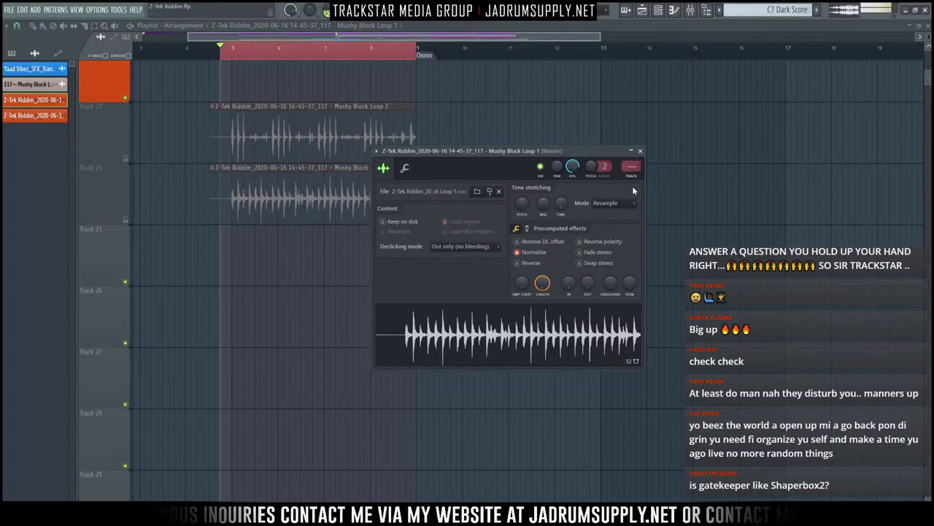
left_click(641, 152)
scroll(475, 340, "up", 5)
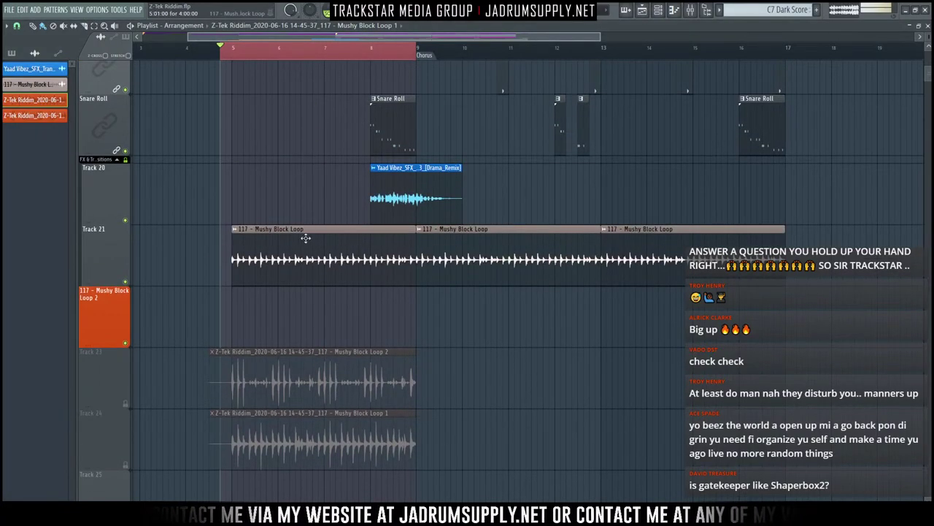
Step: Clear the time selection and play the arrangement from the start with the mixer in view
right_click(454, 344, "ctrl")
key("ctrl+d")
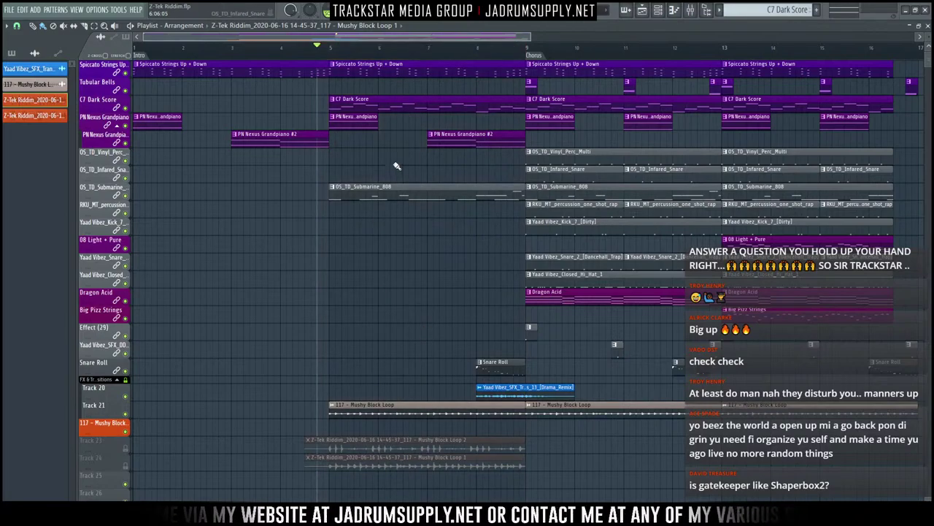
scroll(389, 124, "down", 3)
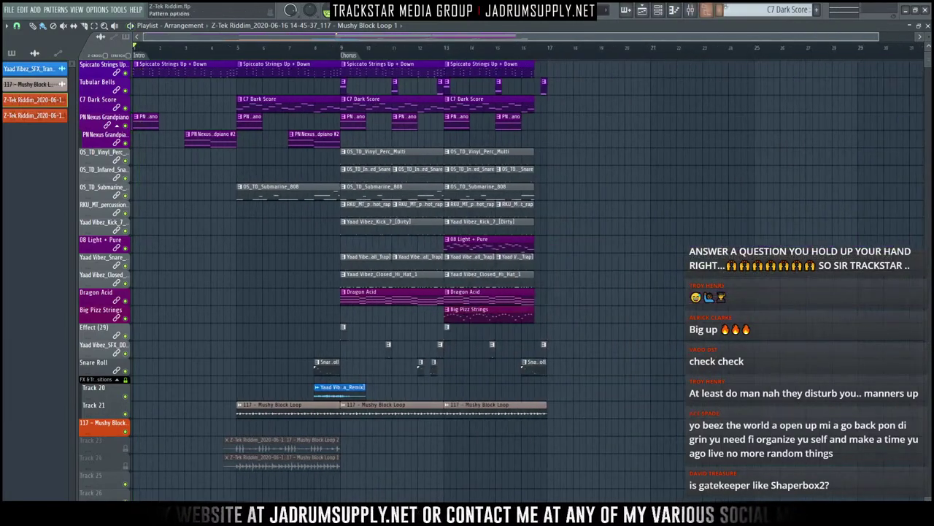
left_click(690, 10)
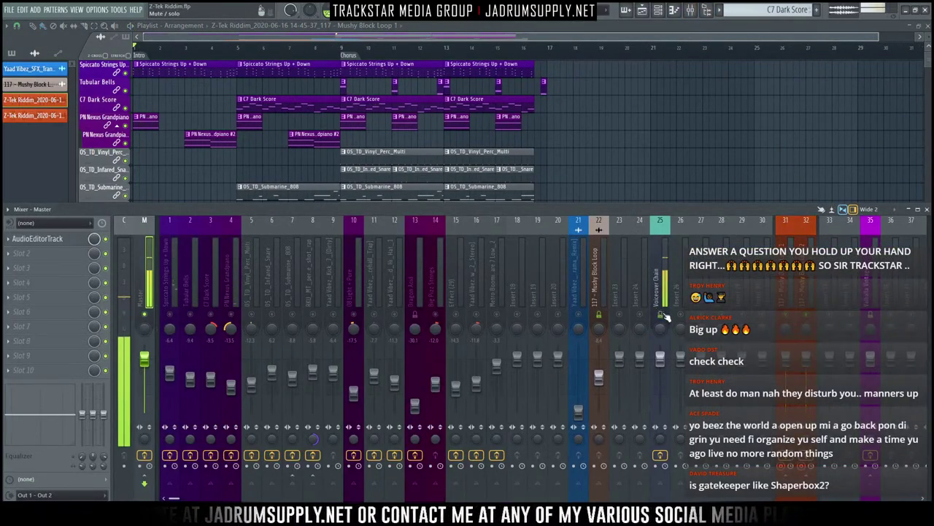
key("space")
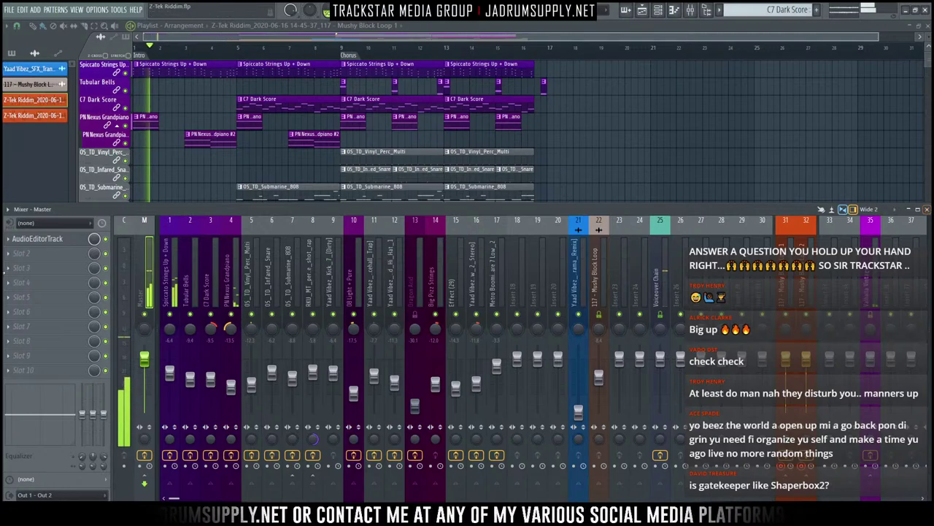
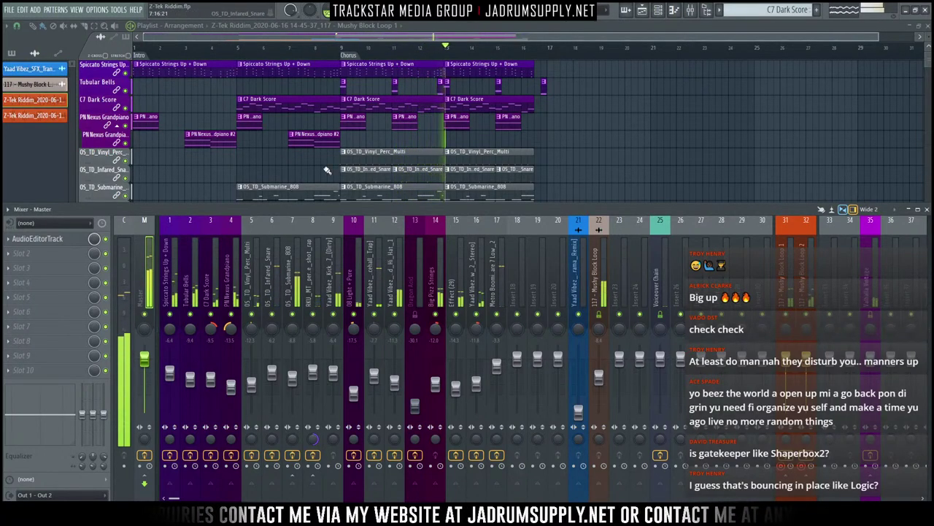
key("F9")
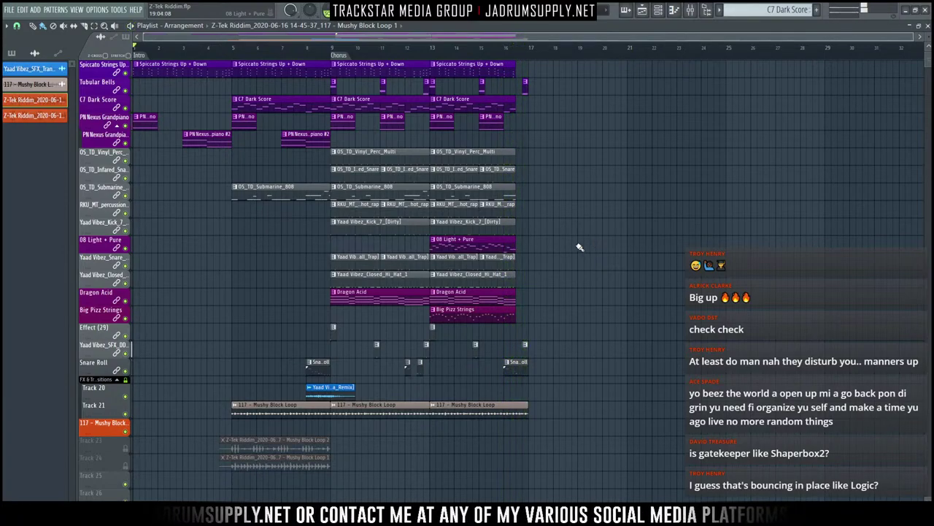
Step: Move the 08 Light + Pure clip to bar 9, cut its start into short slices and delete the remainder
left_click_drag(469, 238, 361, 248)
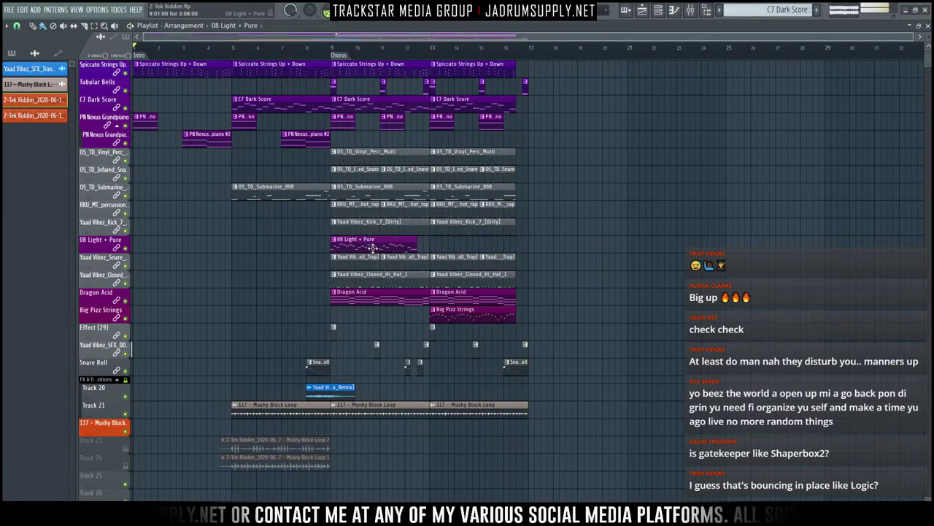
left_click(373, 248)
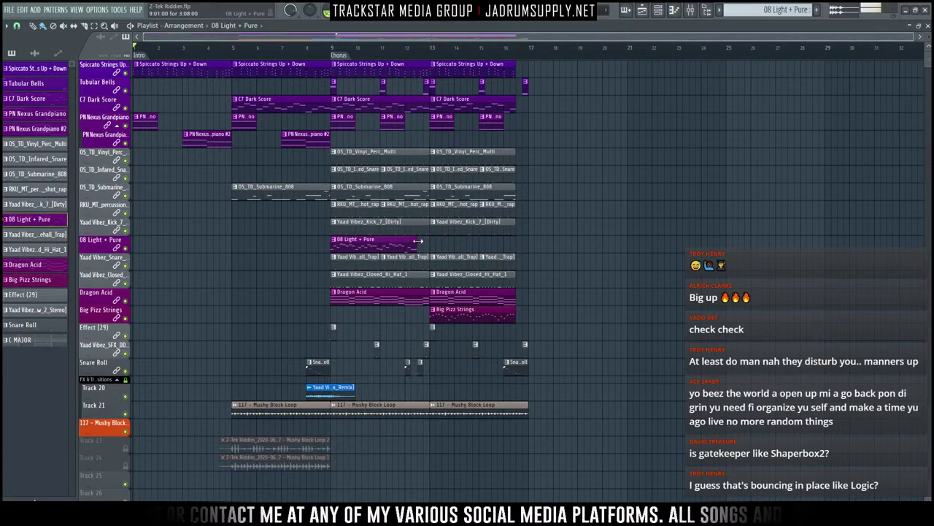
scroll(377, 60, "up", 4)
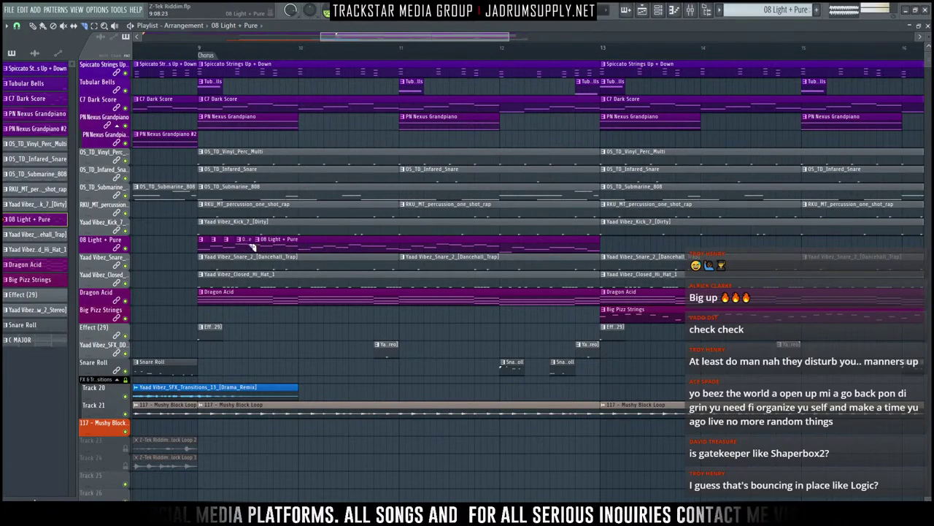
key("Delete")
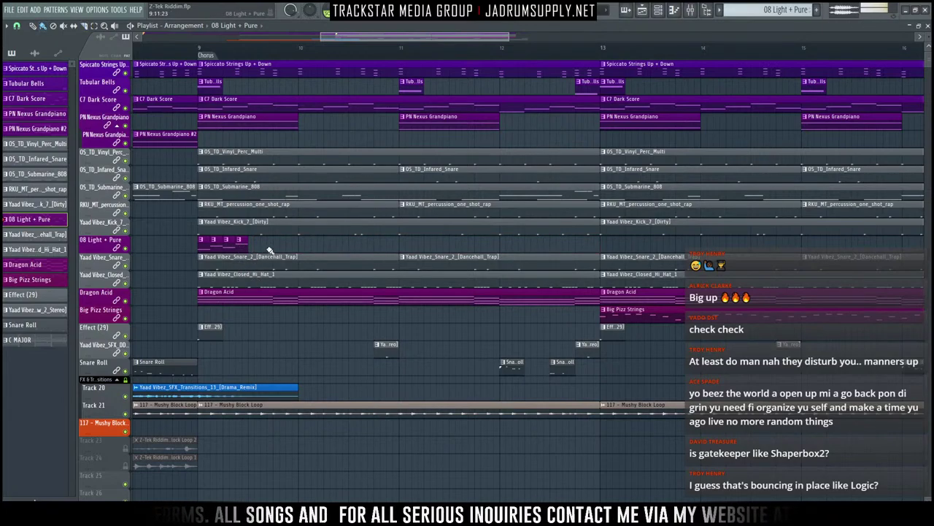
Step: Place short 08 Light + Pure slices at the starts of bars 9 to 12 and repeat them across bars 13 to 16
left_click(217, 247)
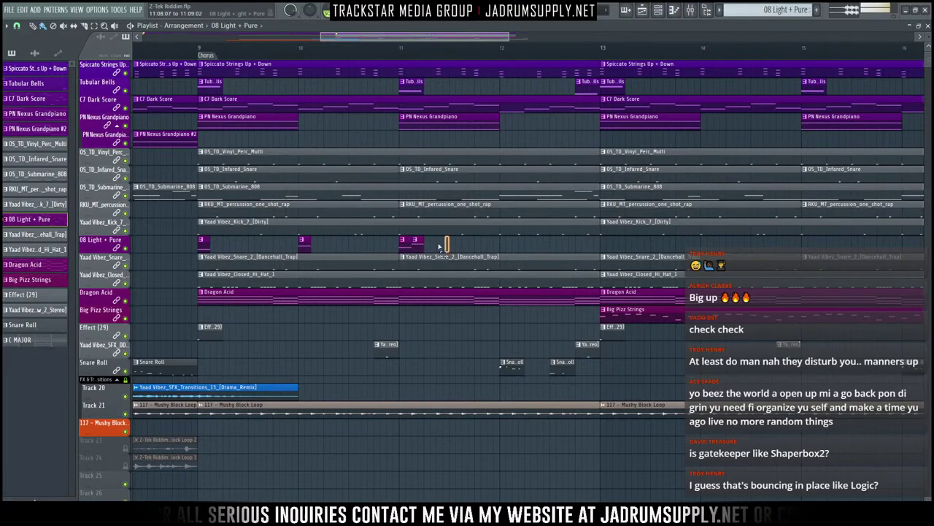
left_click_drag(439, 246, 413, 244)
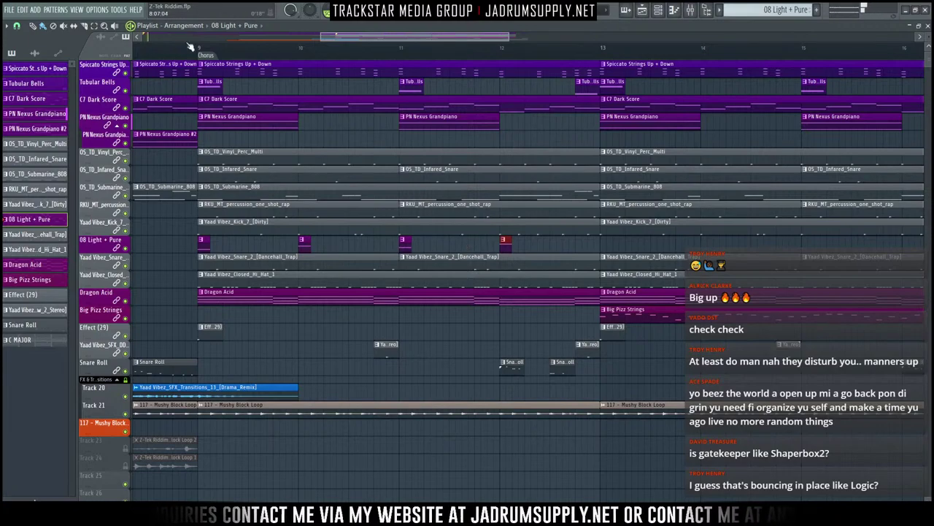
scroll(237, 53, "down", 3)
left_click(218, 50)
key("space")
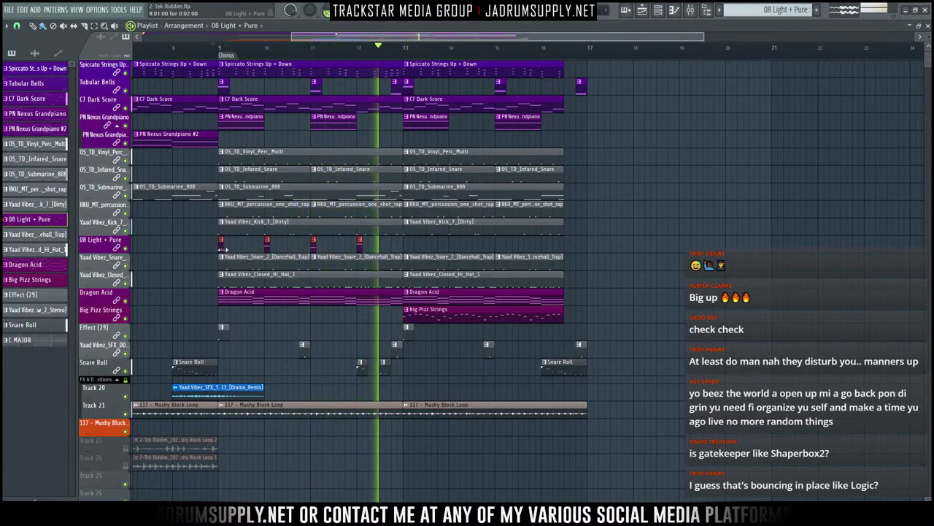
key("ctrl+b")
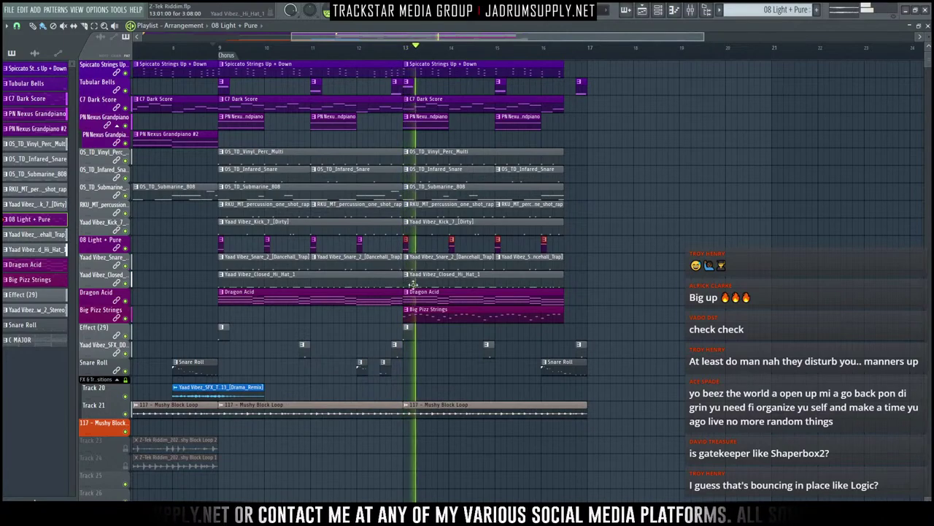
key("space")
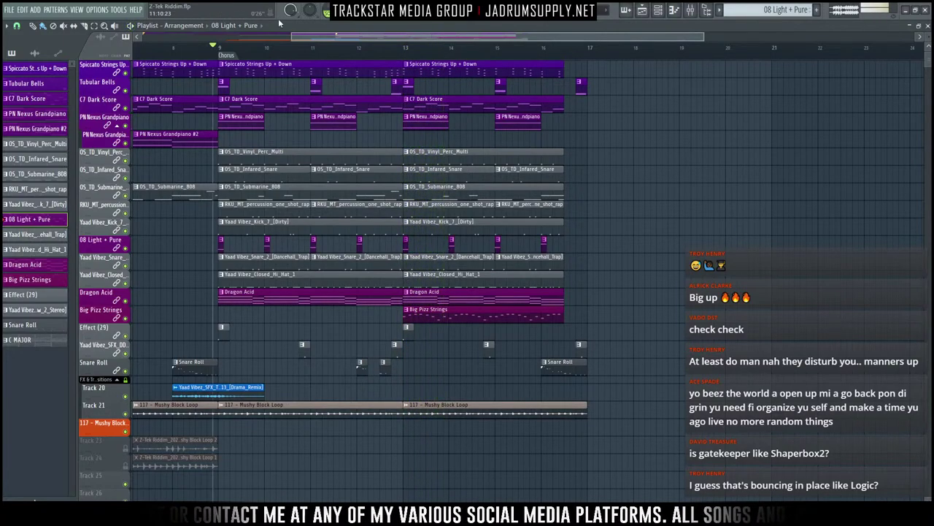
Step: Play the chorus while checking the mixer, and remove the Mushy Block Loop clips from bar 9 onward on Track 21
scroll(419, 63, "down", 5)
scroll(474, 134, "up", 2)
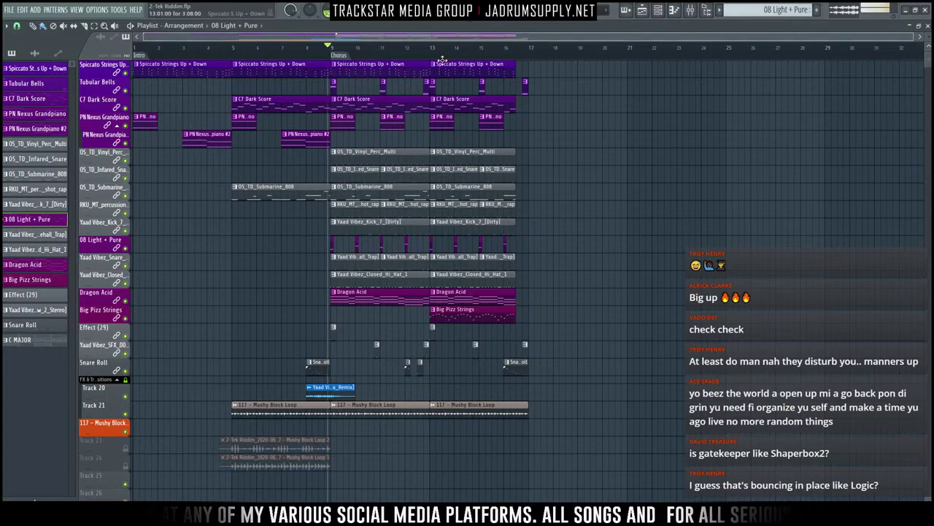
key("space")
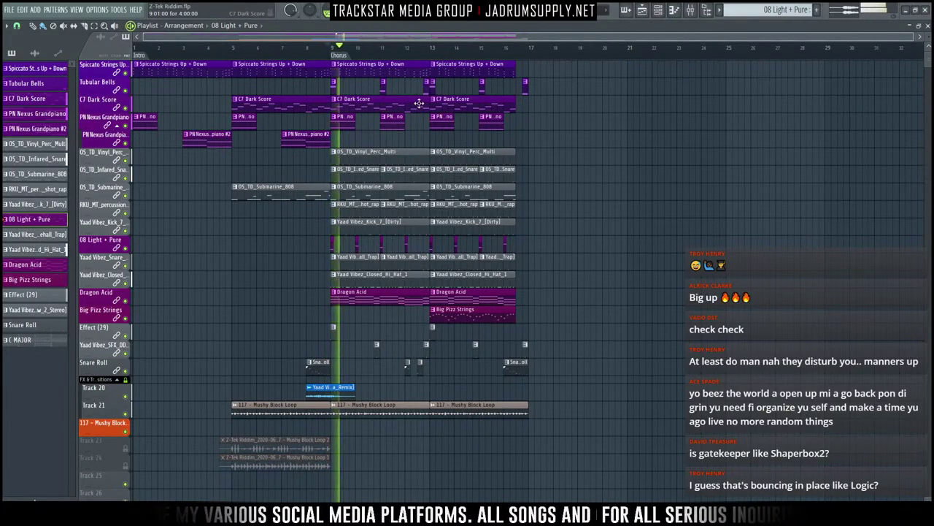
left_click(689, 16)
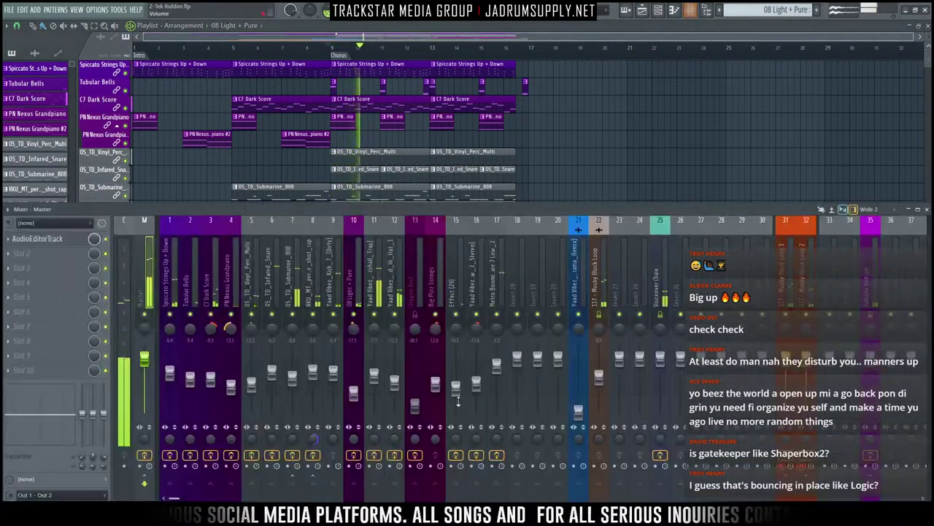
left_click(689, 16)
key("space")
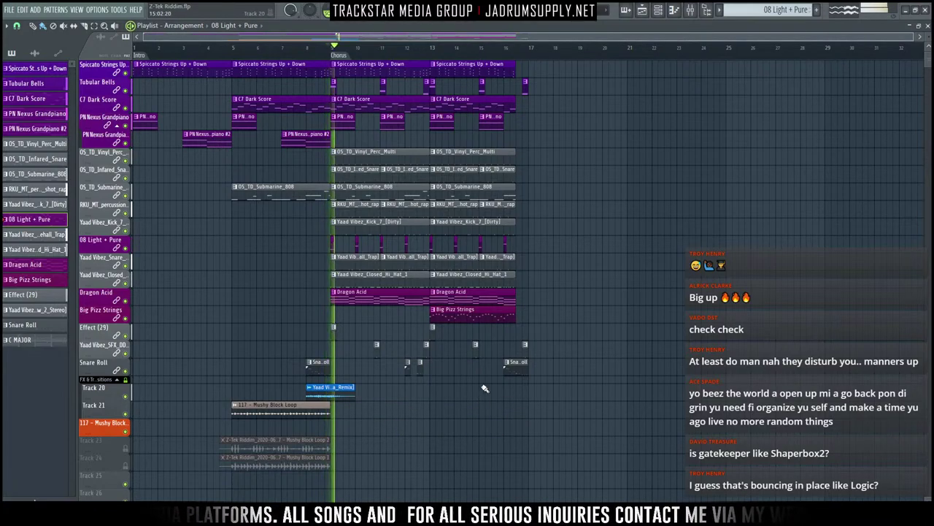
Step: Play from just before the chorus and place a 117 - Mushy Block Loop clip at bar 9 on Track 21
left_click(302, 47)
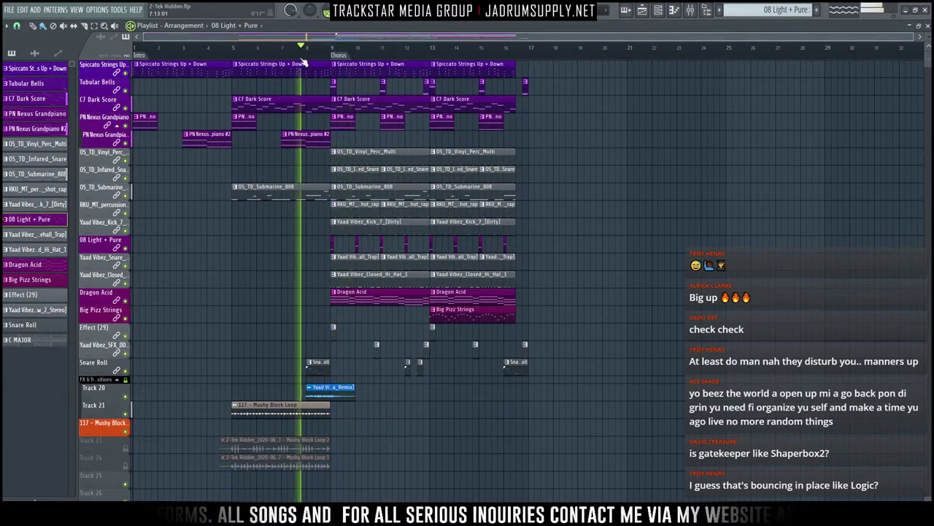
left_click(689, 17)
scroll(556, 170, "down", 10)
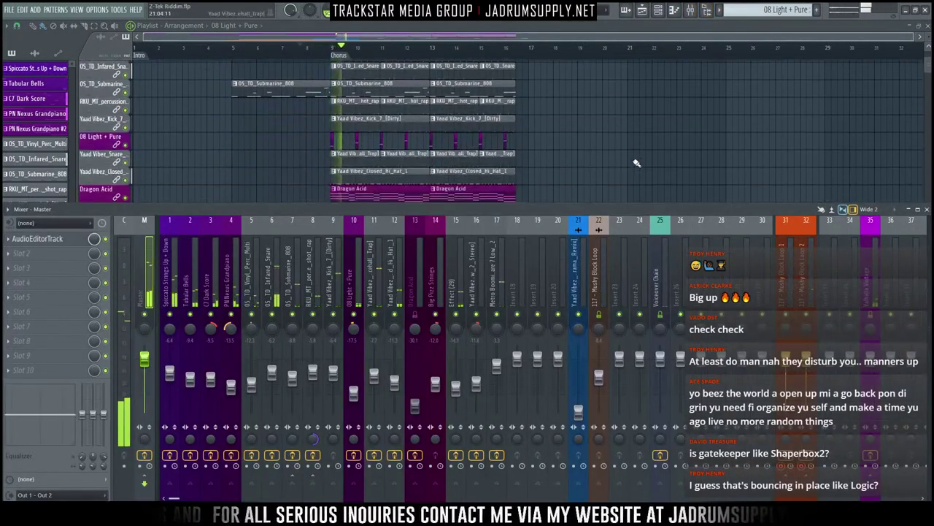
scroll(412, 130, "up", 4)
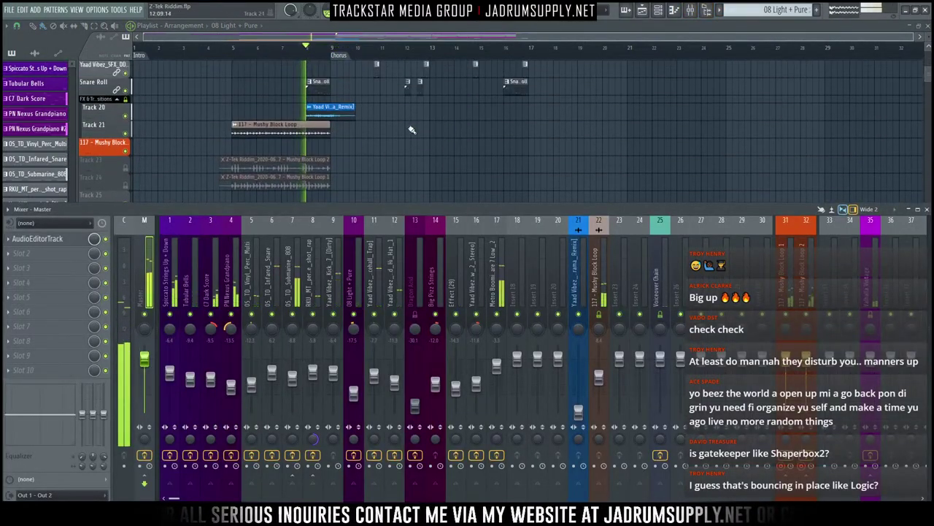
left_click(338, 135)
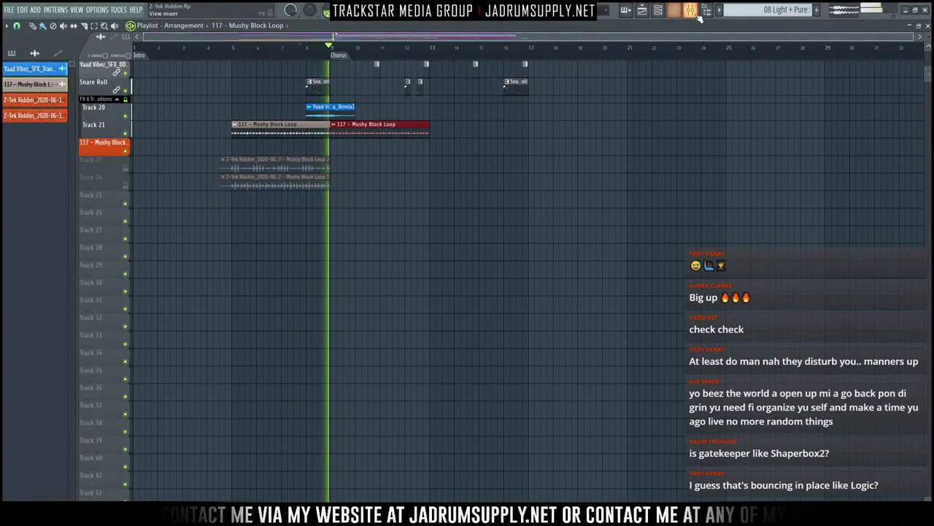
Step: Inspect the effects on the Mushy Block Loop 2 mixer track during playback and clear the clip selection
key("F9")
left_click(809, 293)
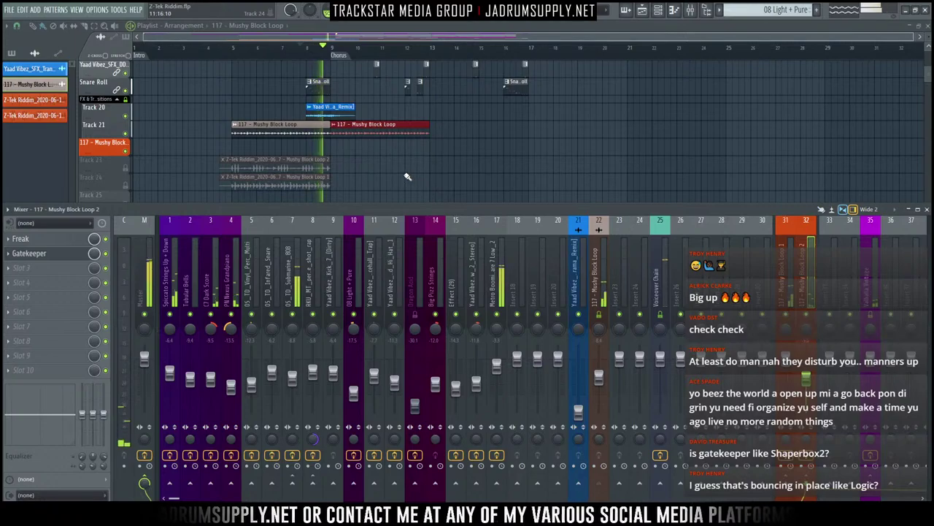
key("ctrl+d")
key("F9")
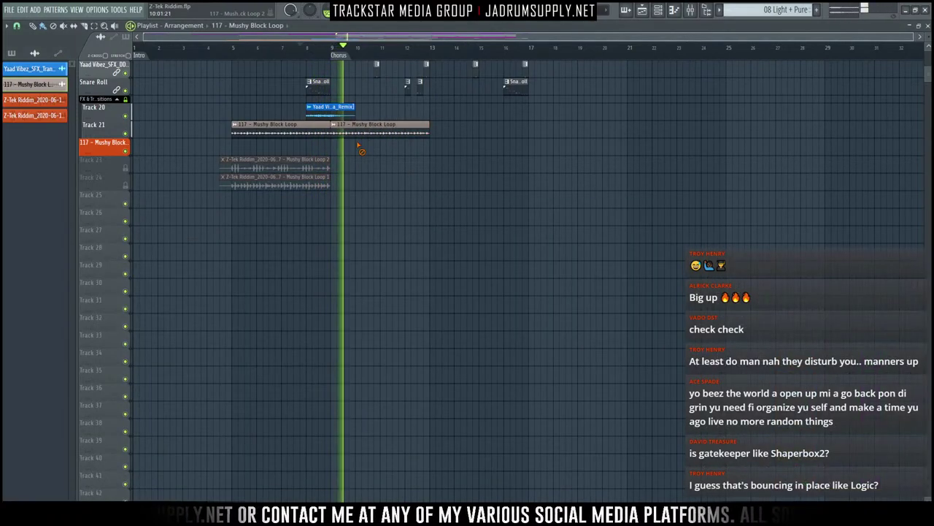
Step: Slice the Mushy Block Loop clip in bars 9 to 12 at every half bar and delete the second half of each bar
key("c")
mouse_move(356, 150)
left_mouse_down()
mouse_move(357, 120)
mouse_move(343, 131)
left_mouse_up()
key("b")
key("space")
key("space")
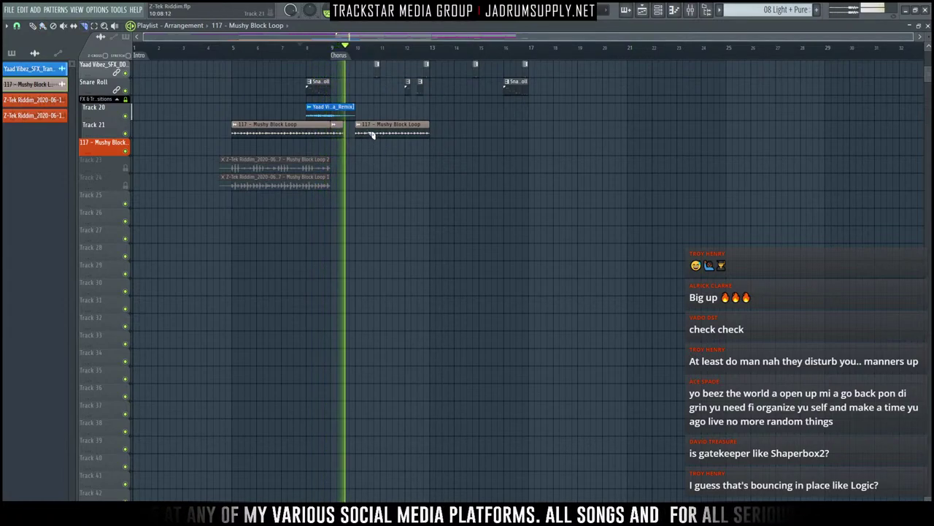
left_click_drag(369, 134, 393, 125)
right_click(380, 128)
right_click(405, 132)
right_click(419, 132)
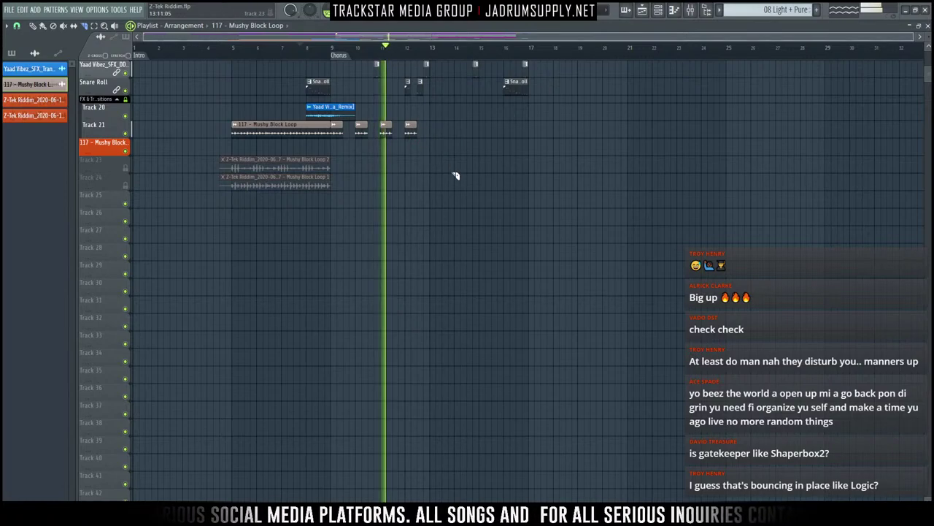
Step: Duplicate the four half-bar Mushy Block Loop slices from bars 9 to 12 into bars 13 to 16
key("b")
left_click_drag(435, 133, 332, 133)
key("ctrl+b")
left_click_drag(425, 144, 436, 146)
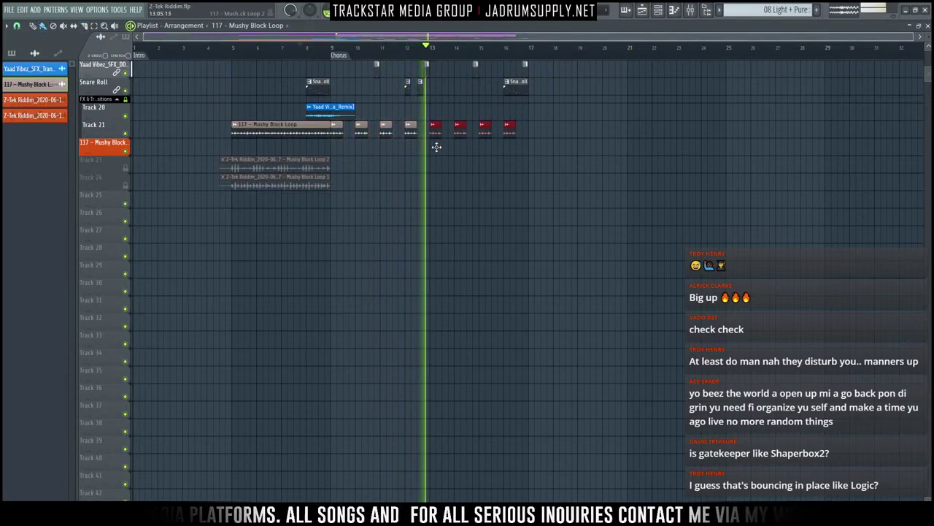
Step: Add a playlist marker named Verse at bar 17 and stop playback
scroll(582, 428, "up", 3)
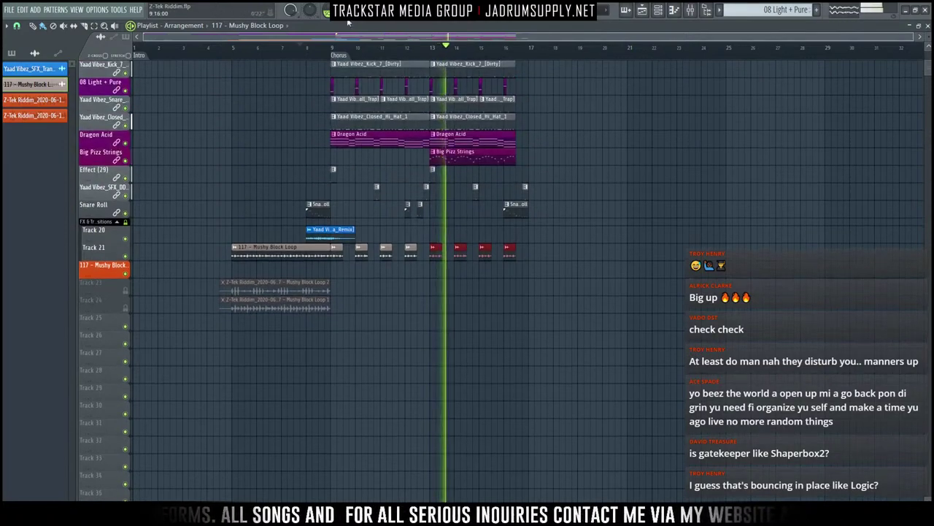
right_click(531, 48)
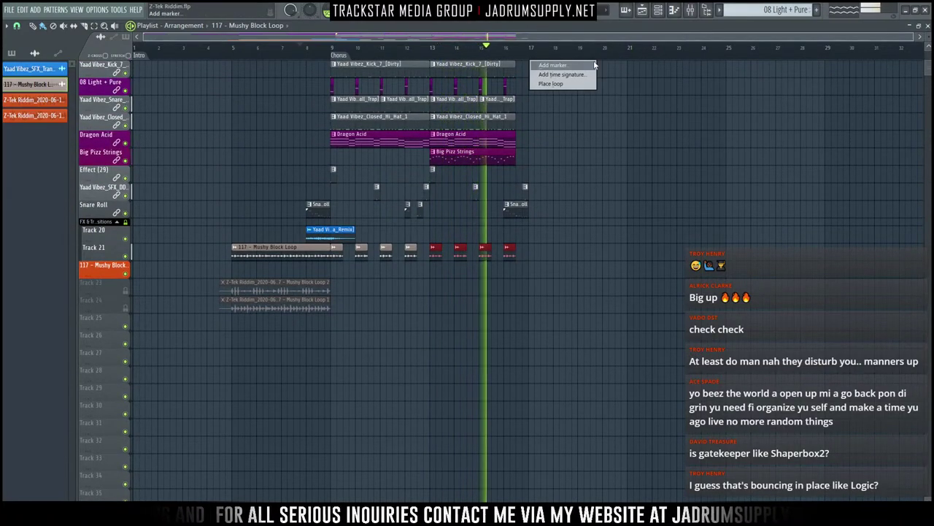
left_click(593, 64)
type("Verse")
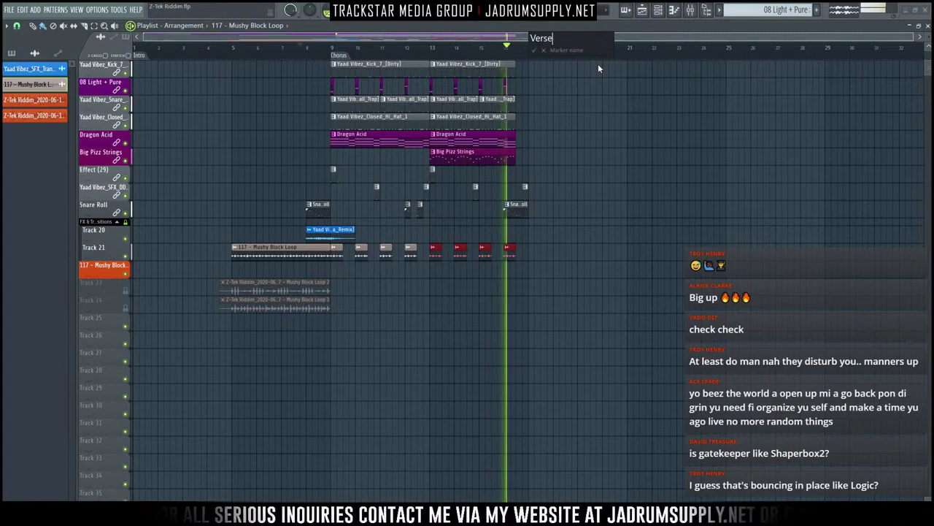
key("Return")
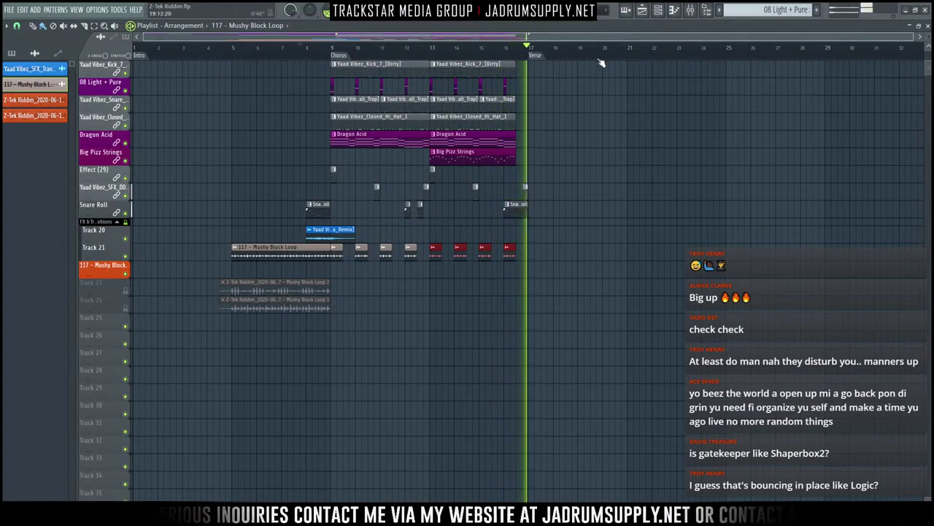
key("space")
Step: Copy the chorus clips from bars 9 to 16 to the Verse at bar 17, with the Yaad Vibez SFX transition clip at bar 16
scroll(541, 187, "up", 4)
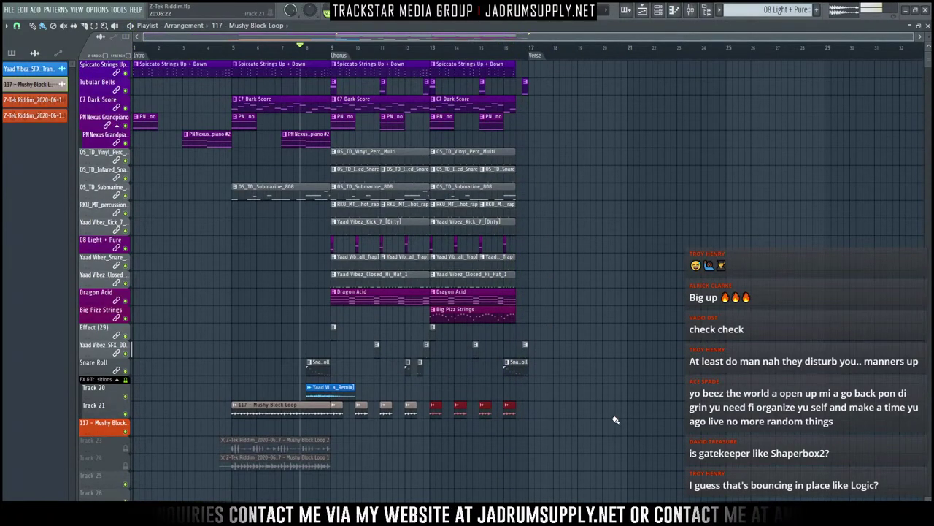
left_click_drag(671, 466, 555, 56)
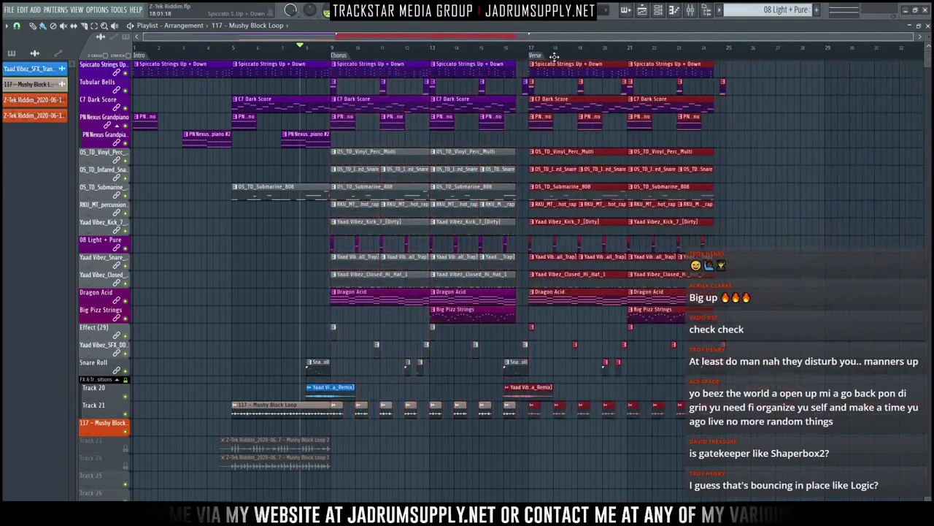
scroll(588, 55, "up", 4)
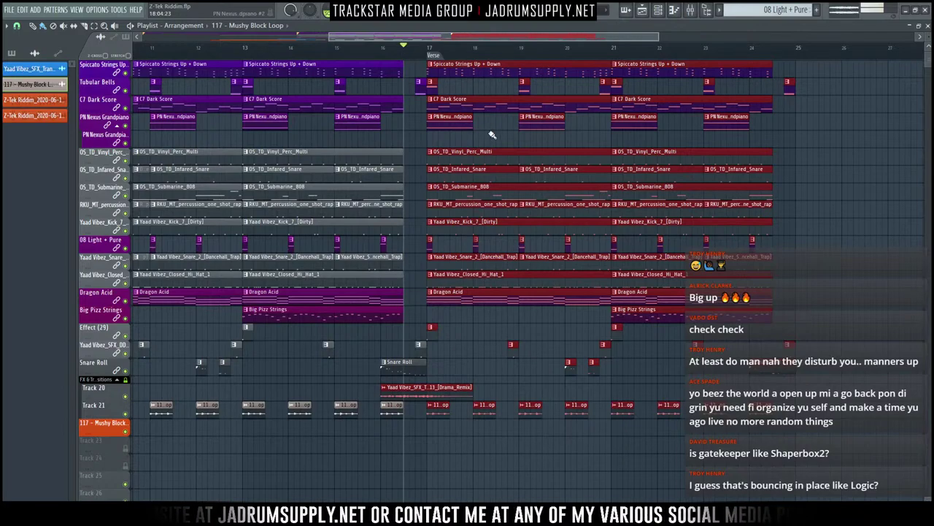
Step: Delete the PN Nexus Grandpiano clips at bars 19, 21 and 23 and deselect the copied Verse clips
key("space")
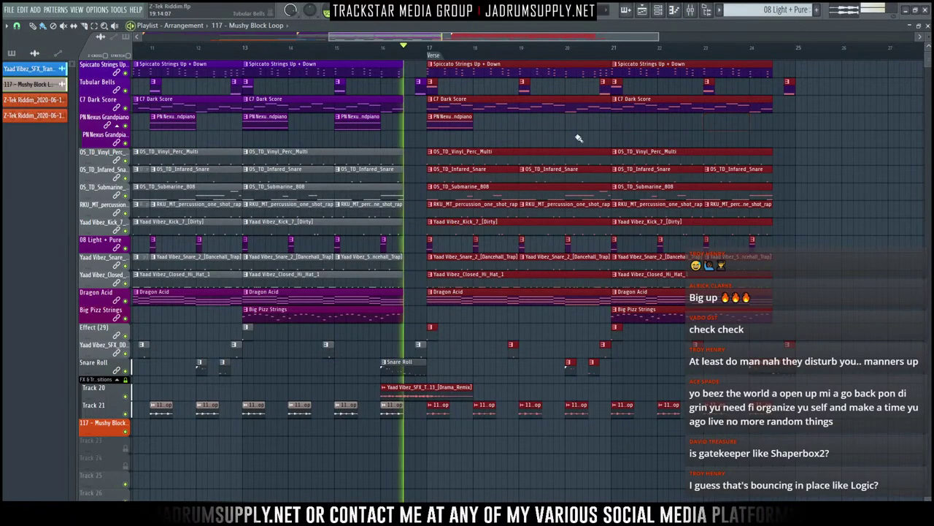
left_click(494, 485, "ctrl")
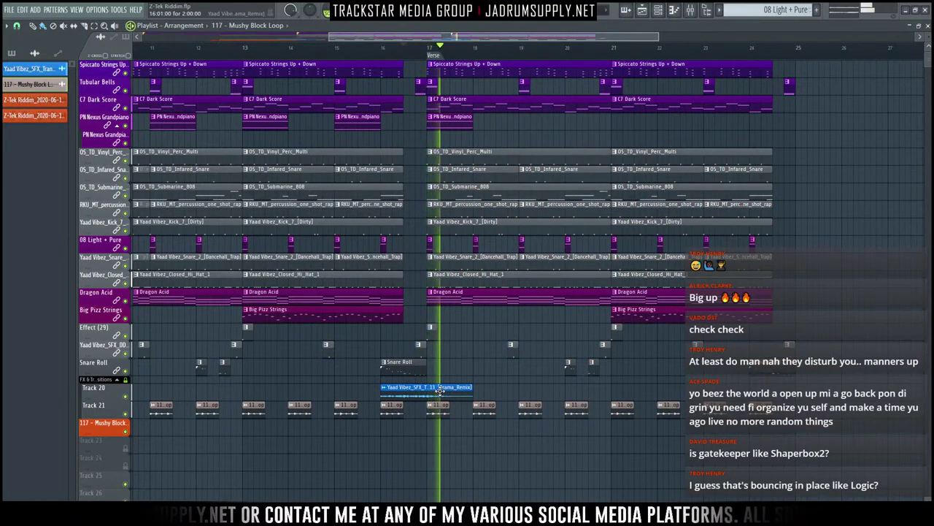
key("space")
Step: Delete the Dragon Acid clips from the Verse, and mute the Dragon Acid track with its height reduced
right_click(490, 305)
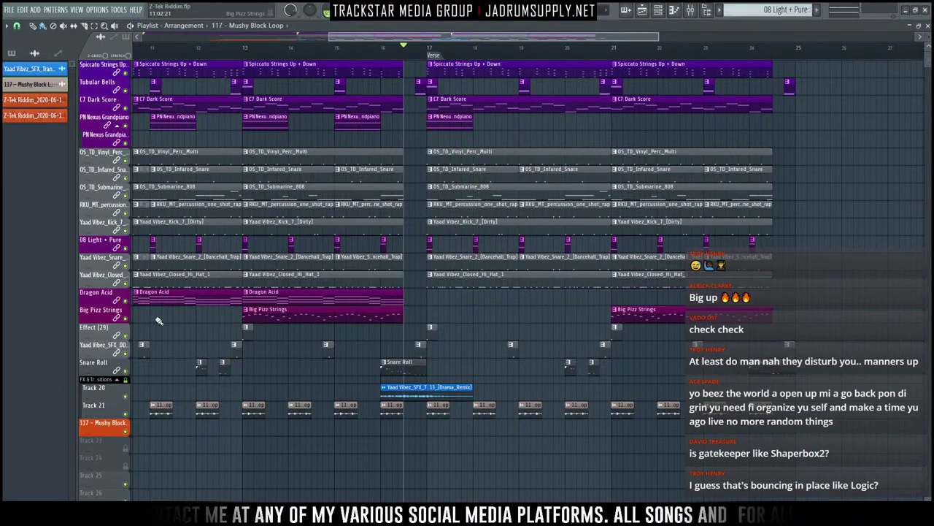
left_click(125, 301)
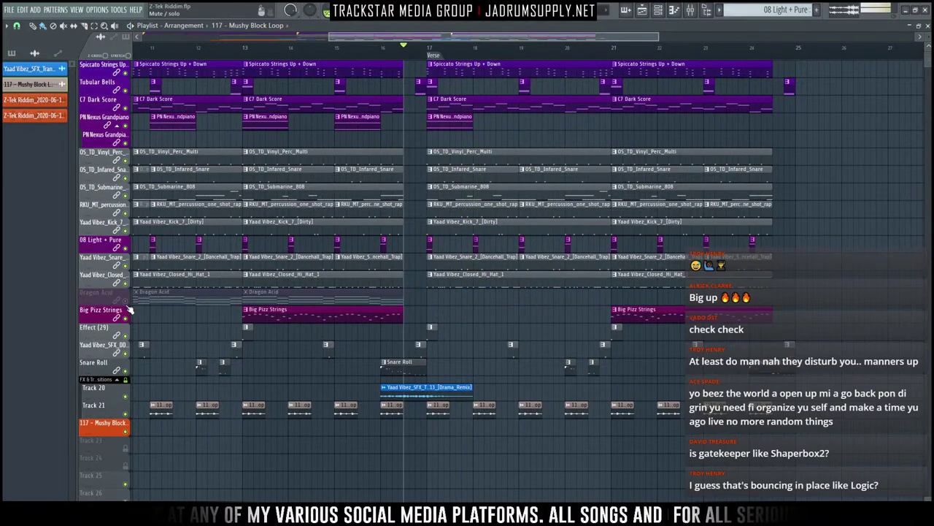
left_click_drag(109, 302, 108, 291)
key("space")
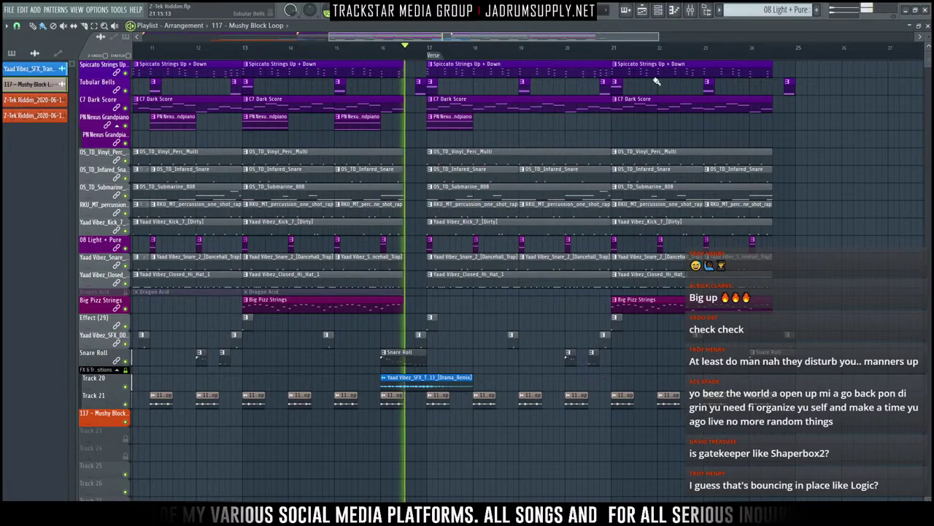
Step: Delete the Big Pizz Strings clip at bar 21 and the closed hi-hat clip at bar 17 from the Verse
scroll(569, 51, "down", 1)
scroll(570, 52, "down", 1)
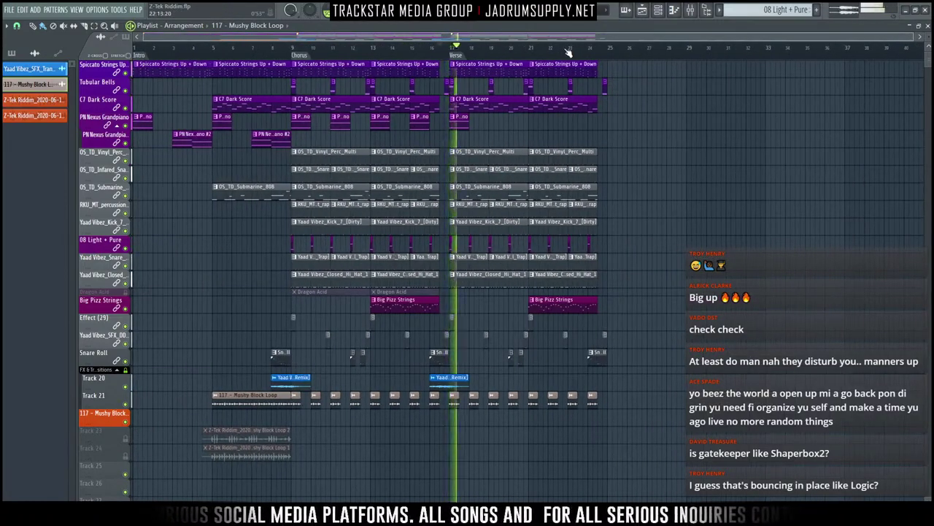
right_click(554, 308)
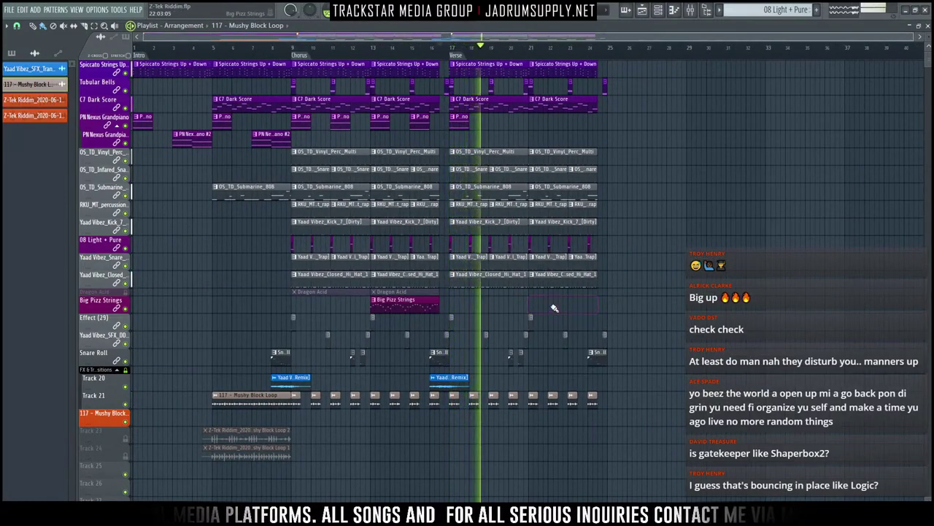
right_click(501, 284)
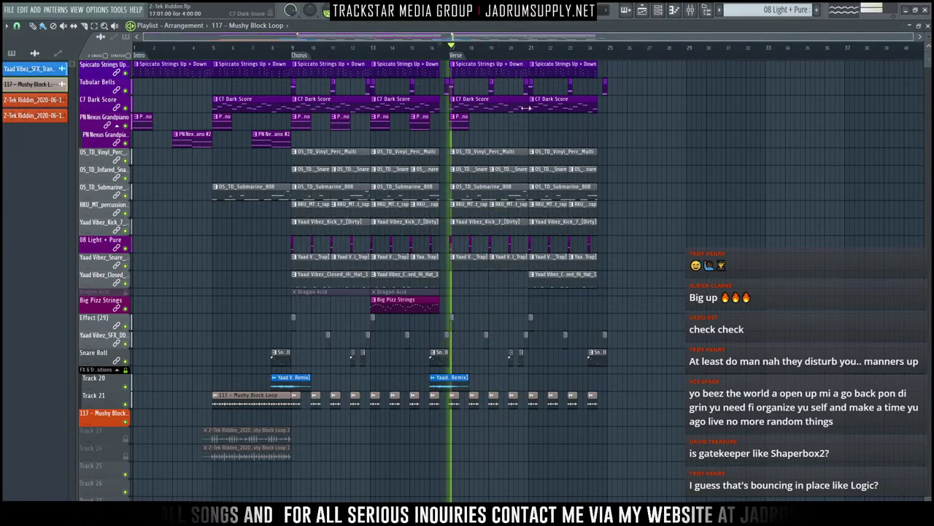
Step: Thin the 08 Light + Pure clips in the Verse by deleting those at bars 18, 20, 22 and 24
scroll(531, 62, "up", 2)
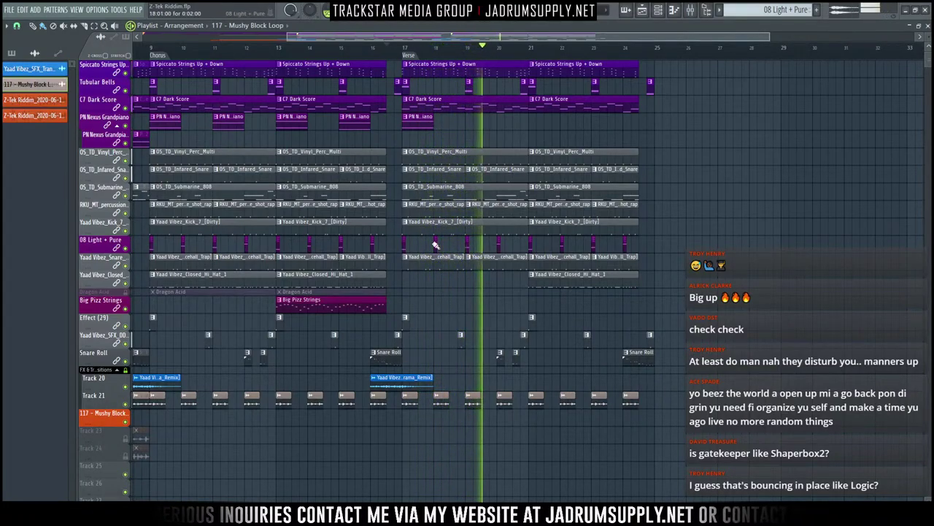
key("space")
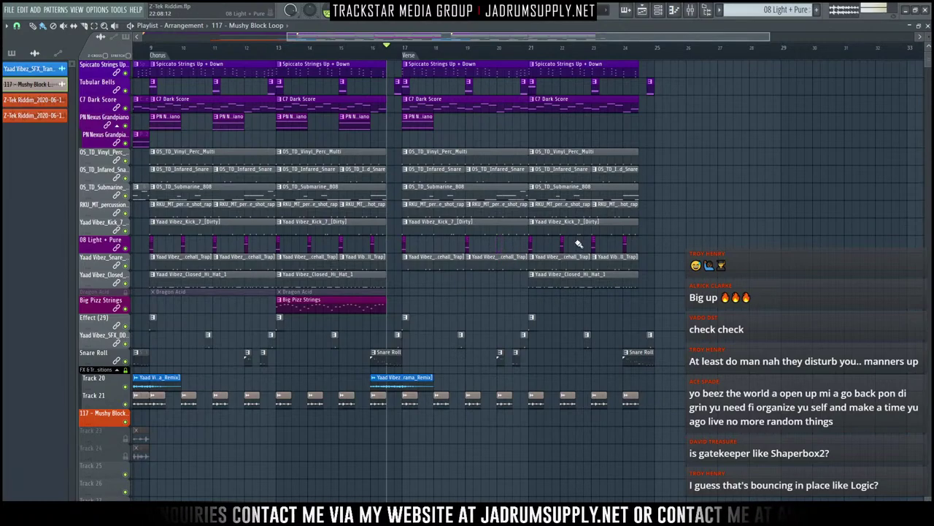
key("space")
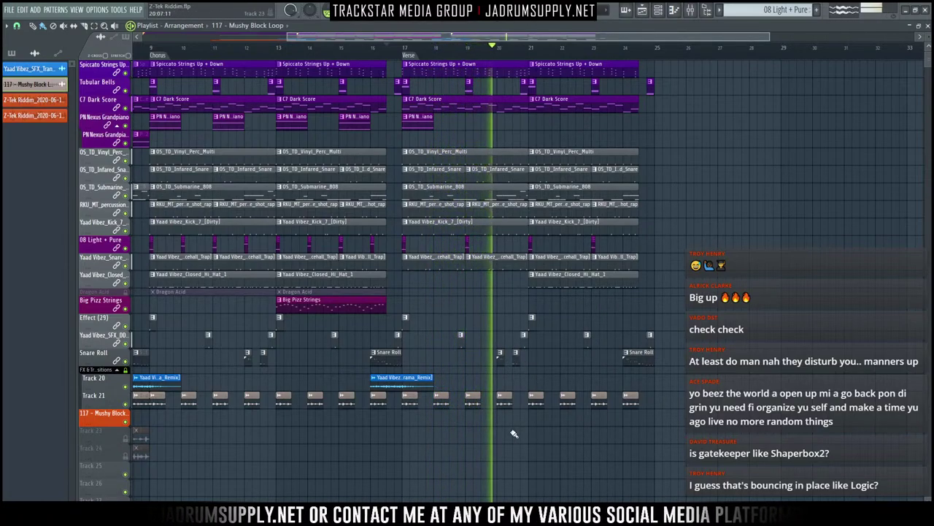
Step: Delete the Mushy Block Loop slices at bars 18, 20, 22 and 24 of the Verse
right_click(440, 404)
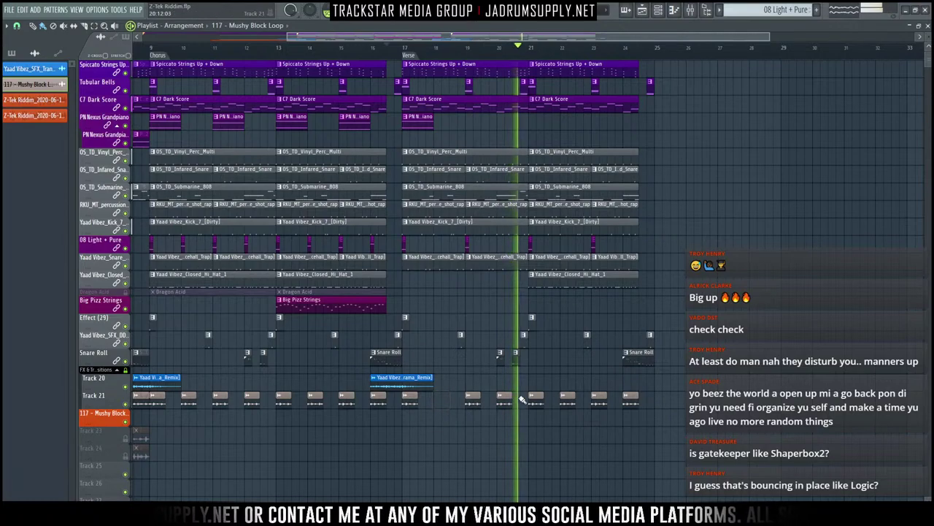
right_click(506, 398)
right_click(568, 398)
right_click(629, 394)
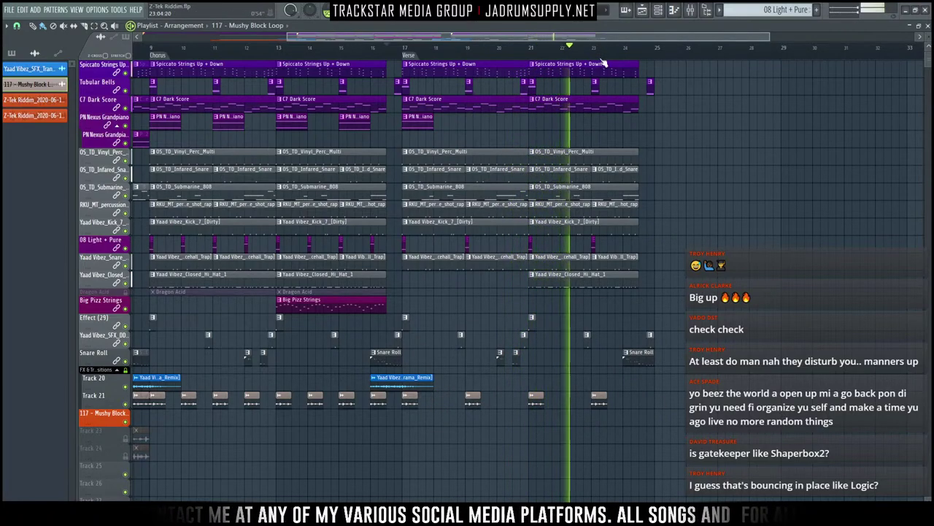
Step: Check the end of the Verse in the playlist and the SFX transition's track in the mixer
scroll(606, 51, "down", 3)
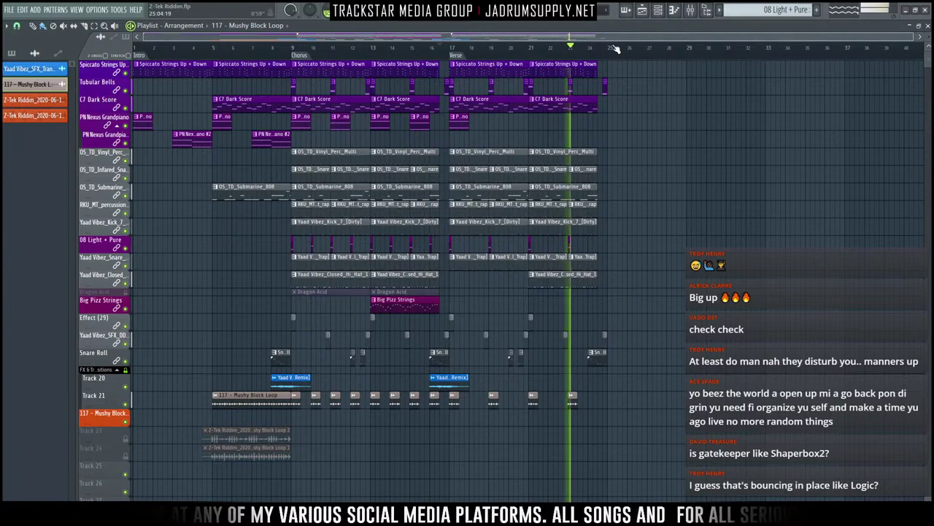
scroll(610, 50, "up", 4)
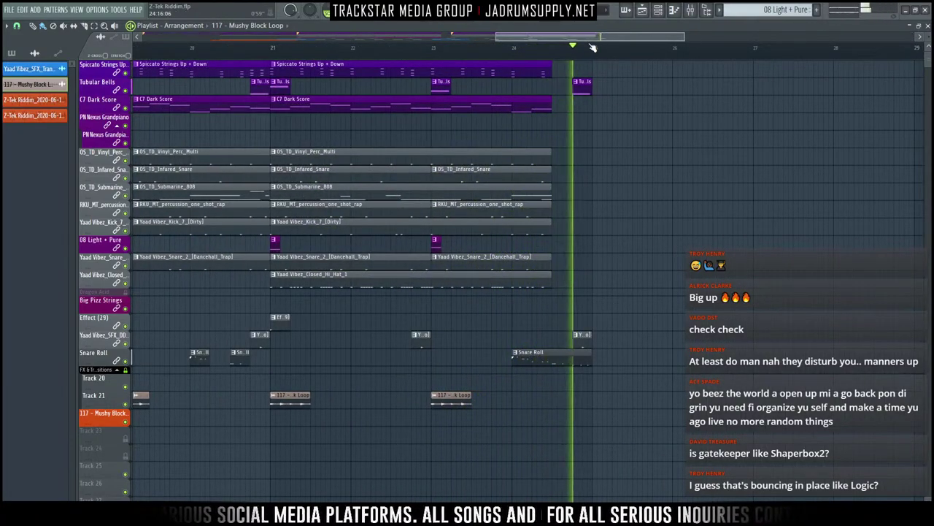
scroll(584, 53, "down", 4)
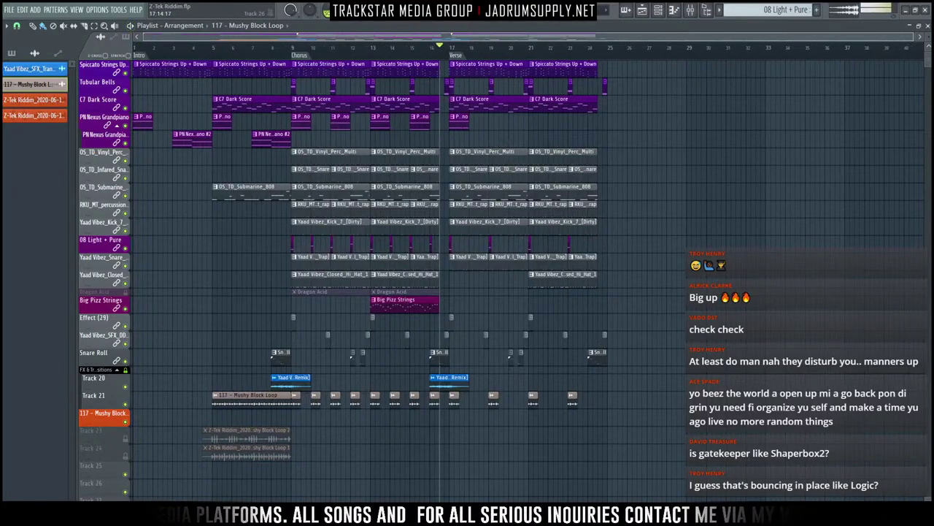
left_click(706, 12)
left_click(581, 438)
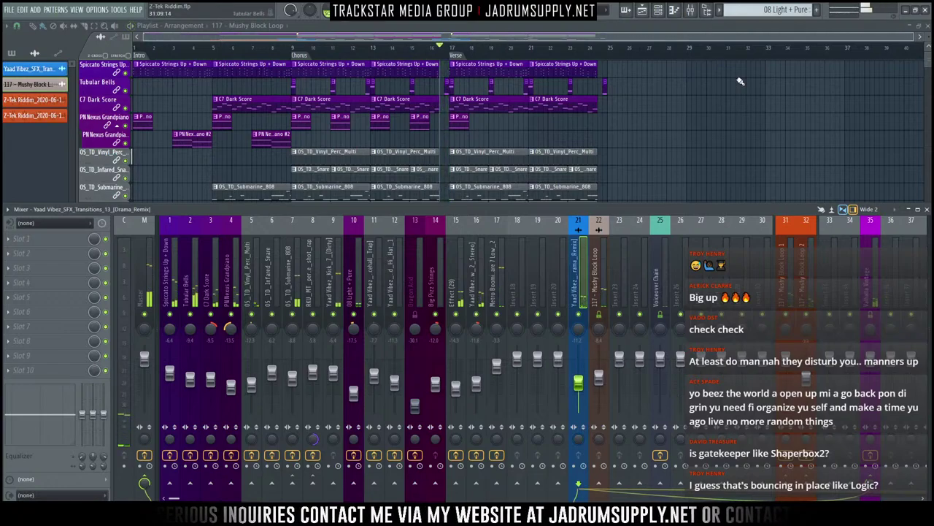
key("F9")
Step: Play the transition into the Verse and set the SFX transition's fader on mixer track 21 to about -10.9 dB
left_click(427, 64)
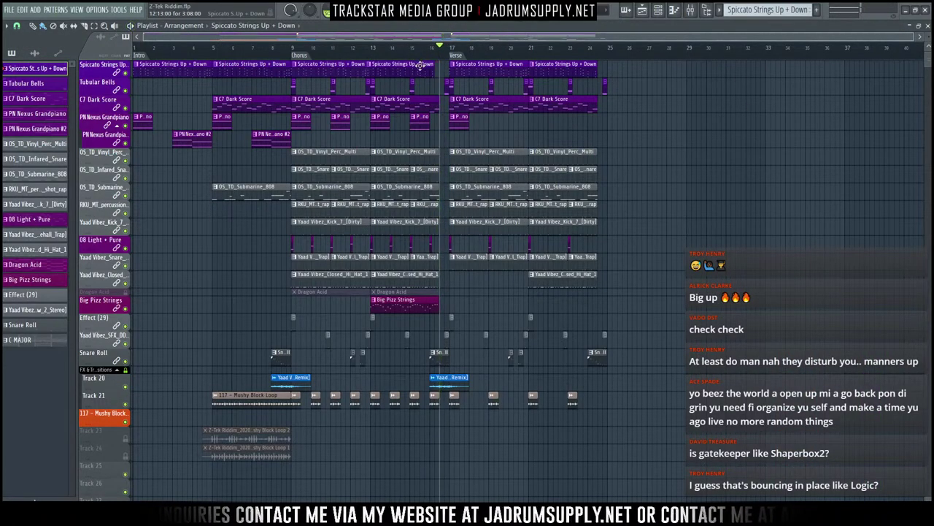
key("space")
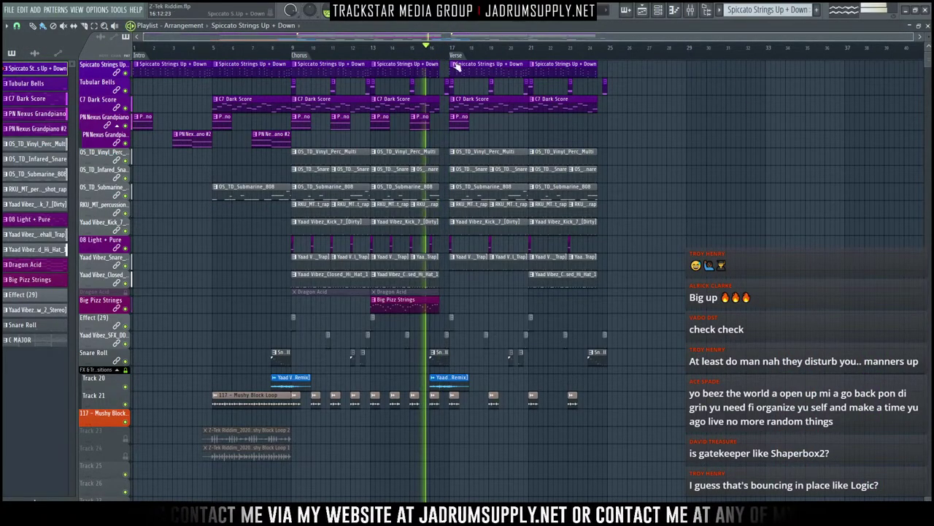
left_click(691, 11)
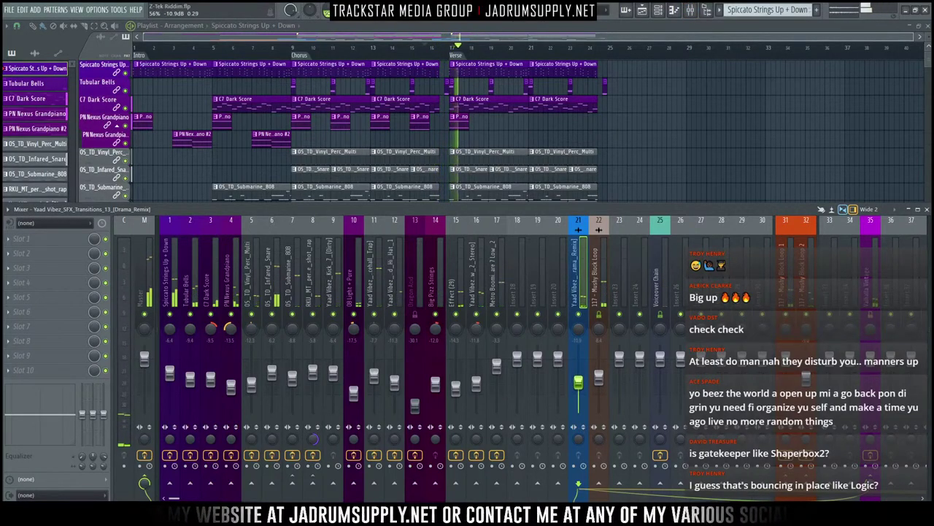
key("F9")
key("space")
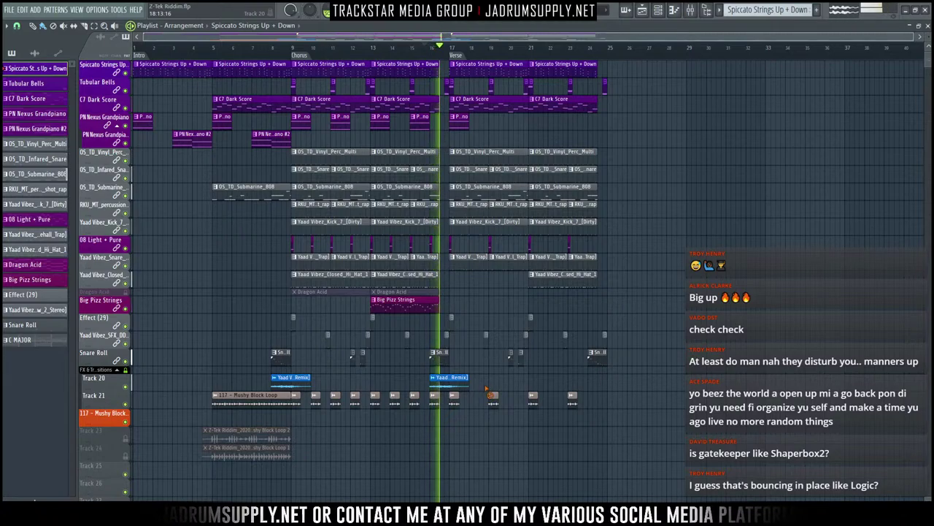
Step: Trim the two Yaad Vibez SFX transition clips to one bar each, ending at bars 17 and 9
left_click_drag(487, 389, 211, 388)
right_click(211, 387)
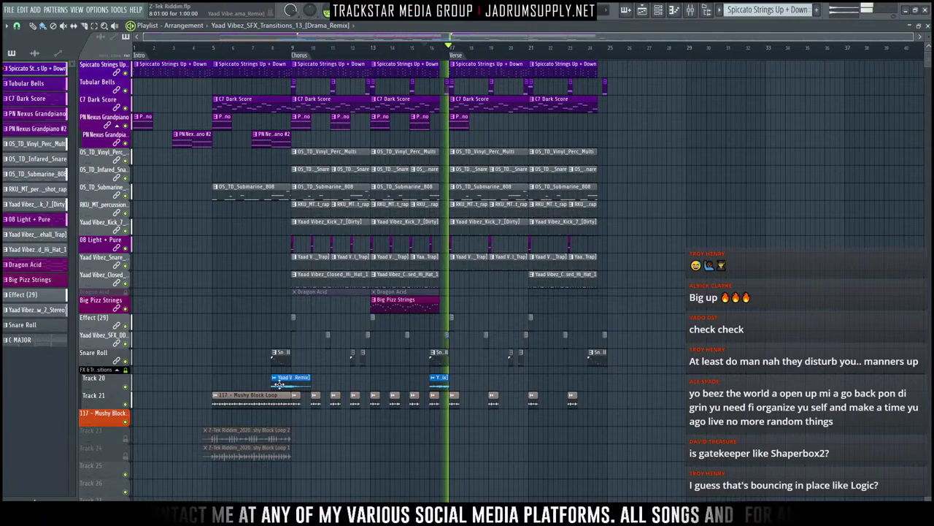
left_click_drag(310, 382, 291, 382)
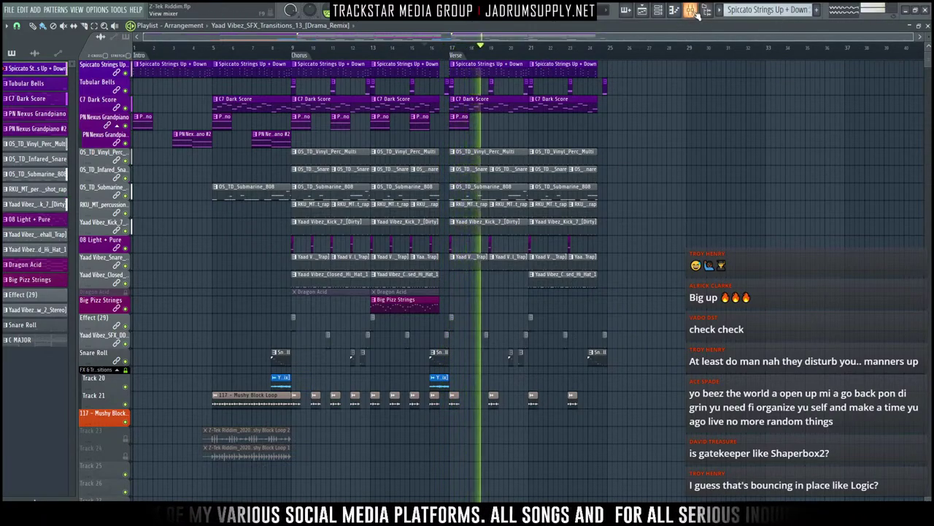
Step: Load the saved Master mixer preset from the Live Chat Riddim folder's project bones onto the Master track
key("F9")
key("space")
left_click(141, 307)
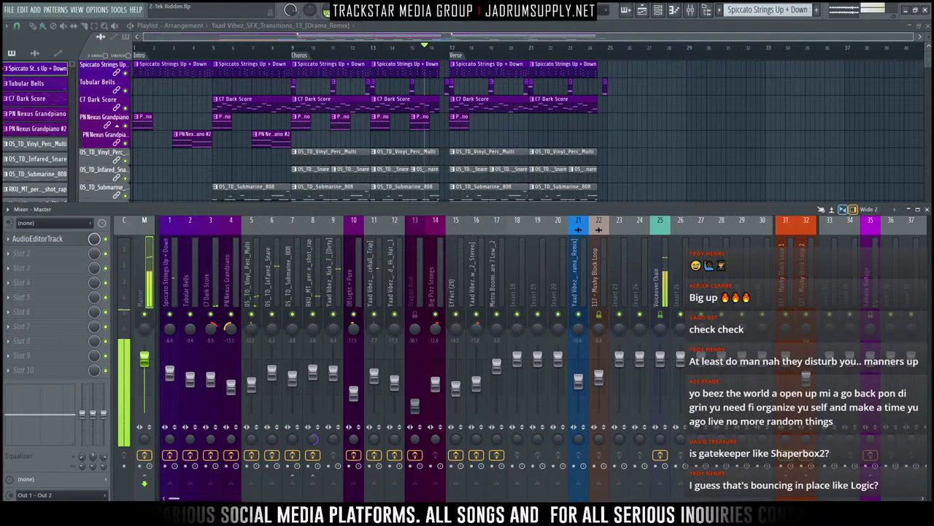
key("alt+F8")
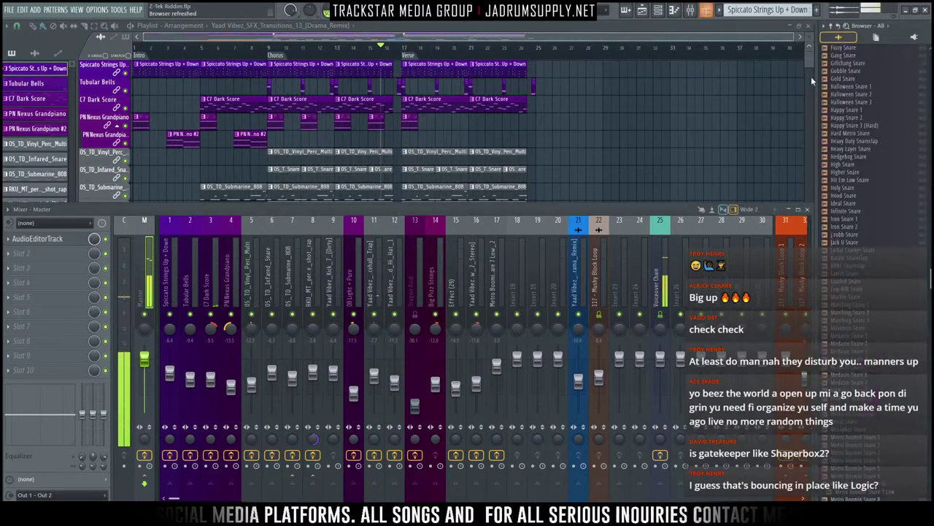
left_click(832, 26)
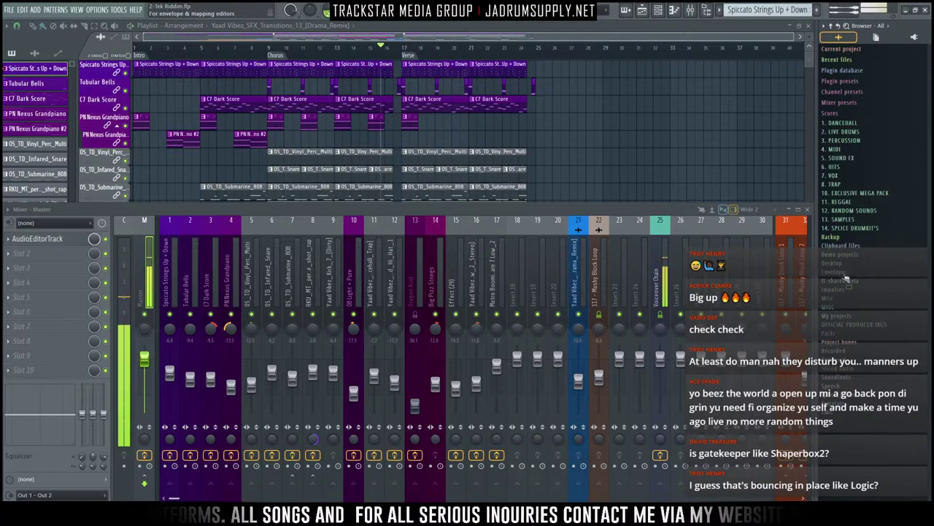
left_click(841, 264)
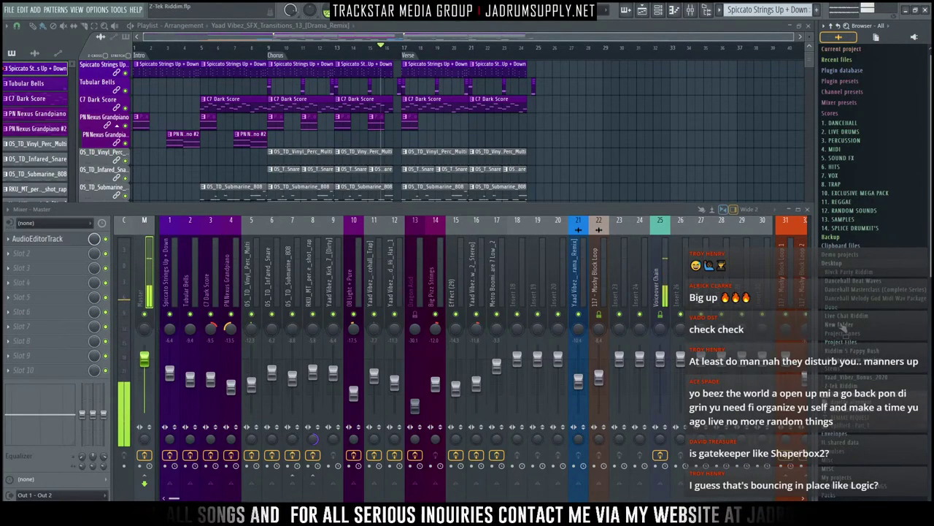
left_click(849, 316)
left_click(854, 326)
left_click(864, 335)
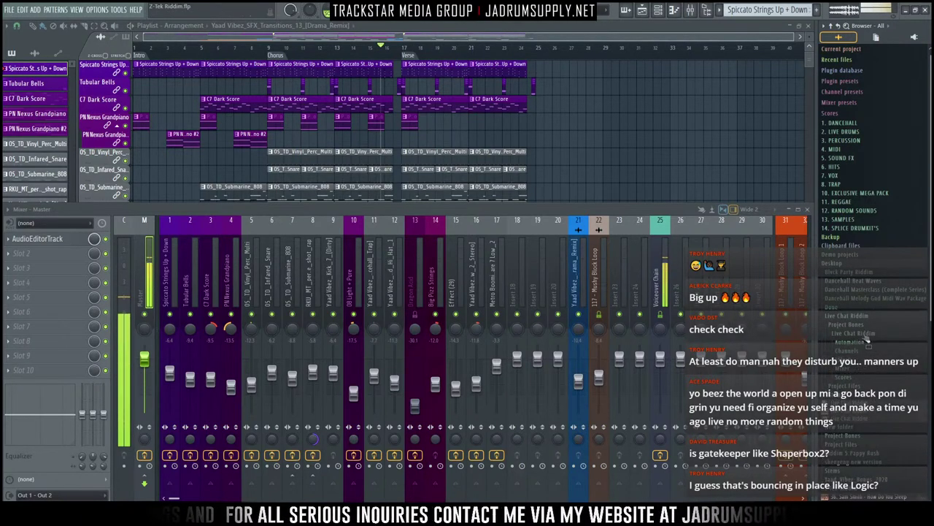
left_click(853, 368)
scroll(868, 336, "down", 10)
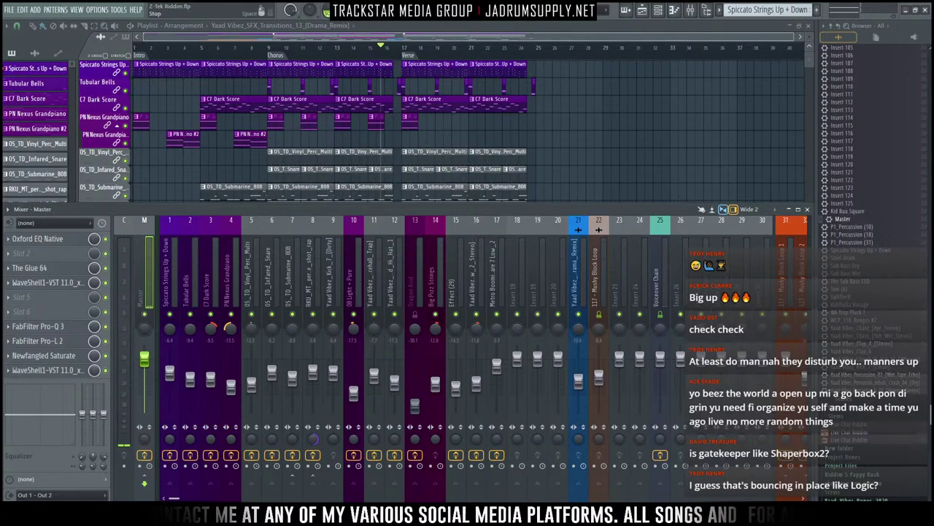
Step: Play the beat from the start and inspect the Oxford EQ Native, The Glue 64 and WaveShell plugins on the Master
key("space")
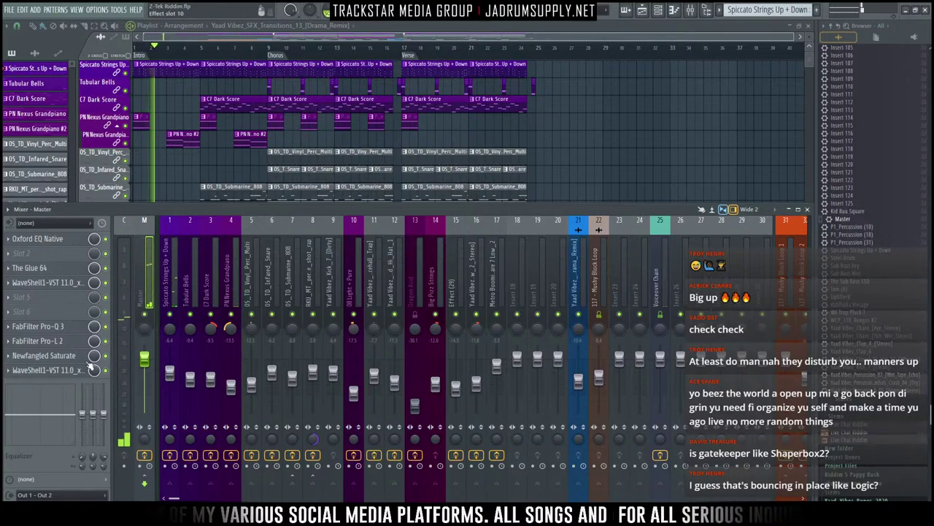
left_click(74, 244)
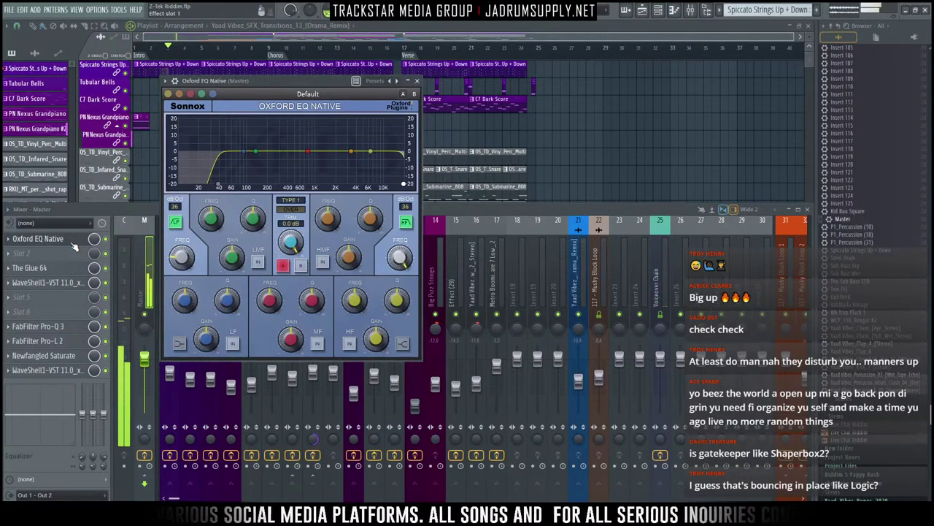
left_click(73, 246)
left_click(50, 270)
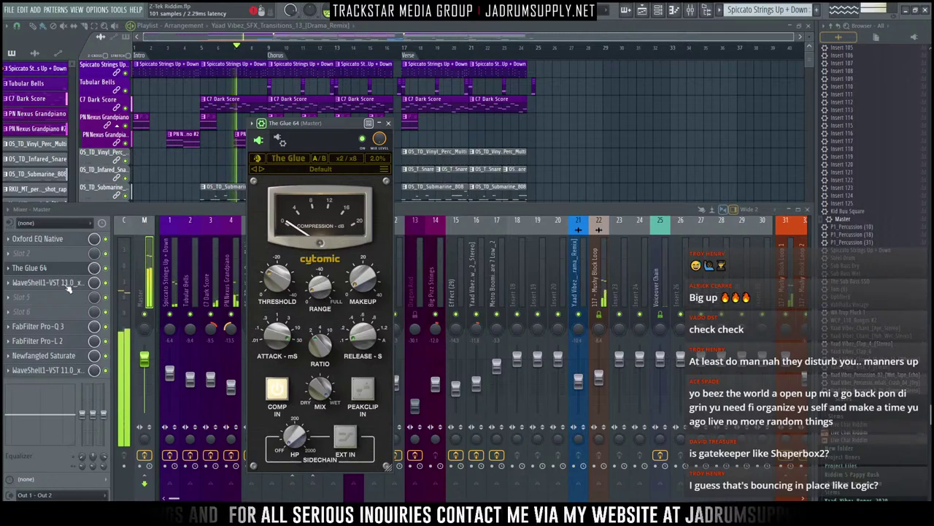
left_click(49, 282)
left_click(65, 282)
left_click(73, 270)
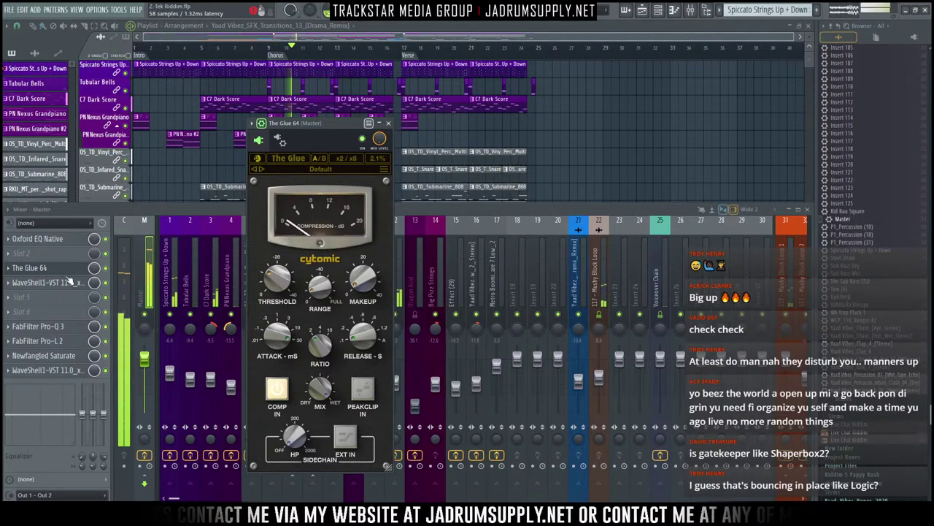
Step: In the Master's FabFilter Pro-Q 3, add a dynamic band at about 1625 Hz with a Q of about 1.3
left_click(62, 327)
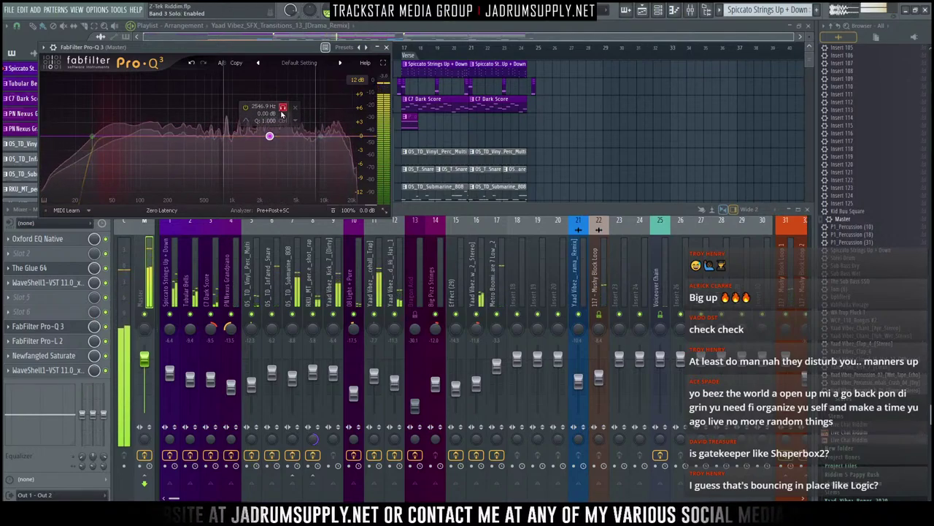
left_click_drag(282, 115, 257, 115)
right_click(251, 136)
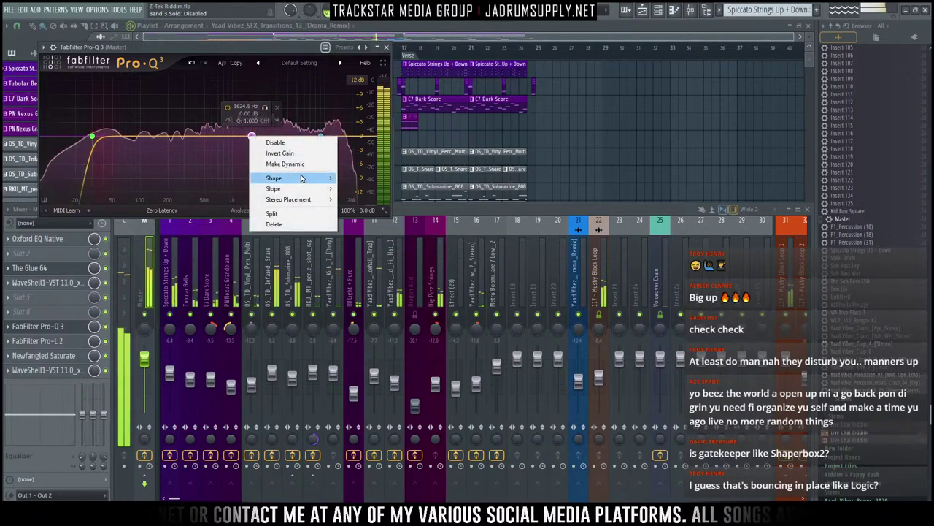
left_click(281, 163)
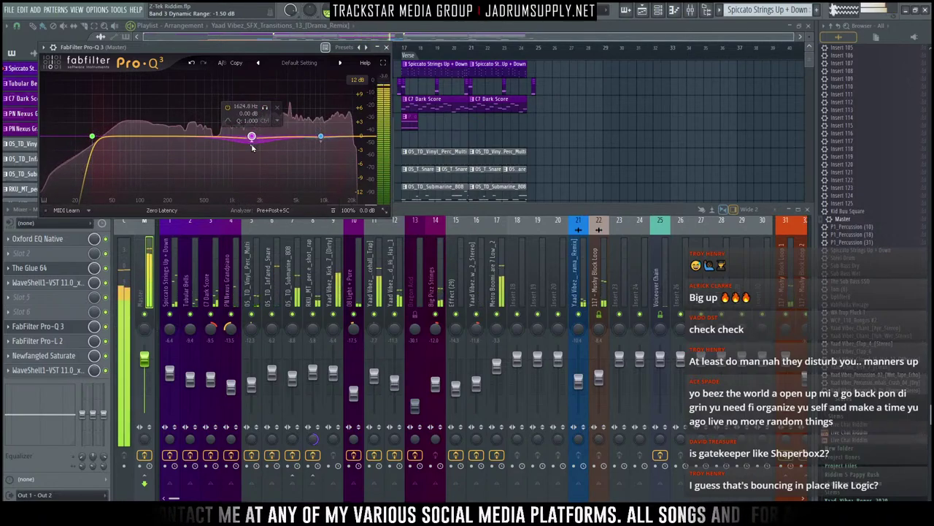
scroll(252, 152, "up", 2)
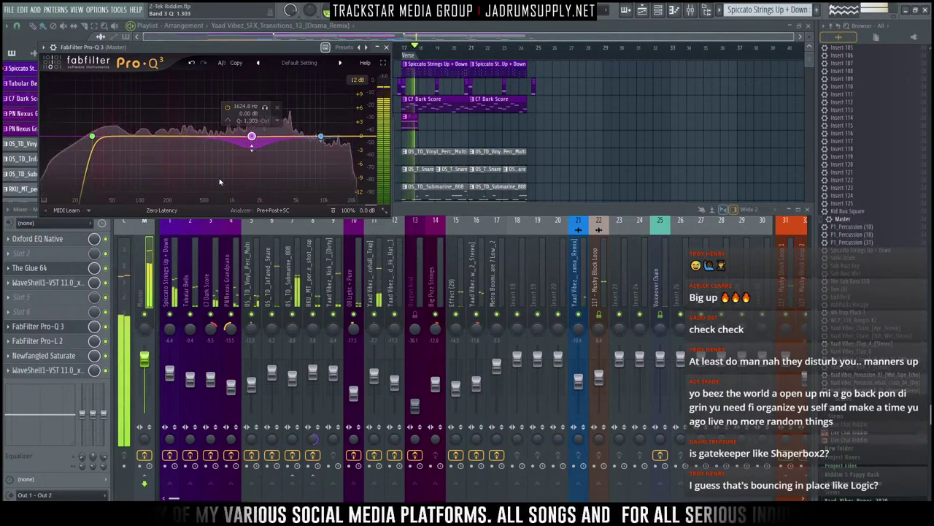
Step: Inspect the FabFilter Pro-L 2 limiter and the Newfangled Saturate clipper on the Master while the beat plays
left_click(73, 341)
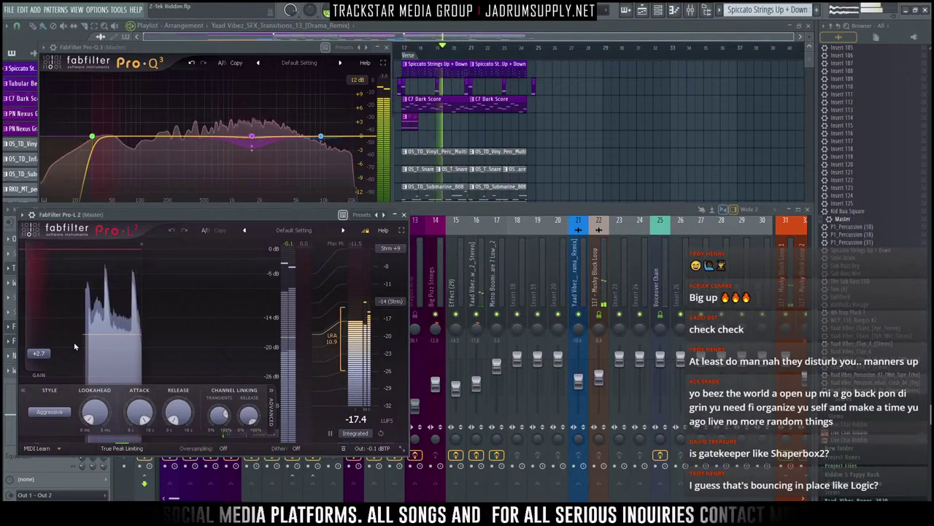
left_click_drag(204, 217, 561, 183)
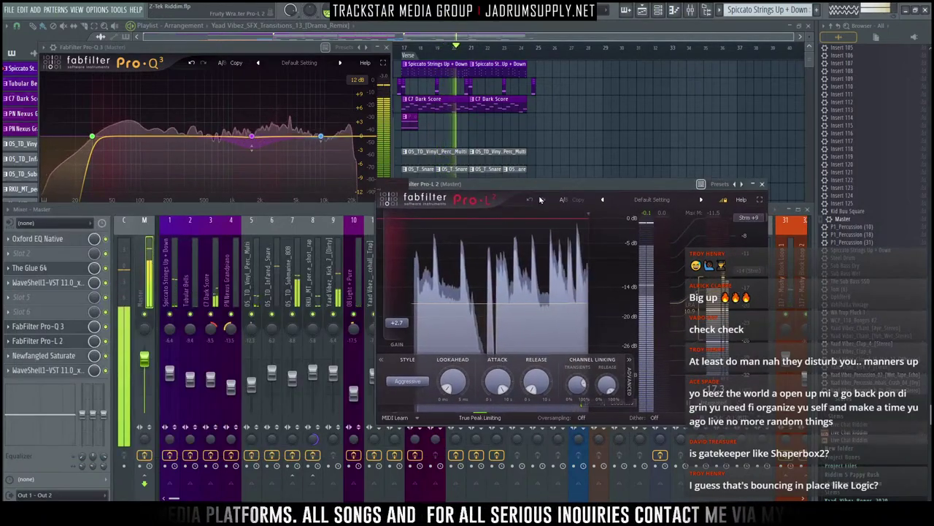
left_click(295, 267)
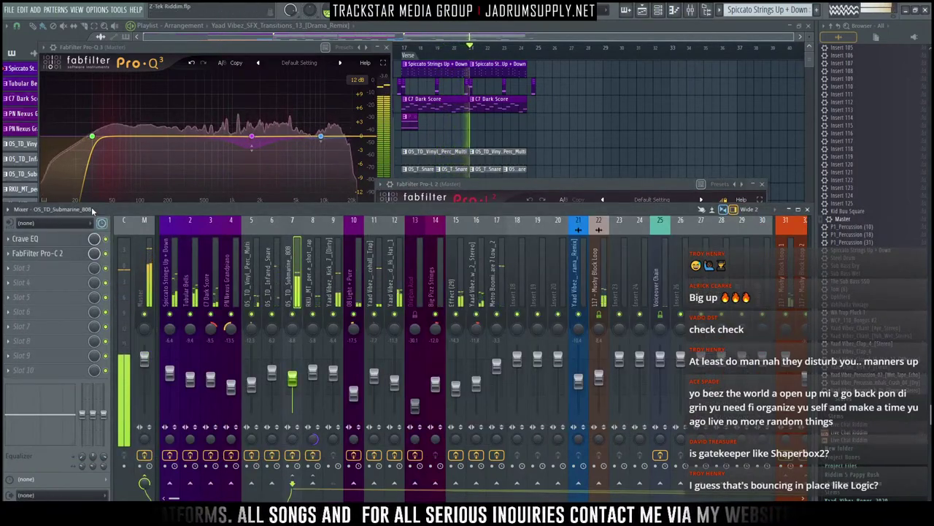
left_click(134, 251)
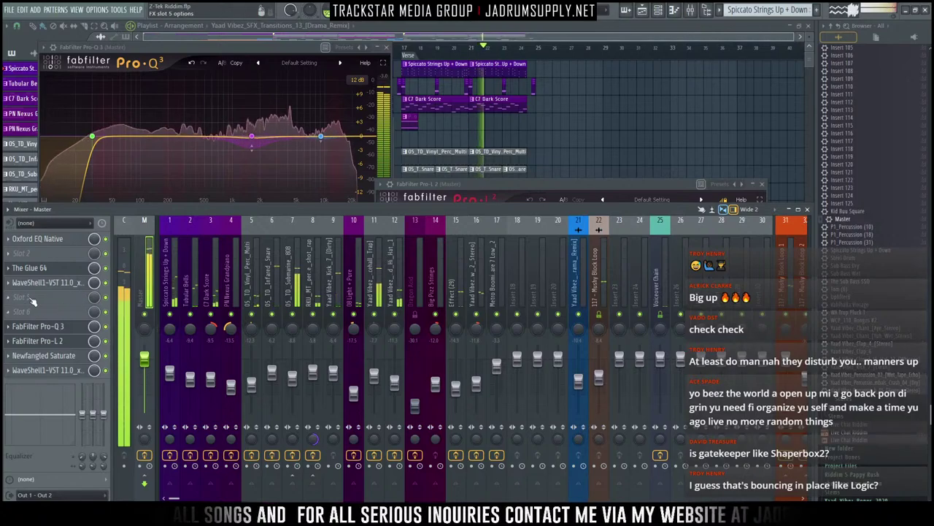
left_click(73, 356)
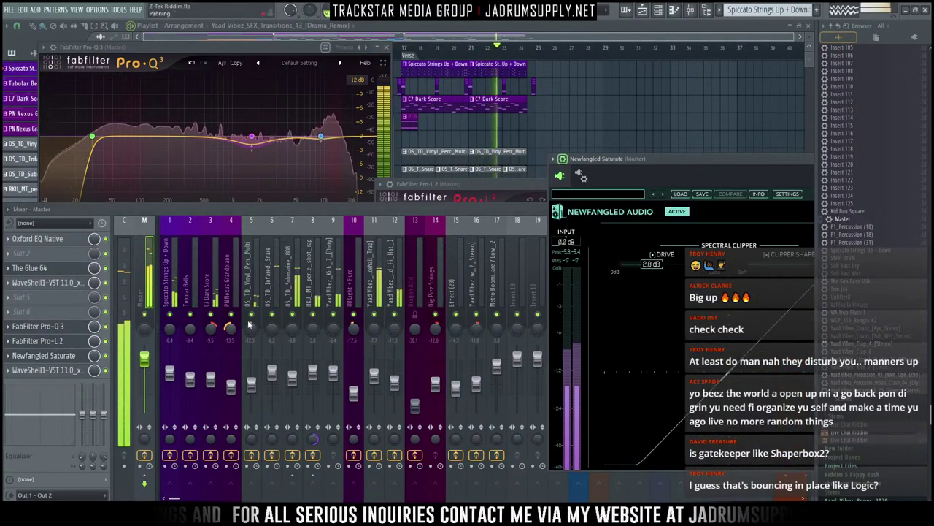
left_click_drag(713, 165, 477, 124)
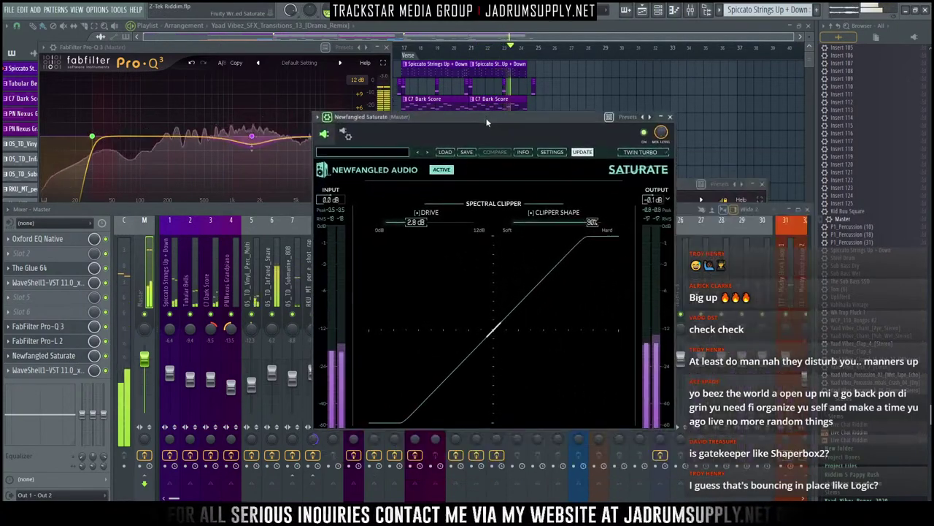
Step: Set the gain of the Master's FabFilter Pro-L 2 to +4.2 dB
left_click(38, 341)
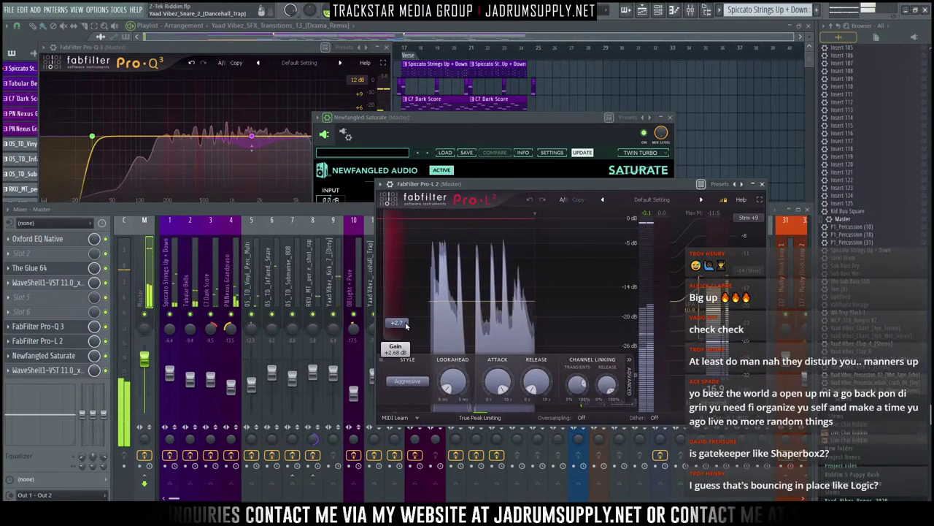
mouse_move(430, 328)
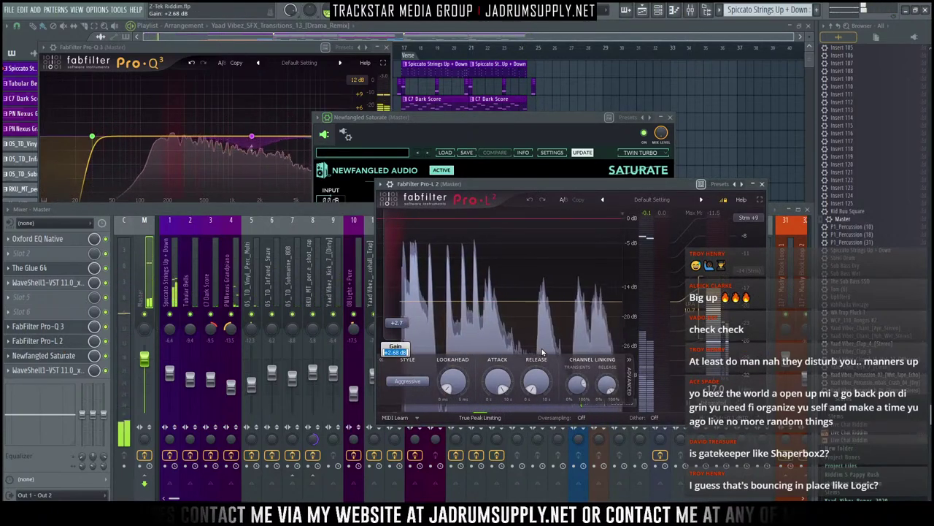
type("4.2")
key("Return")
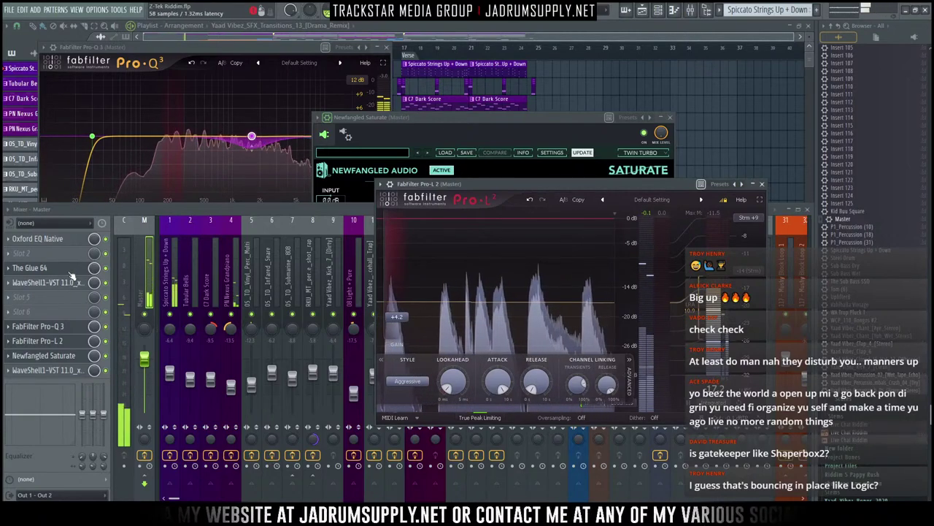
Step: Move The Glue 64 up to slot 2 of the Master chain, view its settings, and close the plugin windows and the mixer
scroll(72, 270, "up", 1)
left_click(82, 255)
left_click(84, 256)
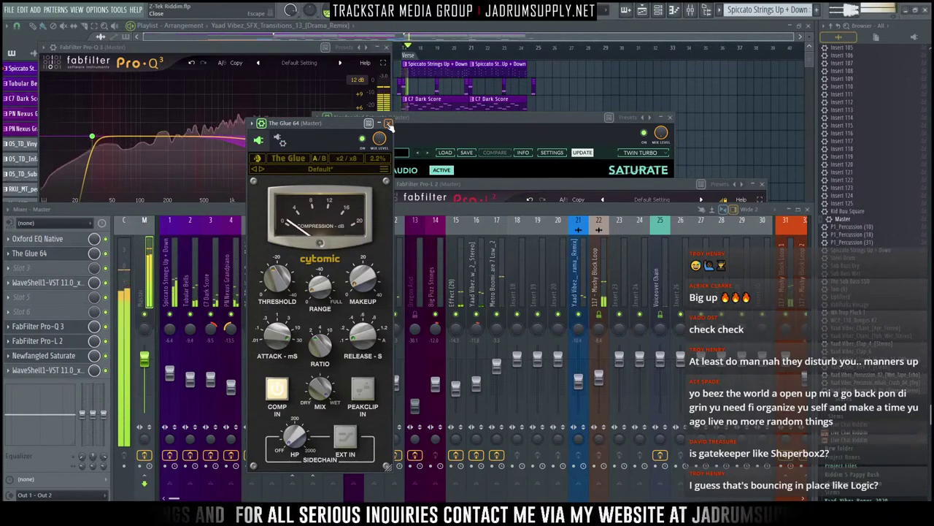
left_click(389, 126)
left_click(387, 47)
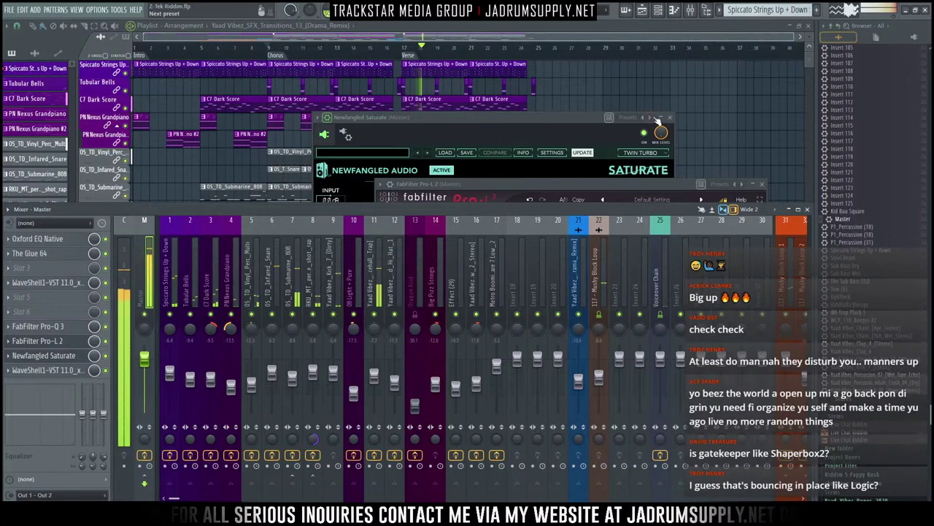
left_click(669, 117)
left_click(762, 184)
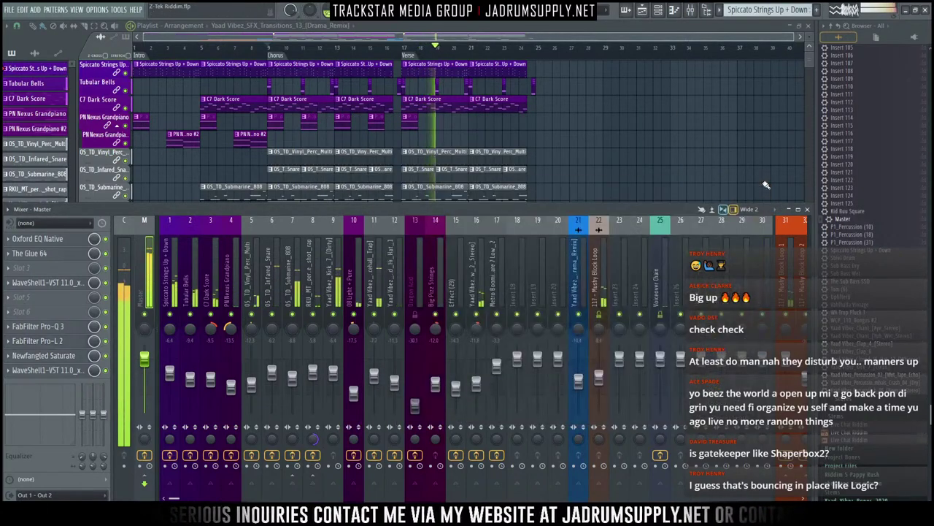
left_click(807, 209)
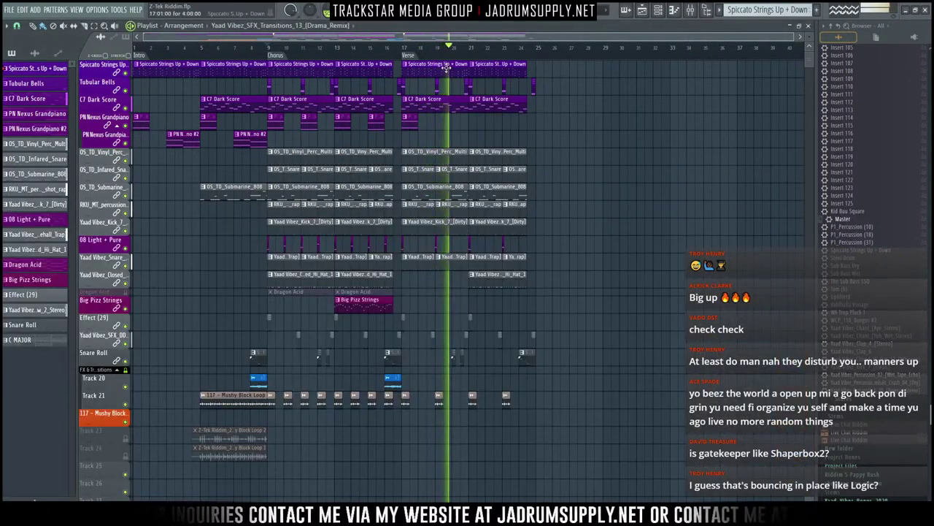
Step: Lower the Voiceover Chain fader on mixer track 25 to about -6.6 dB
scroll(435, 51, "up", 4)
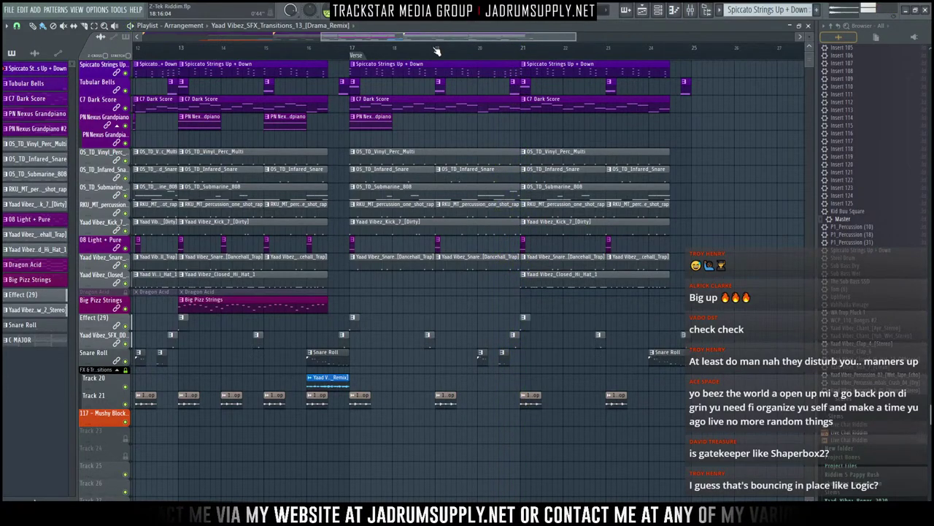
left_click(692, 11)
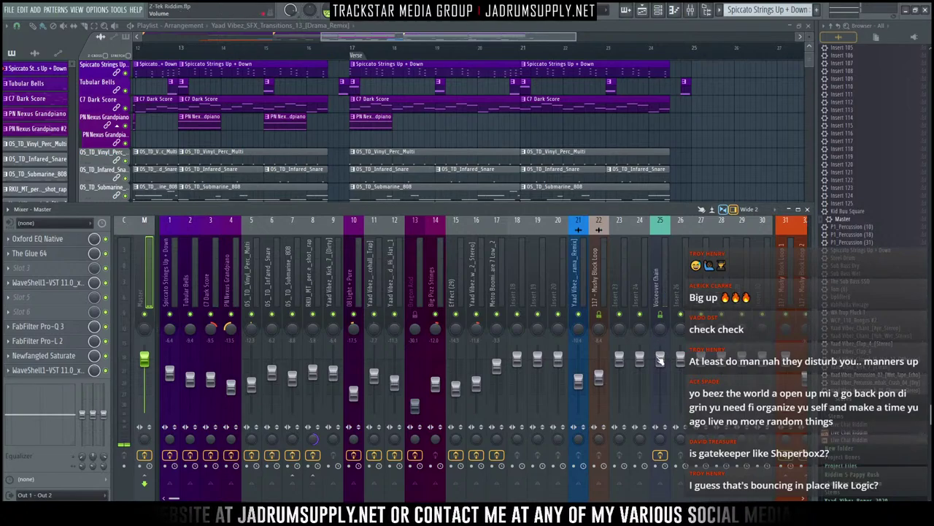
left_click_drag(660, 360, 660, 374)
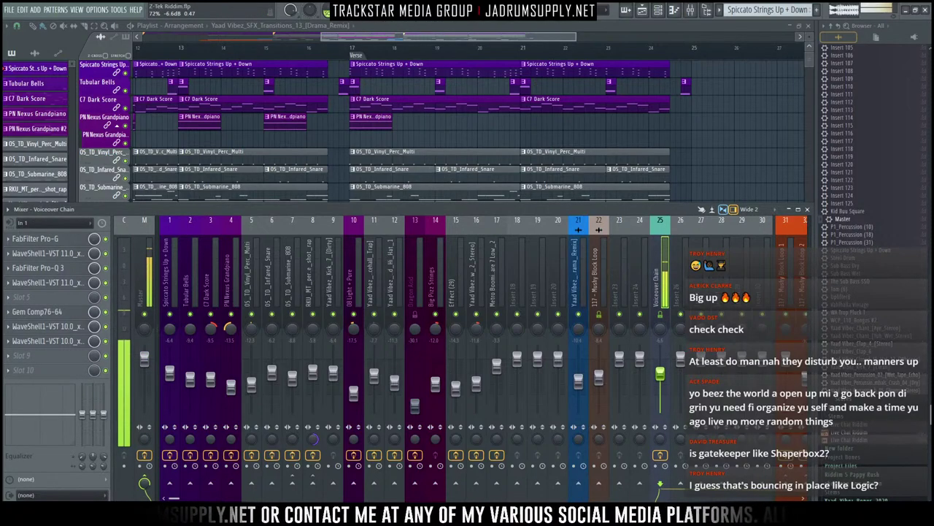
left_click(808, 210)
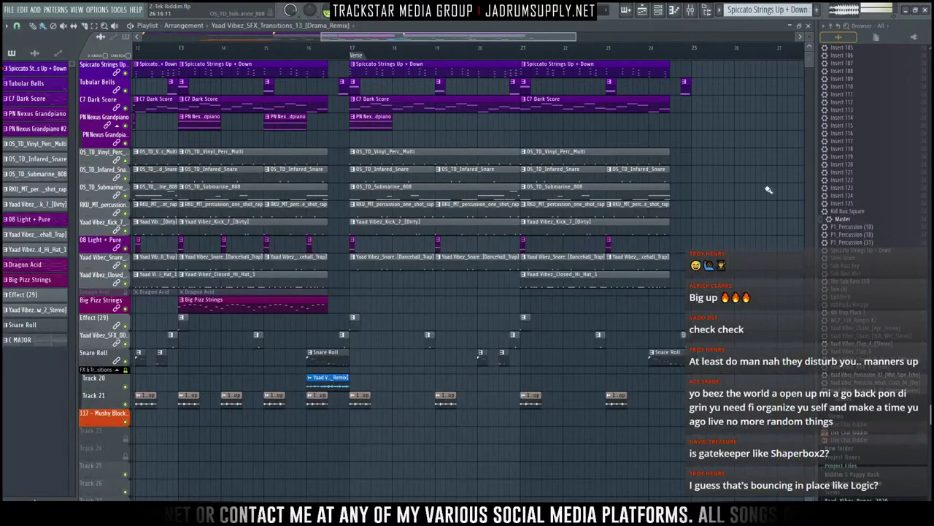
Step: Play the end of the Chorus into the first bar of the Verse to judge the drop
scroll(380, 59, "up", 4)
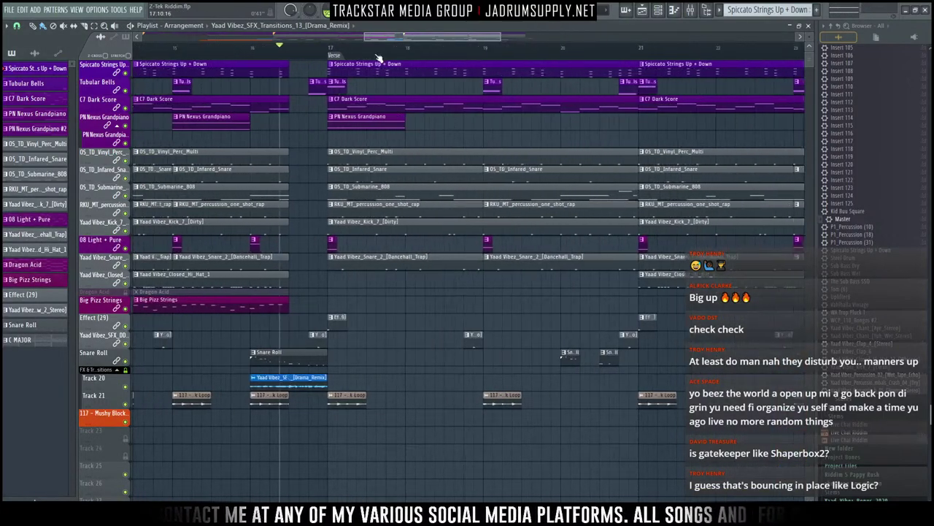
scroll(384, 56, "down", 4)
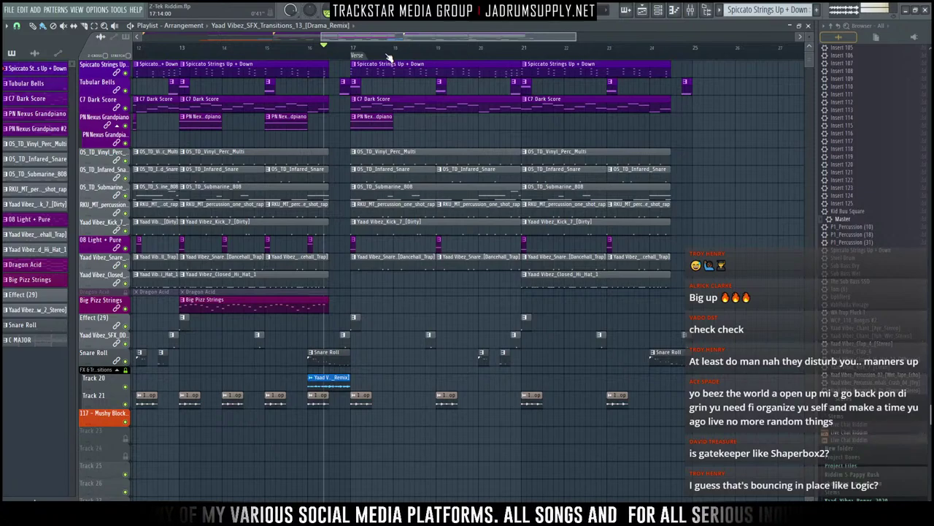
key("space")
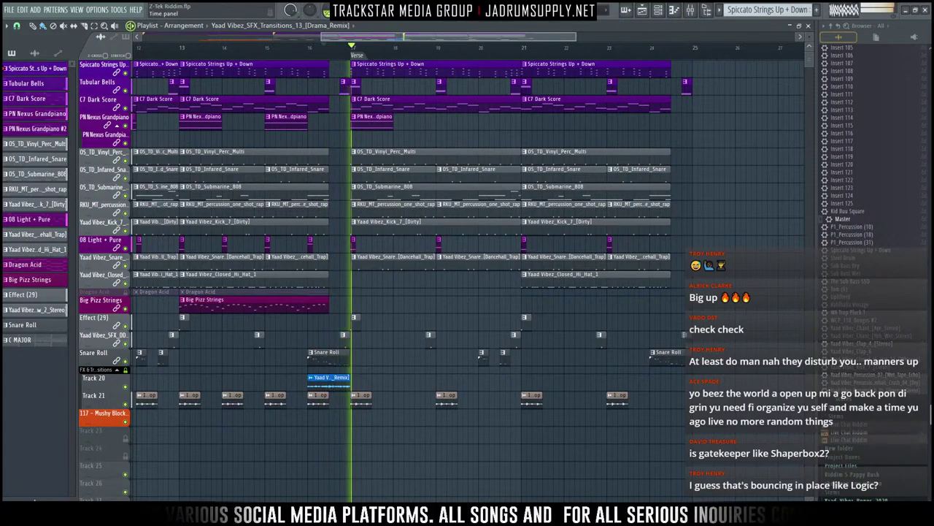
scroll(434, 58, "up", 4)
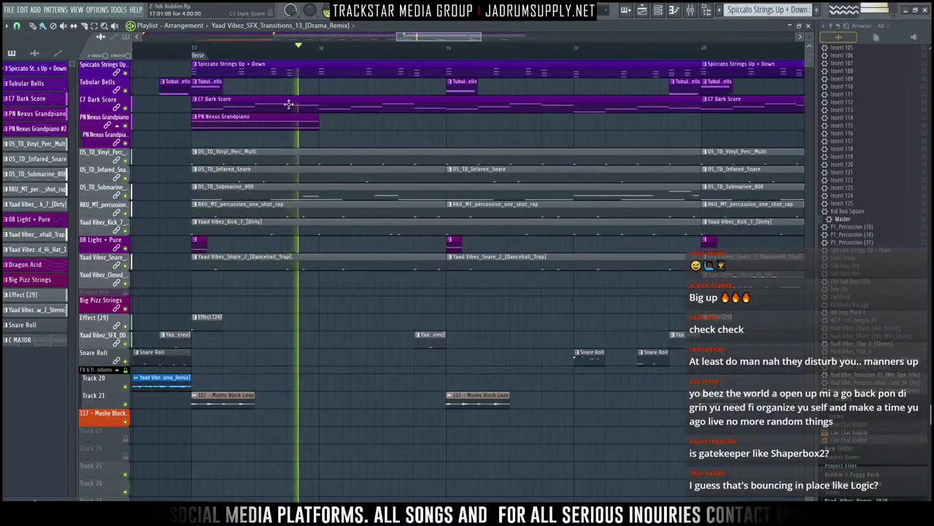
key("space")
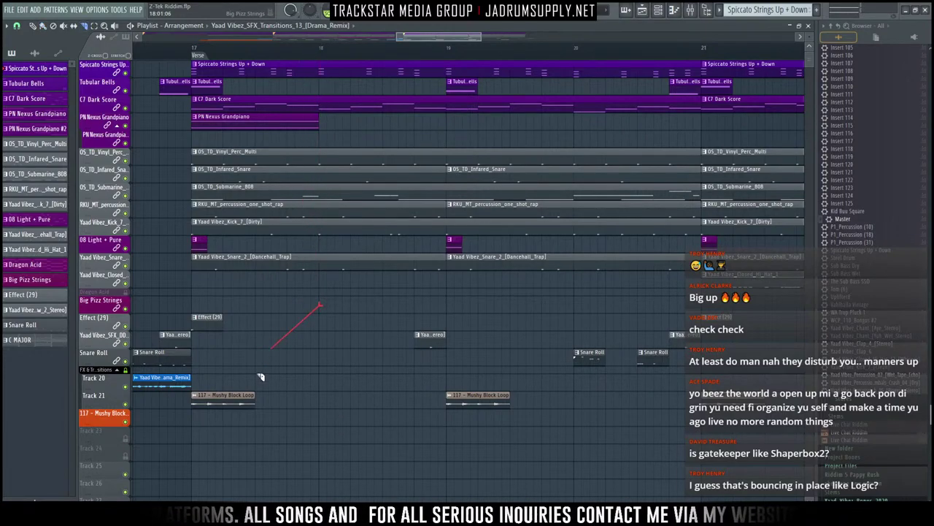
Step: Slice the stacked Verse clips at bar 18 and shortly before it, and play back the transition
left_click_drag(319, 290, 319, 291)
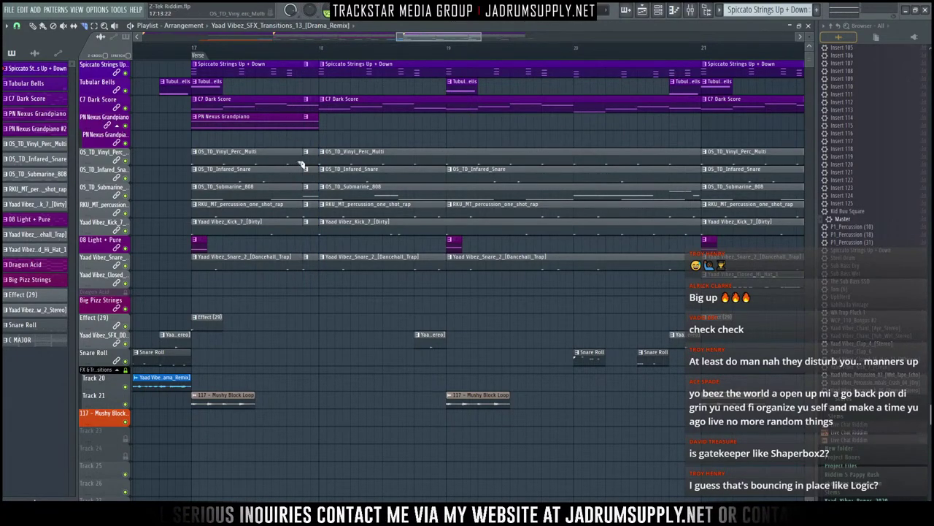
key("space")
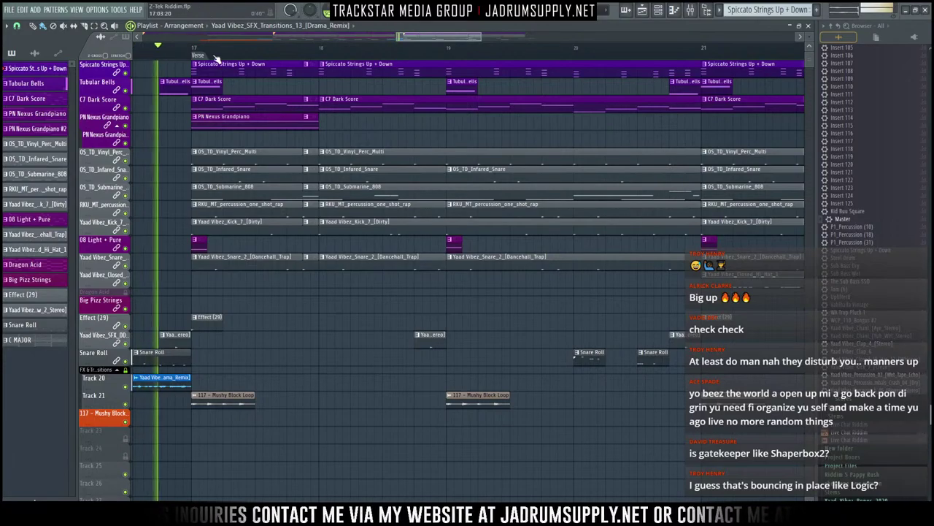
key("space")
key("space")
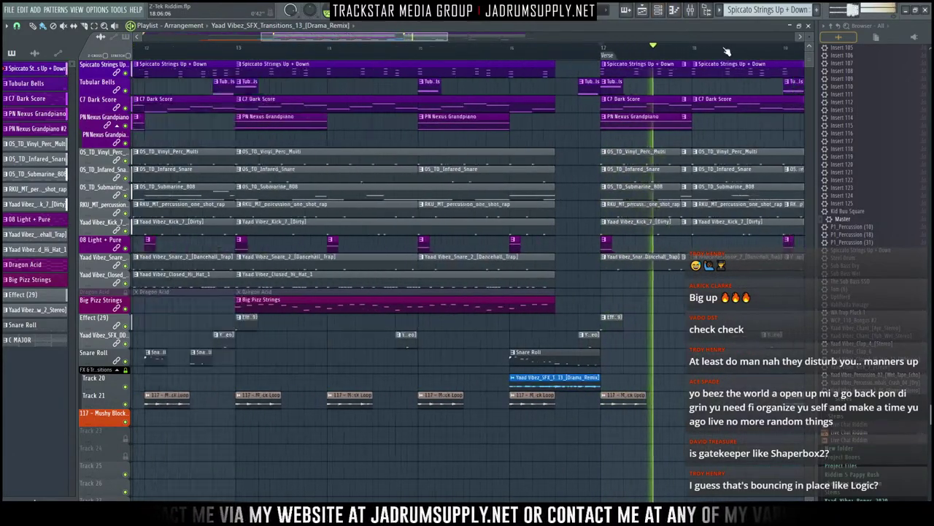
left_click_drag(385, 37, 417, 38)
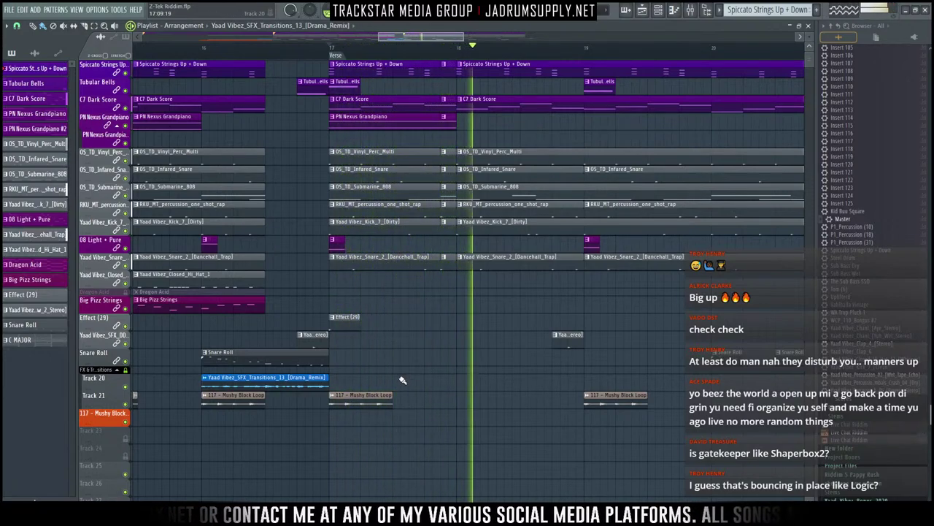
key("space")
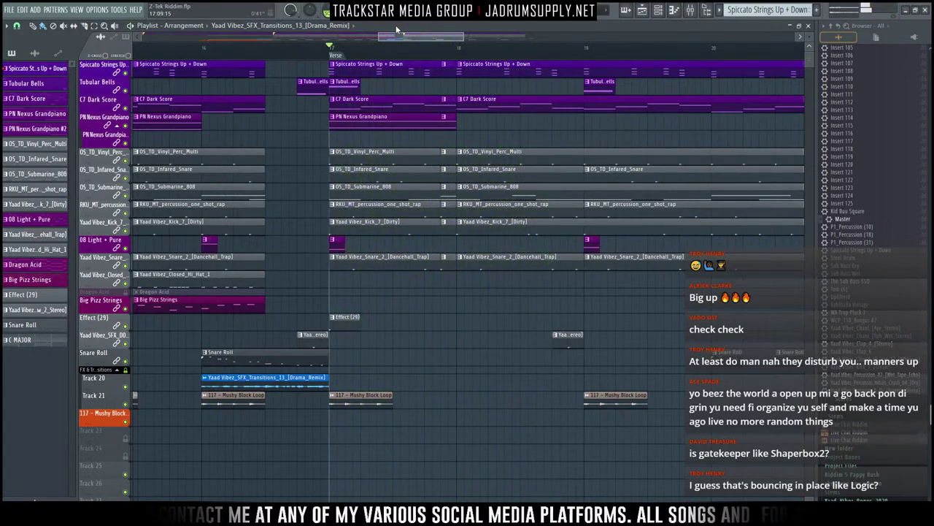
Step: Create an automation clip for the project tempo on playlist Track 25
right_click(398, 11)
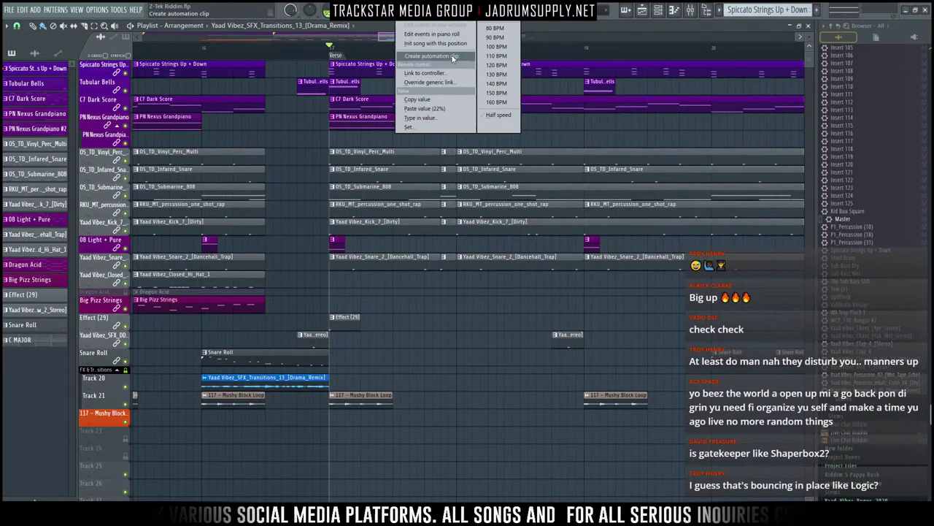
left_click(429, 56)
left_click_drag(146, 370, 42, 378)
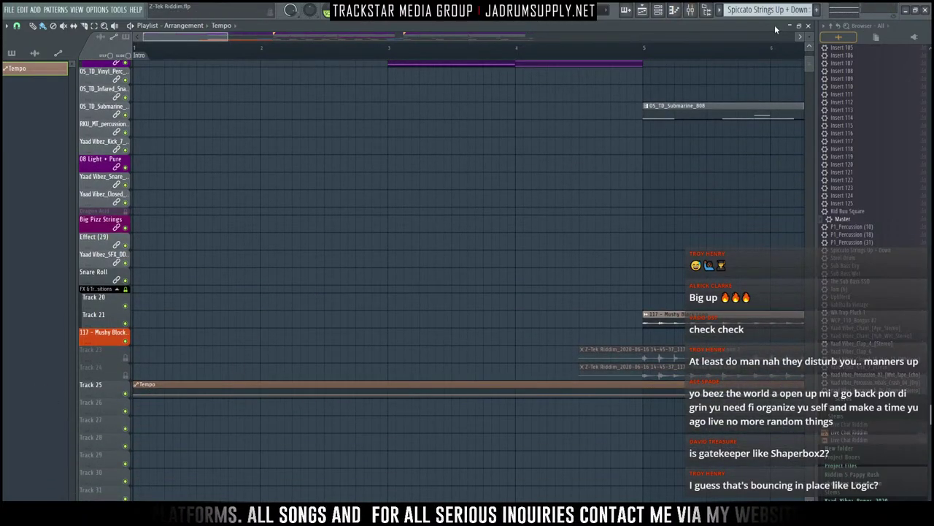
scroll(744, 40, "down", 4)
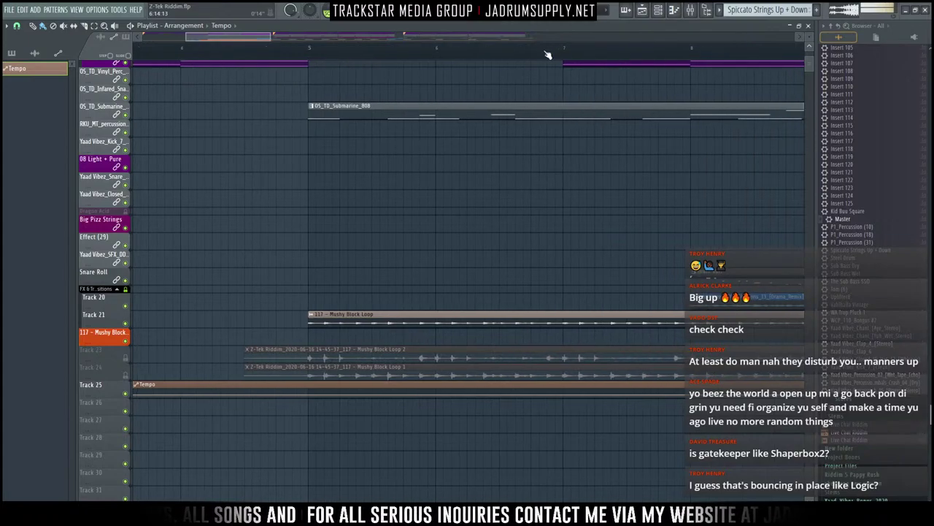
scroll(547, 55, "down", 6)
scroll(547, 55, "down", 5)
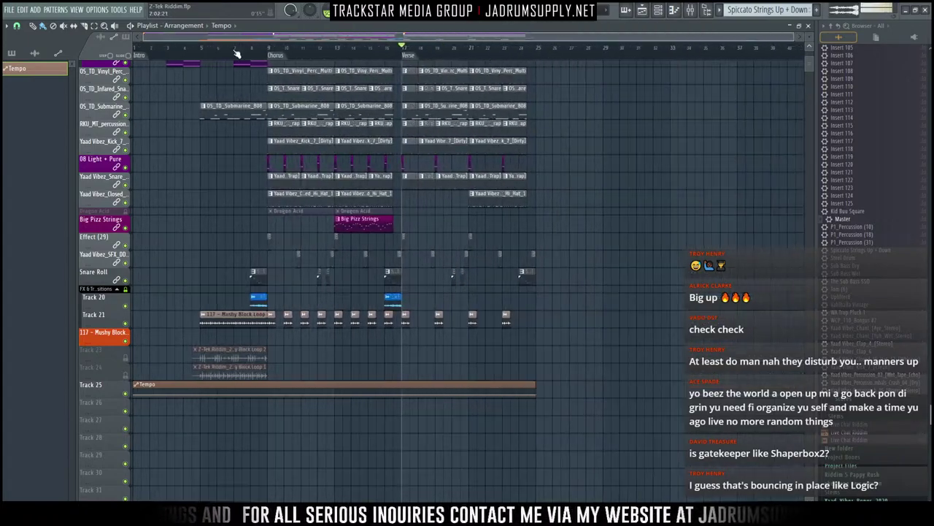
Step: Copy the current tempo value and move the Tempo automation clip up onto the PN Nexus Grandpiano #2 track
right_click(400, 11)
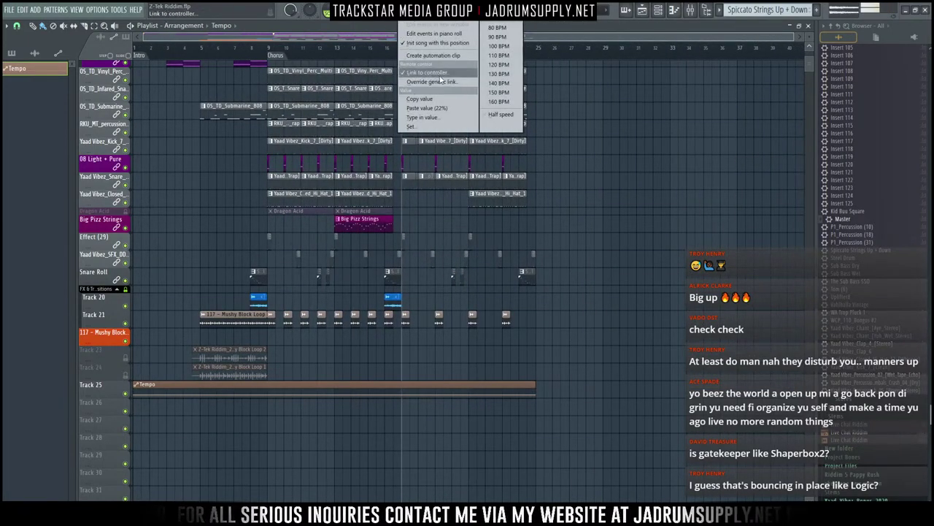
left_click(461, 101)
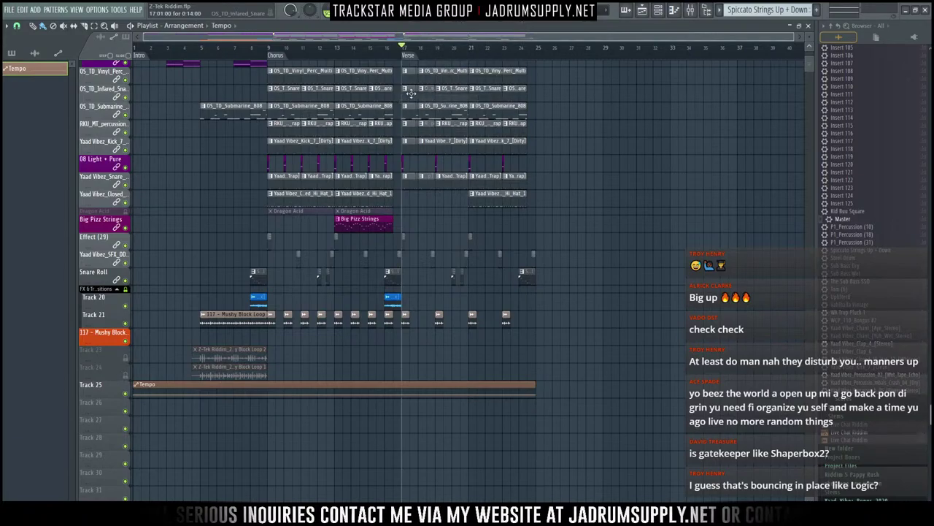
scroll(407, 94, "up", 3)
scroll(495, 110, "down", 5)
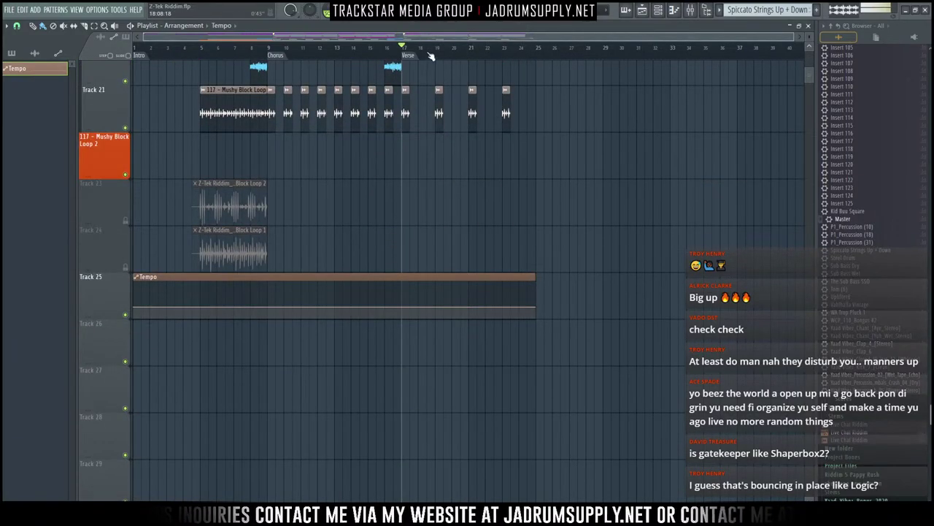
scroll(414, 86, "up", 3)
scroll(118, 376, "up", 1)
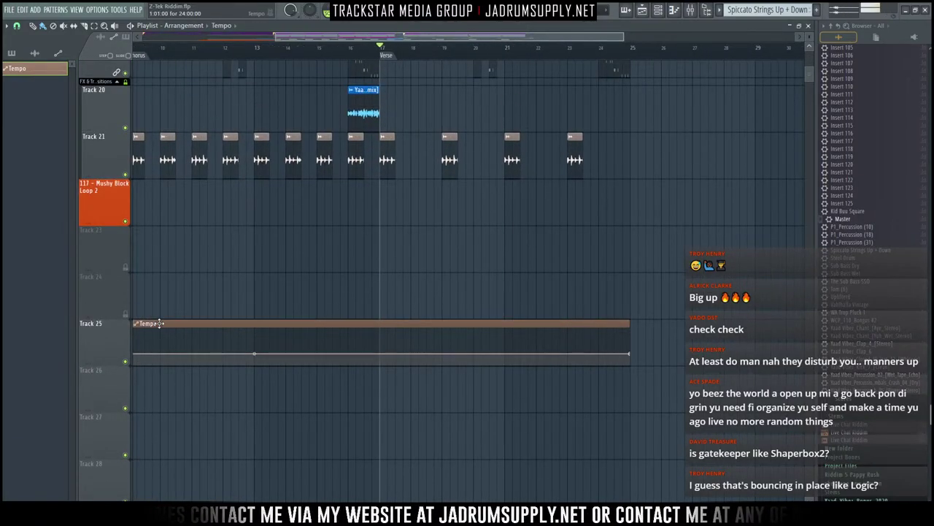
left_click_drag(159, 324, 60, 276)
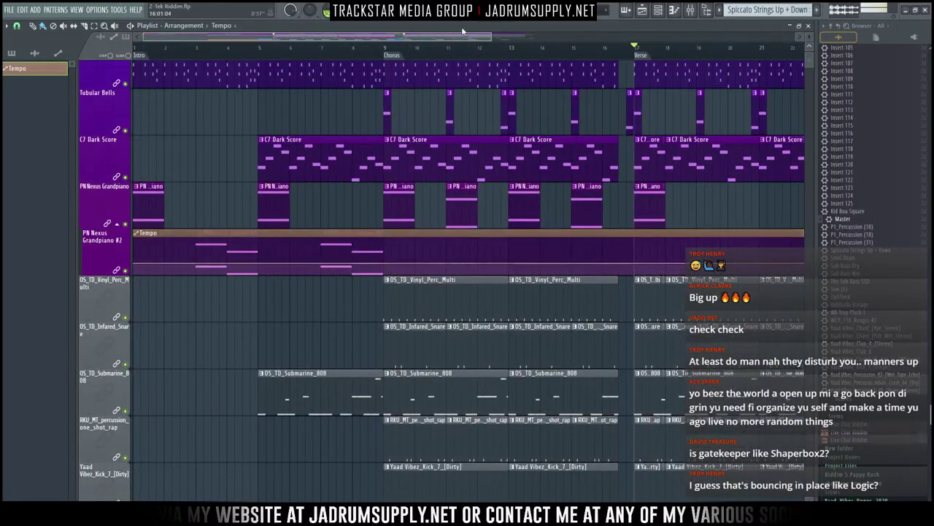
Step: Shape a tempo dip just before bar 19 in the Tempo clip, pasting the copied 17% value into the points around it
left_click_drag(423, 36, 545, 79)
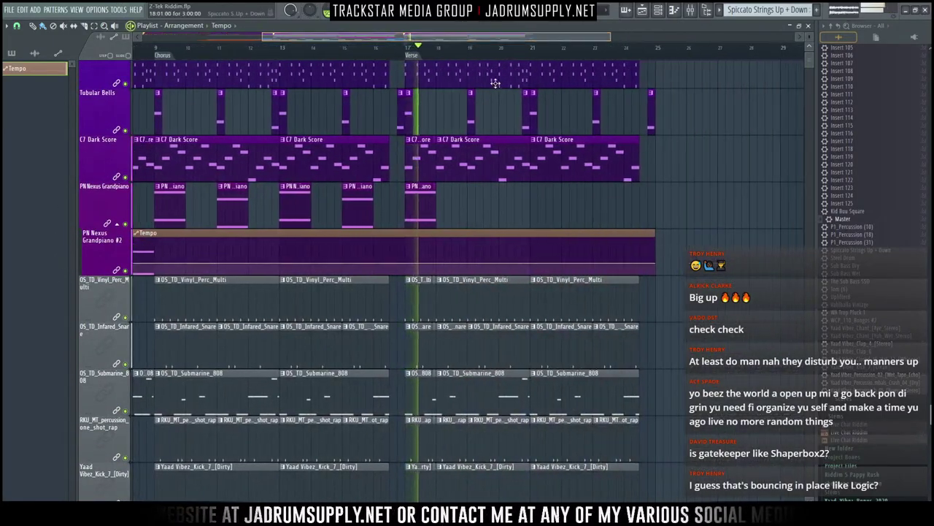
scroll(459, 57, "up", 1)
scroll(459, 57, "up", 3)
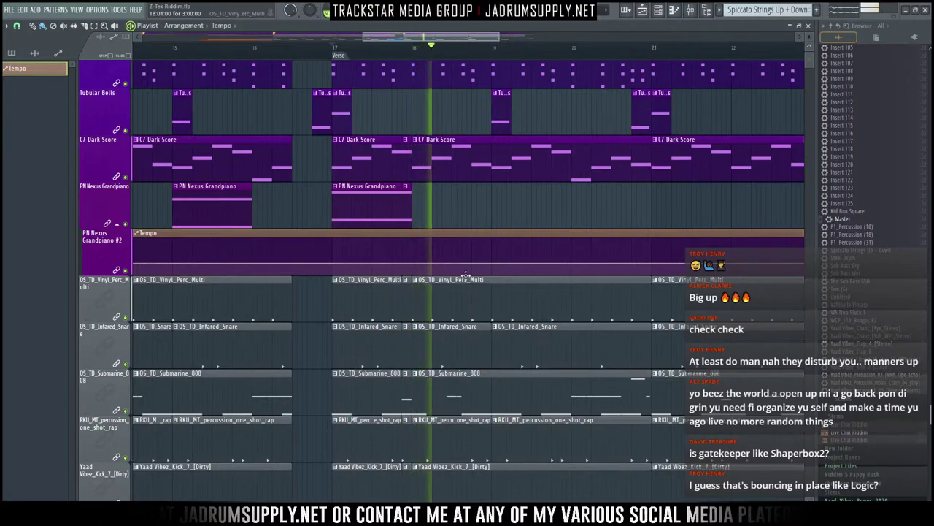
key("space")
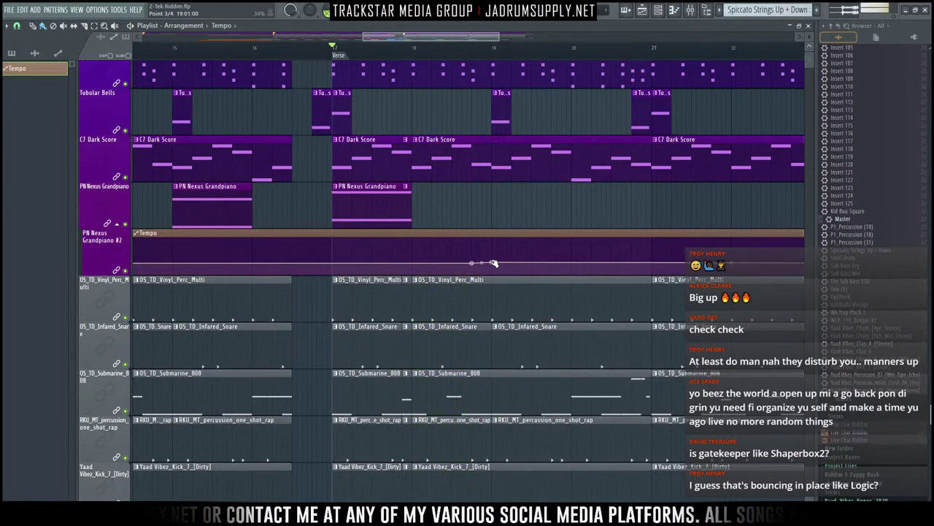
right_click(493, 263)
left_click(537, 427)
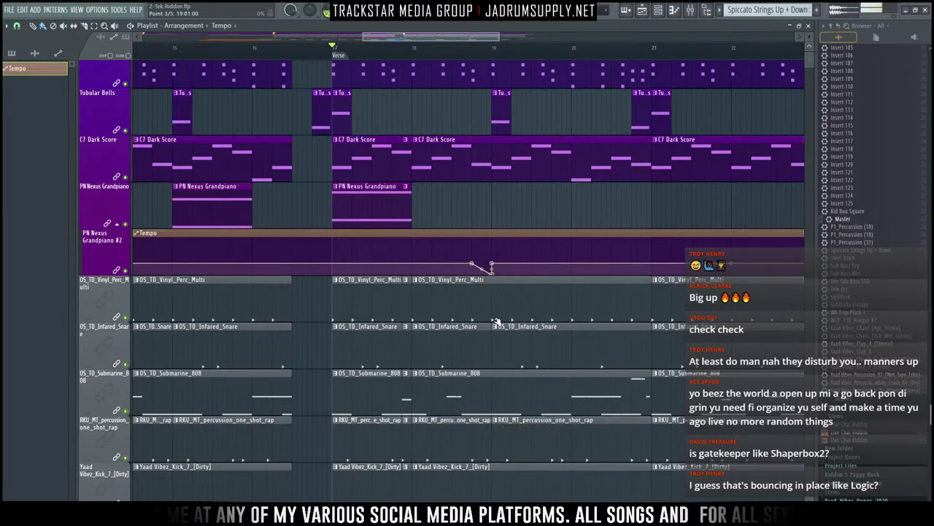
right_click(473, 264)
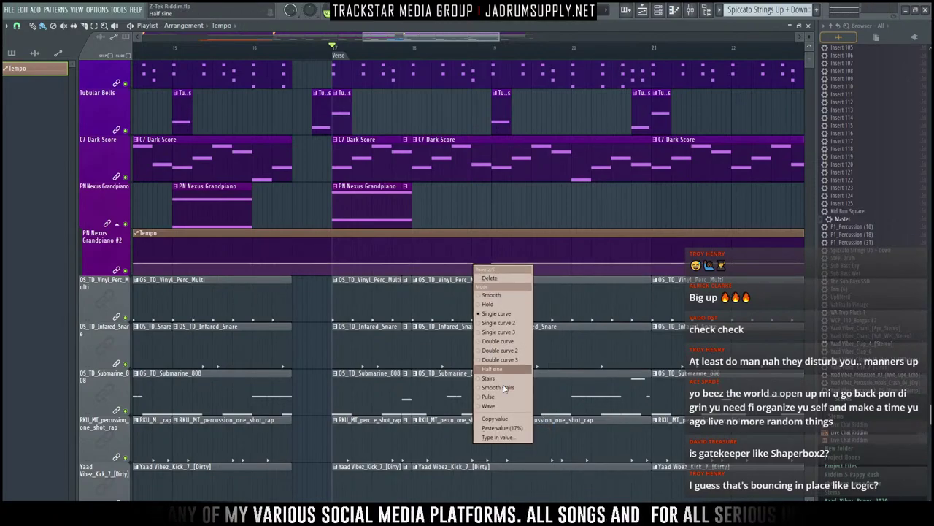
left_click(504, 428)
Step: Play back the second half of bar 18 to judge the tempo dip
left_click(454, 48)
key("space")
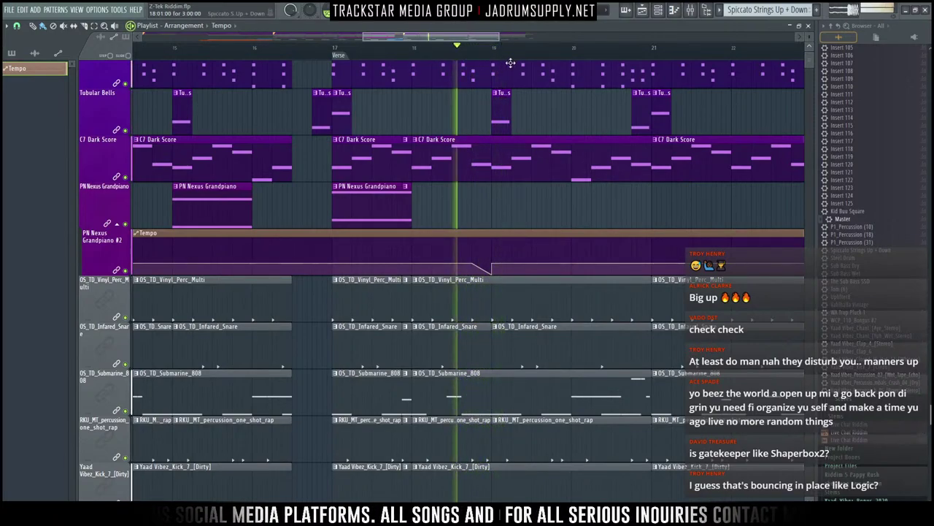
key("space")
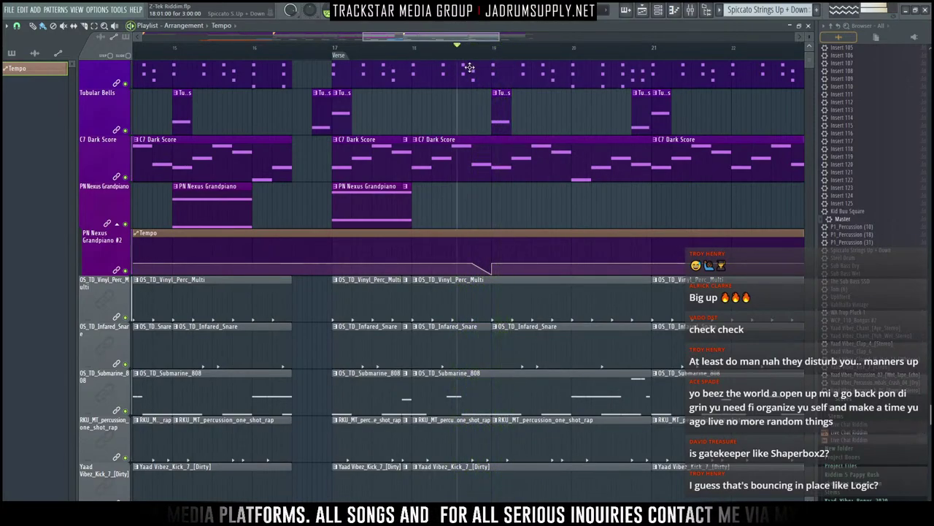
key("space")
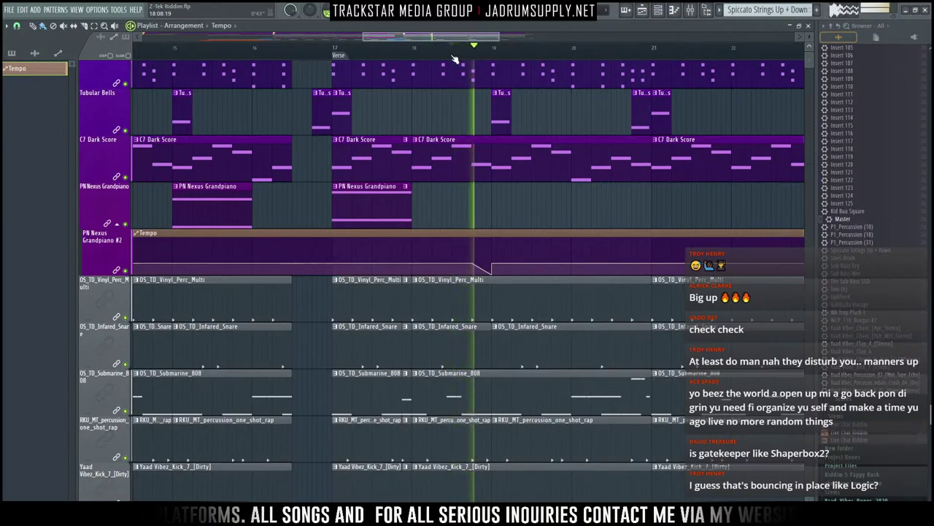
key("space")
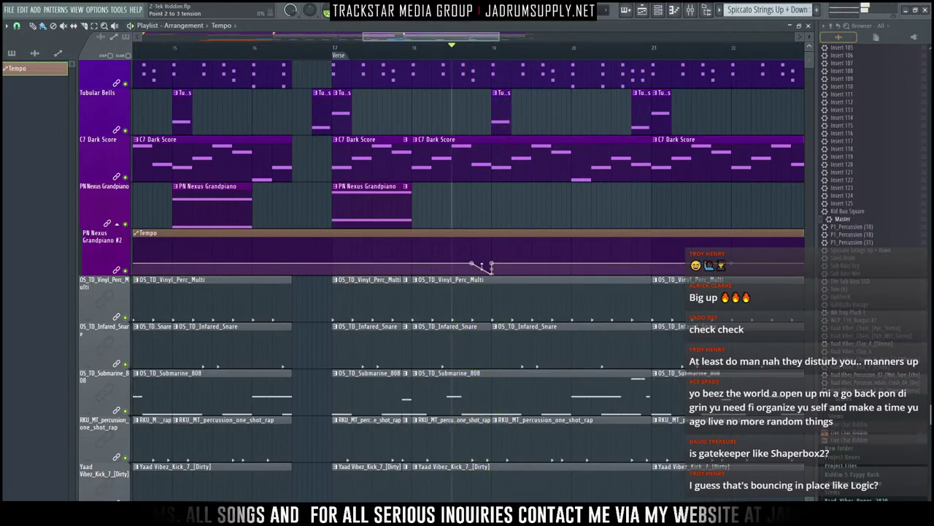
Step: Move the dip's starting point earlier to the middle of bar 18, paste the 17% tempo value into it, and play it back
left_click_drag(474, 264, 461, 262)
right_click(453, 263)
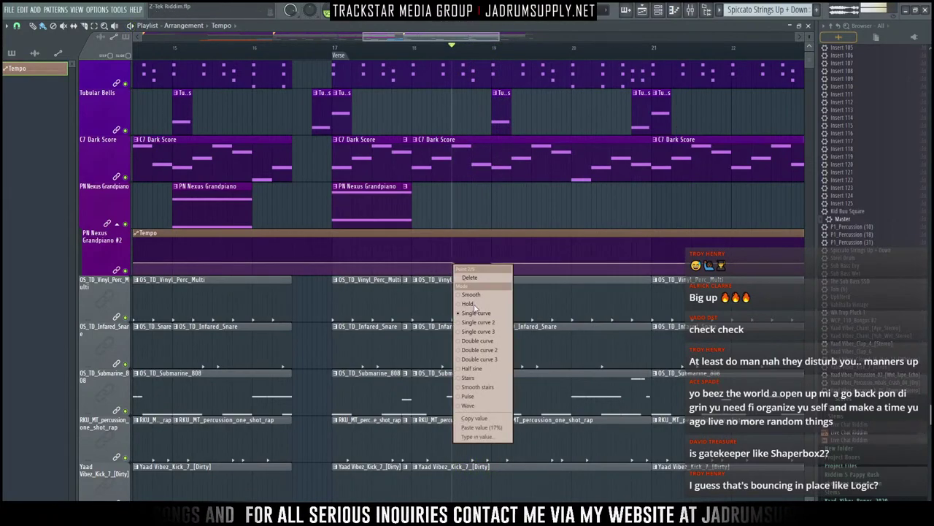
left_click(504, 428)
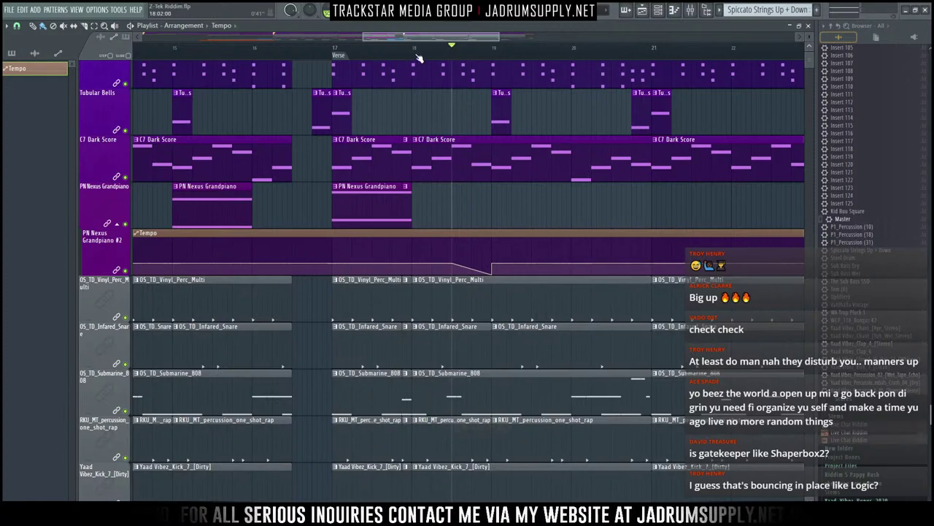
left_click(417, 55)
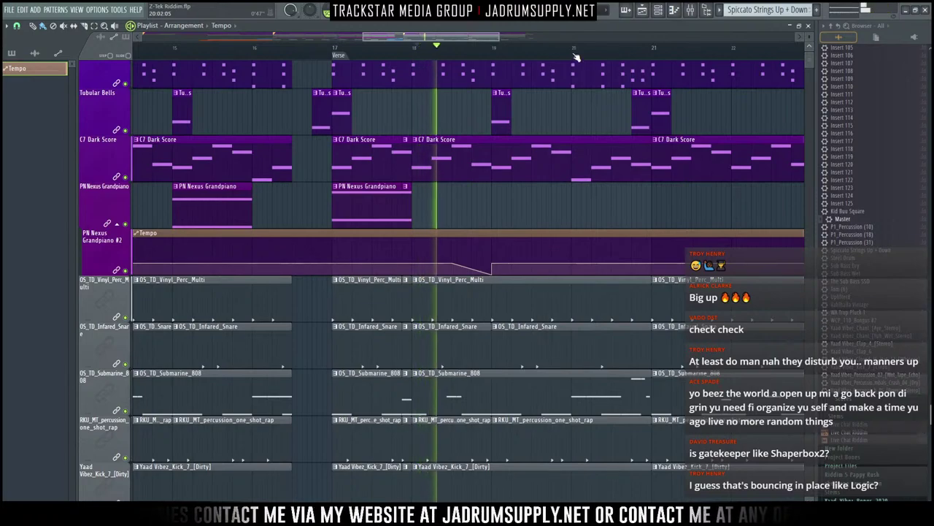
scroll(577, 56, "up", 4)
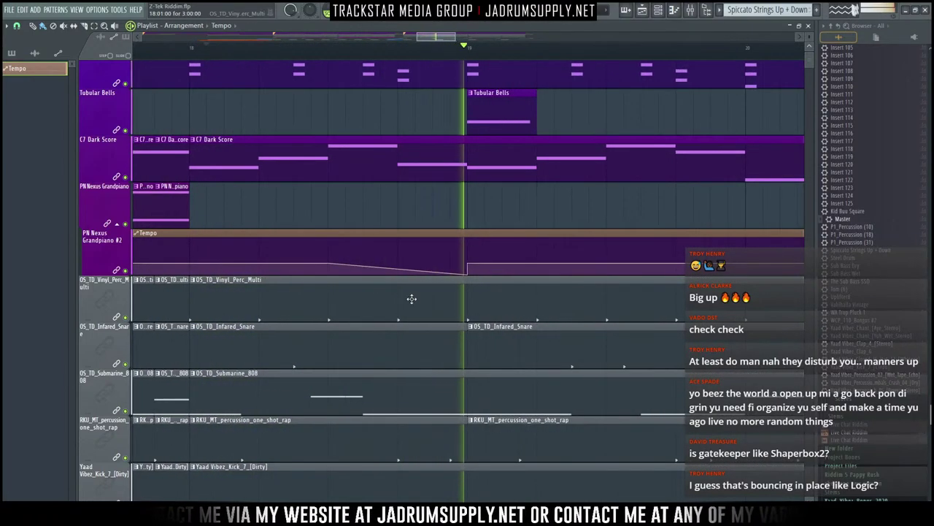
key("space")
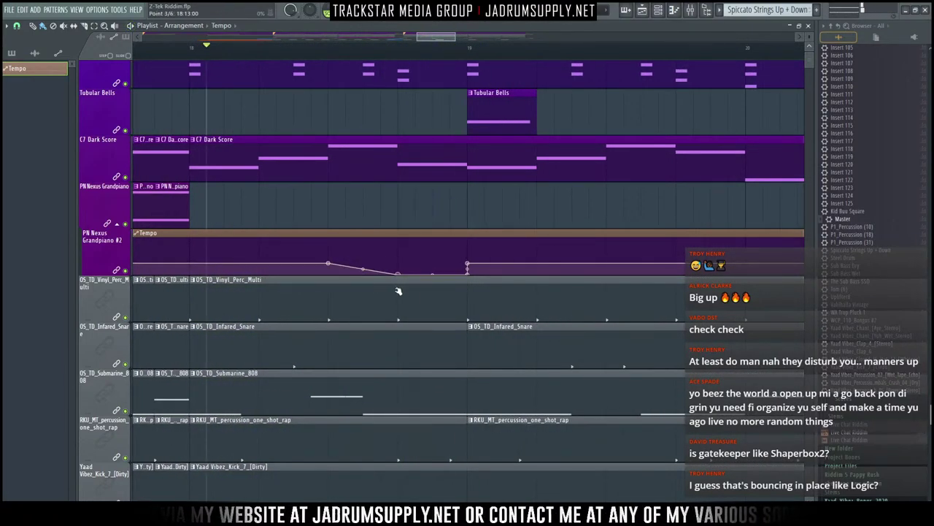
Step: Ramp the tempo back up from a low point at 18:13:00 by deleting the low point at bar 19, and play the Verse
right_click(468, 272)
left_click(473, 287)
key("space")
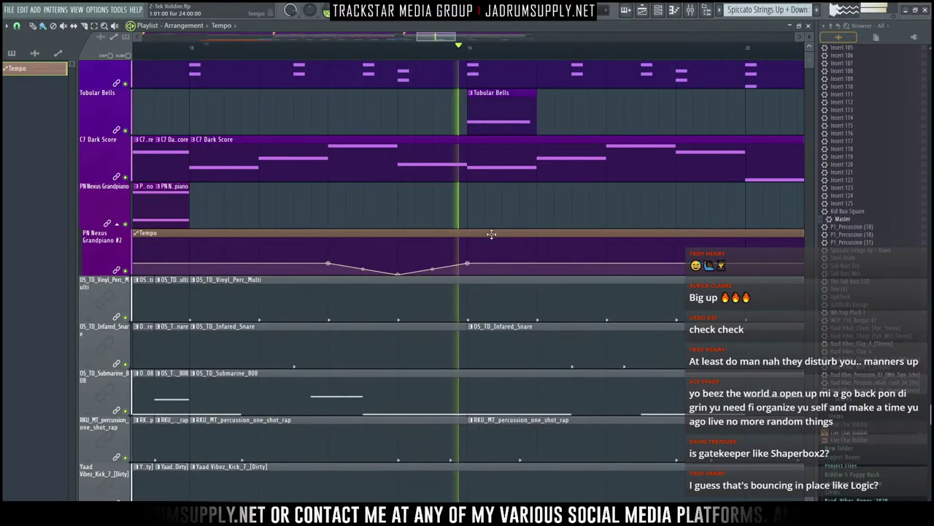
scroll(222, 54, "down", 3)
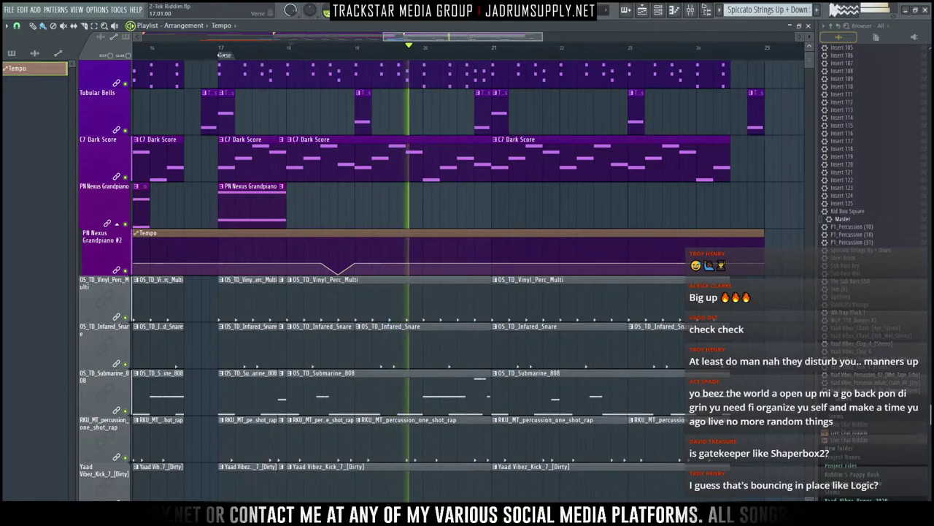
left_click(220, 39)
left_click(243, 55)
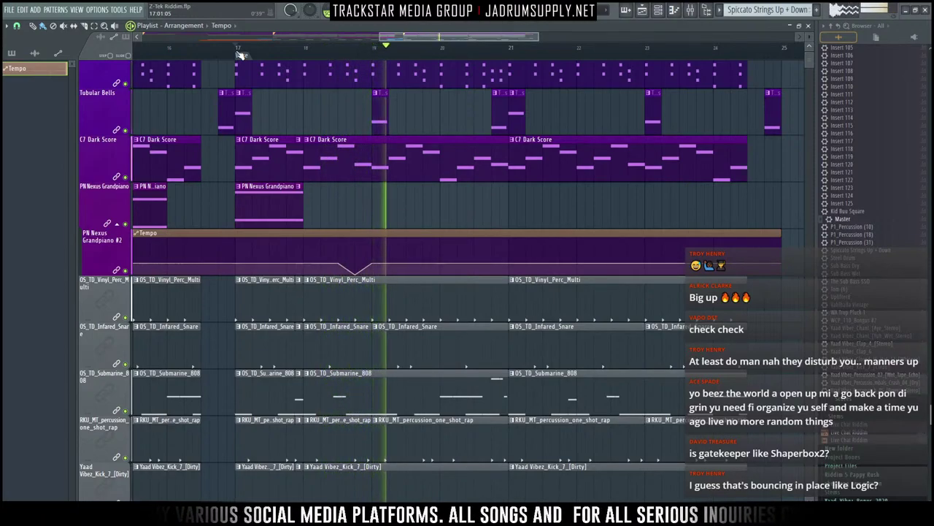
Step: Add a tempo peak between the dip and bar 19, and play back the transition from the Verse start and mid-bar 18
key("space")
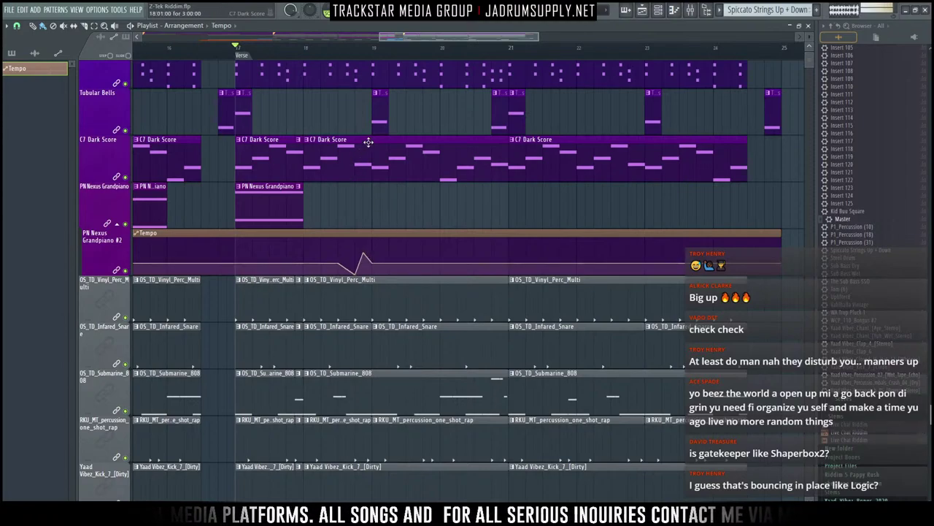
key("space")
scroll(369, 142, "up", 3)
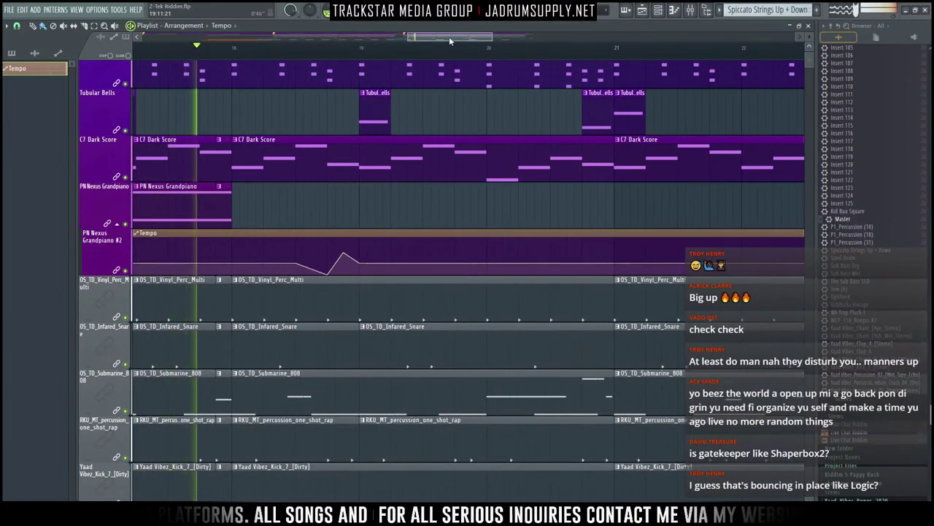
left_click_drag(449, 38, 433, 37)
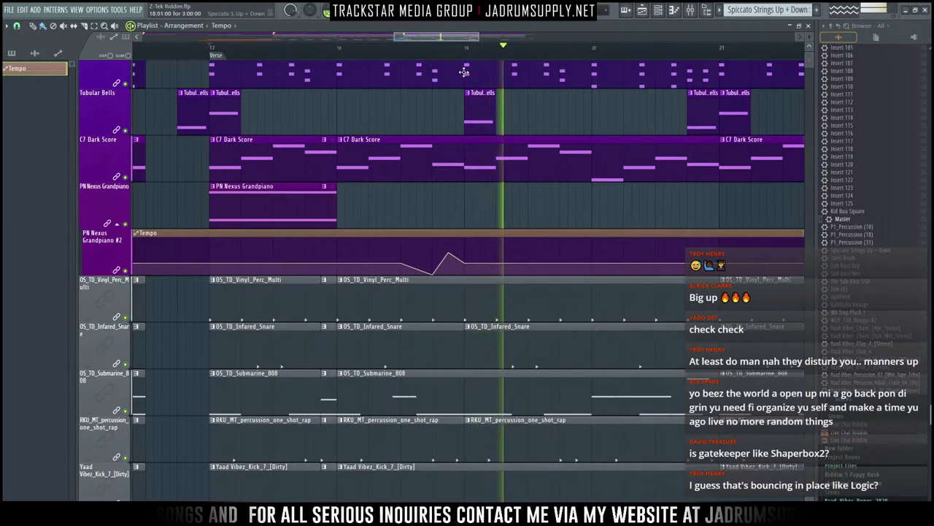
left_click(400, 49)
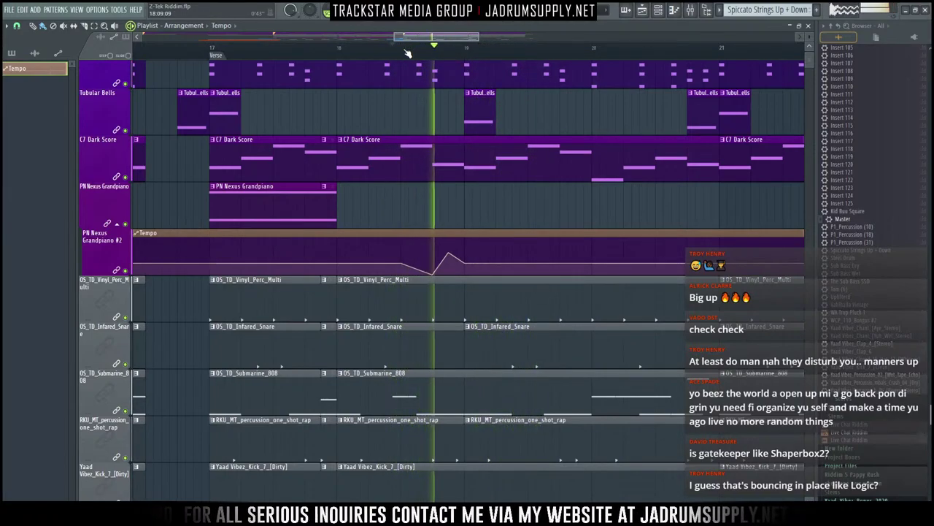
left_click(401, 50)
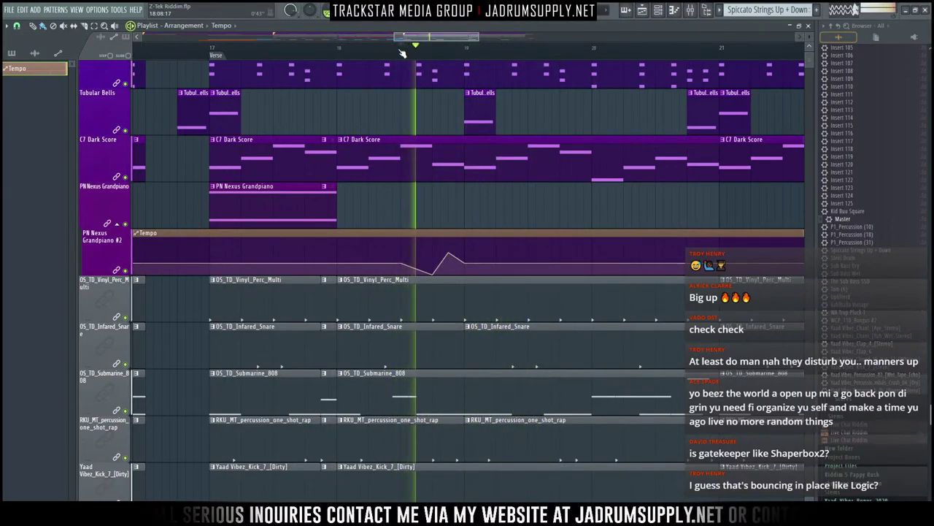
scroll(473, 51, "up", 3)
key("space")
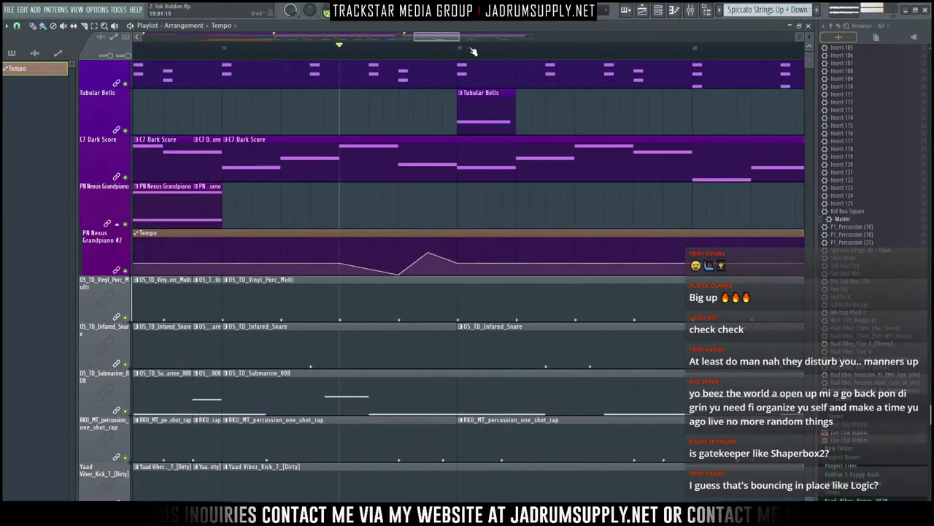
Step: Play the tempo swing again and paste the copied 17% value into the point at bar 19
scroll(473, 51, "up", 2)
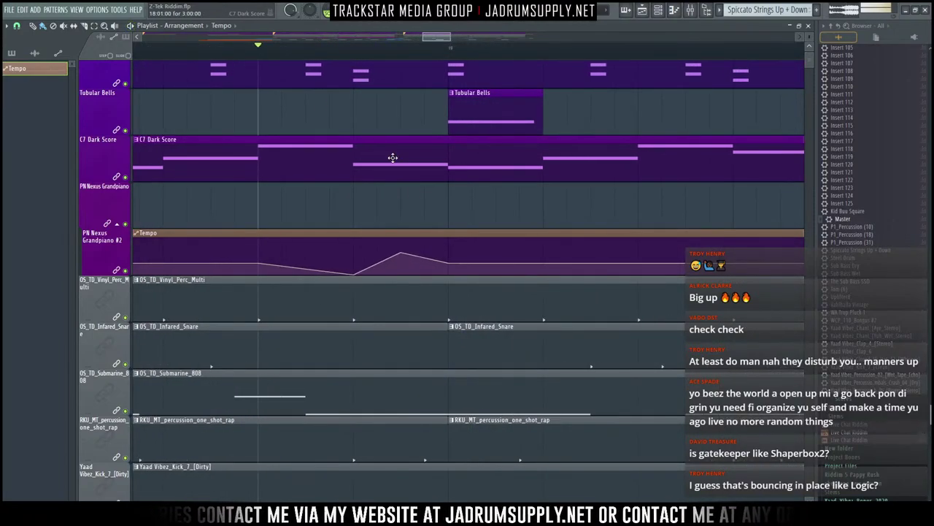
key("space")
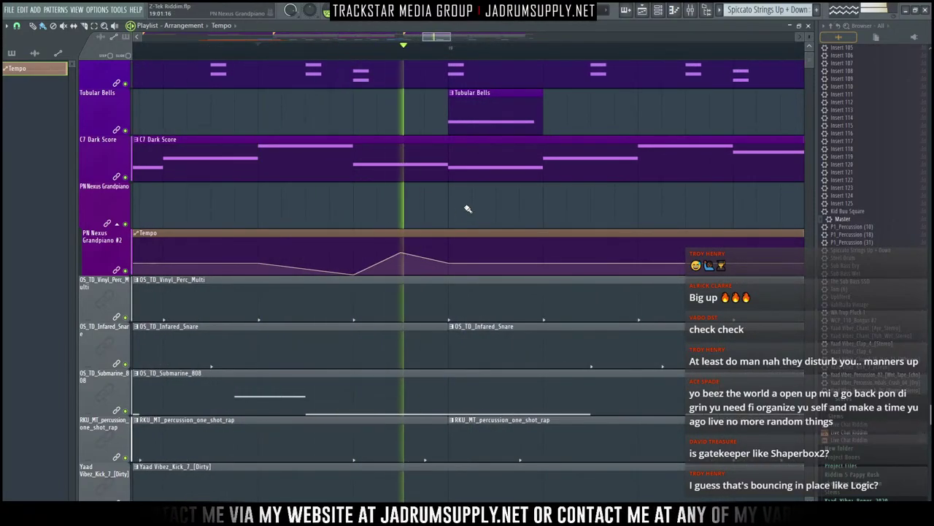
right_click(453, 263)
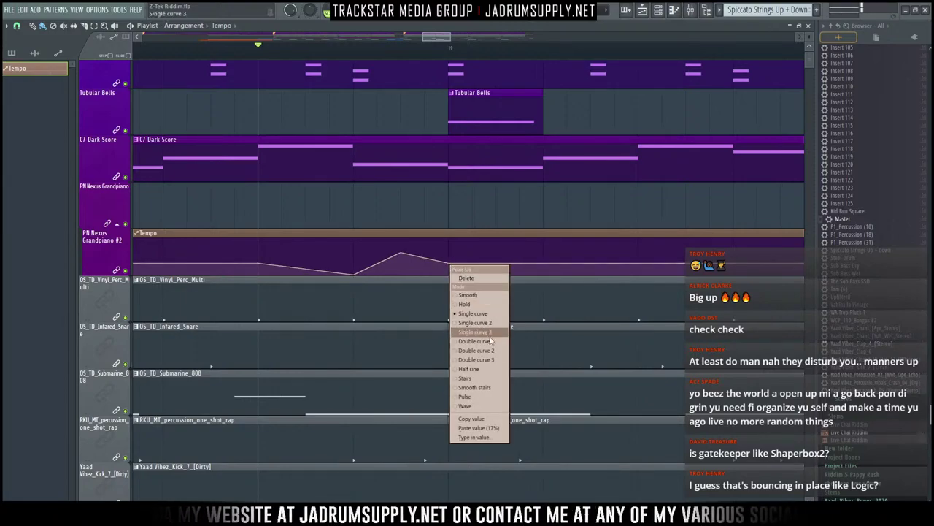
left_click(499, 429)
Step: Review the Verse drum and bass clips around bars 18 and 19 and play the passage
scroll(398, 43, "down", 3)
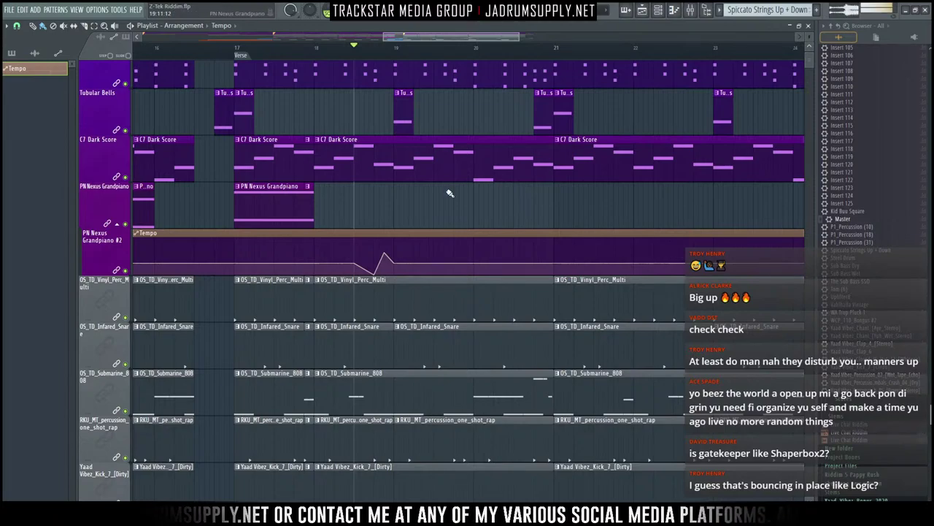
scroll(438, 168, "down", 2)
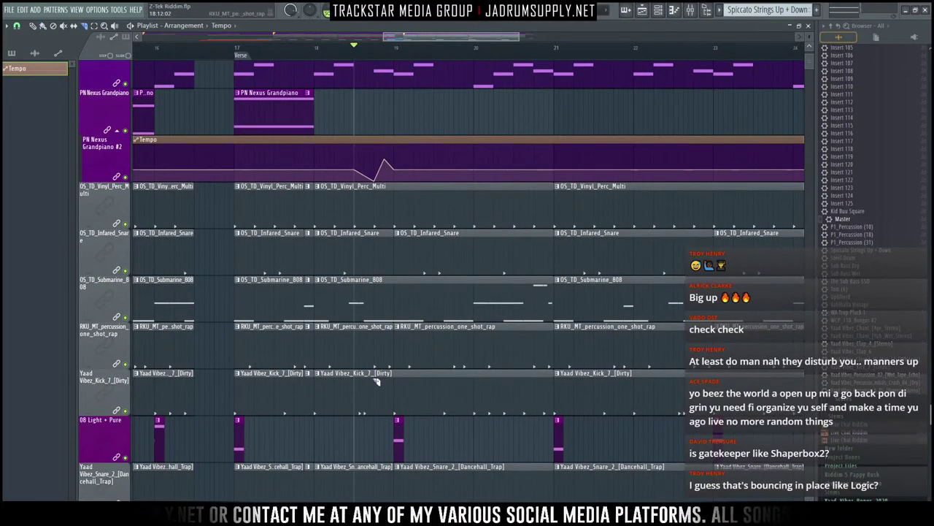
scroll(429, 391, "down", 2)
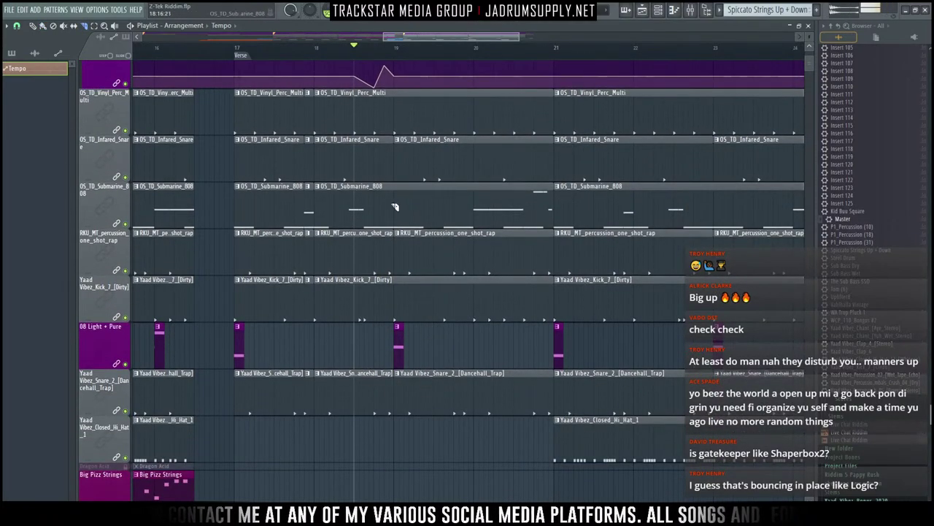
scroll(376, 292, "up", 4)
scroll(375, 328, "down", 5)
key("space")
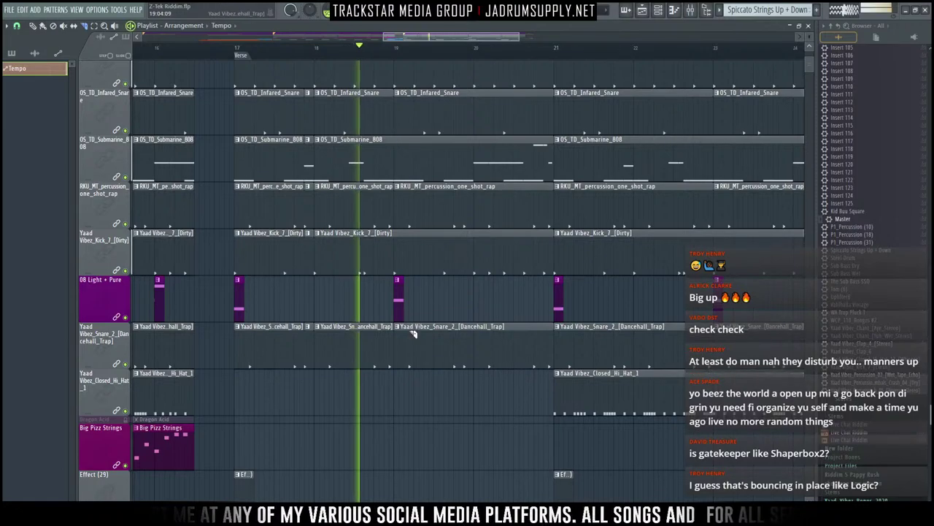
Step: Slice the clips across all tracks at 18:13:00 and again at bar 19, including the Tempo automation clip
key("space")
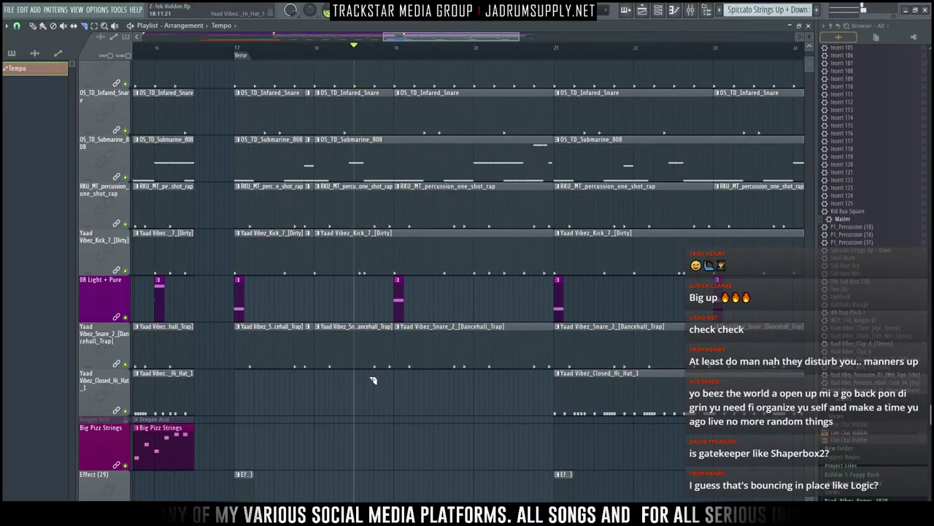
scroll(389, 124, "up", 5)
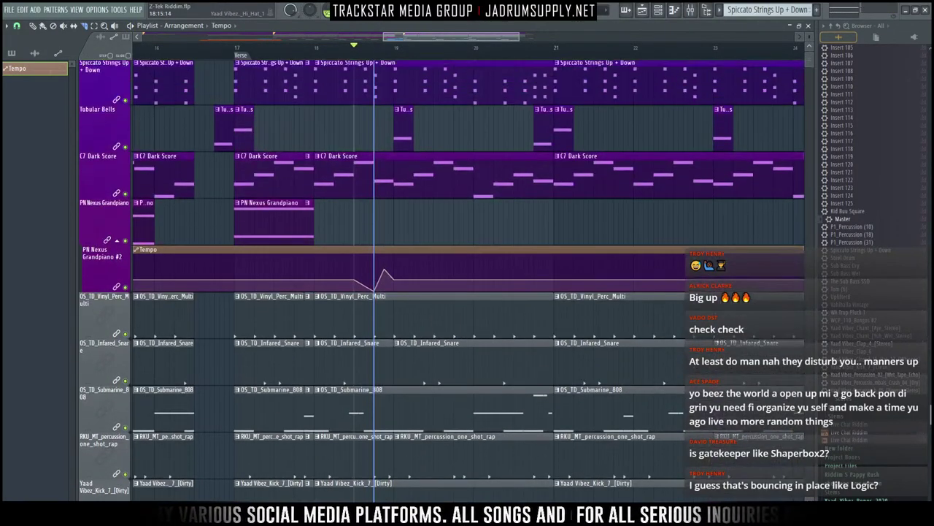
key("space")
scroll(394, 307, "down", 9)
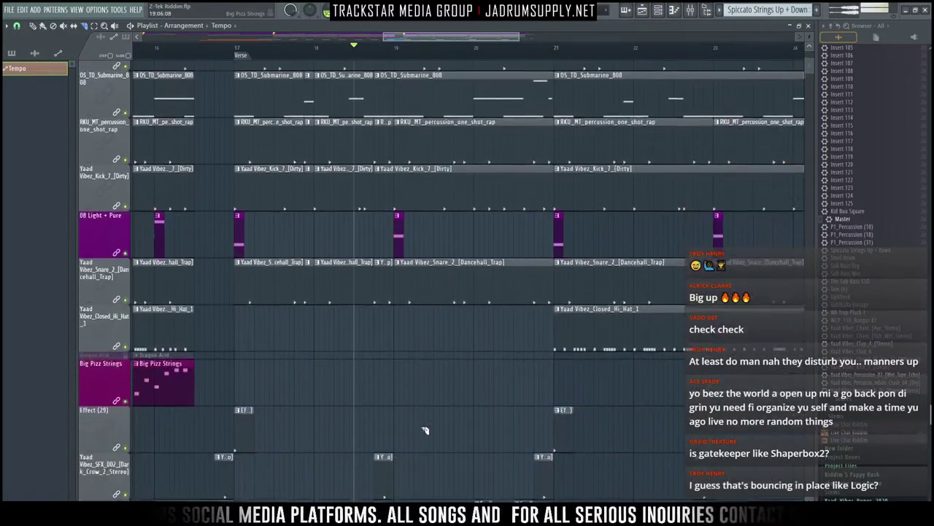
scroll(408, 325, "down", 2)
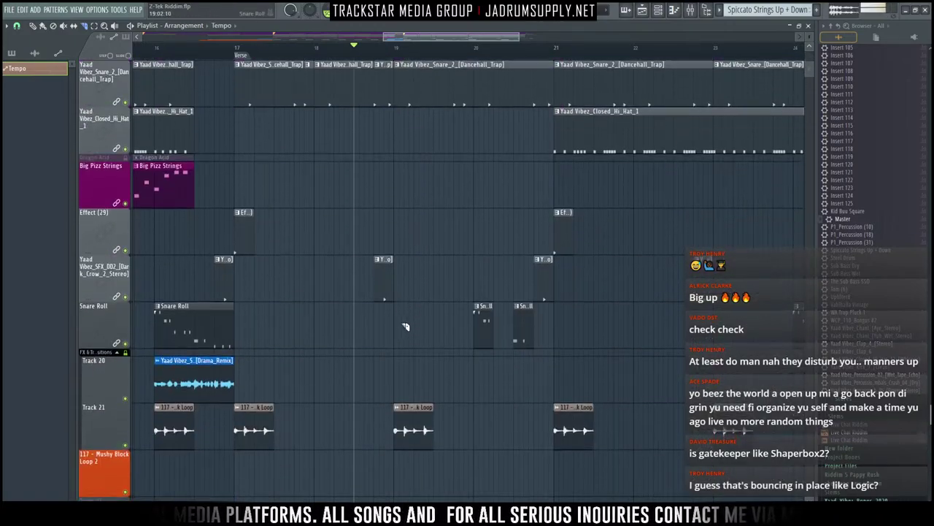
scroll(406, 326, "down", 4)
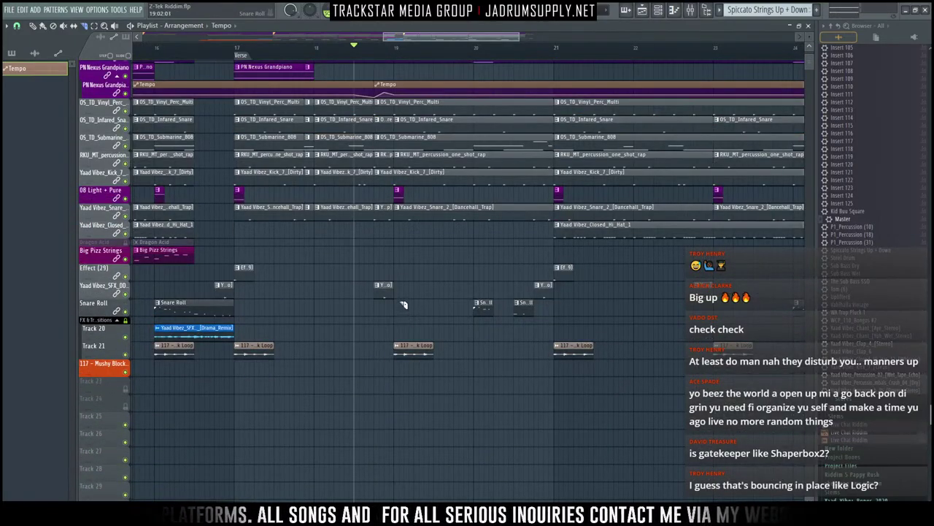
scroll(403, 304, "up", 3)
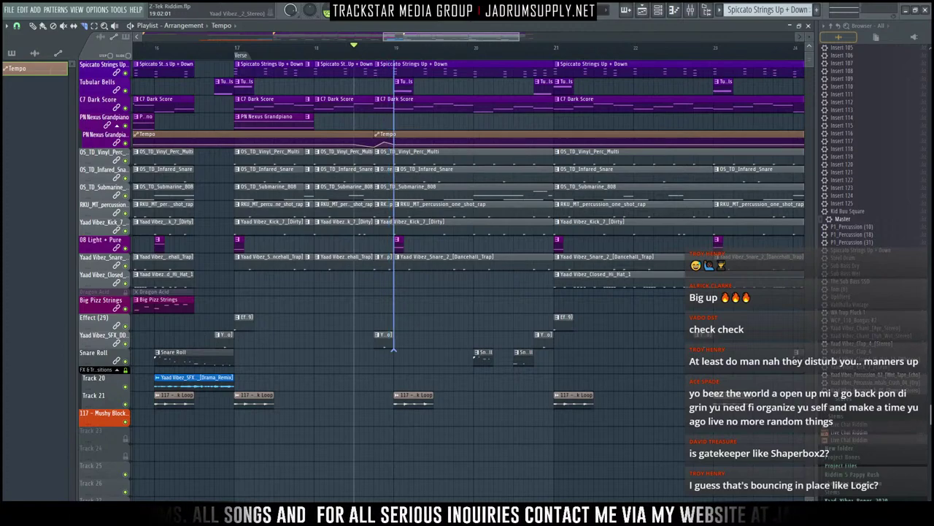
left_click_drag(393, 351, 393, 350)
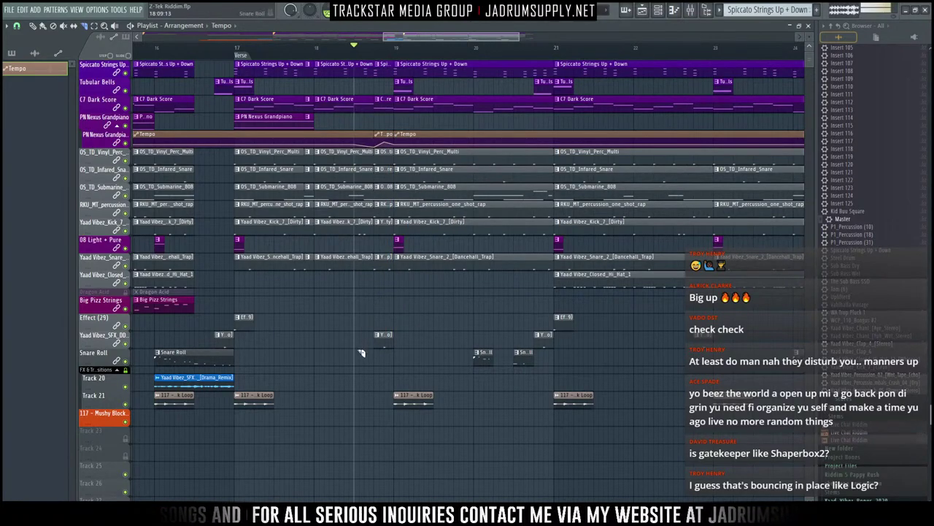
Step: Trim the Kick_7 slice at 18:13:00 to one step and the Dark Crow SFX clip to the two steps from 18:15:00
scroll(400, 68, "up", 5)
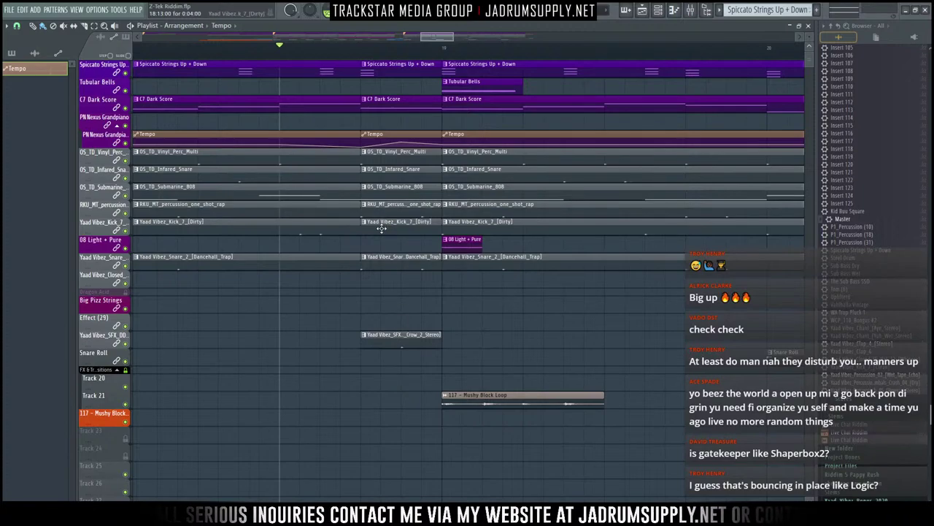
left_click_drag(301, 233, 349, 231)
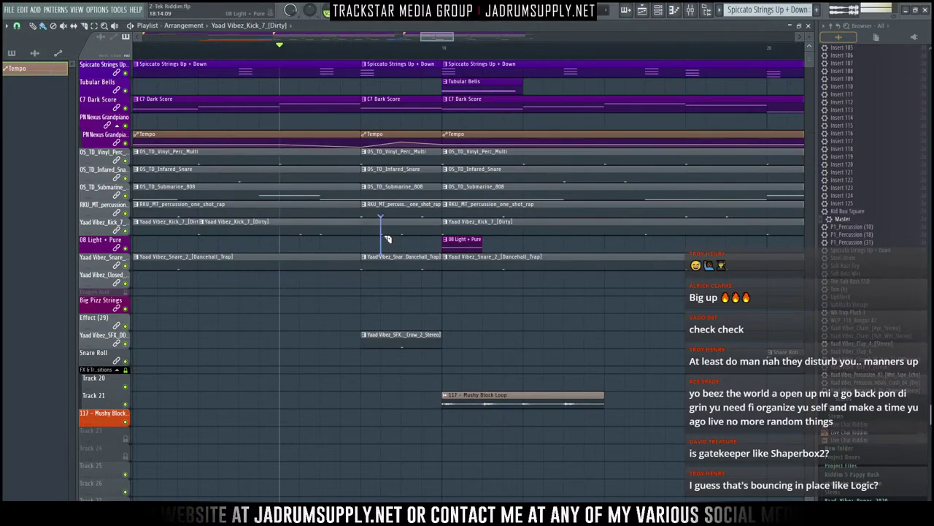
right_click(374, 229)
left_click(383, 230)
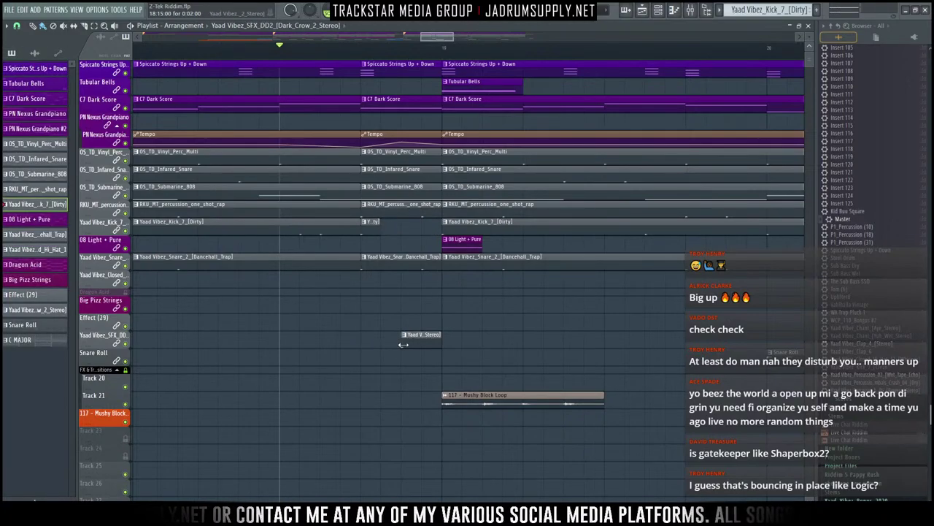
Step: Shorten the melody, bass and remaining drum slices at 18:13:00 to one step and duplicate them at 18:15:00
left_click_drag(421, 276, 420, 160)
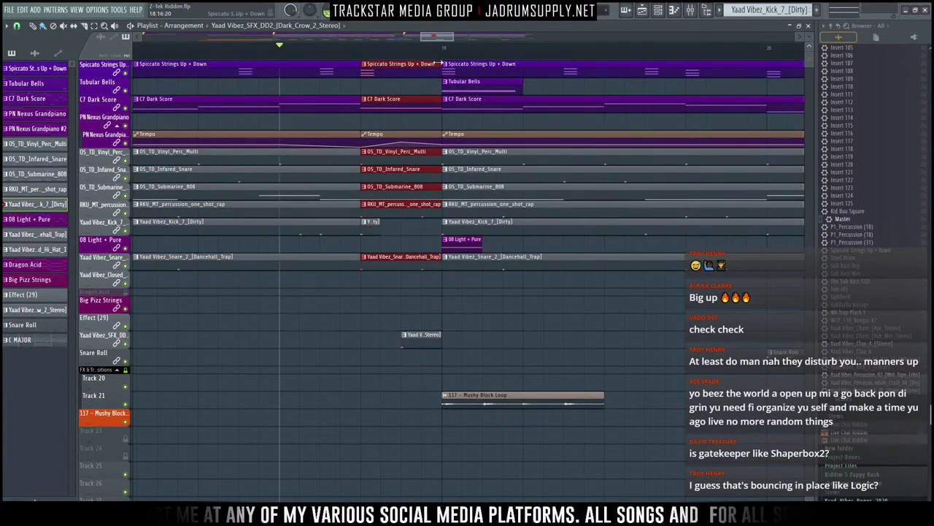
left_click_drag(441, 63, 369, 63)
key("ctrl+b")
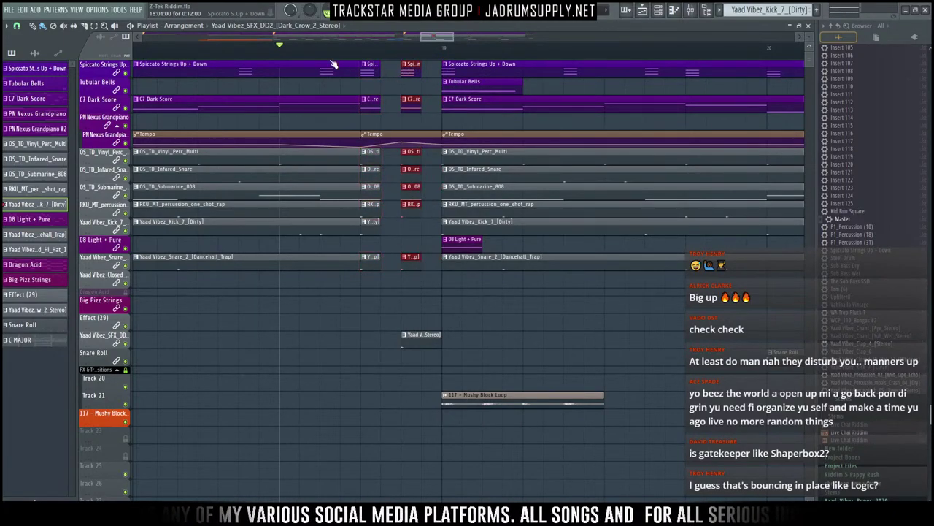
key("space")
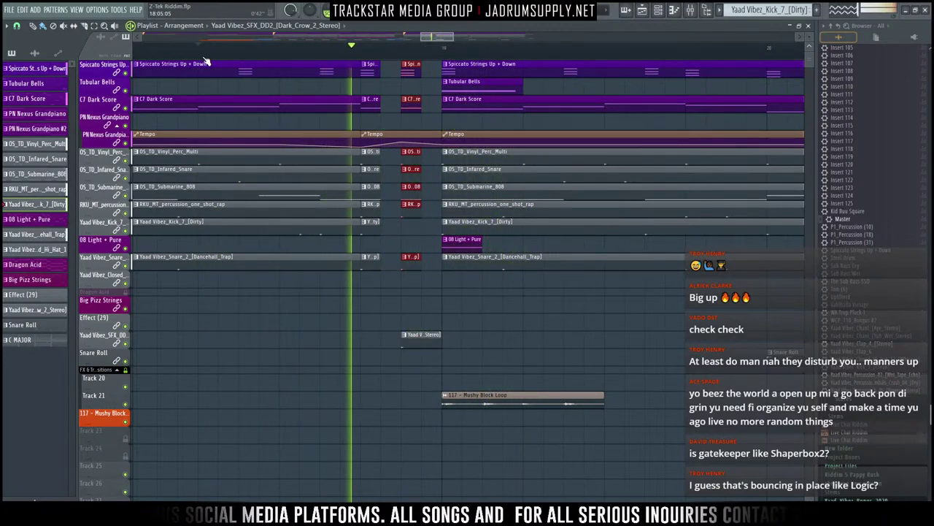
key("space")
Step: Try an extra copy of the one-step slices at 18:14:00, move it to 18:16:00, and play the transition
left_click_drag(410, 73, 403, 75)
key("space")
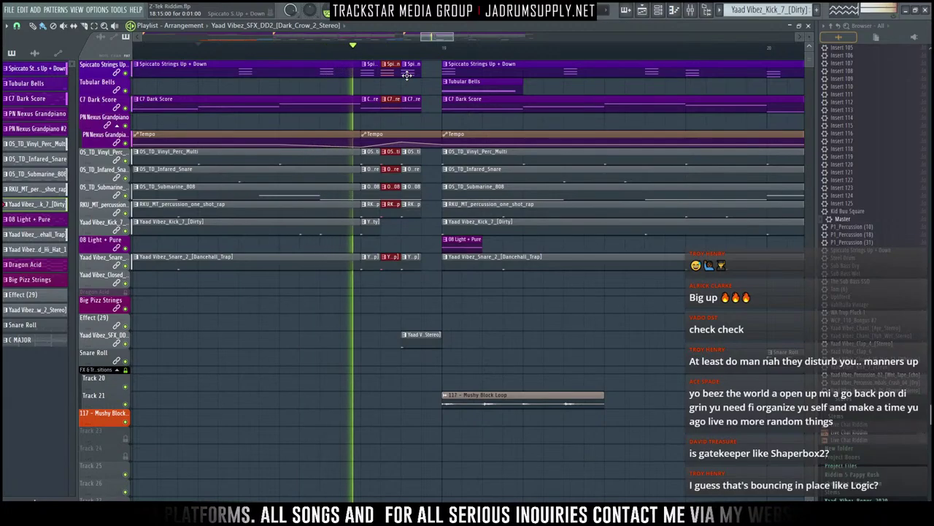
key("space")
left_click_drag(407, 74, 425, 71)
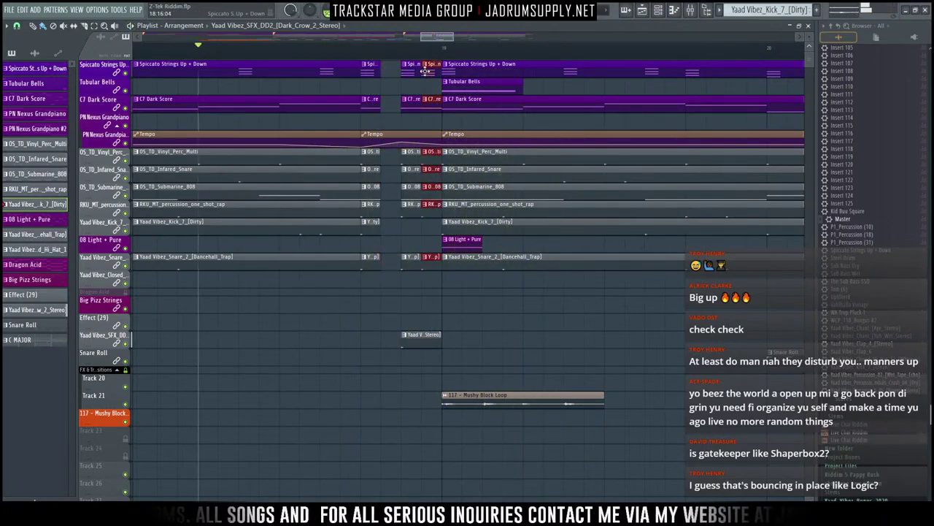
key("space")
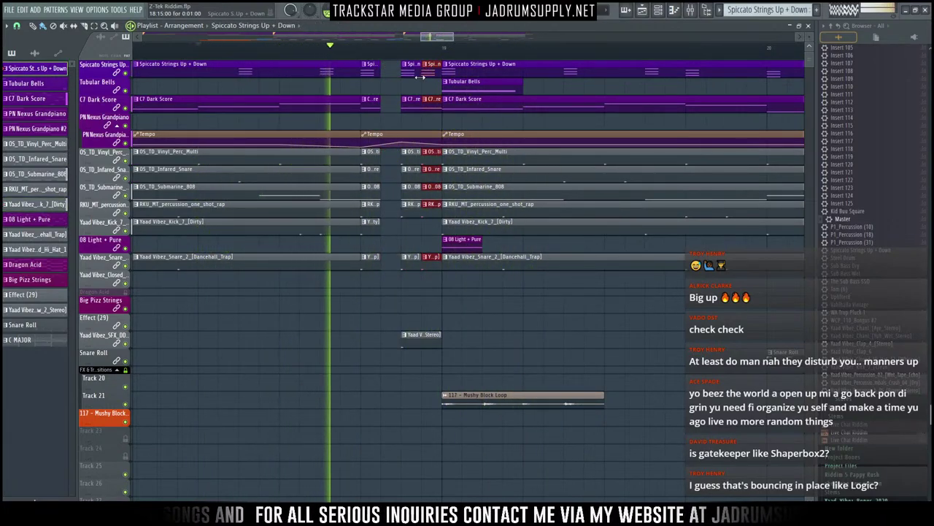
scroll(229, 55, "down", 4)
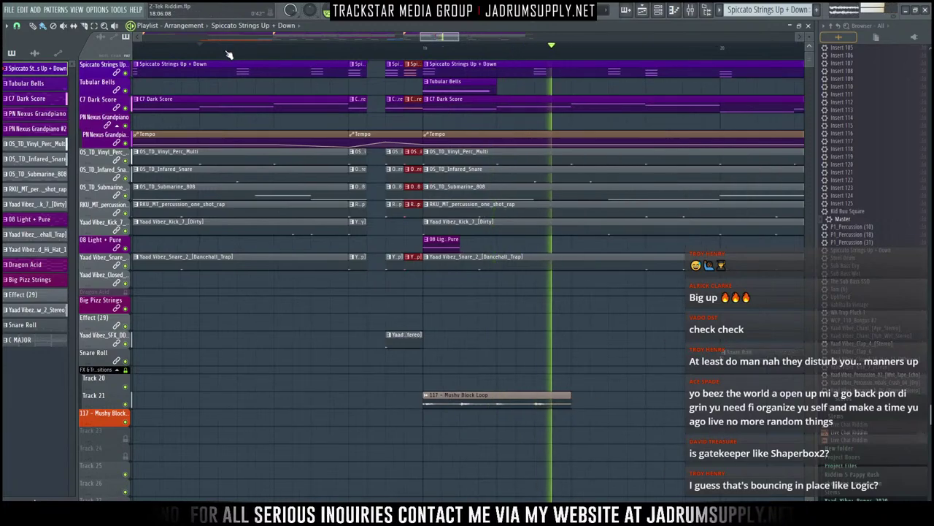
key("space")
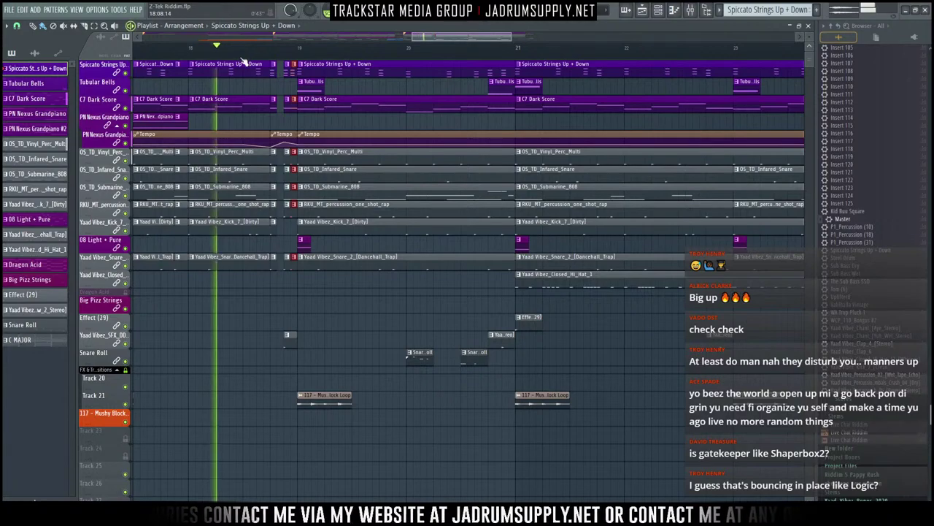
key("space")
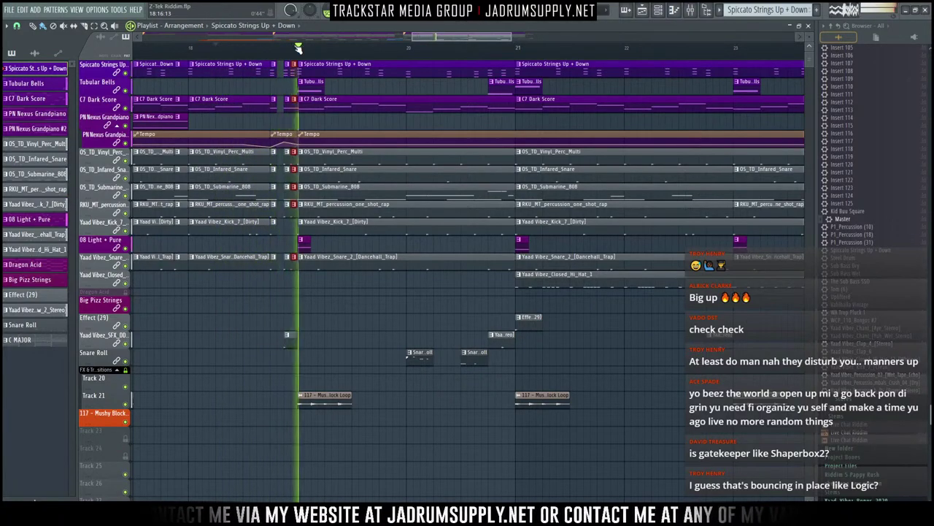
Step: Try the extra one-step slices at 18:14:00 while playing the passage before bar 19, and delete them
scroll(299, 48, "up", 2)
left_click_drag(466, 37, 437, 38)
key("space")
key("space")
key("space")
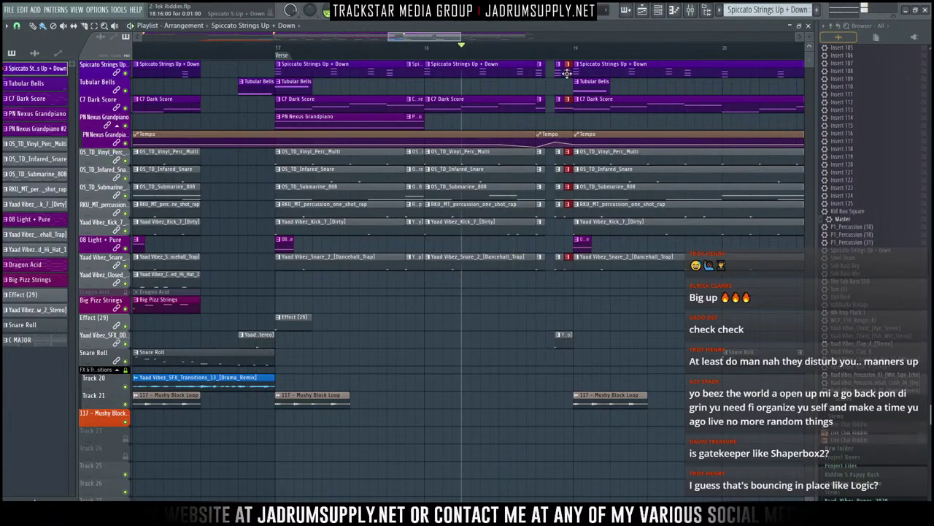
key("space")
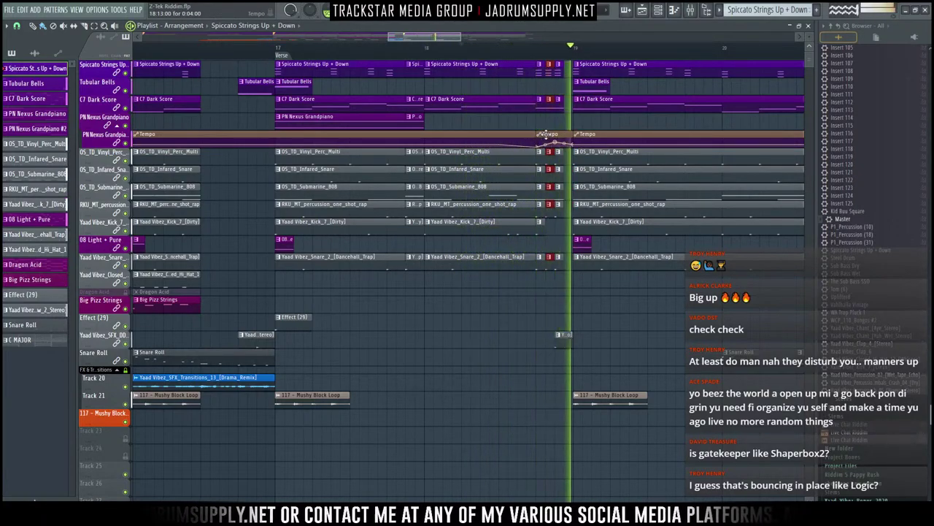
key("space")
key("space")
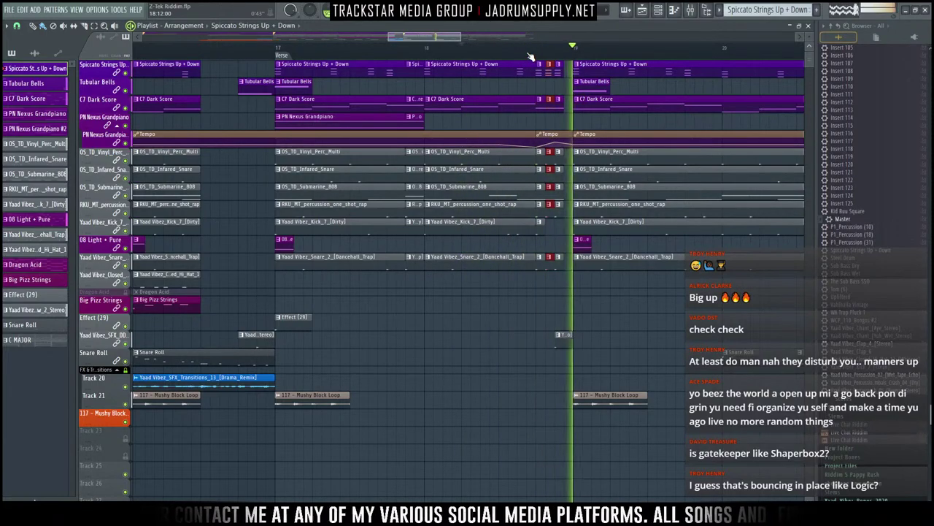
key("space")
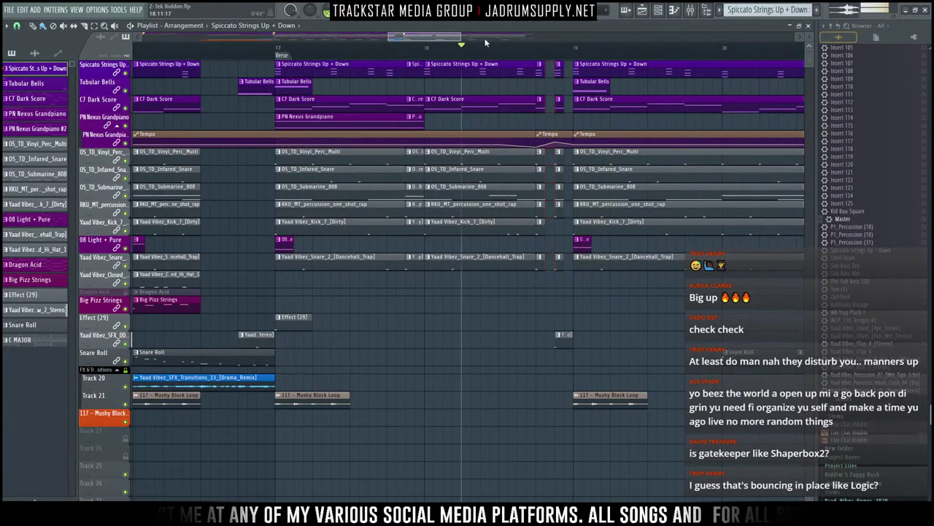
Step: Review the arrangement around the Verse and play it from bar 17 through the chopped transition into bar 19
scroll(463, 60, "down", 2)
scroll(499, 50, "down", 2)
scroll(540, 167, "up", 2)
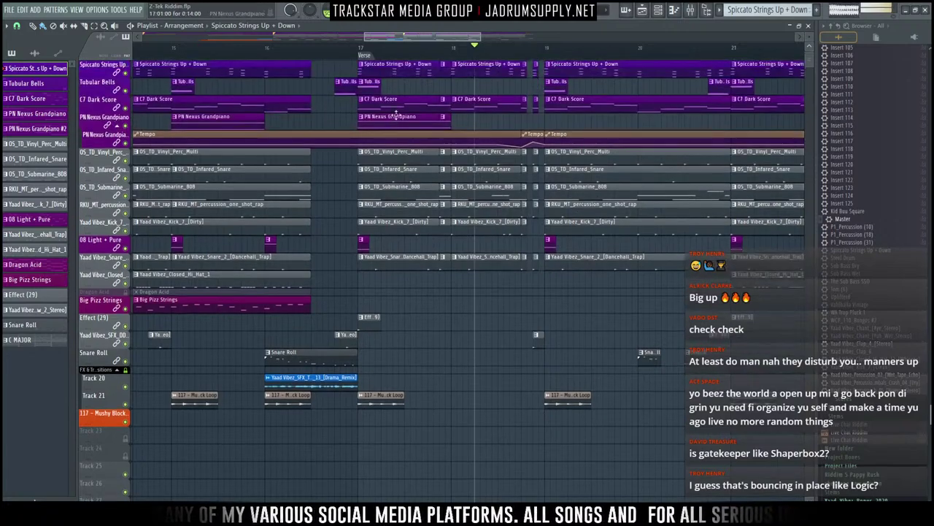
scroll(511, 52, "down", 3)
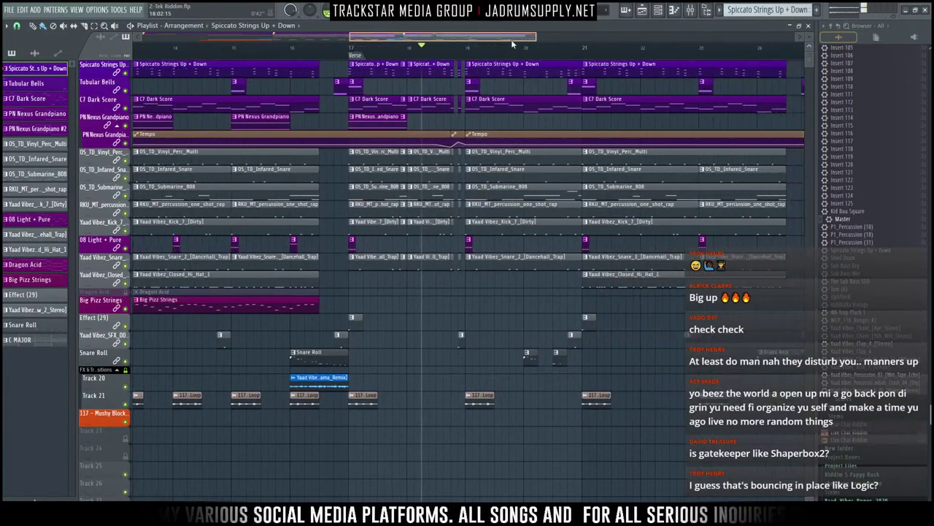
scroll(533, 54, "left", 1)
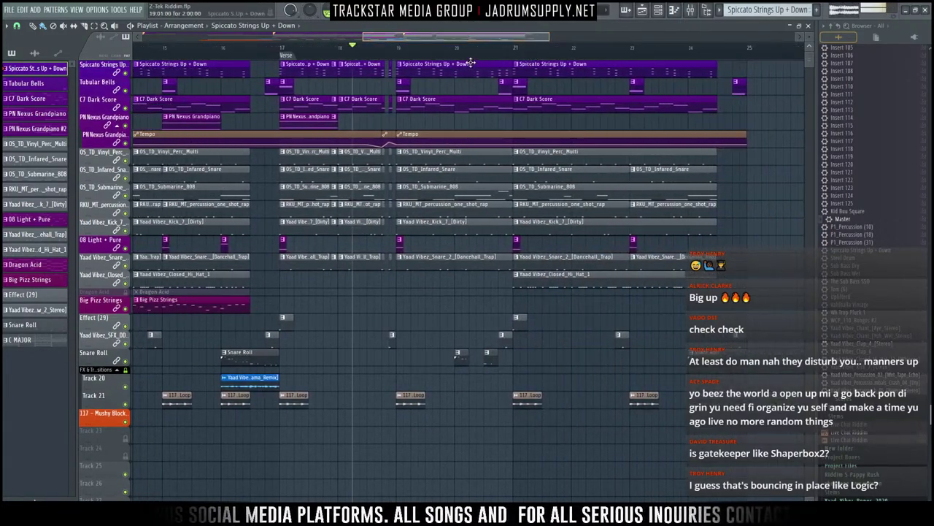
left_click_drag(506, 41, 525, 41)
scroll(491, 50, "down", 5)
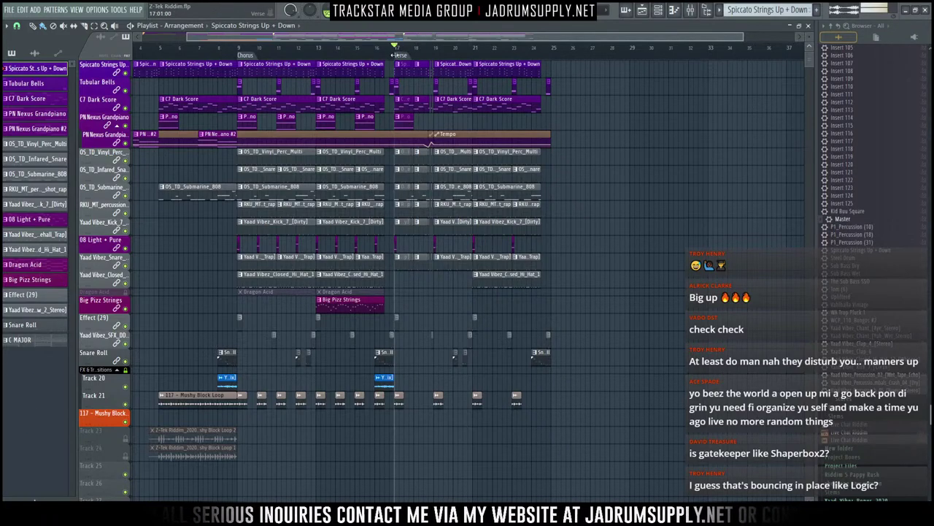
key("space")
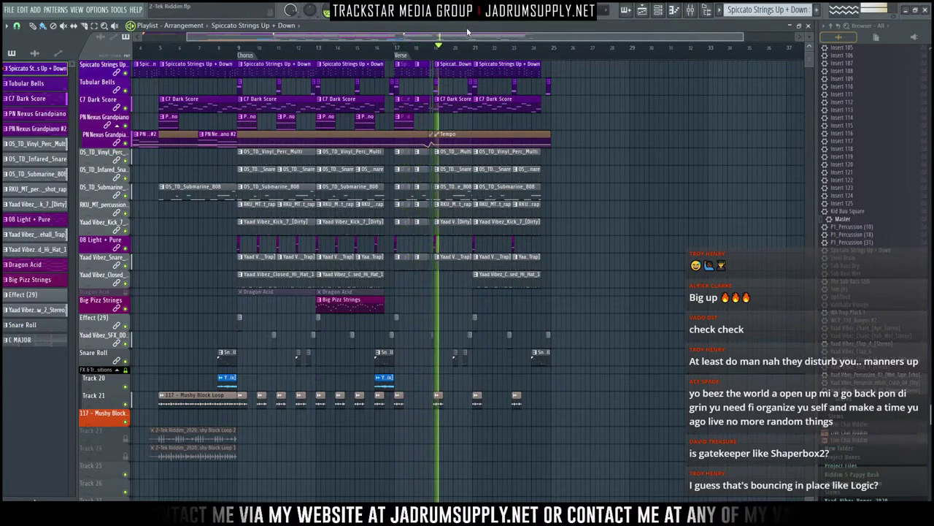
key("space")
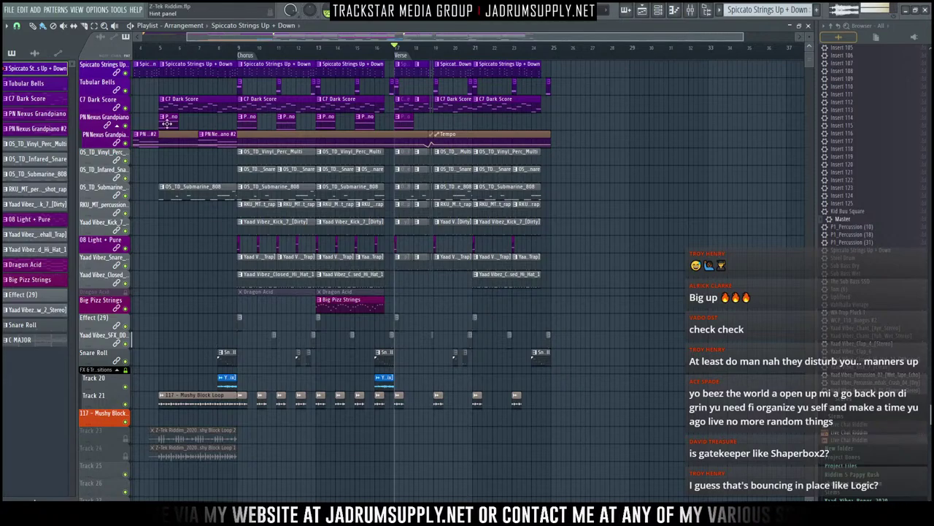
Step: Play the Verse again and examine the clips from bar 19 to bar 25
key("space")
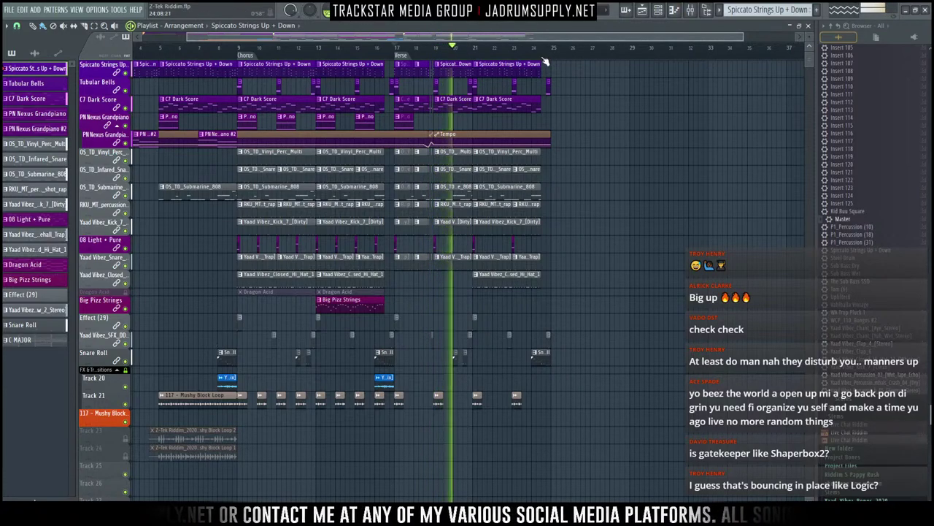
scroll(545, 62, "up", 2)
scroll(545, 61, "up", 3)
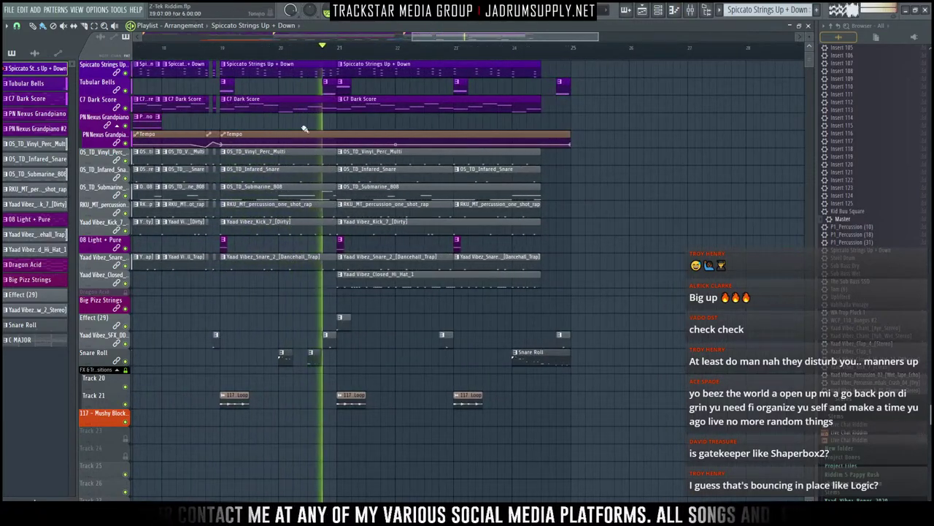
scroll(321, 57, "up", 2)
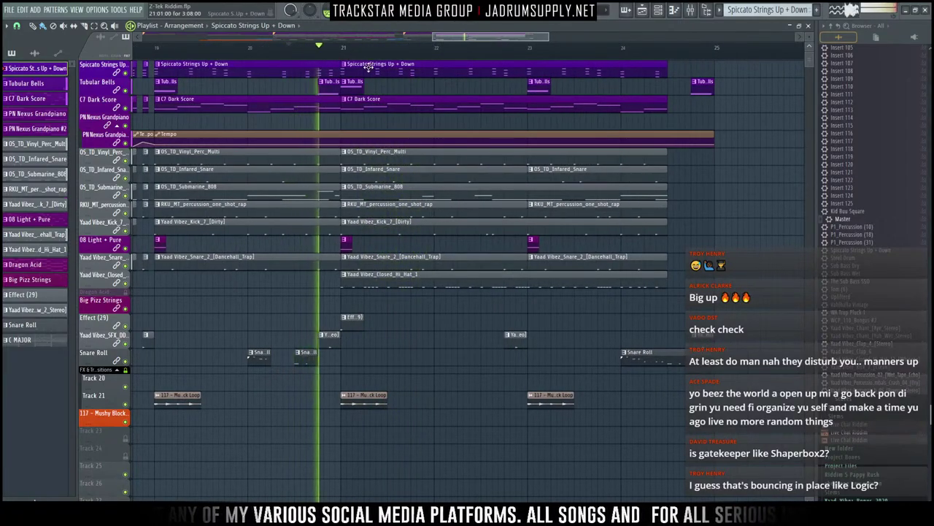
key("space")
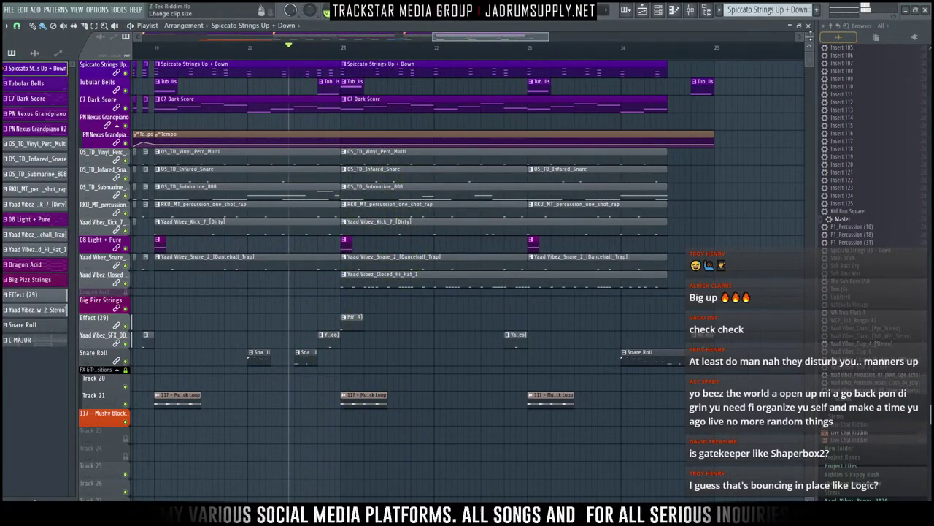
Step: Copy the current song tempo value and paste it (18%) into a new Tempo automation point at bar 21
left_click_drag(809, 36, 792, 49)
scroll(421, 150, "down", 2)
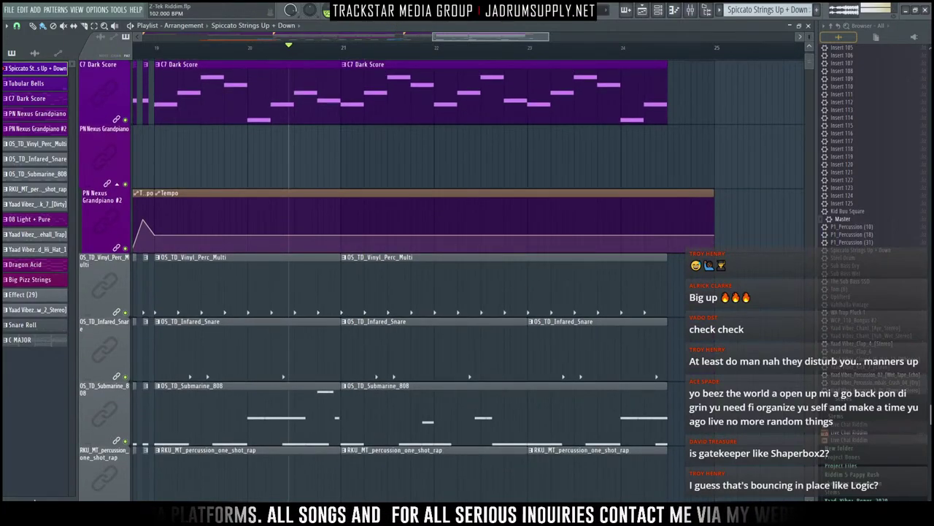
right_click(398, 22)
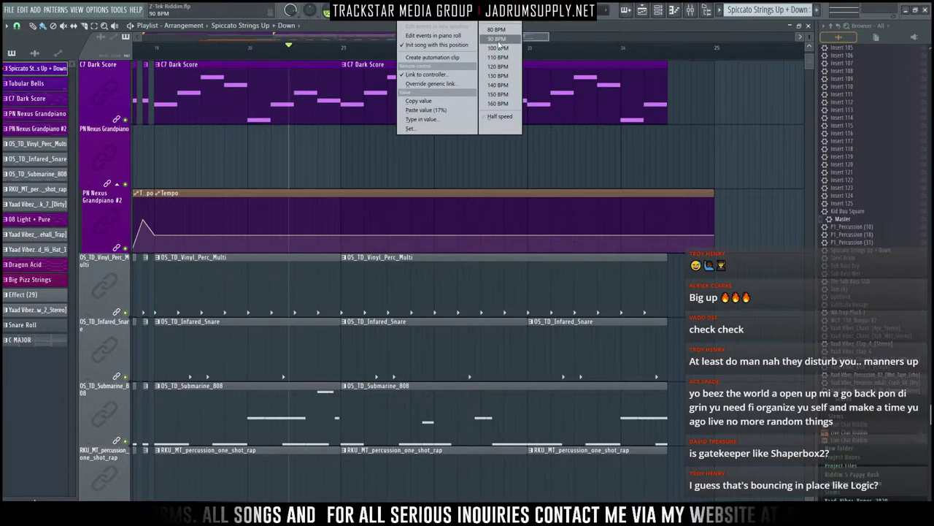
left_click(443, 103)
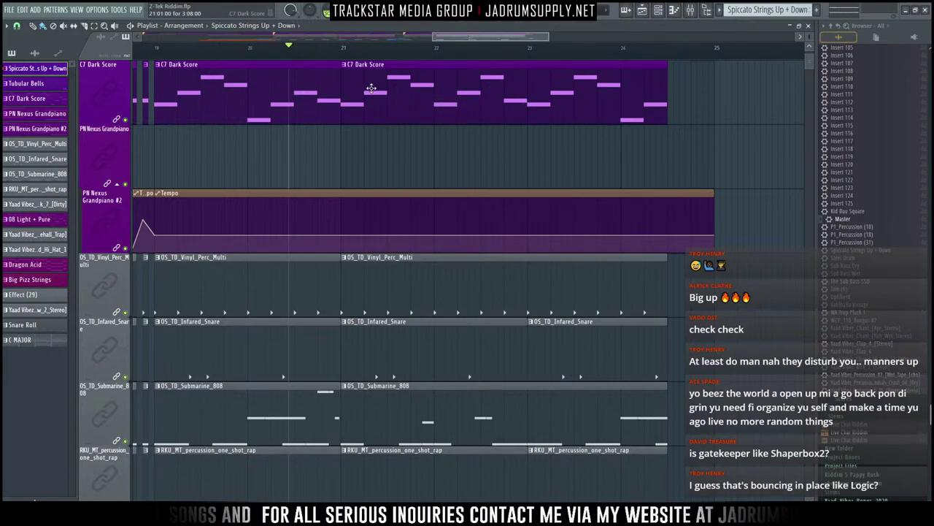
key("space")
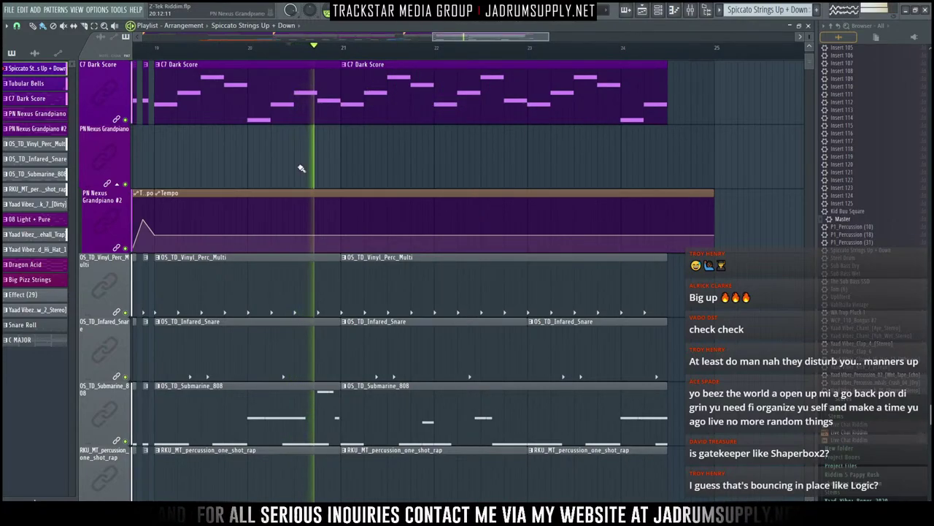
key("space")
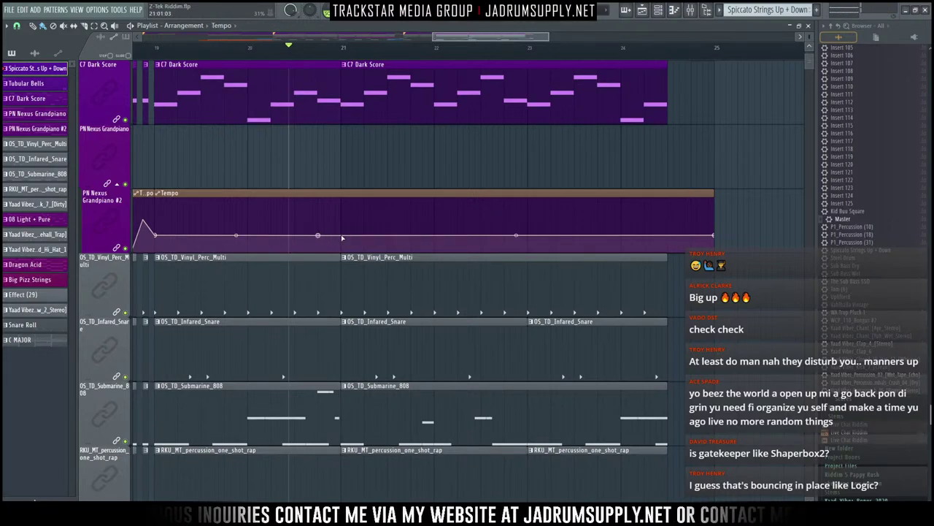
right_click(343, 236)
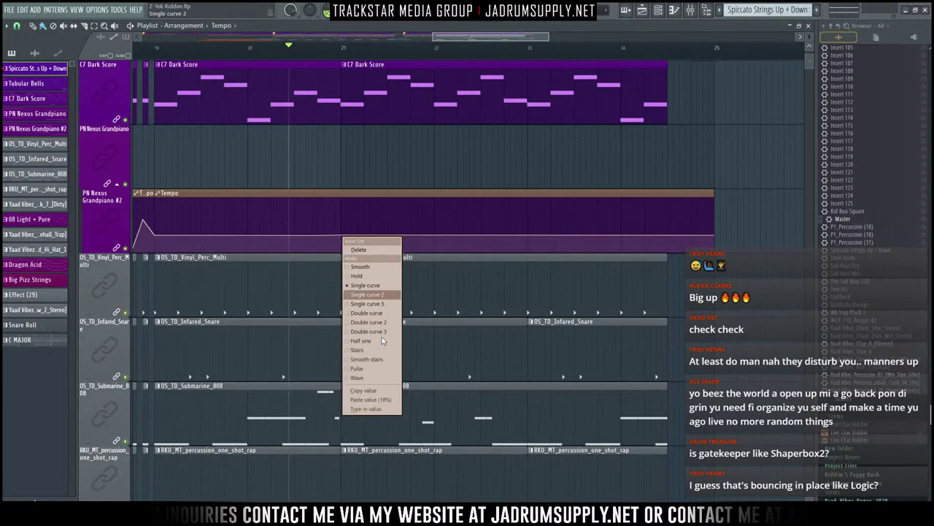
left_click(387, 400)
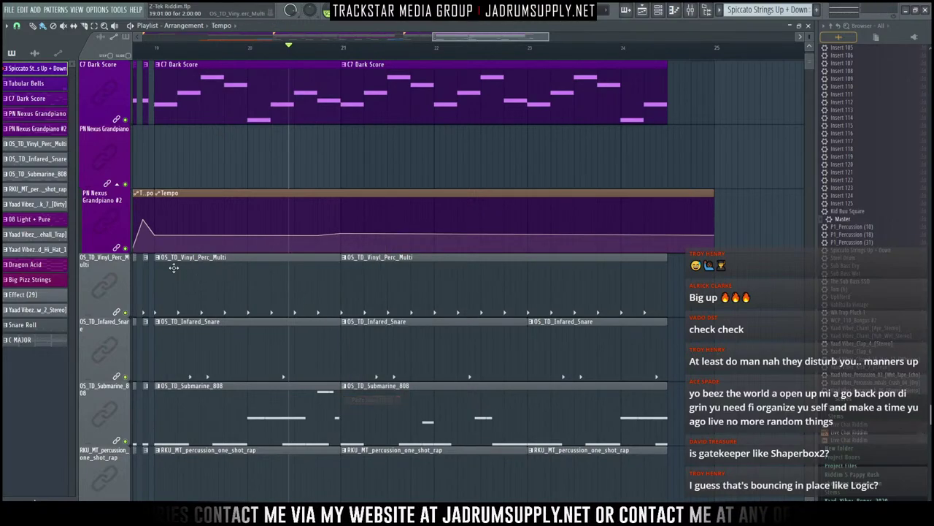
Step: Copy the Tempo value at the bar 19 point and paste it into the point just before bar 21
right_click(158, 233)
left_click(186, 392)
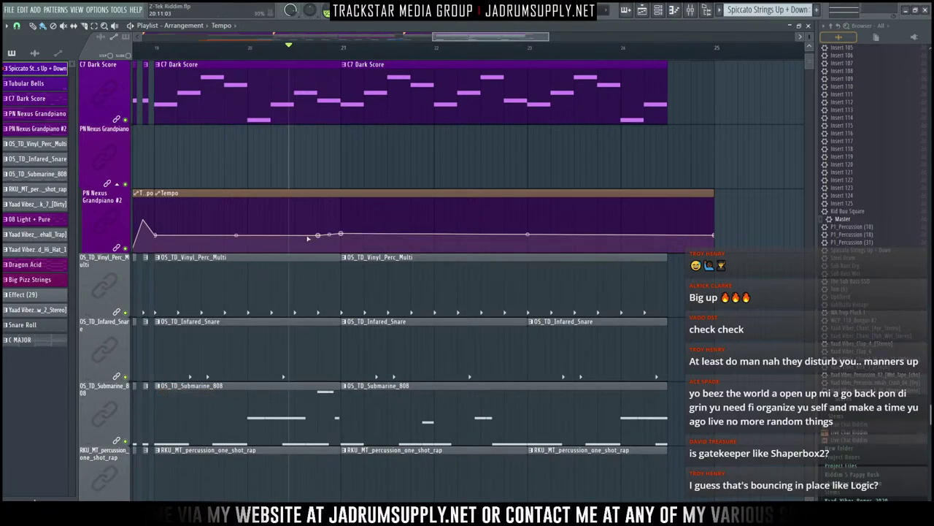
right_click(318, 235)
left_click(346, 401)
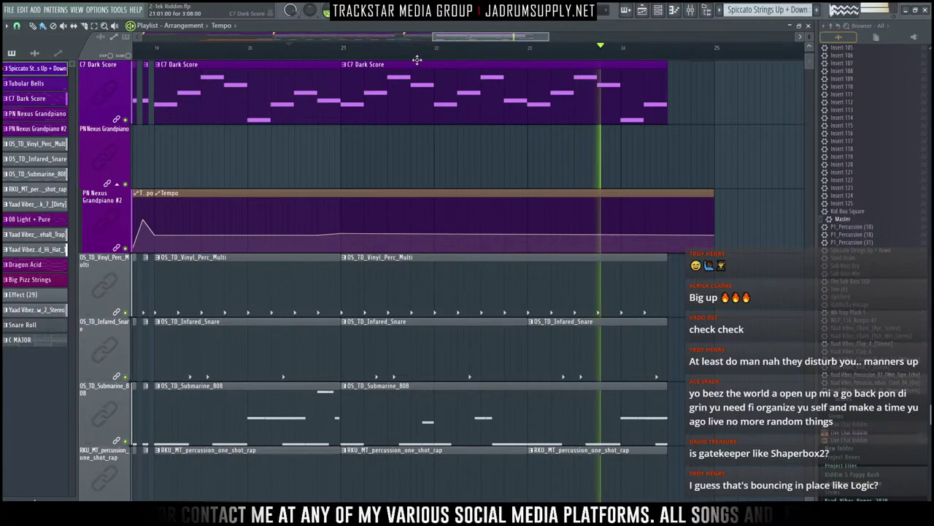
Step: Add a Tempo point where the pattern clips end in bar 24 and give it bar 21's copied value (18%)
scroll(442, 57, "down", 5)
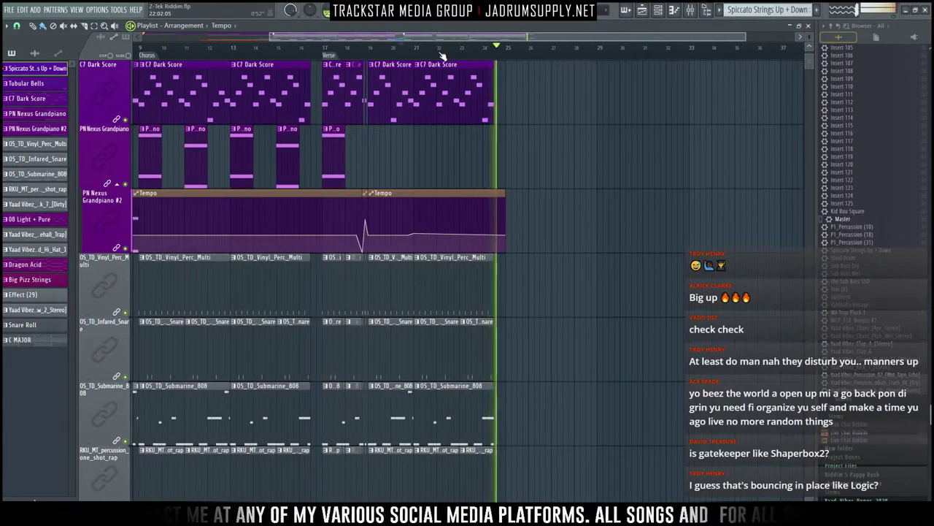
scroll(456, 57, "up", 5)
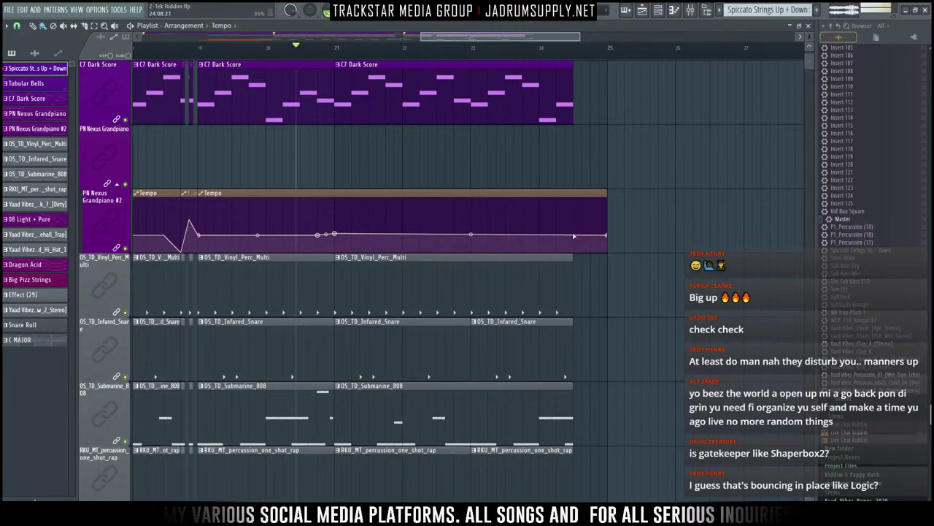
right_click(575, 233)
left_click(616, 399)
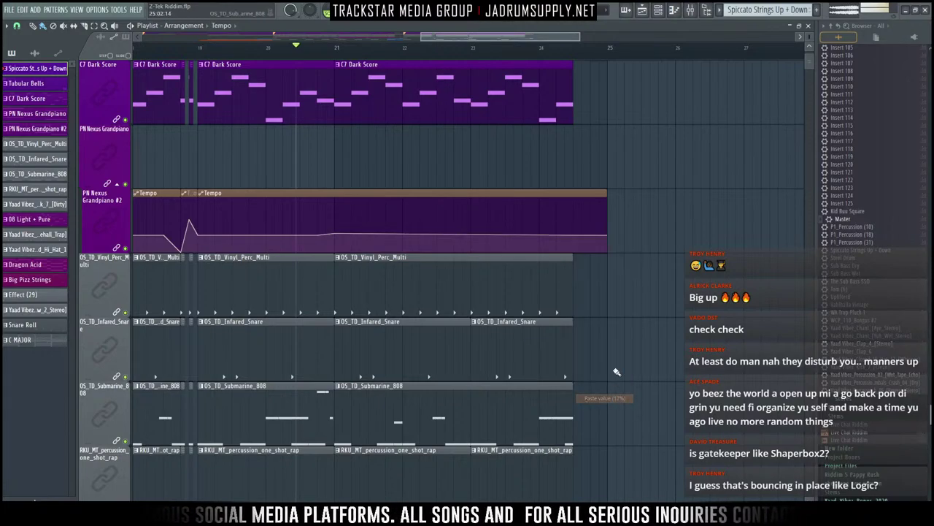
right_click(335, 236)
left_click(383, 380)
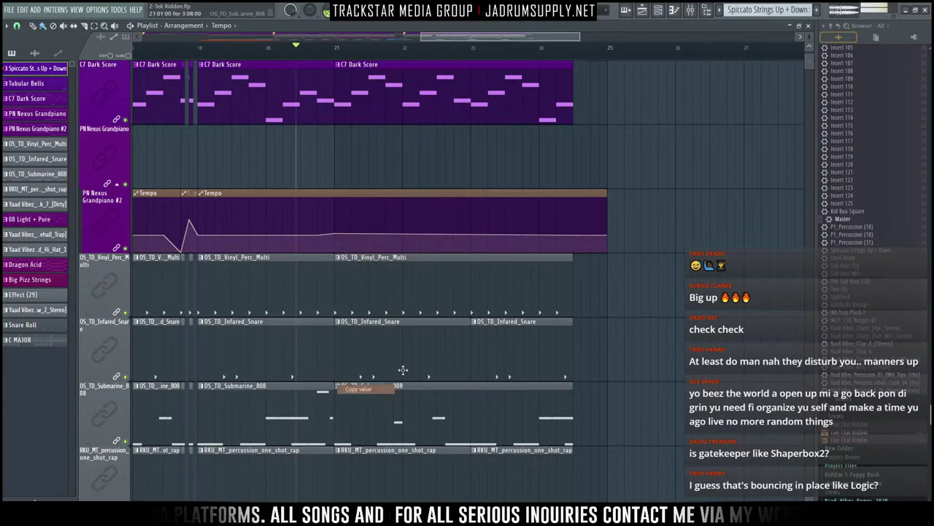
right_click(576, 235)
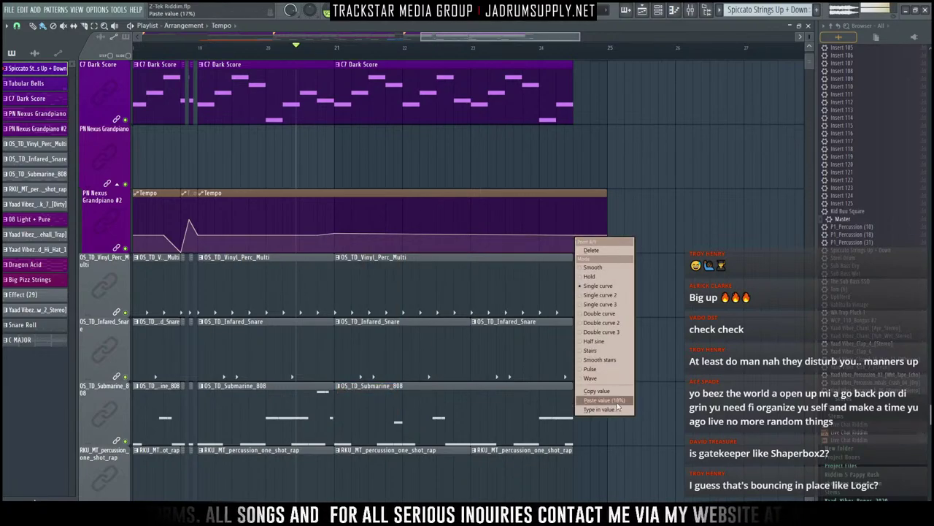
left_click(615, 400)
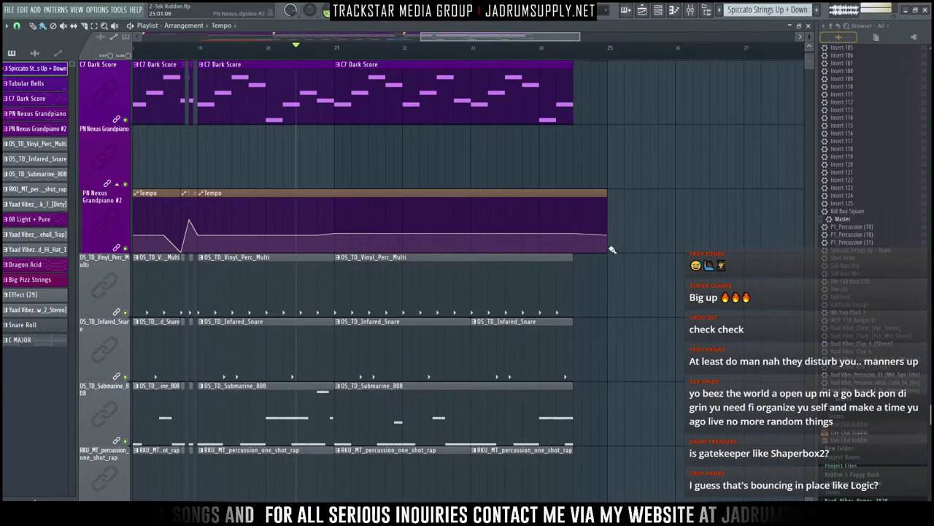
Step: Play from the Verse, cut a one-step slice from its clips at 17:15:00, and repeat the slice at 17:16:00
scroll(354, 44, "down", 4)
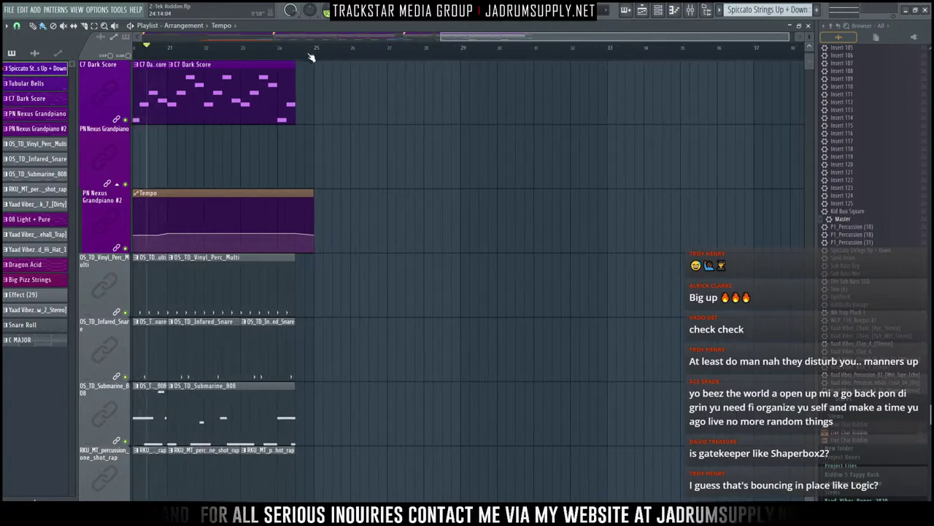
left_click(401, 50)
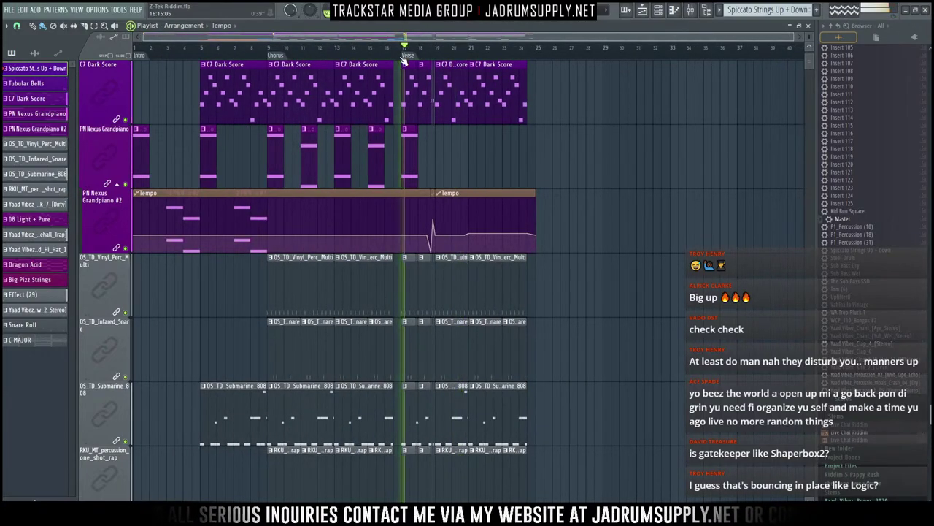
scroll(424, 71, "up", 5)
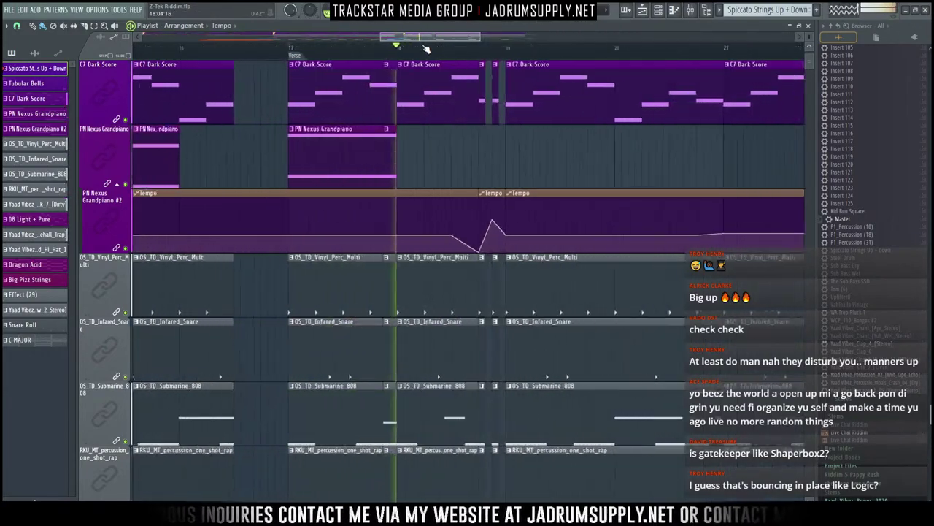
scroll(314, 458, "down", 2)
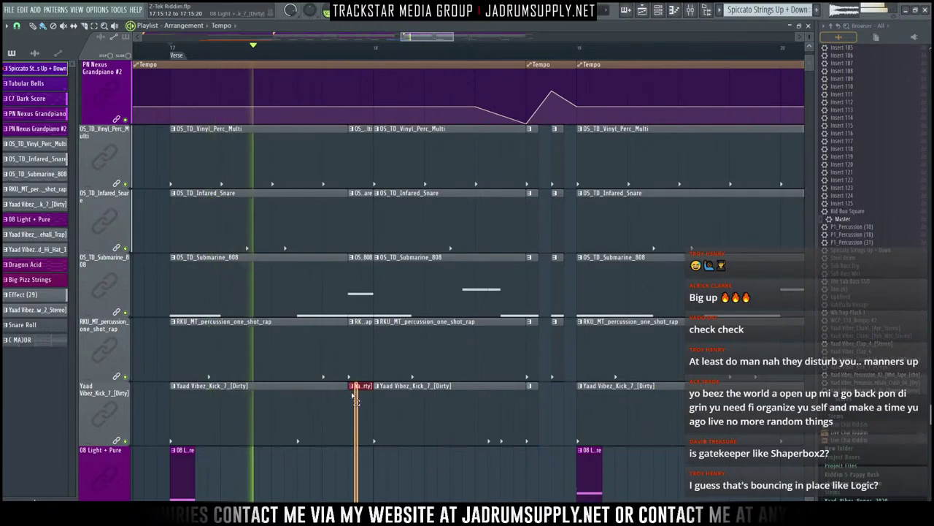
scroll(381, 123, "up", 3)
scroll(380, 123, "up", 1)
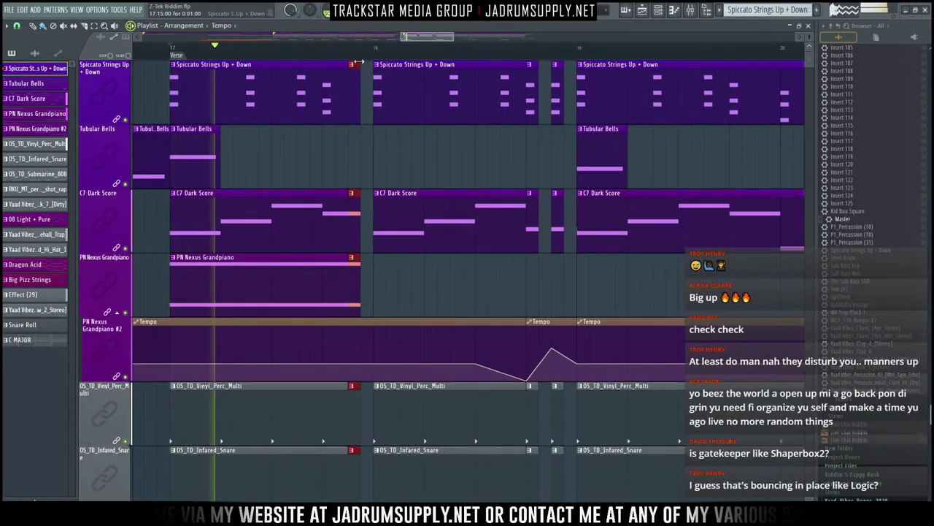
scroll(374, 84, "up", 2)
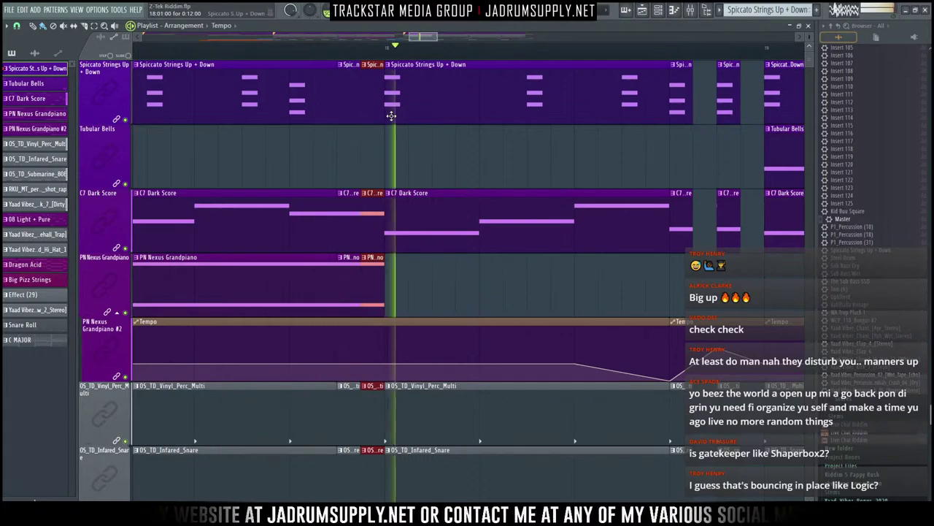
Step: Delete the one-step slices before bar 18 from the vinyl percussion, Infared snare, Submarine 808, RKU percussion and Kick 7 tracks
scroll(375, 62, "down", 2)
scroll(361, 282, "down", 4)
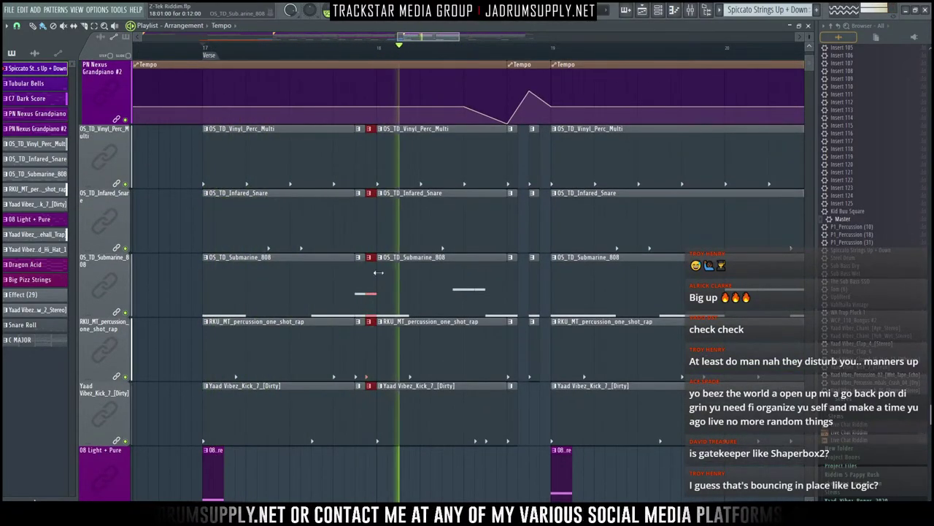
right_click(365, 358)
key("space")
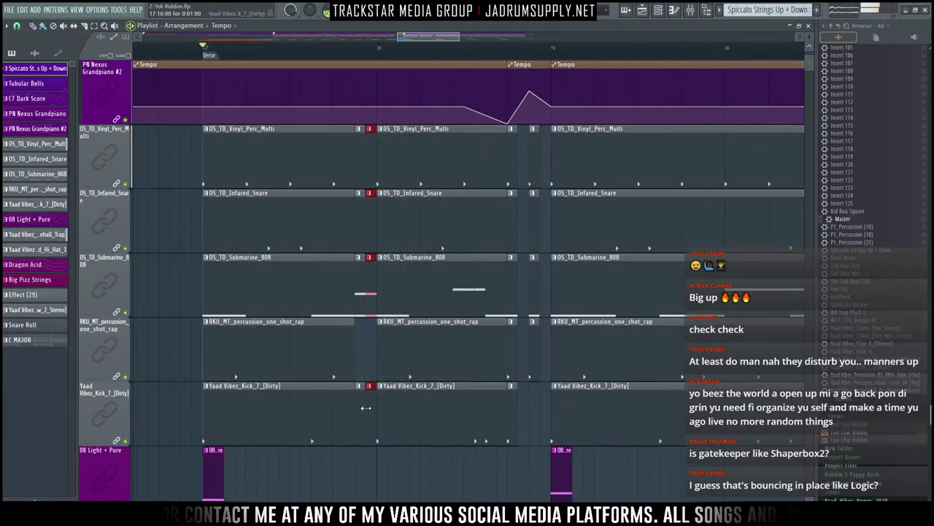
right_click(366, 407)
key("space")
right_click(364, 227)
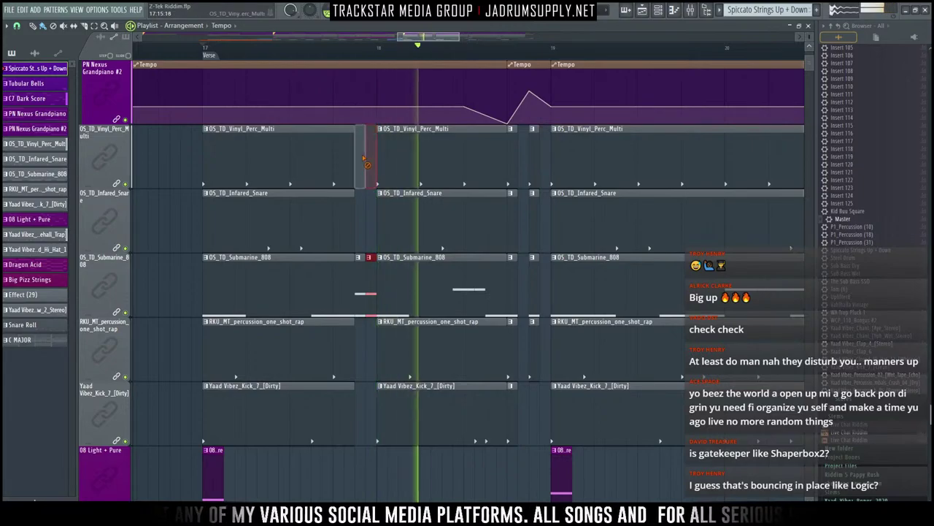
scroll(374, 181, "up", 4)
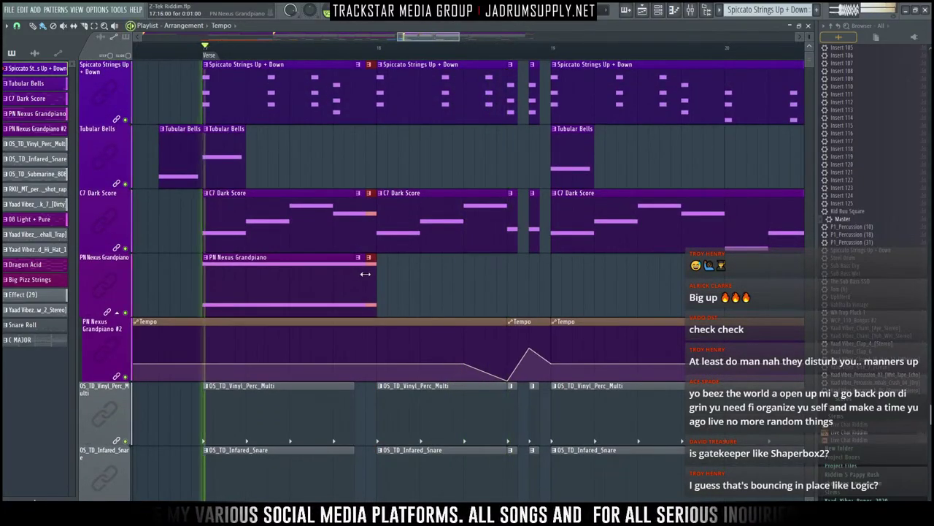
scroll(369, 270, "down", 5)
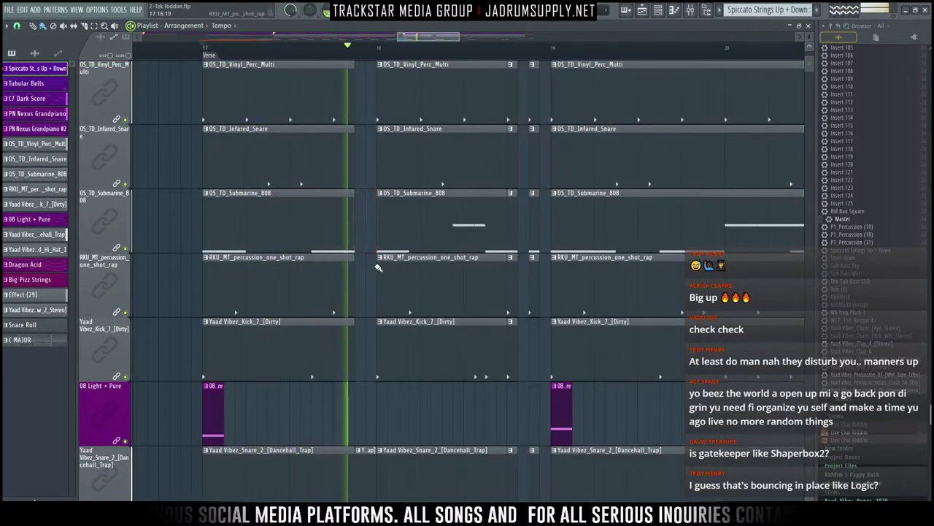
Step: Delete the one-step slices before bar 18 from the PN Nexus Grandpiano, C7 Dark Score and Spiccato Strings tracks
scroll(376, 270, "up", 5)
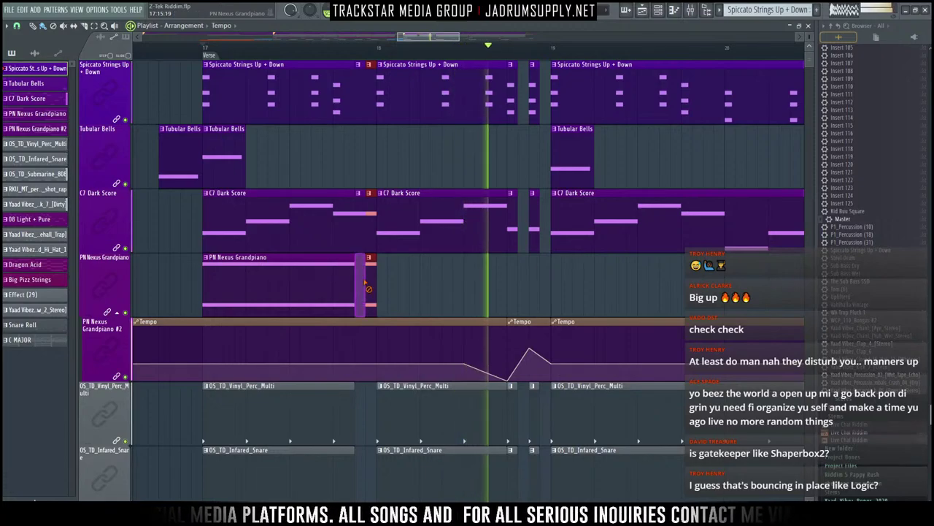
right_click(365, 285)
right_click(366, 219)
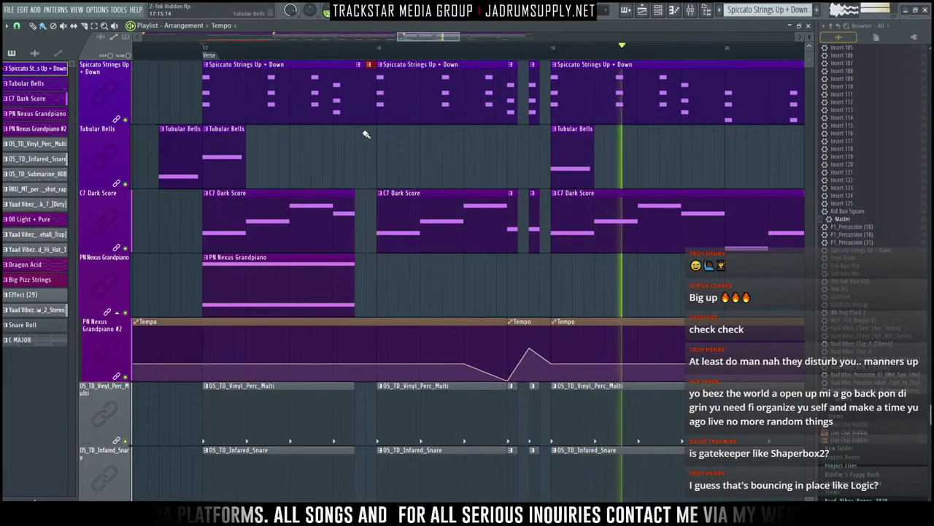
right_click(366, 94)
Step: Lower the tempo peak at 18:15:00, round the tempo dip and rise before bar 19, and play the transition
left_click(311, 49)
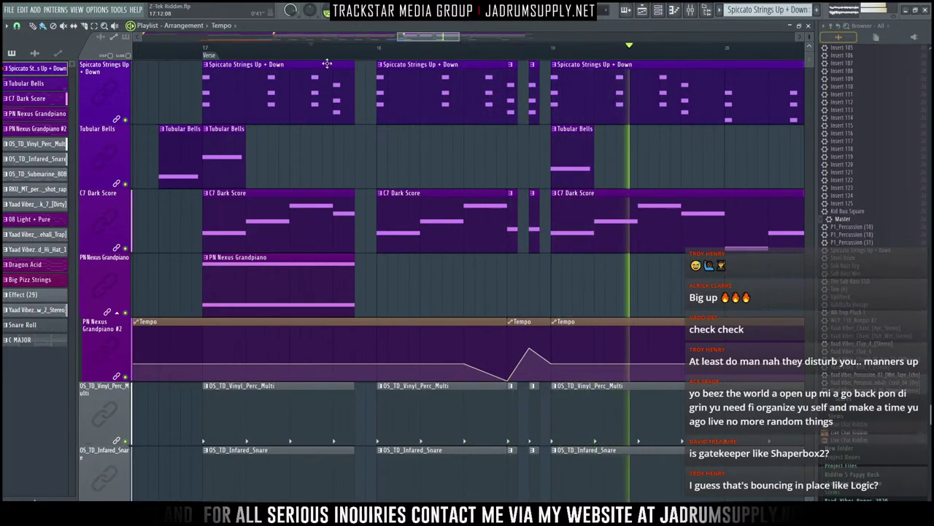
key("space")
key("space")
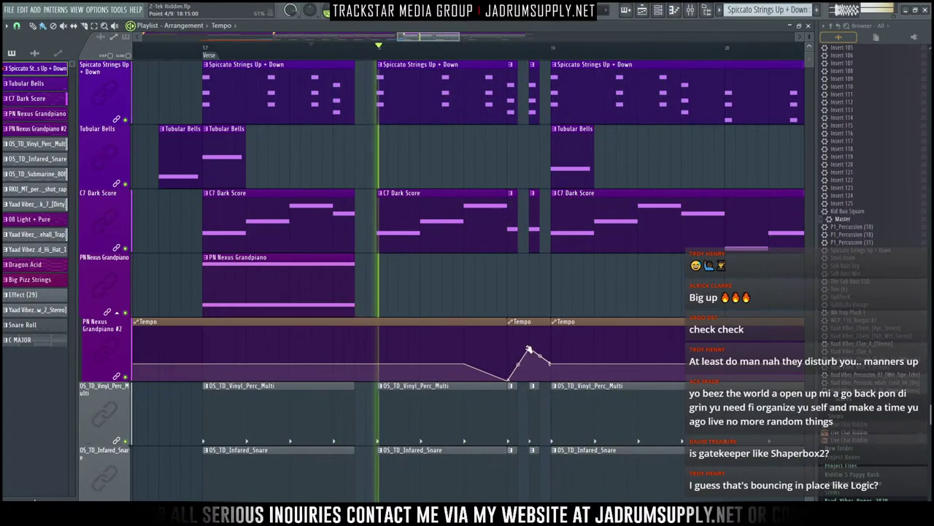
mouse_move(529, 349)
left_mouse_down()
mouse_move(531, 360)
mouse_move(518, 360)
left_mouse_up()
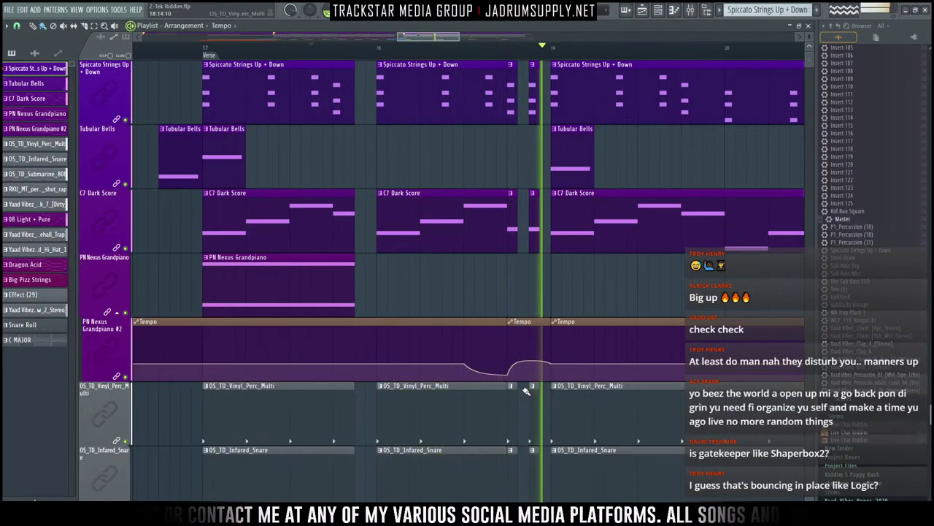
left_click(388, 54)
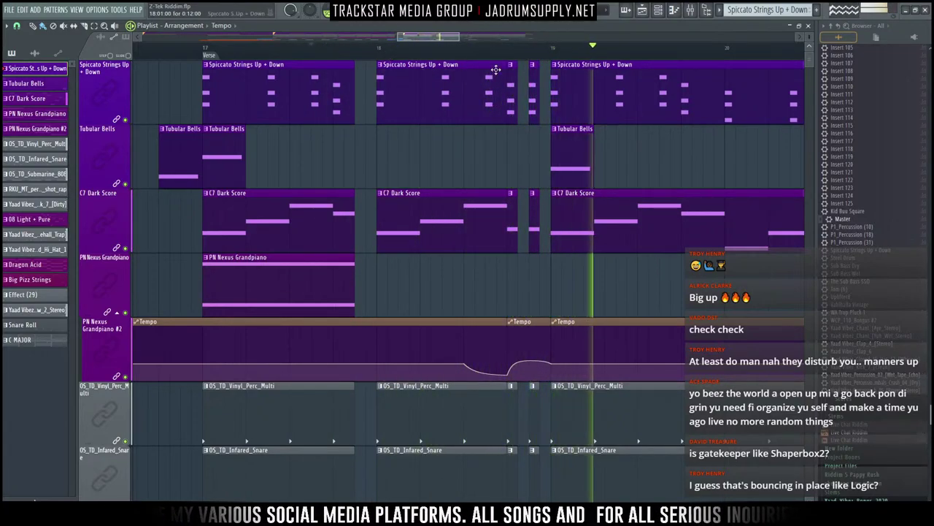
Step: Show the arrangement from bar 19 to 25, and open FabFilter Pro-Q 3 on the Voiceover Chain mixer track
scroll(566, 61, "down", 4)
left_click_drag(430, 39, 515, 46)
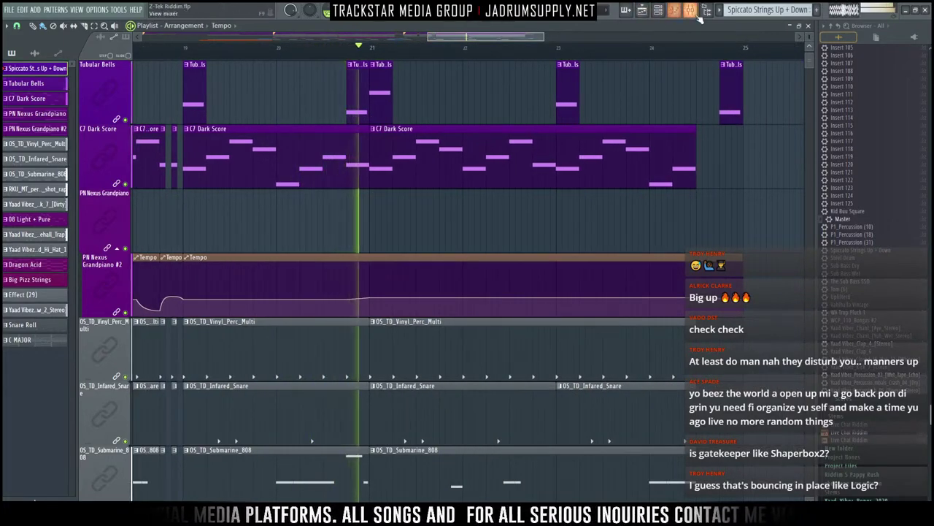
key("F9")
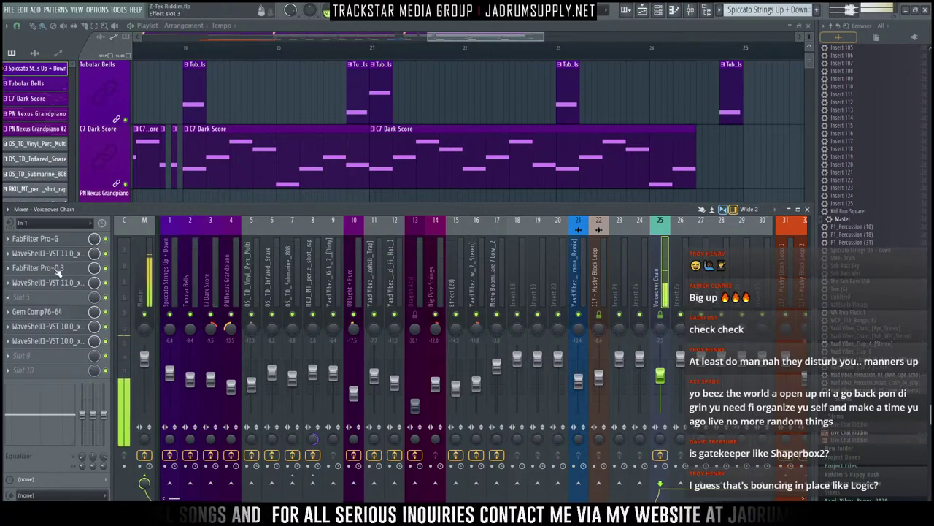
left_click(60, 269)
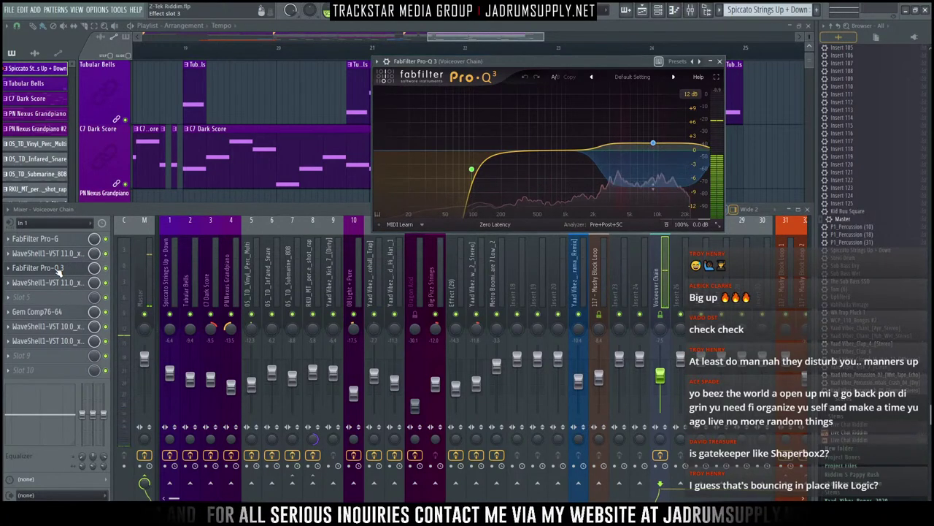
Step: Select the Master mixer track and move its slot 4 WaveShell effect up into slot 3
left_click(145, 272)
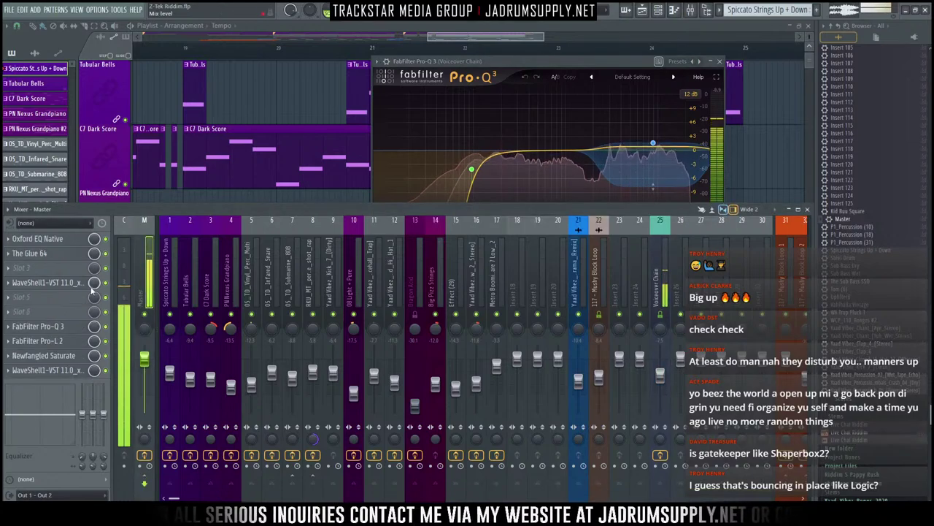
left_click(61, 286)
mouse_move(60, 287)
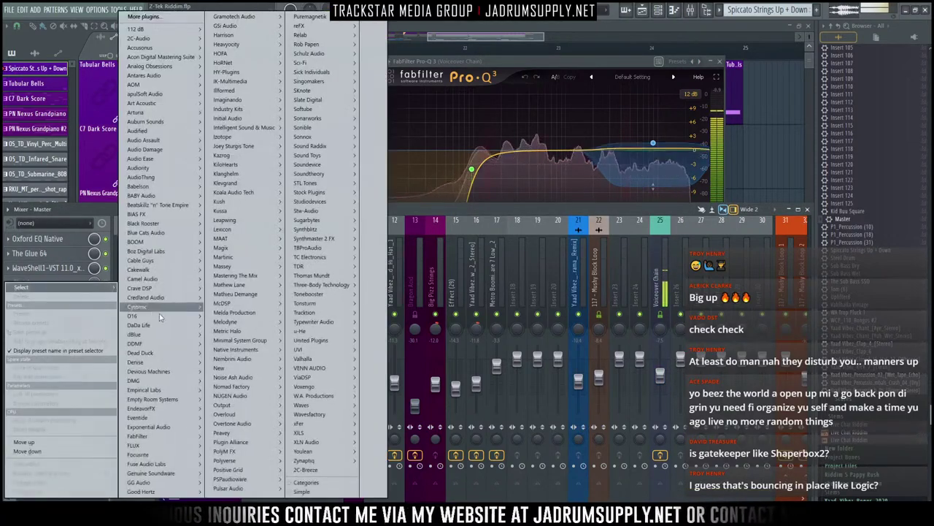
mouse_move(344, 332)
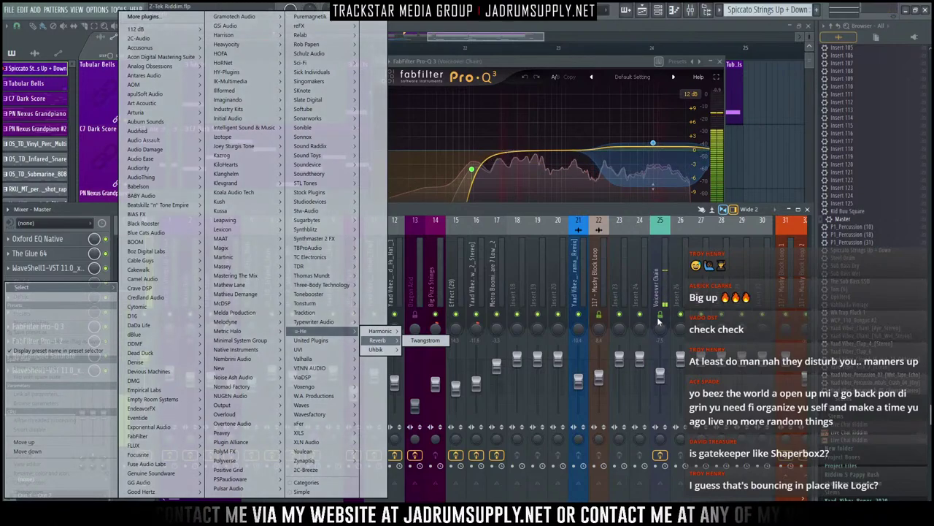
left_click(662, 317)
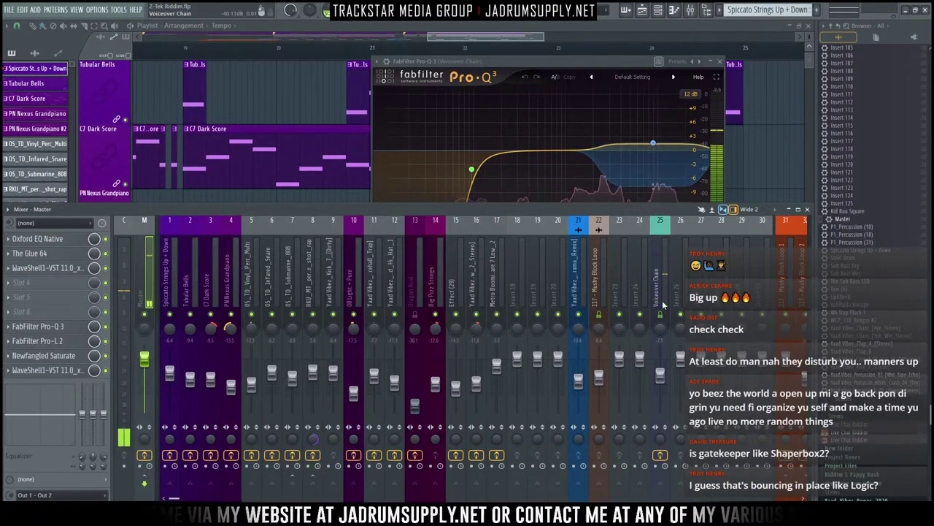
Step: Load the Waves OneKnob Filter Stereo effect into slot 4 of the Master track
left_click(56, 285)
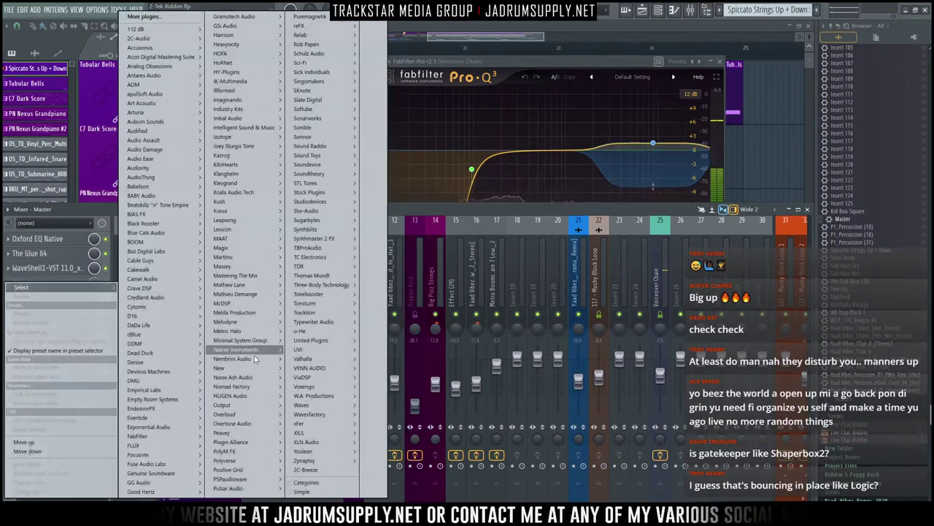
mouse_move(336, 405)
mouse_move(397, 407)
left_click(435, 409)
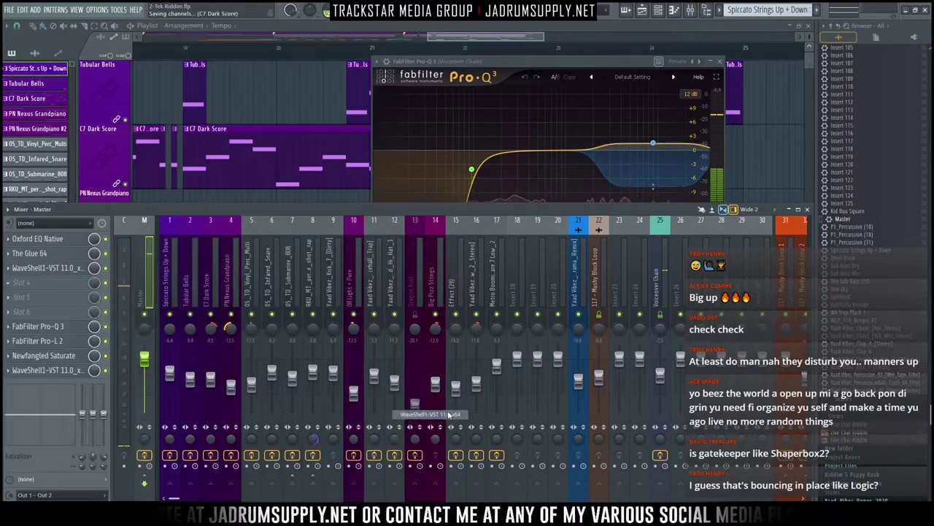
left_click(150, 166)
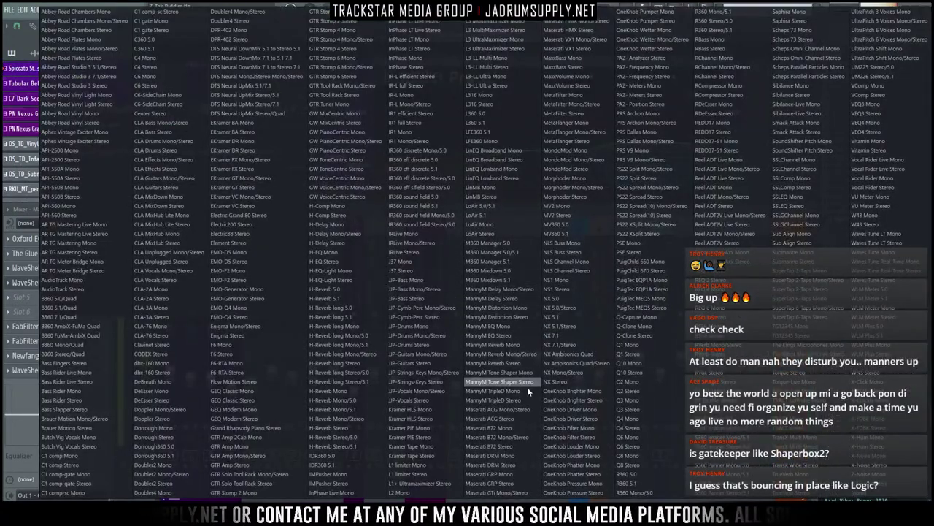
left_click(592, 436)
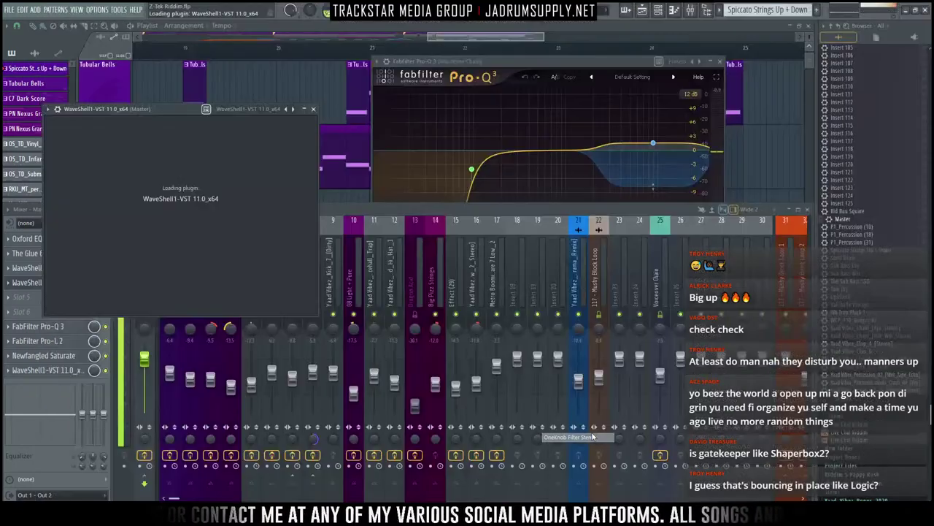
Step: Move the OneKnob Filter window away from the effect slots and lower its filter knob to just under 5
left_click(51, 111)
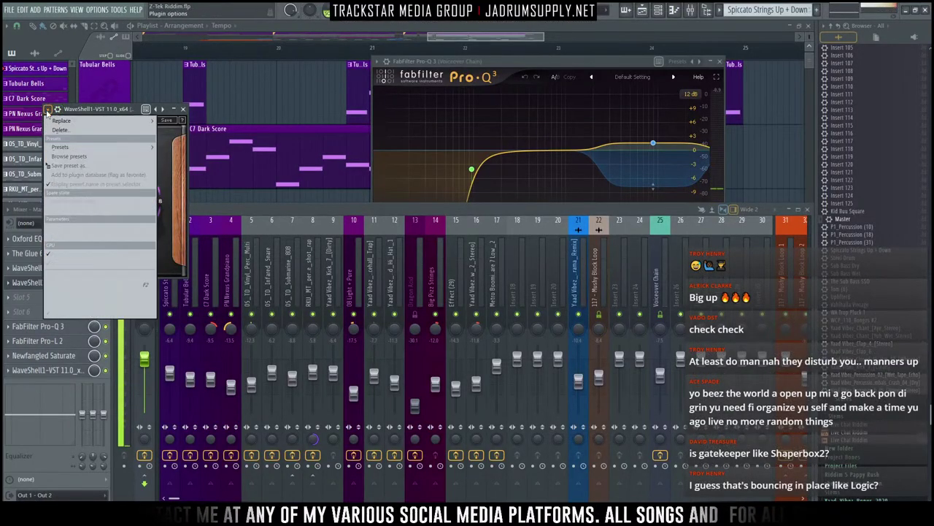
mouse_move(143, 152)
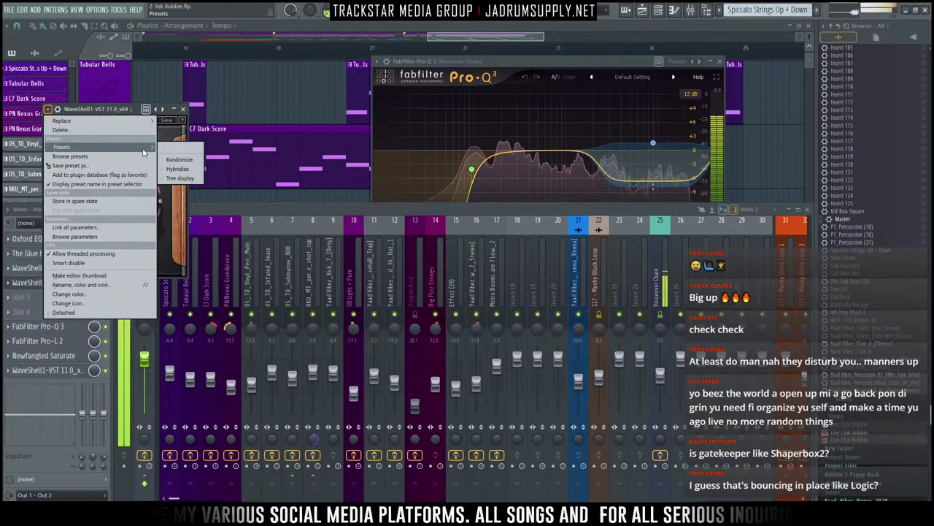
left_click(120, 110)
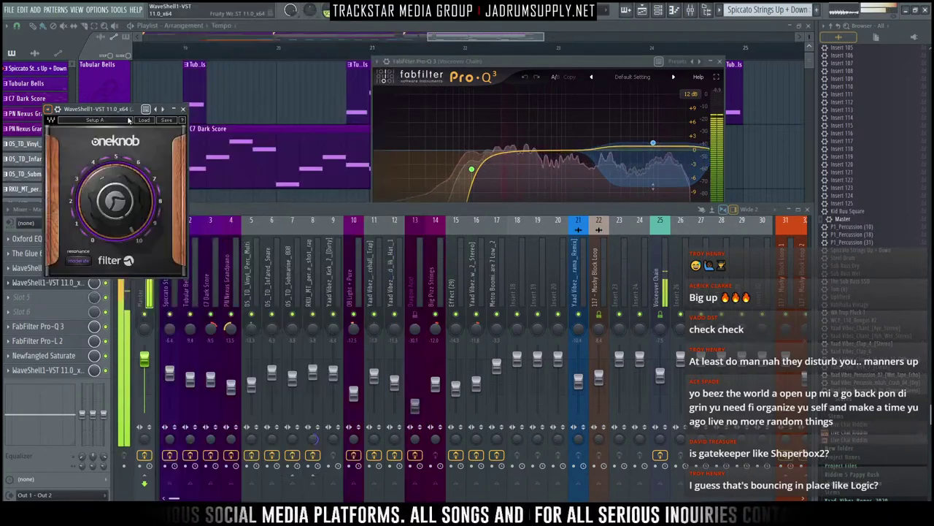
left_click_drag(103, 111, 431, 189)
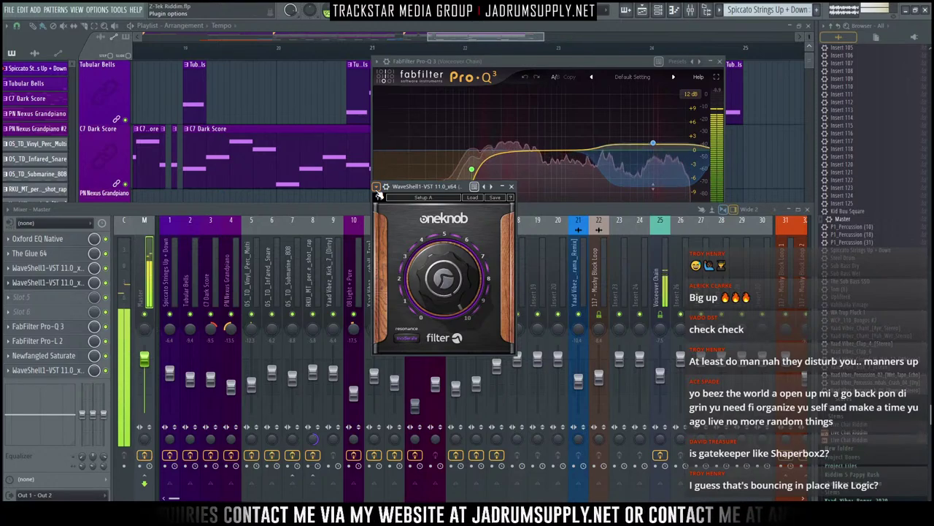
scroll(254, 84, "down", 1)
scroll(272, 52, "down", 4)
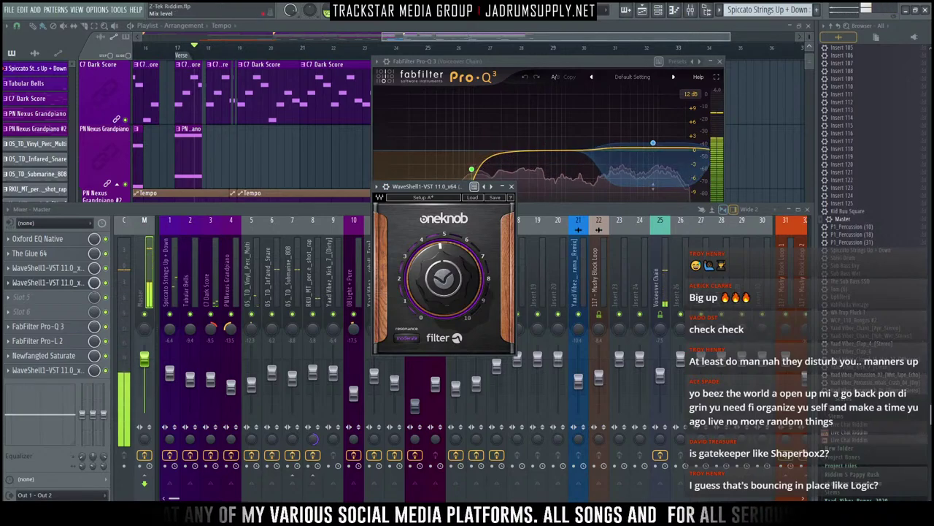
Step: Create an automation clip for the mix level of the Master's slot 4 OneKnob Filter, and close the plugin and mixer windows
right_click(97, 287)
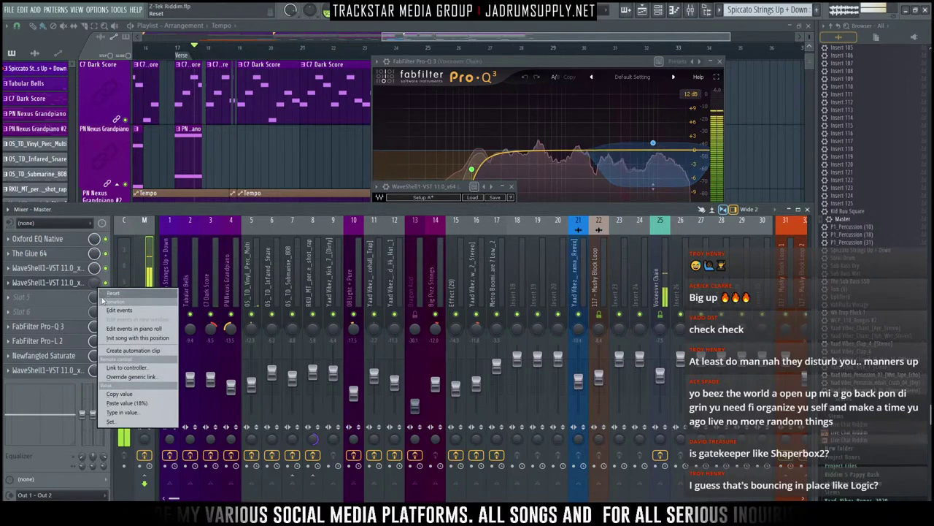
left_click(126, 395)
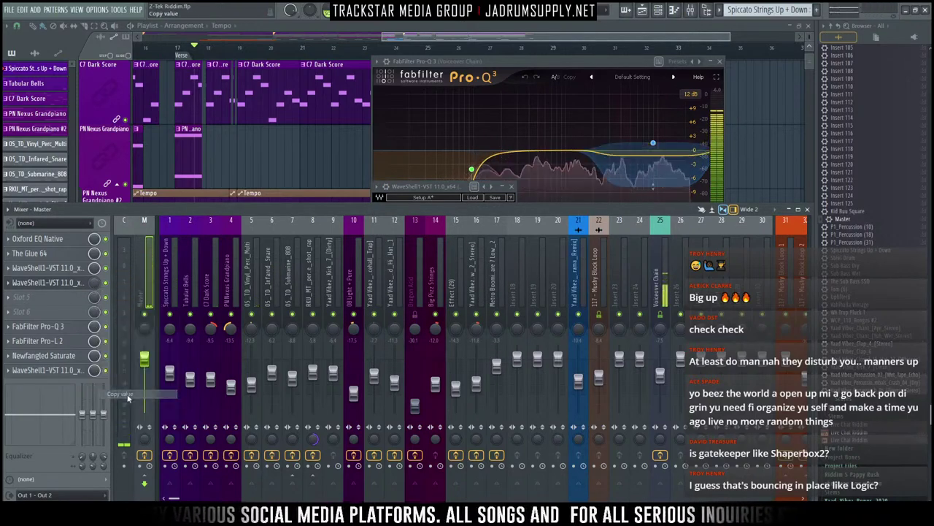
right_click(94, 284)
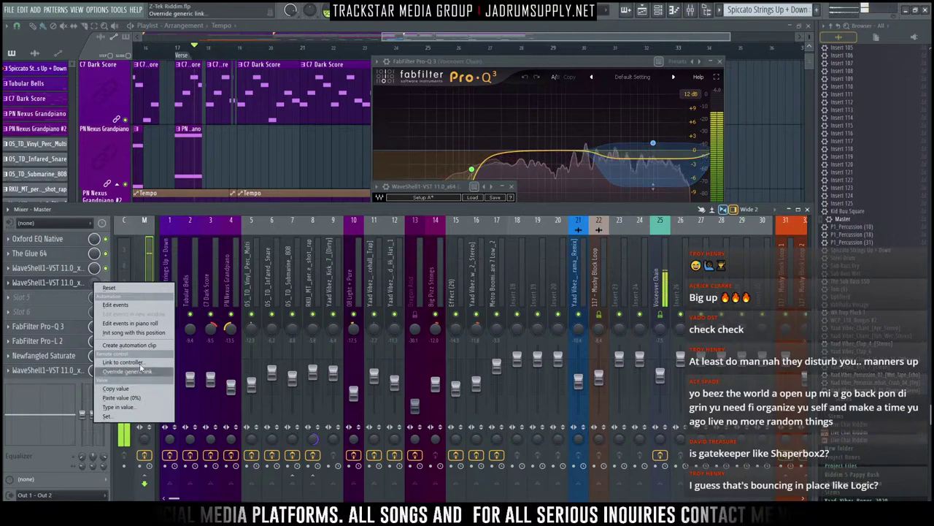
left_click(129, 344)
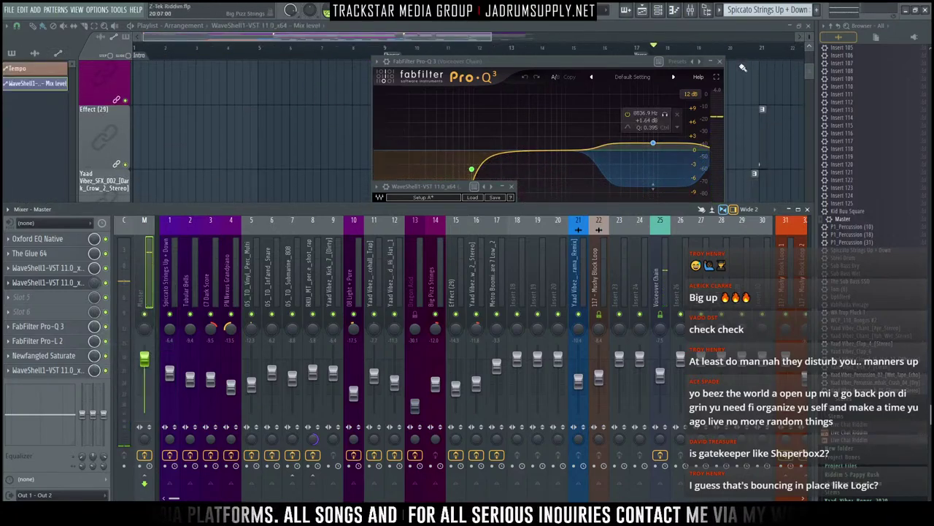
left_click(720, 62)
left_click(807, 210)
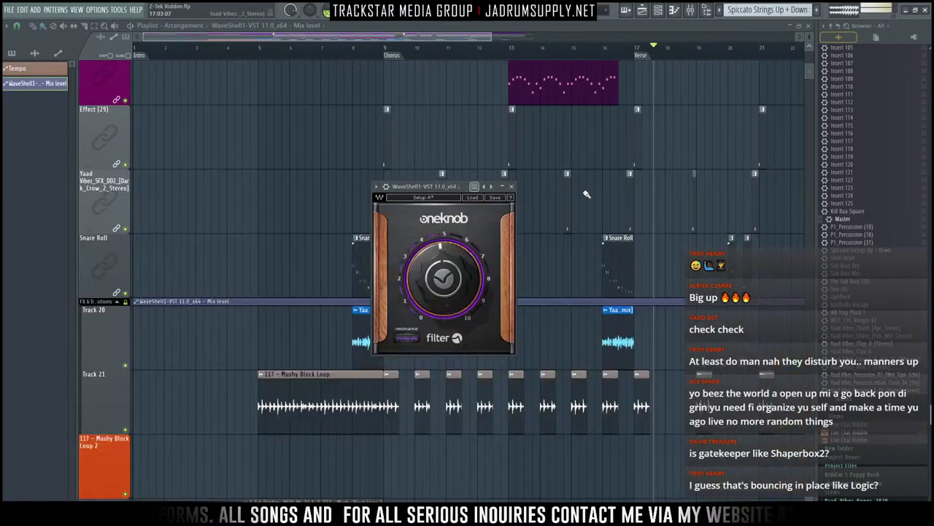
left_click(511, 187)
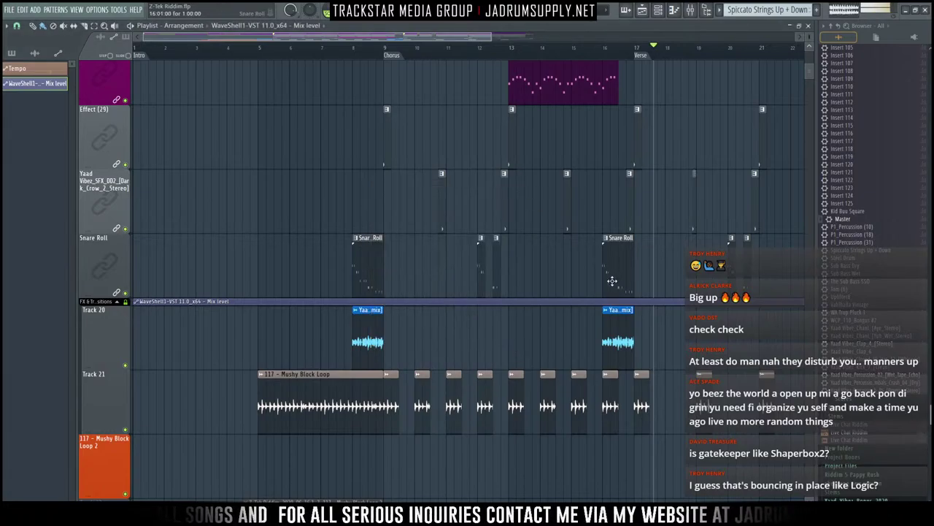
Step: Move the Mix level automation clip up to the PN Nexus Grandpiano track, above the Tempo clip, and play the arrangement around bar 19
scroll(157, 305, "up", 6)
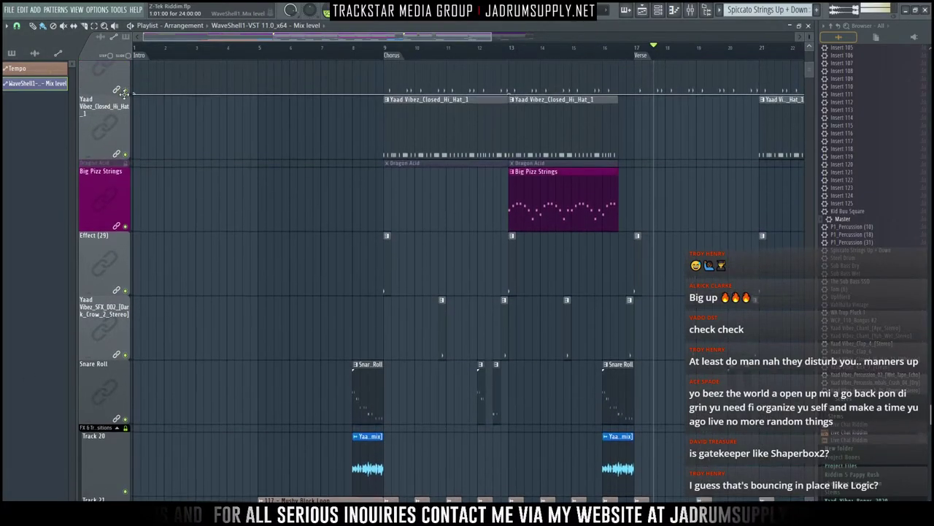
scroll(76, 215, "up", 8)
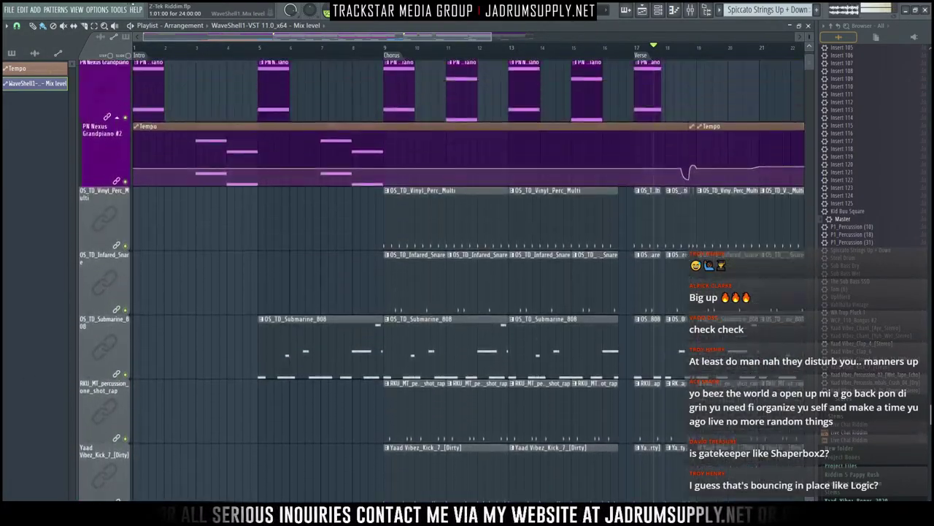
scroll(502, 56, "down", 4)
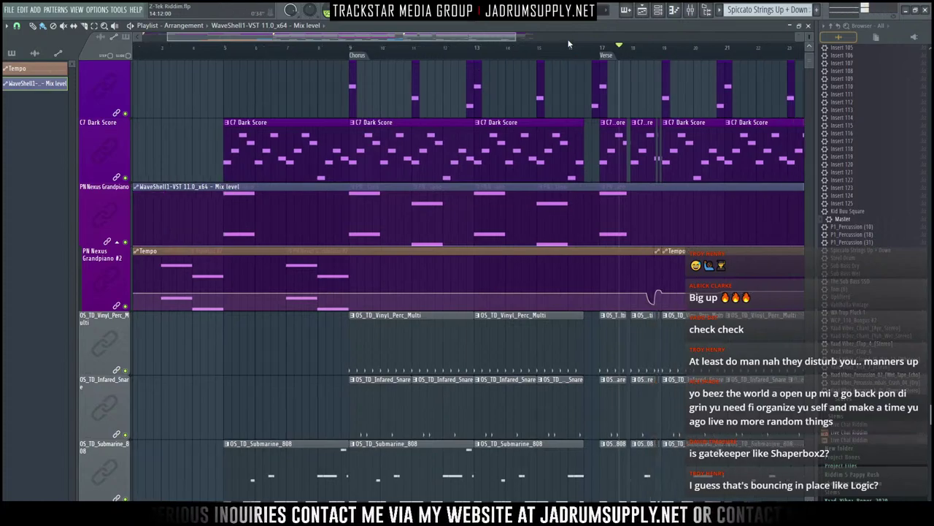
scroll(496, 56, "up", 2)
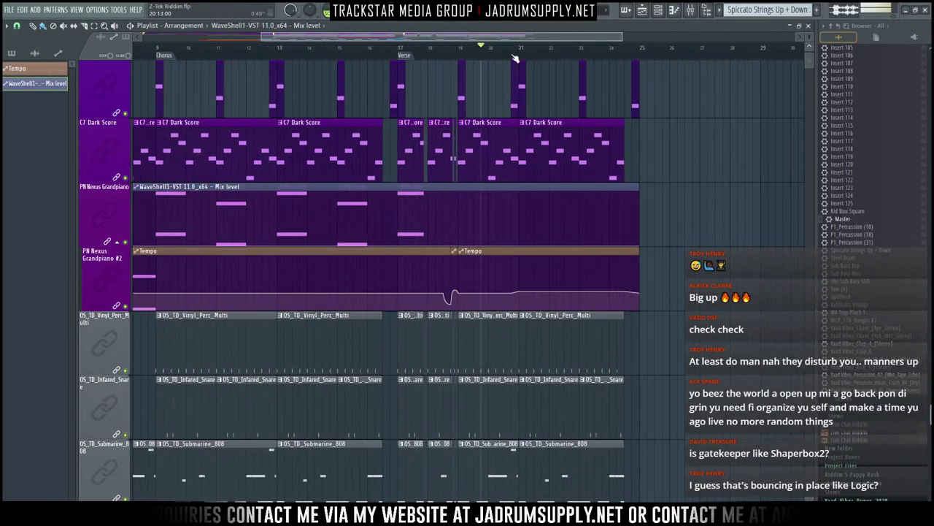
scroll(514, 57, "up", 3)
key("space")
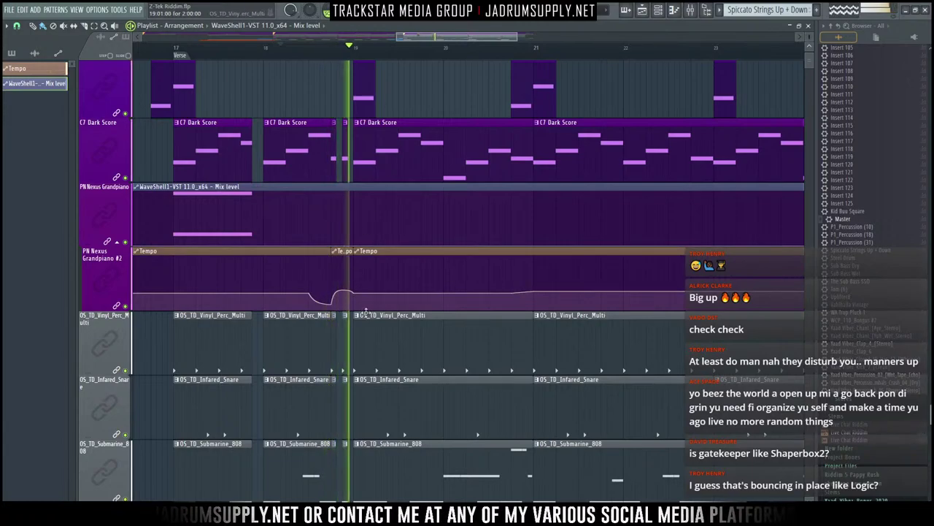
Step: Add Mix level points that switch the filter fully on from bar 20 to 20:05, and play that section
right_click(446, 210)
right_click(469, 234)
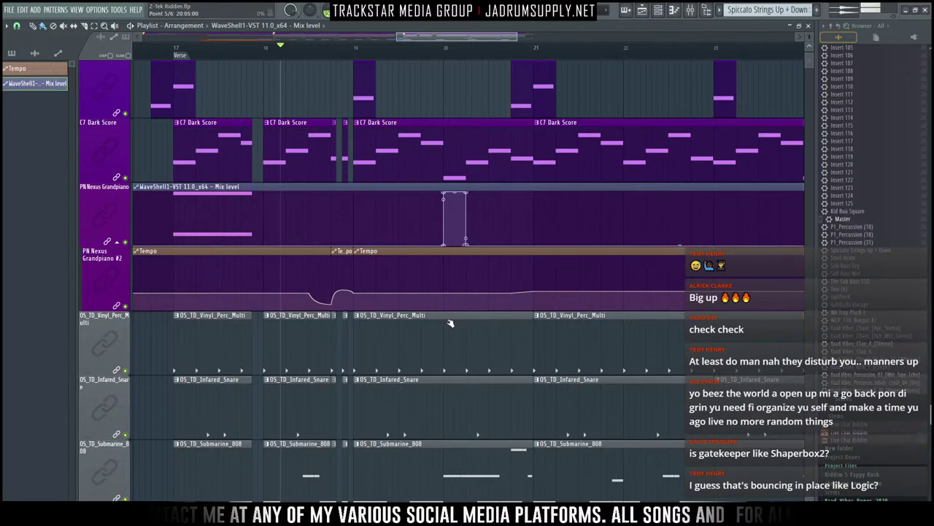
key("space")
left_click(418, 49)
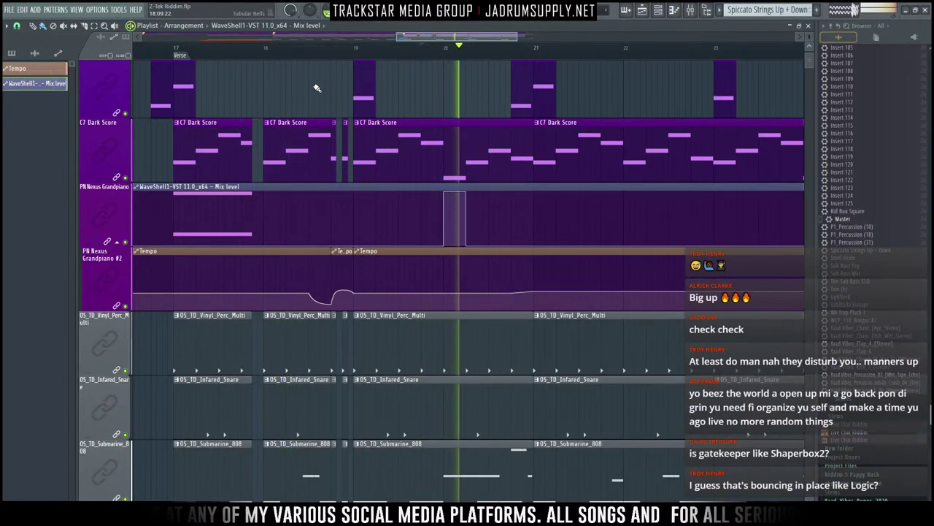
key("space")
key("space")
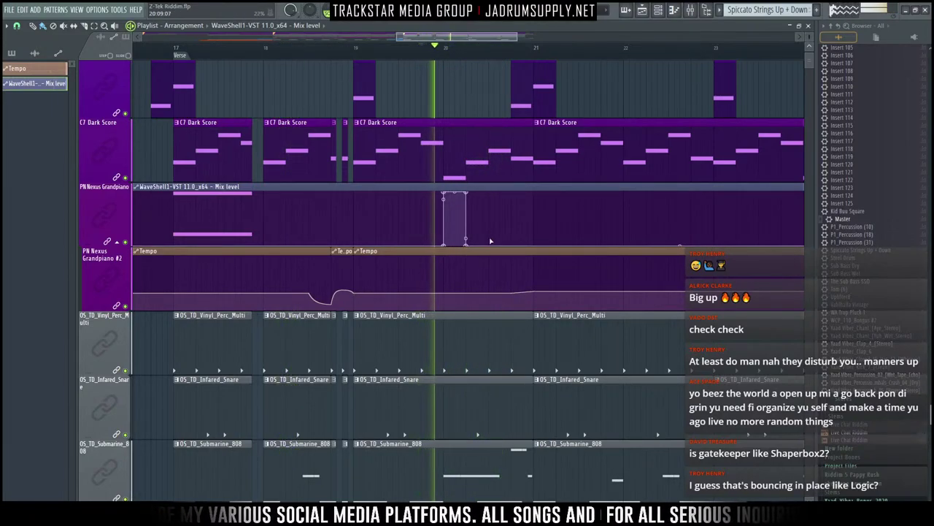
Step: Ramp the filter's mix level from zero at 20:09 to full at bar 21, and bring it back to zero at bar 22
key("space")
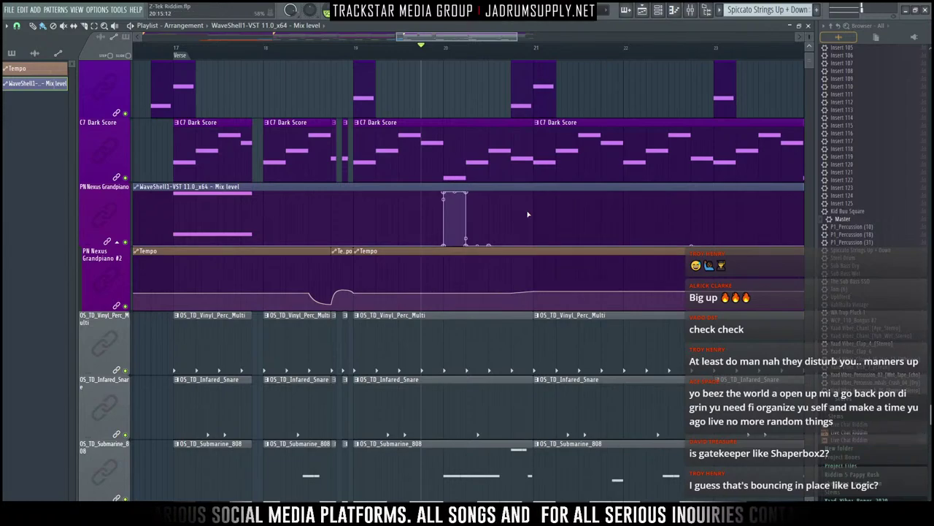
left_click(535, 189)
right_click(512, 198)
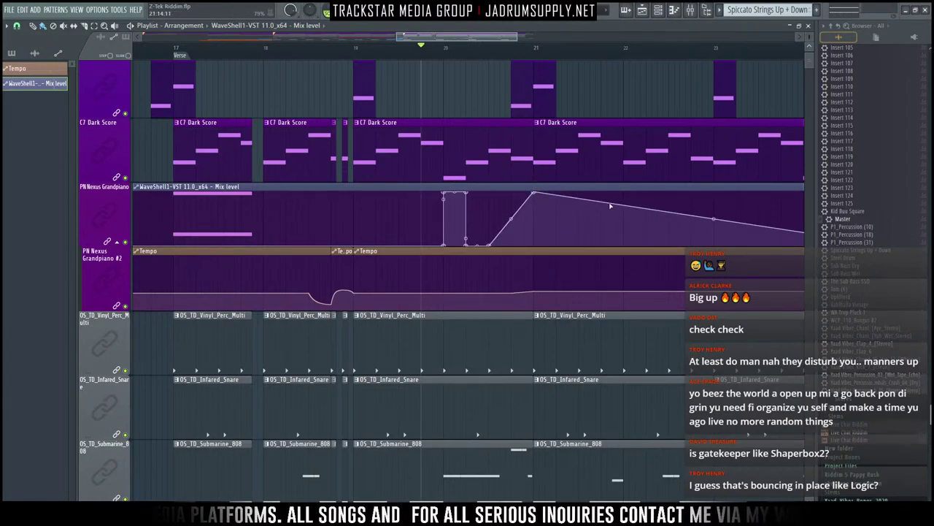
left_click_drag(624, 214, 620, 269)
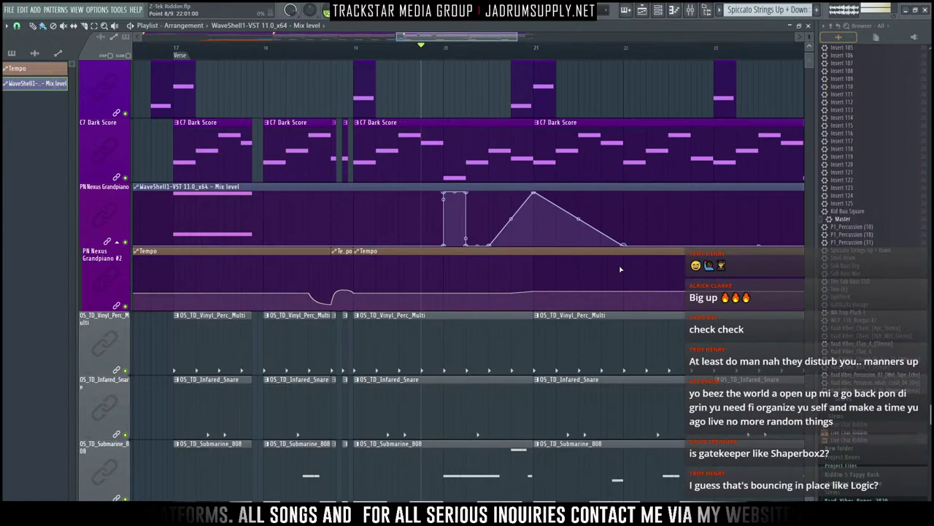
Step: Bend the mix level's fall between bars 21 and 22 into a rounded late drop, and play the arrangement from the Verse marker
left_click_drag(581, 217, 579, 199)
right_click(579, 200)
key("space")
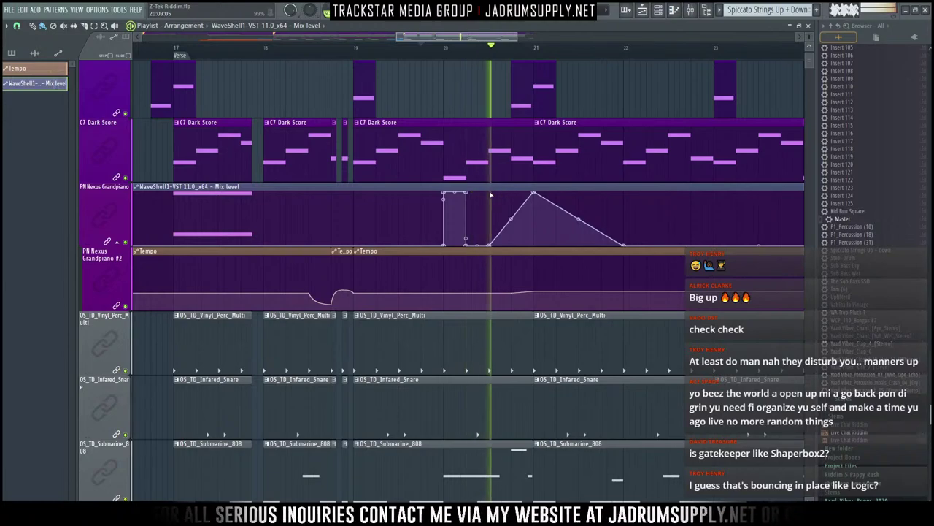
left_click_drag(579, 219, 579, 191)
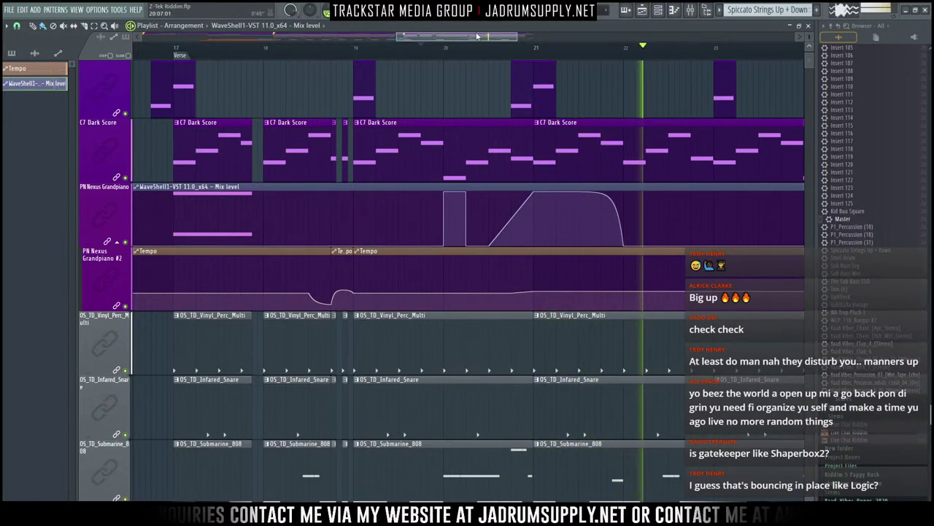
scroll(465, 67, "down", 3)
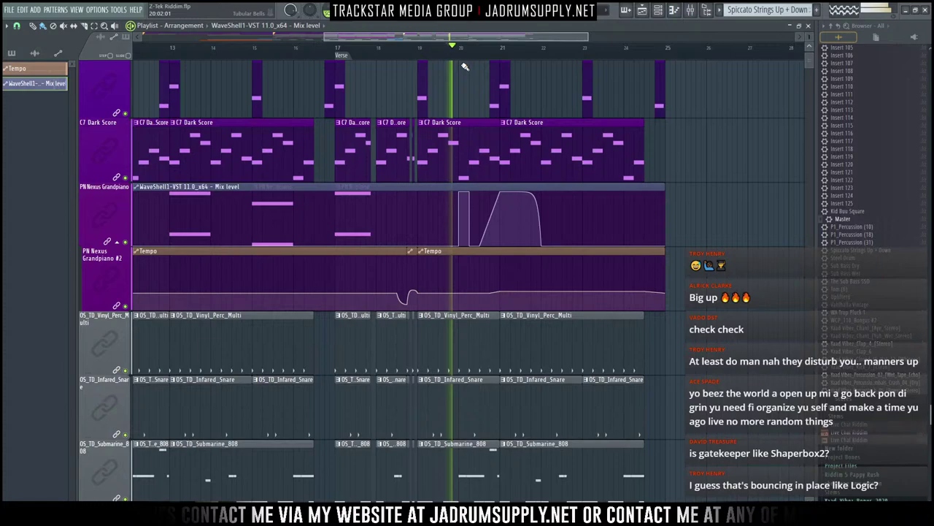
left_click(334, 51)
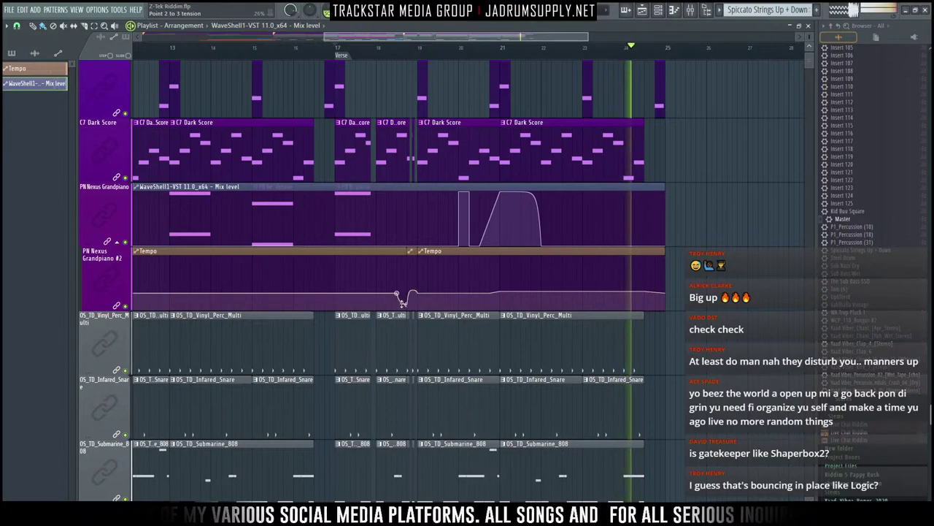
Step: Raise the low point of the tempo dip before bar 19 to make the slowdown much shallower
left_click_drag(408, 302, 412, 292)
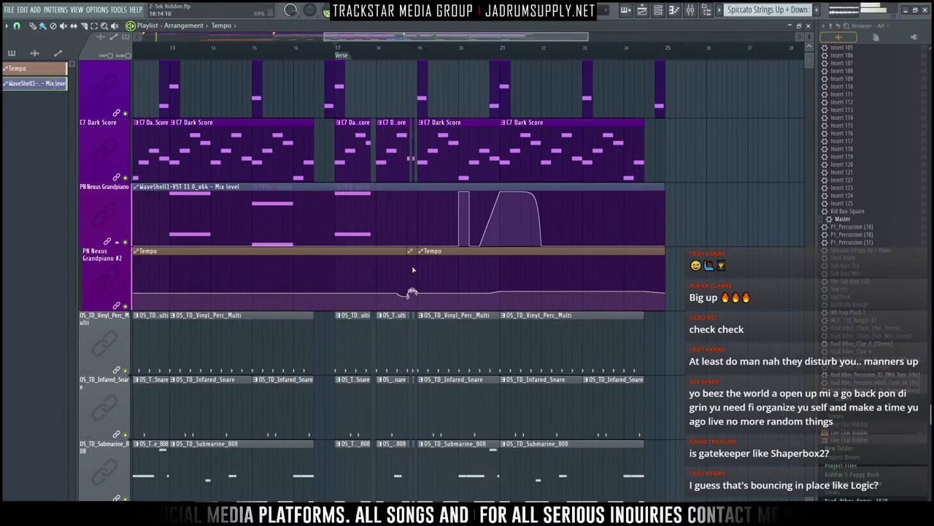
Step: Play the arrangement from around bar 18 to check the shallower tempo dip before bar 19
left_click(398, 53)
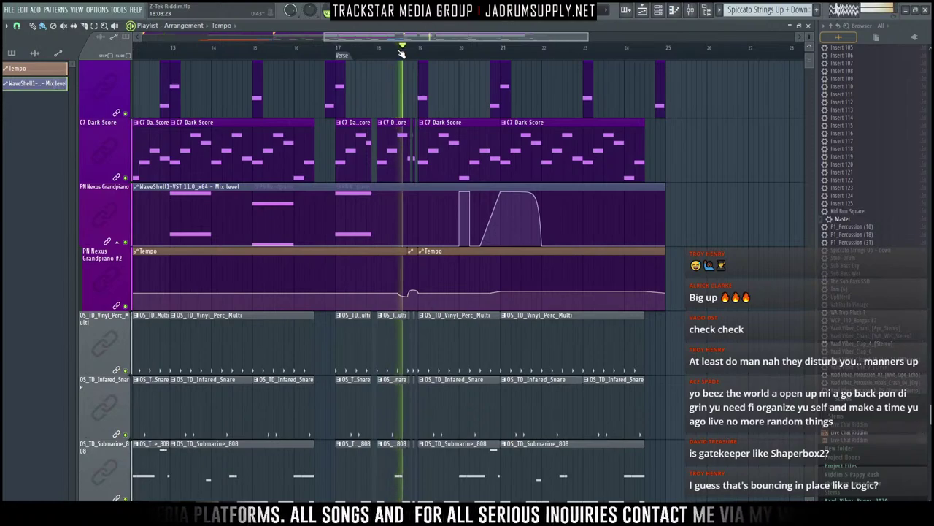
left_click(386, 52)
scroll(395, 51, "up", 4)
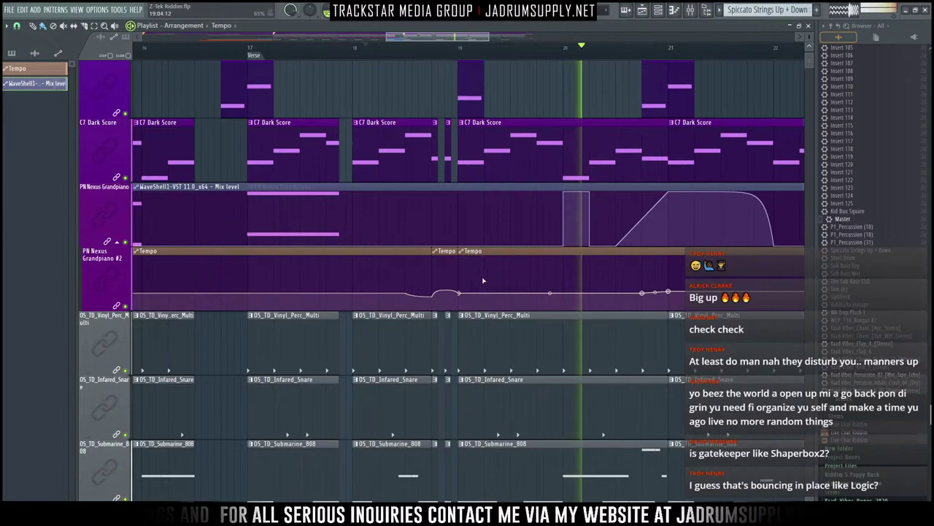
scroll(541, 54, "down", 6)
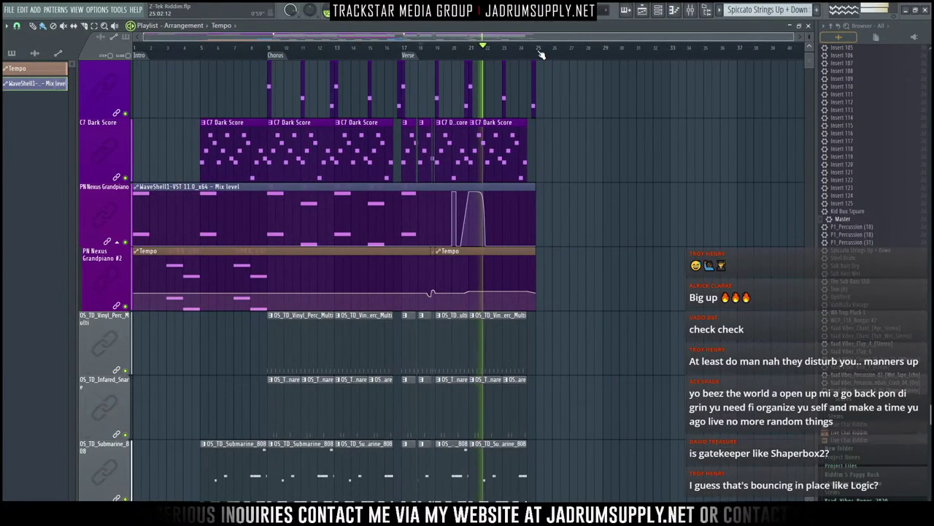
Step: Delete the separate Tempo clips after bar 18 and extend the first Tempo clip to the end of the arrangement at bar 25
right_click(675, 97, "ctrl")
scroll(674, 62, "down", 3)
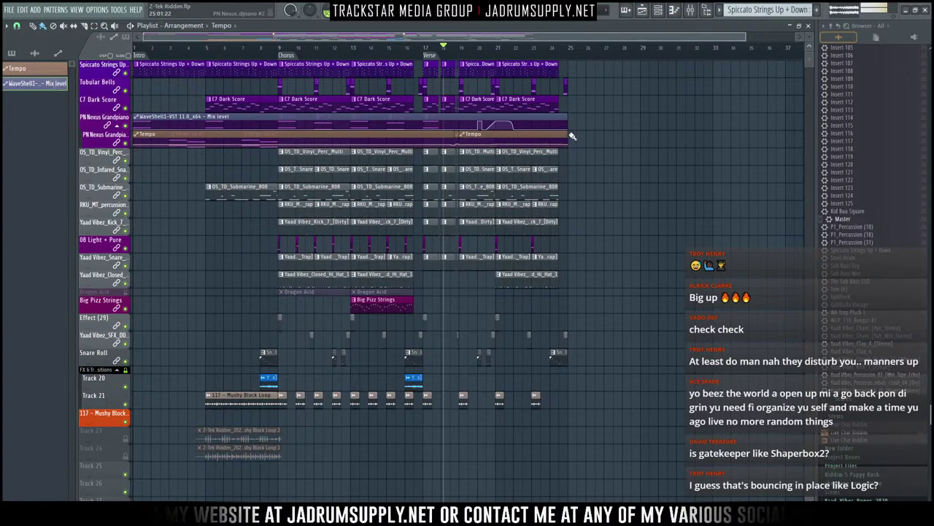
right_click(502, 140)
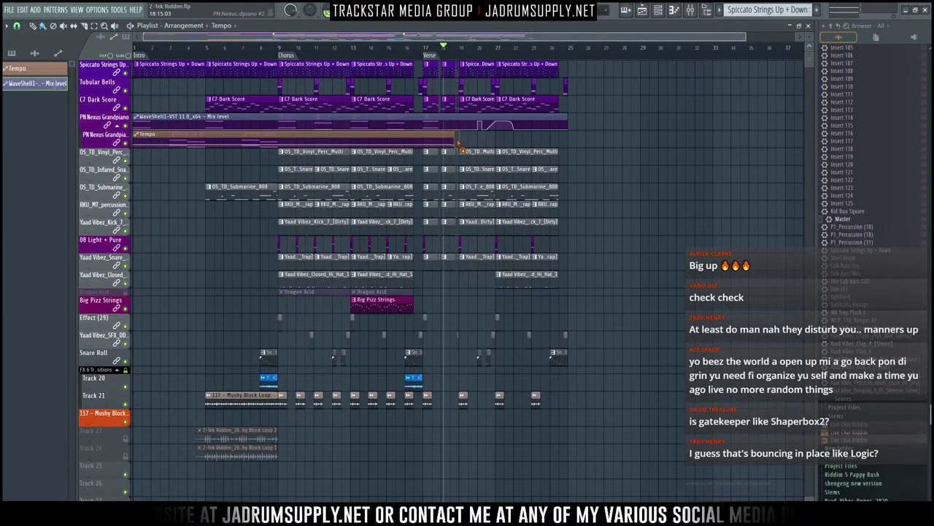
left_click_drag(459, 141, 573, 145)
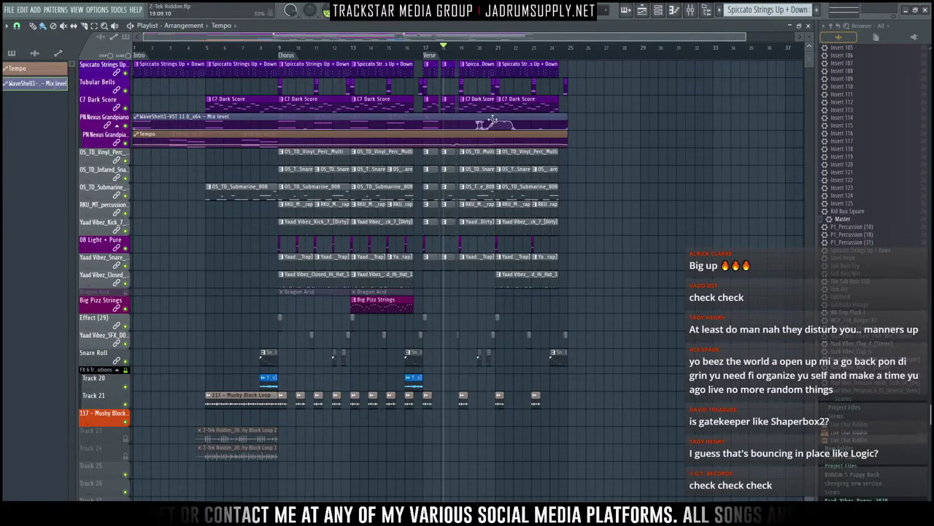
Step: Move the two Mushy Block Loop recordings to Tracks 28 and 29, and the Mix level and Tempo clips onto the two tracks below Track 21
left_click_drag(560, 126, 420, 468)
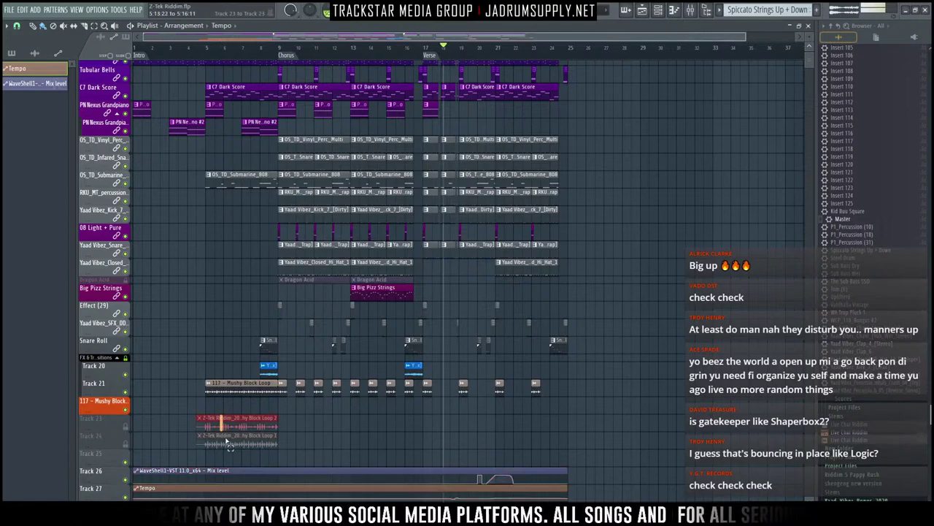
mouse_move(236, 429)
left_mouse_down()
mouse_move(236, 499)
mouse_move(236, 446)
left_mouse_up()
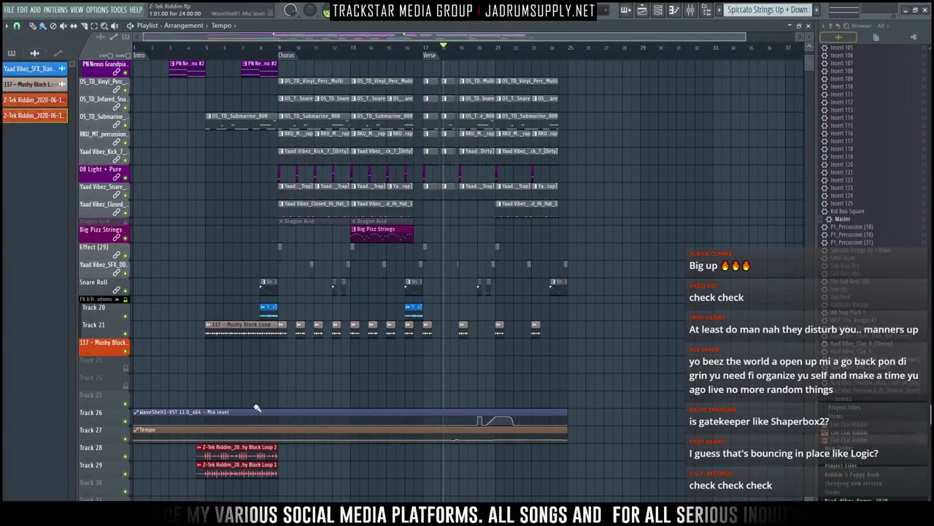
left_click_drag(256, 406, 259, 436)
left_click(258, 421, "ctrl")
left_click_drag(257, 404, 309, 358)
left_click(325, 460, "ctrl")
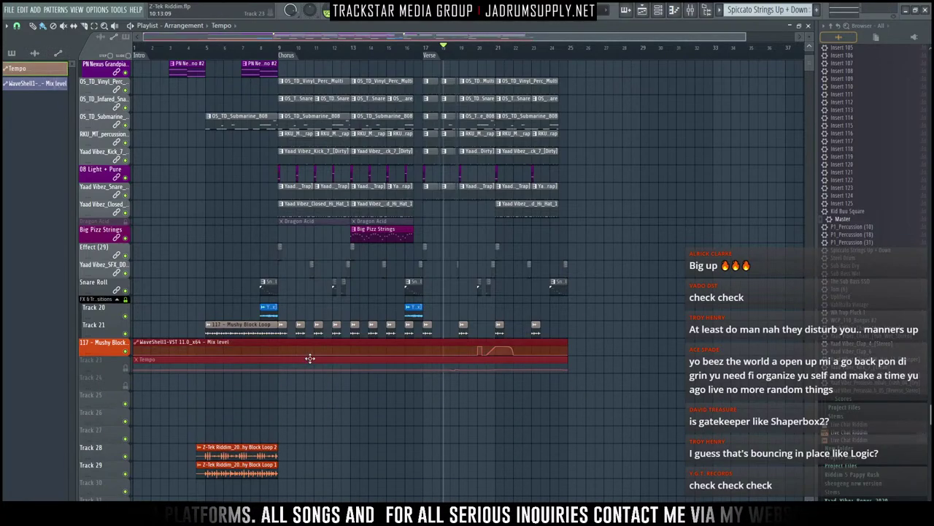
Step: Unmute Track 23 with the Tempo clip, and mute Tracks 28 and 29 with the Mushy Block Loop recordings
left_click(125, 368)
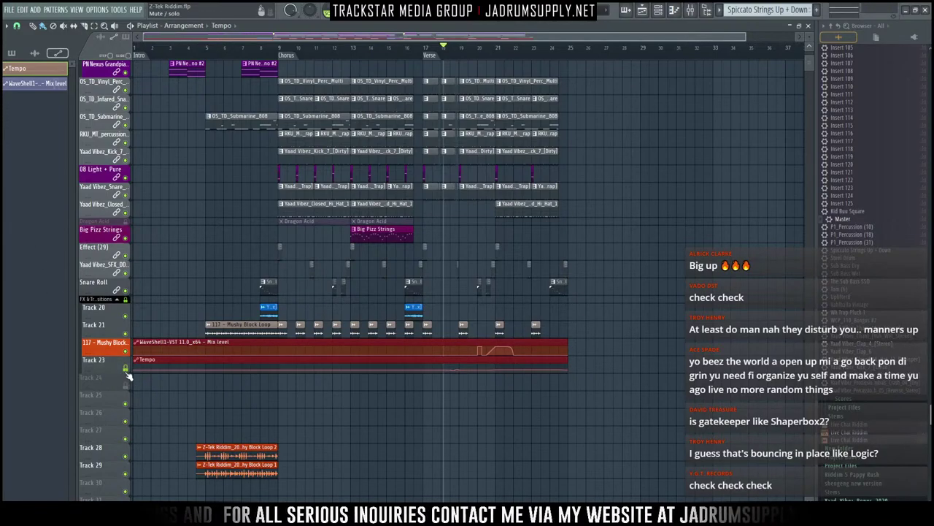
left_click(124, 368)
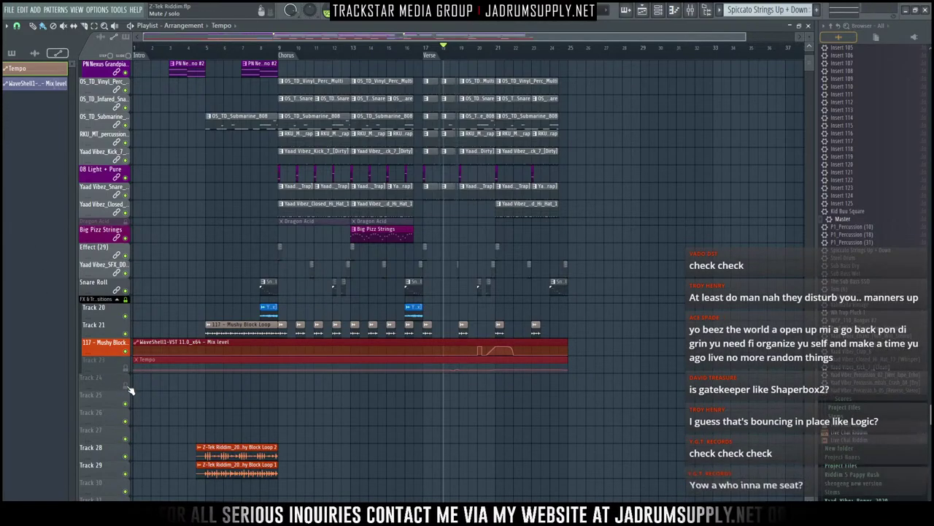
left_click(125, 370)
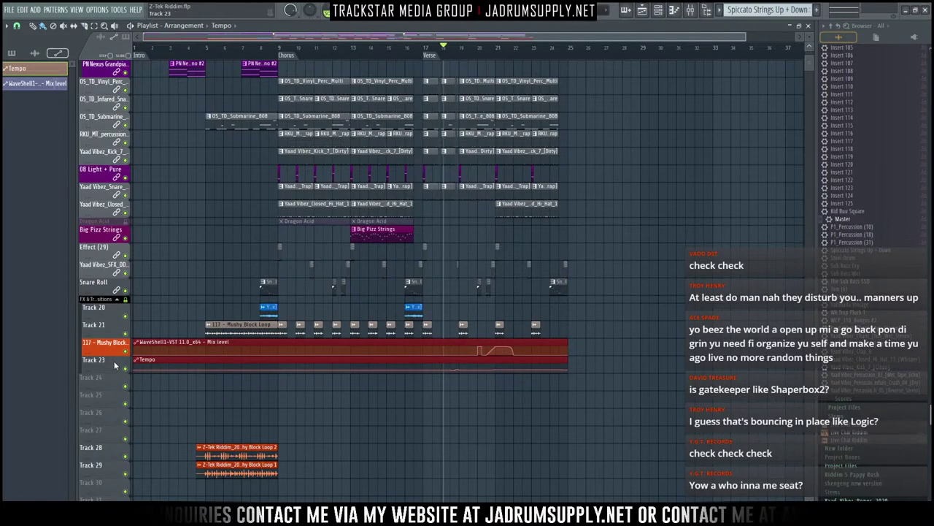
left_click_drag(245, 425, 235, 471)
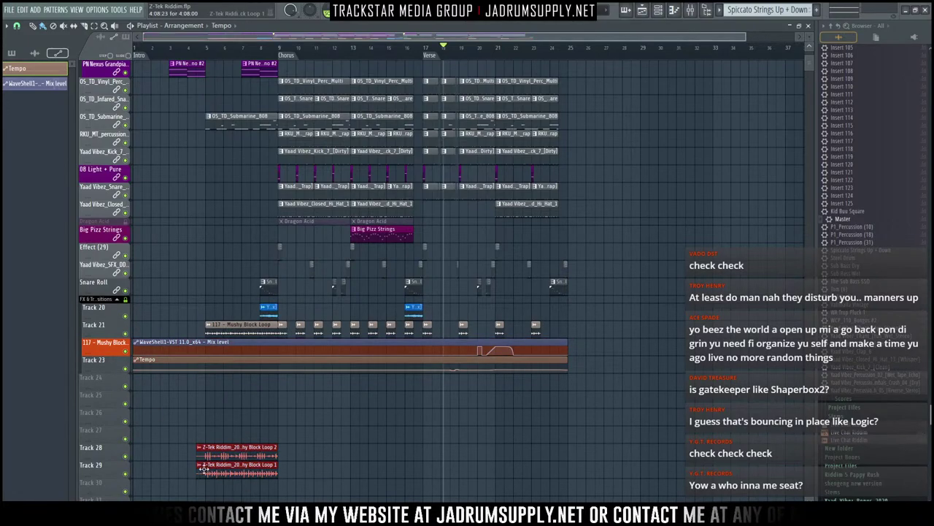
left_click(125, 473)
left_click(125, 459)
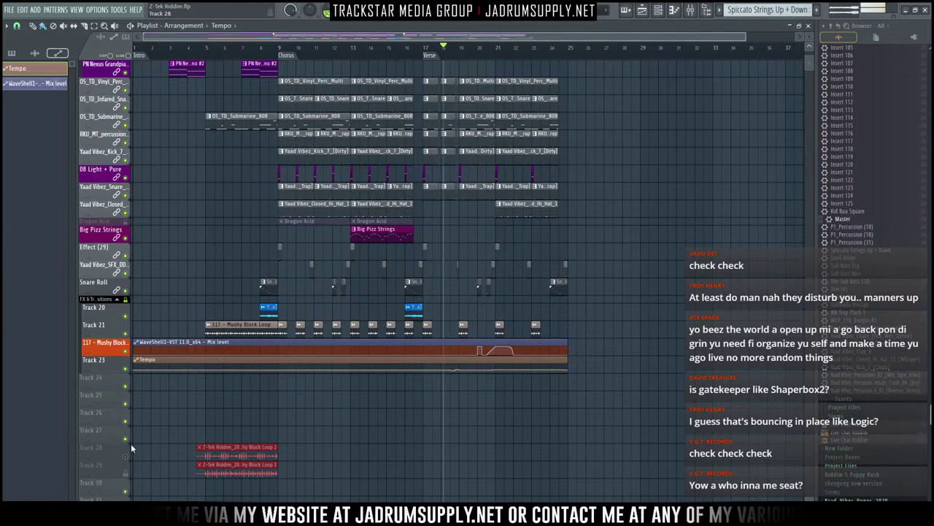
Step: Play the verse around bar 19 to check the rearranged automation tracks
key("space")
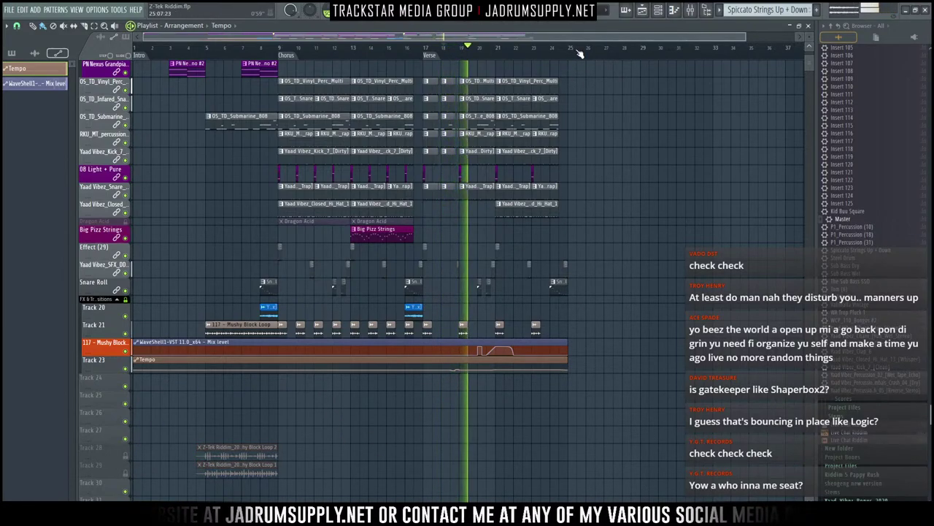
key("space")
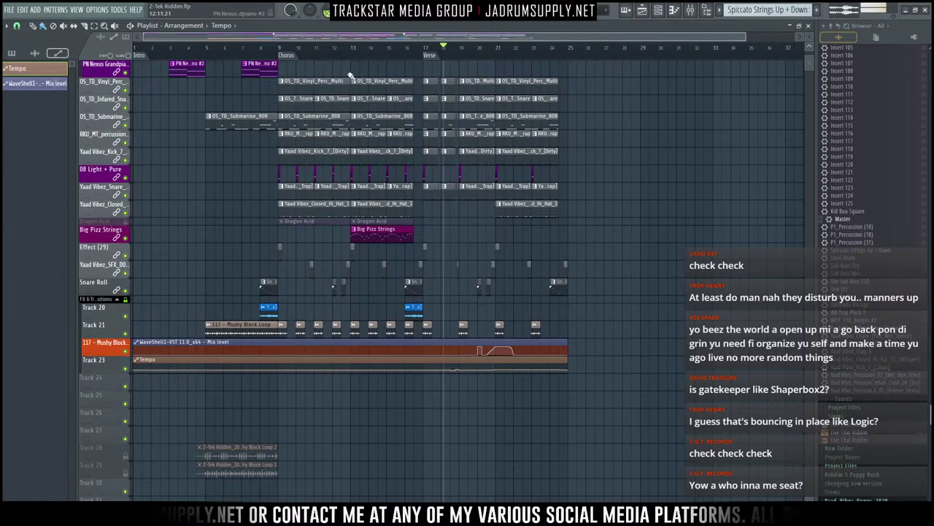
scroll(265, 71, "down", 1)
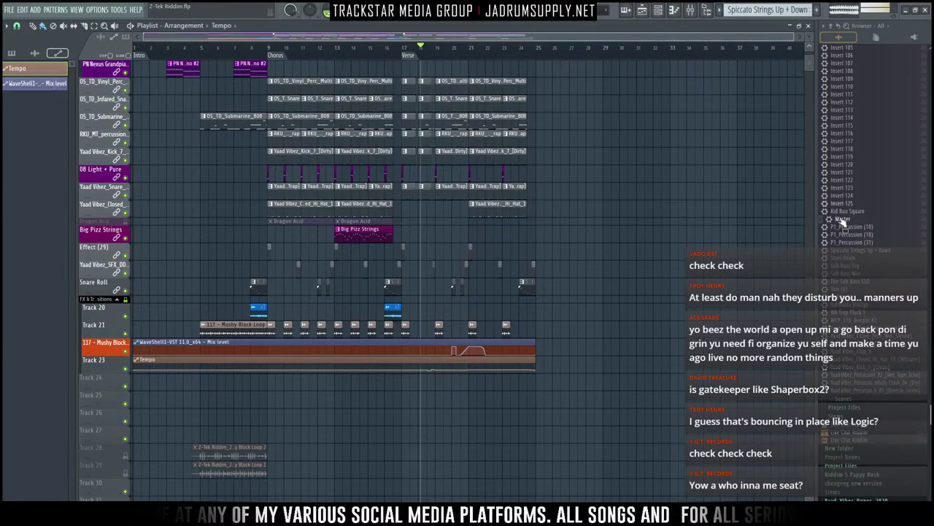
Step: Add the Female Tag v1 sample from the official producer tags folder at the start of Track 24
left_click(834, 26)
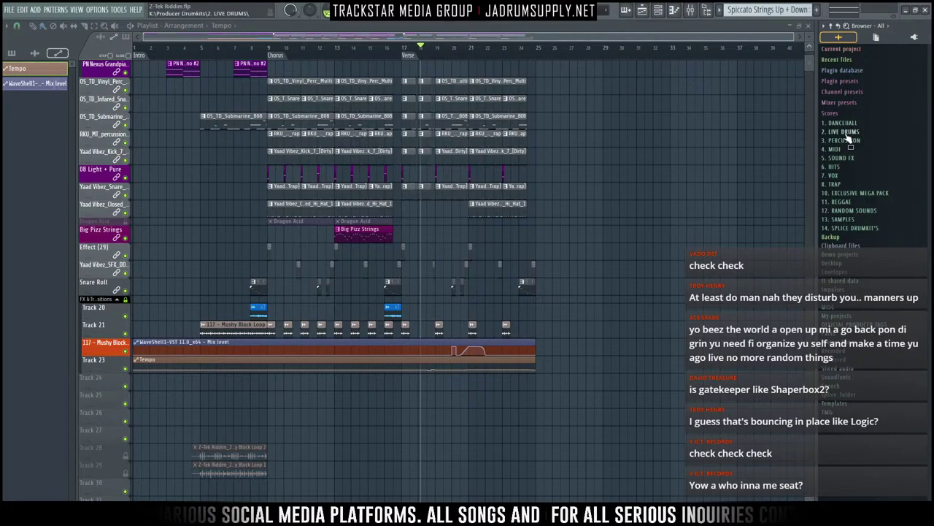
left_click(843, 324)
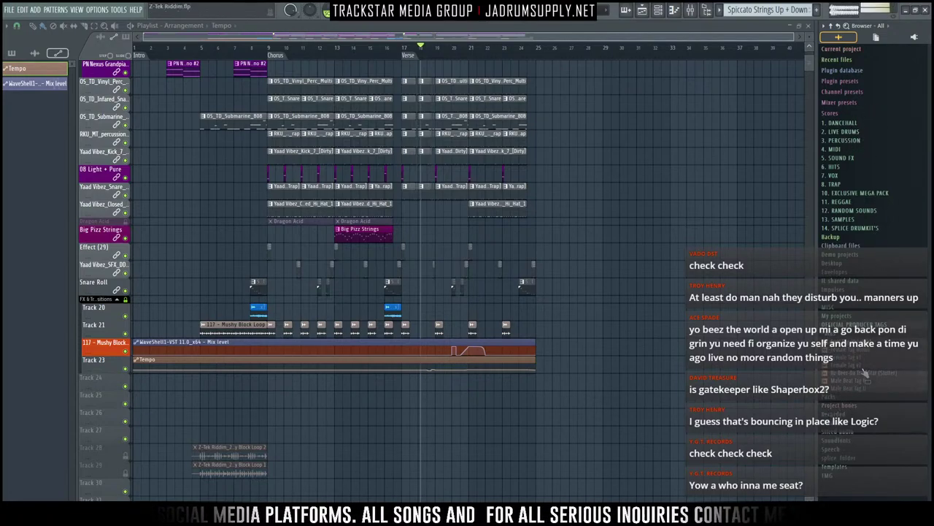
left_click_drag(861, 361, 56, 394)
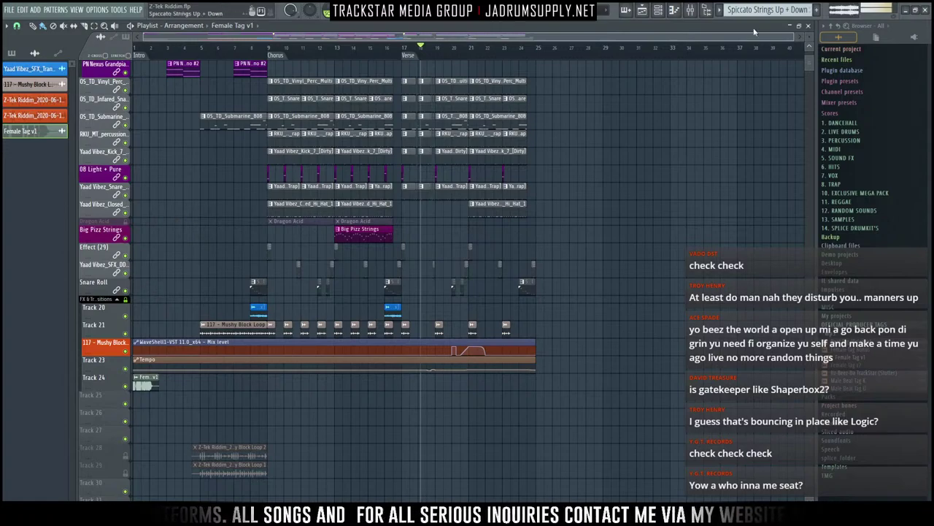
Step: Move the Voiceover Chain mixer track from position 25 to position 28
left_click(690, 10)
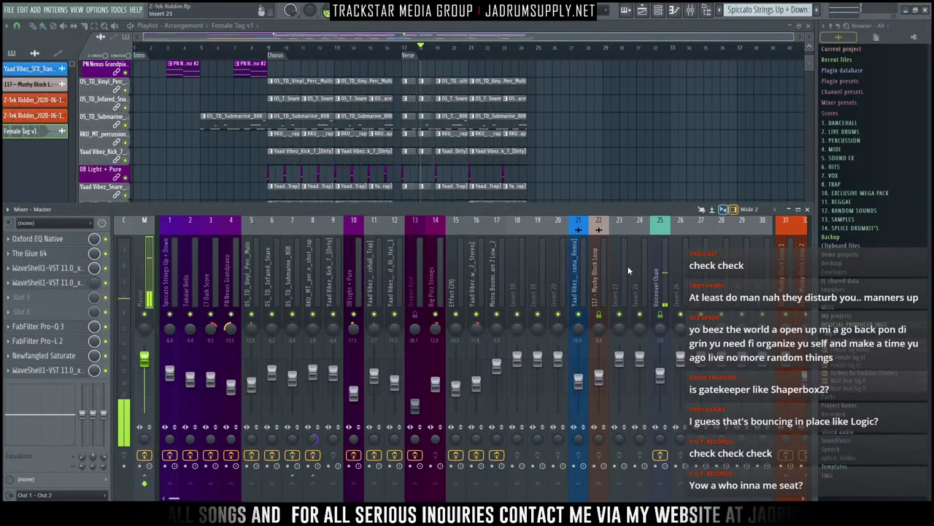
left_click(657, 289)
key("alt+Right")
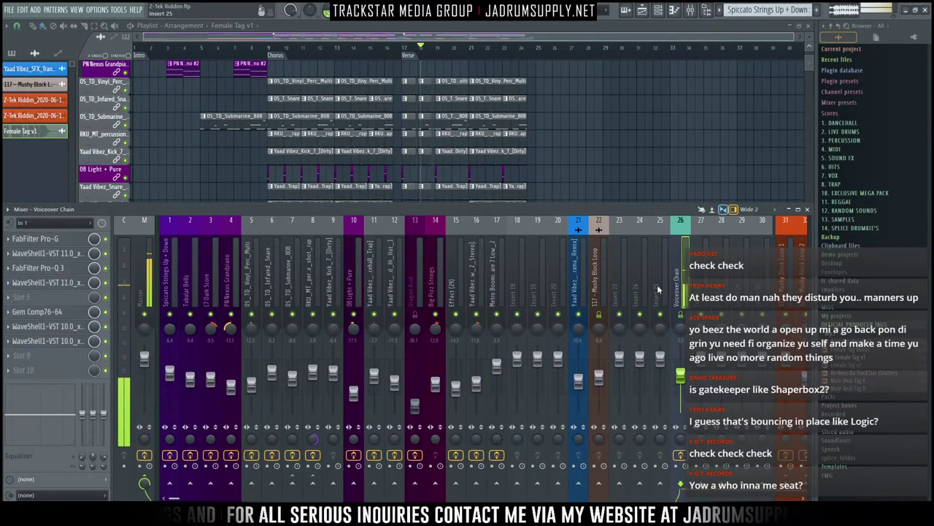
key("alt+Right")
key("alt+Right")
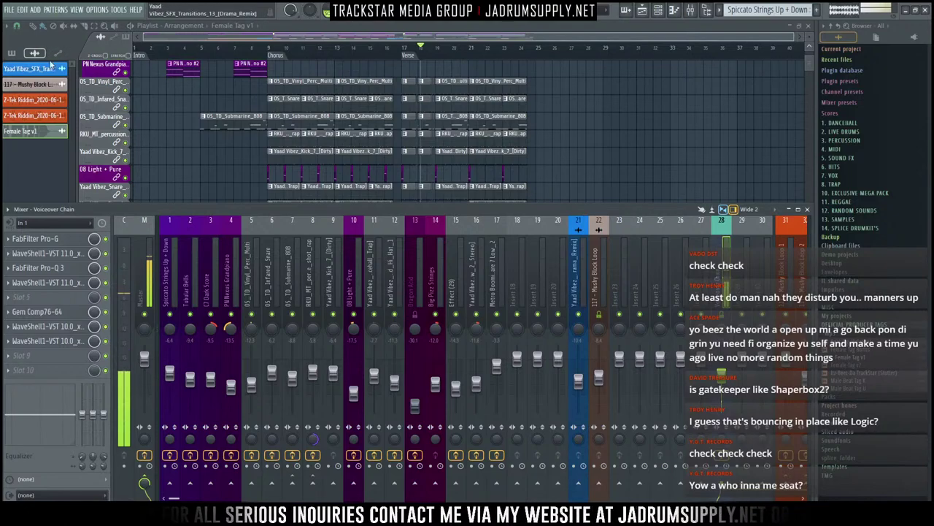
Step: Load the saved Producer Tags mixer track state onto Insert 23
right_click(635, 294)
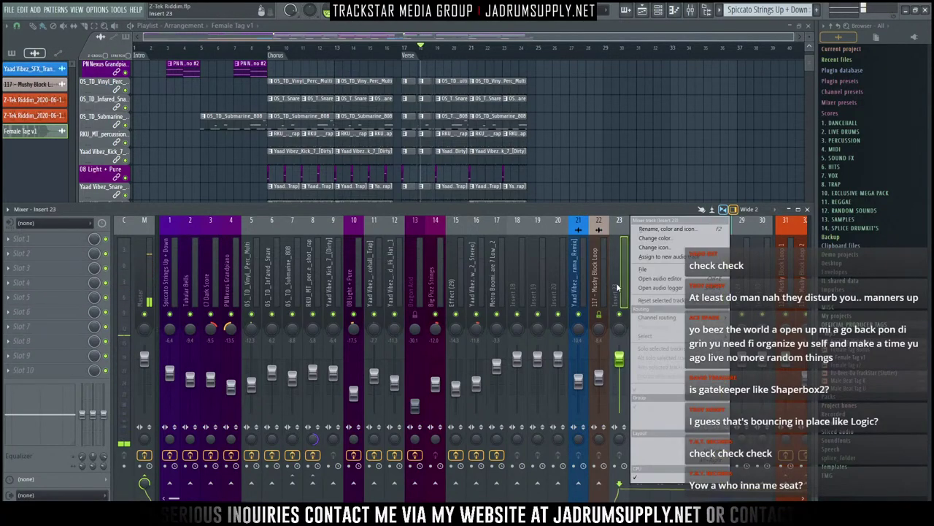
mouse_move(684, 271)
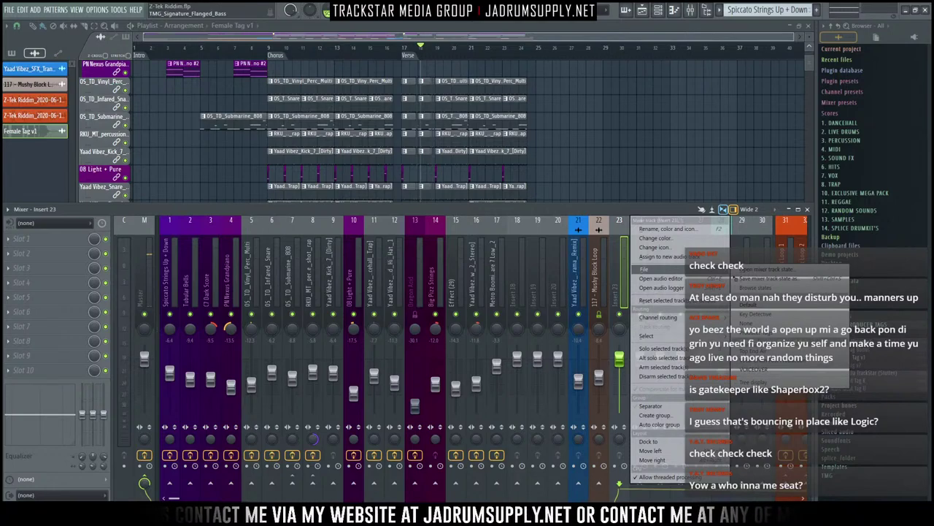
left_click(766, 337)
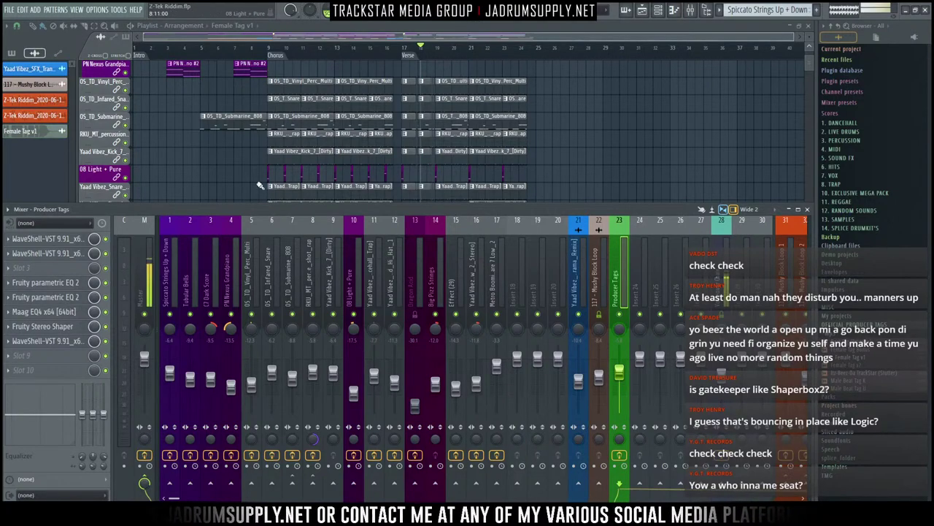
Step: Color the audio channels with a gradient from dodger blue #0080E6 to the previously used tan
left_click(657, 10)
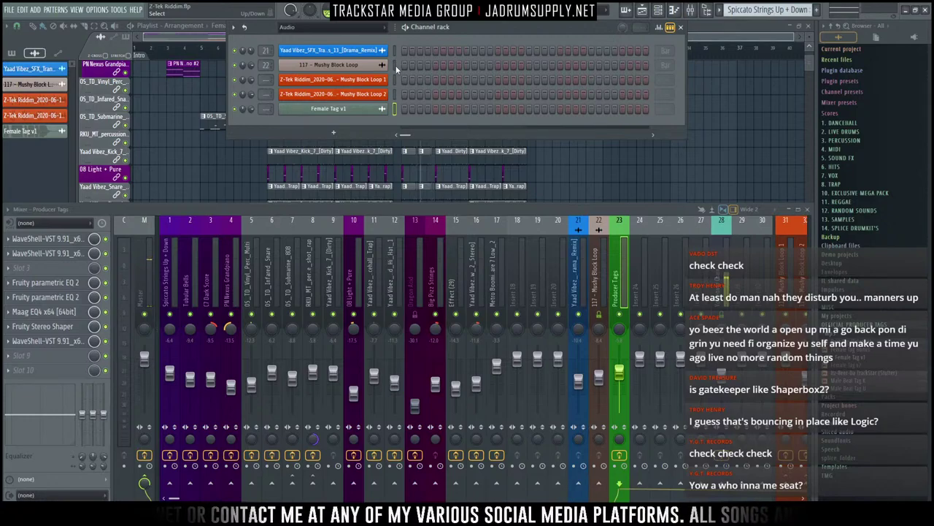
left_click(234, 28)
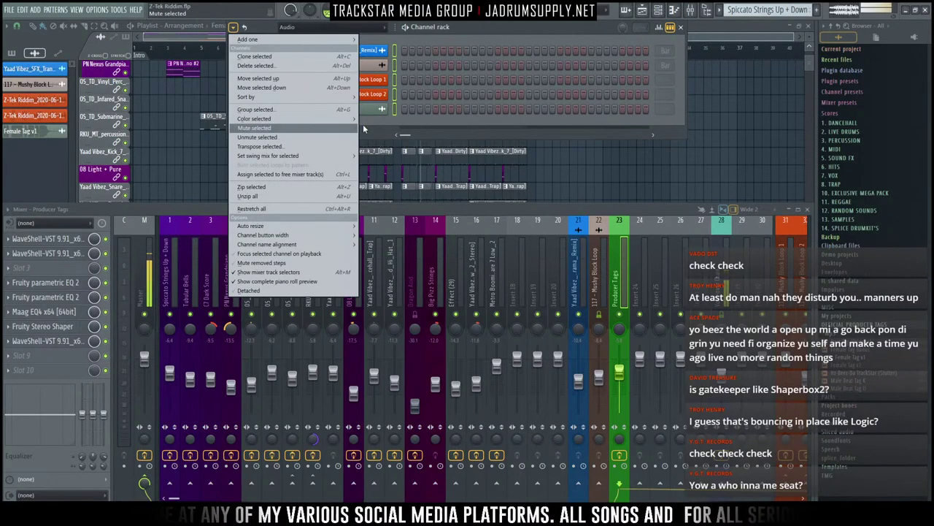
mouse_move(322, 118)
left_click(386, 122)
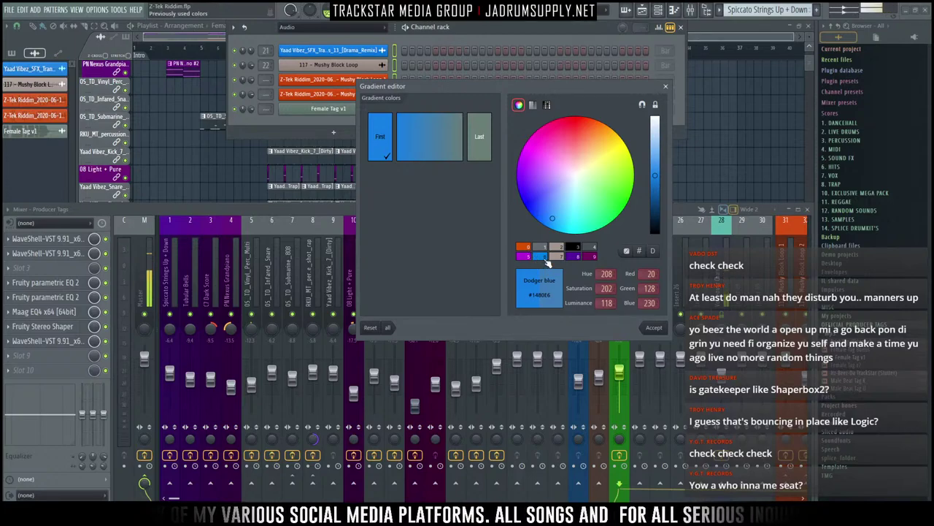
left_click(544, 258)
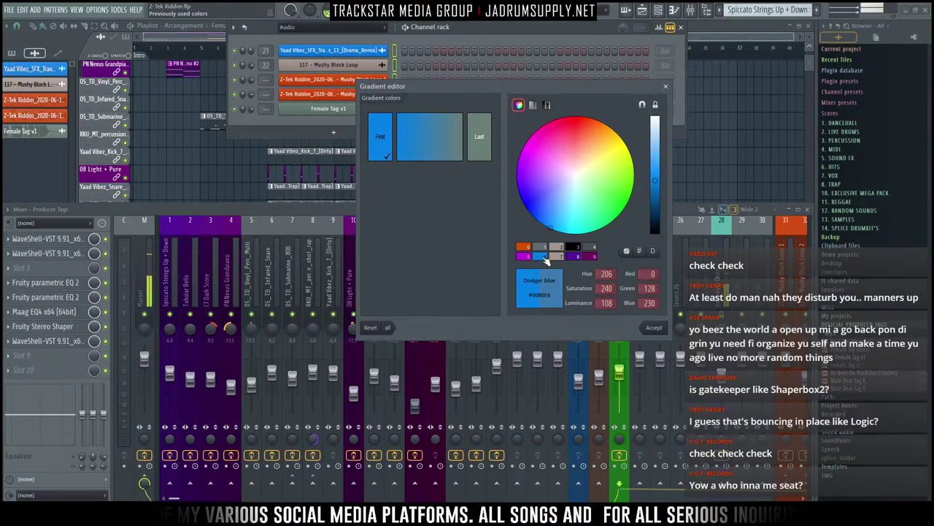
left_click(487, 152)
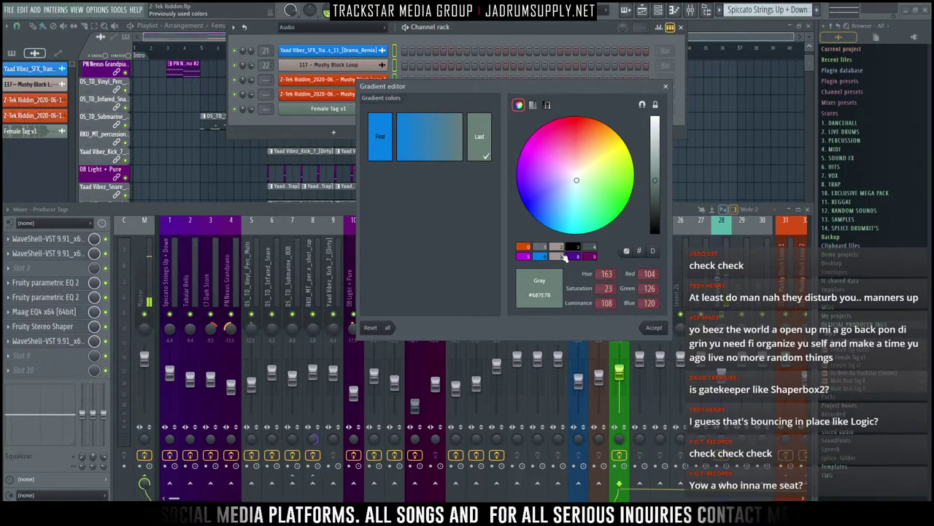
left_click(559, 255)
left_click(655, 328)
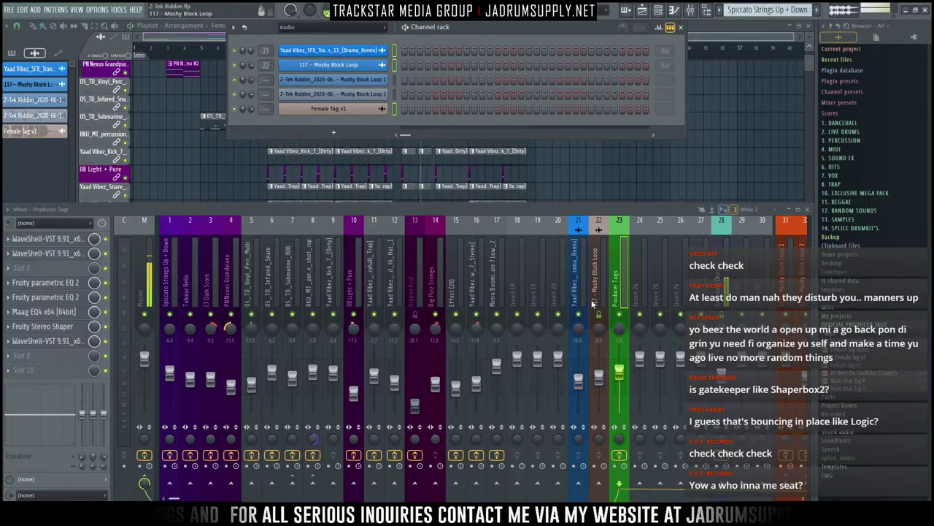
Step: Clear the custom names and colors of mixer tracks 21 to 23, then relink the audio channels starting at track 21
left_click(574, 292)
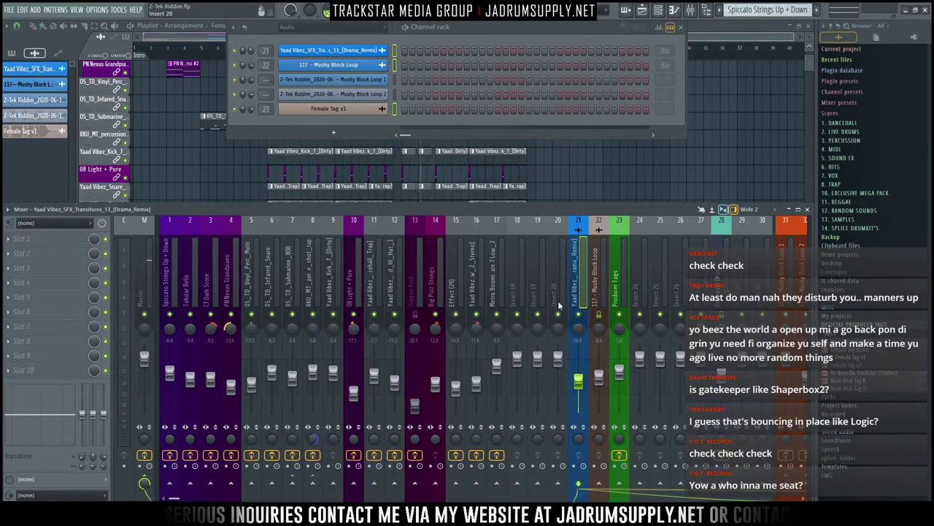
key("Right")
key("Right")
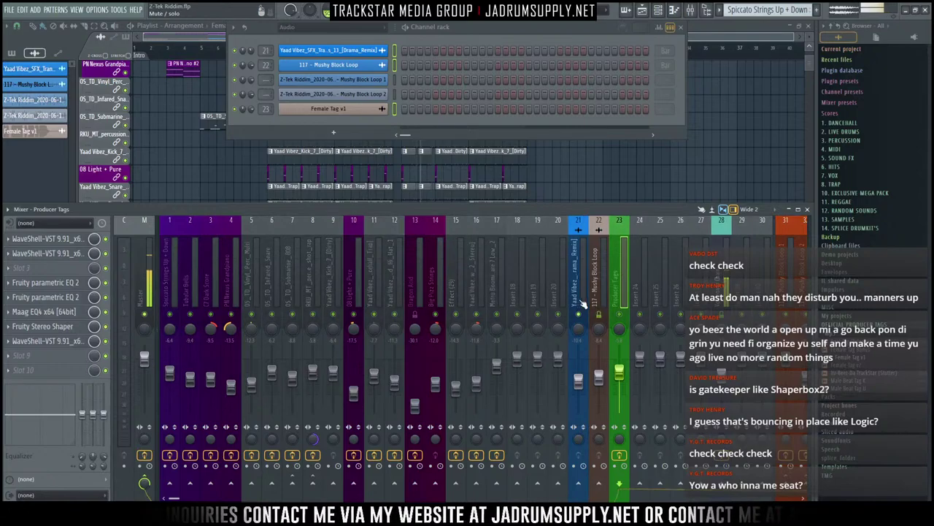
right_click(578, 315)
left_click(577, 286)
left_click(598, 286, "ctrl+shift")
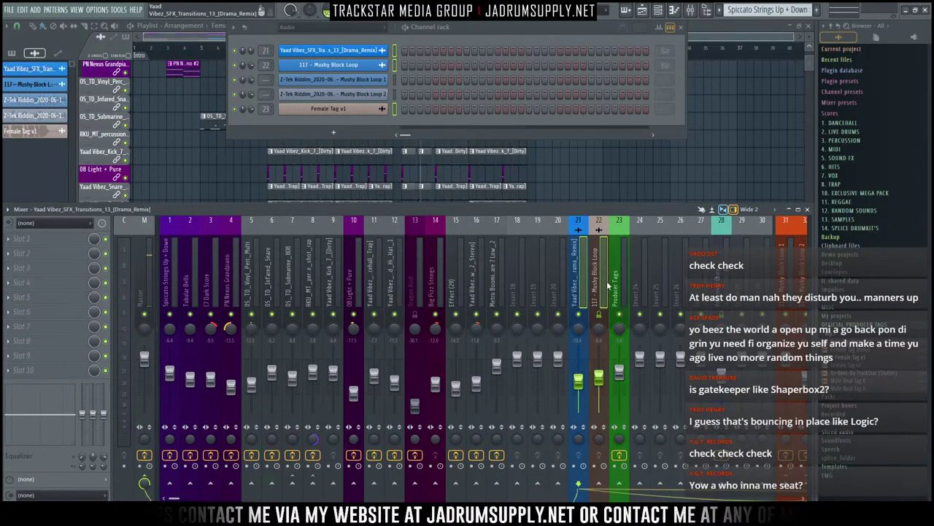
left_click(625, 283, "ctrl+shift")
right_click(624, 283)
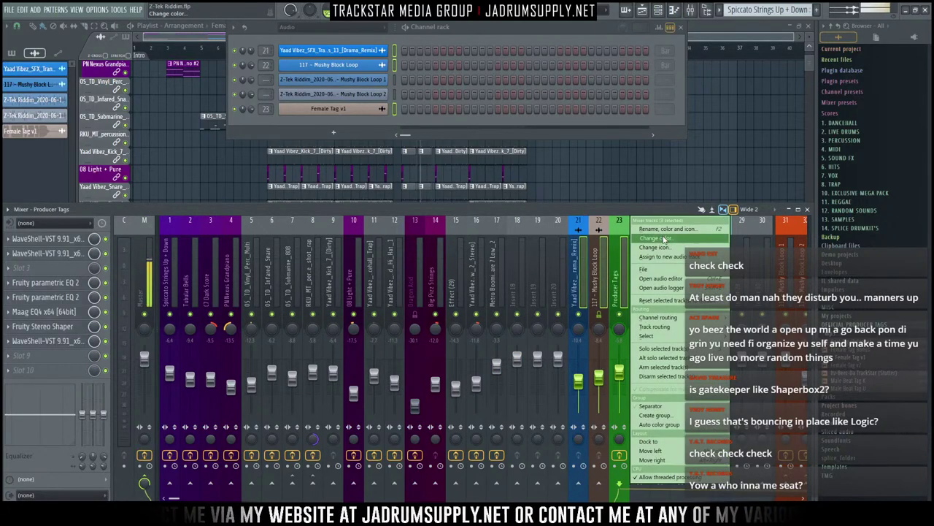
left_click(663, 239)
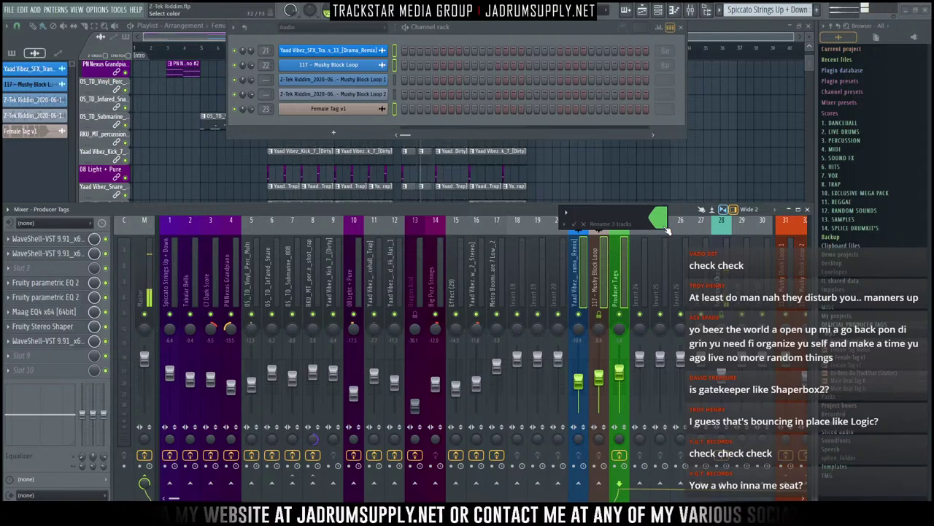
key("Return")
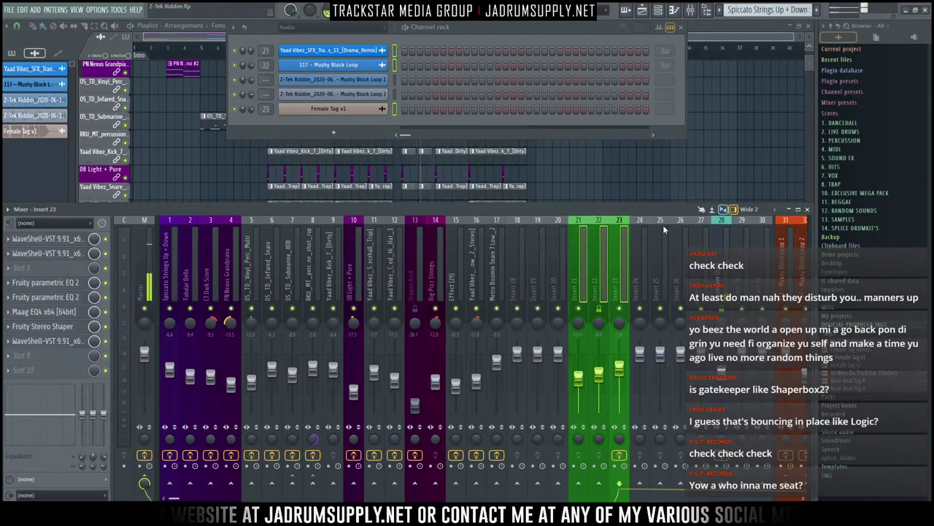
left_click(574, 286)
key("ctrl+l")
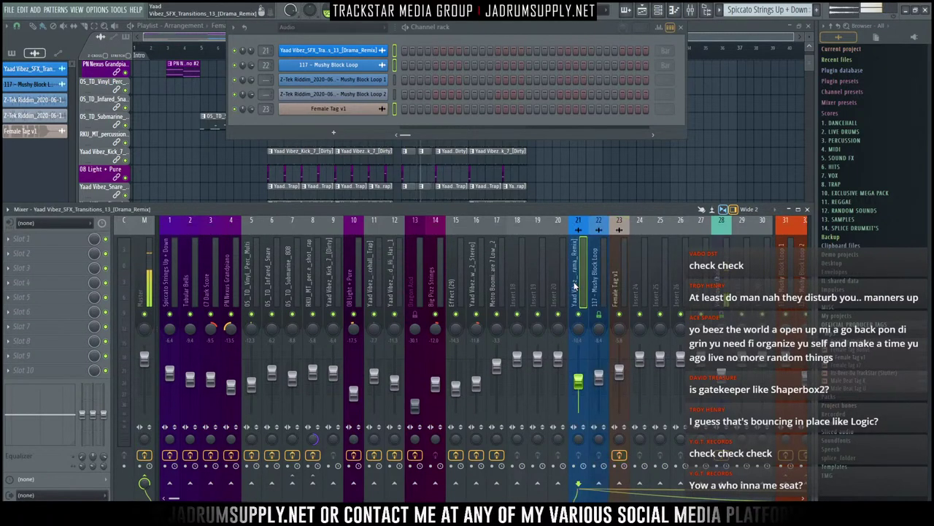
Step: During playback, lower the Female Tag v1 mixer track to about -8 dB and its Valhalla Vintage send to about 35%, then return to the playlist
left_click(618, 292)
scroll(635, 484, "right", 4)
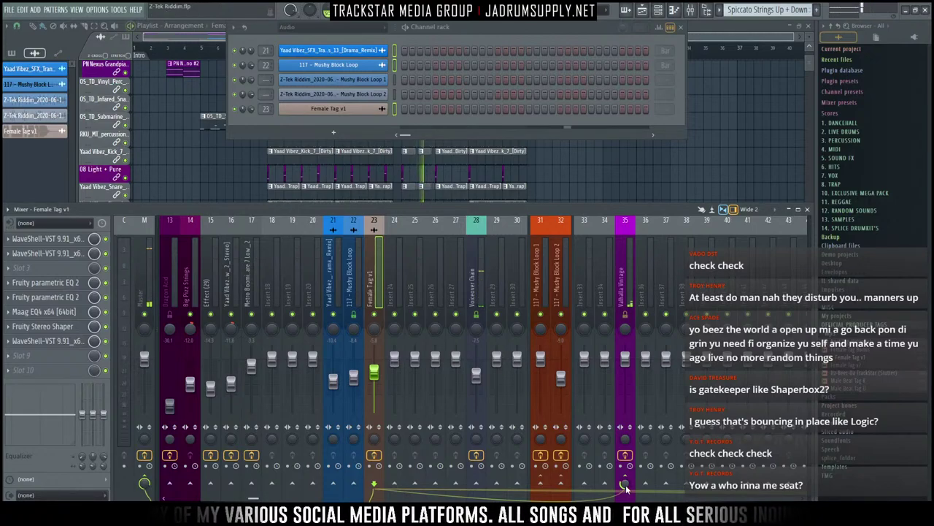
key("space")
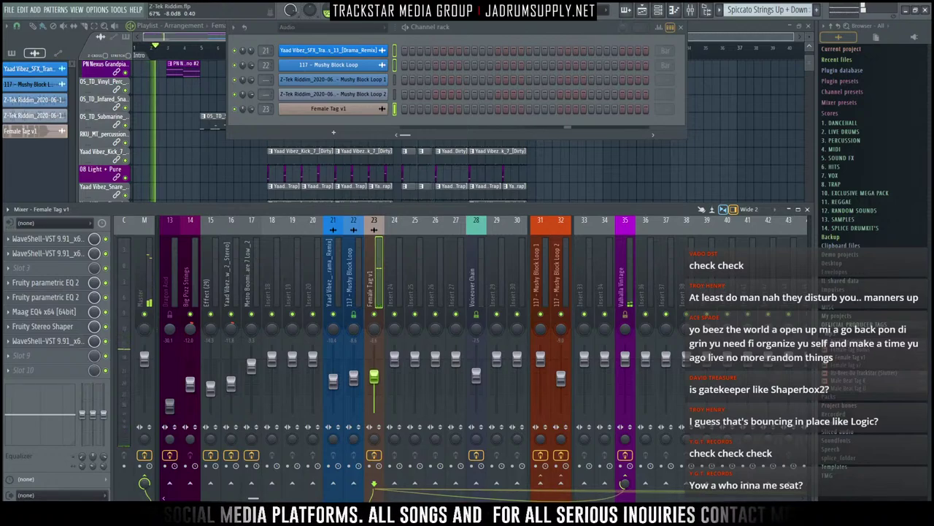
left_click_drag(378, 376, 378, 382)
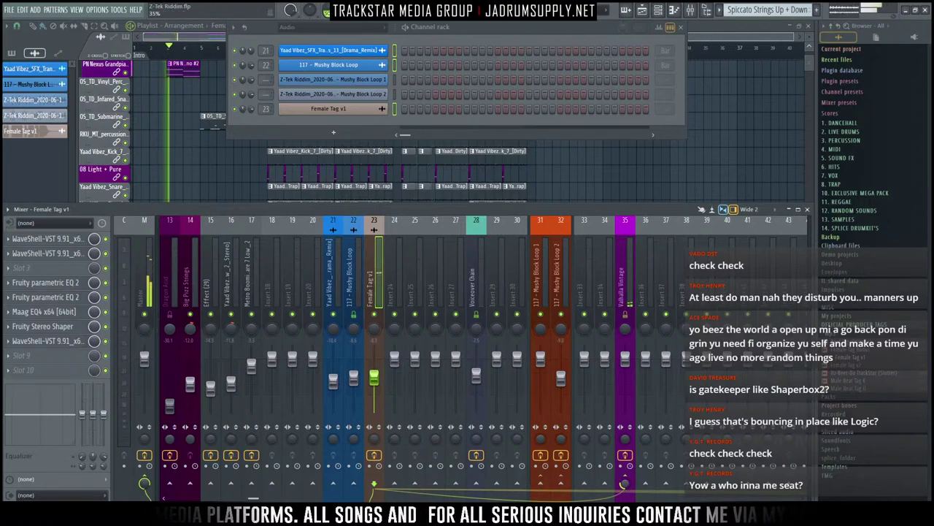
left_click_drag(375, 377, 384, 382)
key("F12")
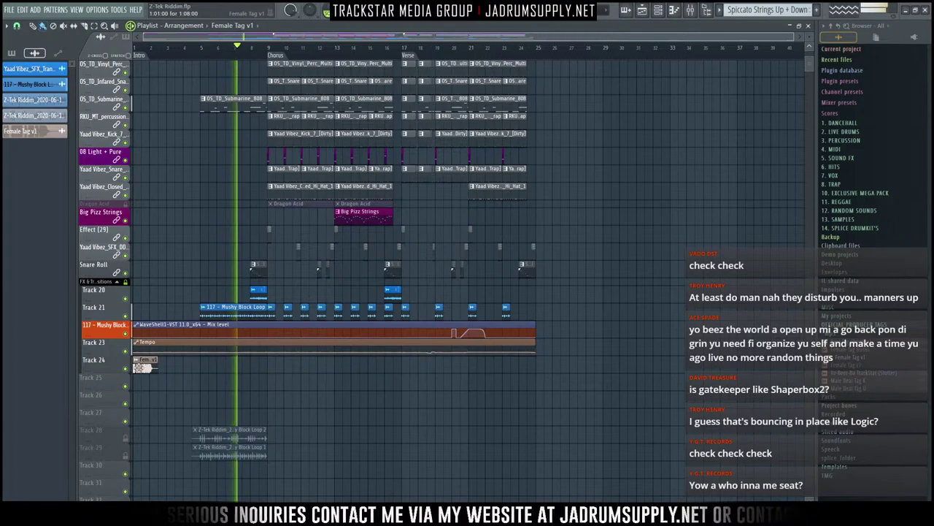
Step: Lock playlist tracks 24 and 23 to their content so they take their clips' names and colors
left_click(453, 364)
right_click(452, 361)
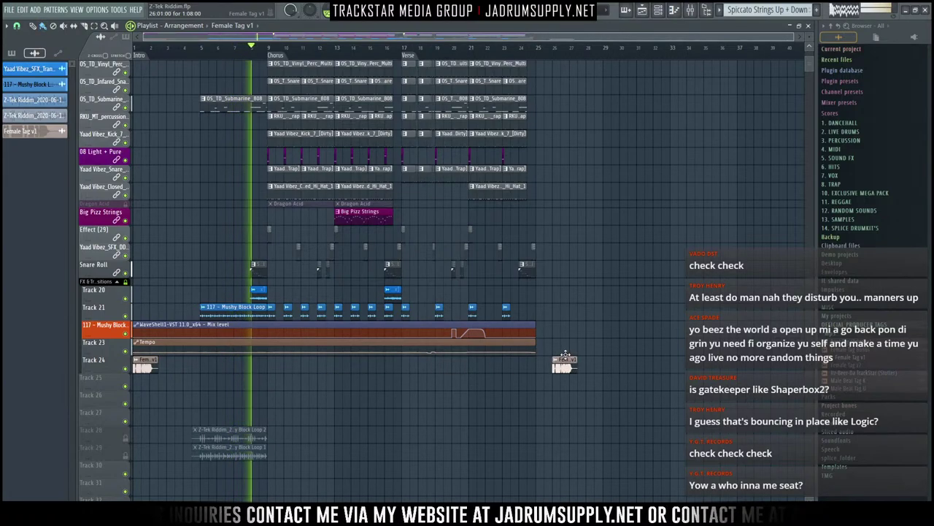
right_click(108, 370)
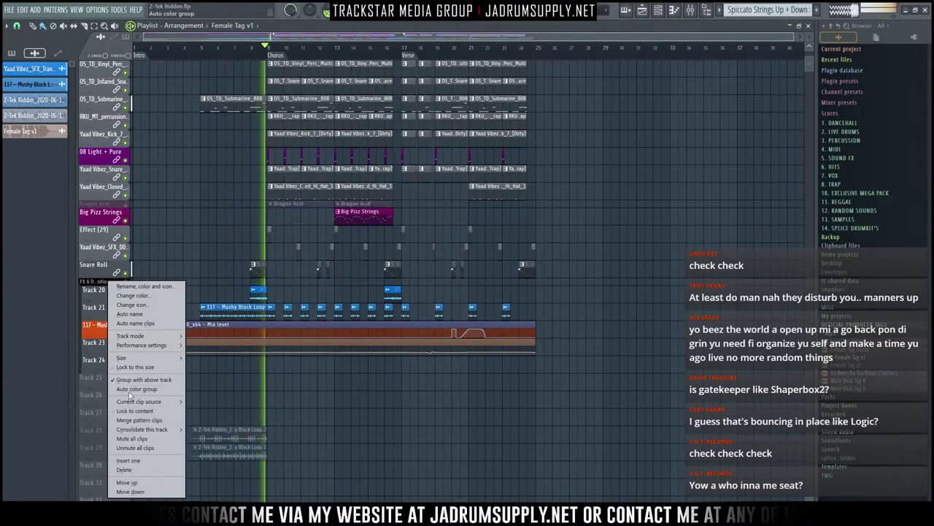
left_click(124, 314)
right_click(108, 361)
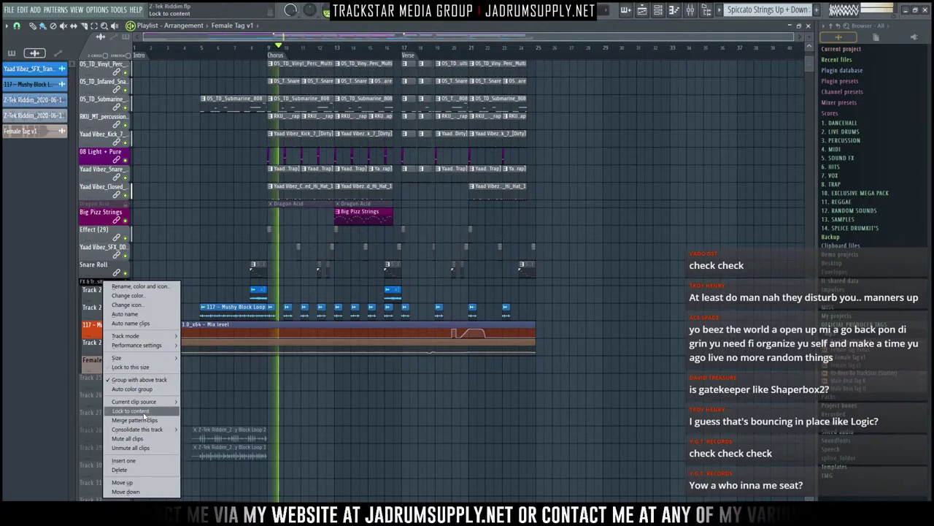
left_click(138, 389)
Step: Lock the filter automation track, the Mushy Block Loop track and Track 20 to their content
right_click(101, 344)
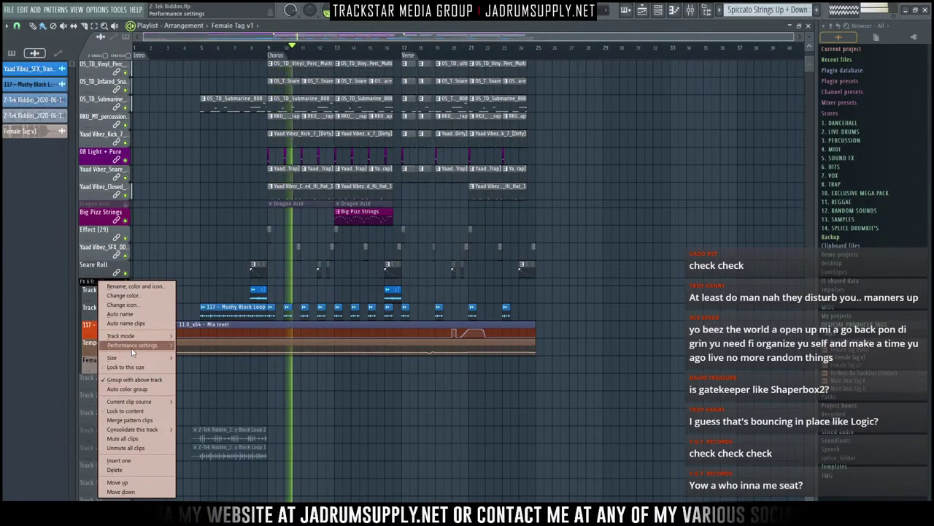
mouse_move(131, 401)
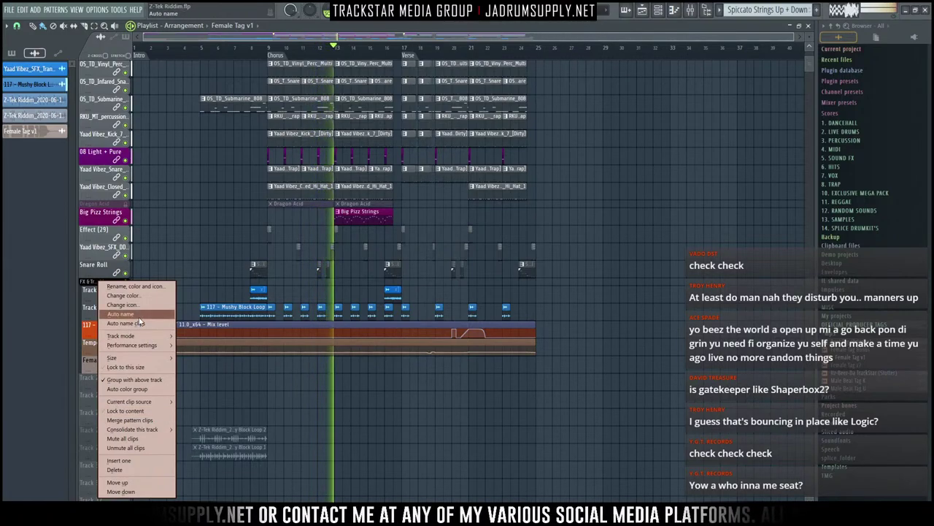
left_click(138, 316)
right_click(110, 327)
left_click(152, 411)
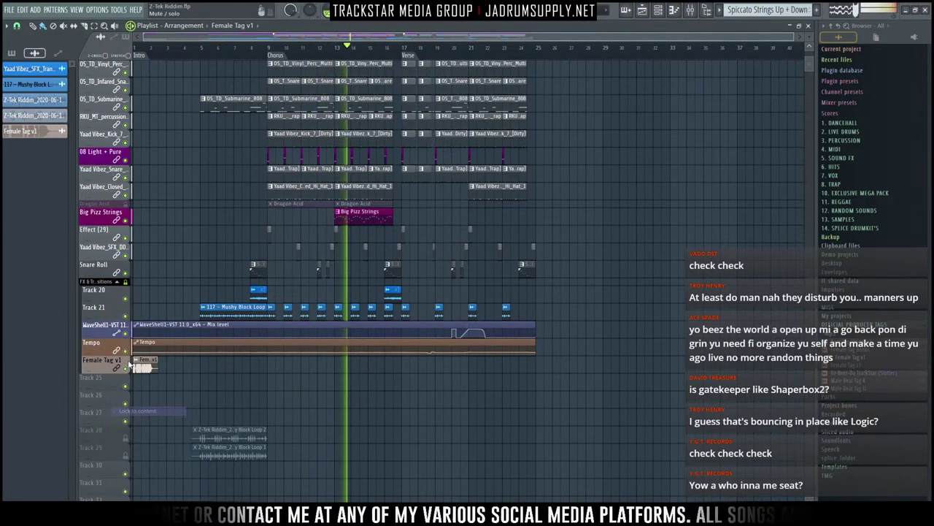
right_click(103, 346)
left_click(145, 411)
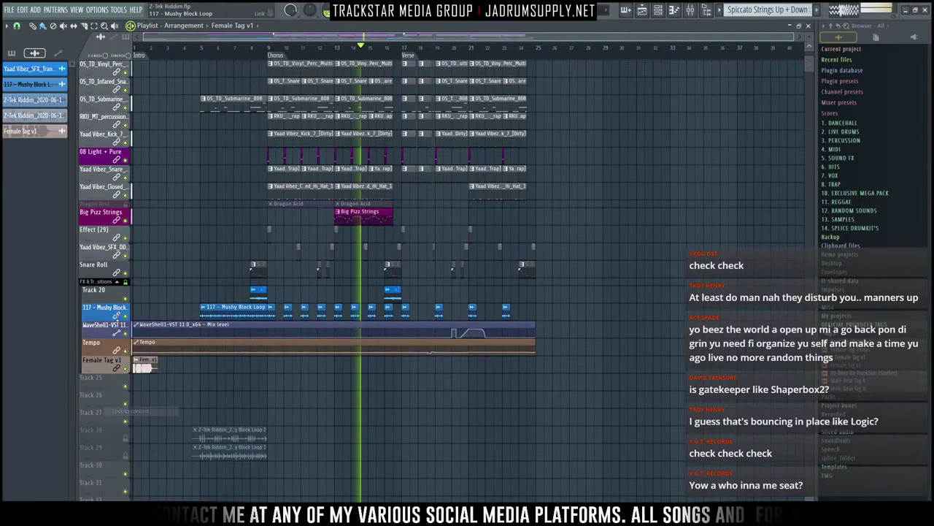
right_click(100, 343)
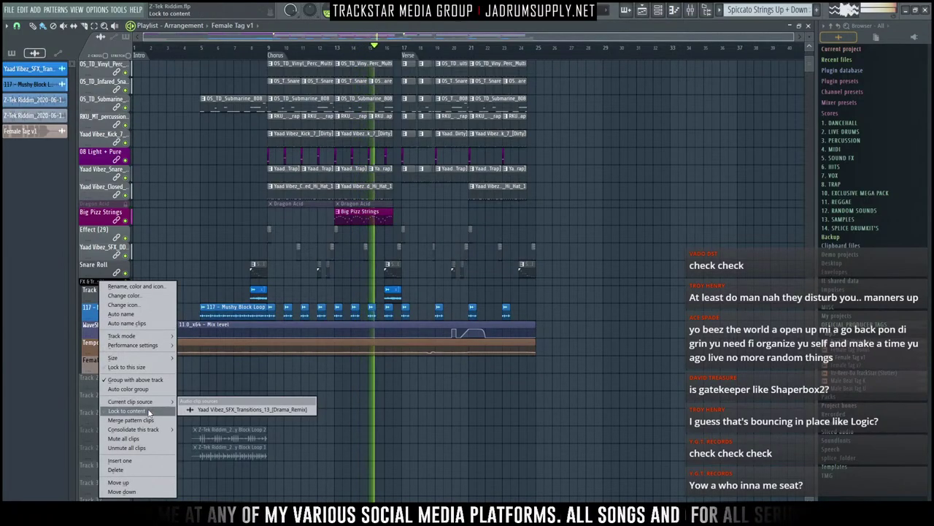
left_click(148, 410)
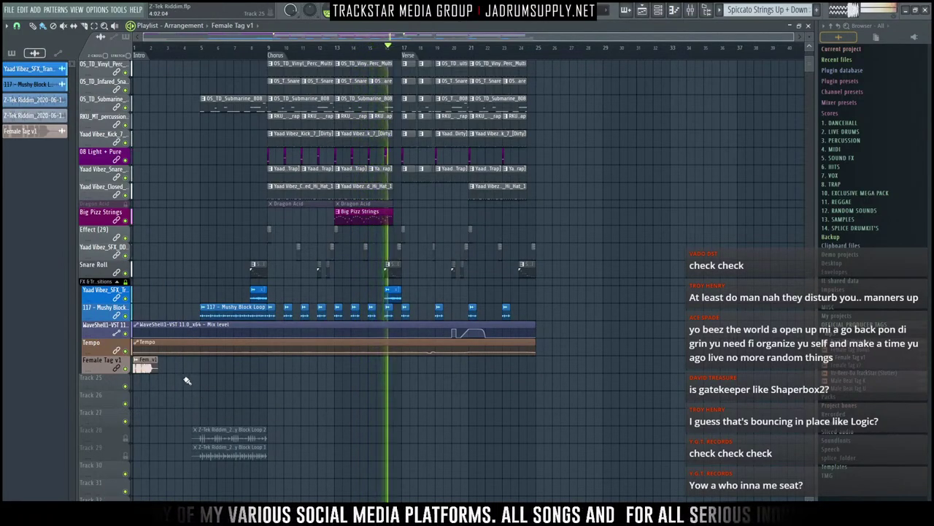
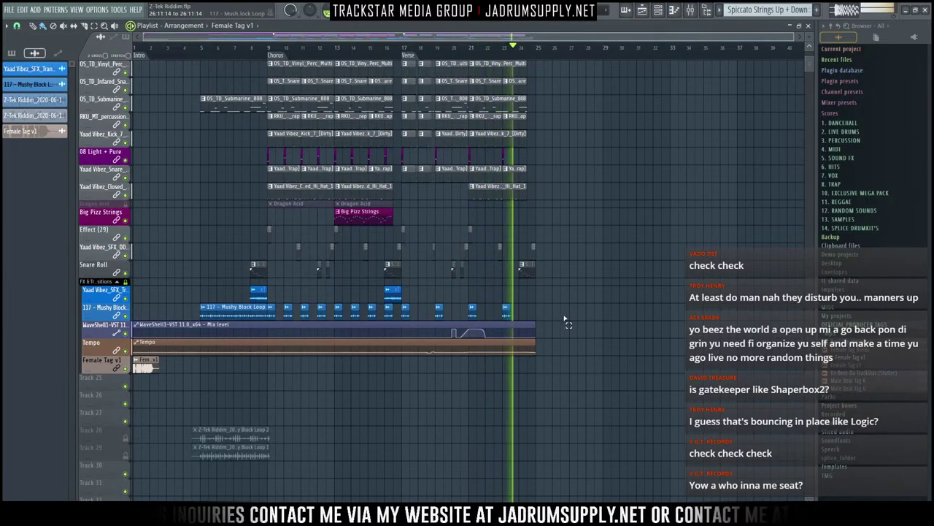
Step: Select the chorus and verse clips from bar 9 onward, excluding automation, and duplicate them at bar 25
left_click_drag(564, 321, 277, 63)
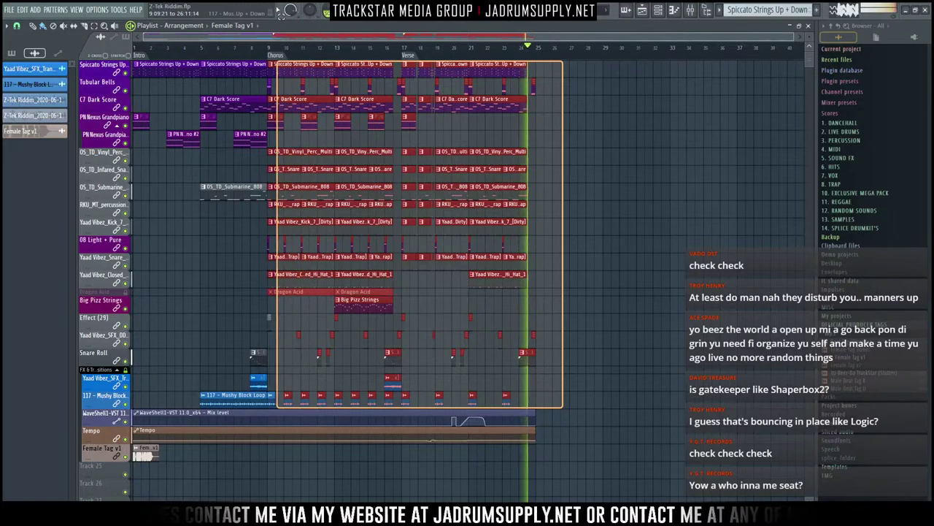
left_click_drag(278, 10, 268, 12)
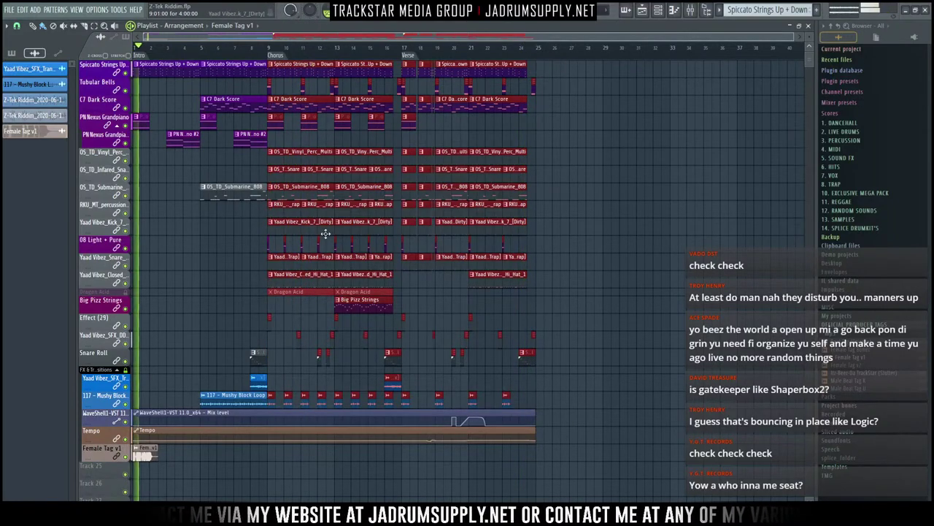
left_click_drag(296, 159, 524, 70)
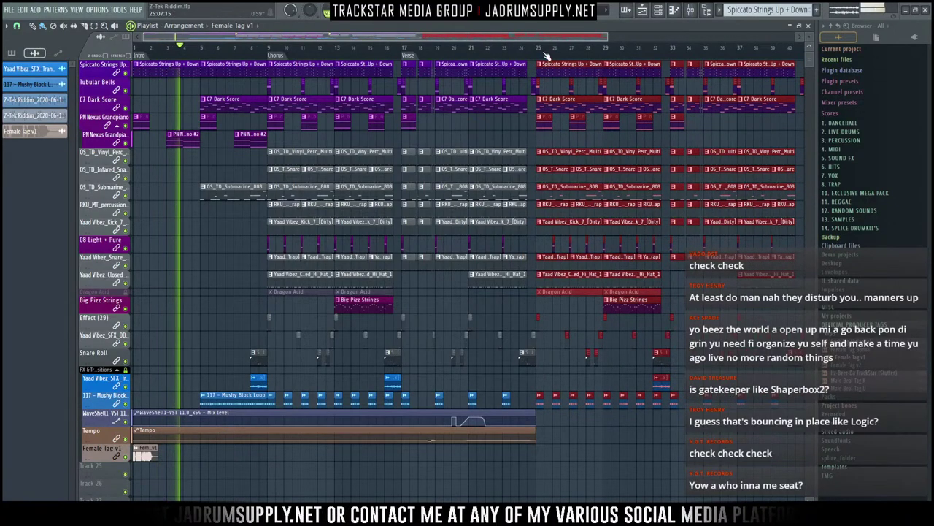
Step: Add a Chorus time marker at bar 25, where the copied section begins
right_click(536, 58)
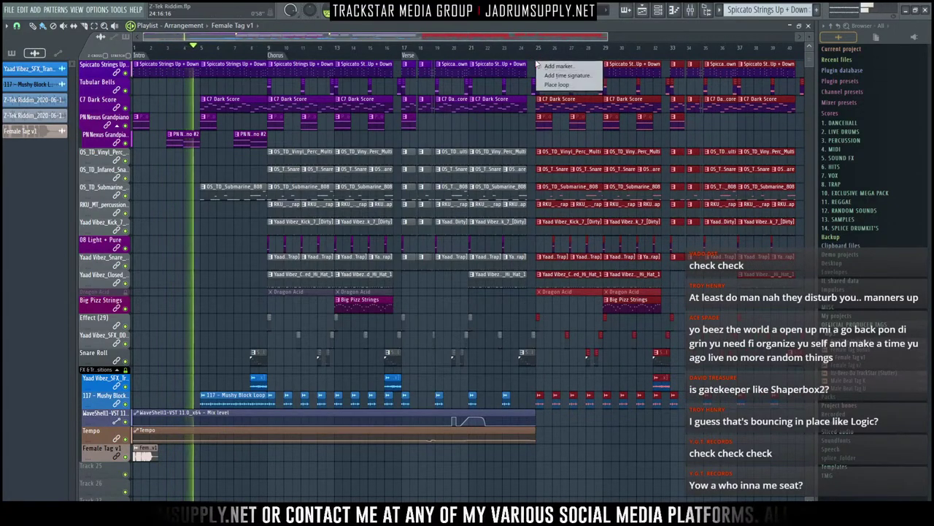
left_click(547, 86)
type("Chorus")
key("Return")
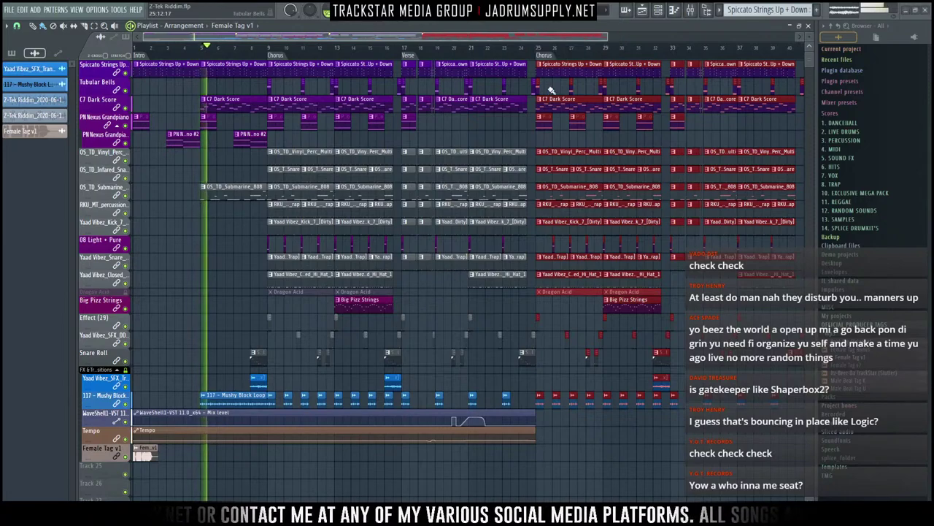
Step: Add a Verse time marker at bar 33 for the second verse
right_click(675, 58)
left_click(705, 64)
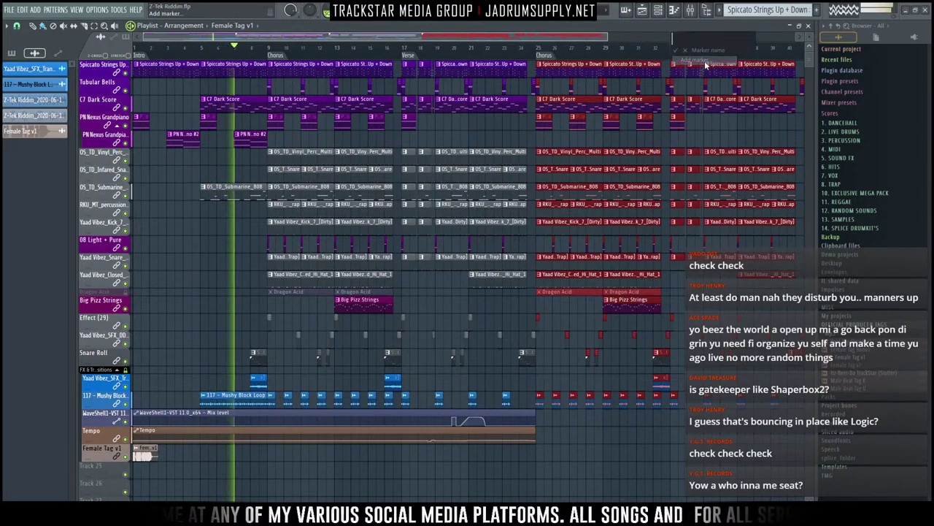
type("VErse")
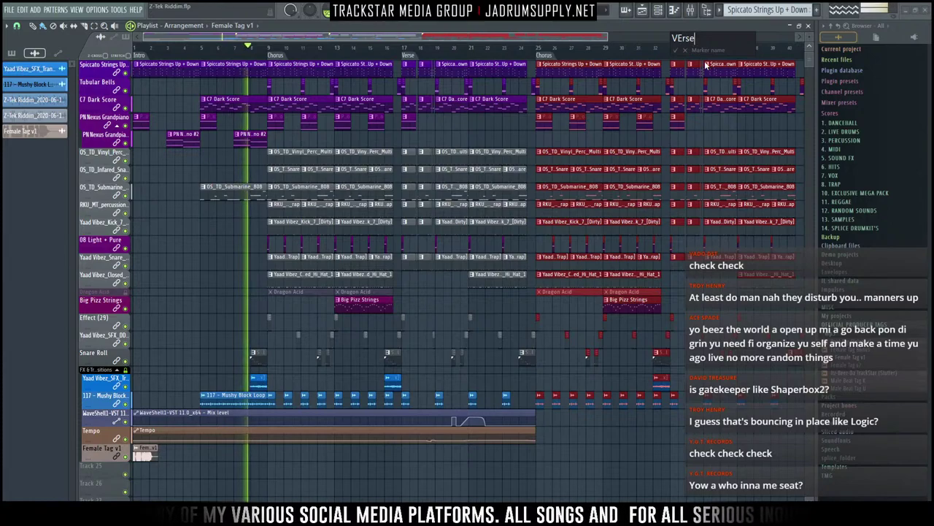
key("Left")
key("Left")
key("Left")
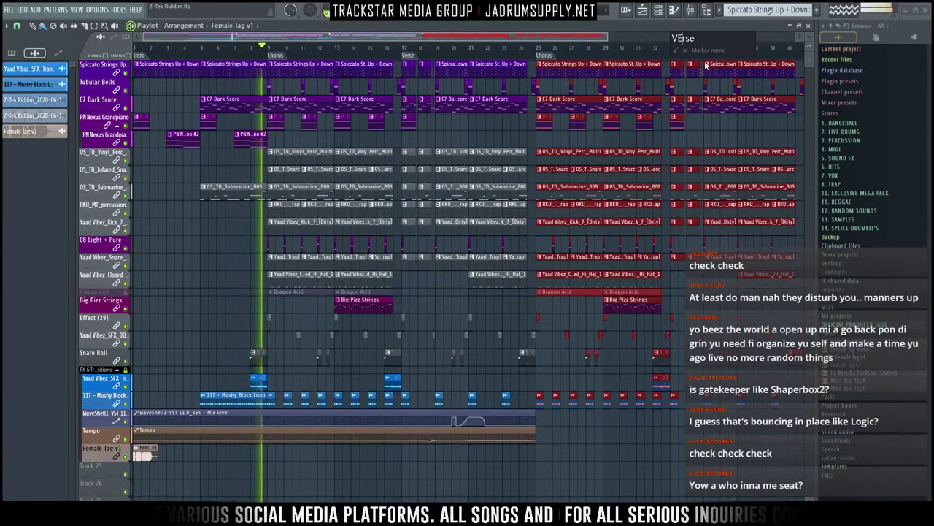
type("e")
key("Return")
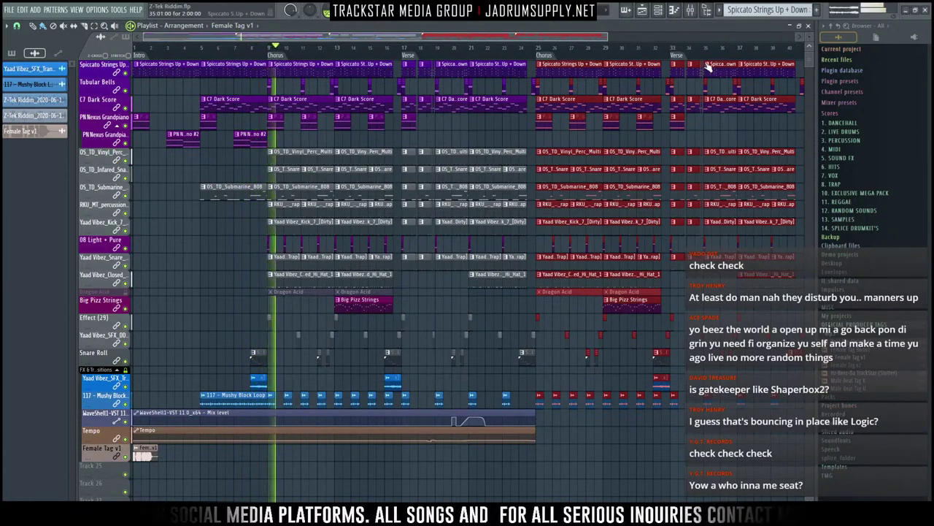
Step: Duplicate the selected chorus and verse block at bar 41 and add a Chorus marker there
scroll(354, 60, "down", 2)
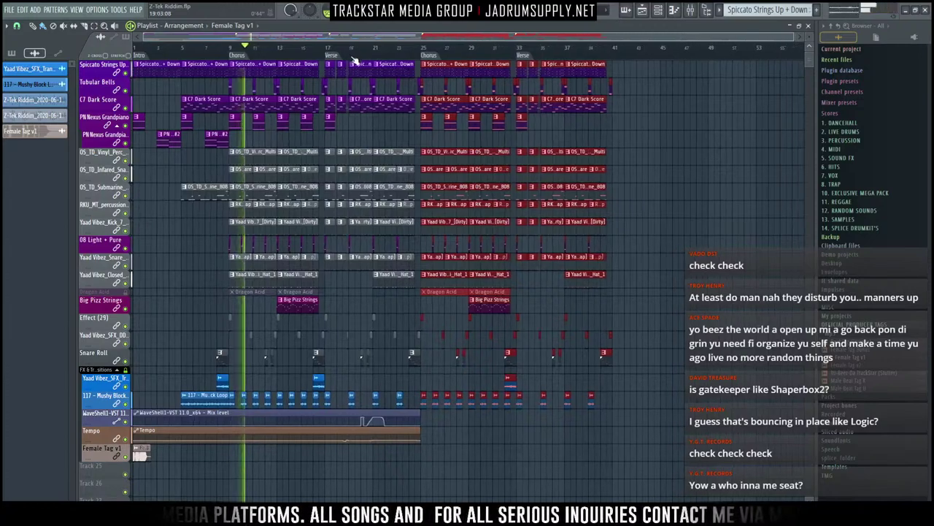
mouse_move(440, 159)
left_mouse_down()
mouse_move(649, 142)
mouse_move(633, 139)
left_mouse_up()
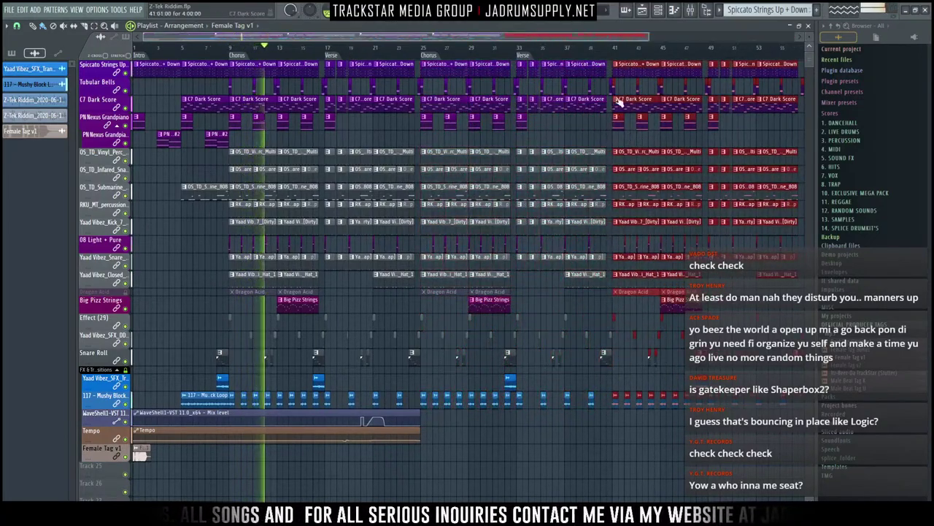
right_click(616, 55)
left_click(629, 62)
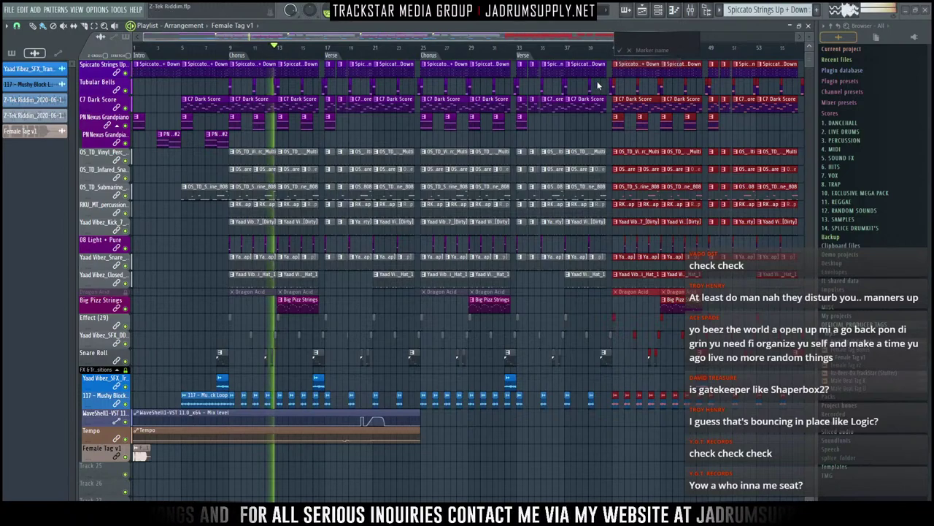
type("Chorus")
key("Return")
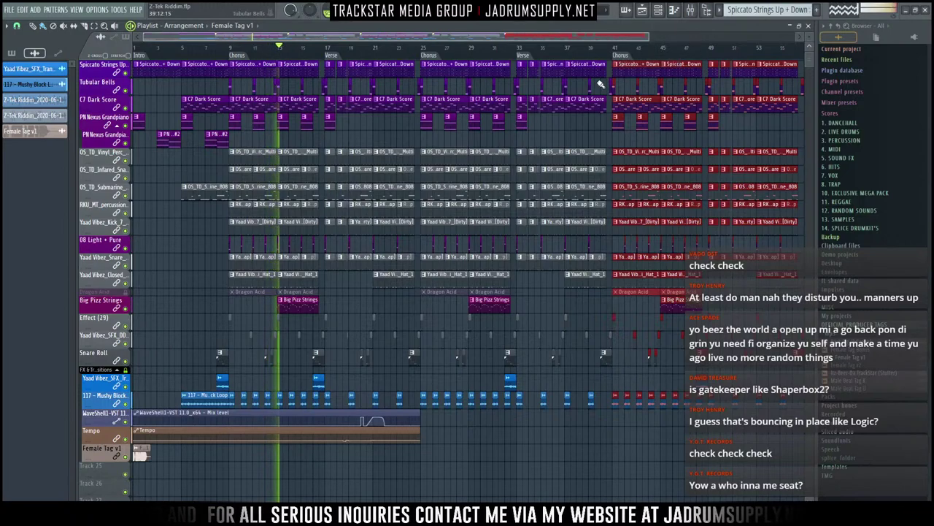
Step: Add an Outro time marker at bar 49, where the last copied section begins
right_click(714, 60)
left_click(729, 69)
type("Ou")
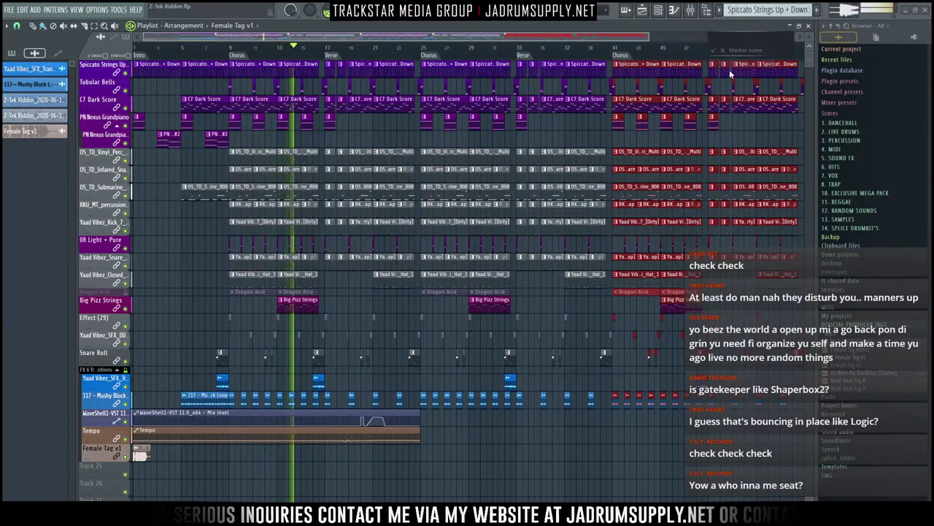
type("tro")
key("Return")
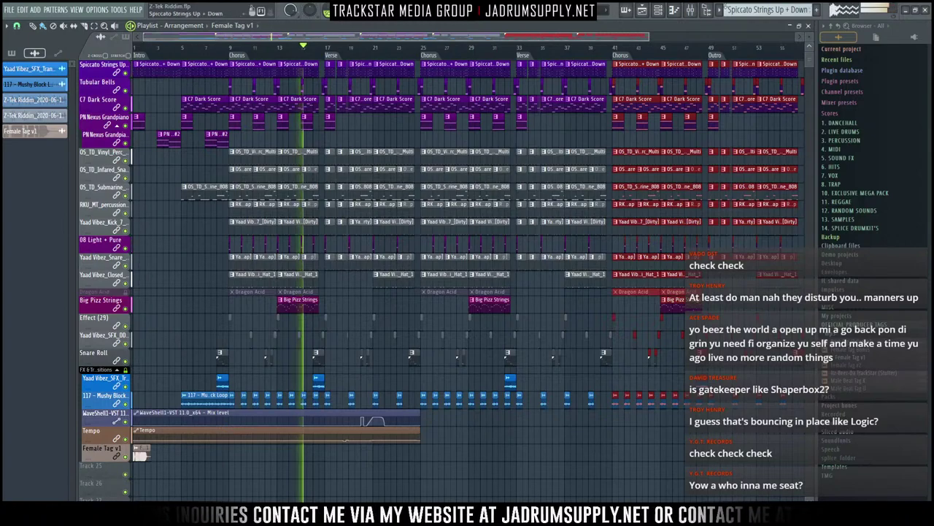
Step: Extend the WaveShell Mix level automation clip beyond bar 25 so it covers the duplicated chorus and verse sections
scroll(351, 464, "down", 4)
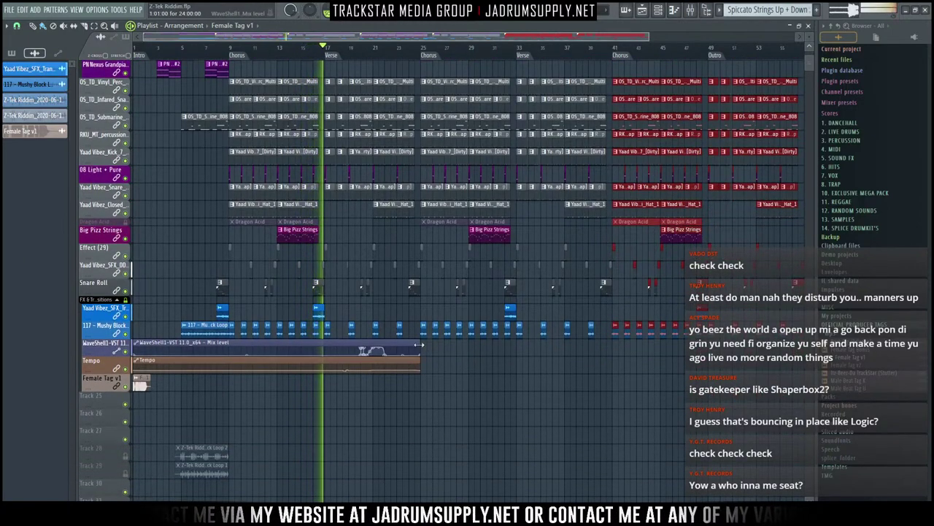
left_click_drag(418, 345, 709, 373)
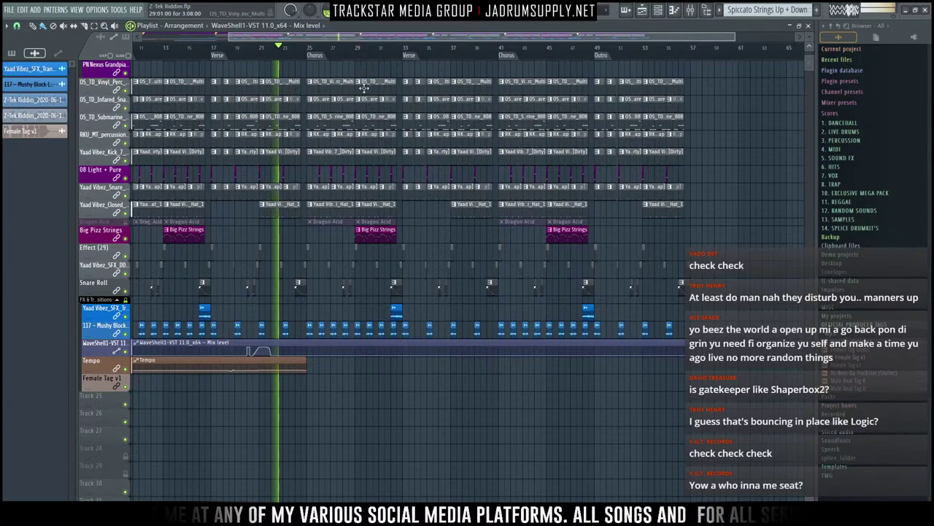
Step: Draw a Mix level automation burst at the bar 33 verse start, ramping up to full, holding briefly and dropping back to zero
left_click(440, 52)
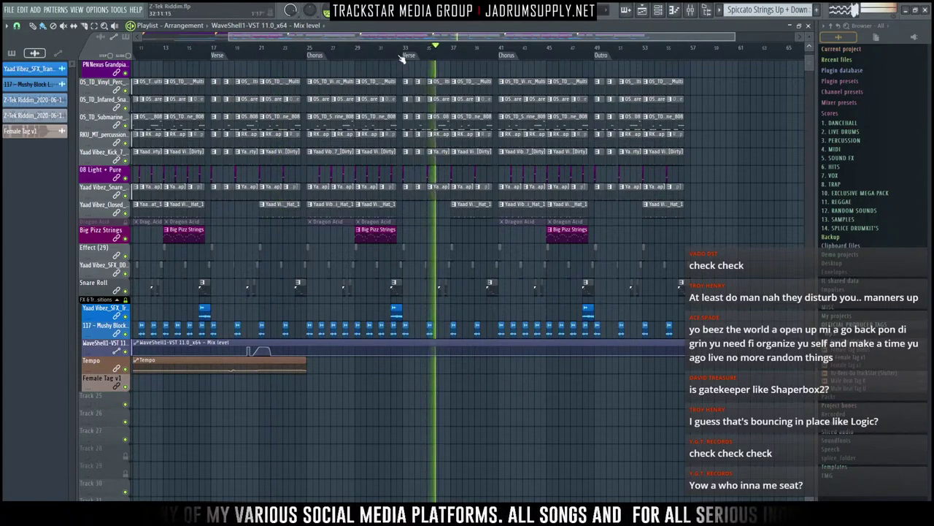
scroll(402, 56, "up", 5)
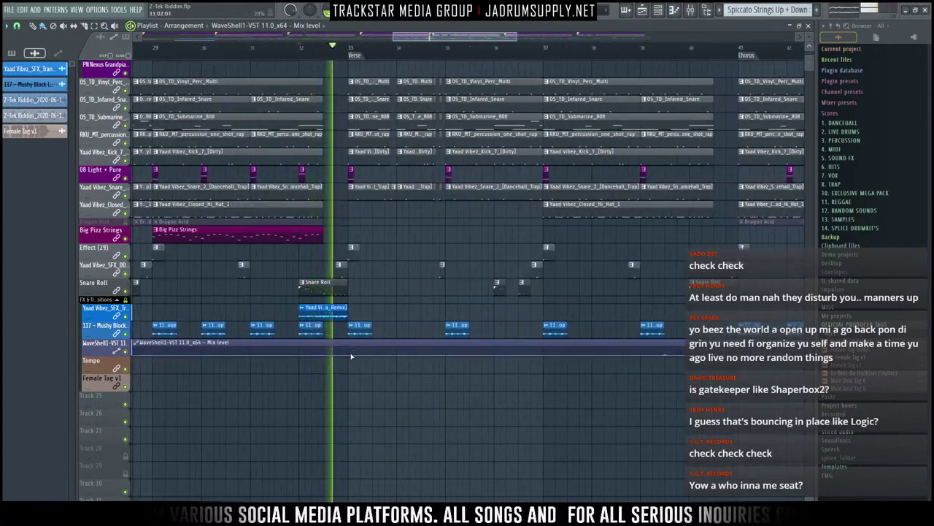
scroll(332, 321, "up", 4)
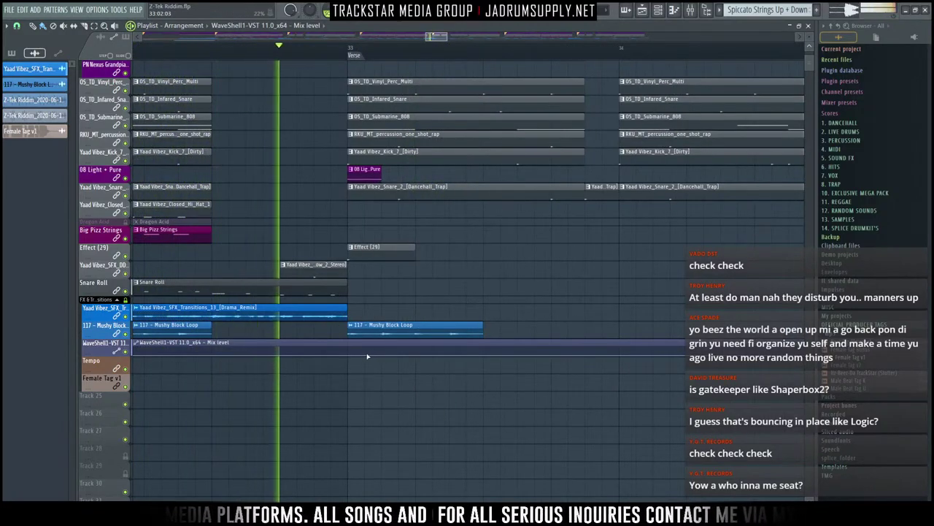
key("space")
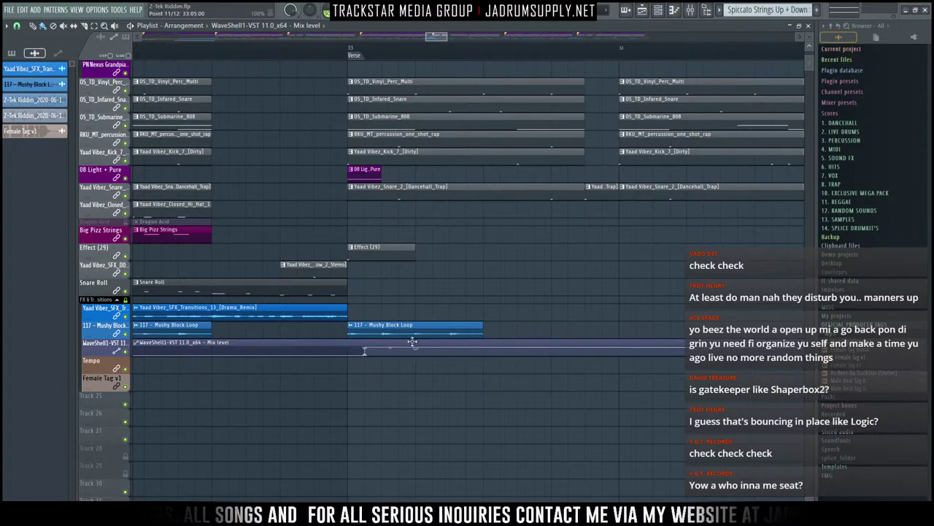
scroll(395, 361, "up", 3)
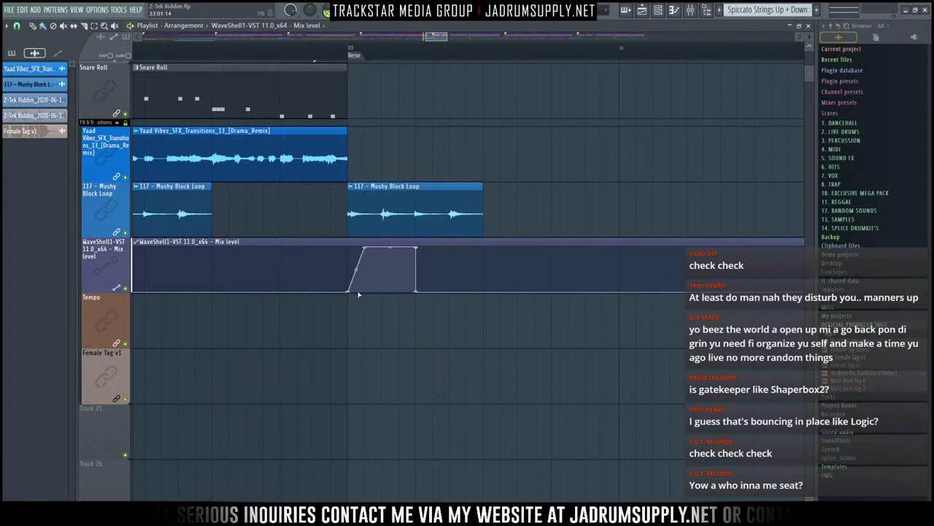
Step: Play back the bar 33 effect and draw a matching Mix level burst at bar 34
key("space")
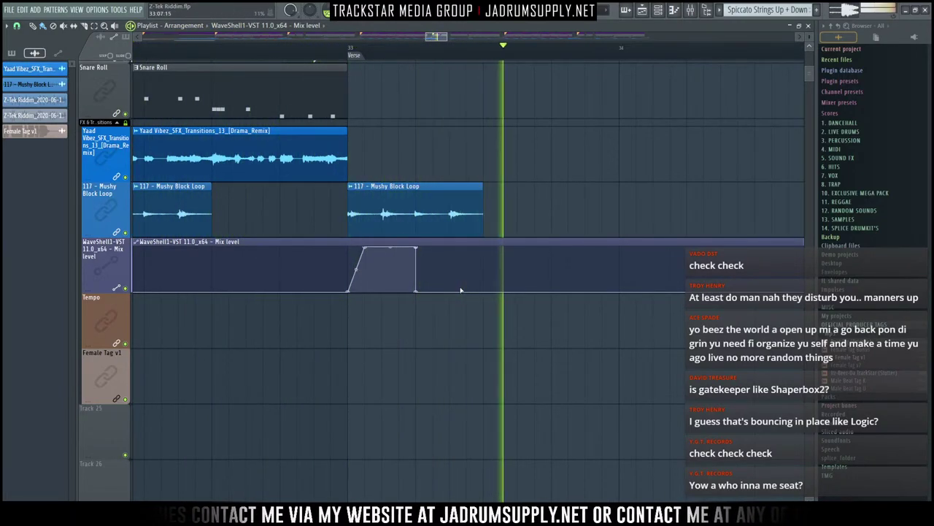
key("space")
key("space")
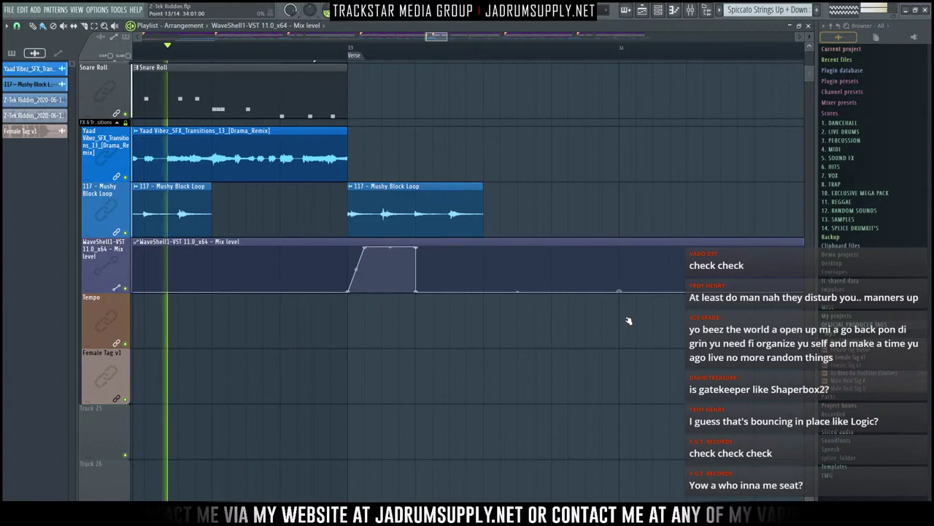
left_click(636, 248)
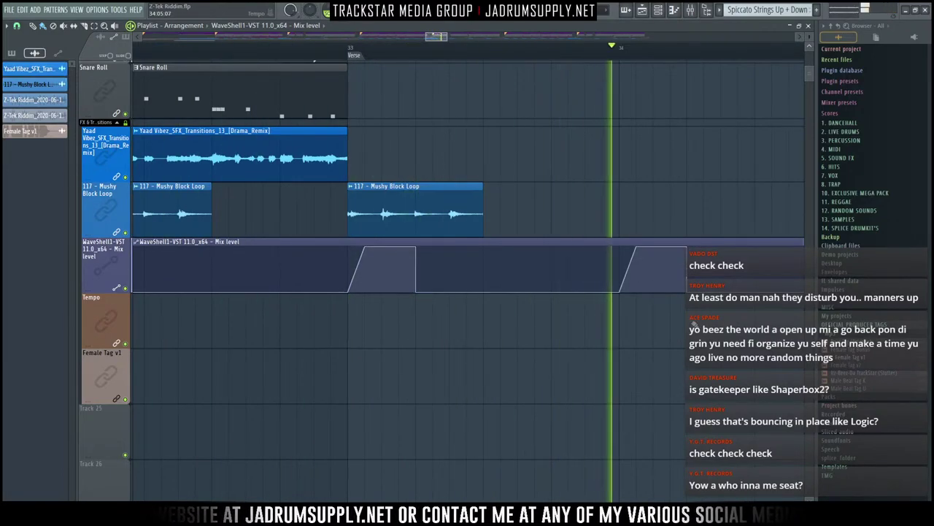
Step: Play through bar 35 and draw a Mix level ramp rising over the Mushy Block Loop clip and falling to zero at its end
scroll(449, 48, "down", 3)
mouse_move(448, 40)
left_mouse_down()
mouse_move(484, 46)
mouse_move(465, 42)
left_mouse_up()
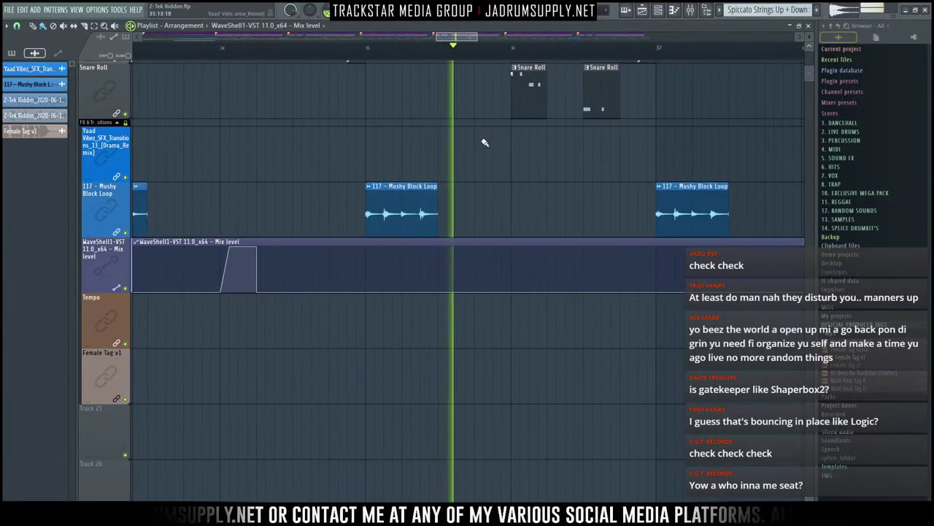
key("space")
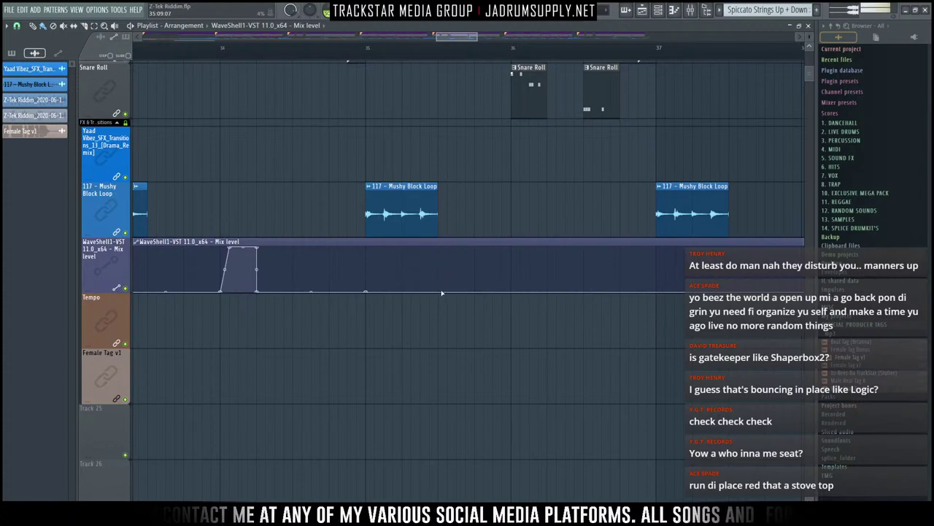
left_click_drag(438, 263, 435, 245)
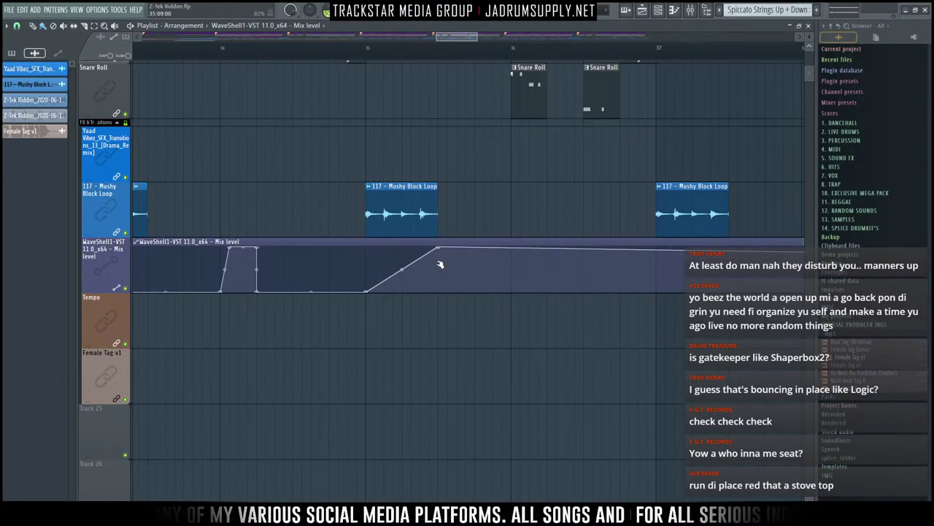
left_click_drag(435, 324, 450, 308)
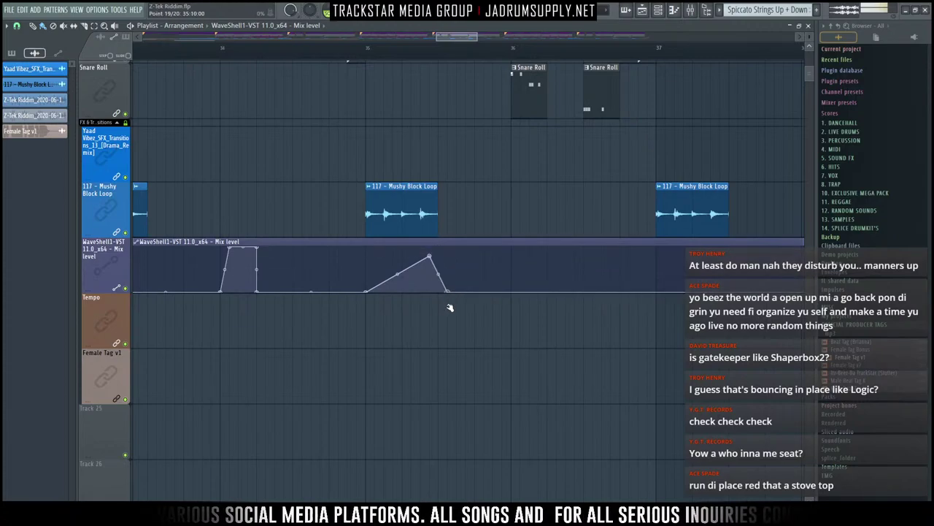
Step: Try the Pulse curve mode on the bar 35 Mix level ramp and inspect the pulses up close
right_click(440, 249)
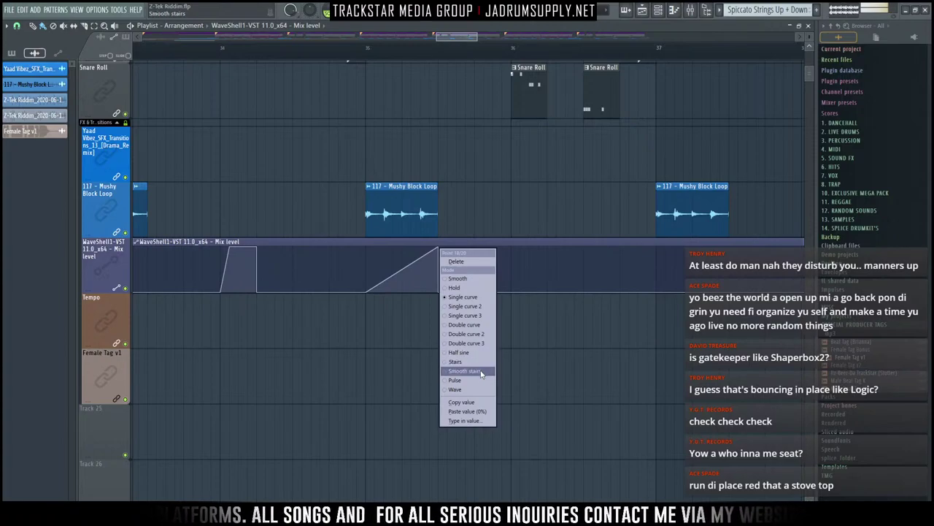
left_click(456, 380)
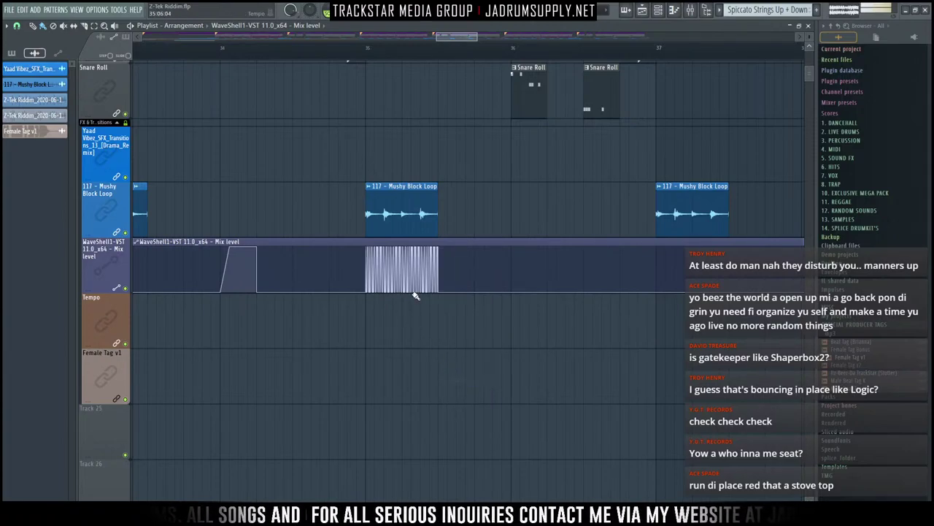
scroll(427, 260, "up", 4)
scroll(396, 46, "up", 5)
scroll(499, 136, "down", 4)
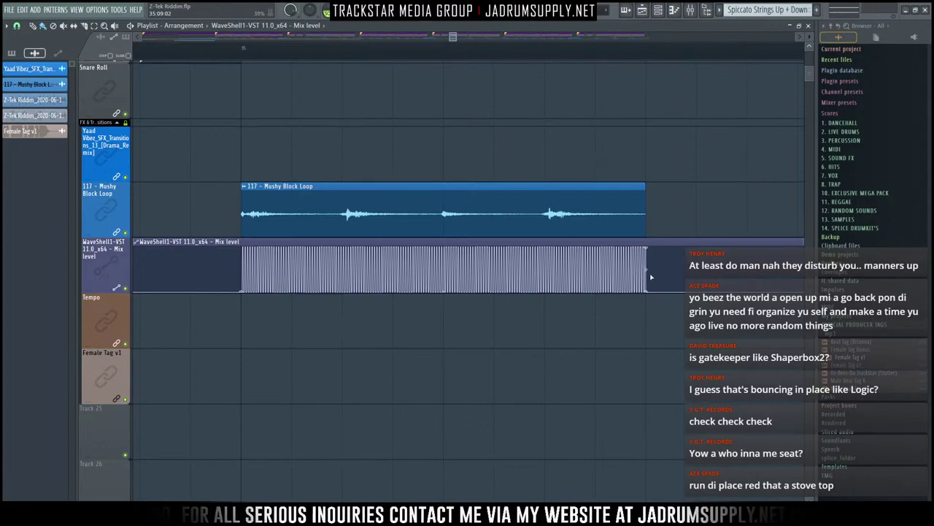
scroll(462, 278, "up", 2)
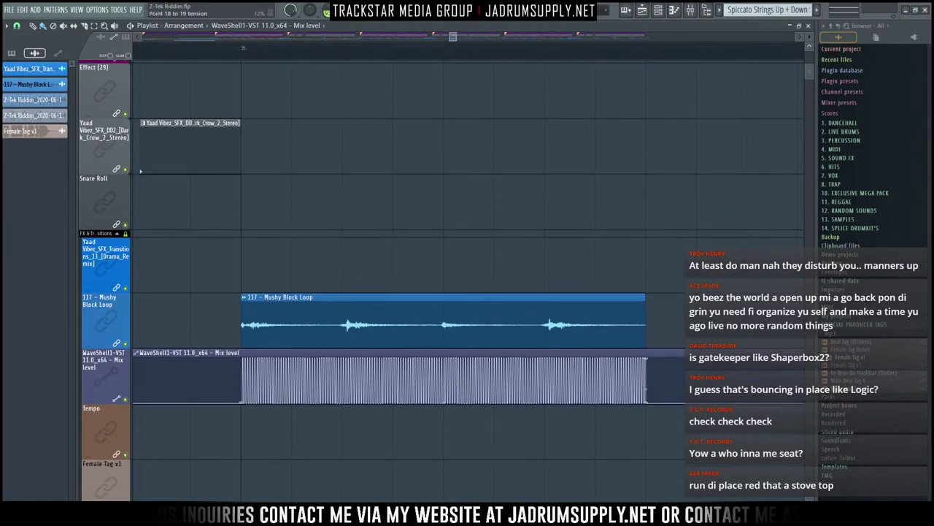
scroll(426, 323, "up", 1)
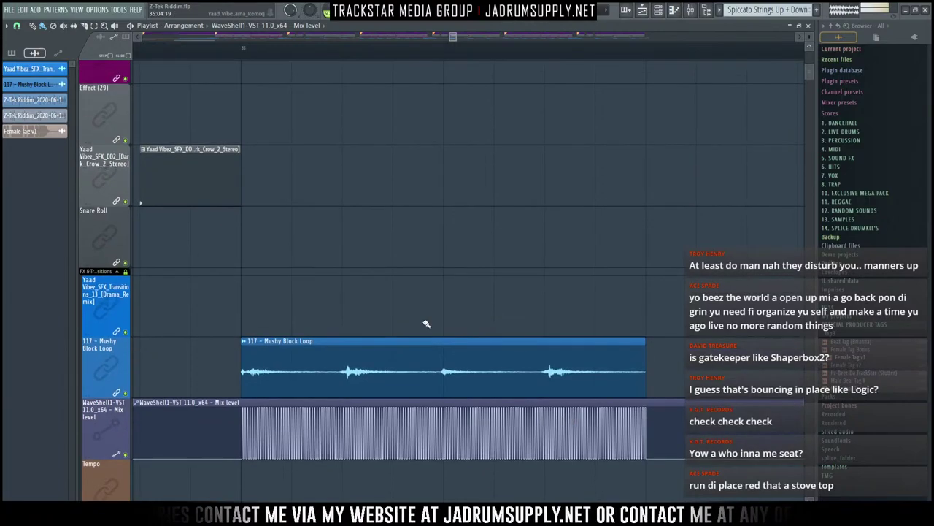
scroll(427, 303, "down", 4)
scroll(434, 288, "up", 3)
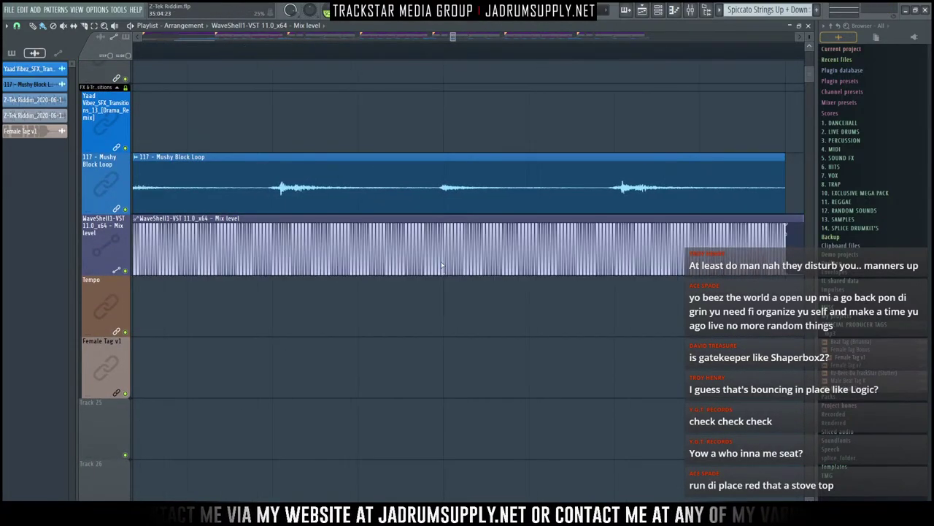
scroll(416, 270, "down", 2)
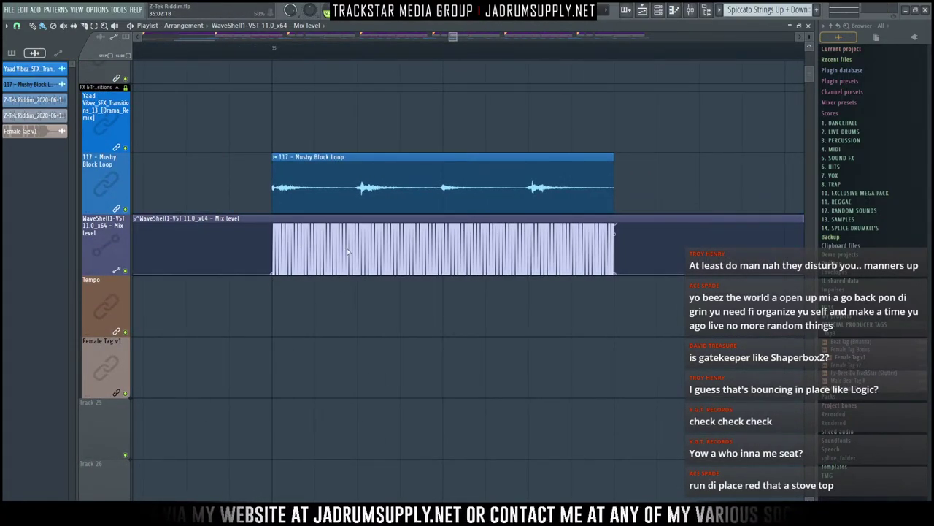
Step: Adjust the tension of the bar 35 pulse segment to try slower and faster pulse rates
scroll(335, 253, "up", 2)
scroll(457, 258, "down", 4)
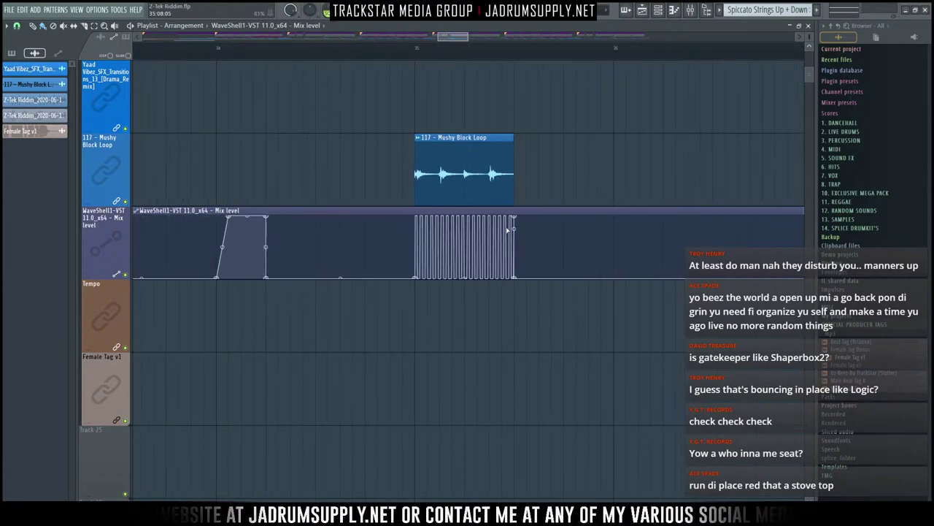
scroll(492, 248, "down", 1)
left_click_drag(467, 278, 467, 275)
scroll(466, 275, "up", 3)
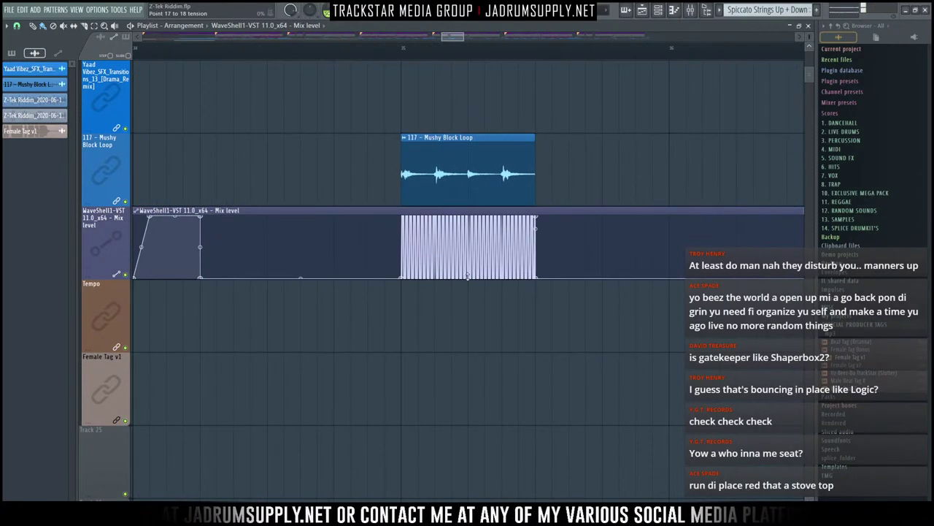
scroll(467, 278, "down", 5)
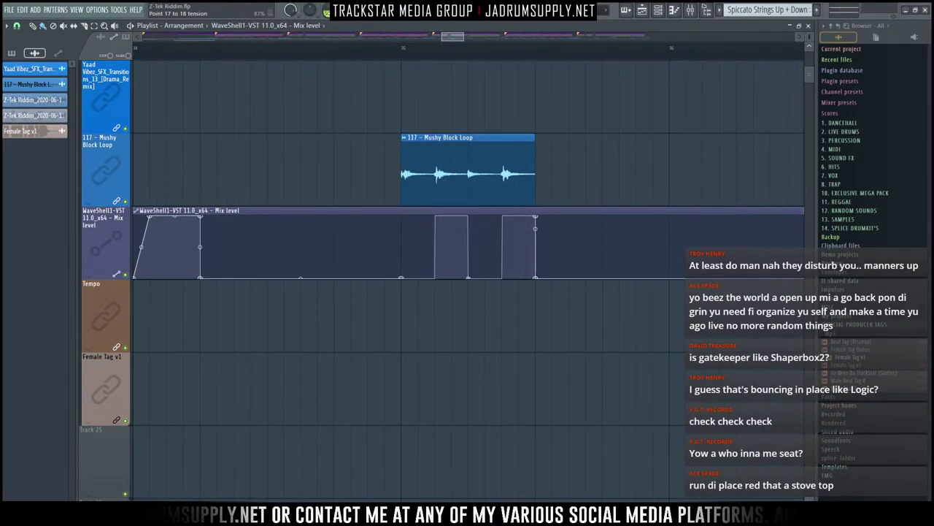
scroll(468, 278, "up", 1)
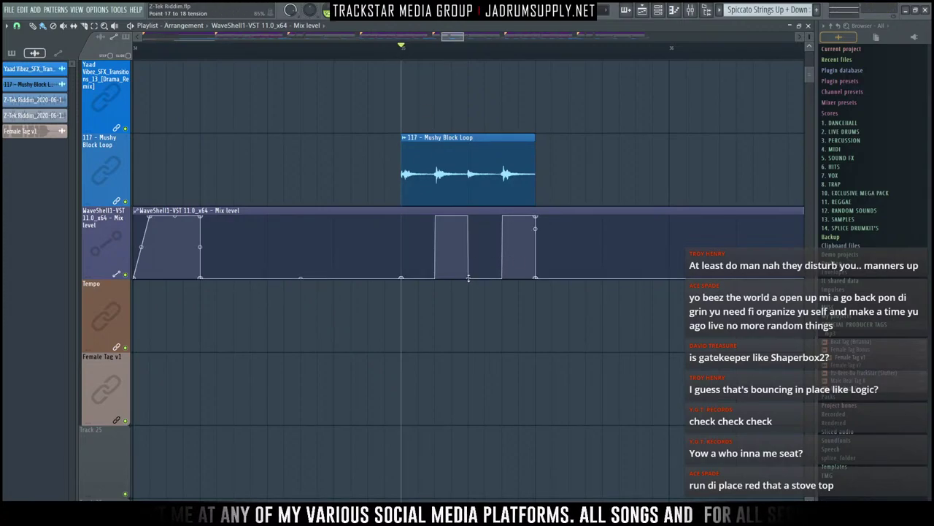
scroll(469, 277, "up", 8)
scroll(468, 278, "down", 5)
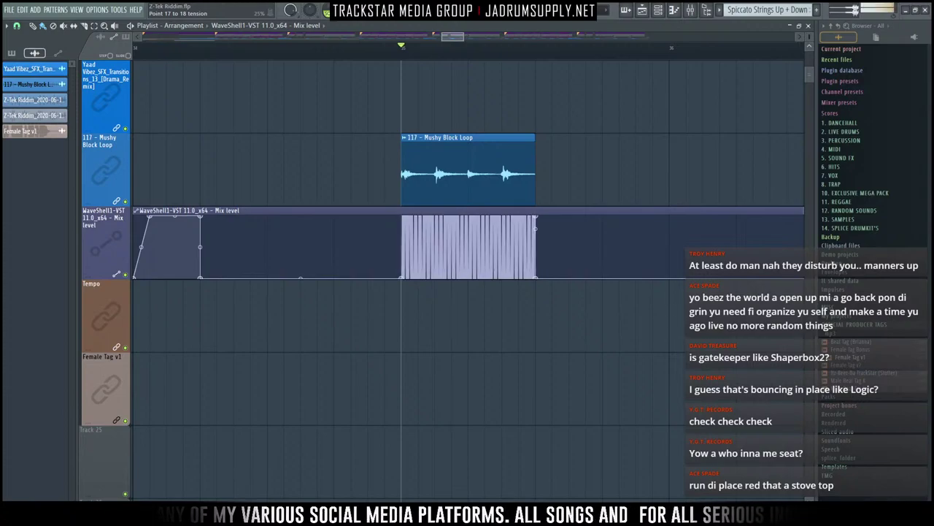
Step: Change the bar 35 Mix level segment's curve mode to Double curve
right_click(537, 219)
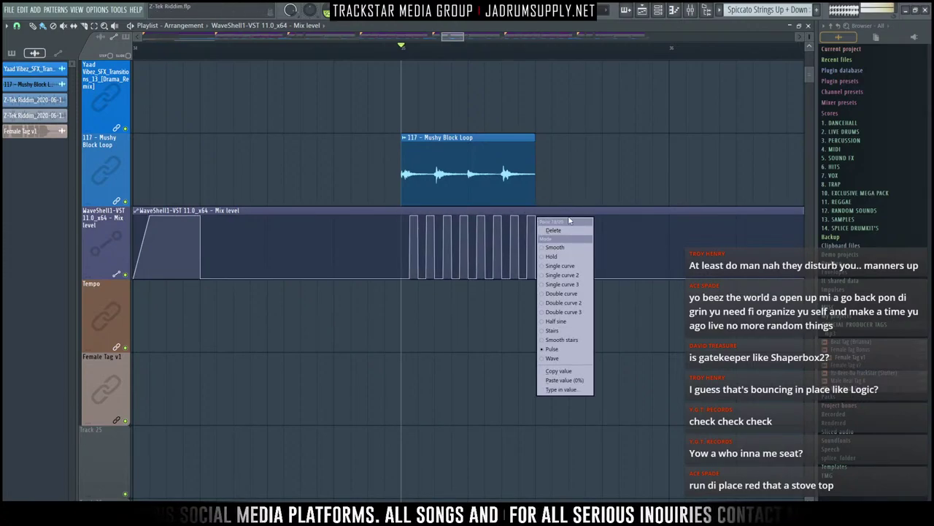
left_click(563, 294)
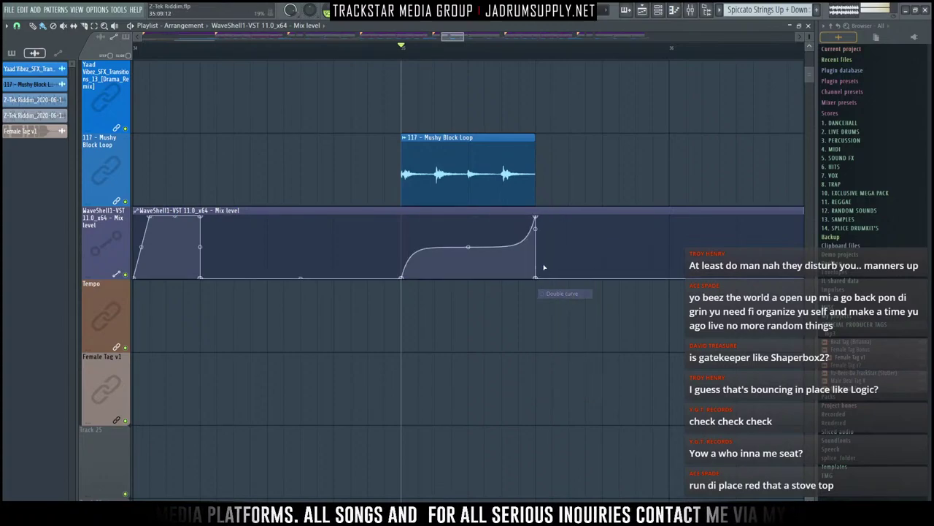
Step: Set the Mix level automation under the bar 35 loop clip to Wave mode and play back that section
right_click(537, 214)
left_click(555, 357)
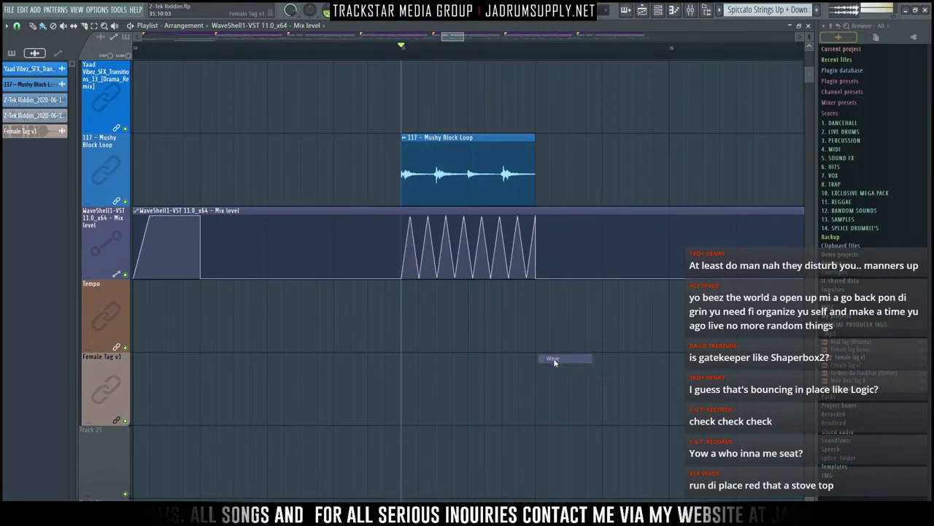
key("space")
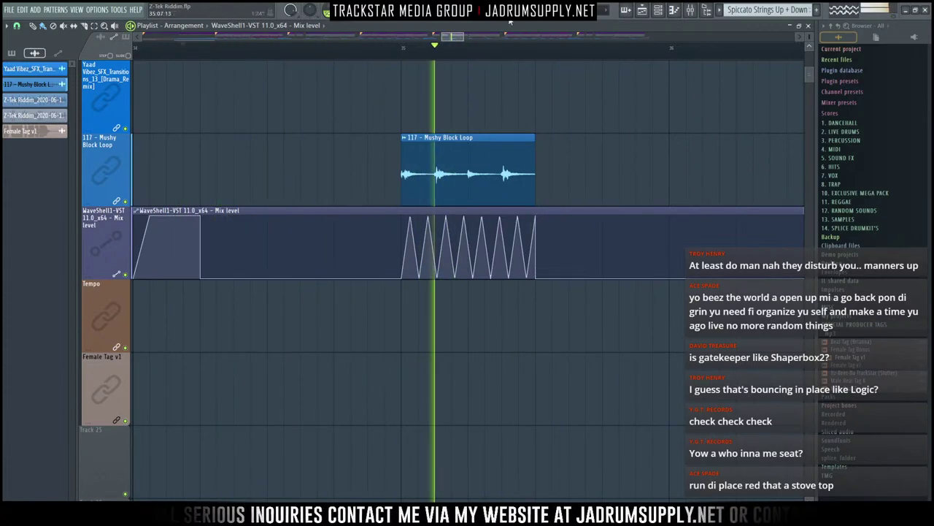
scroll(476, 60, "down", 4)
key("space")
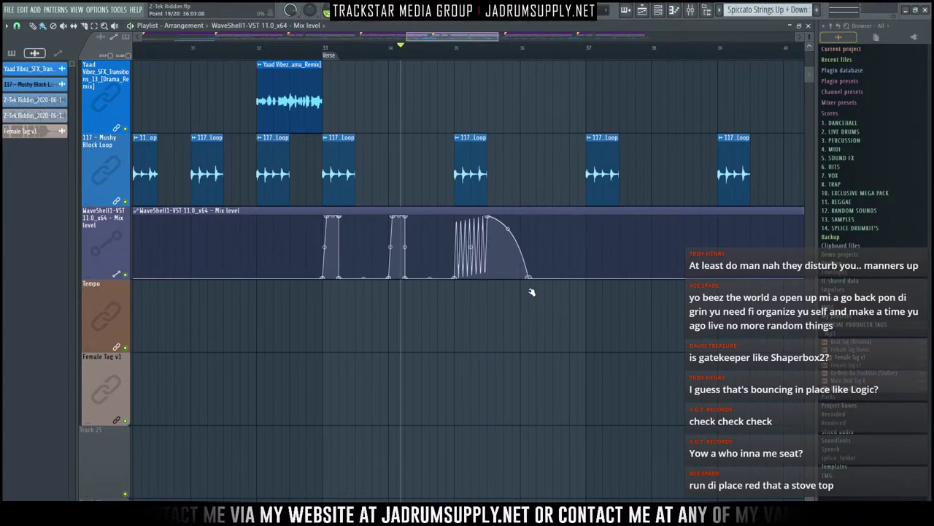
Step: Stretch the Mix level wave to bar 37 by moving the decay's end point and the wave's end point there, and play it
left_click_drag(532, 292, 588, 295)
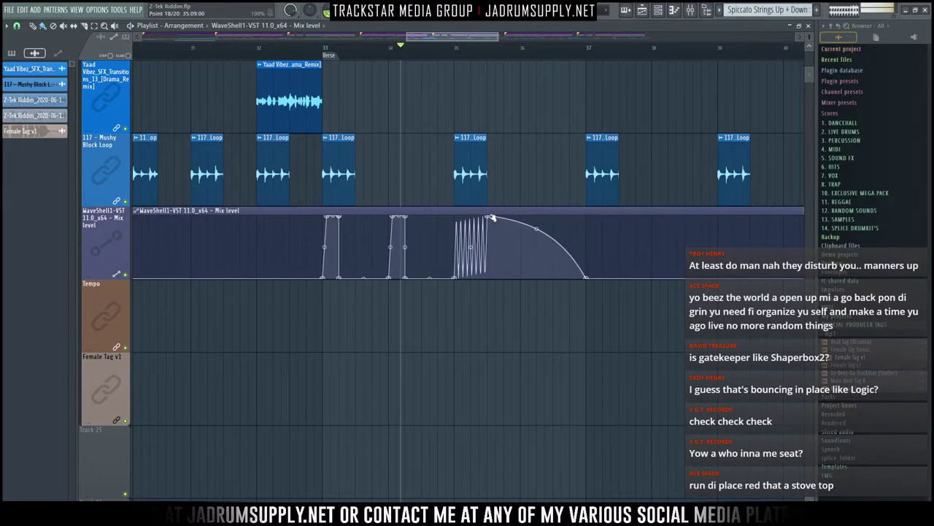
left_click_drag(493, 217, 586, 217)
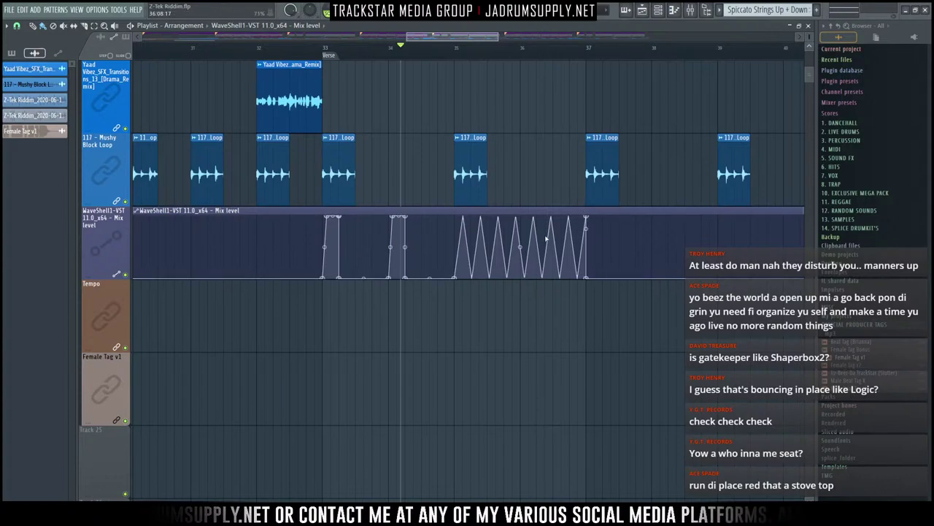
key("space")
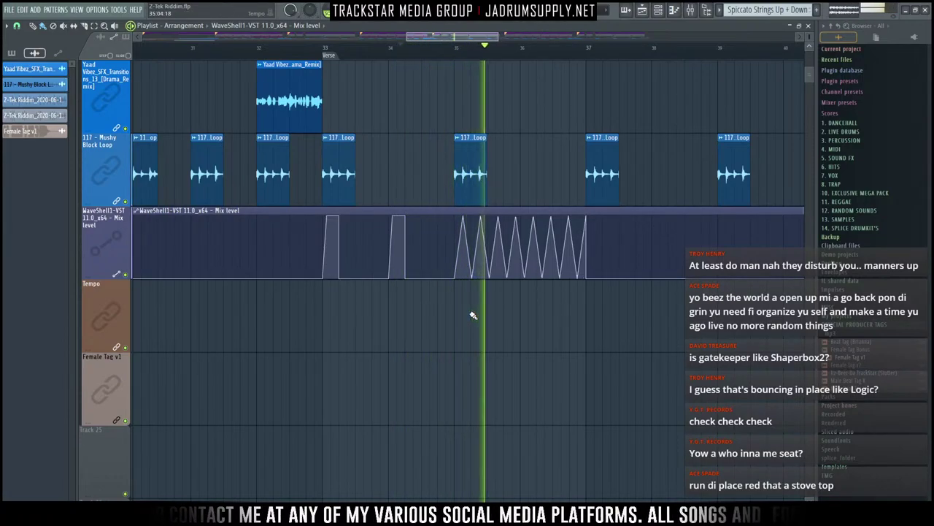
key("space")
Step: Adjust the tension of the wave between bars 35 and 37 for much faster oscillation and play the result
left_click_drag(520, 247, 520, 227)
key("space")
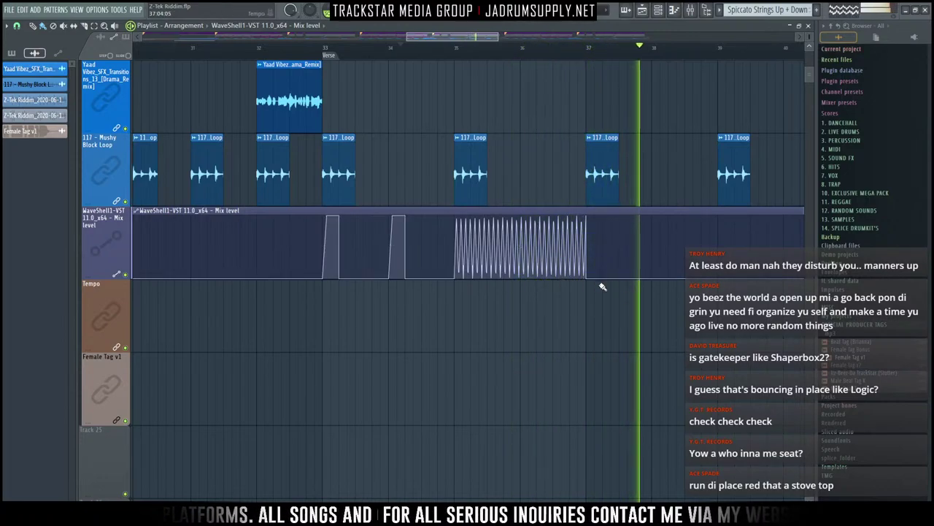
key("space")
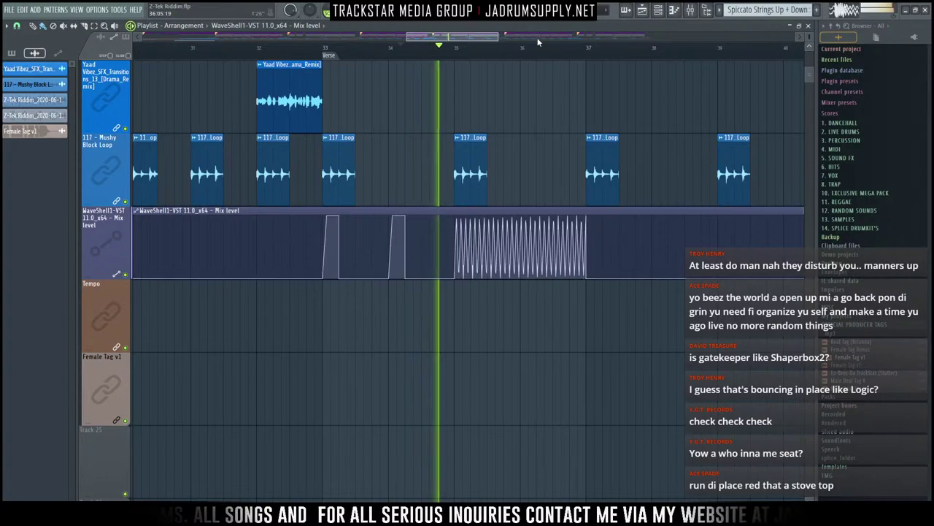
scroll(559, 57, "up", 4)
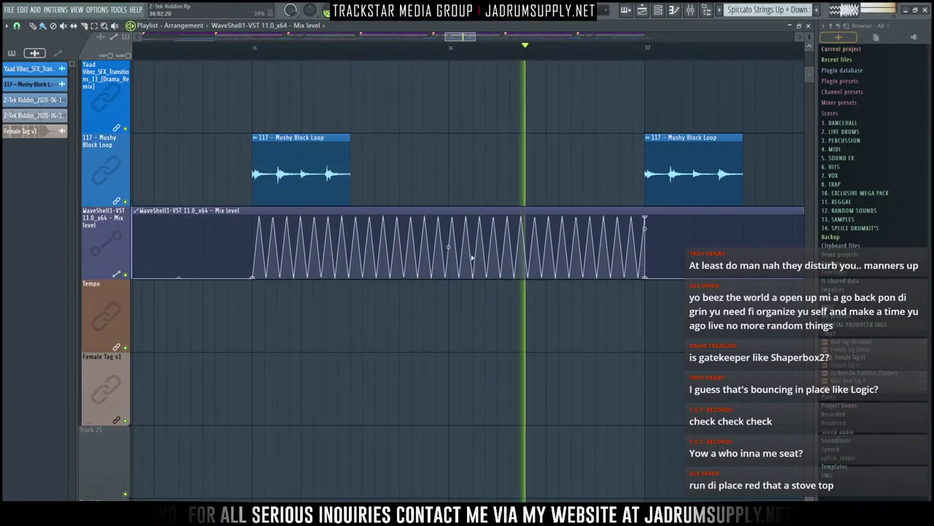
key("space")
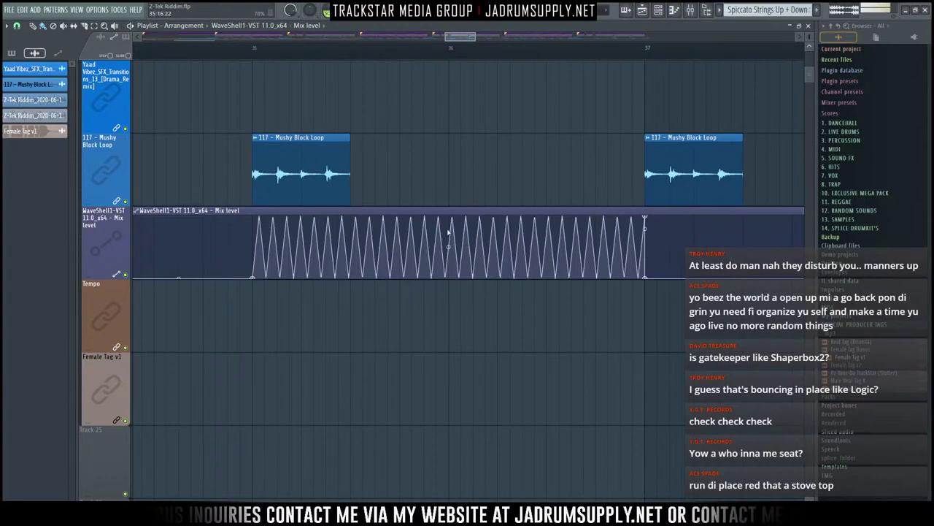
Step: Split the wave with a point at bar 36, slow the first half's oscillation and reshape the split so both halves span full height
left_click_drag(448, 232, 449, 230)
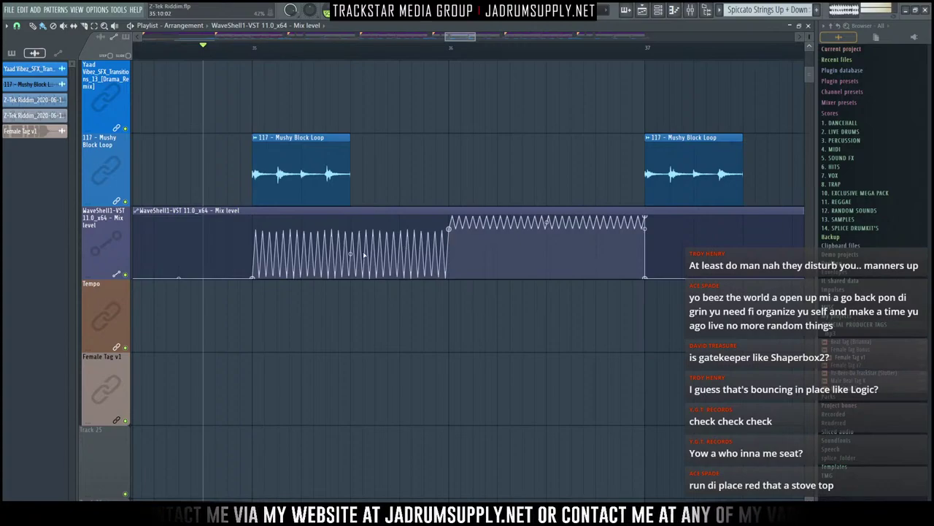
left_click_drag(351, 252, 351, 253)
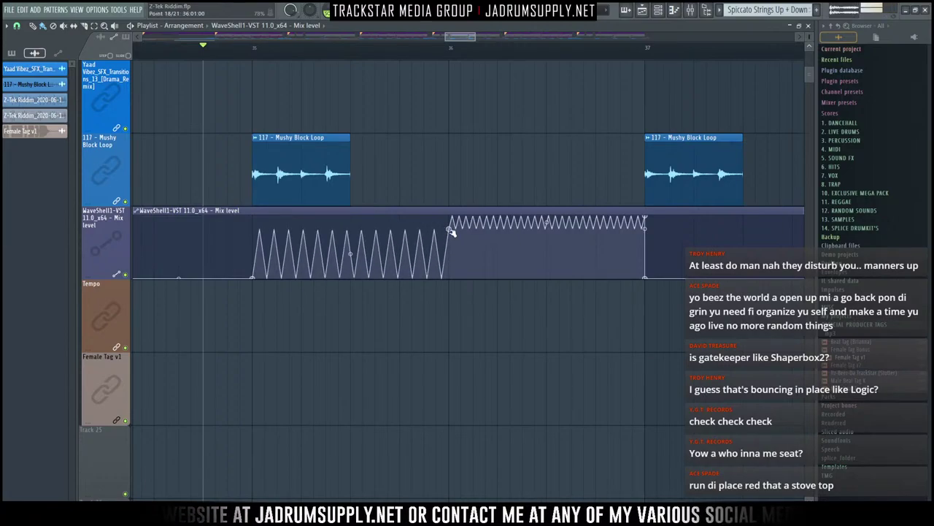
left_click_drag(451, 229, 442, 298)
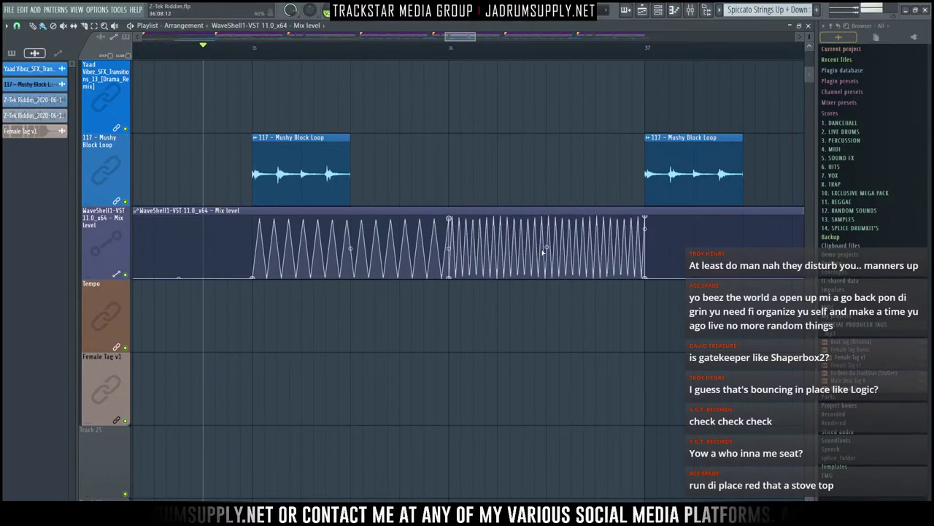
Step: Slow the wave between bars 36 and 37 to a few wide peaks, play it, and raise its oscillation rate
left_click_drag(556, 246, 571, 281)
key("space")
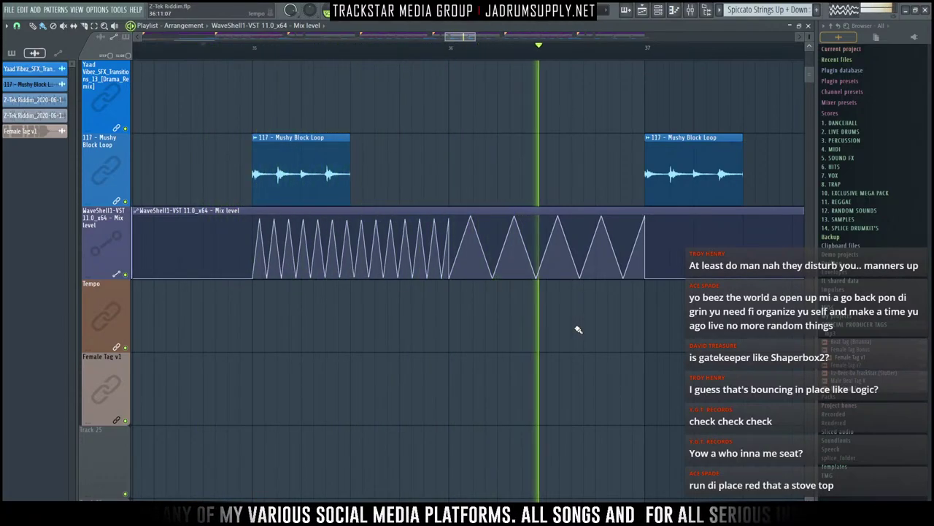
key("space")
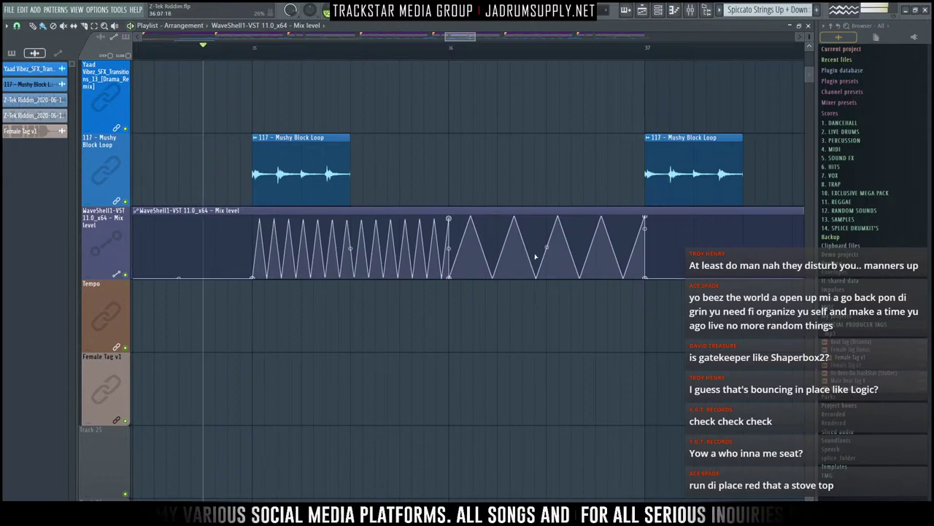
left_click_drag(546, 246, 564, 254)
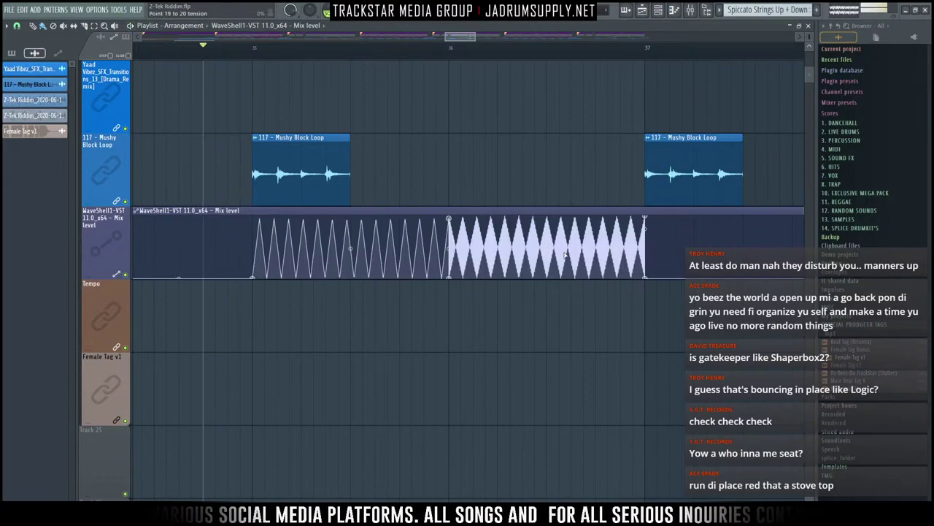
Step: Try the Smooth stairs mode on the Mix level segment between bars 36 and 37 and adjust its tension
right_click(644, 218)
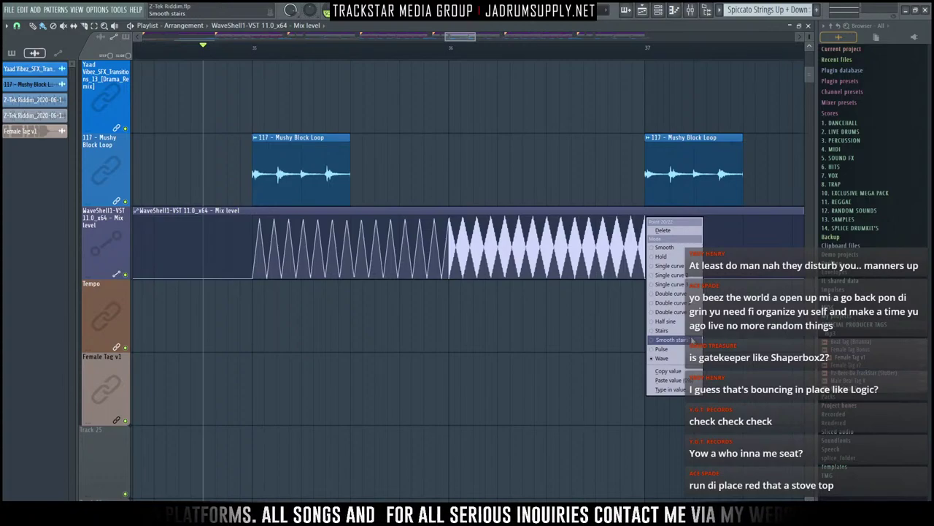
left_click(690, 340)
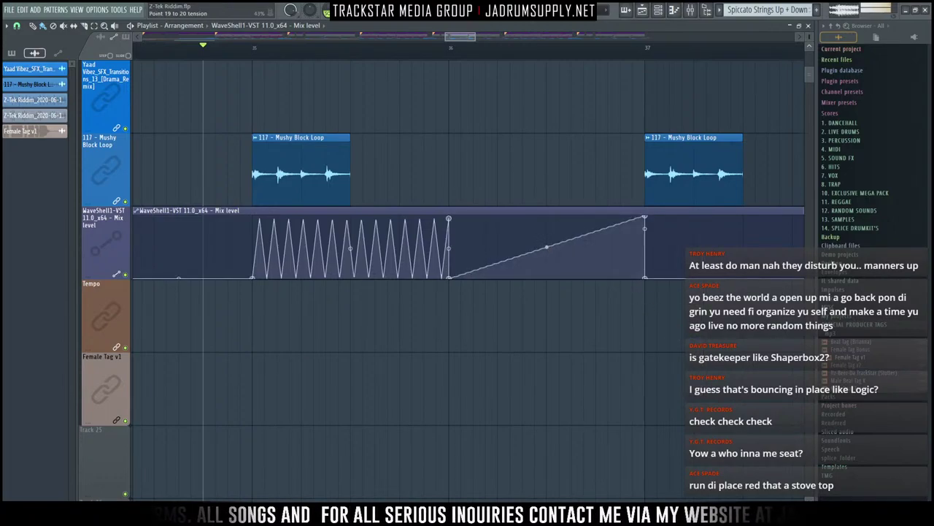
left_click_drag(547, 246, 547, 232)
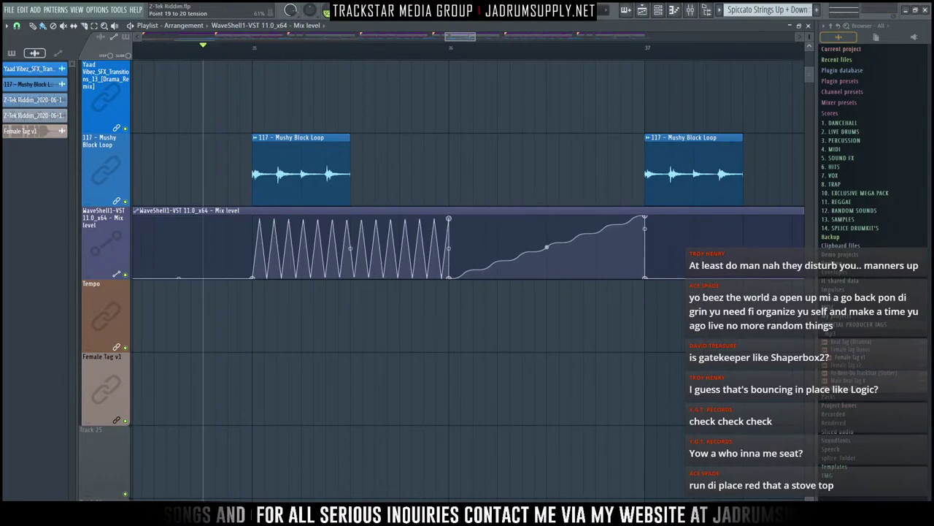
Step: Try the Half sine mode and the Smooth mode on the Mix level segment between bars 36 and 37
right_click(644, 221)
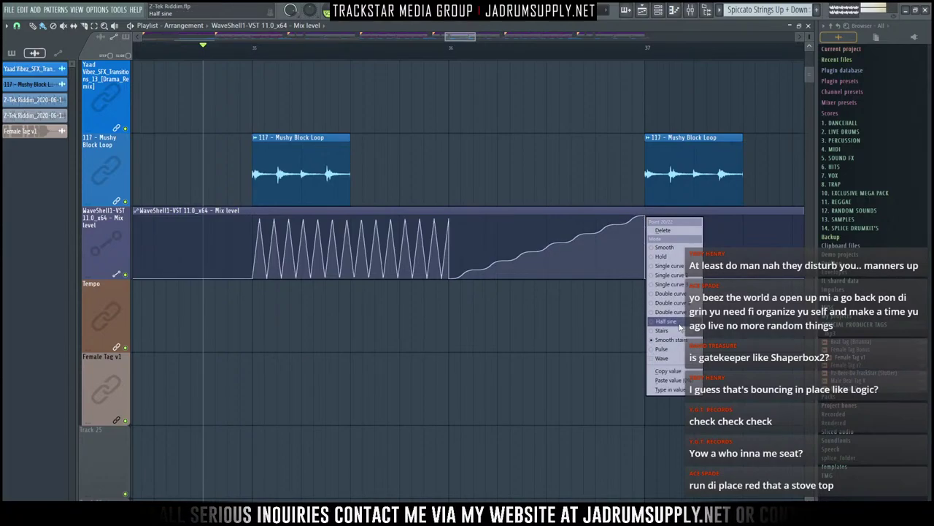
left_click(666, 321)
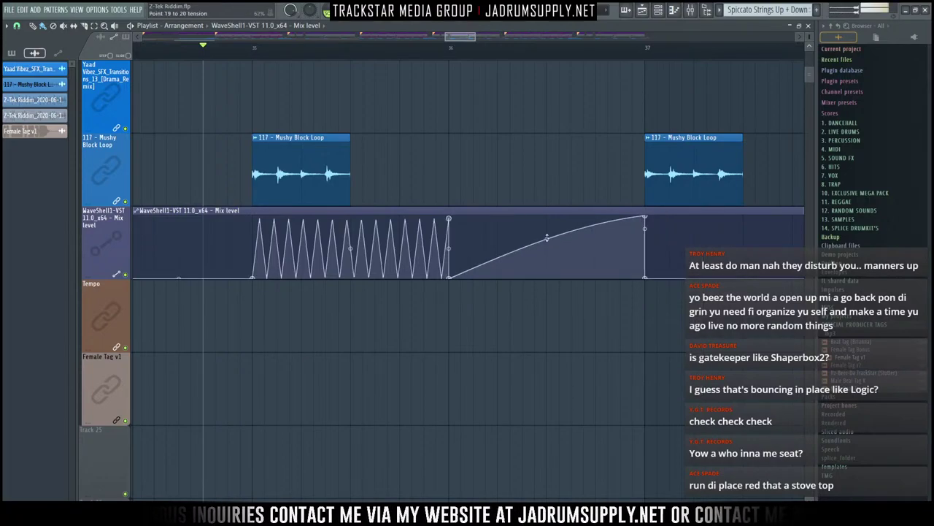
right_click(645, 220)
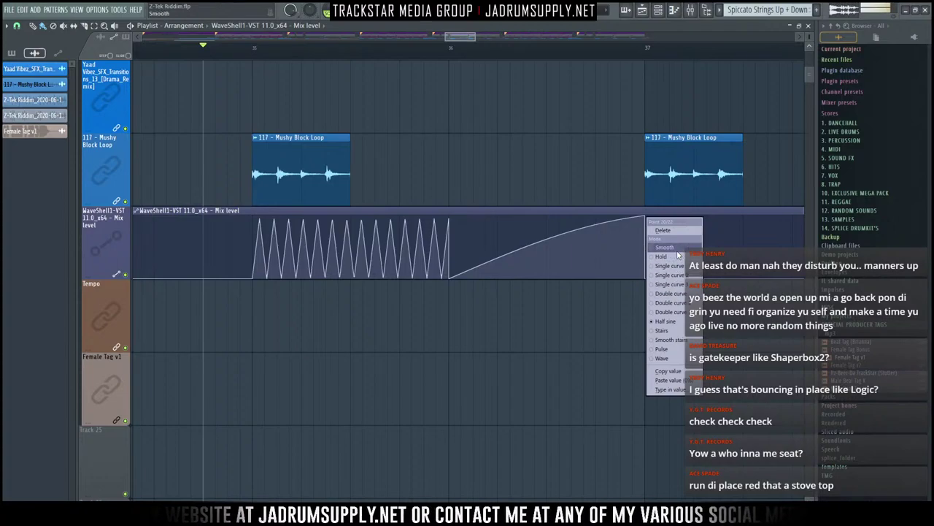
left_click(677, 250)
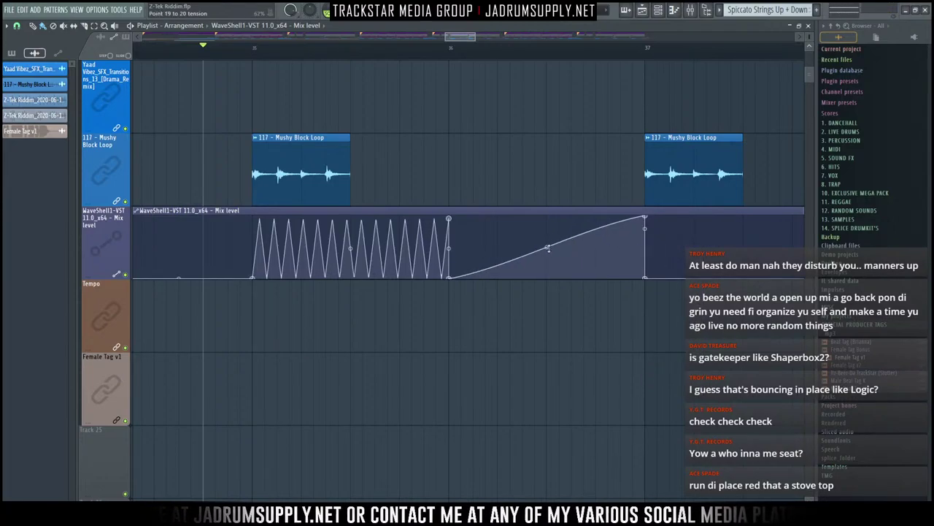
Step: Try the Pulse mode on the segment between bars 36 and 37, adjusting its tension to produce repeated square pulses
right_click(642, 215)
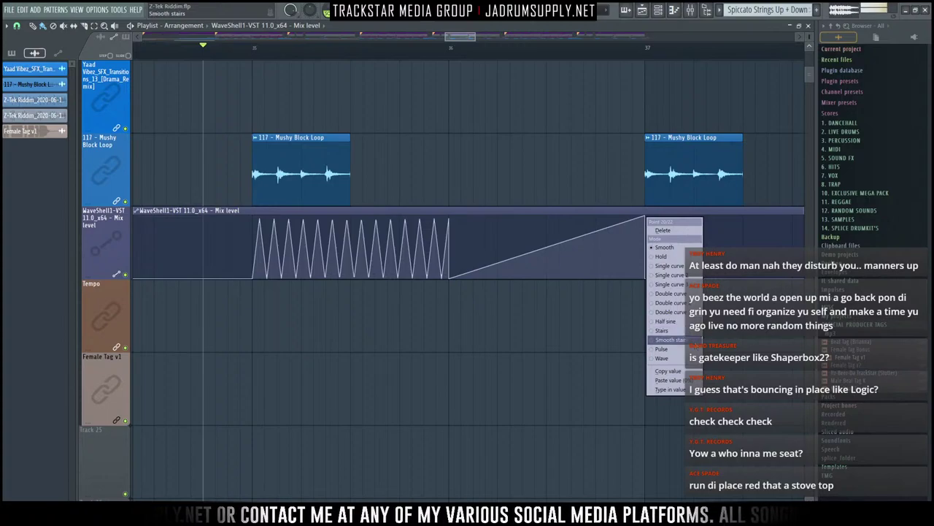
left_click(661, 348)
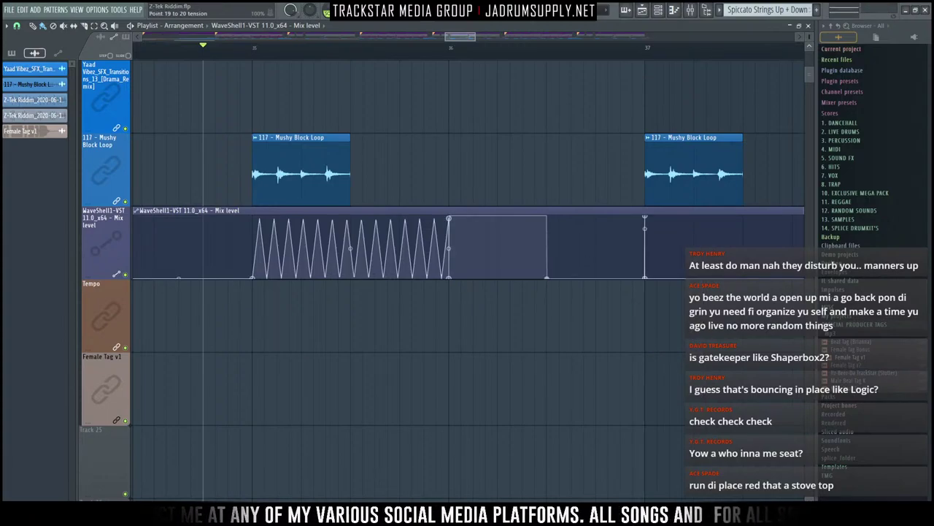
mouse_move(547, 277)
left_mouse_down()
mouse_move(547, 307)
mouse_move(547, 290)
left_mouse_up()
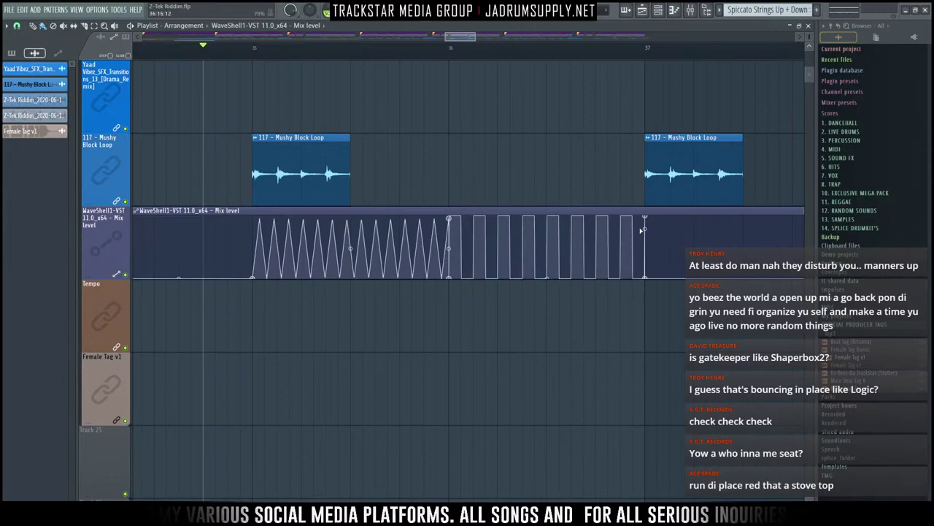
Step: Try Smooth stairs again on the segment between bars 36 and 37, adjusting the tension for fewer, wider steps
right_click(648, 218)
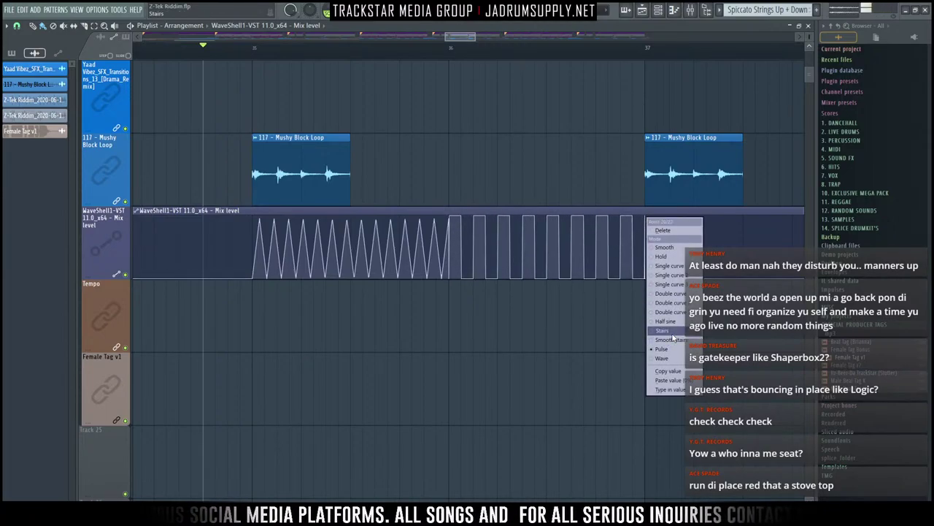
left_click(666, 340)
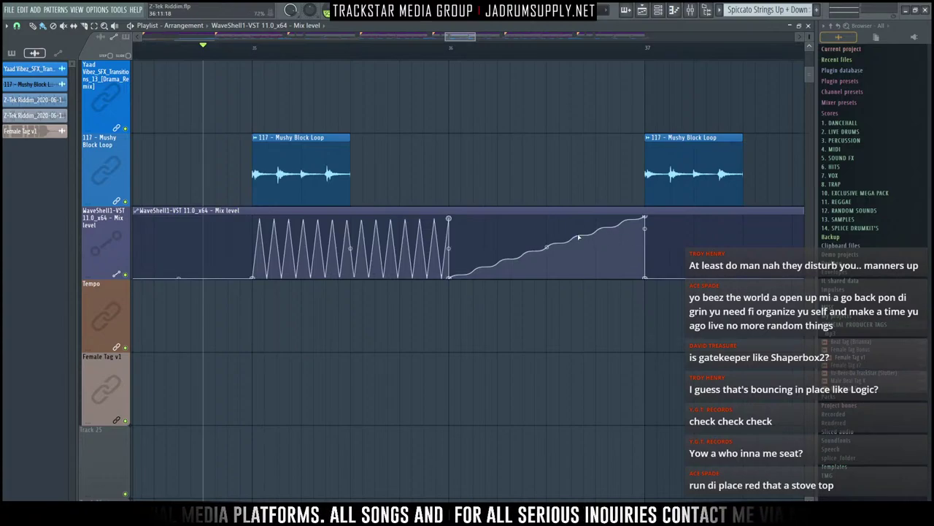
left_click_drag(551, 251, 551, 245)
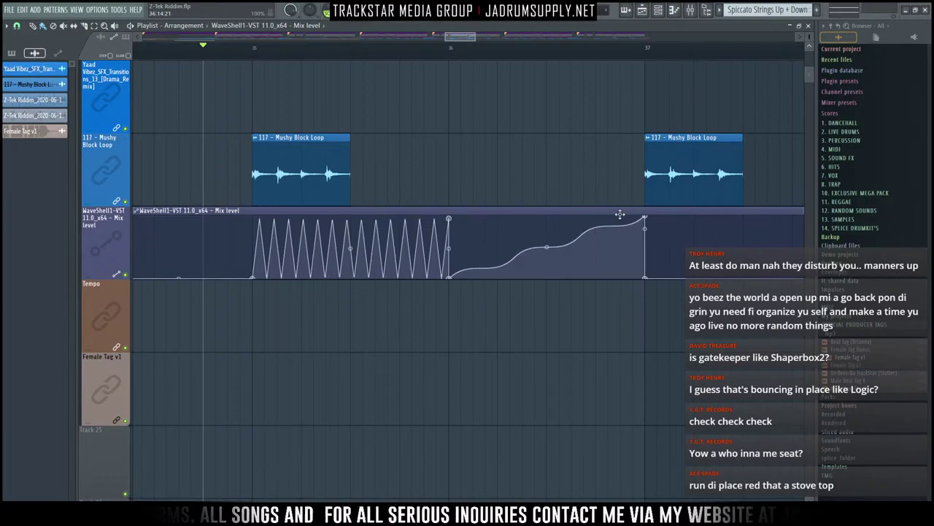
Step: Try Half sine on the segment between bars 36 and 37, adjusting the tension so the curve bows upward
right_click(647, 218)
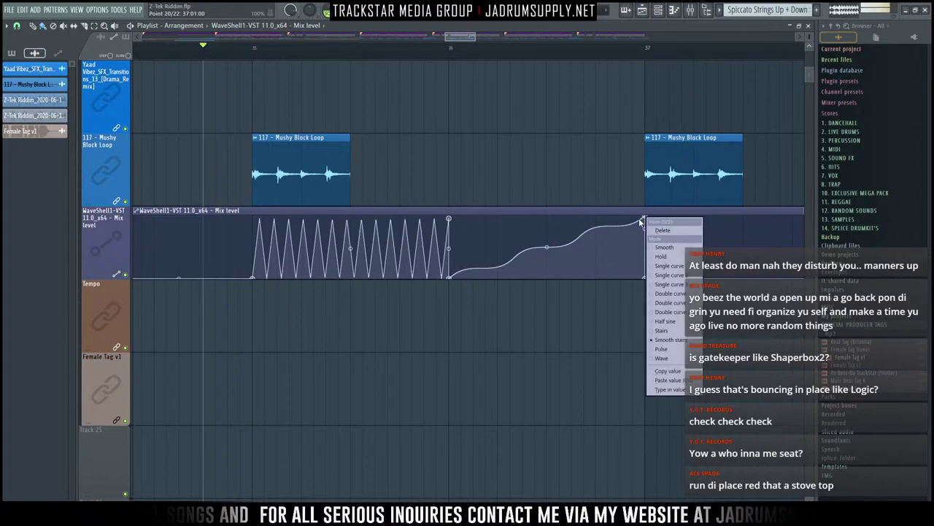
left_click(674, 322)
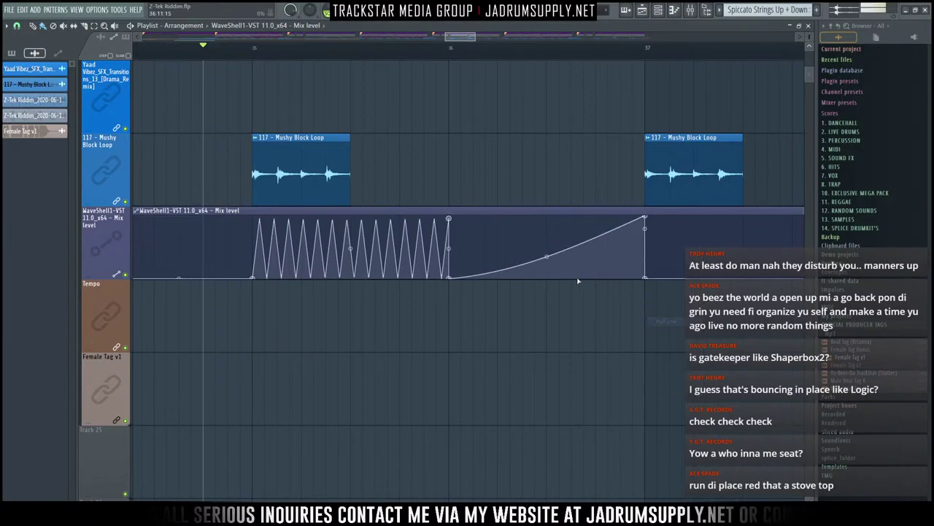
left_click_drag(547, 257, 548, 234)
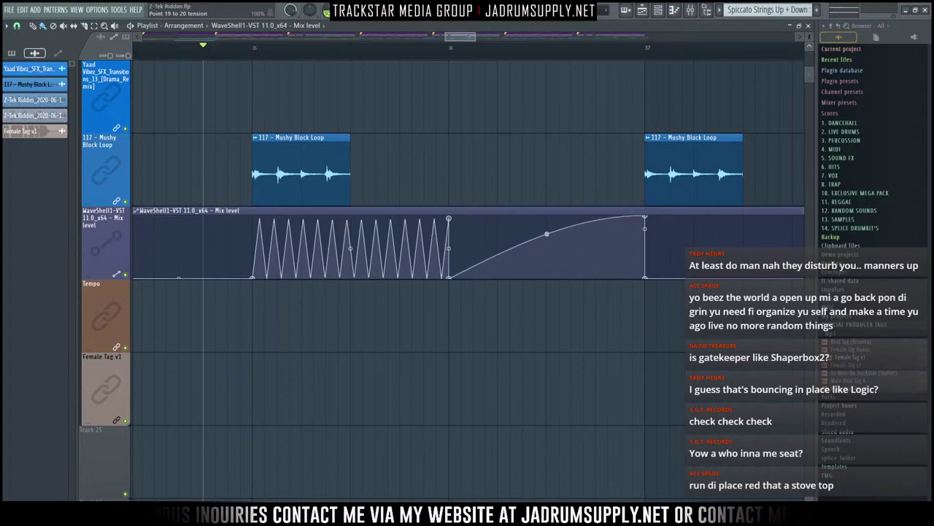
Step: Try a curve mode with adjusted tension on the segment between bars 36 and 37, and return the segment to a dense Wave
right_click(646, 218)
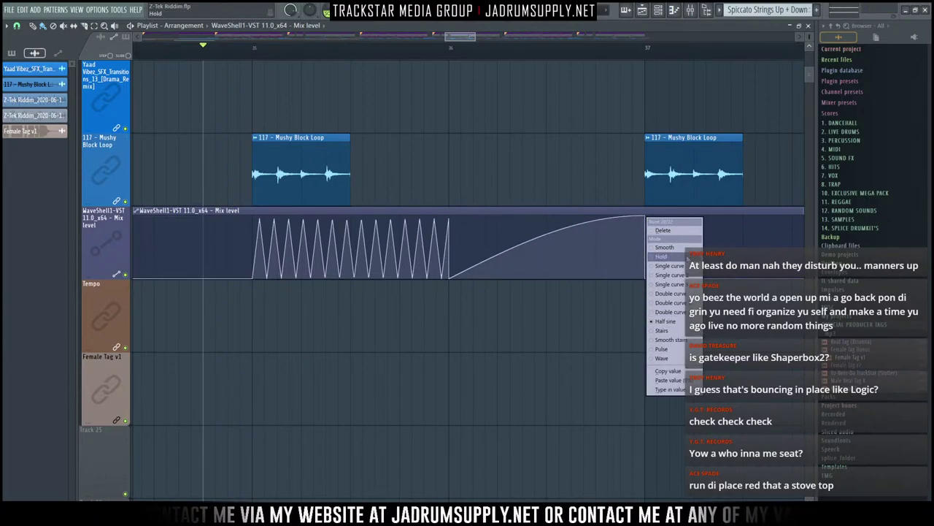
left_click(670, 293)
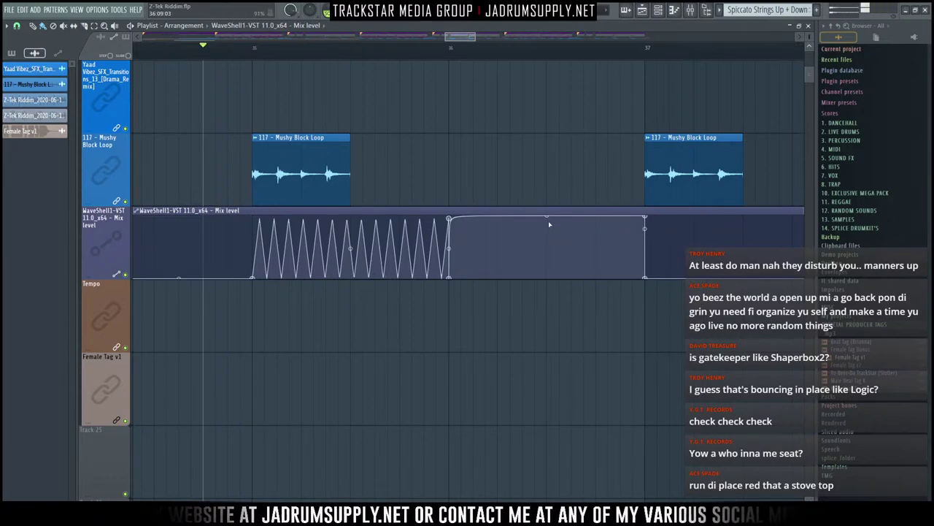
left_click_drag(547, 217, 611, 239)
right_click(647, 217)
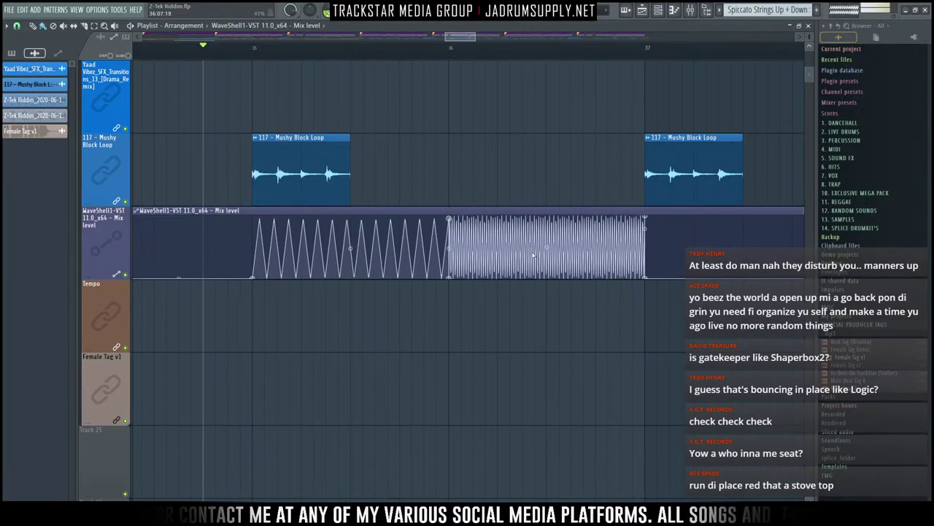
Step: Adjust the Wave tension between bars 36 and 37 for fewer, wider cycles, and play it from bar 35
mouse_move(546, 248)
left_mouse_down()
mouse_move(547, 263)
mouse_move(547, 219)
mouse_move(547, 274)
mouse_move(547, 223)
mouse_move(547, 253)
left_mouse_up()
left_click(254, 48)
key("space")
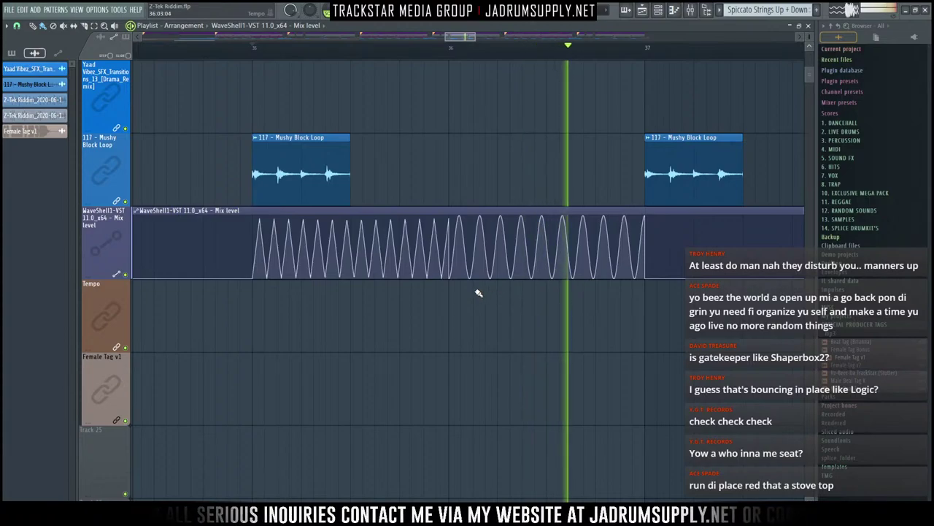
key("space")
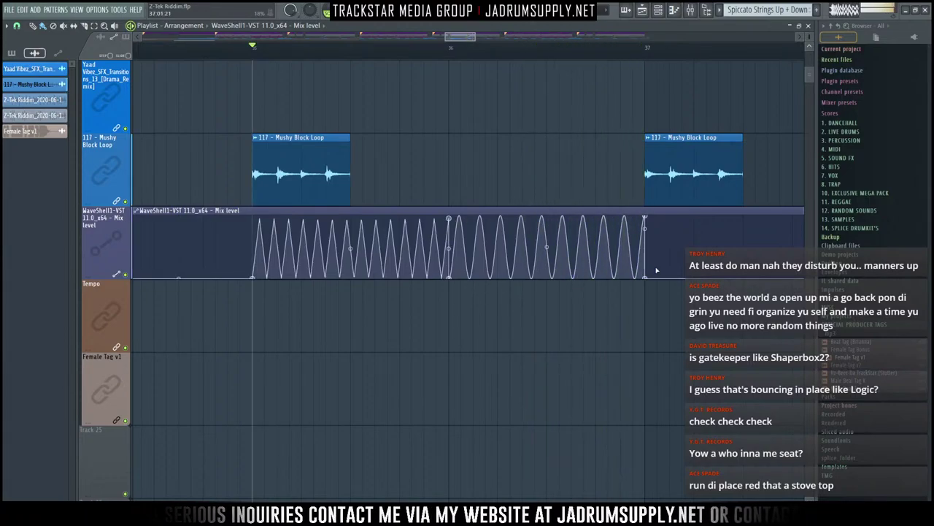
Step: Delete the upper automation point at bar 37, play the section, and move the peak point at bar 36 back to 35:08:00
right_click(645, 217)
left_click(663, 230)
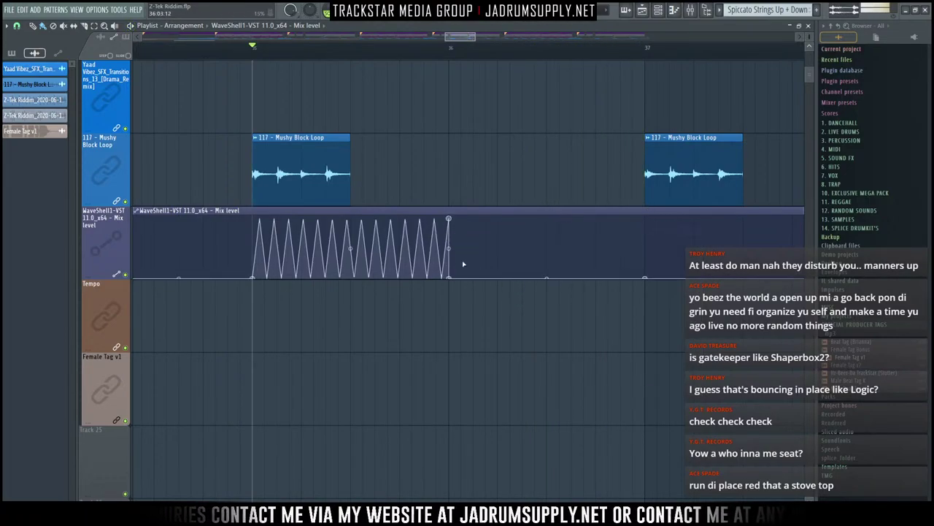
key("space")
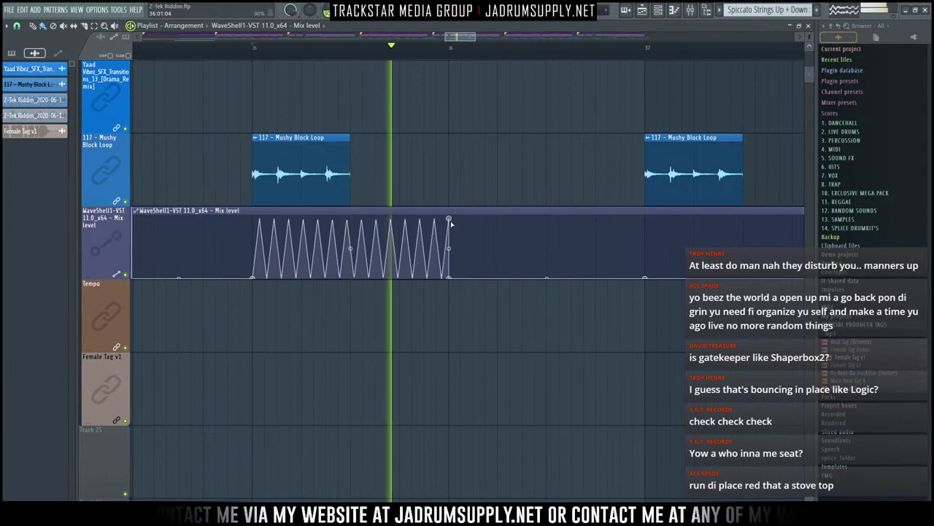
key("space")
left_click_drag(449, 220, 339, 217)
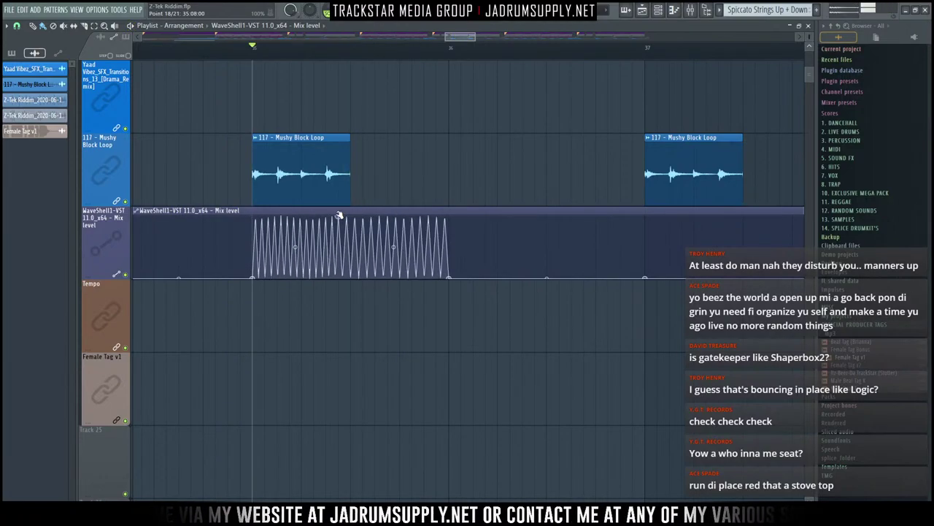
Step: Set the falling segment that ends at bar 36 to Smooth mode and play the section
right_click(451, 278)
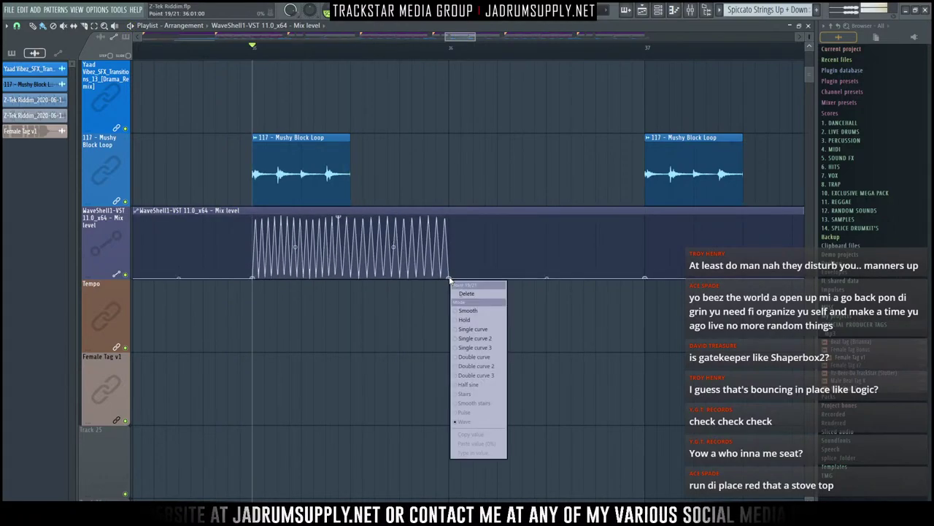
left_click(469, 310)
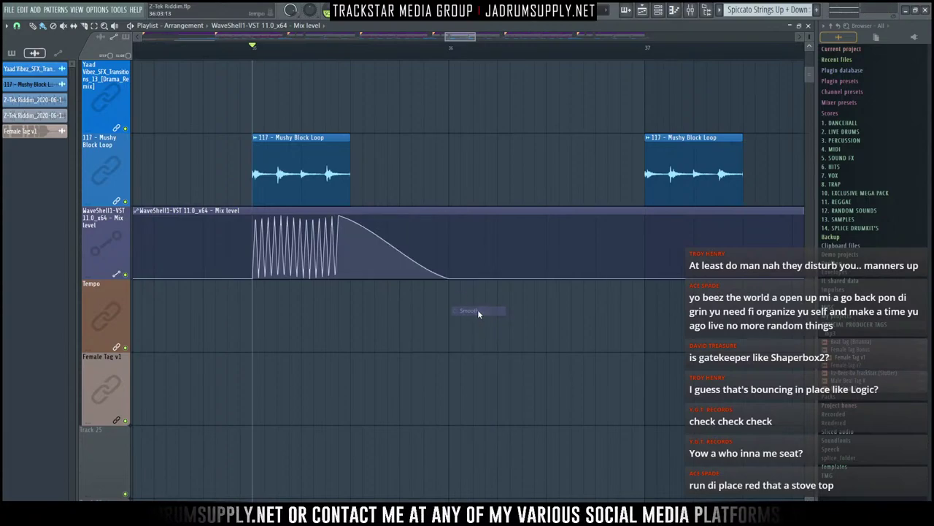
key("space")
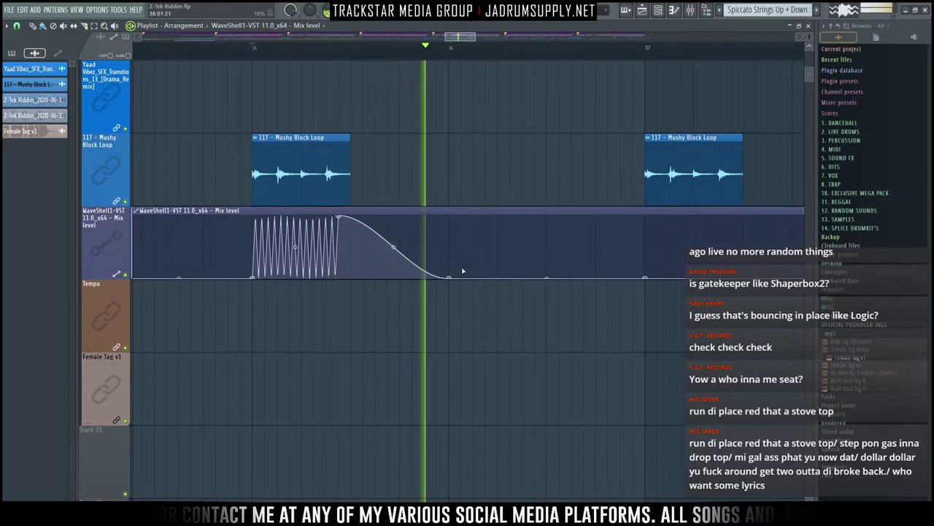
key("space")
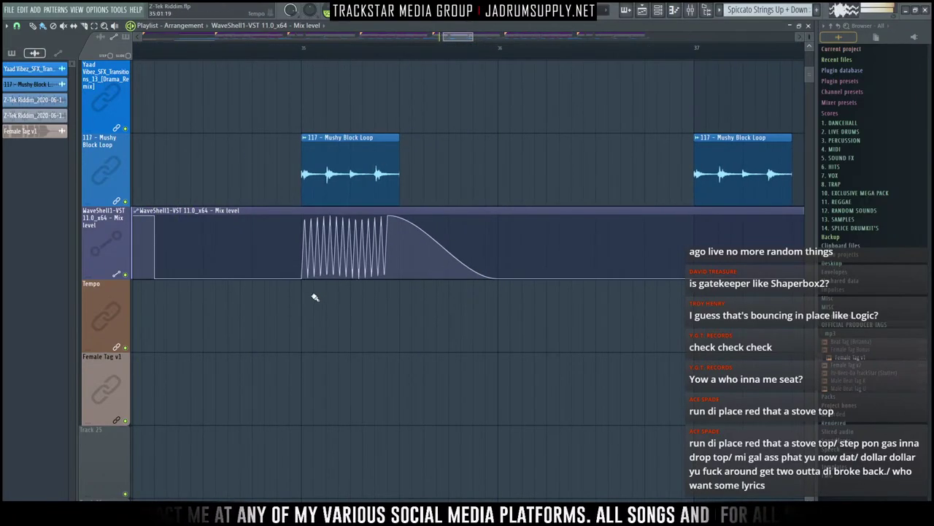
Step: Move the starting point of the Wave segment about two steps ahead of bar 35 and listen to it
key("space")
left_click_drag(303, 286, 284, 284)
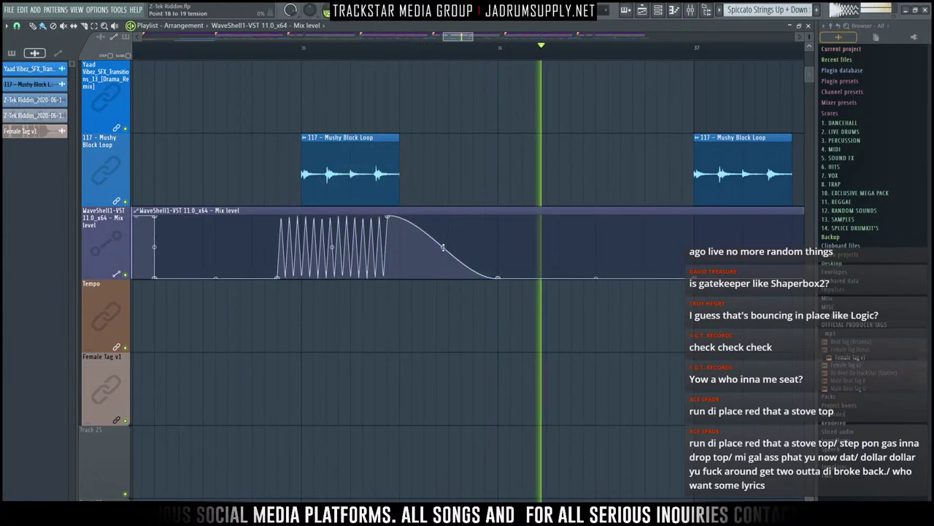
key("space")
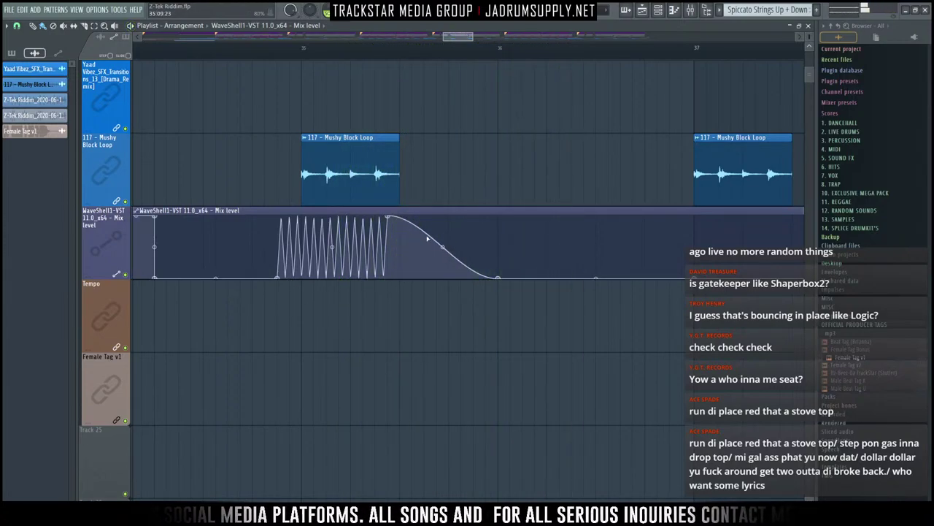
Step: Set the falling segment to Single curve, raise its tension so it holds high before dropping at bar 36, and play it
right_click(501, 278)
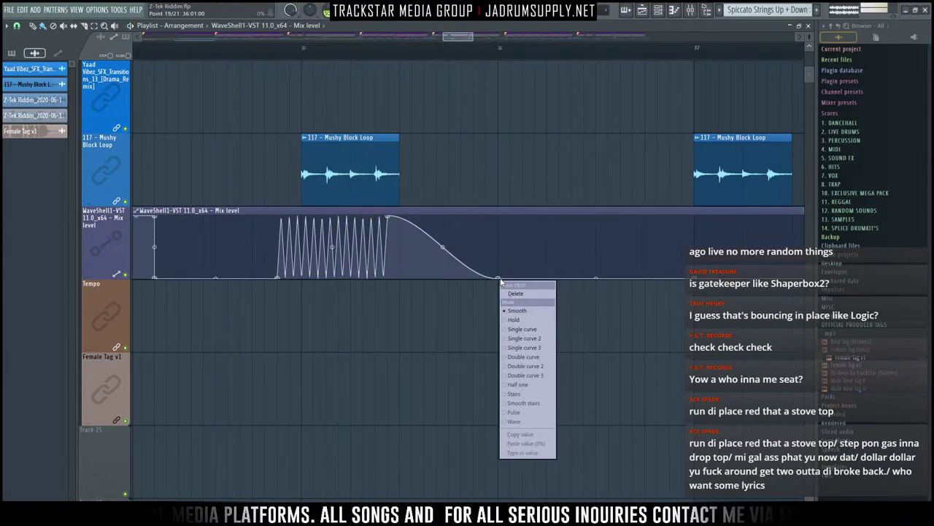
left_click(532, 332)
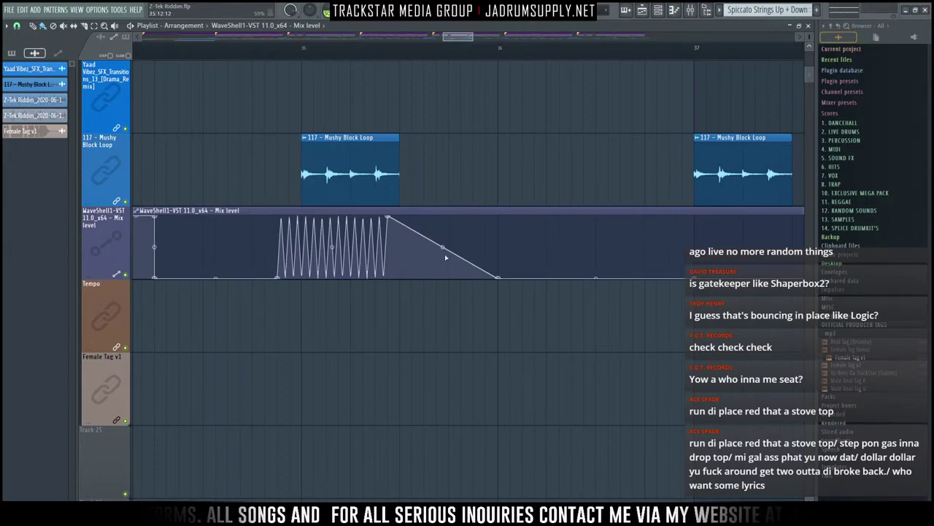
left_click_drag(442, 247, 441, 217)
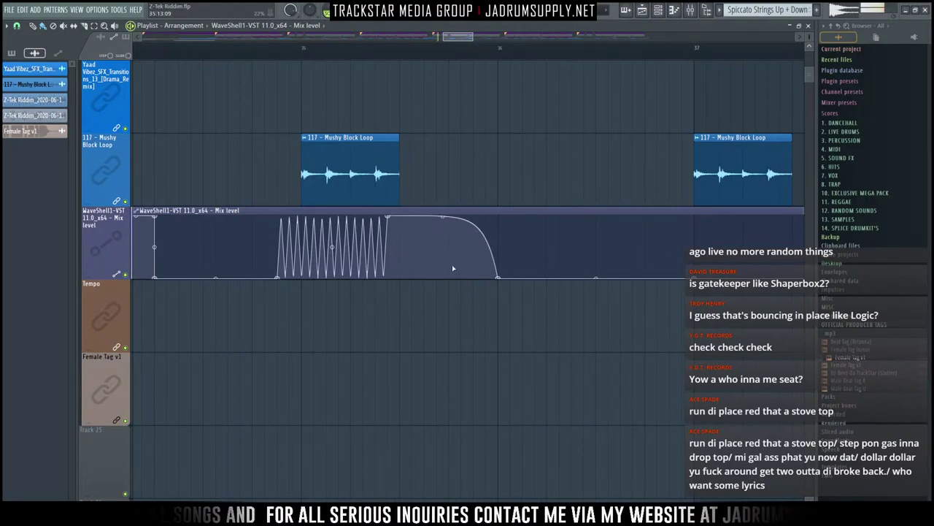
key("space")
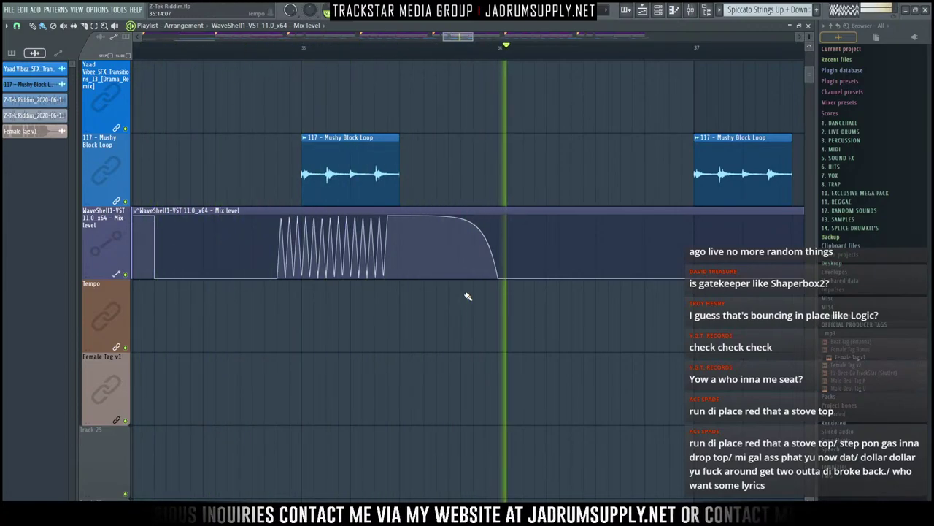
Step: Slice the clips on the melodic and drum tracks at bar 36 and delete the pieces between bars 36 and 37
scroll(515, 199, "up", 5)
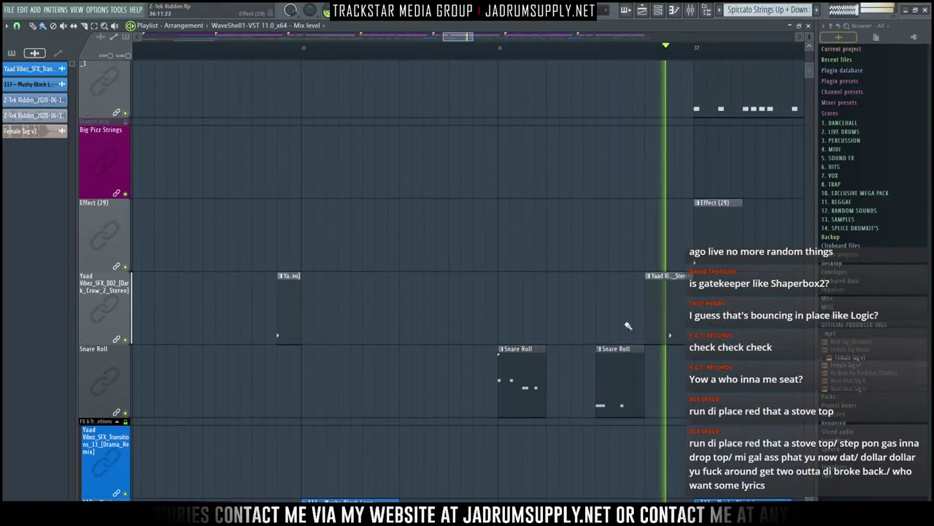
scroll(676, 294, "up", 3)
scroll(620, 385, "down", 2)
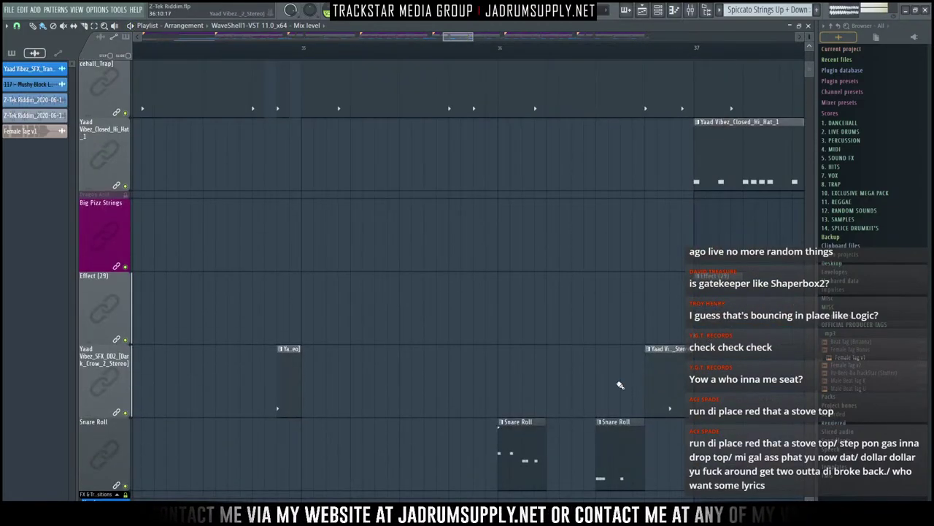
scroll(549, 396, "down", 10)
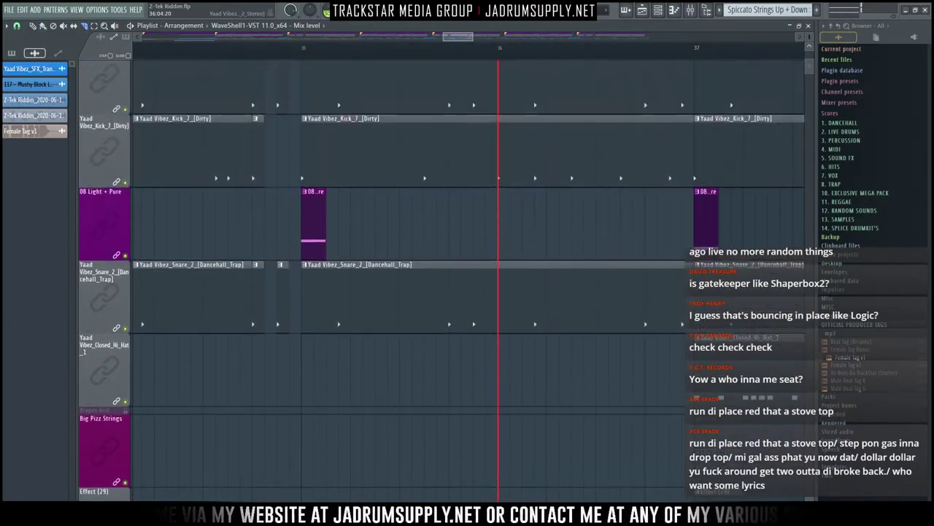
scroll(626, 155, "up", 4)
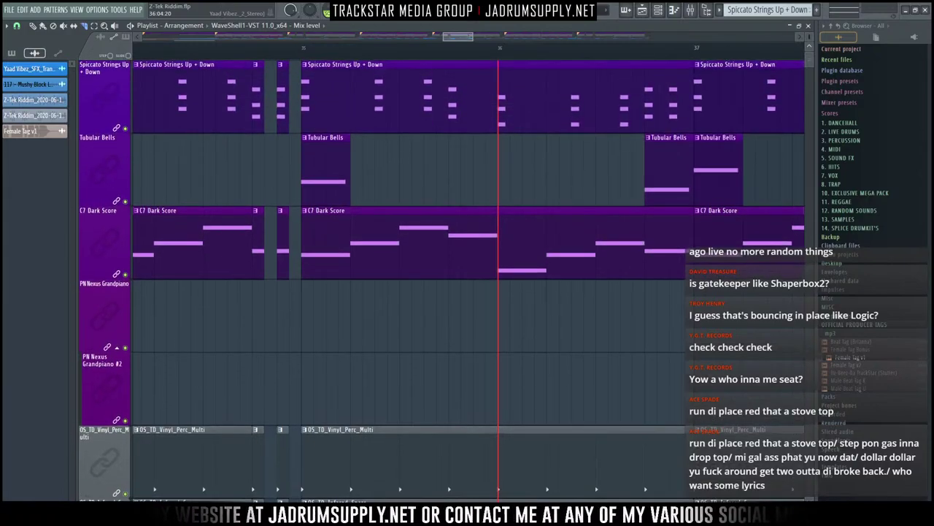
scroll(626, 155, "down", 2)
scroll(626, 155, "down", 4)
key("space")
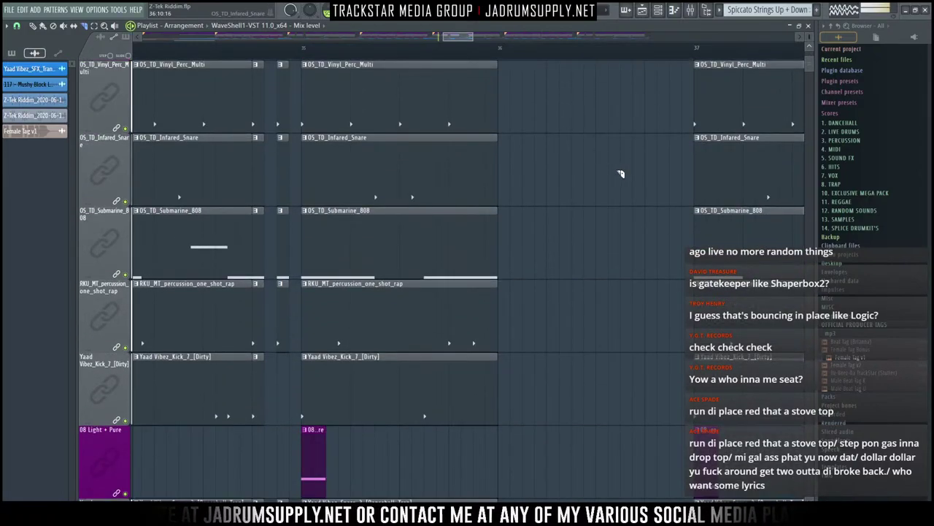
right_click(633, 177, "ctrl")
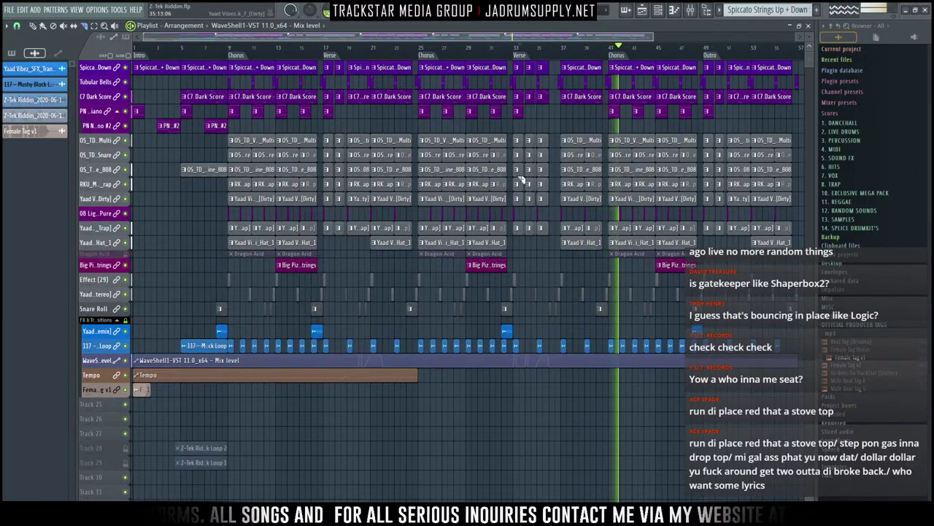
Step: Open the channel settings of the recorded Mushy Block Loop 2 clip on Track 28 and view the recorded clips up close
scroll(595, 199, "up", 8)
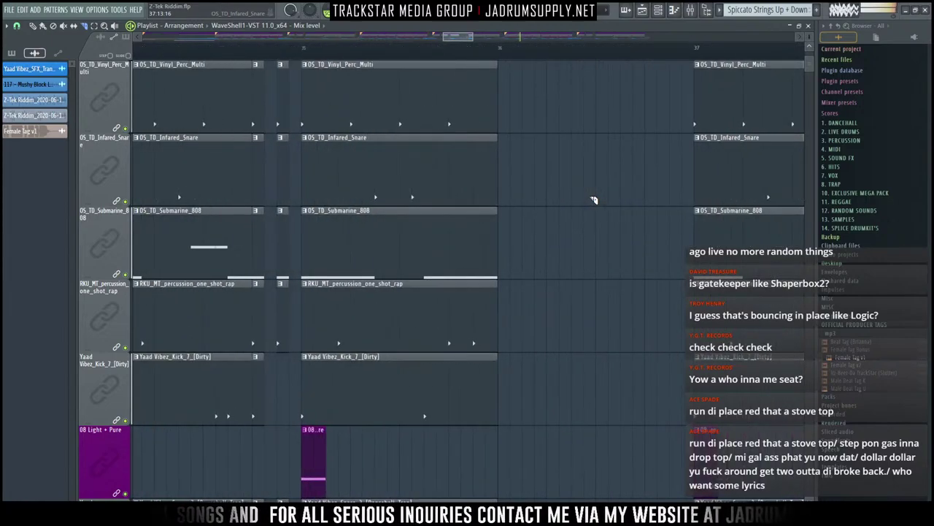
scroll(594, 199, "down", 8)
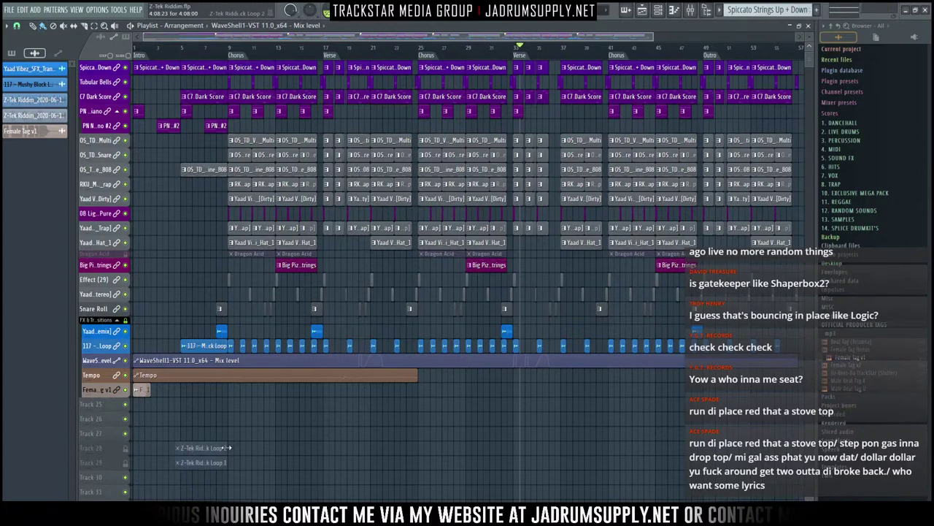
double_click(219, 448)
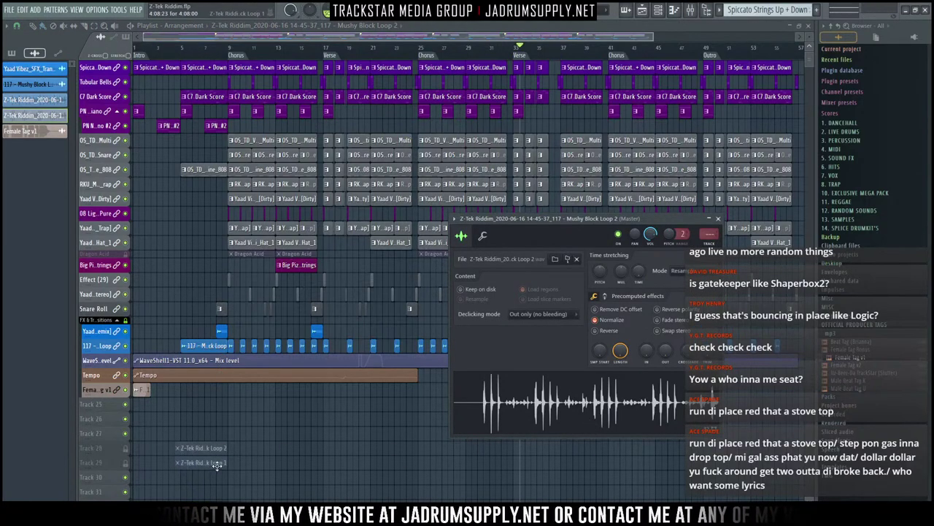
scroll(191, 440, "up", 3)
scroll(162, 444, "up", 4)
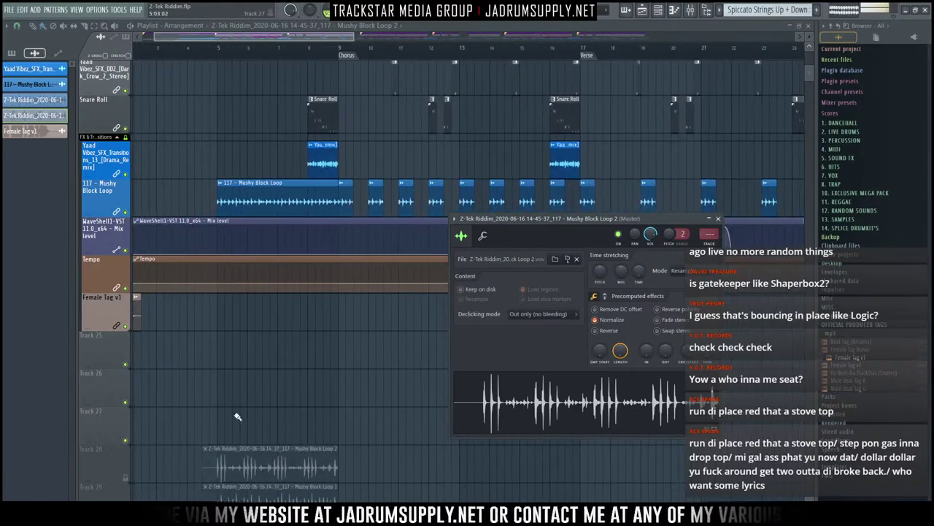
scroll(237, 409, "down", 4)
Step: Solo Track 28 and enable Track 29 as well, so only the two recorded Mushy Block Loop clips are active
right_click(120, 320)
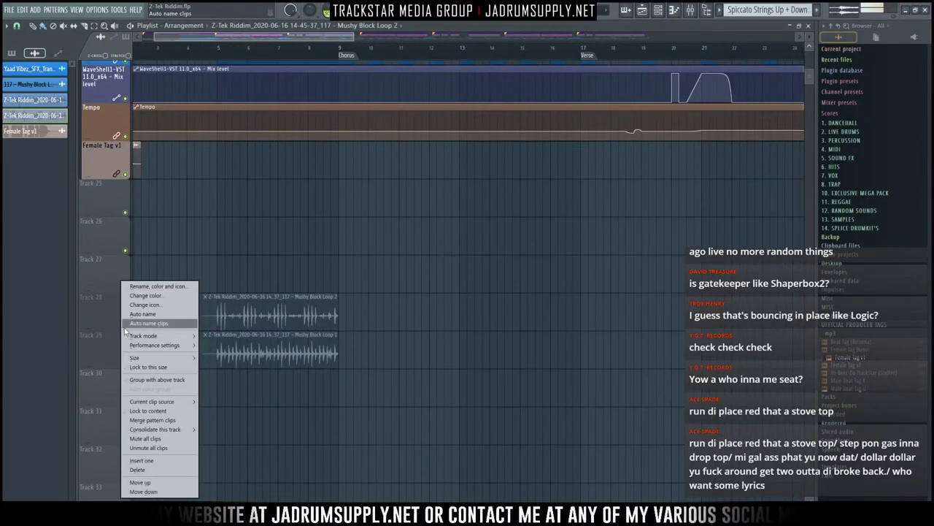
left_click(142, 327)
right_click(132, 329)
right_click(129, 328)
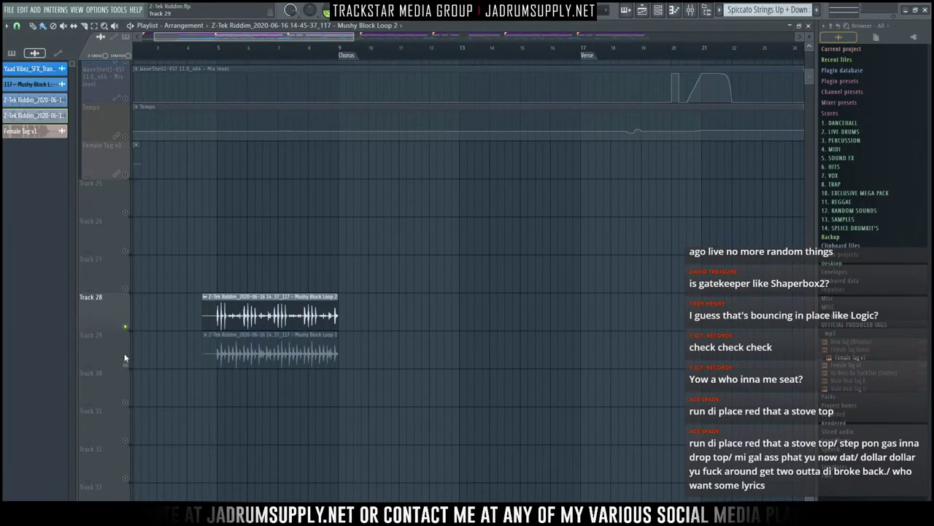
left_click(125, 364)
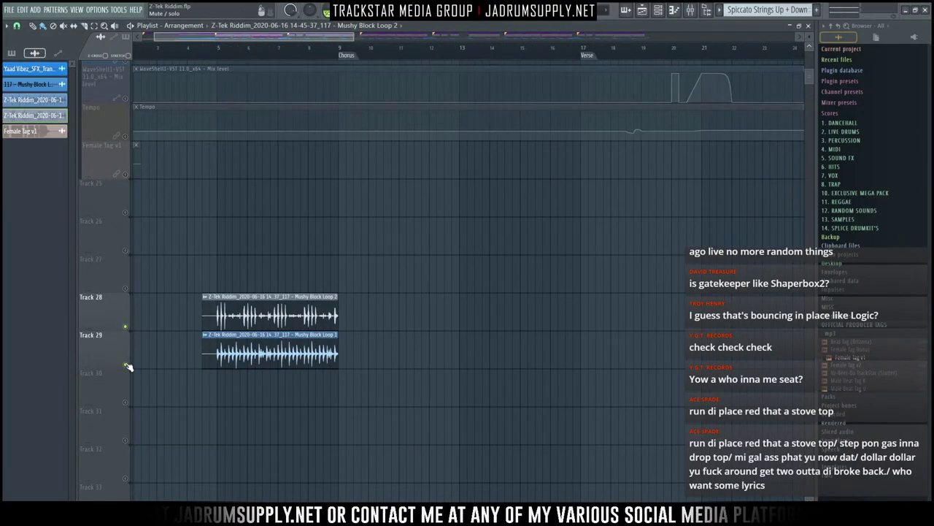
Step: Trim the silent start of the Mushy Block Loop 2 clip on Track 28 so it begins at bar 5
double_click(225, 305)
left_click_drag(202, 309, 213, 307)
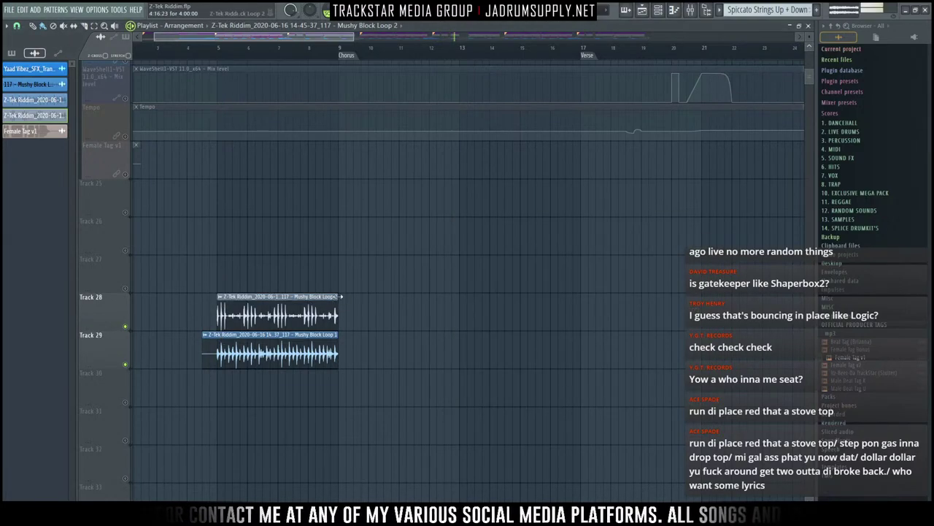
Step: Make the Mushy Block Loop 2 clip on Track 28 unique as a sample and create a Loops folder in Desktop's Yaad_Vibez_Bonus_2020
left_click(221, 298)
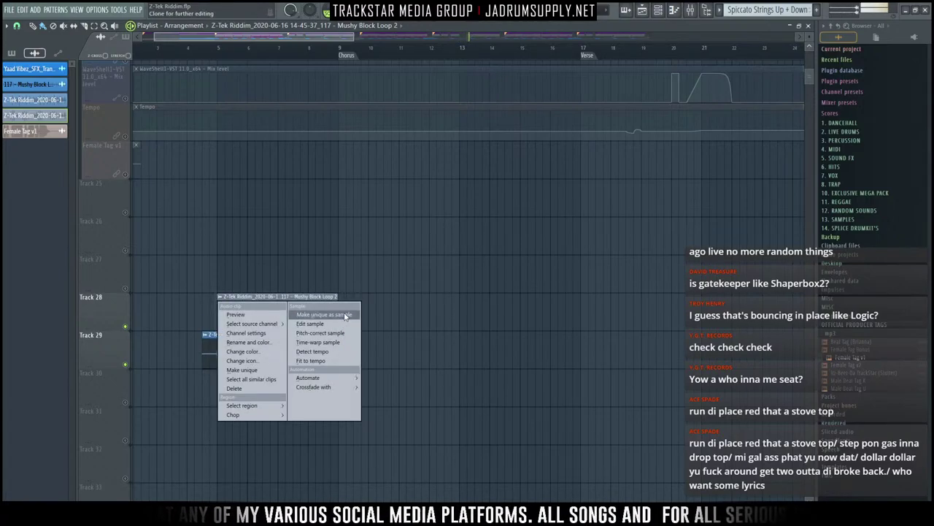
left_click(325, 319)
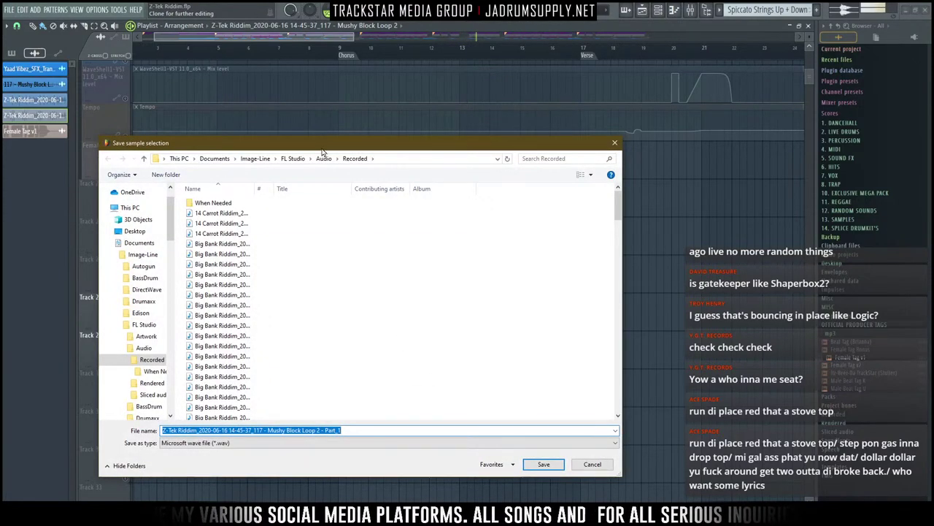
left_click_drag(322, 148, 492, 137)
scroll(297, 312, "up", 1)
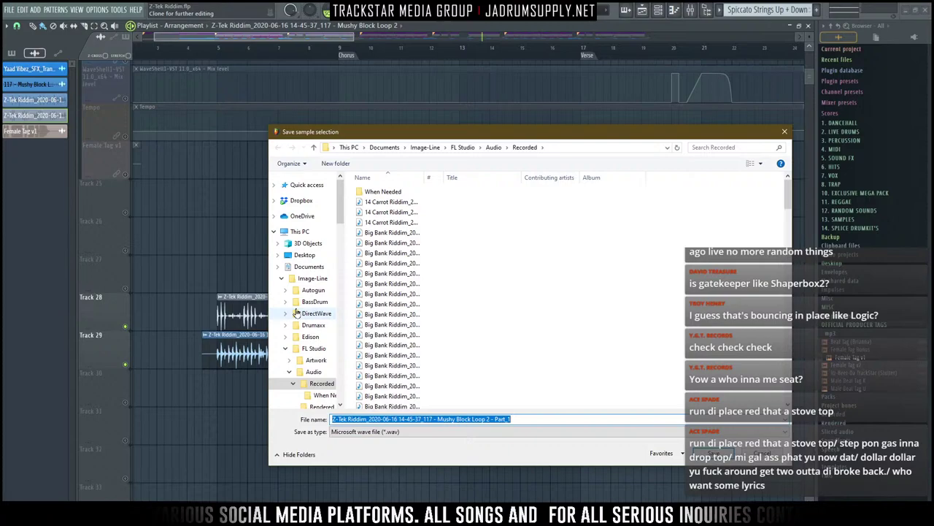
left_click(307, 254)
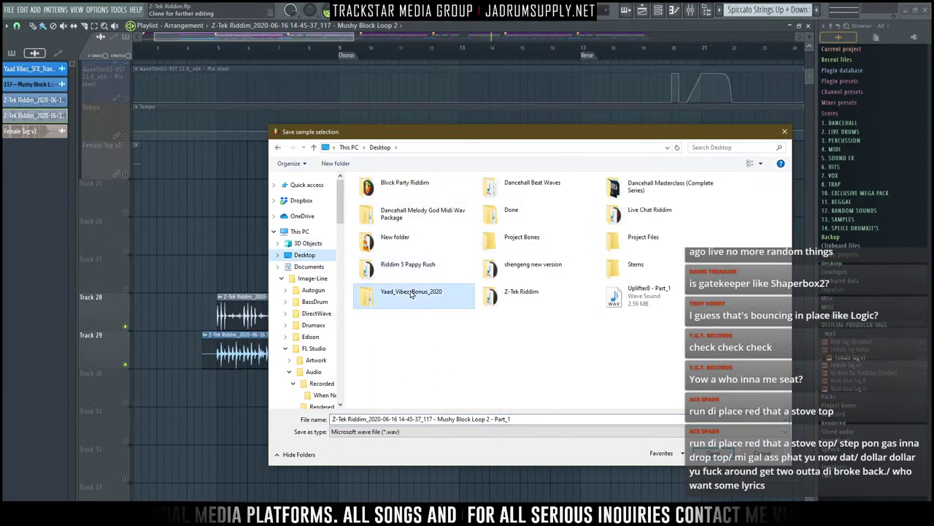
double_click(411, 292)
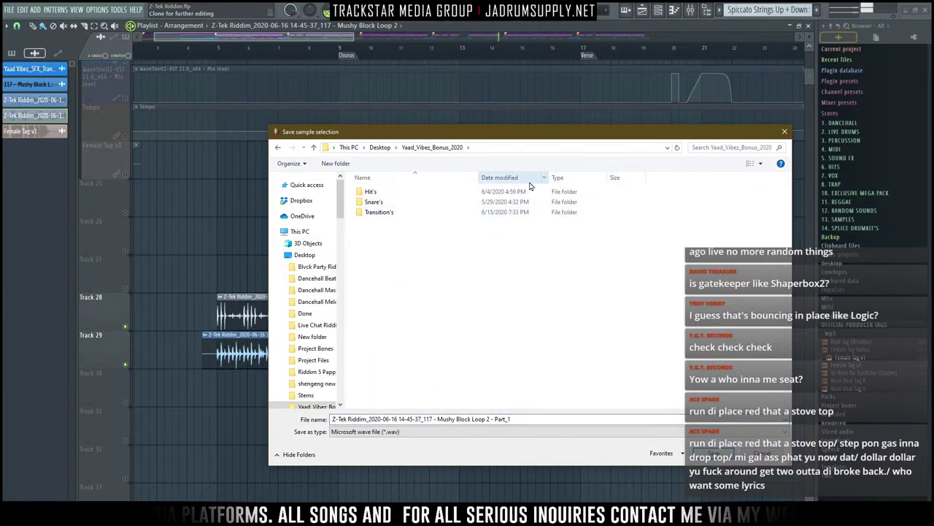
left_click(337, 165)
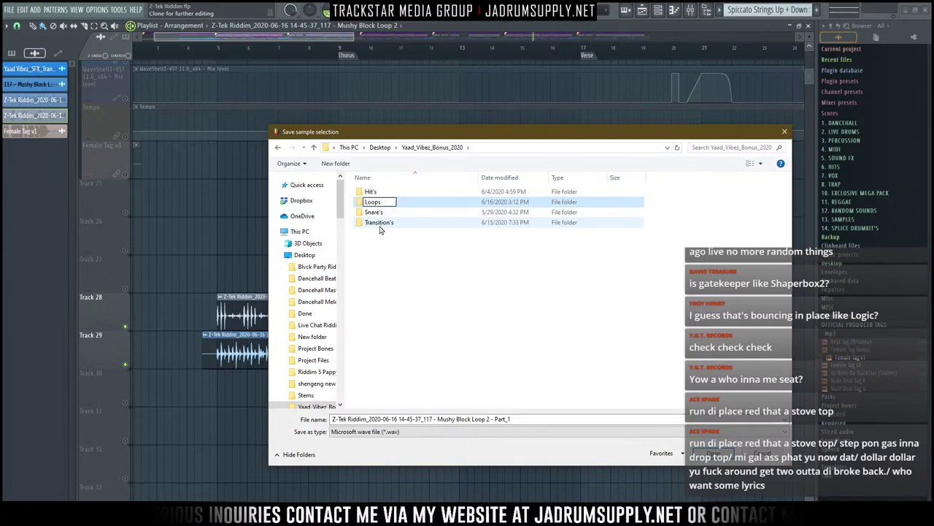
Step: Take the file name of the Milky_Way_Wet sample in the Transition's folder as a template and open the Loops folder
double_click(380, 224)
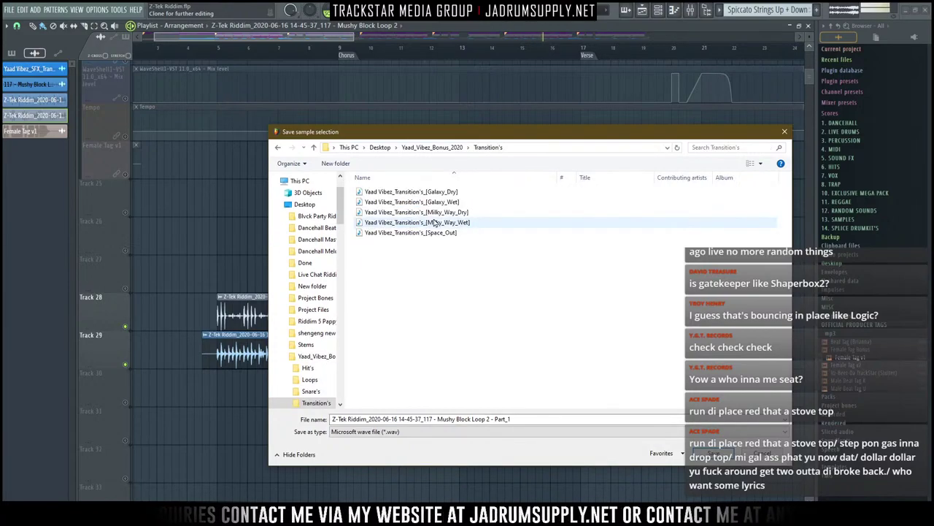
left_click(434, 222)
left_click(432, 147)
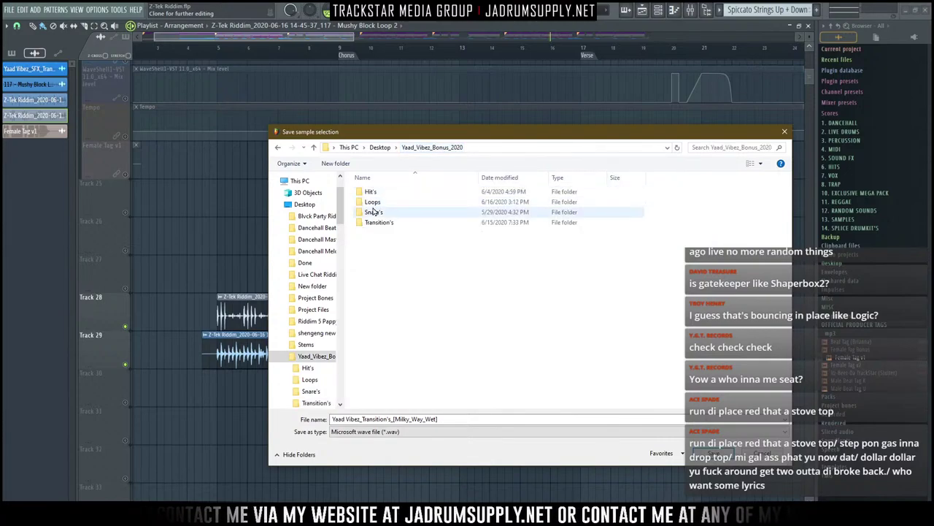
double_click(372, 202)
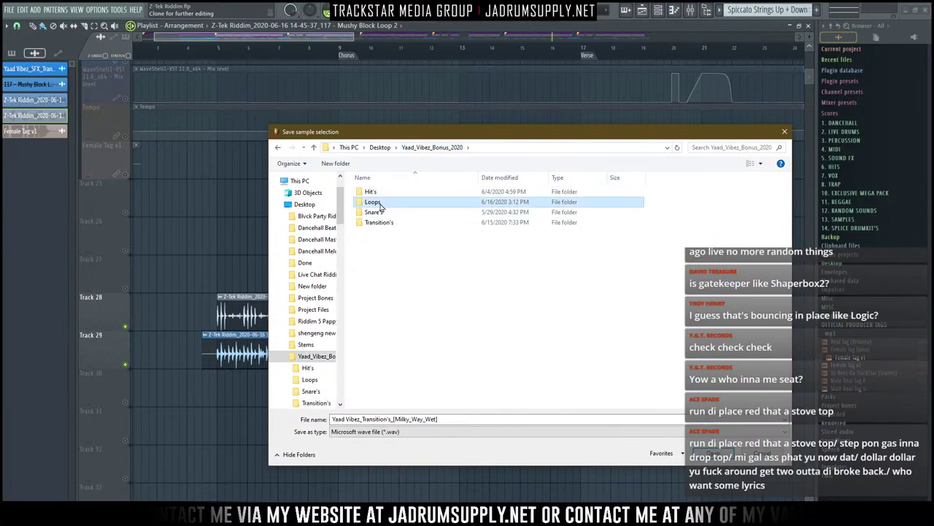
Step: Replace "Transition's" in the sample's file name with "Percussion_Loop"
left_click(364, 419)
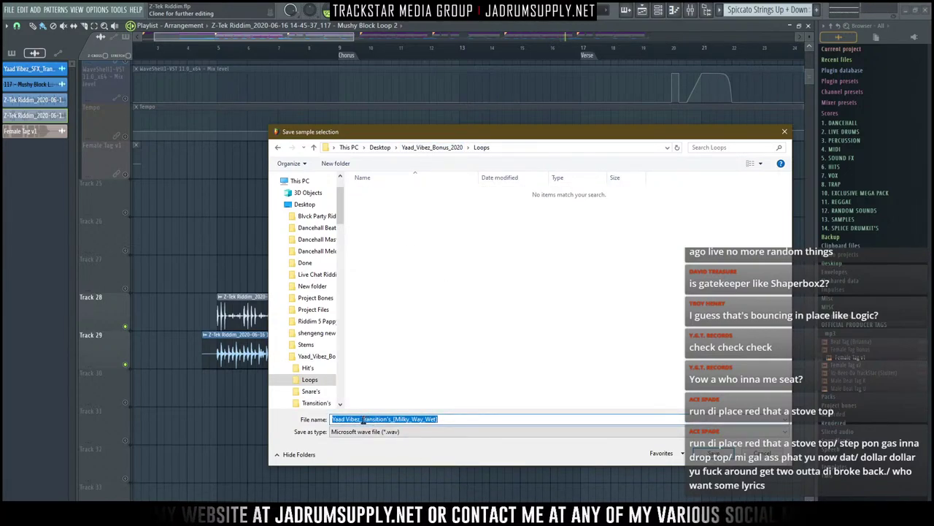
left_click_drag(362, 420, 417, 436)
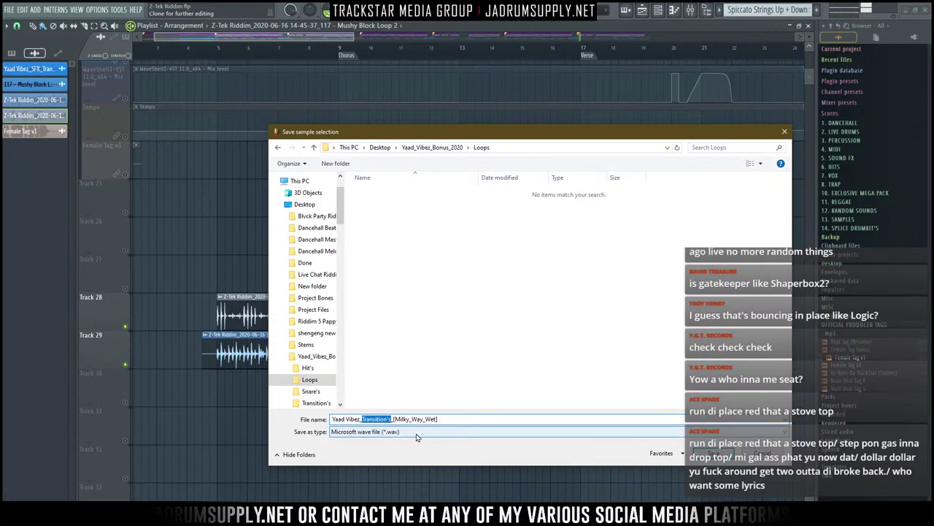
type("Percussion")
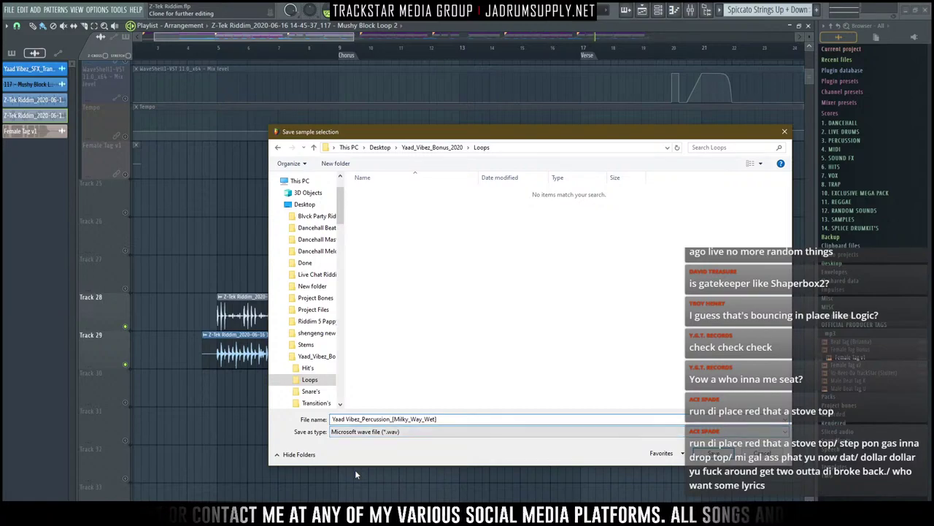
type("_Loop")
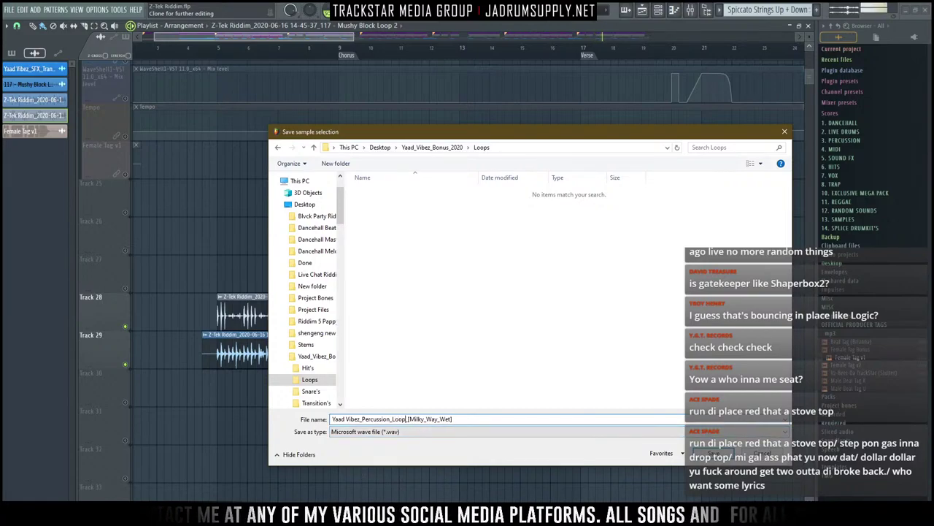
Step: Complete the file name as Yaad Vibez_Percussion_Loop_[Space_March_[Wet] and save the sample in the Loops folder
left_click_drag(409, 419, 458, 430)
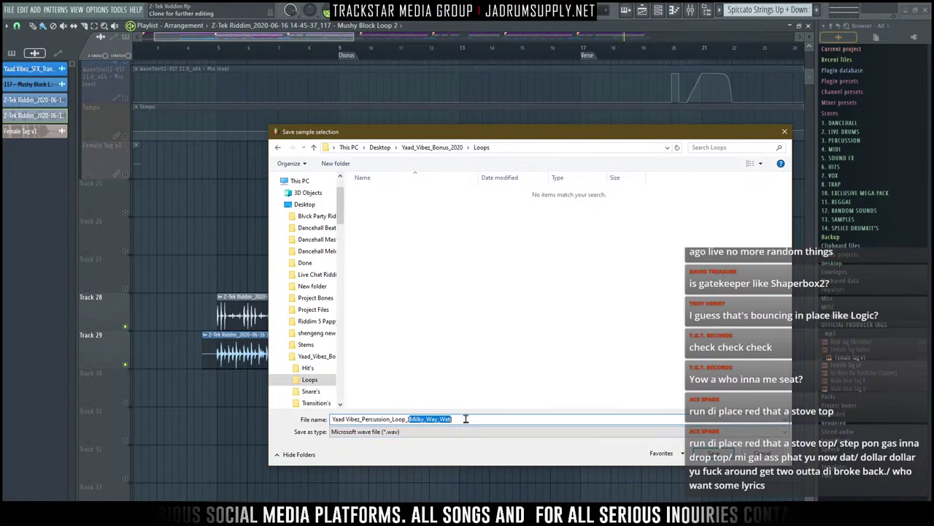
type("[Spac")
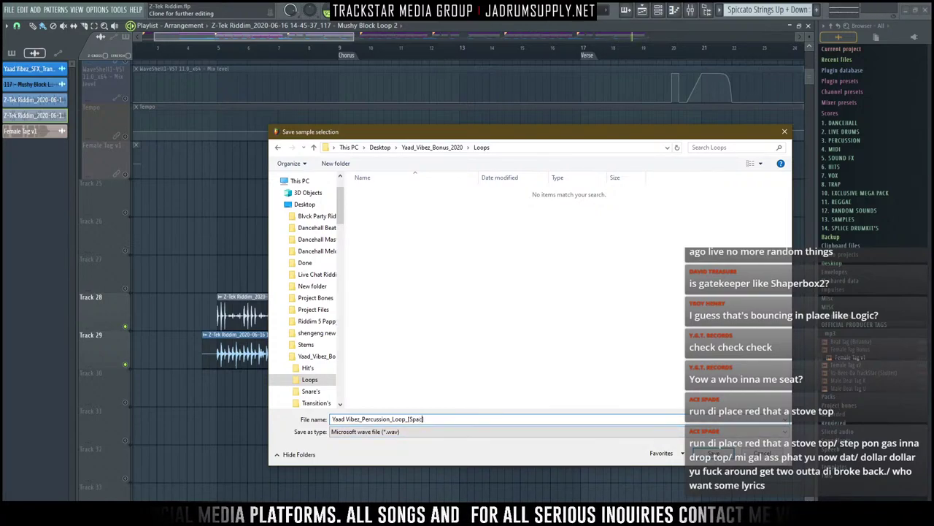
type("e_Marc")
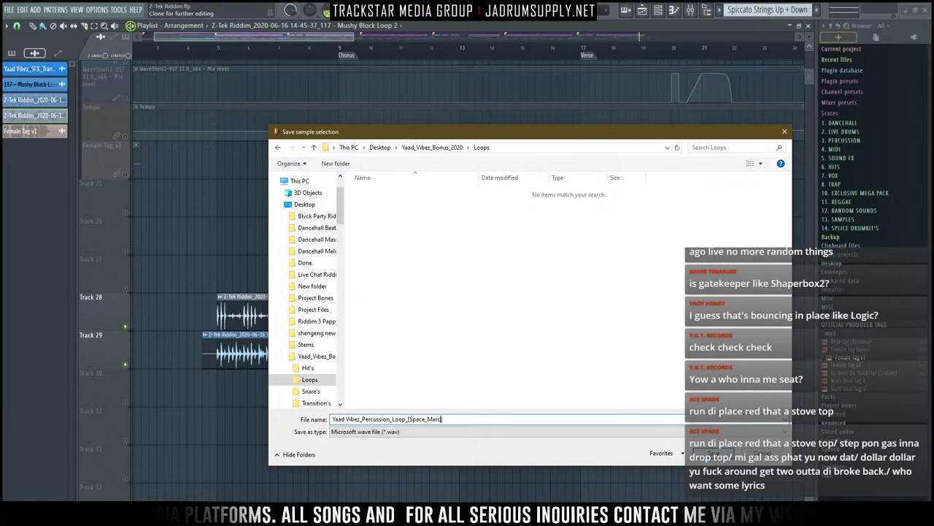
type("h_")
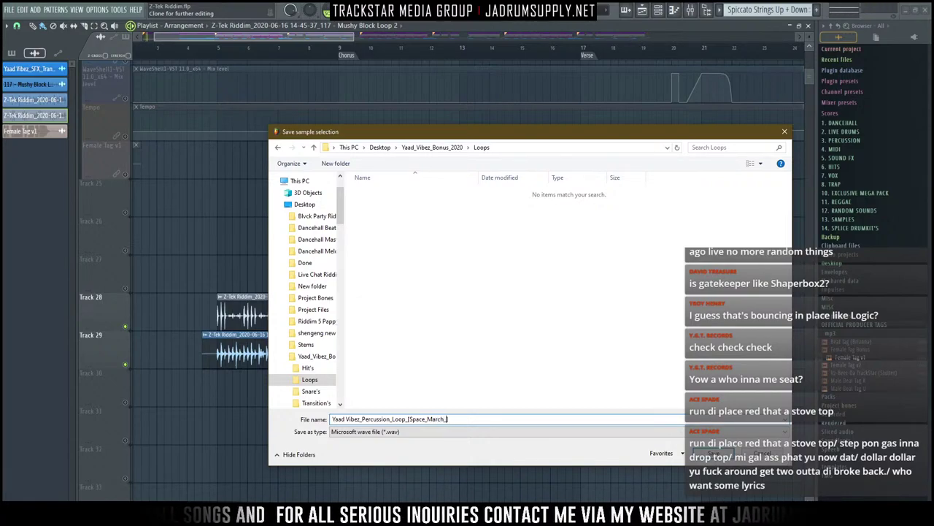
type("Wet")
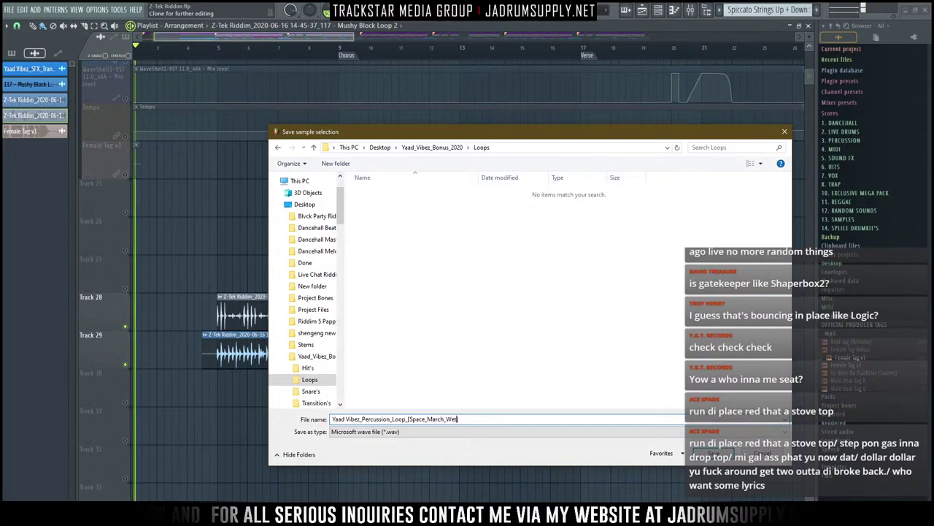
type("]")
key("Left")
key("Left")
key("Left")
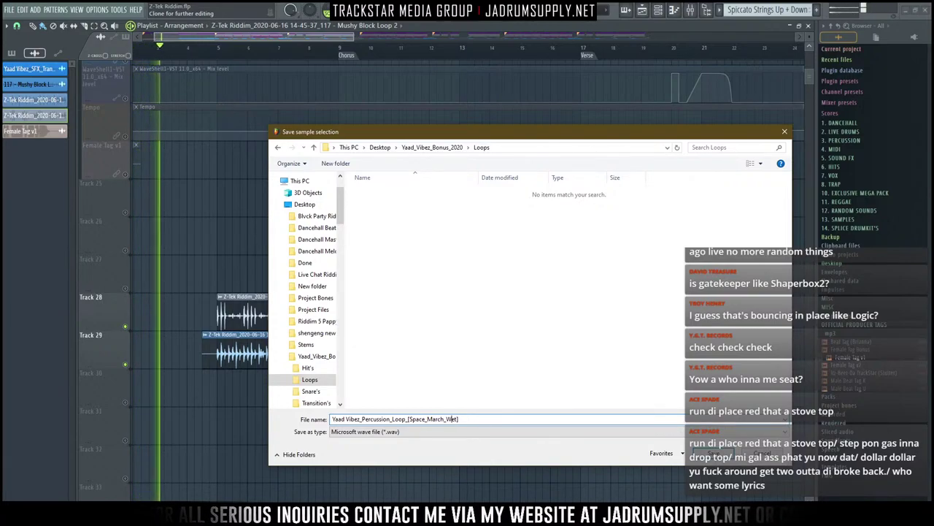
key("Left")
type("[")
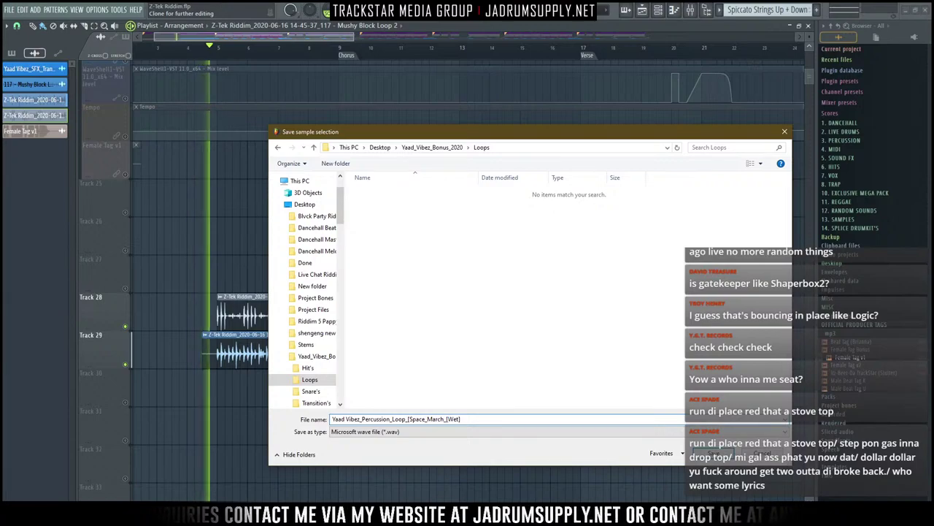
key("Return")
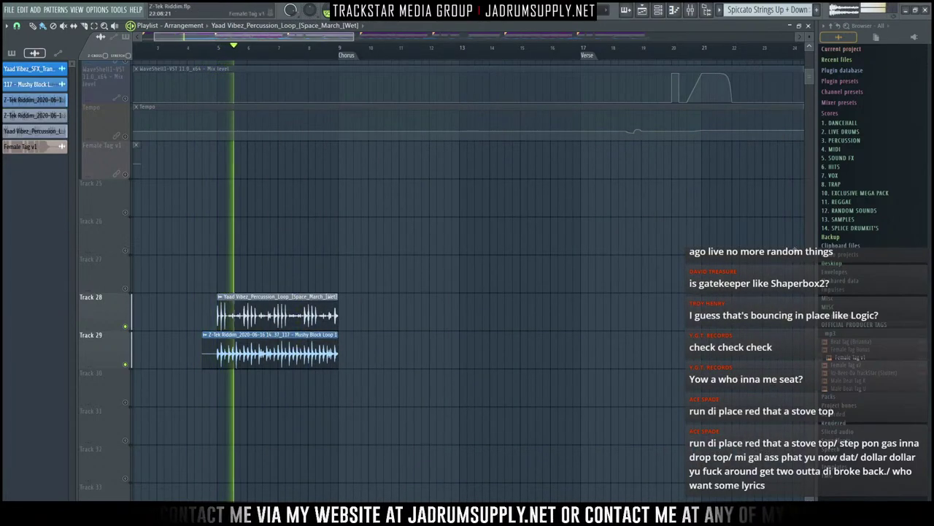
Step: Stop playback and trim the silent start of the Mushy Block Loop 1 clip on Track 29 so it begins at bar 5
key("space")
double_click(258, 354)
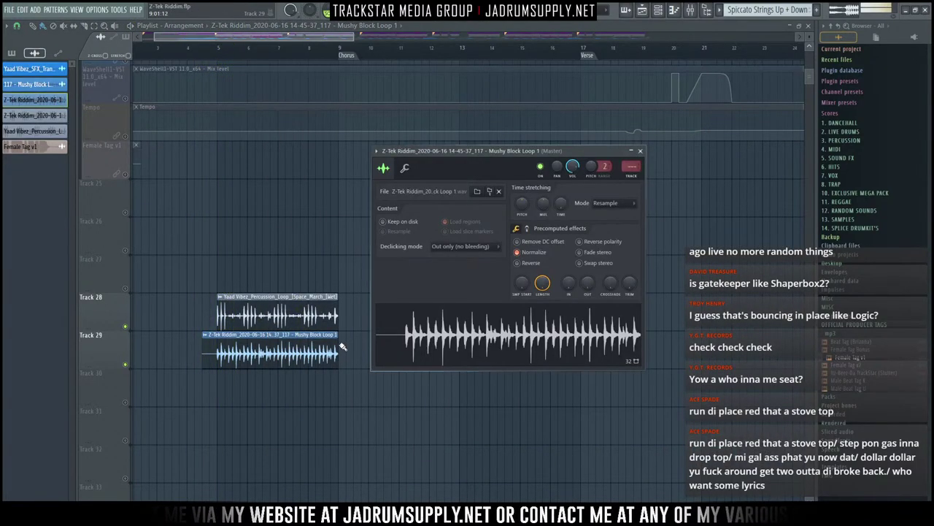
left_click_drag(202, 349, 217, 351)
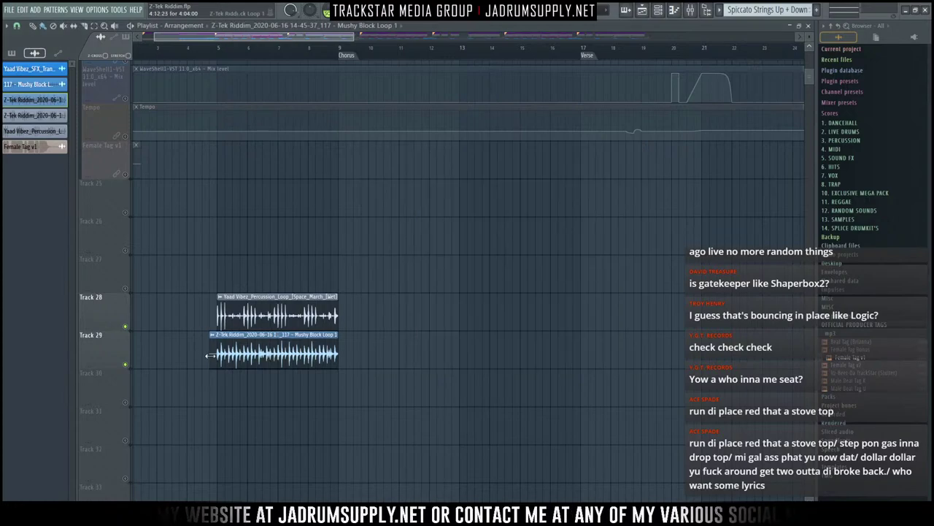
double_click(253, 353)
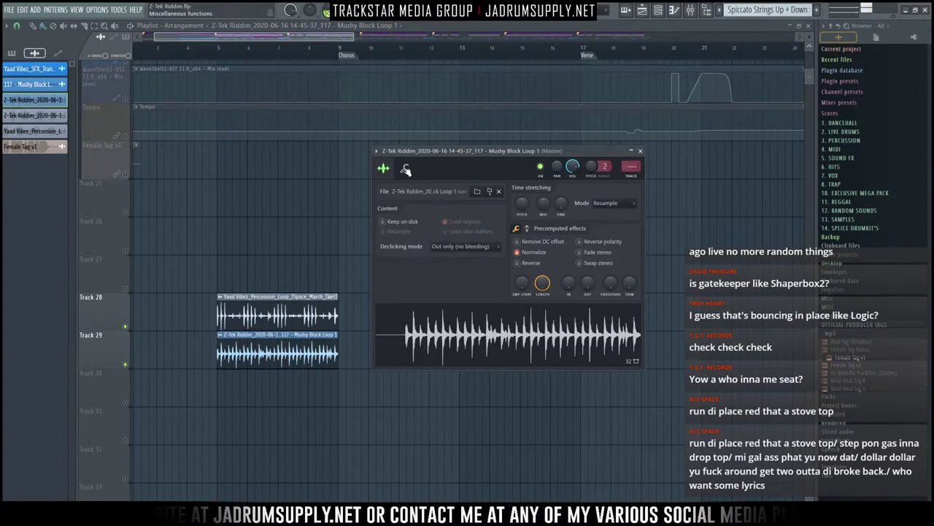
Step: Make the Mushy Block Loop 1 clip on Track 29 unique as a sample, choosing the Loops folder in Yaad_Vibez_Bonus_2020 as destination
left_click(223, 336)
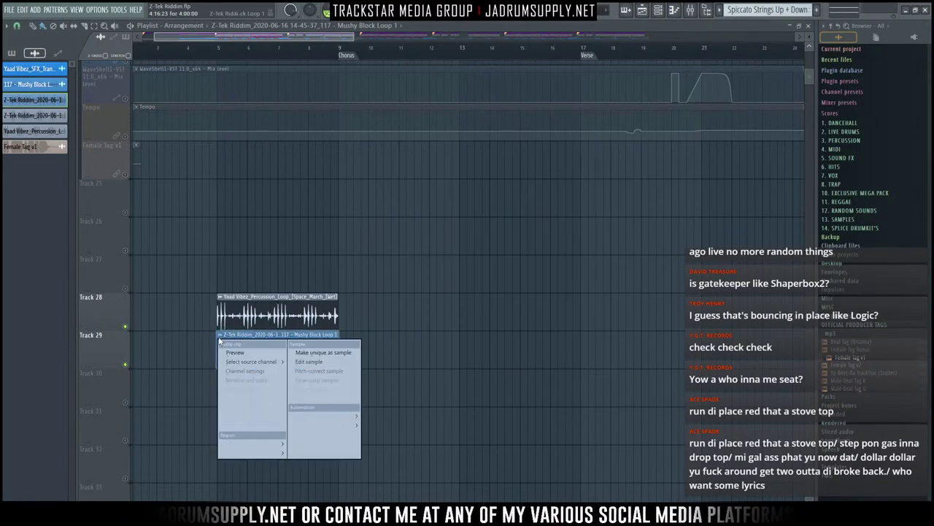
left_click(310, 361)
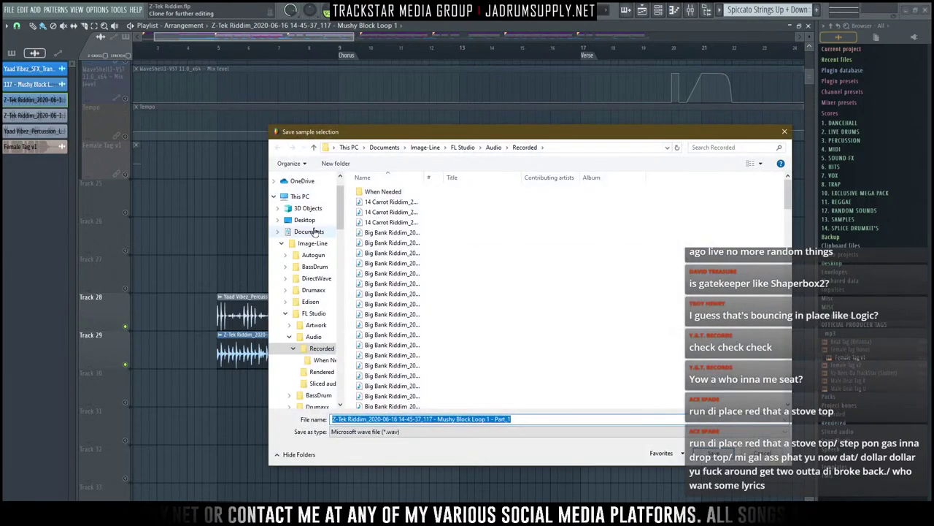
left_click(305, 220)
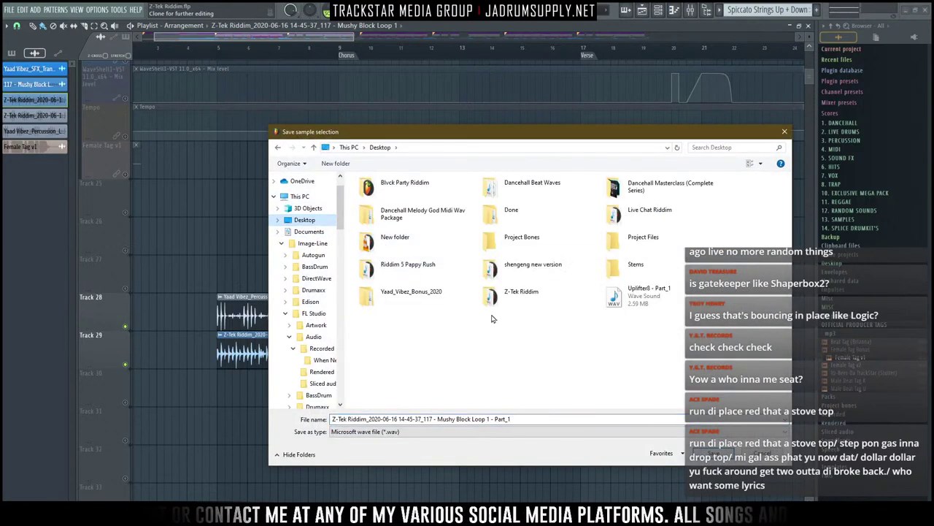
double_click(376, 292)
double_click(406, 202)
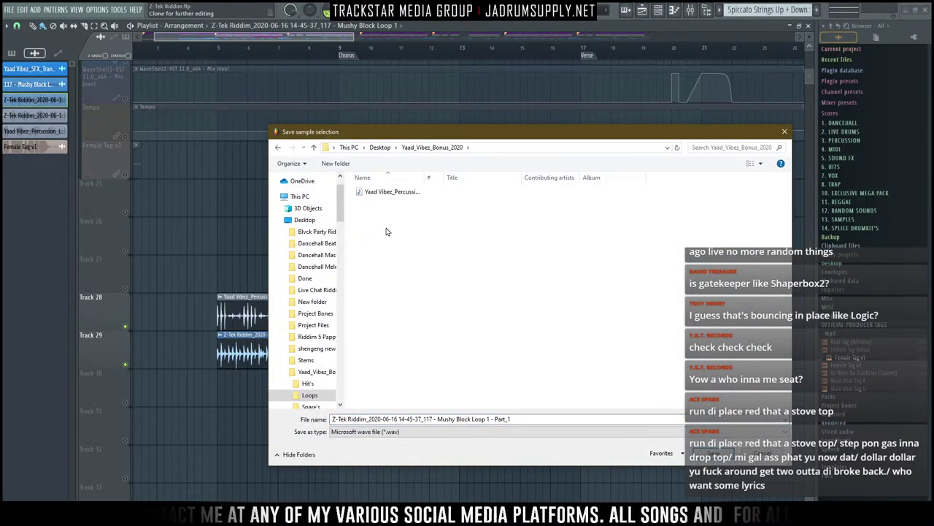
Step: Reuse the Wet sample's file name with "Dry" instead, saving it as Yaad Vibez_Percussion_Loop_[Space_March_[Dry]
left_click(395, 192)
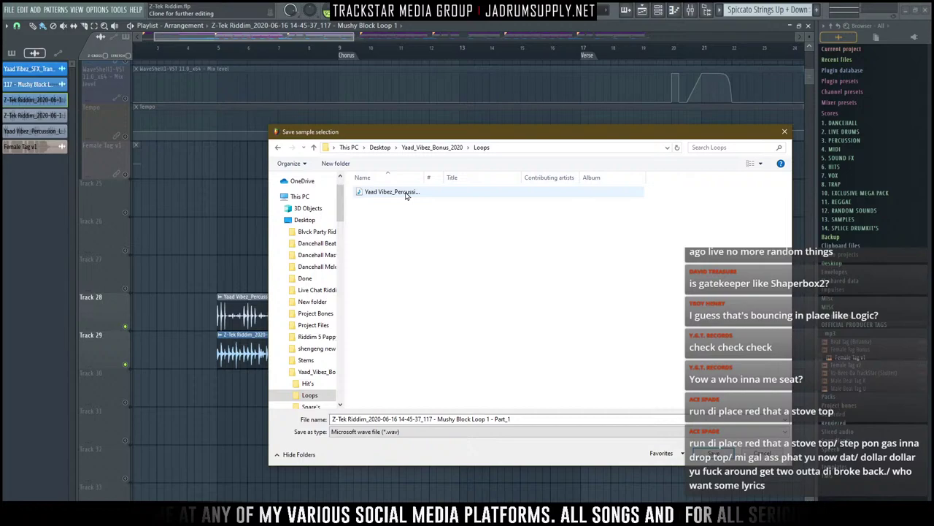
left_click(450, 421)
left_click(449, 420)
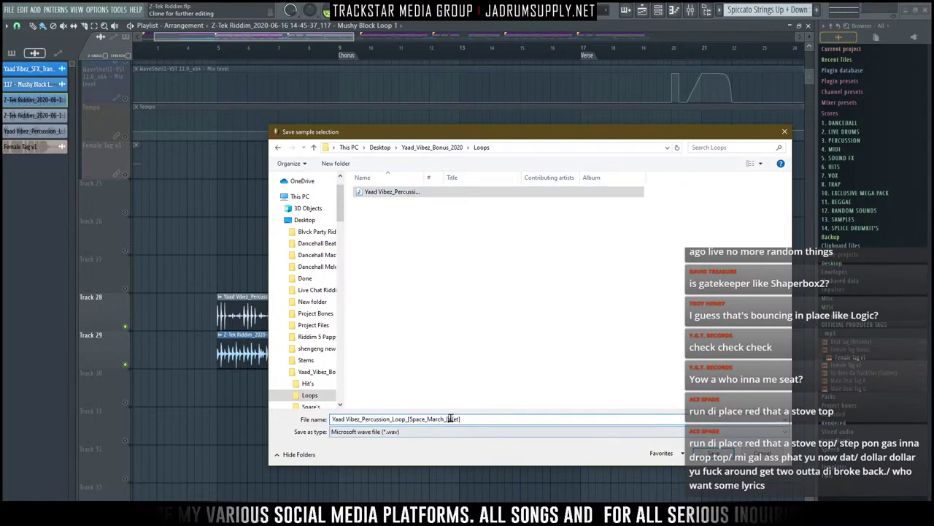
key("Delete")
key("Delete")
key("Delete")
type("Dry")
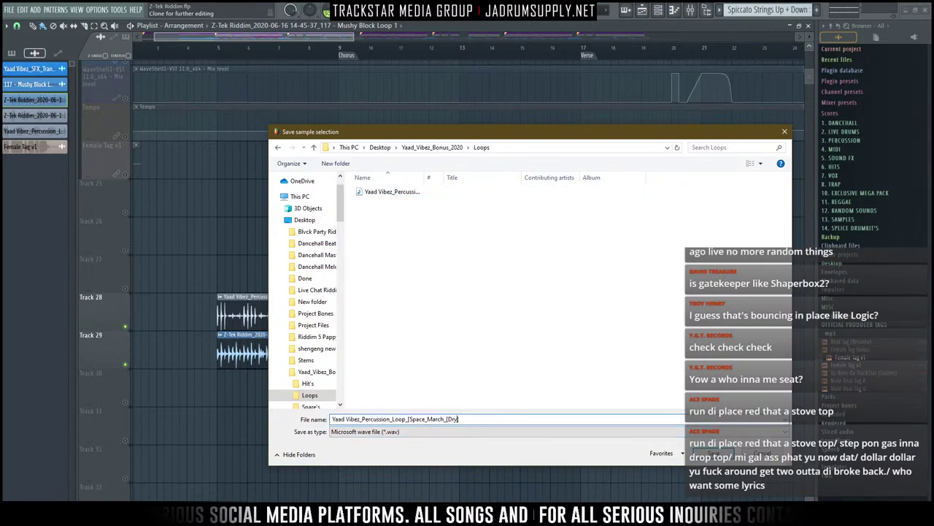
key("Return")
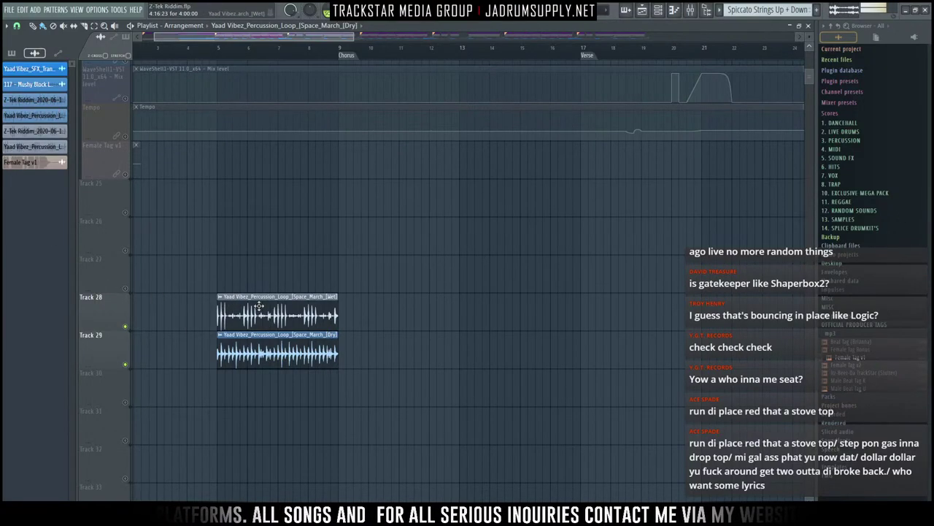
Step: Delete the recorded Mushy Block Loop 2 and Space_March Wet audio clips from the project, clearing Track 28
right_click(46, 136)
left_click(57, 247)
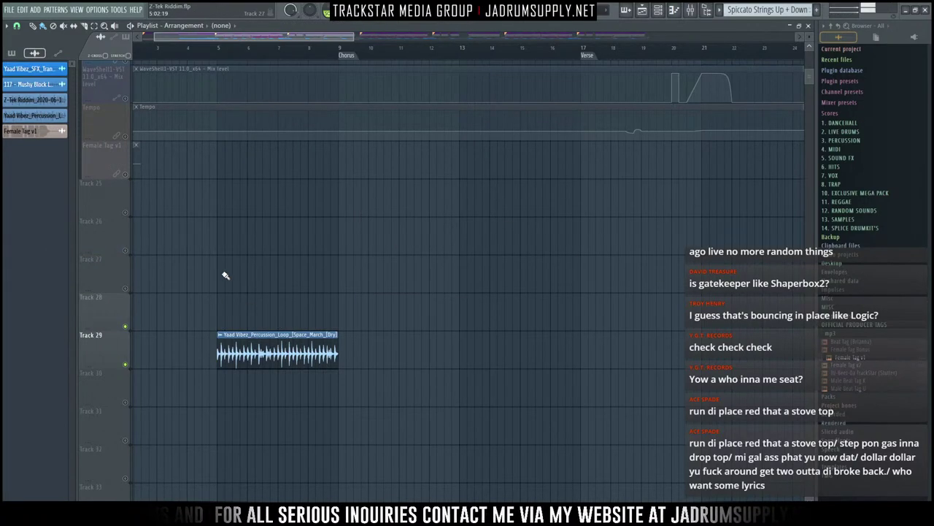
scroll(223, 50, "down", 2)
scroll(223, 50, "down", 1)
scroll(198, 150, "up", 6)
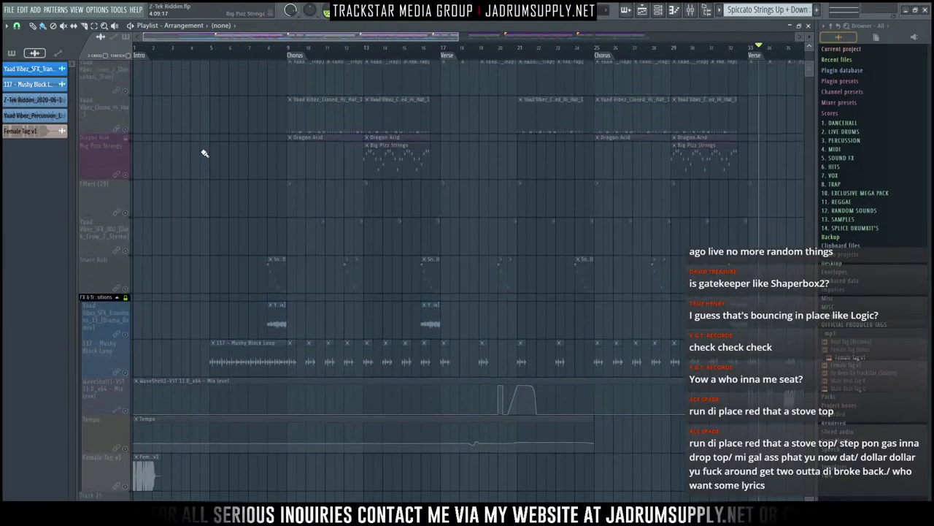
scroll(205, 153, "down", 4)
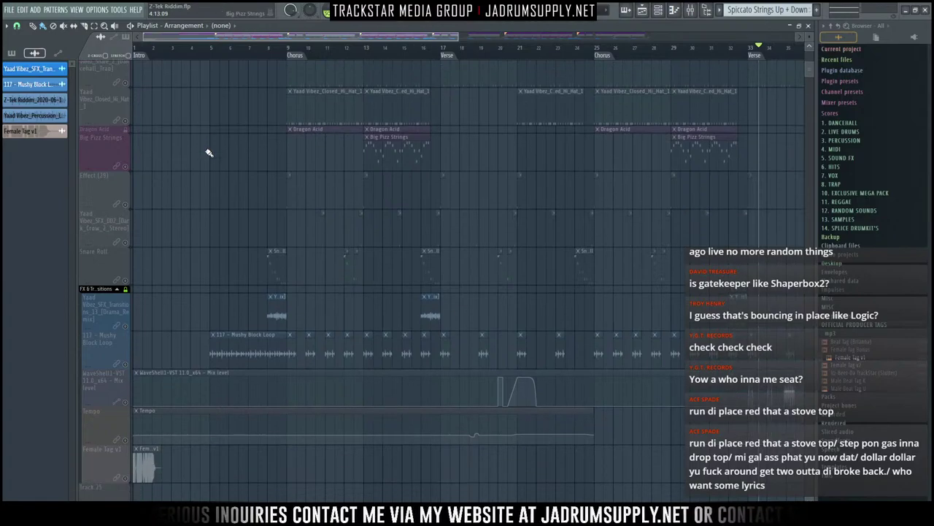
Step: Delete the Space_March Dry clip from Track 29 and remove the leftover Space_March Dry and Mushy Block Loop 1 audio clips from the project
left_click(40, 117)
scroll(140, 144, "down", 9)
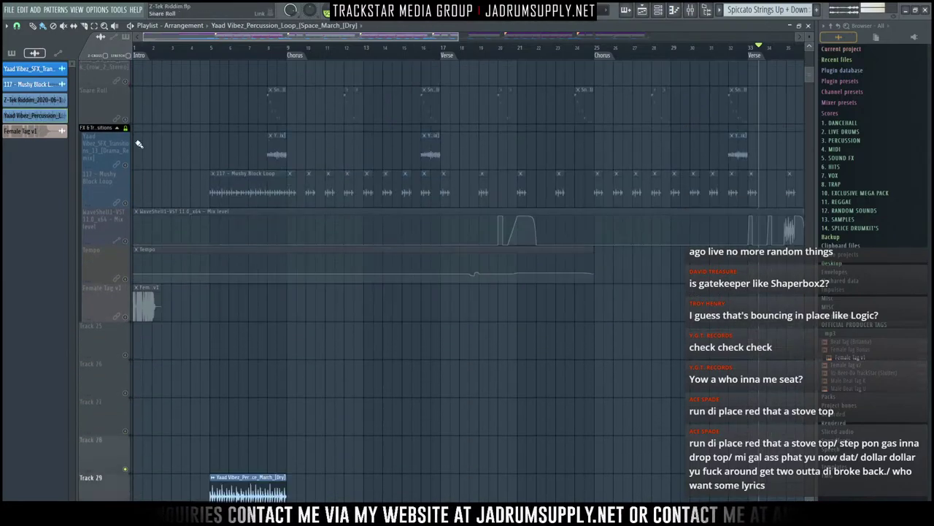
right_click(251, 283)
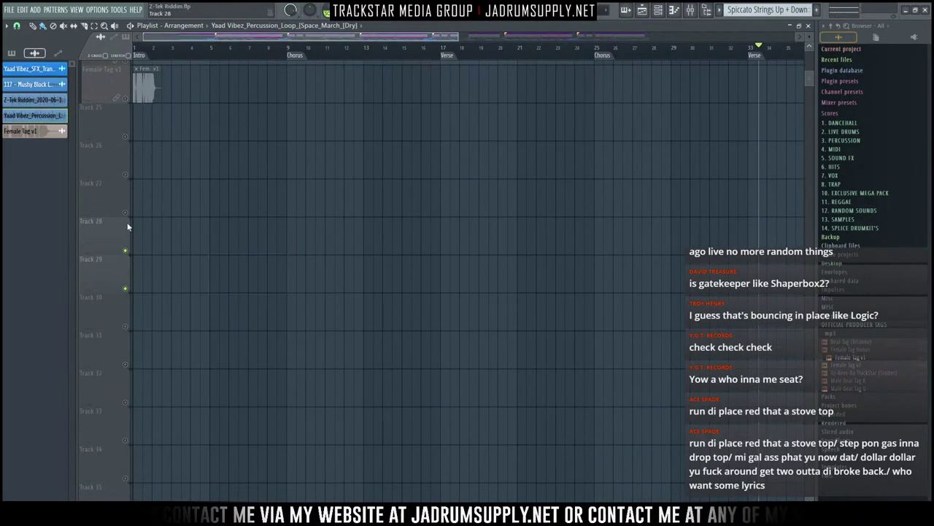
right_click(34, 116)
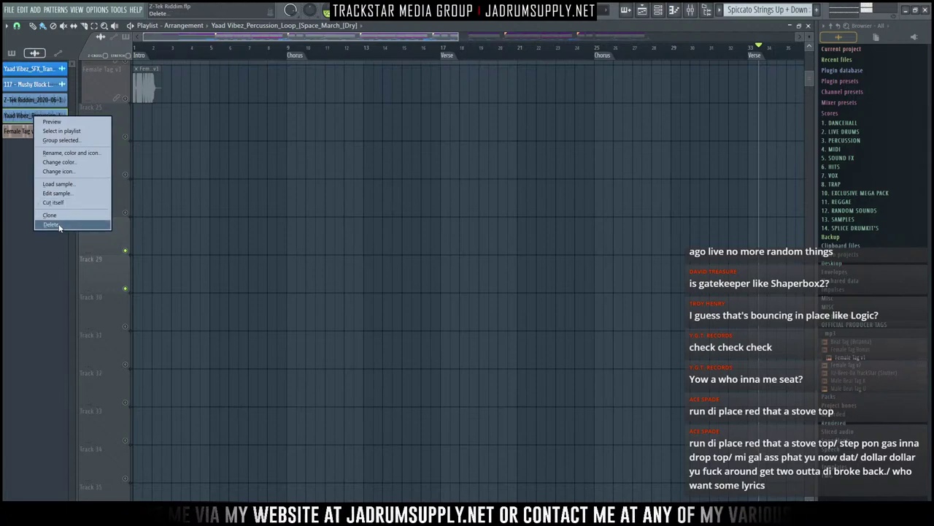
left_click(51, 222)
scroll(86, 150, "up", 4)
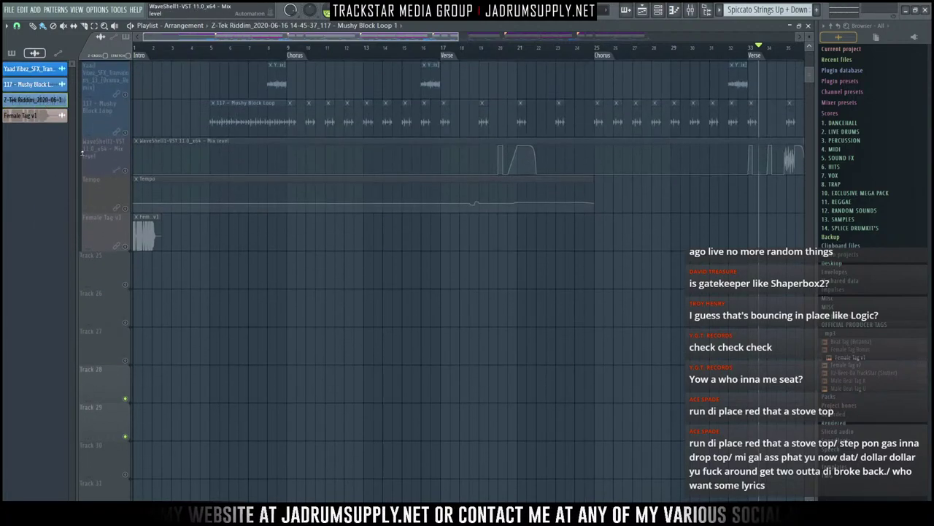
right_click(32, 101)
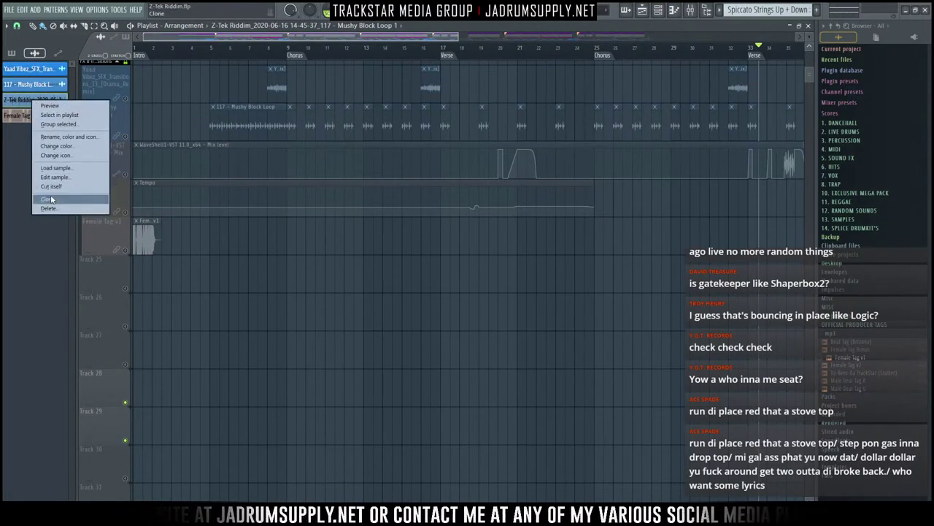
left_click(49, 209)
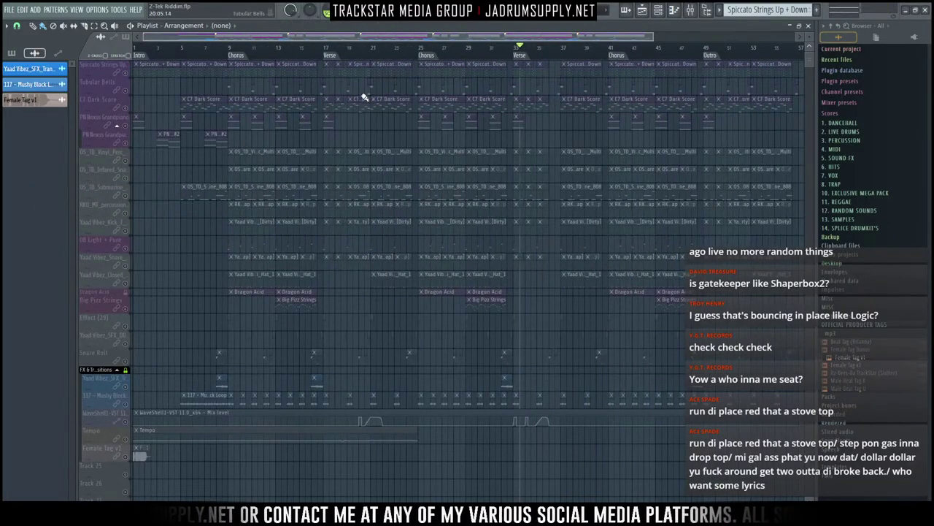
Step: Reactivate all muted tracks, place a copy of the Female Tag v1 clip at bar 57 after the outro, and check the ending
right_click(126, 458)
scroll(407, 53, "down", 2)
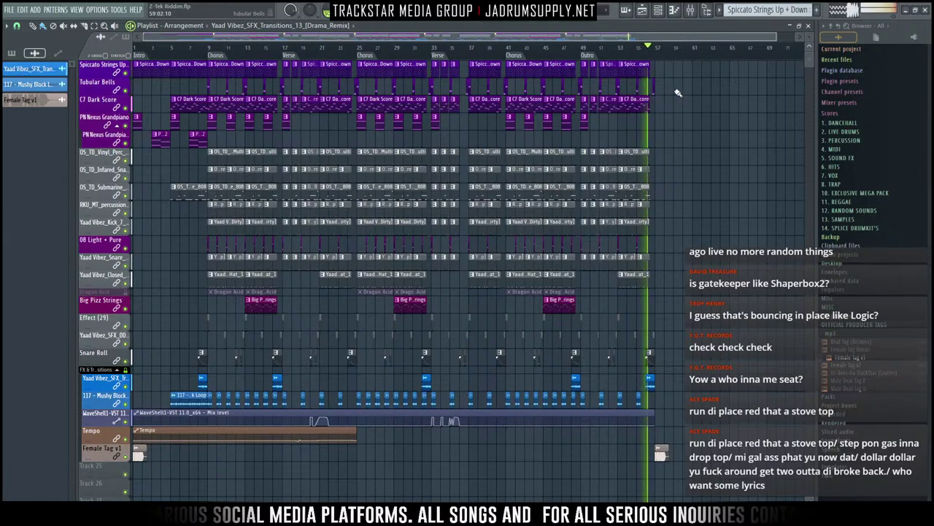
scroll(665, 57, "up", 2)
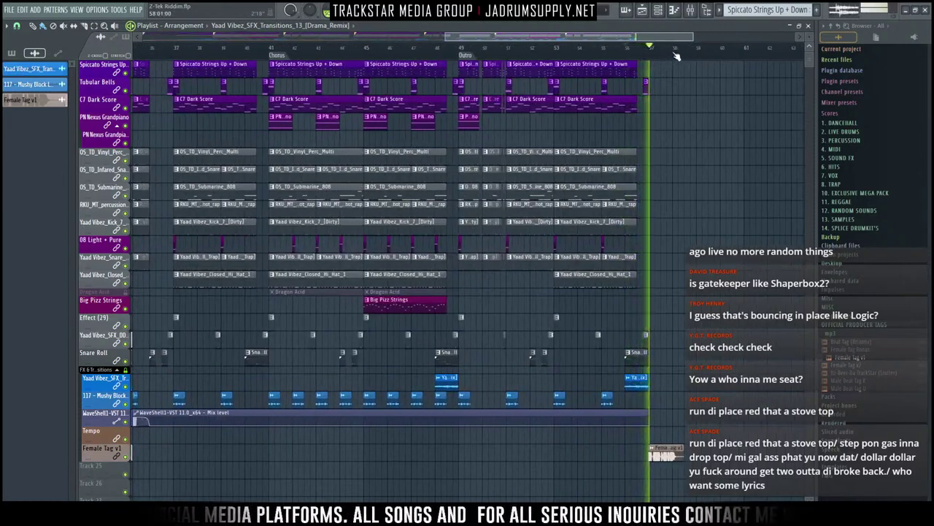
scroll(652, 57, "down", 3)
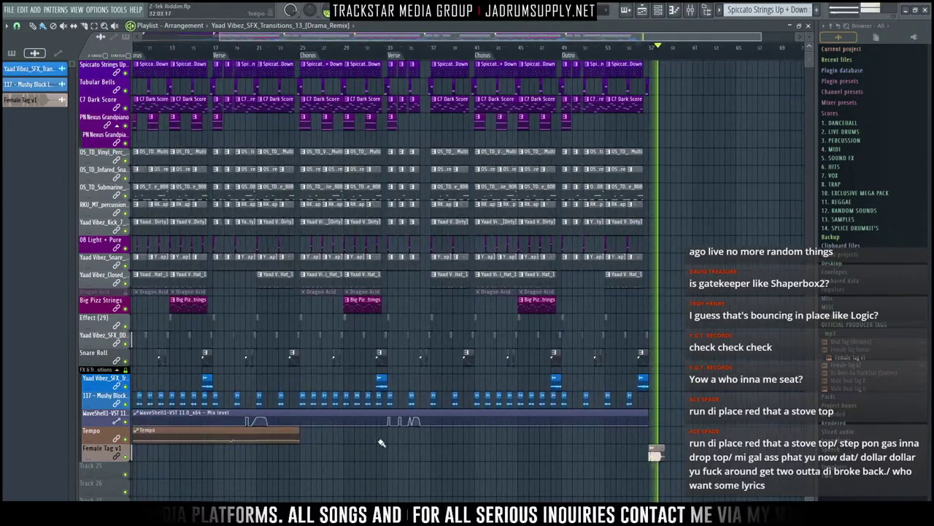
key("space")
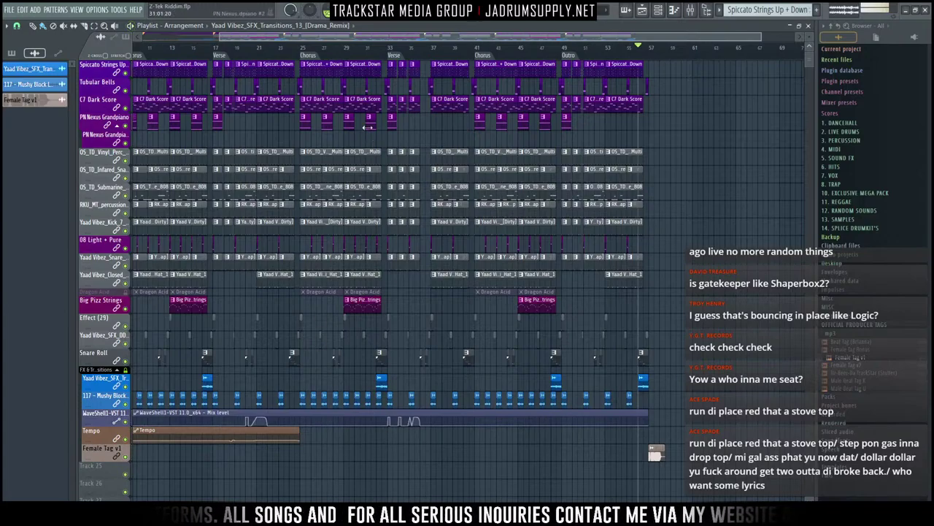
scroll(412, 48, "up", 4)
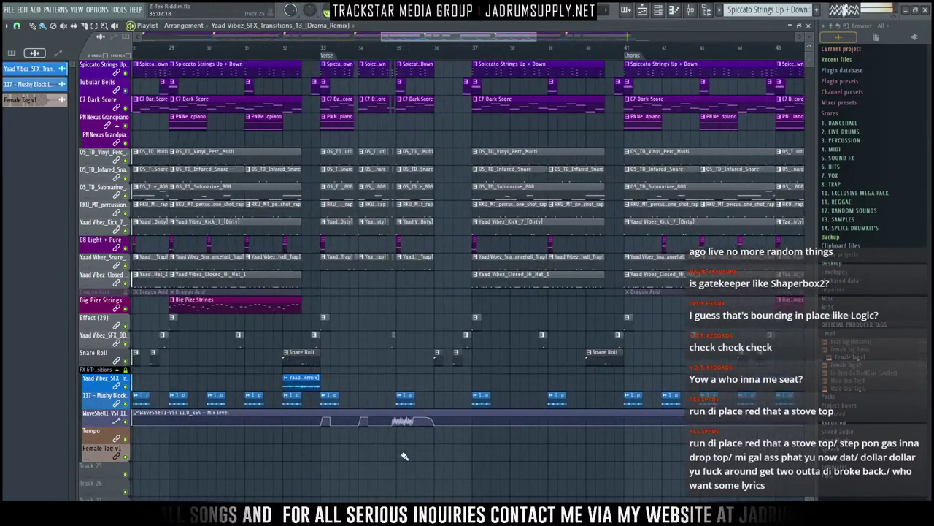
scroll(443, 55, "down", 4)
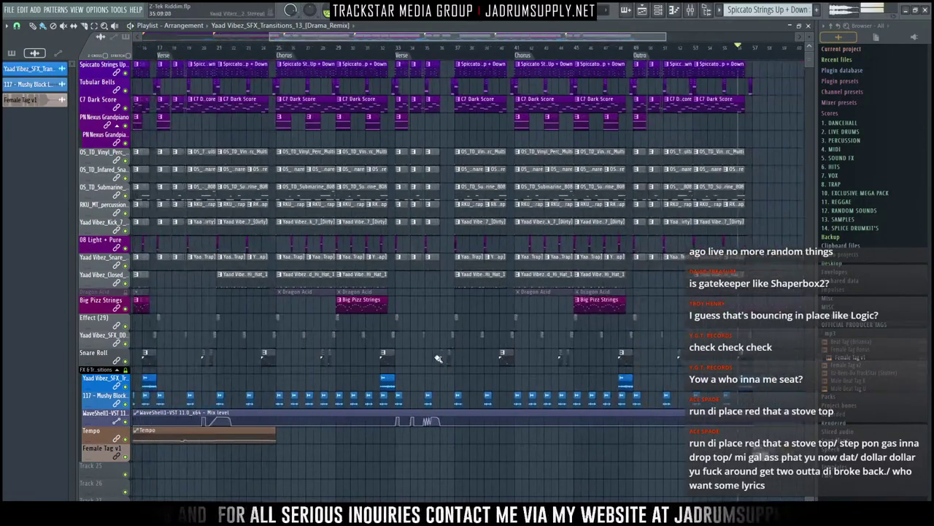
Step: Copy the WaveShell1-VST mix level automation to Track 25, aligning its rapid zigzag section with the Female Tag v1 clip at bar 57
left_click_drag(448, 411, 701, 474)
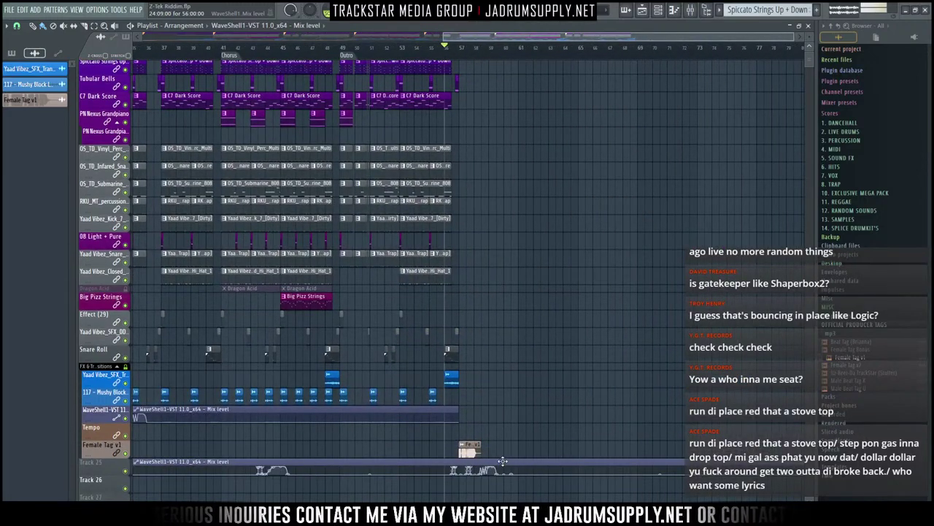
left_click_drag(479, 461, 479, 462)
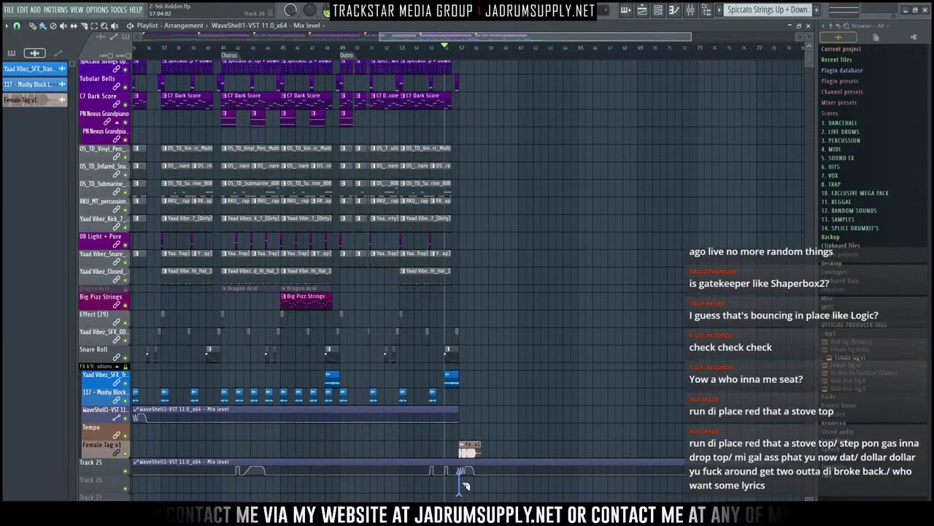
scroll(431, 460, "up", 5)
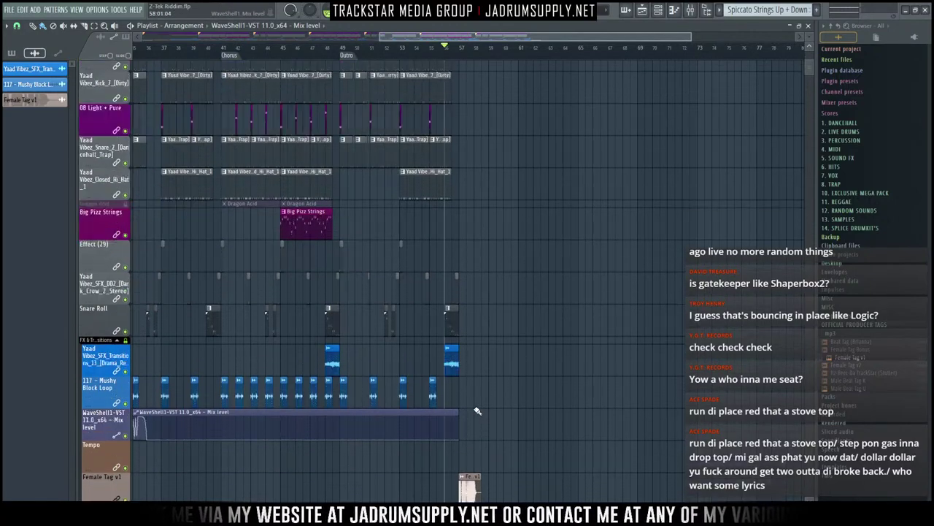
scroll(376, 281, "up", 4)
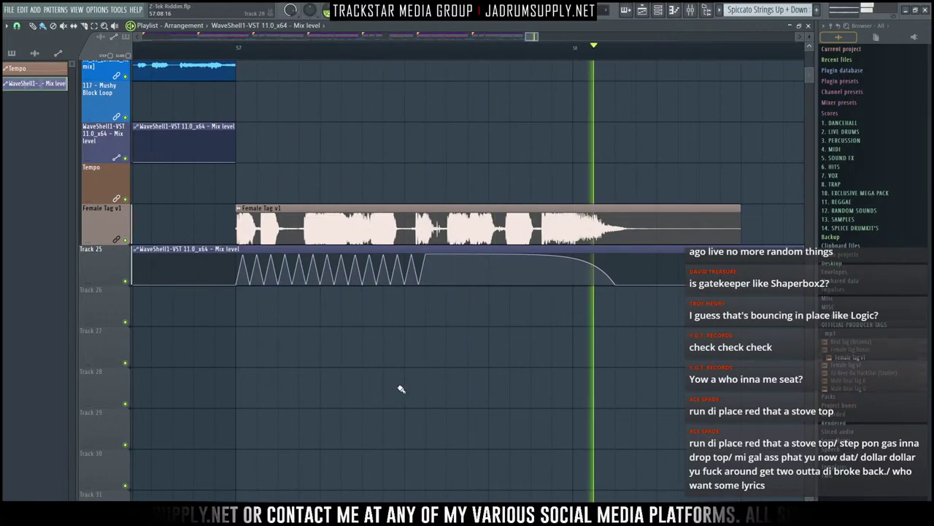
Step: Trim the copied mix level automation around the closing tag, ending at bar 59, and move it onto the WaveShell1-VST track
scroll(438, 44, "down", 4)
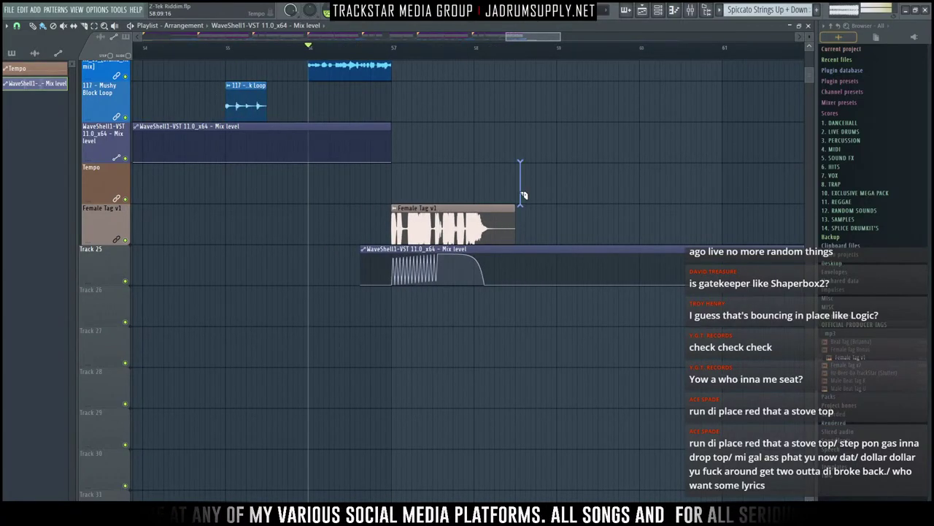
right_click(521, 286)
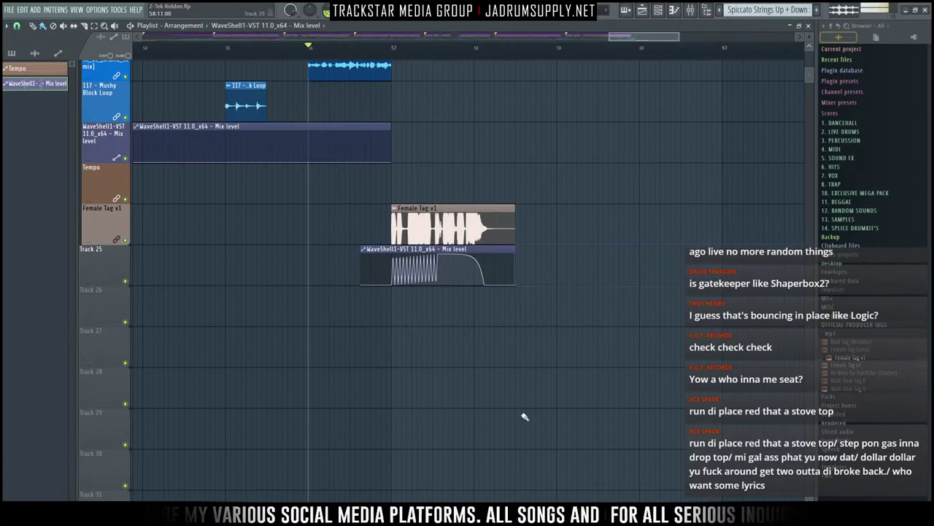
left_click_drag(530, 249, 555, 257)
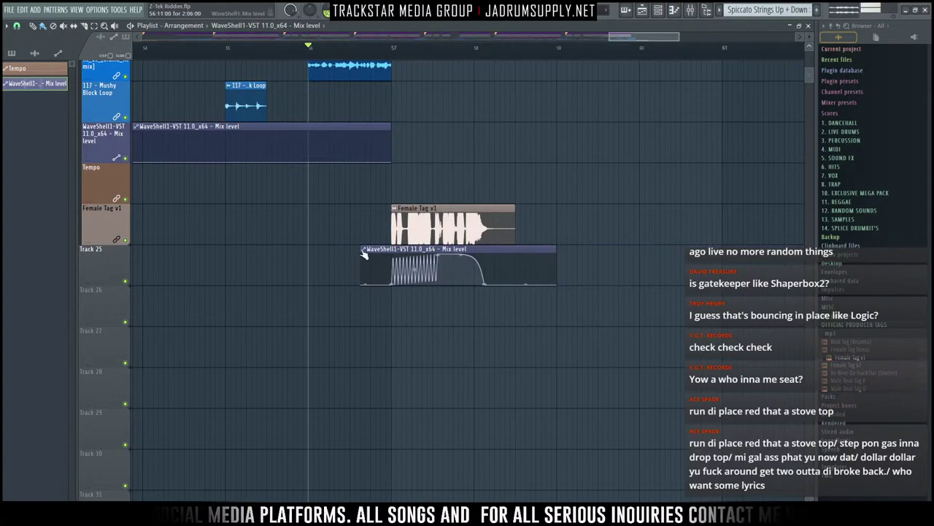
left_click_drag(362, 250, 442, 105)
Step: Play back the arrangement's ending and inspect how the mix level automation lines up with the closing Female Tag v1 clip
right_click(473, 264, "ctrl")
key("space")
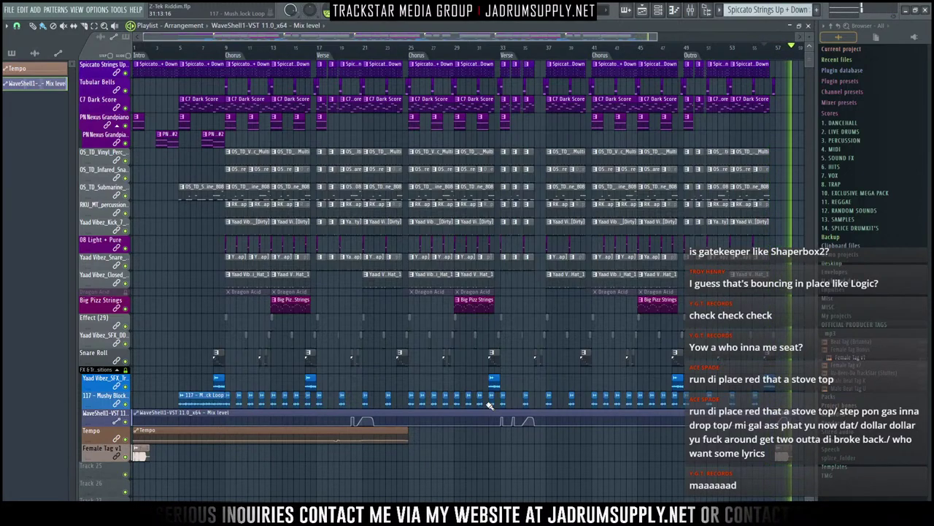
key("space")
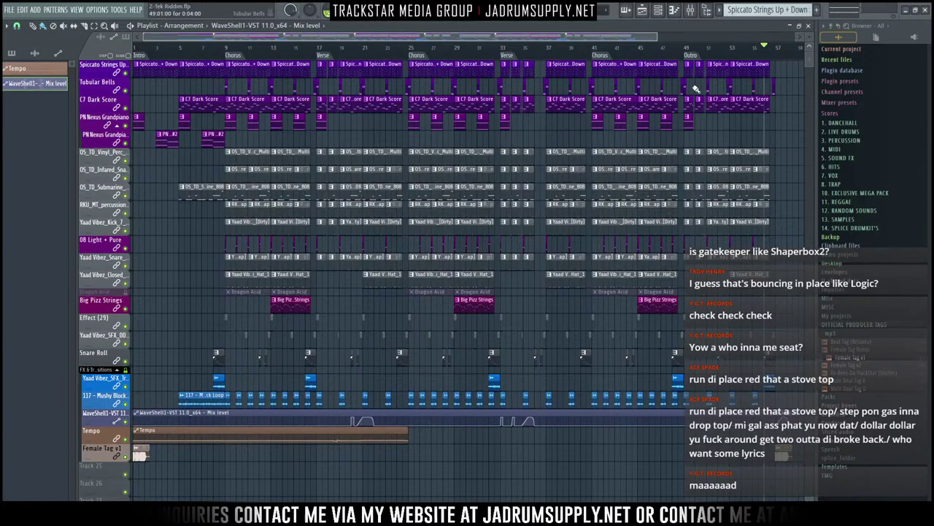
scroll(778, 66, "up", 4)
scroll(733, 98, "up", 5)
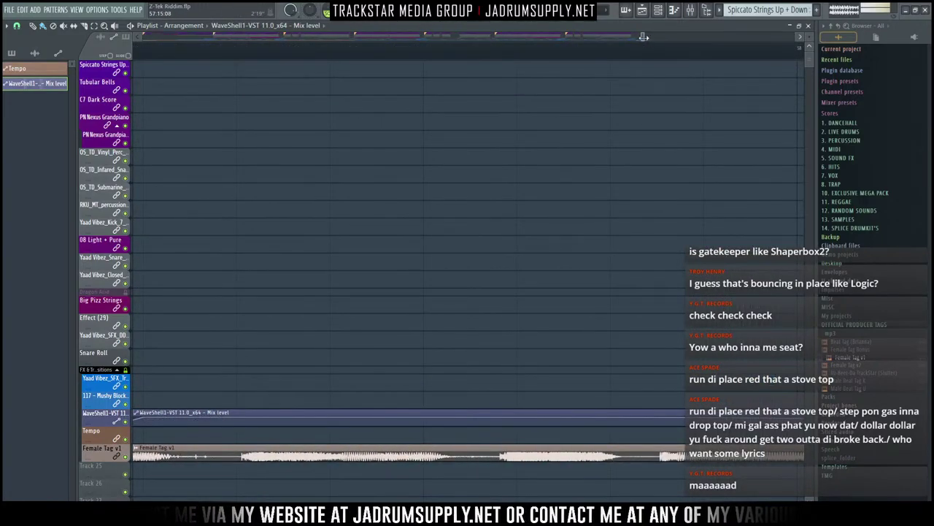
left_click_drag(643, 38, 639, 42)
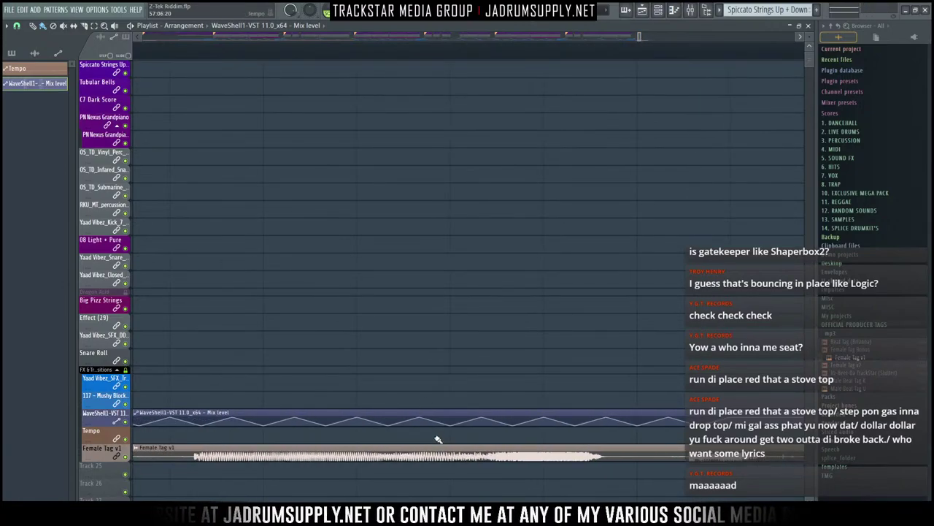
right_click(476, 265, "ctrl")
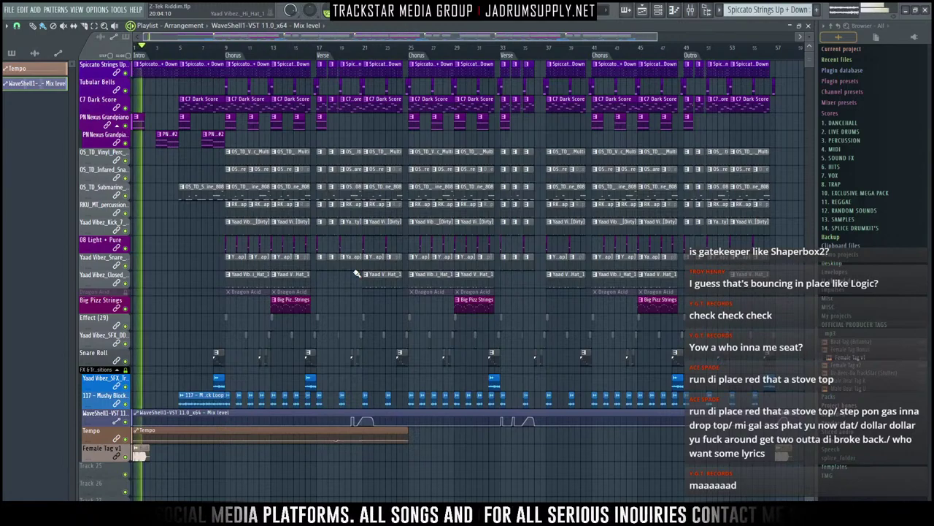
Step: Browse the Dancehall library's Yaad Vibes Drumkit to the Loops folder inside Percussion while the riddim plays
left_click(846, 123)
left_click(879, 219)
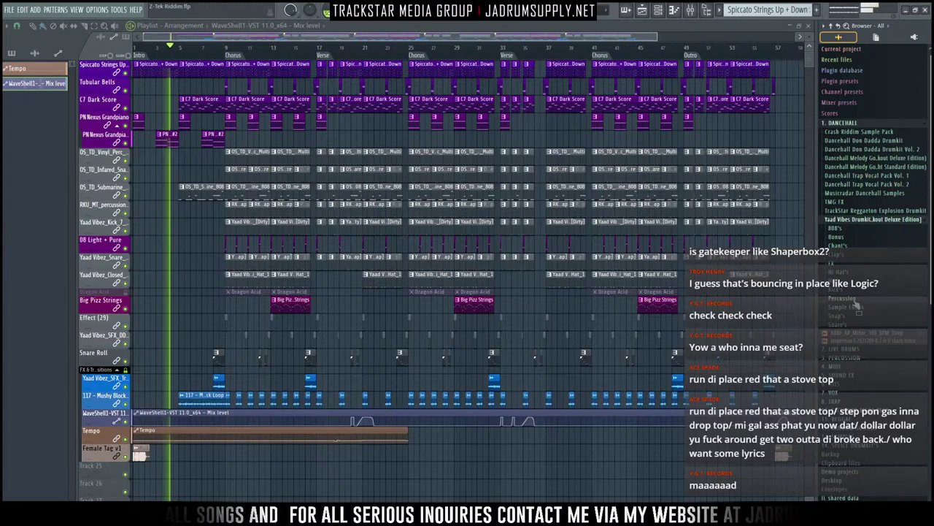
left_click(854, 300)
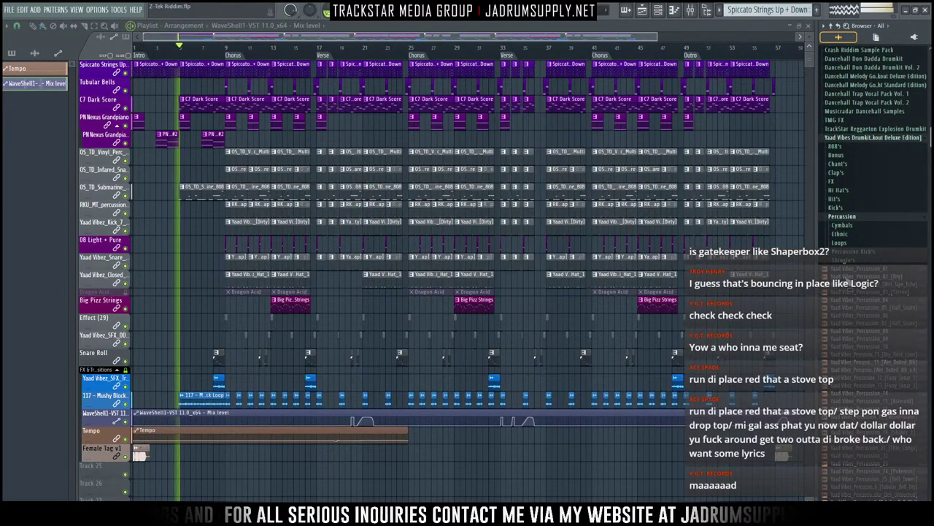
scroll(872, 219, "down", 5)
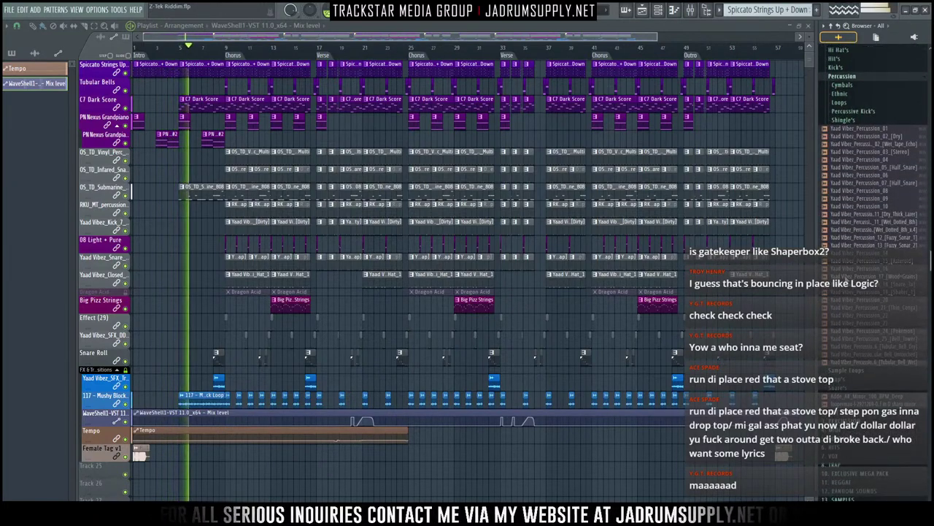
scroll(856, 194, "up", 3)
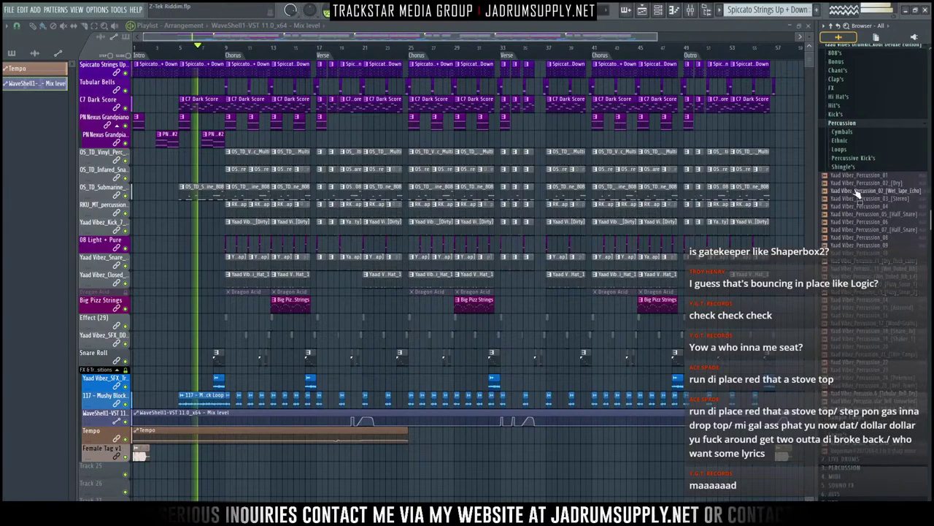
left_click(841, 149)
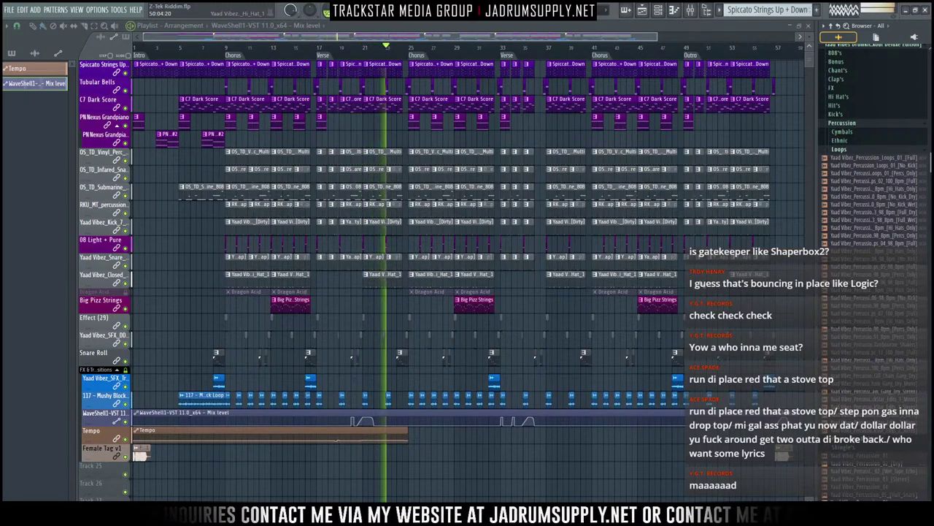
Step: Mute the Tempo automation track, collapse the FX & Transitions track group, and enlarge the playlist tracks
left_click(128, 441)
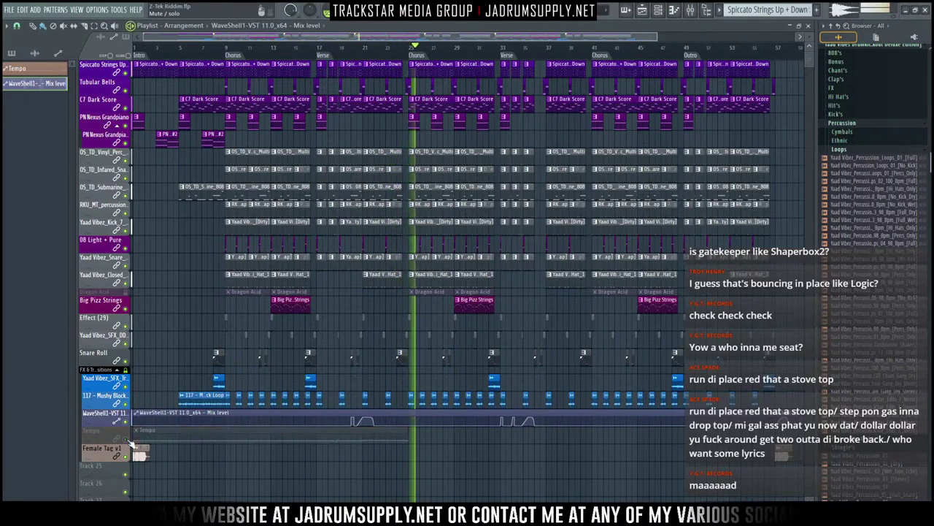
left_click(117, 369)
key("shift+5")
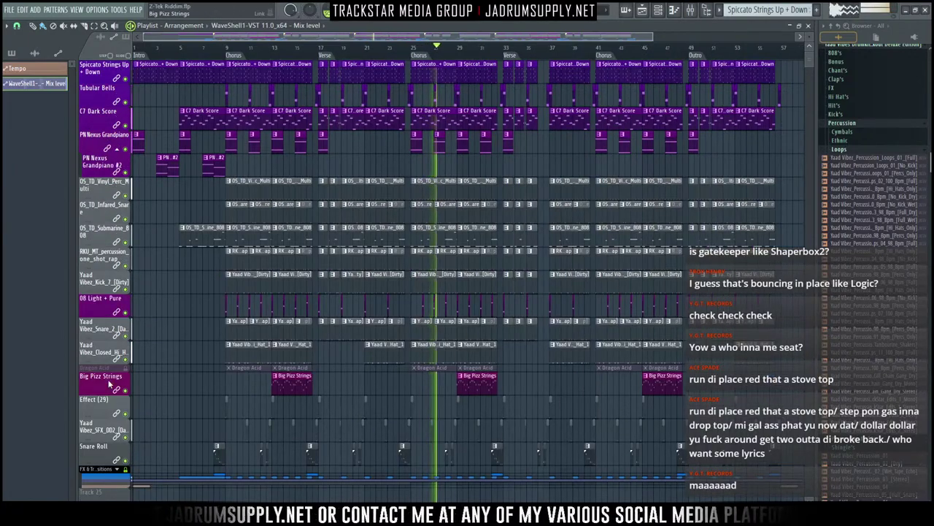
Step: Display the mixer below the playlist, switch it to the Compact alt layout, and stop playback
key("F9")
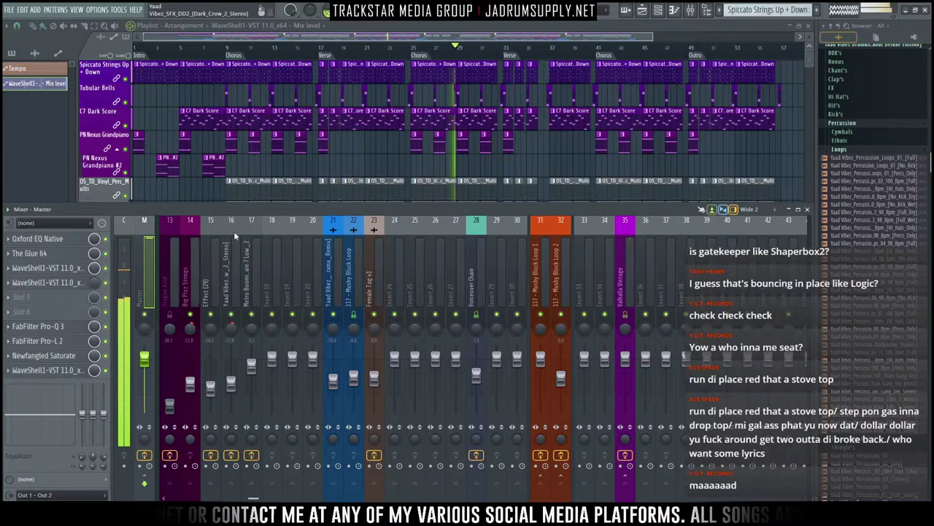
scroll(356, 265, "left", 4)
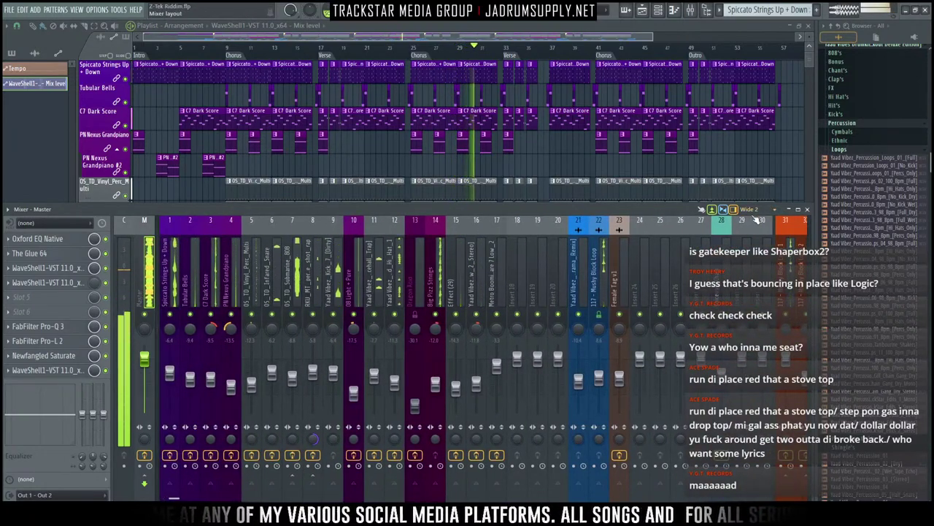
scroll(753, 211, "up", 1)
scroll(755, 219, "up", 2)
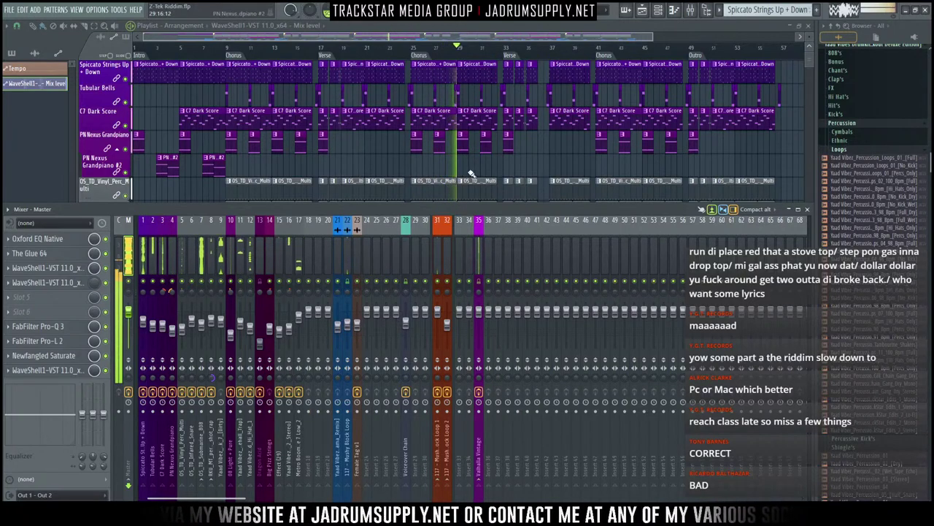
key("space")
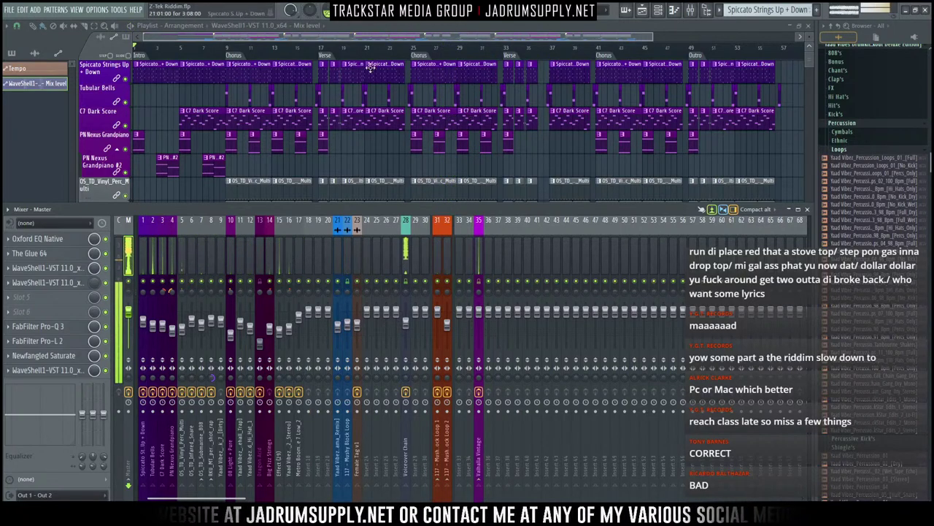
Step: Hide the mixer and delete the C7 Dark Score clips from both verses and the outro
scroll(383, 66, "up", 2, "ctrl")
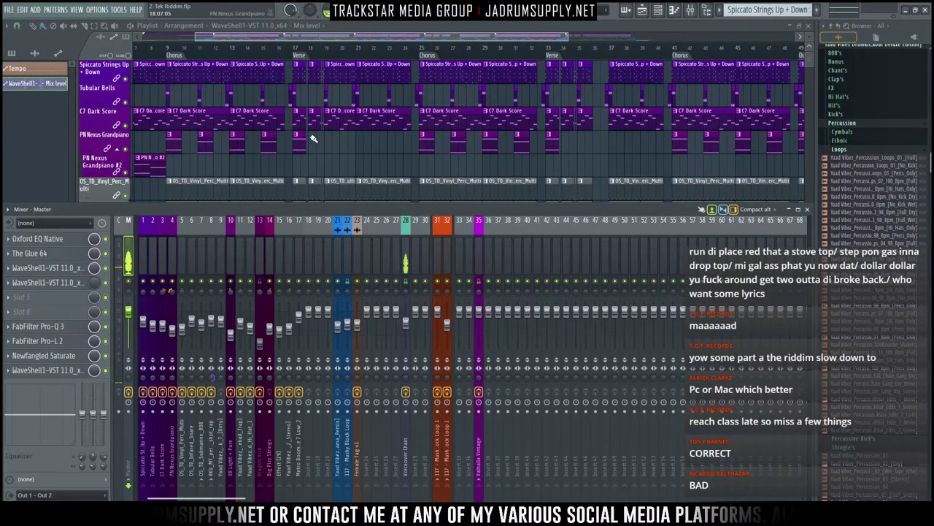
key("F9")
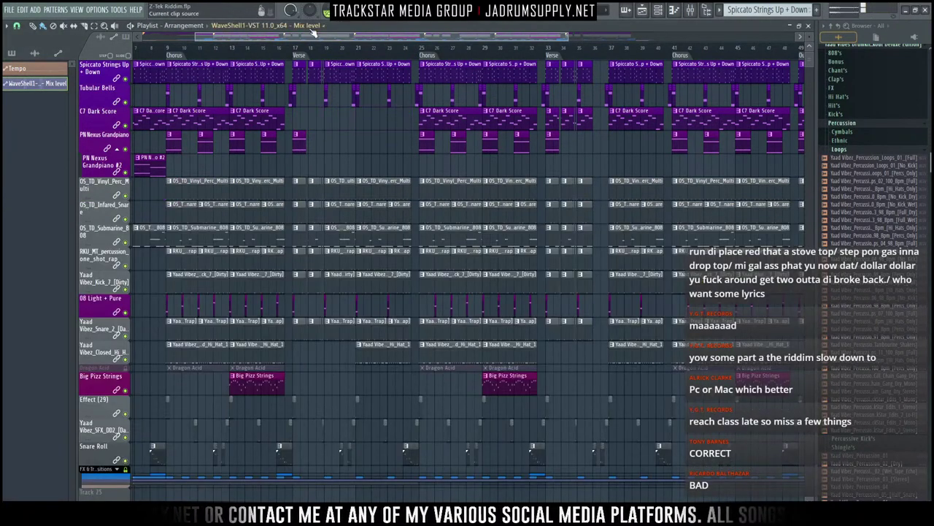
key("space")
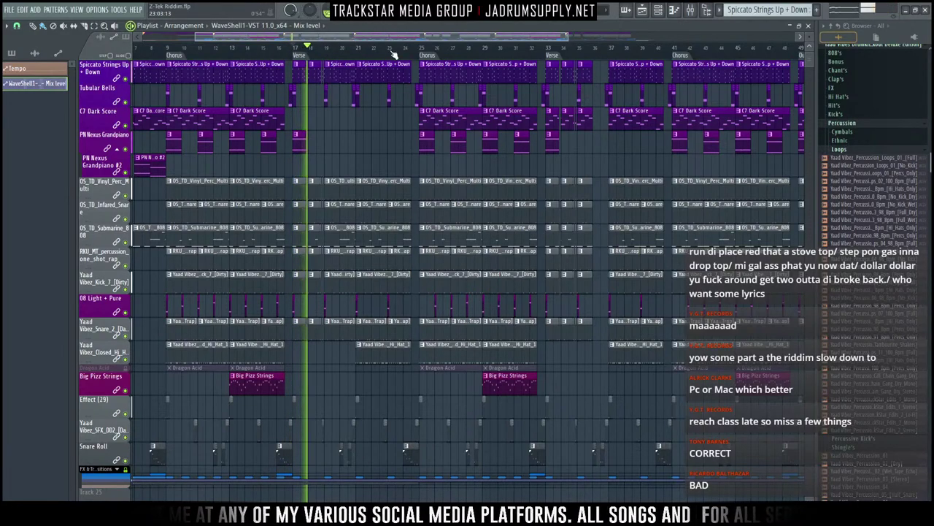
scroll(532, 83, "down", 2, "ctrl")
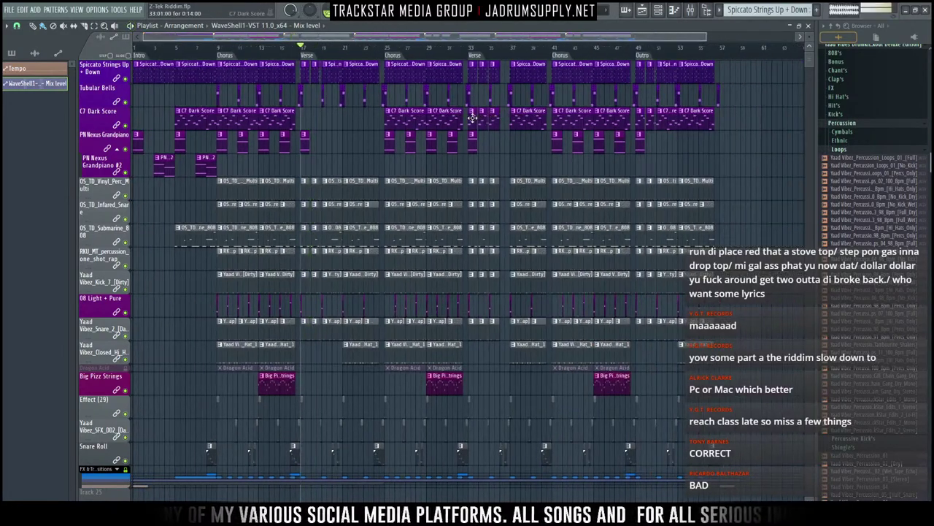
right_click(538, 126)
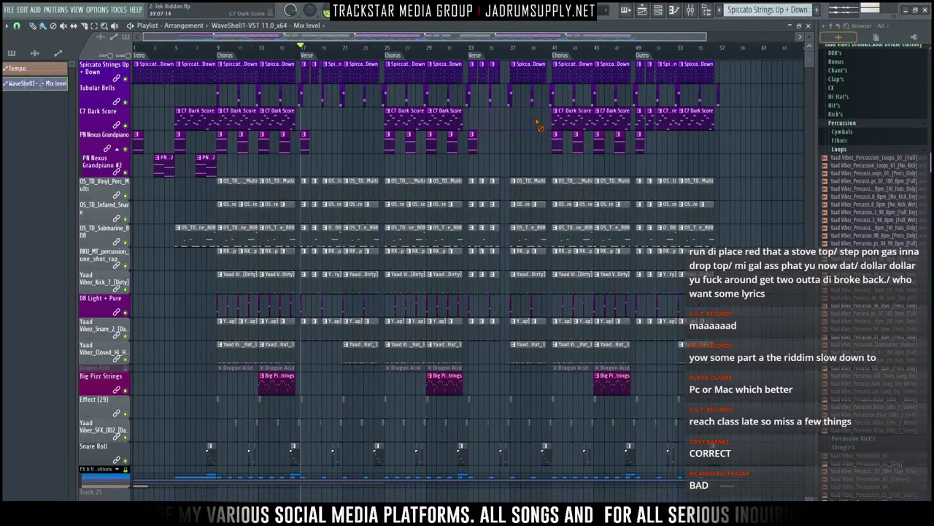
right_click(640, 115)
right_click(652, 115)
right_click(667, 115)
right_click(688, 115)
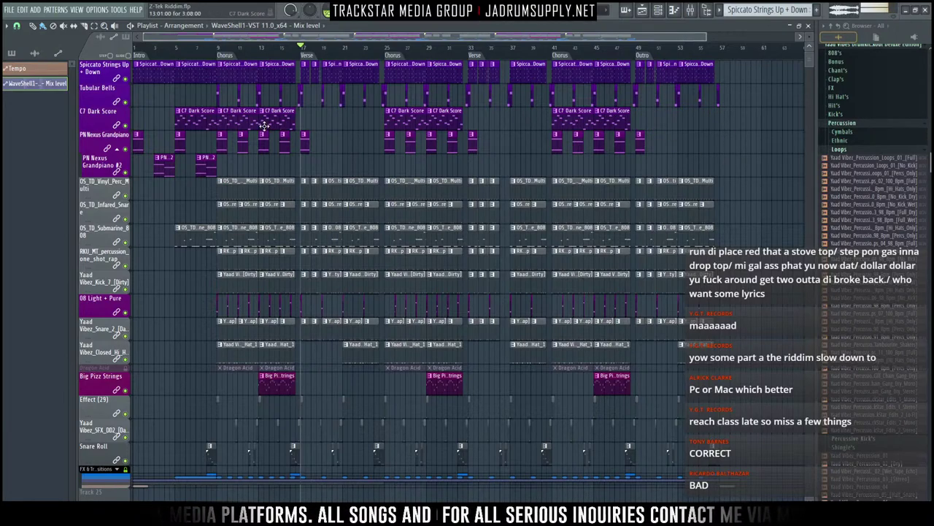
Step: Play the arrangement from around bar 15 and expand the FX & Transitions track group
left_click(284, 49)
key("space")
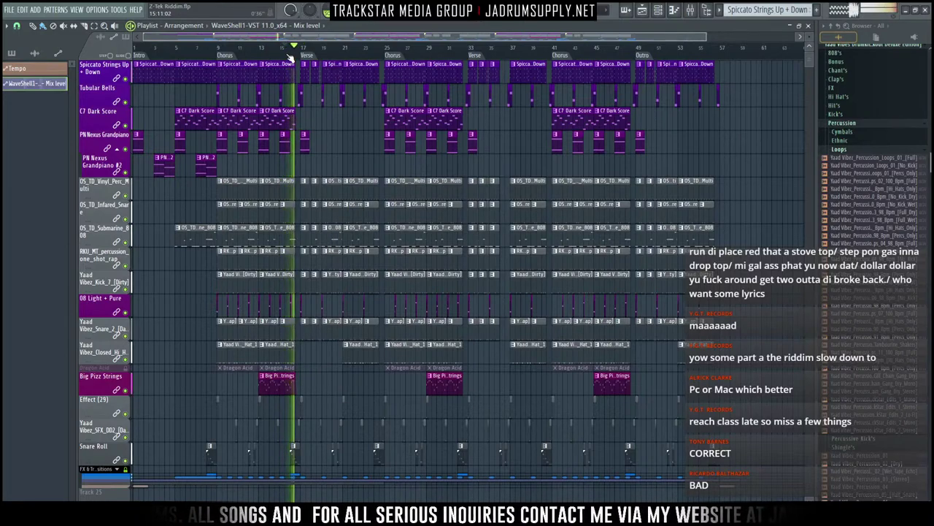
left_click(119, 470)
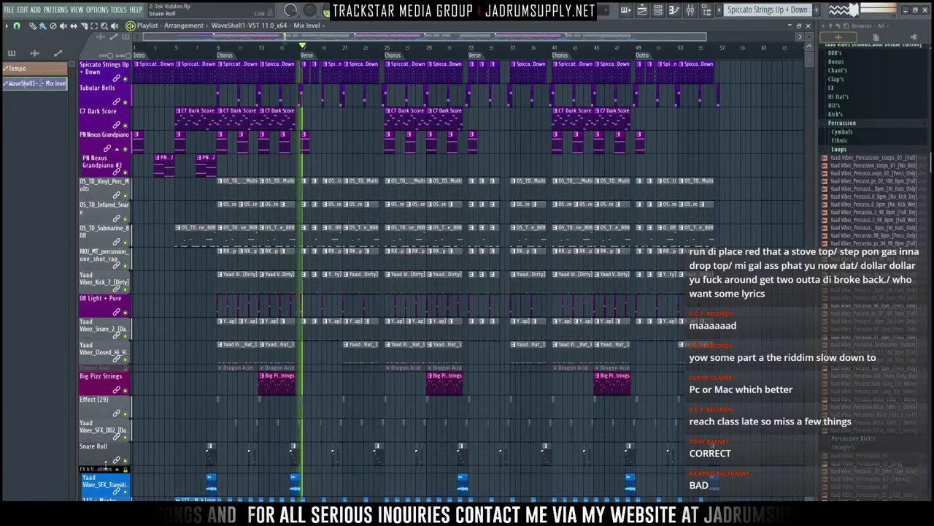
right_click(106, 468, "ctrl")
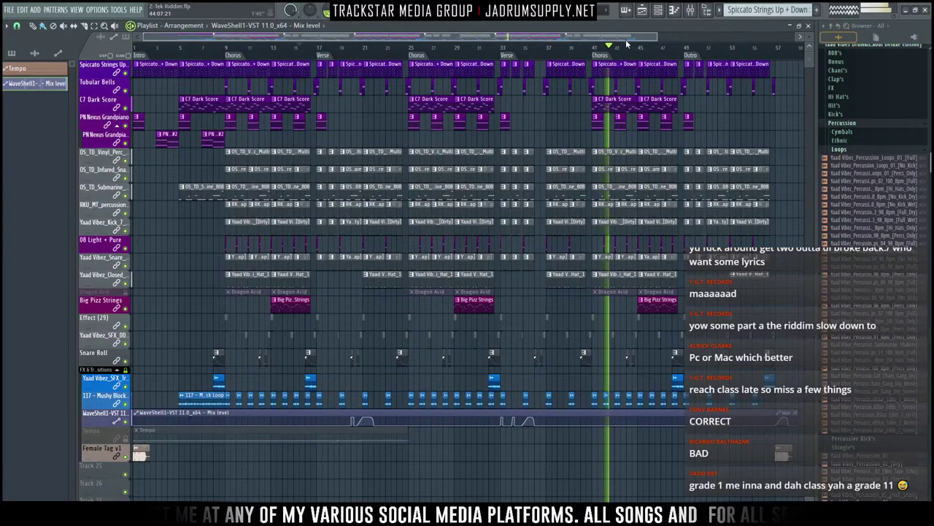
Step: Slice the clips at the first and second beats of bar 44 and delete the first-beat pieces, keeping Snare Roll and Mushy Block Loop
scroll(688, 36, "up", 3)
scroll(675, 53, "up", 3)
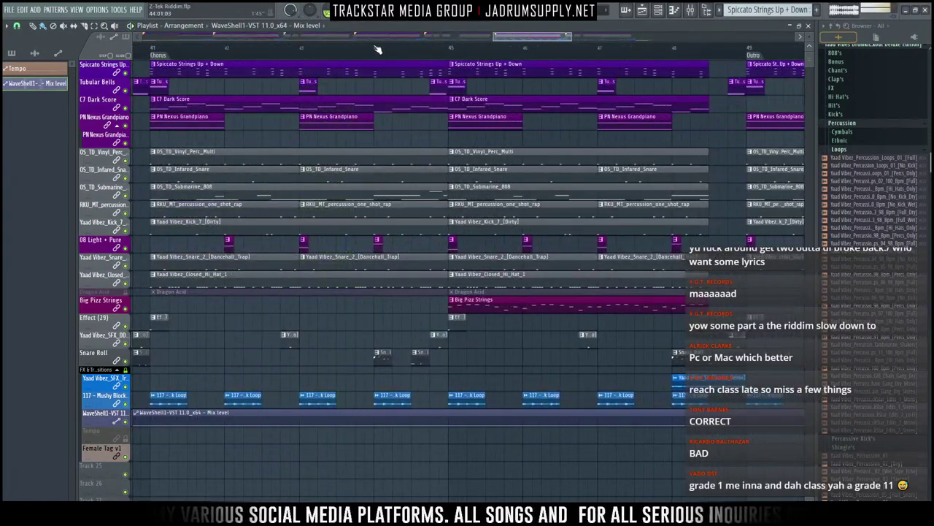
scroll(432, 329, "up", 2)
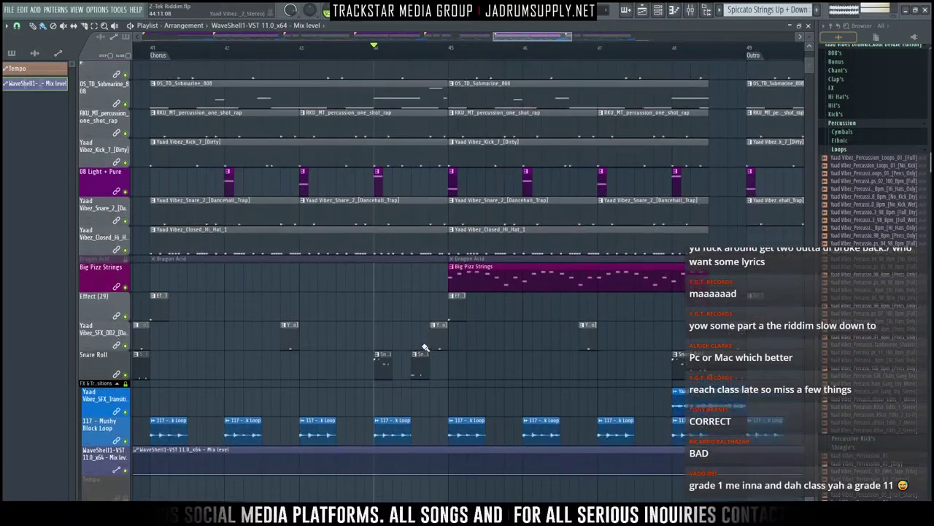
scroll(421, 328, "down", 3)
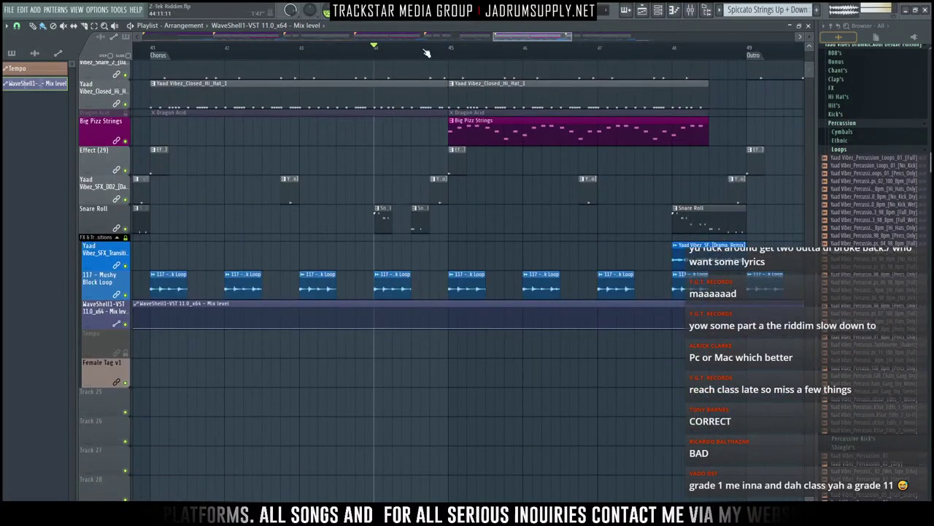
scroll(427, 53, "up", 4)
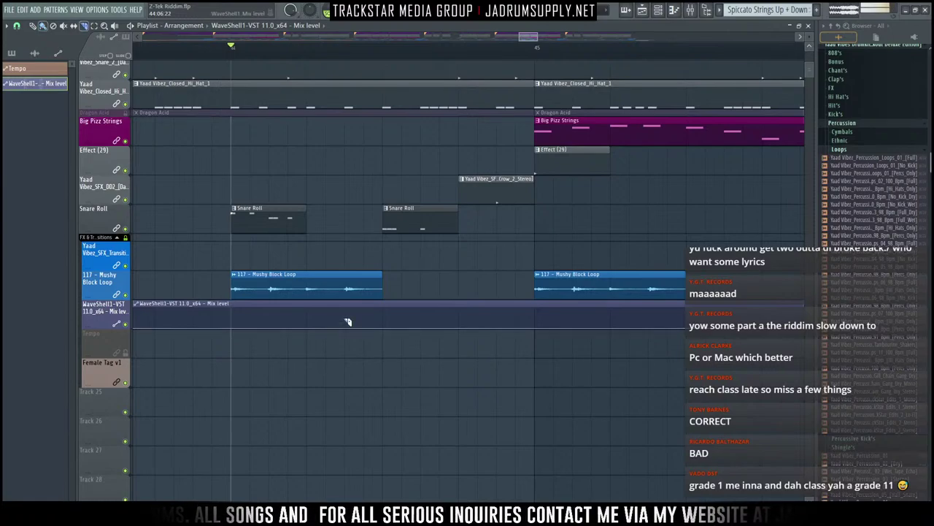
scroll(248, 274, "up", 11)
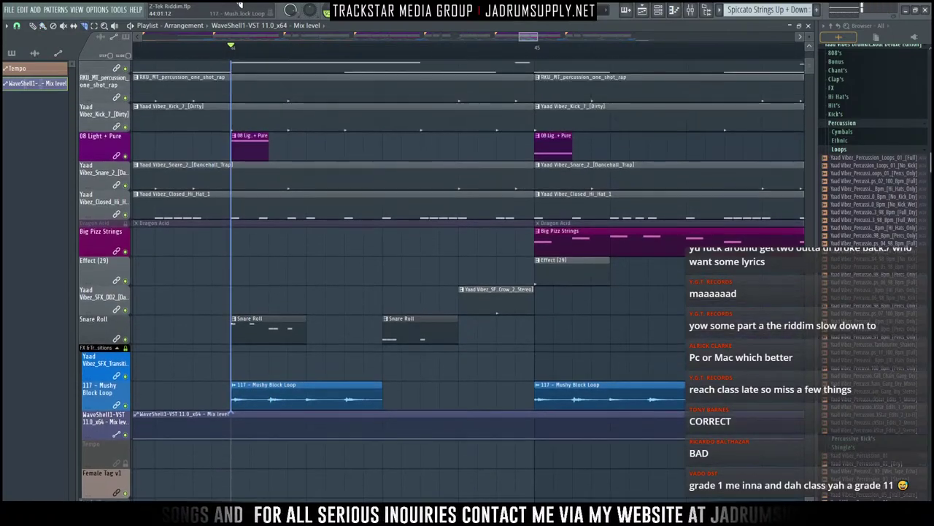
scroll(314, 212, "down", 14)
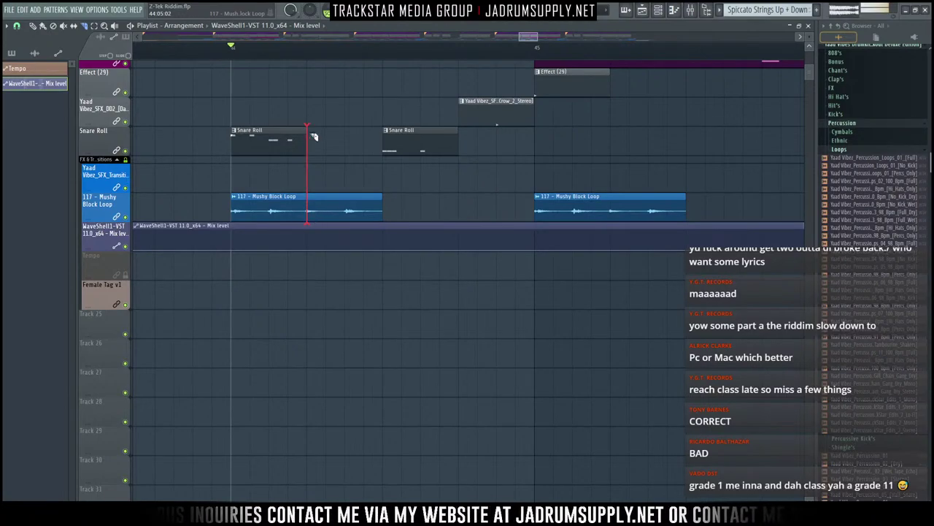
scroll(314, 136, "up", 14)
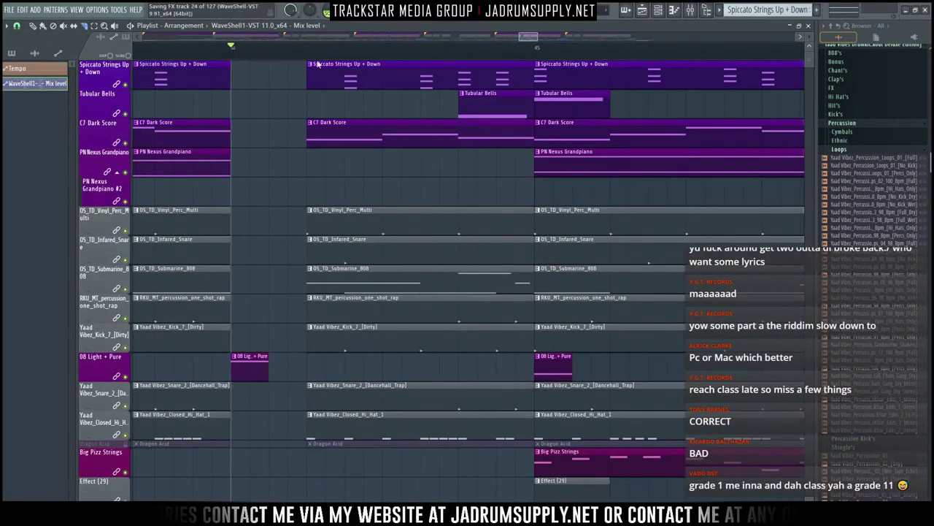
scroll(291, 70, "down", 8)
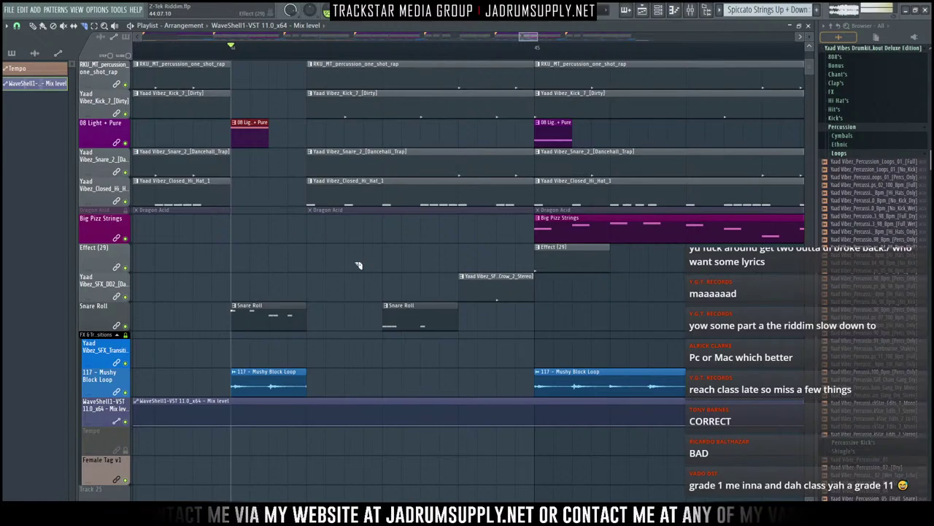
key("Delete")
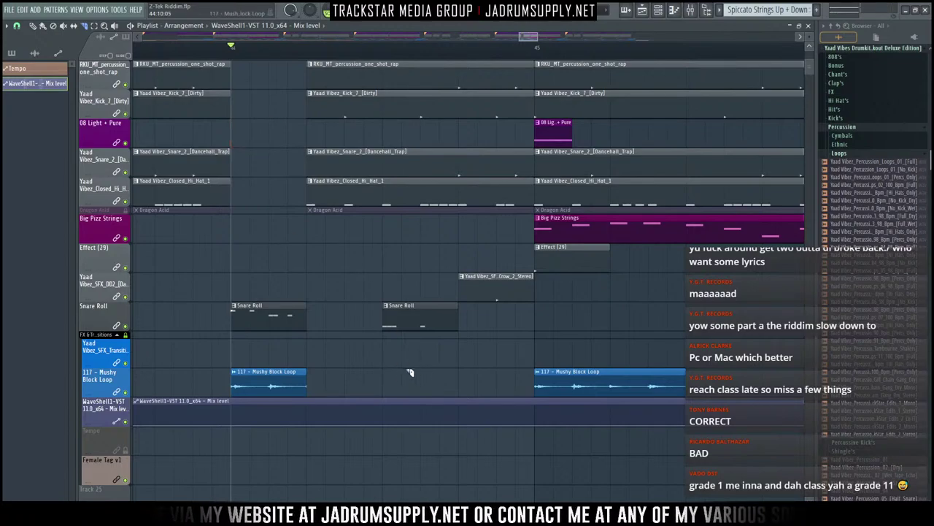
Step: Slice the instrument and drum clips at the third beat of bar 44
scroll(386, 202, "up", 4)
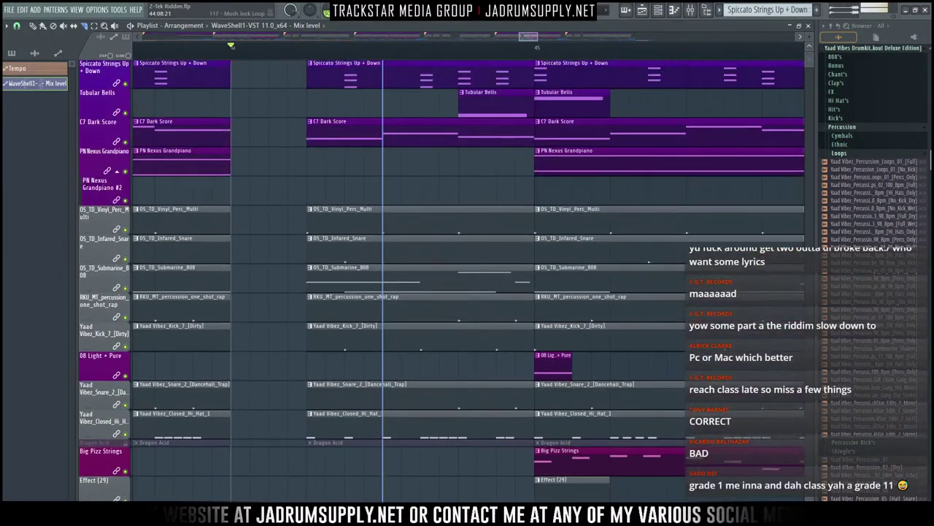
left_click_drag(383, 80, 384, 61)
scroll(446, 168, "down", 4)
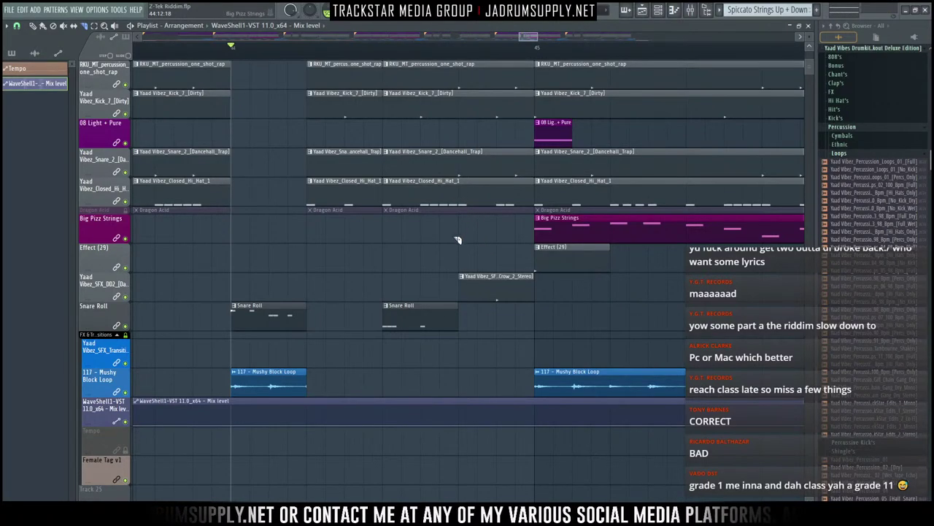
Step: Try trimming the snare, closed hi-hat and Snare Roll clips late in bar 44, undoing each cut
left_click_drag(474, 231, 454, 242)
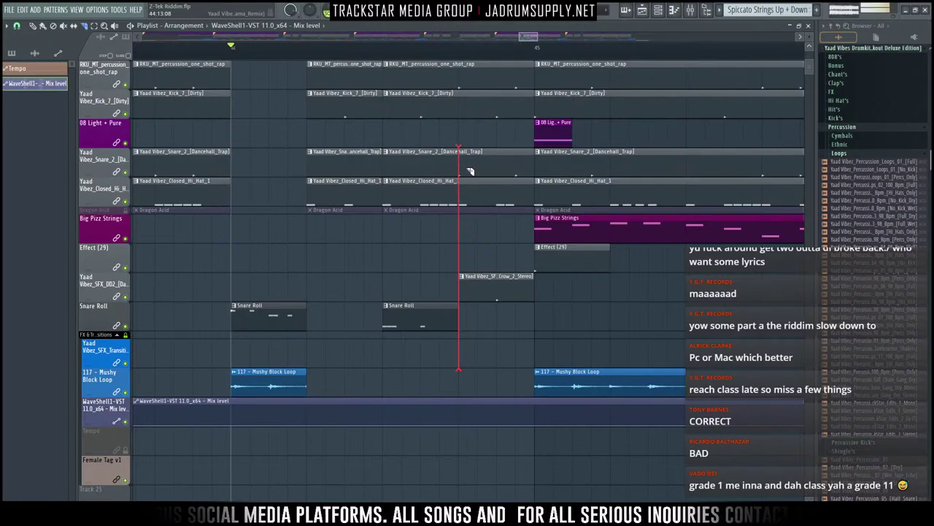
left_click_drag(470, 171, 471, 173)
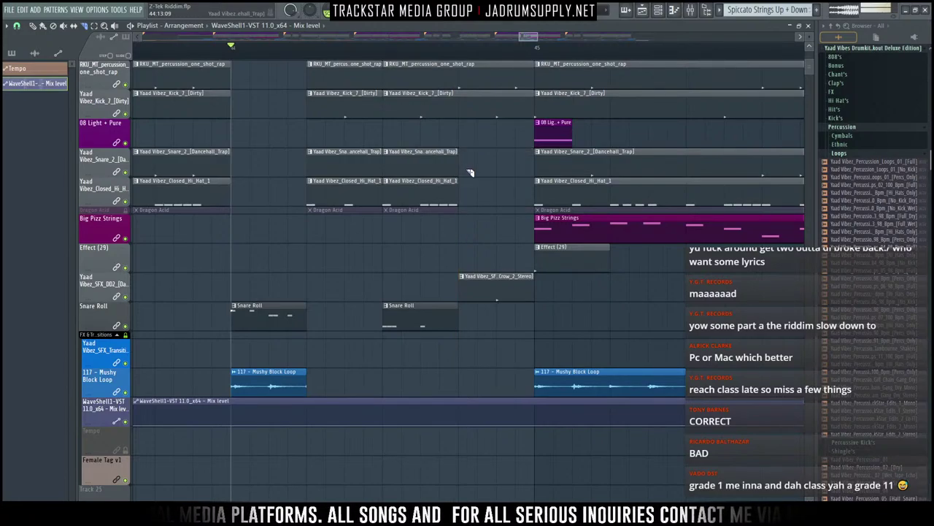
key("ctrl+z")
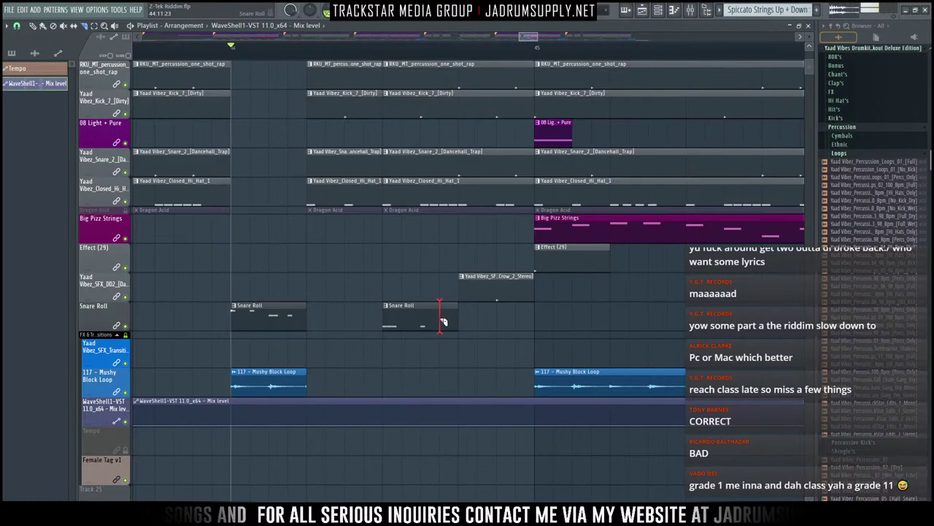
left_click_drag(441, 320, 442, 319)
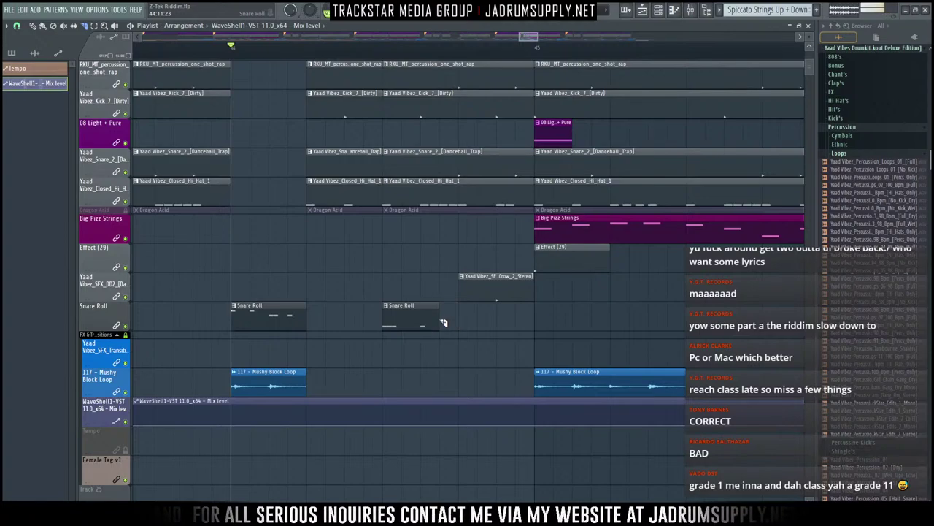
key("ctrl+z")
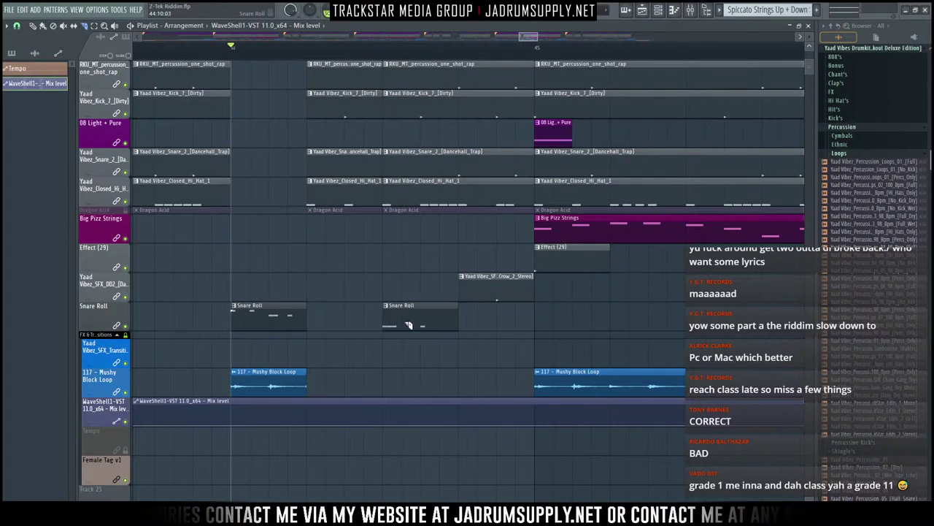
left_click(497, 287)
key("ctrl+z")
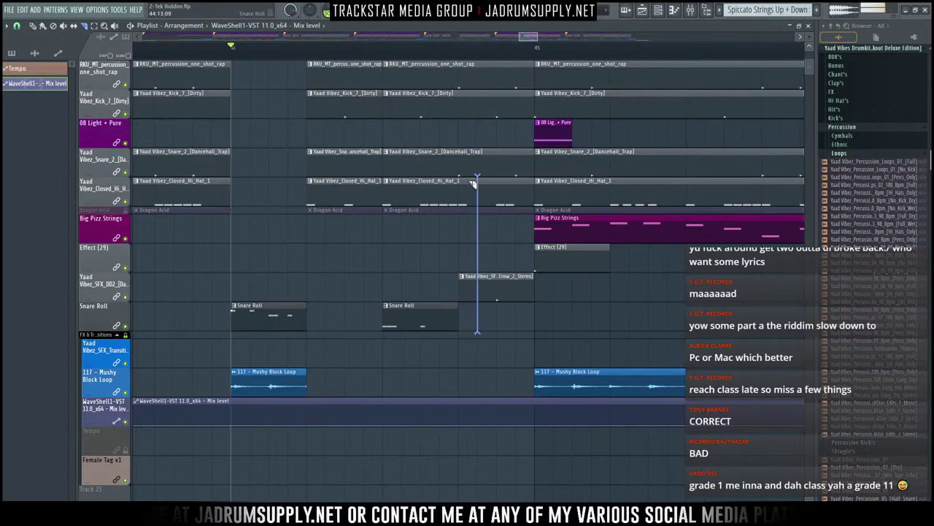
Step: Slice the instrument and drum clips at the fourth beat of bar 44 and delete their third-beat pieces, keeping the Snare Roll
scroll(460, 219, "up", 6)
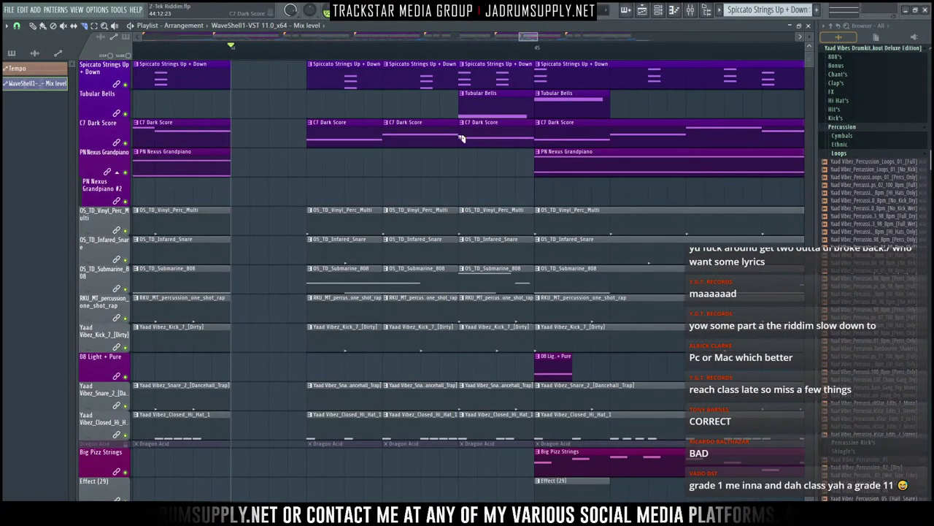
scroll(431, 245, "down", 7)
left_click_drag(514, 292, 476, 61)
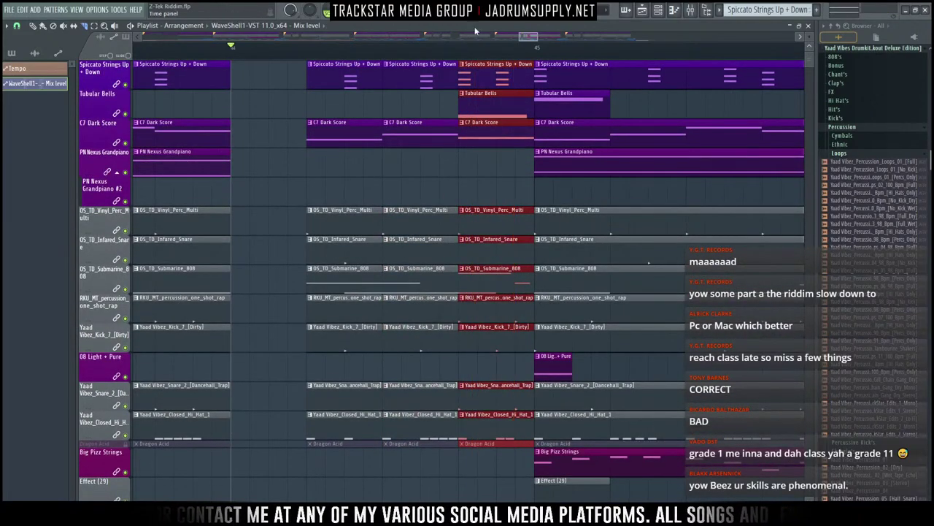
left_click_drag(447, 464, 395, 54)
key("Delete")
scroll(385, 217, "down", 6)
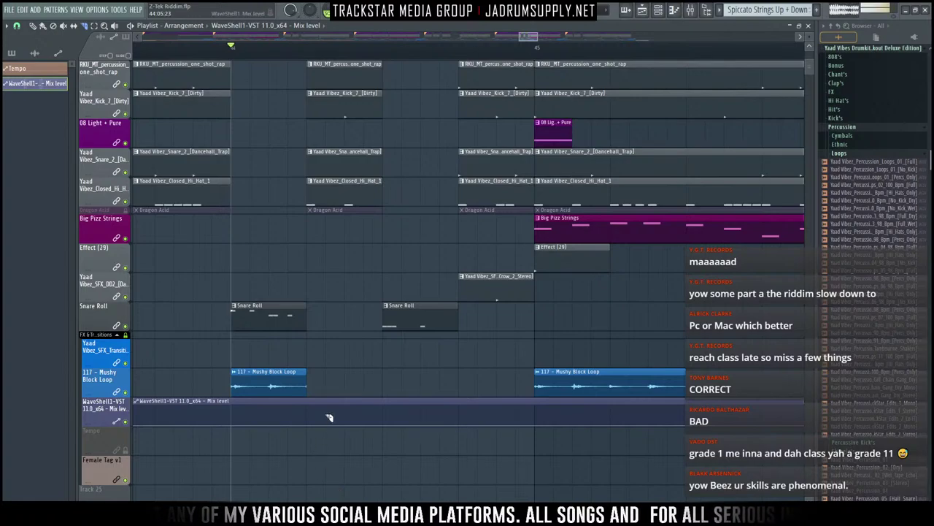
Step: Shape the Mix level automation in bar 44 to jump up for the second and fourth beats and drop back after each
key("b")
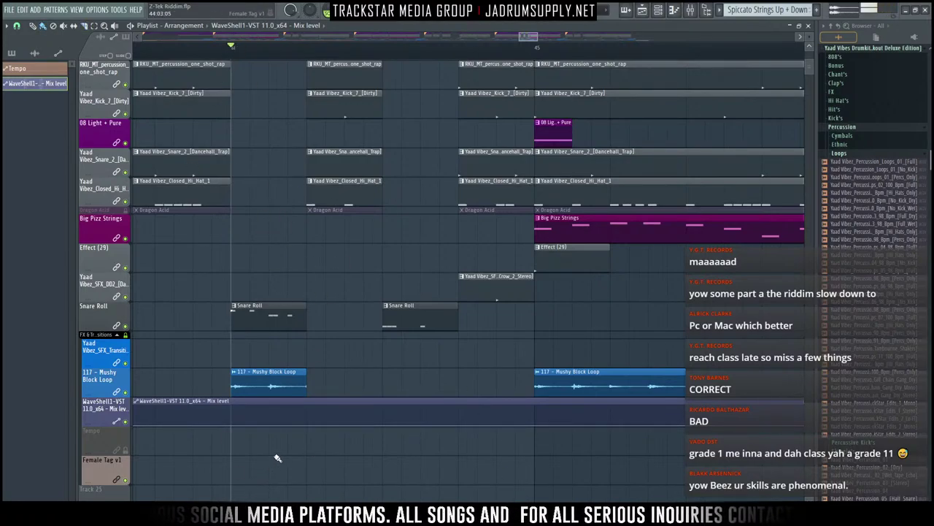
key("space")
key("space")
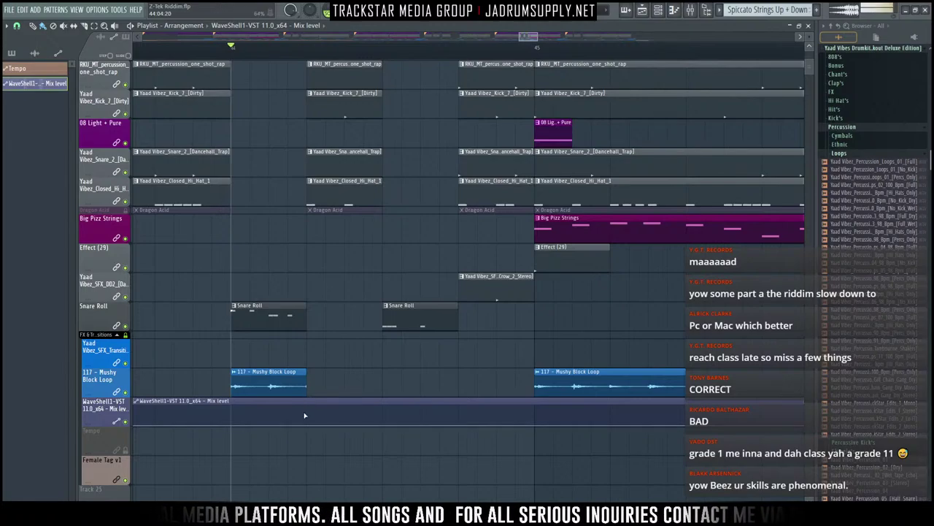
left_click_drag(307, 415, 295, 480)
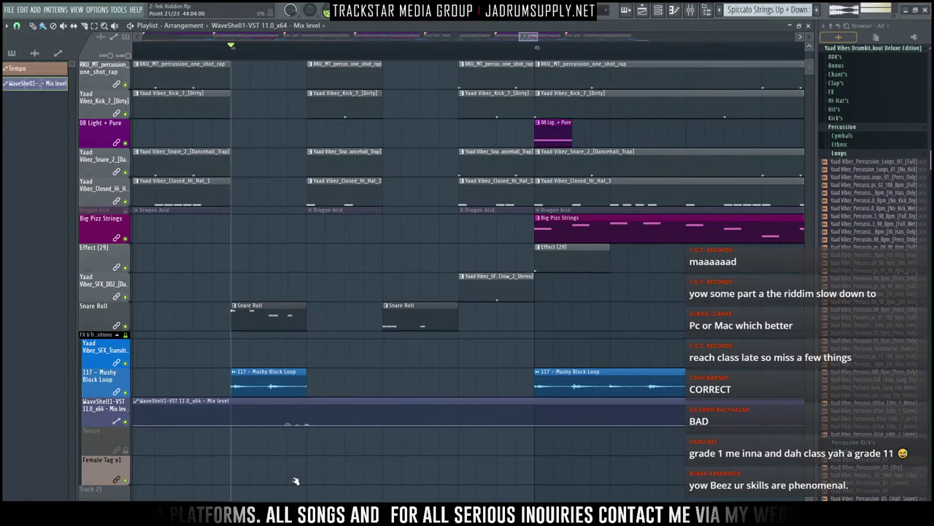
left_click_drag(308, 425, 321, 405)
right_click(382, 413)
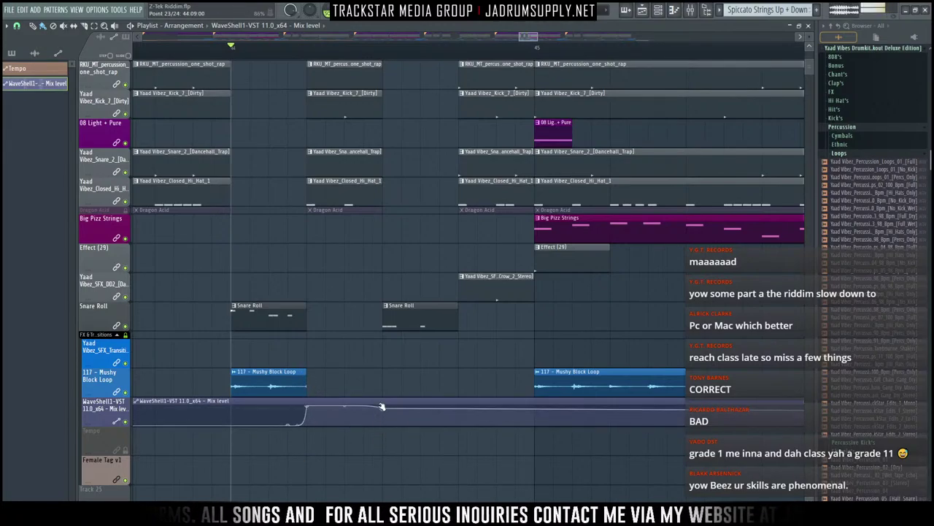
right_click(384, 422)
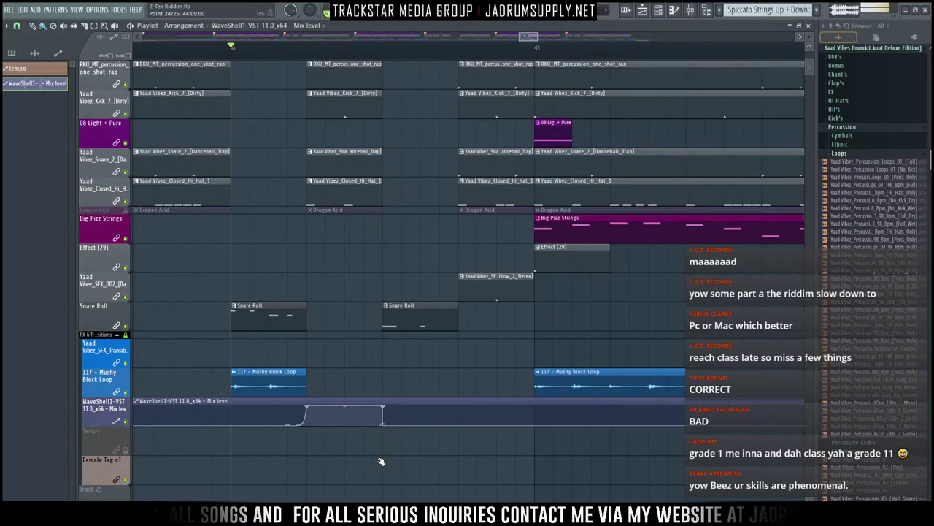
right_click(460, 408)
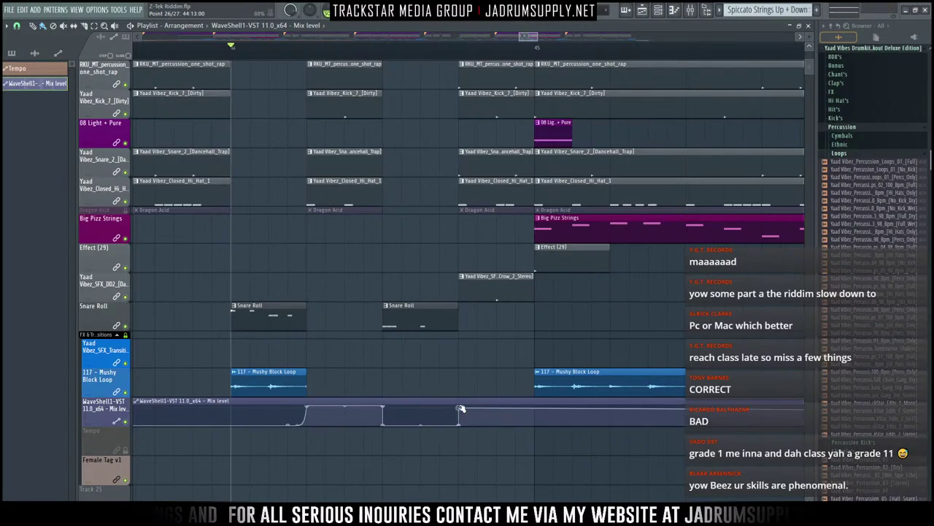
right_click(536, 408)
right_click(535, 424)
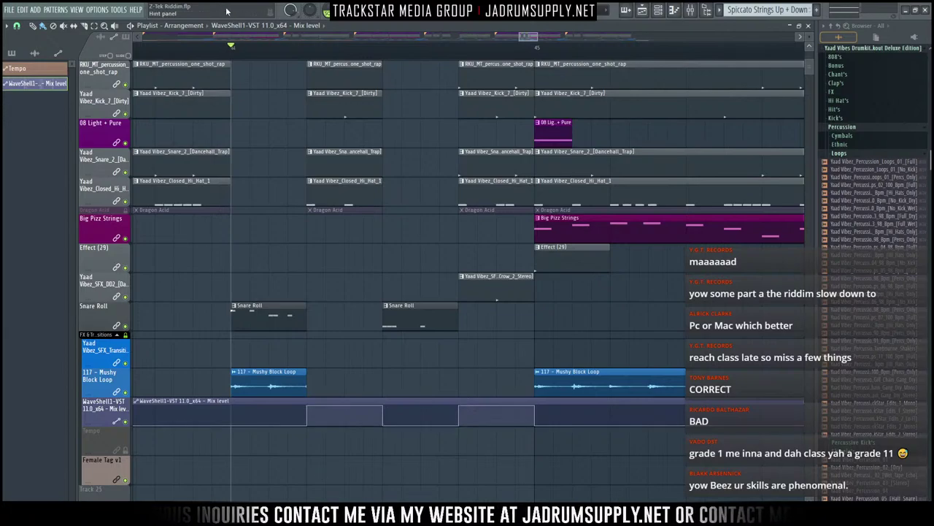
Step: Play the arrangement from late in bar 43 into bar 45 to check the dropouts against the Mix level automation
scroll(202, 62, "down", 10)
scroll(209, 61, "up", 6)
scroll(233, 52, "down", 3)
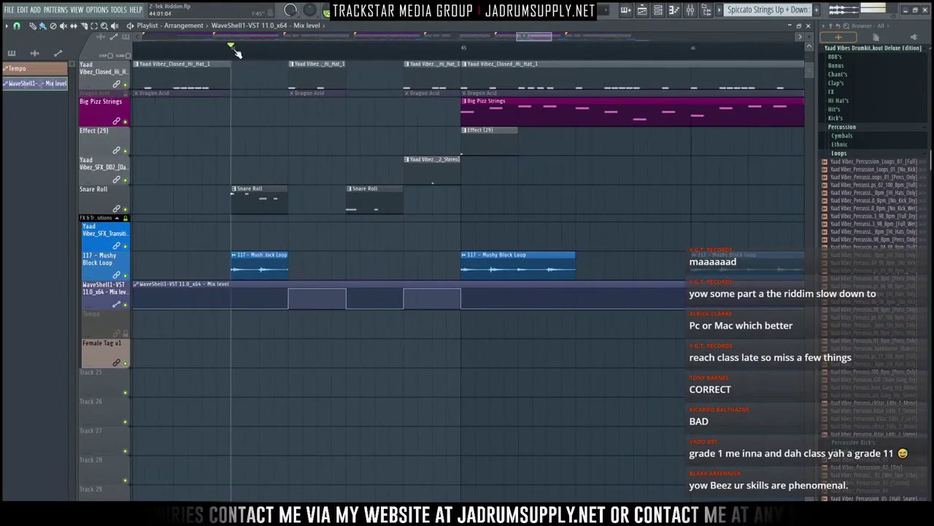
left_click(162, 49)
key("space")
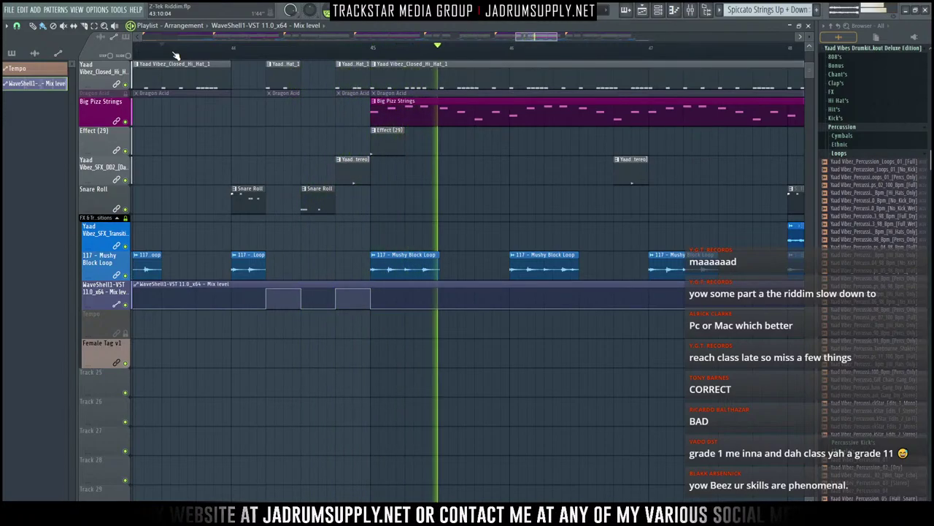
key("space")
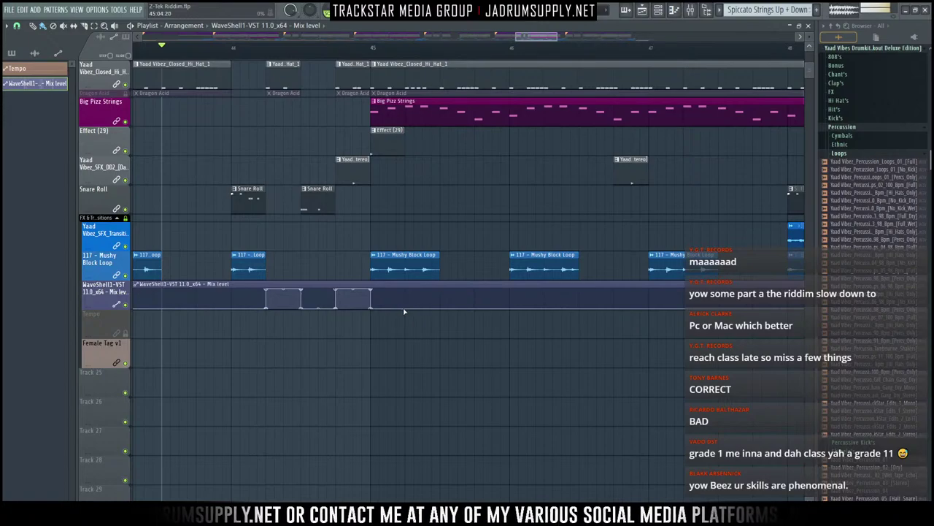
Step: Raise the Mix level automation for the second beat of bar 45 and set the curve leading into it to Pulse
left_click_drag(407, 310, 444, 376)
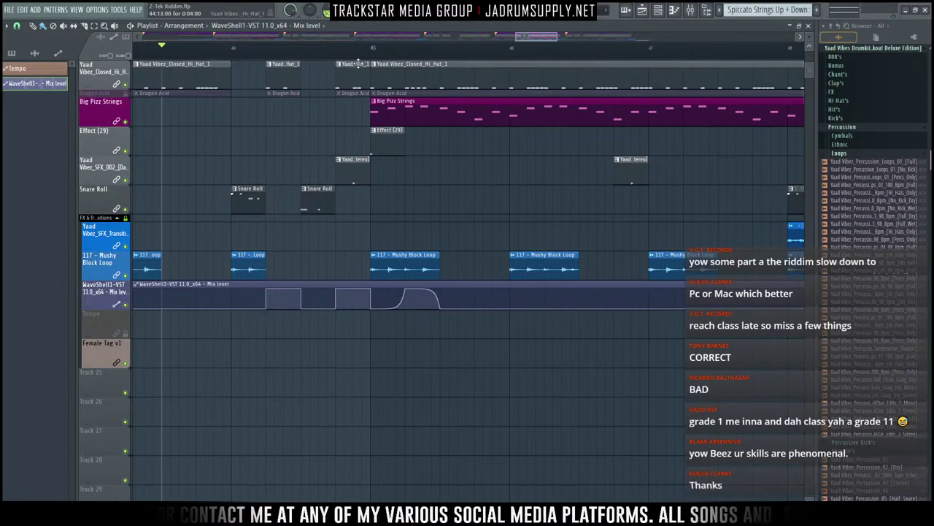
scroll(389, 61, "up", 1)
scroll(389, 64, "up", 2)
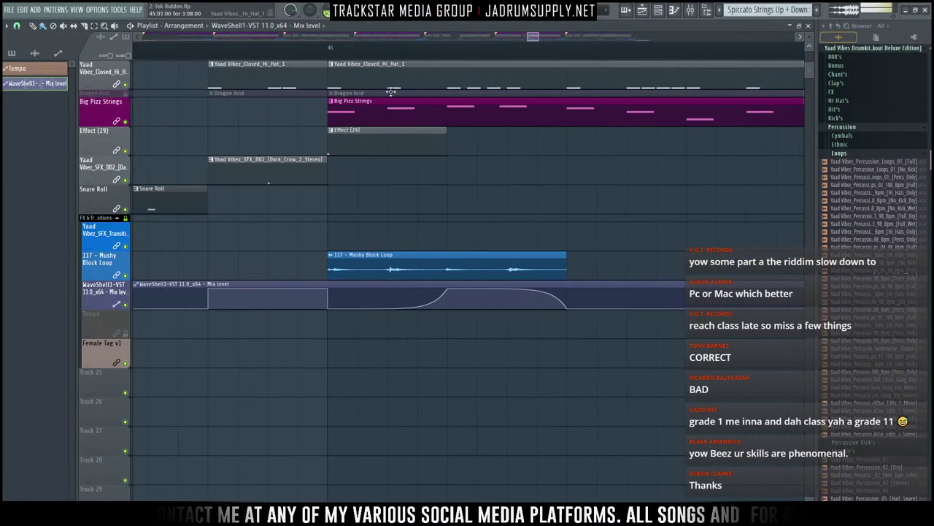
right_click(449, 290)
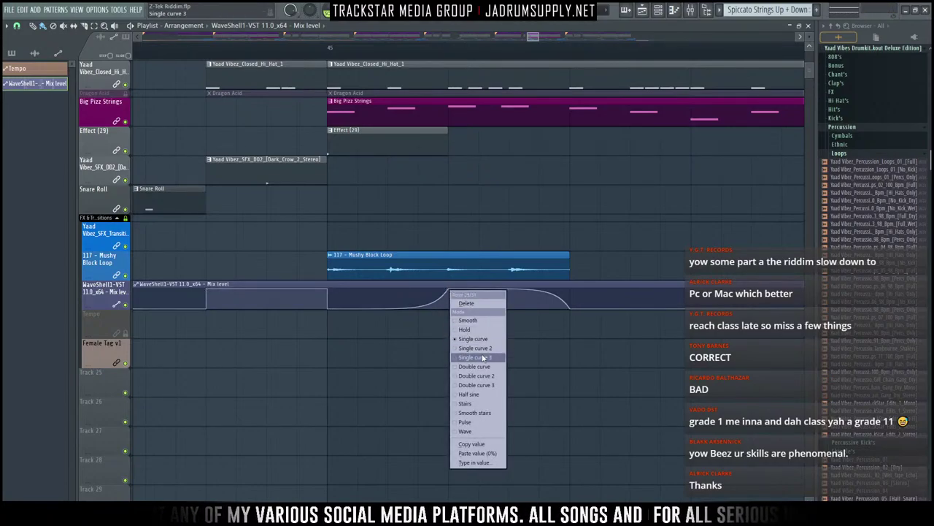
left_click(477, 430)
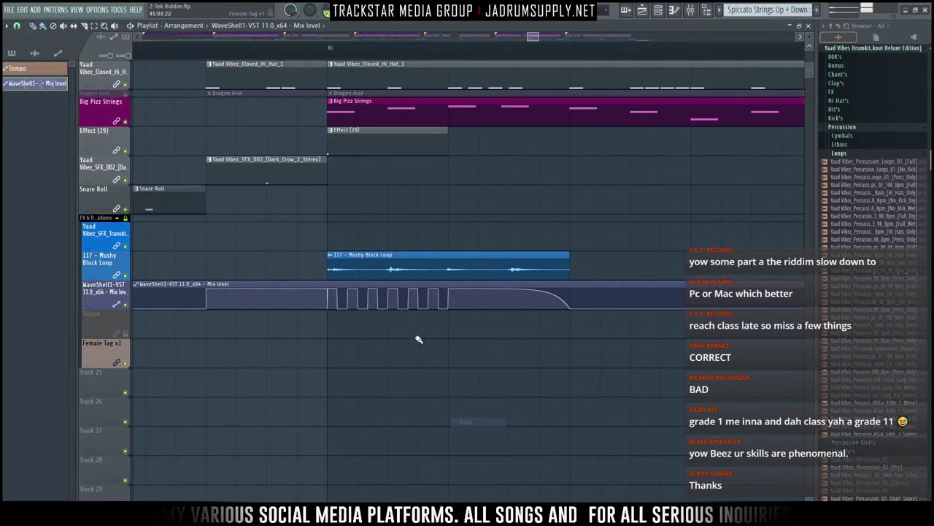
Step: Delete the low Mix level point at the start of bar 45, and then restore it
right_click(328, 307)
left_click(346, 324)
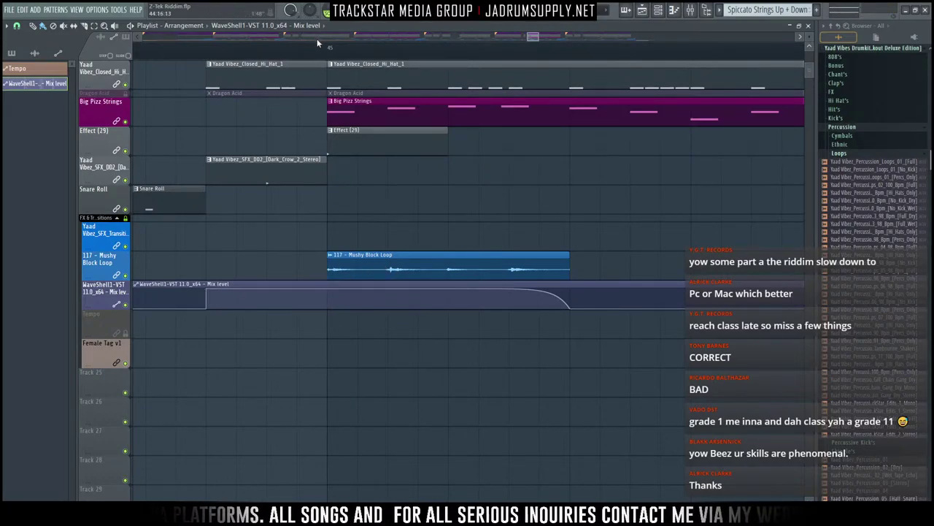
left_click_drag(319, 44, 744, 77)
left_click_drag(528, 37, 532, 57)
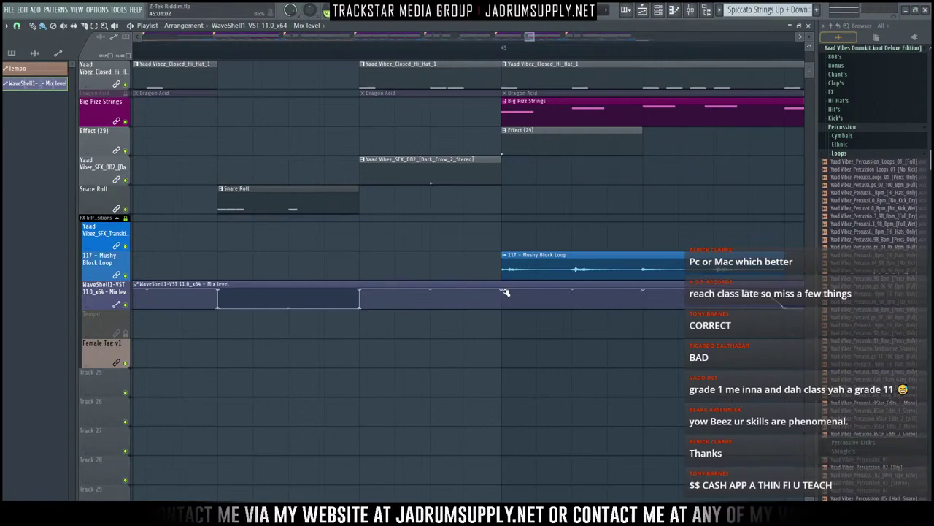
mouse_move(503, 295)
left_mouse_down()
mouse_move(503, 306)
mouse_move(502, 288)
left_mouse_up()
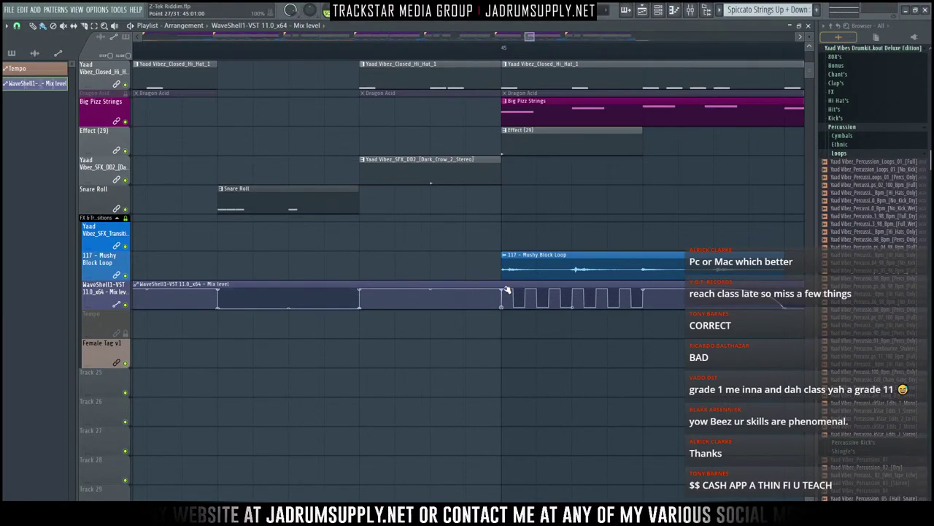
Step: Adjust the tension of the Mix level pulse on the first beat of bar 45 for a much faster pulse rate
scroll(329, 307, "right", 2)
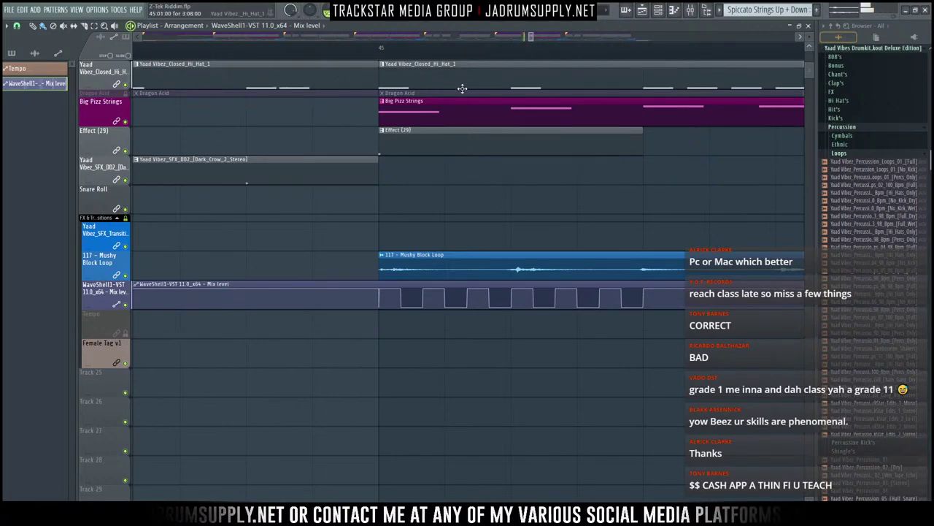
key("space")
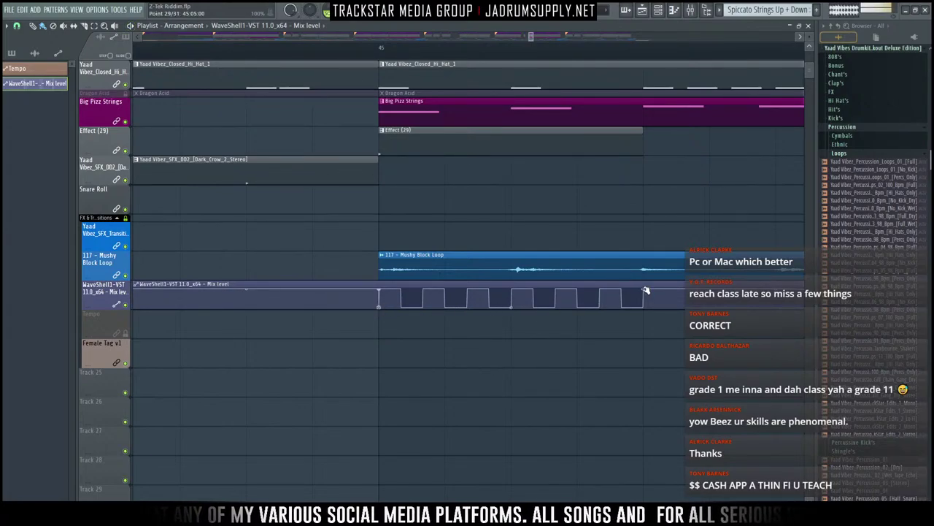
left_click_drag(510, 308, 511, 324)
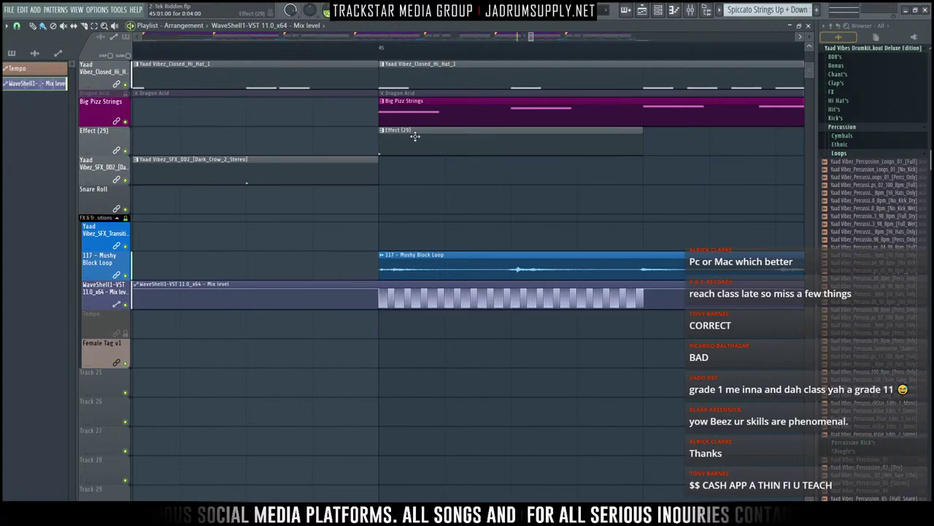
Step: Play back bars 44 and 45 to review the faster Mix level pulse
left_click(382, 53)
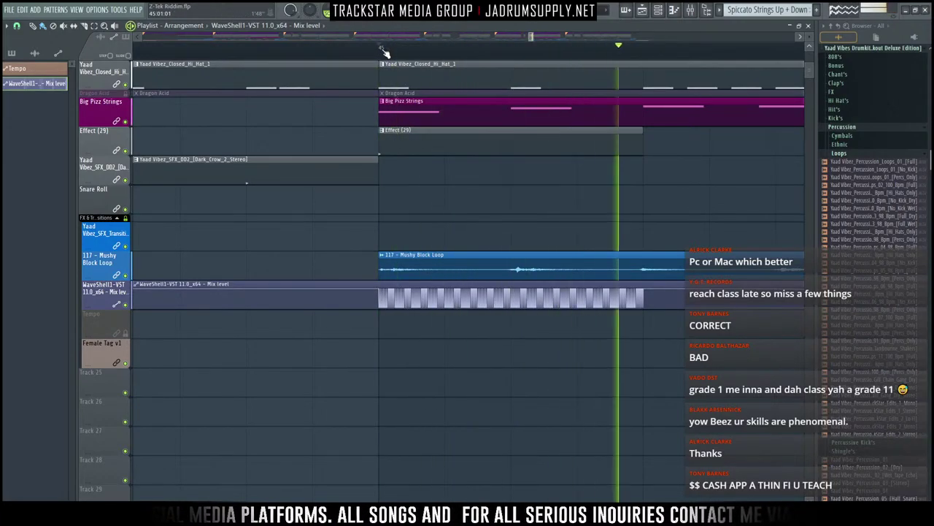
left_click_drag(250, 54, 57, 53)
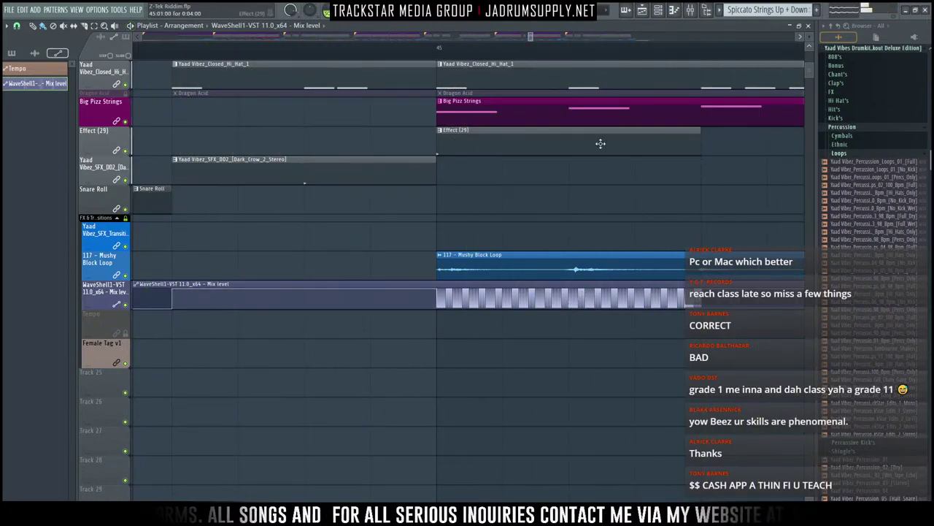
scroll(680, 58, "down", 3)
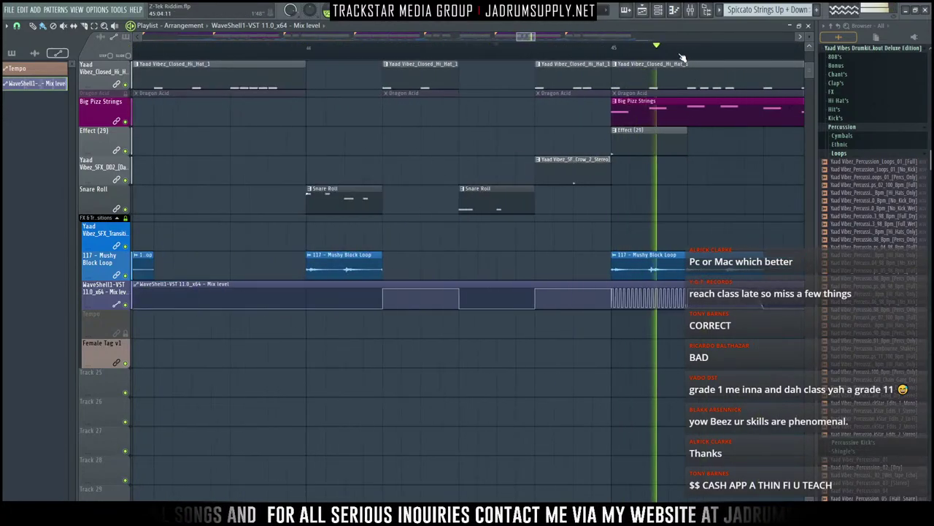
key("space")
scroll(712, 55, "up", 5)
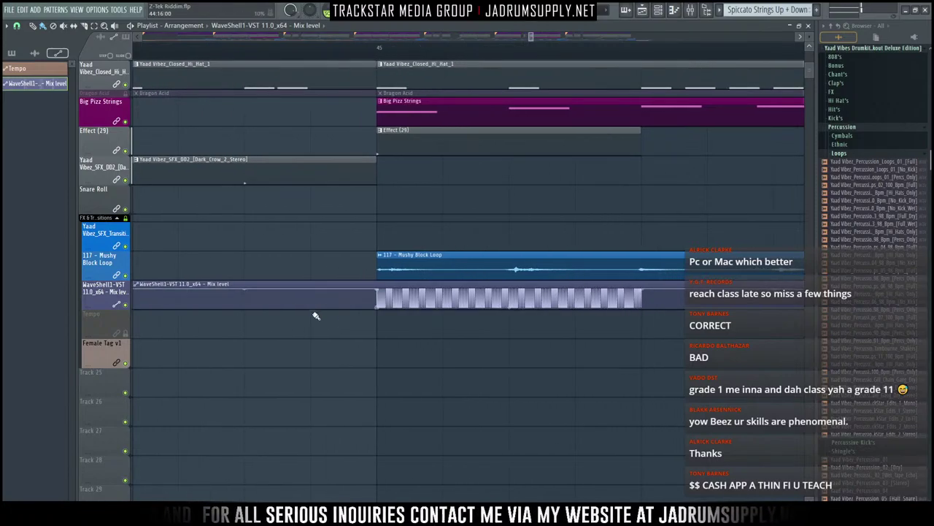
key("space")
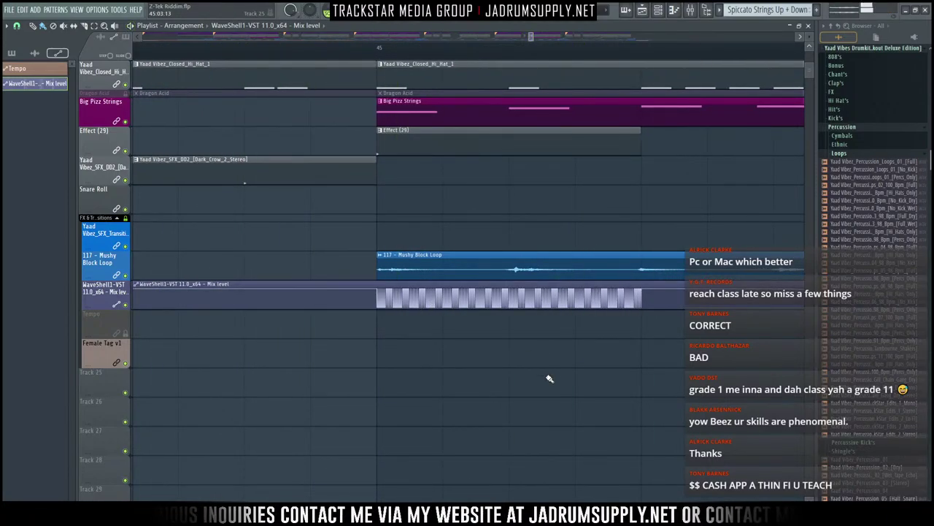
Step: Slice the instrument and drum clips in bar 45 after the first step and at beat two, removing the pieces between the cuts
scroll(553, 248, "up", 5)
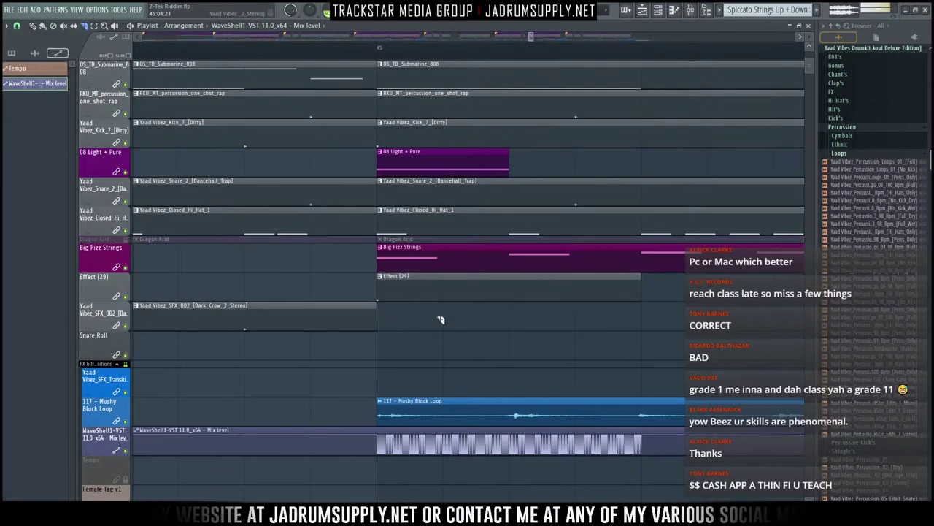
scroll(635, 146, "up", 7)
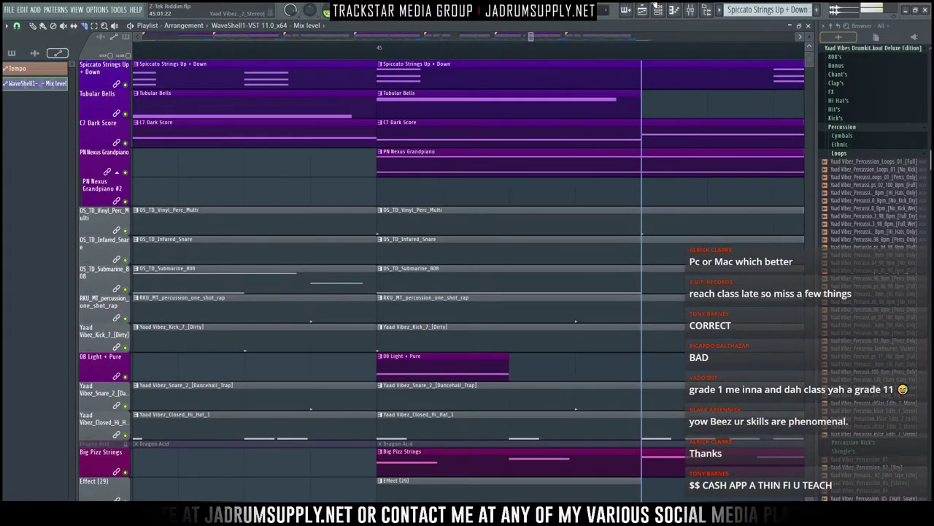
scroll(635, 110, "down", 4)
left_click_drag(619, 418, 511, 14)
scroll(502, 219, "down", 5)
left_click_drag(443, 419, 444, 15)
Step: Delete the OS_TD_Infared_Snare, RKU_MT_percussion and Yaad Vibez_Snare_2 pieces on the first step of bar 45
right_click(408, 240)
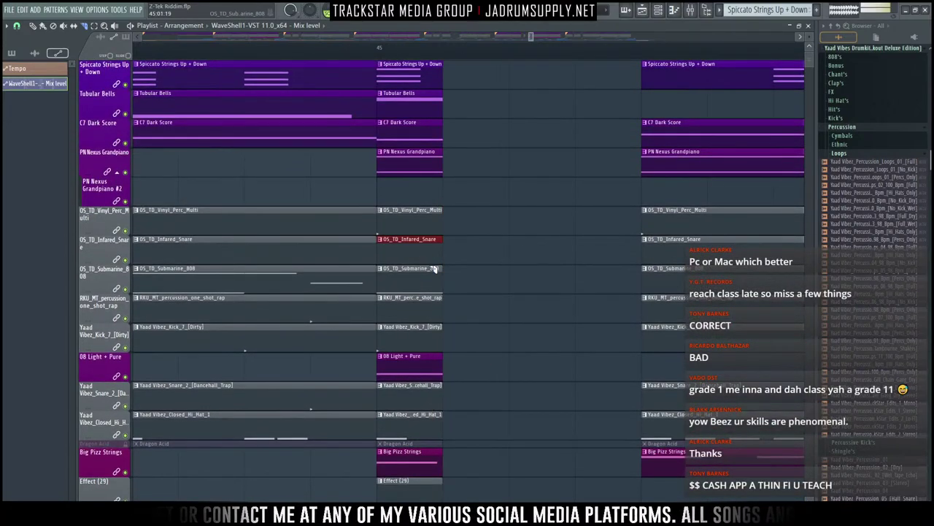
right_click(393, 312)
scroll(400, 336, "down", 1)
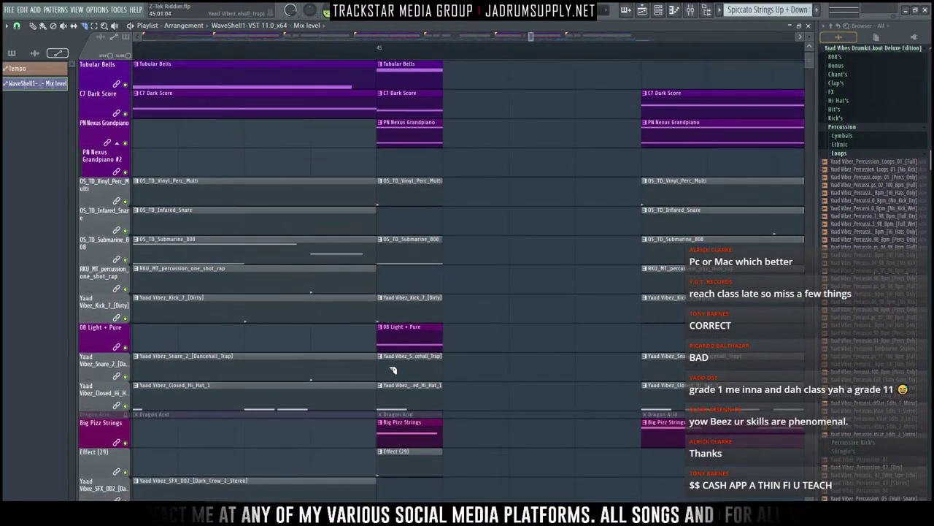
right_click(393, 371)
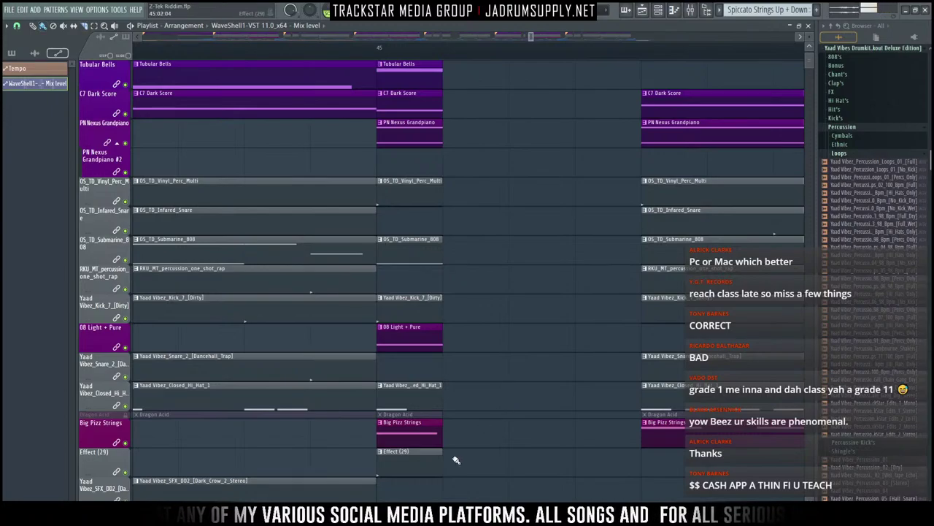
Step: Select the remaining one-step pieces at the start of bar 45 and duplicate them three times to fill the first beat
left_click_drag(455, 460, 394, 64)
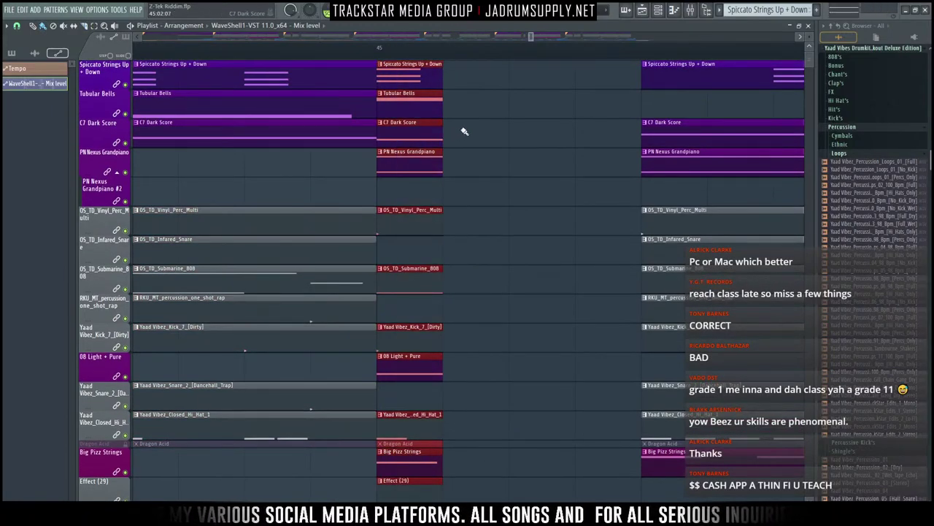
key("ctrl+b")
key("ctrl+b")
key("ctrl+b")
scroll(616, 286, "down", 8)
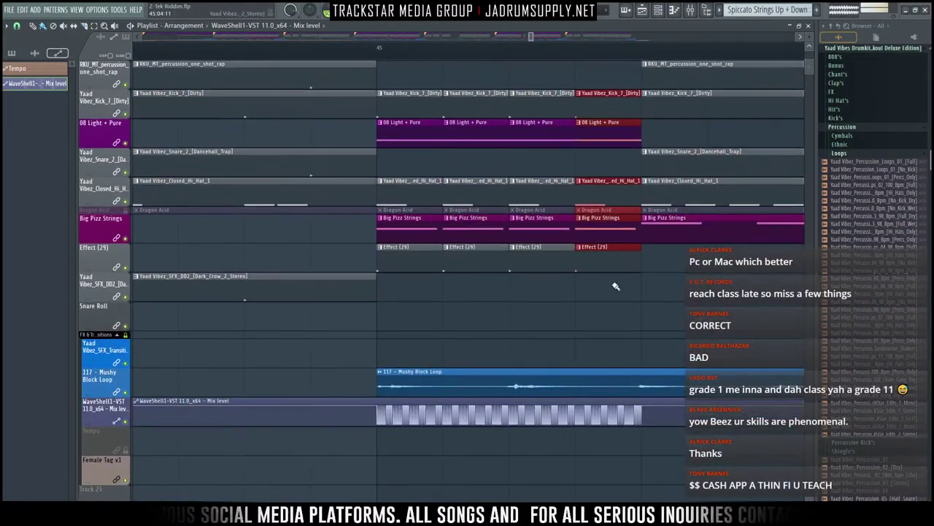
Step: Select all four groups of repeated pieces in the first beat of bar 45 and shorten each piece to 12 ticks
left_click_drag(615, 286, 384, 65)
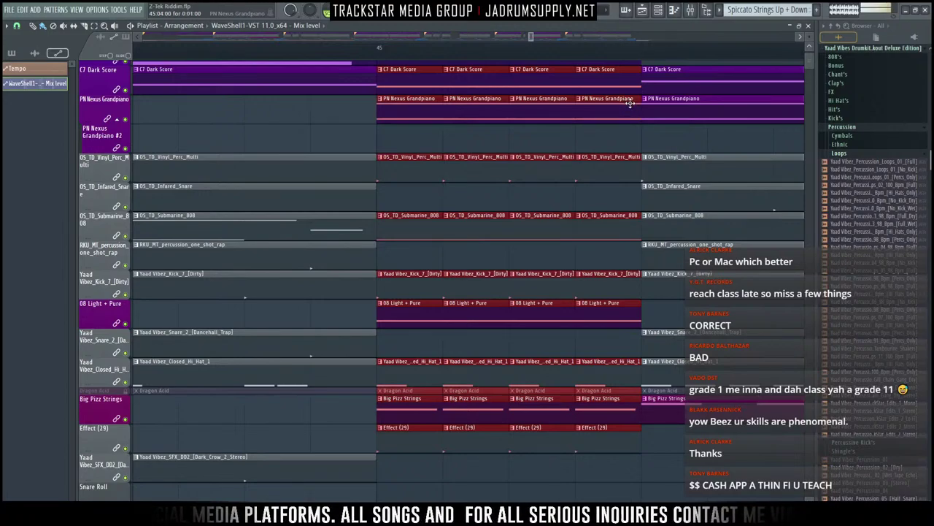
scroll(630, 102, "up", 2)
left_click_drag(638, 108, 603, 109)
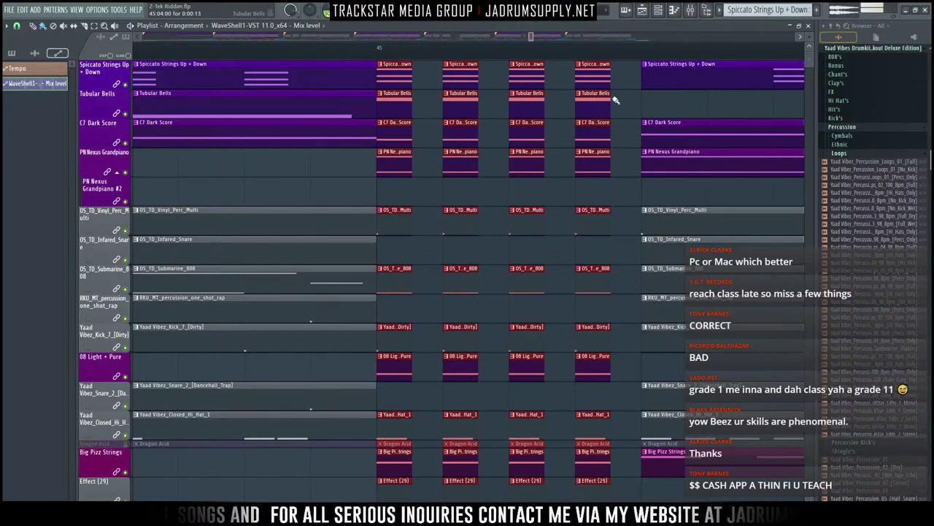
left_click_drag(611, 111, 607, 111)
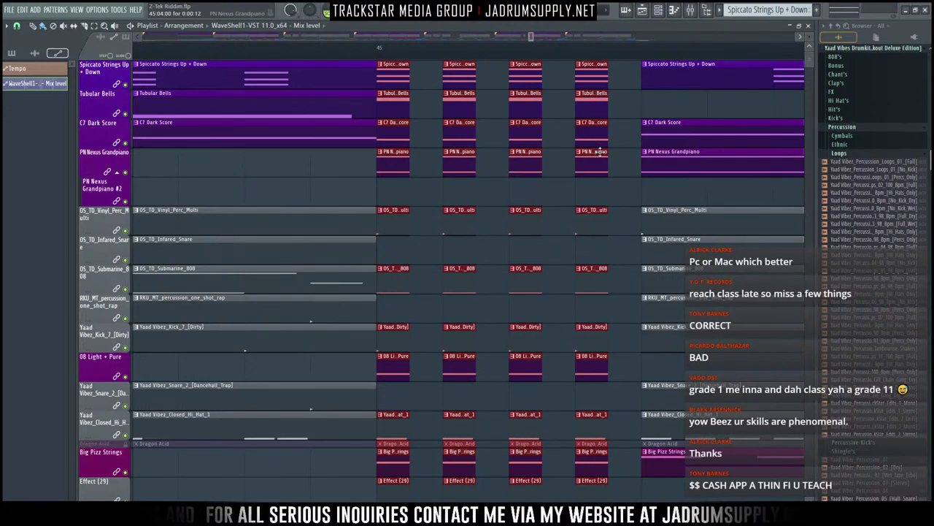
Step: Play back the section around bar 45 to review the stutter edits on the instrument and drum tracks
key("space")
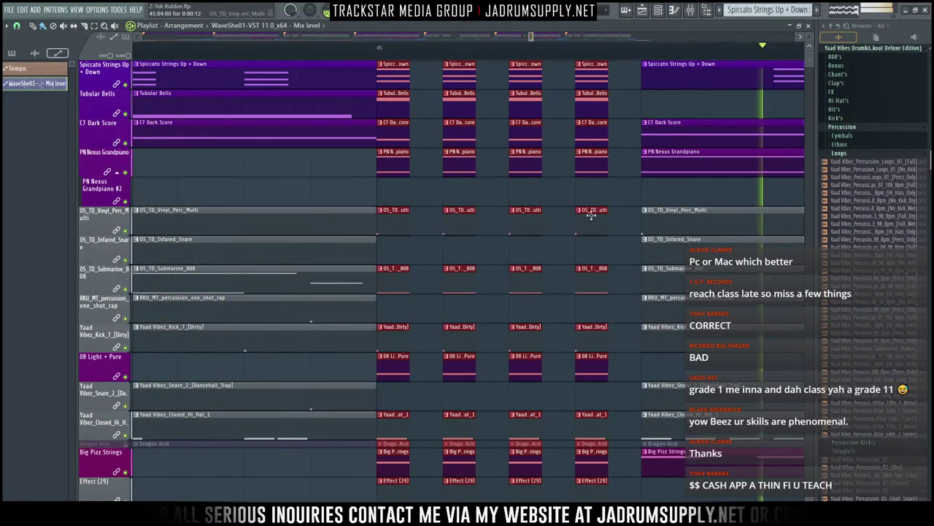
key("space")
scroll(515, 59, "down", 5)
scroll(515, 70, "down", 5)
key("space")
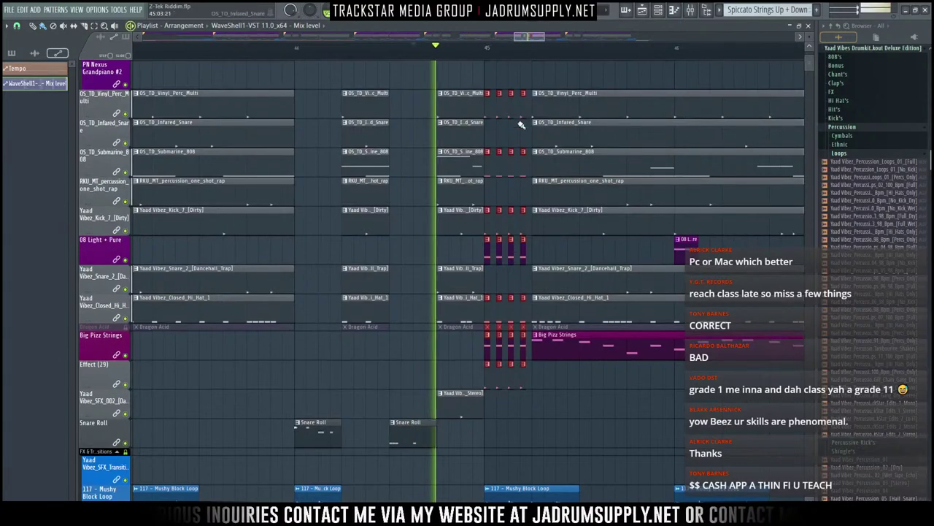
scroll(521, 59, "up", 3)
key("space")
scroll(530, 52, "up", 4)
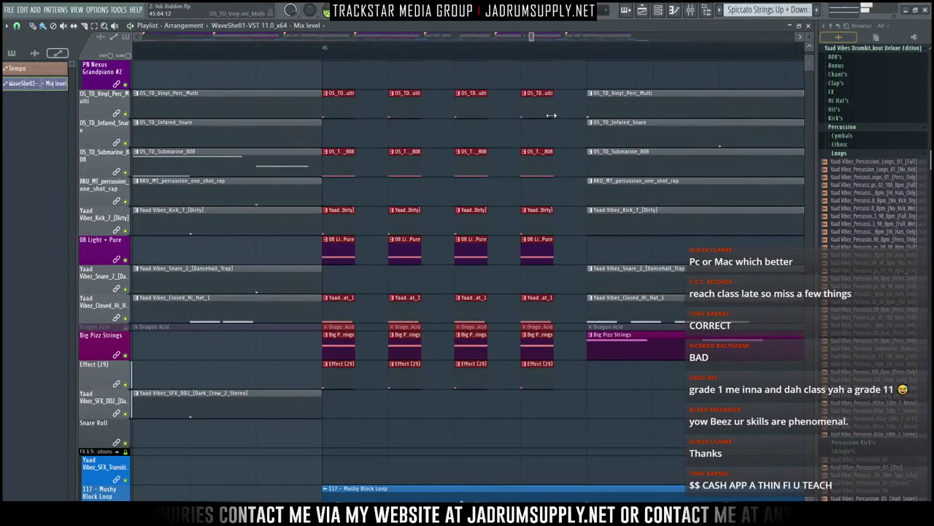
Step: Shorten all selected repeated pieces in the first beat of bar 45 to less than half their length and play back the stutter
left_click_drag(551, 116, 533, 116)
key("space")
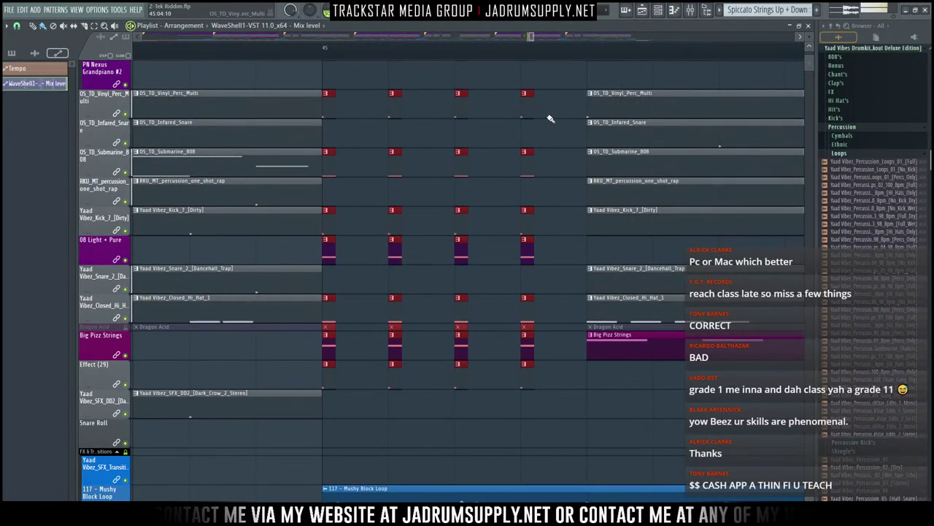
key("space")
scroll(474, 184, "down", 5)
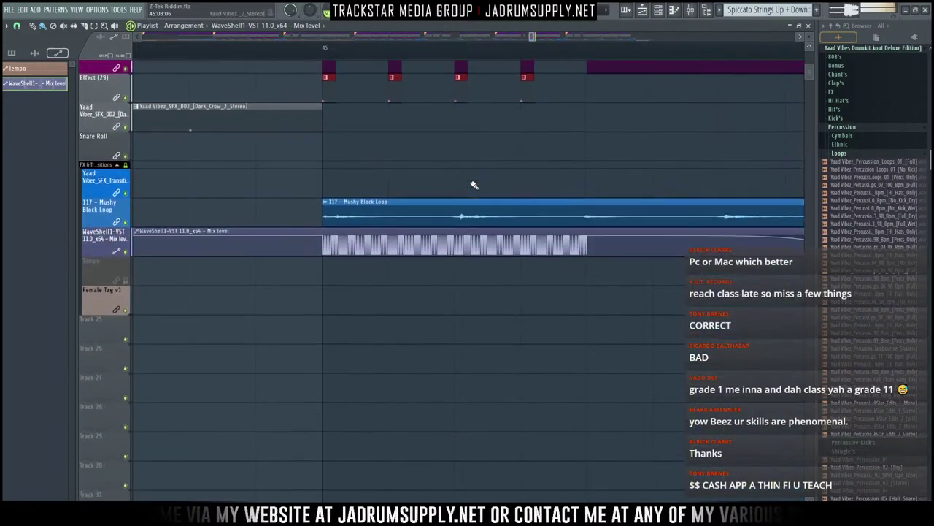
key("space")
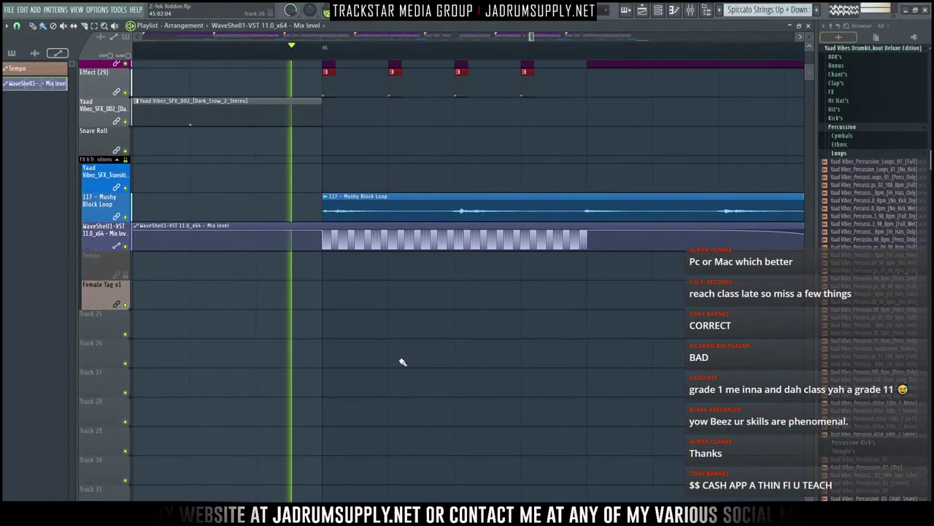
Step: Create an automation clip for the master channel's volume fader and return to the playlist
left_click(672, 11)
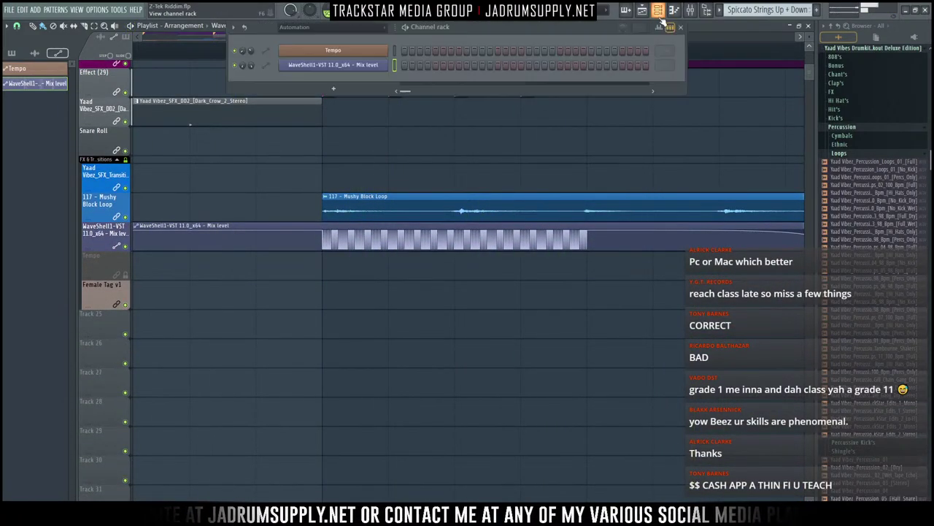
left_click(690, 11)
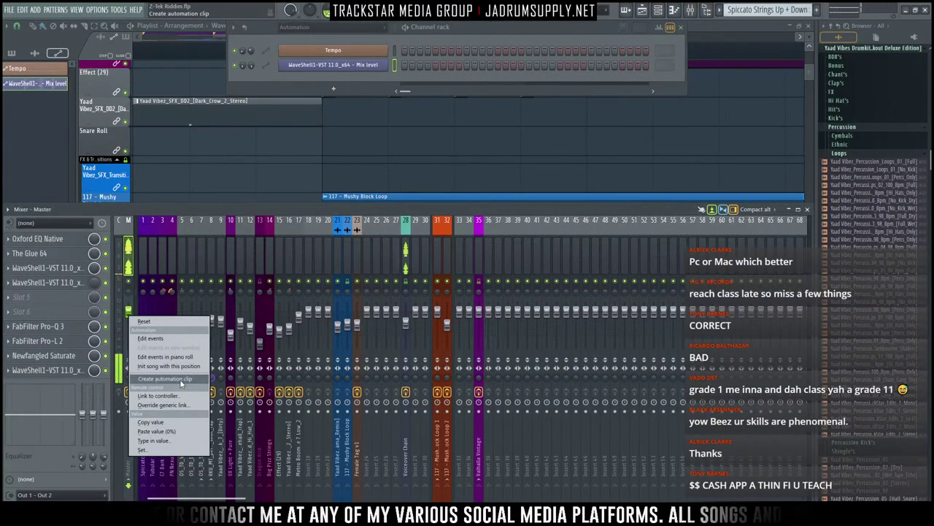
left_click(165, 379)
key("F12")
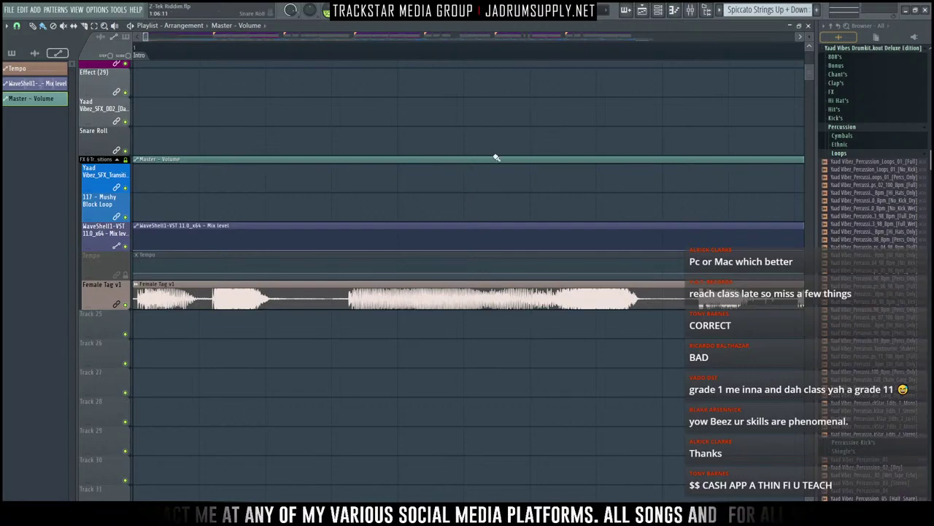
Step: Move the Master - Volume clip to Track 25 and give the track the clip's name and colour
left_click_drag(495, 157, 355, 385)
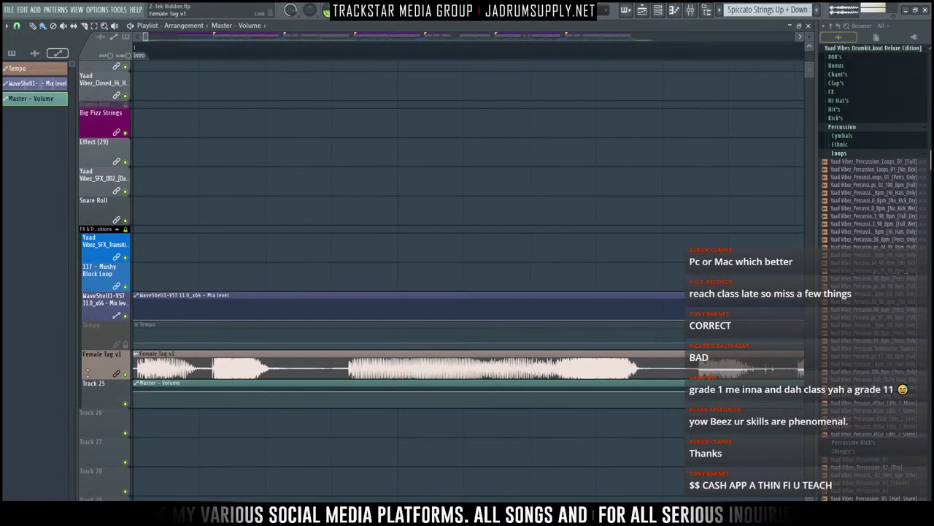
right_click(97, 403)
left_click(132, 439)
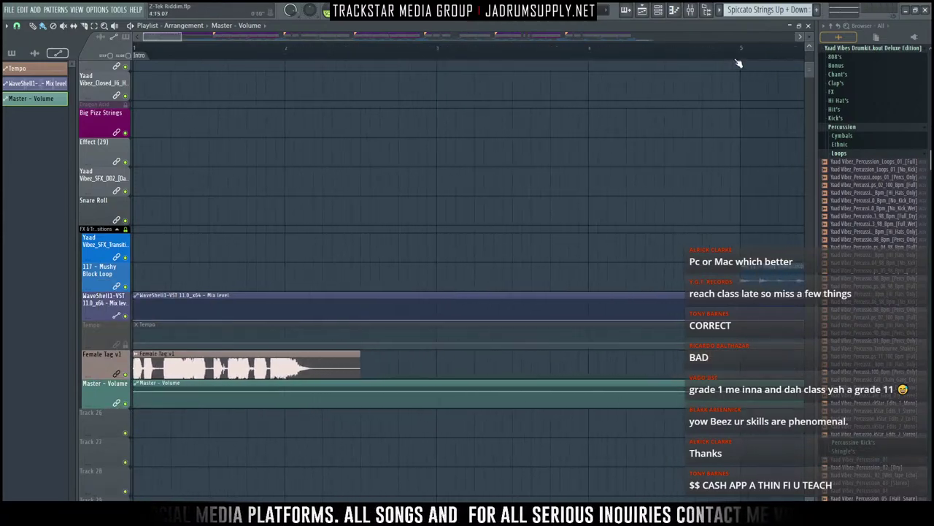
Step: Set the playlist snap to 1/2 step for editing the Master - Volume automation at bar 45
scroll(736, 60, "down", 4)
scroll(734, 55, "up", 6)
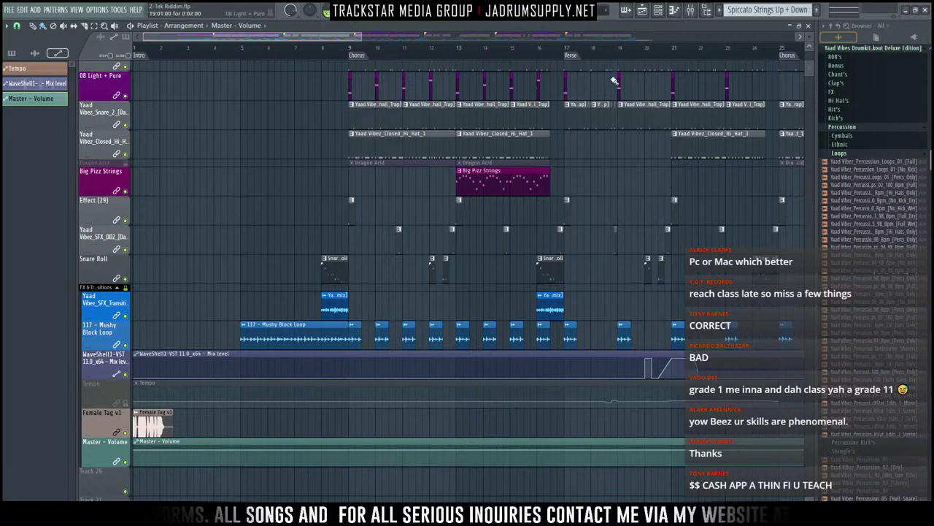
left_click_drag(317, 35, 501, 63)
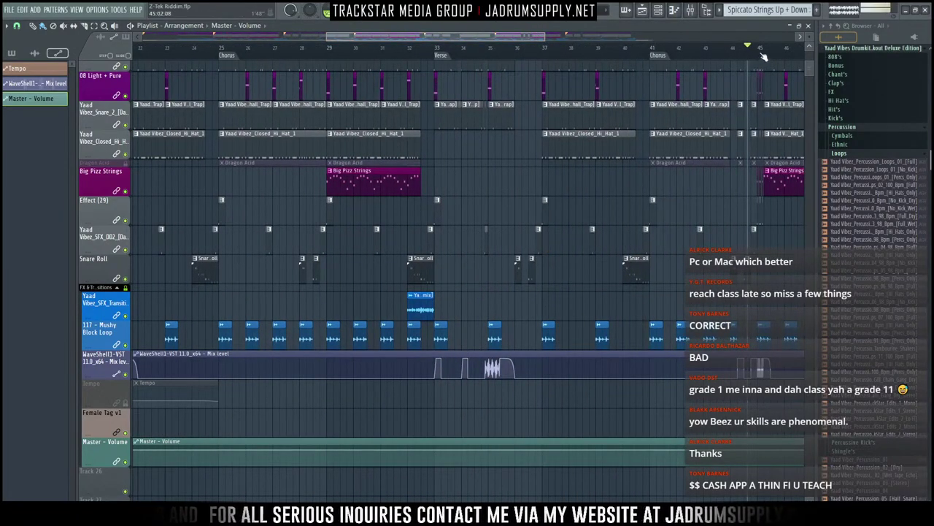
left_click_drag(507, 44, 605, 56)
scroll(467, 270, "up", 6)
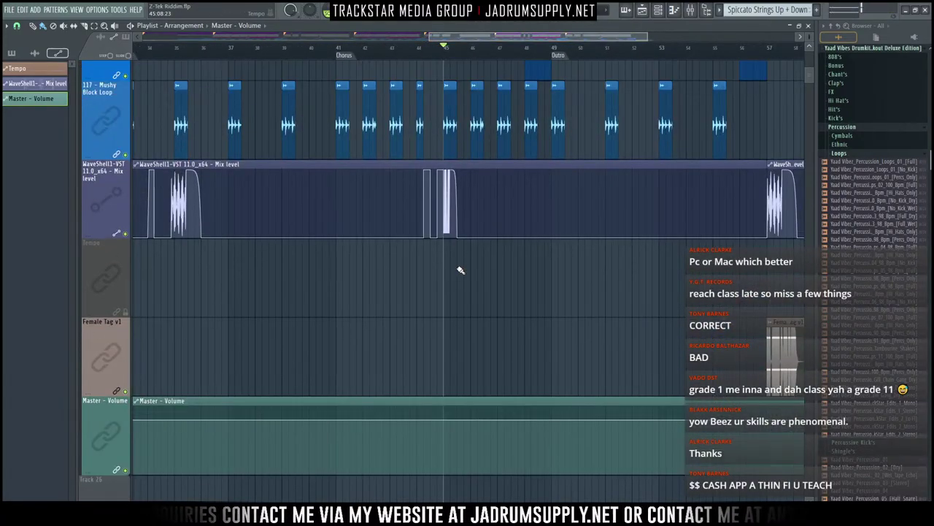
scroll(460, 270, "up", 5)
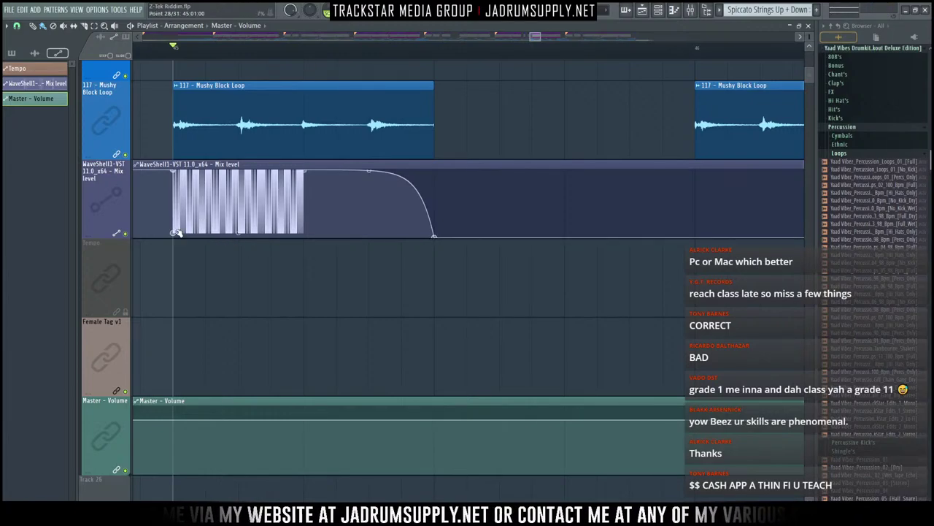
scroll(190, 219, "up", 3)
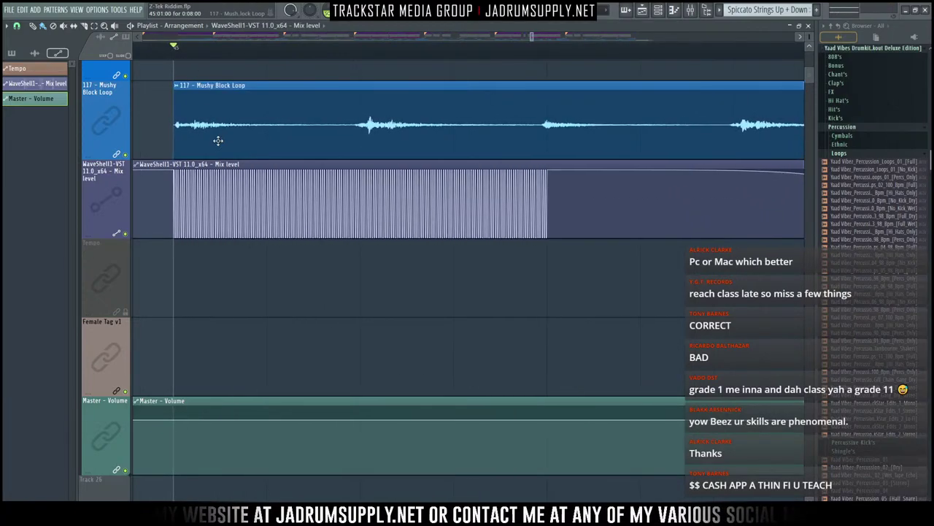
scroll(206, 174, "down", 4)
scroll(206, 174, "up", 4)
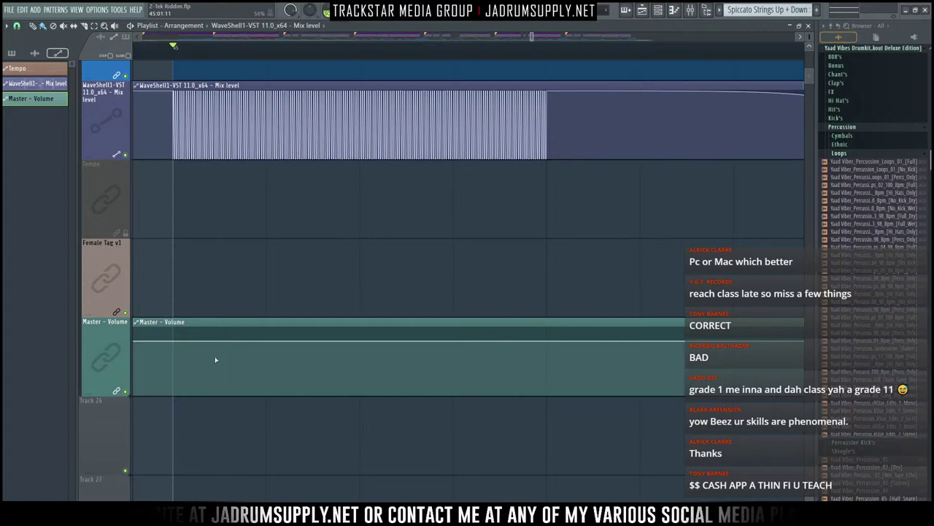
left_click(19, 27)
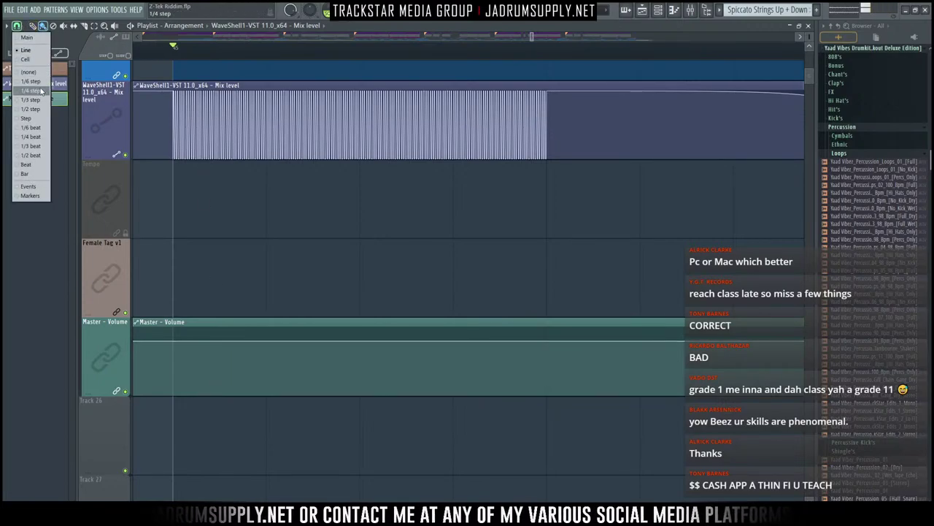
left_click(36, 91)
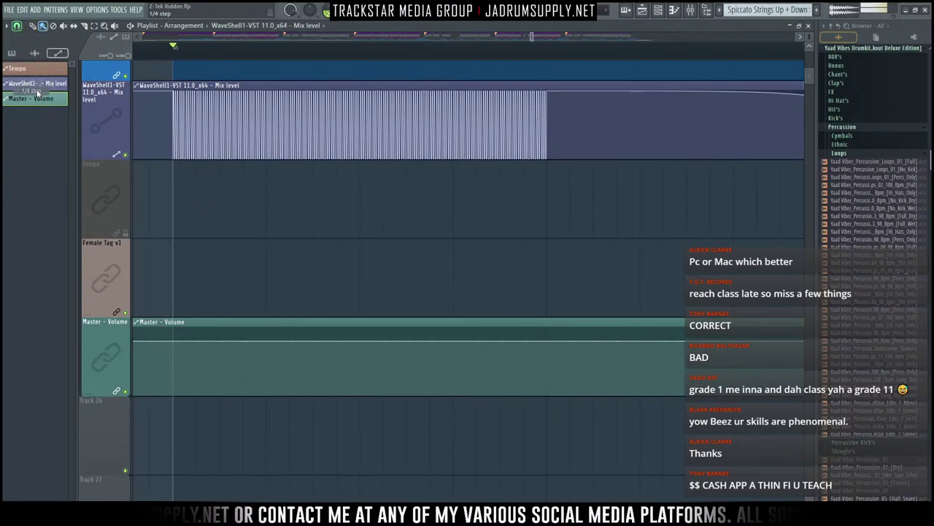
left_click(17, 26)
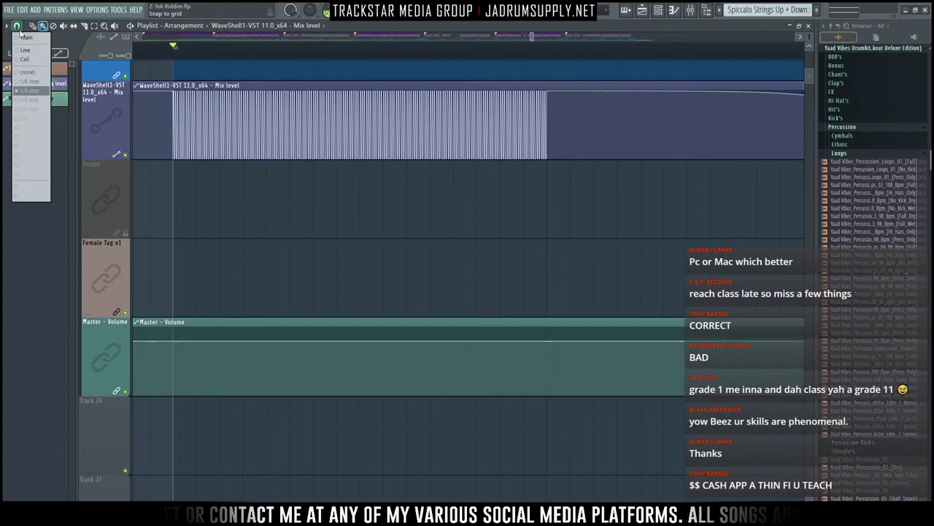
left_click(36, 111)
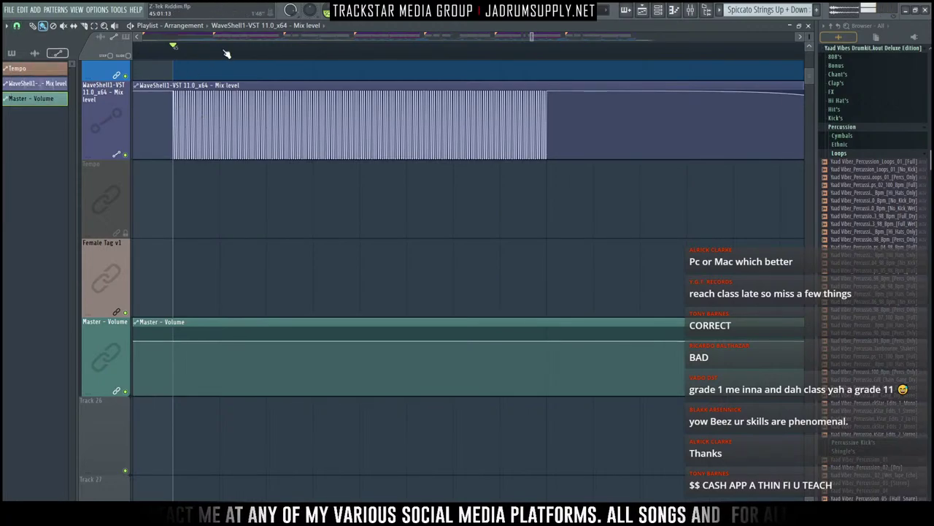
key("space")
key("space")
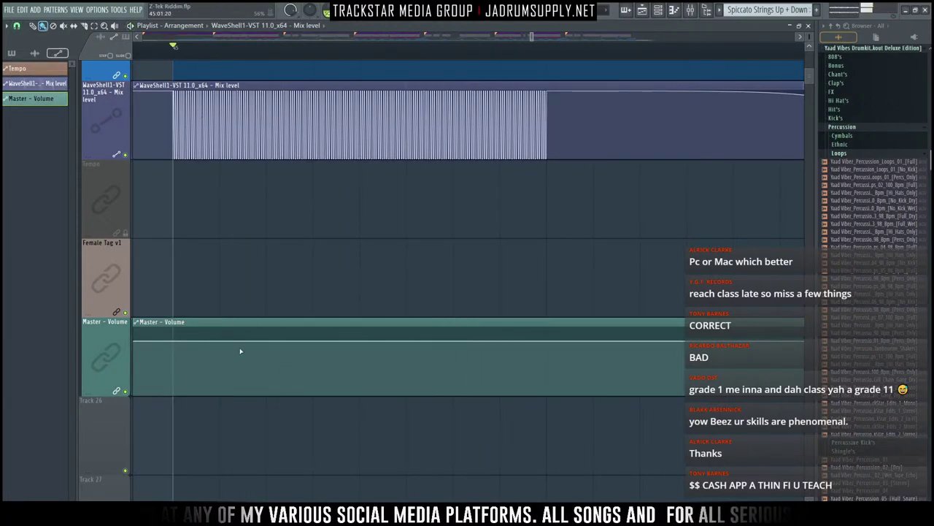
Step: Add Master - Volume automation points dropping the level to 0% over the second half of bar 45's first step, removing the misplaced extra point
left_click(220, 340)
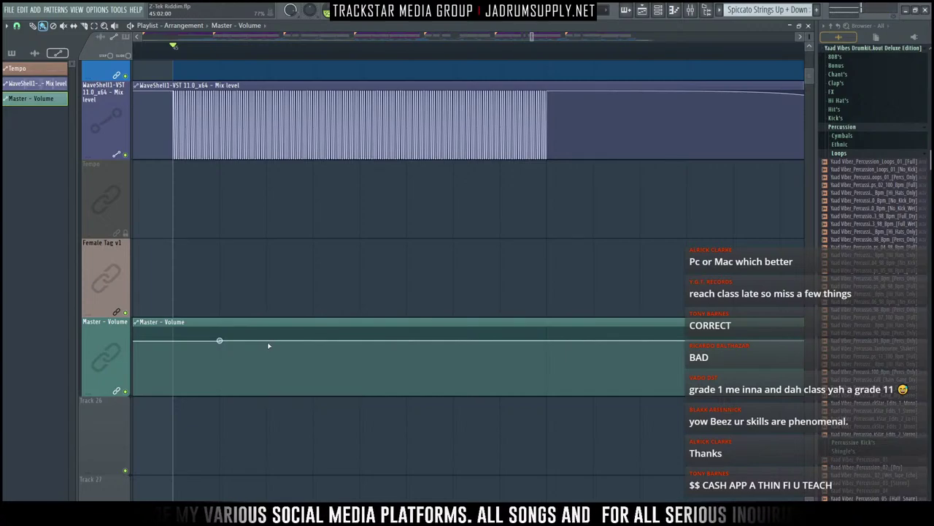
left_click_drag(217, 359, 219, 395)
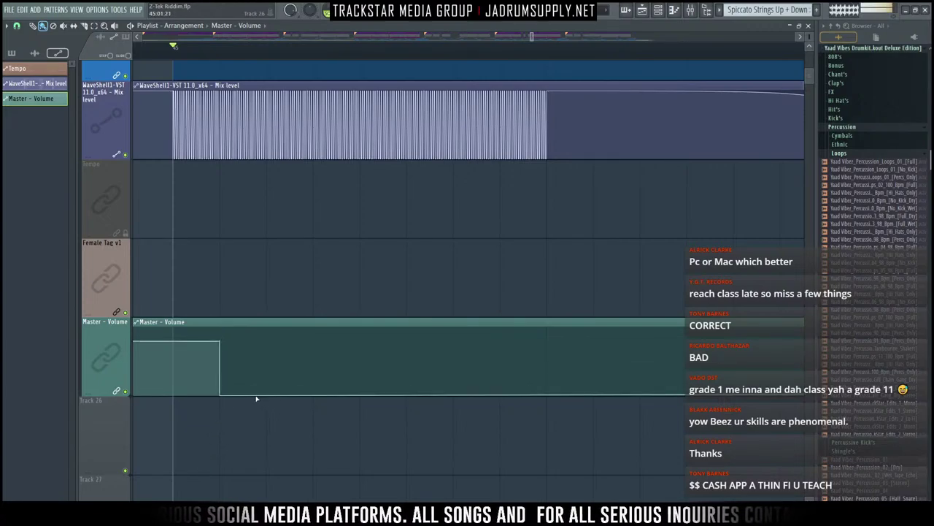
right_click(268, 343)
right_click(315, 345)
right_click(356, 392)
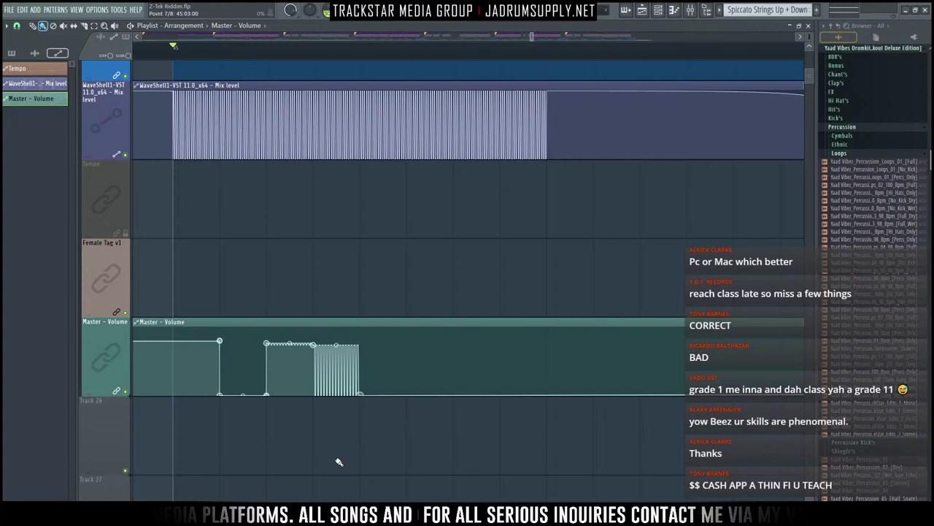
right_click(359, 395)
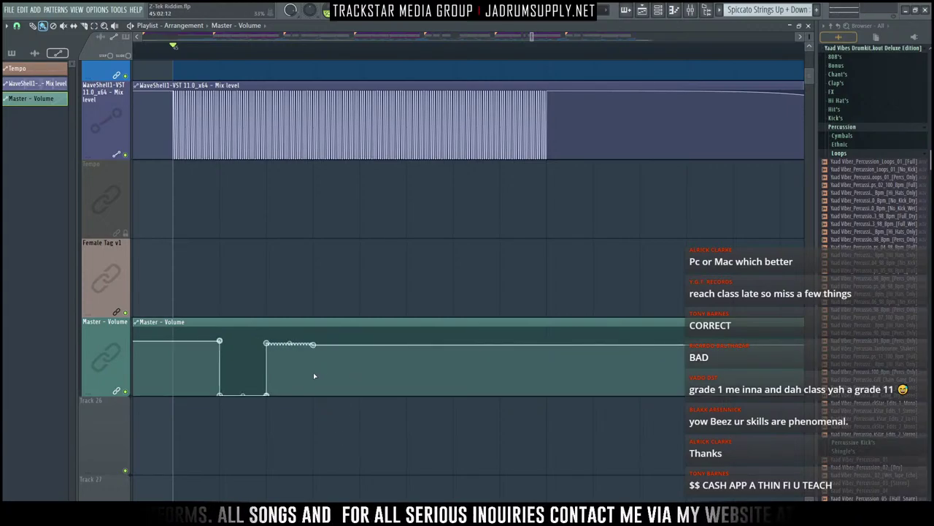
Step: Add matching Master - Volume dropouts to 0% over the second halves of the second, third and fourth steps of bar 45
right_click(314, 394)
right_click(359, 343)
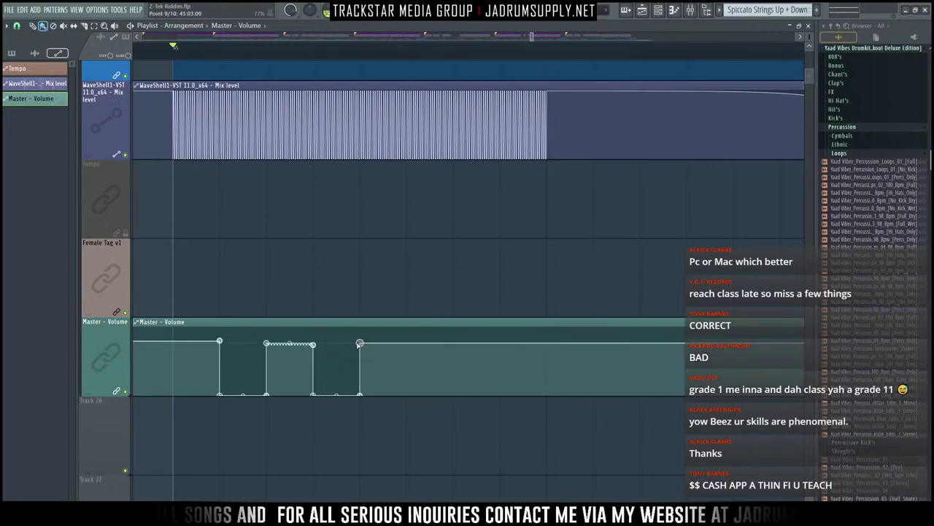
right_click(407, 350)
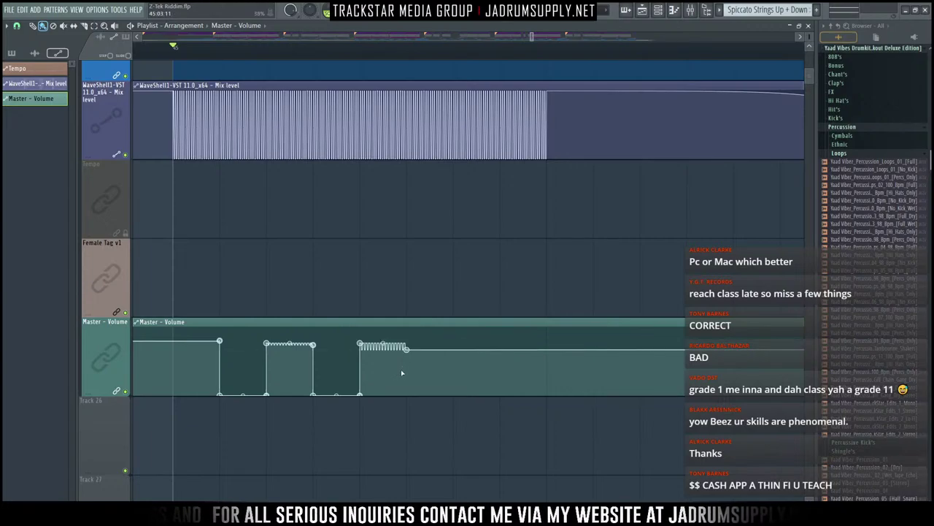
right_click(406, 395)
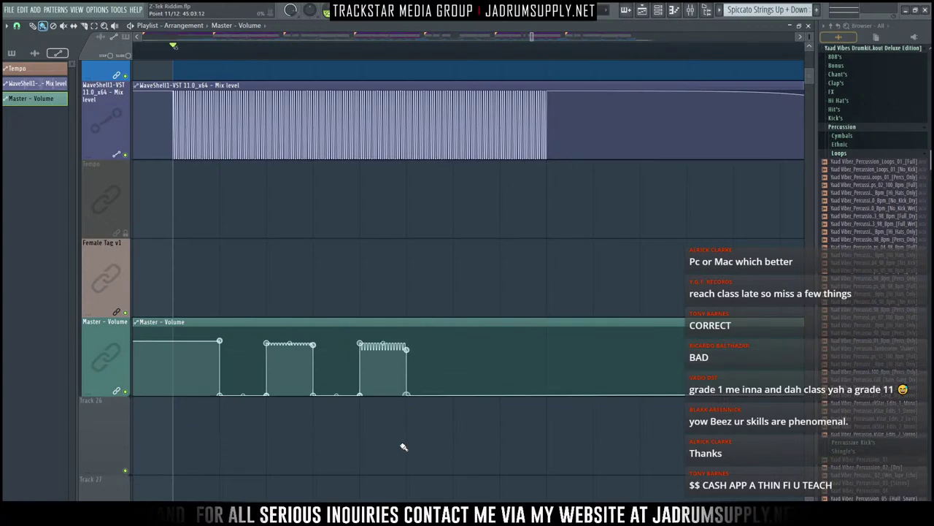
right_click(454, 342)
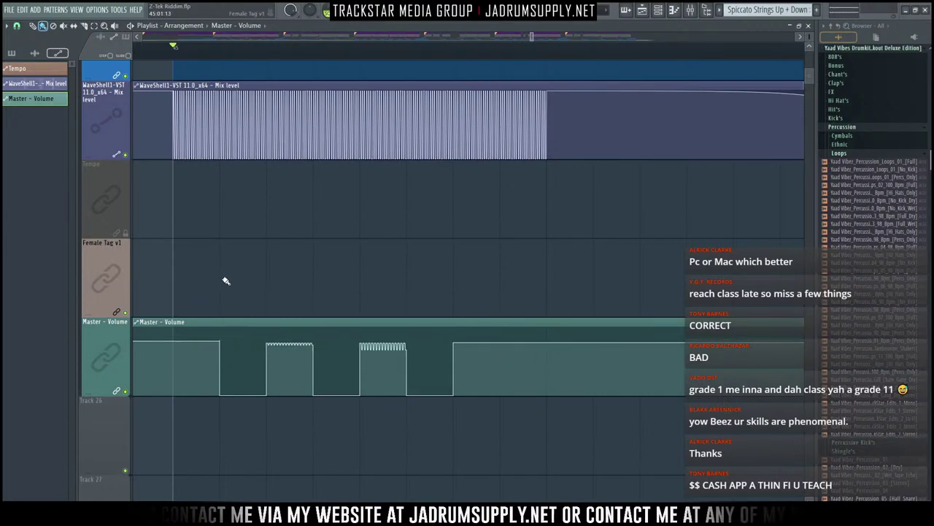
right_click(500, 344)
right_click(501, 394)
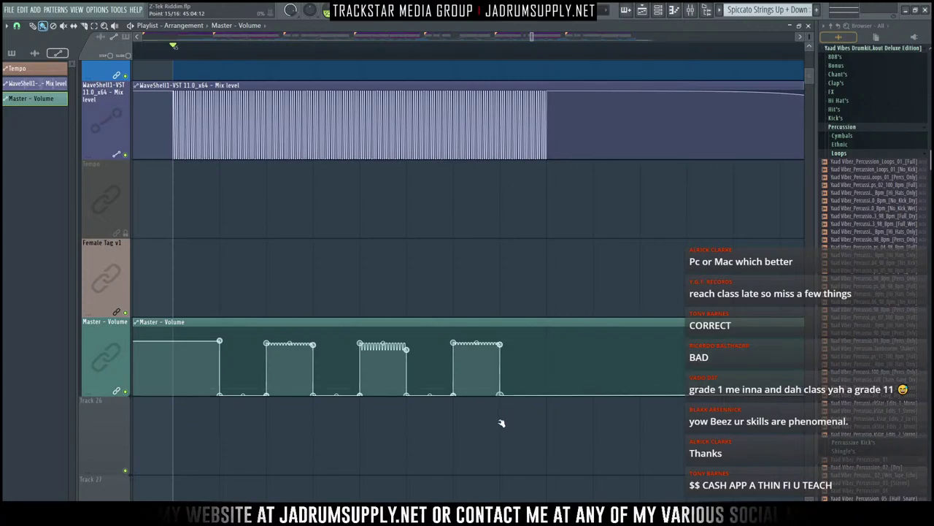
right_click(548, 346)
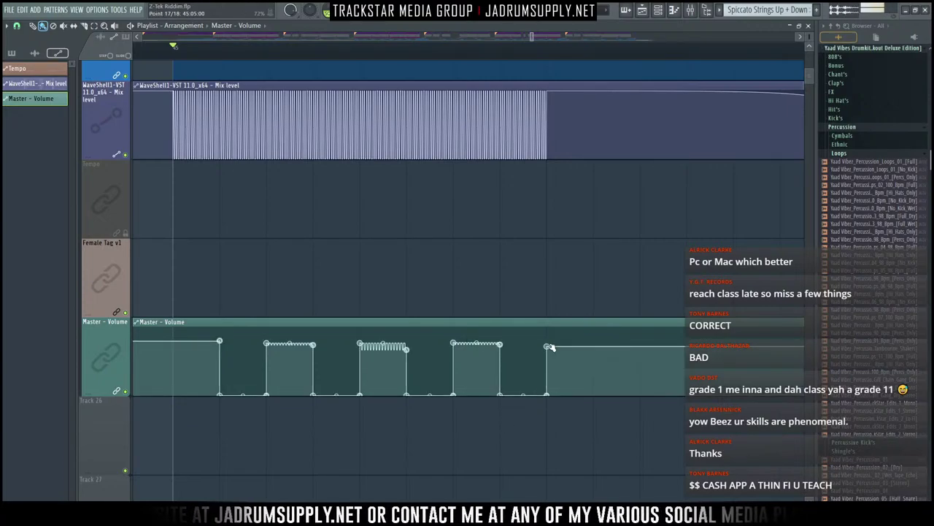
Step: Copy the level of the first automation point in the Master - Volume clip
scroll(223, 330, "down", 2)
scroll(189, 377, "down", 5)
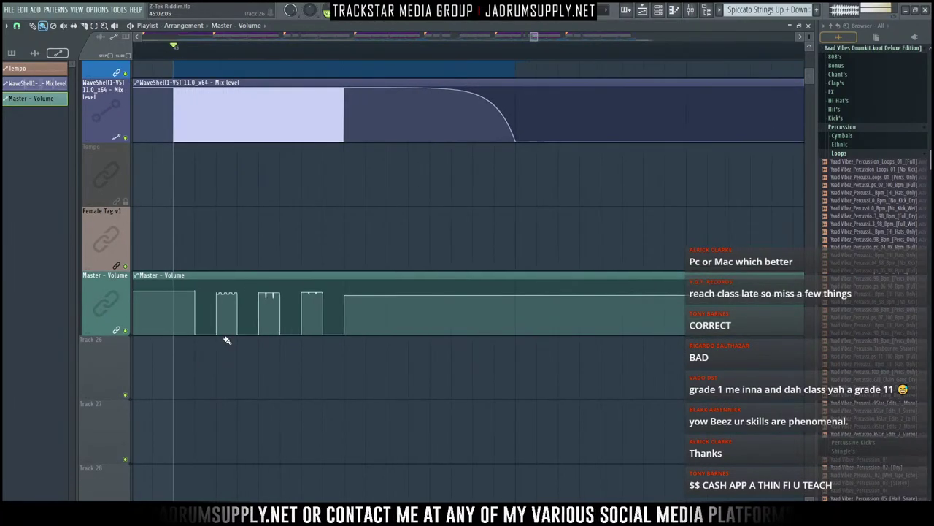
scroll(203, 376, "down", 3)
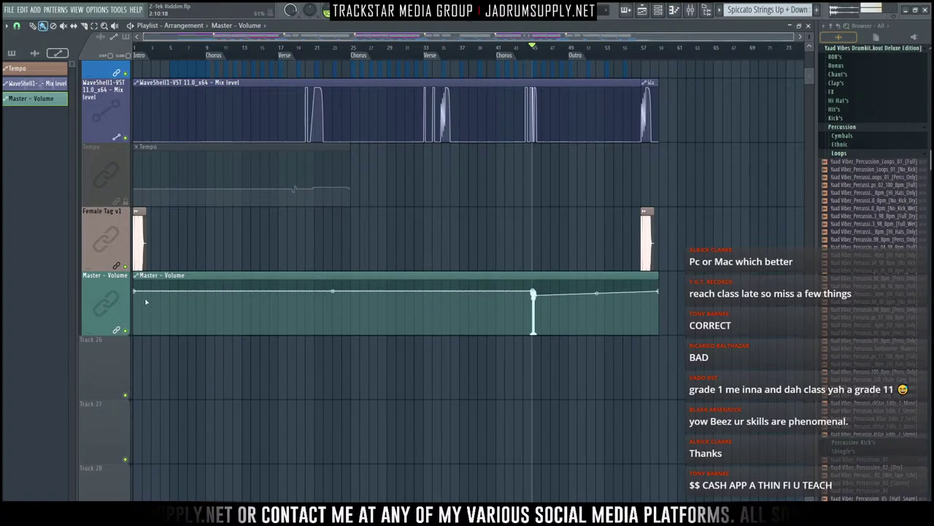
right_click(136, 292)
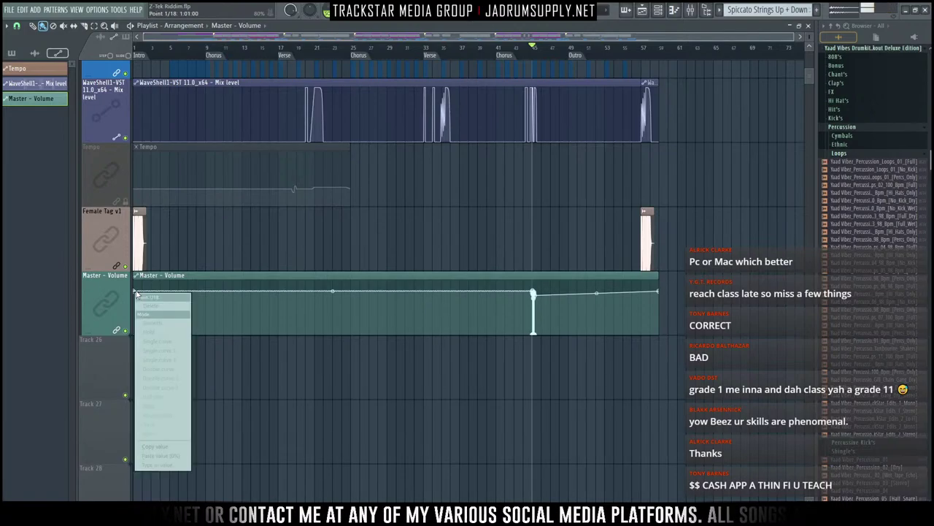
left_click(154, 447)
Step: Paste the copied 80% level onto the Master - Volume point where the first dropout of bar 45 begins
scroll(528, 296, "up", 3)
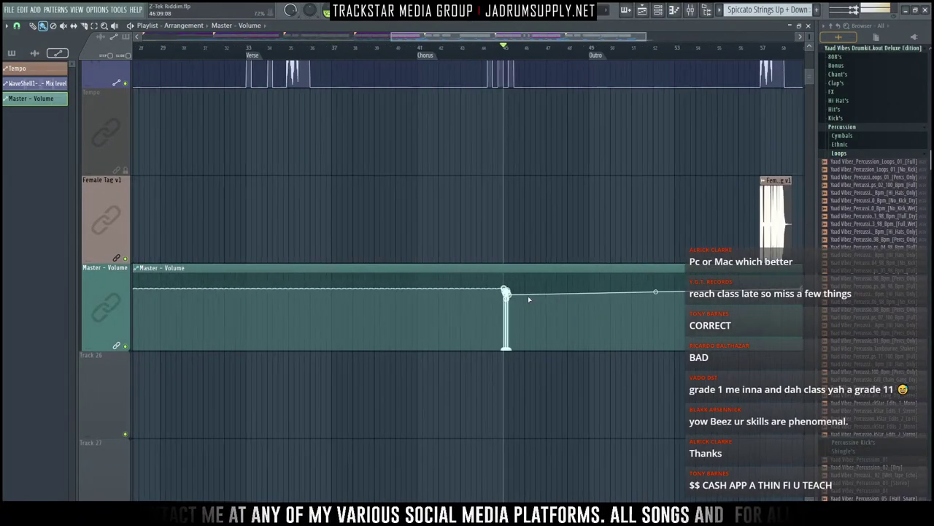
scroll(528, 296, "up", 3)
right_click(530, 294)
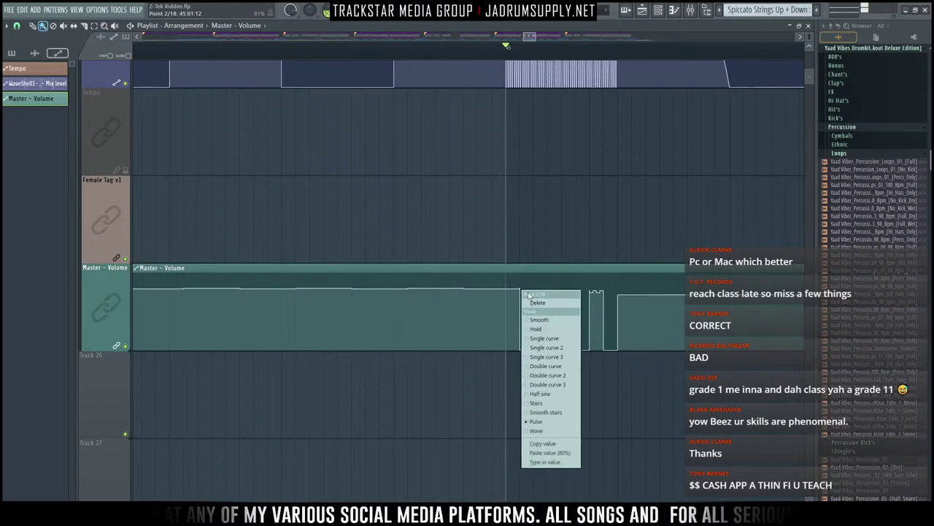
left_click(558, 323)
scroll(258, 323, "down", 5)
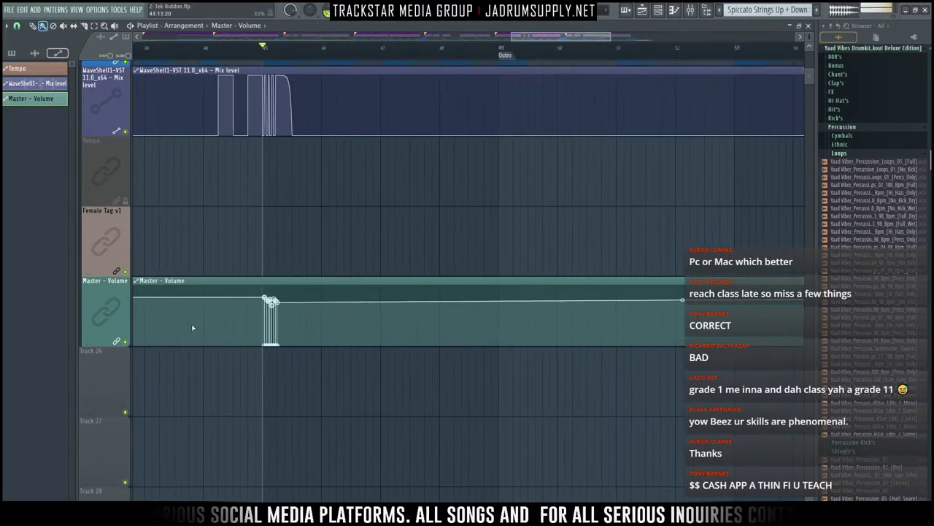
scroll(193, 327, "down", 4)
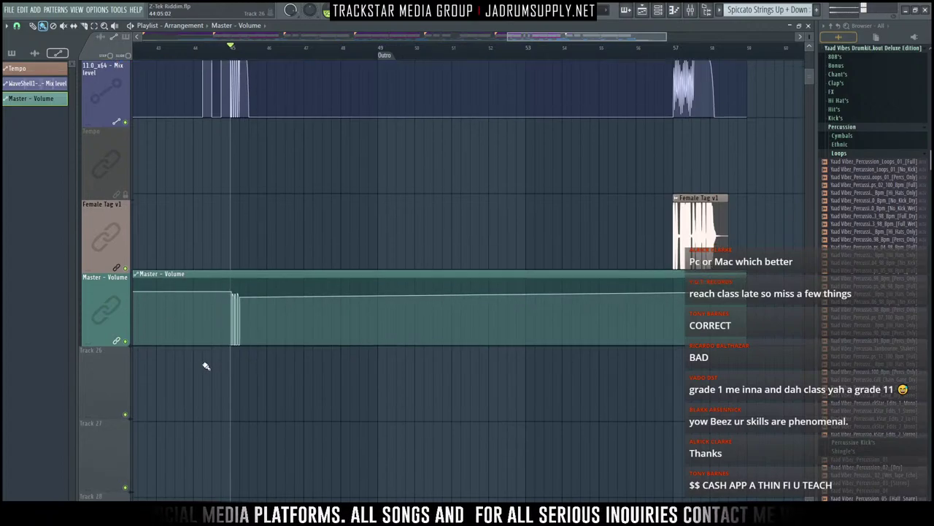
scroll(206, 365, "up", 8)
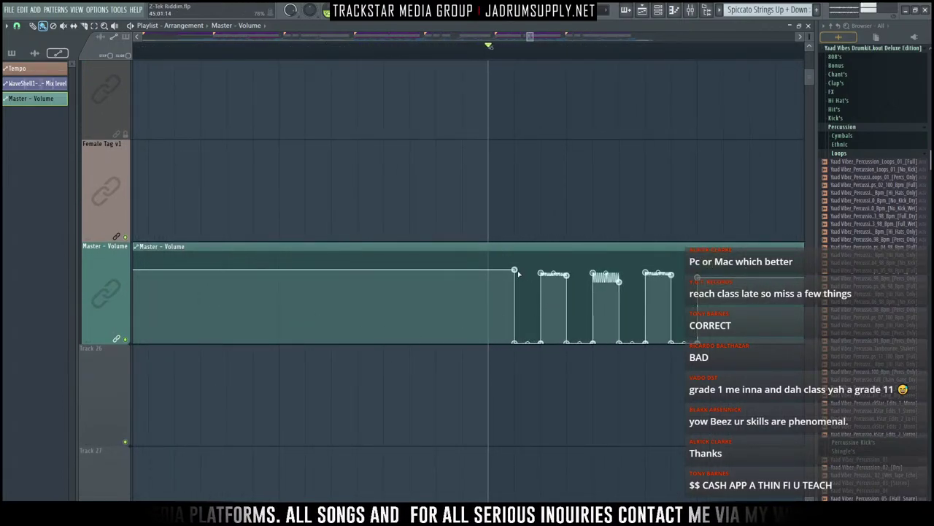
right_click(517, 272)
left_click(545, 434)
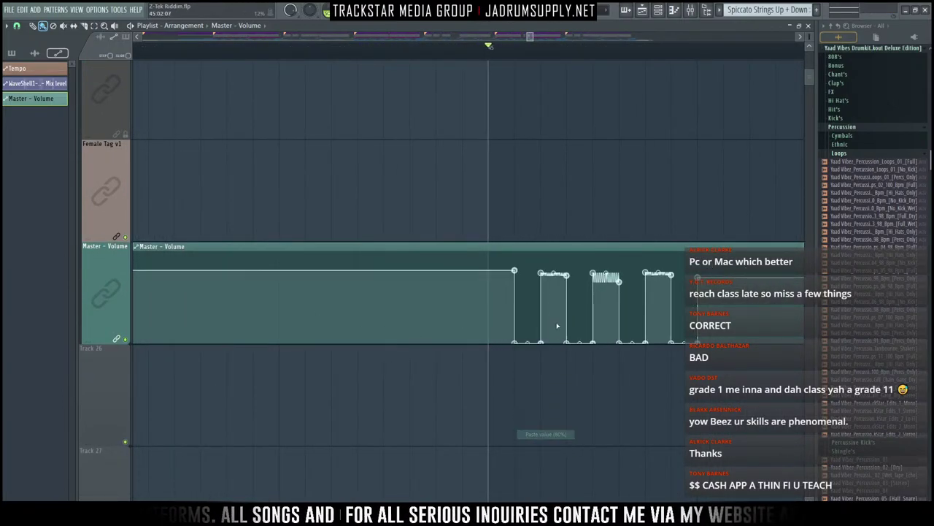
Step: Paste the 80% level onto the upper Master - Volume points in the second and third steps of bar 45
right_click(541, 273)
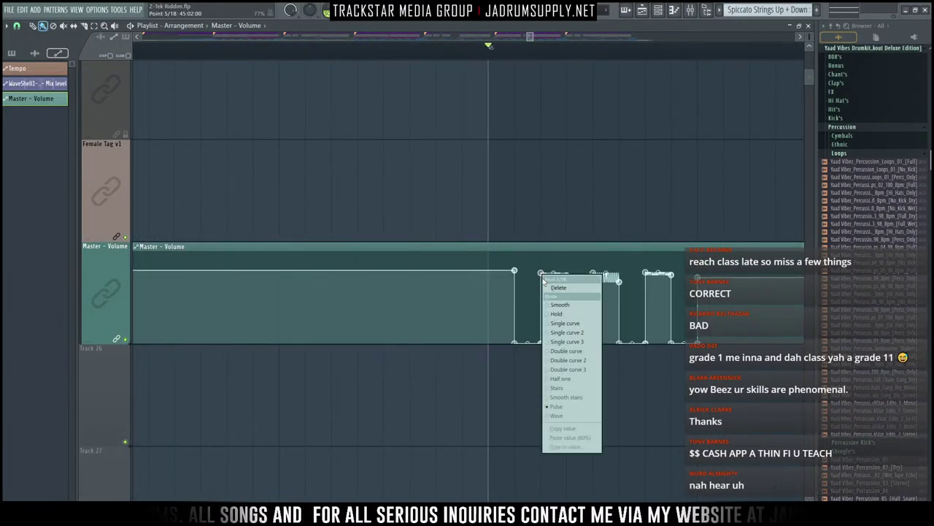
left_click(591, 437)
right_click(569, 276)
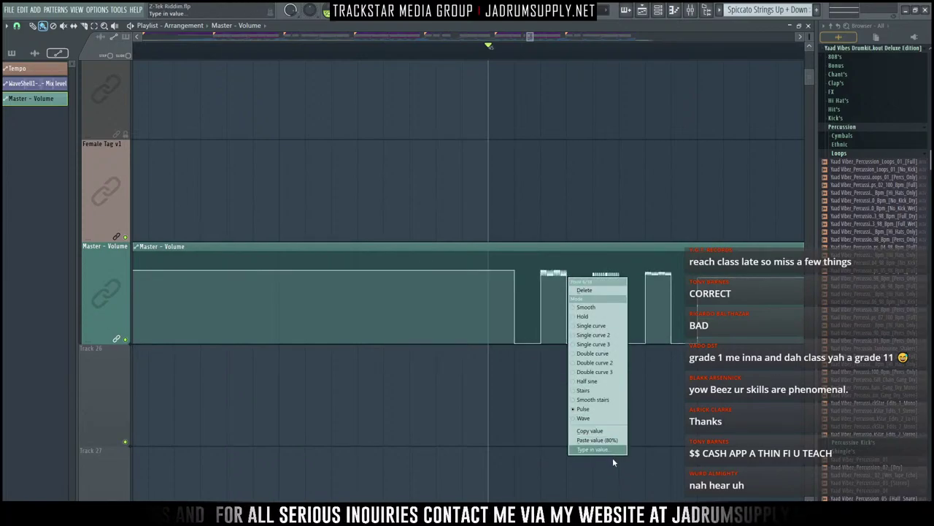
left_click(597, 440)
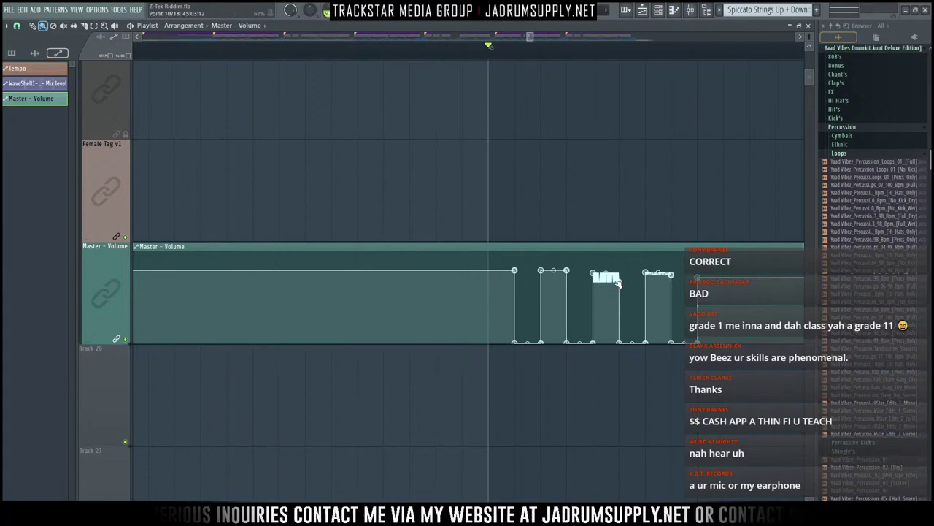
right_click(618, 282)
left_click(646, 441)
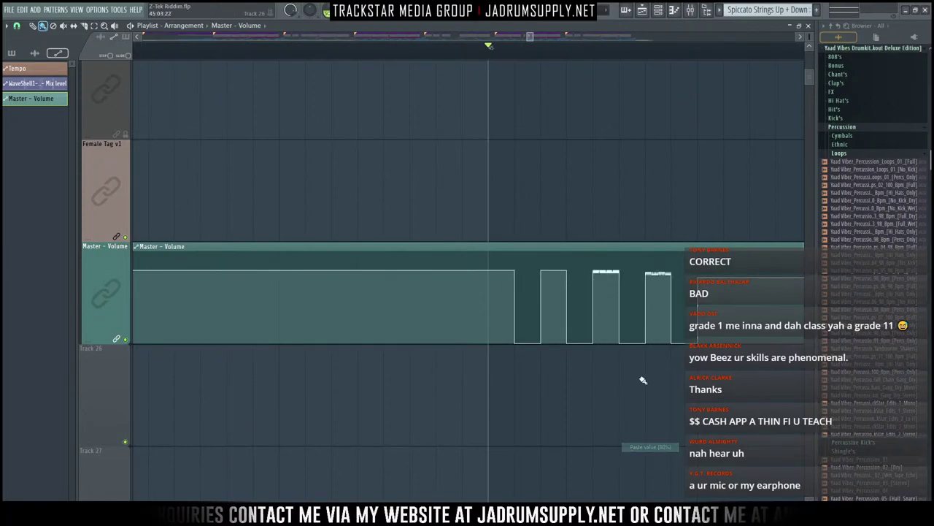
right_click(595, 275)
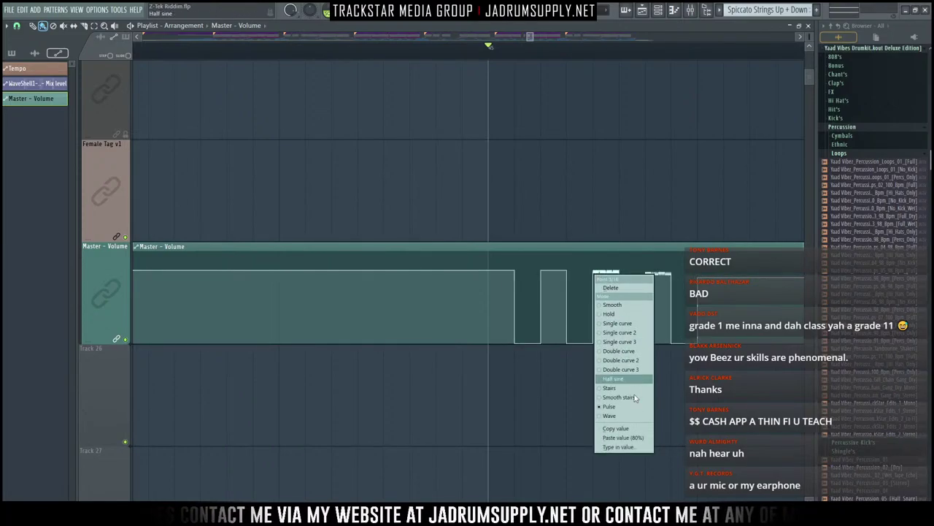
left_click(643, 442)
Step: Level both upper Master - Volume points of bar 45's fourth step at the copied 80%
right_click(672, 274)
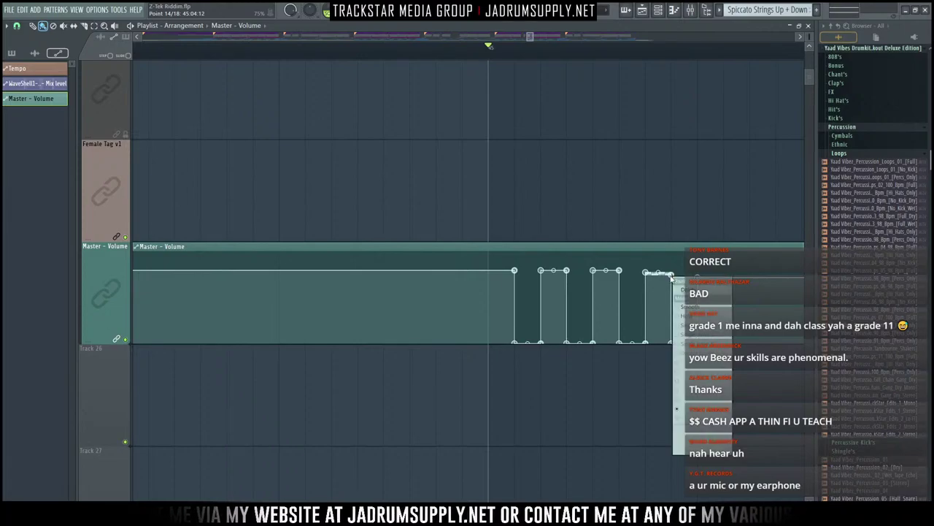
left_click(706, 442)
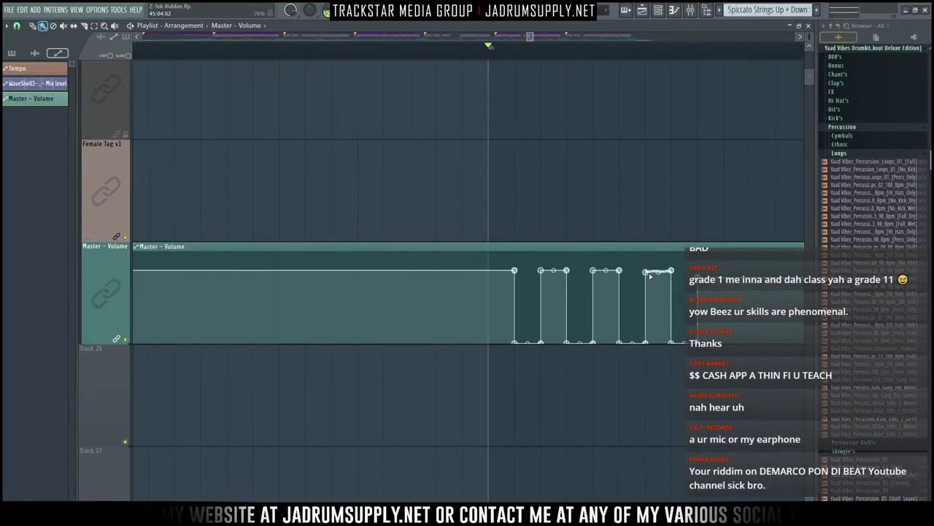
right_click(650, 275)
left_click(664, 438)
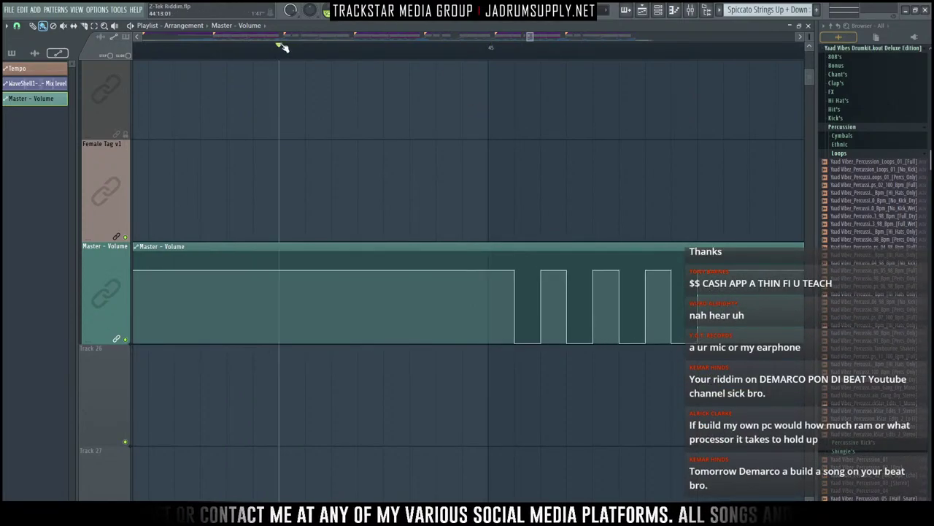
Step: Play back the arrangement from just before bar 45 to hear the volume dropouts
left_click(282, 44)
scroll(281, 44, "down", 3)
scroll(218, 341, "down", 3)
scroll(217, 340, "down", 5)
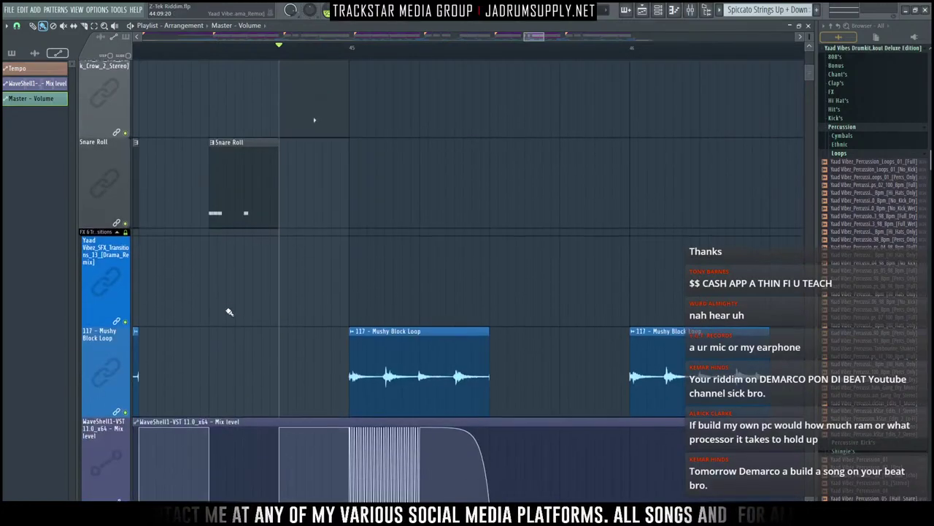
left_click(261, 45)
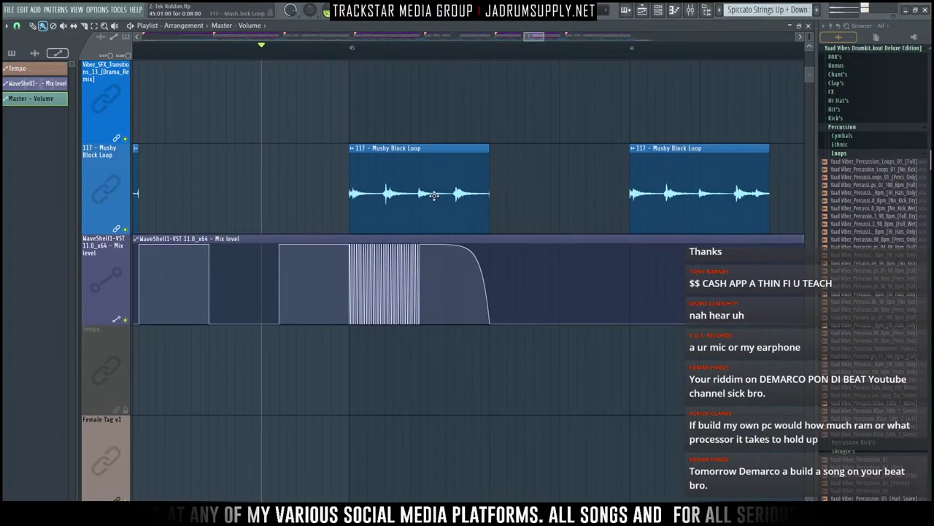
key("space")
key("space")
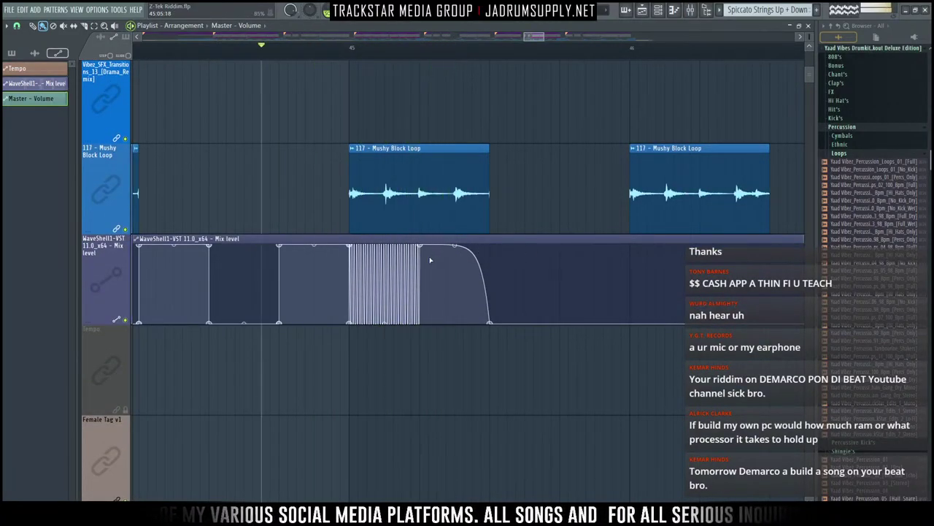
Step: Delete the Master - Volume automation clip from the project
scroll(430, 260, "down", 5)
scroll(383, 42, "up", 6)
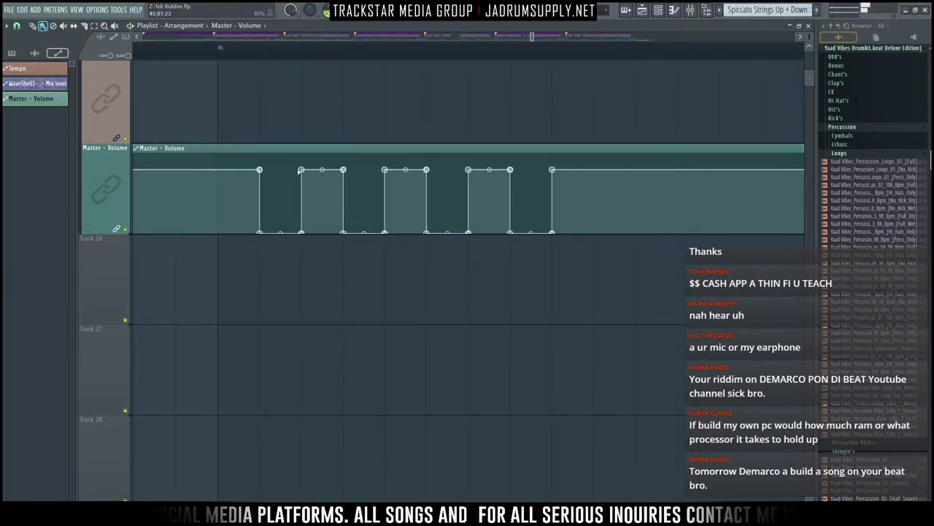
right_click(305, 169)
left_click(321, 252)
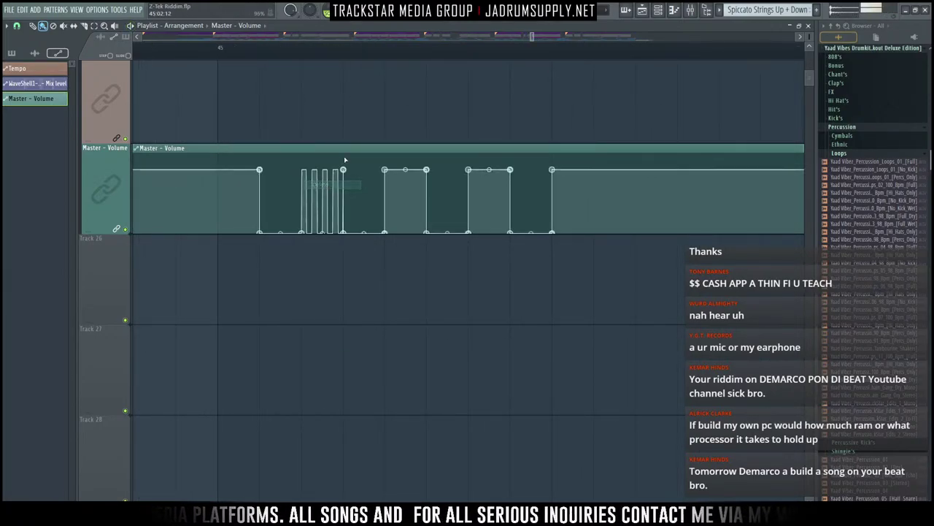
right_click(51, 97)
left_click(84, 182)
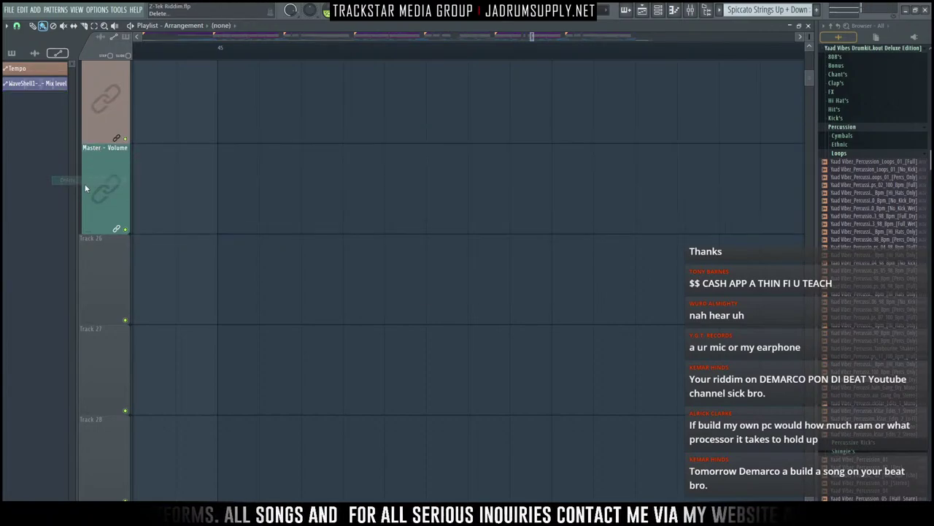
Step: Show the whole arrangement and play back the last chorus from bar 41 through the bar 45 stutter
right_click(500, 163, "ctrl")
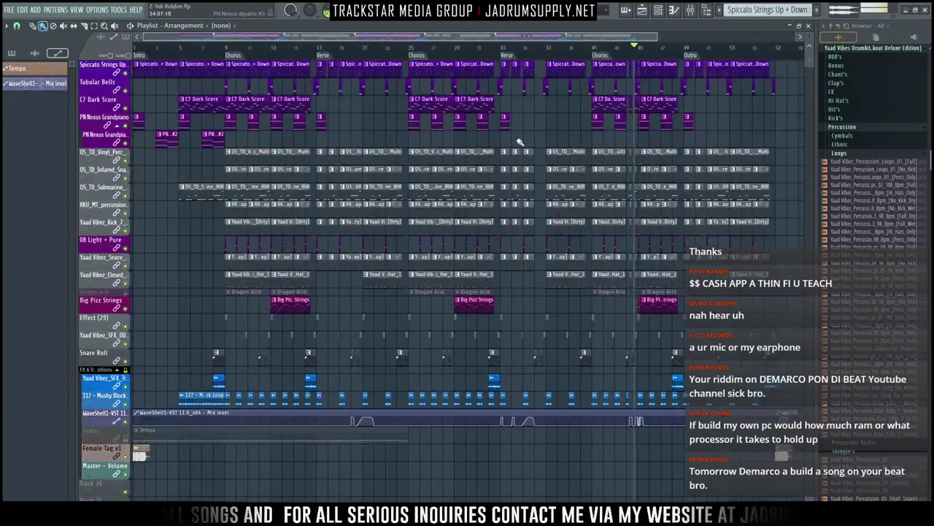
key("space")
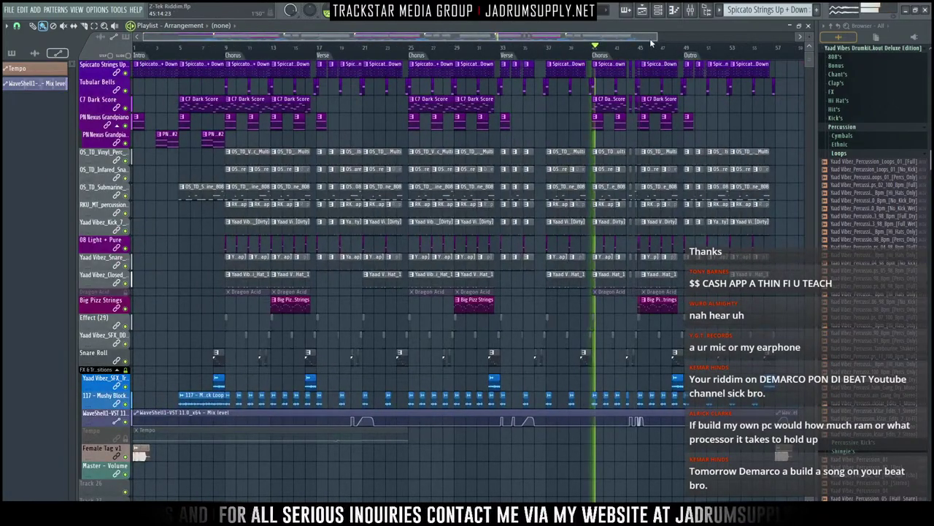
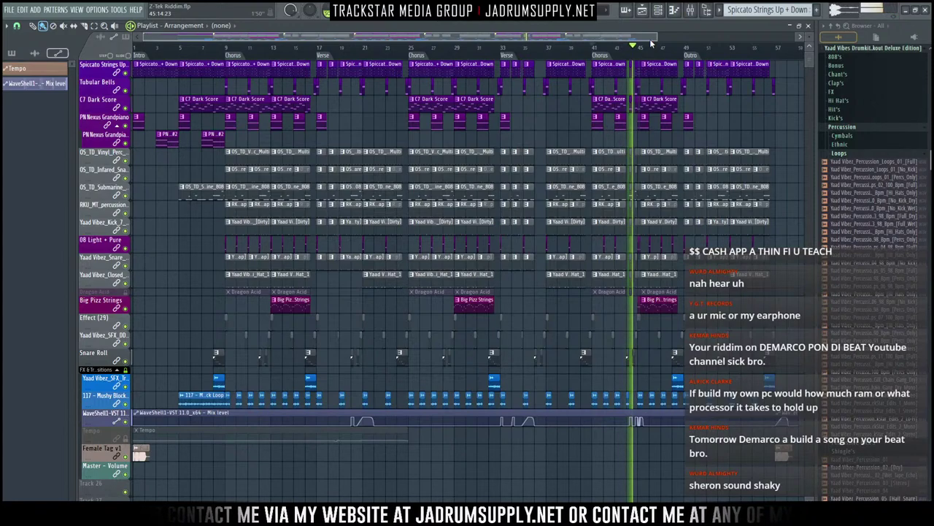
key("space")
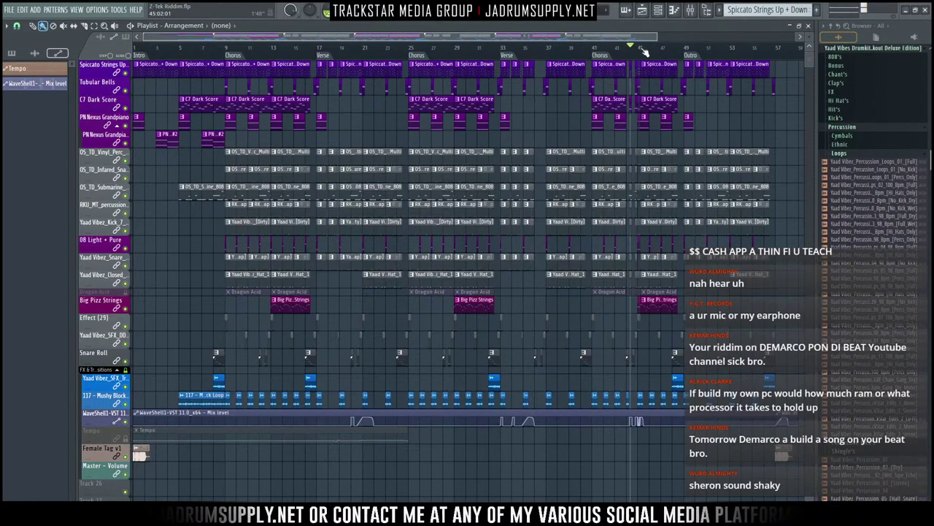
Step: Check the Voiceover Chain and Master tracks with their effects in the mixer
left_click(691, 11)
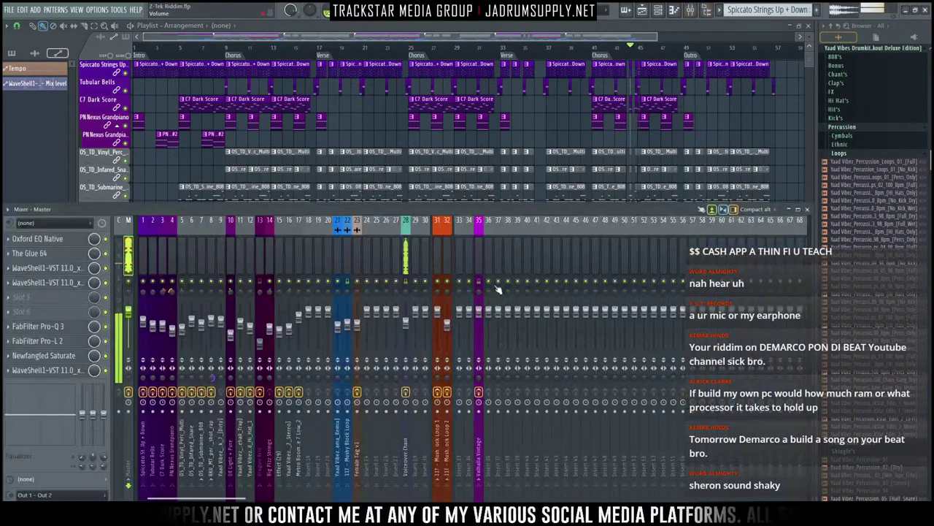
left_click(407, 257)
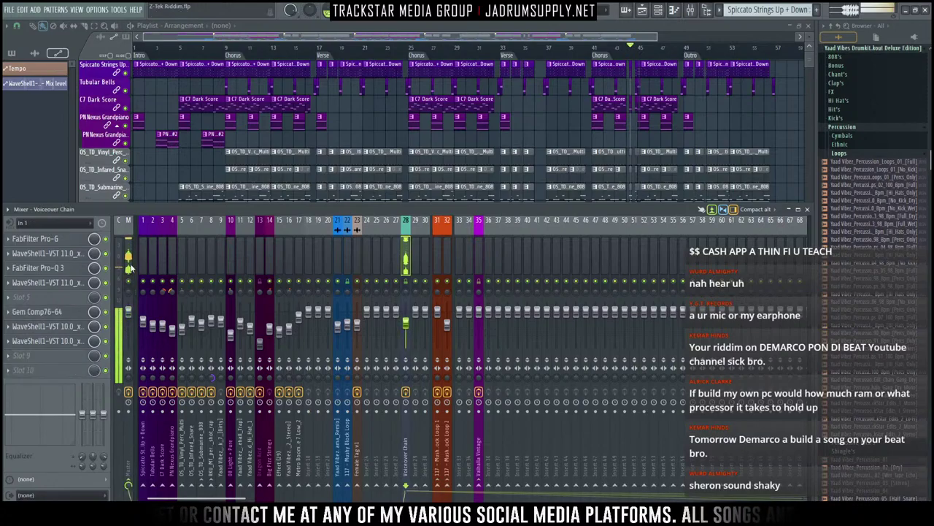
left_click(130, 258)
Step: Return to the playlist and replay the passage around bar 45 without the master volume automation
key("space")
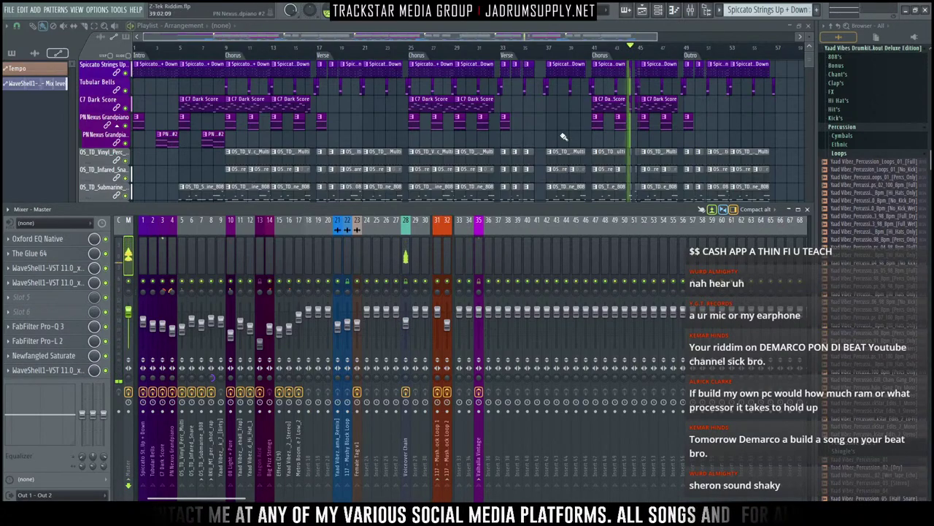
left_click(550, 138)
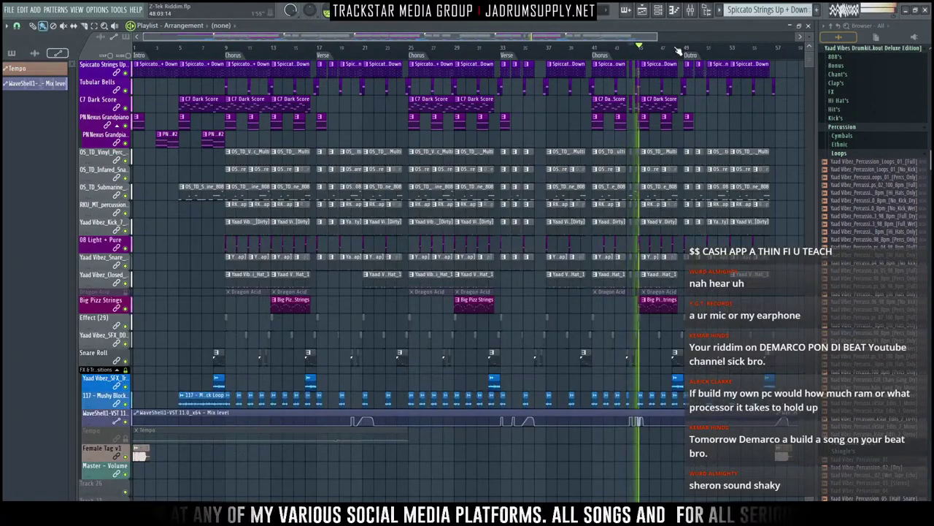
scroll(678, 52, "up", 6)
key("space")
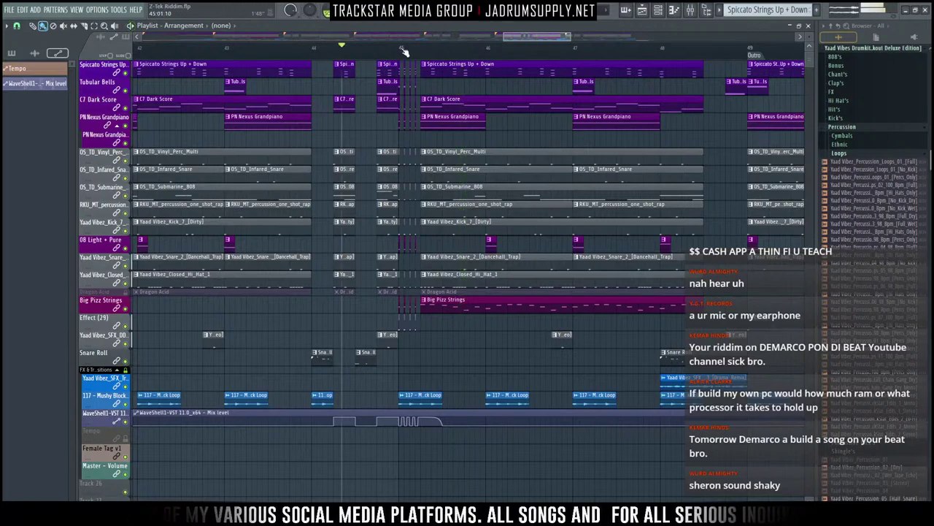
Step: Lower the pulse rate of the WaveShell1 Mix level automation segment at bar 45
scroll(405, 52, "up", 8)
scroll(405, 53, "up", 2)
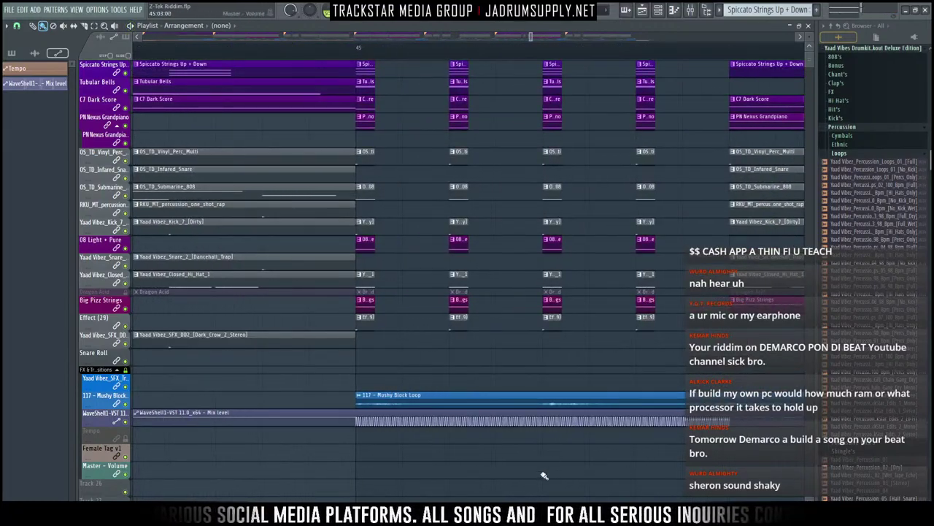
scroll(543, 424, "up", 4, "alt")
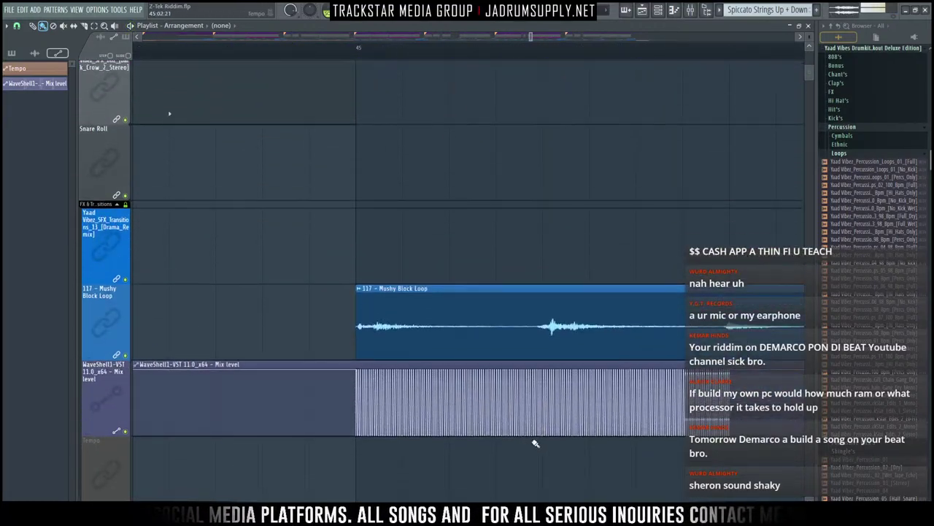
scroll(535, 443, "up", 3, "alt")
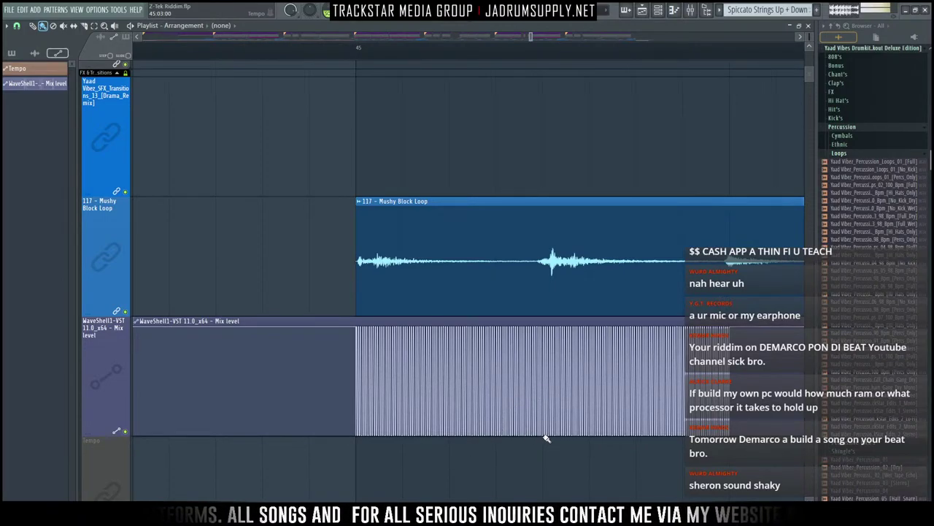
left_click_drag(541, 435, 541, 478)
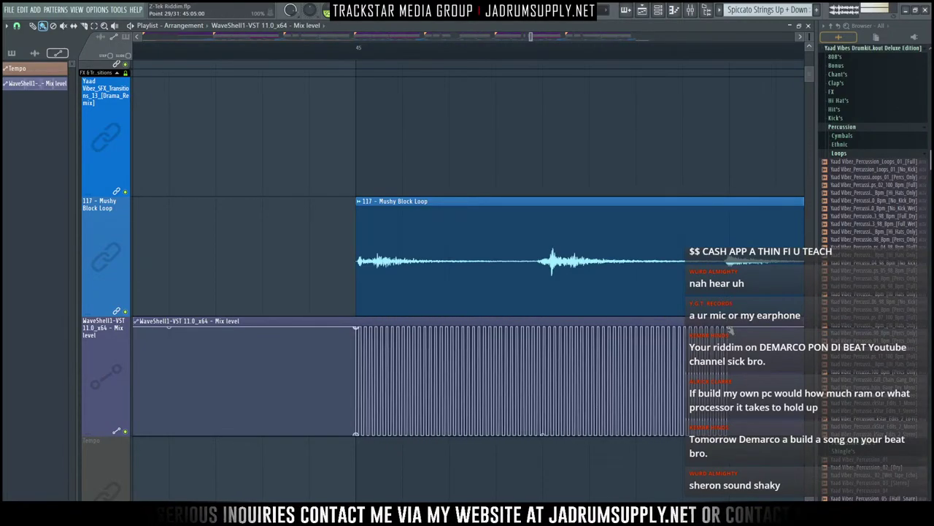
Step: Switch the bar 45 Mix level automation segment to a wave curve, try several wave rates and reset its tension
right_click(730, 327)
left_click(750, 461)
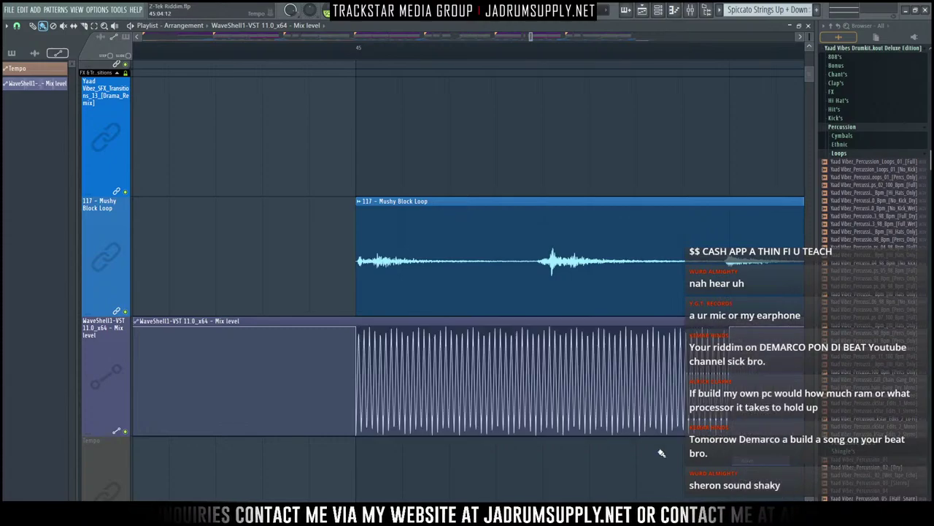
left_click_drag(542, 381, 542, 343)
left_click_drag(542, 380, 542, 402)
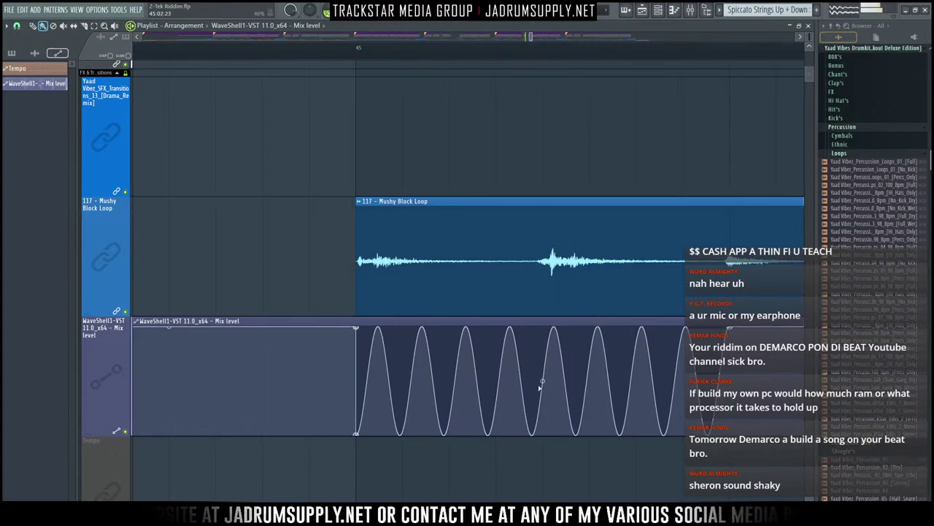
left_click_drag(543, 381, 542, 347)
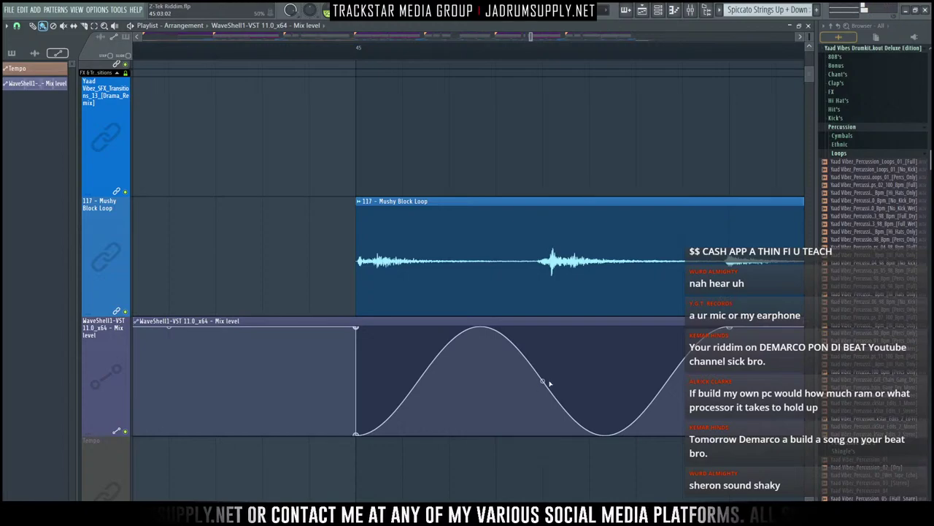
right_click(544, 383)
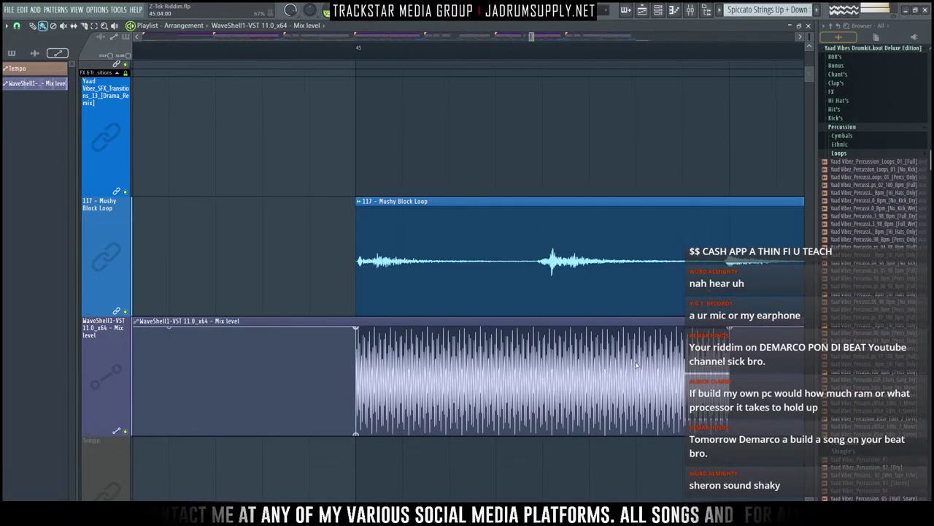
right_click(405, 338, "ctrl")
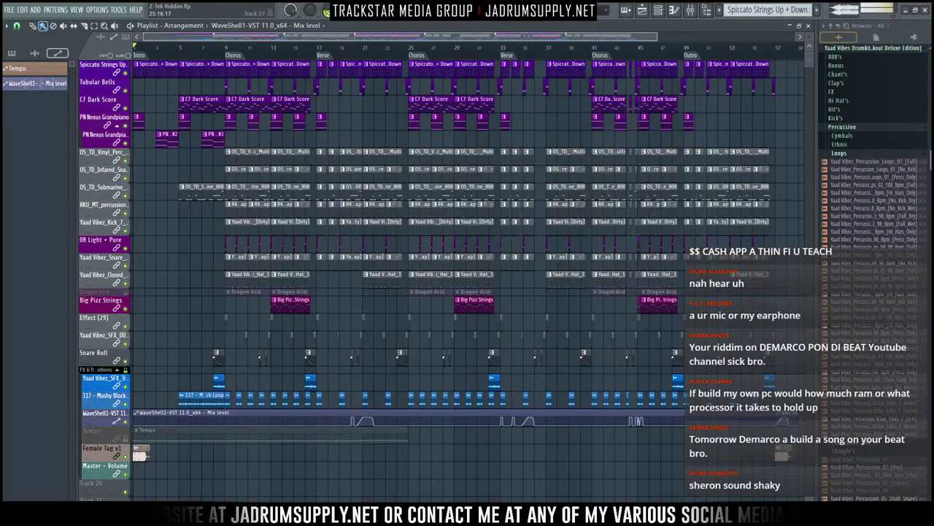
Step: Switch to File Explorer and view the computer's system properties to check its processor and installed memory
left_click(282, 515)
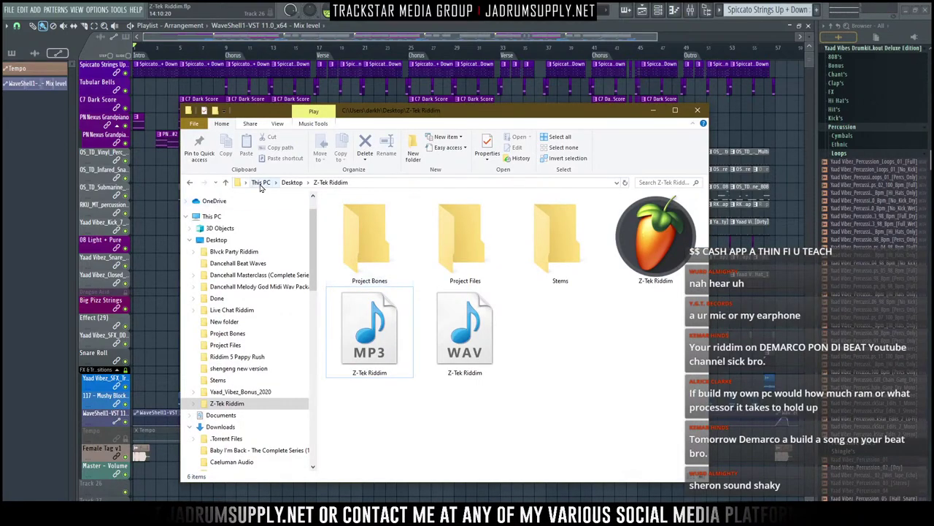
left_click(258, 184)
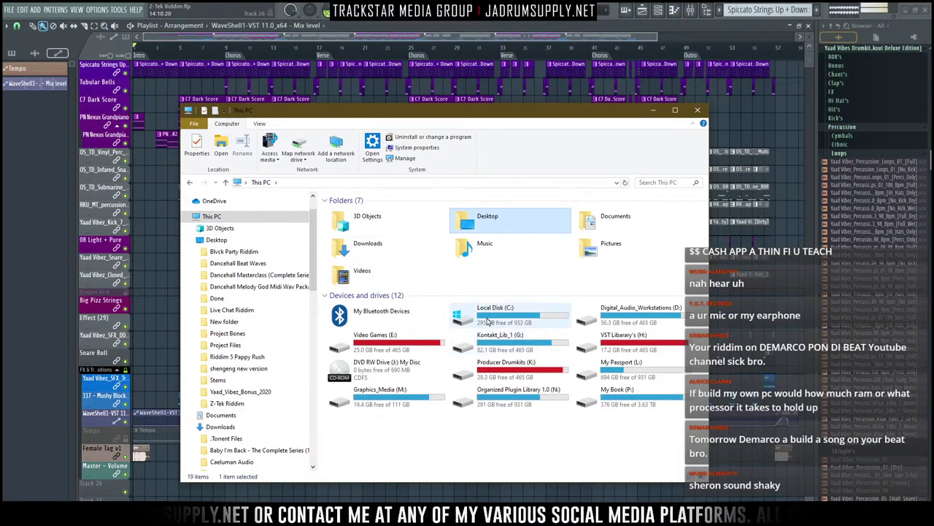
right_click(428, 437)
left_click(377, 431)
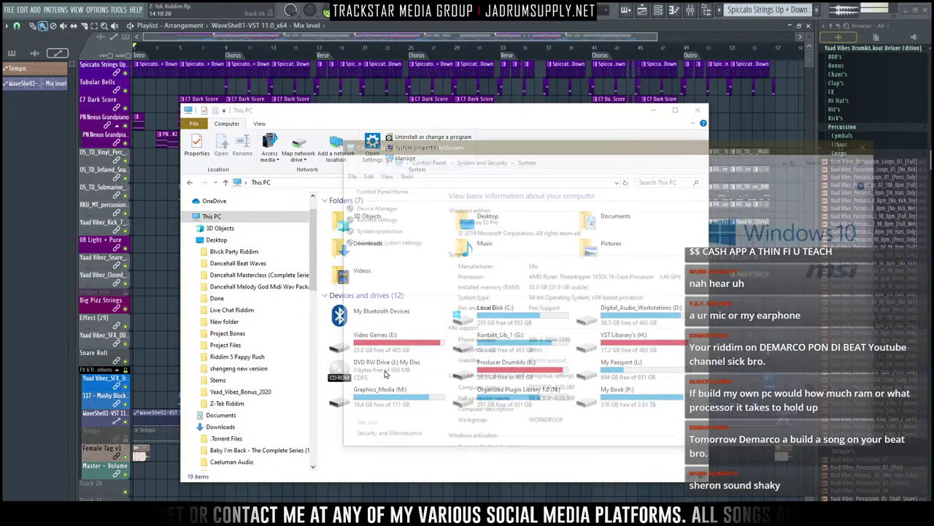
left_click_drag(590, 148, 384, 48)
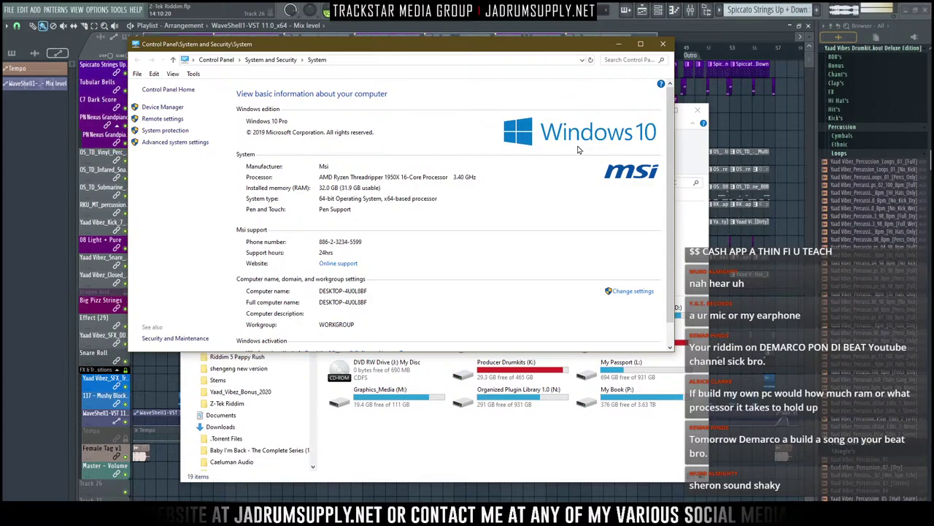
left_click(662, 44)
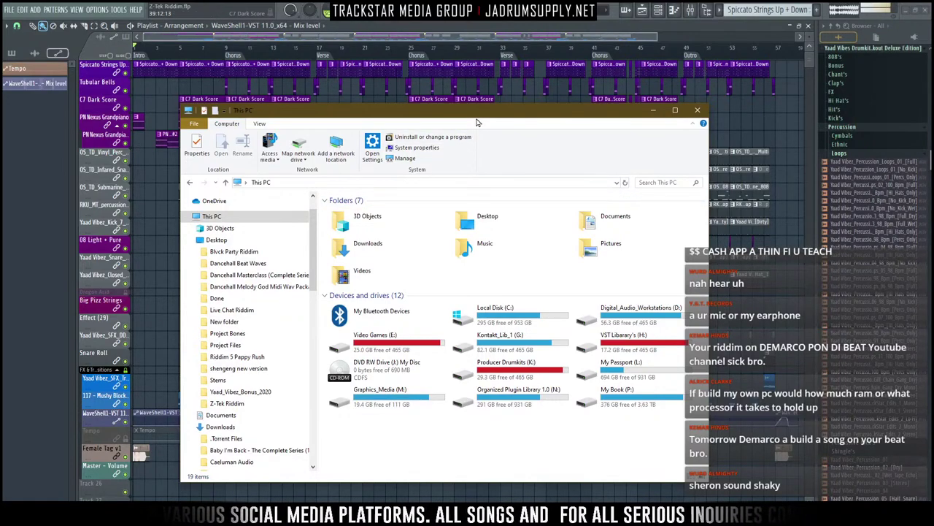
left_click(700, 109)
left_click(634, 212)
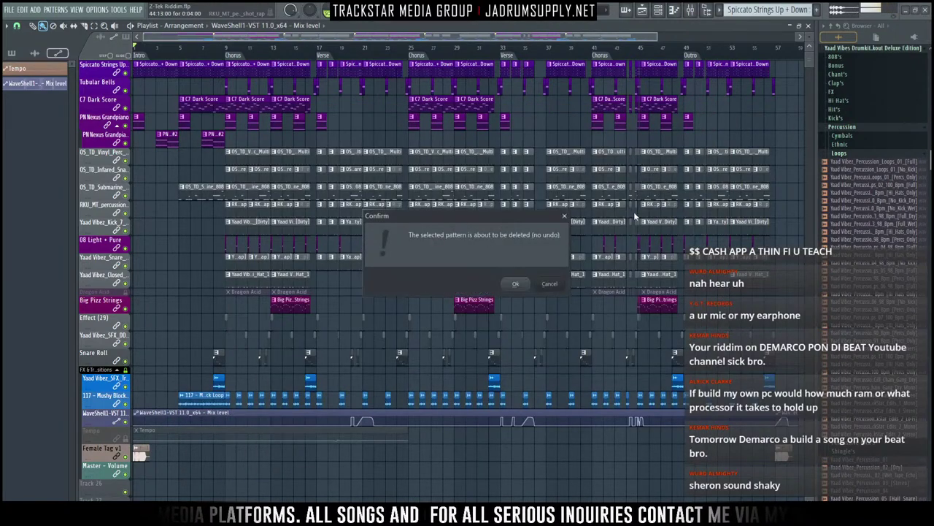
key("ctrl+alt+Delete")
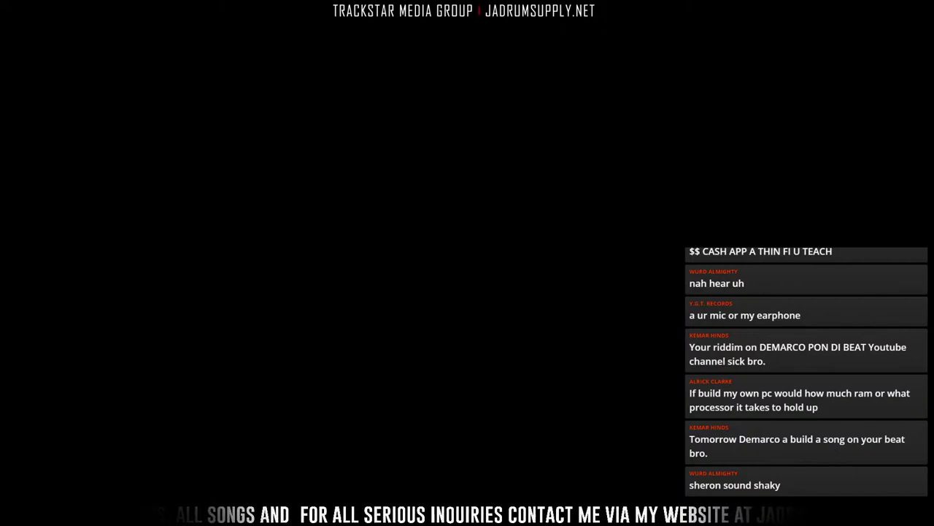
key("Escape")
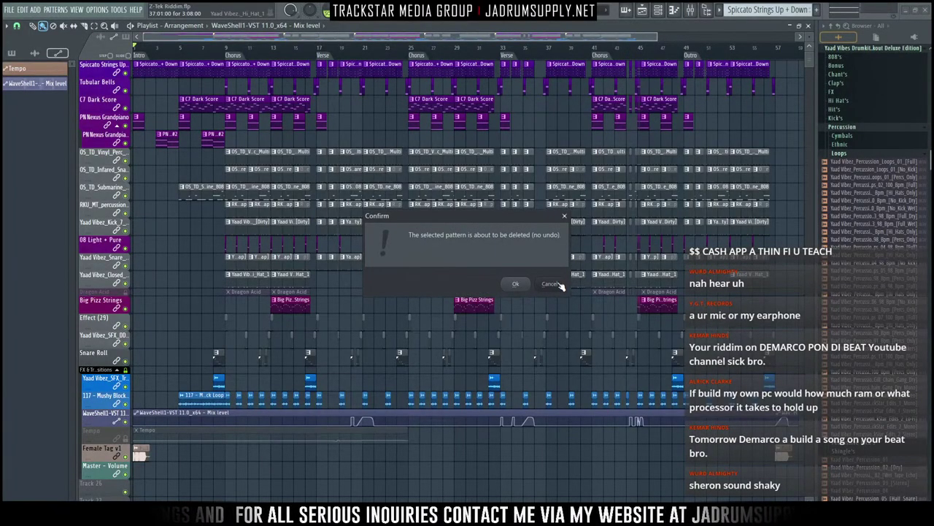
left_click(552, 284)
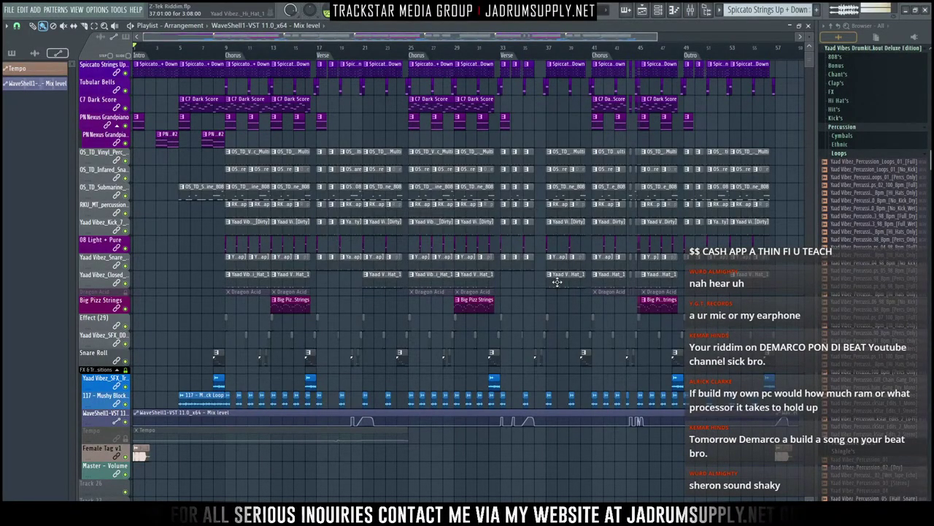
Step: Open Task Manager and check the CPU performance graph at full window size
key("ctrl+alt+Delete")
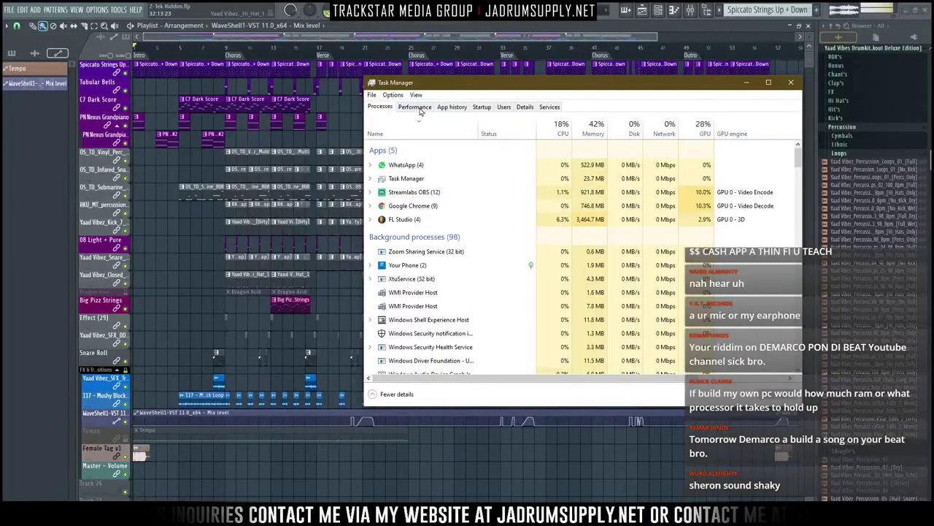
left_click(415, 107)
left_click(770, 86)
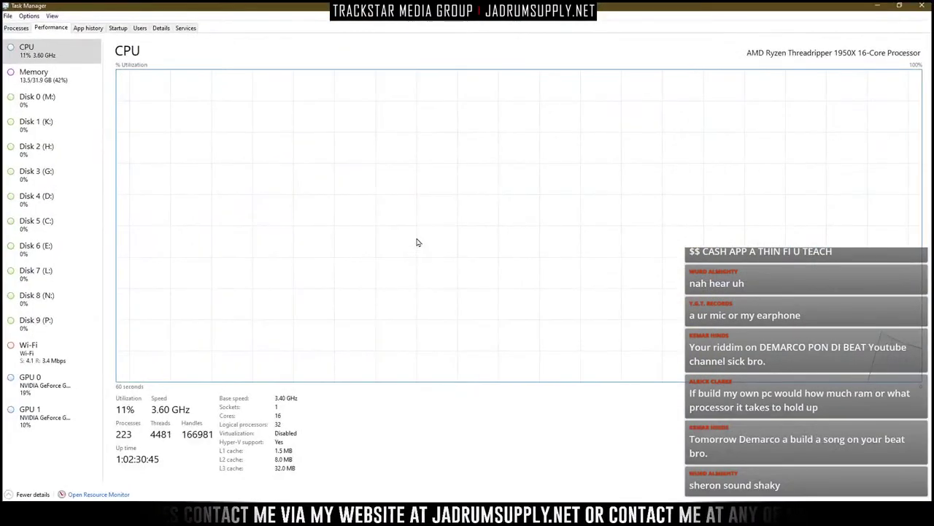
left_click(874, 9)
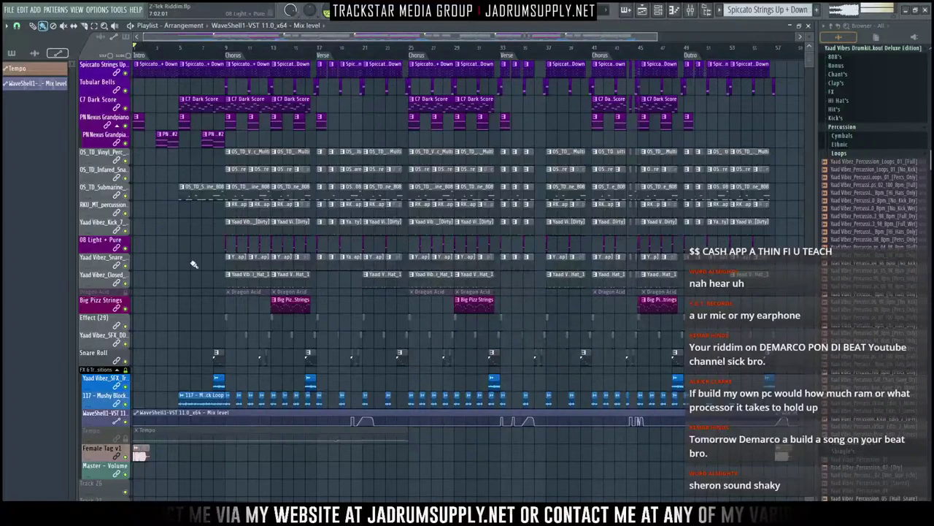
Step: Play the riddim from the start and watch the resource load in Task Manager's summary view
key("space")
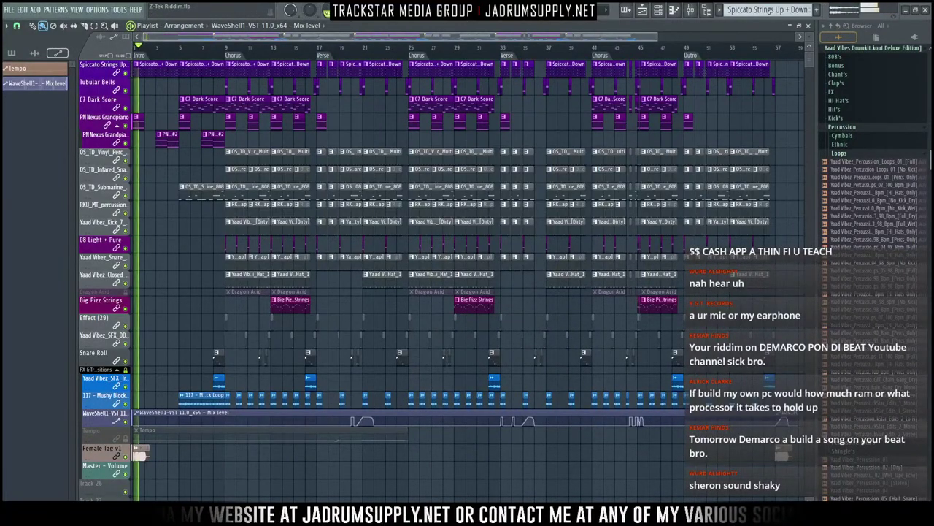
key("alt+Tab")
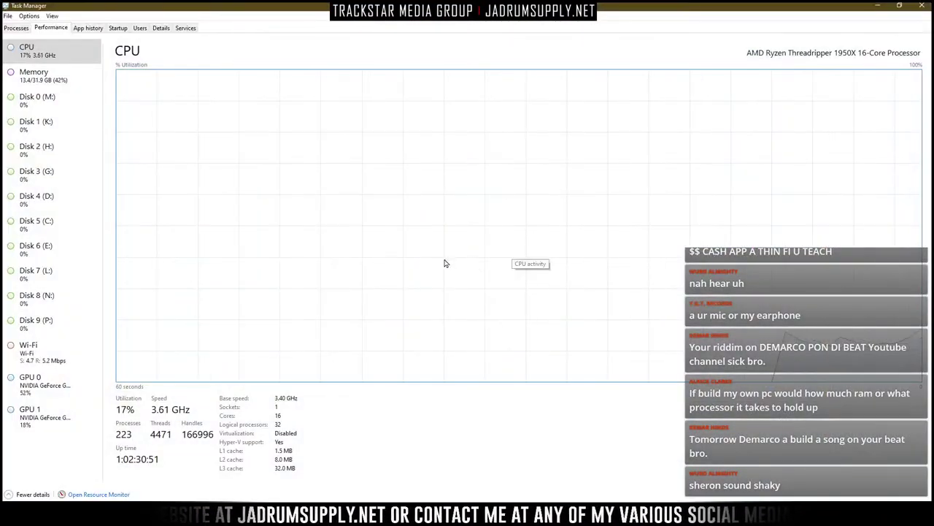
right_click(48, 56)
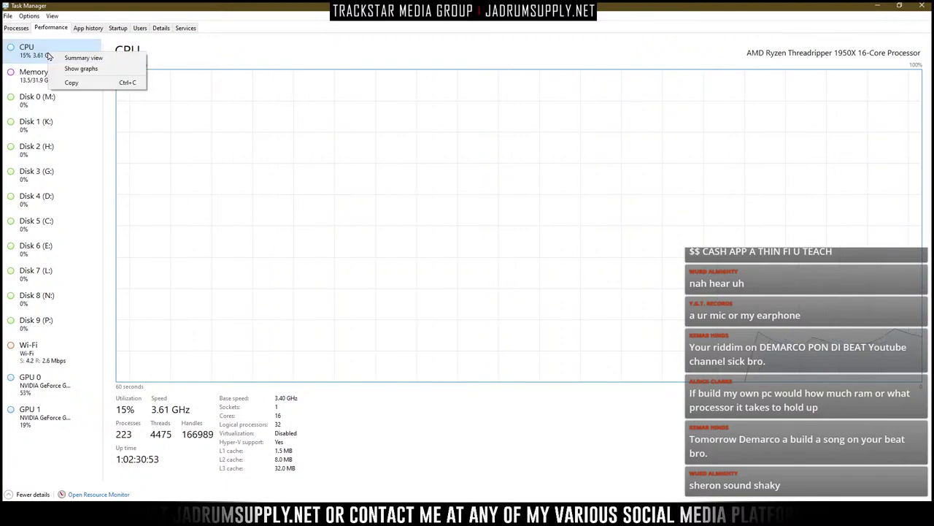
left_click(113, 60)
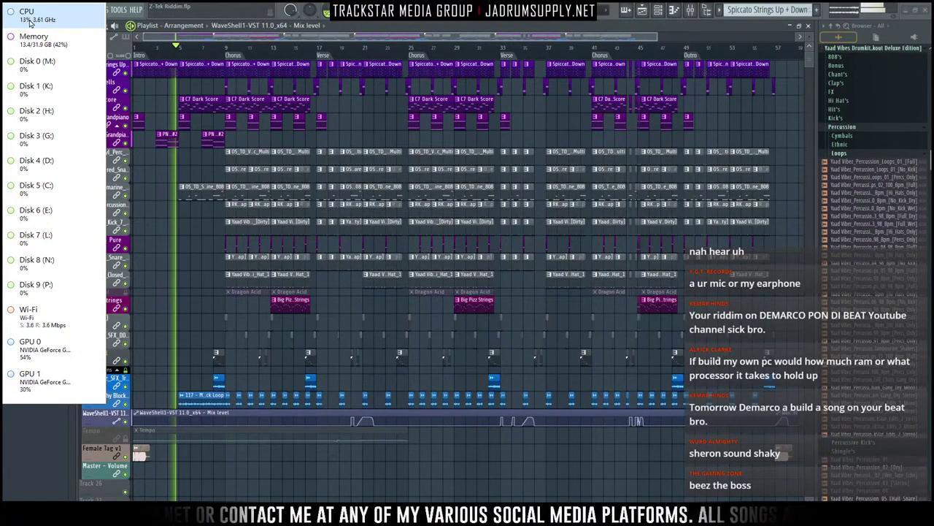
left_click_drag(49, 24, 439, 98)
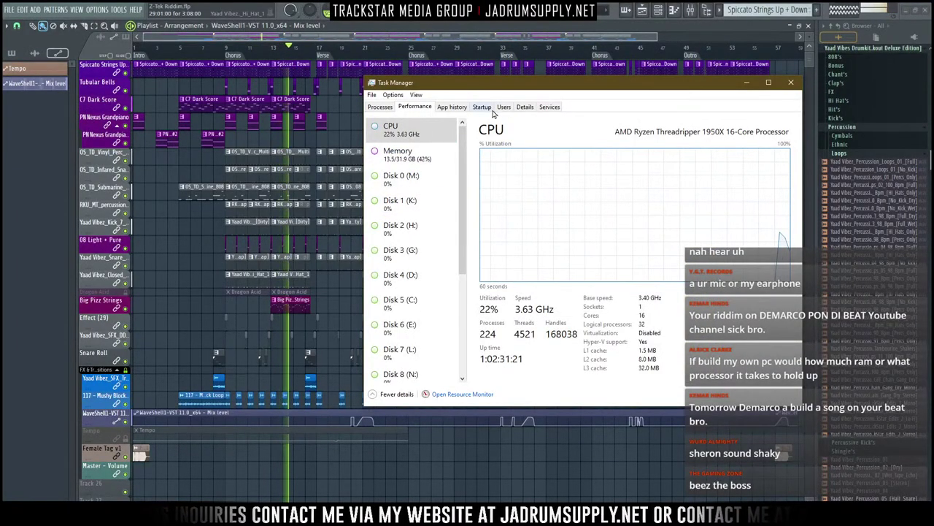
Step: Open Resource Monitor from the maximized Task Manager and examine the running processes and disk activity
left_click_drag(493, 83, 353, 1)
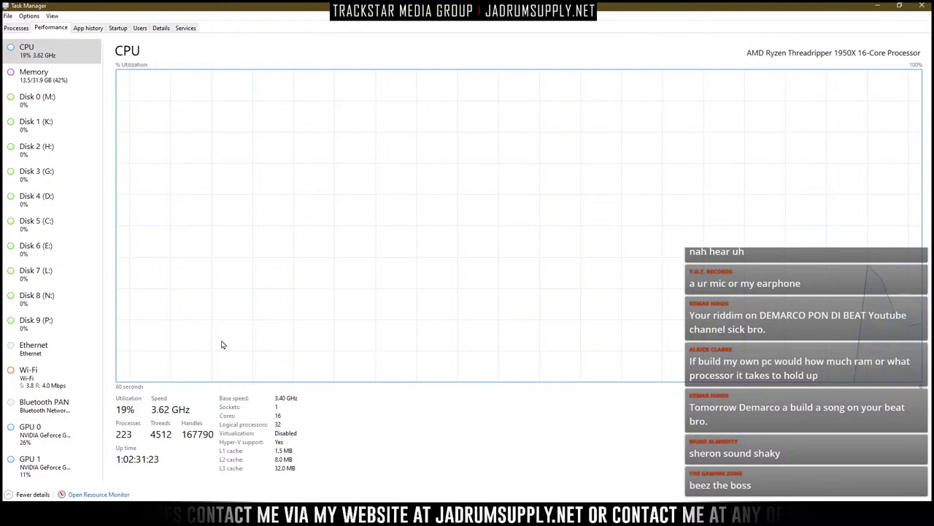
left_click(133, 493)
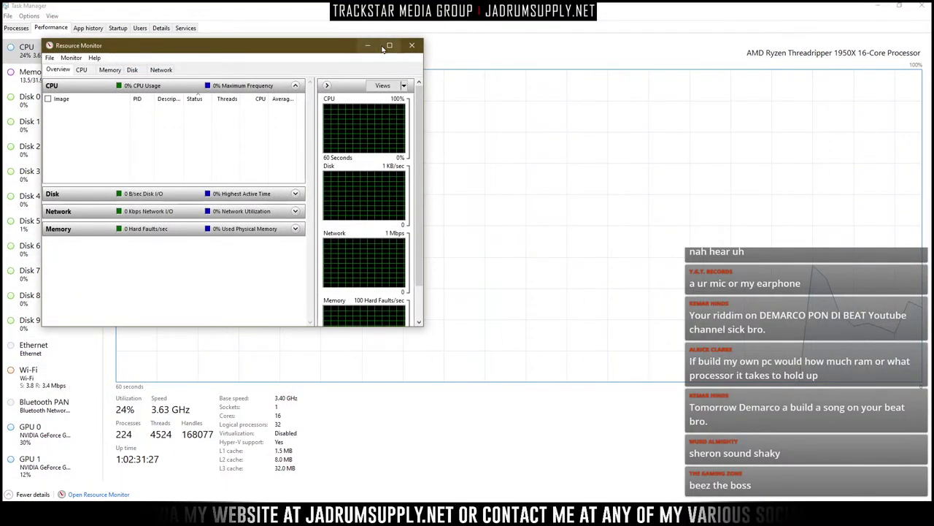
left_click(383, 46)
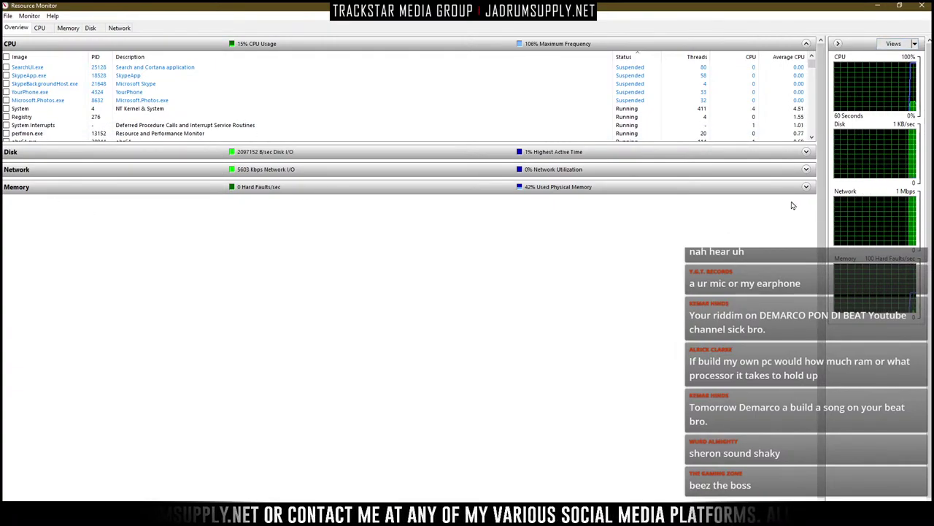
left_click(395, 155)
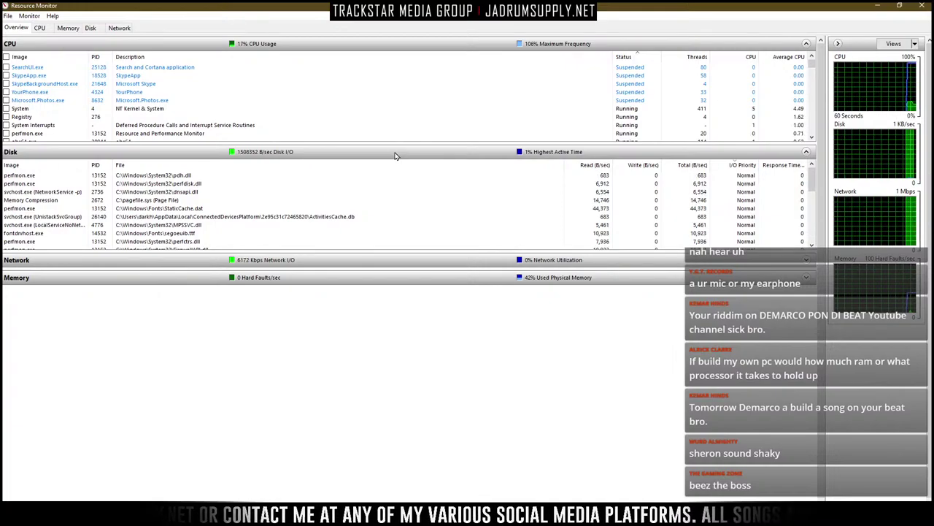
left_click(395, 154)
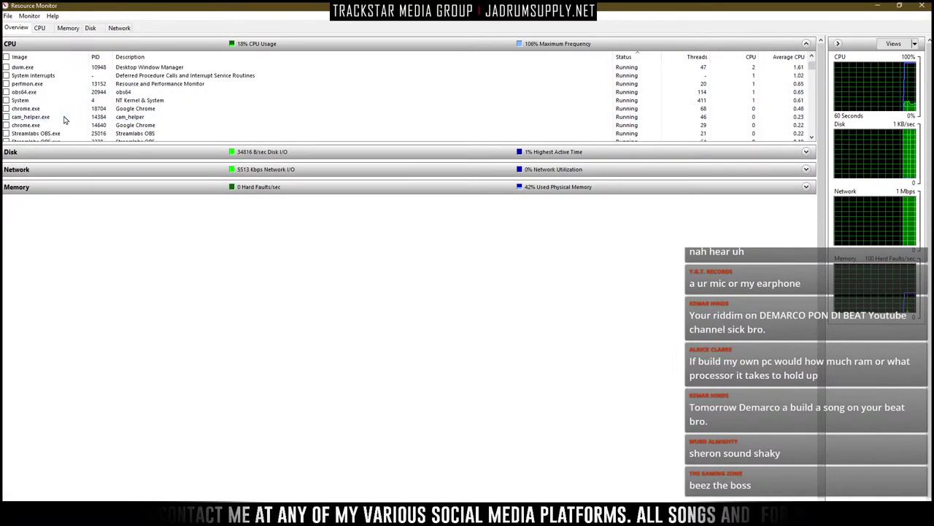
scroll(65, 120, "up", 2)
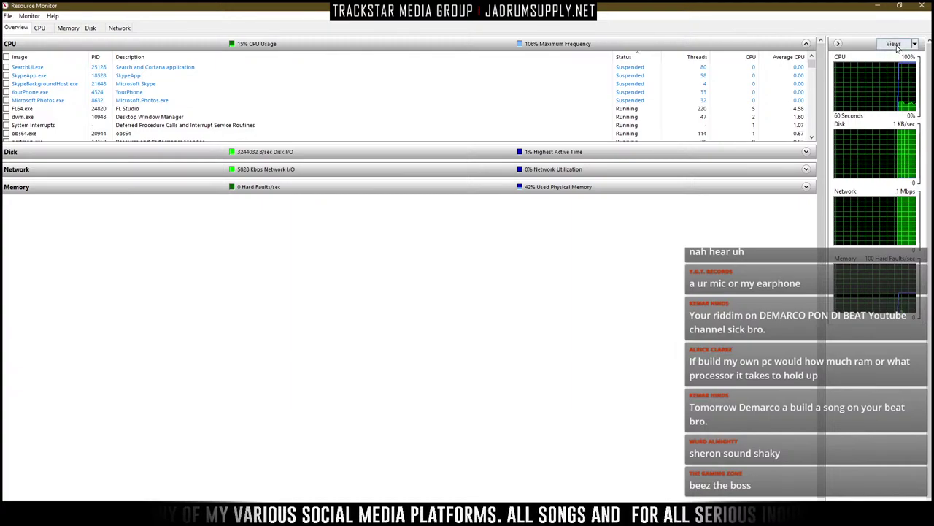
Step: Shrink the Resource Monitor graphs and widen their pane to inspect CPU, disk, network and memory load
left_click(897, 46)
left_click(898, 46)
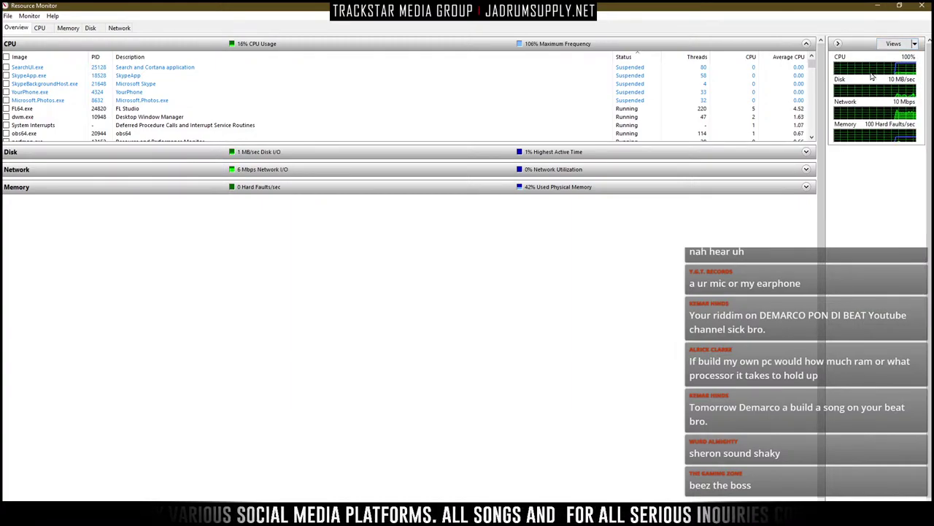
left_click(838, 44)
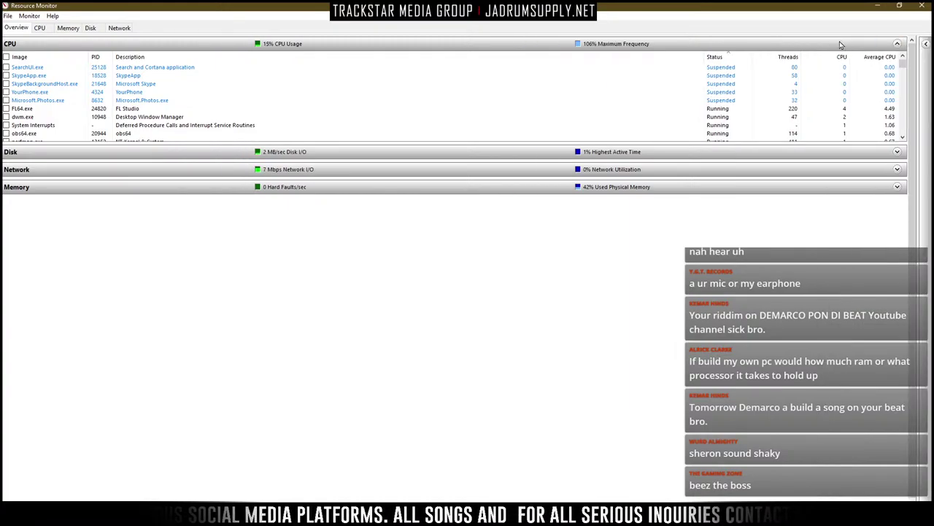
left_click(924, 45)
left_click_drag(824, 67, 3, 108)
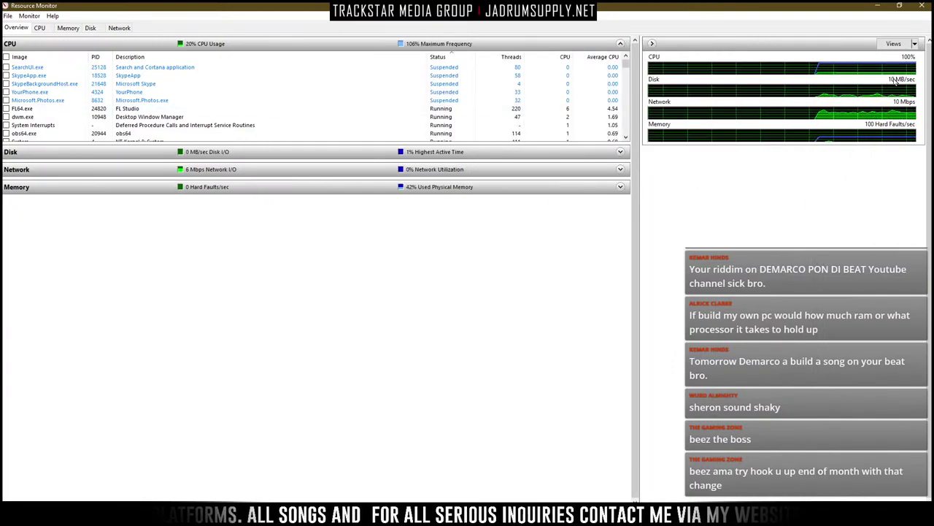
Step: Examine the CPU load graphs of the individual cores on both nodes in Resource Monitor
left_click(40, 29)
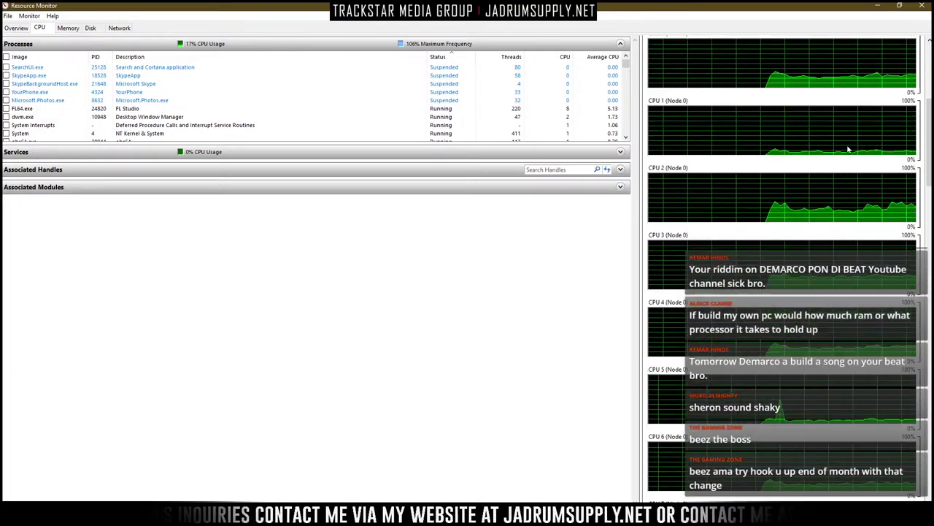
scroll(851, 156, "down", 10)
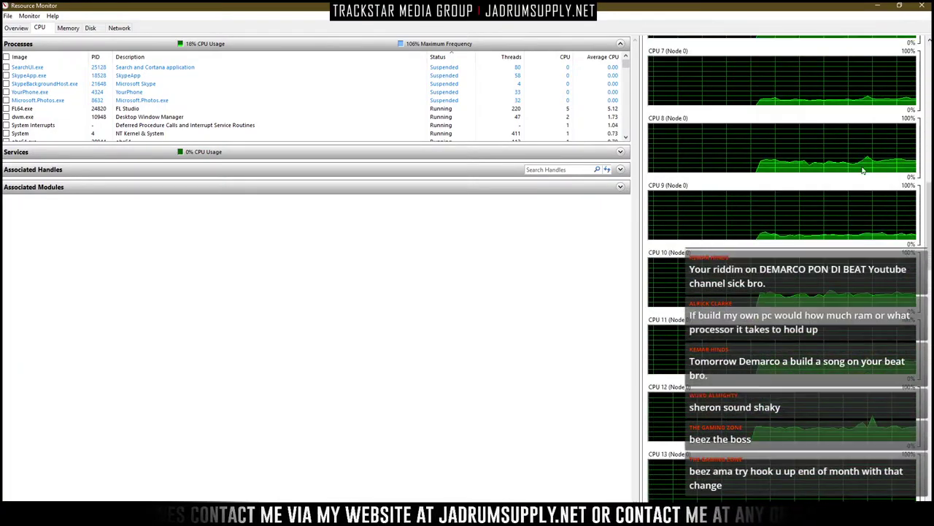
scroll(879, 180, "down", 5)
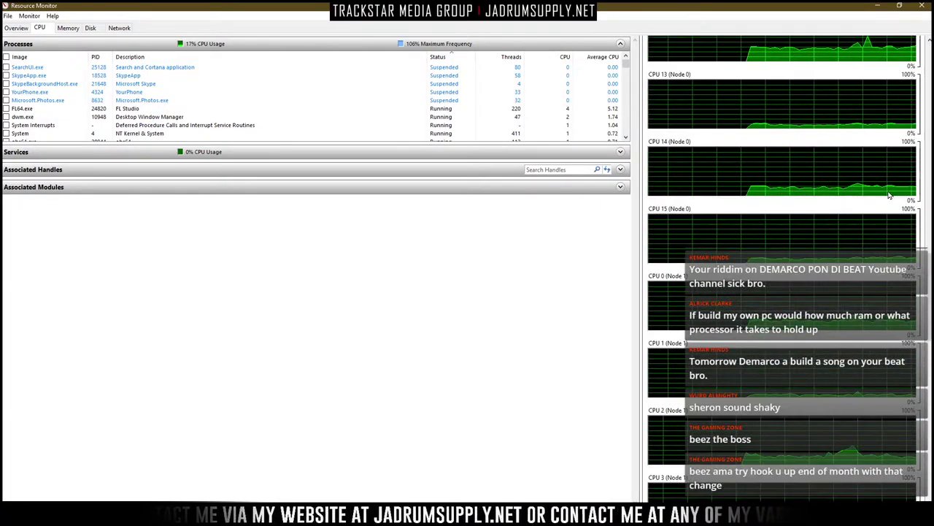
scroll(897, 199, "down", 5)
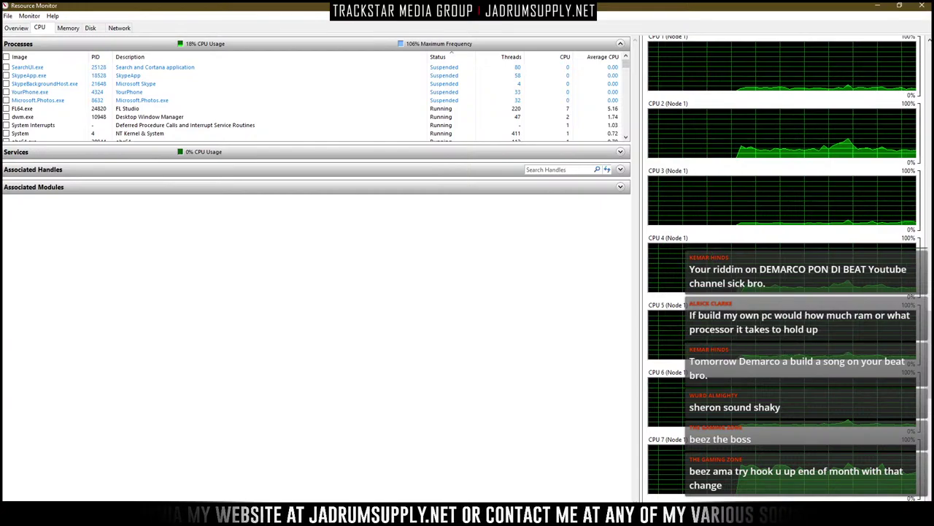
scroll(930, 400, "down", 5)
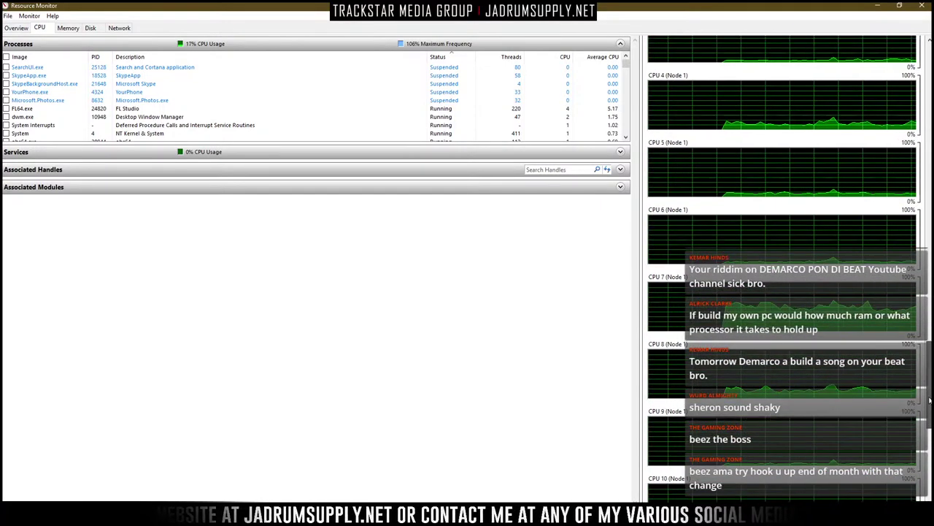
left_click(929, 398)
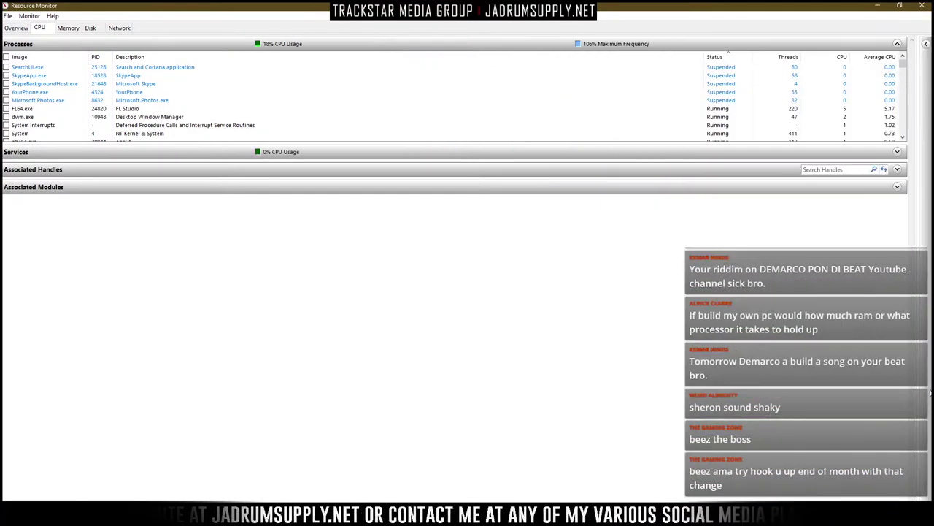
left_click(925, 45)
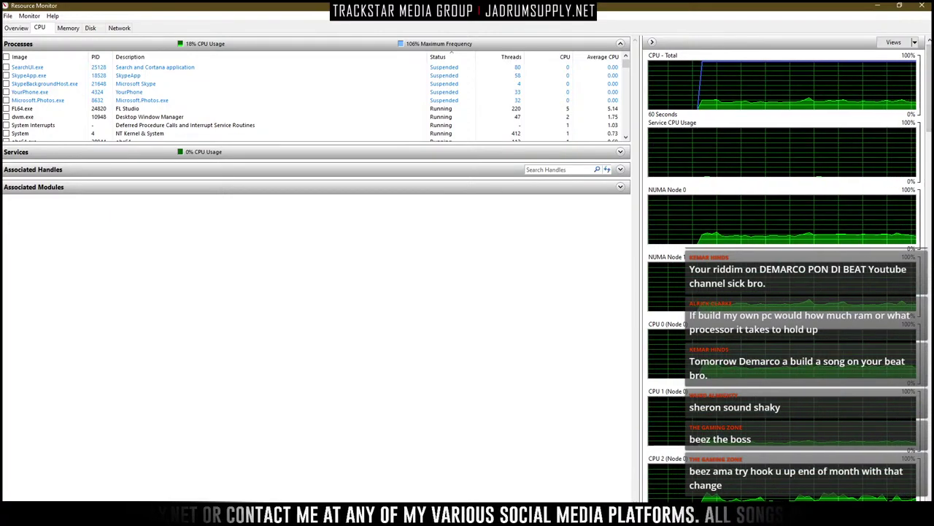
Step: Stop playback in FL Studio and return to Resource Monitor to review the per-core graphs of both nodes with playback off
key("alt+Tab")
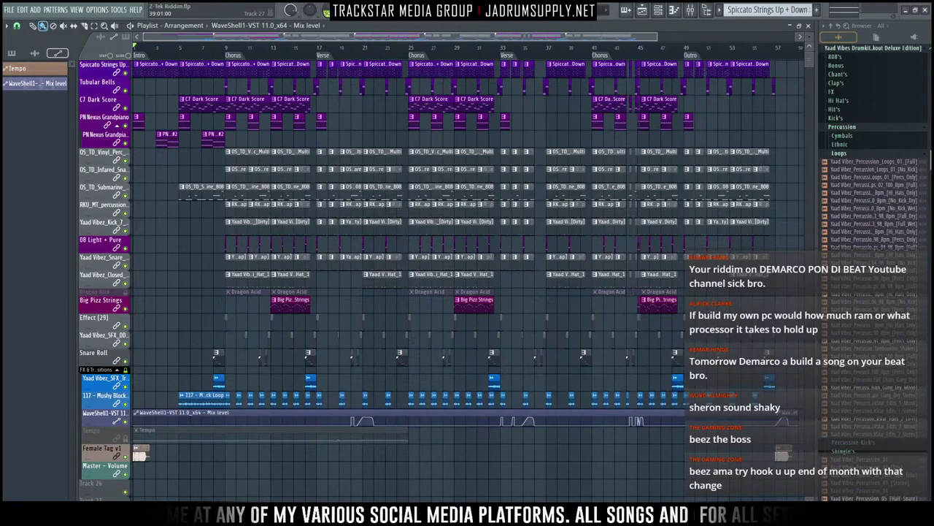
key("alt+Tab")
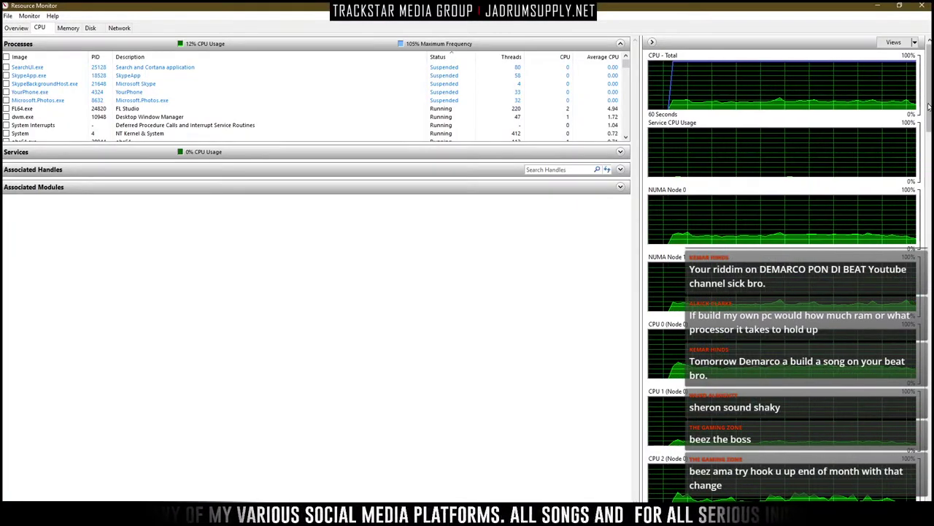
scroll(781, 270, "down", 10)
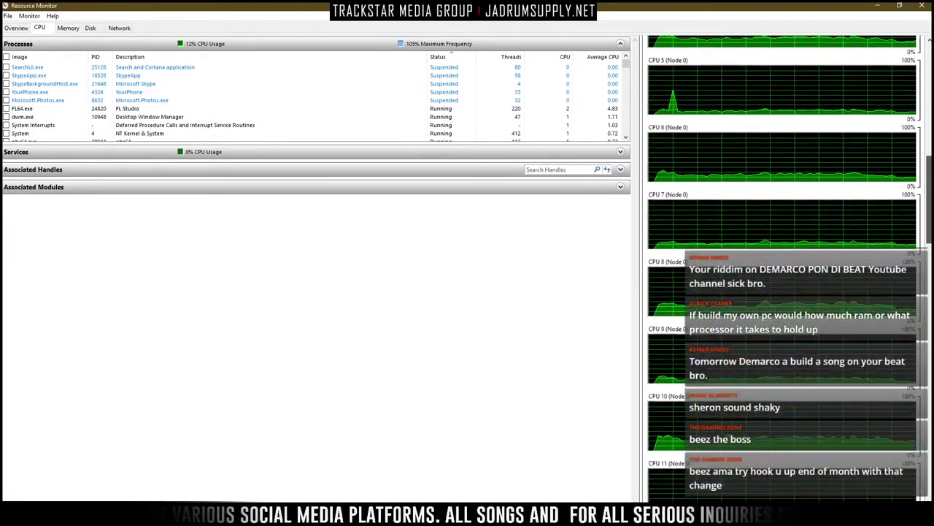
scroll(781, 270, "up", 5)
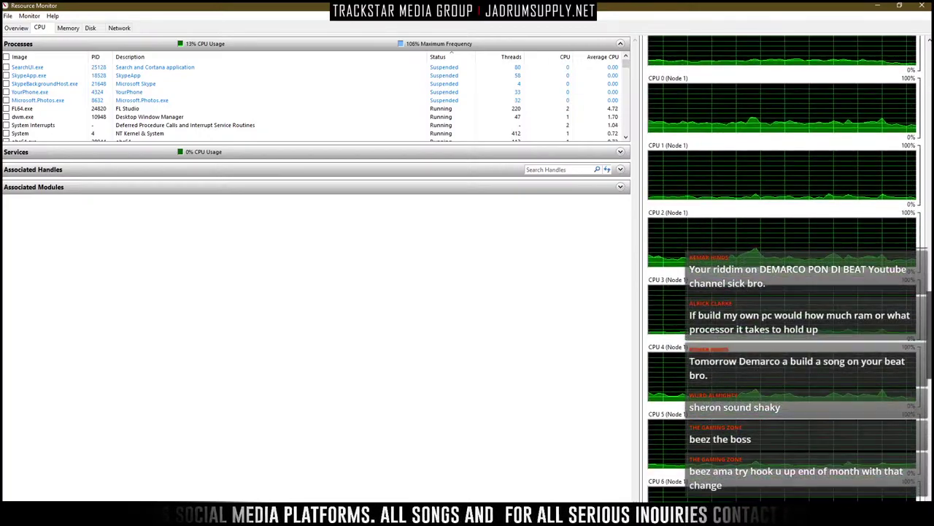
scroll(781, 270, "down", 6)
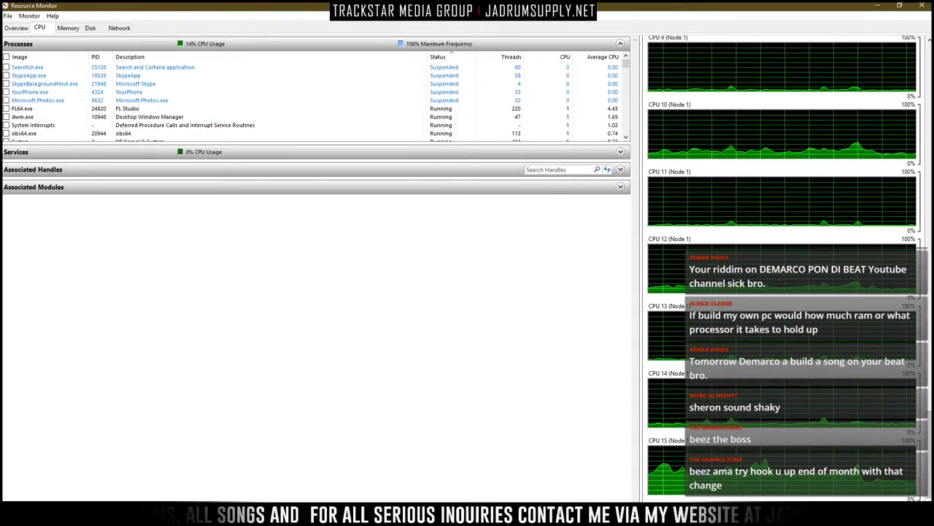
scroll(782, 263, "up", 5)
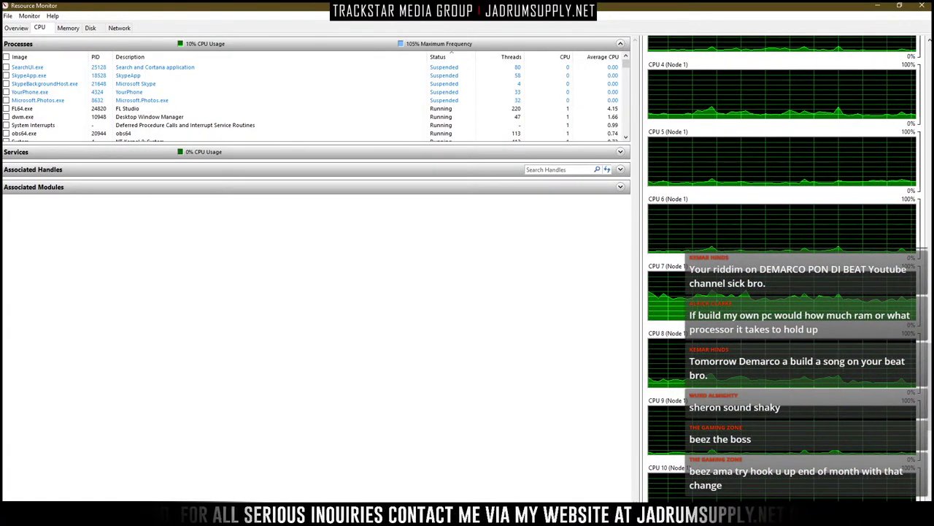
scroll(917, 140, "up", 1)
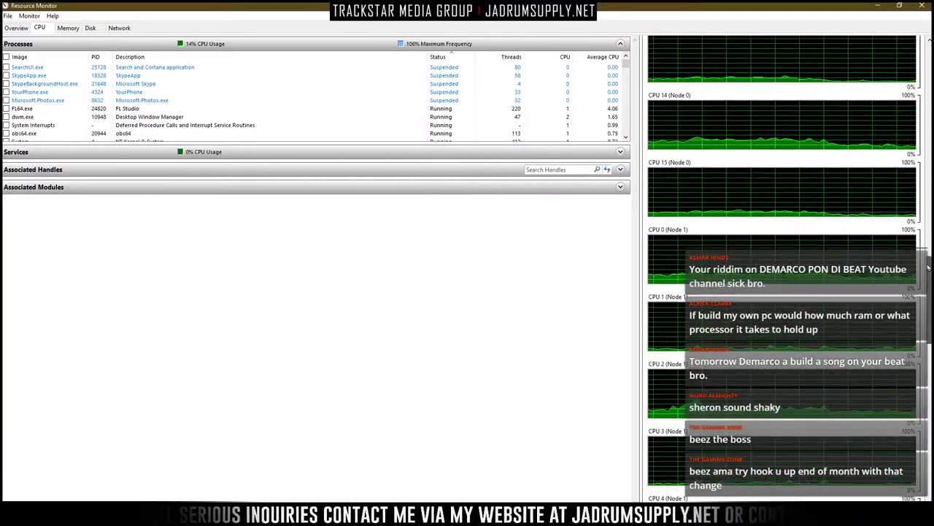
scroll(916, 137, "up", 1)
scroll(918, 133, "up", 6)
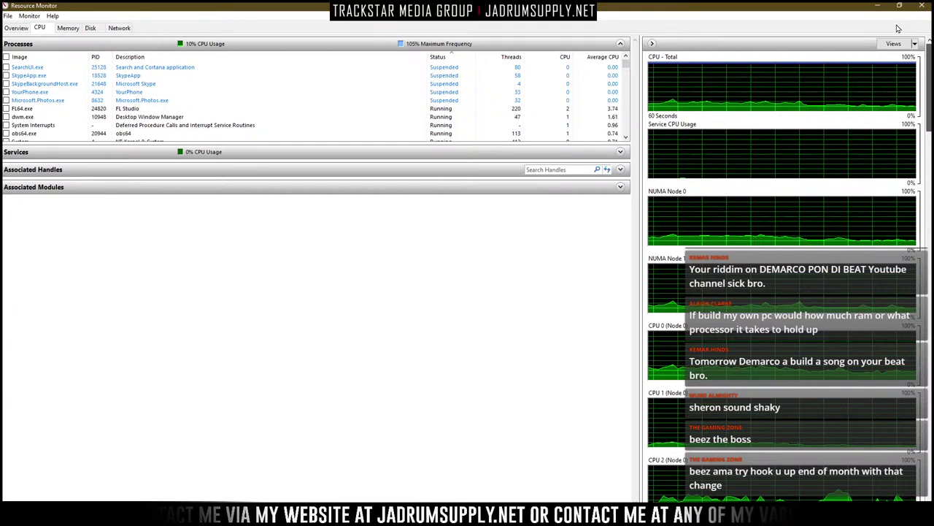
Step: Check the resource overview and CPU details once more, and close Resource Monitor
left_click(17, 29)
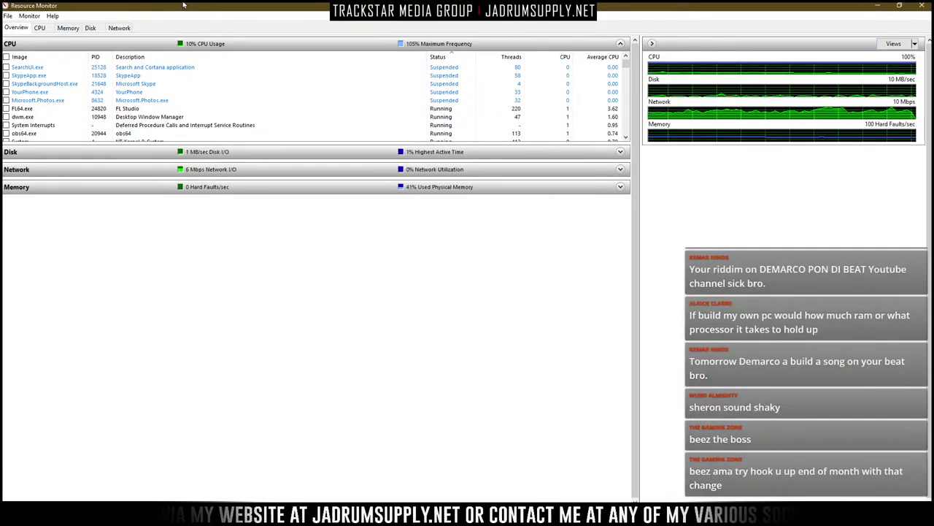
left_click(42, 31)
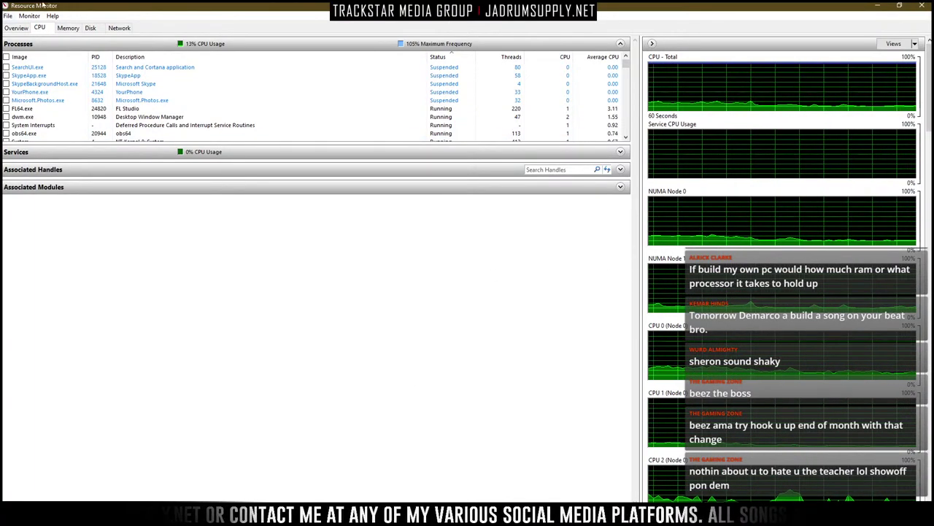
left_click(921, 6)
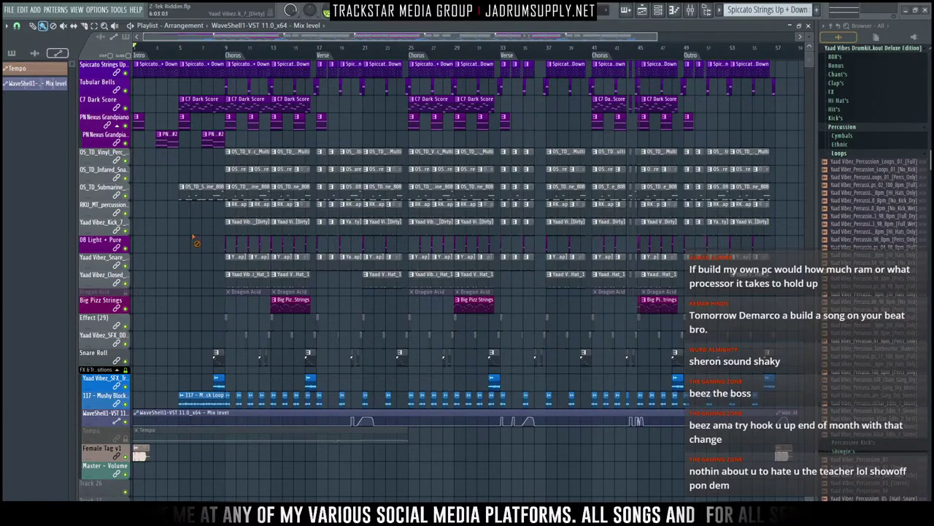
Step: Inspect the bar 45 Mix level automation up close, play the riddim, and return to the full arrangement view
key("shift+5")
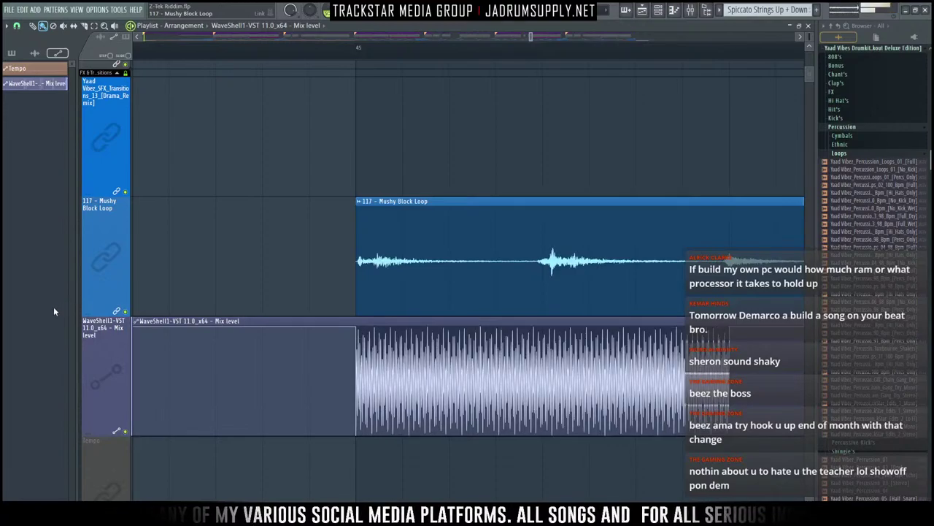
key("space")
key("shift+4")
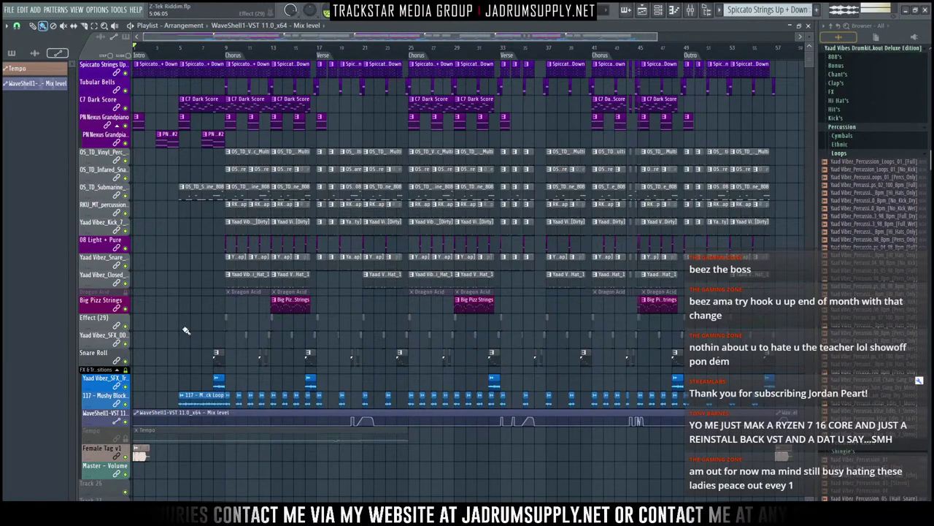
Step: Start an MP3 export of the song and open the Desktop's Z-Tek Riddim folder in File Explorer beside the save dialog
key("ctrl+shift+r")
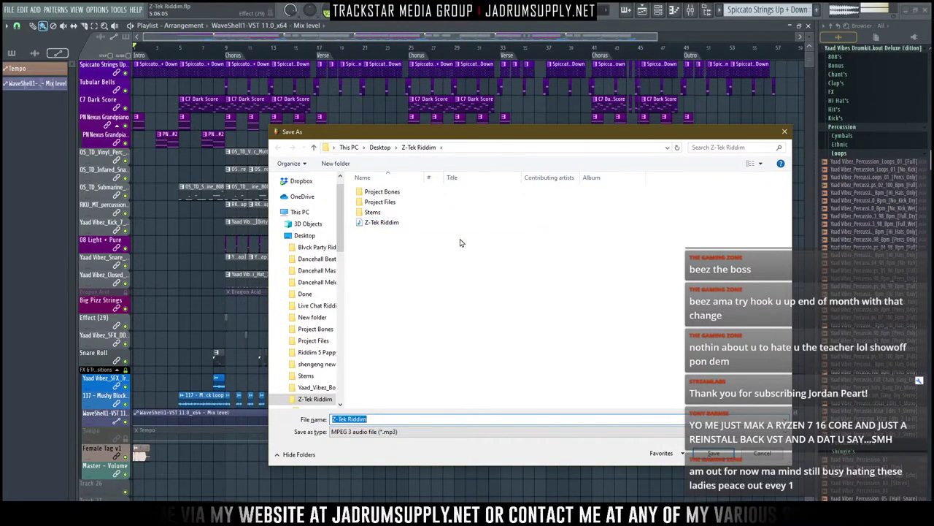
left_click(256, 514)
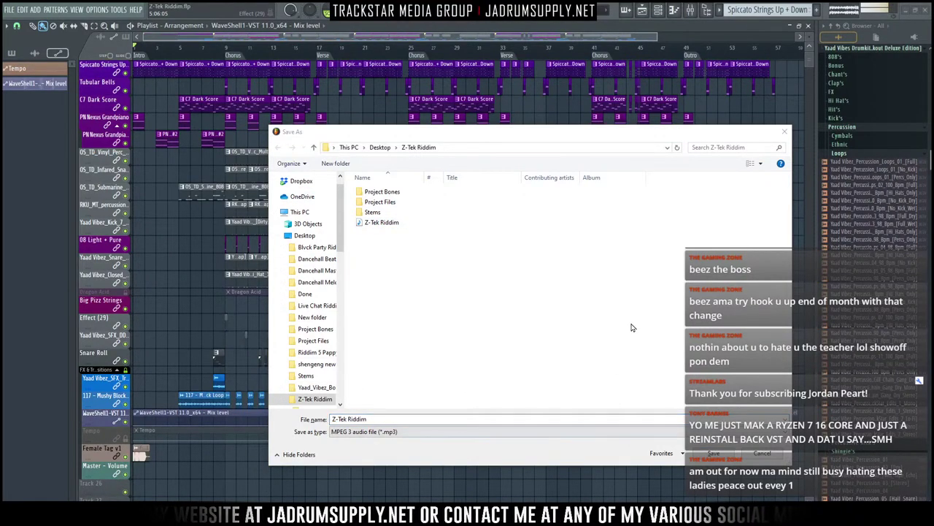
left_click_drag(583, 114, 896, 119)
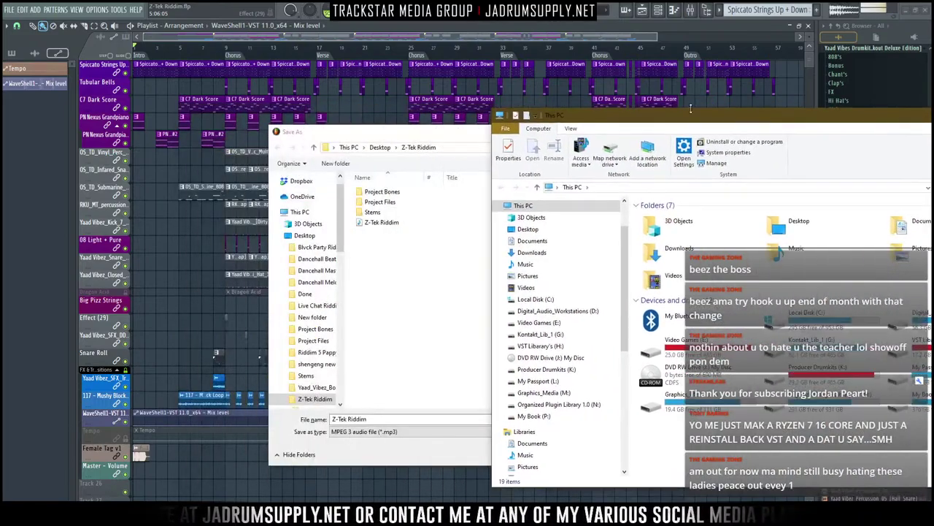
left_click_drag(399, 135, 163, 115)
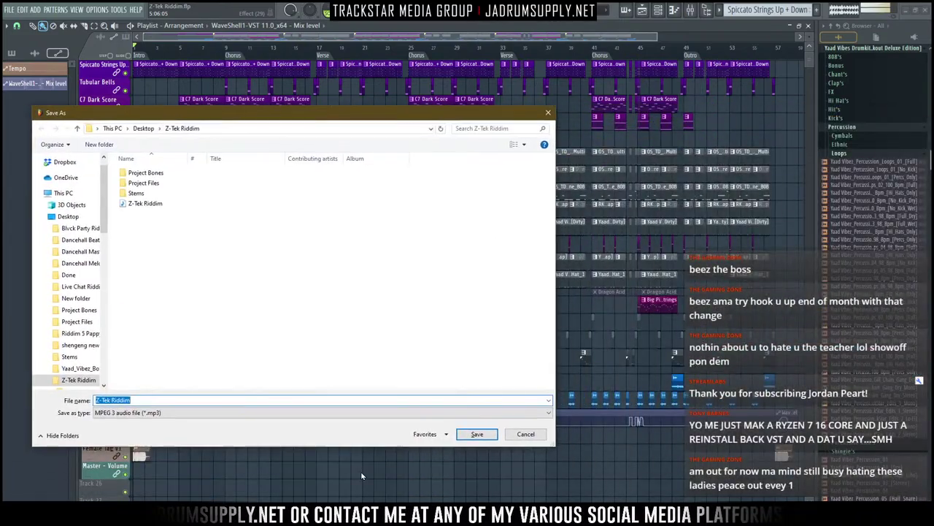
left_click(369, 514)
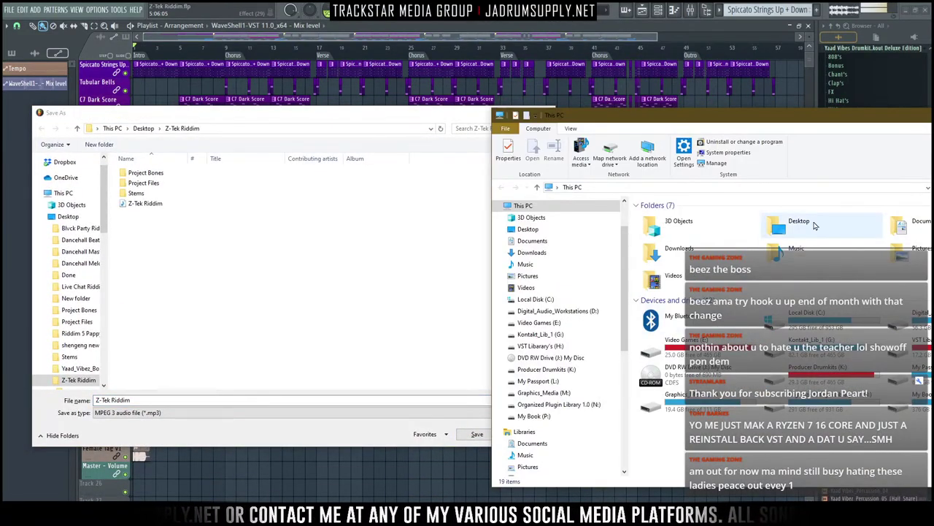
double_click(803, 225)
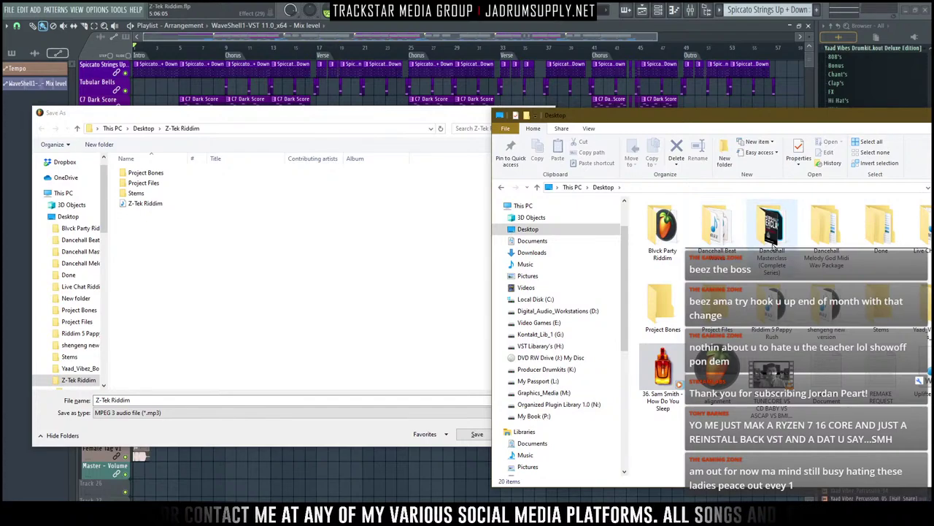
left_click_drag(818, 112, 538, 94)
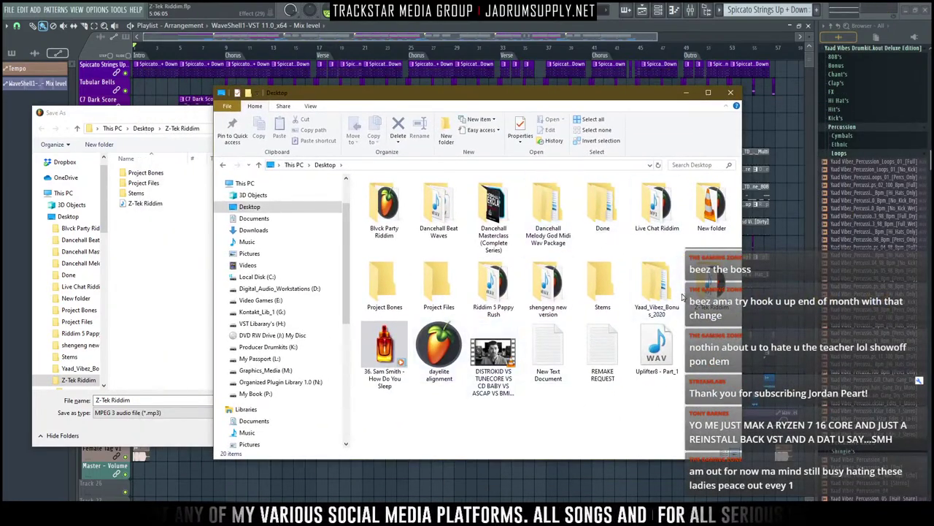
double_click(708, 292)
Step: Listen to the existing Z-Tek Riddim WAV file and close the media player
left_click(465, 333)
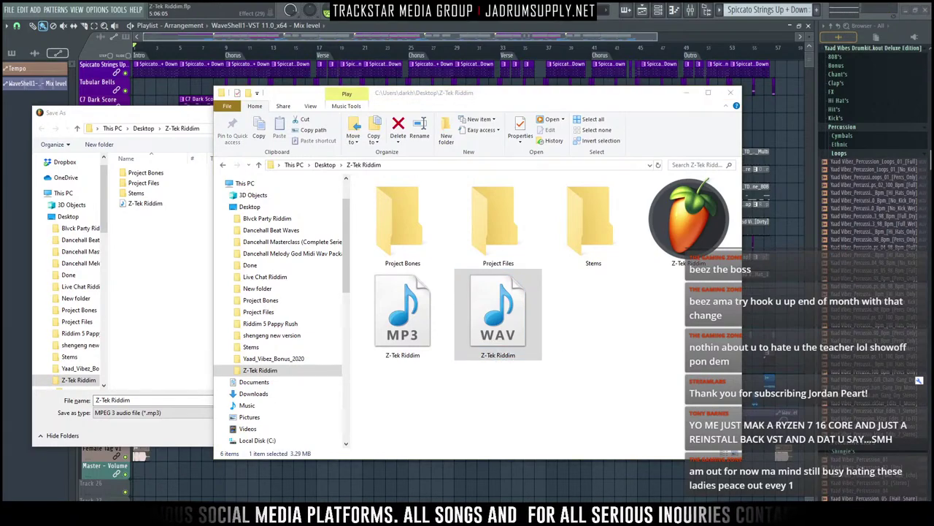
left_click_drag(445, 522, 111, 264)
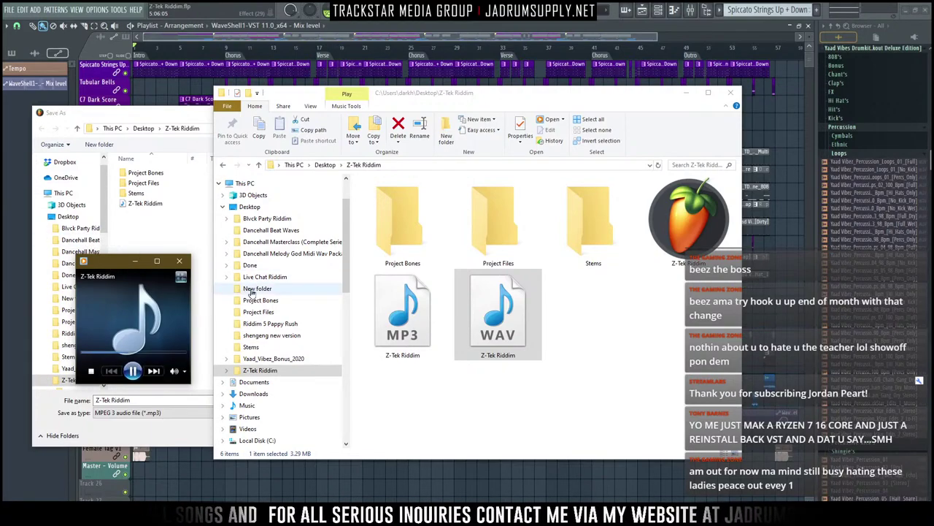
left_click(179, 261)
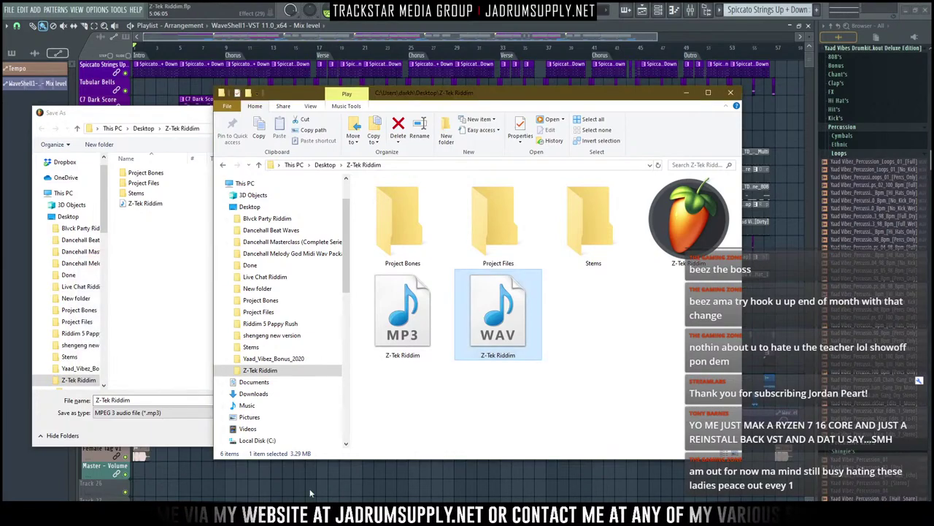
Step: Cancel the MP3 export and listen to the arrangement from the first Chorus marker
left_click(198, 457)
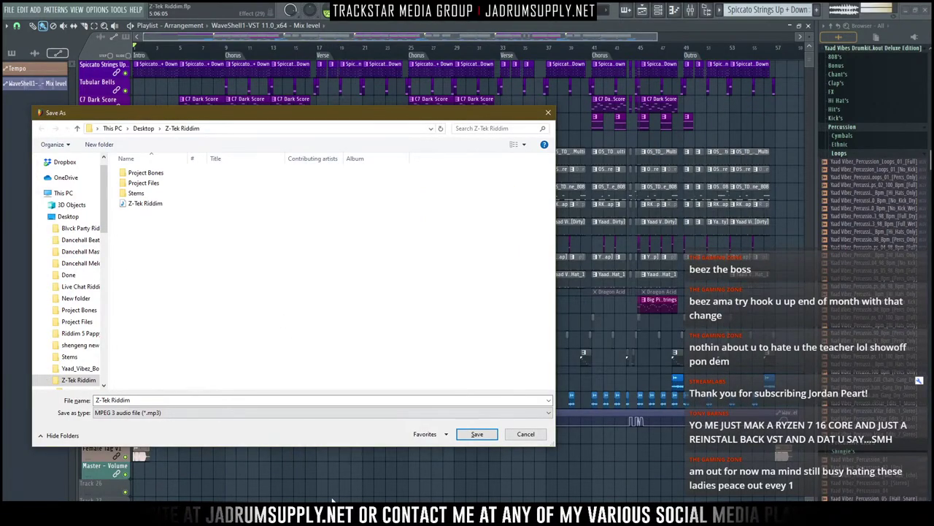
key("Escape")
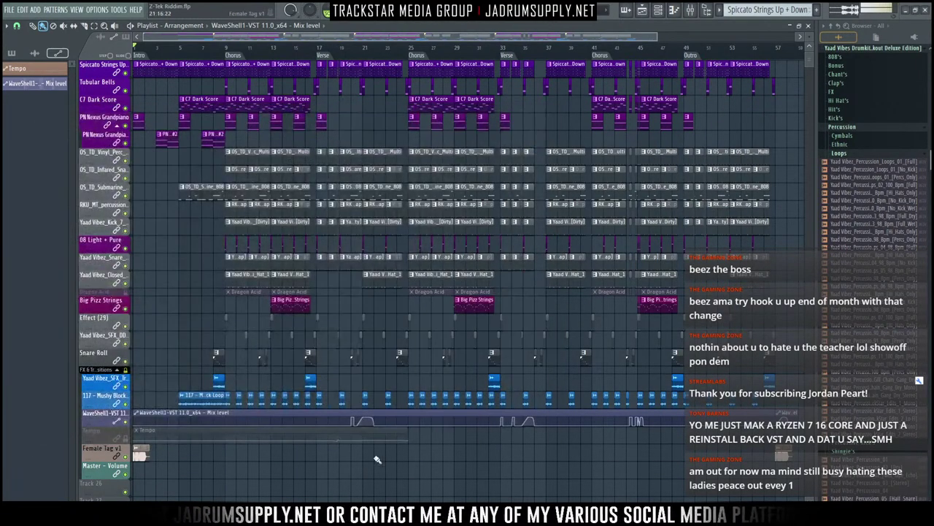
left_click(226, 46)
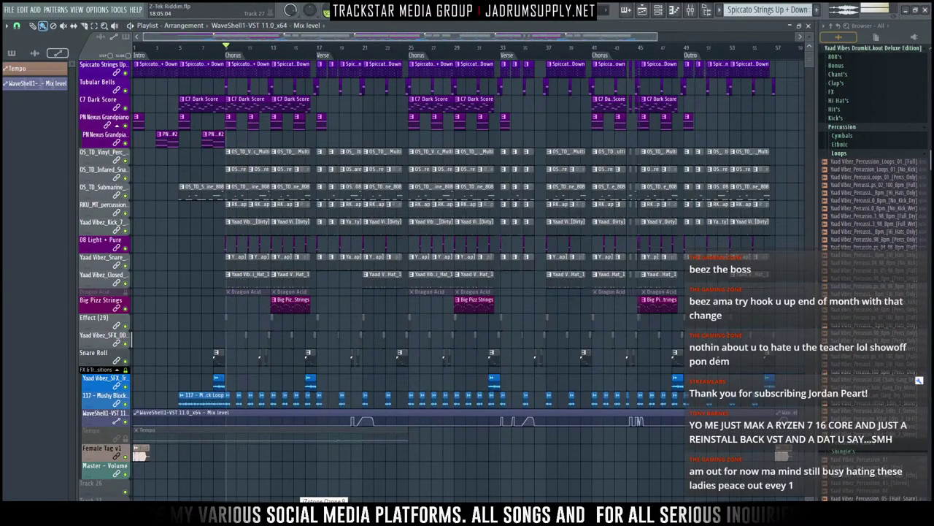
Step: Rename the existing MP3 in File Explorer as Z-Tek Riddim_Demo and save the new MP3 export as Z-Tek Riddim in the same folder
key("ctrl+shift+r")
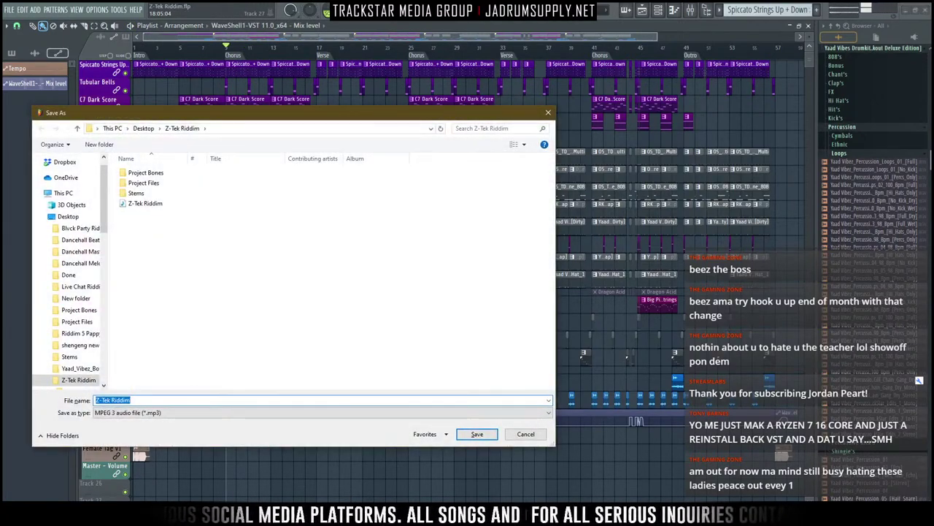
key("alt+Tab")
left_click(411, 310)
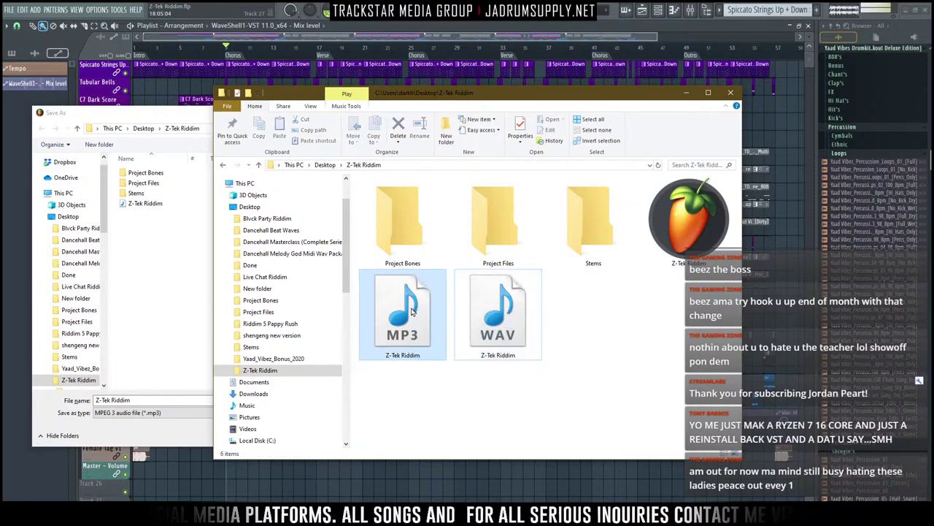
right_click(390, 337)
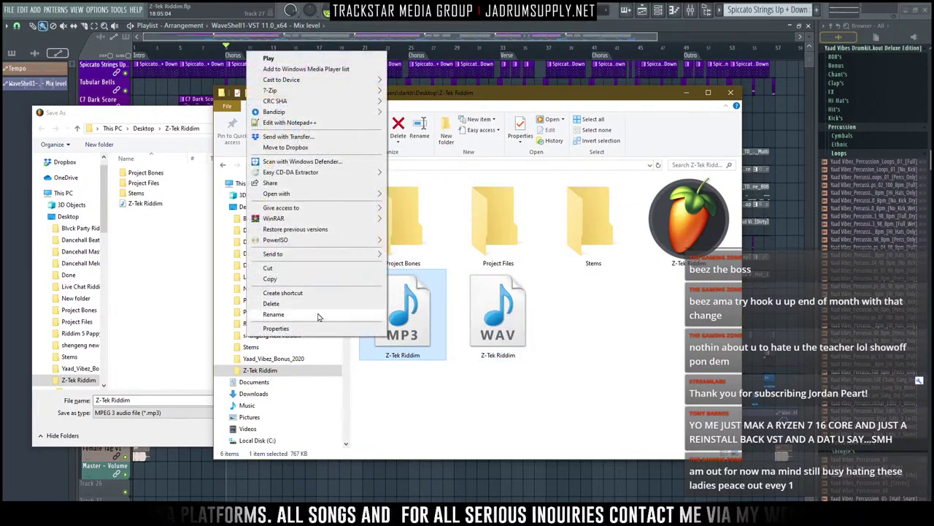
left_click(277, 308)
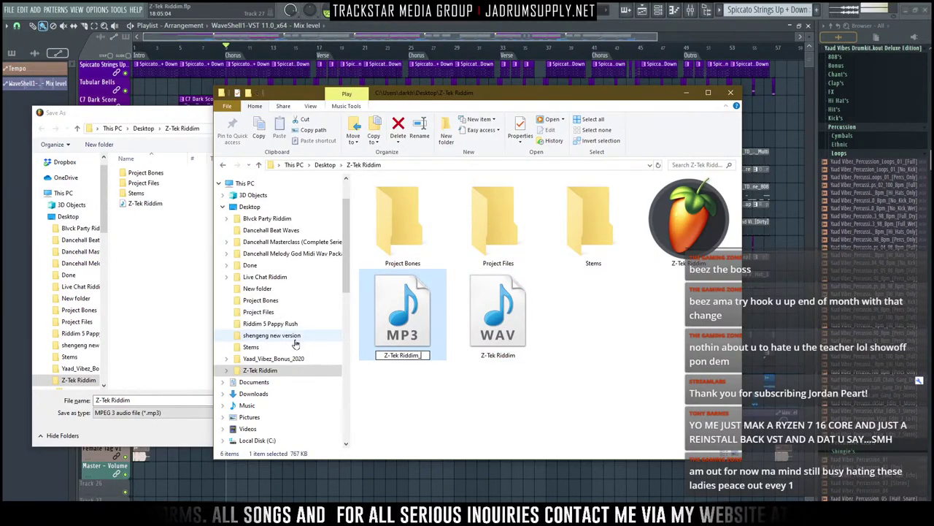
type("_Demo")
key("Return")
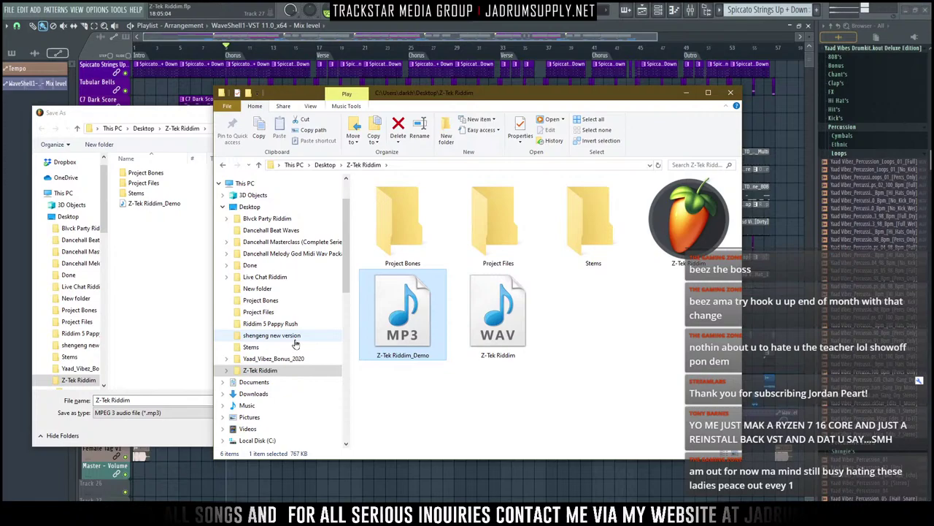
left_click(186, 317)
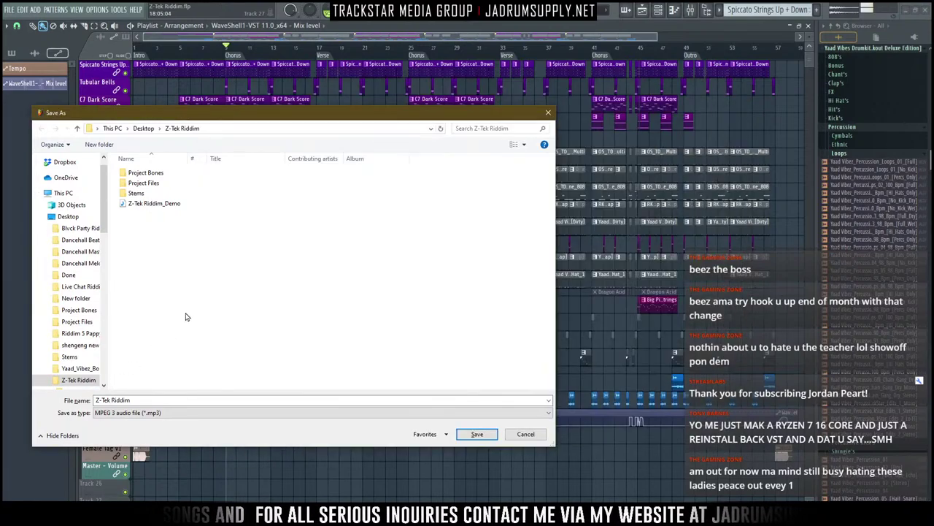
left_click(476, 435)
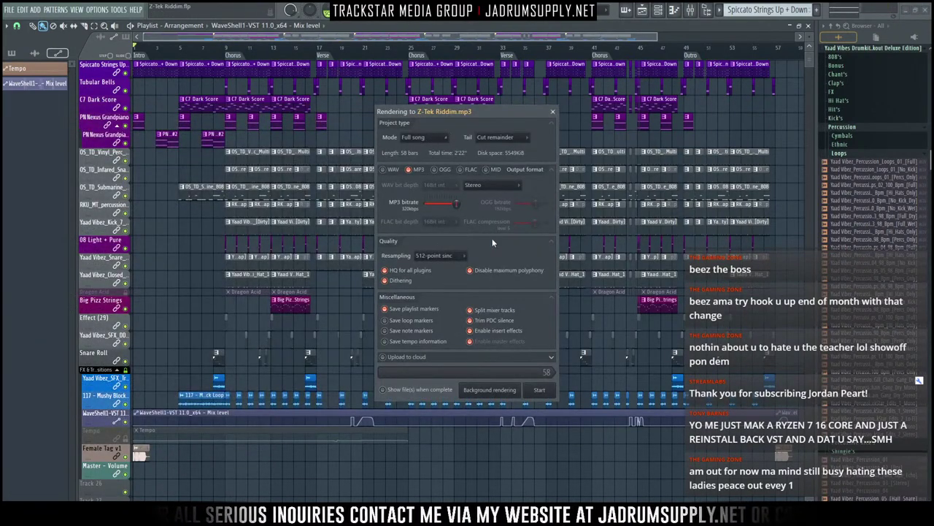